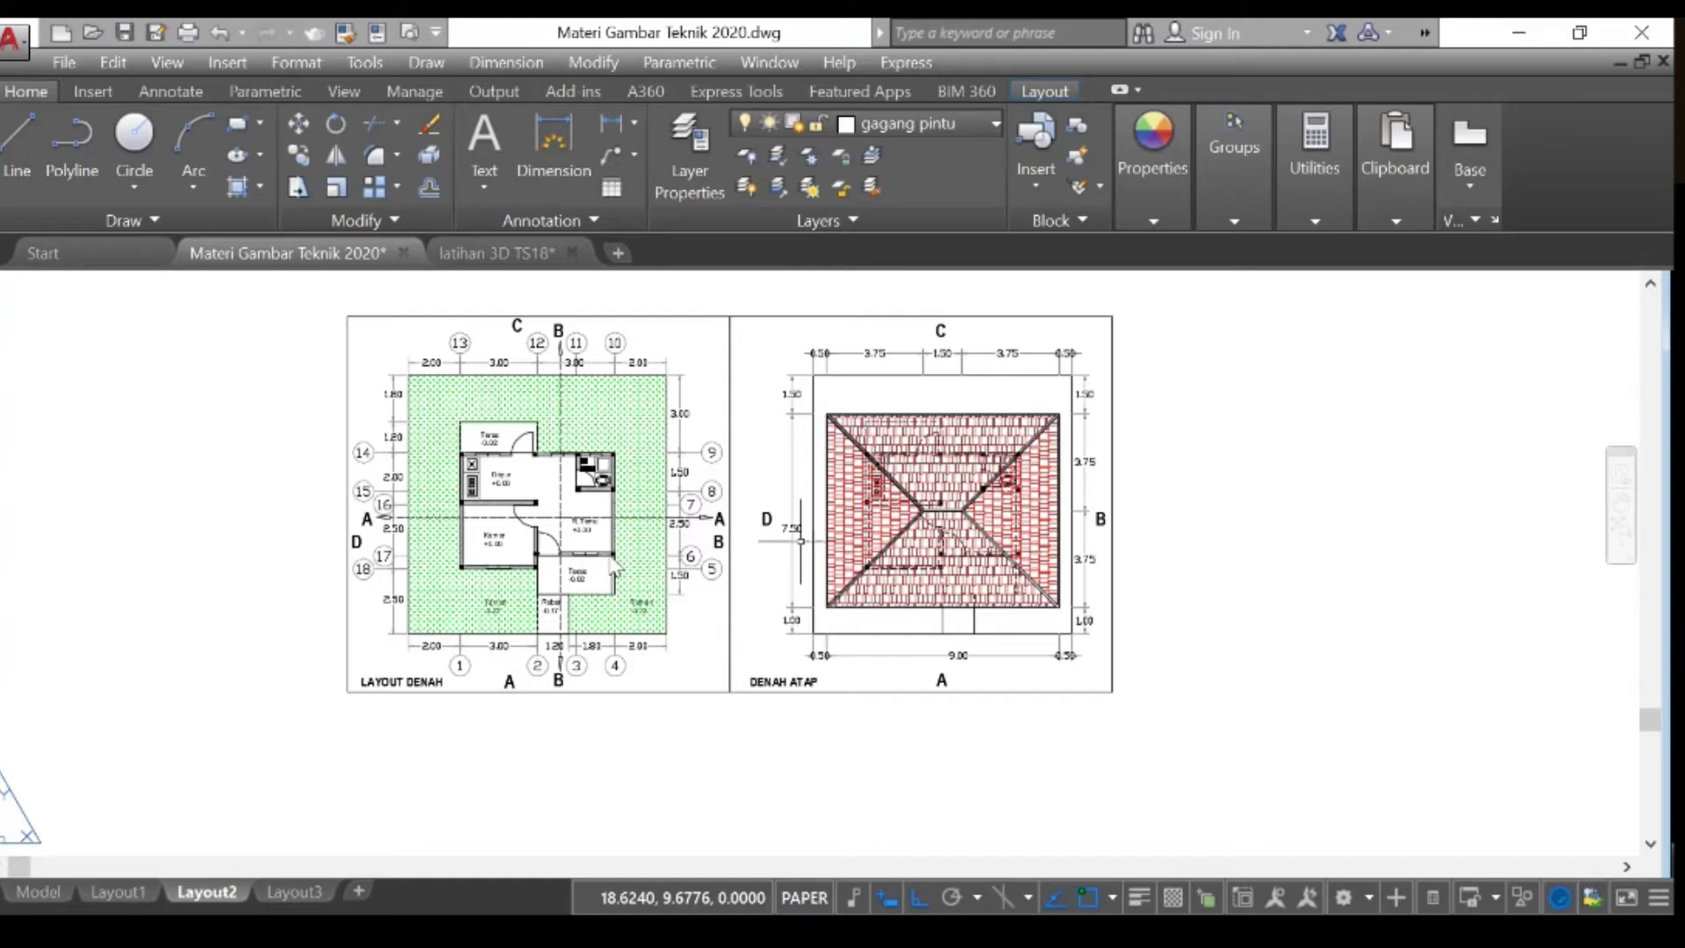
Step: Draw a horizontal ground line 10 units long in the empty area below the floor plan
left_click(25, 138)
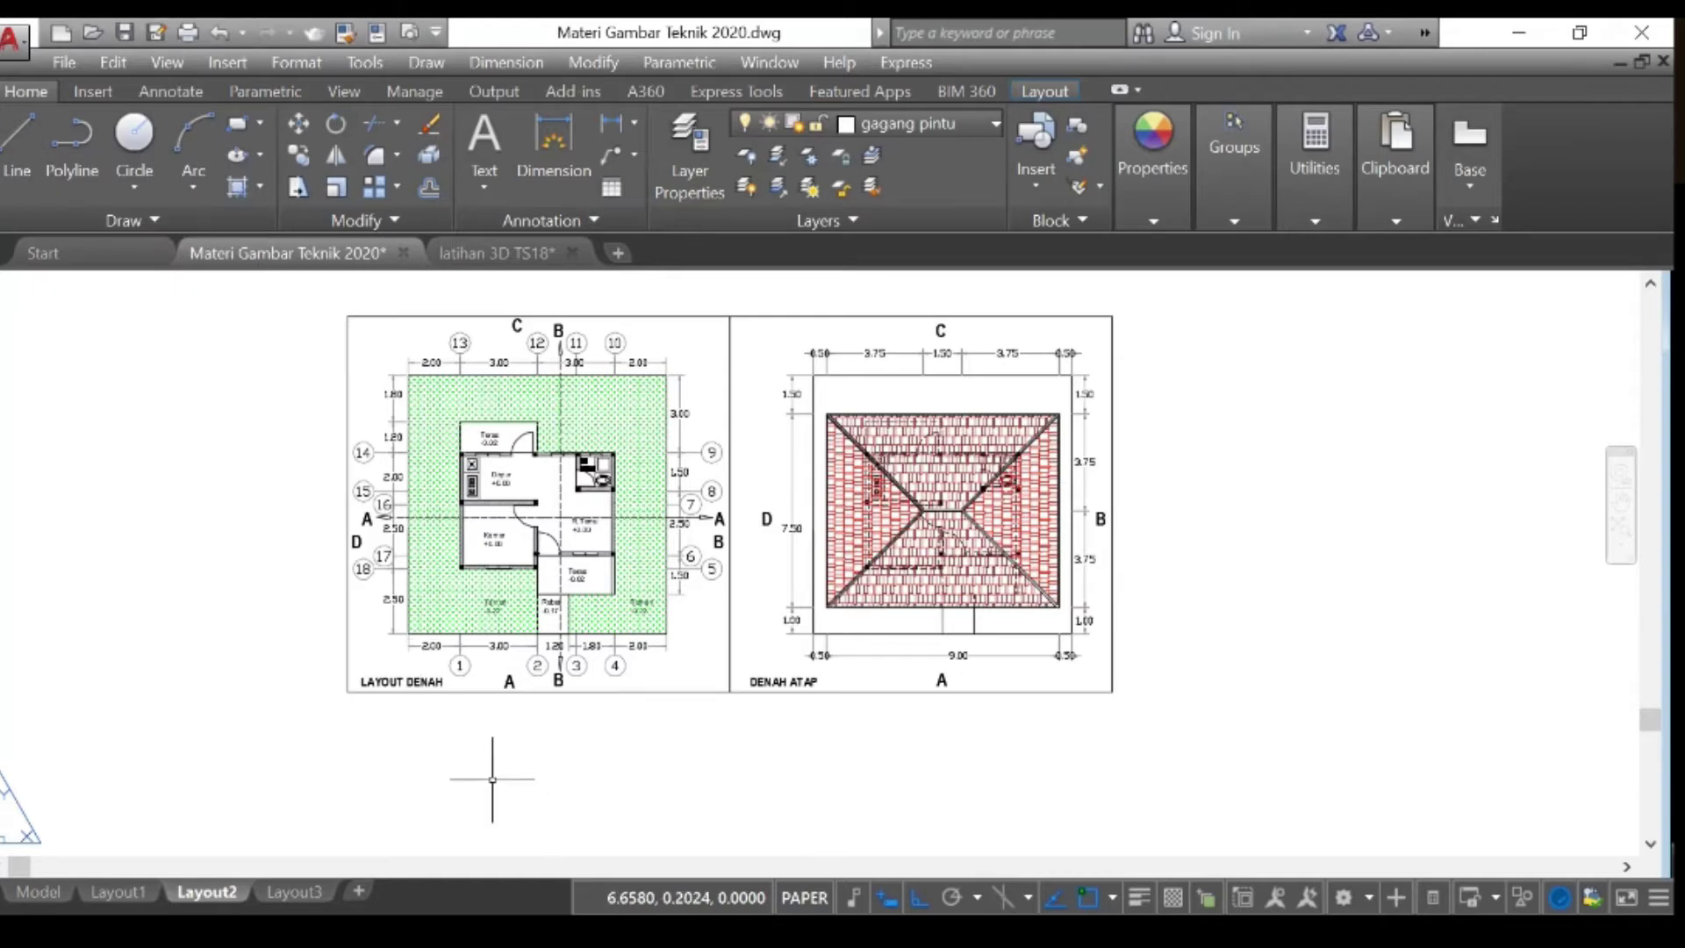
scroll(523, 606, "down", 2)
scroll(513, 632, "down", 3)
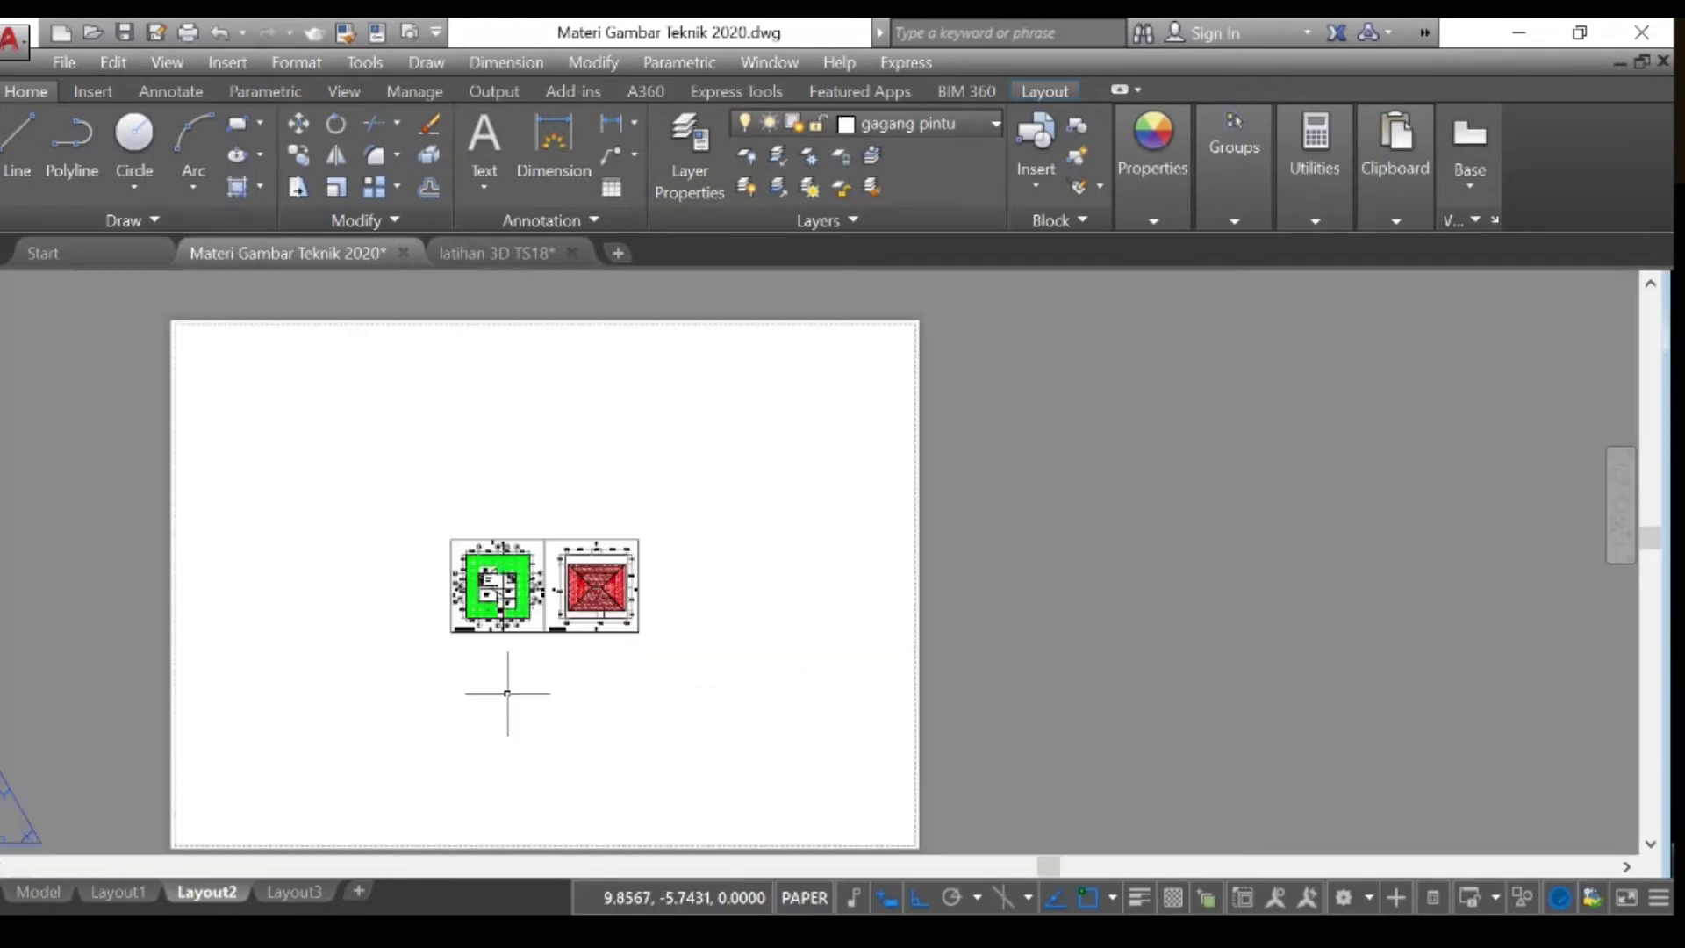
scroll(507, 694, "up", 5)
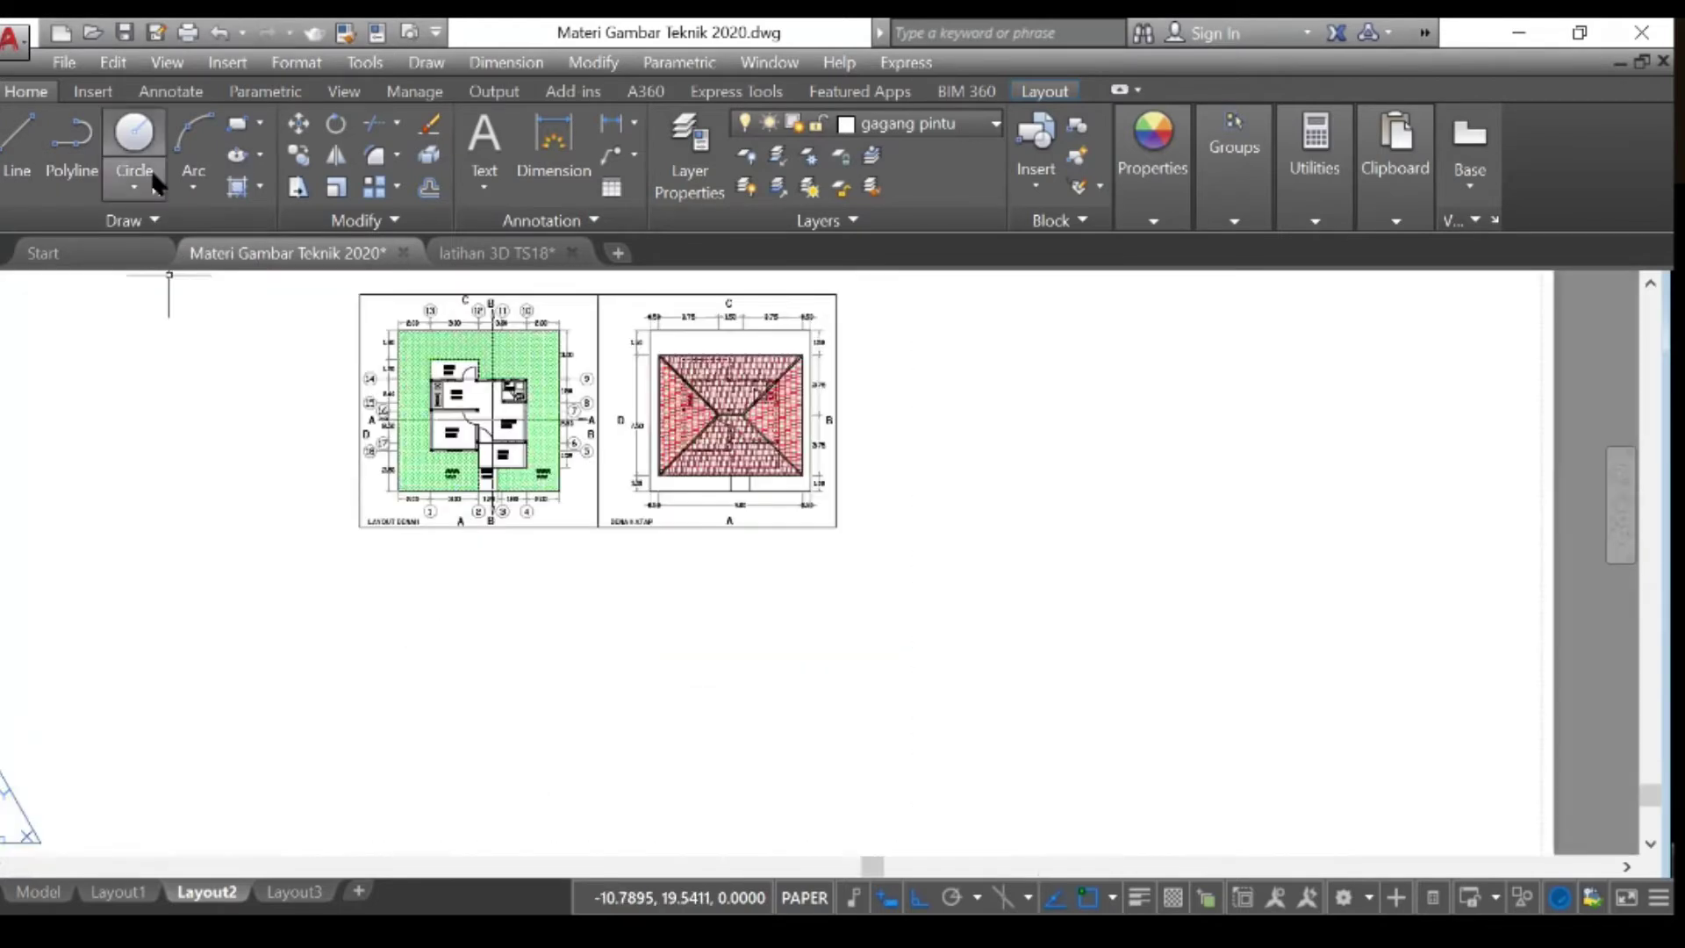
left_click(21, 134)
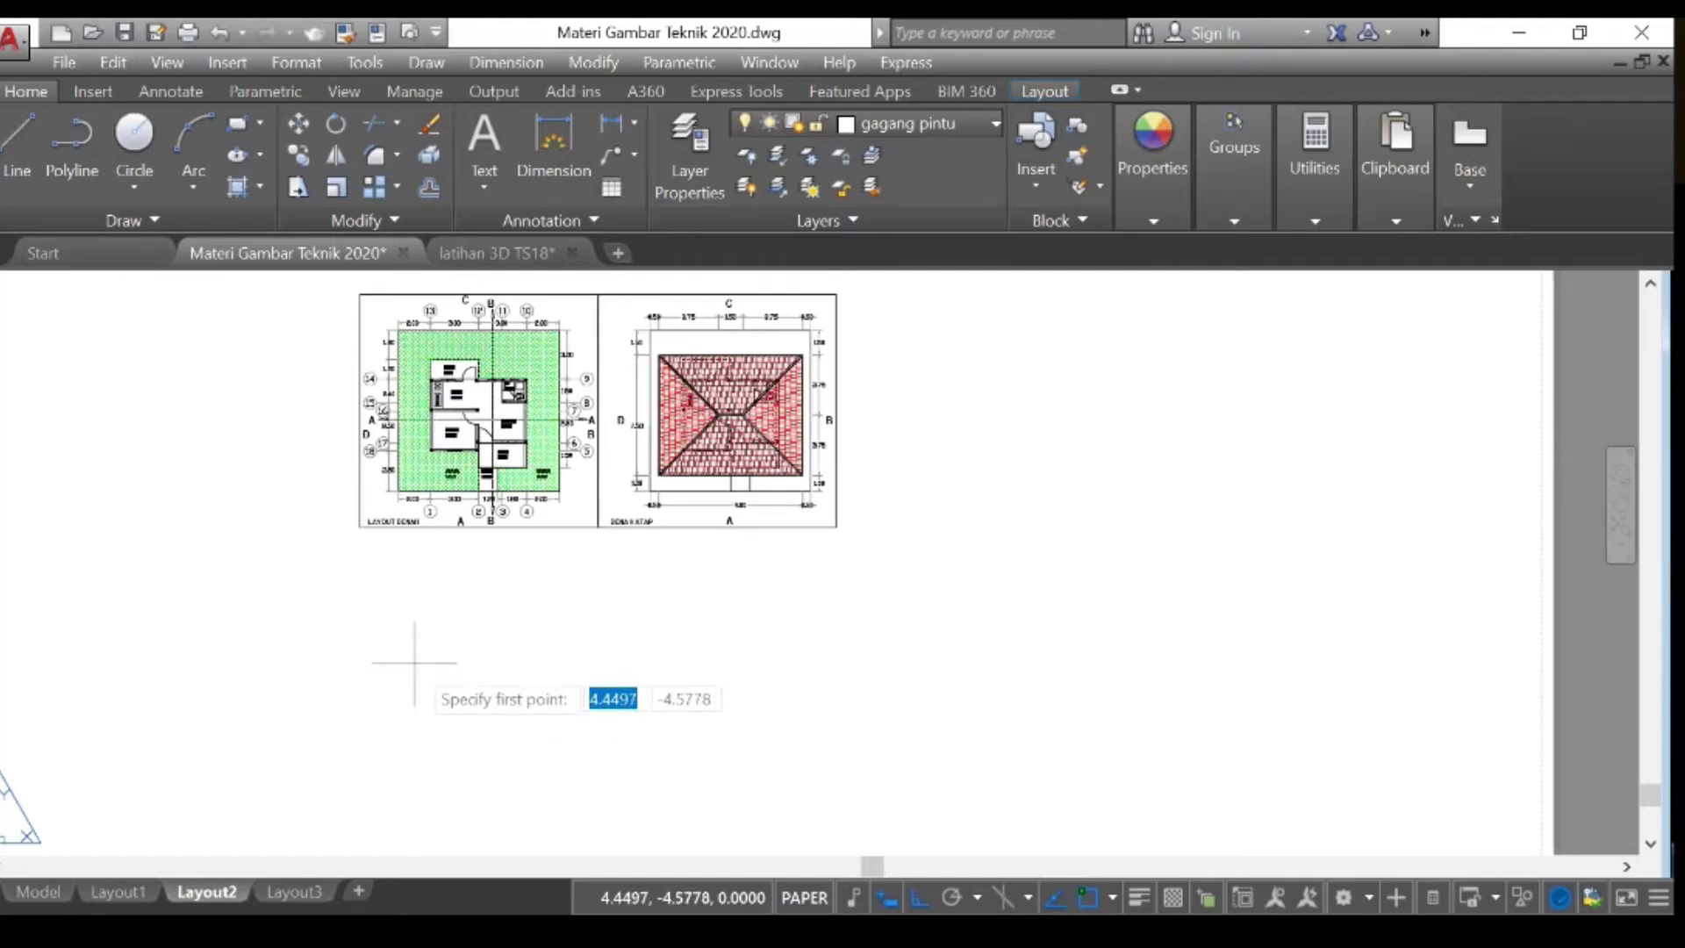
left_click(415, 663)
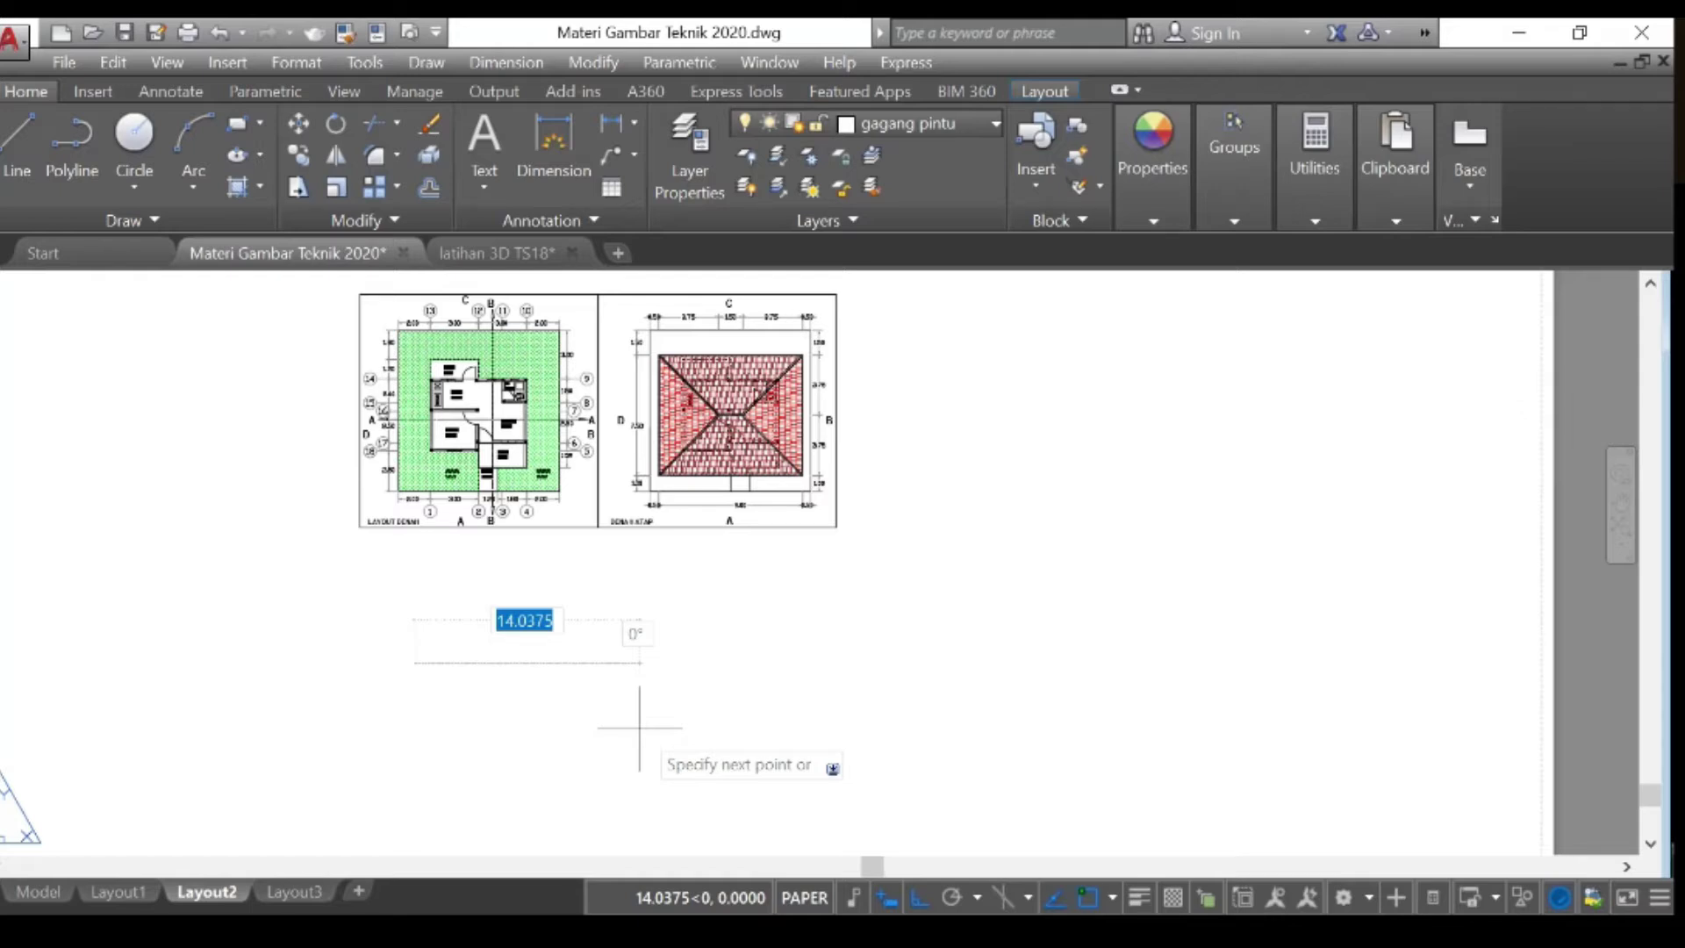
type("10")
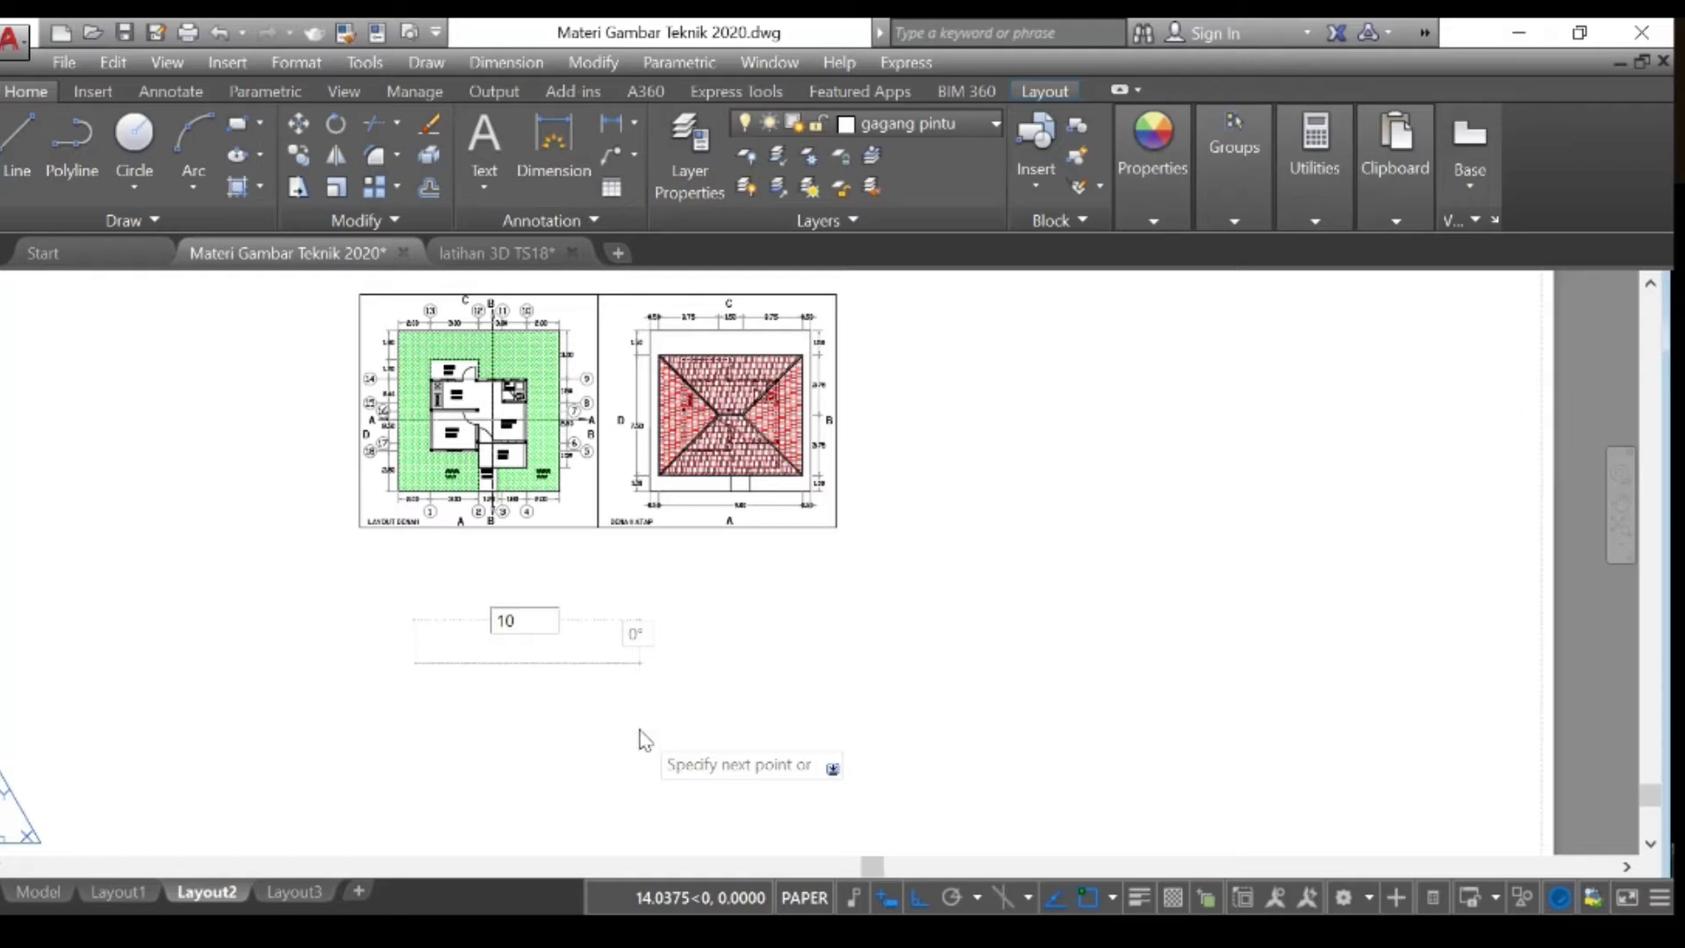
key("Return")
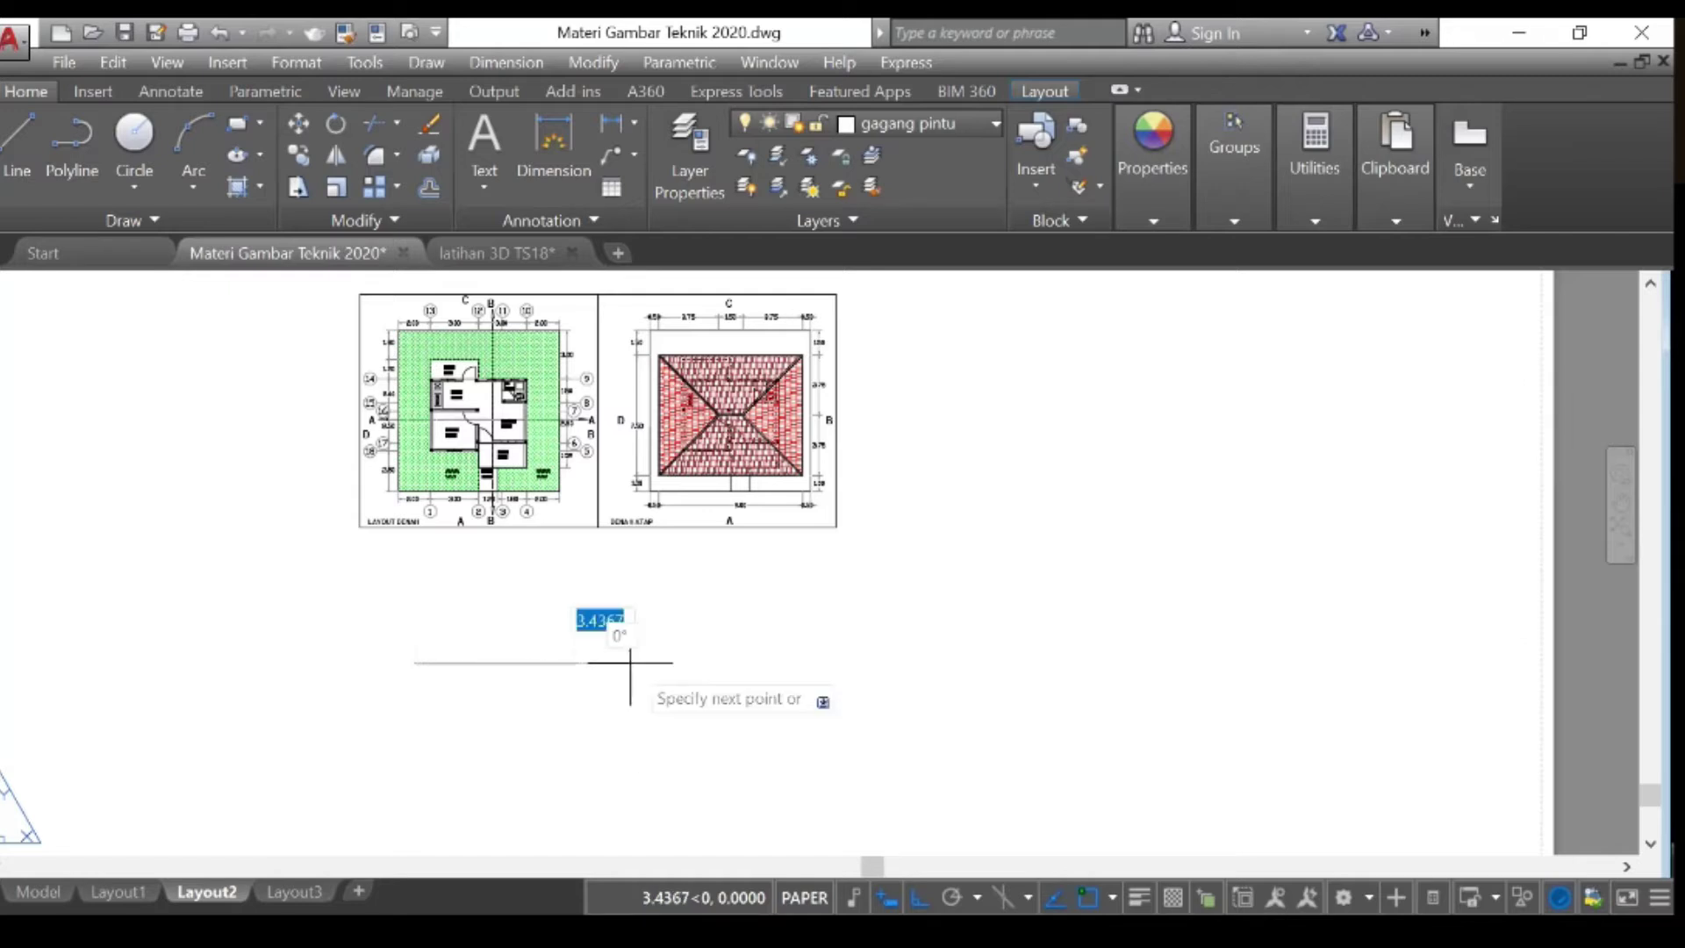
key("Escape")
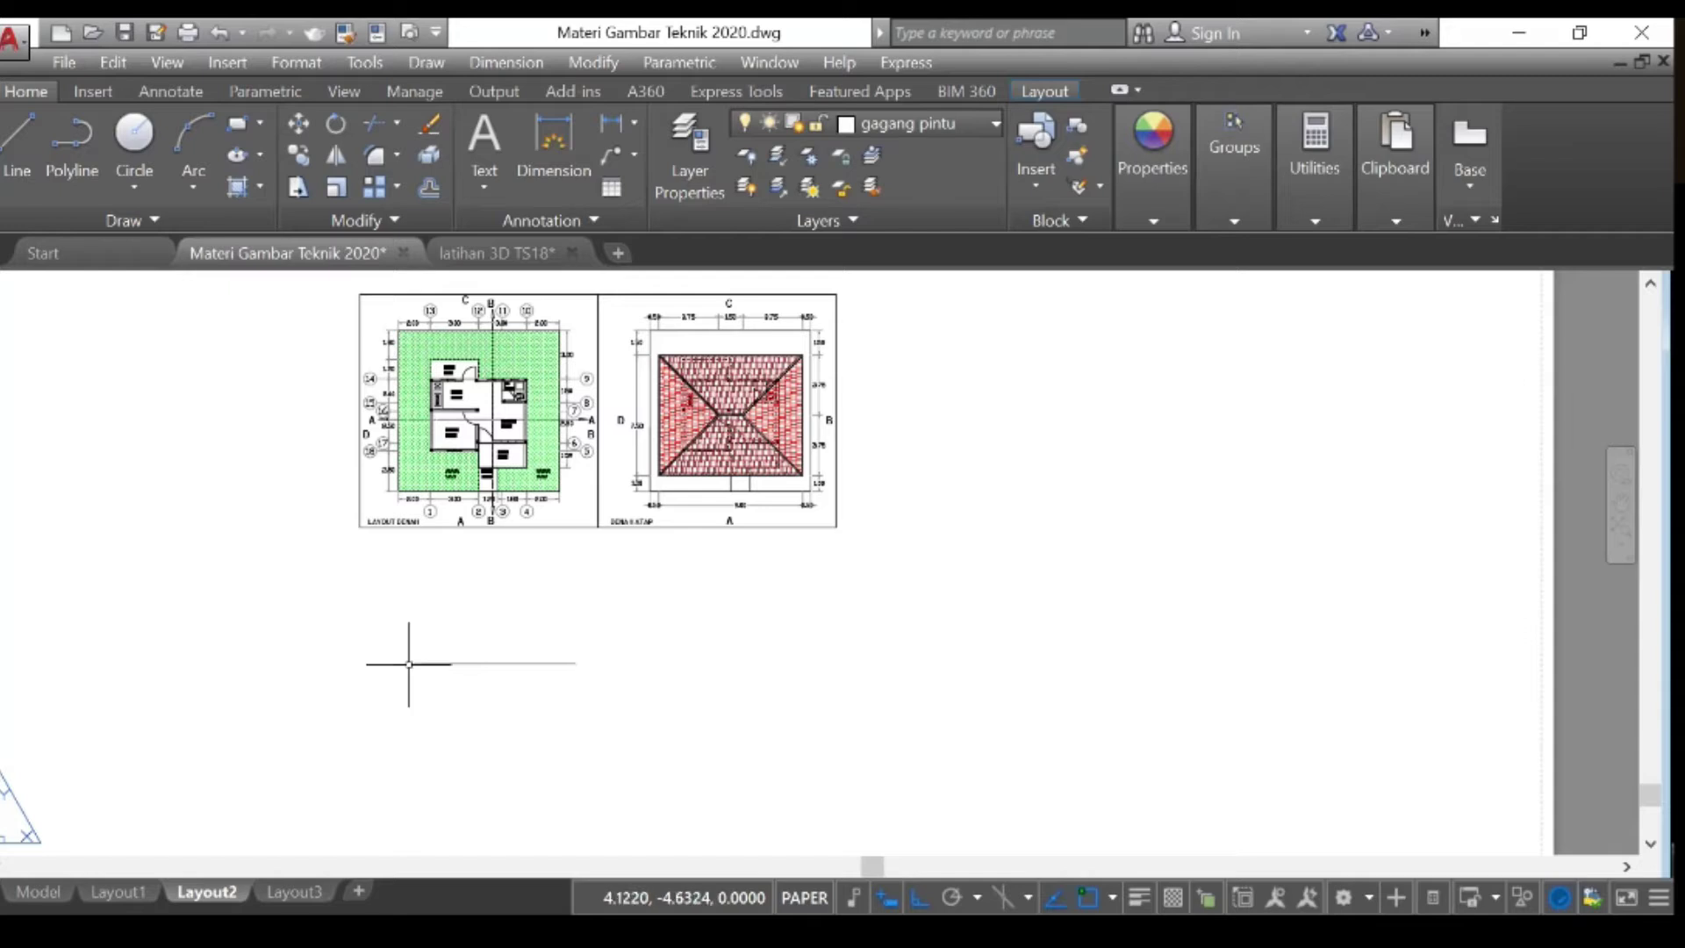
Step: Start a line at the left end of the ground line with a 2-unit horizontal segment along it
scroll(387, 469, "up", 2)
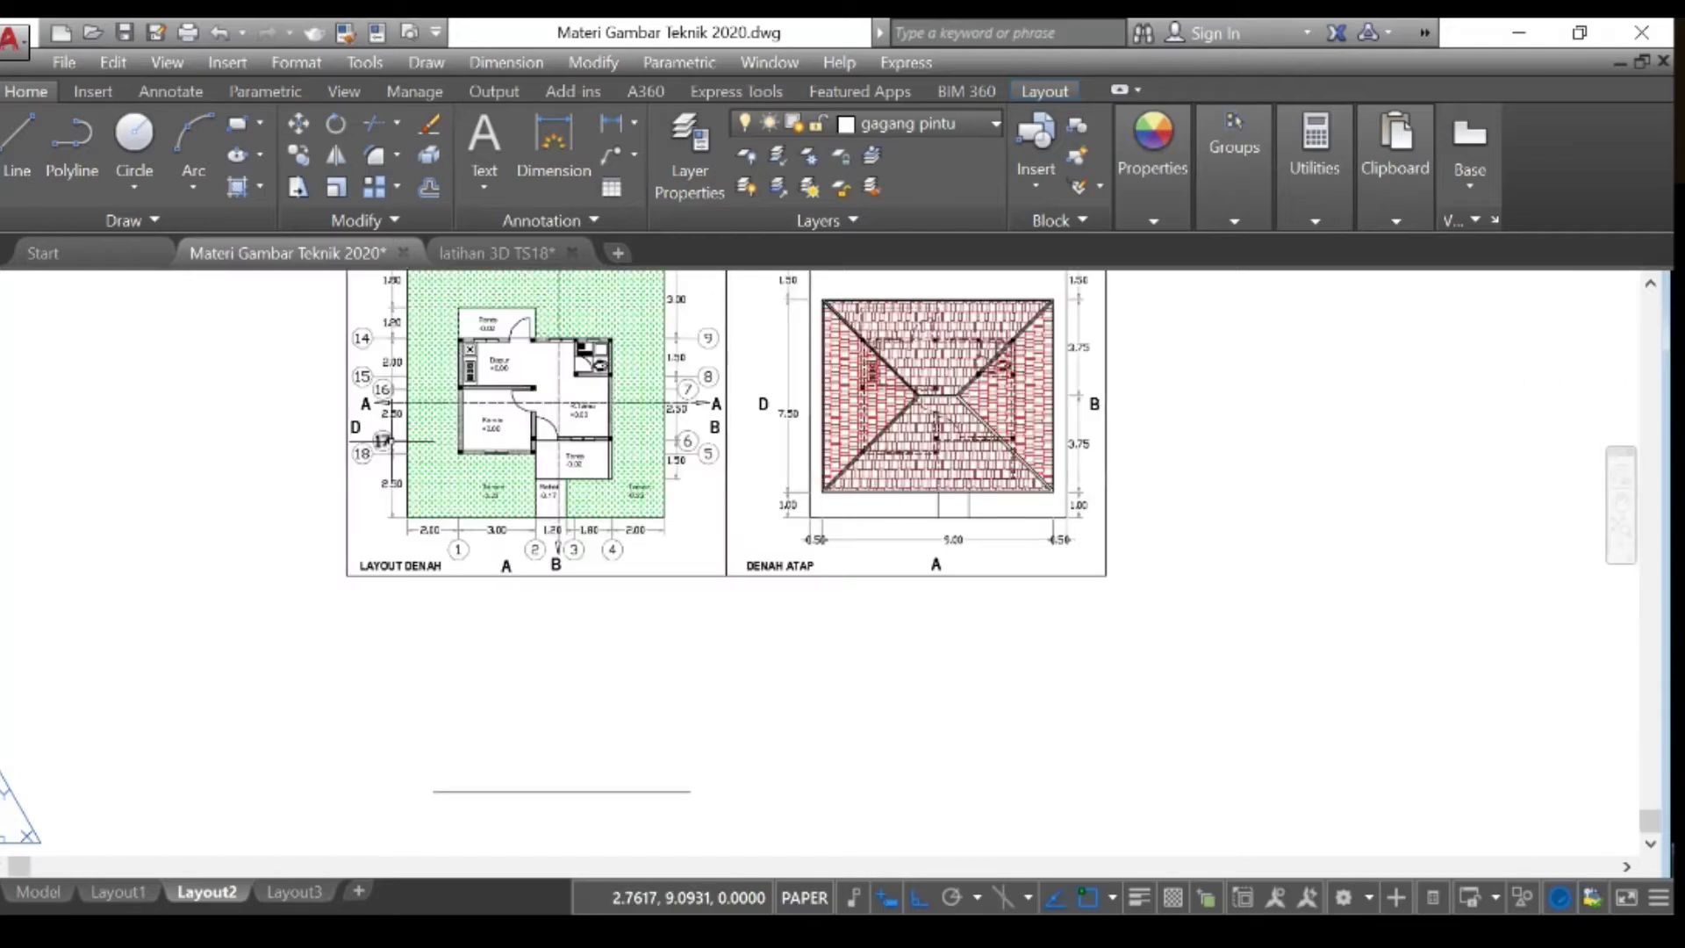
scroll(386, 442, "up", 2)
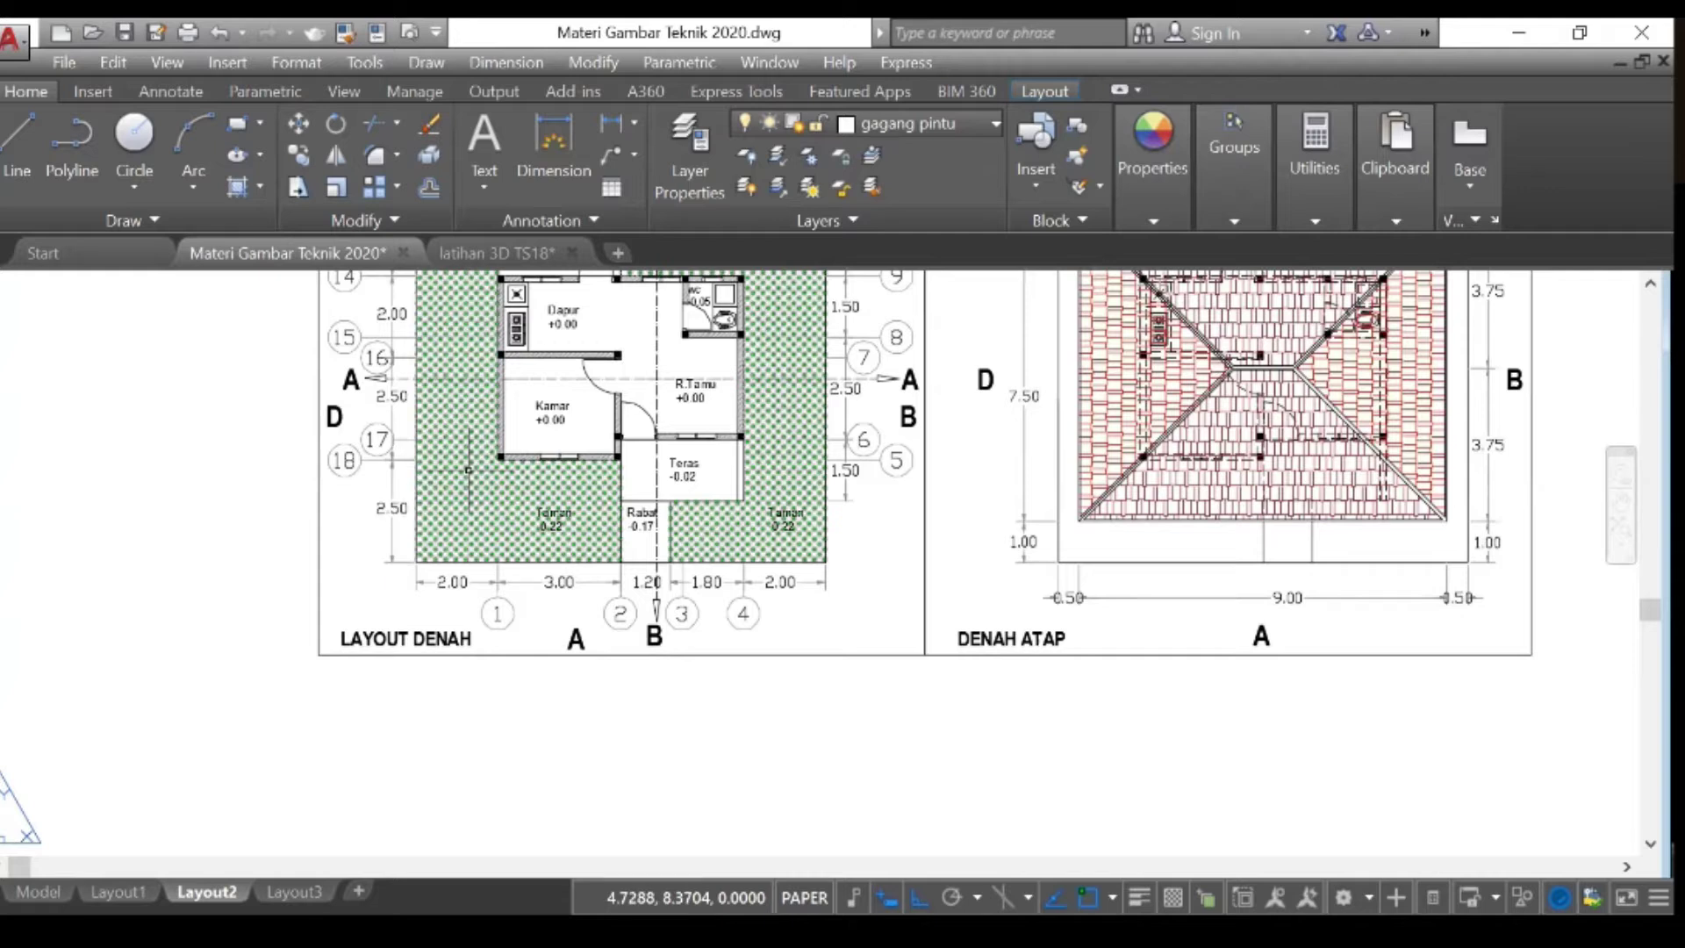
scroll(420, 618, "down", 2)
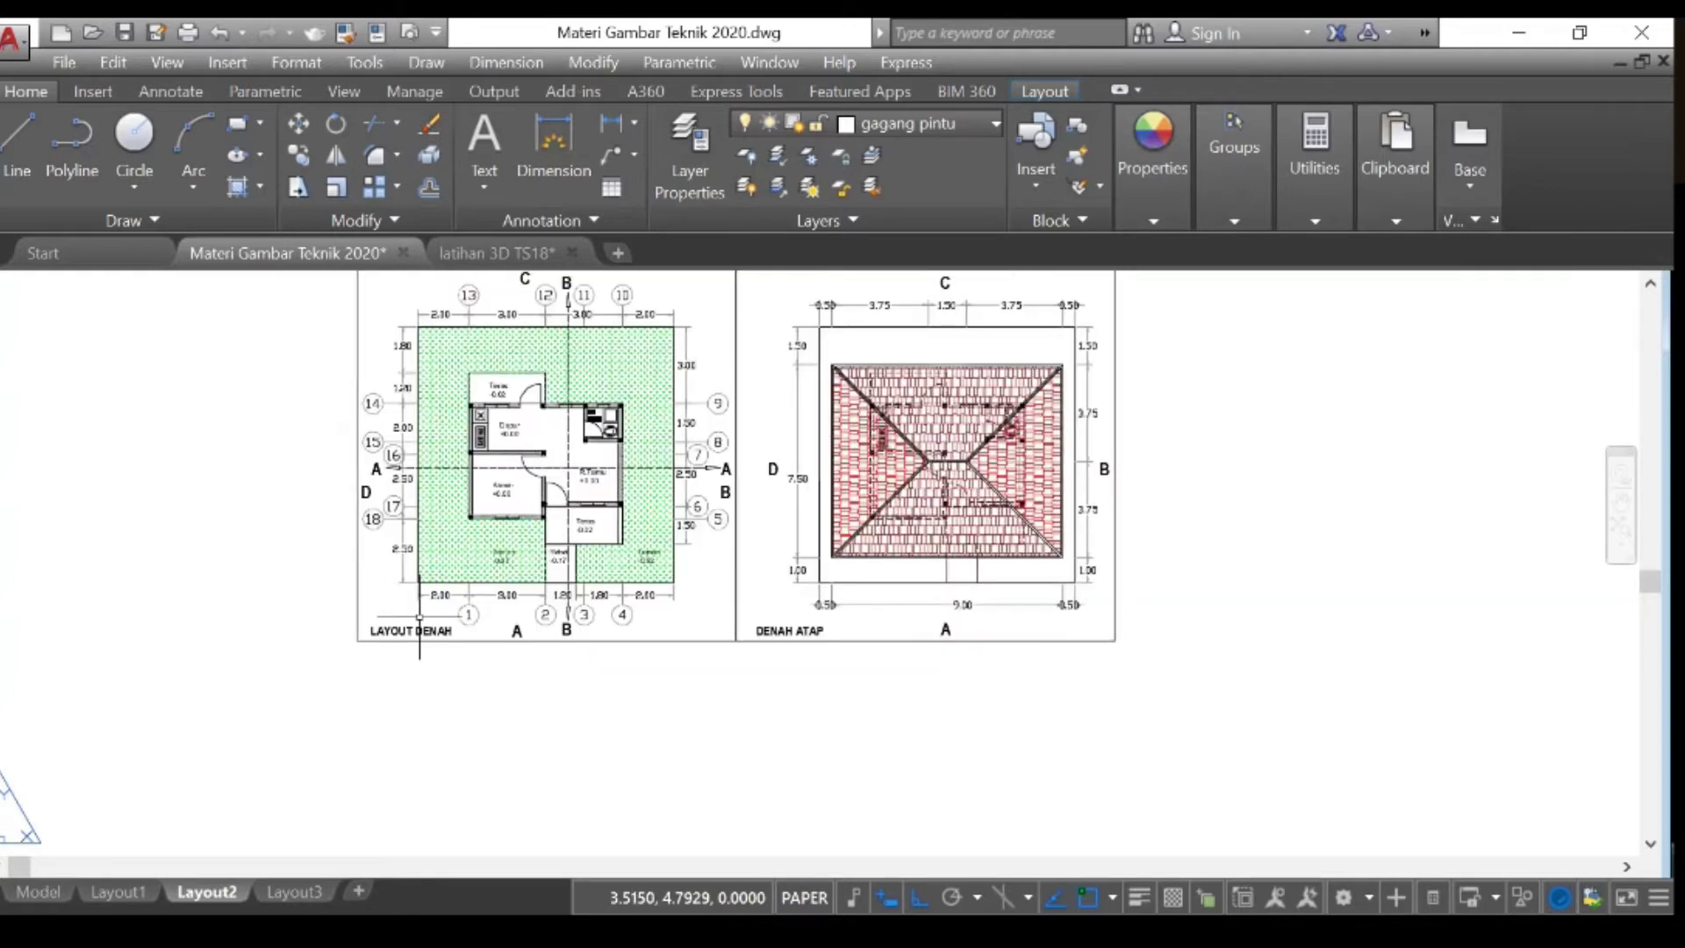
scroll(420, 617, "down", 2)
scroll(436, 777, "up", 3)
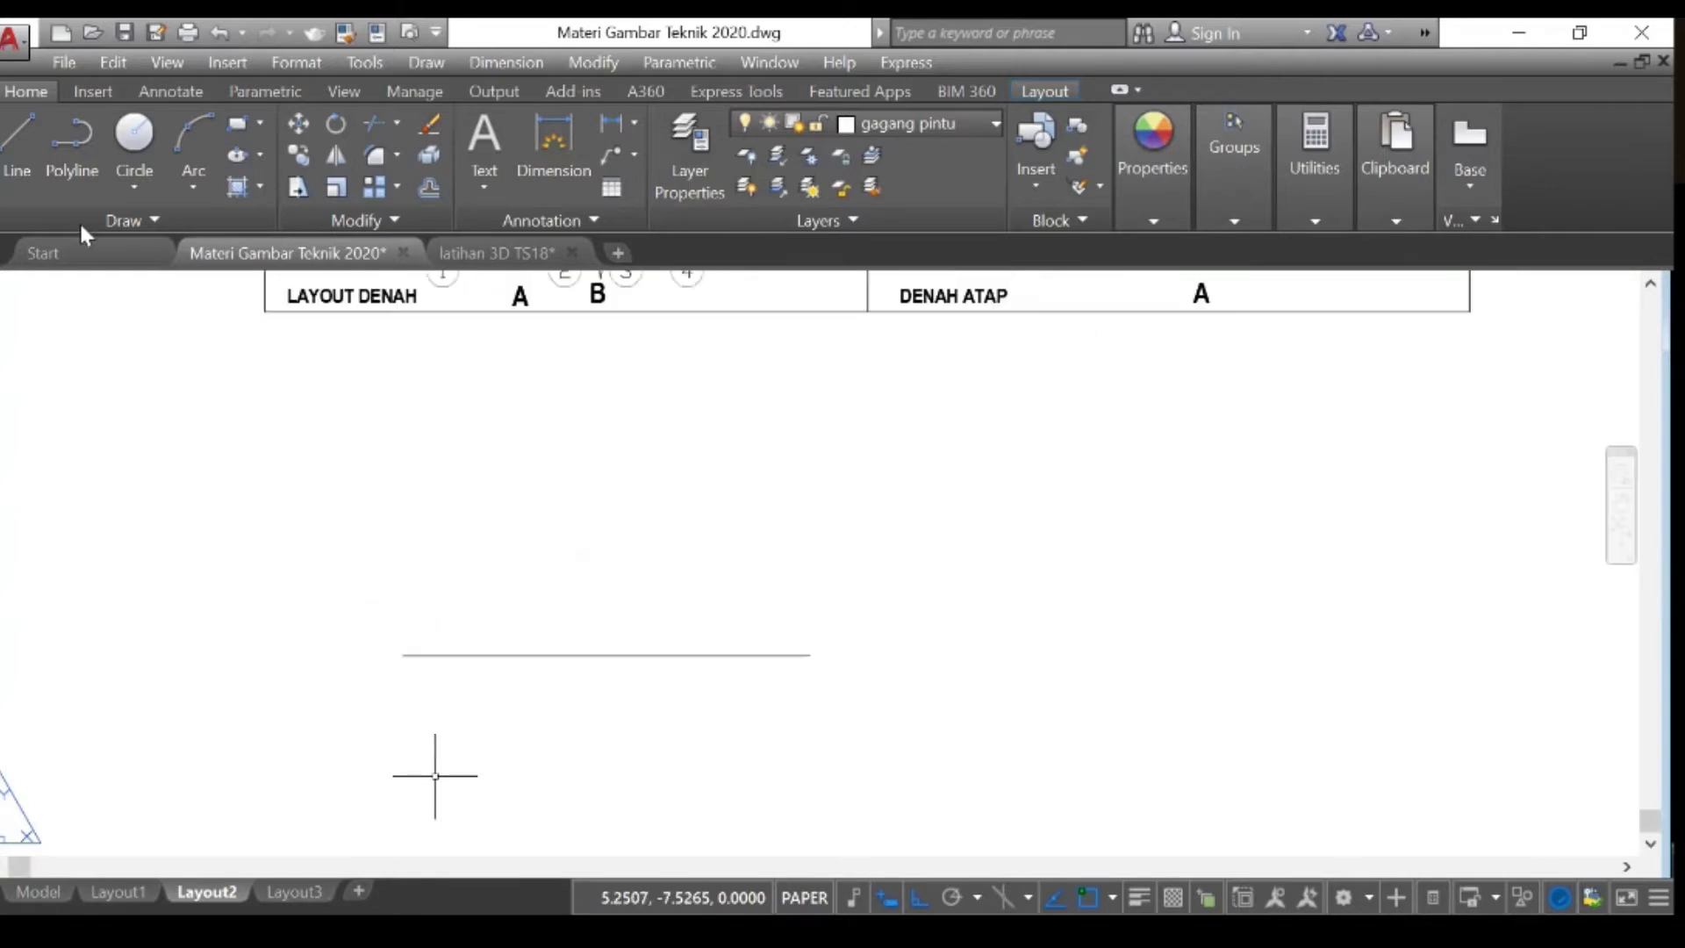
left_click(18, 145)
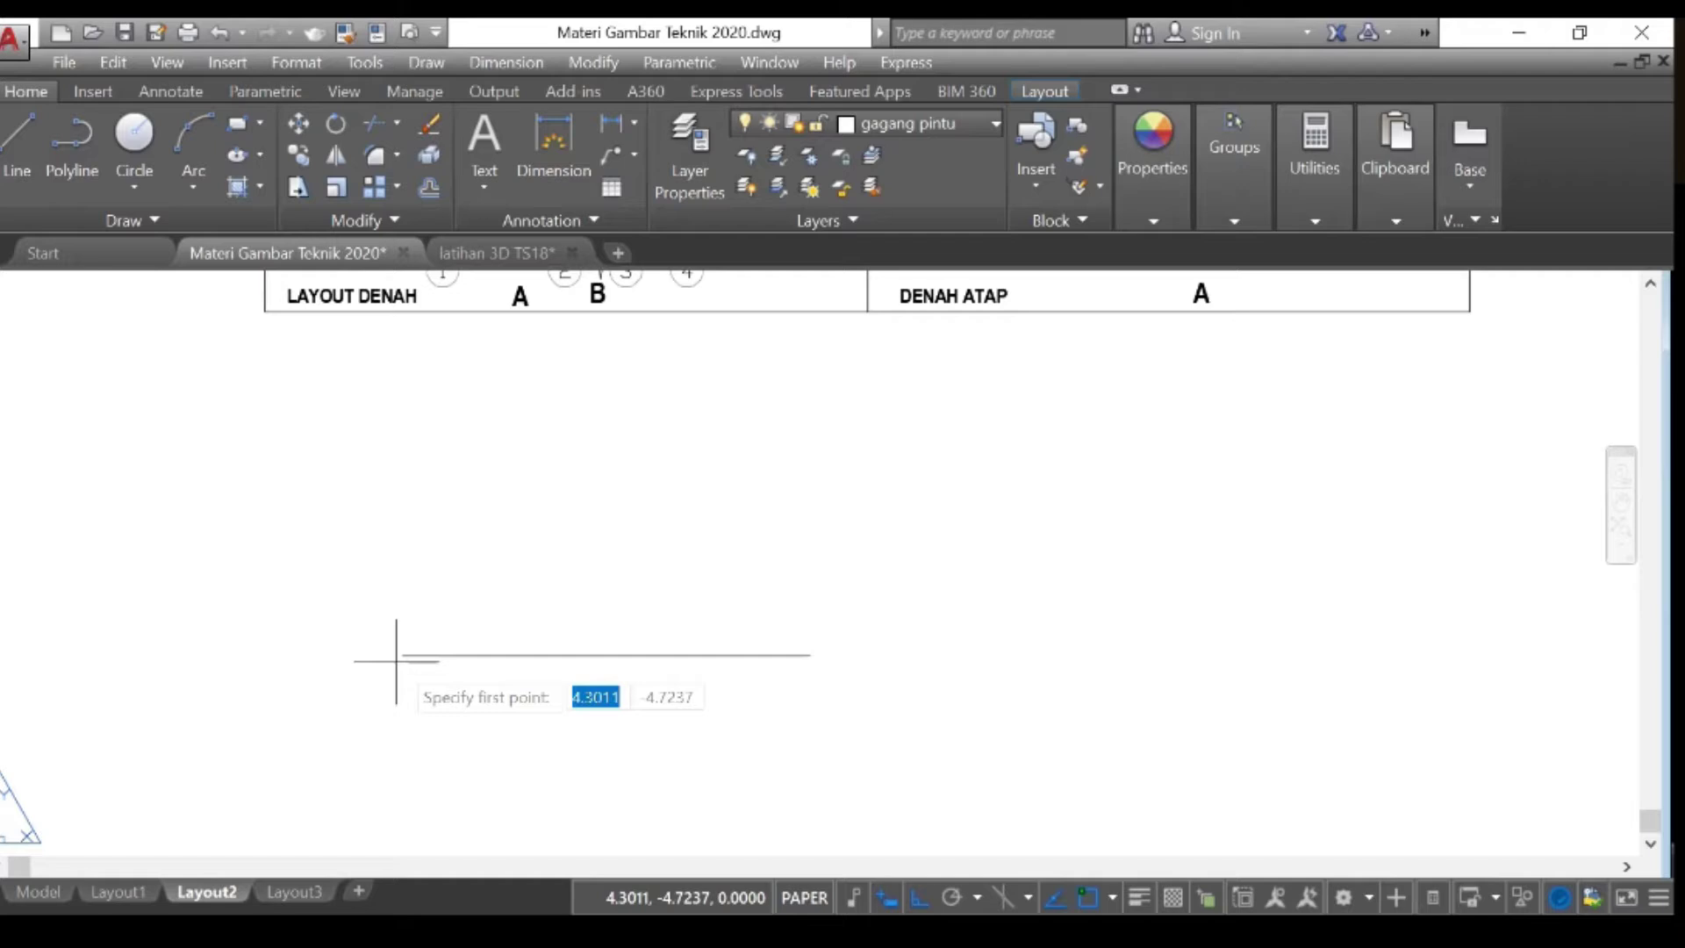
left_click(402, 655)
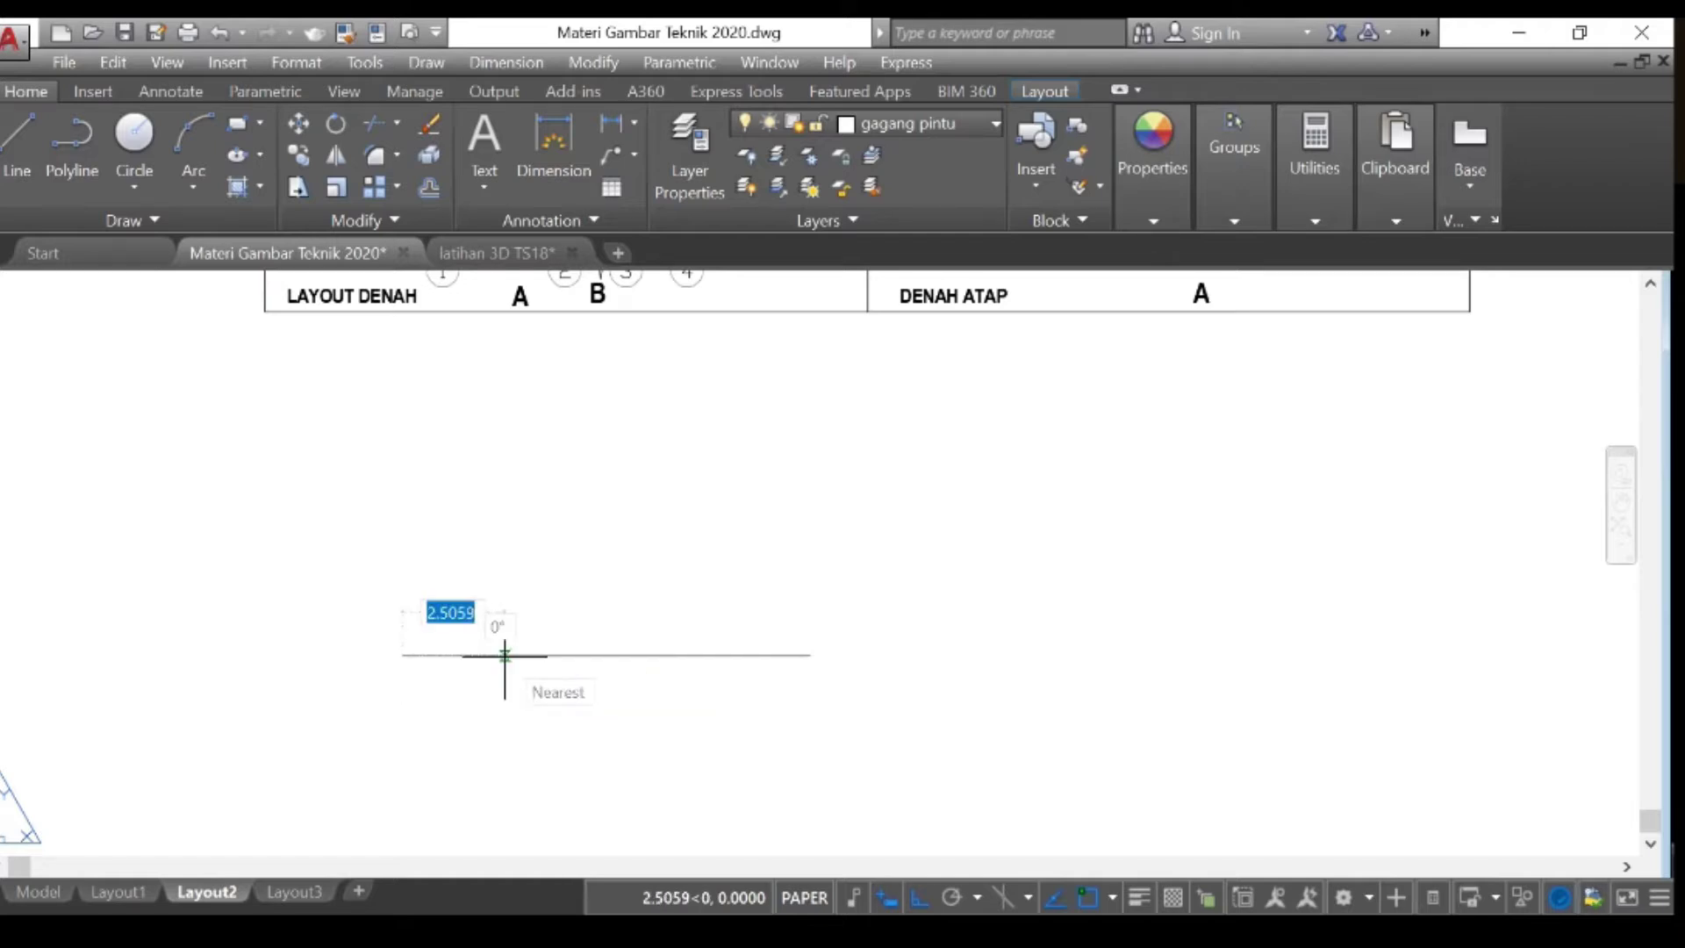
type("2")
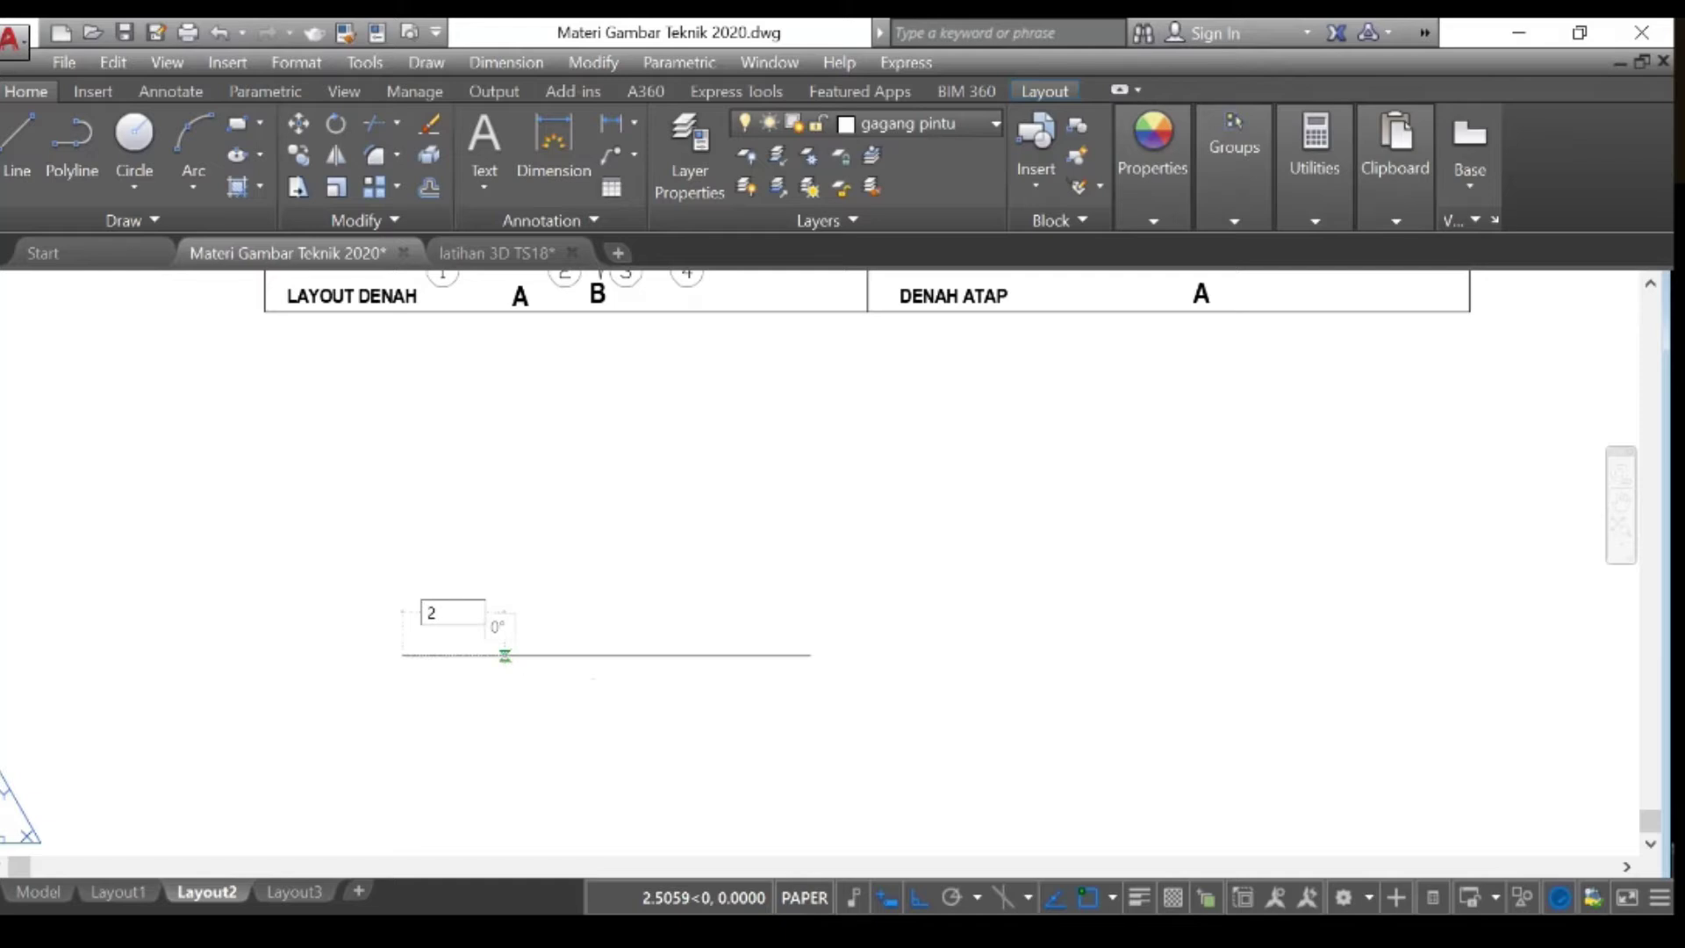
key("Return")
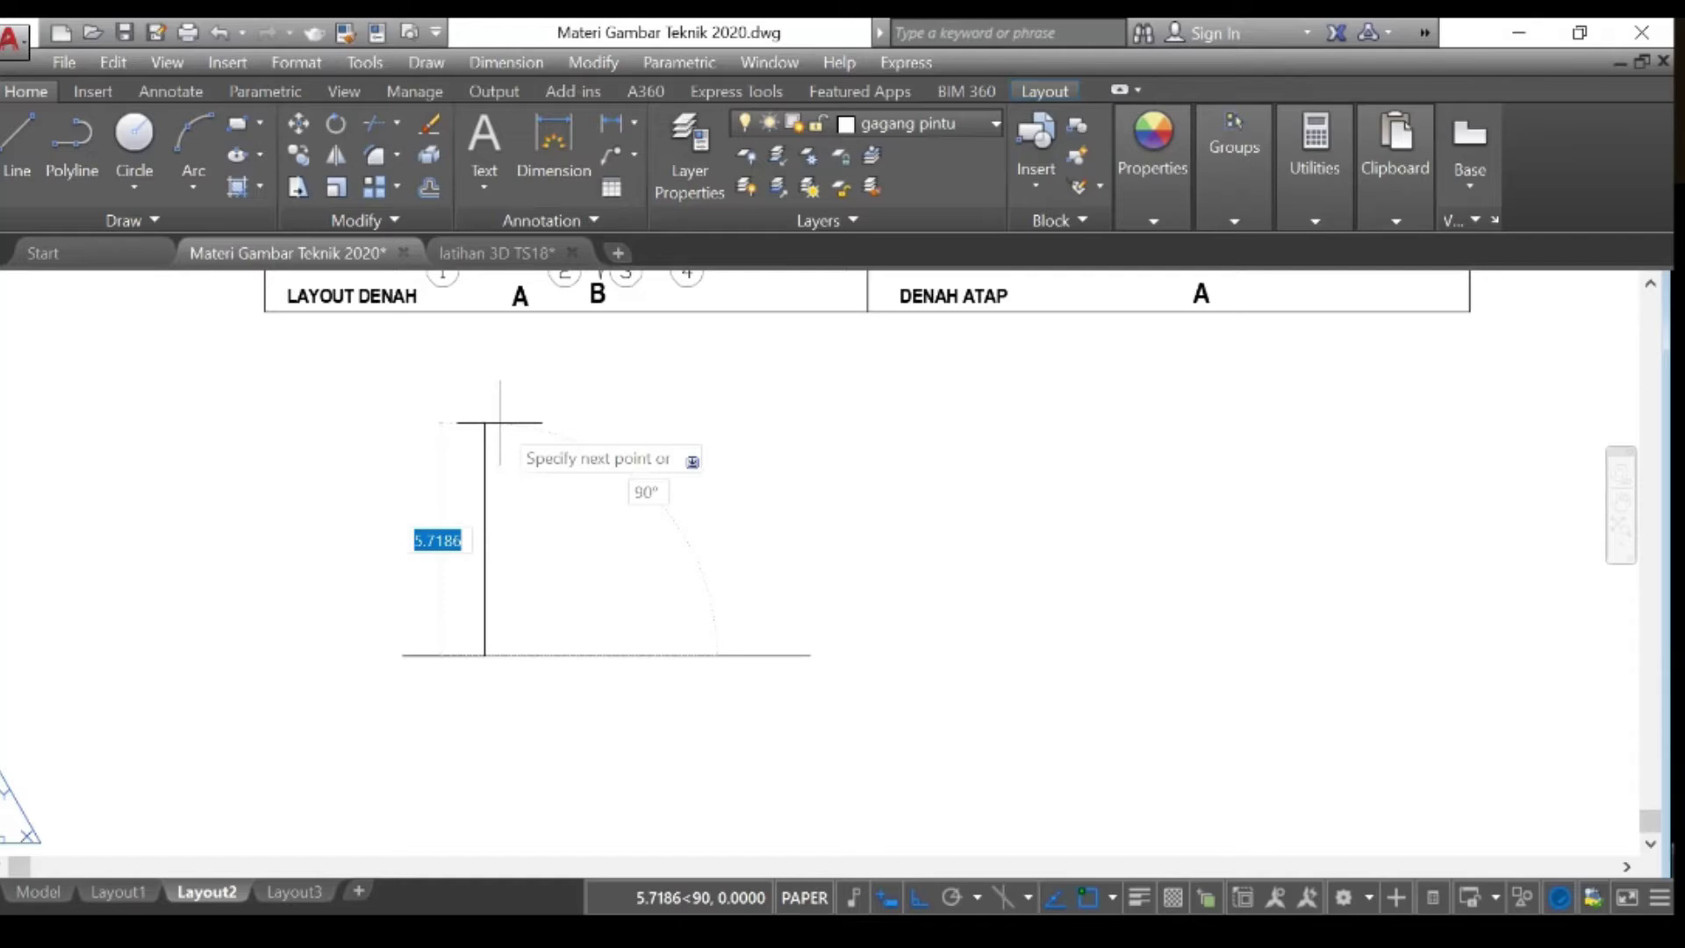
Step: Continue the line straight up 3.22 units from the ground line as the left wall edge
scroll(420, 771, "down", 5)
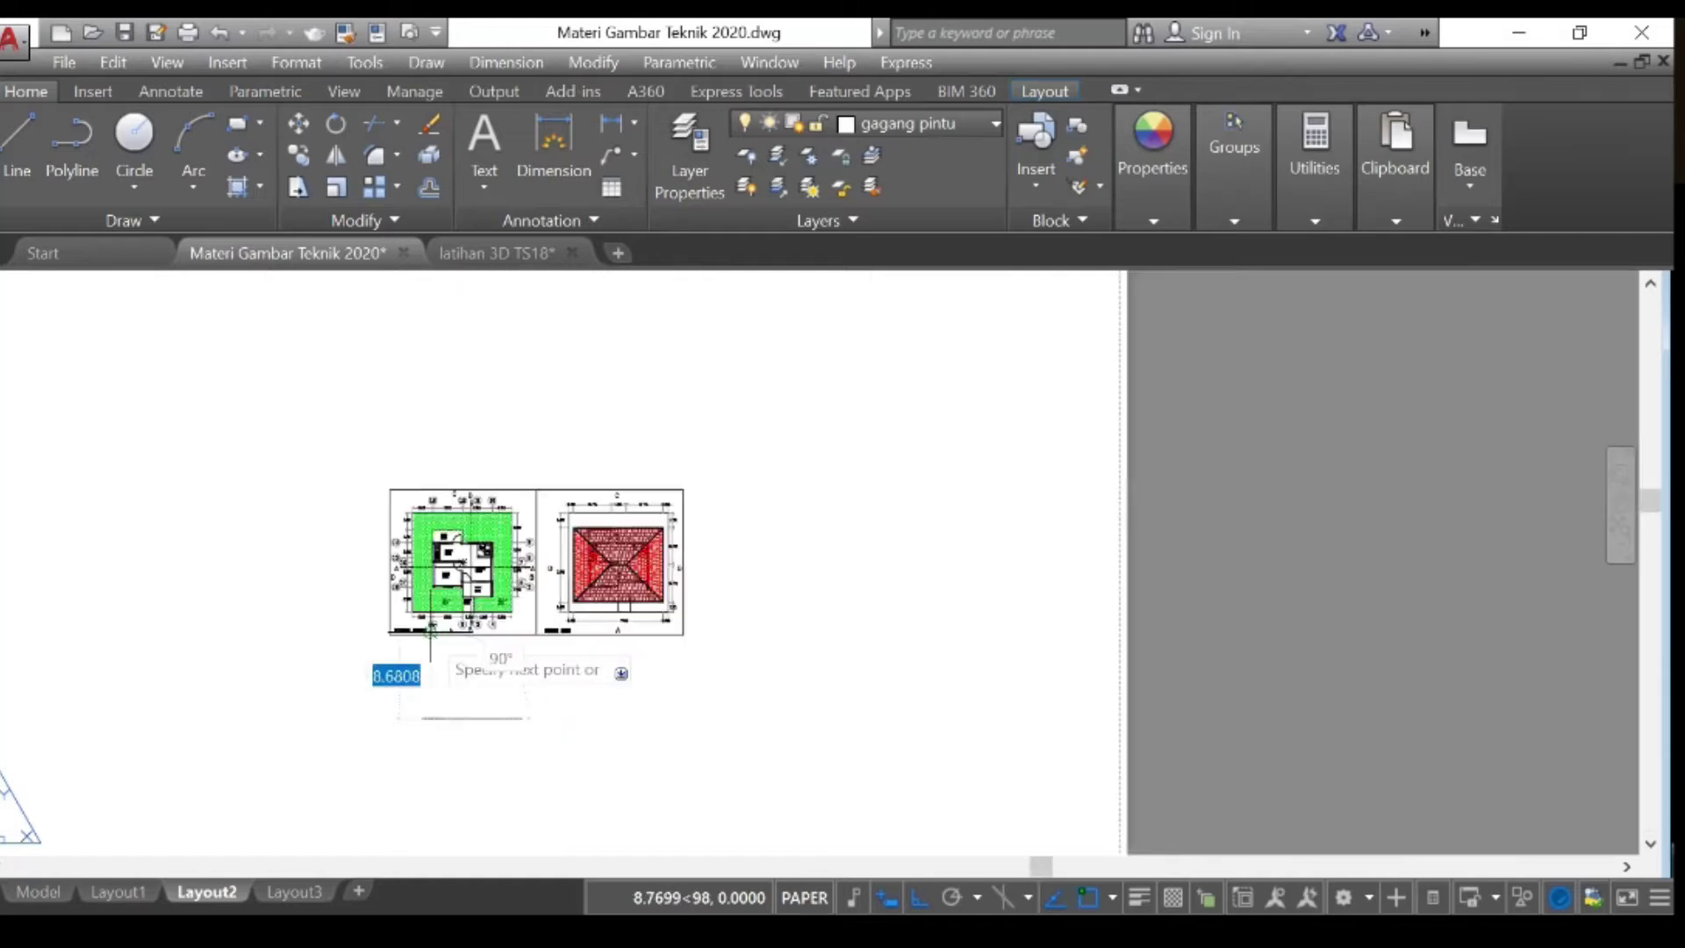
scroll(430, 630, "up", 5)
scroll(447, 582, "up", 2)
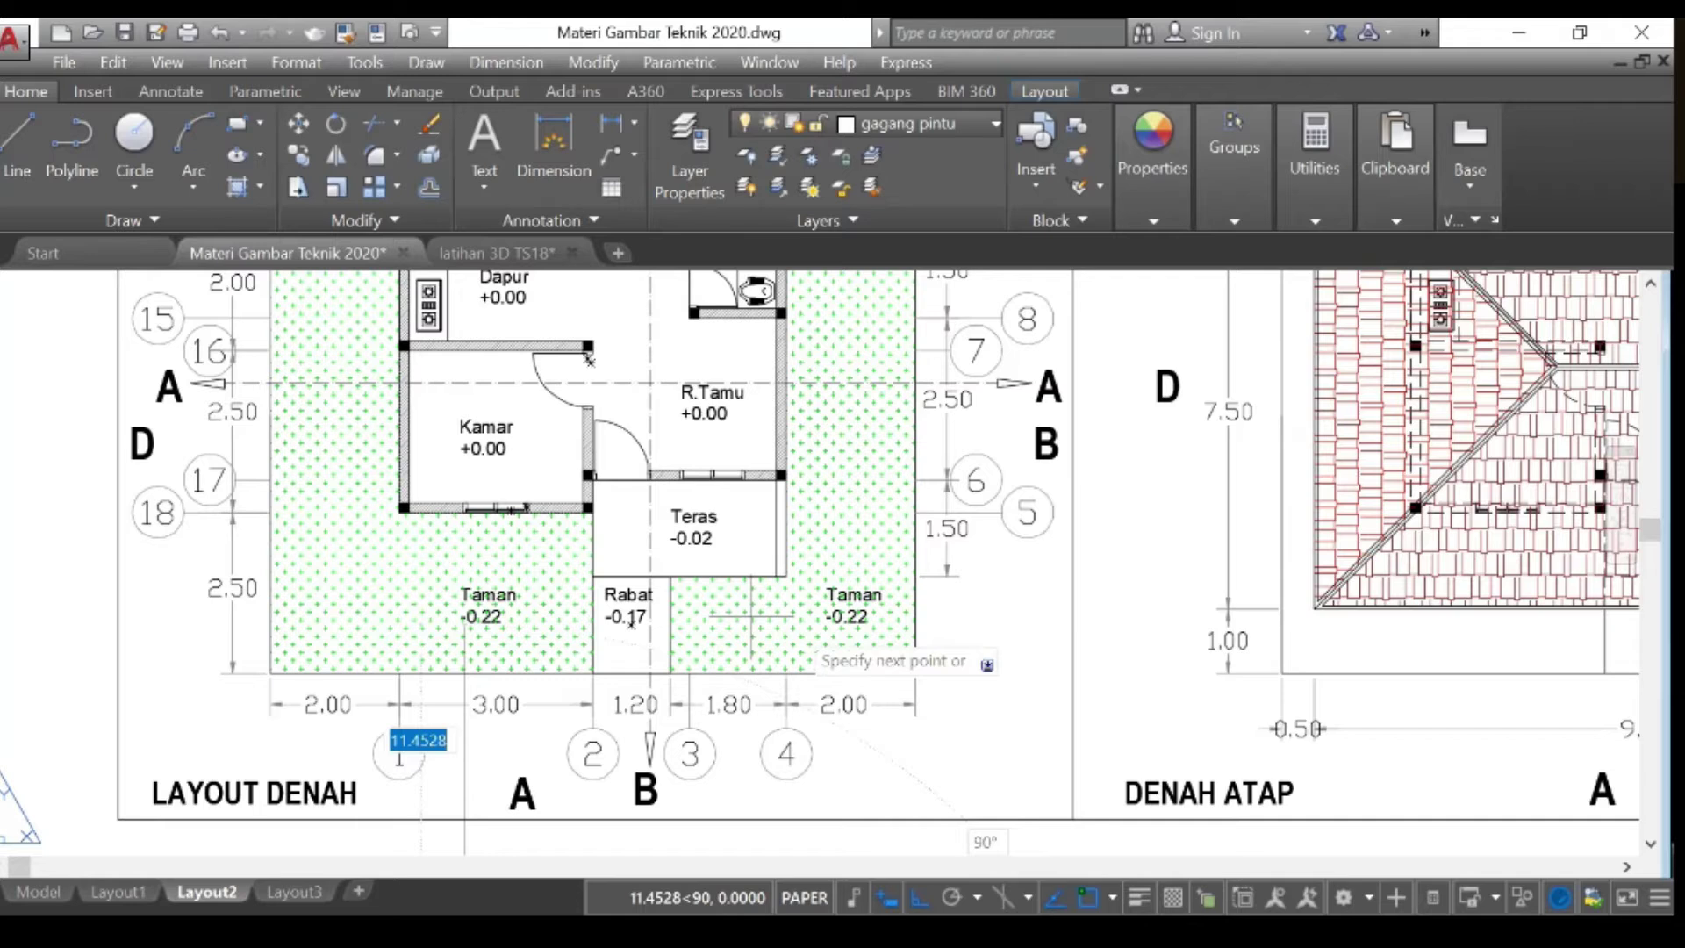
scroll(750, 617, "down", 5)
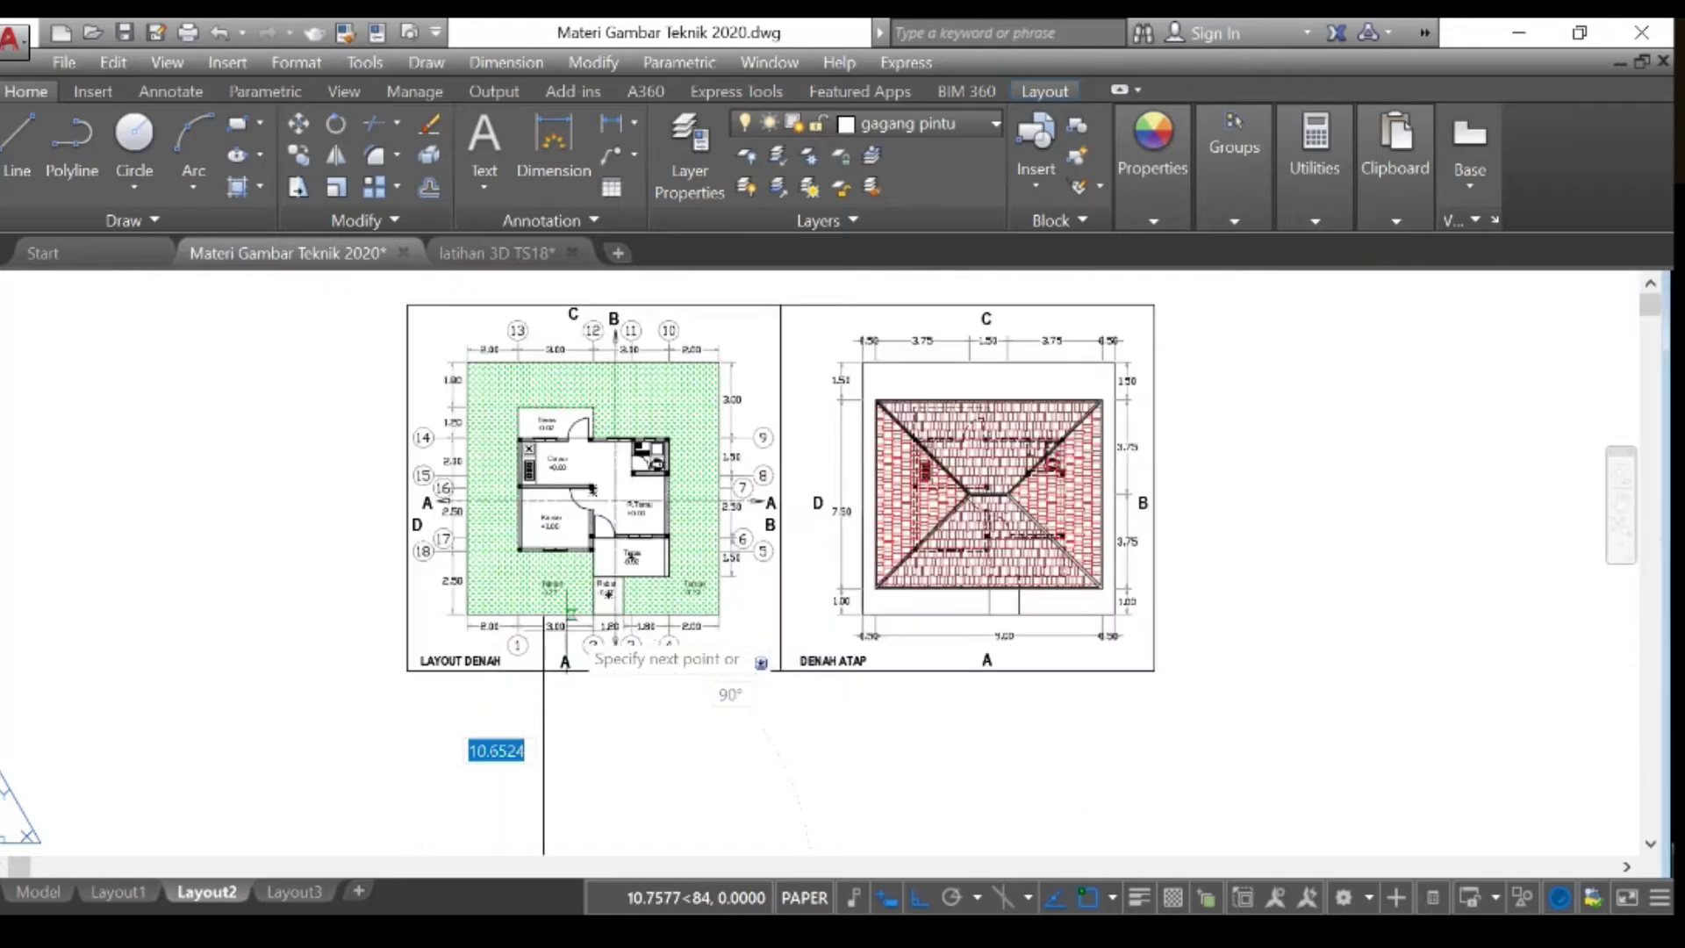
middle_click_drag(544, 654, 518, 683)
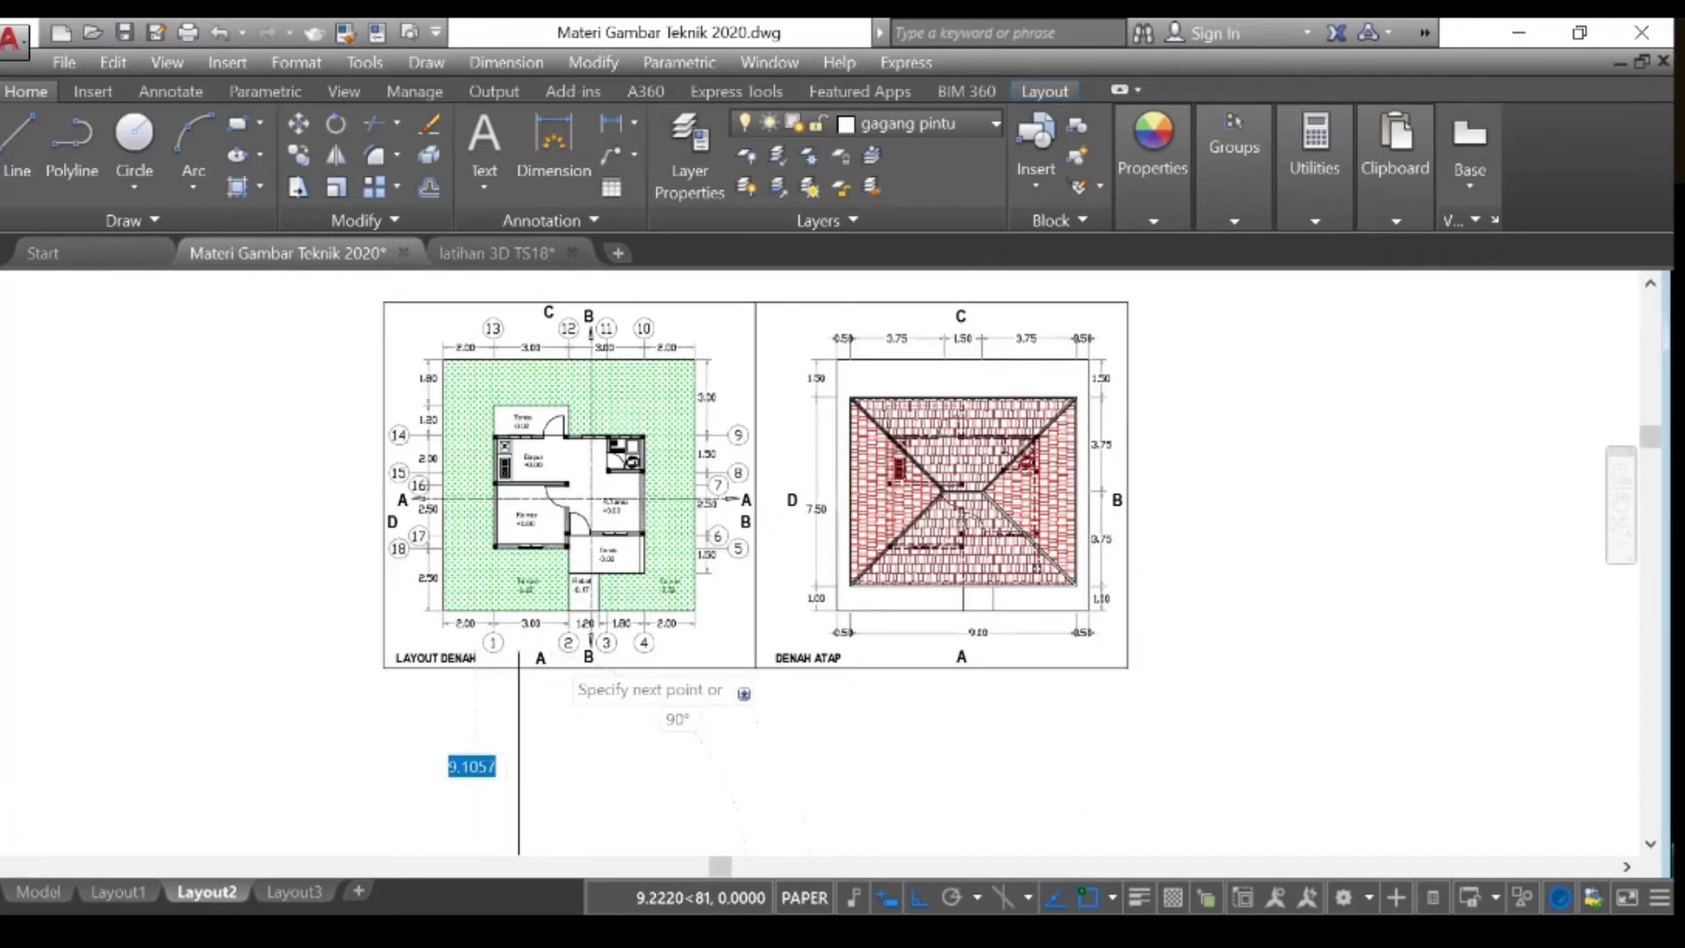
scroll(519, 683, "up", 2)
scroll(546, 683, "down", 2)
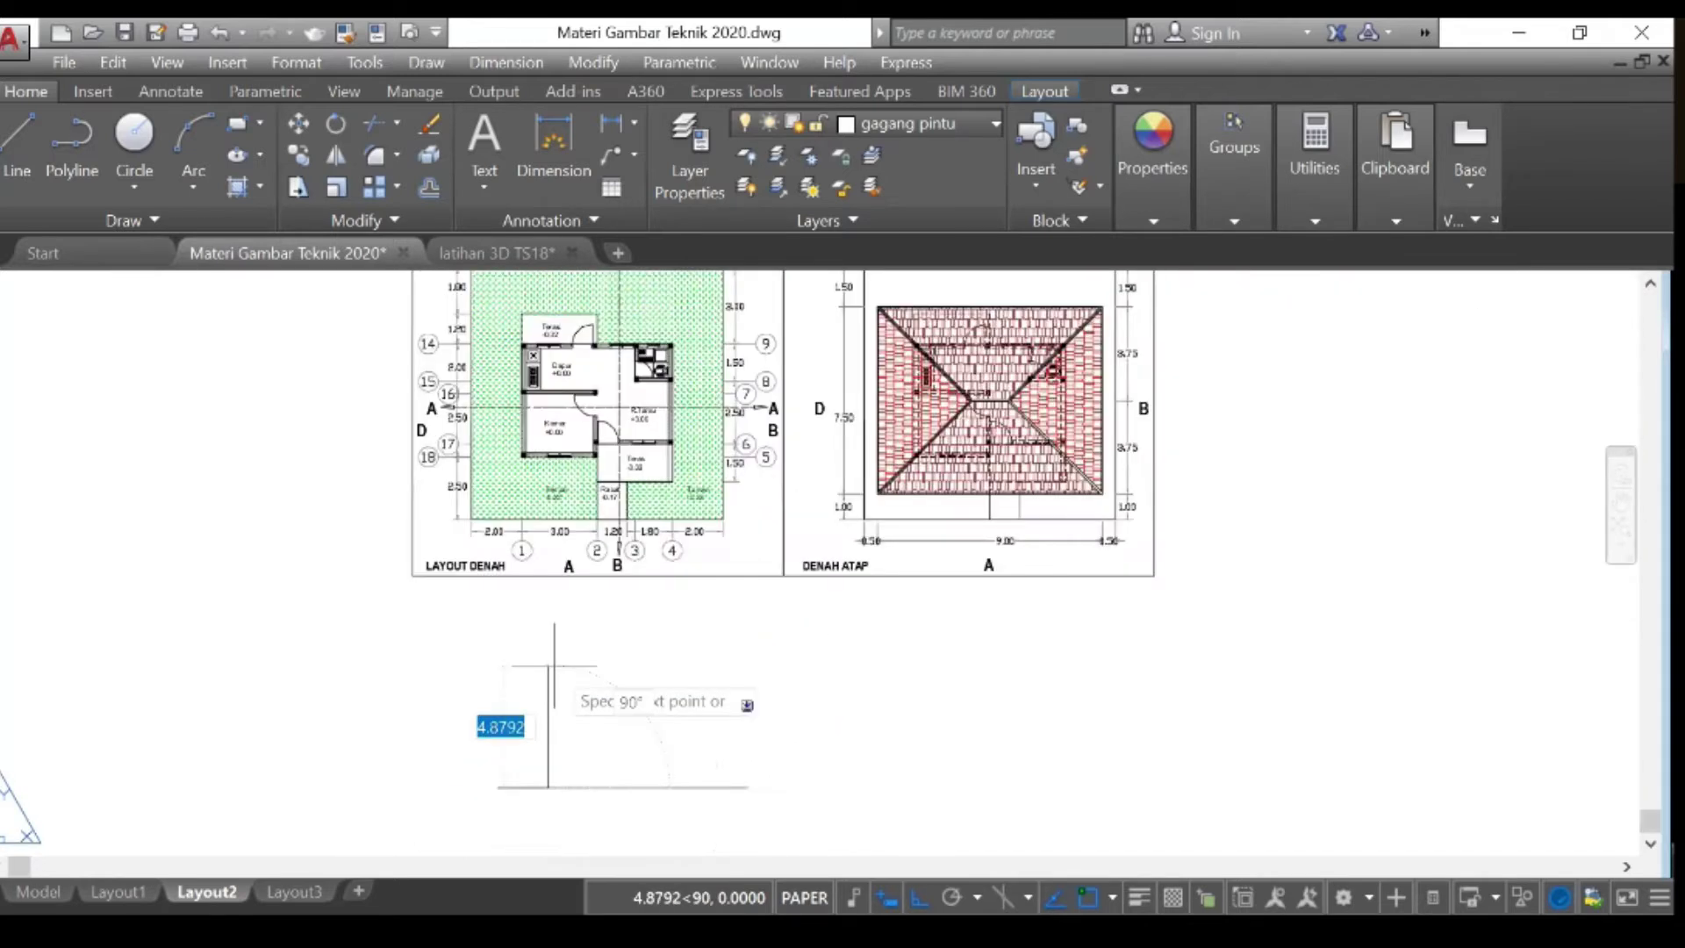
scroll(529, 751, "up", 2)
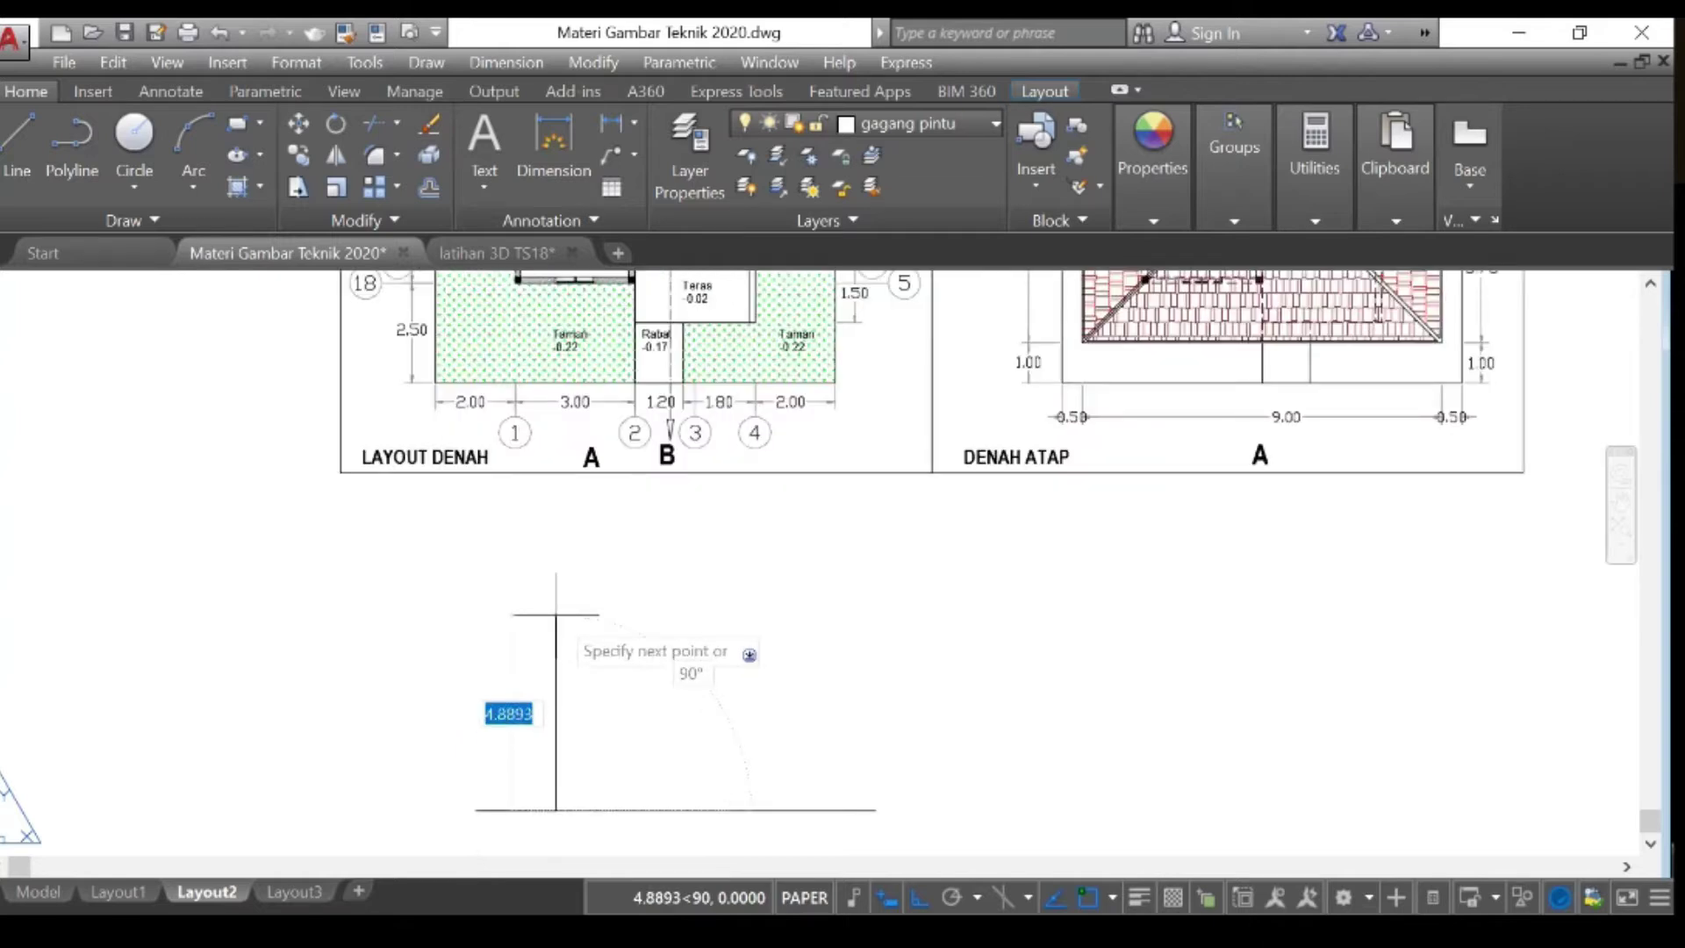
type("3.22")
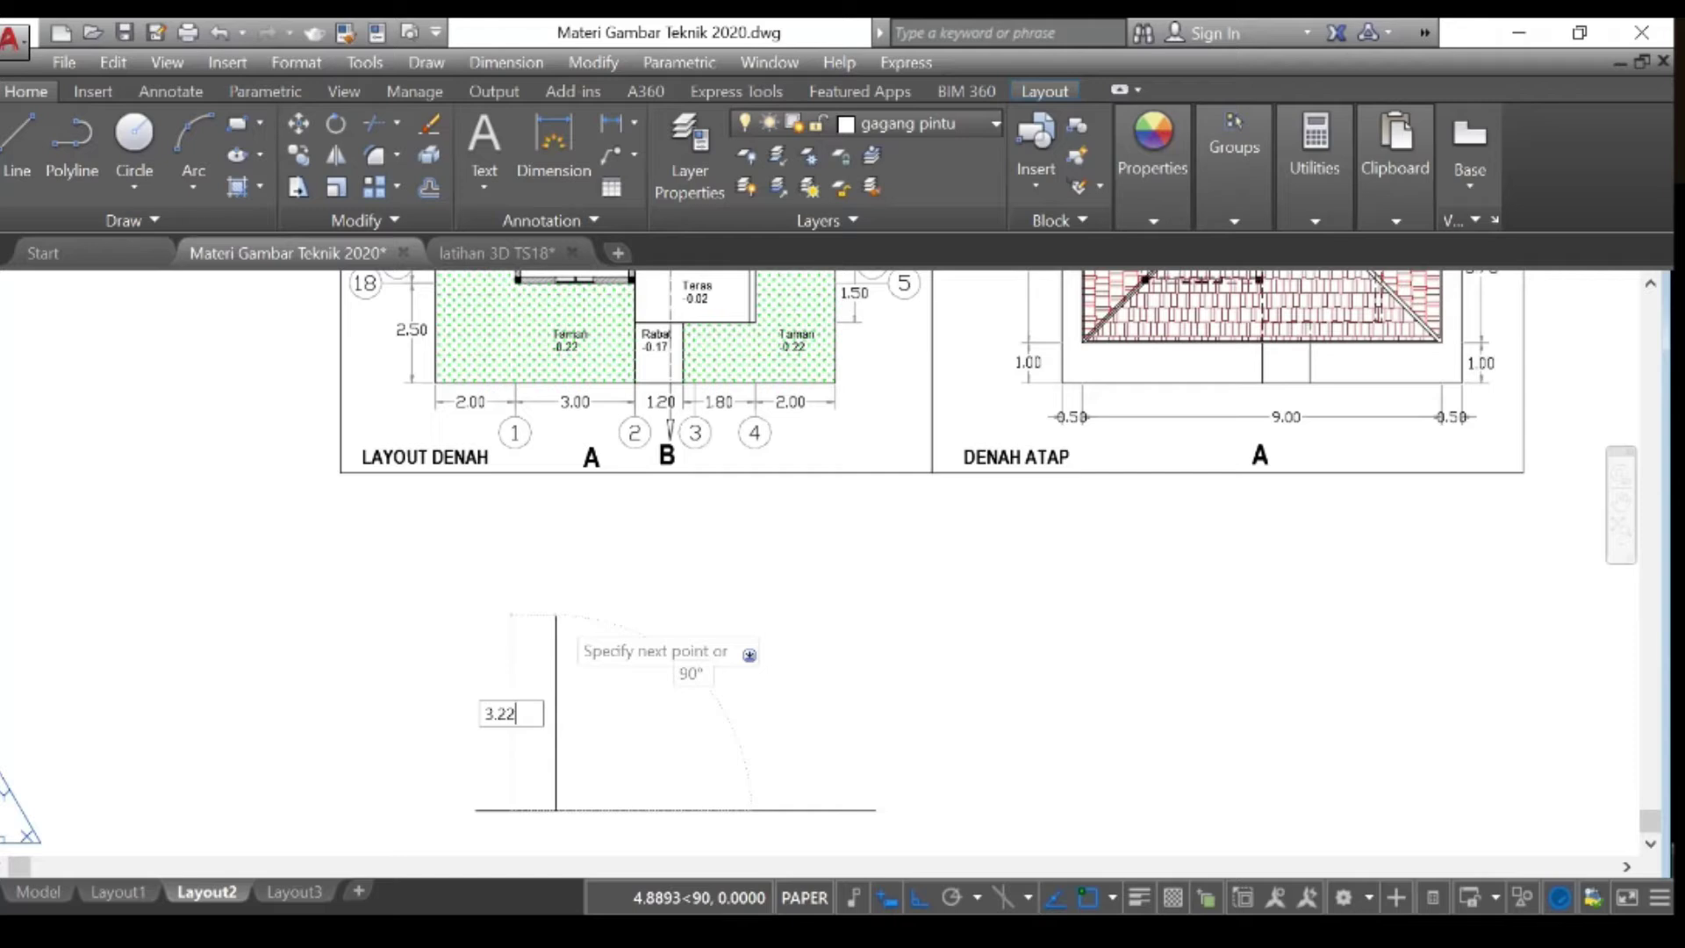
key("Return")
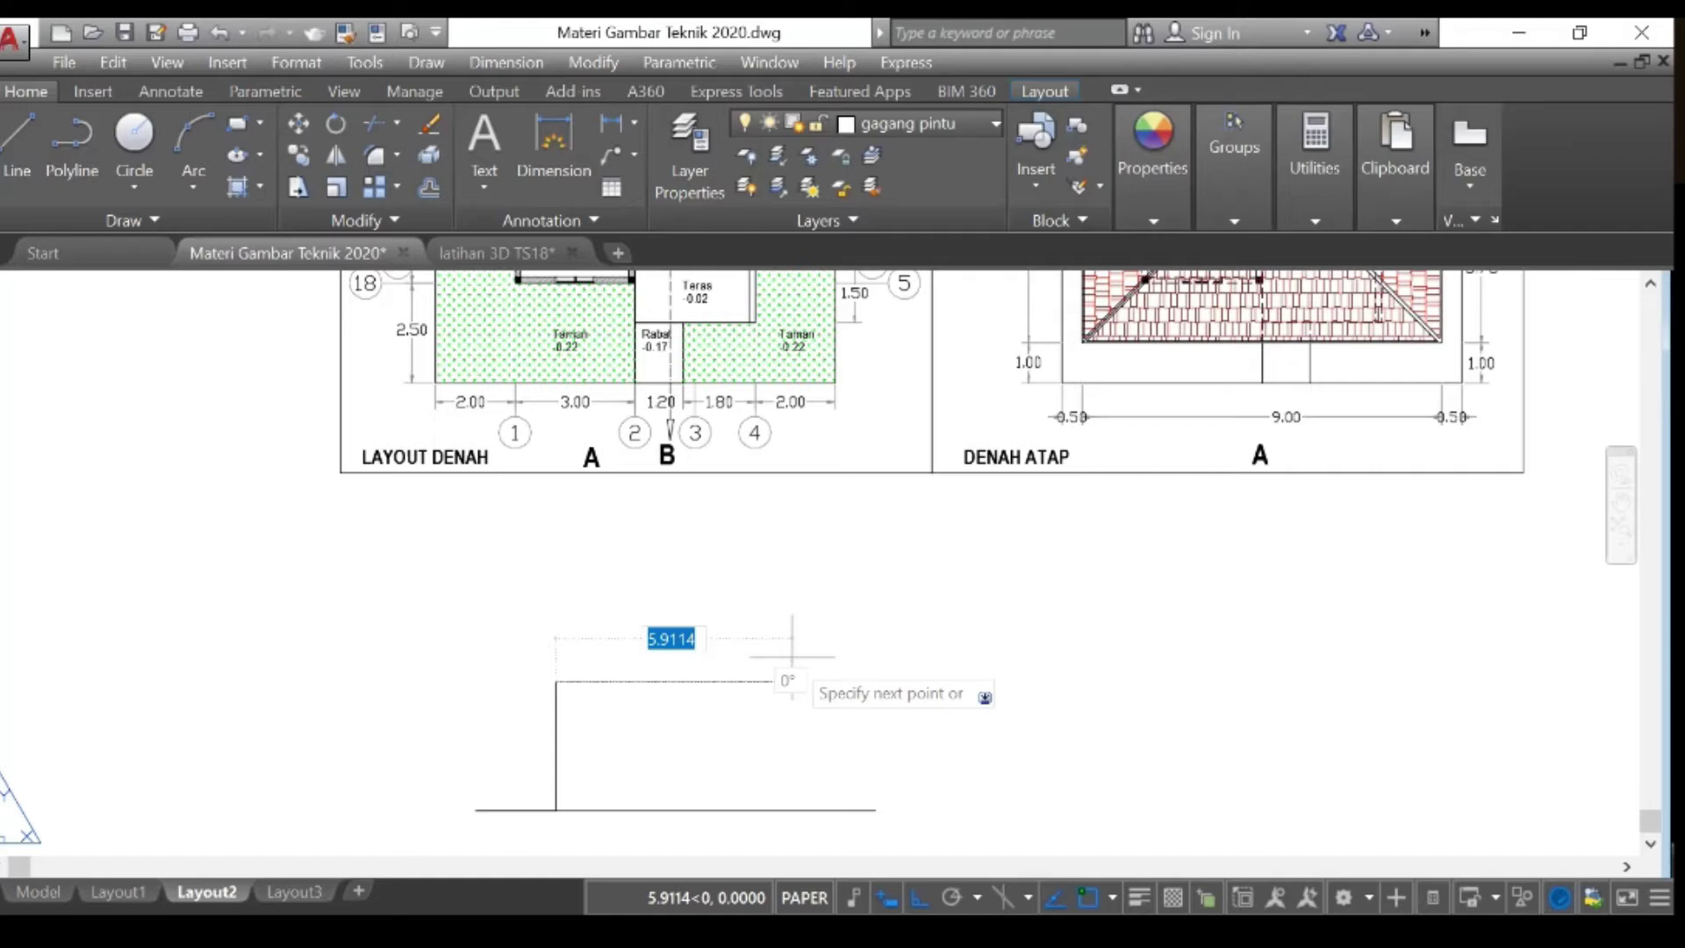
Step: Finish the wall outline with a horizontal top edge about 6 units long and a 3.22-unit edge down to the ground line
left_click(795, 657)
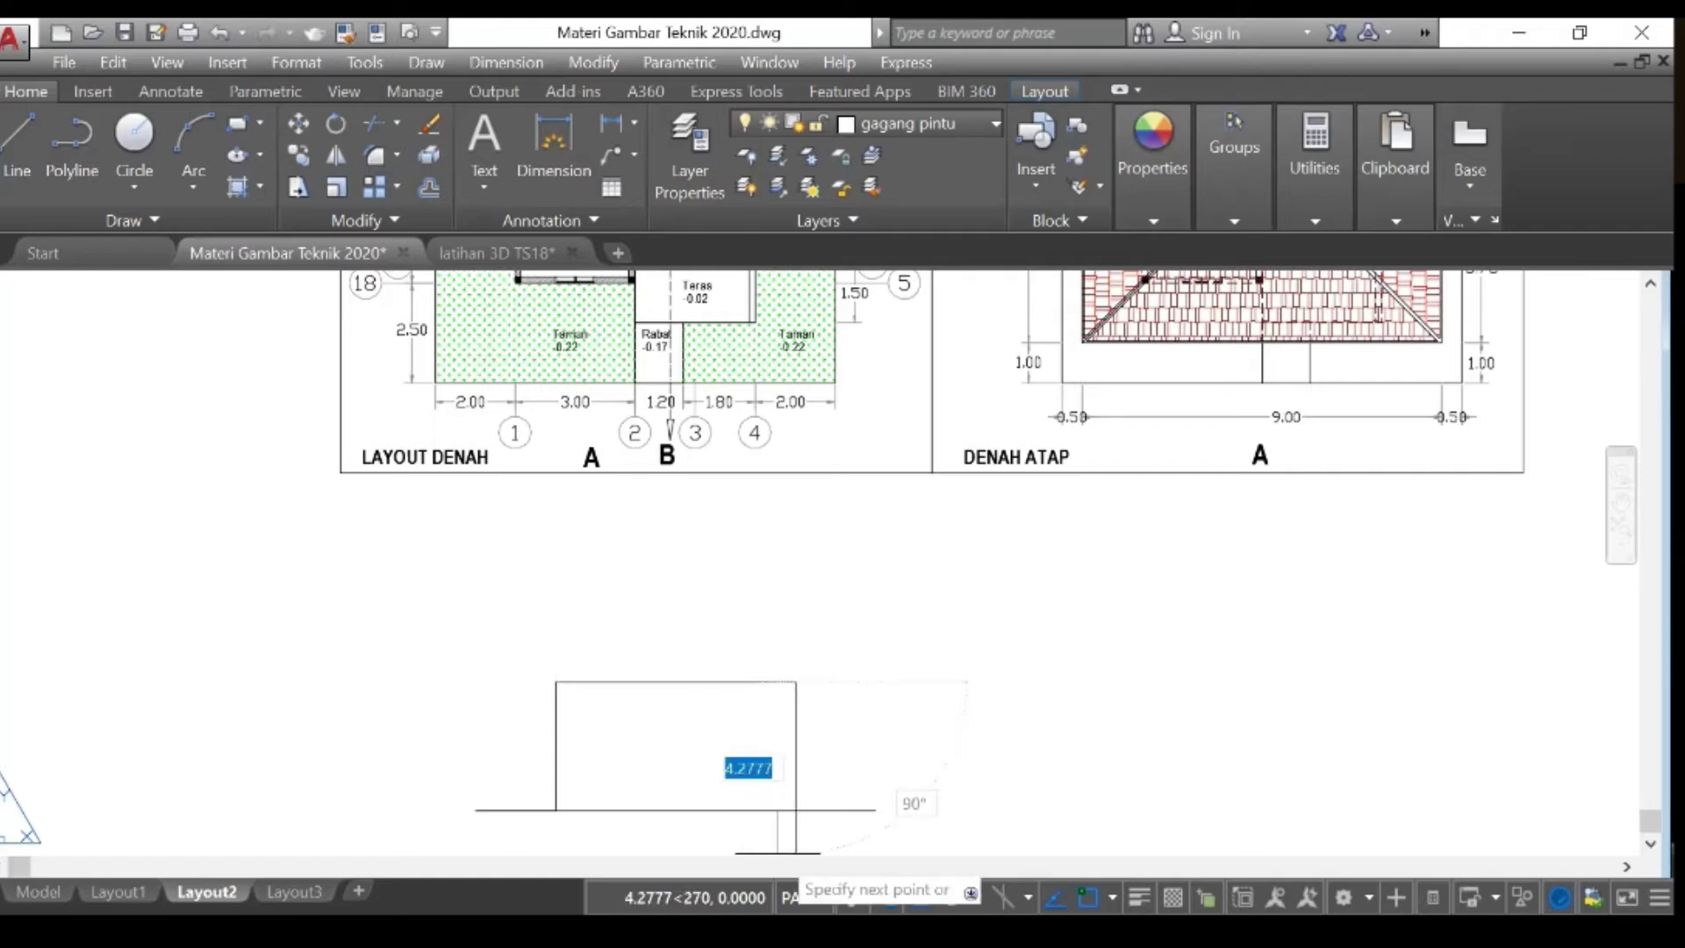
type("3.22")
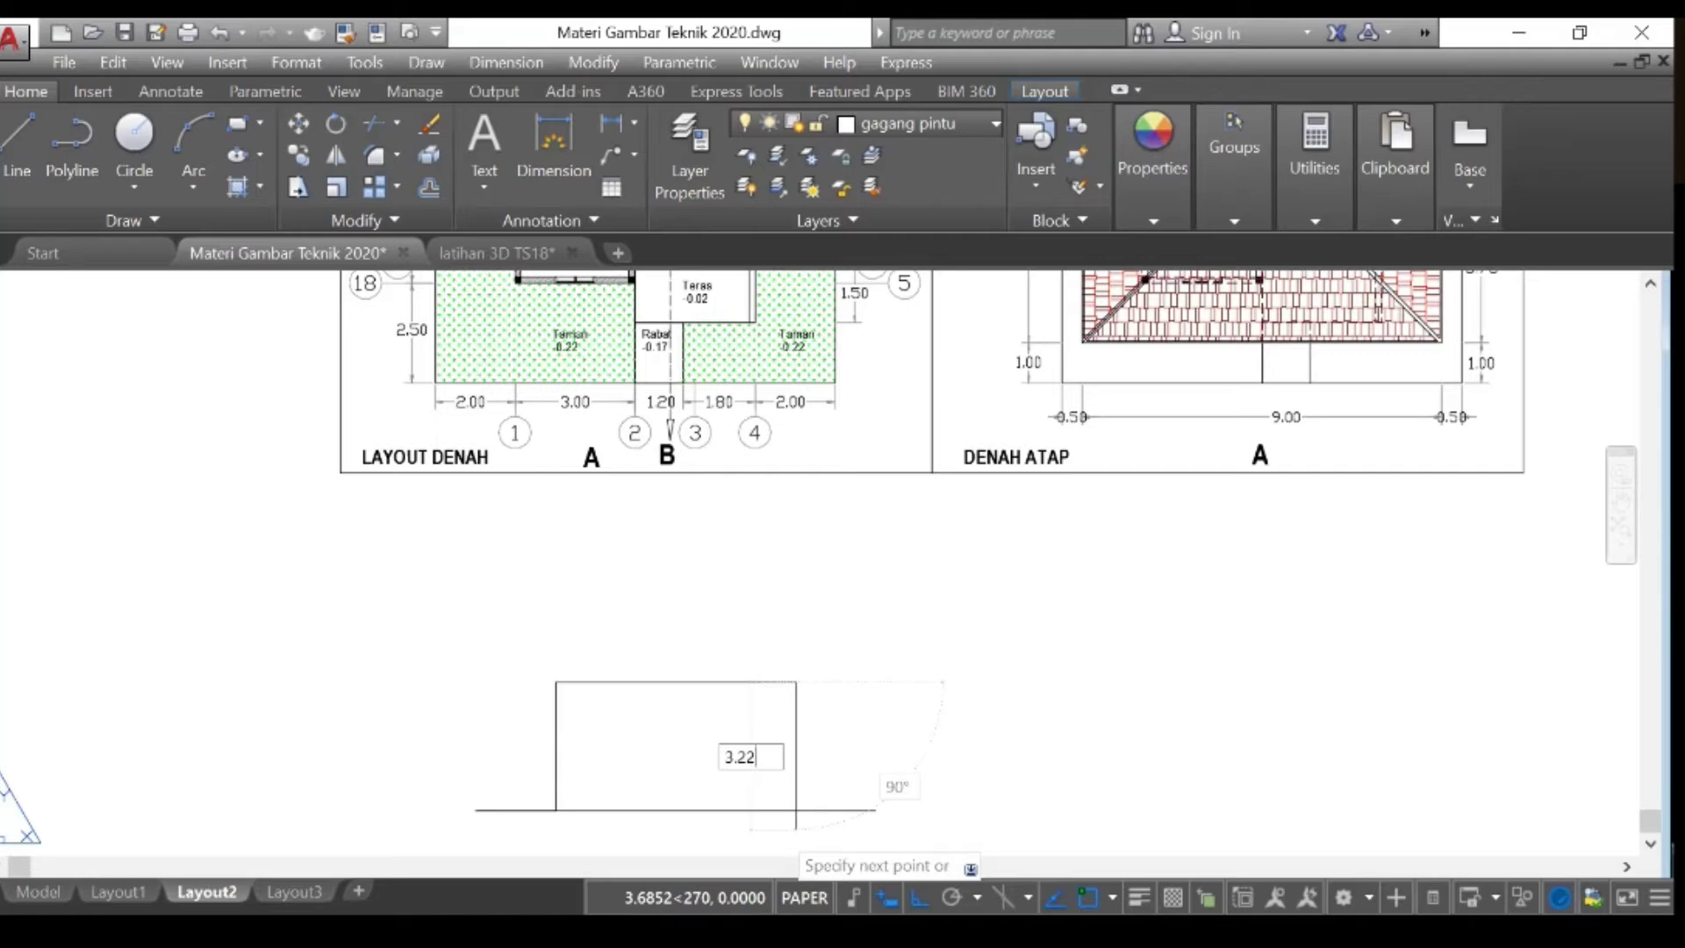
key("Return")
key("Return")
Step: Offset the left wall edge 3 units inward to add a vertical line inside the wall outline
scroll(681, 543, "down", 2)
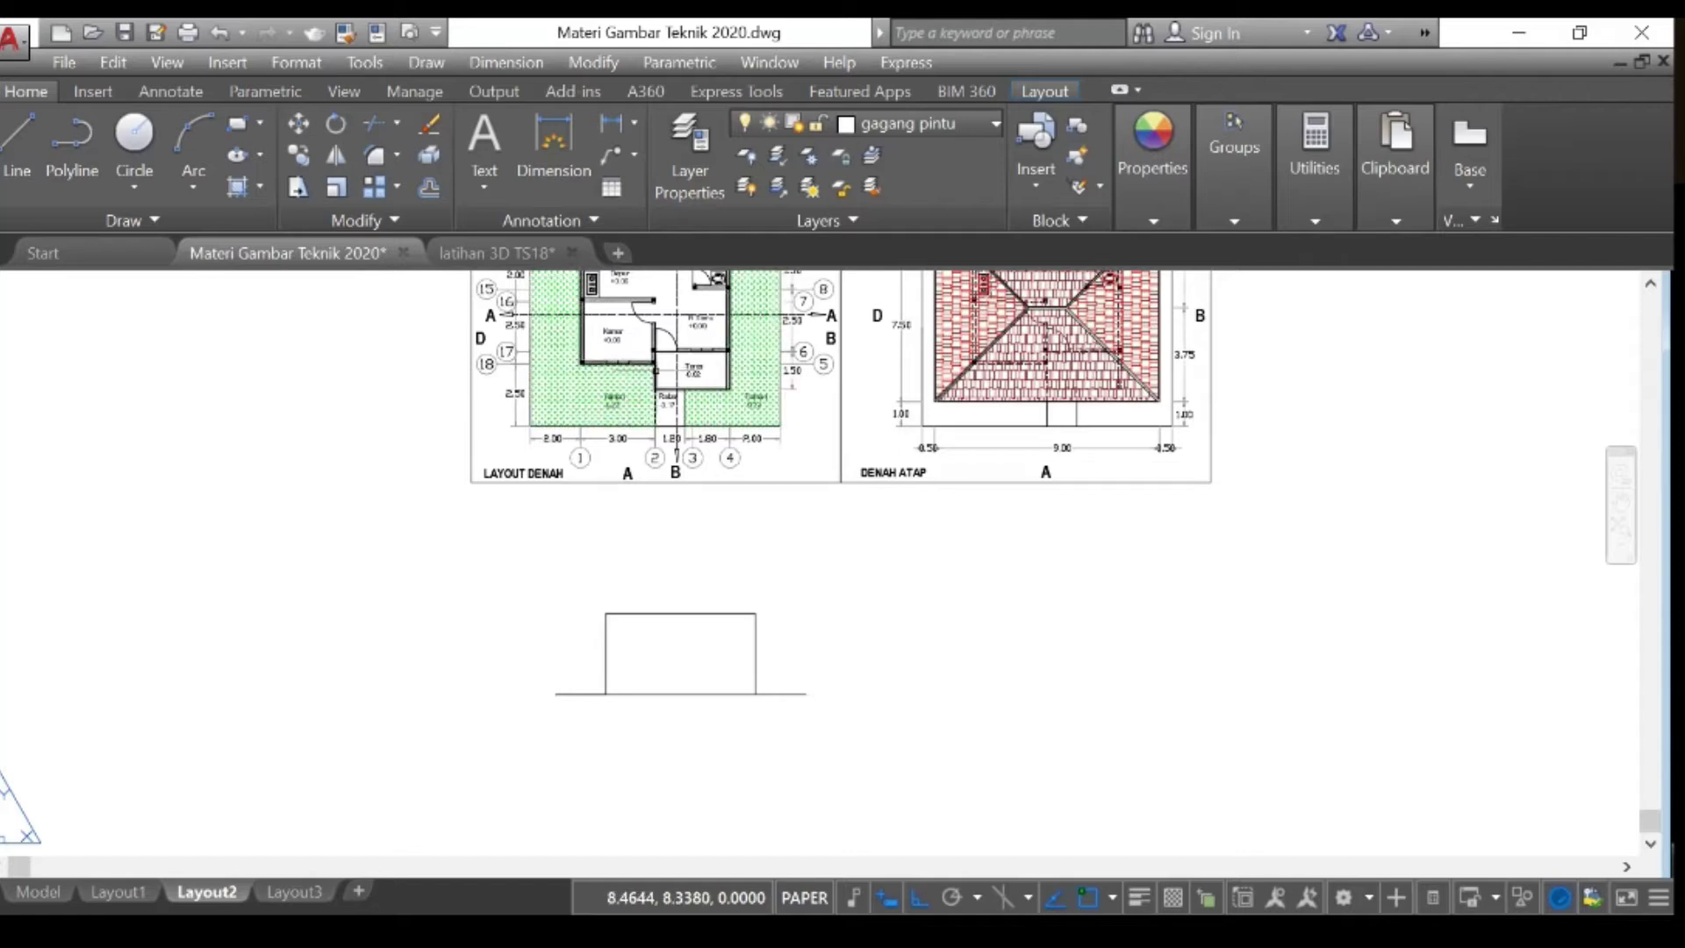
scroll(649, 325, "up", 2)
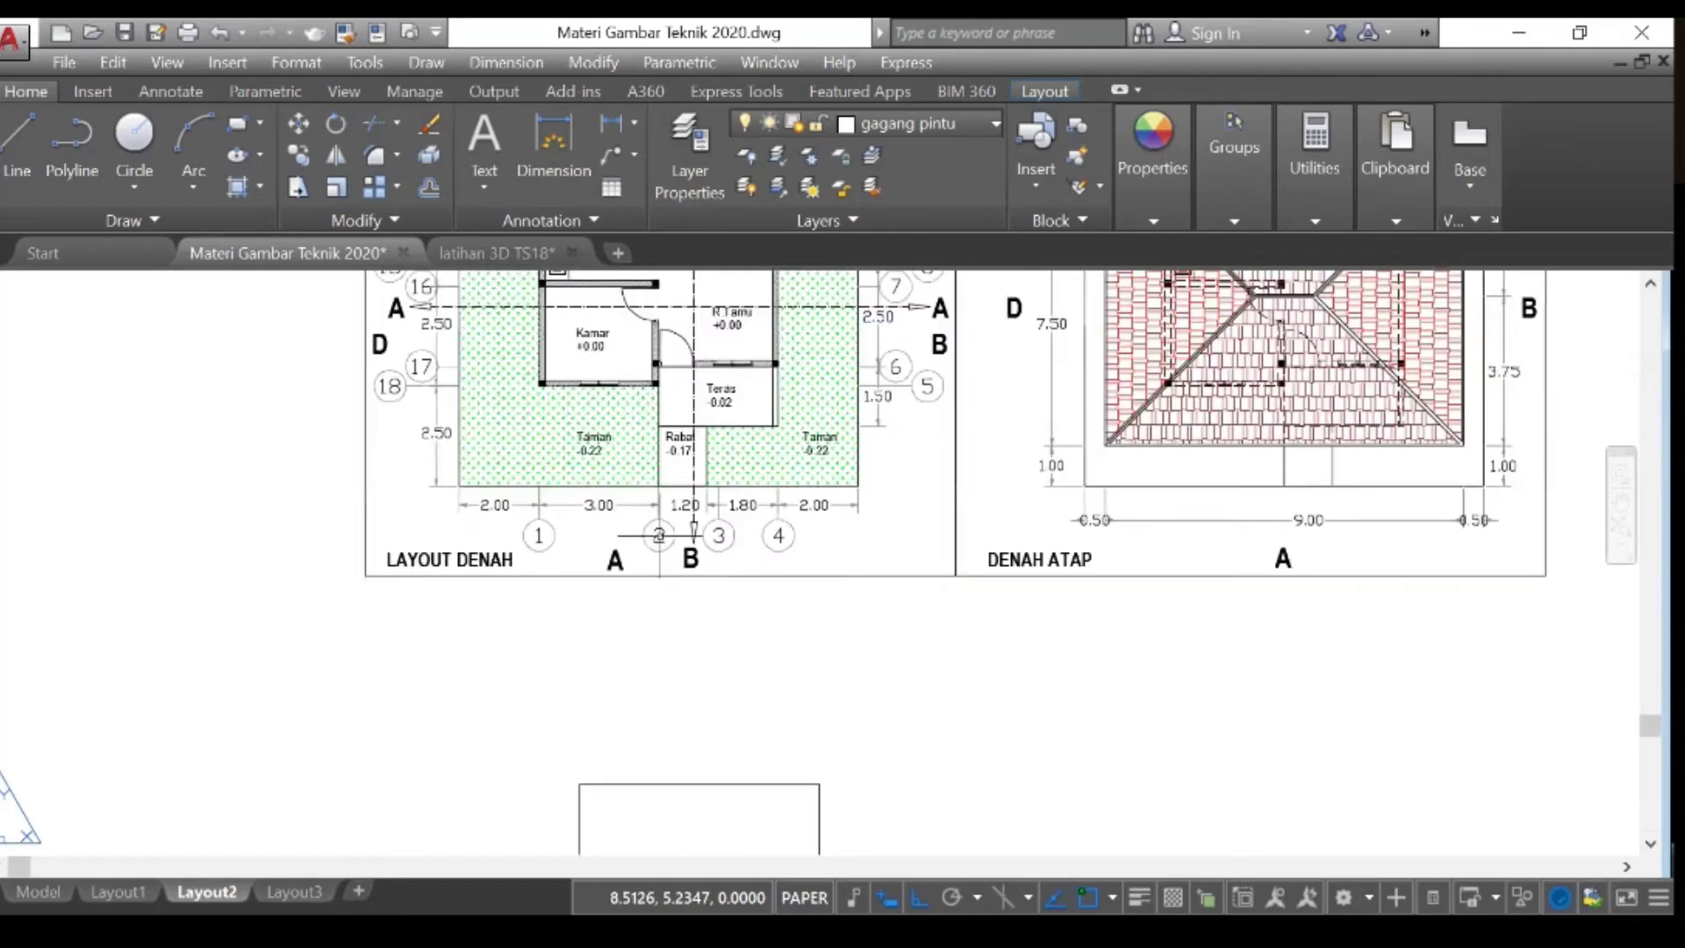
scroll(659, 535, "down", 4)
scroll(643, 565, "up", 4)
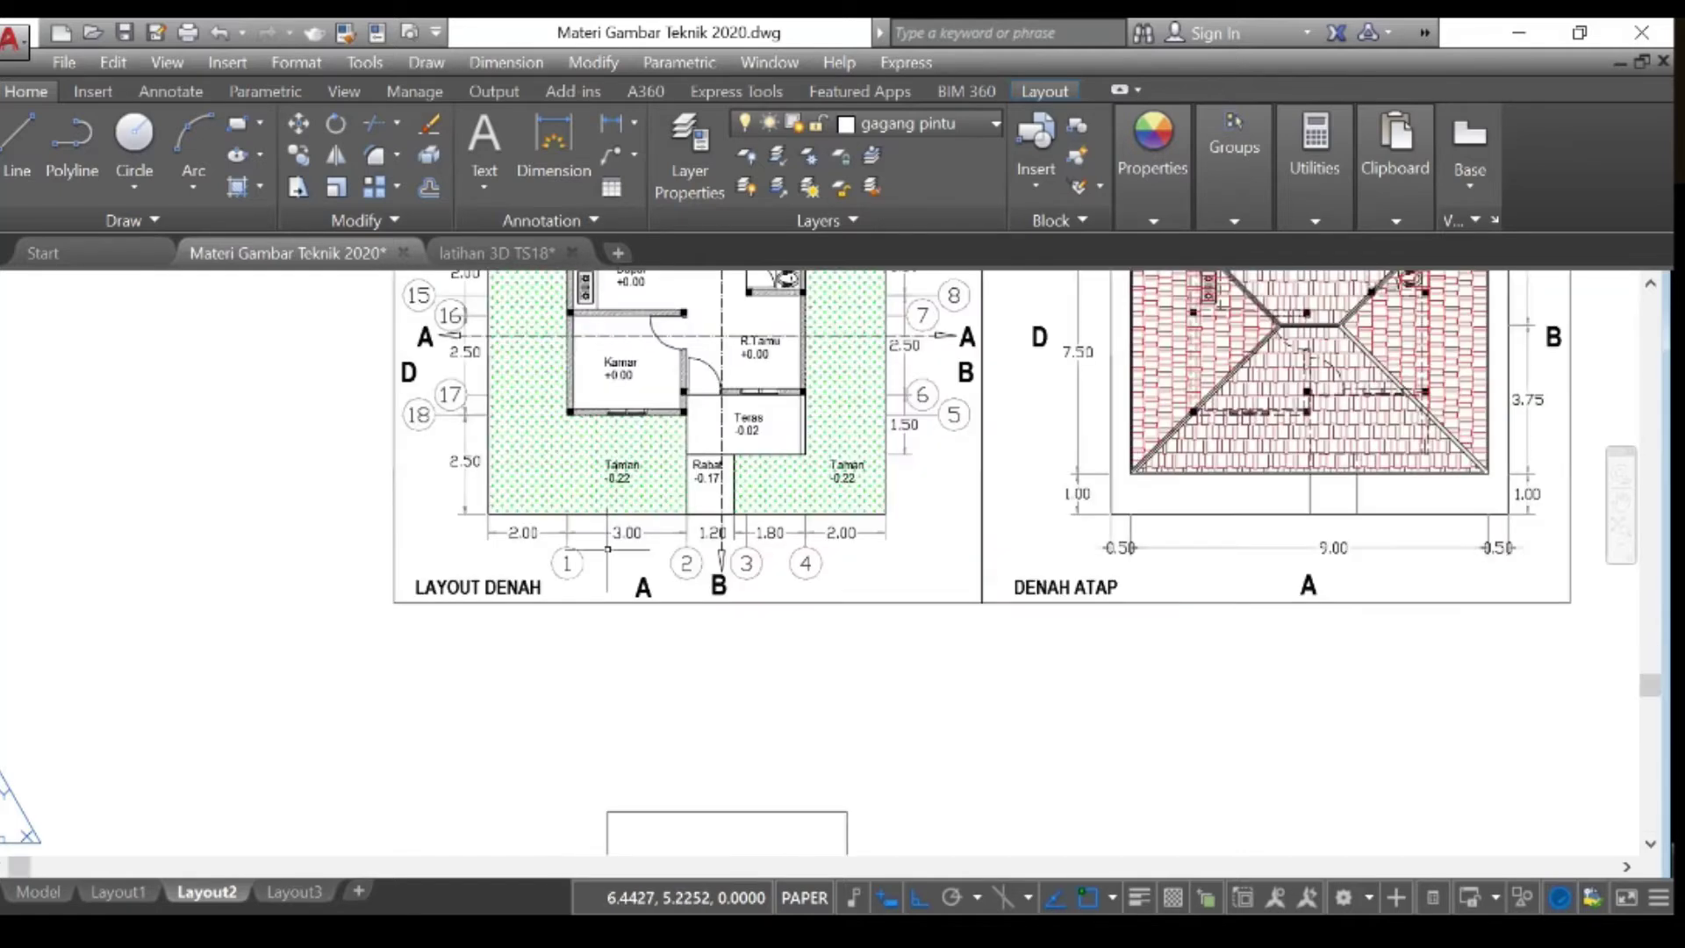
scroll(628, 555, "down", 4)
scroll(625, 624, "up", 6)
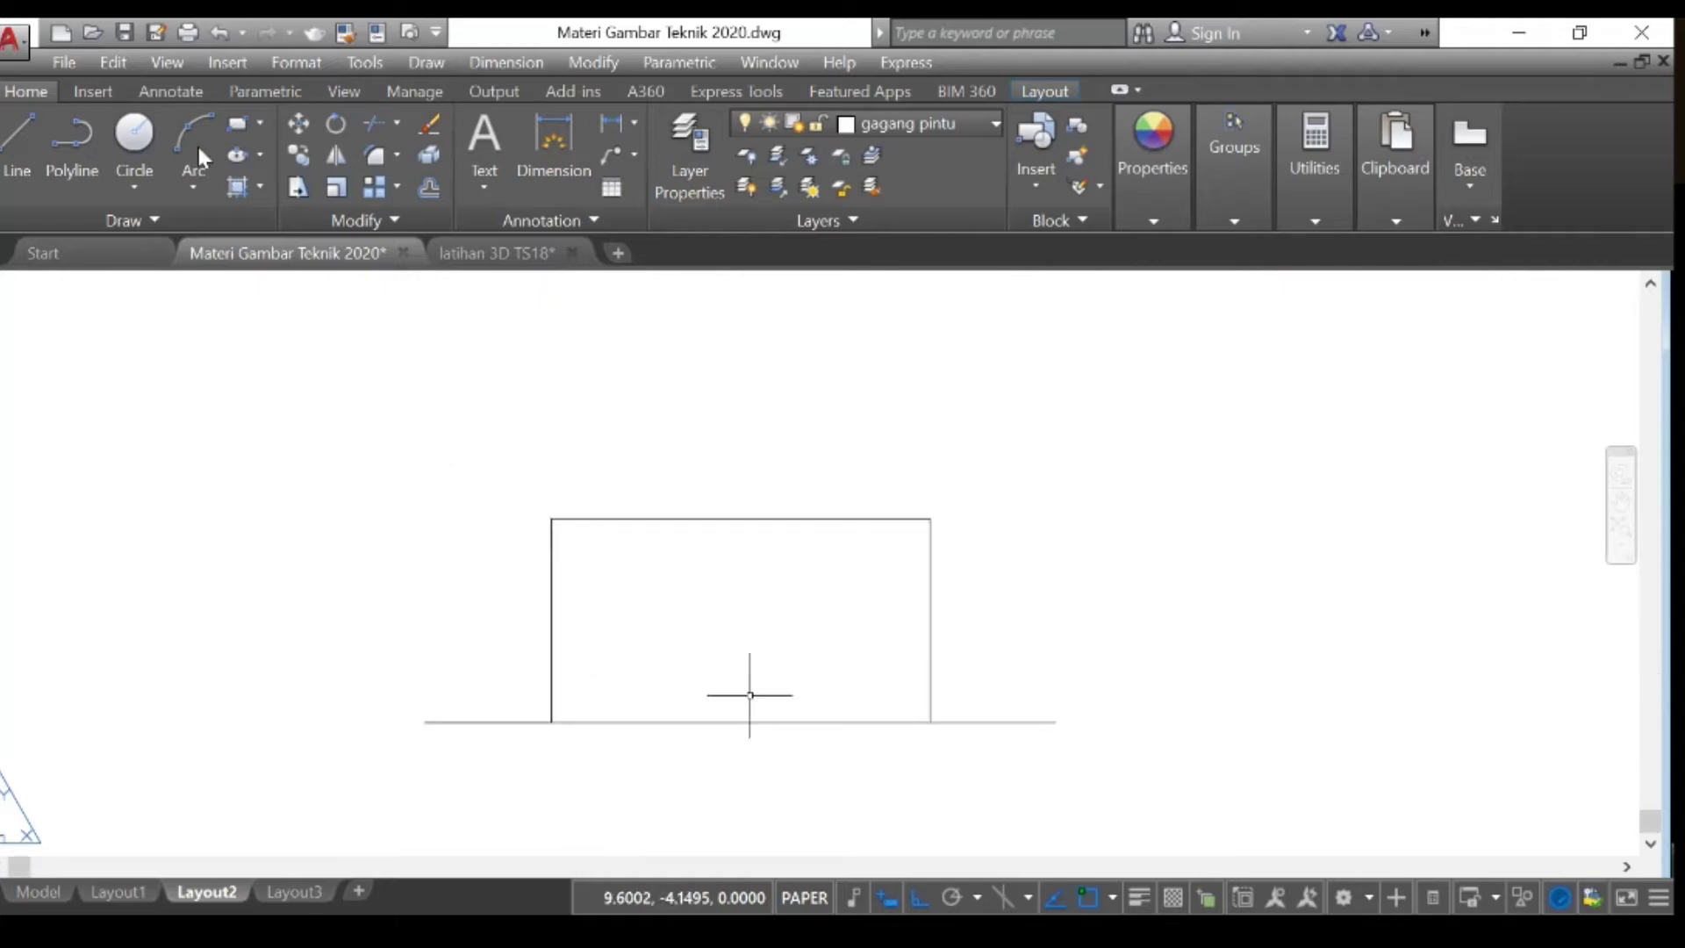
left_click(428, 186)
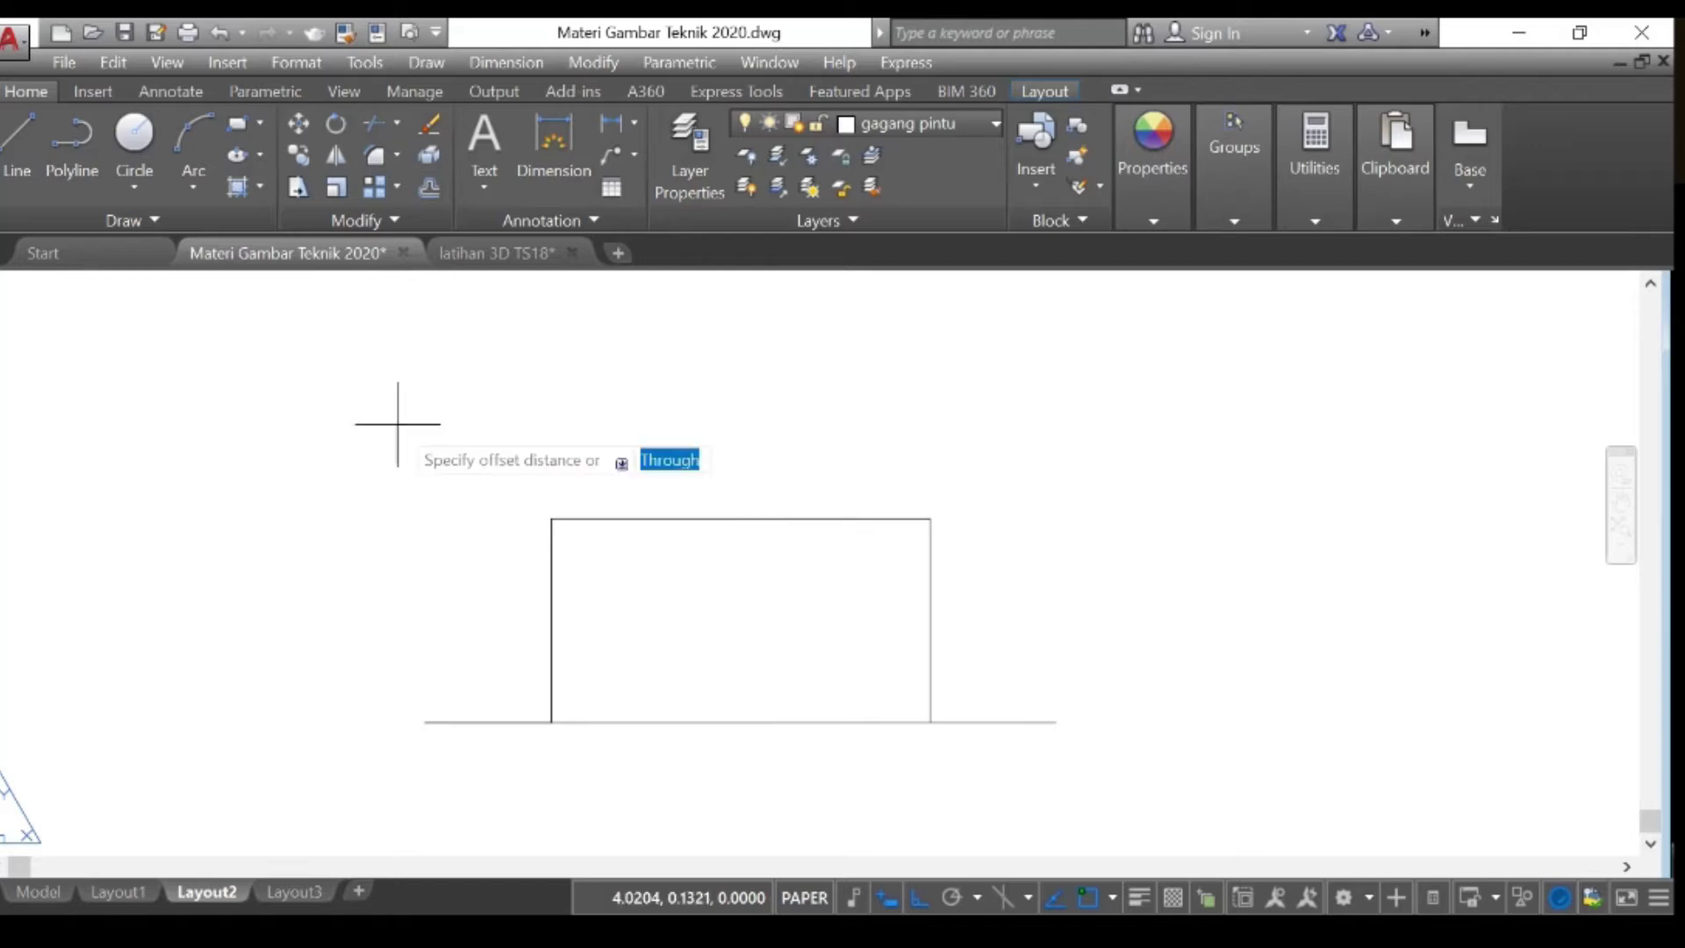
key("Return")
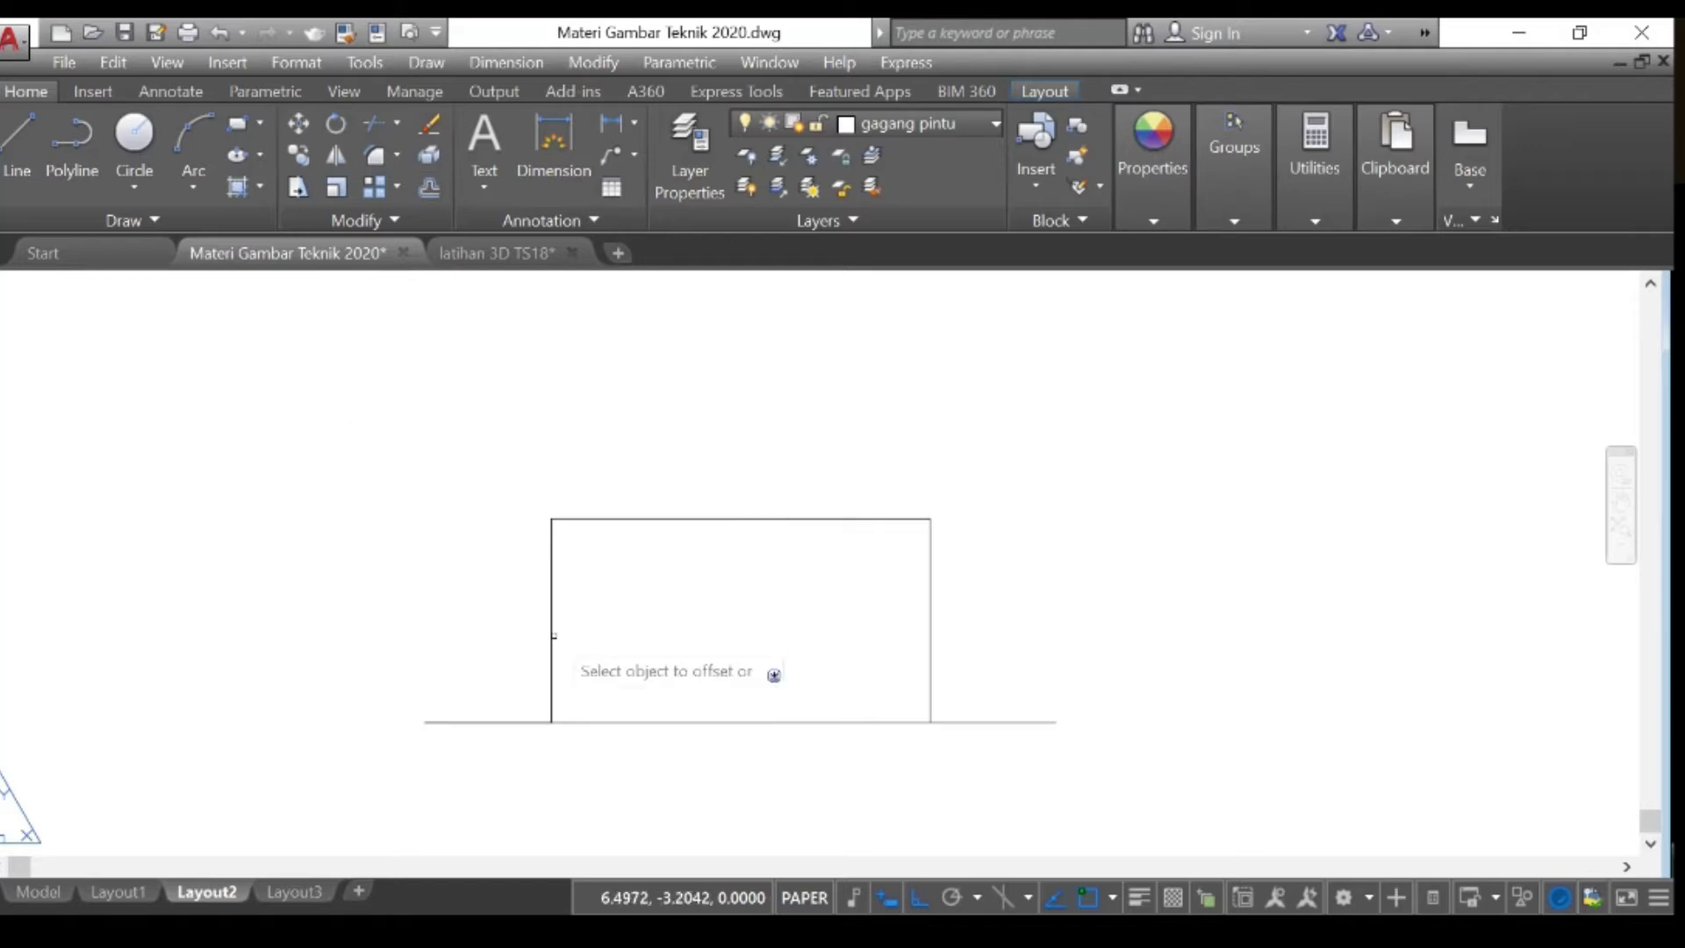
left_click(548, 636)
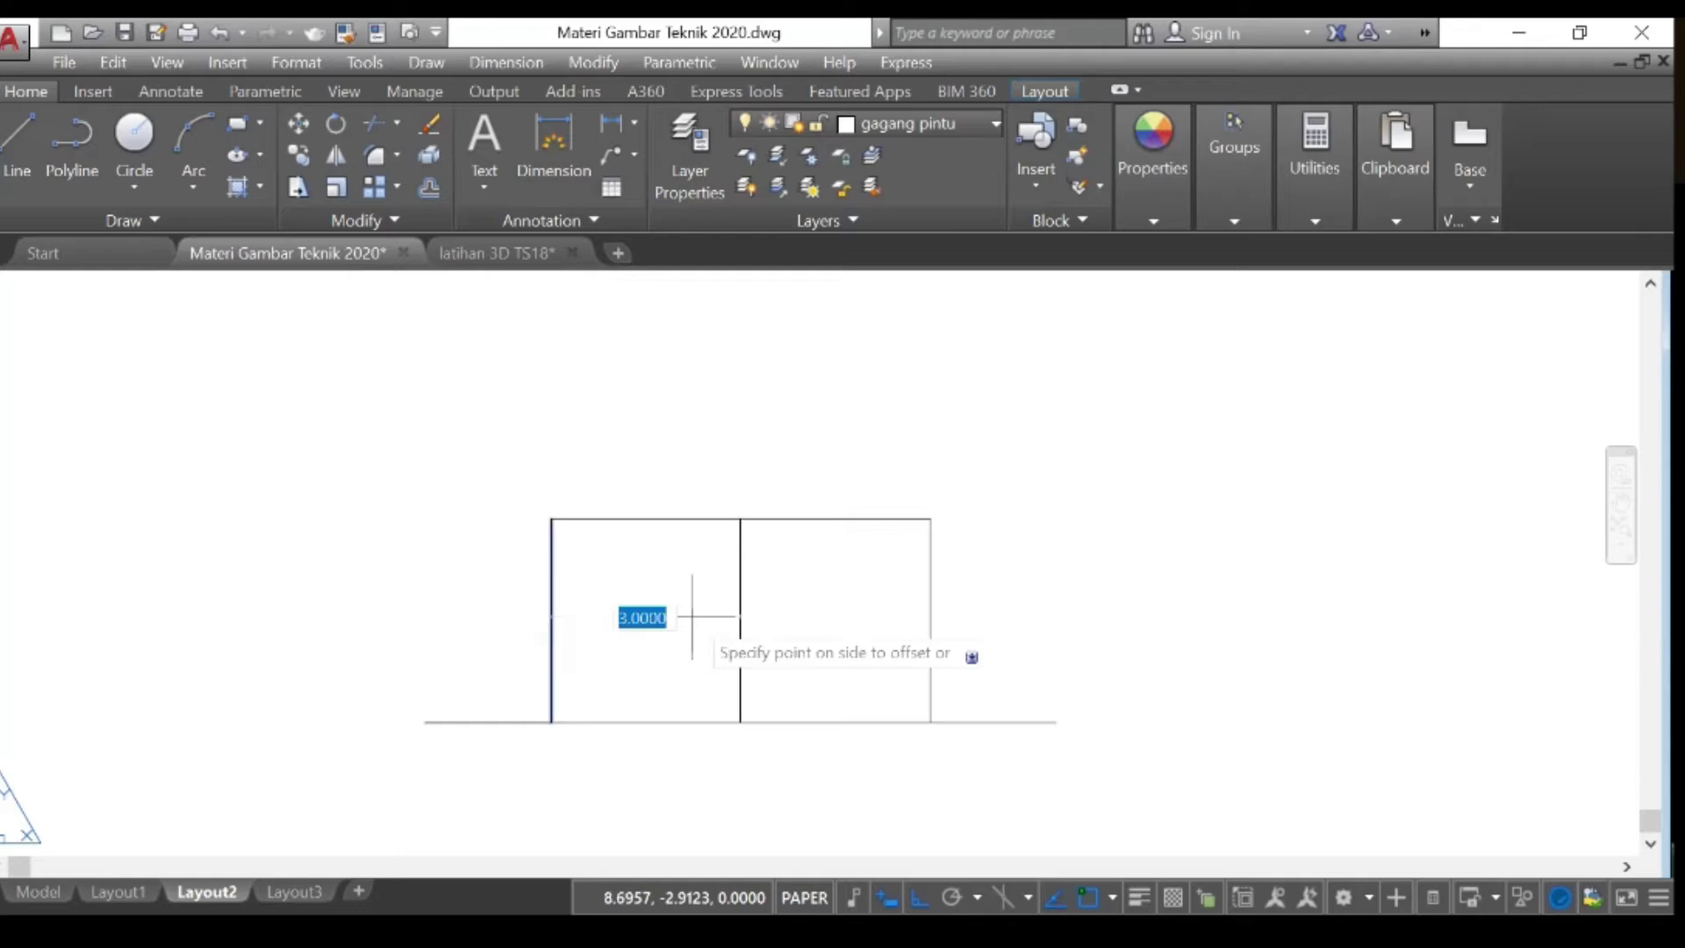
left_click(693, 617)
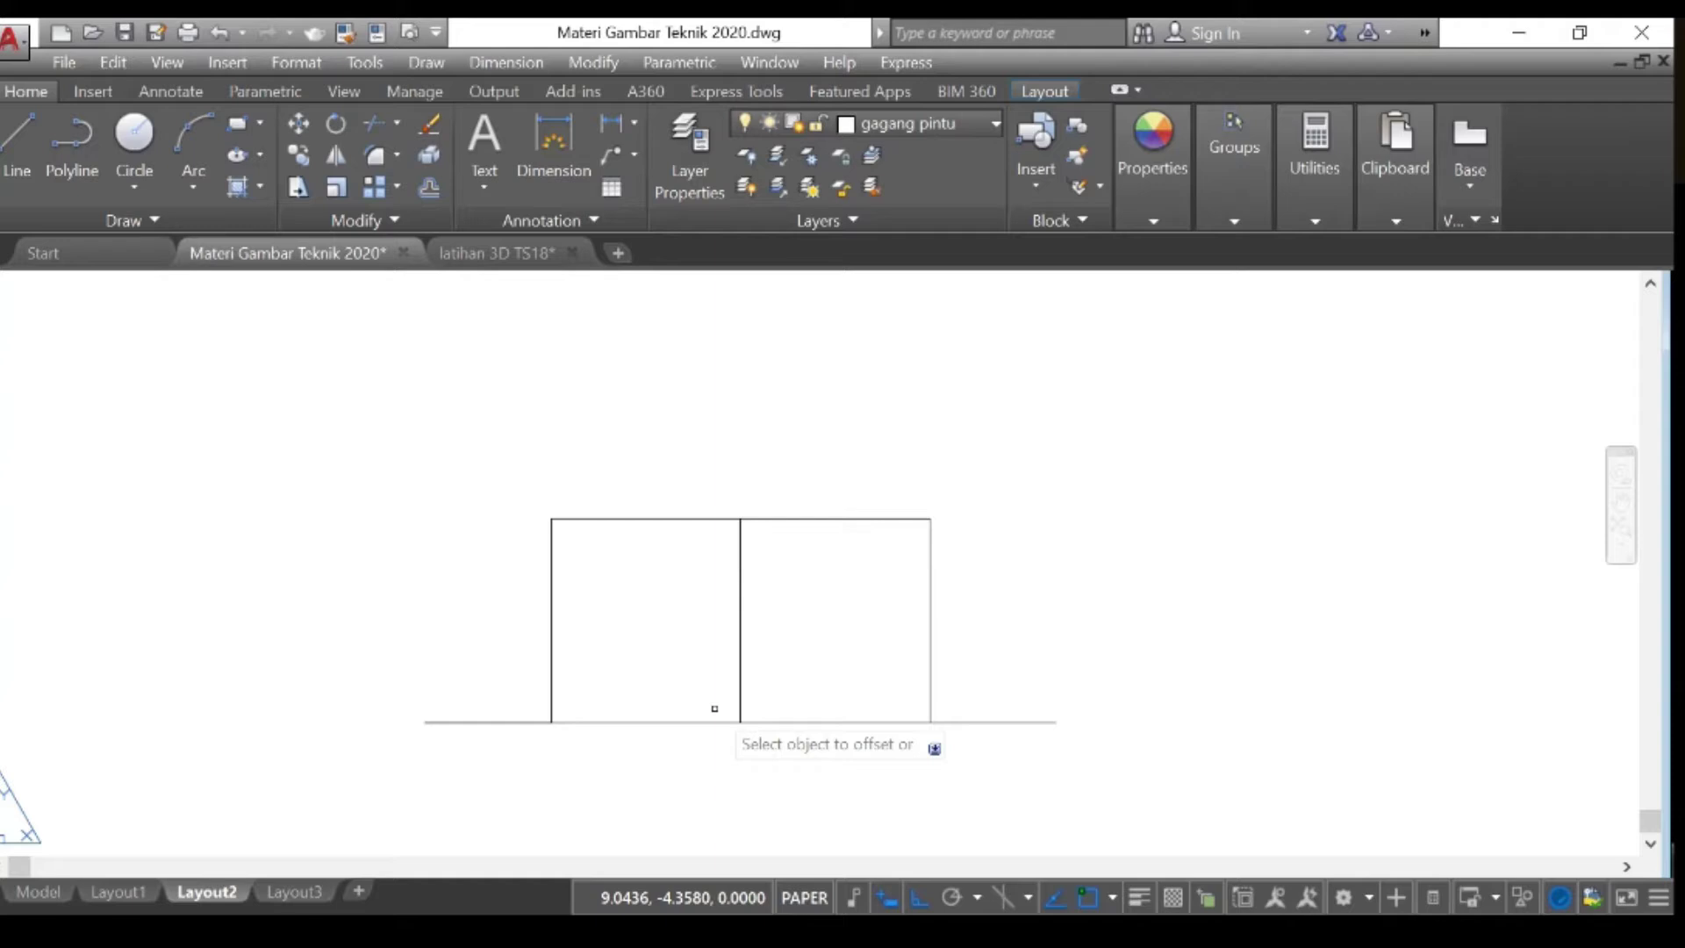
scroll(715, 708, "down", 3)
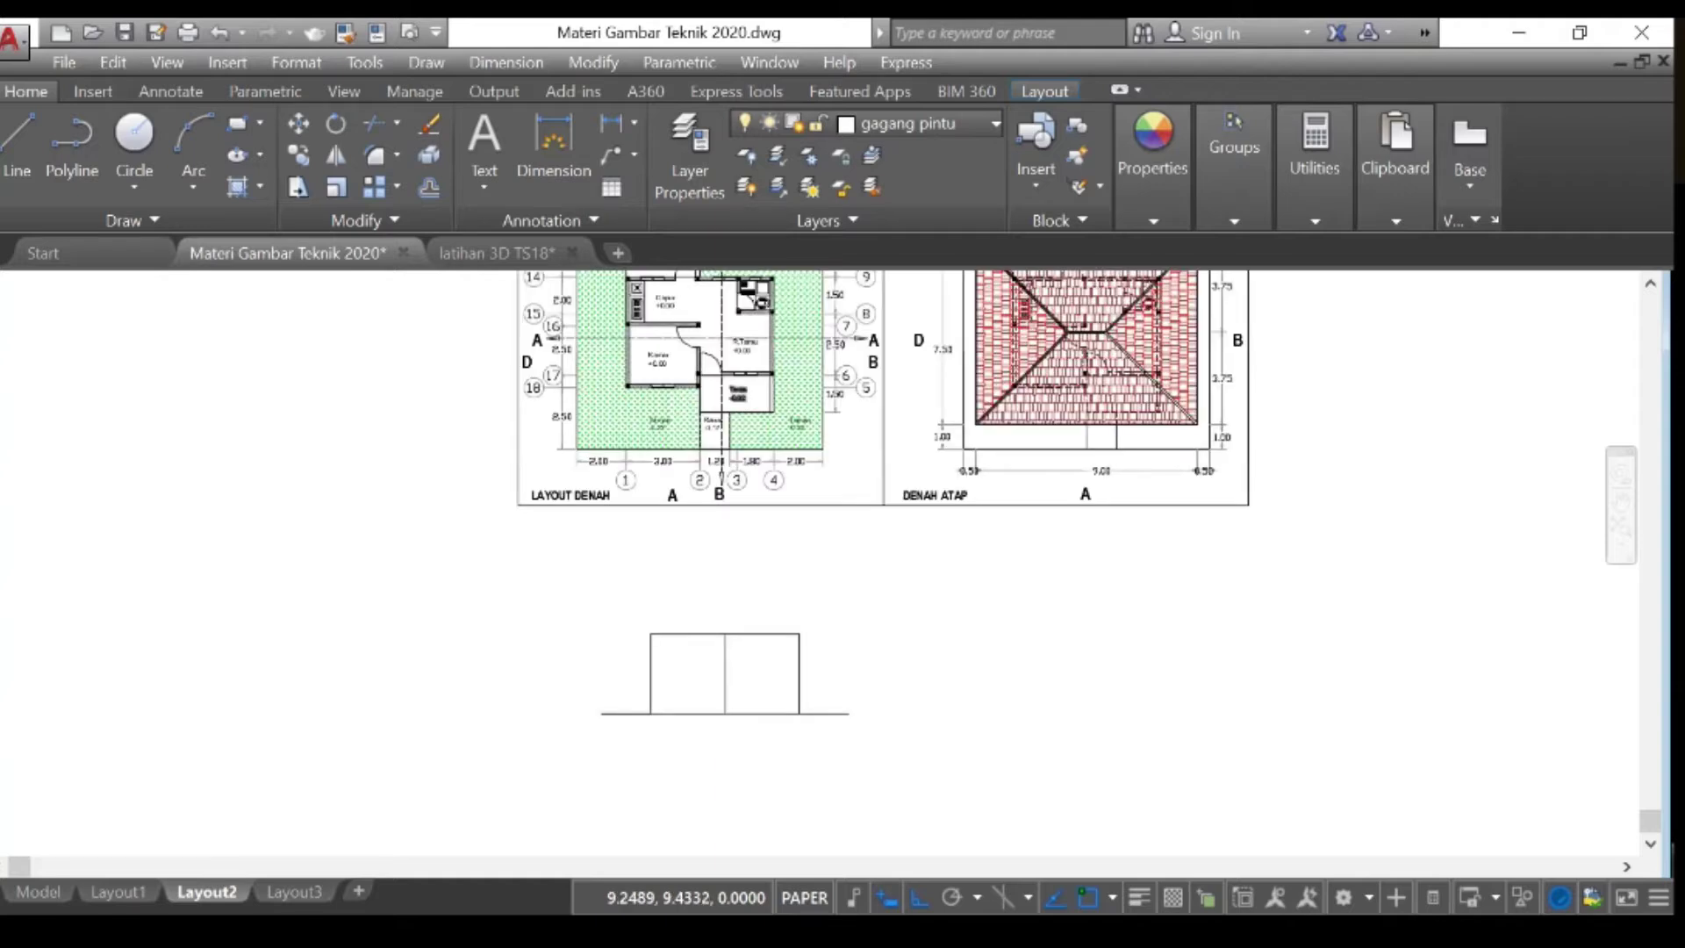
Step: Draw the terrace floor line: 0.2 up from the foot of the middle vertical line, then horizontally to the right wall edge
scroll(750, 518, "up", 6)
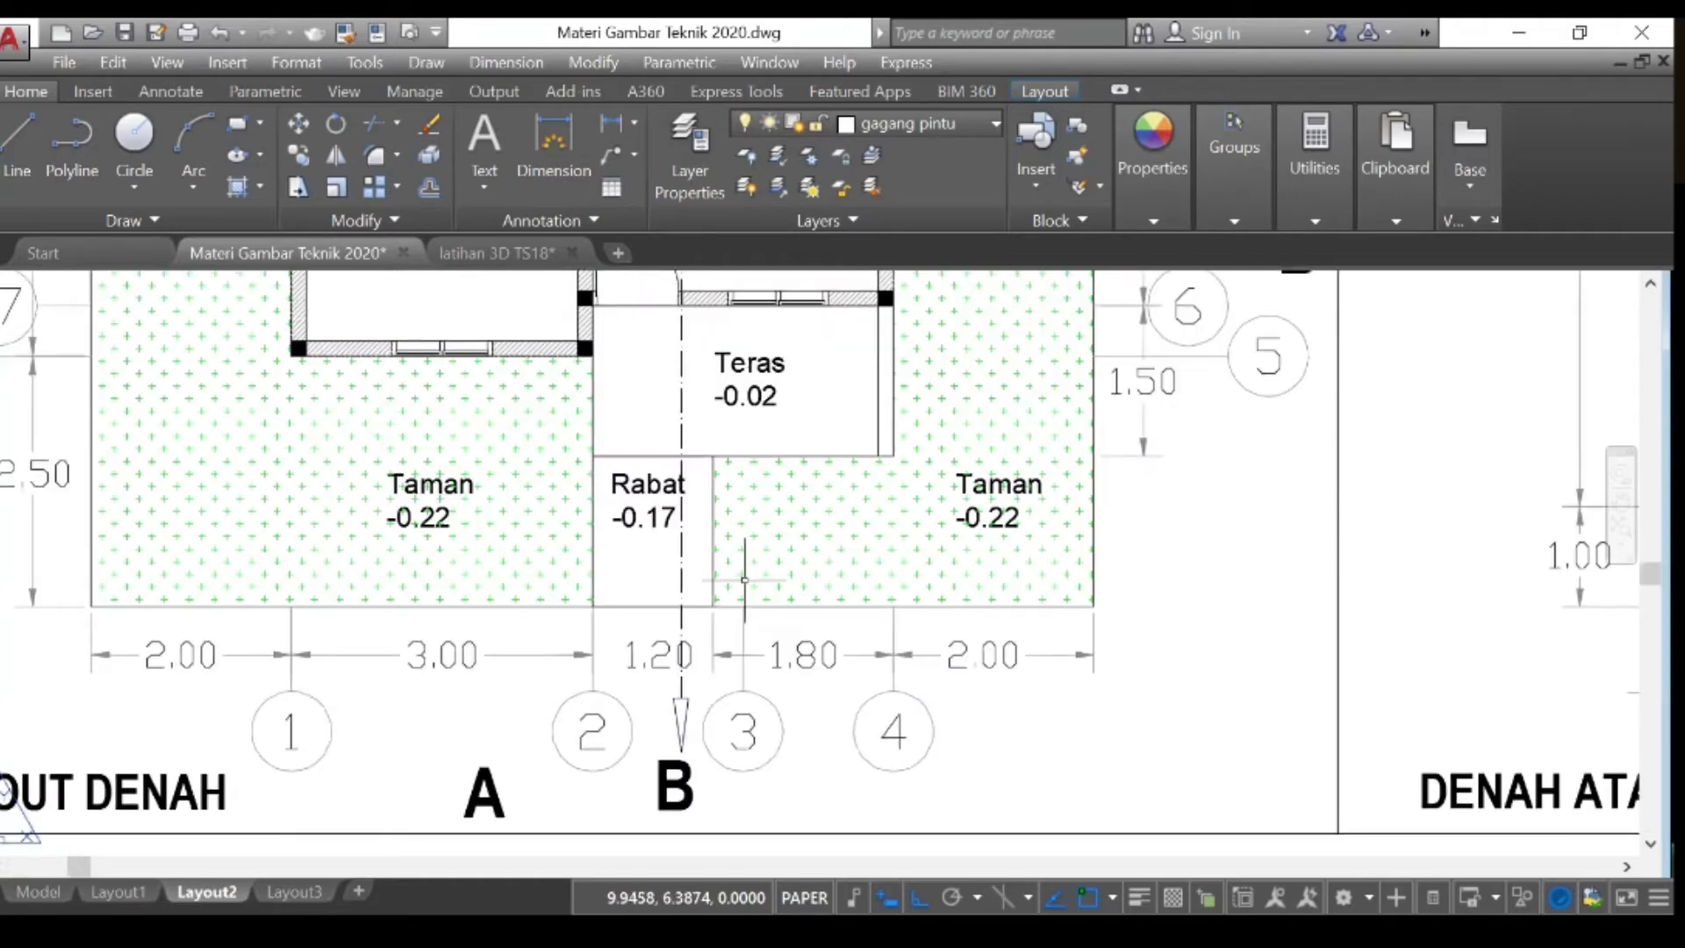
scroll(807, 582, "down", 2)
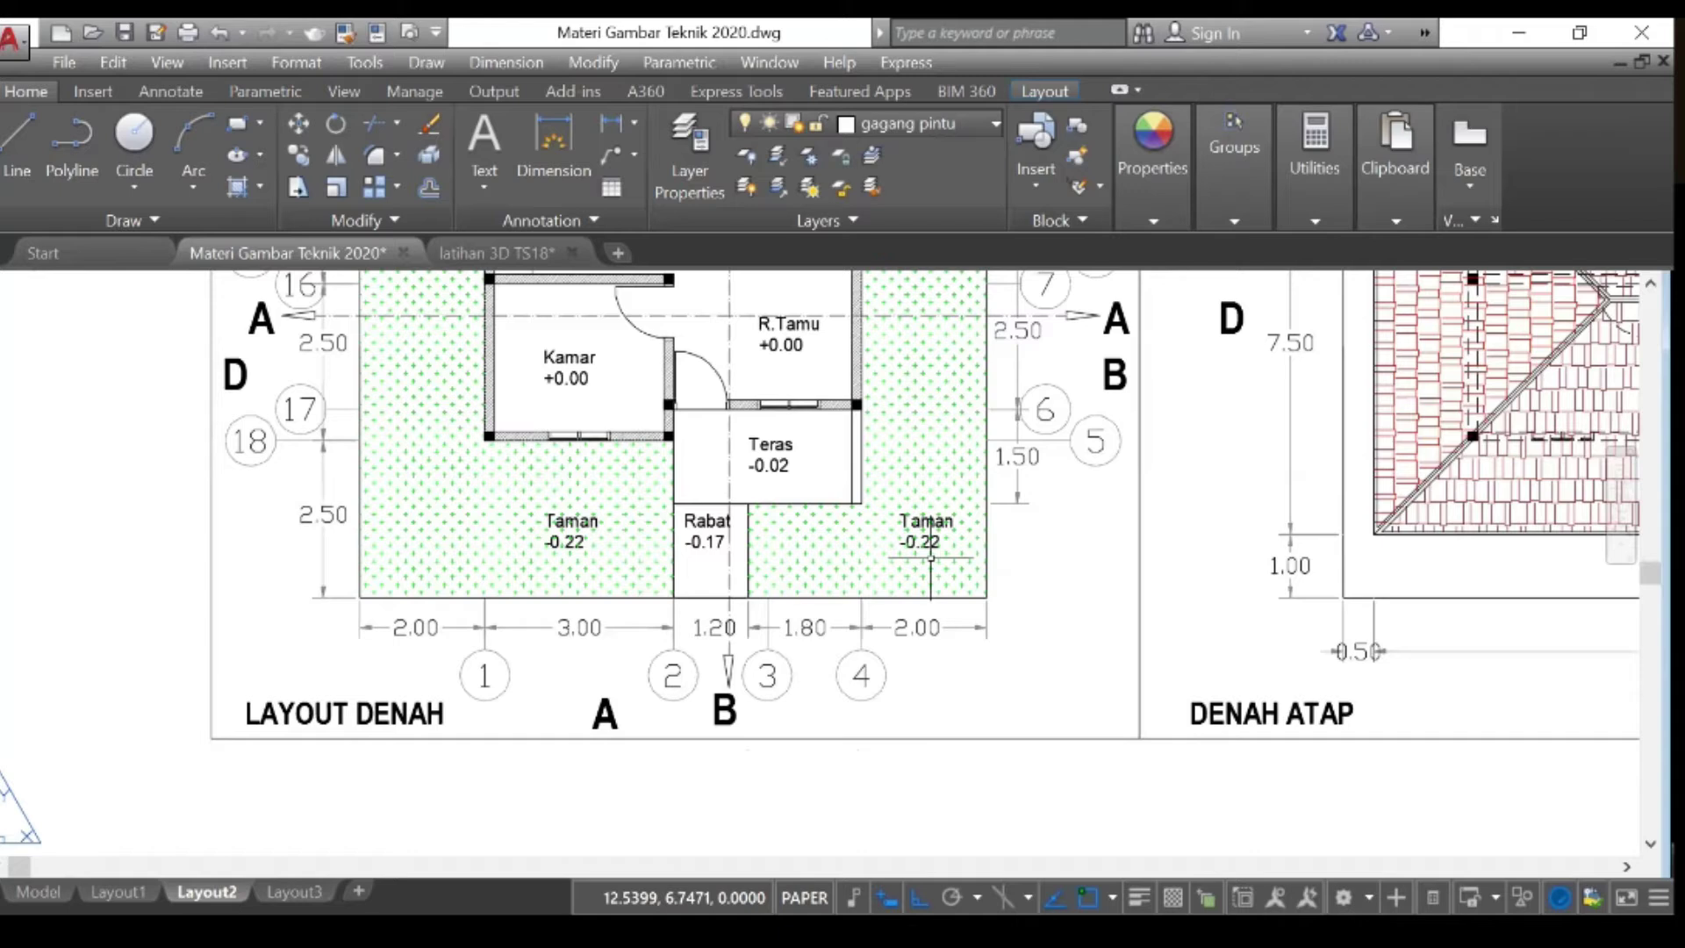
scroll(785, 468, "up", 2)
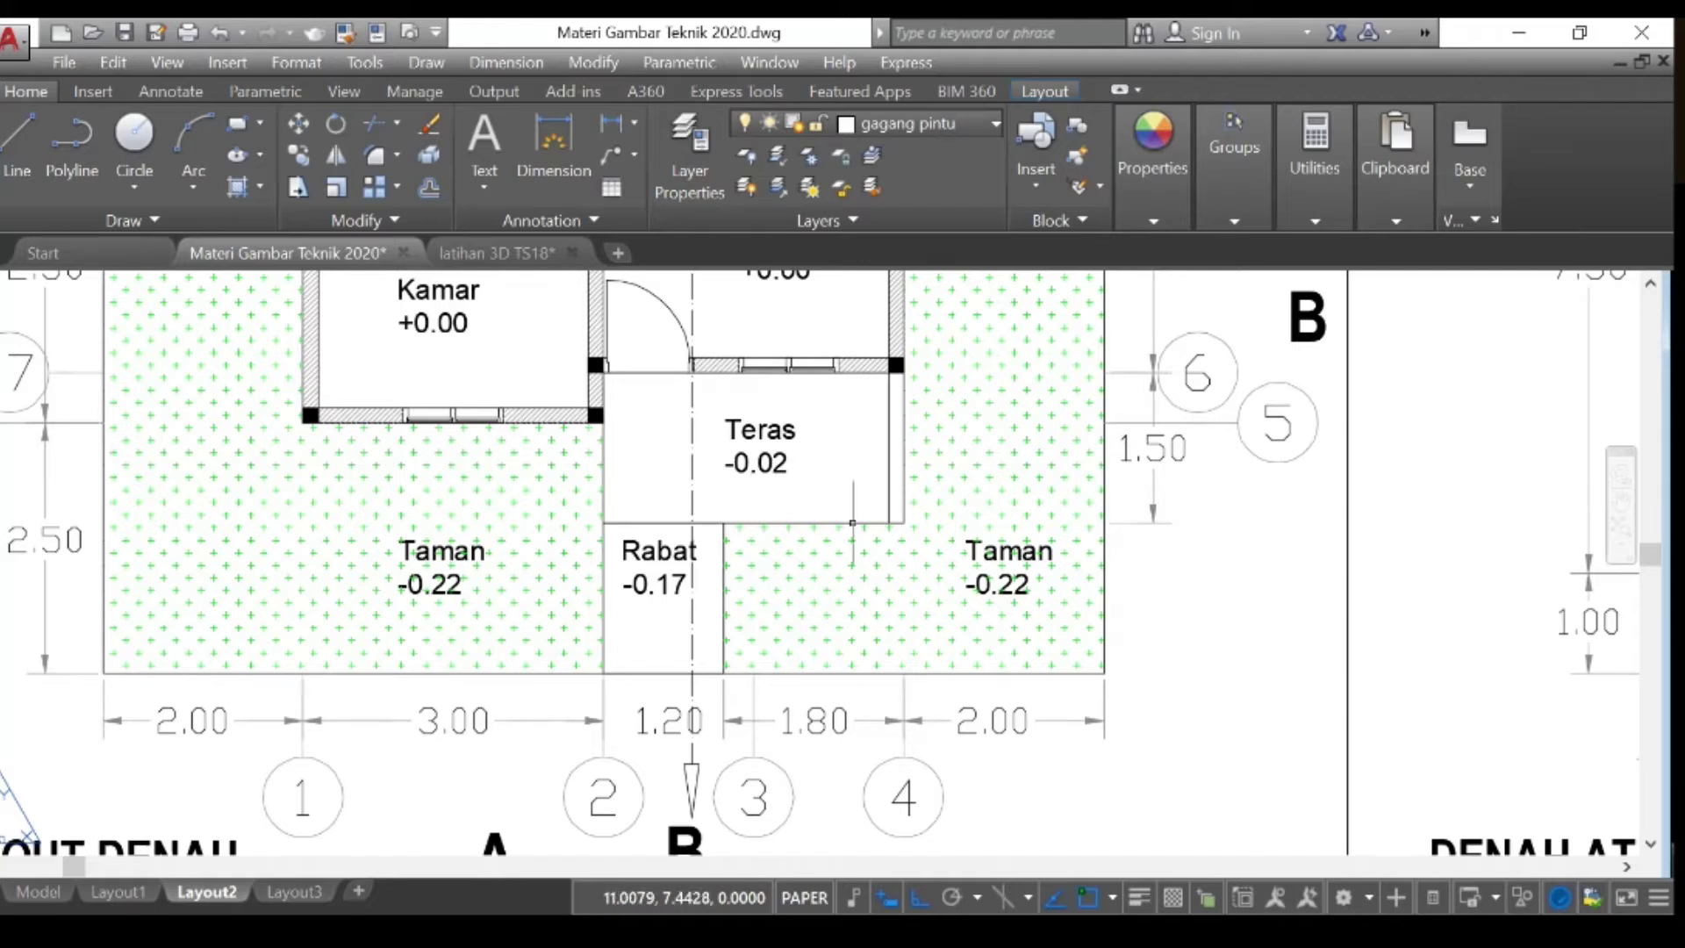
scroll(807, 445, "down", 6)
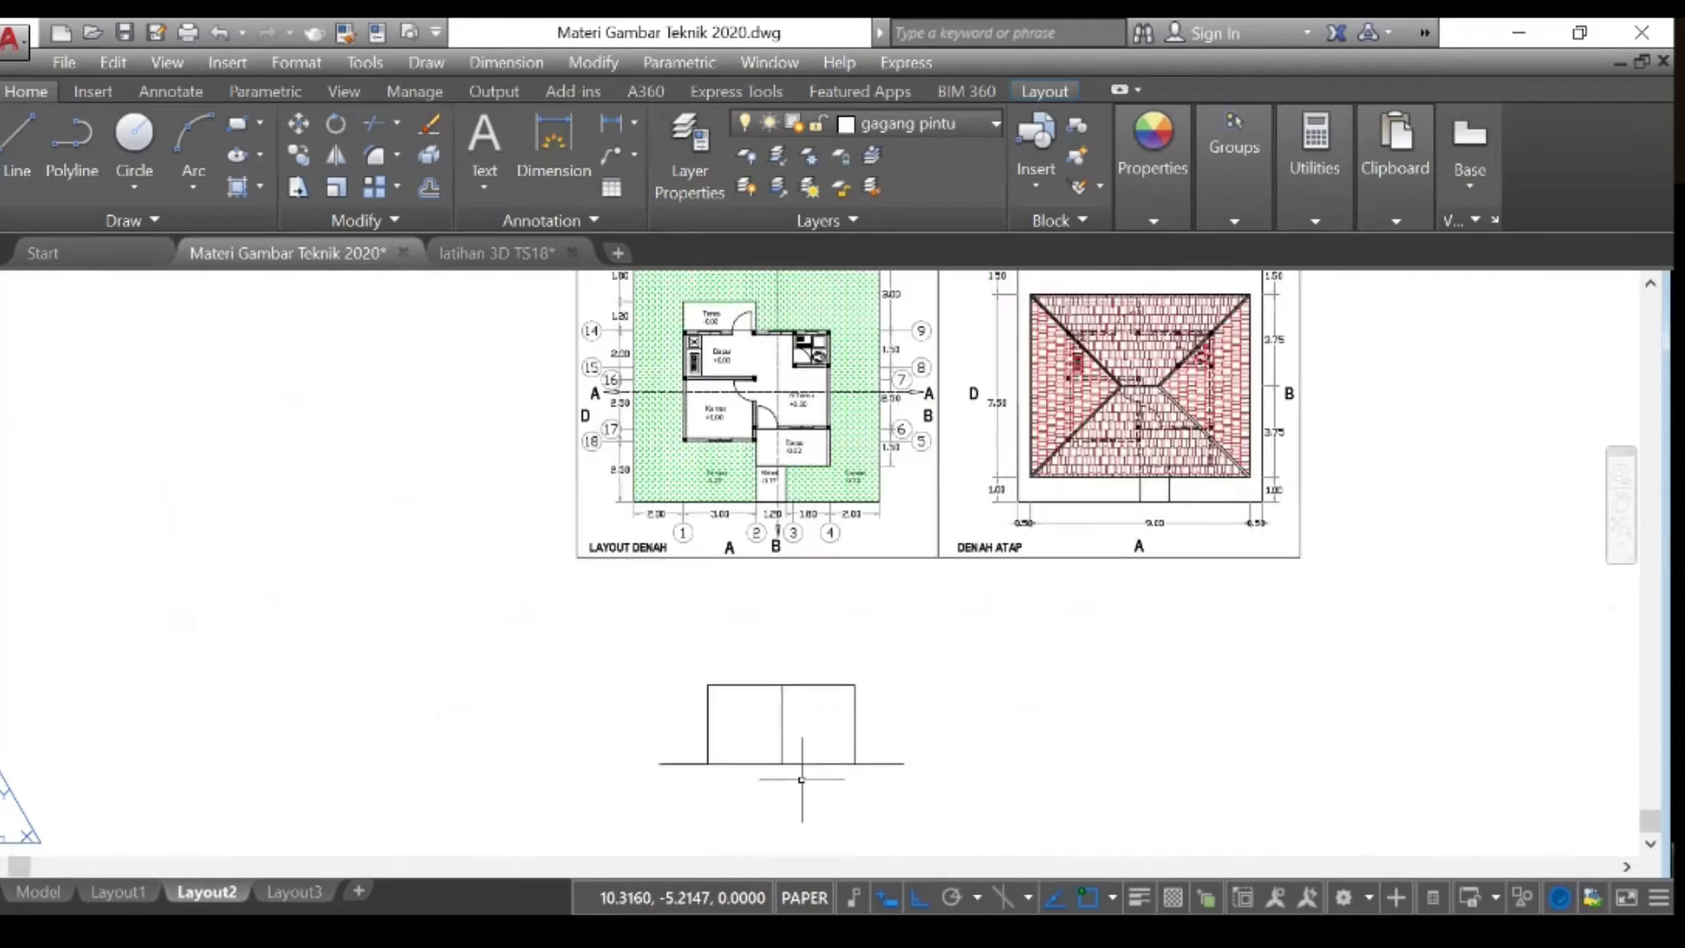
scroll(804, 766, "up", 3)
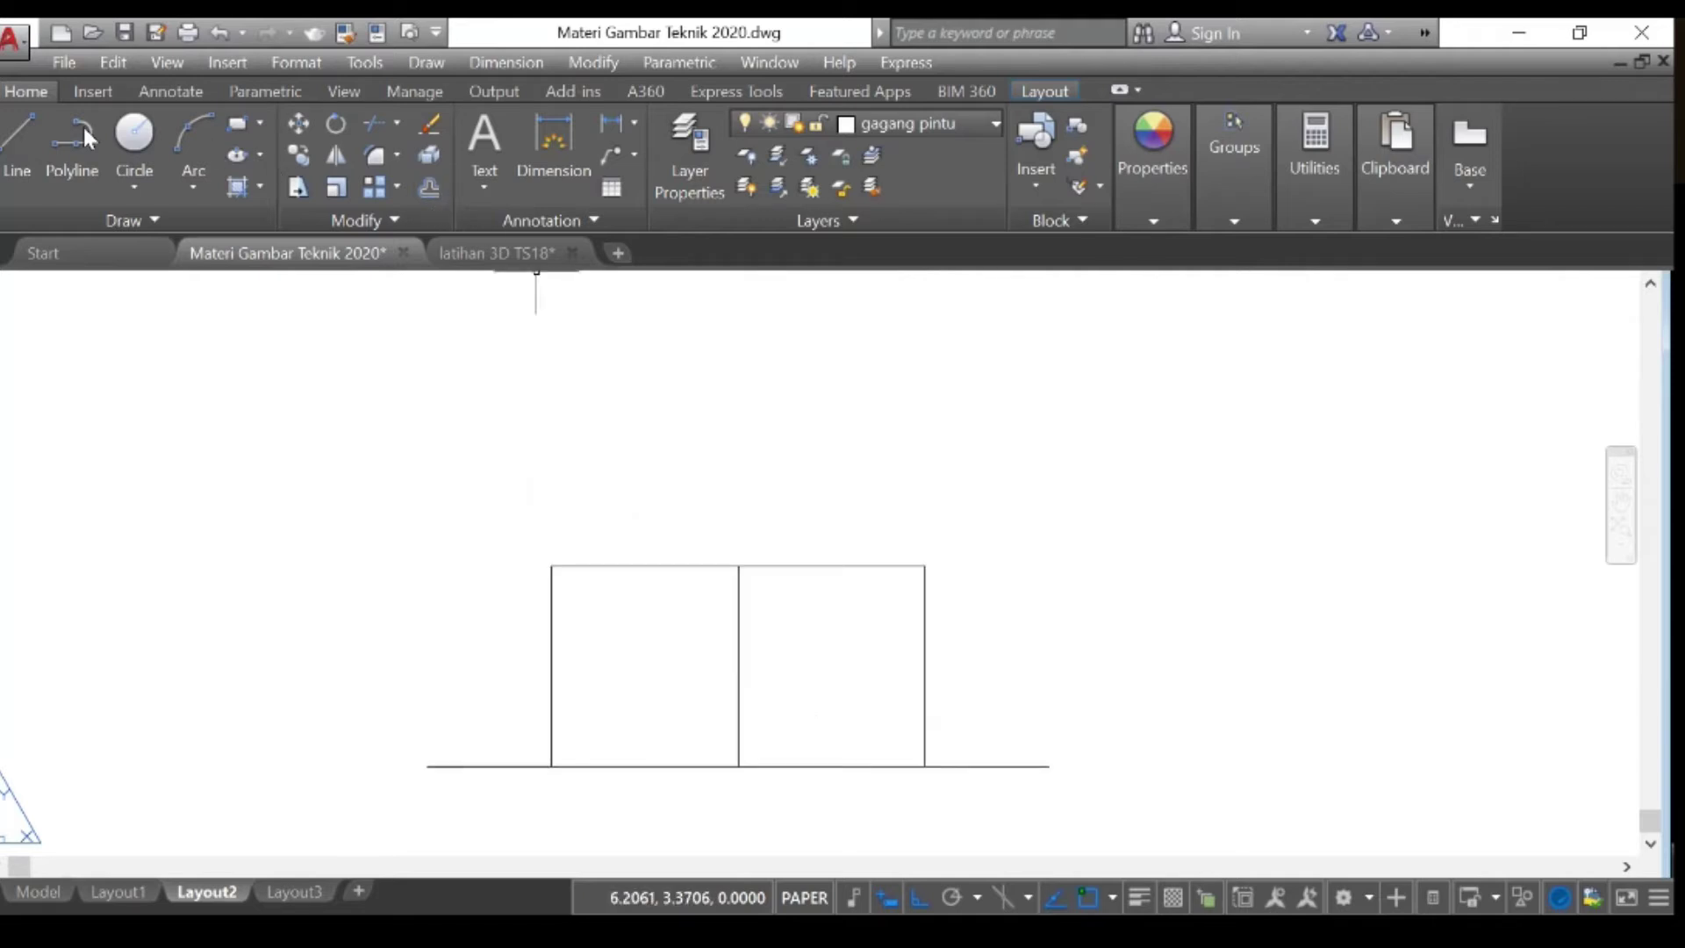
left_click(25, 125)
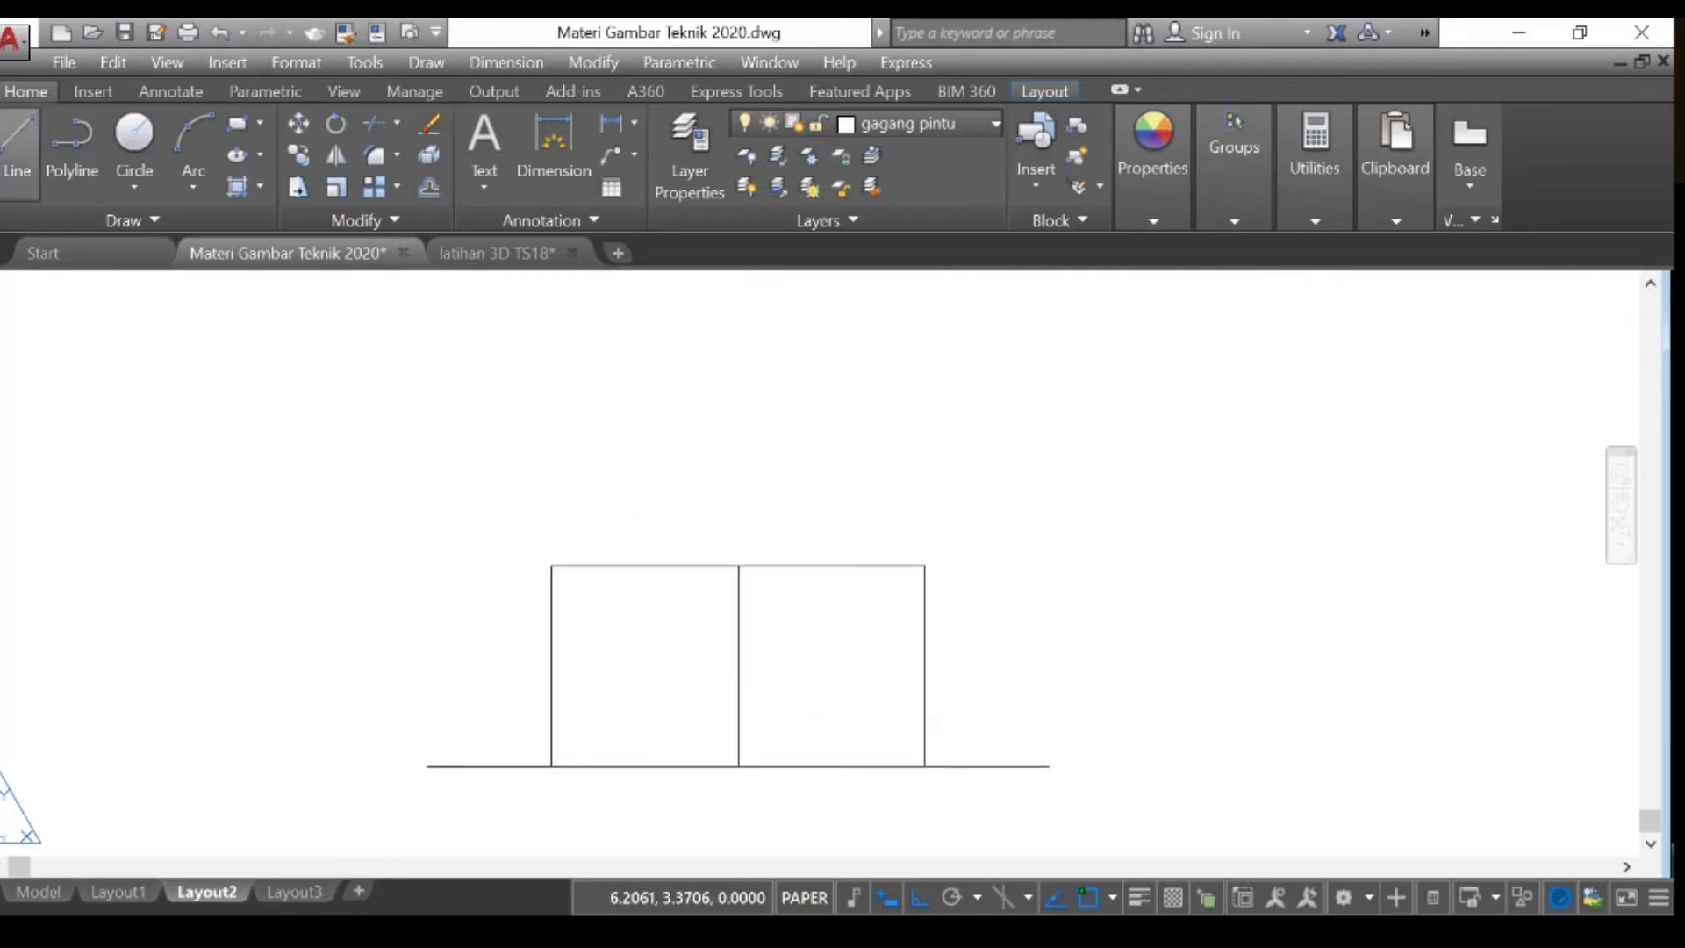
scroll(758, 789, "up", 2)
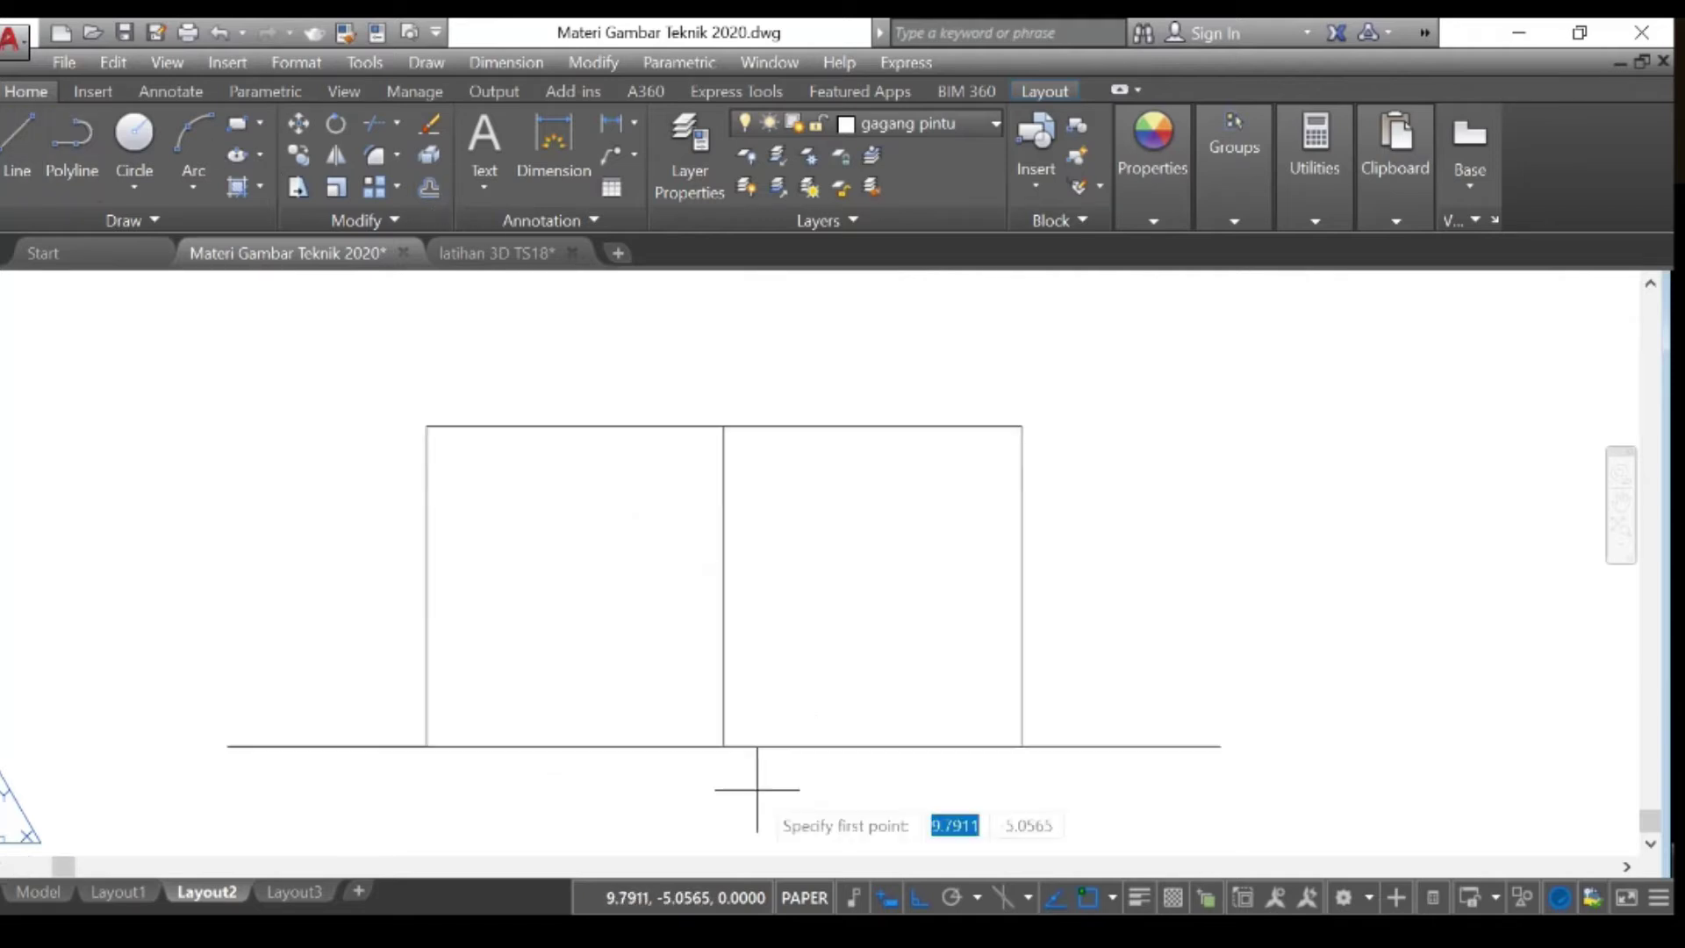
left_click(723, 746)
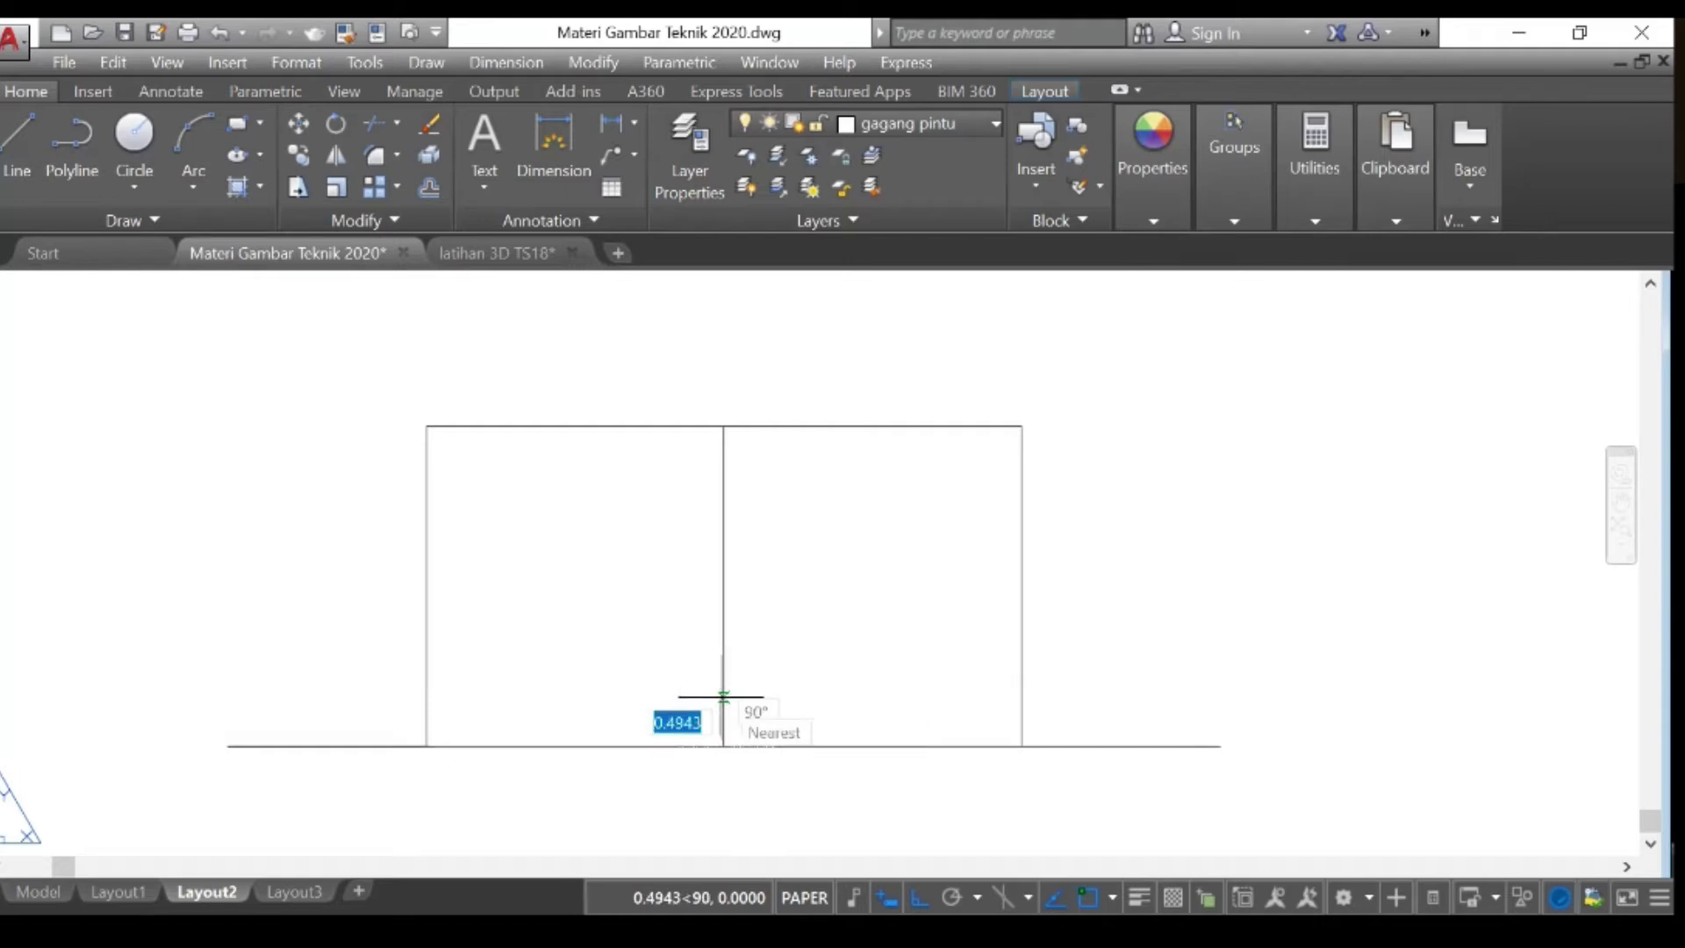
type("0.2")
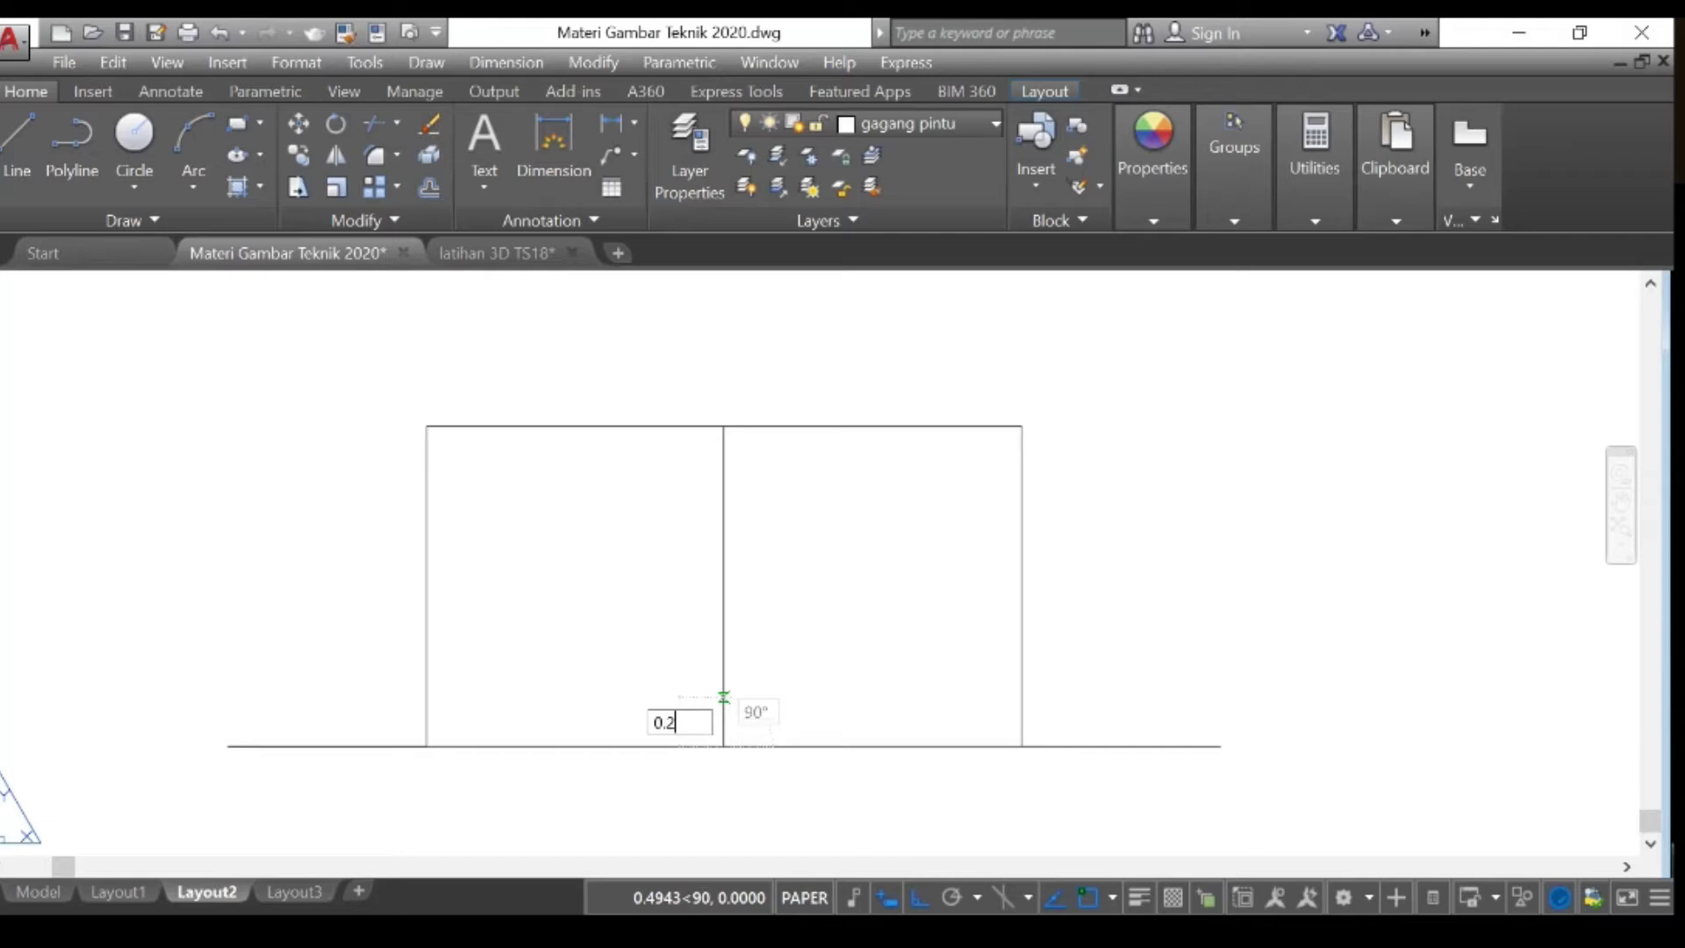
key("Return")
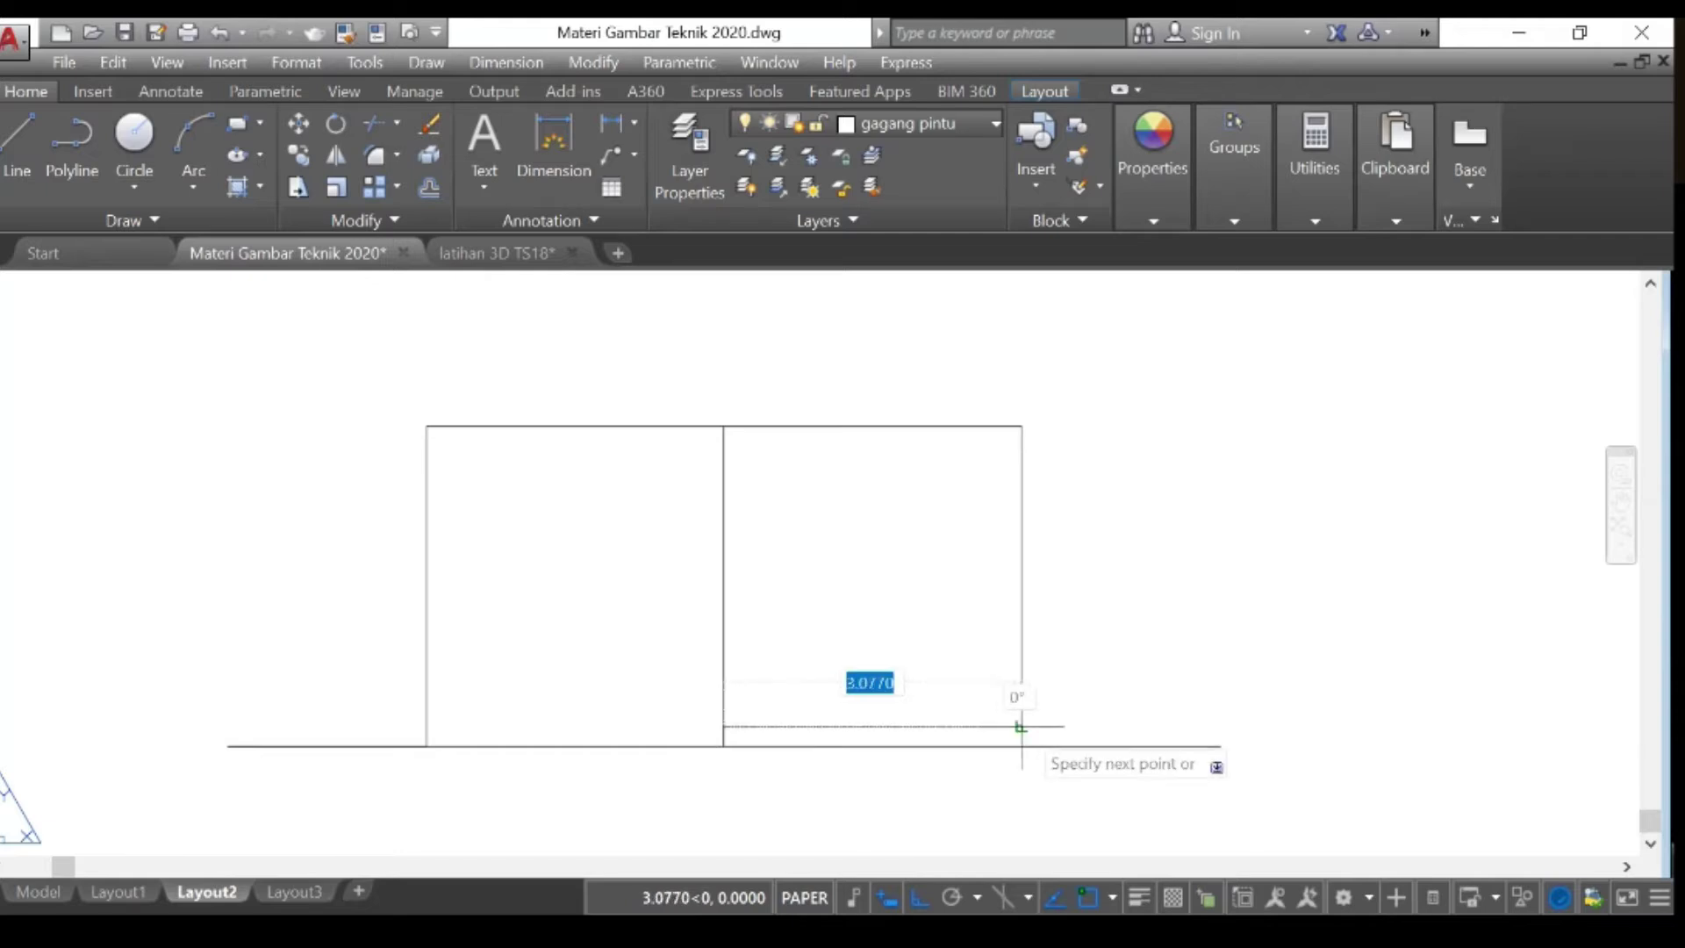
left_click(1021, 727)
key("Return")
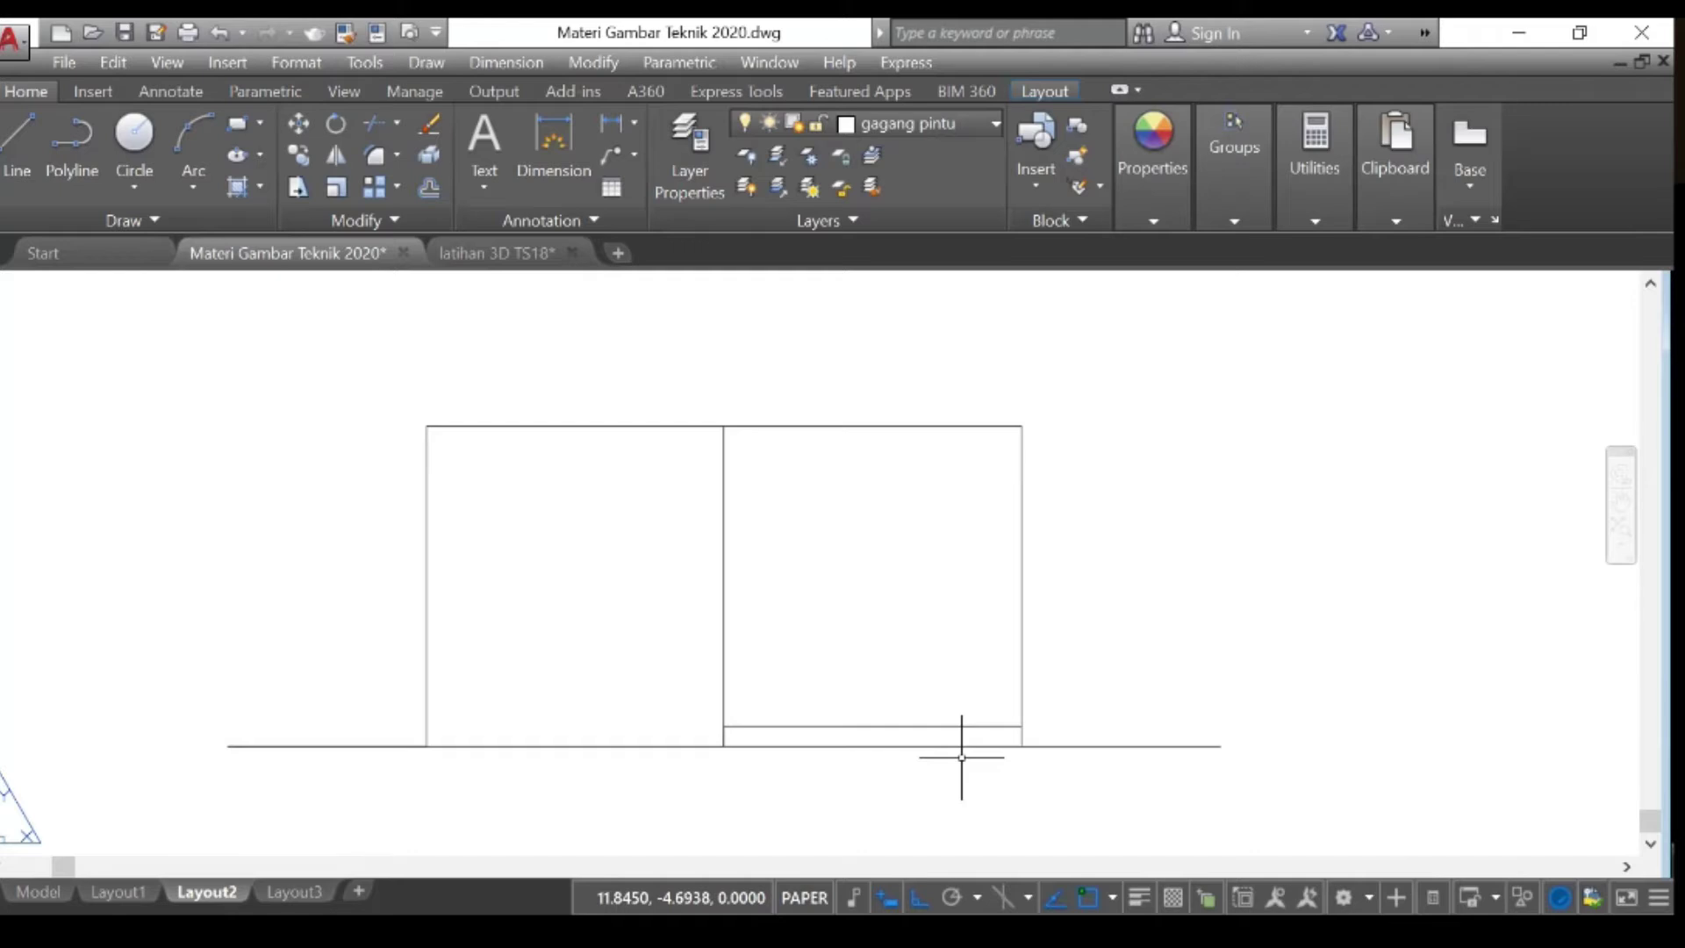
Step: Examine the level and width of the Rabat strip in the floor plan for use in the elevation
scroll(938, 727, "down", 2)
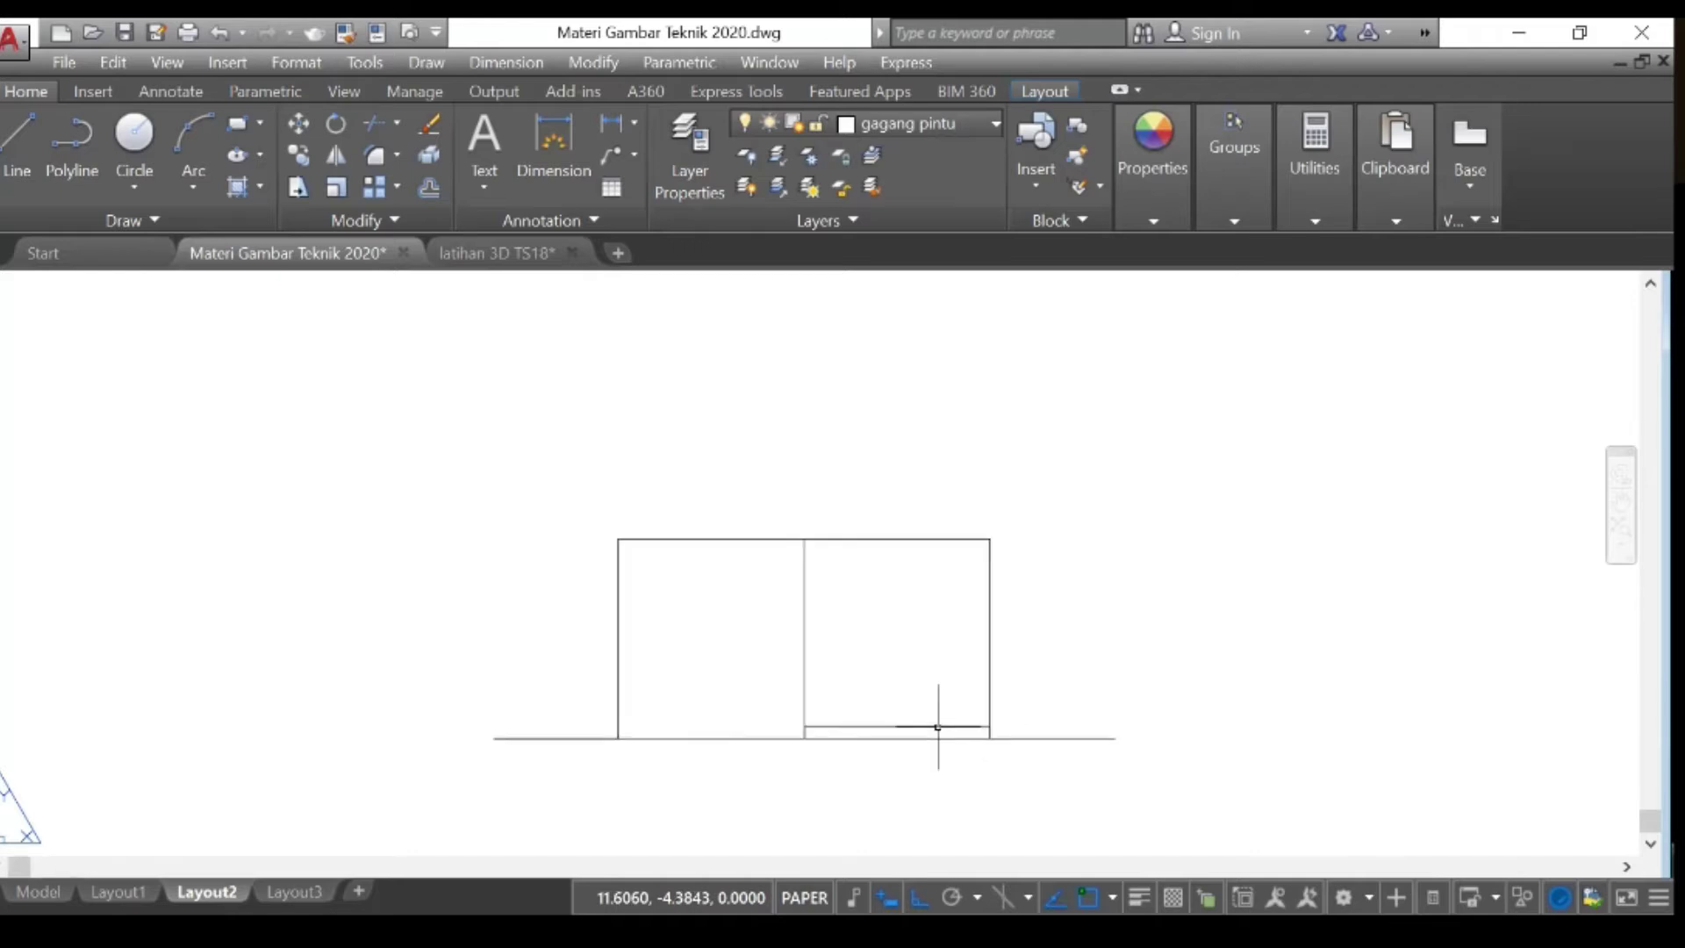
scroll(939, 727, "down", 4)
scroll(895, 399, "up", 4)
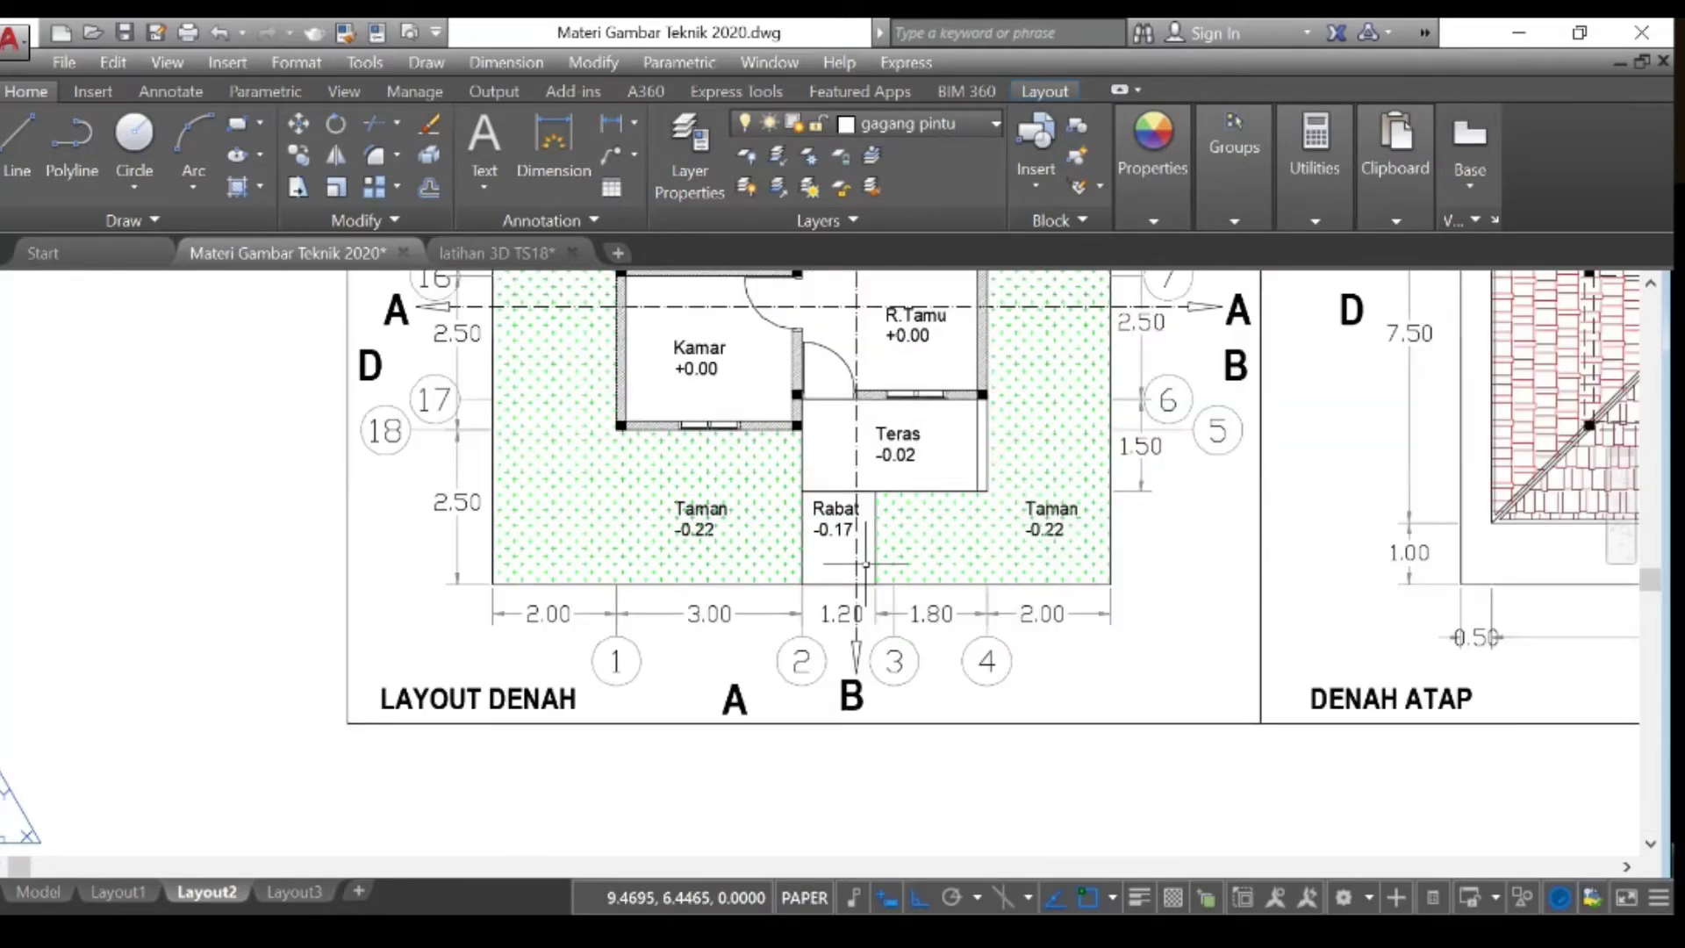
scroll(853, 536, "up", 2)
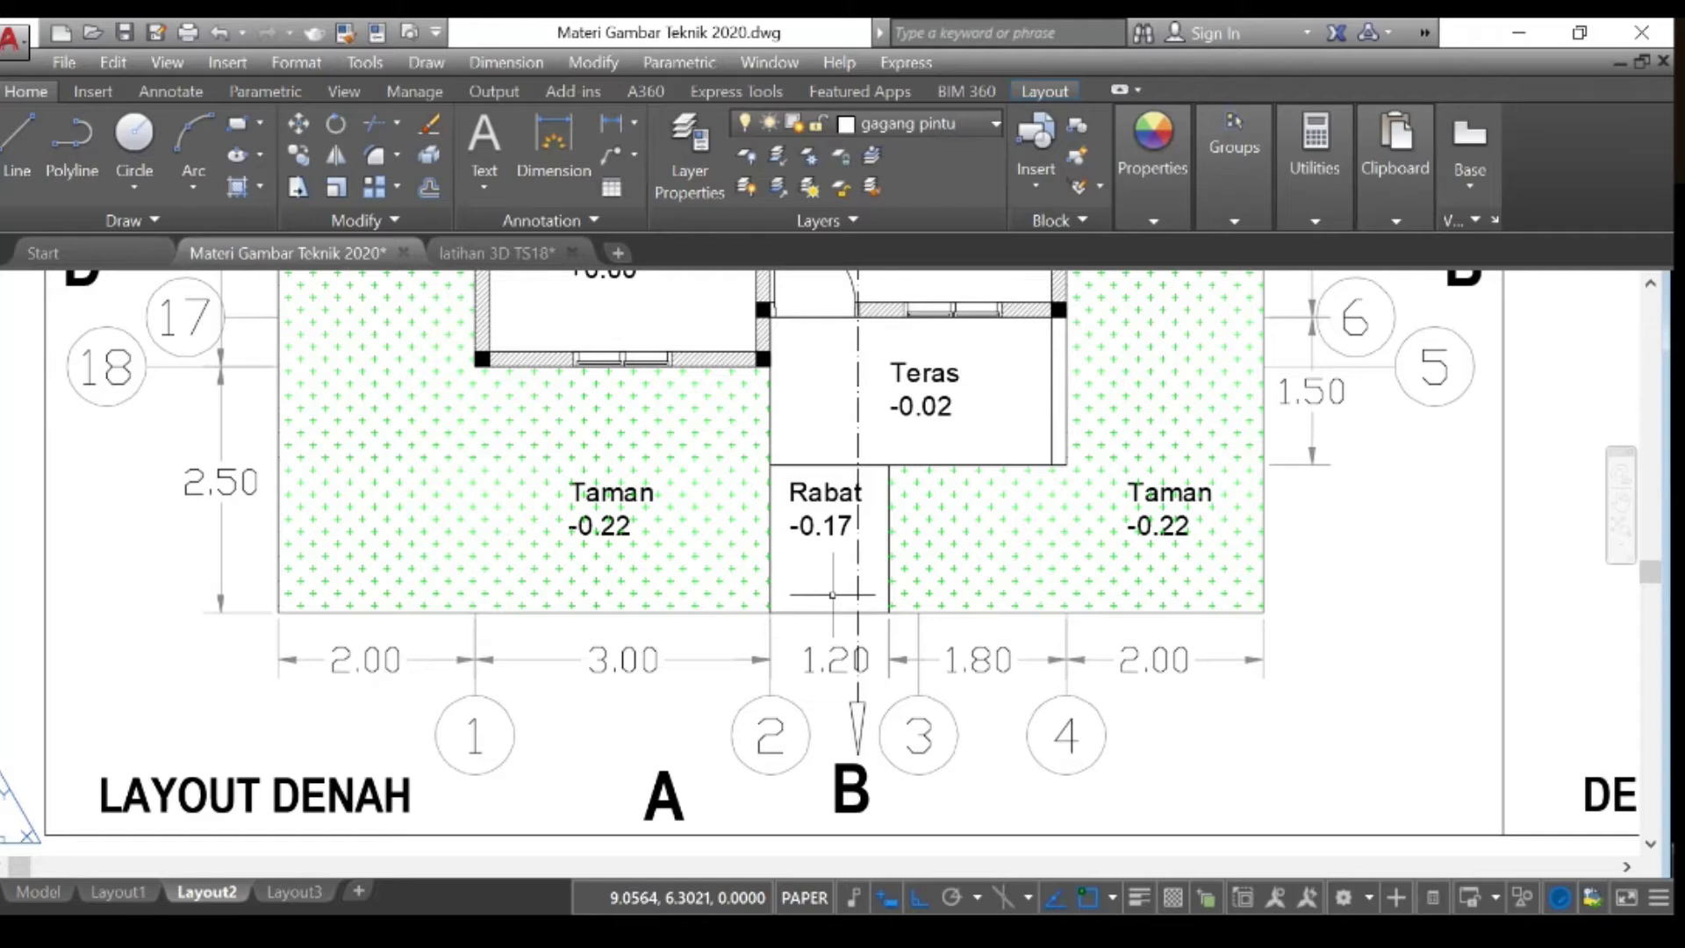
scroll(832, 594, "down", 4)
scroll(838, 549, "down", 4)
scroll(839, 737, "up", 4)
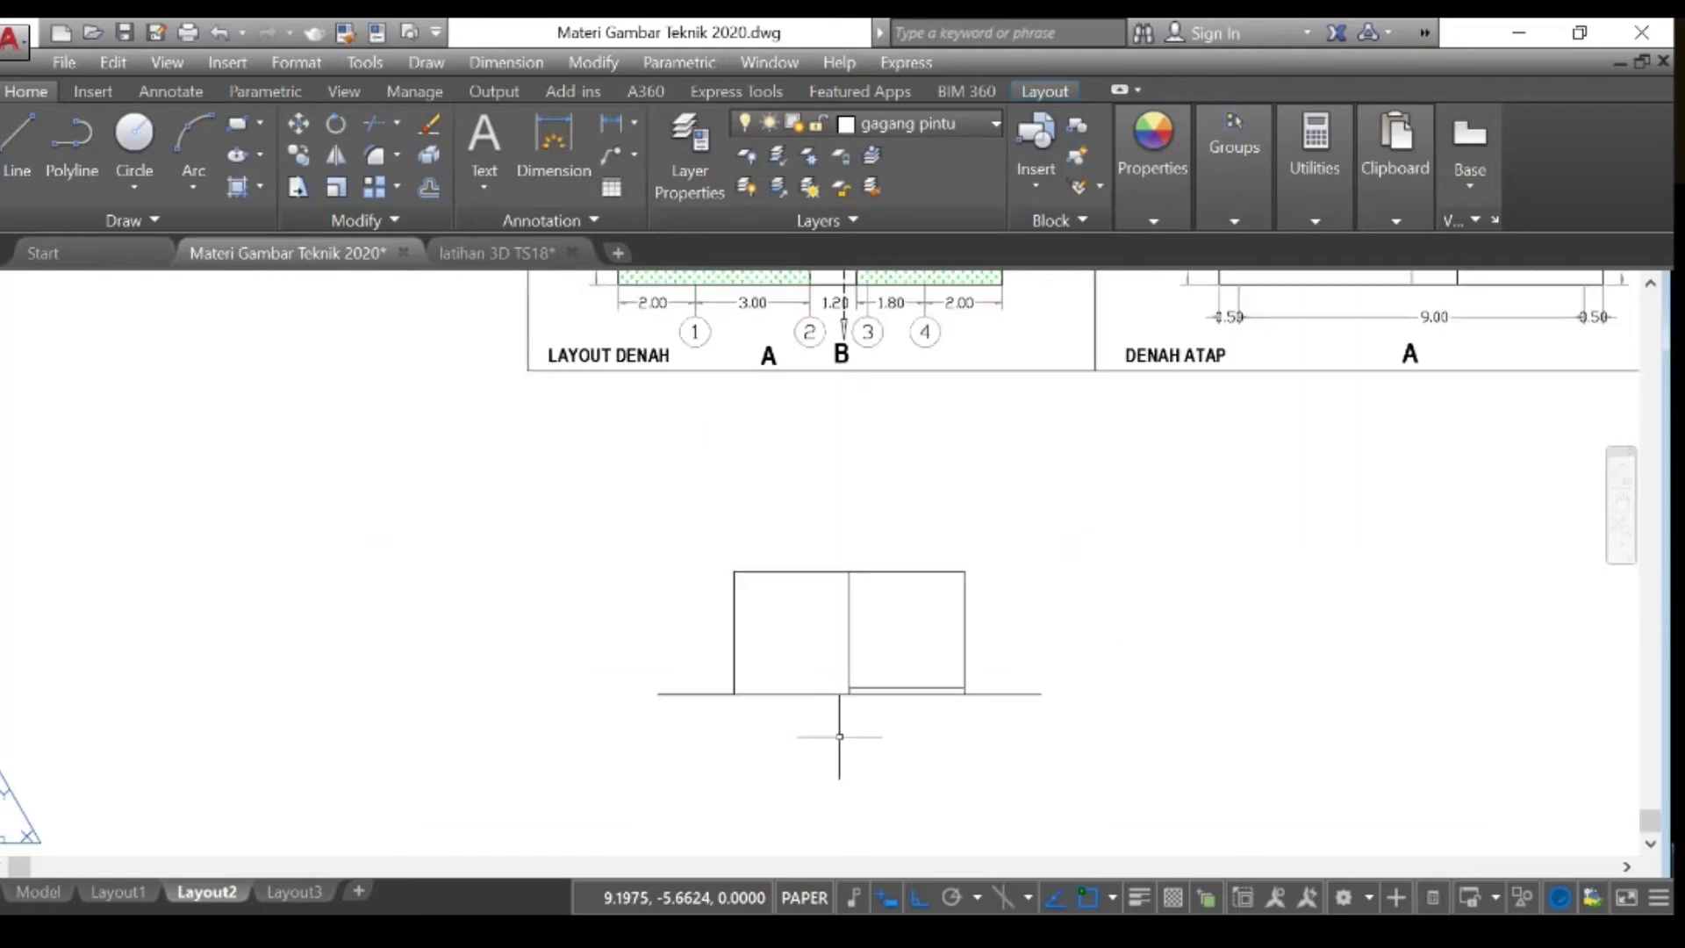
scroll(855, 716, "up", 4)
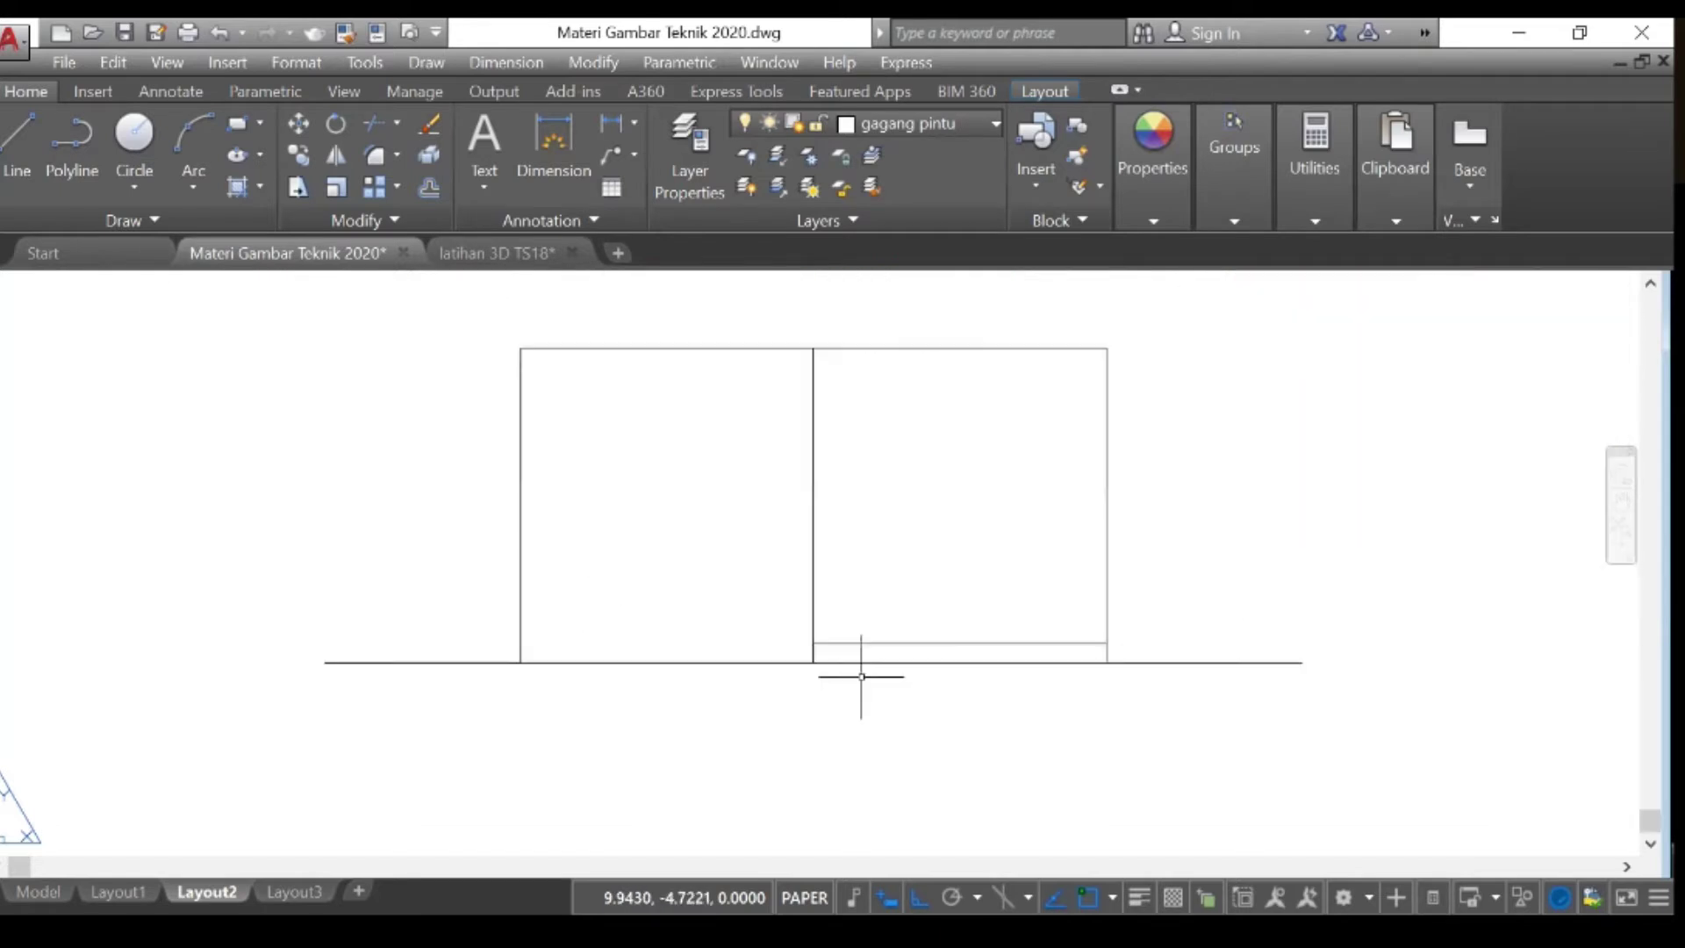
Step: Draw the Rabat edge from the foot of the middle vertical line: 0.05 up, then 1.2 horizontally toward the right wall
left_click(26, 130)
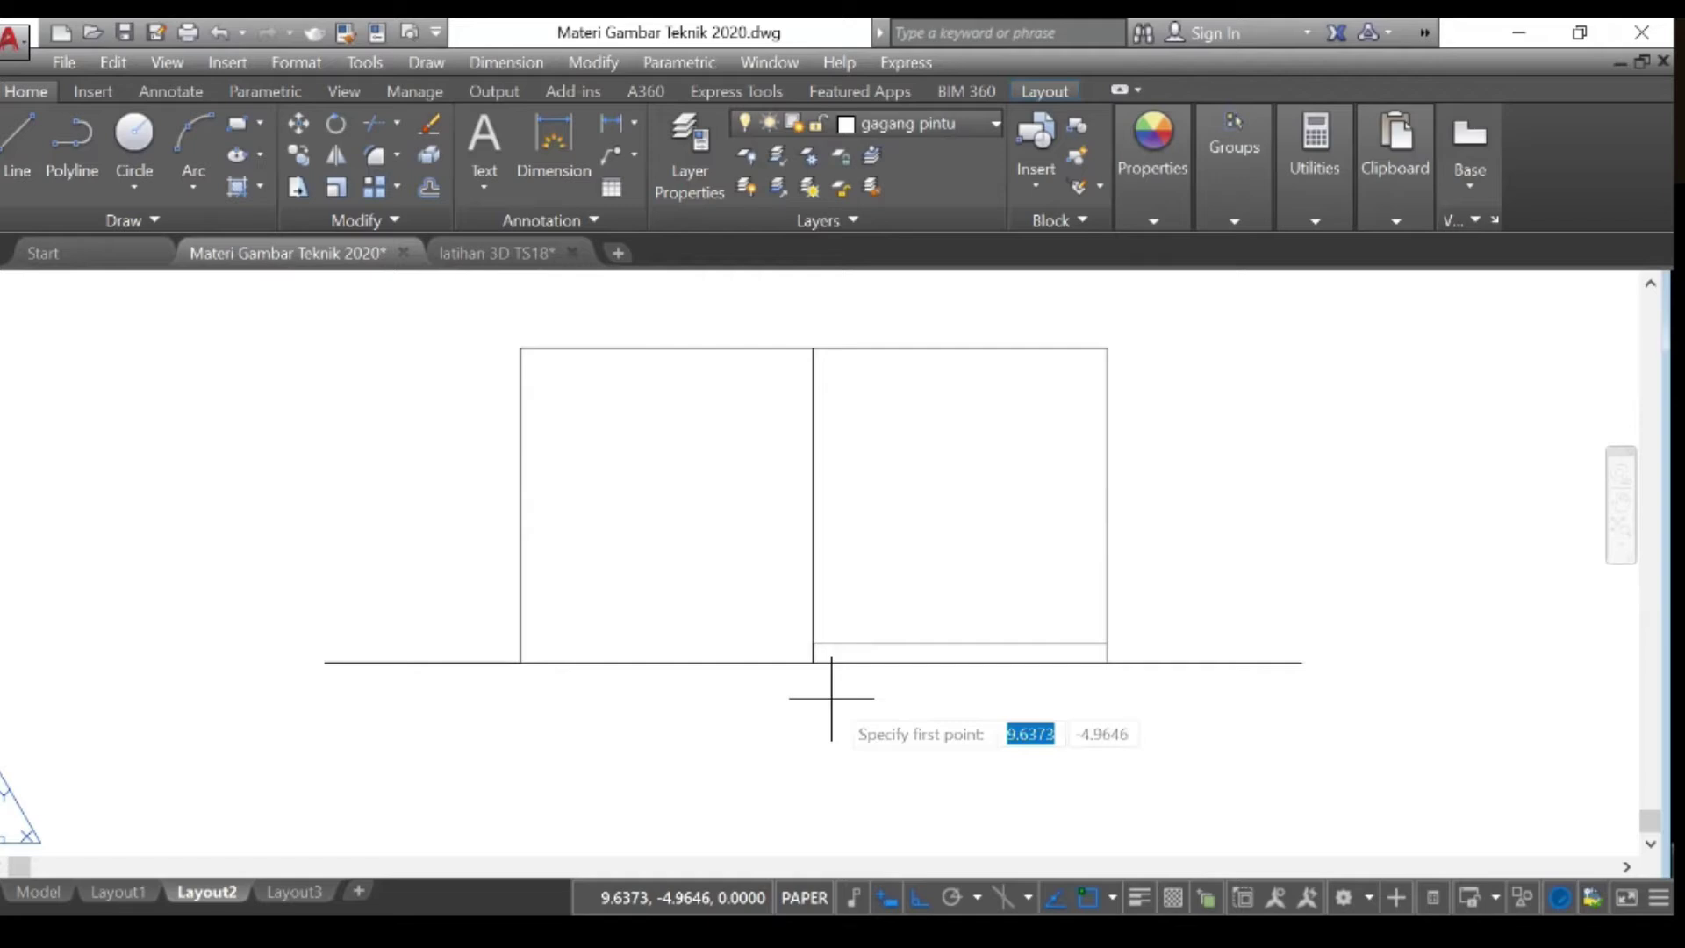
scroll(831, 698, "up", 4)
left_click(787, 614)
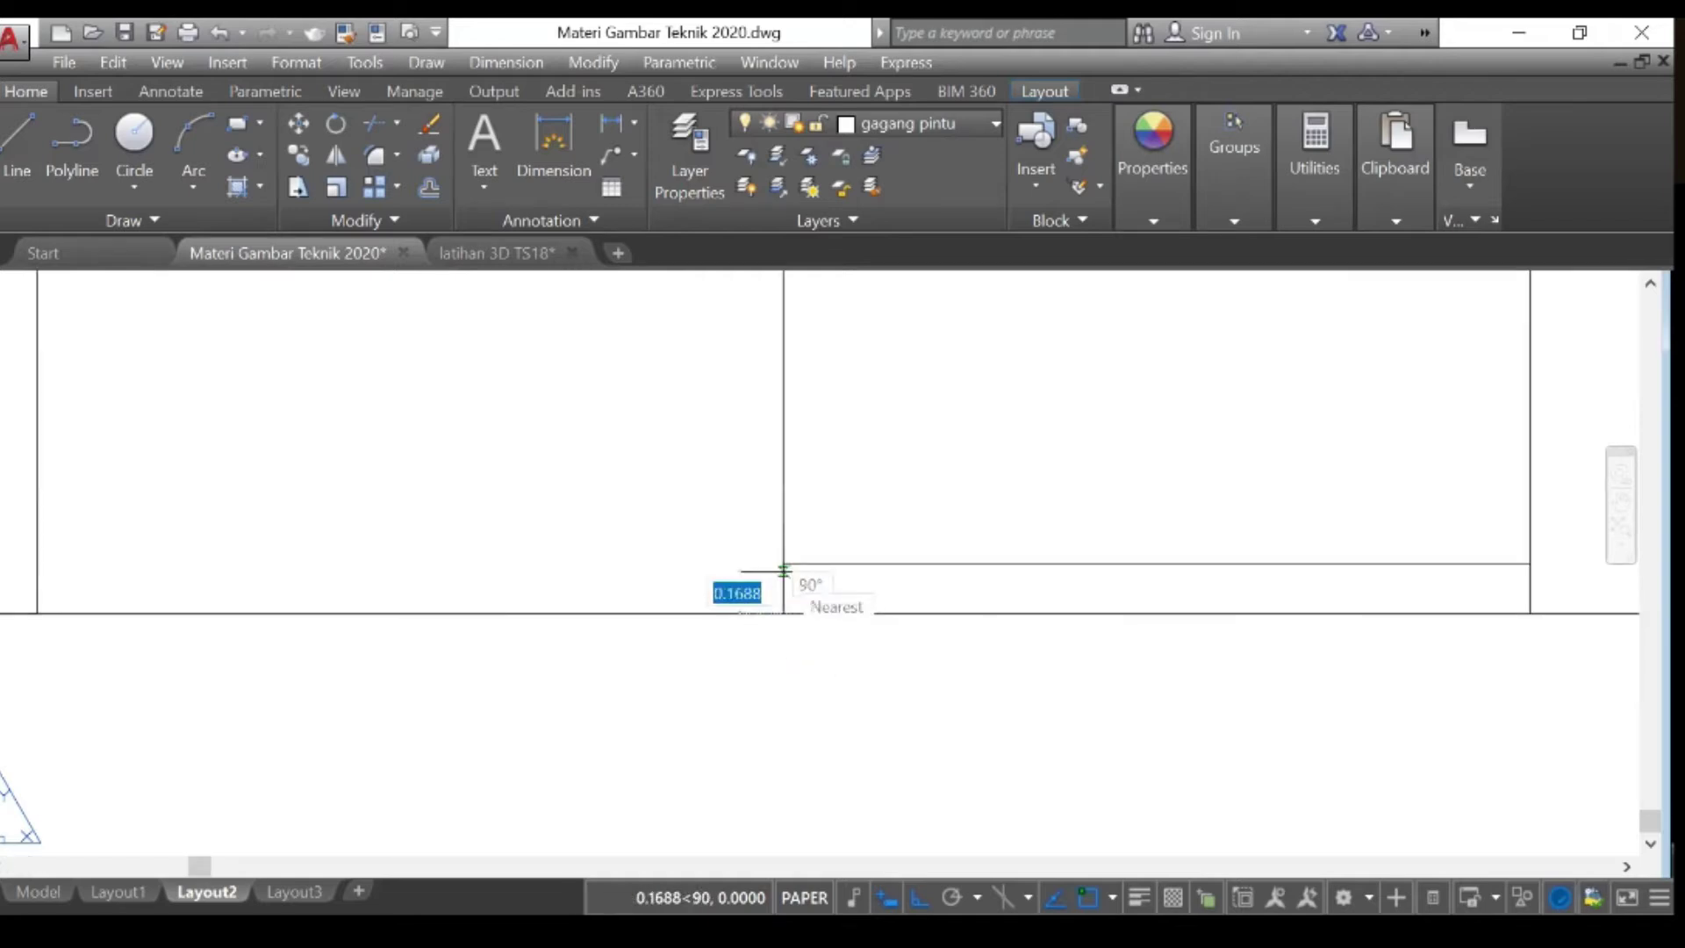
type("0.05")
key("Return")
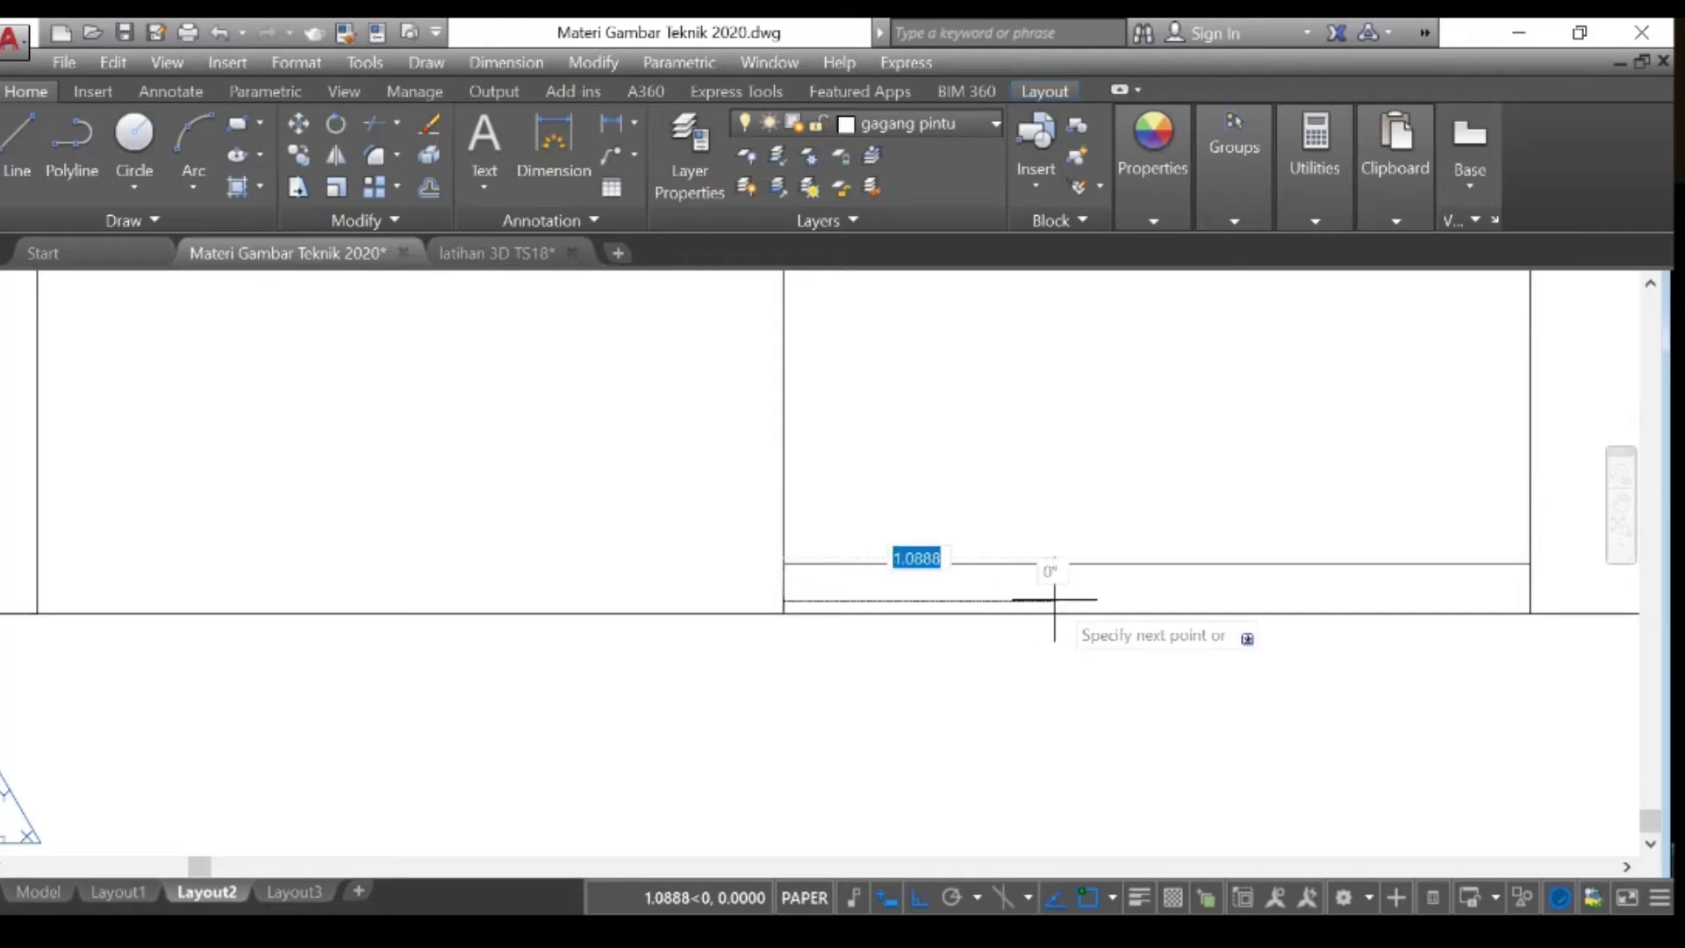
type("1.2")
key("Return")
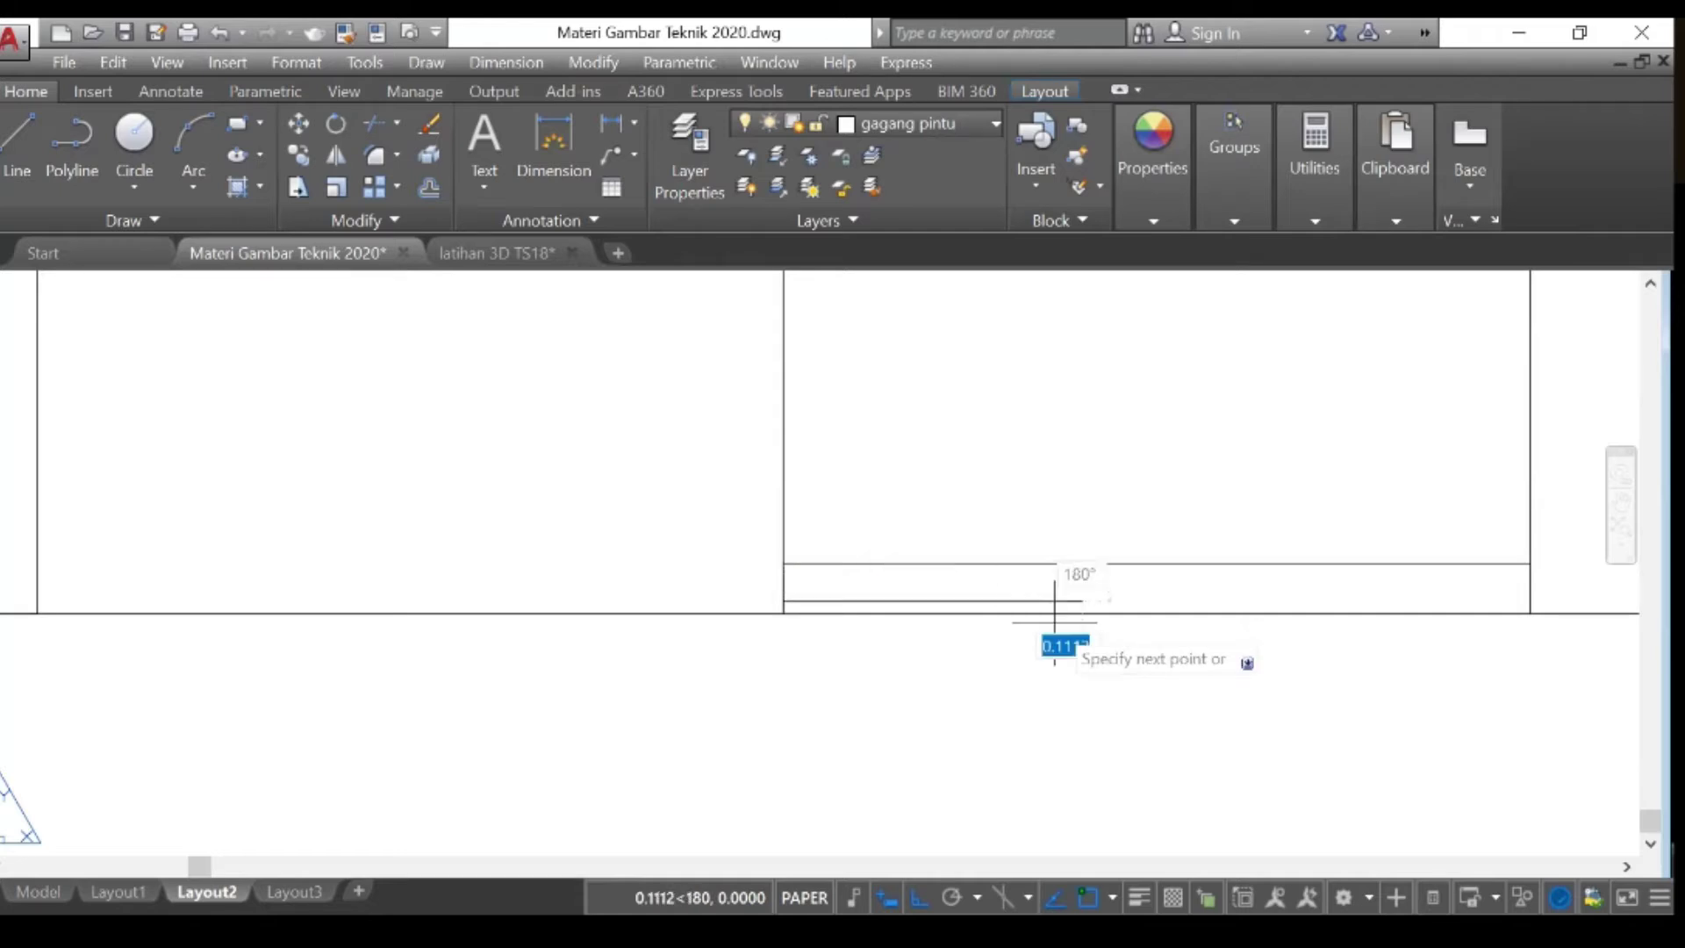
scroll(1054, 622, "up", 4)
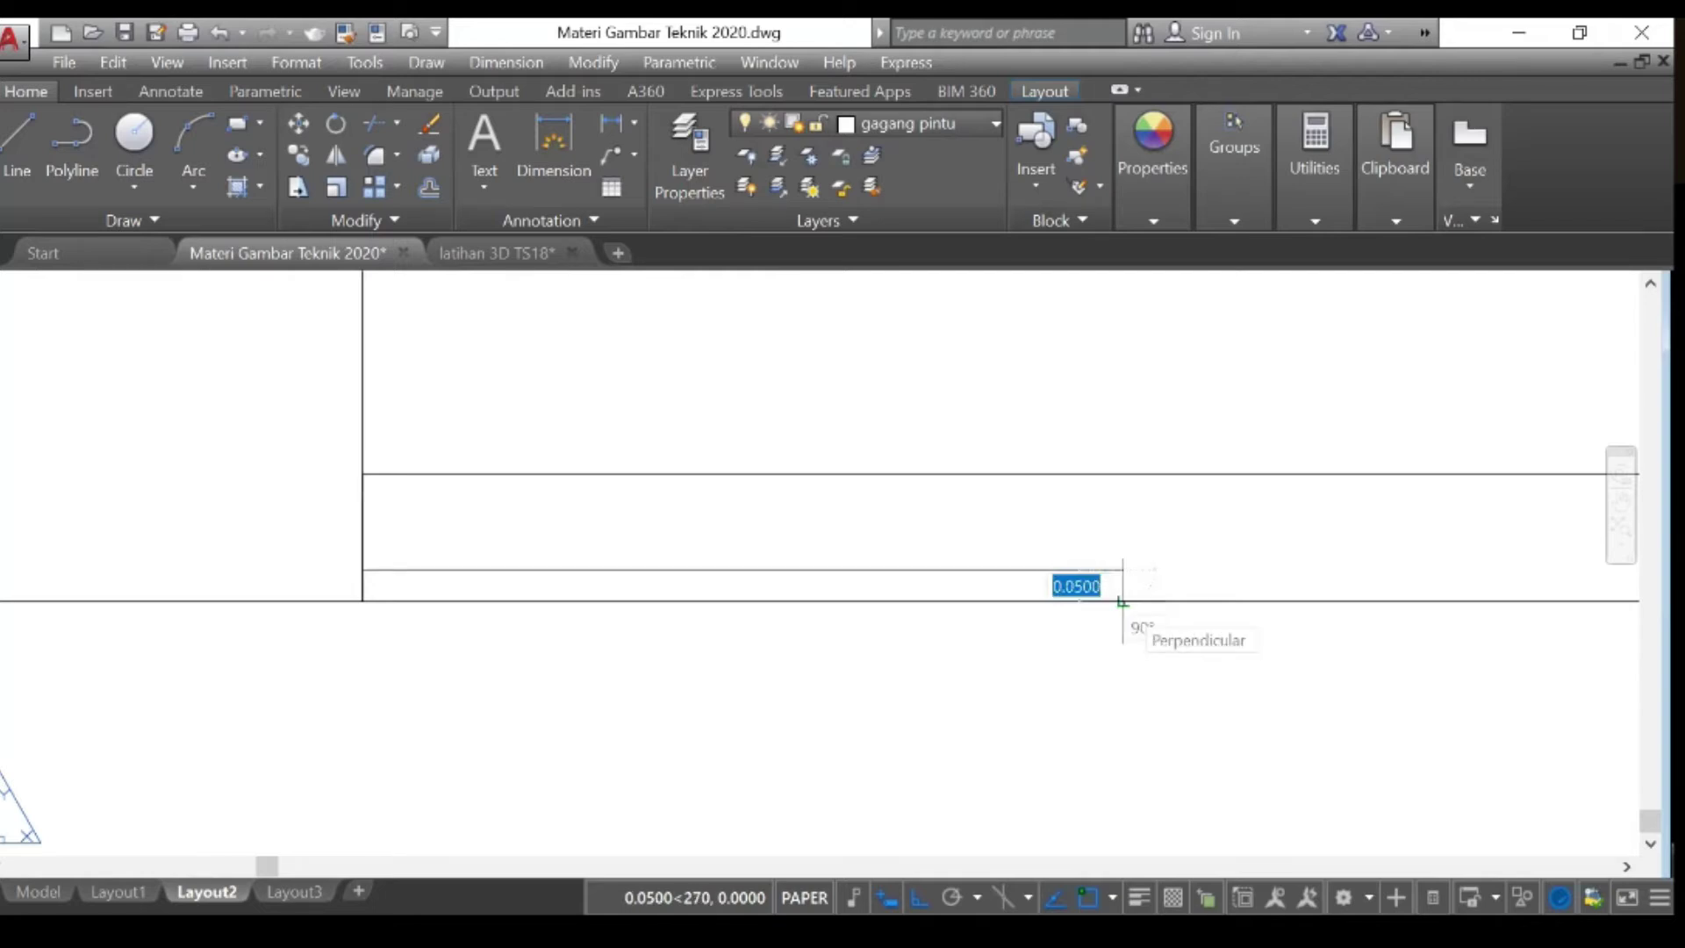
type("0.05")
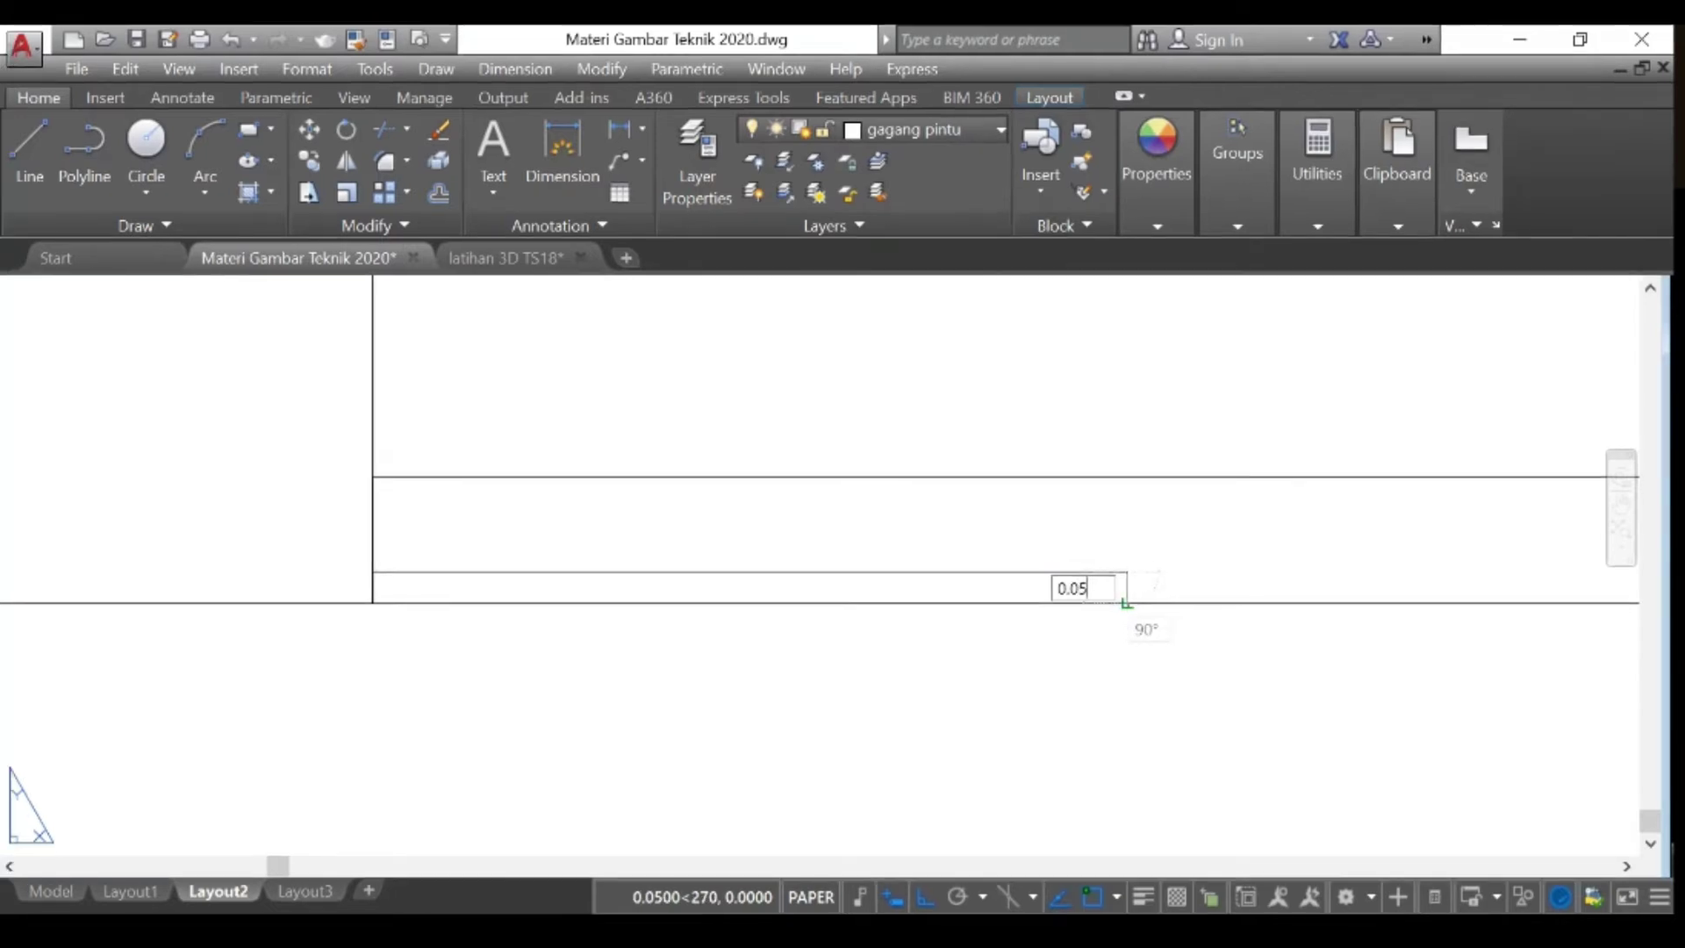
key("Return")
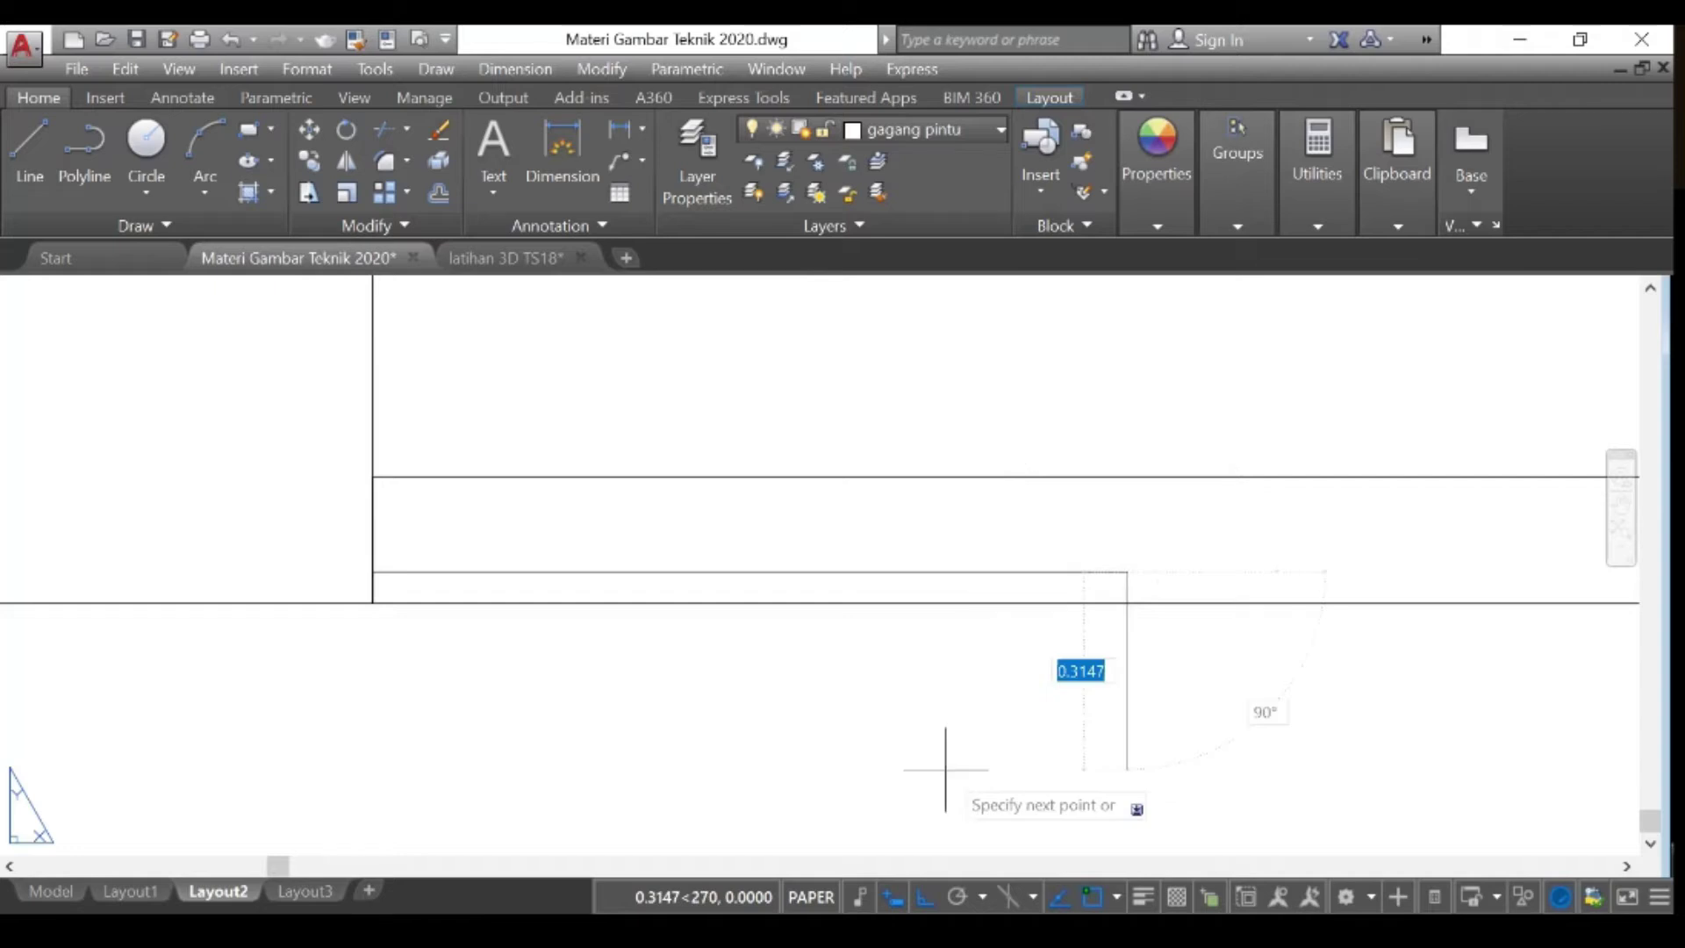
key("Escape")
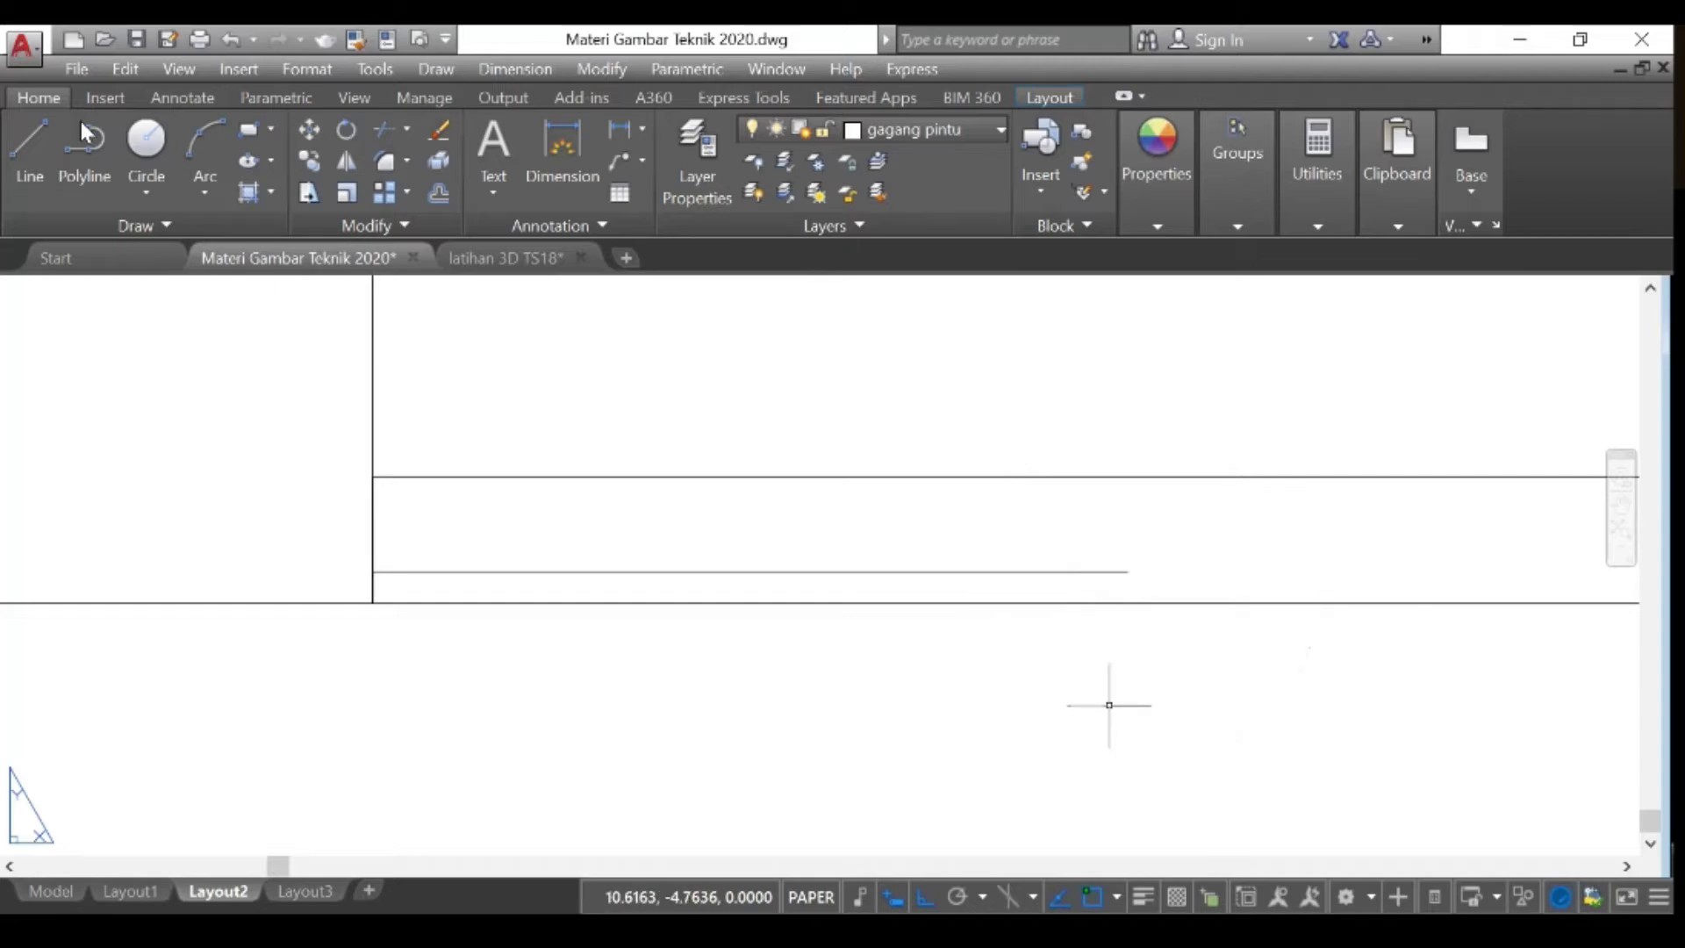
Step: Close the Rabat outline with a 0.05 vertical line from its right end down to the ground line
left_click(29, 154)
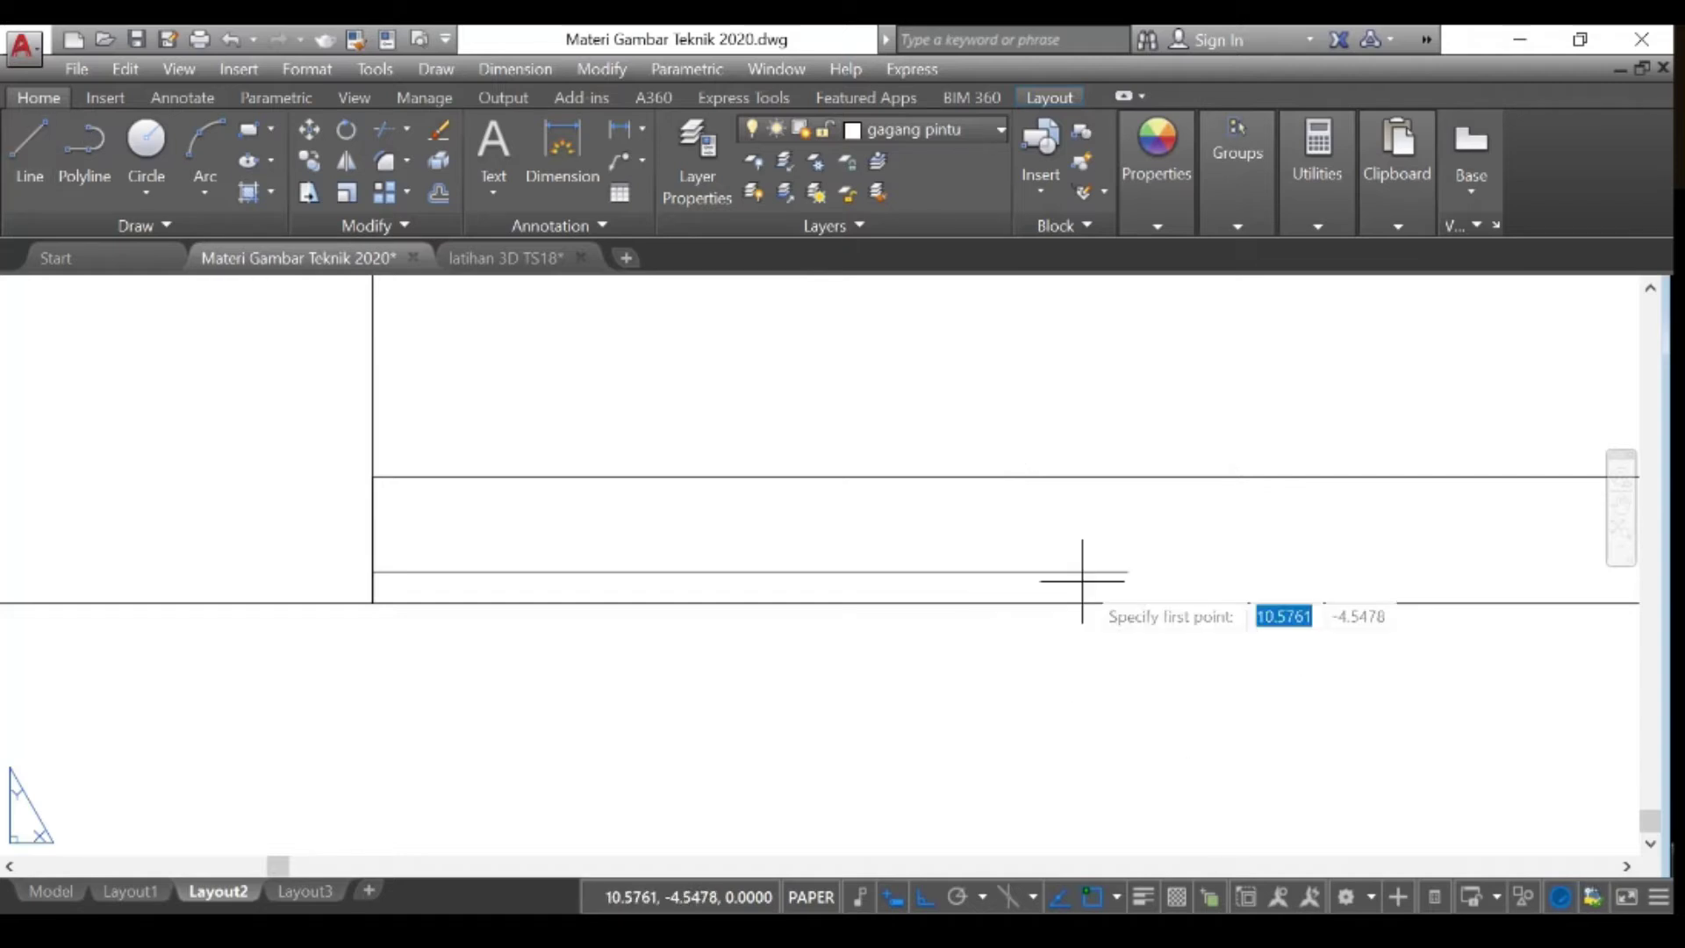
left_click(1127, 571)
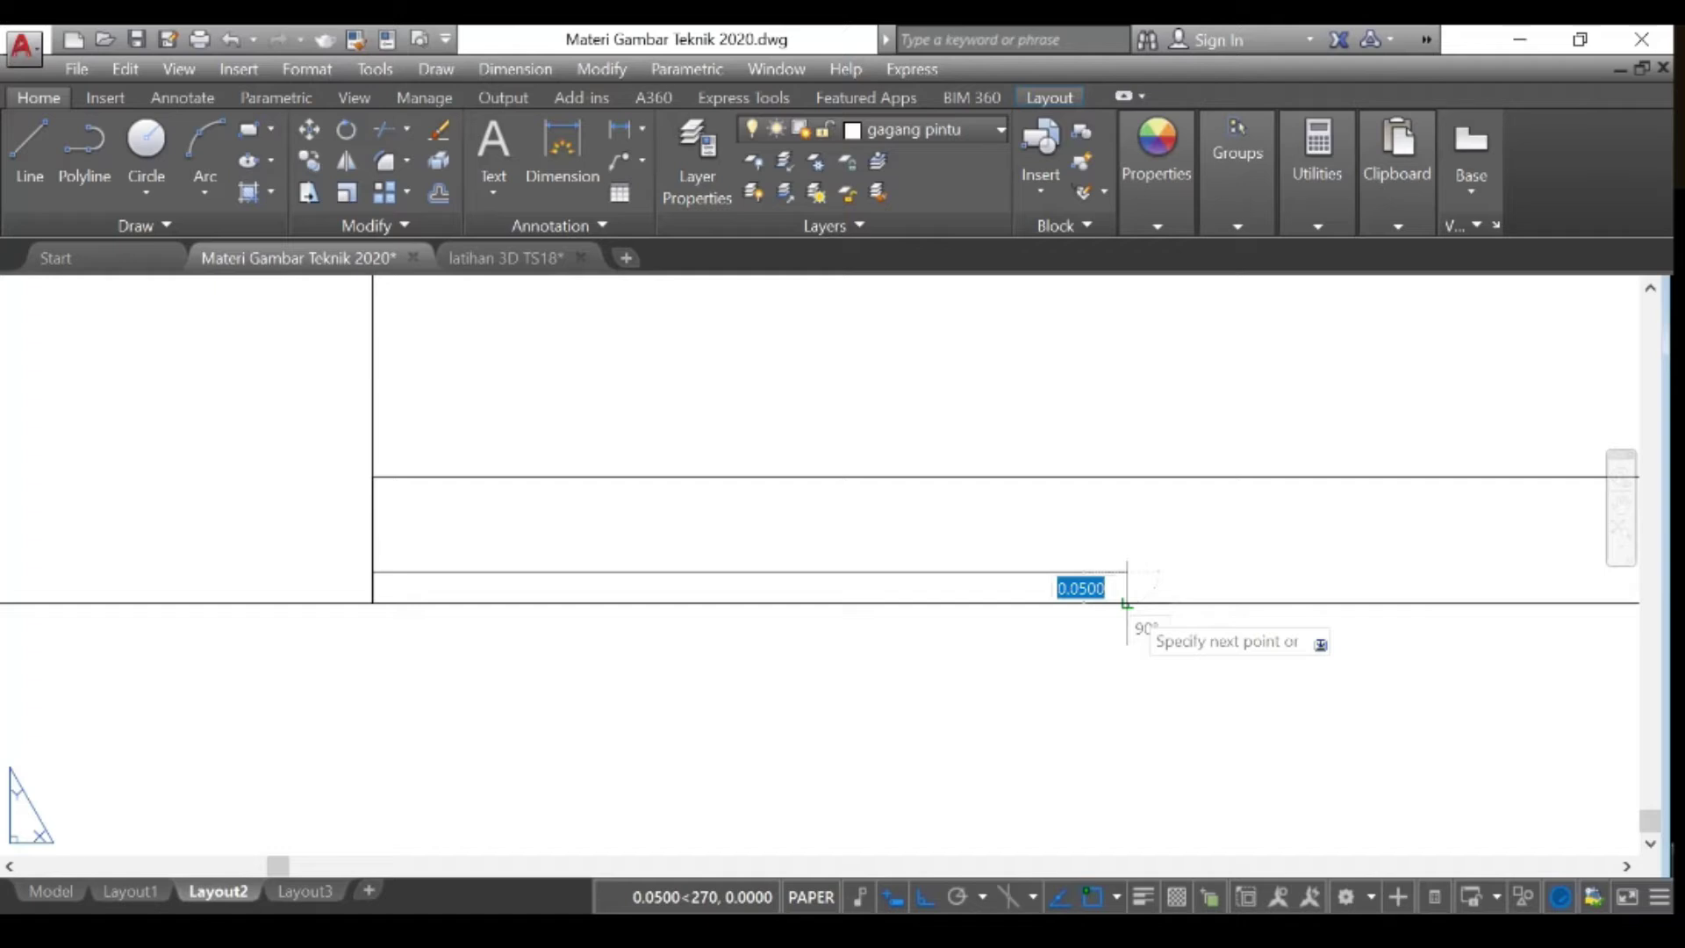
left_click(1127, 603)
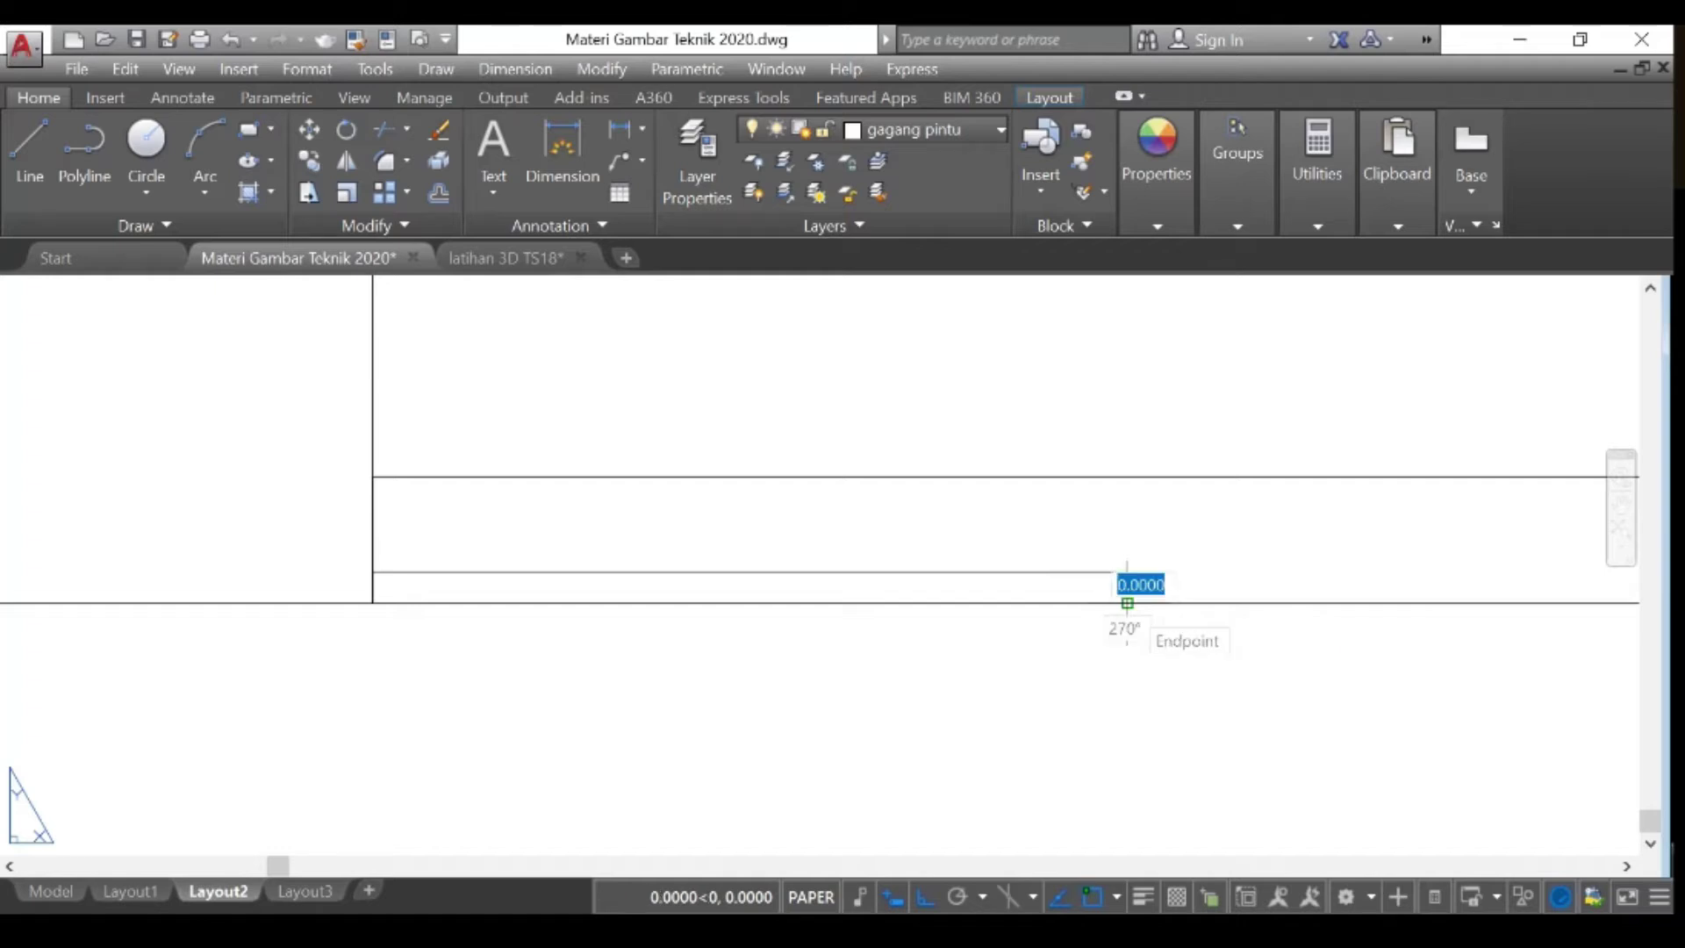
key("Return")
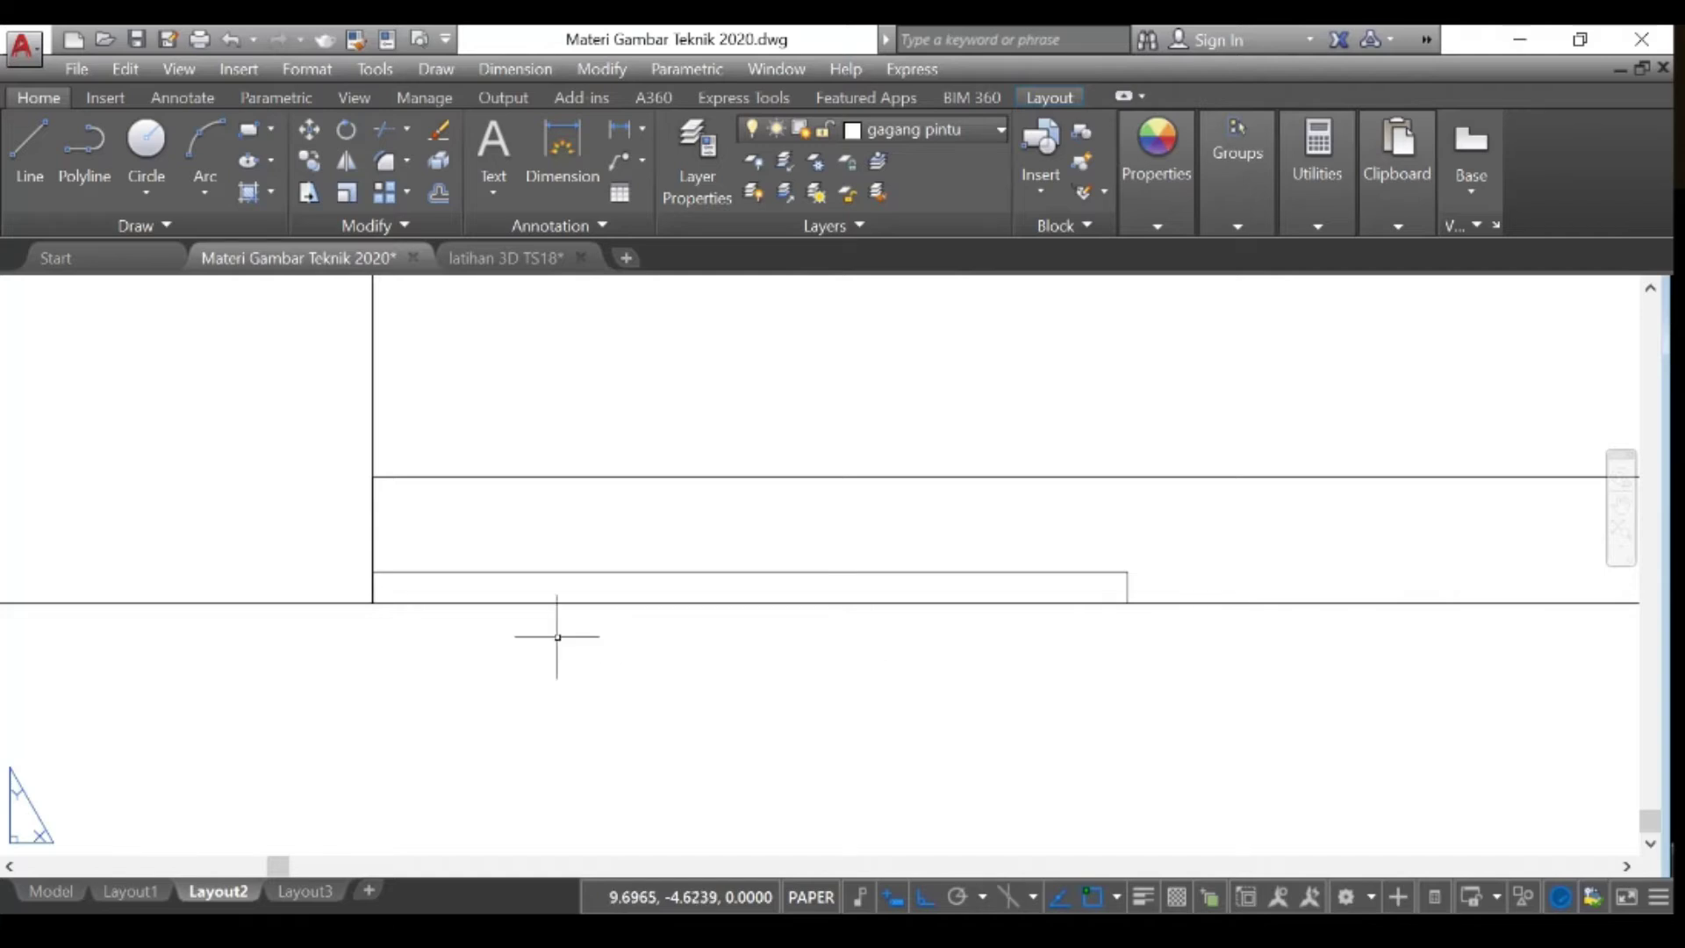
Step: Examine the roof plan (DENAH ATAP), including its overall width and side overhang dimensions
scroll(656, 662, "down", 5)
scroll(657, 663, "down", 7)
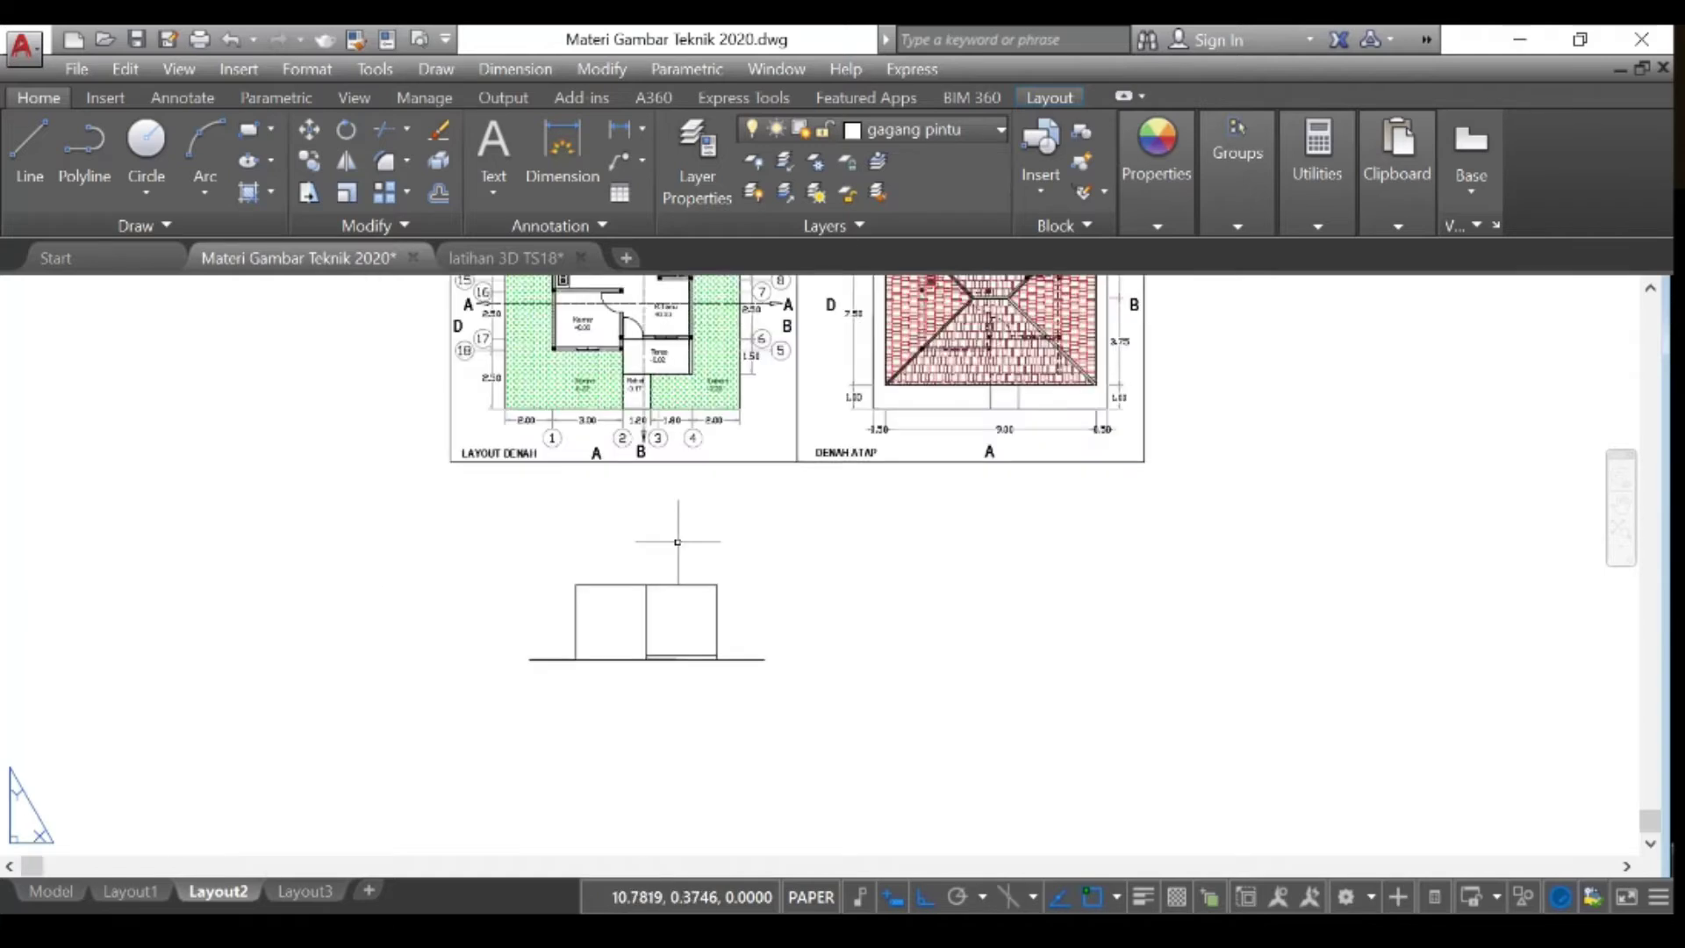
scroll(584, 322, "up", 2)
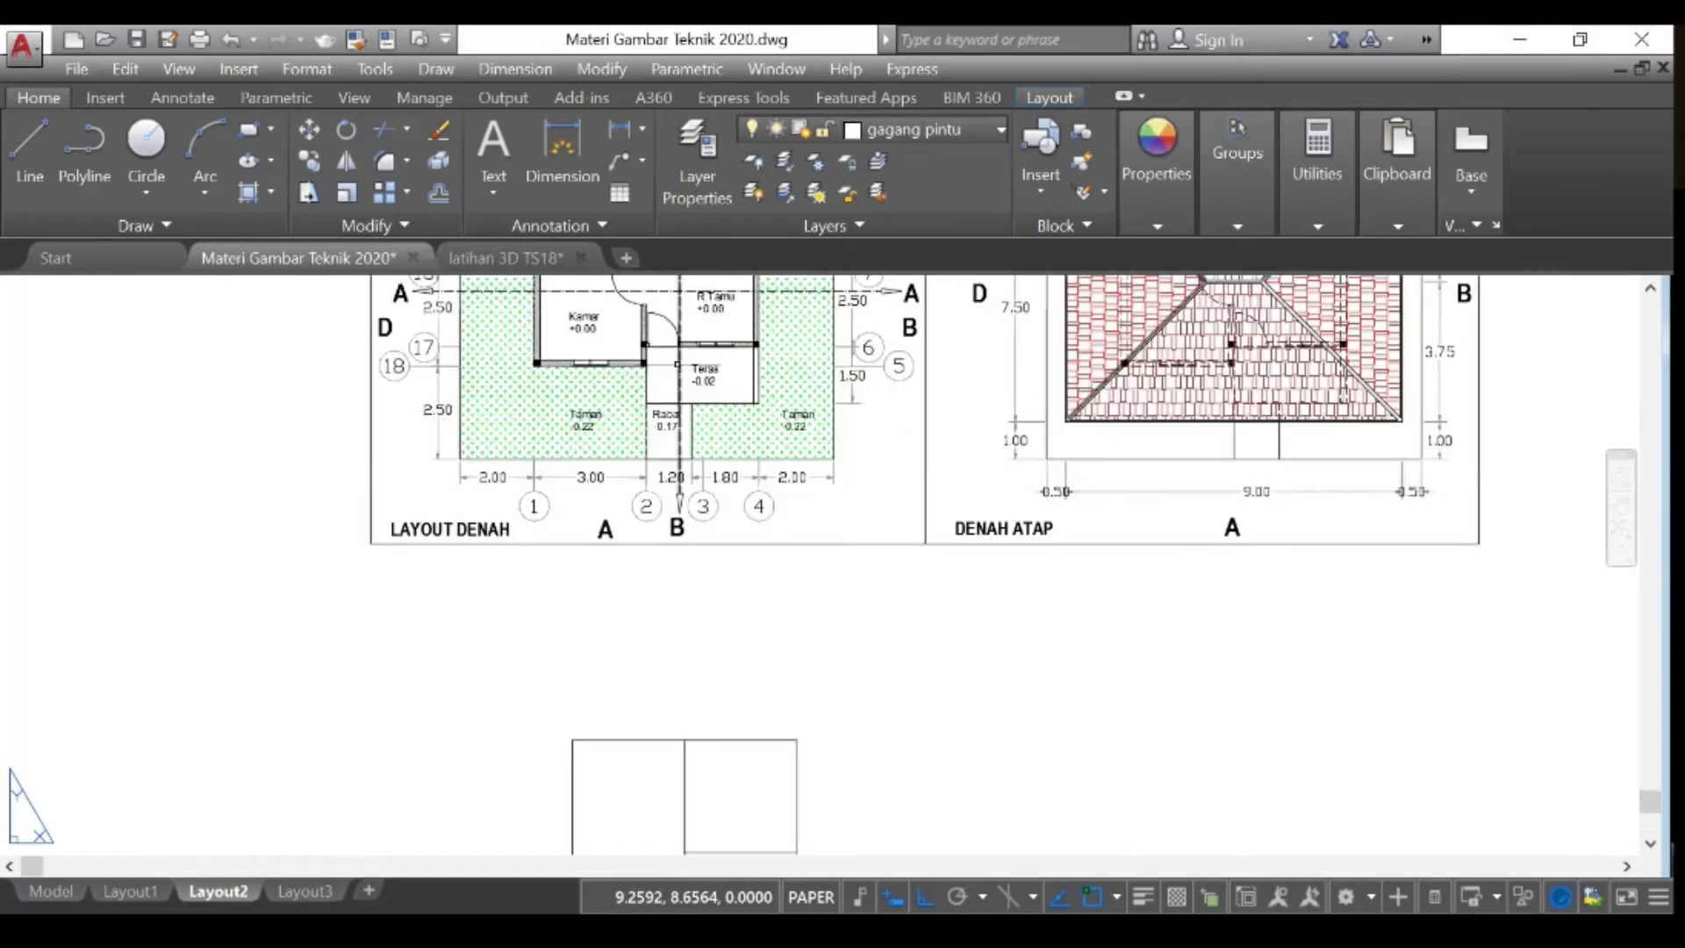
scroll(629, 402, "down", 2)
scroll(942, 424, "up", 2)
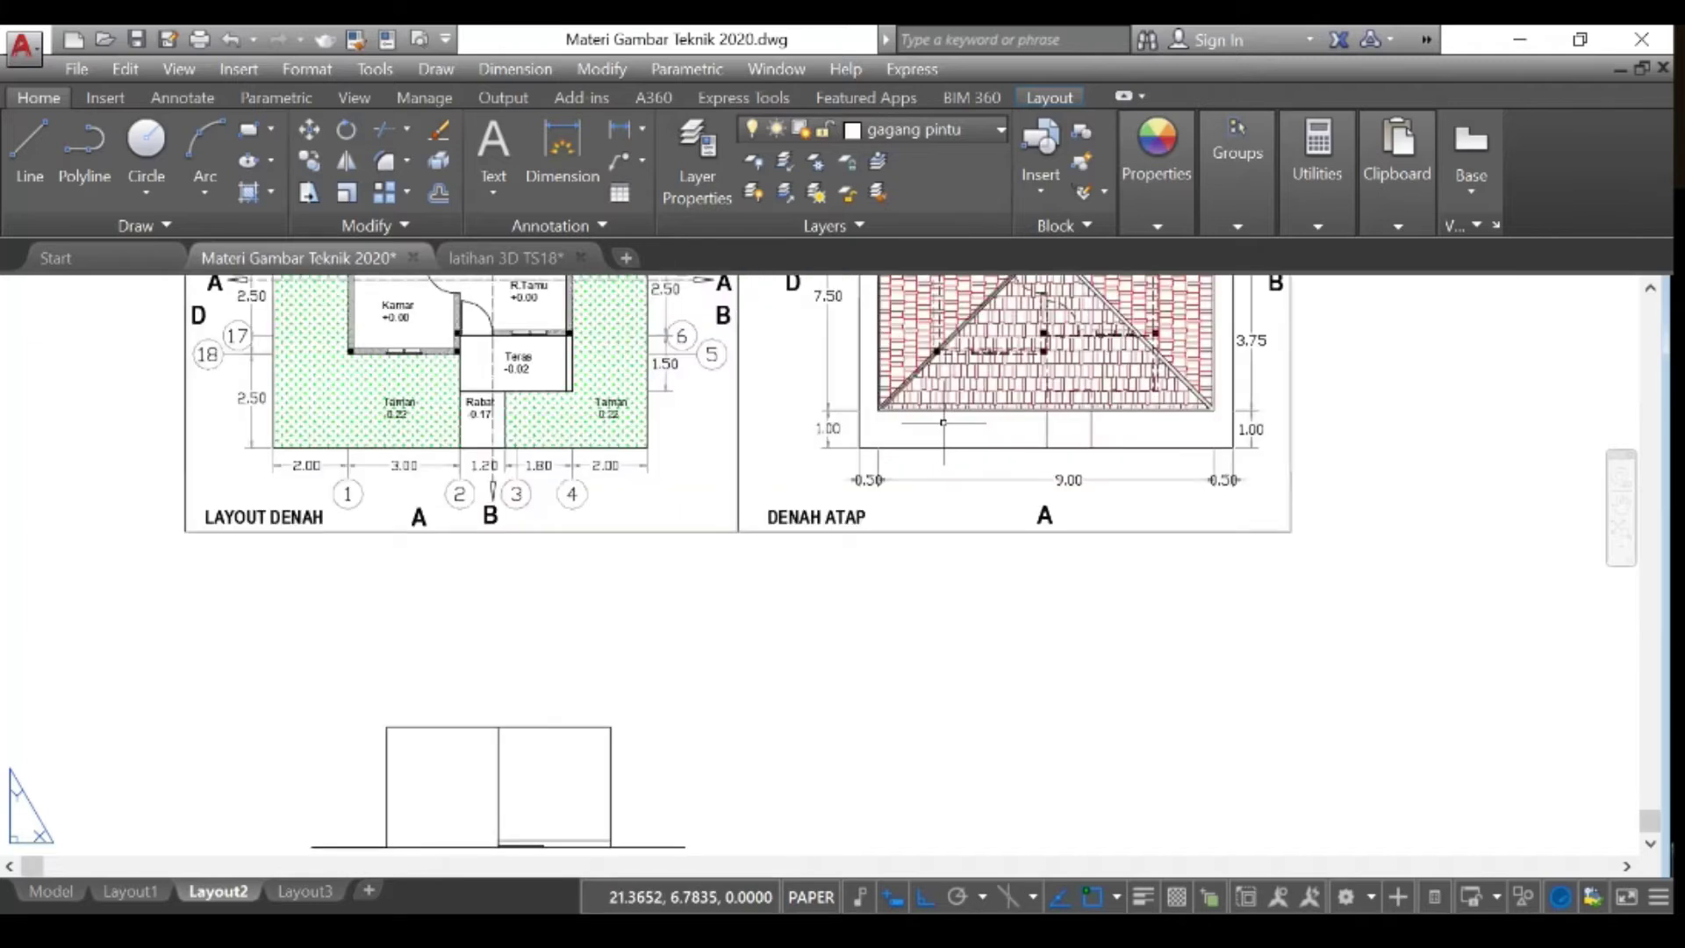
scroll(927, 462, "down", 2)
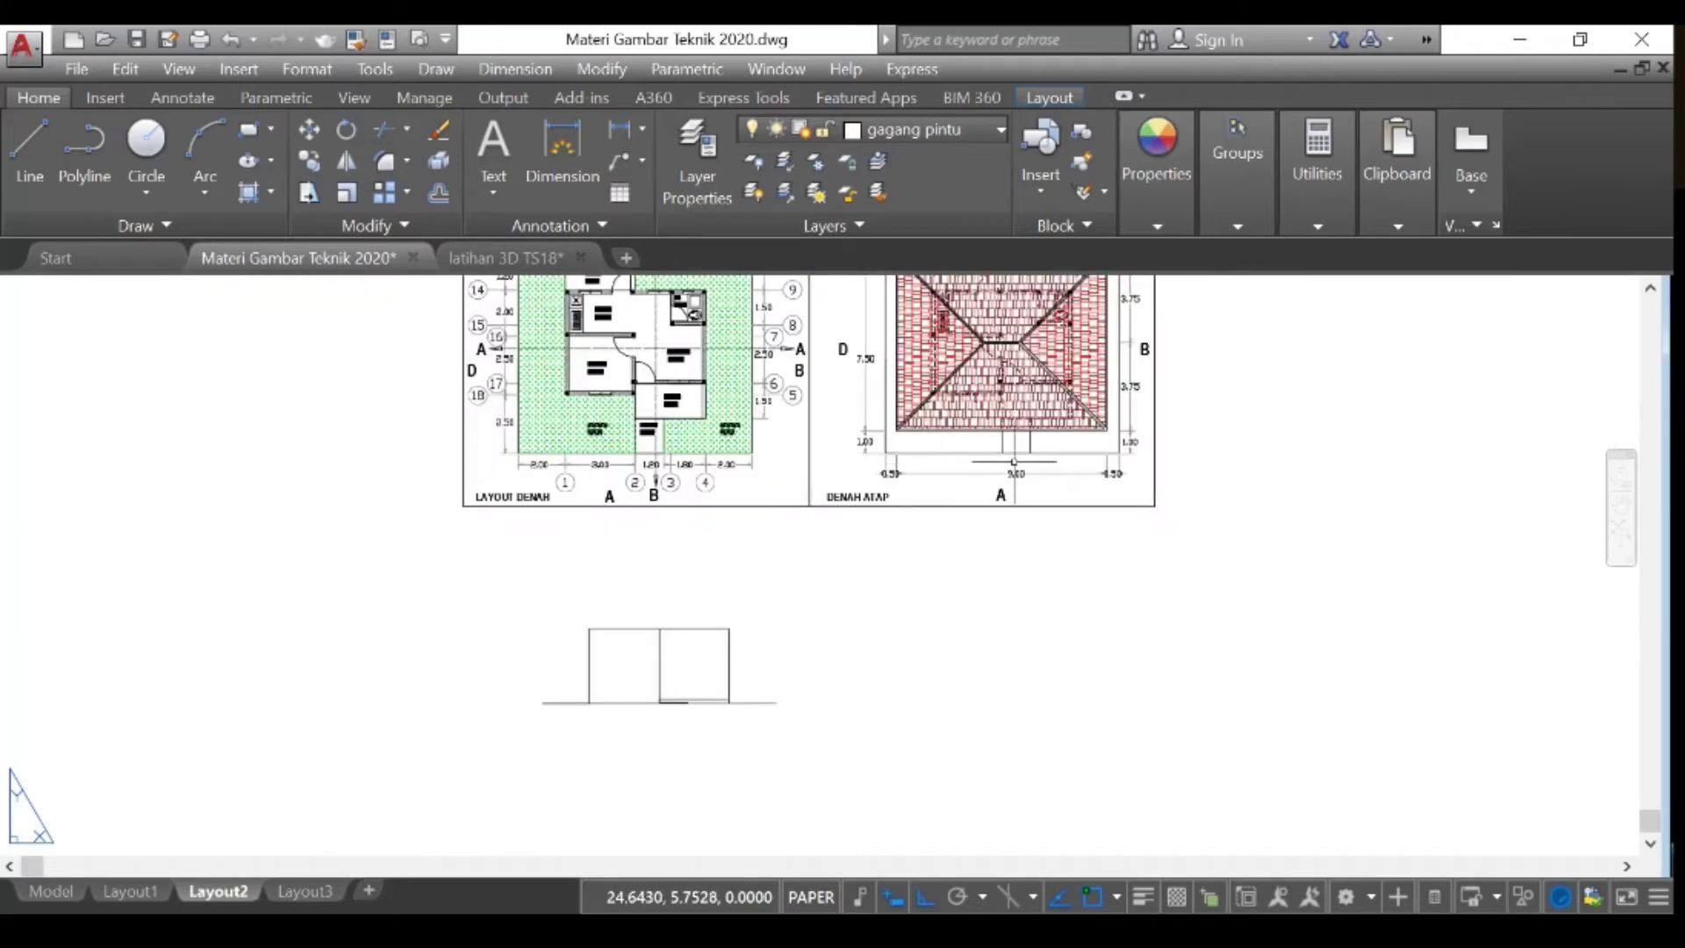
scroll(928, 534, "down", 2)
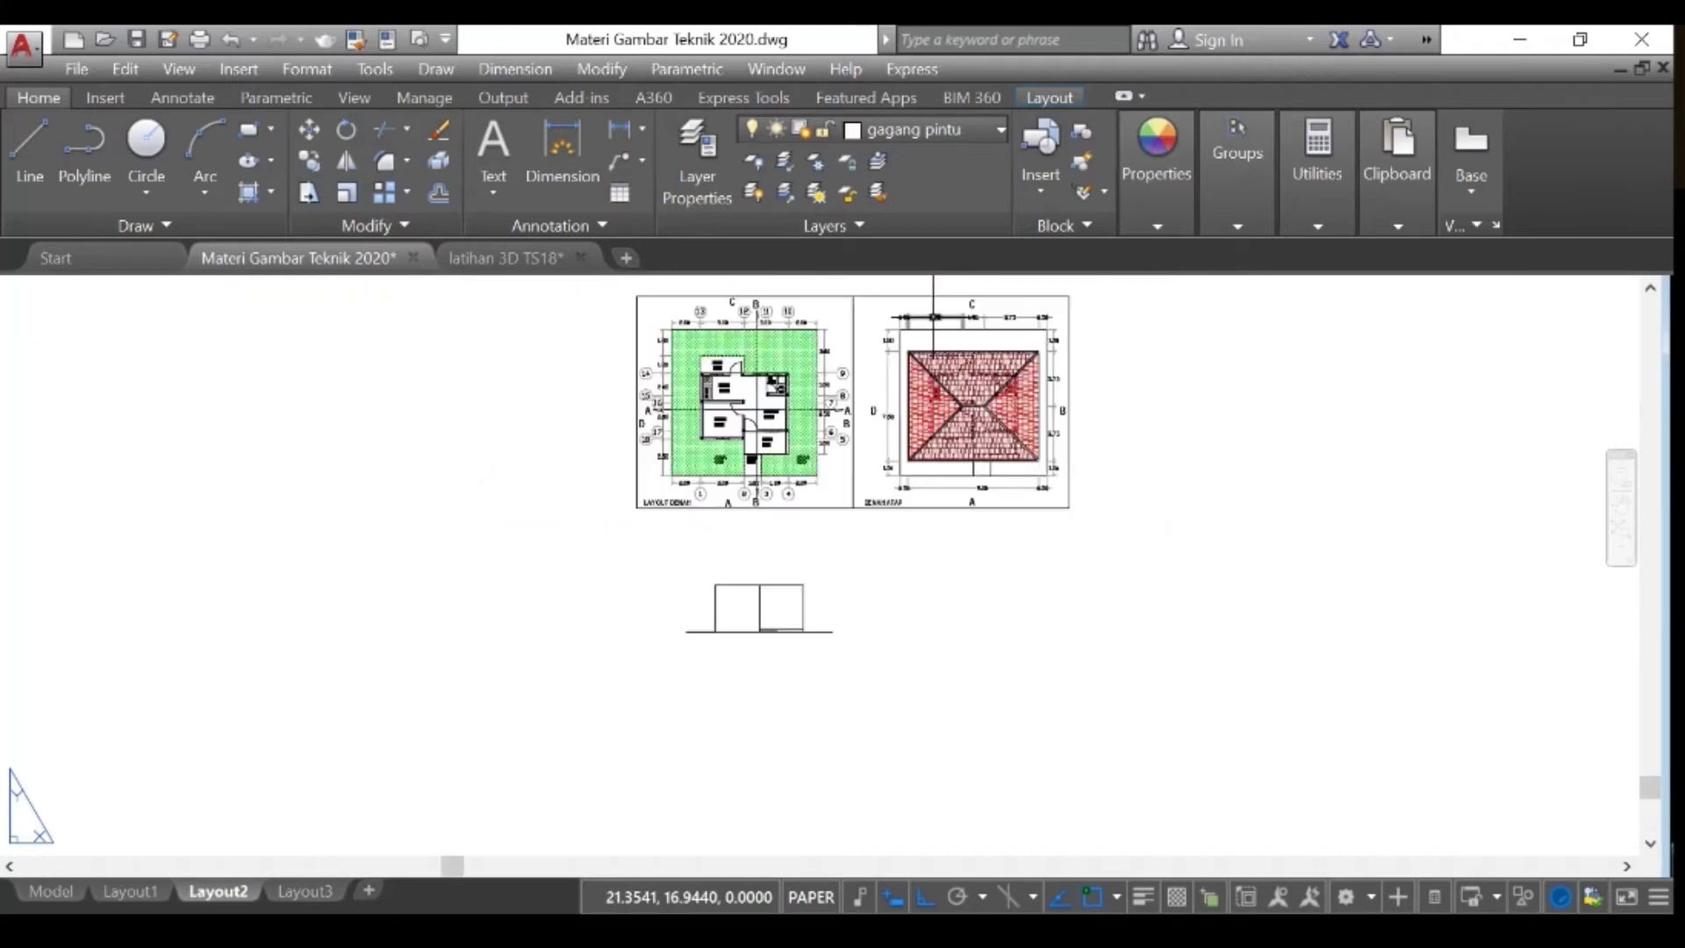
scroll(933, 317, "up", 4)
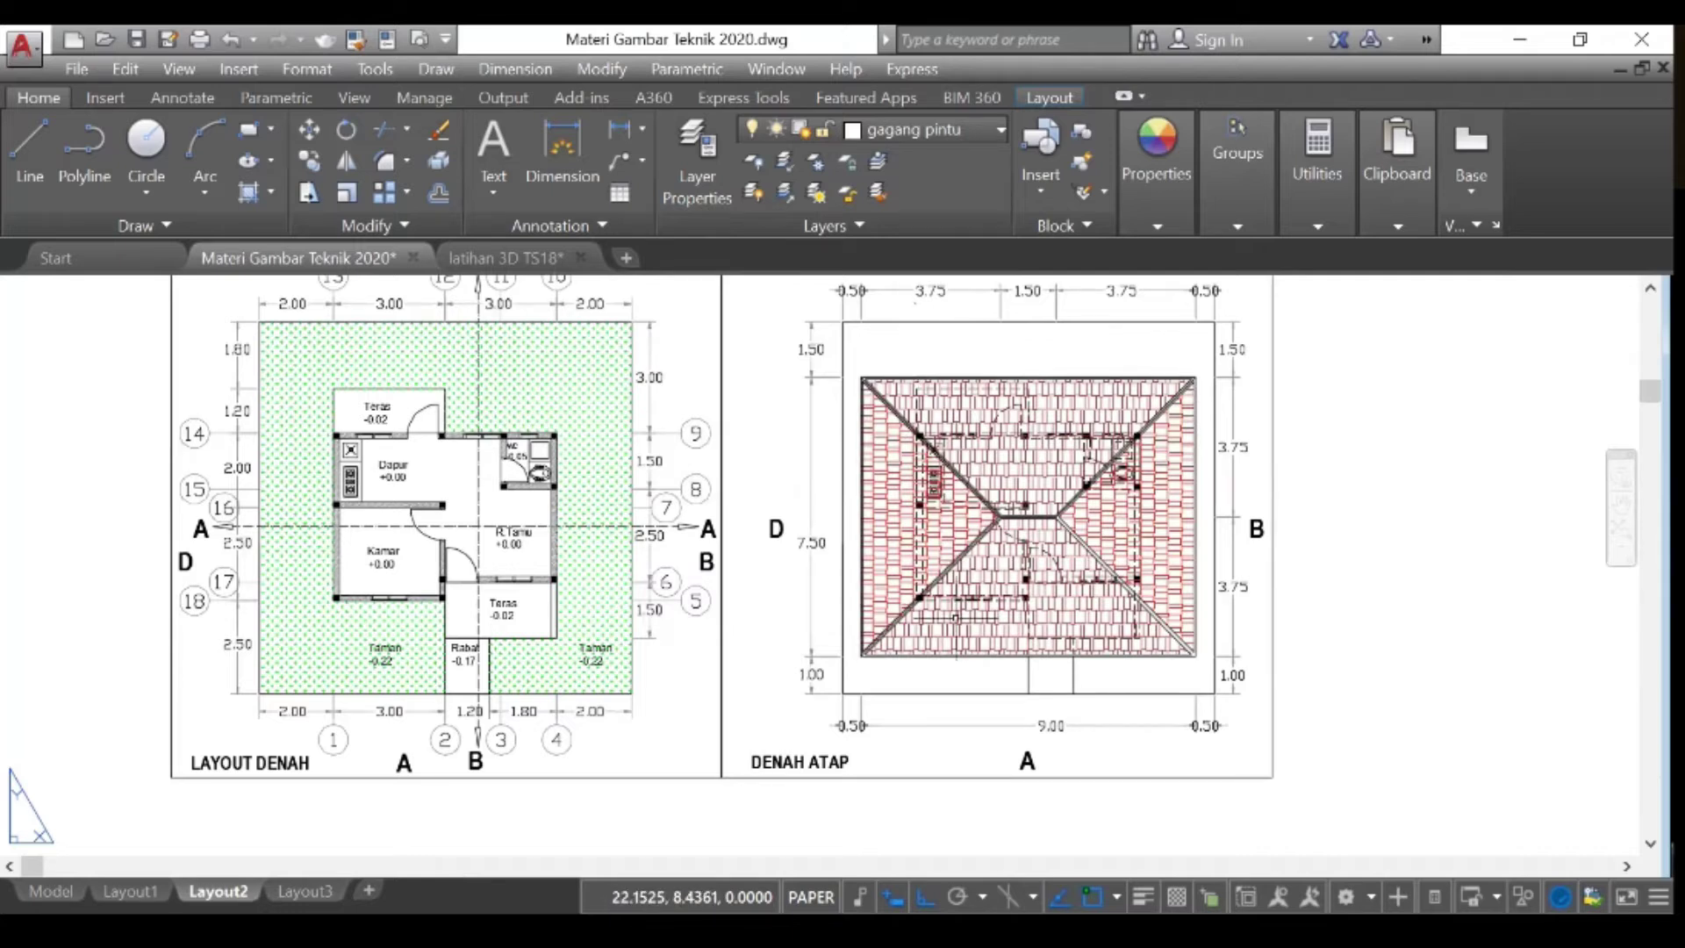
scroll(937, 755, "up", 2)
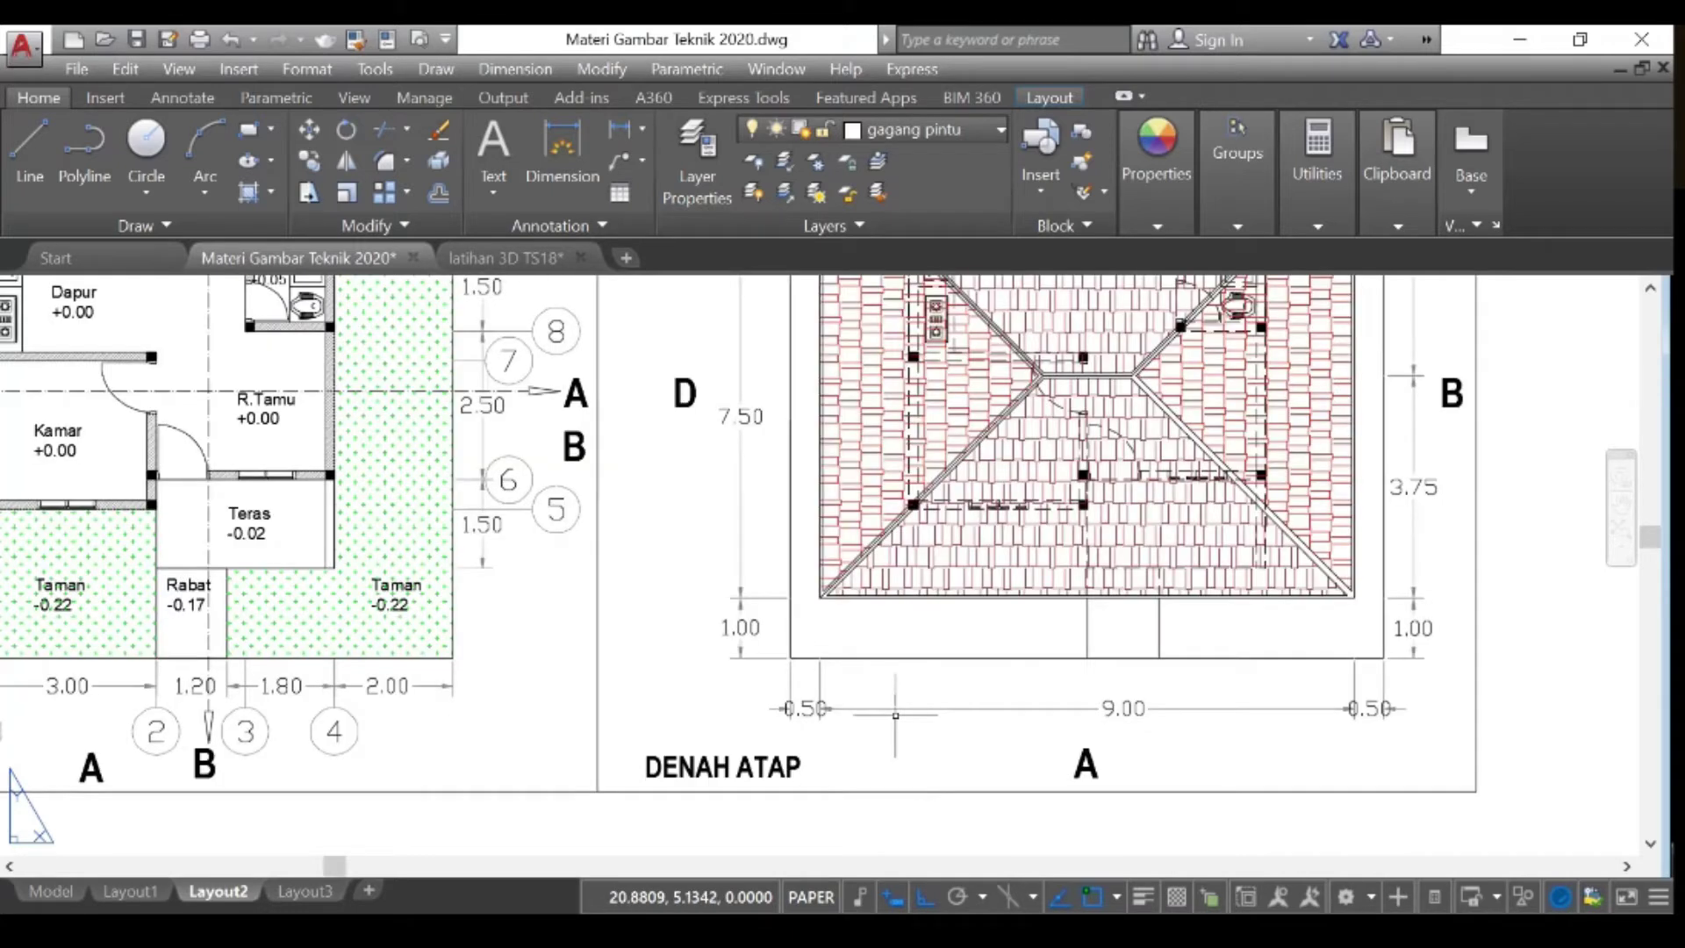
Step: Compare the wall widths in the floor plan with the overall roof width in DENAH ATAP to work out the eave overhang
scroll(938, 707, "down", 4)
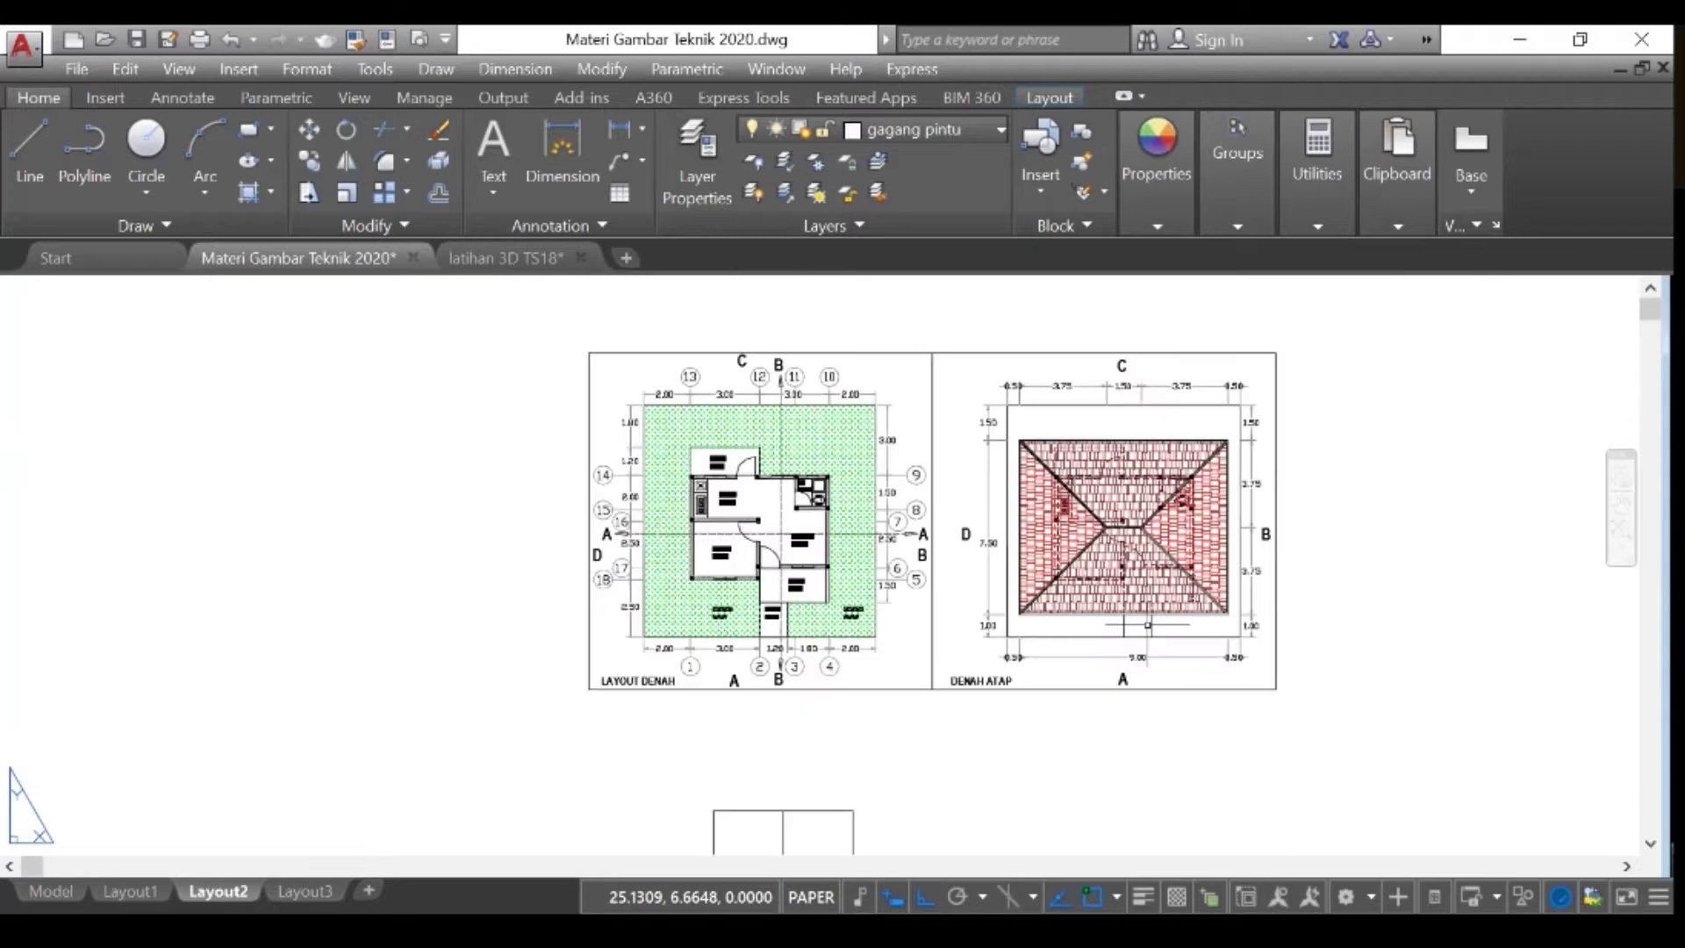
middle_click_drag(727, 566, 762, 571)
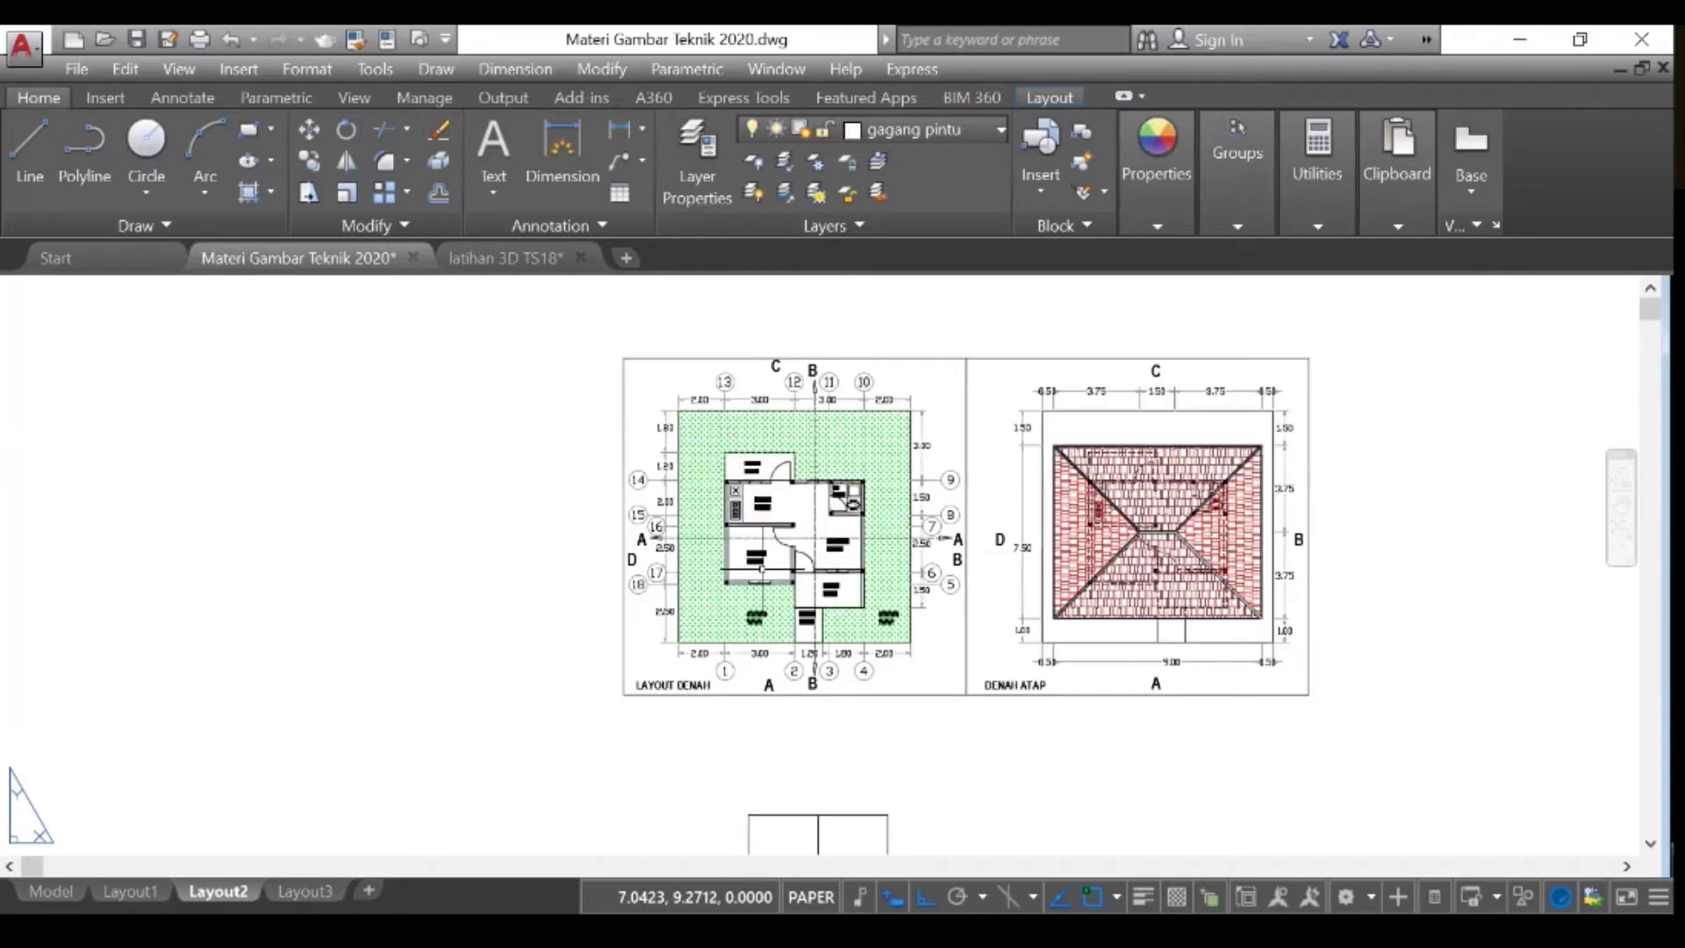
scroll(762, 569, "up", 3)
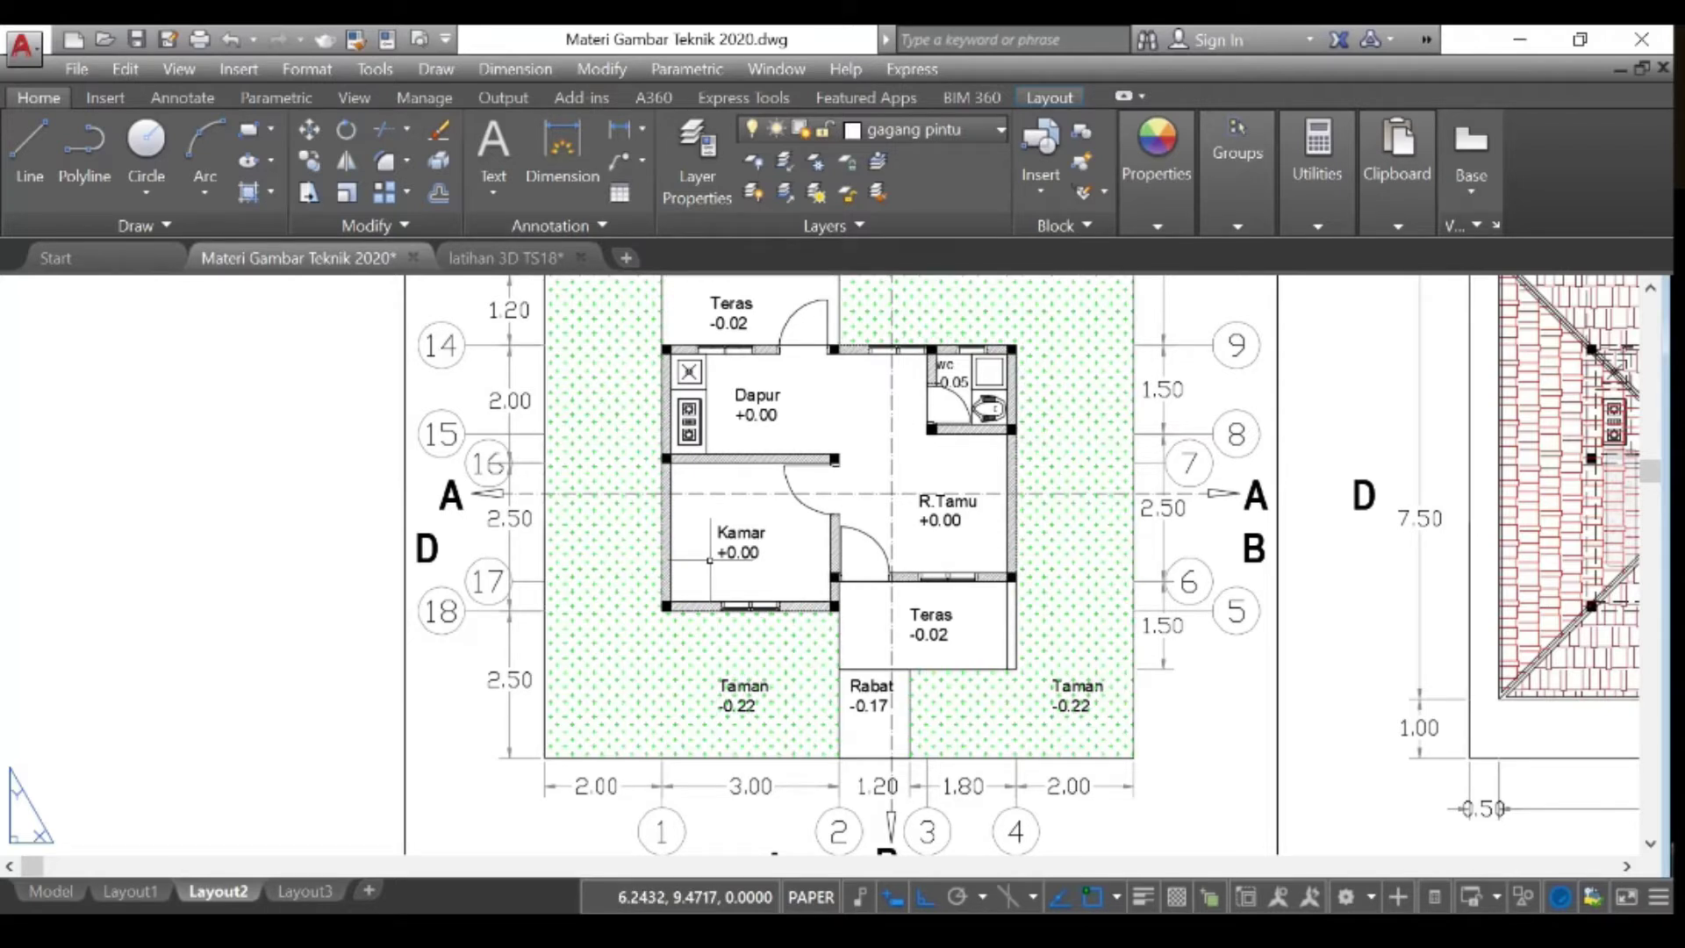
scroll(709, 560, "down", 2)
scroll(1283, 673, "up", 2)
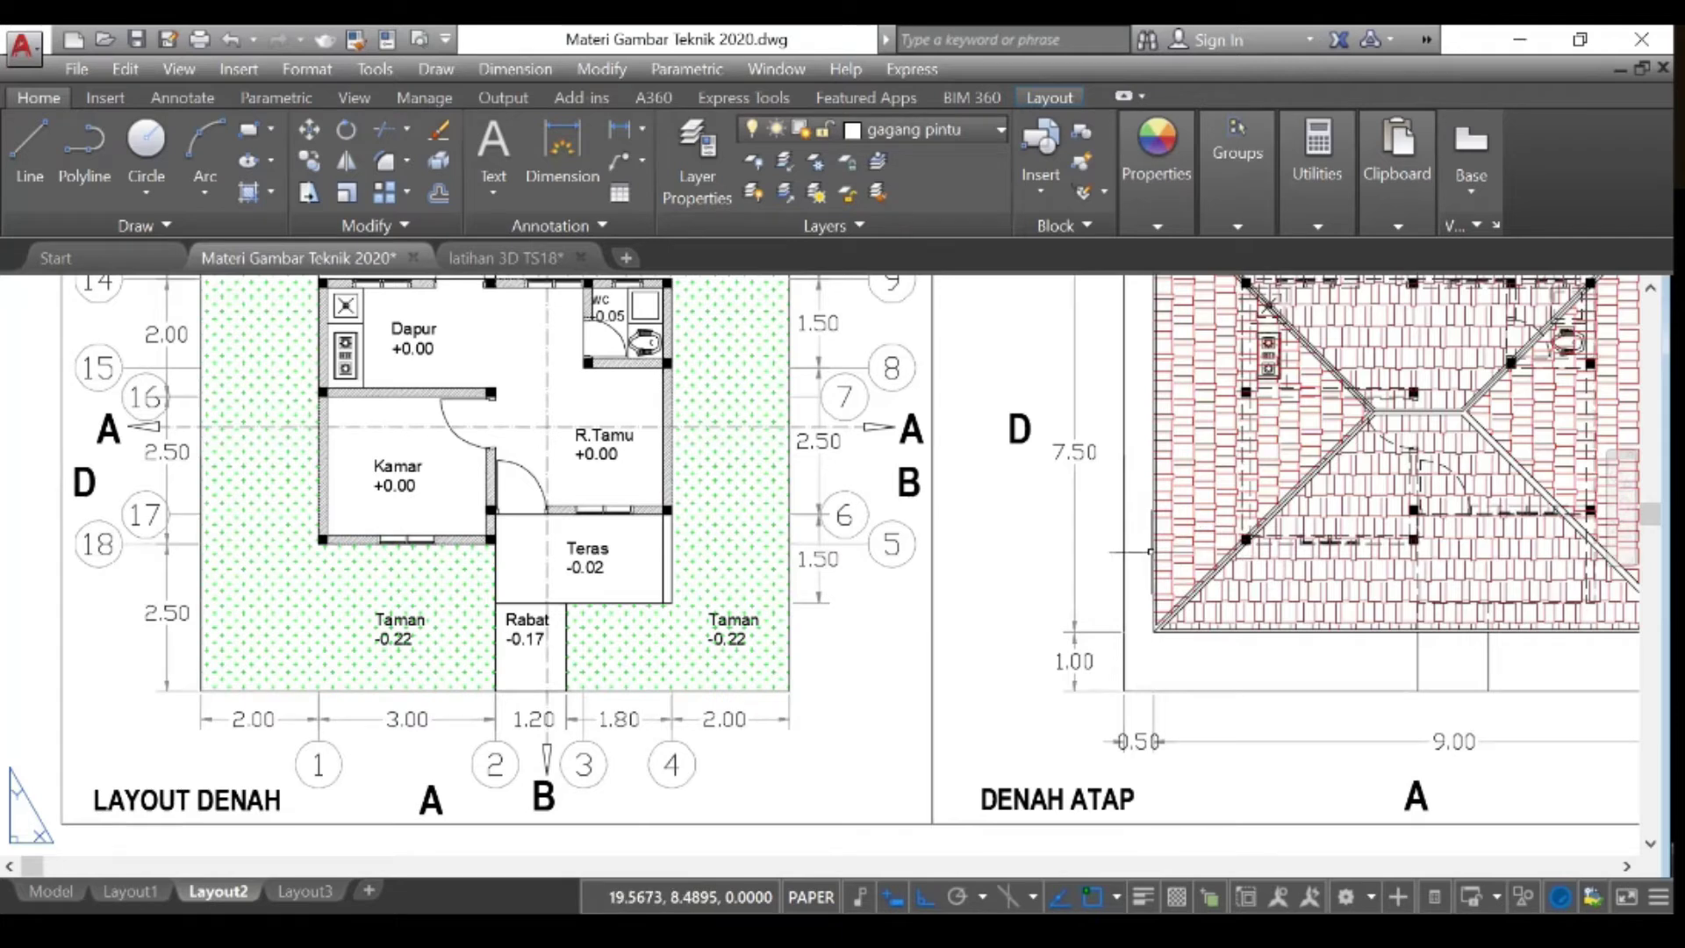
scroll(981, 580, "down", 2)
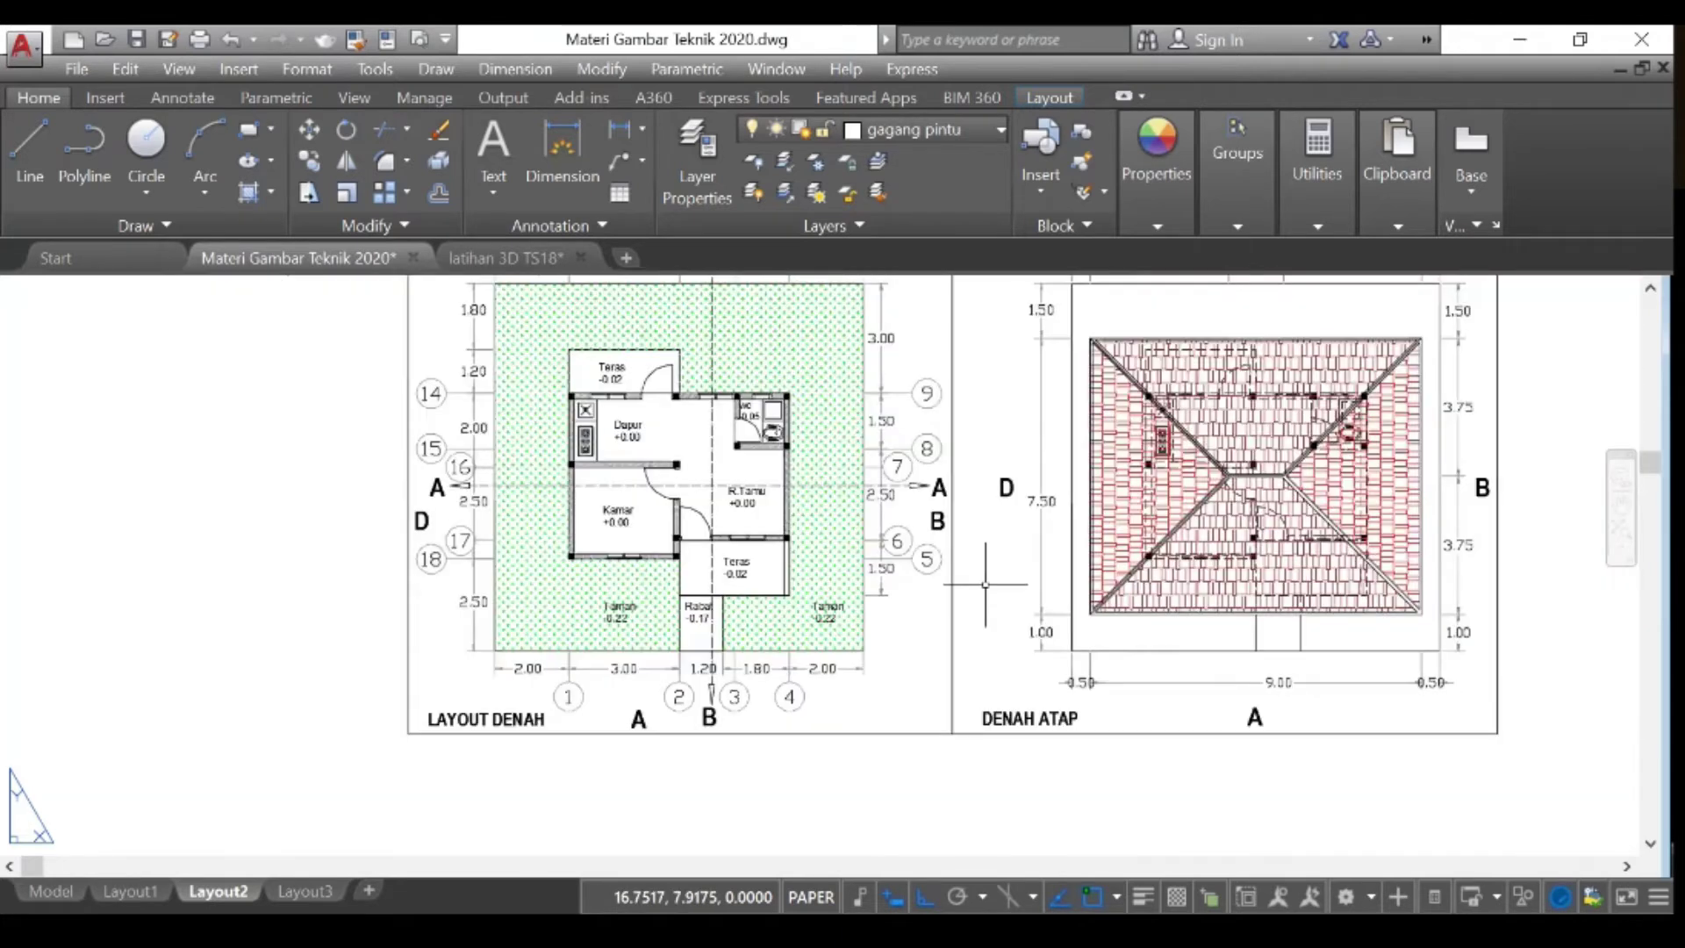
scroll(1283, 684, "up", 2)
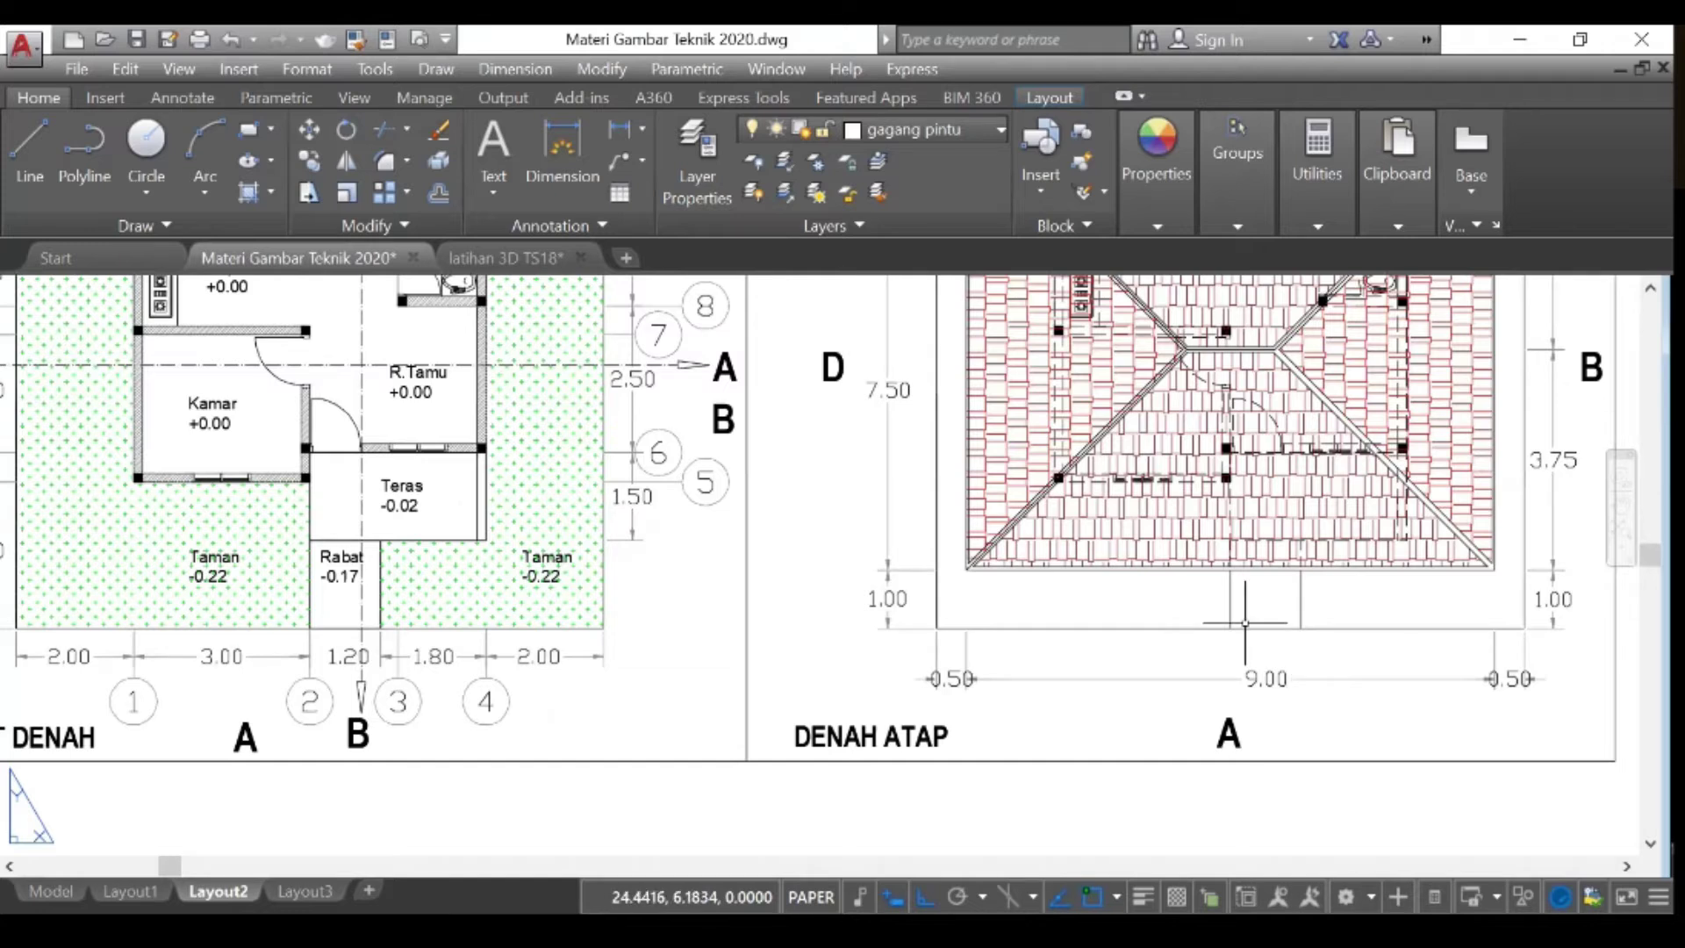
Step: Draw a 1.5 horizontal eave line outward from the top of the elevation's left wall
scroll(1245, 623, "down", 2)
middle_click_drag(509, 843, 761, 787)
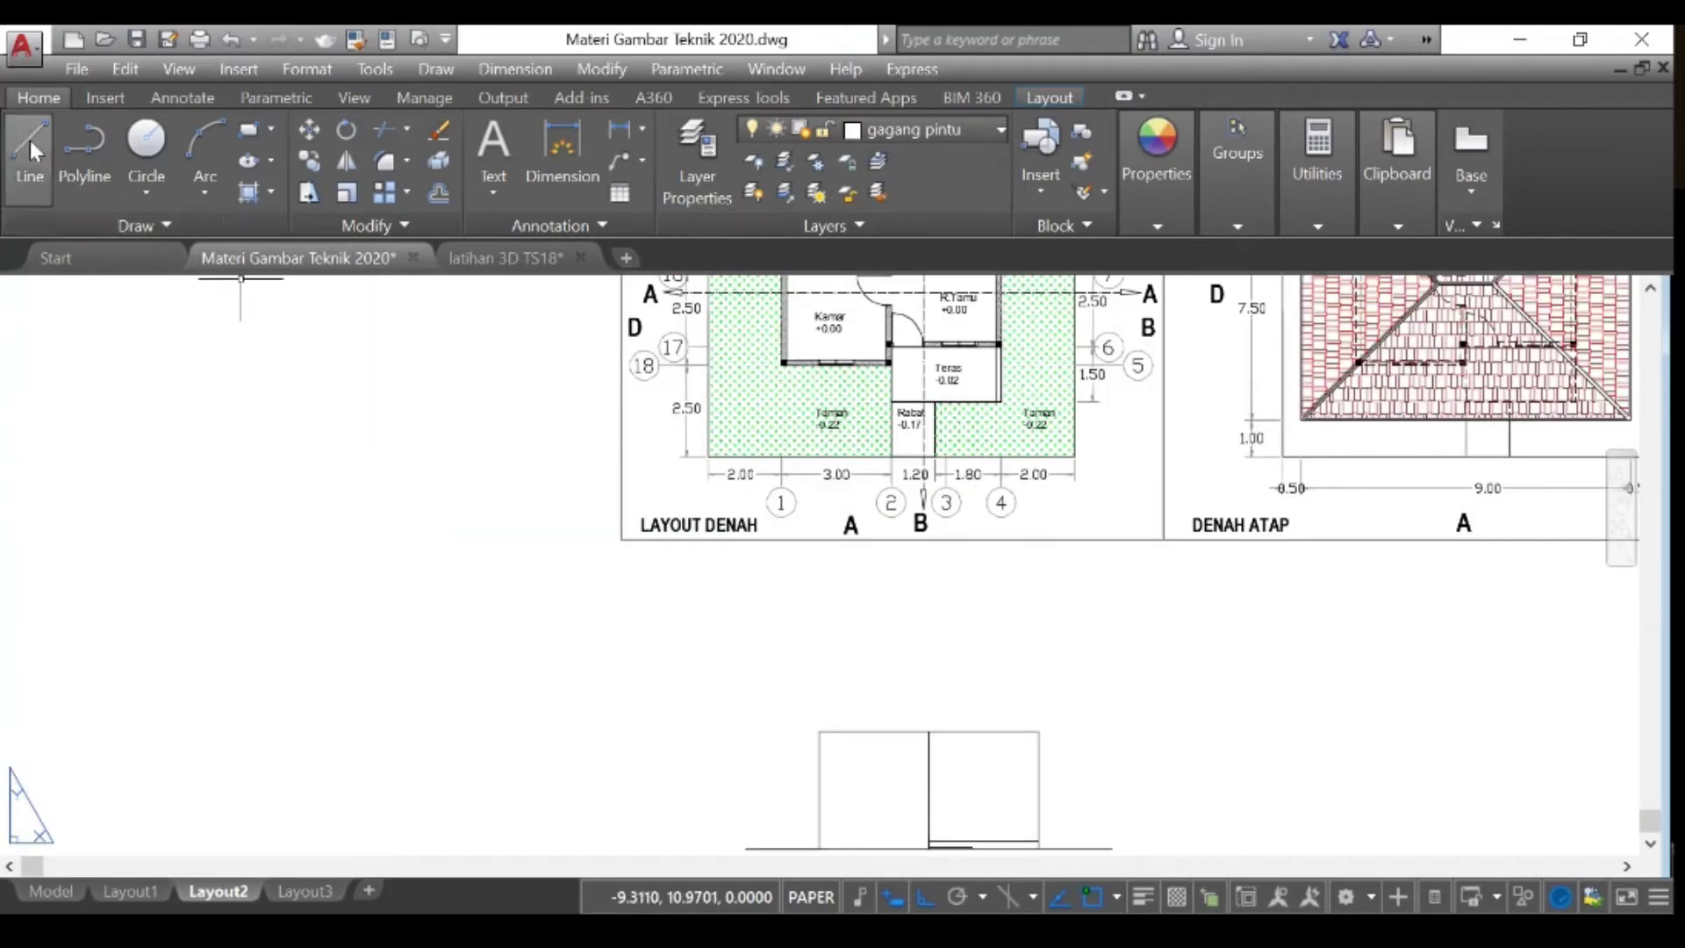
left_click(30, 151)
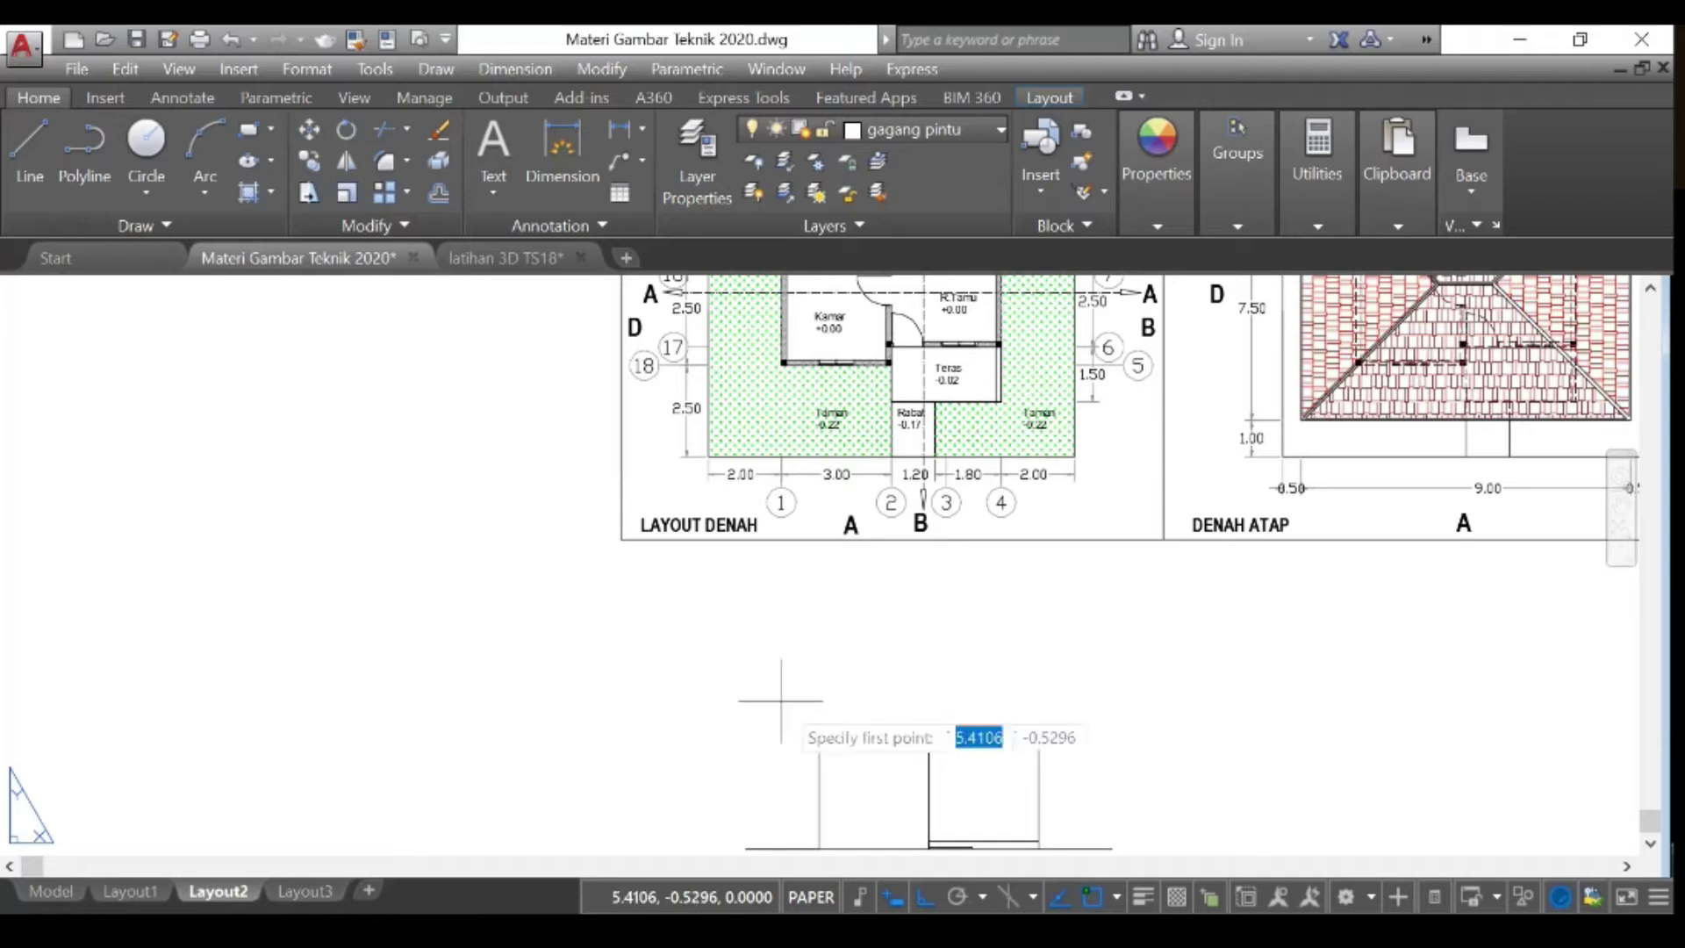
left_click(819, 731)
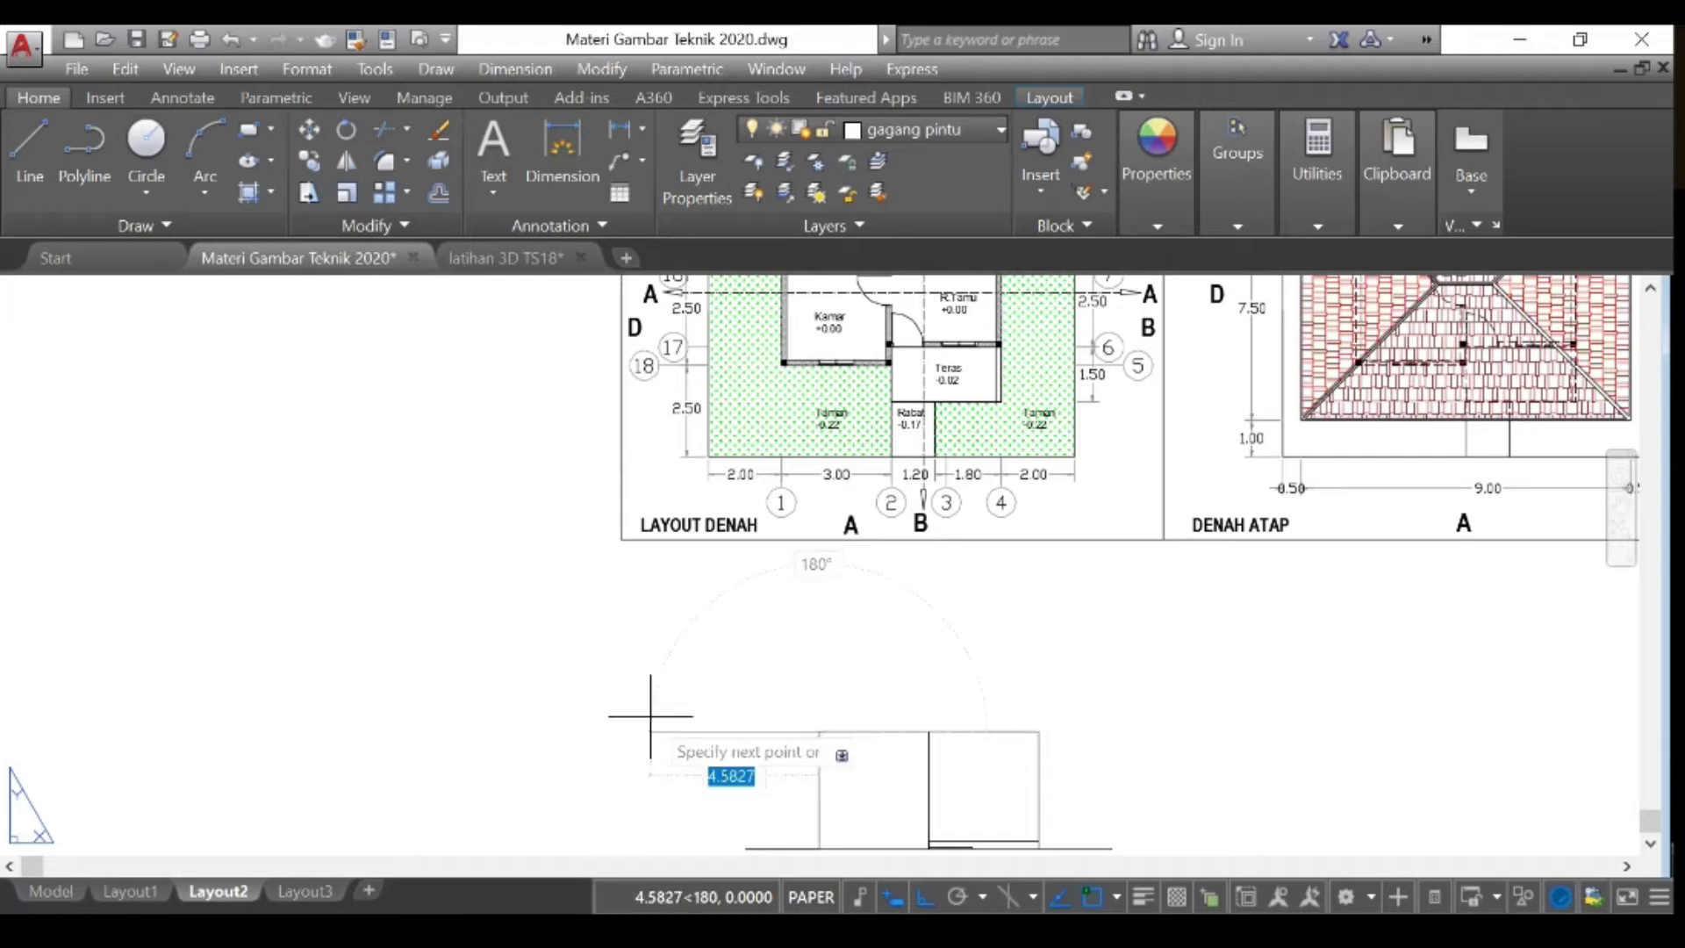
type("1.5")
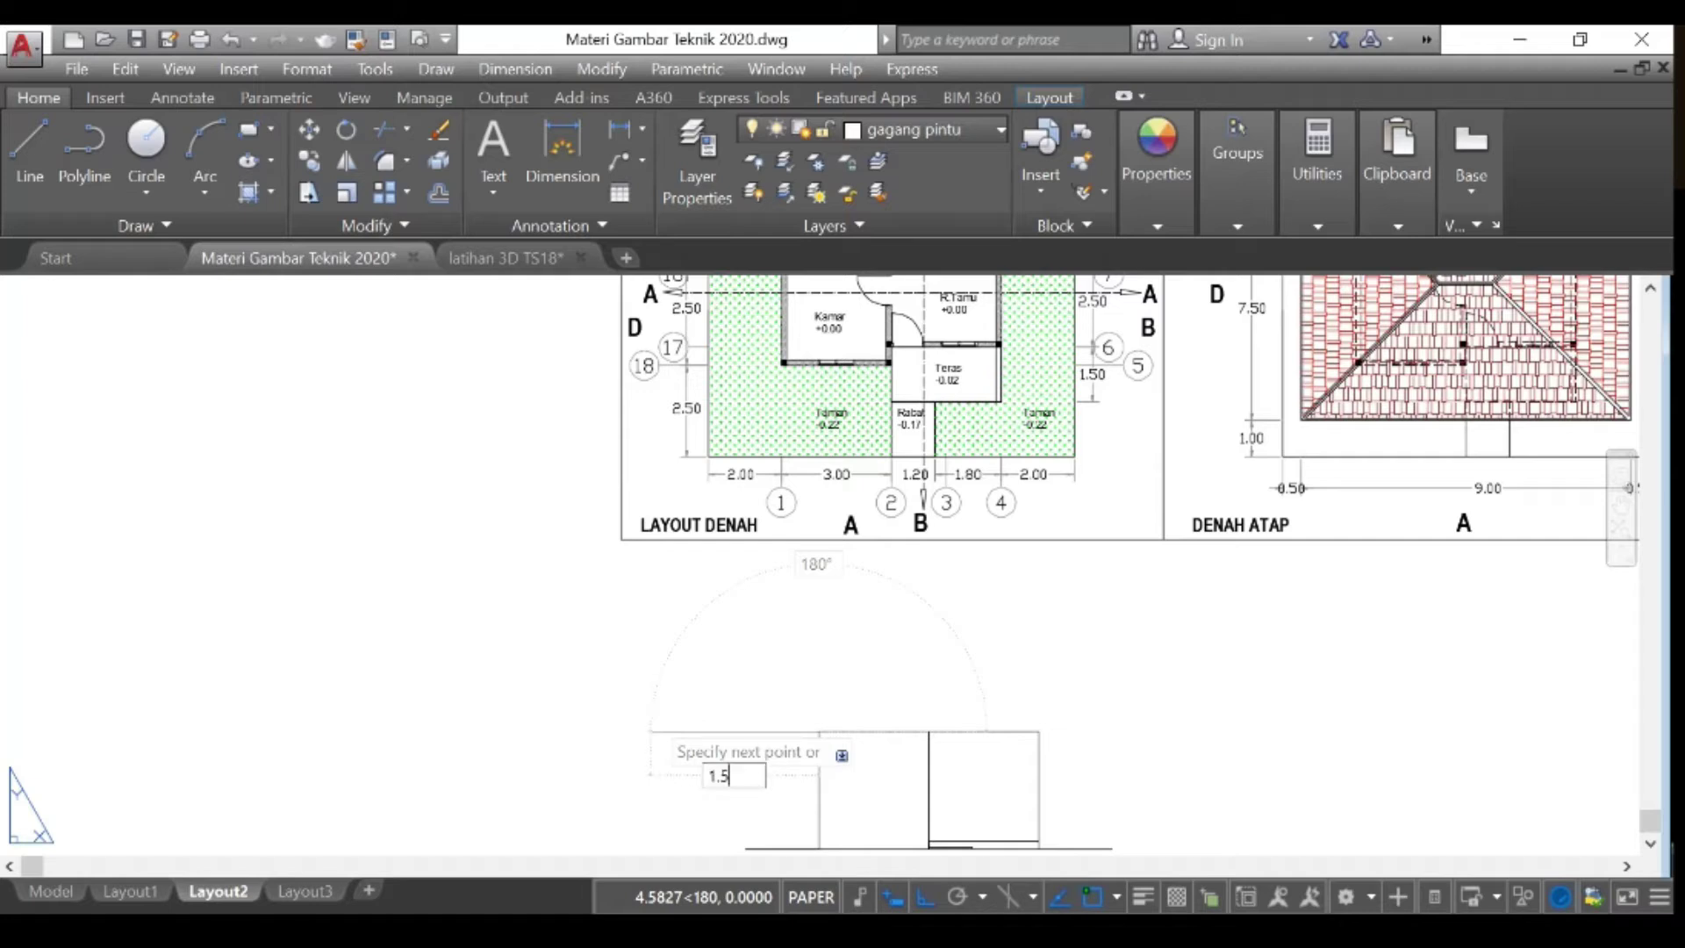
key("Return")
Step: From the eave line's outer end, draw a fascia edge 0.2 up and about 9 horizontally past the right wall
left_click(12, 140)
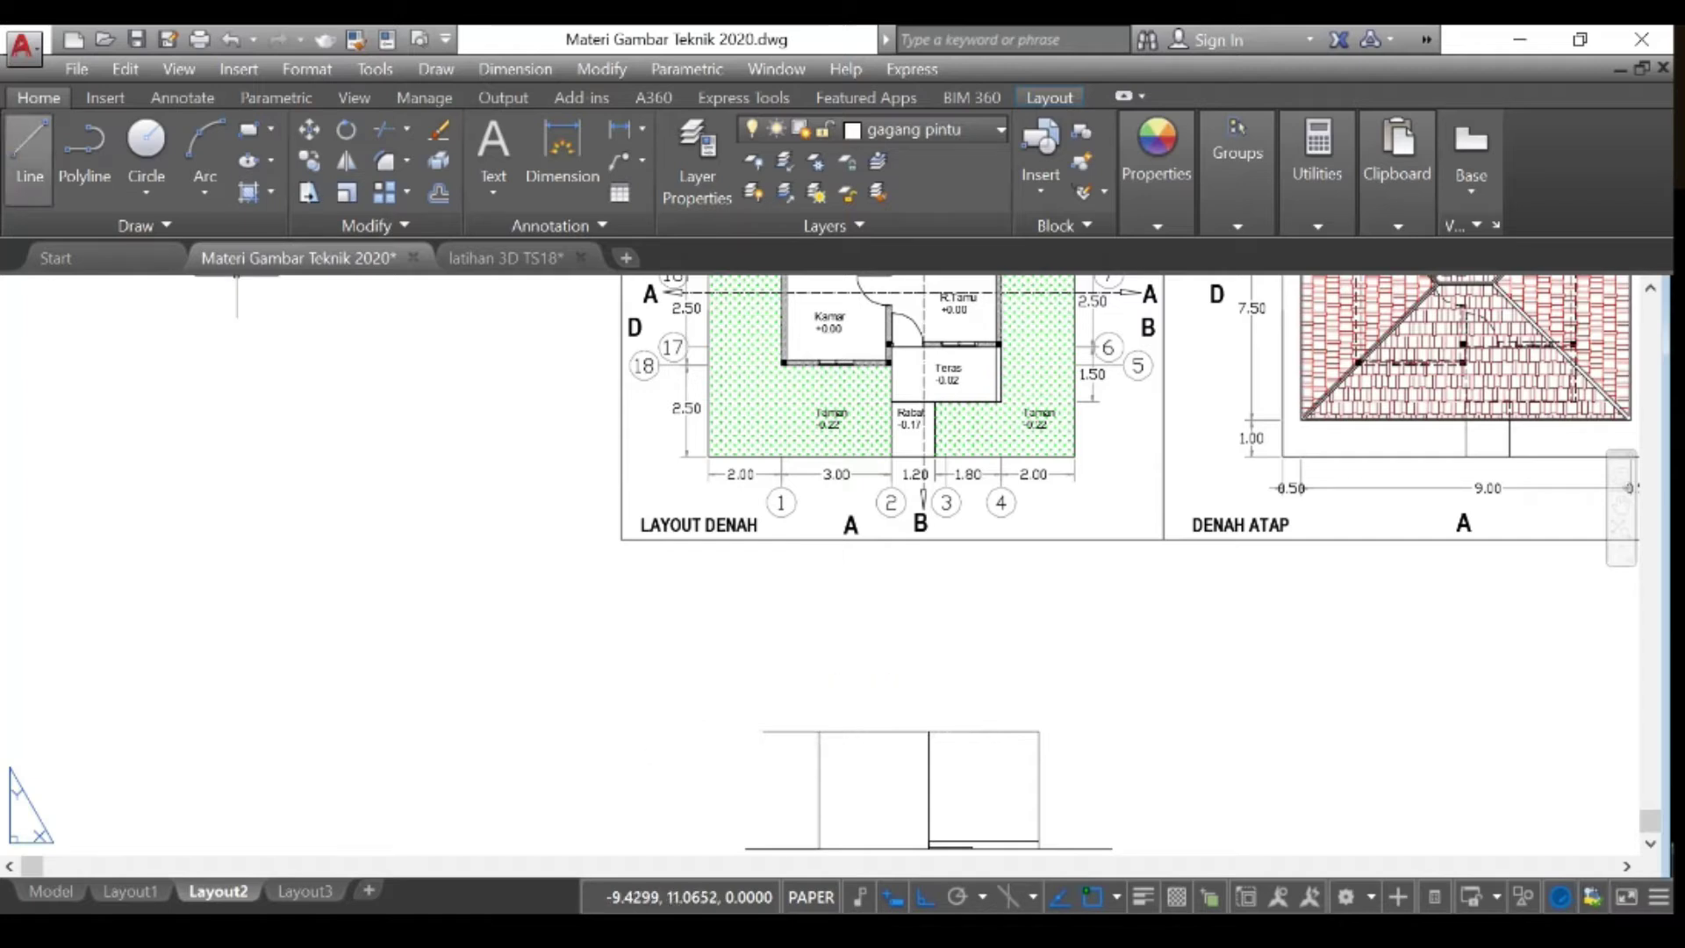
left_click(759, 724)
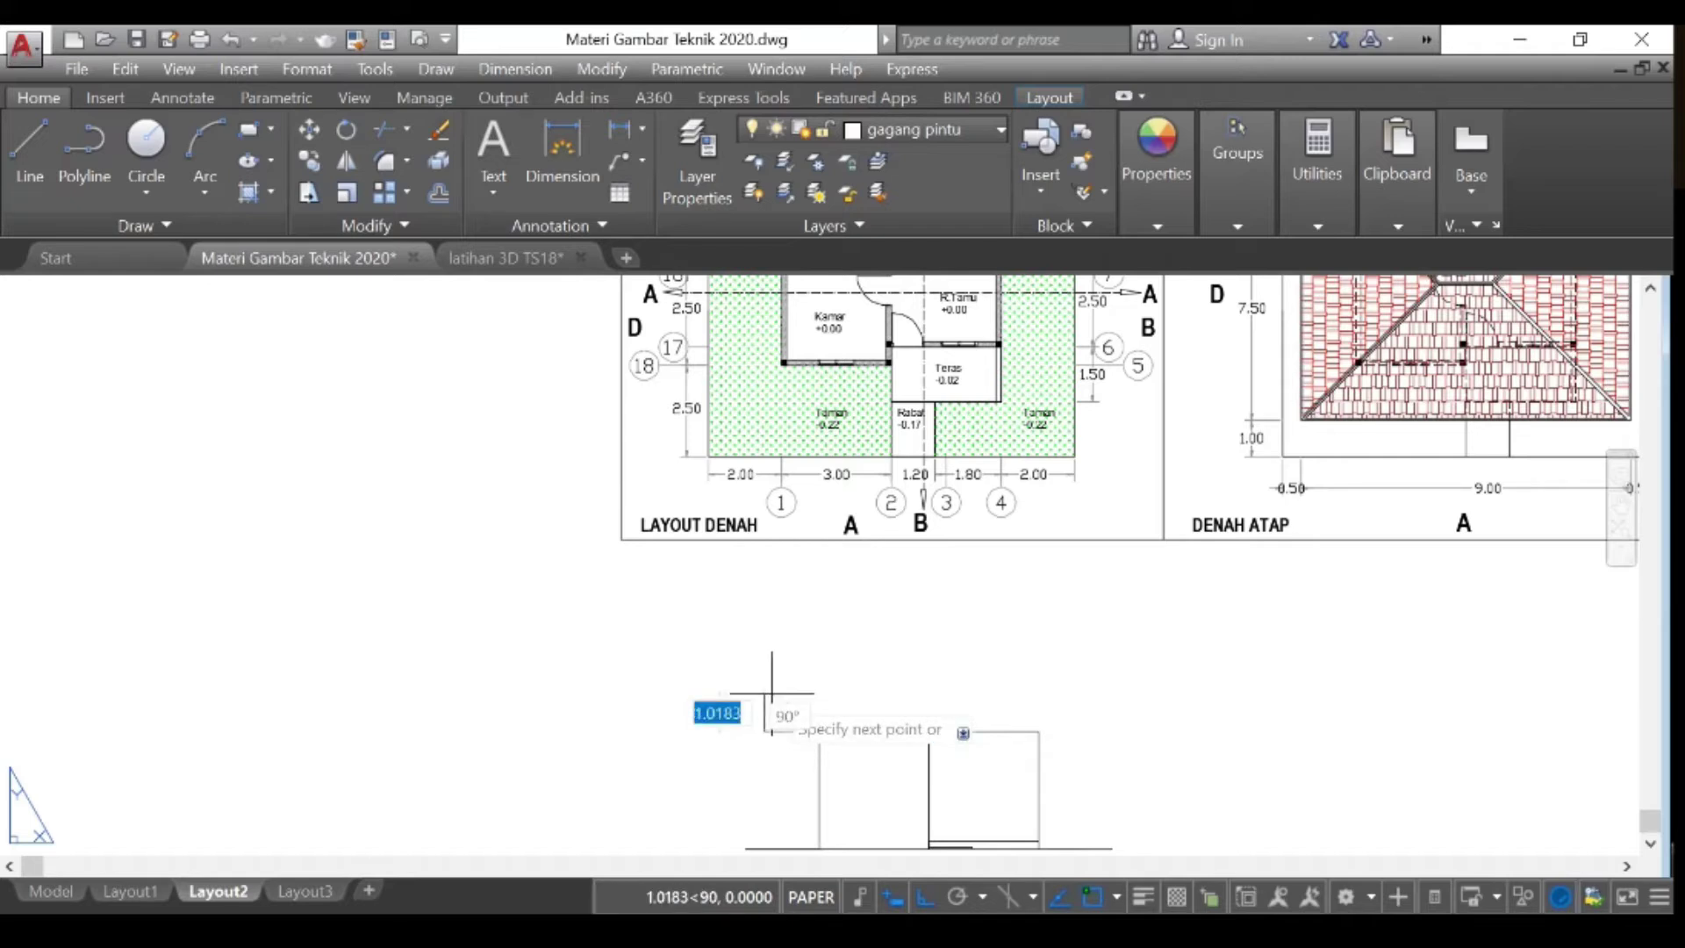
type("0.2")
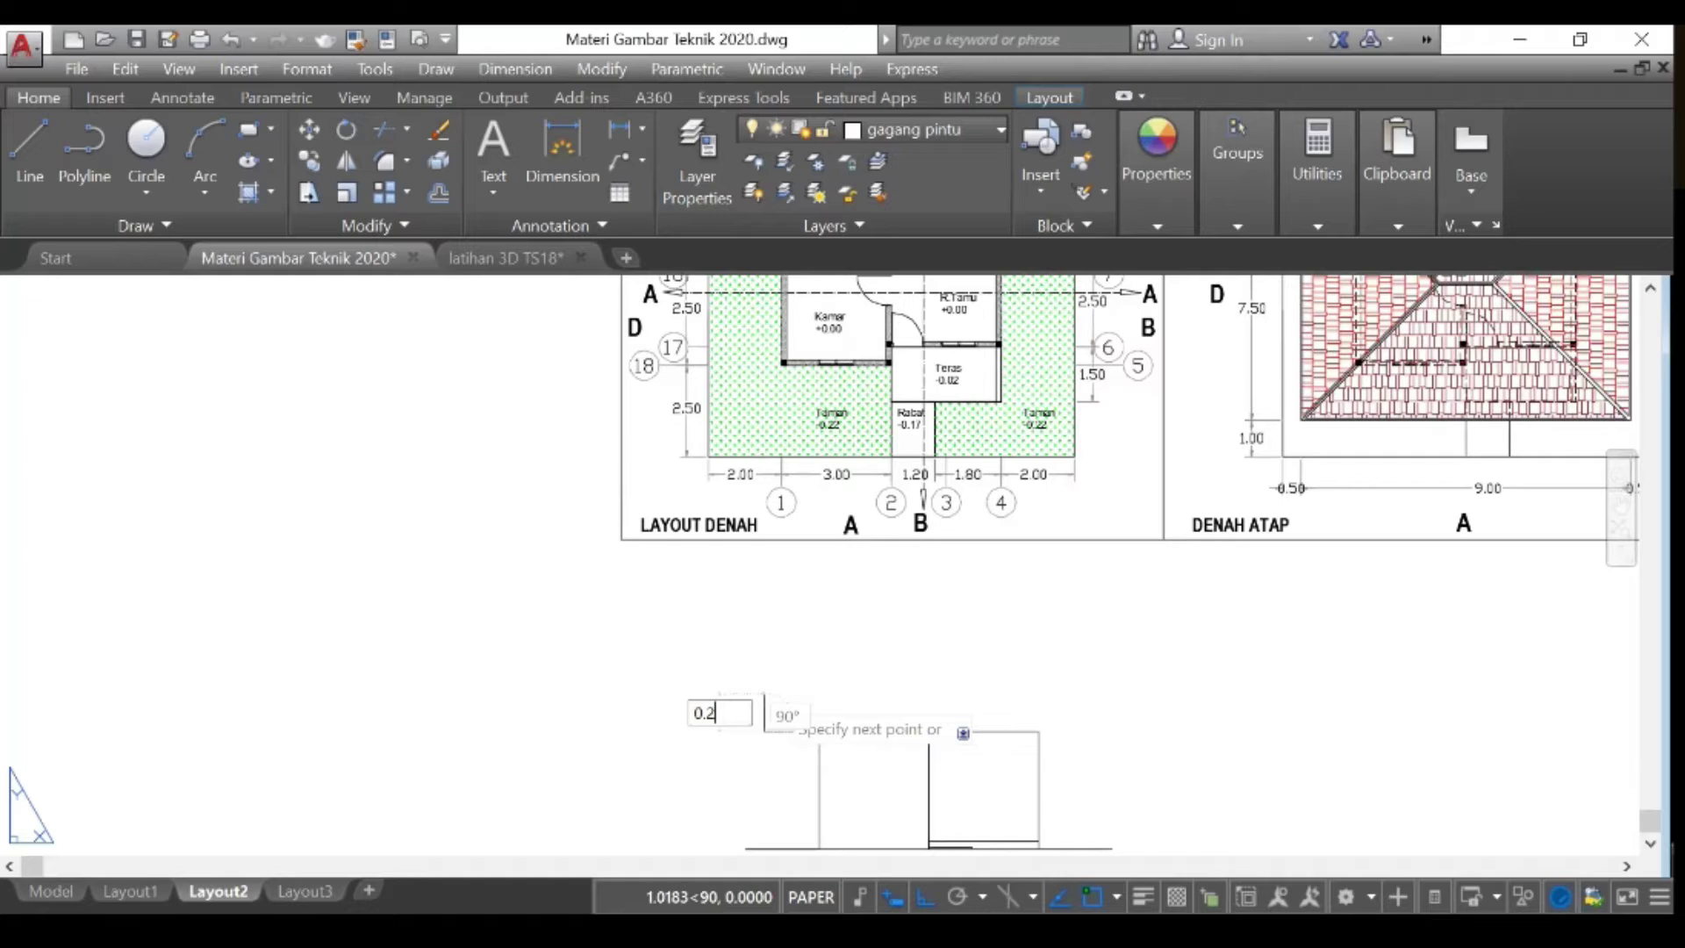
key("Return")
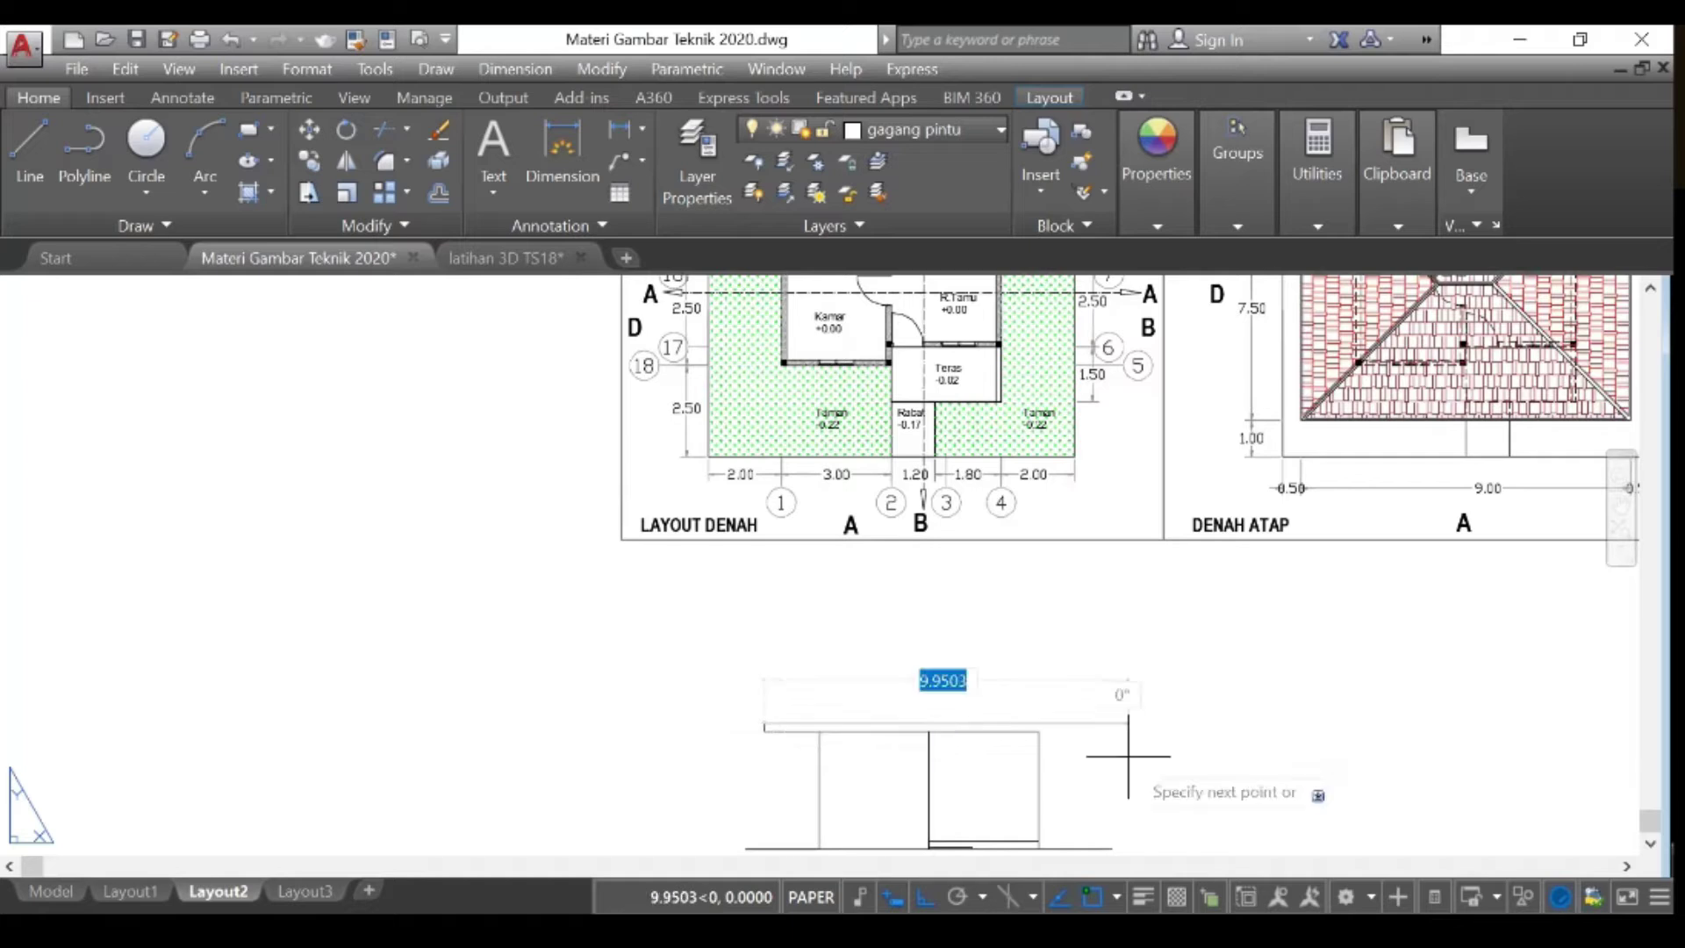
left_click(1094, 725)
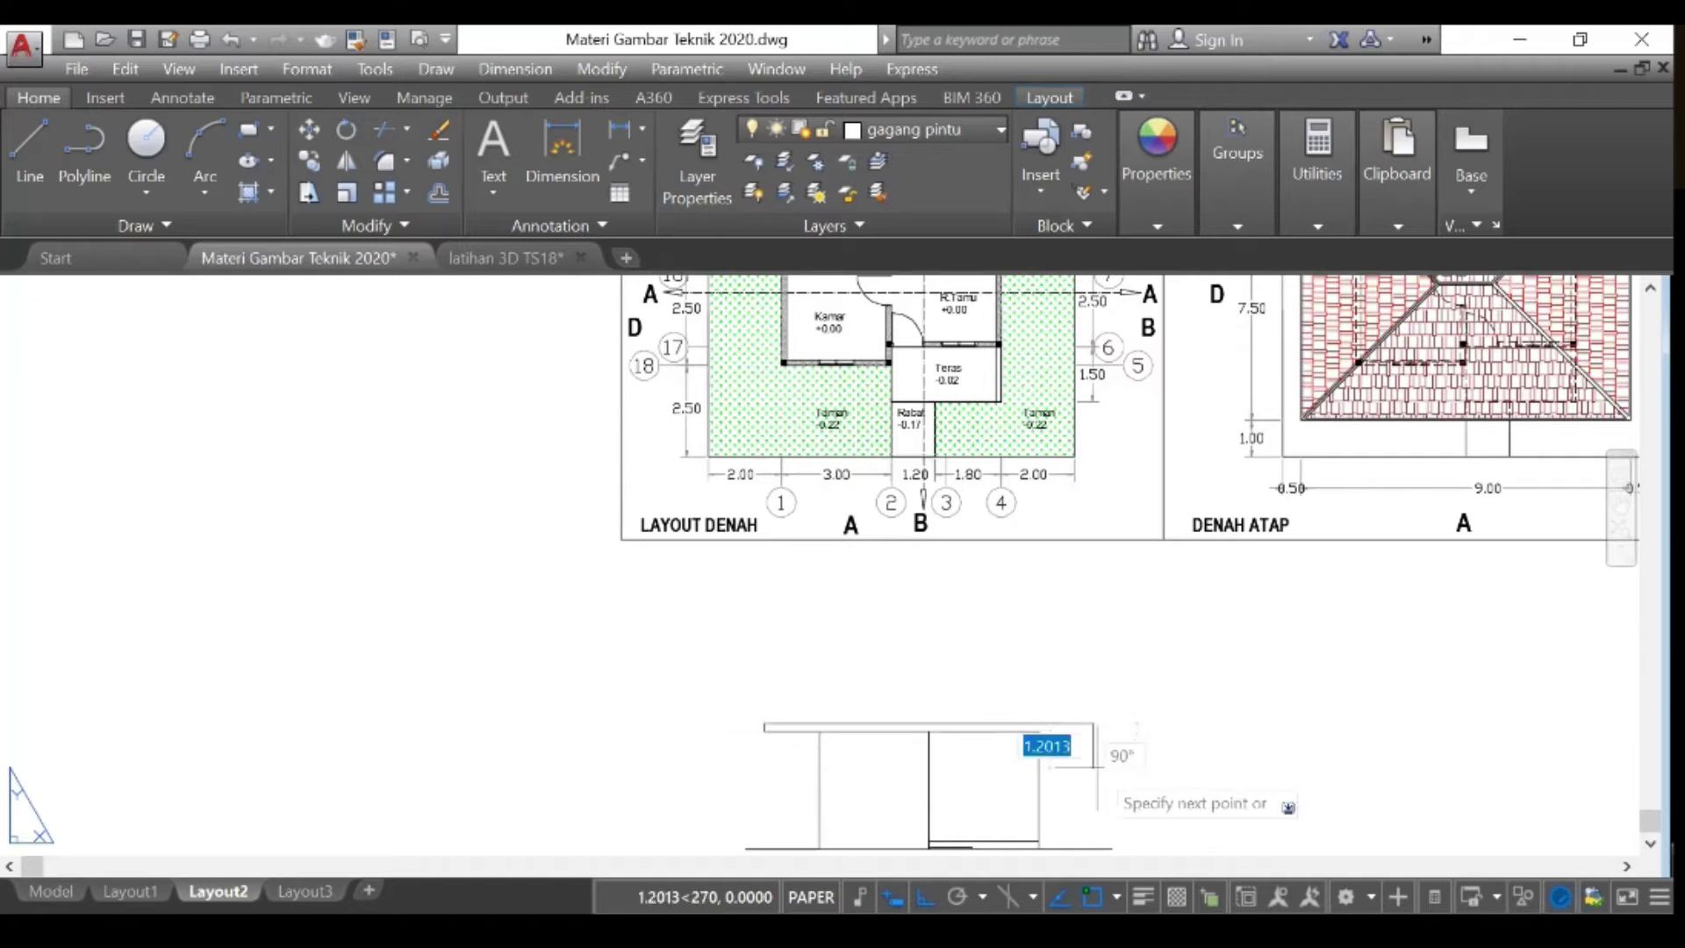
Step: Close the fascia with a 0.2 line down and a 1.5 line back to the top of the right wall
type("0.2")
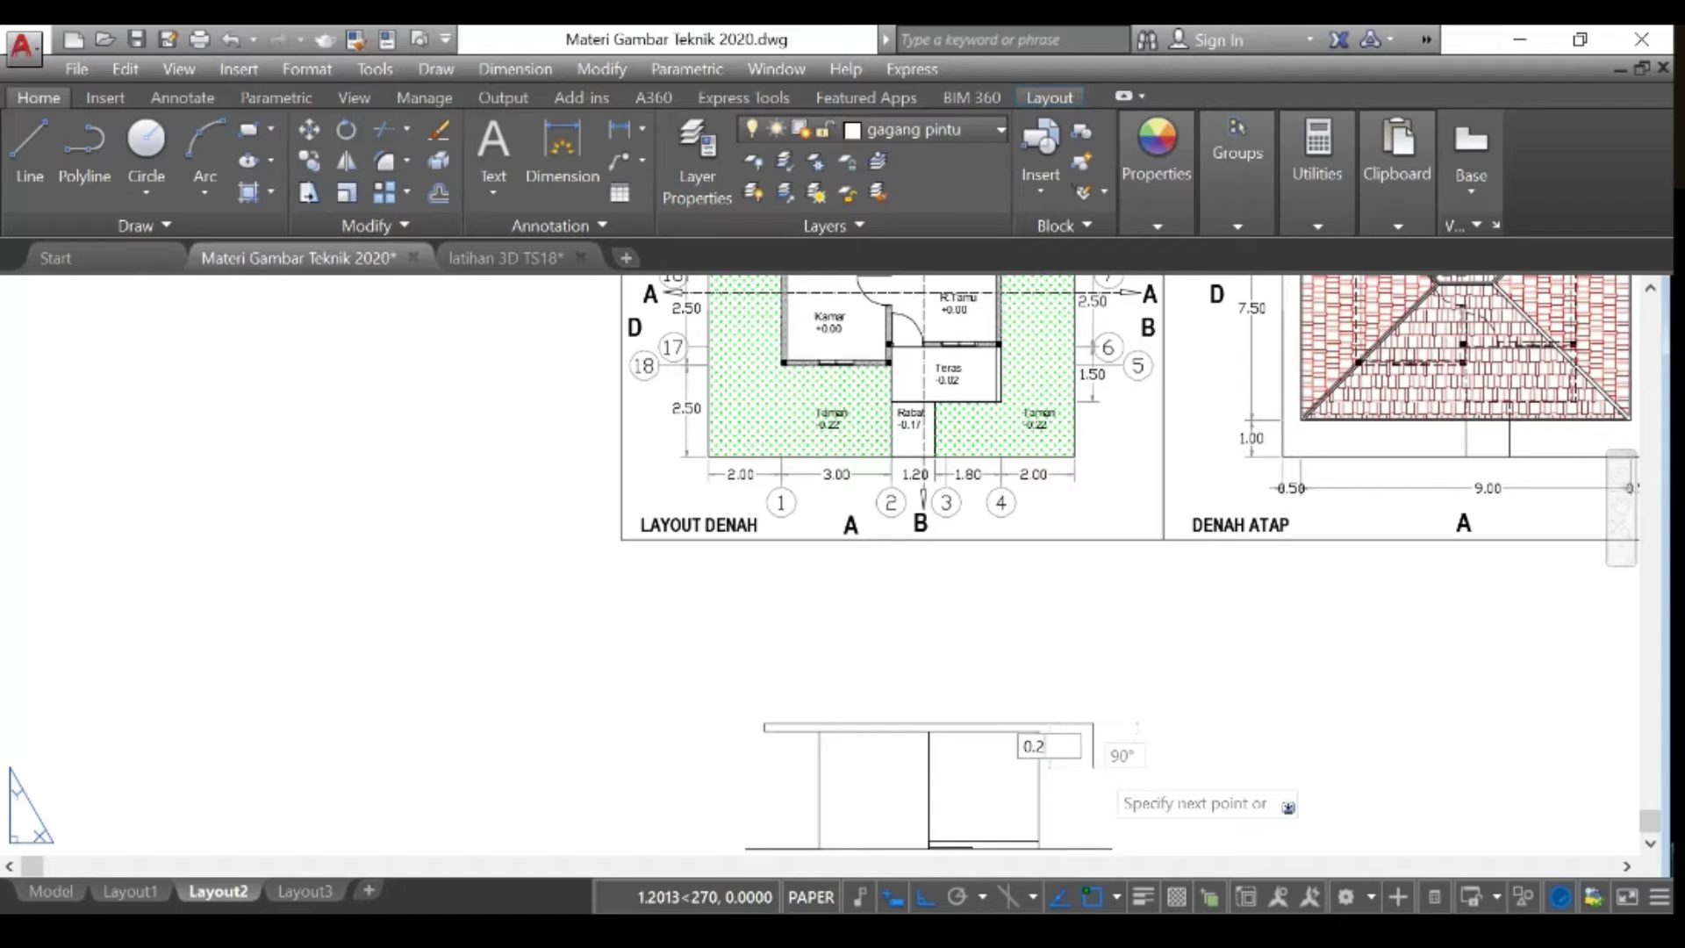
key("Return")
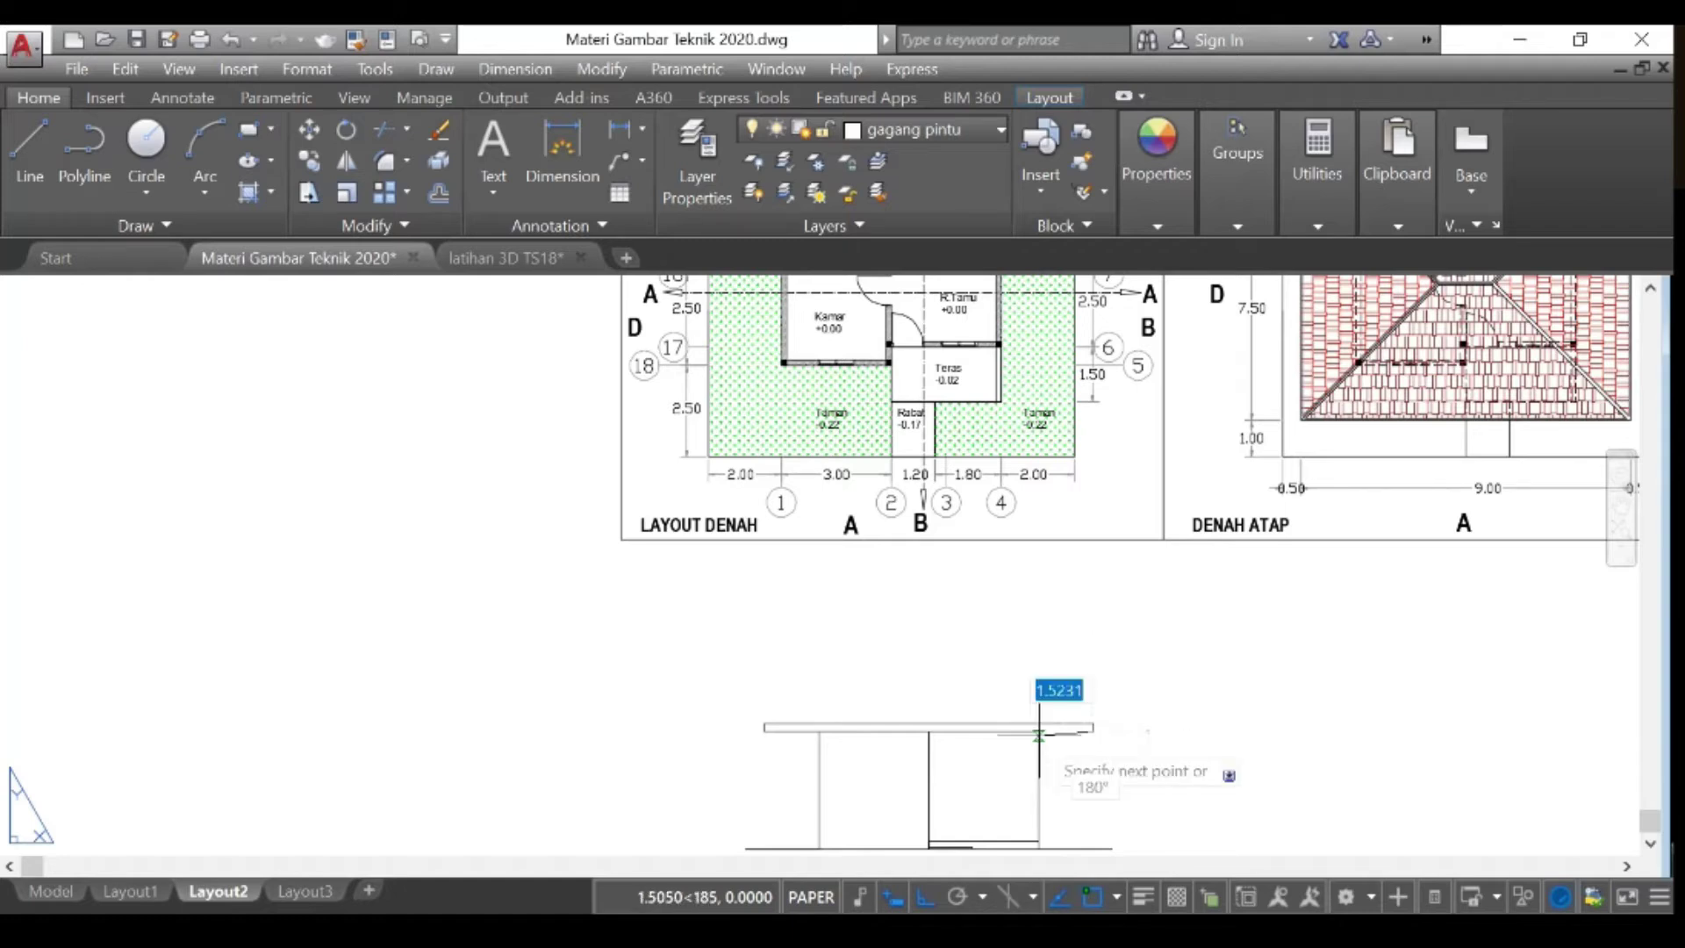
type("1.5")
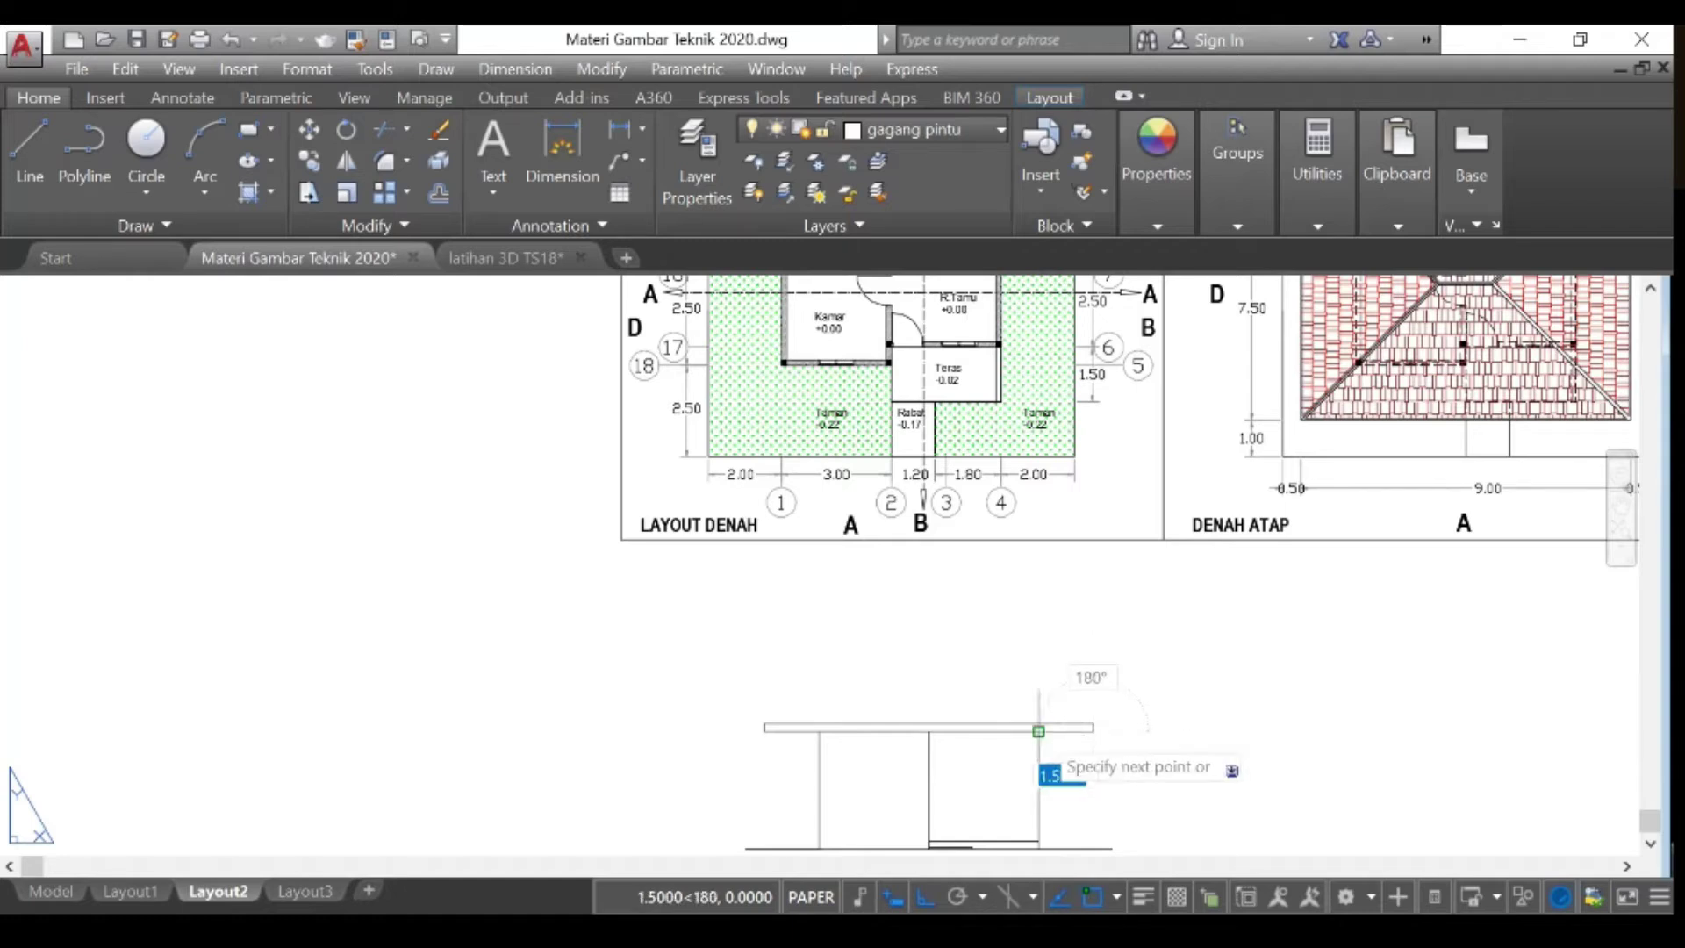
key("Return")
key("Return")
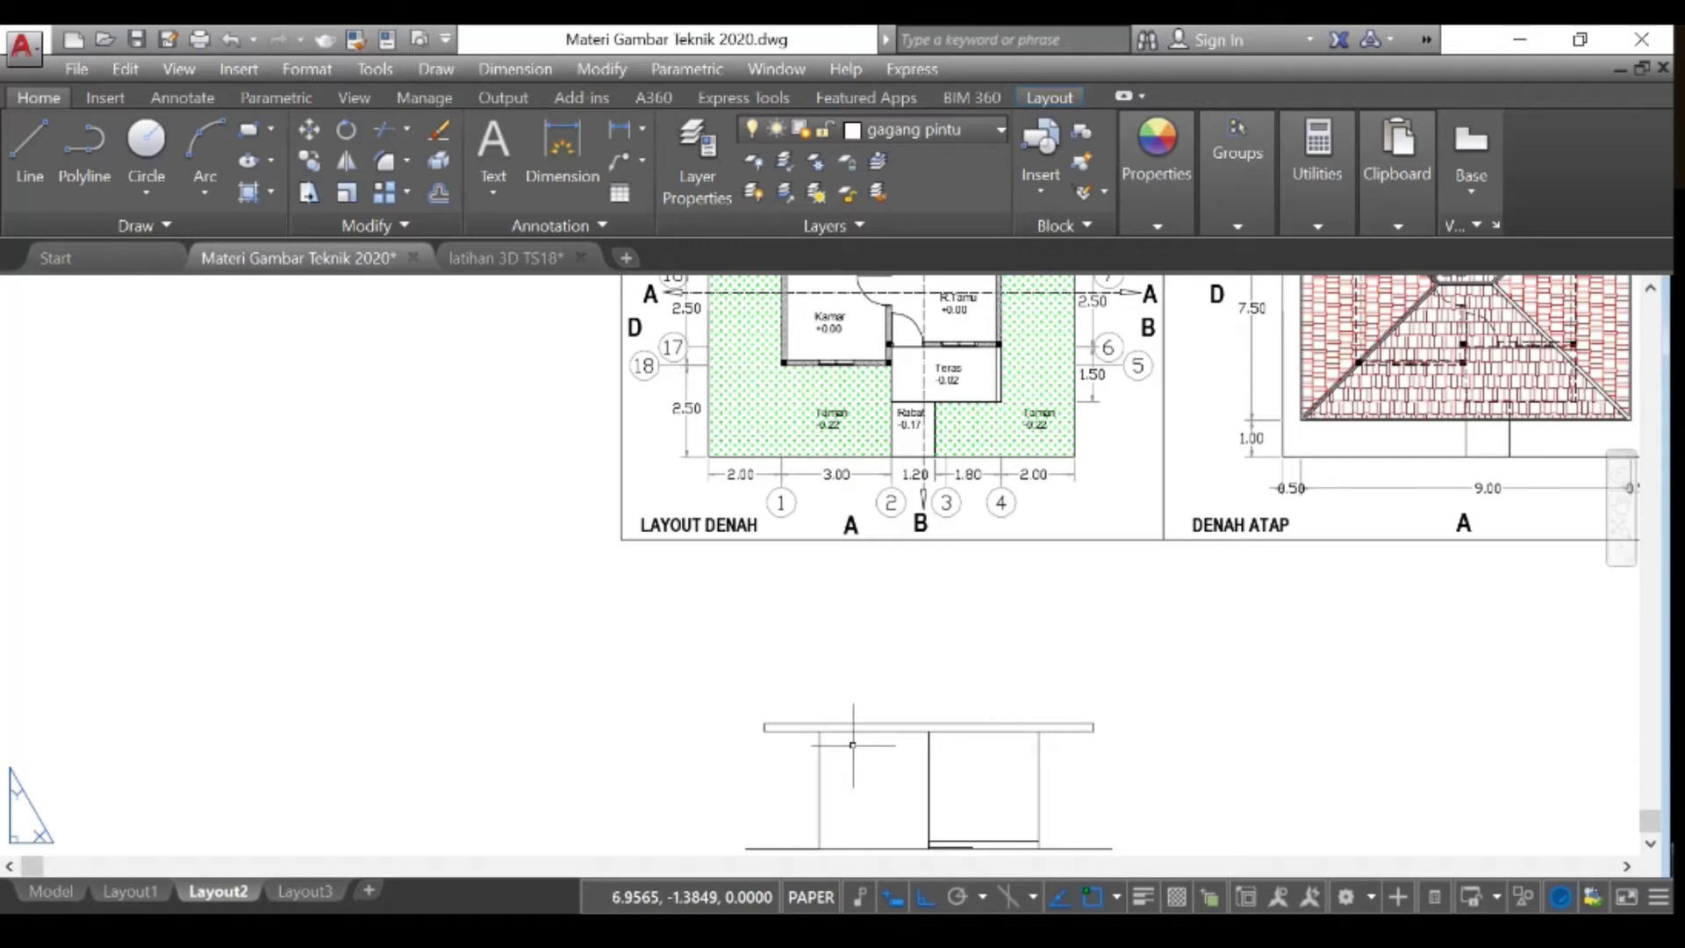
Step: Turn on polar tracking and set its increment angle to 35 degrees for the roof slope
middle_click_drag(970, 734, 904, 689)
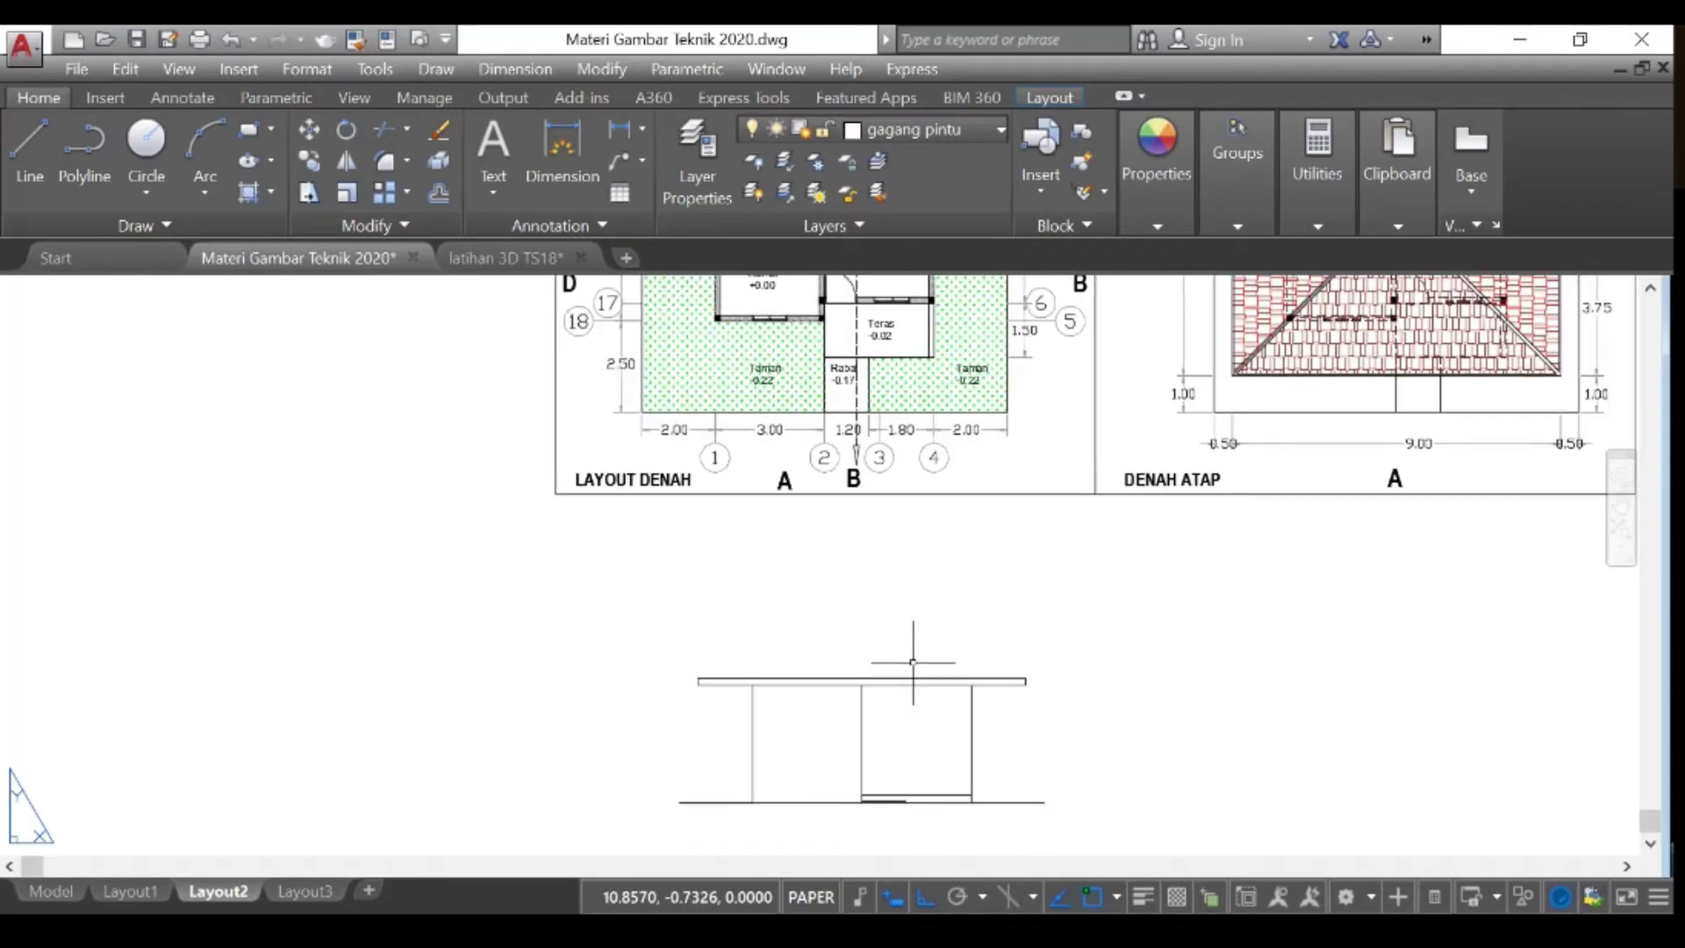
scroll(879, 781, "down", 2)
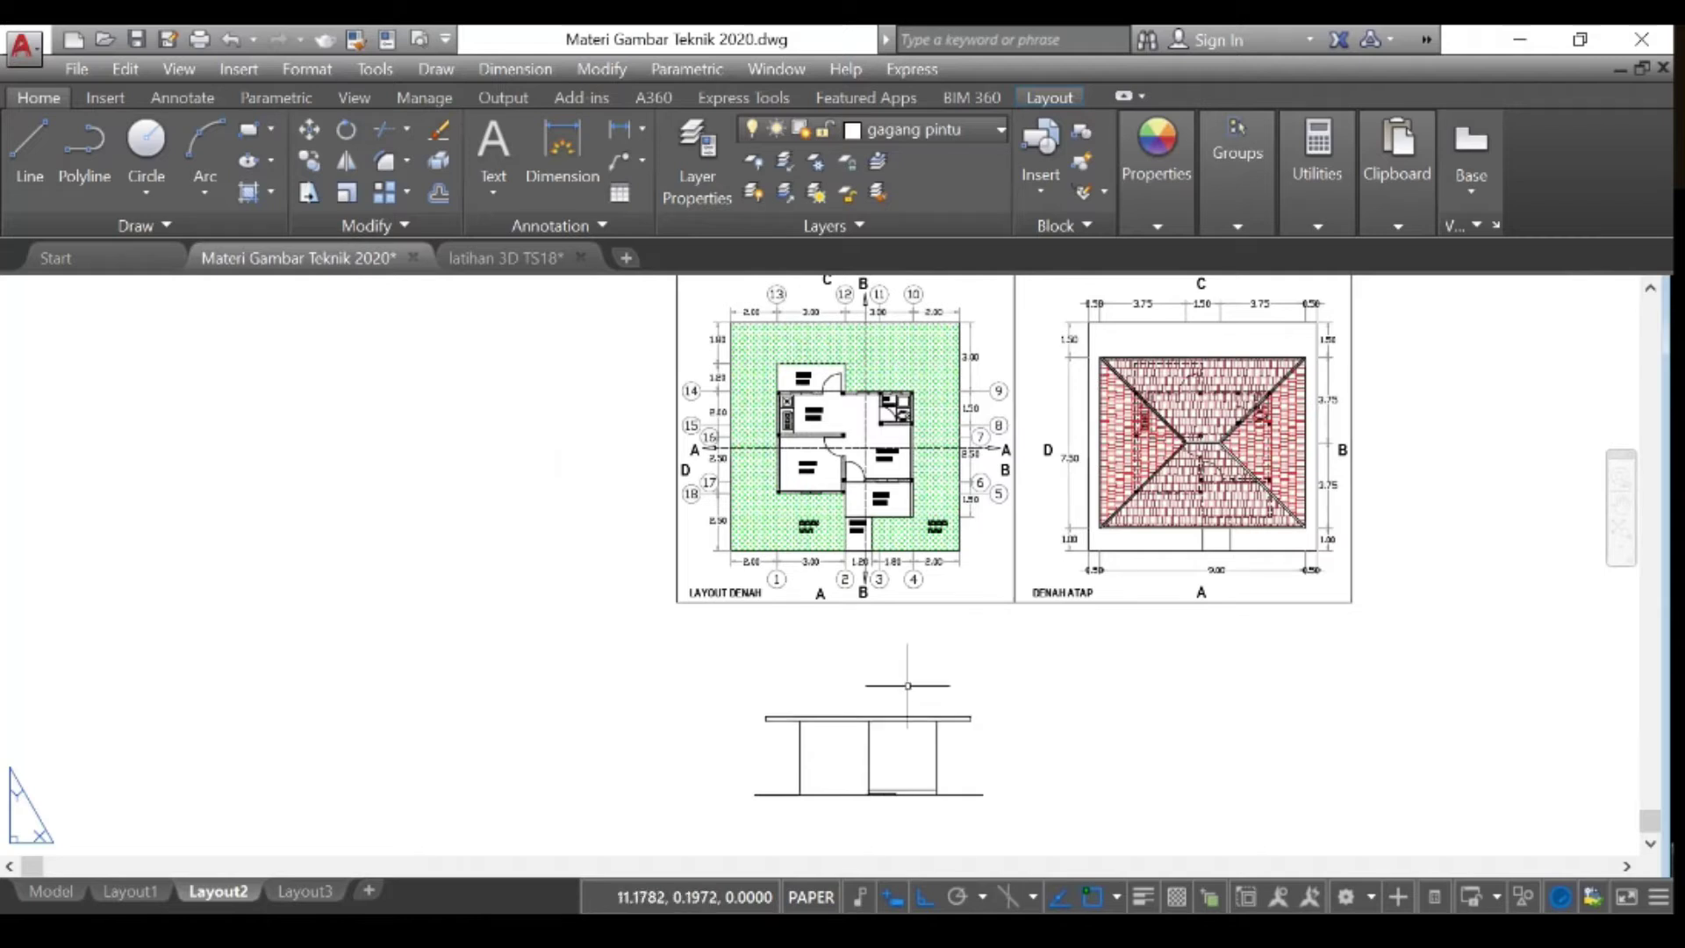
key("F10")
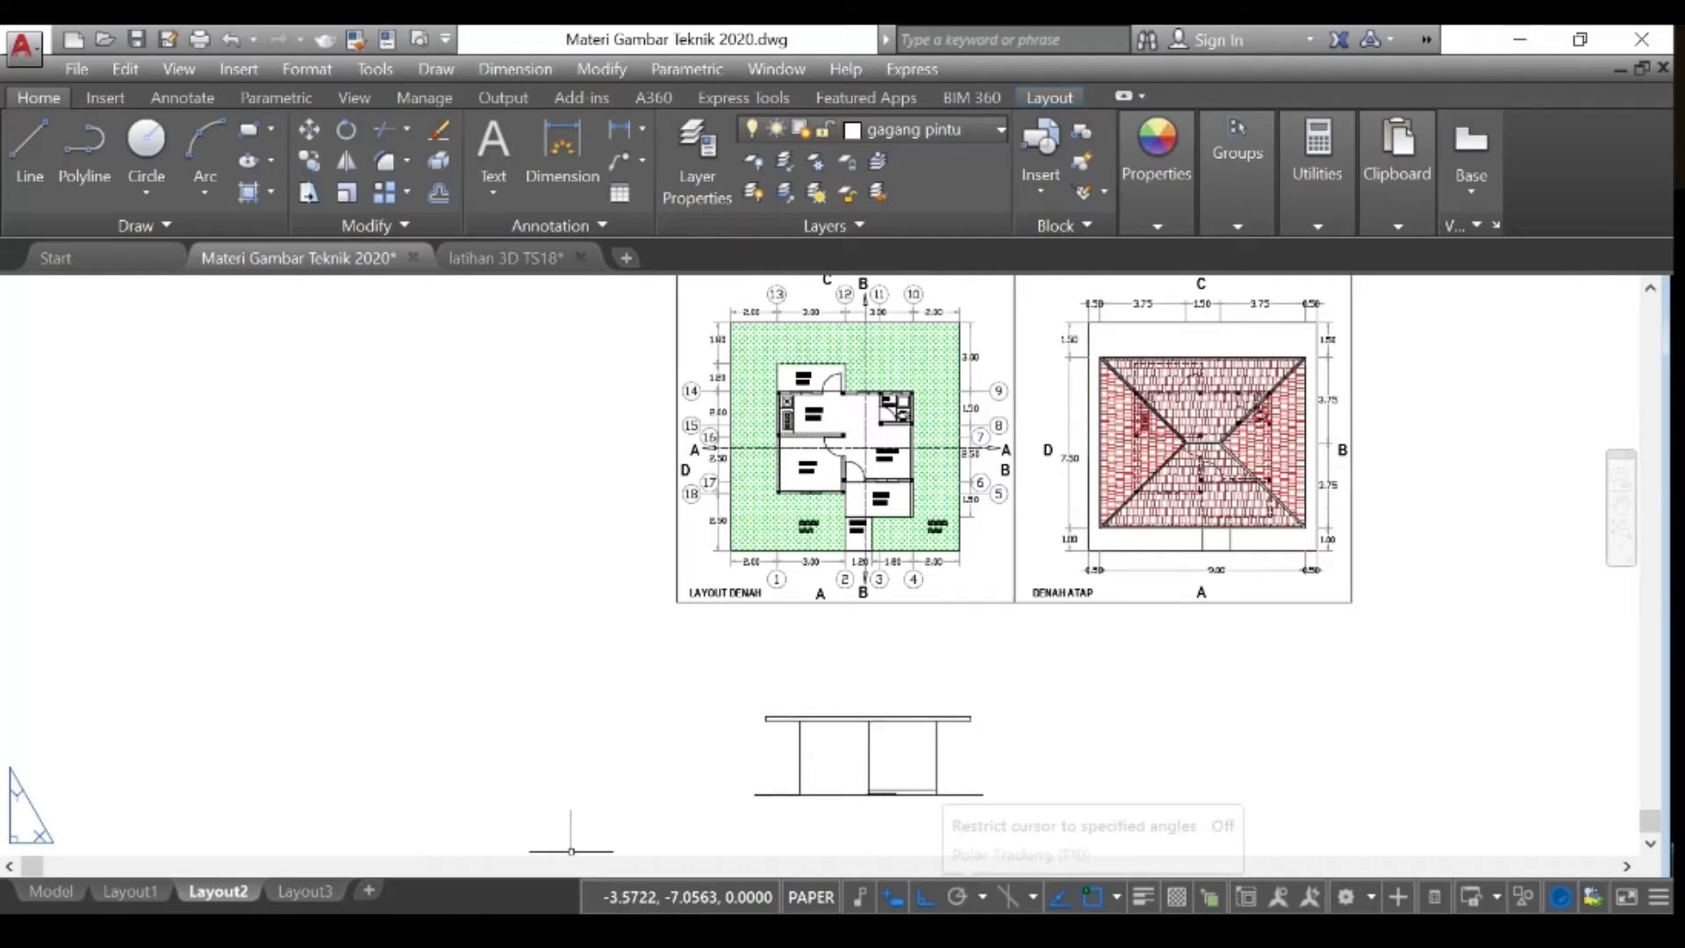
left_click(983, 897)
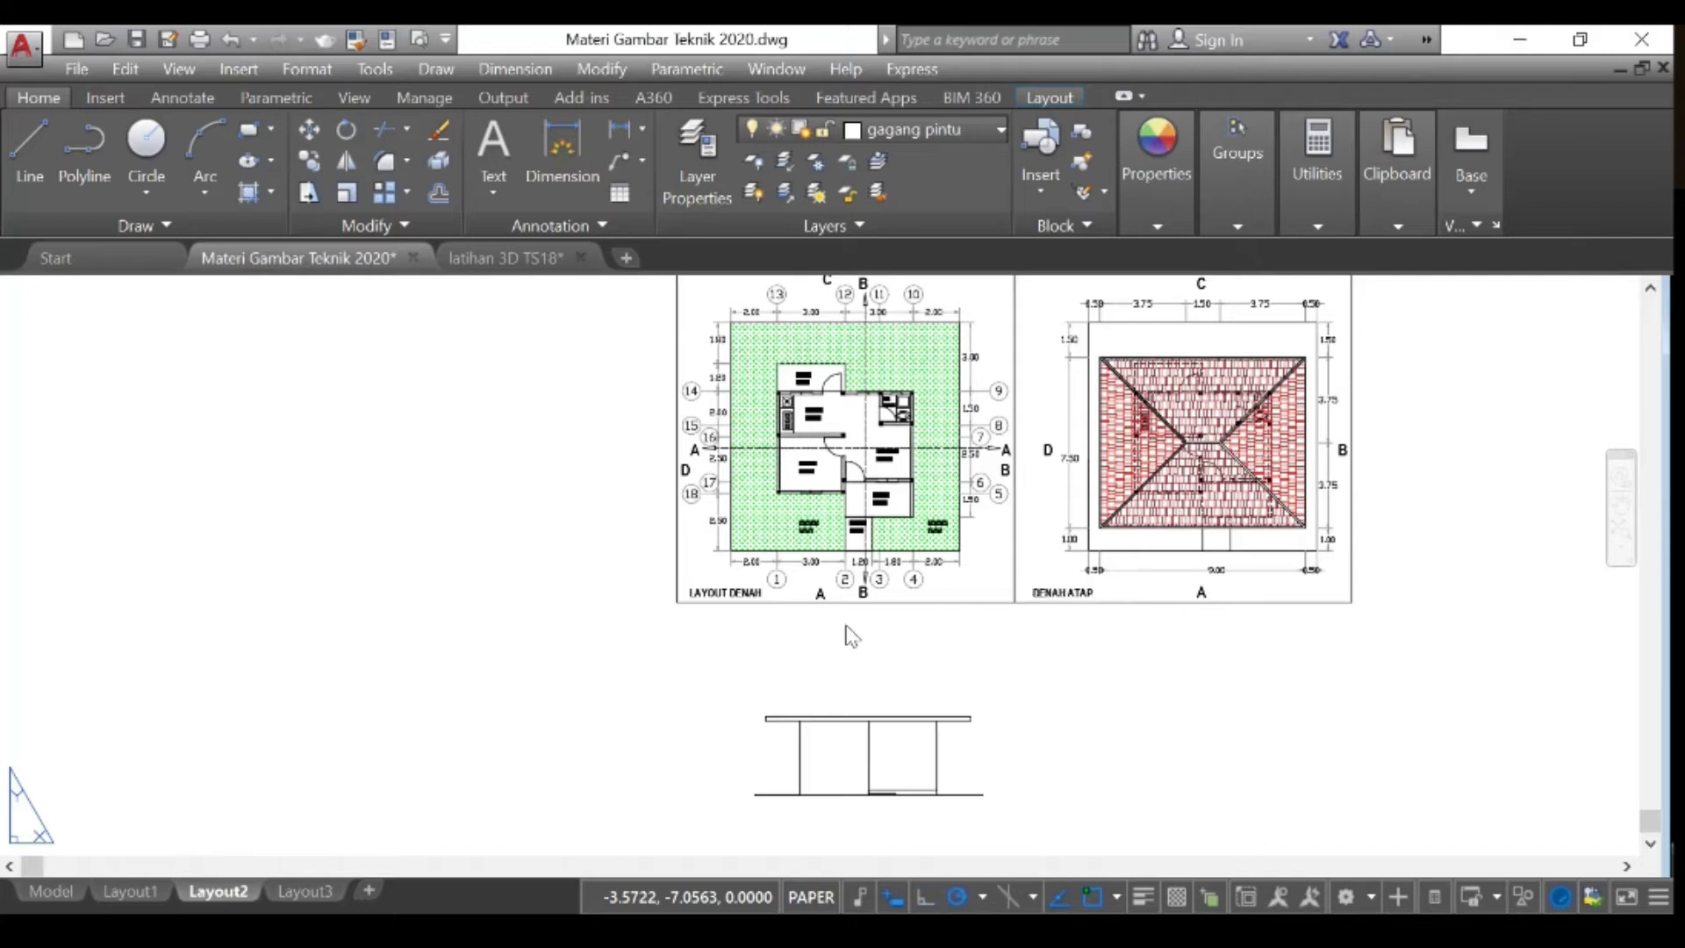
double_click(621, 348)
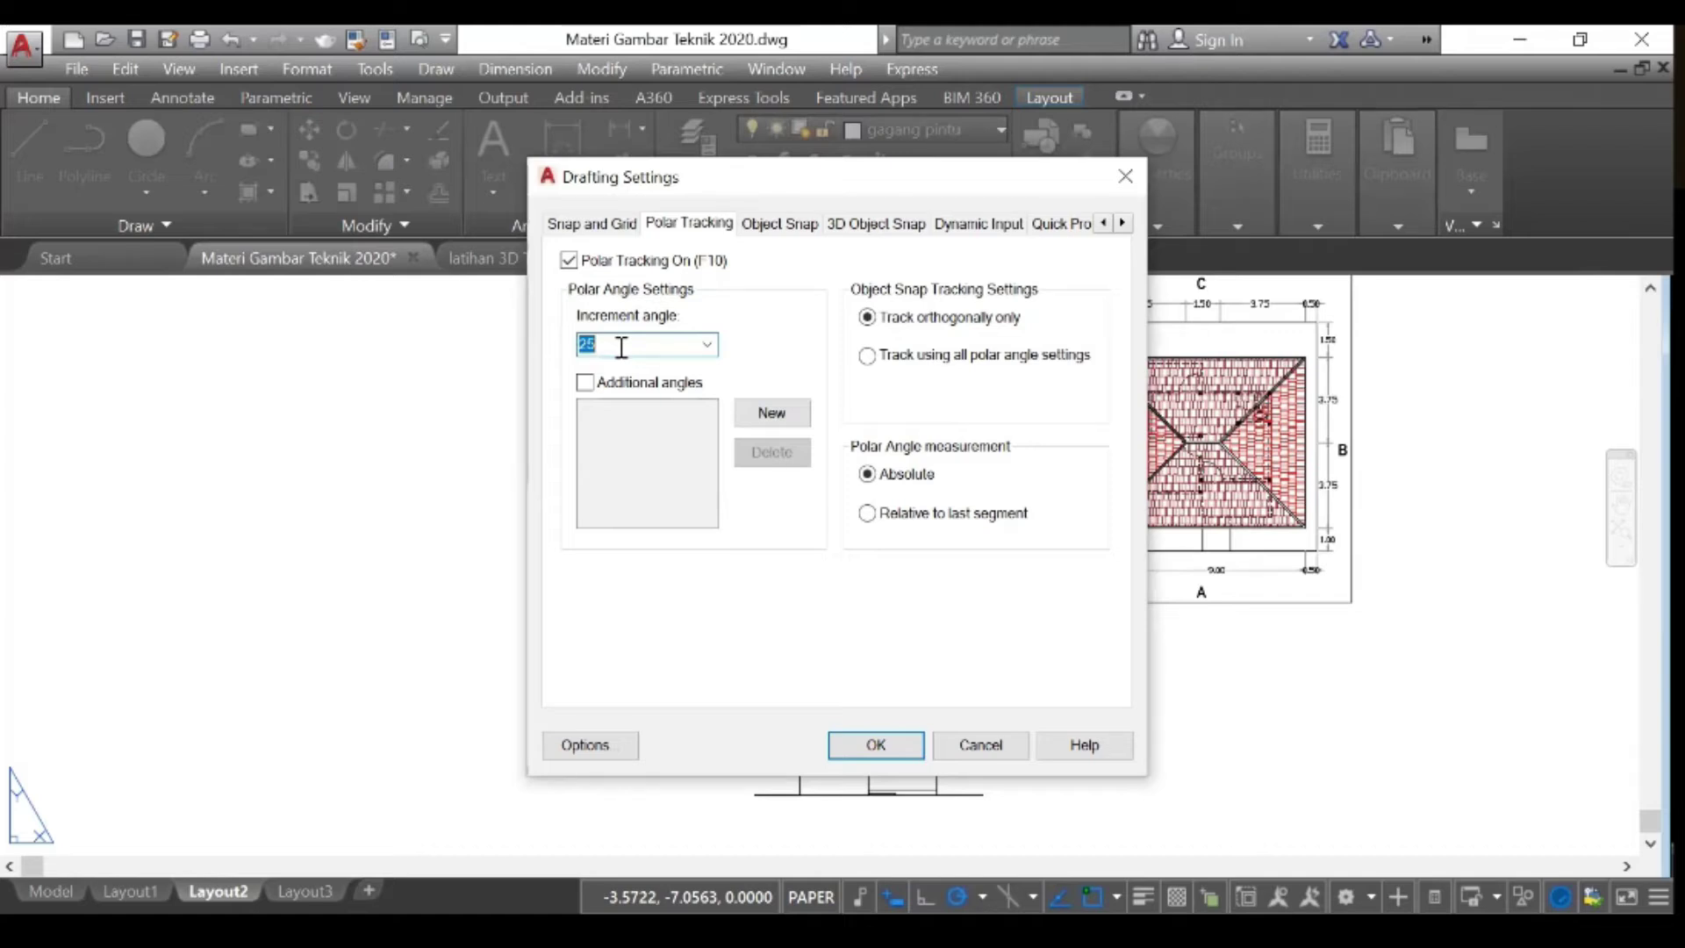
type("35")
left_click(860, 746)
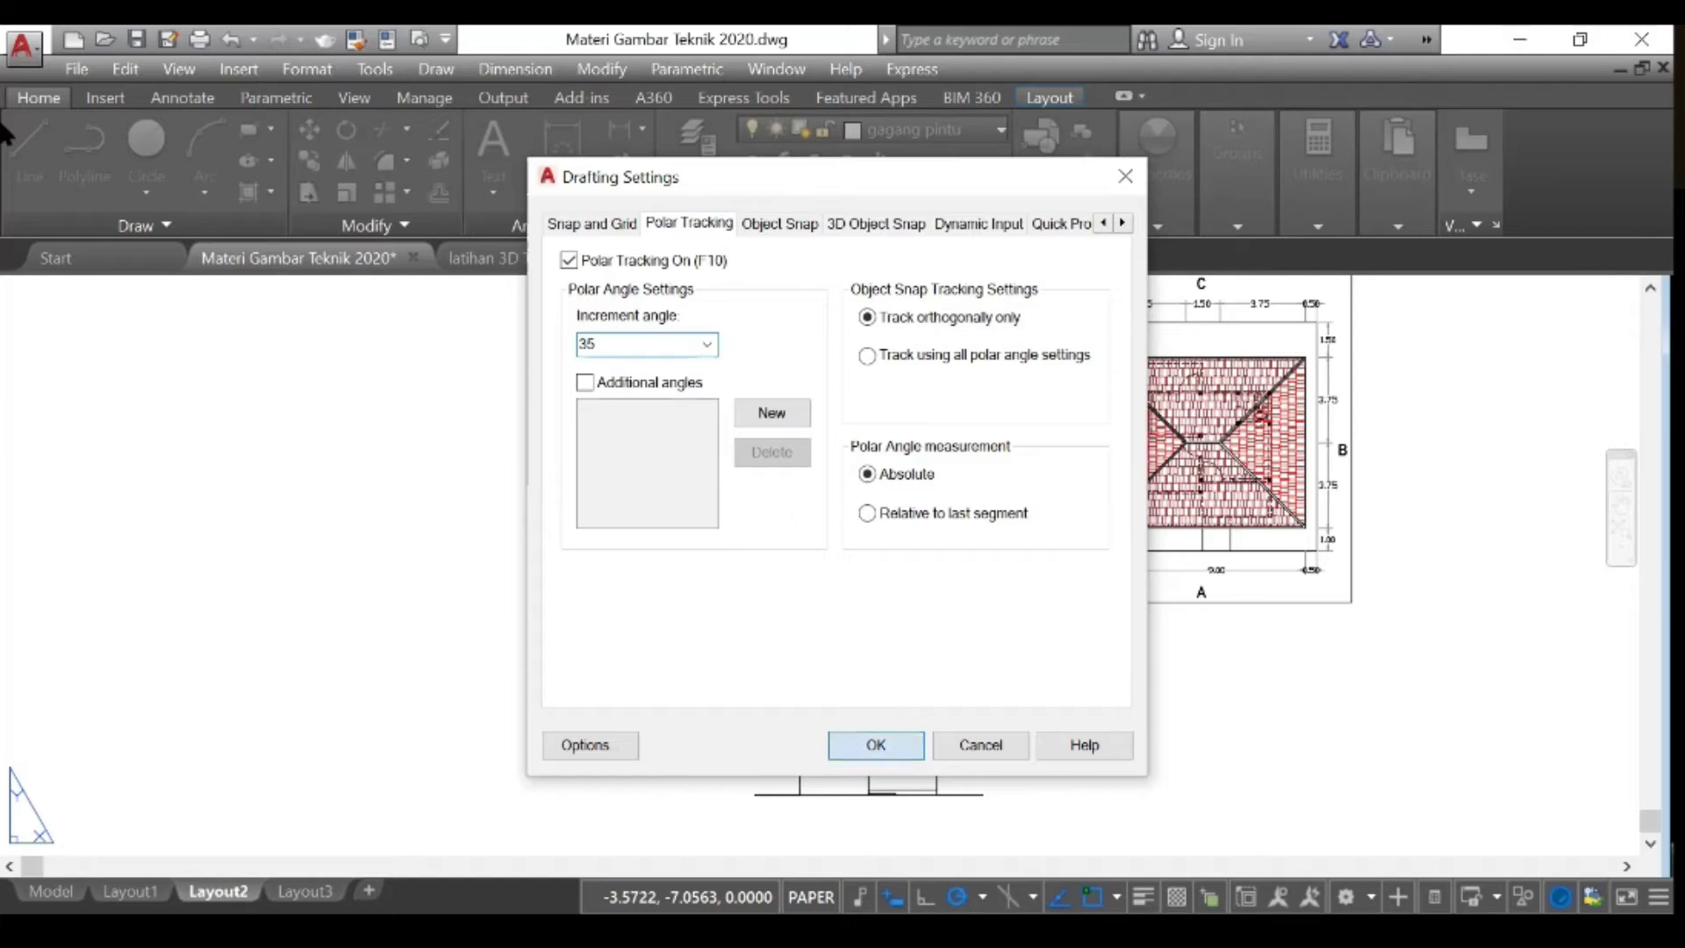
Step: Draw a roof slope line about 5.79 long at 35 degrees, rising from the fascia's upper left corner
left_click(29, 150)
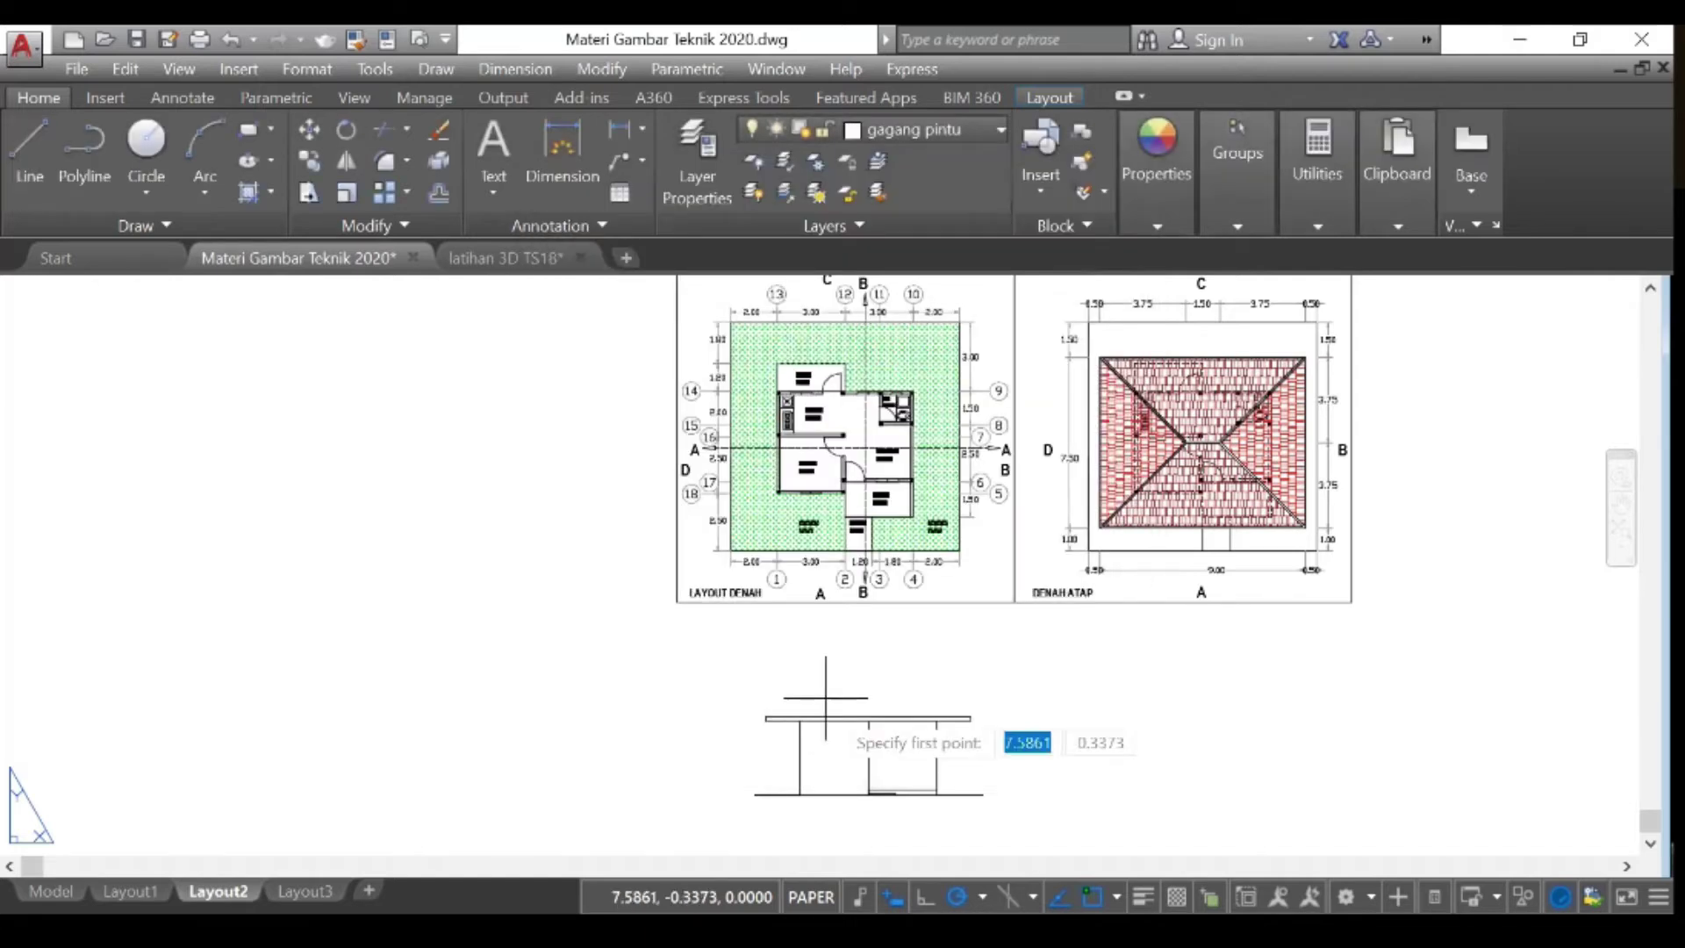
left_click(766, 717)
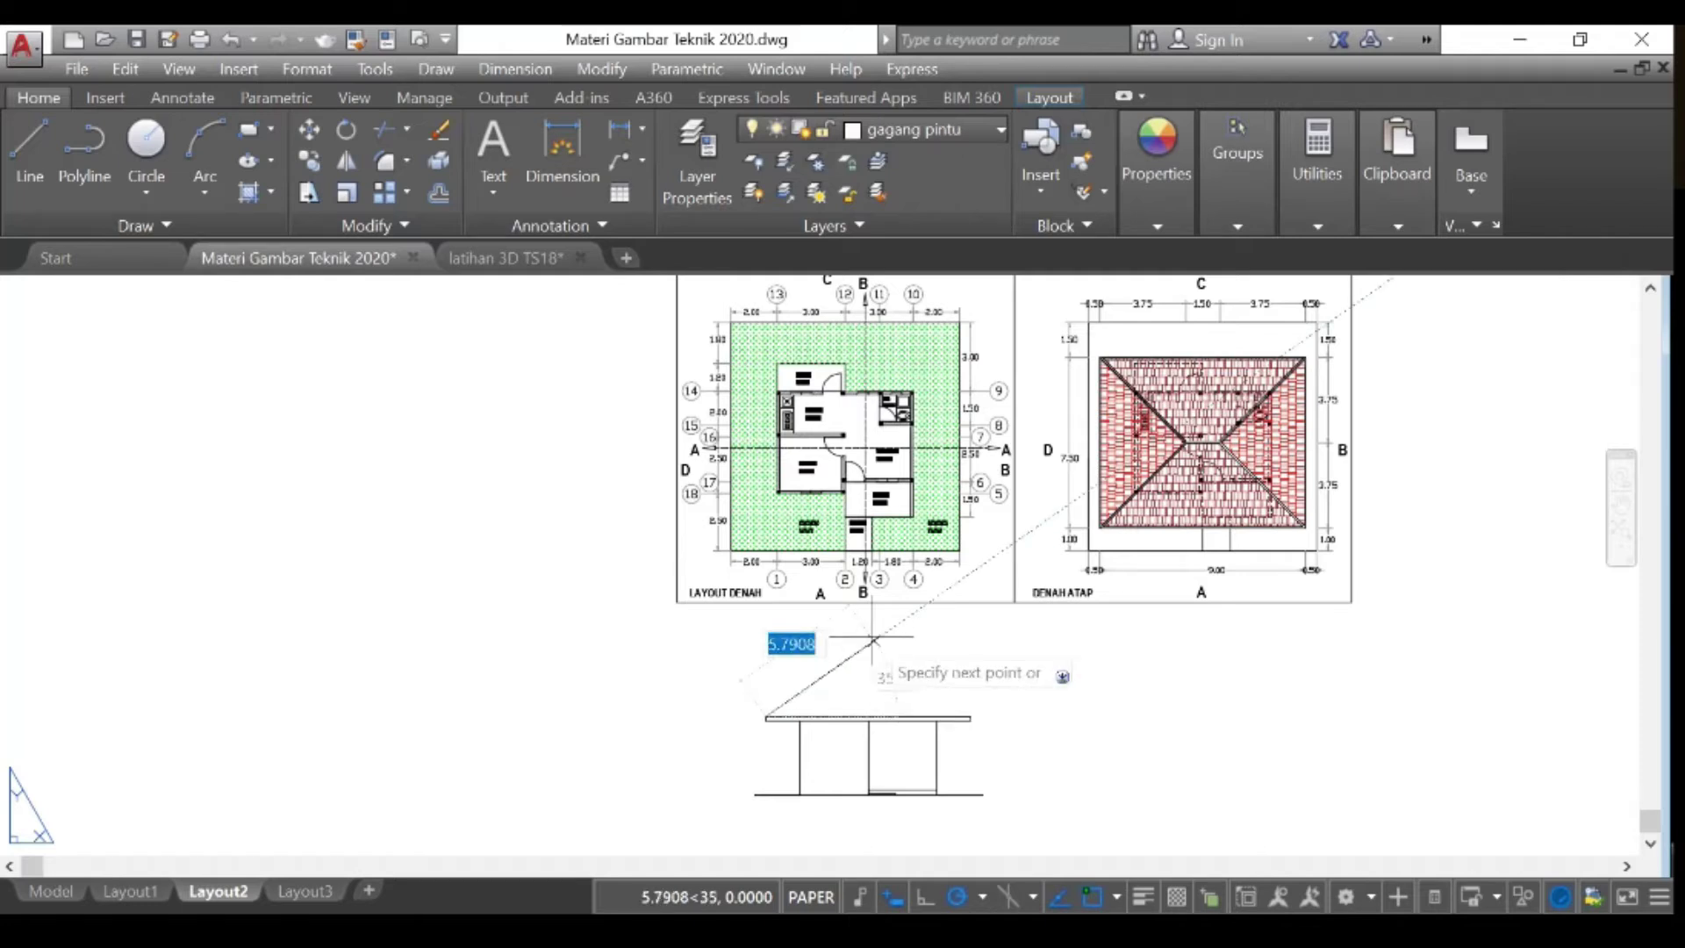
left_click(874, 640)
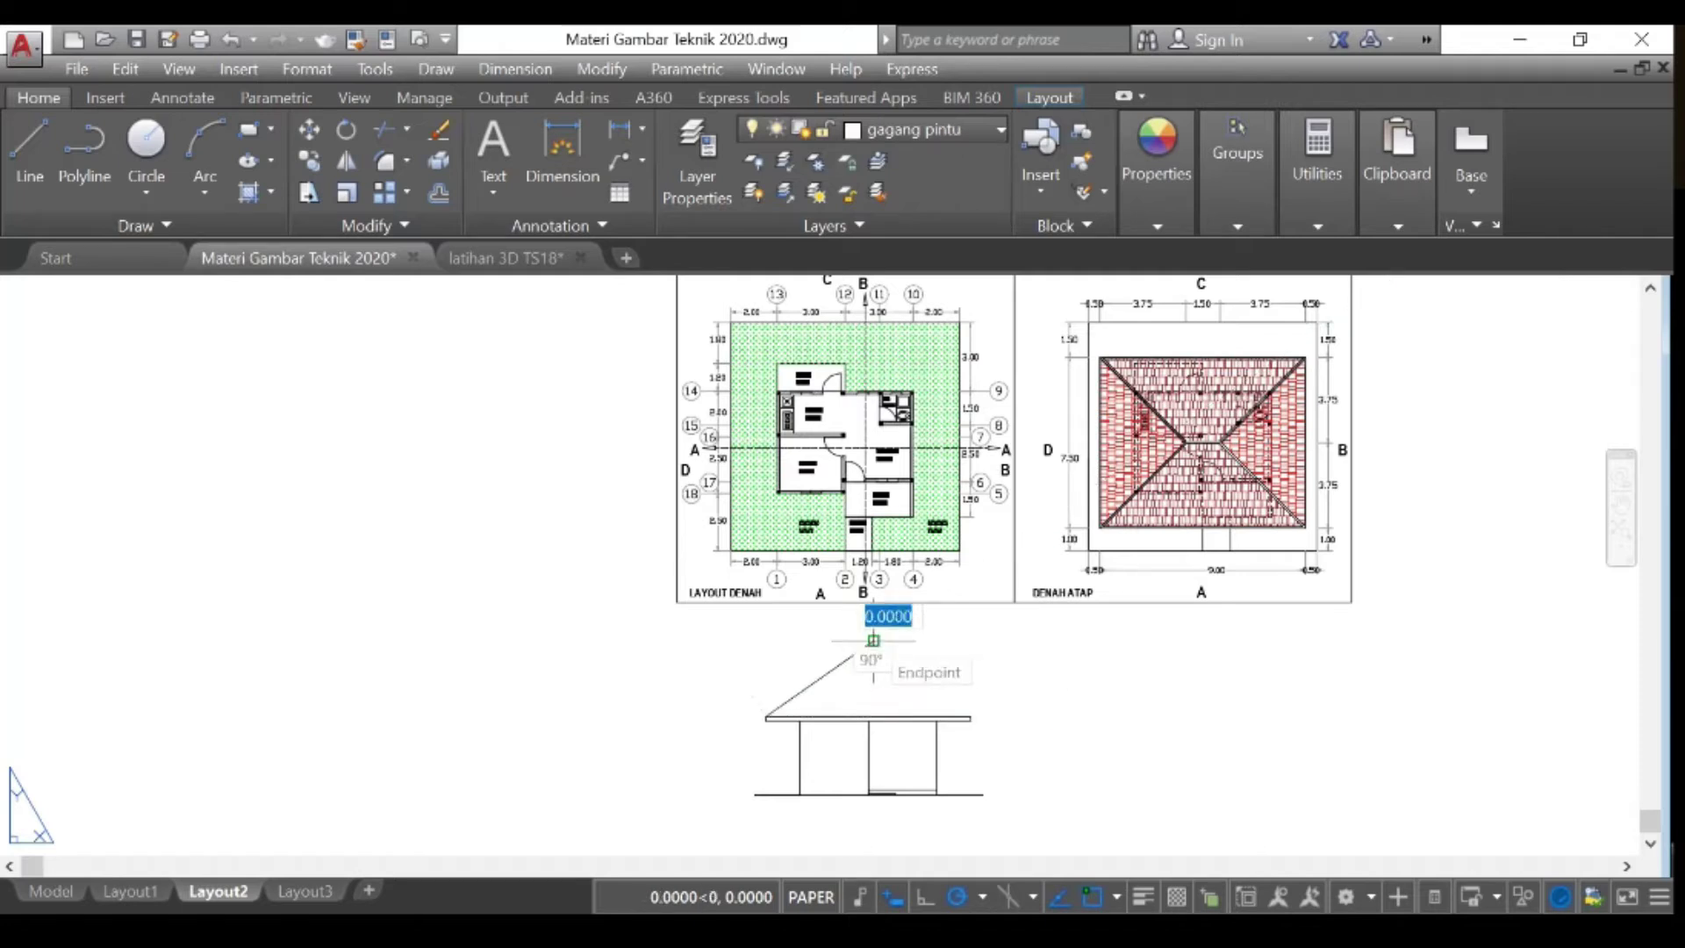
key("Escape")
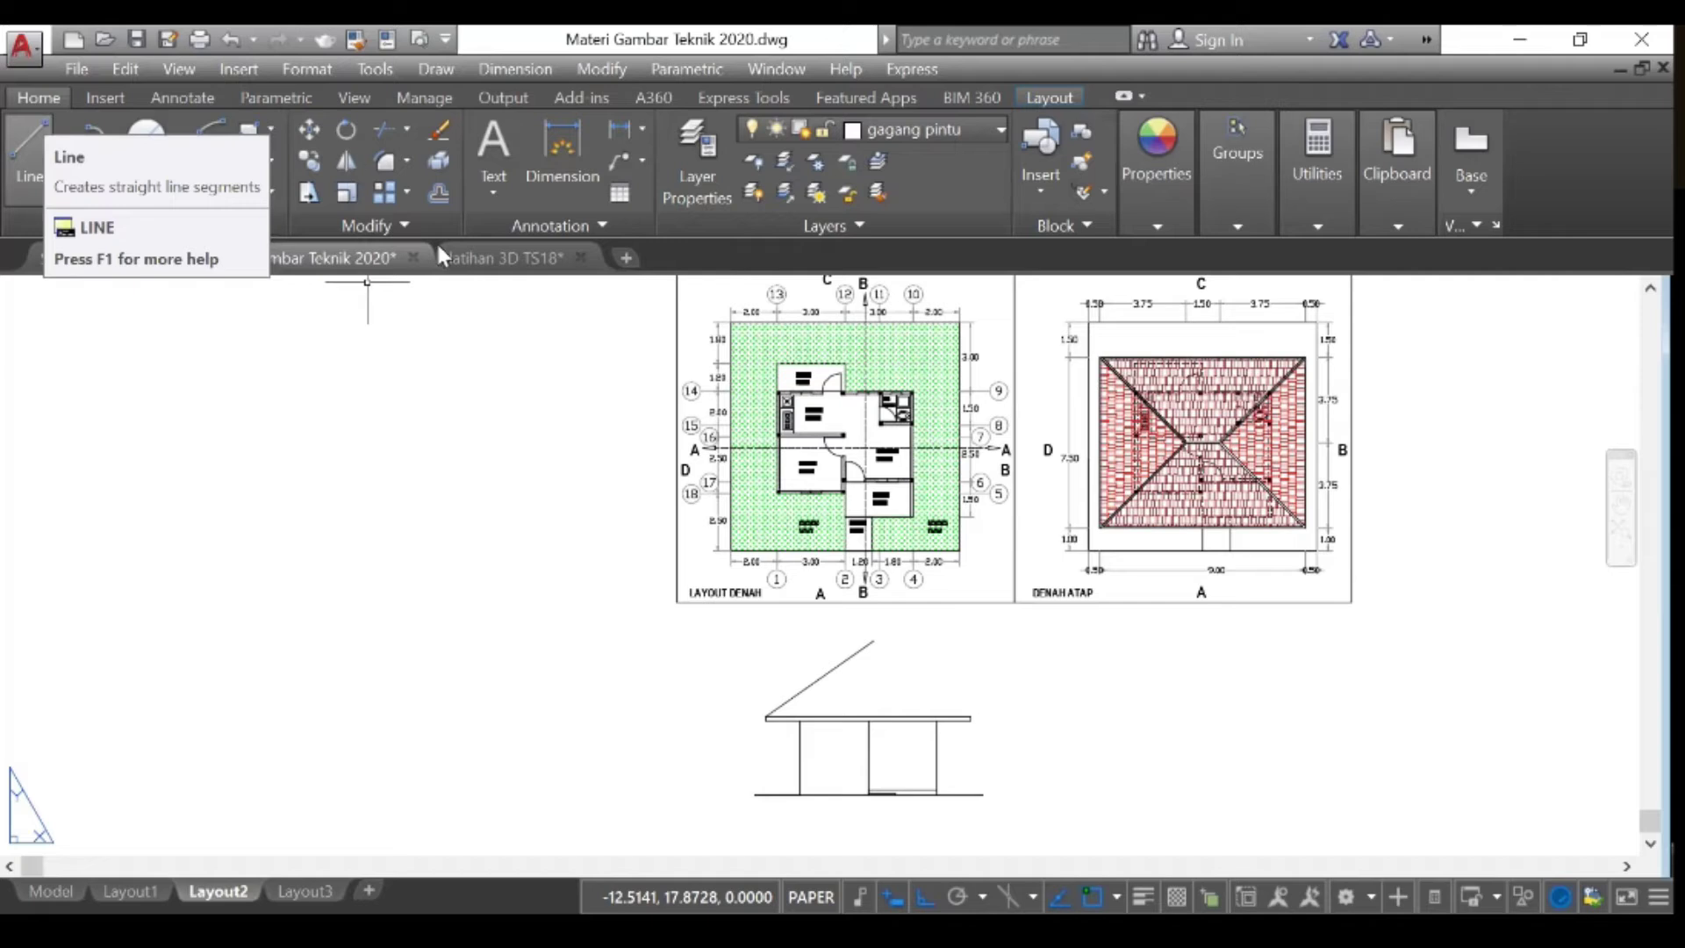
Step: Mirror the roof slope line about a vertical axis through its upper end, keeping the original
left_click(887, 673)
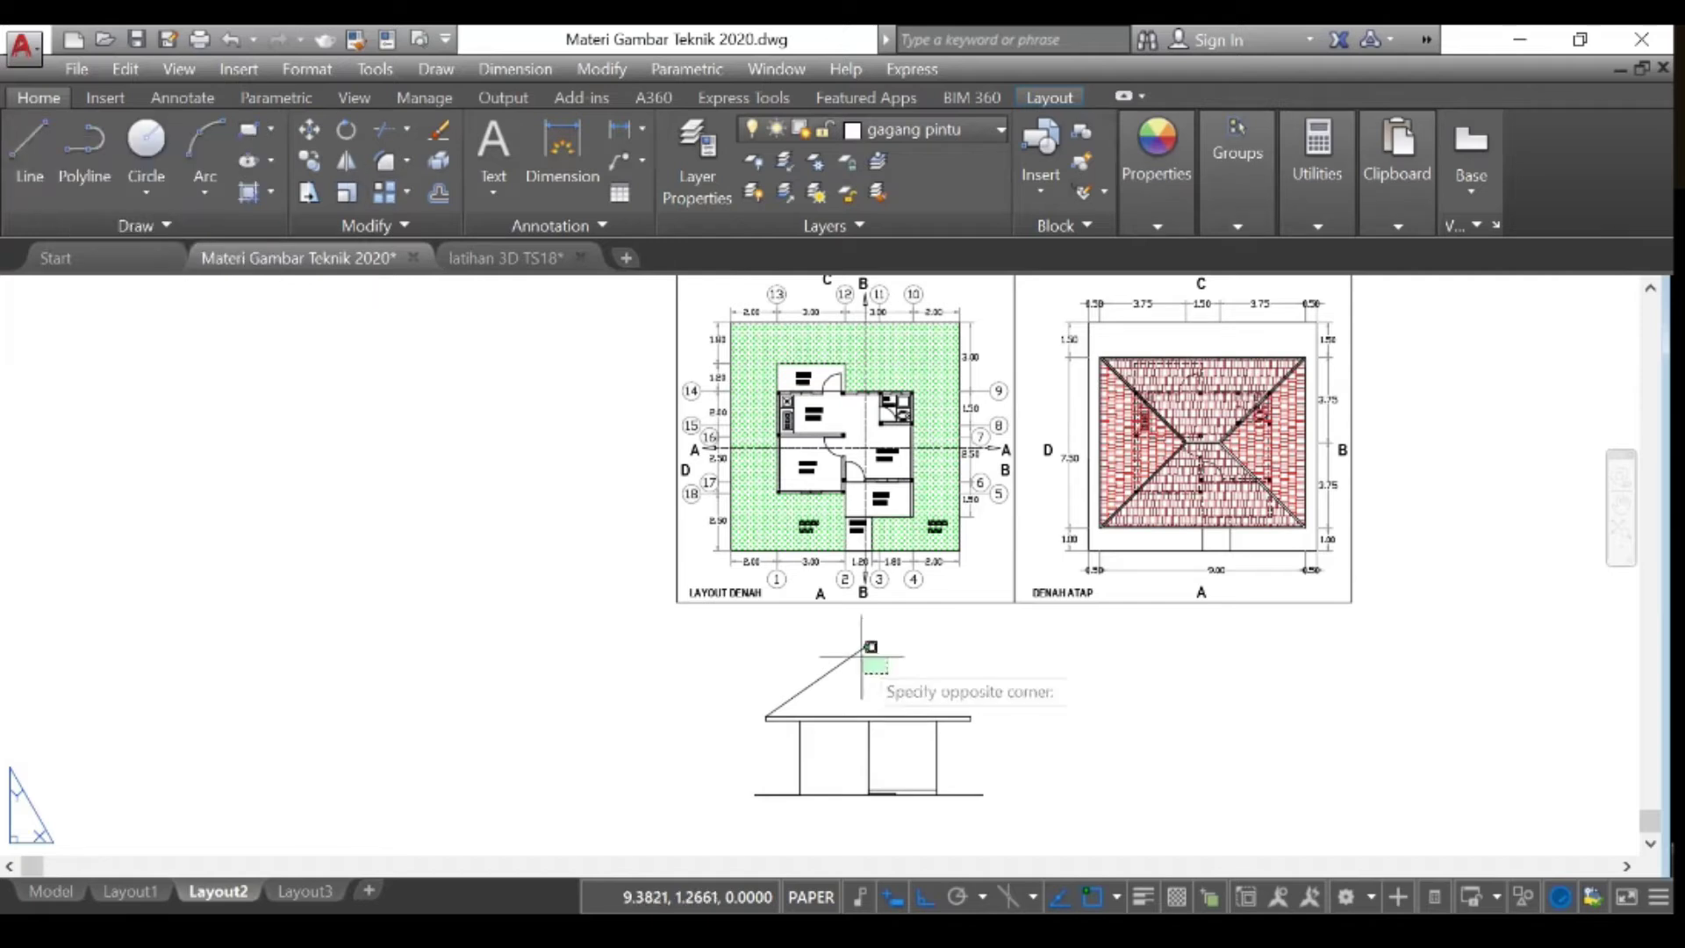
left_click(871, 647)
key("Return")
left_click(875, 643)
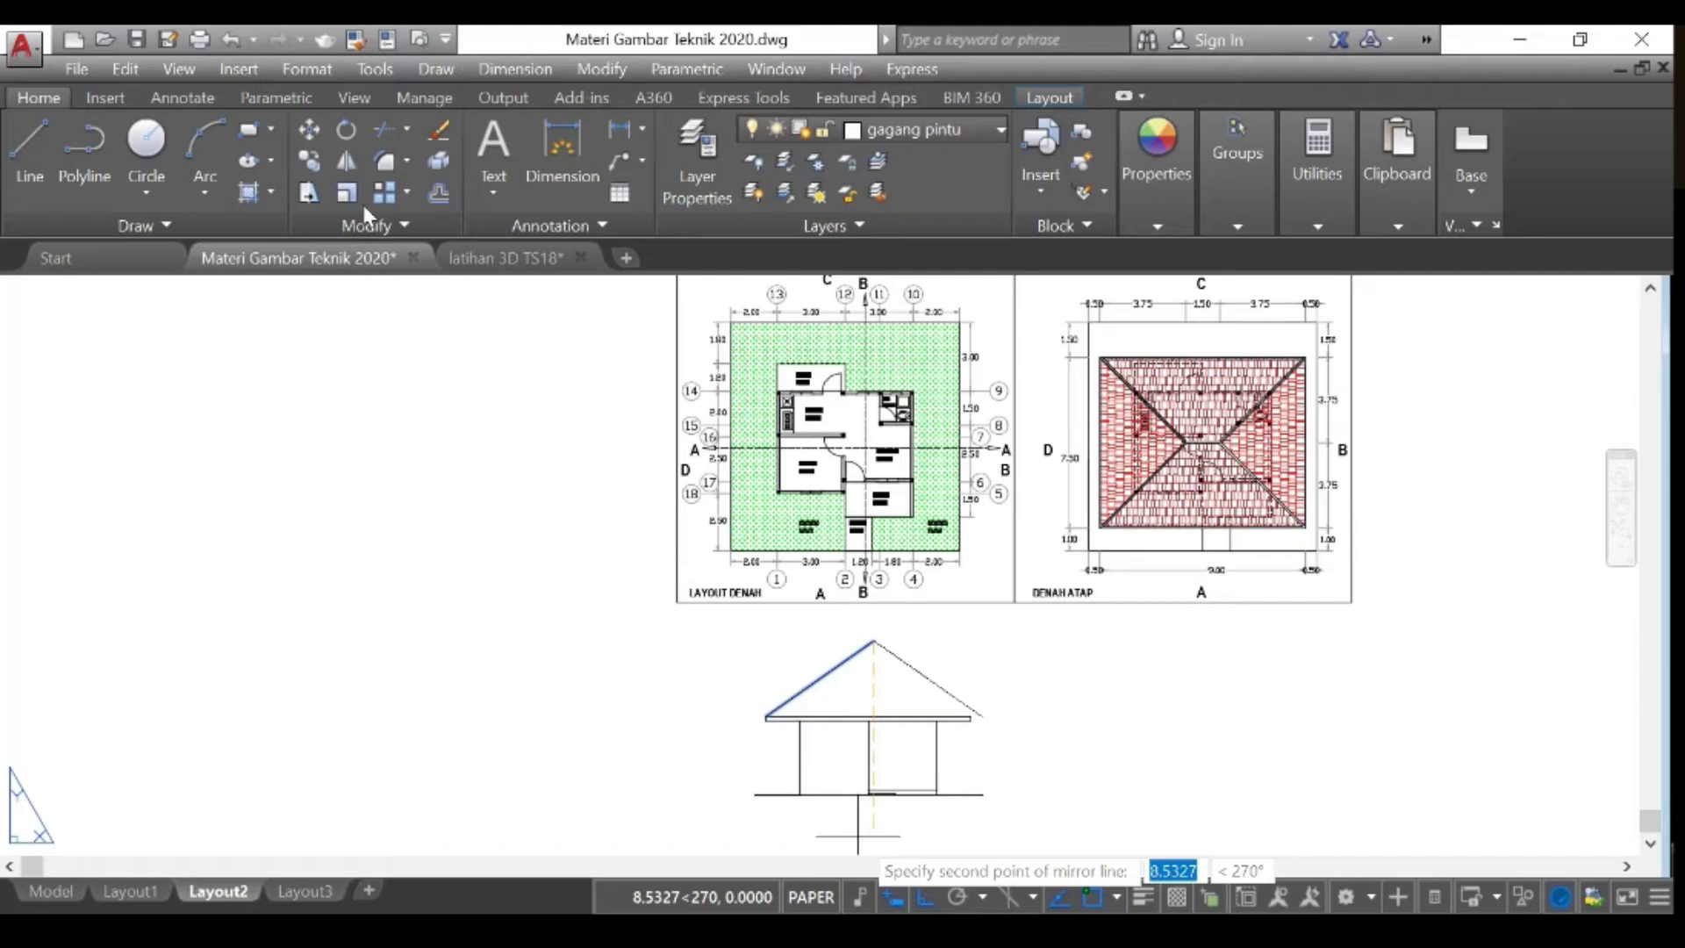
left_click(858, 836)
key("Return")
Step: Move the mirrored slope line by its lower endpoint onto the fascia's upper right corner
scroll(979, 749, "up", 4)
left_click(304, 129)
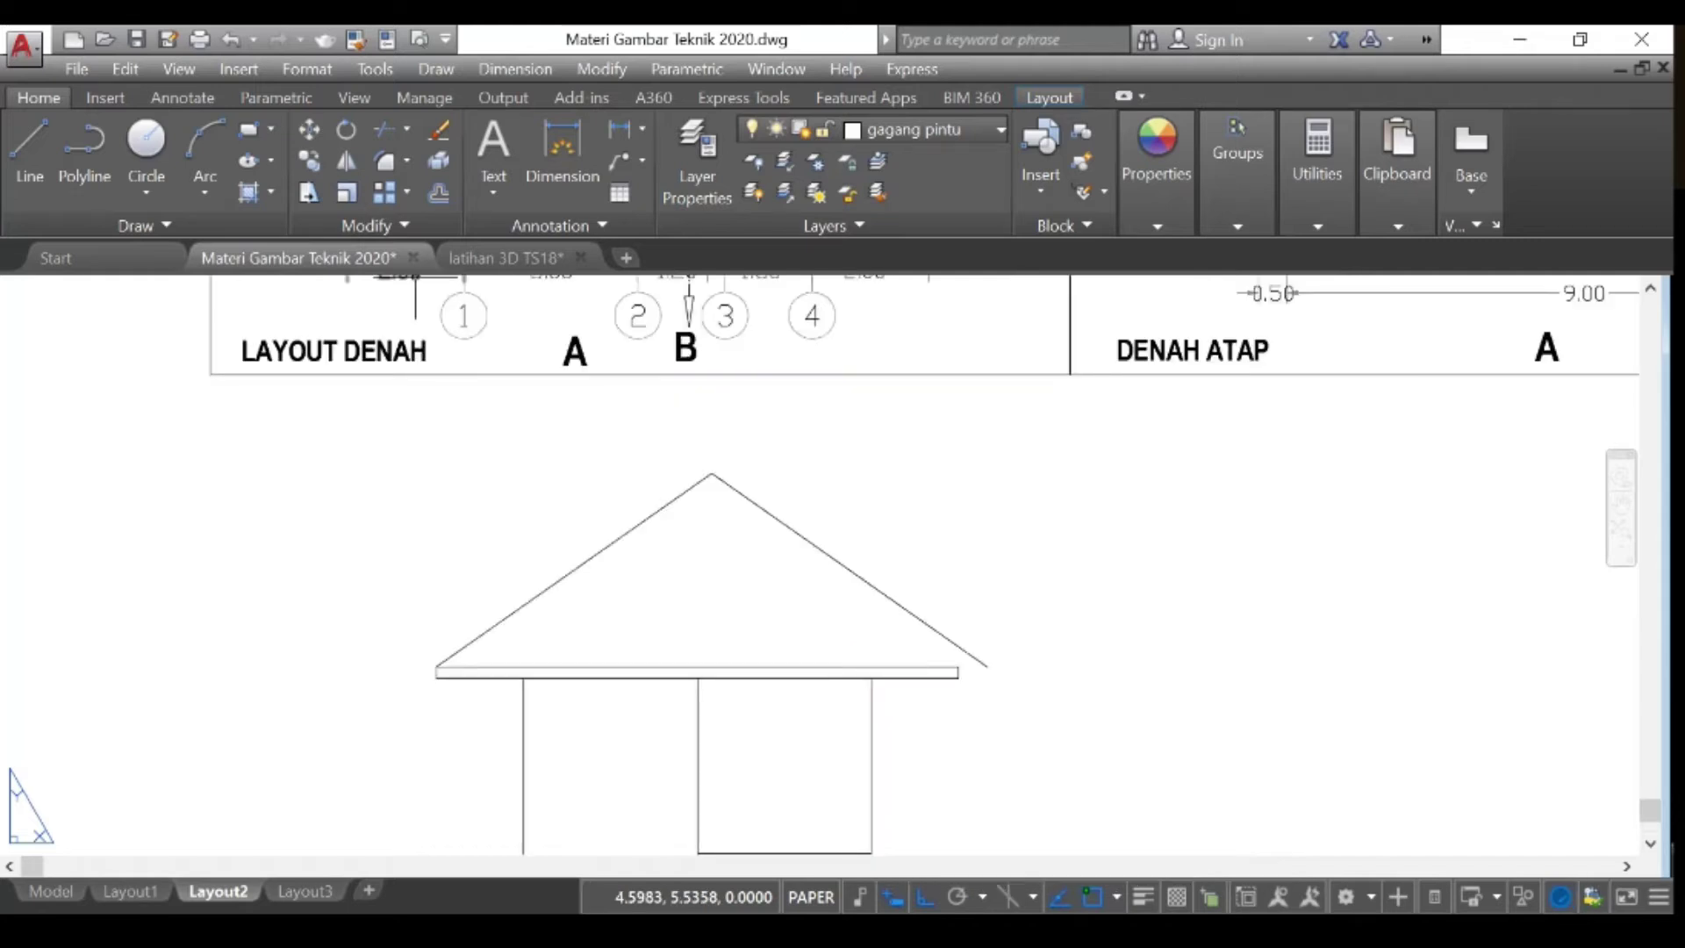
left_click(919, 623)
scroll(919, 624, "up", 2)
left_click(924, 587)
key("Return")
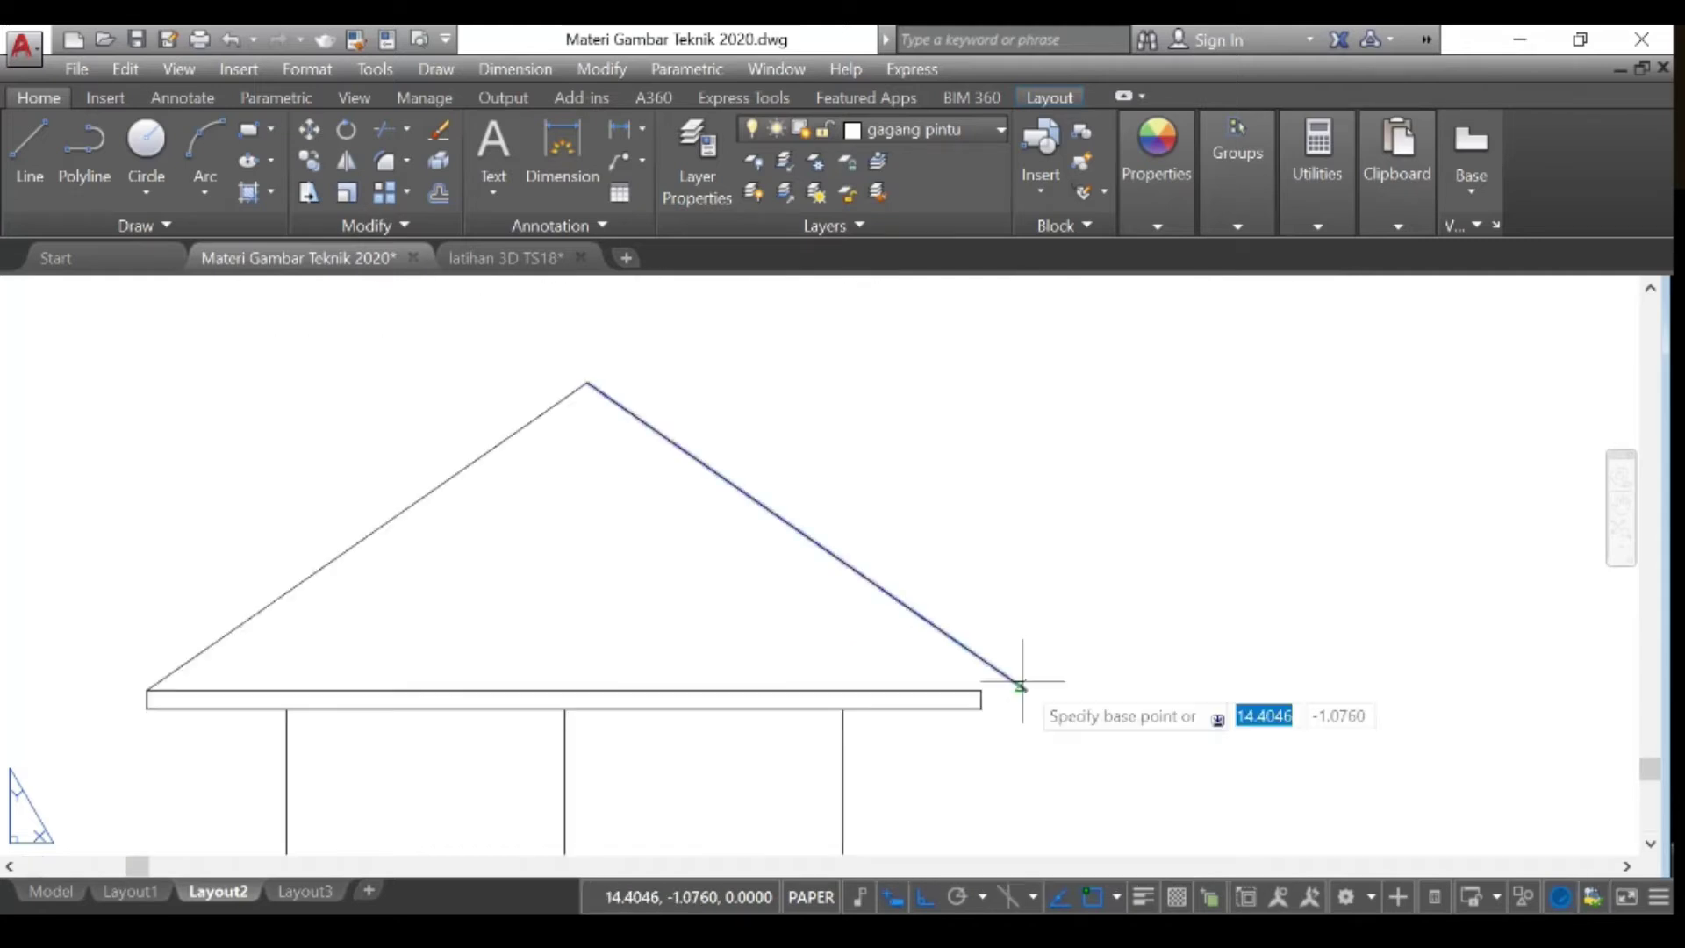
left_click(1024, 689)
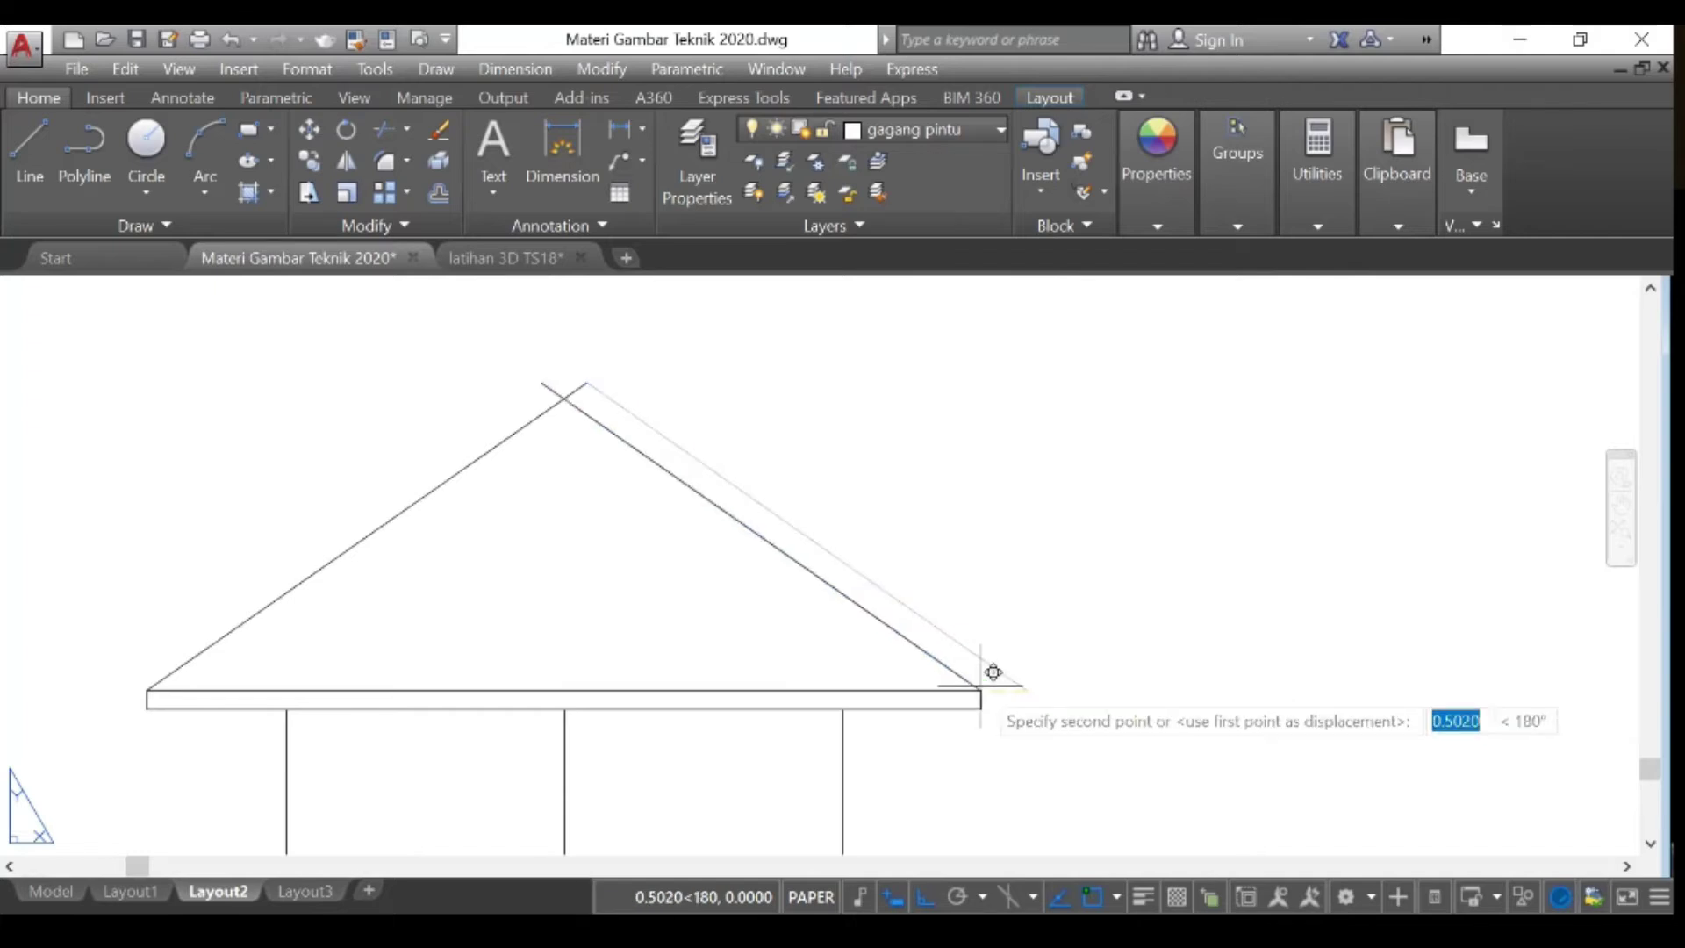
left_click(993, 672)
scroll(659, 668, "down", 6)
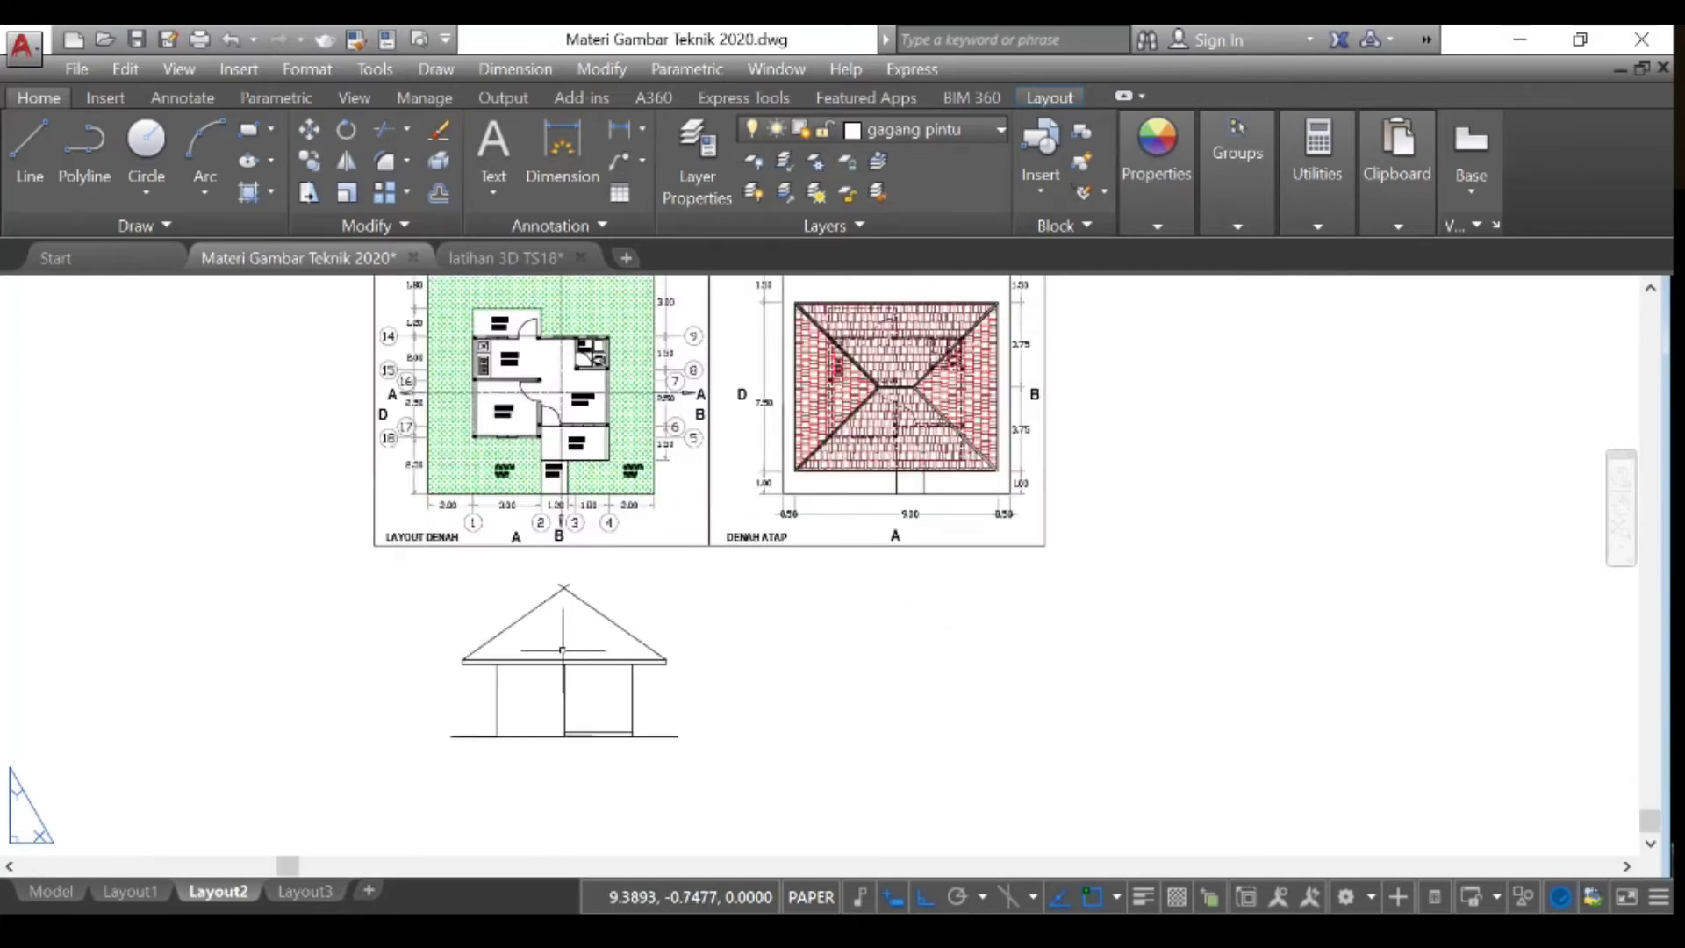
Step: Examine the roof plan's ridge and hip dimensions to find where the ridge lies in the front elevation
scroll(562, 651, "down", 3)
scroll(774, 494, "up", 3)
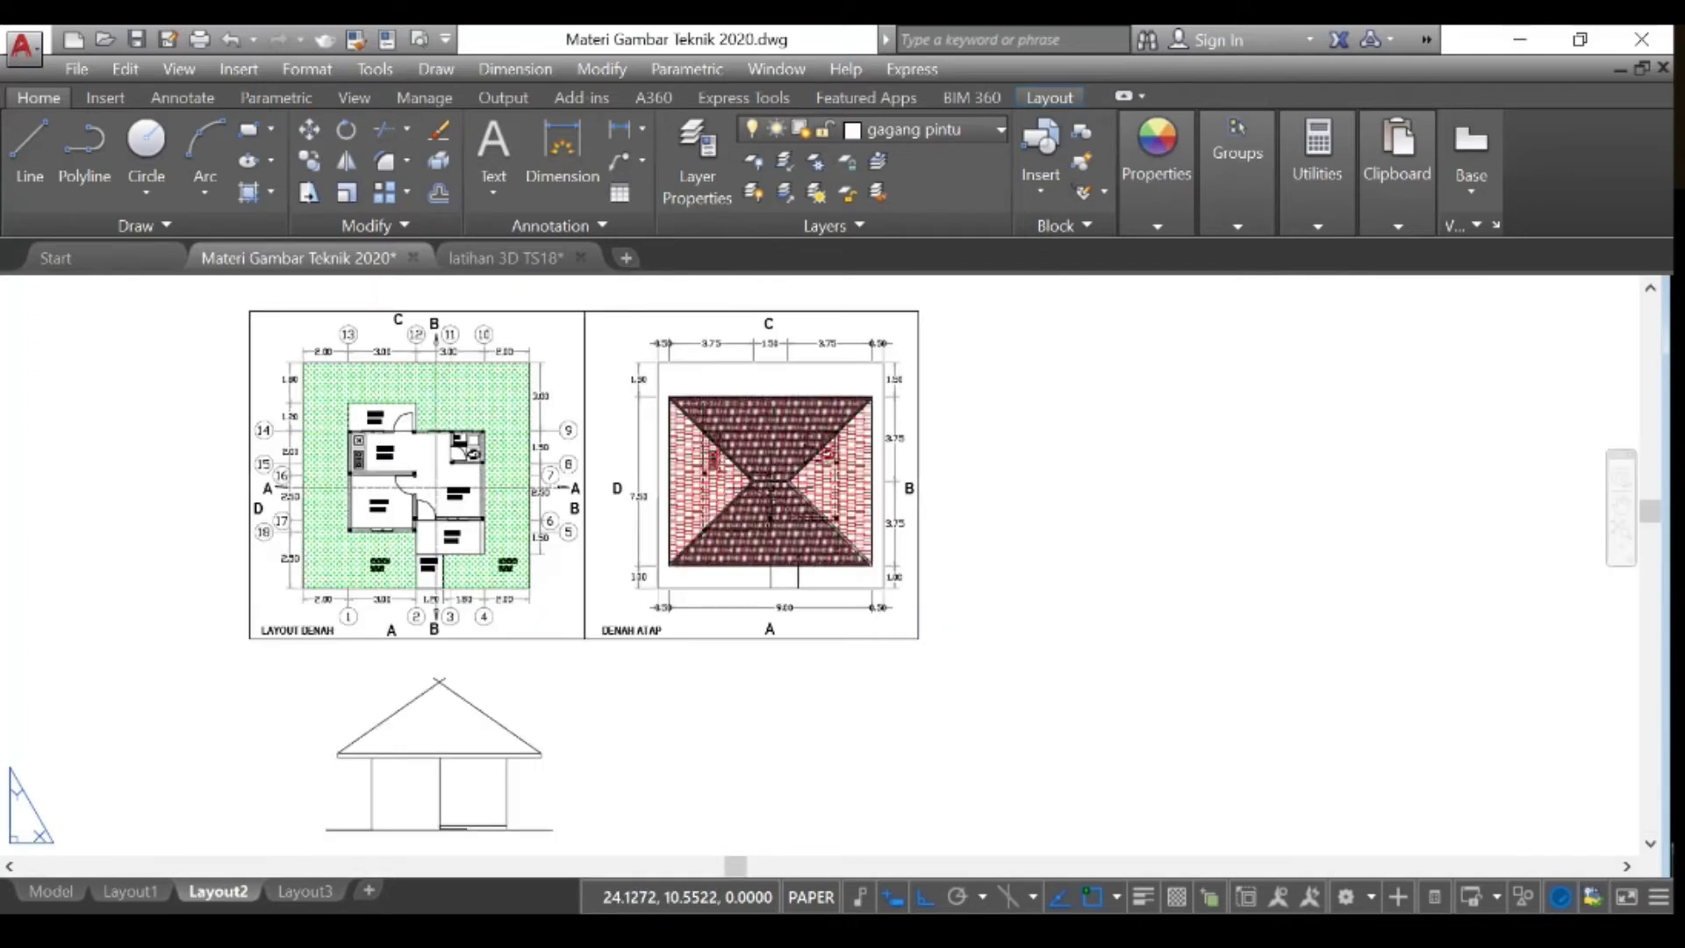
scroll(771, 521, "up", 6)
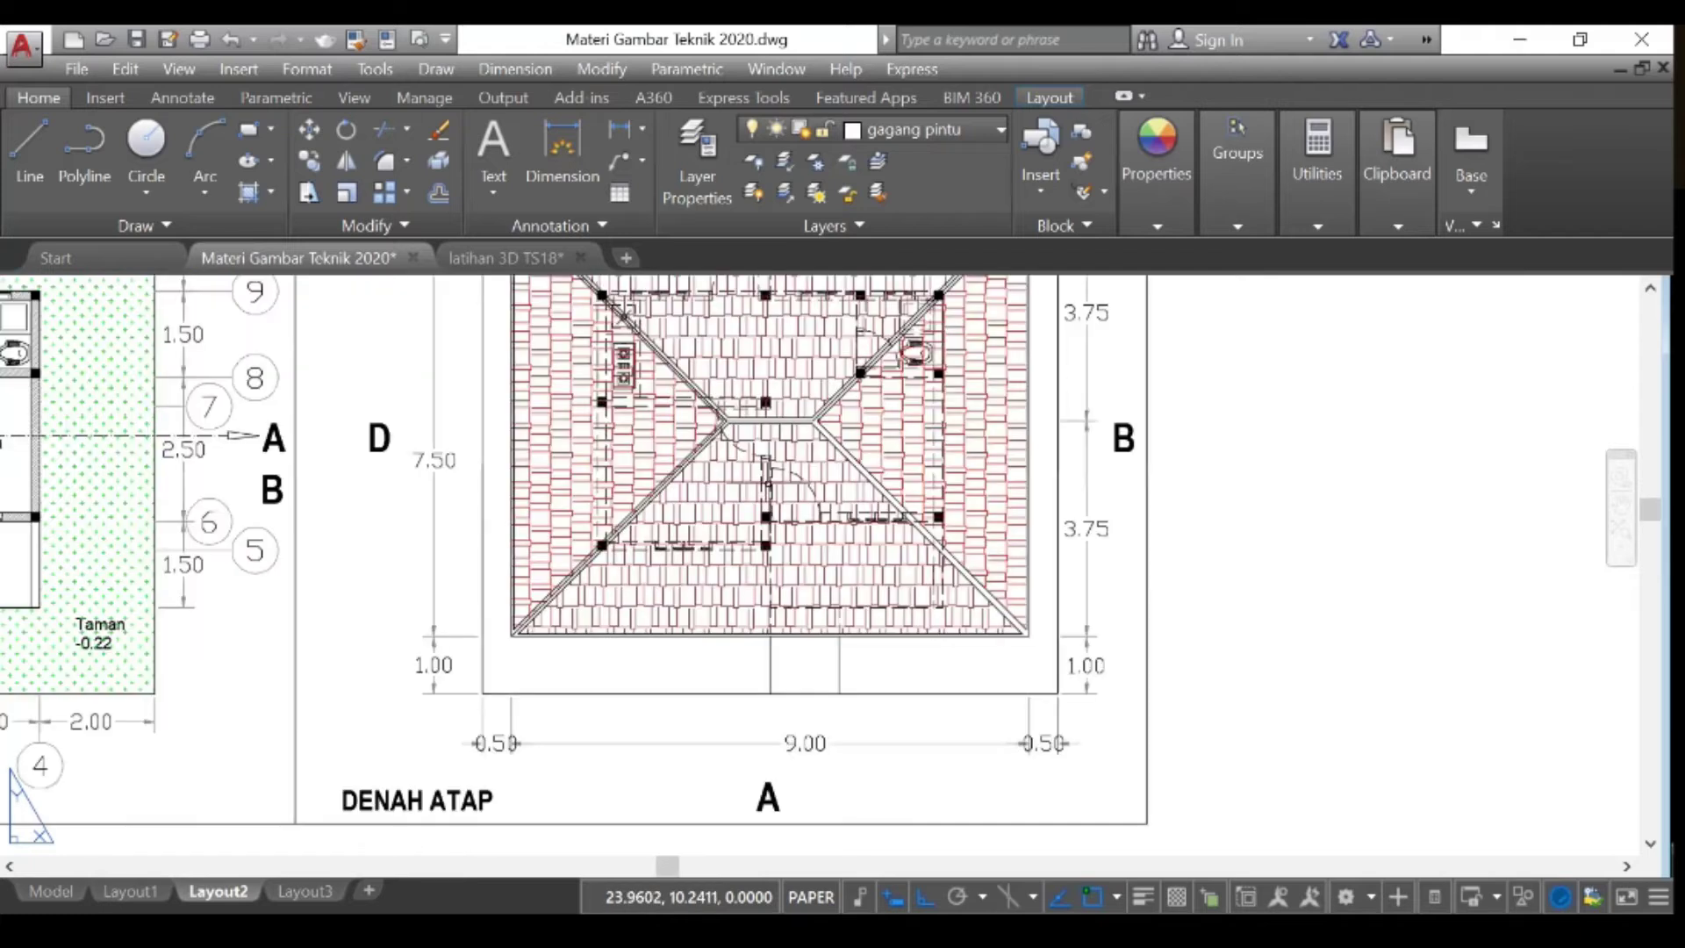
scroll(816, 781, "down", 3)
scroll(782, 325, "up", 3)
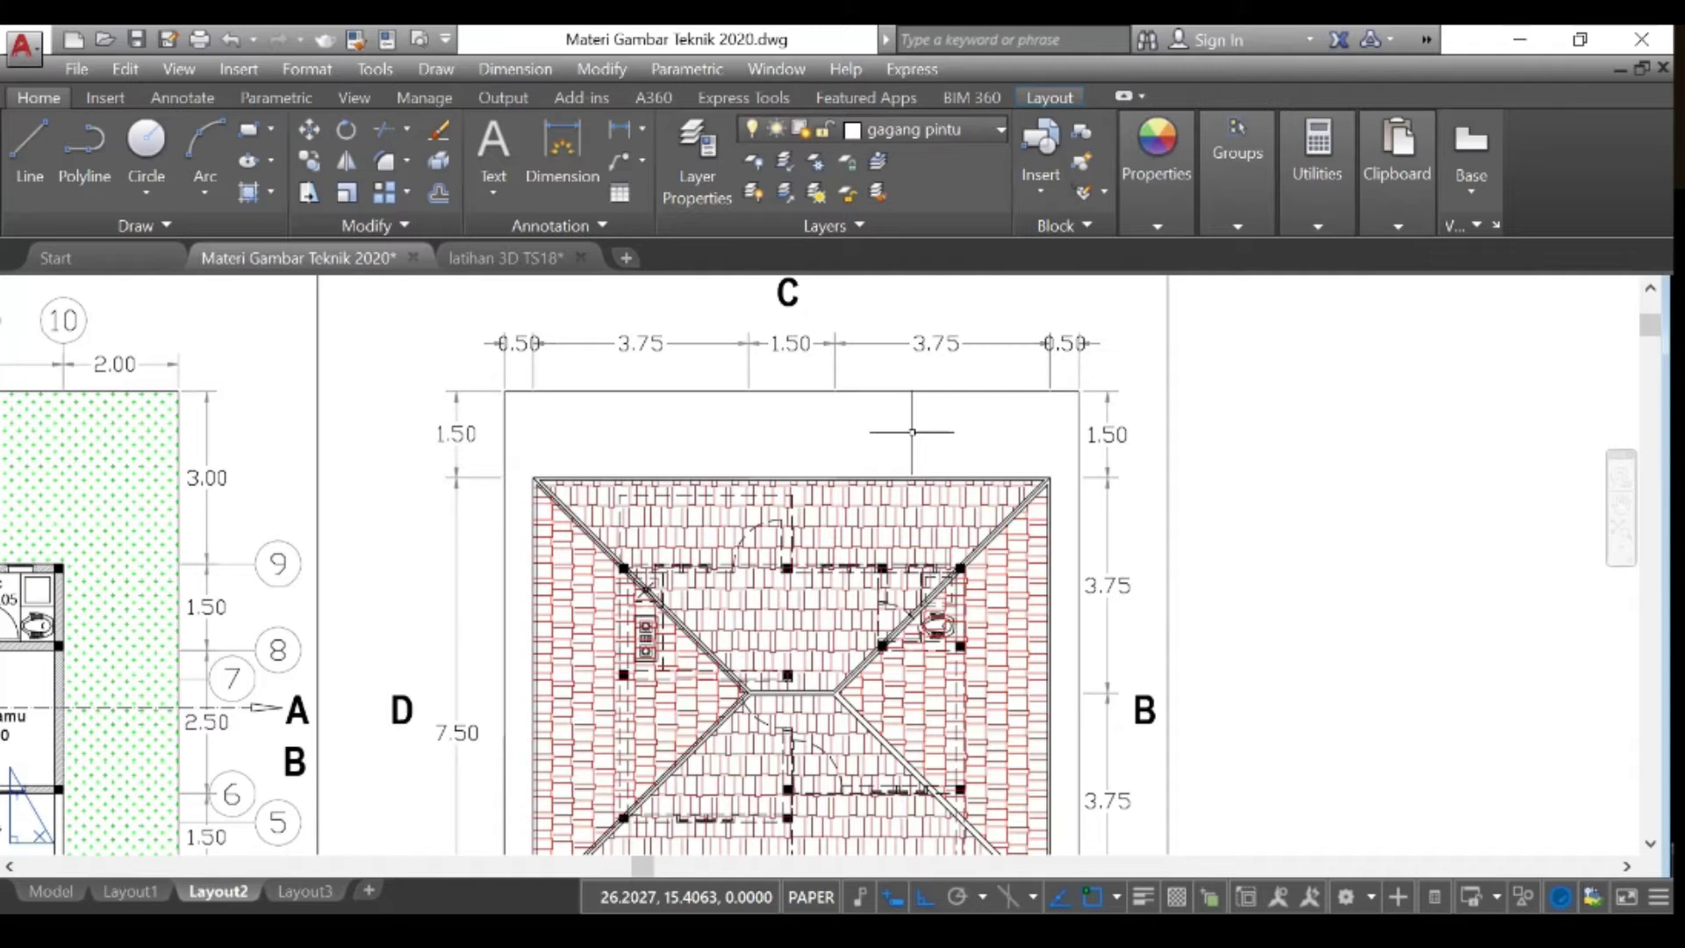
scroll(926, 422, "down", 4)
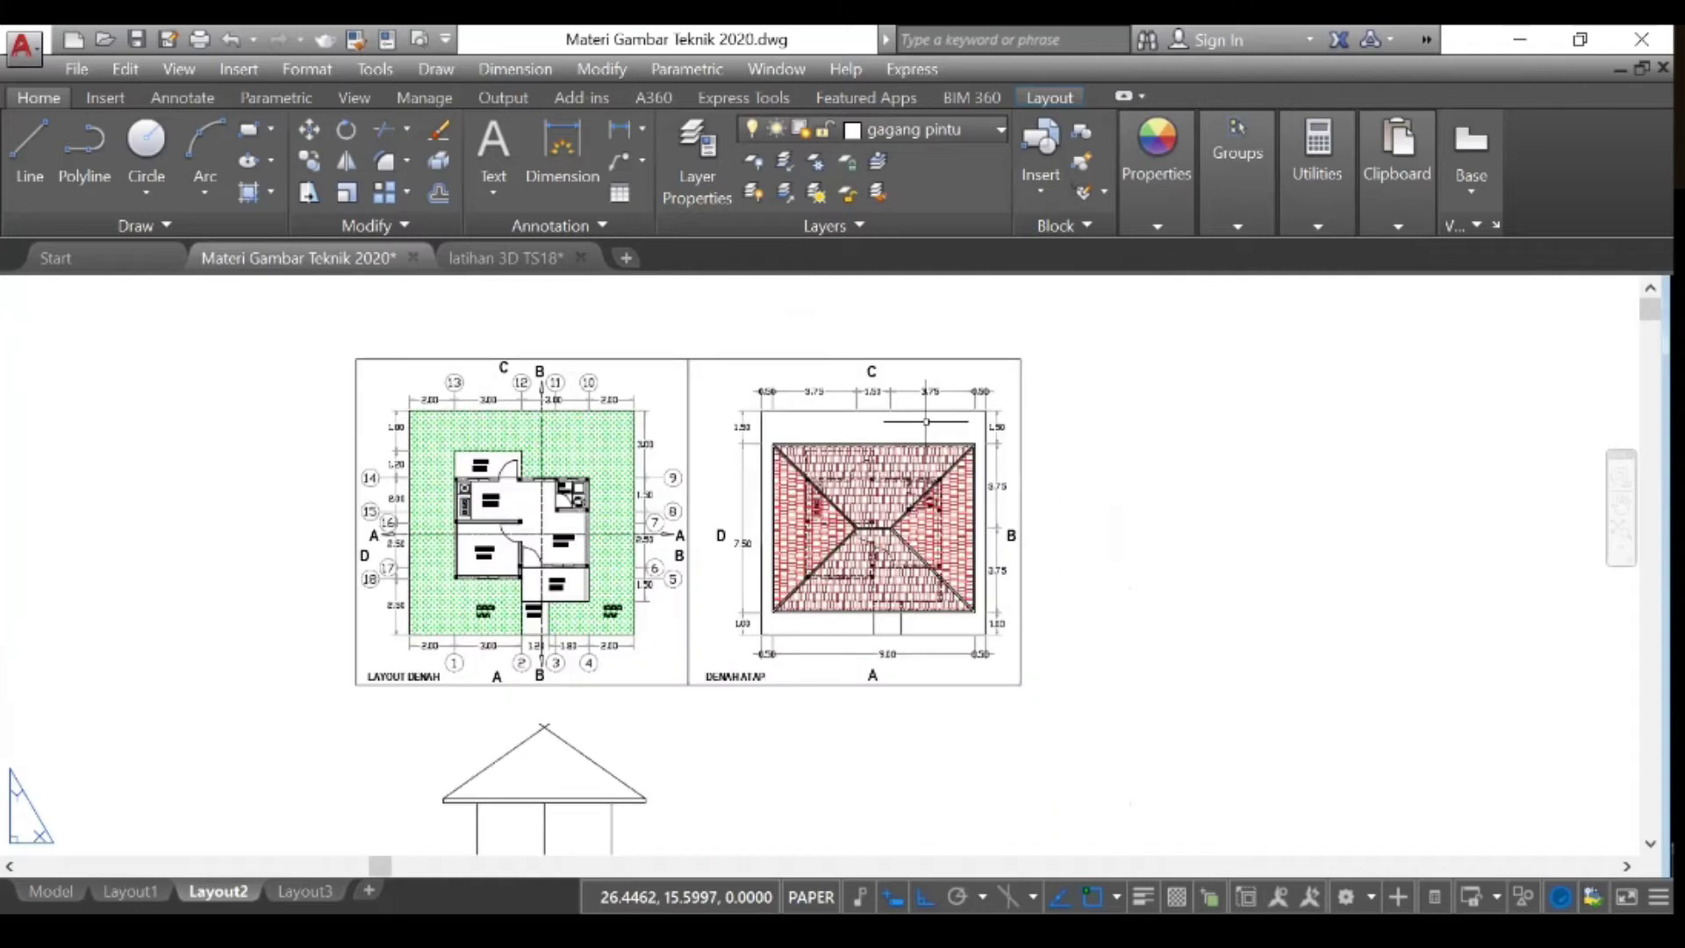
scroll(598, 778, "up", 2)
middle_click_drag(598, 778, 720, 646)
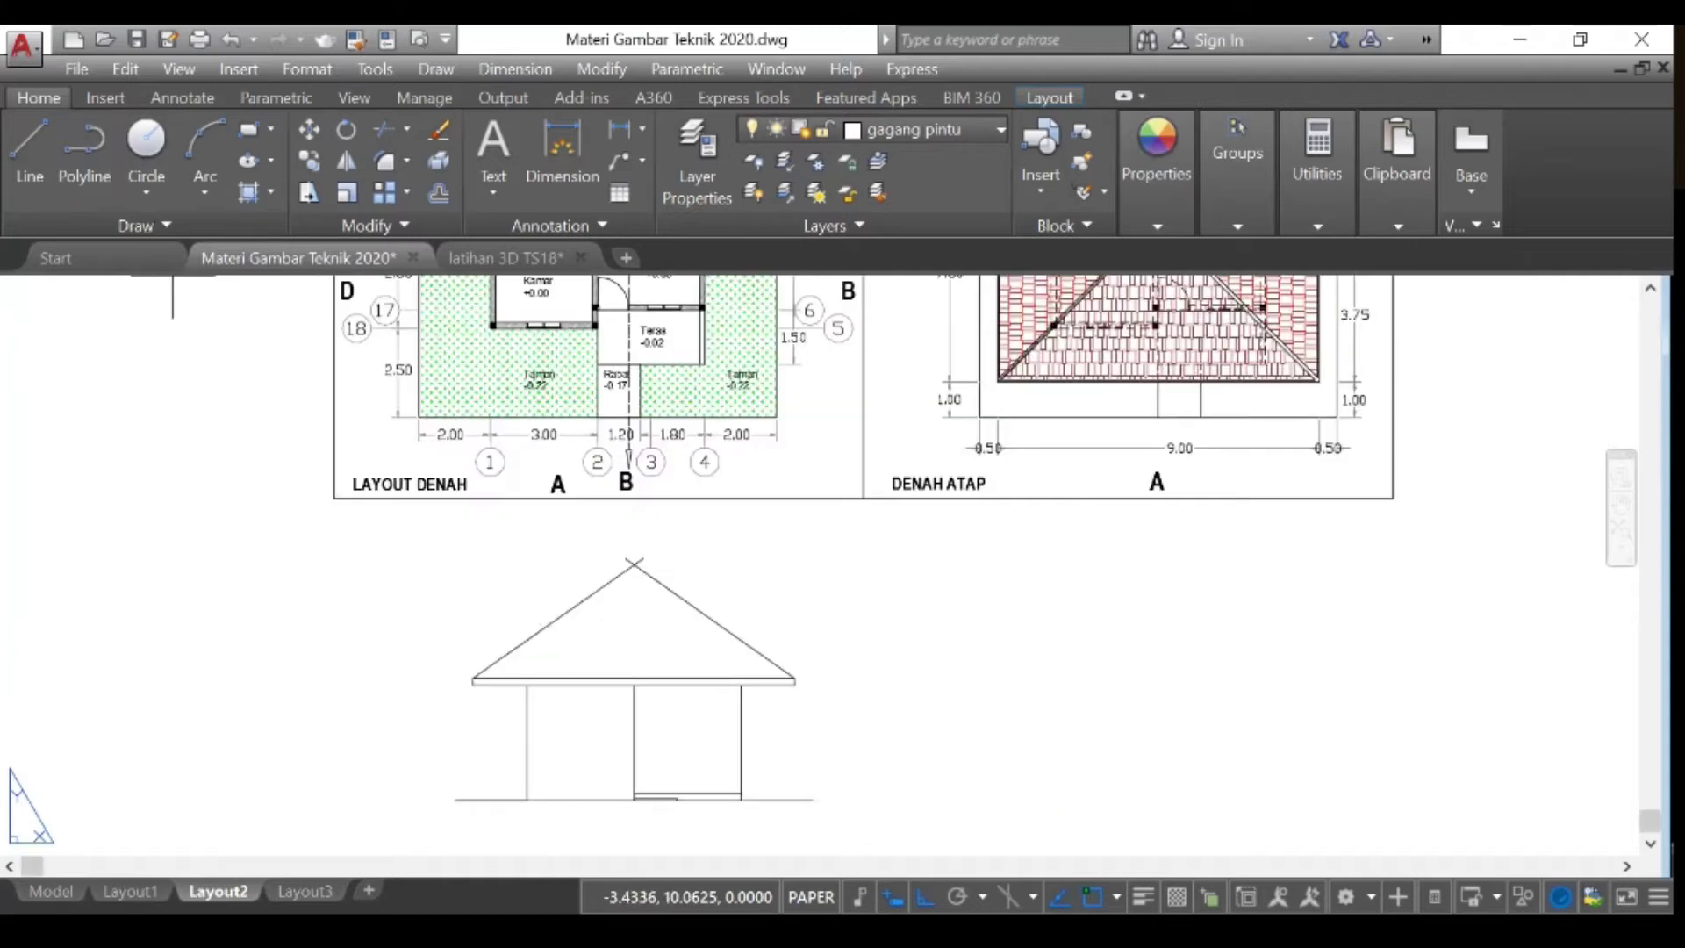
Step: Draw a line 3.75 inward along the fascia's top from its upper right corner, continuing vertically up past the right roof slope
scroll(793, 680, "up", 2)
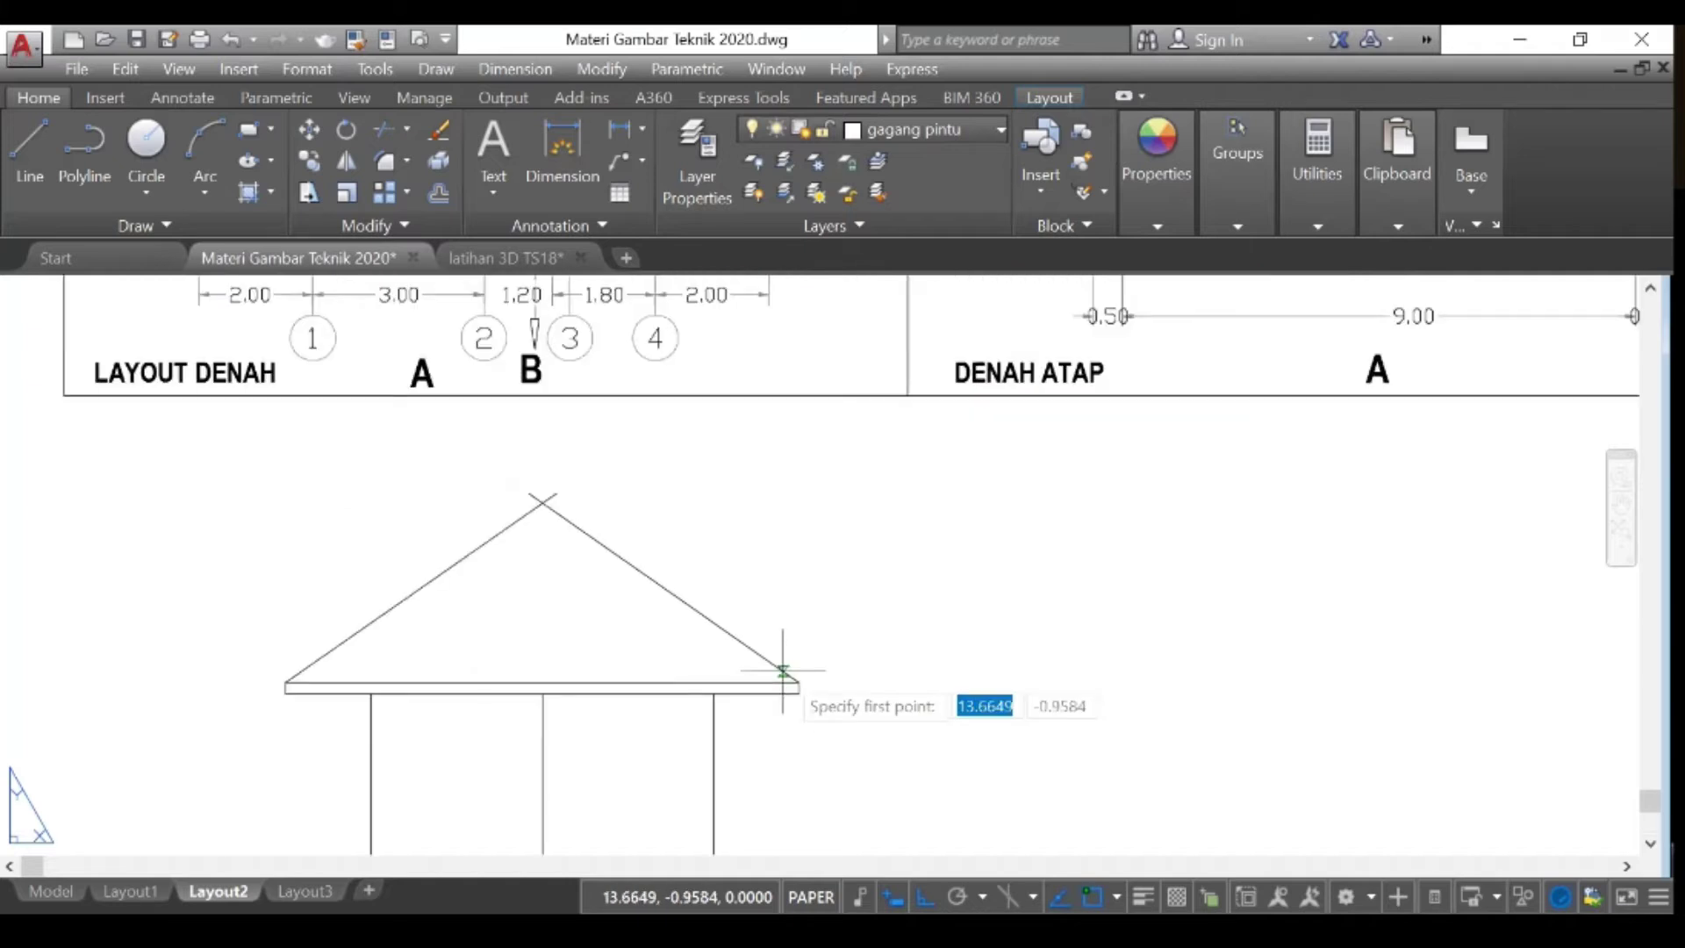
left_click(798, 682)
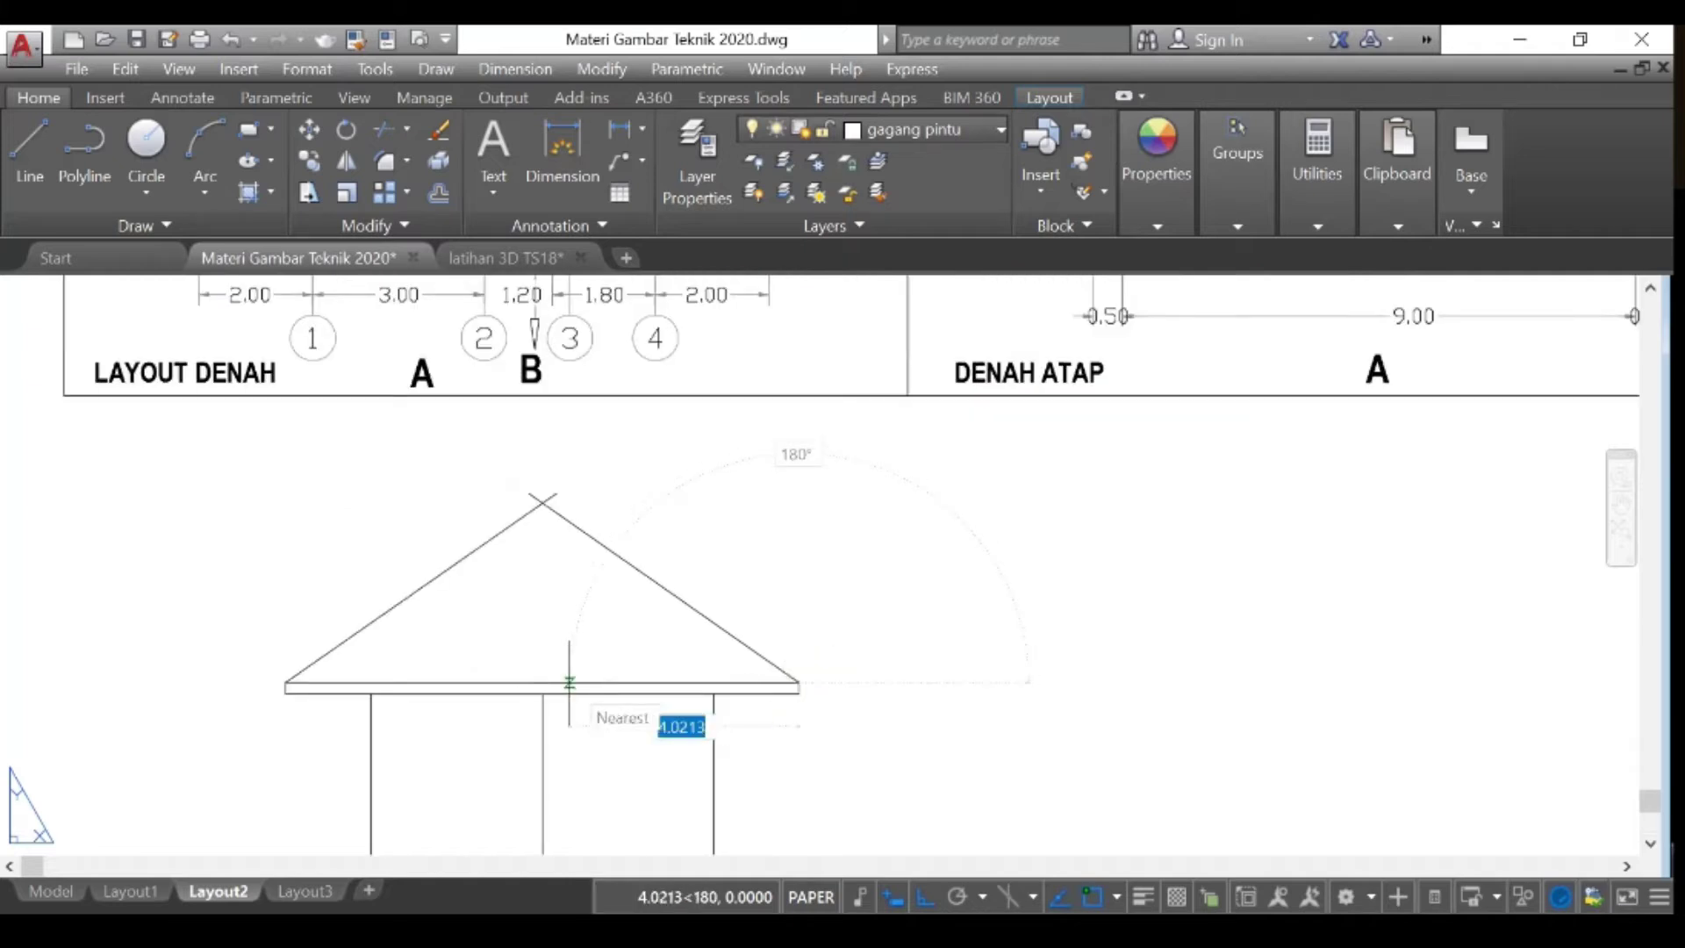
type("3.7")
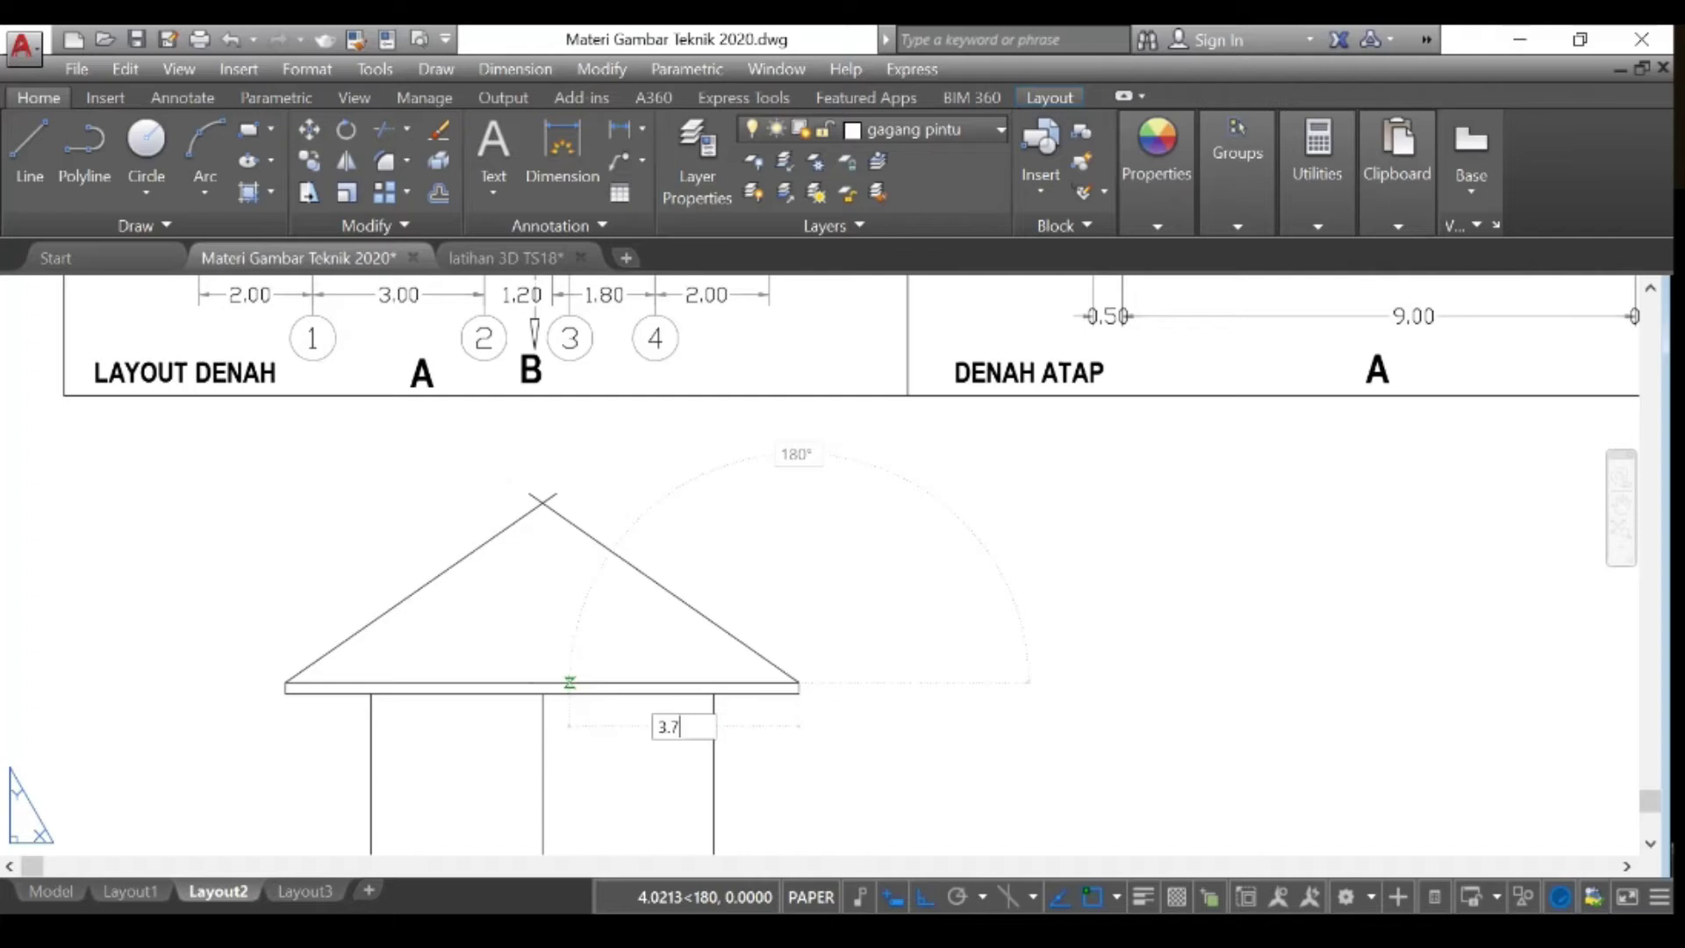
key("Return")
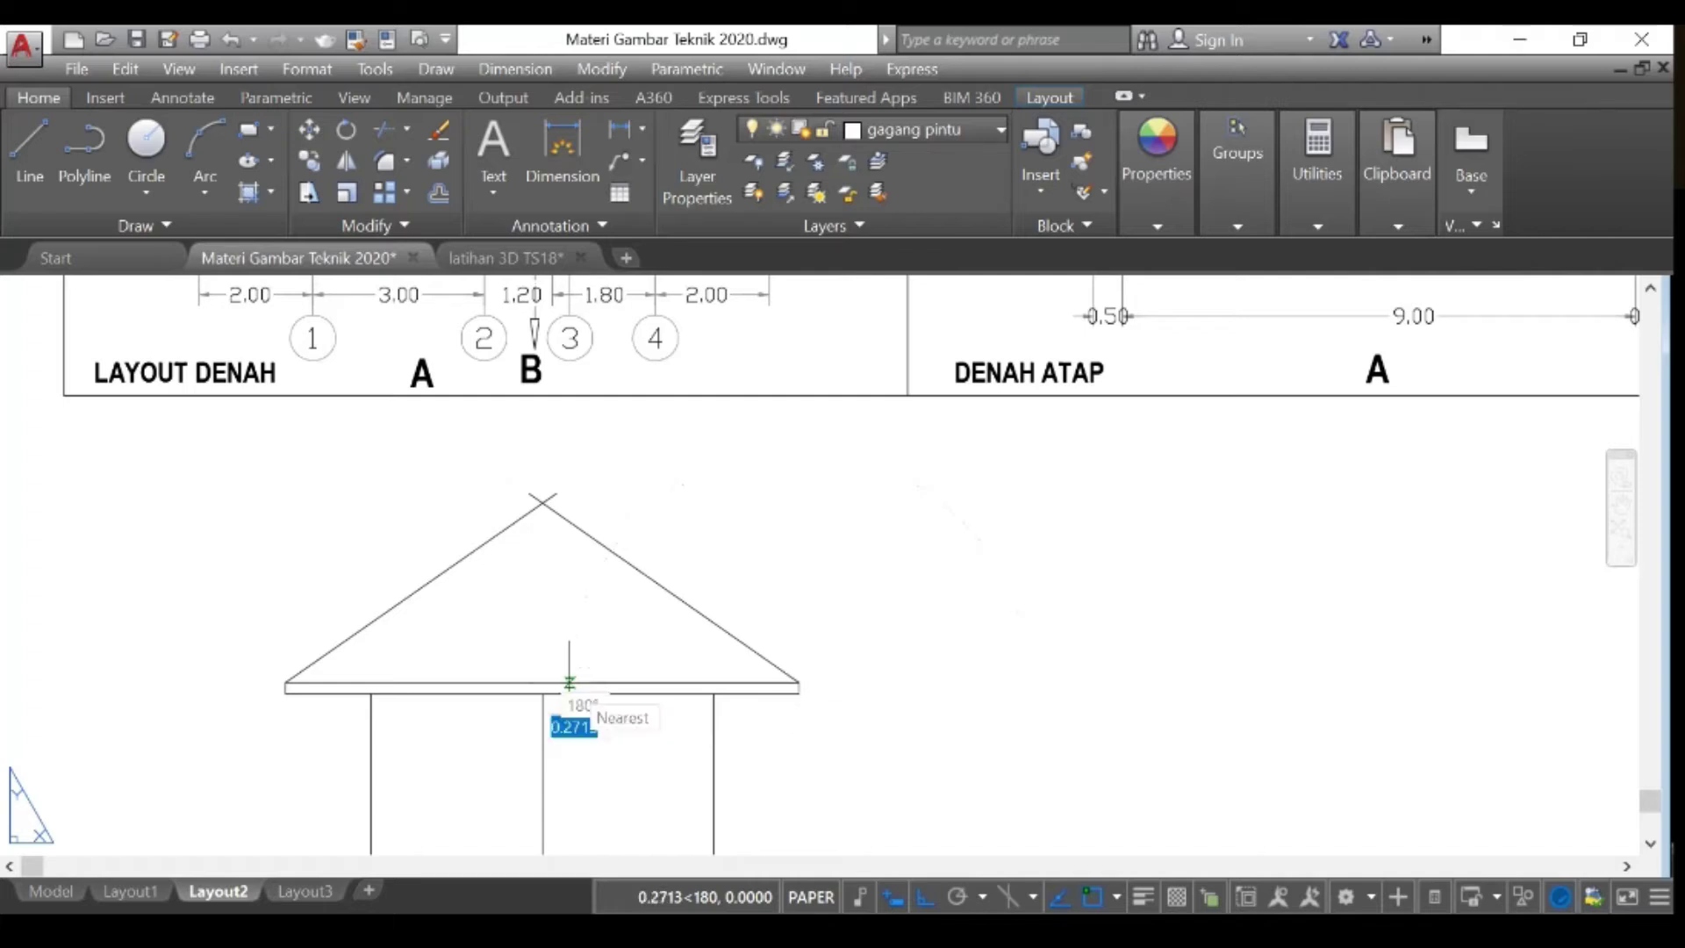
left_click(629, 502)
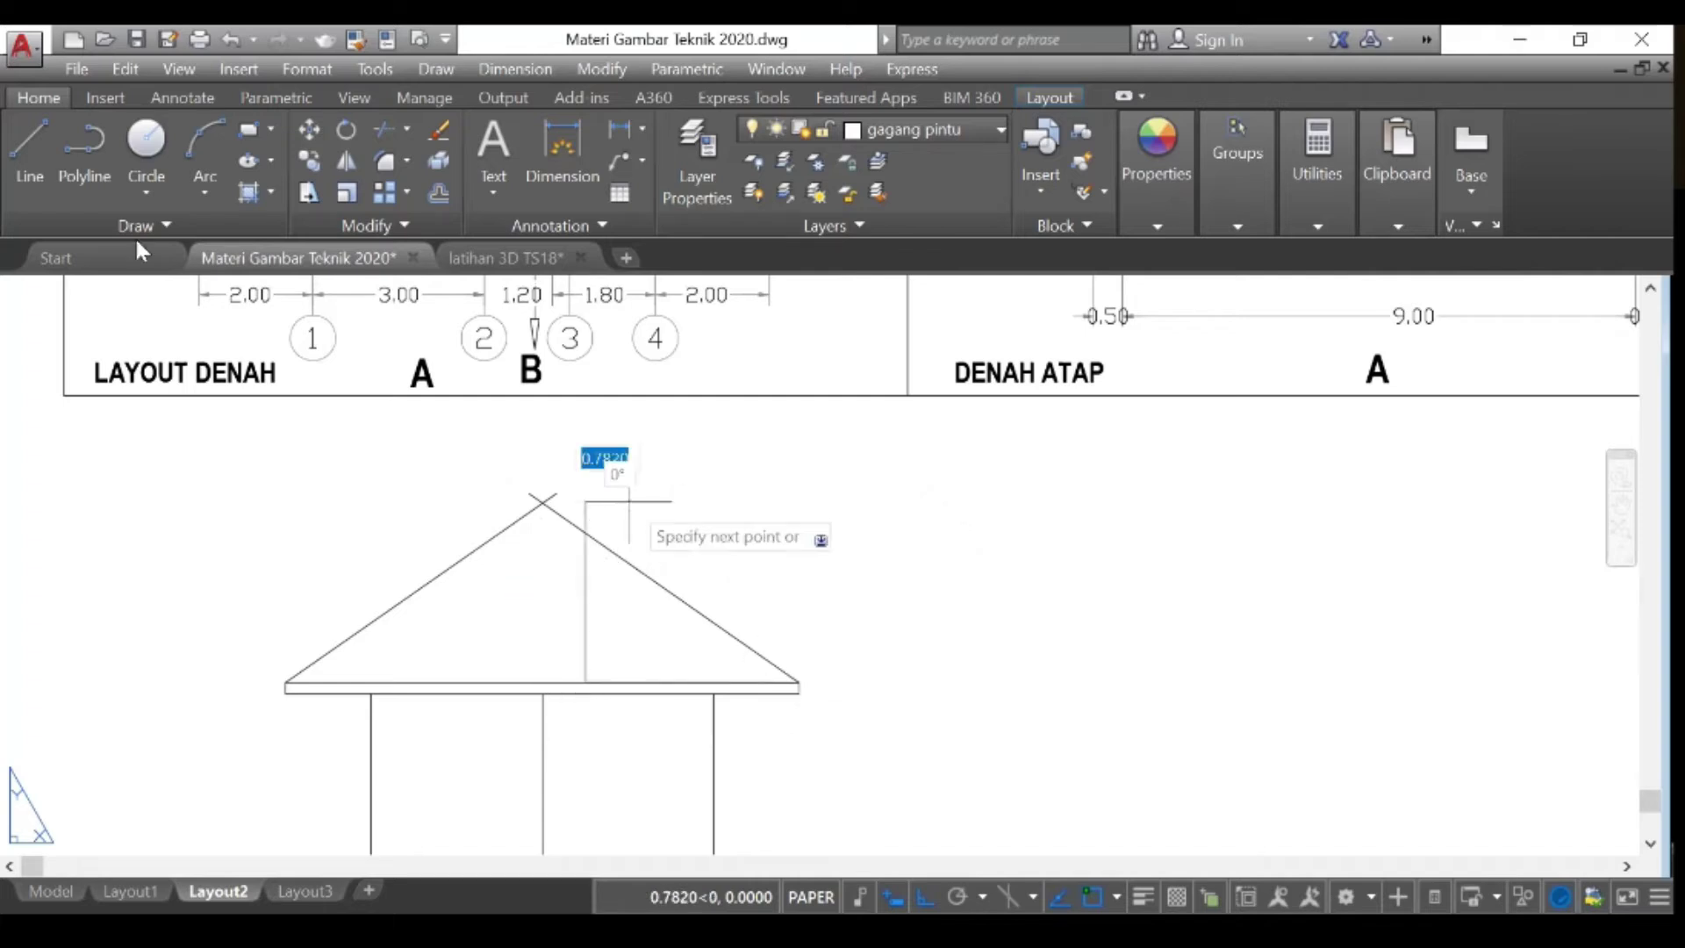
key("Escape")
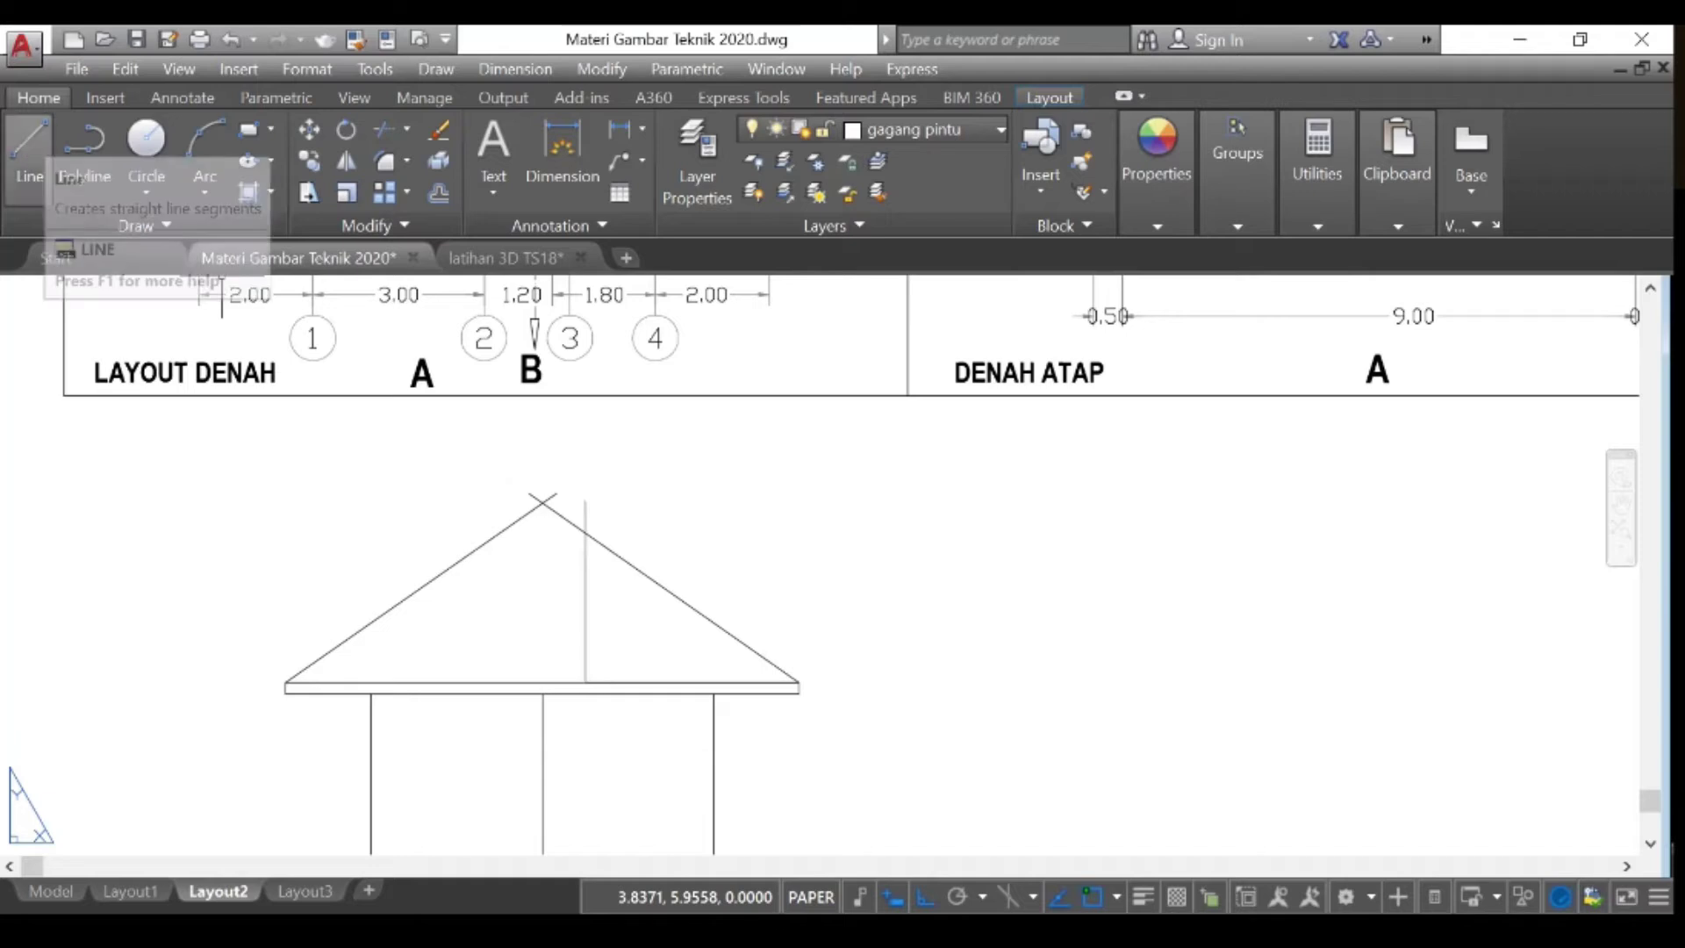
Step: Draw a horizontal ridge line from the vertical line's intersection with the right slope across past the left slope
left_click(29, 145)
scroll(517, 489, "up", 4)
scroll(517, 489, "up", 2)
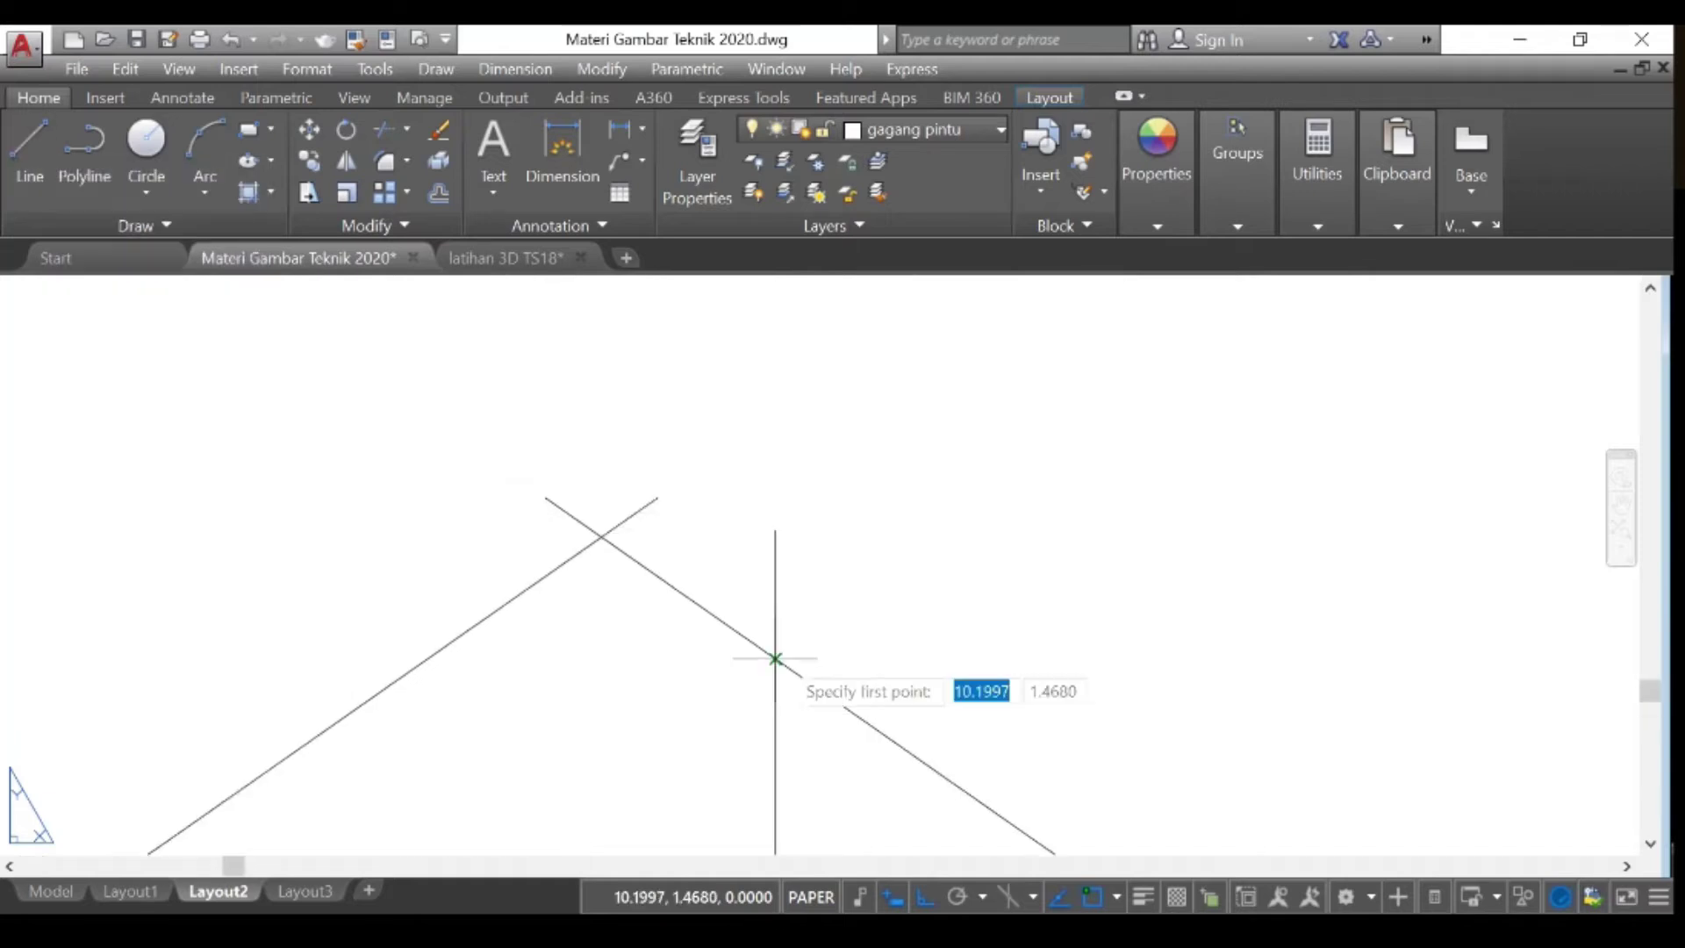
left_click(772, 655)
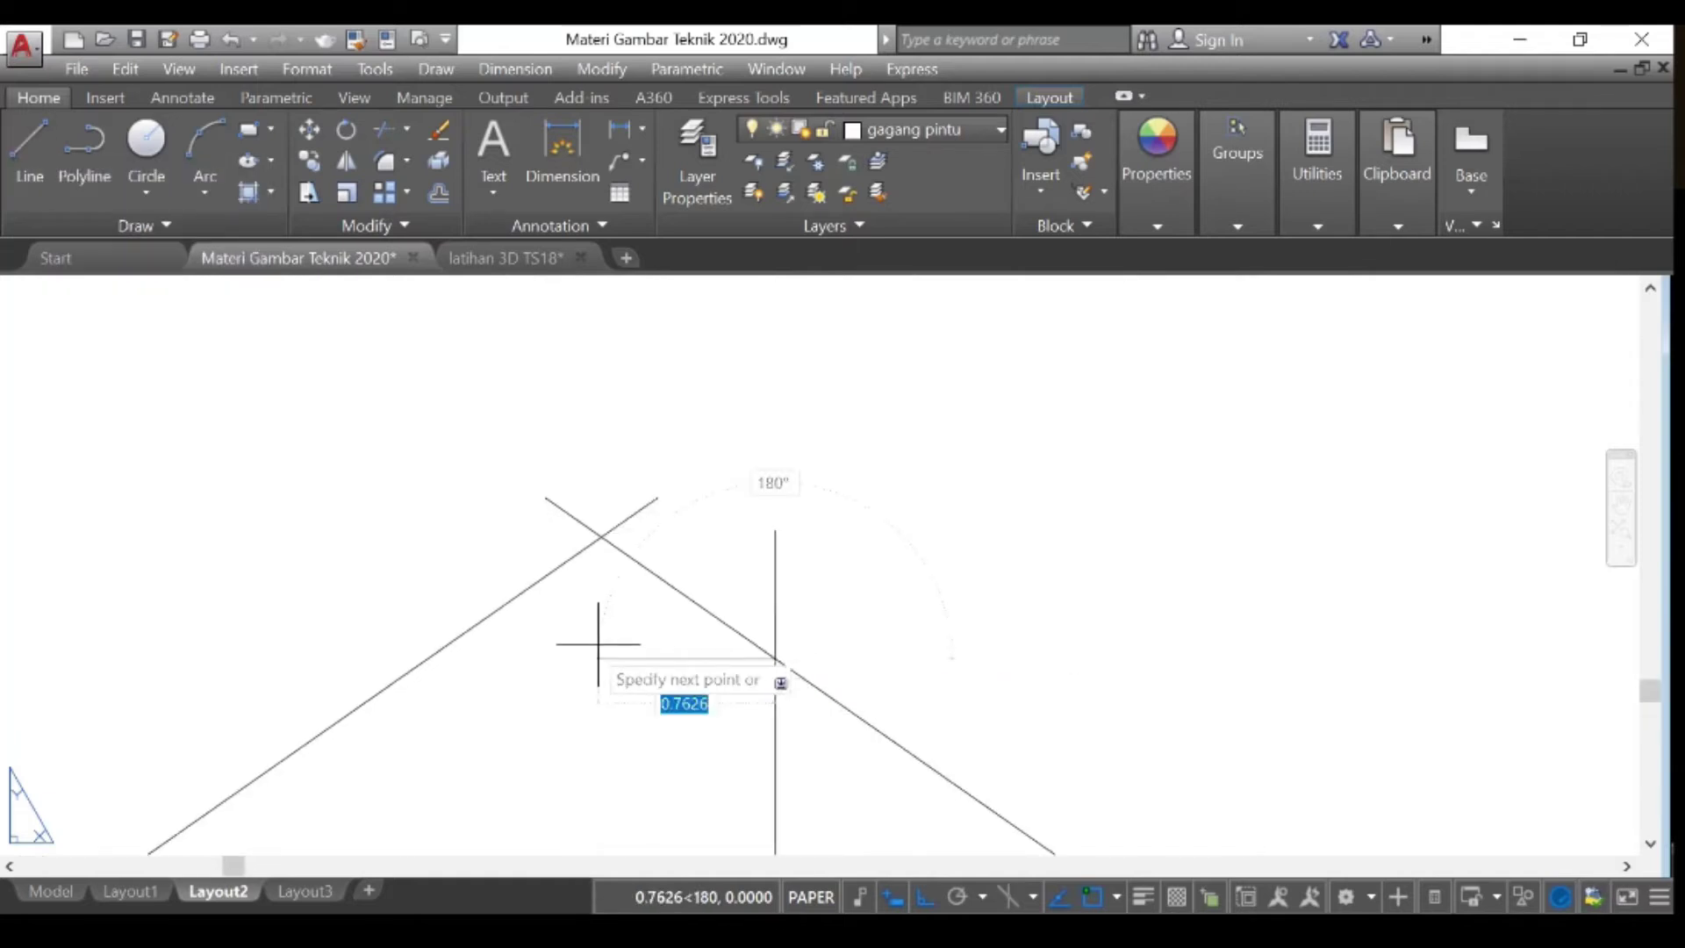
left_click(438, 653)
key("Escape")
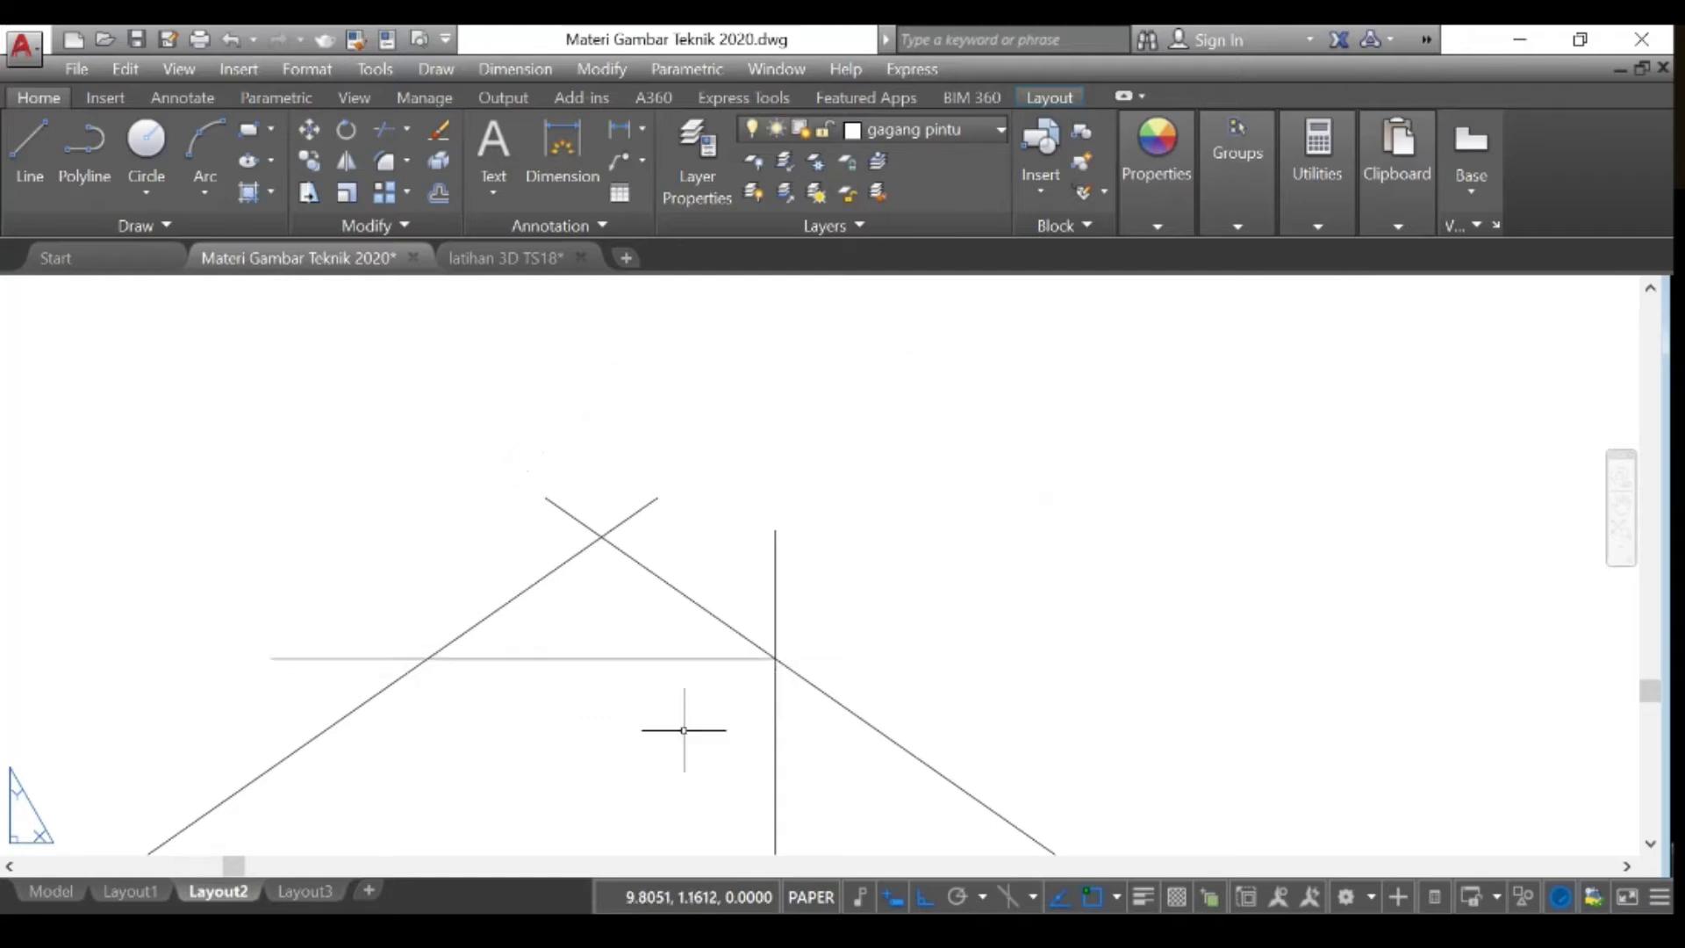
Step: Delete the vertical construction line inside the roof
scroll(746, 754, "down", 3)
left_click(764, 777)
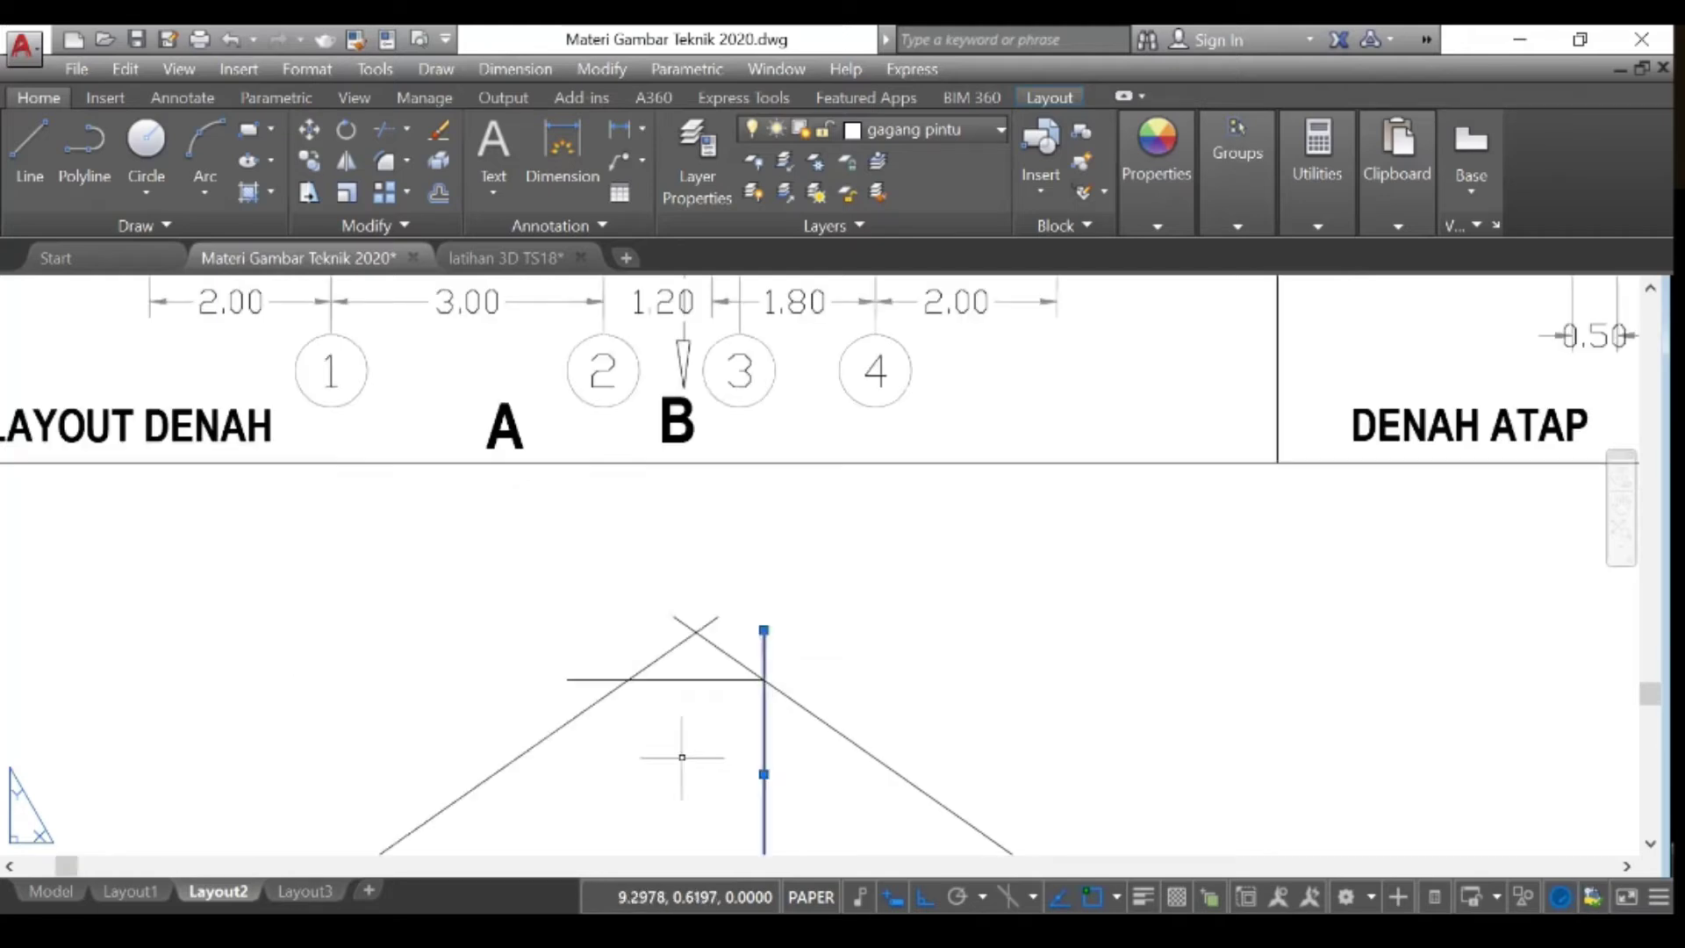
scroll(764, 632, "down", 3)
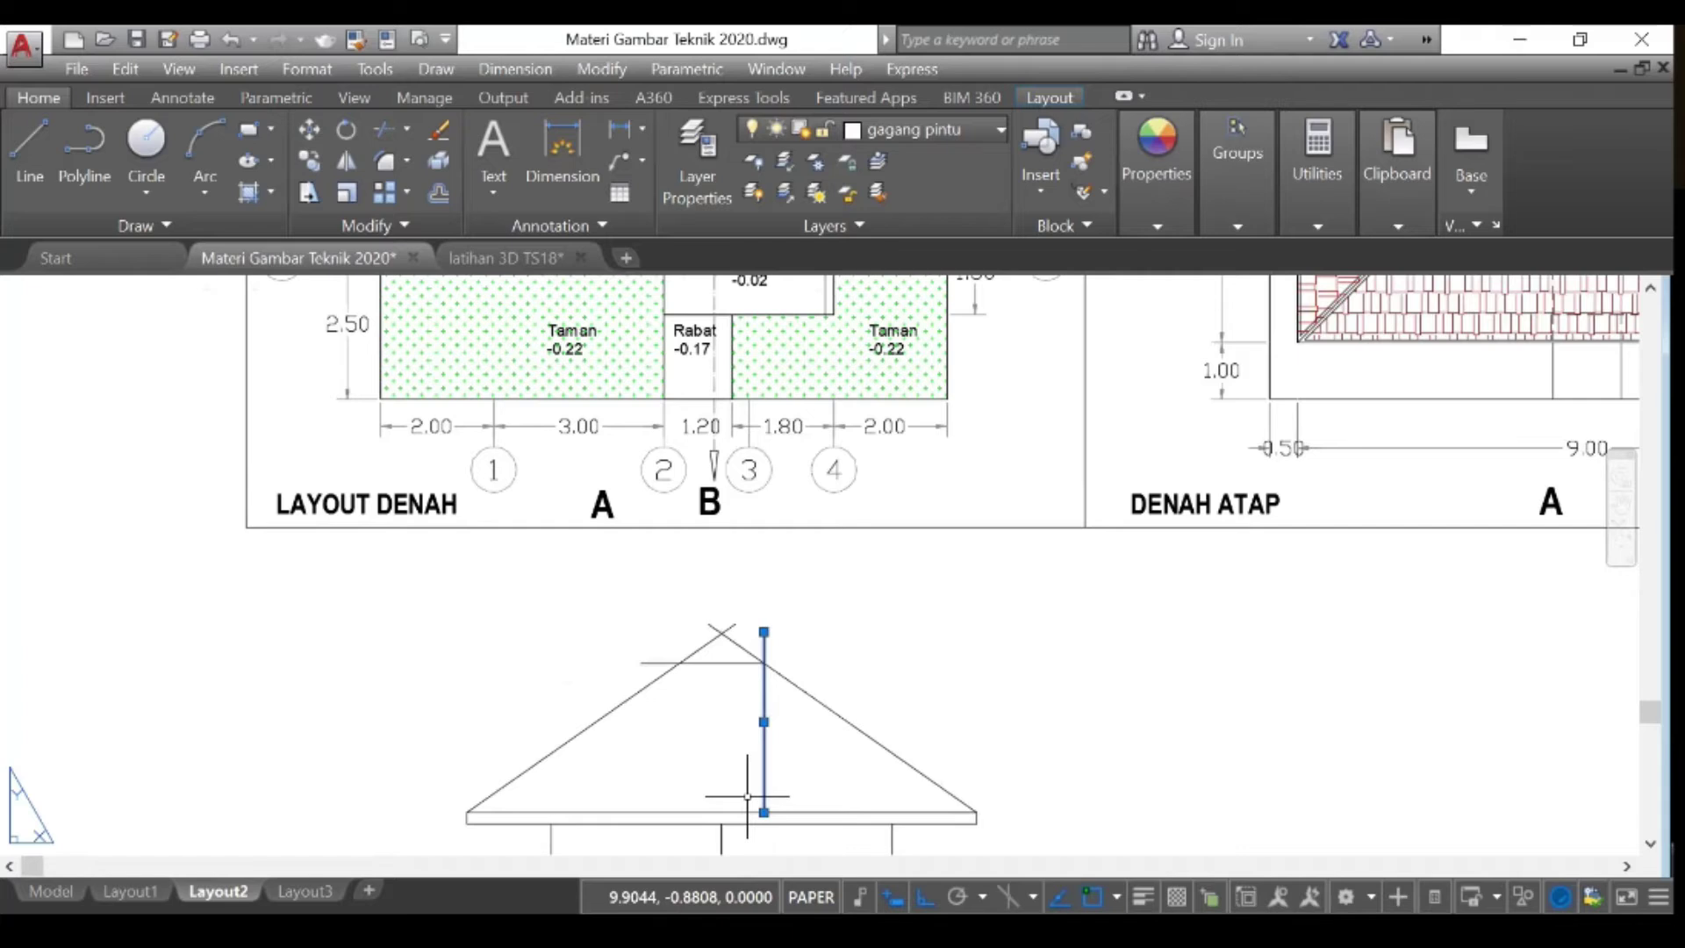
scroll(750, 689, "up", 2)
scroll(763, 697, "down", 2)
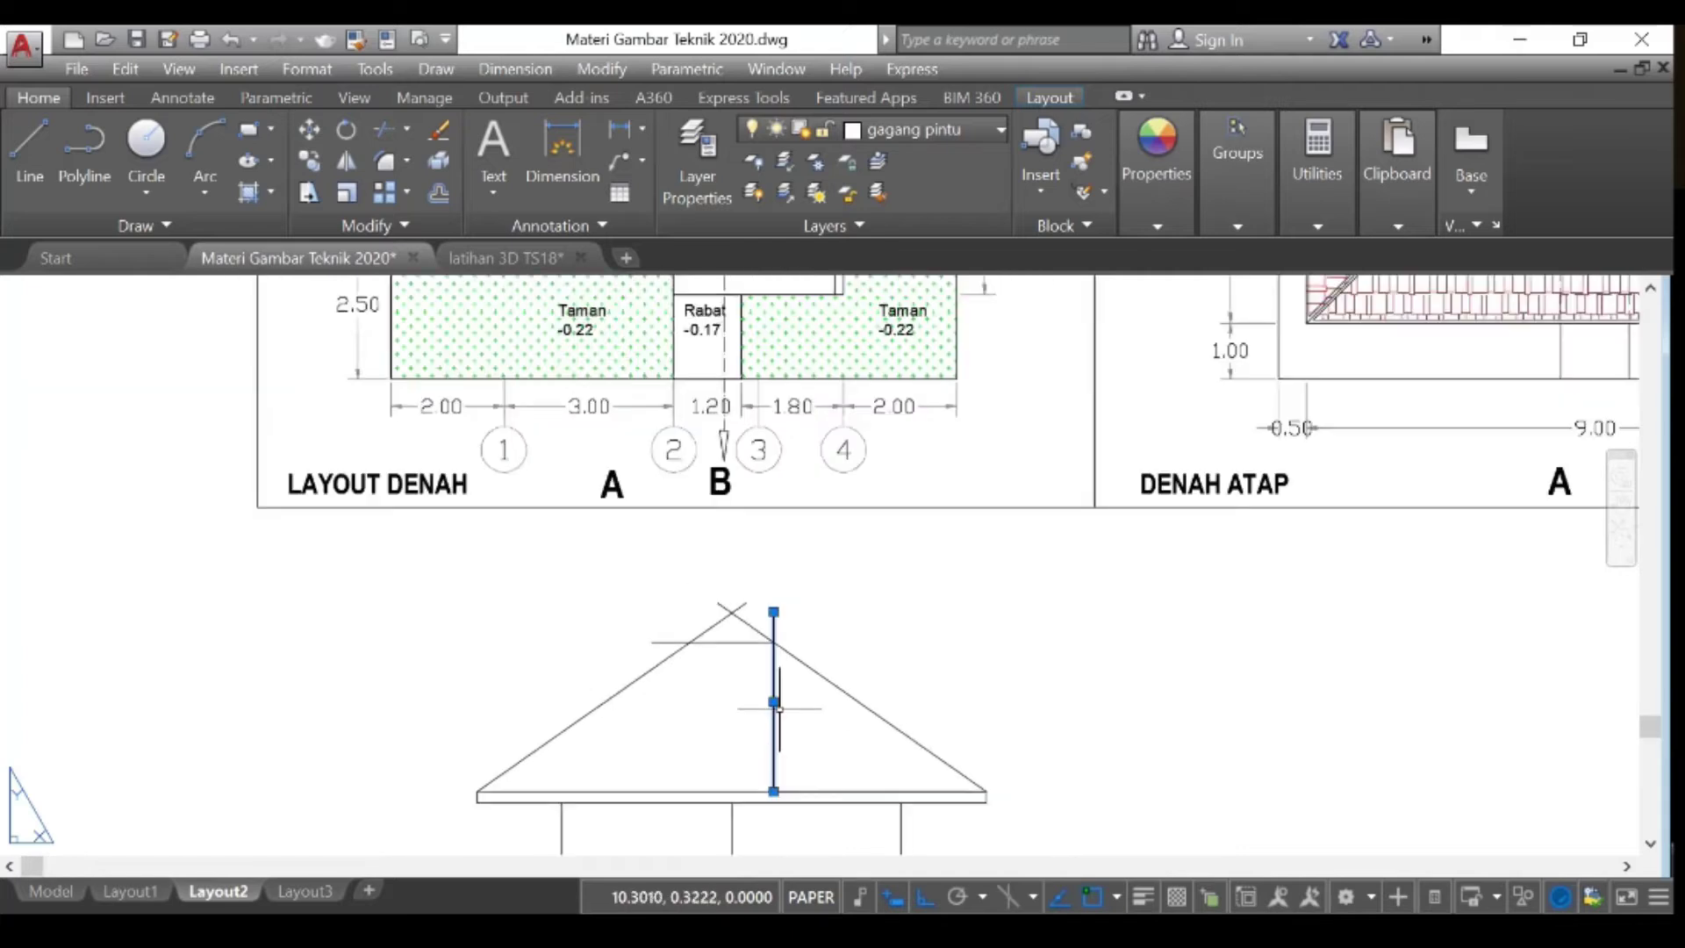
scroll(765, 658, "up", 2)
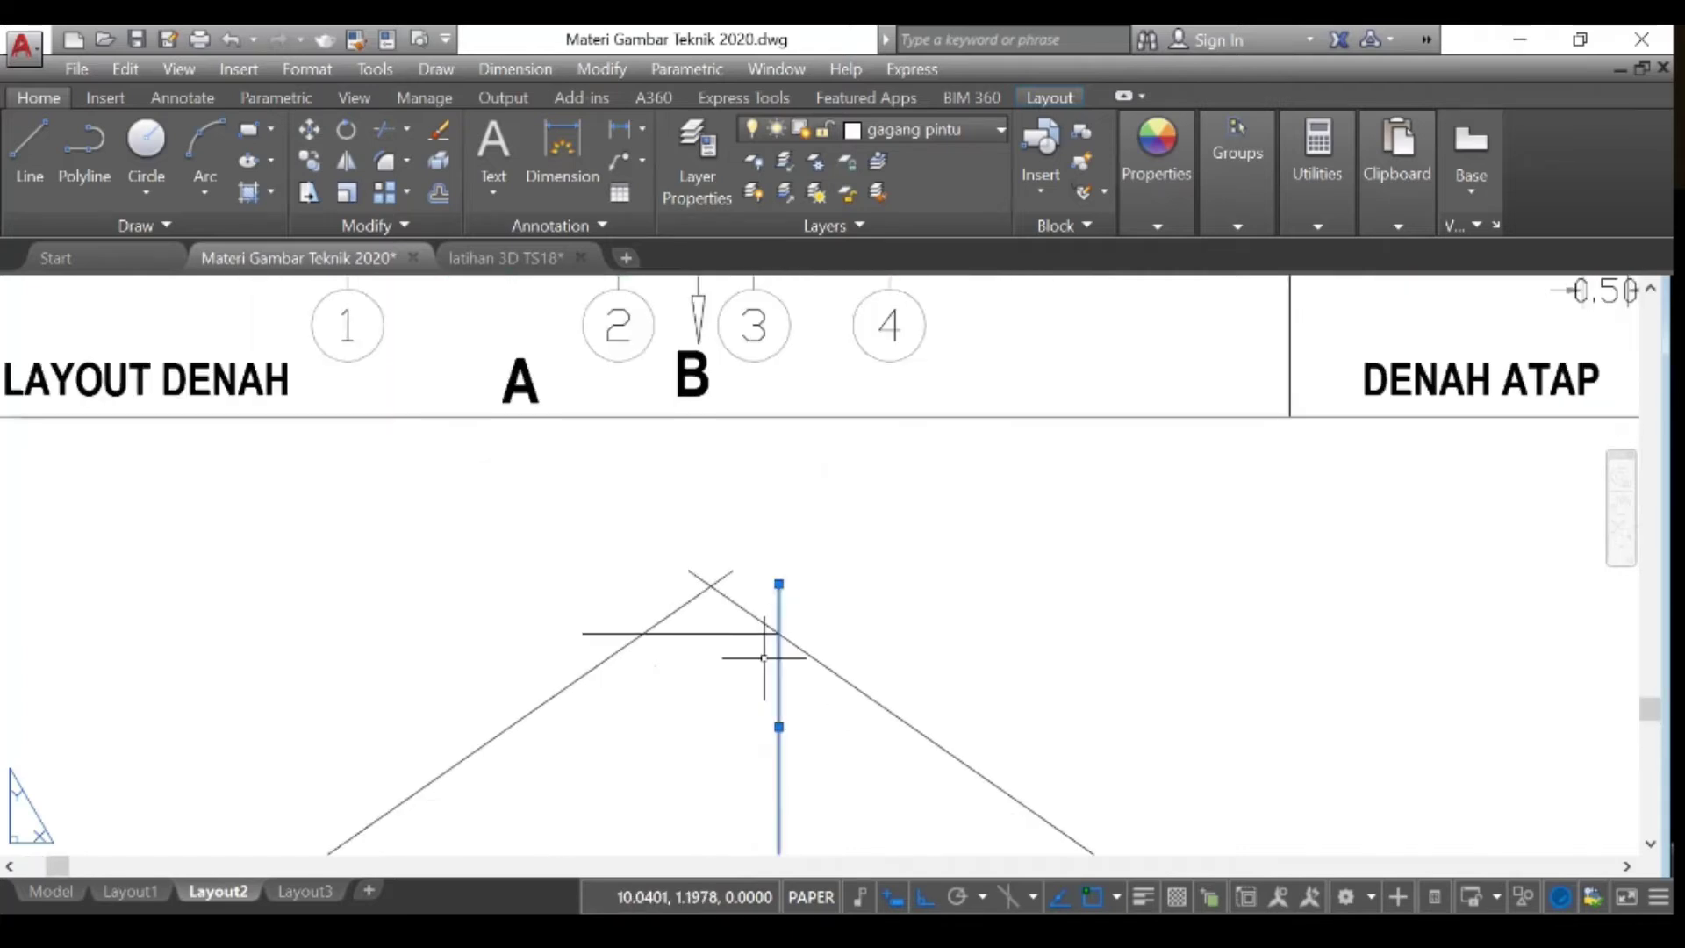
scroll(765, 658, "up", 3)
key("Delete")
Step: Trim both roof slopes above the ridge line and cut off the ridge line's overhang beyond the left slope
left_click(385, 131)
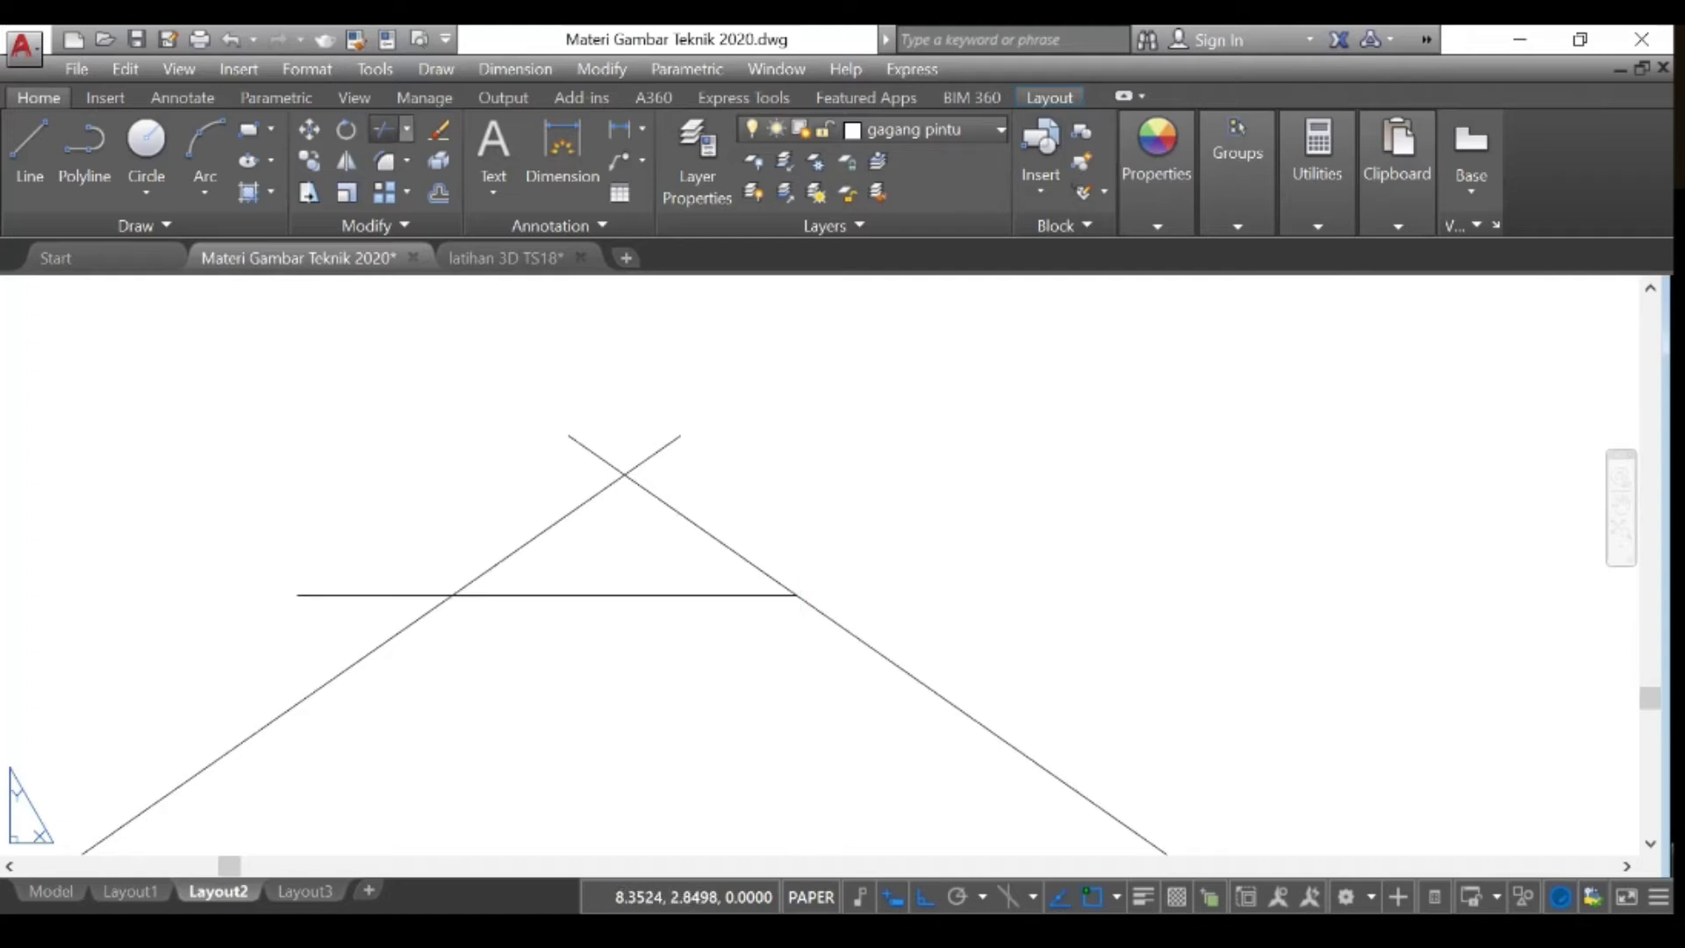
key("Return")
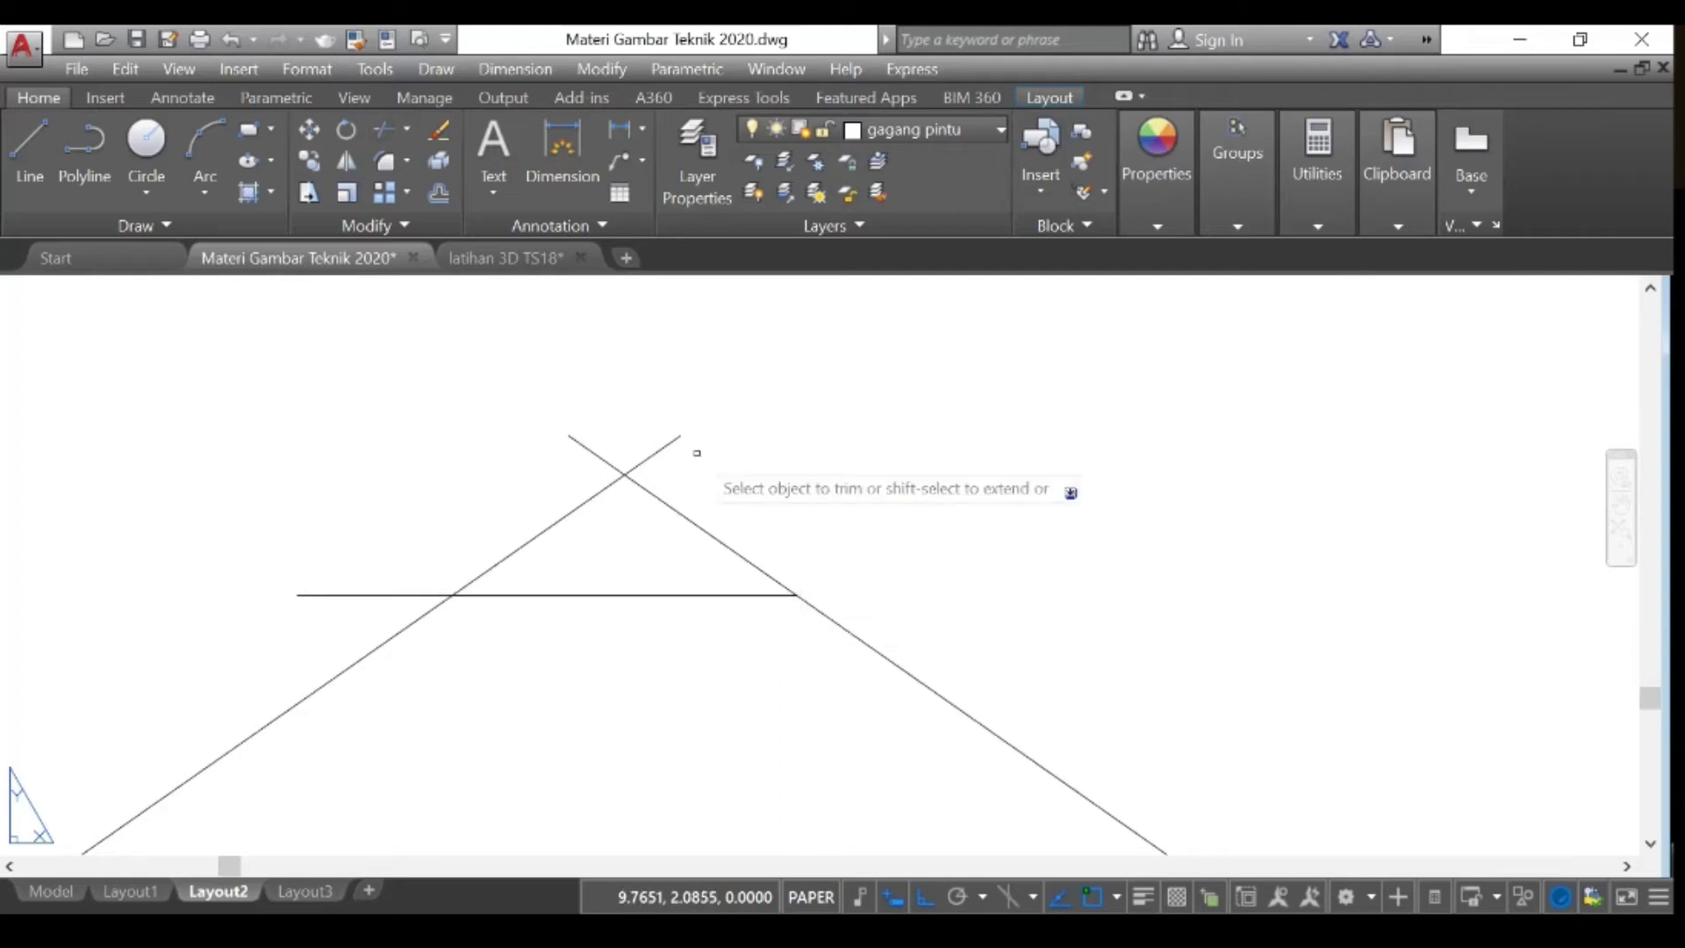
left_click(660, 447)
left_click(594, 492)
left_click(651, 492)
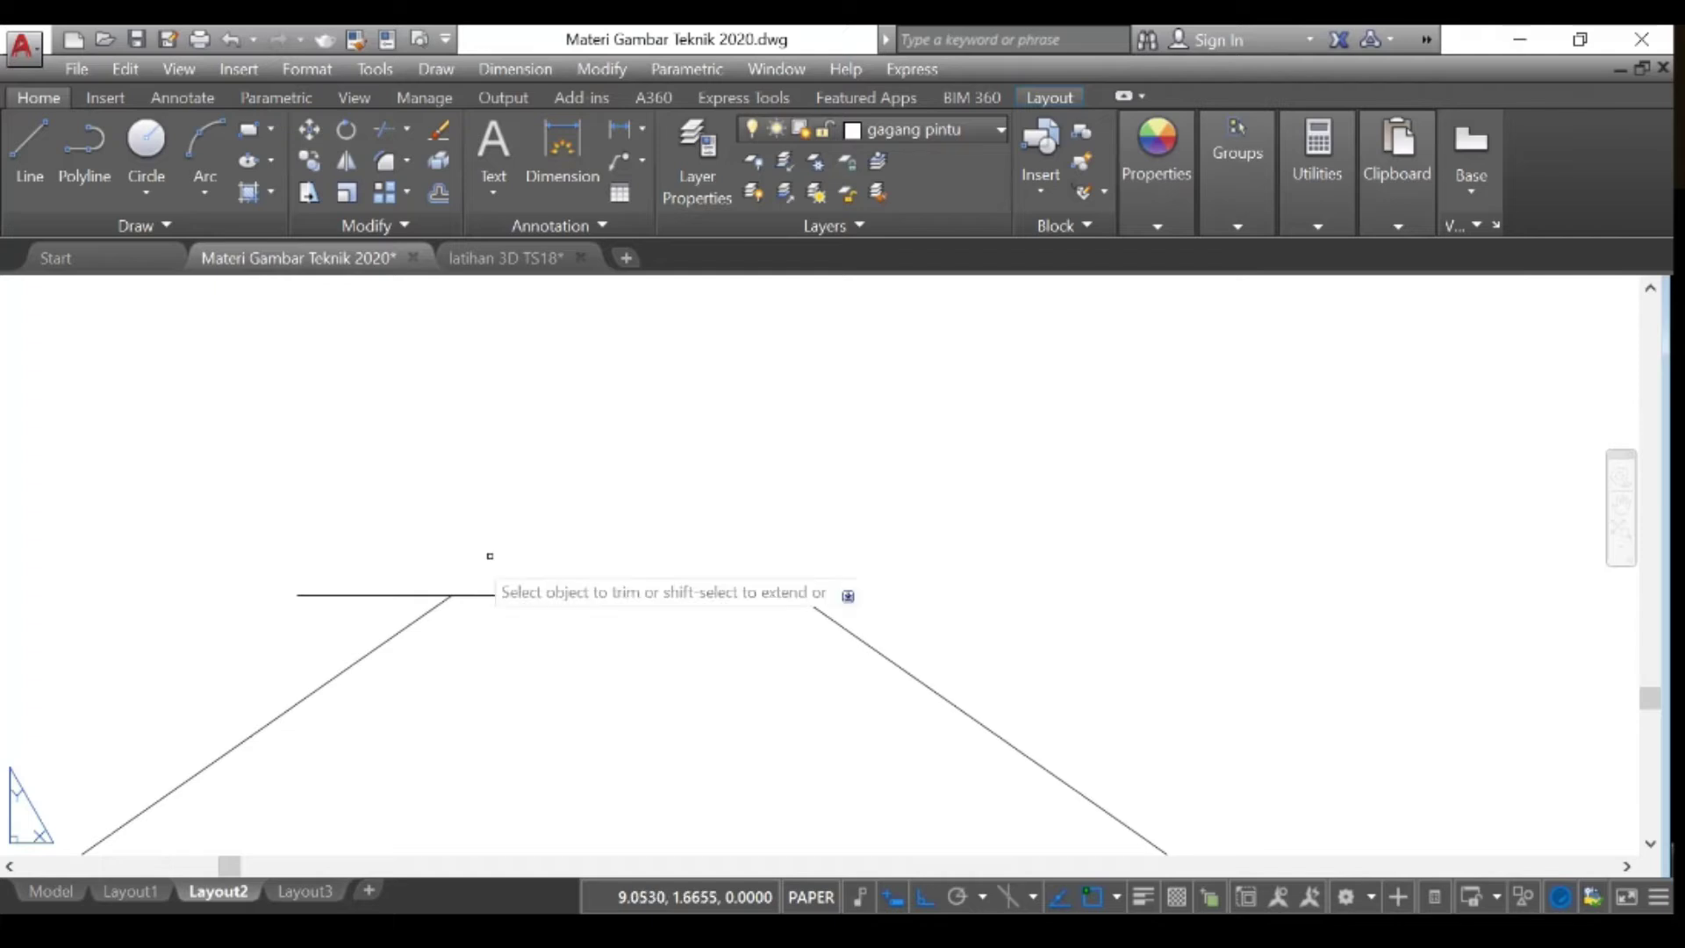
left_click(360, 595)
scroll(724, 503, "down", 4)
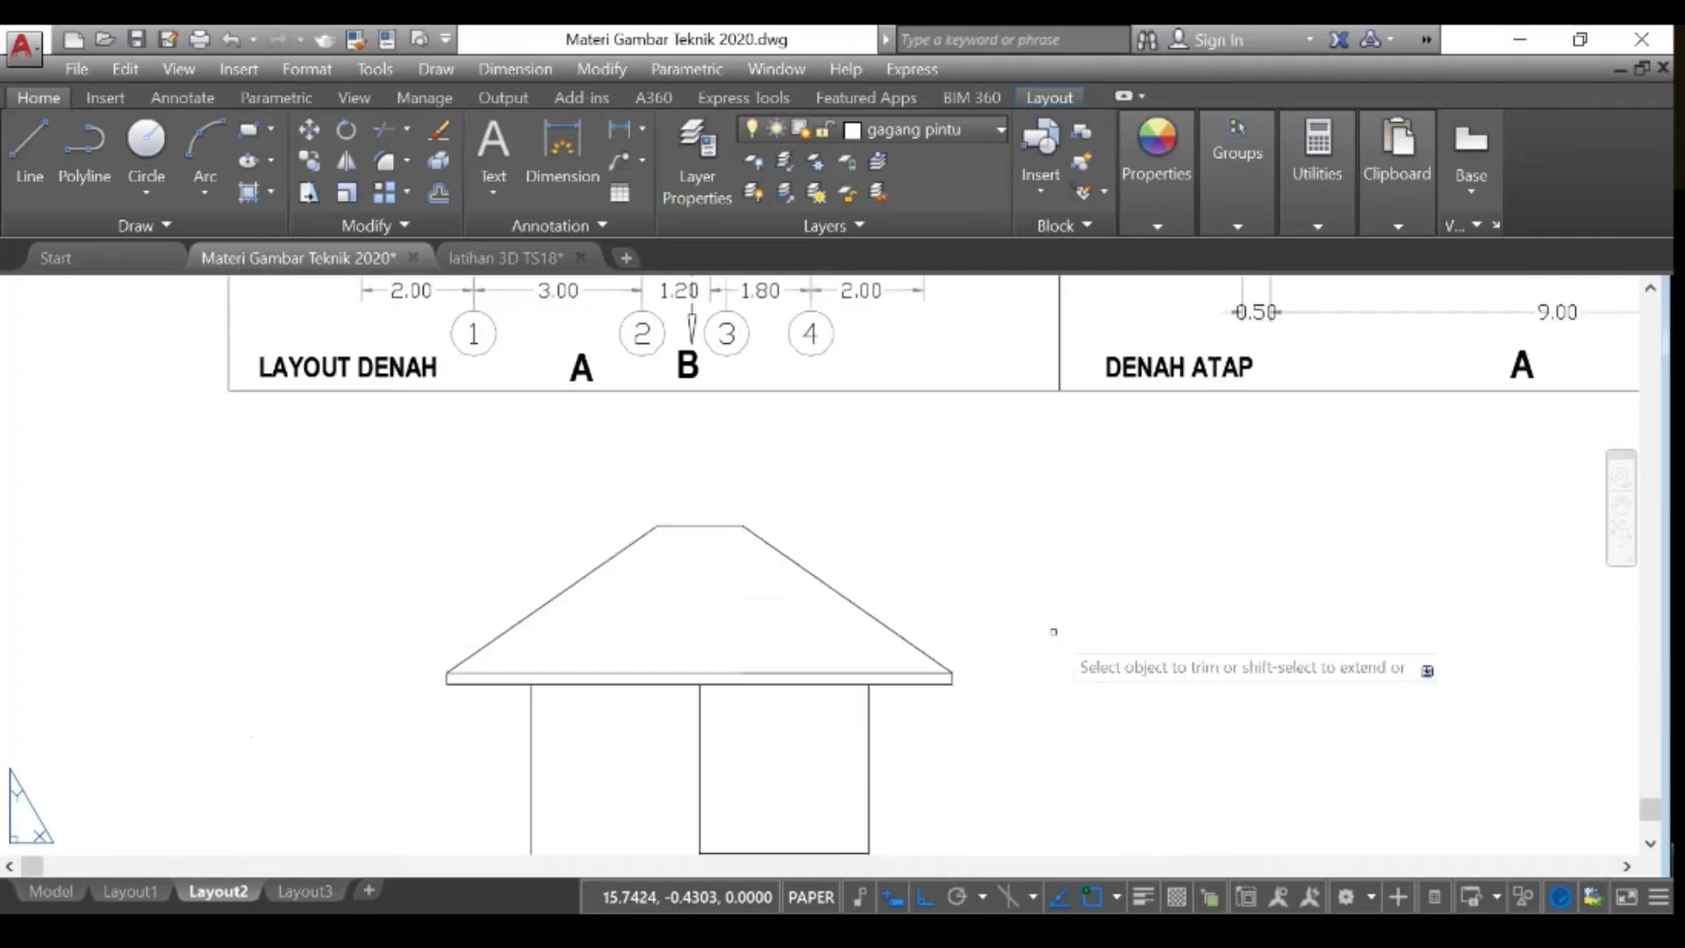
scroll(917, 643, "down", 2)
scroll(916, 643, "up", 2)
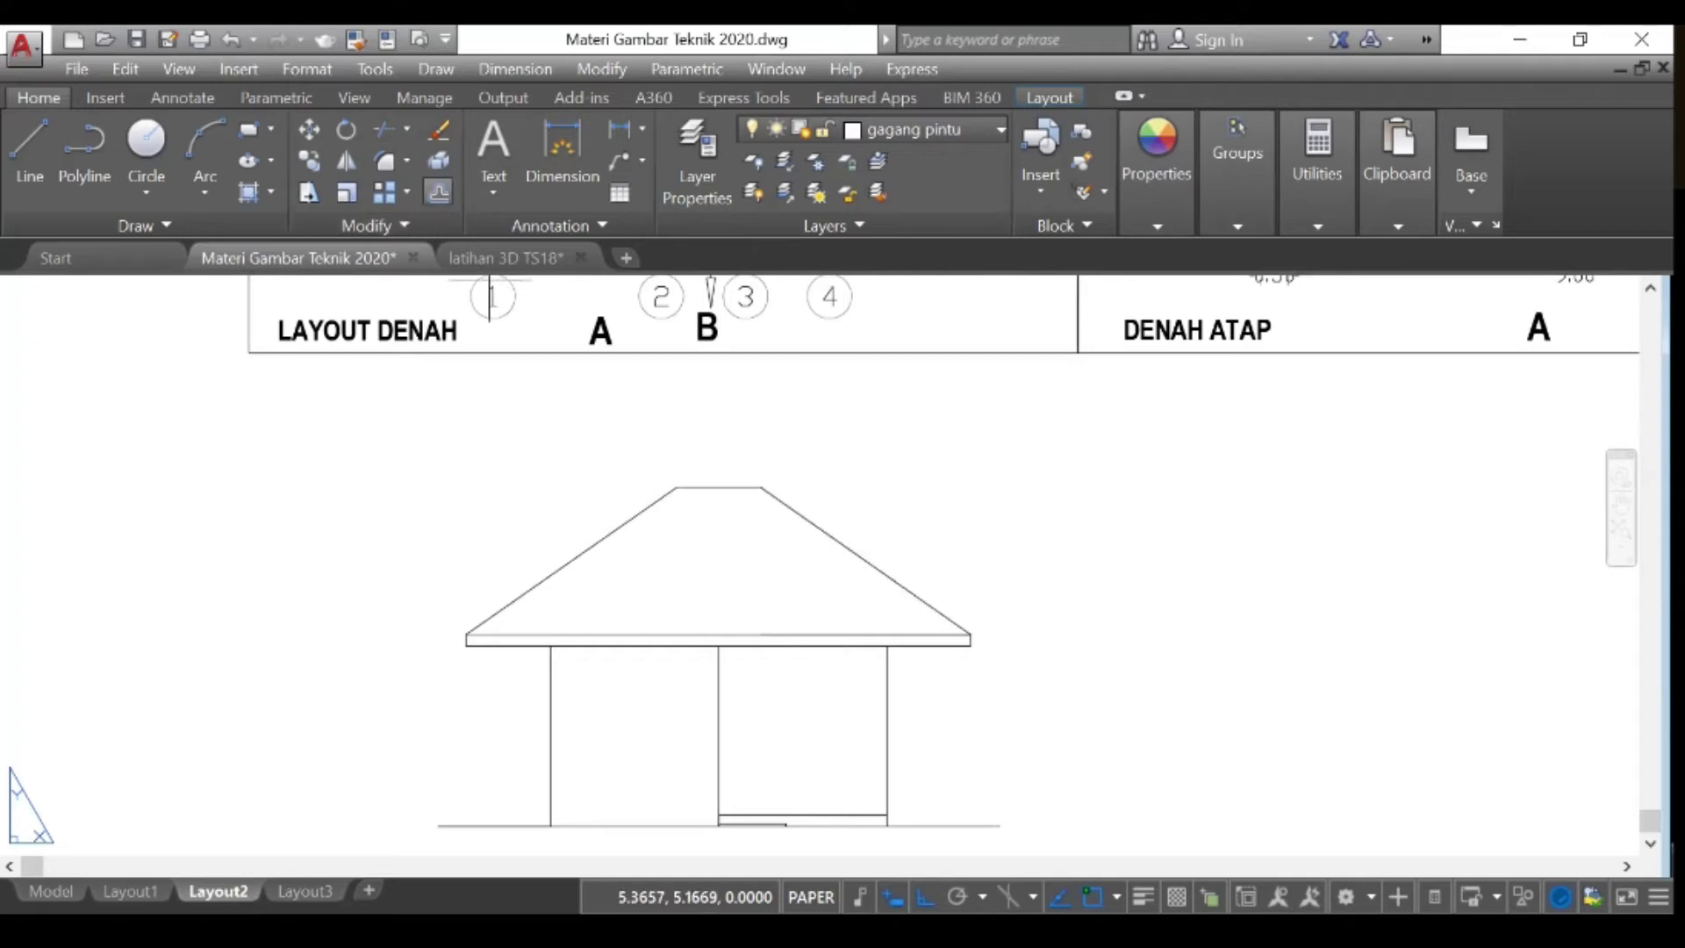
Step: Offset the left slope, ridge line and right slope outward by 0.15
left_click(438, 192)
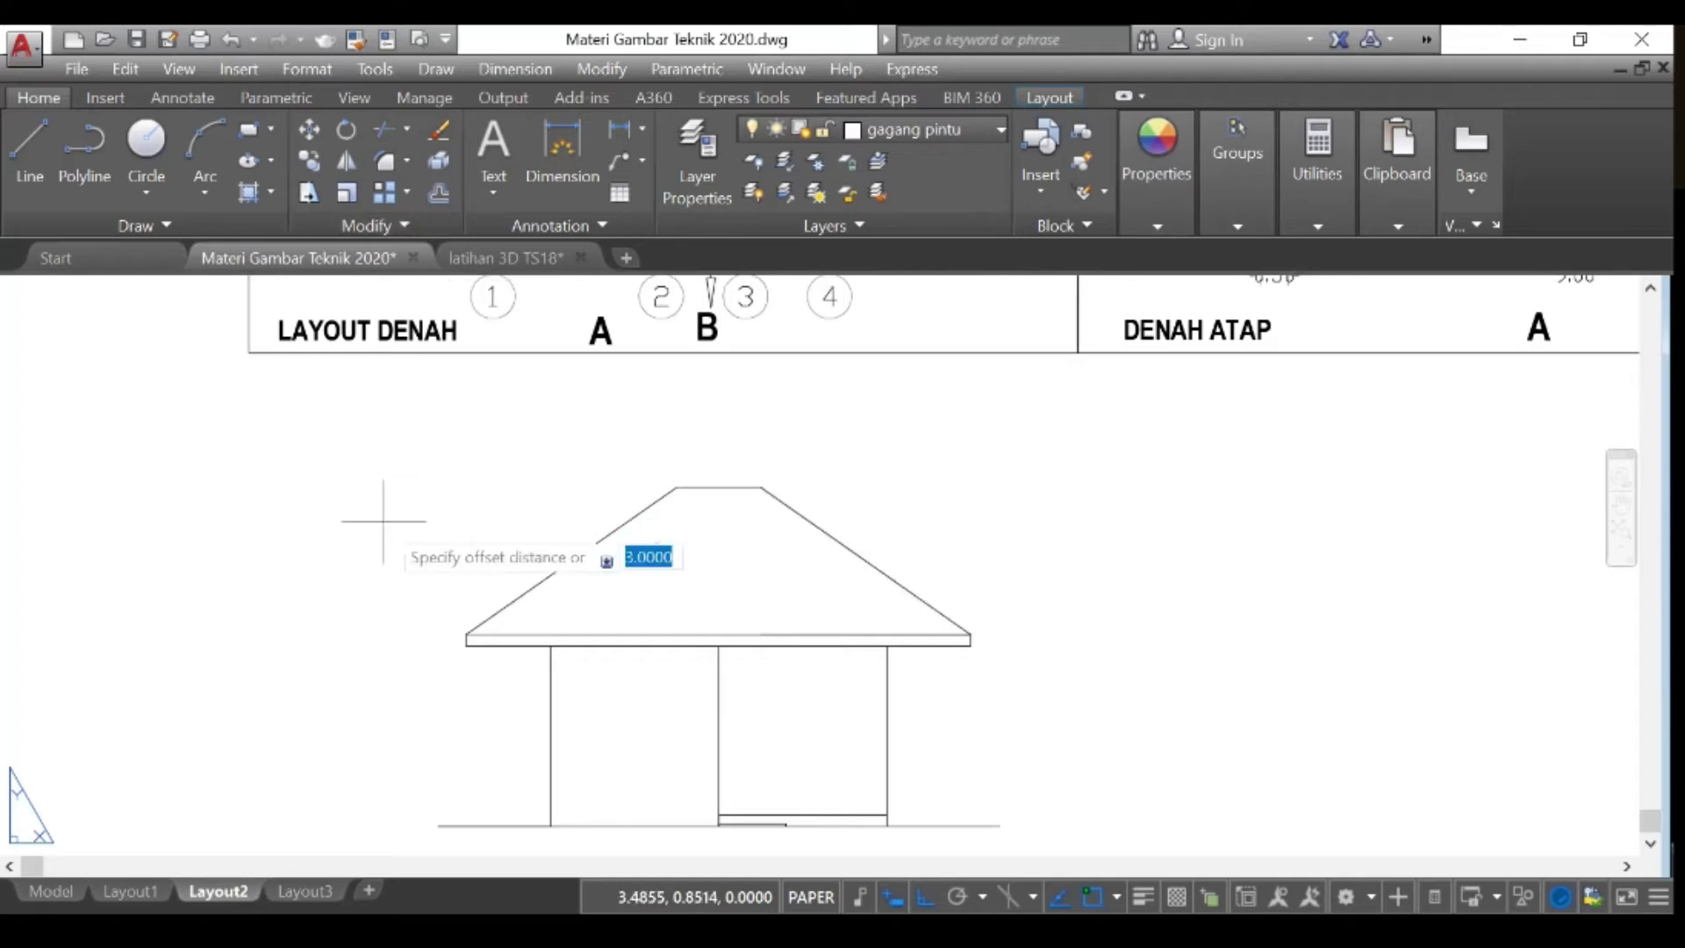
type("0.1")
key("Return")
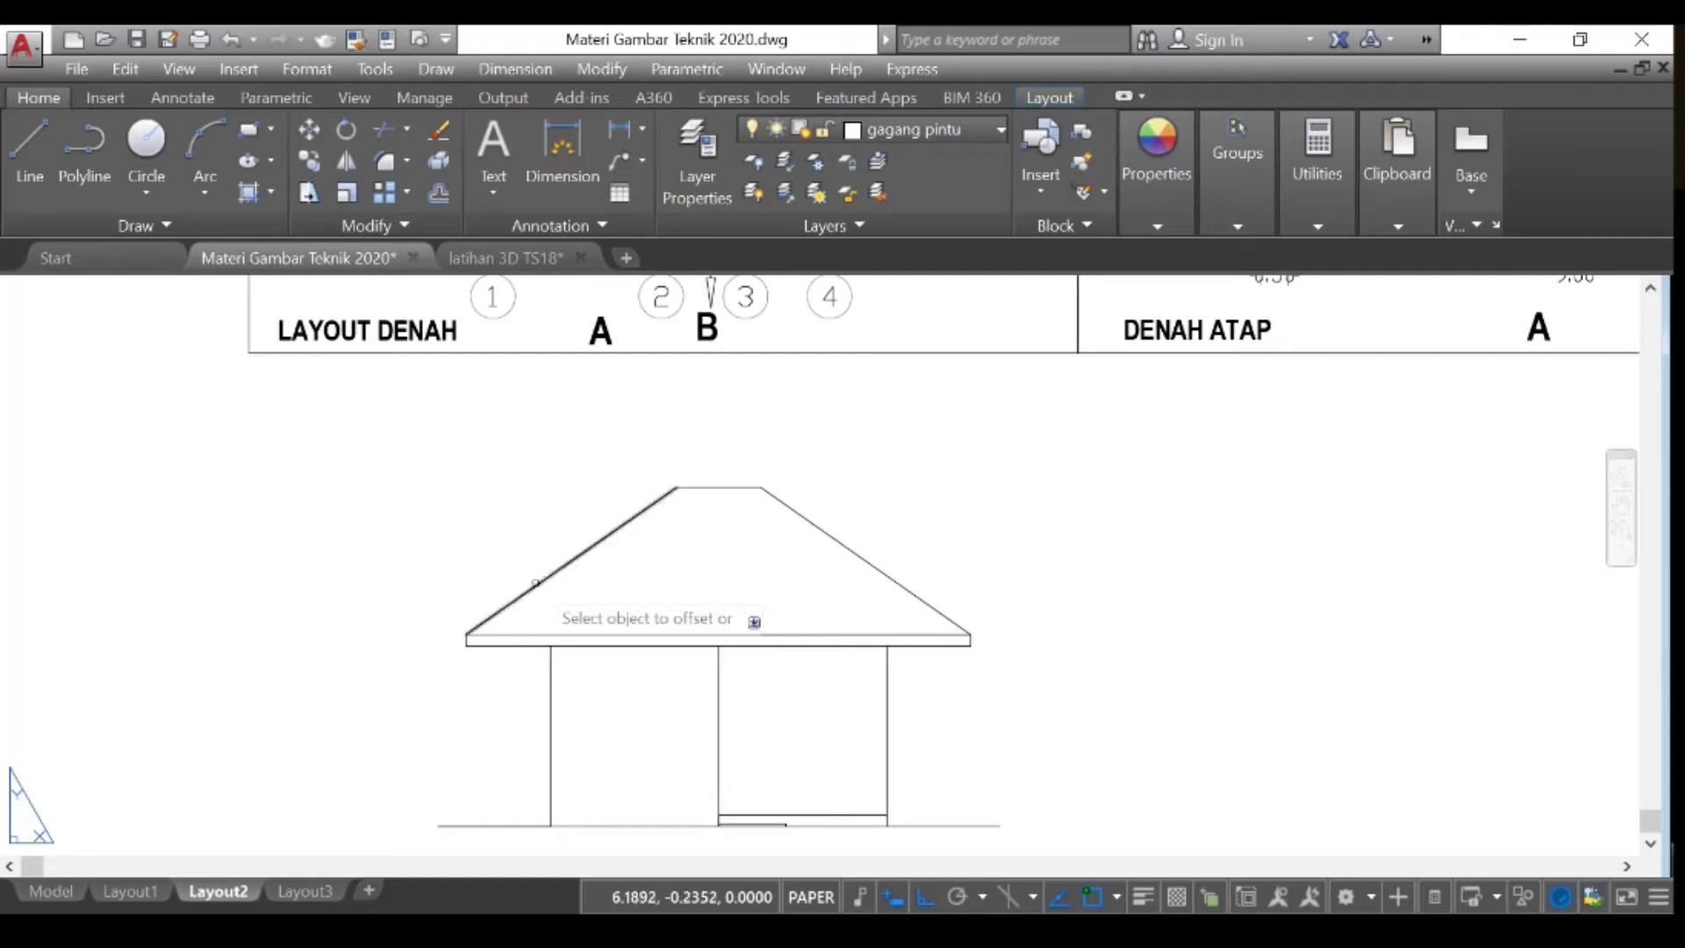
left_click(544, 577)
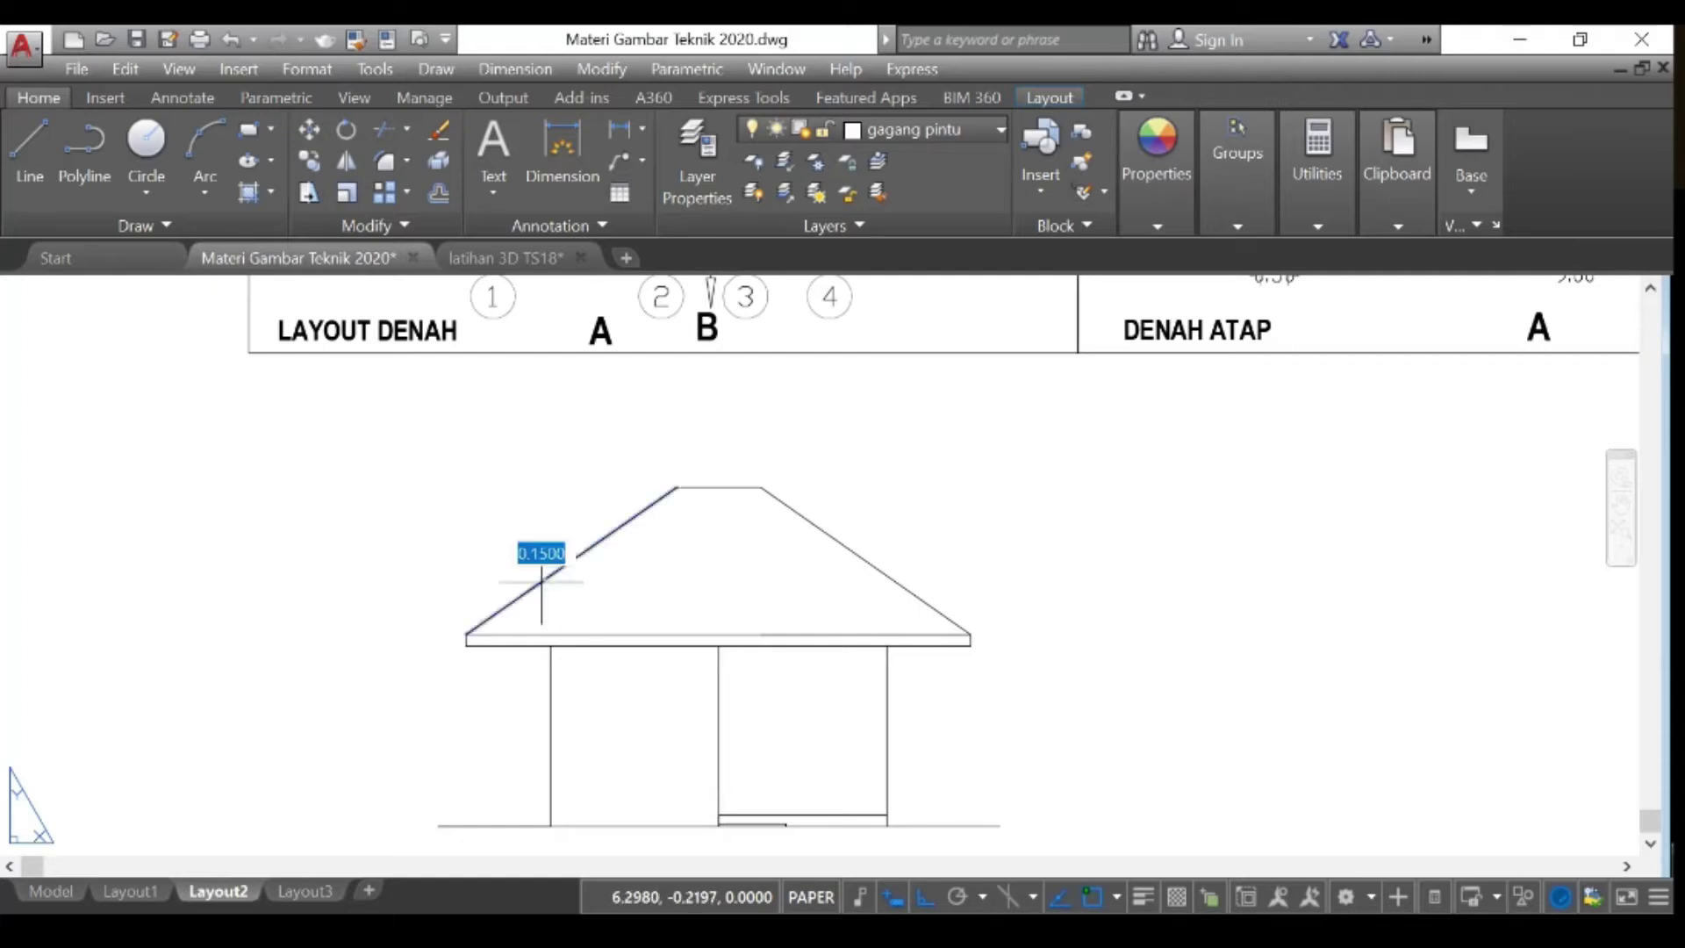
left_click(541, 577)
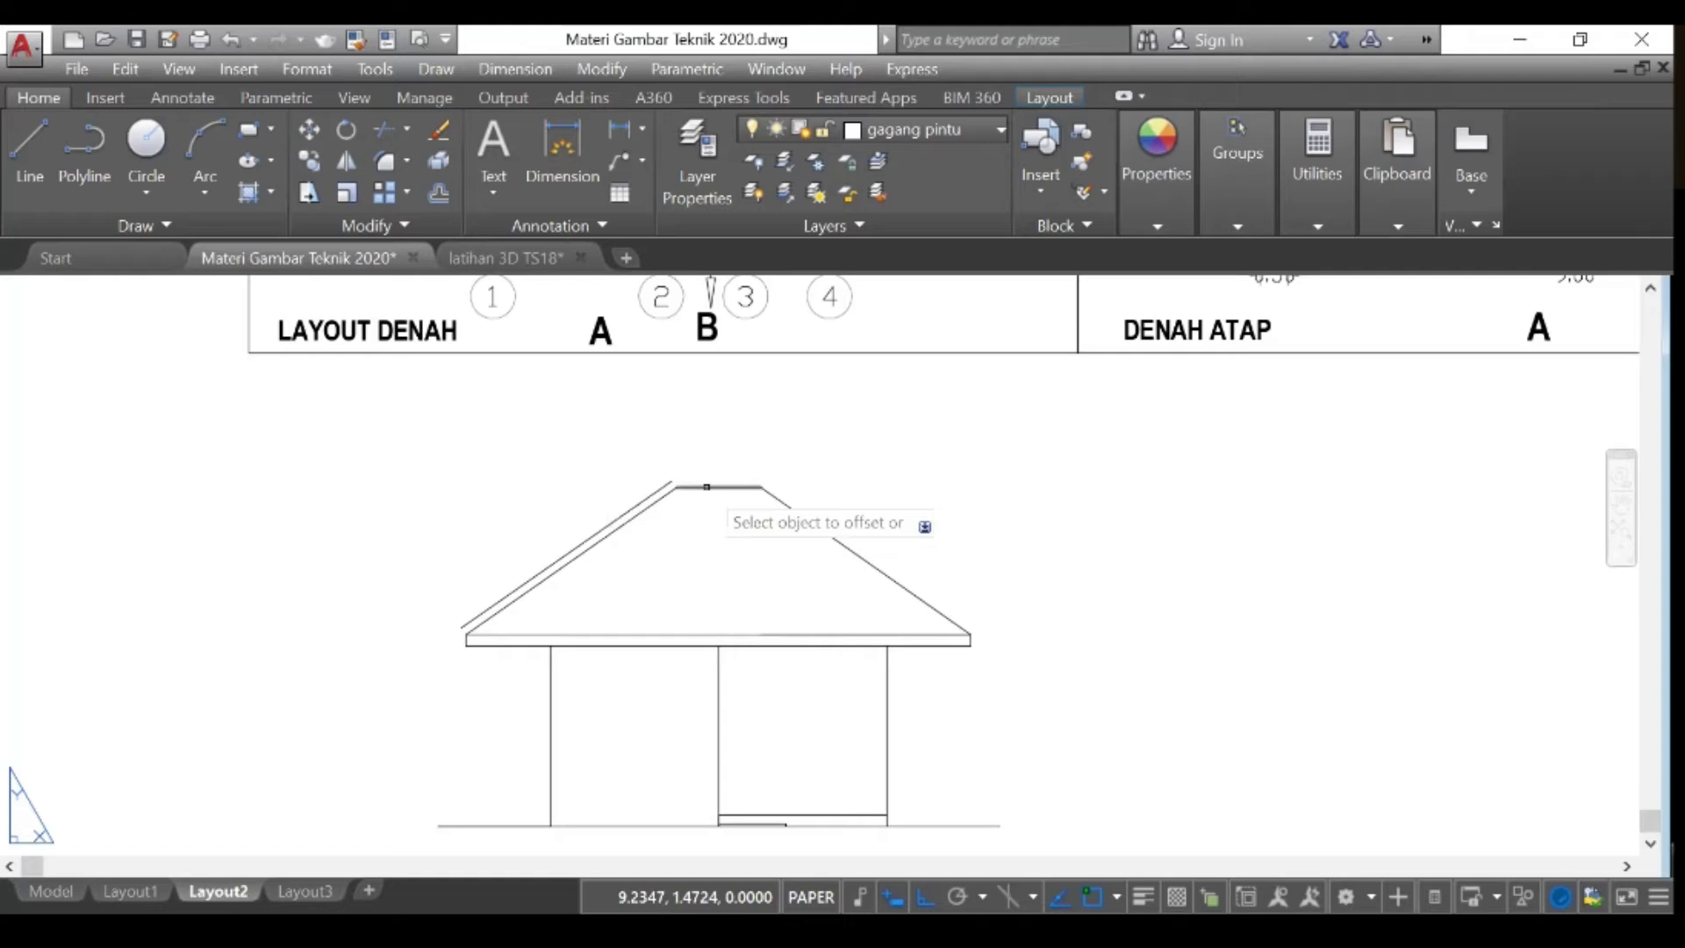
left_click(789, 507)
left_click(818, 488)
scroll(681, 448, "up", 4)
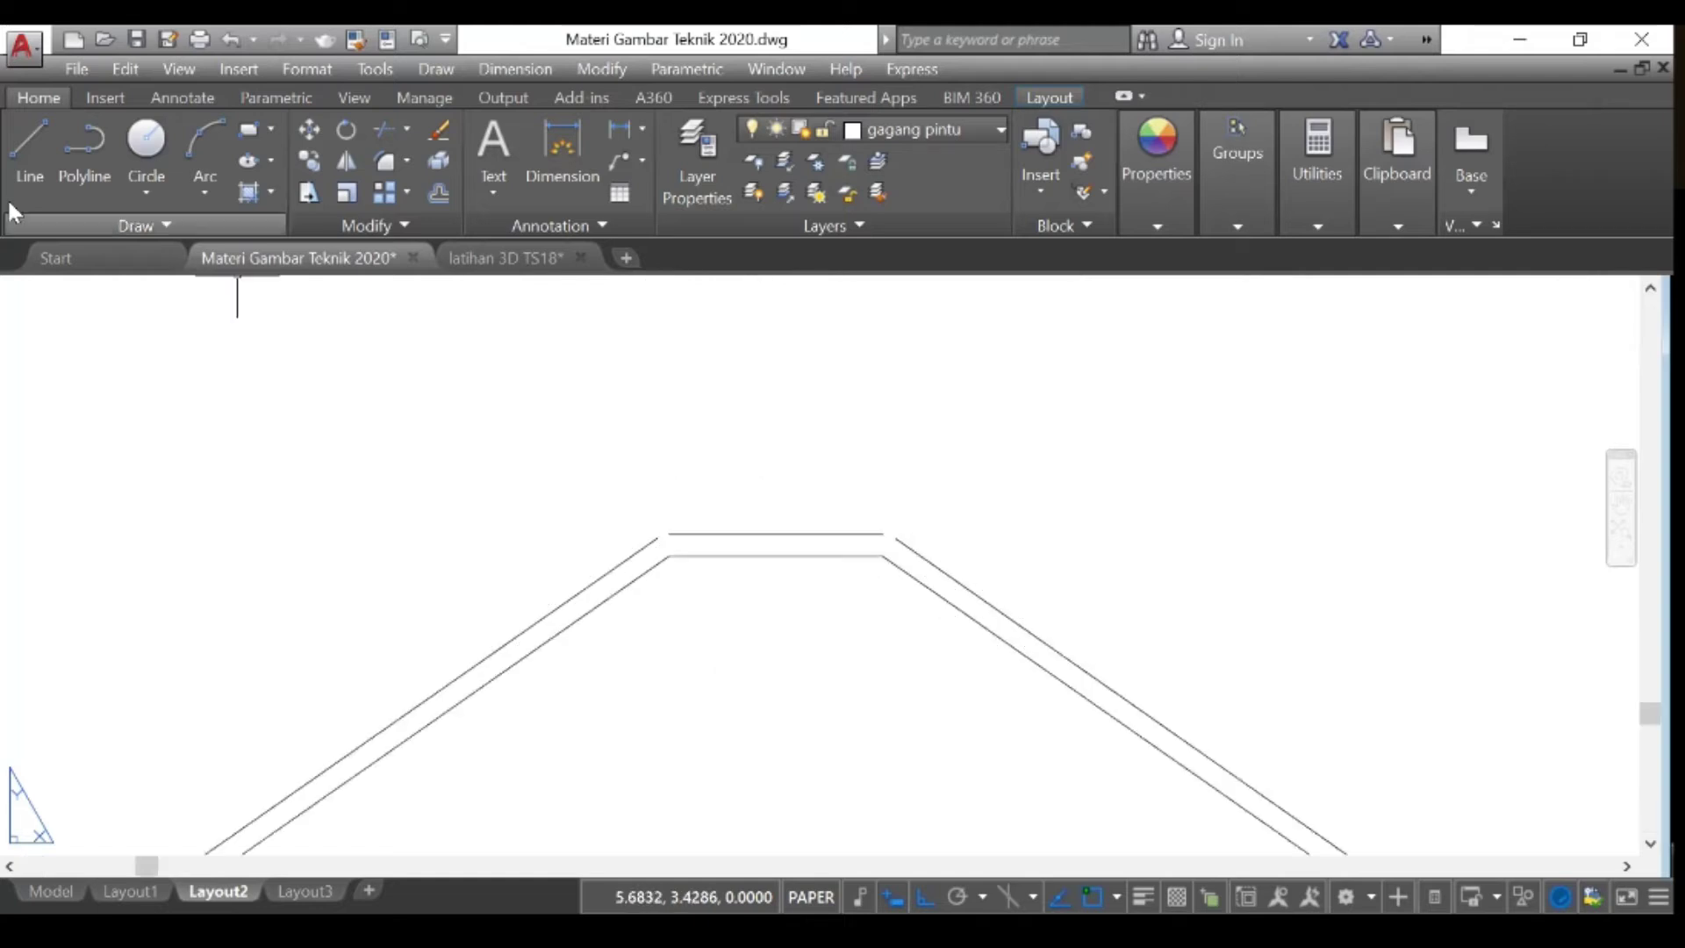
Step: Draw a horizontal construction line above the offset ridge, spanning wider than the ridge on both sides
left_click(31, 146)
left_click(587, 472)
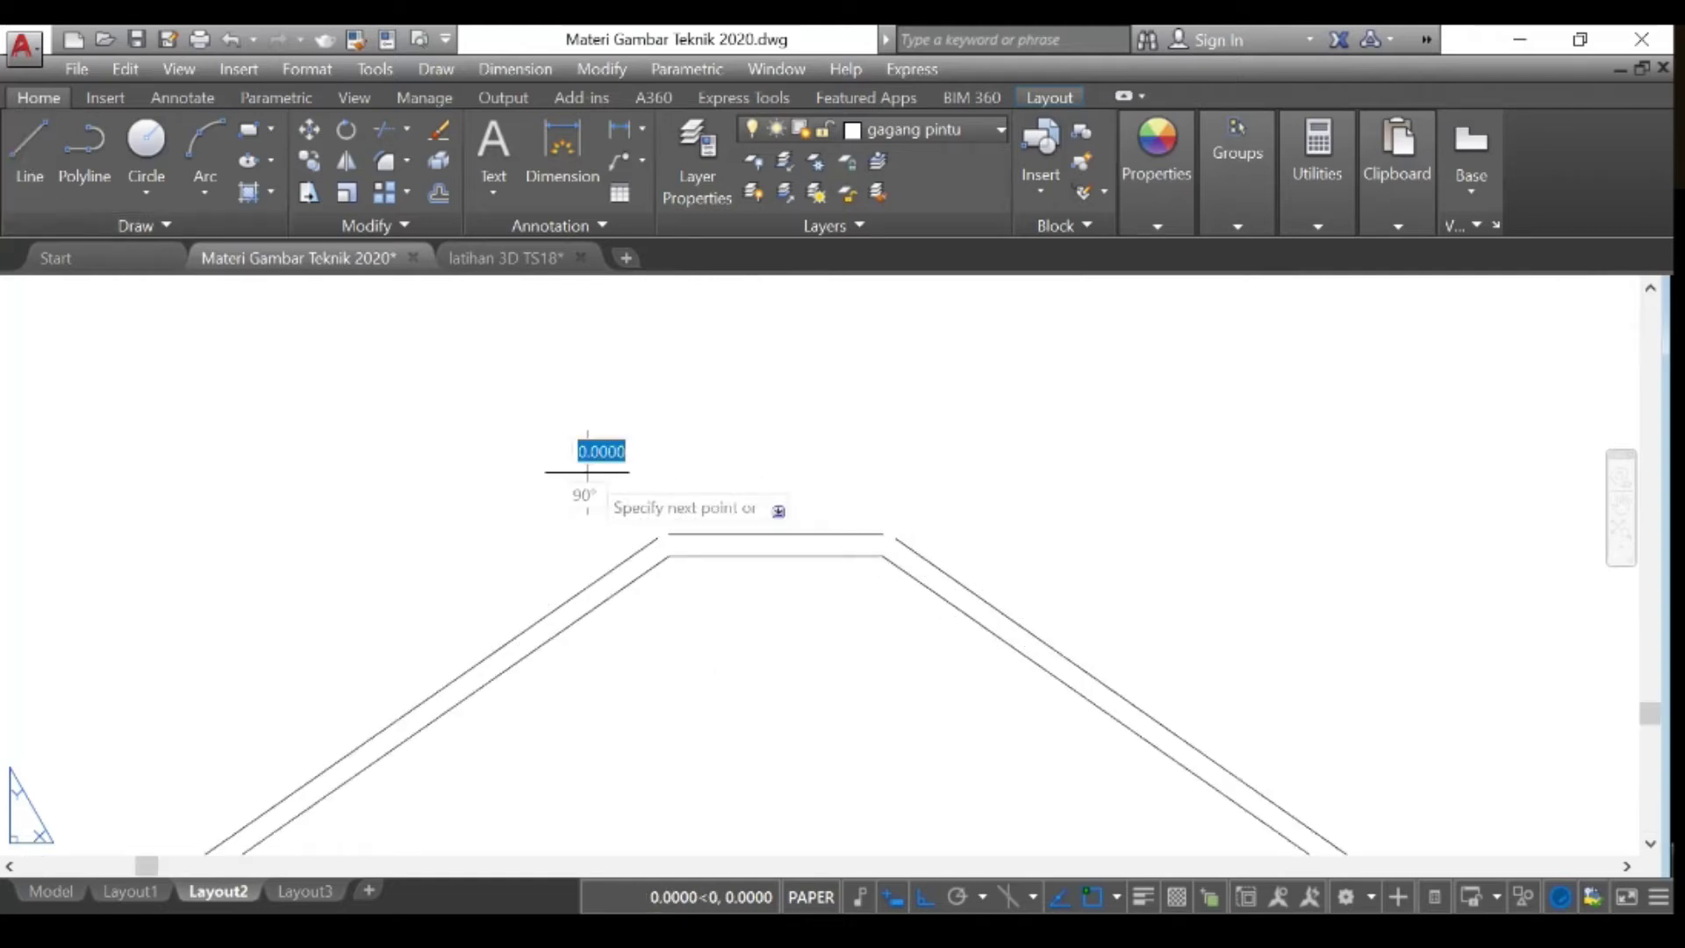
left_click(1082, 472)
key("Escape")
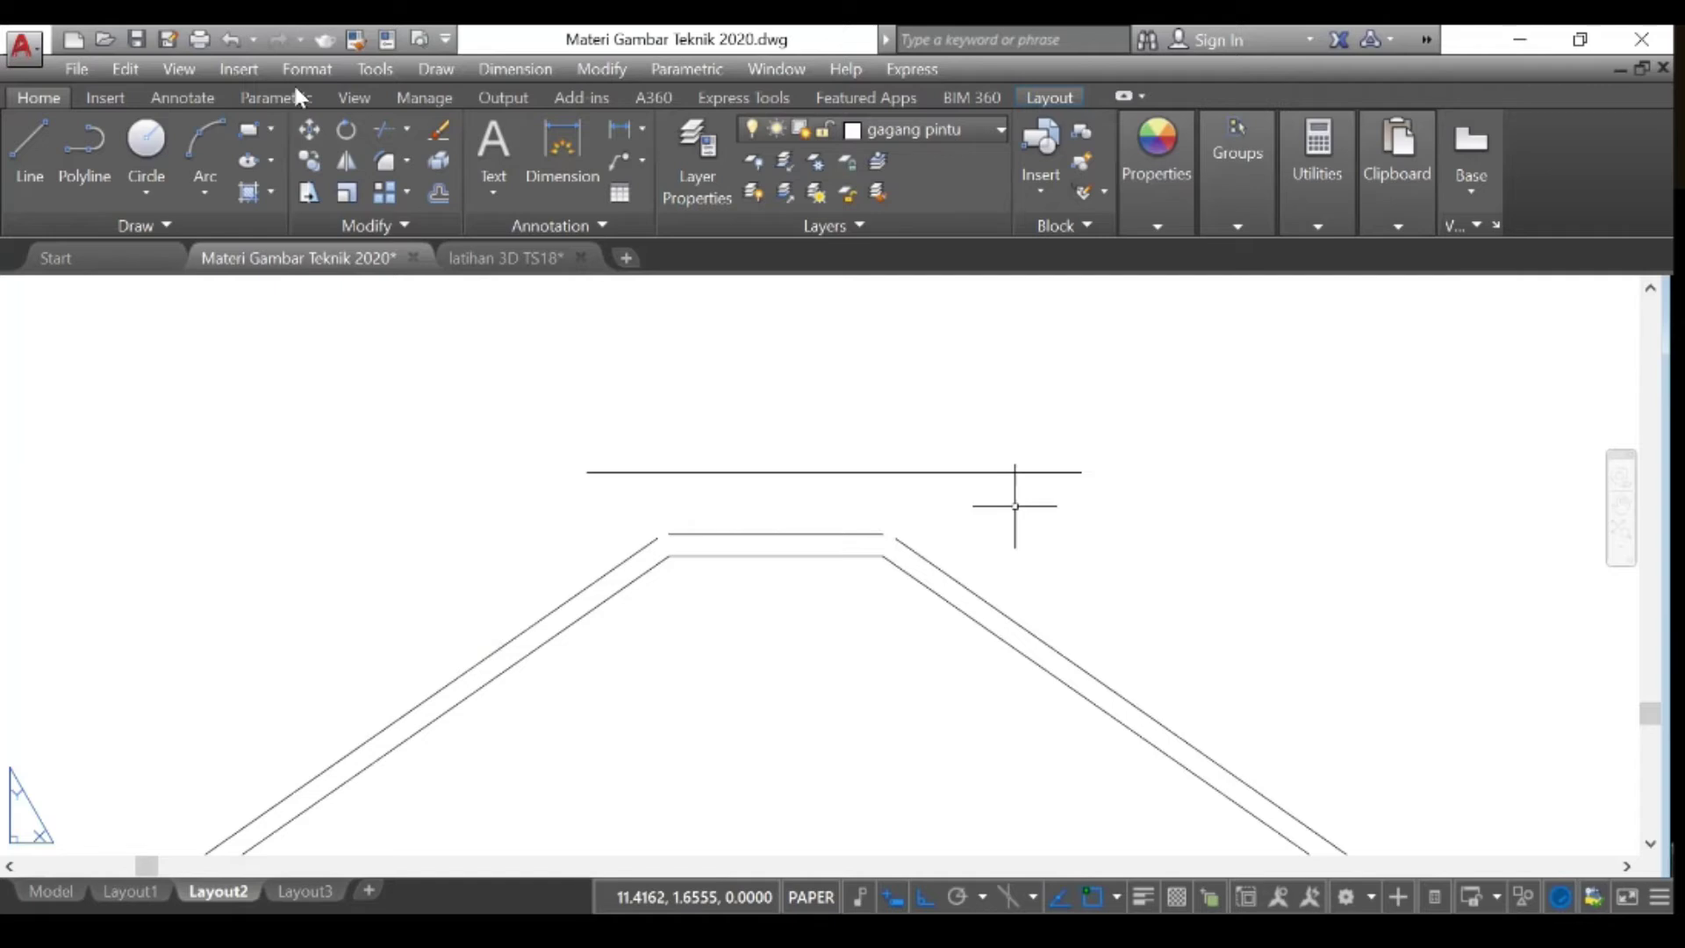
Step: Extend both offset slopes up to the construction line and both ends of the offset ridge to the slopes
left_click(407, 129)
left_click(403, 227)
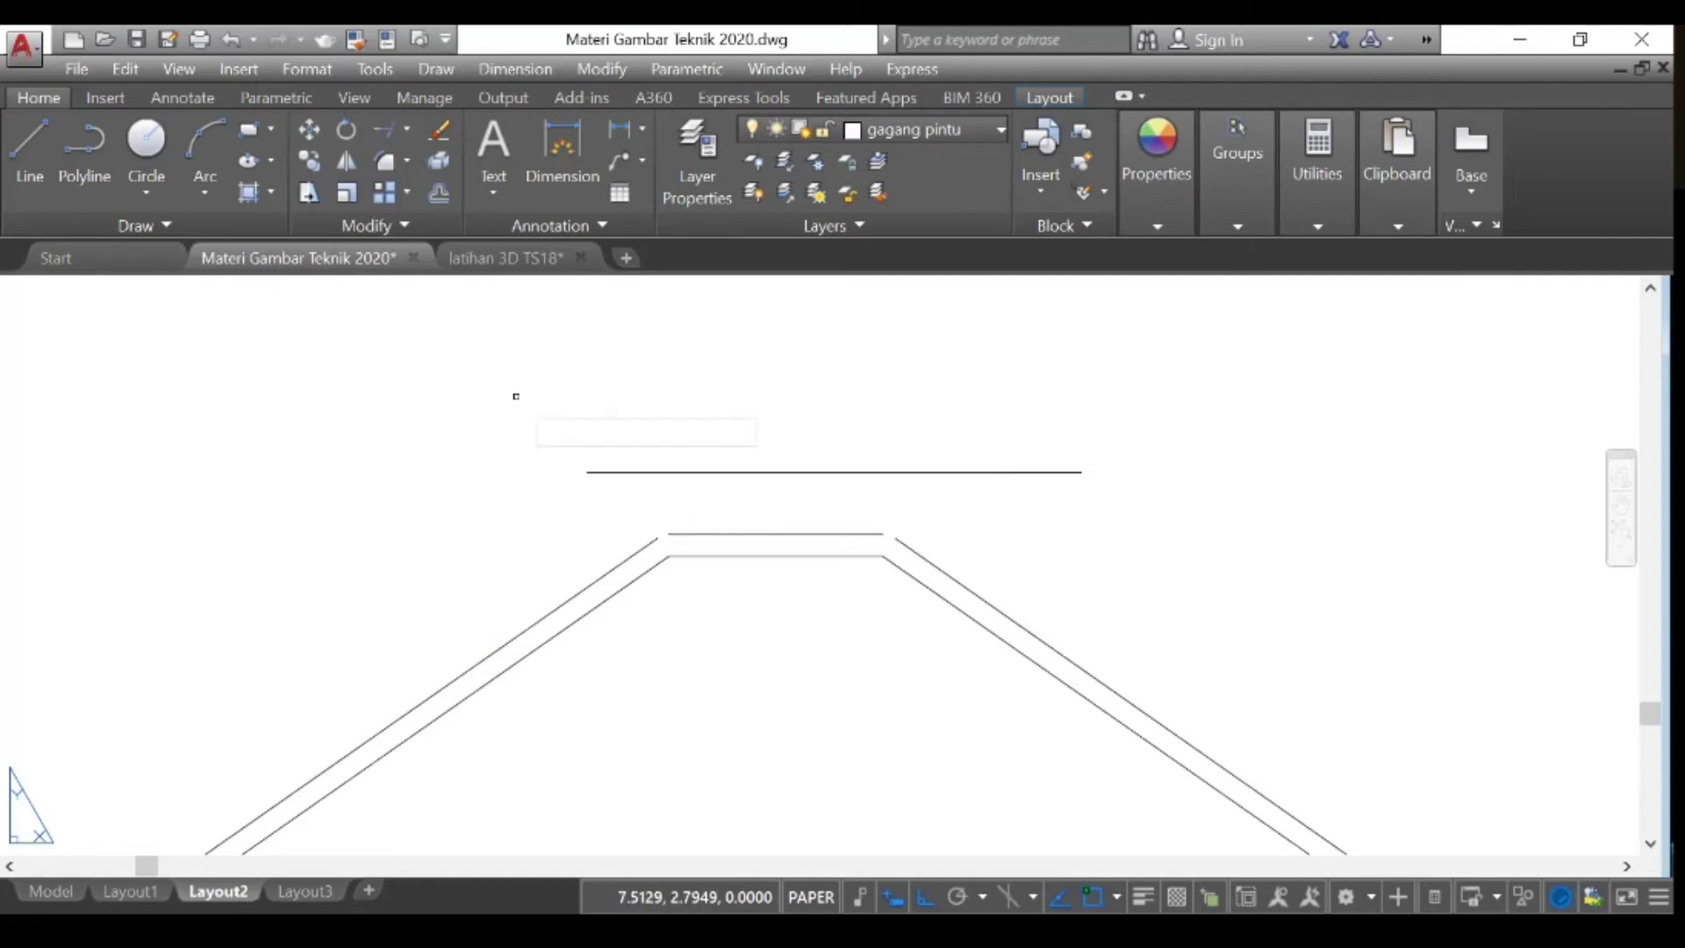
left_click(619, 568)
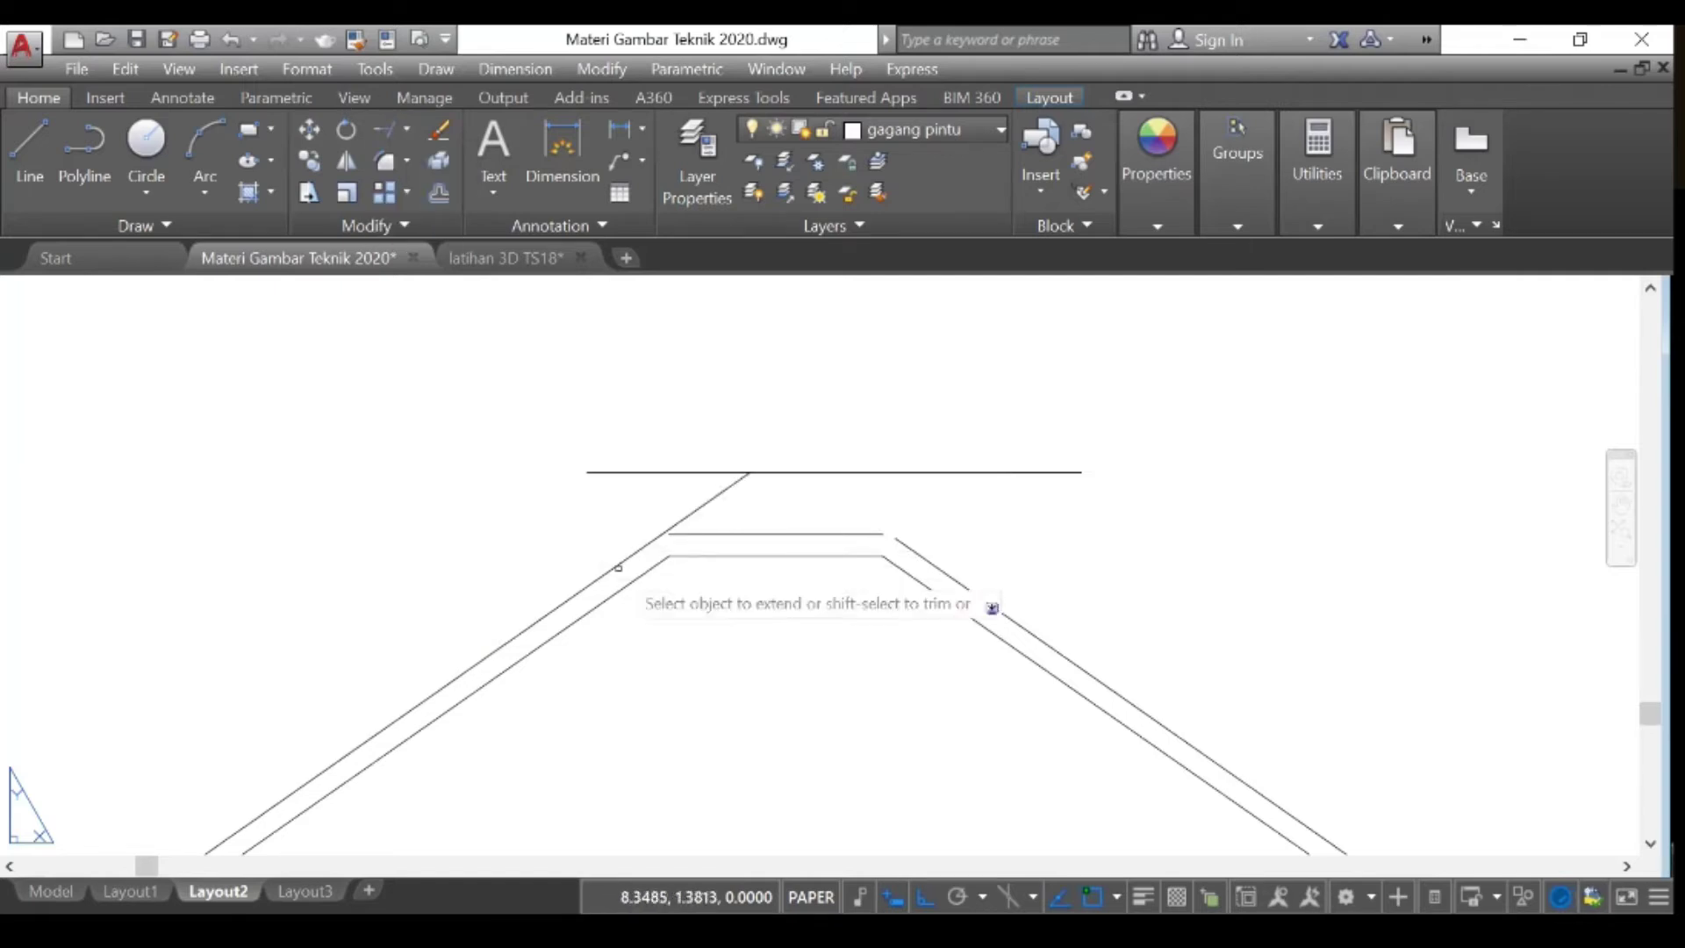
left_click(683, 537)
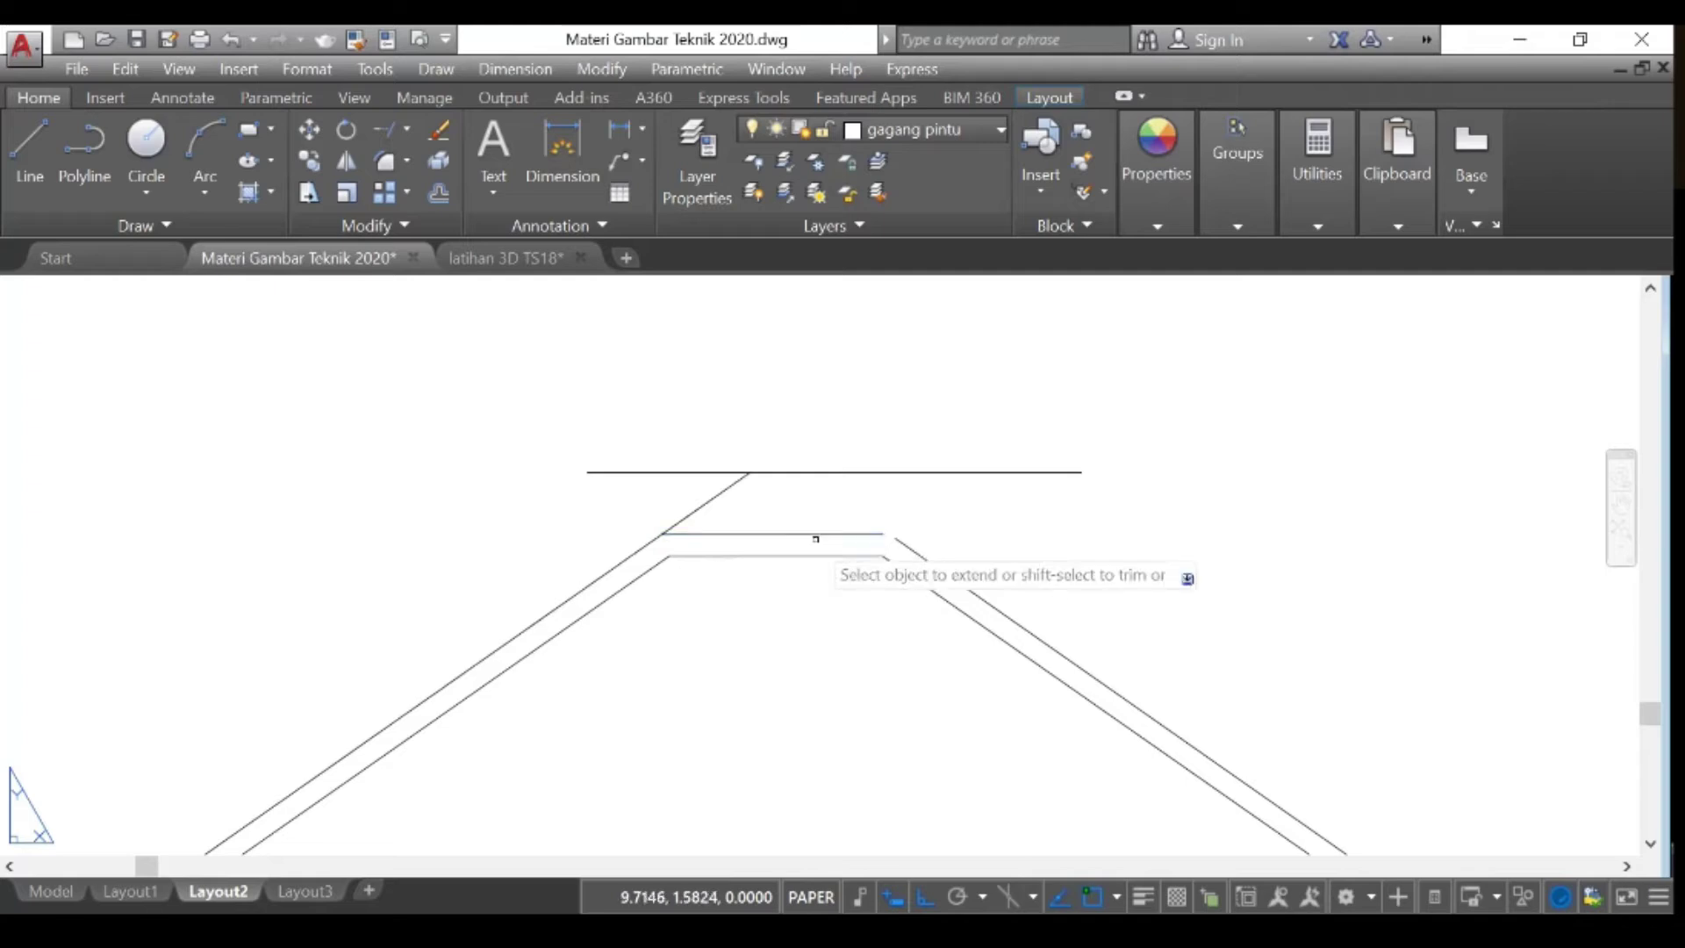
left_click(919, 557)
left_click(852, 533)
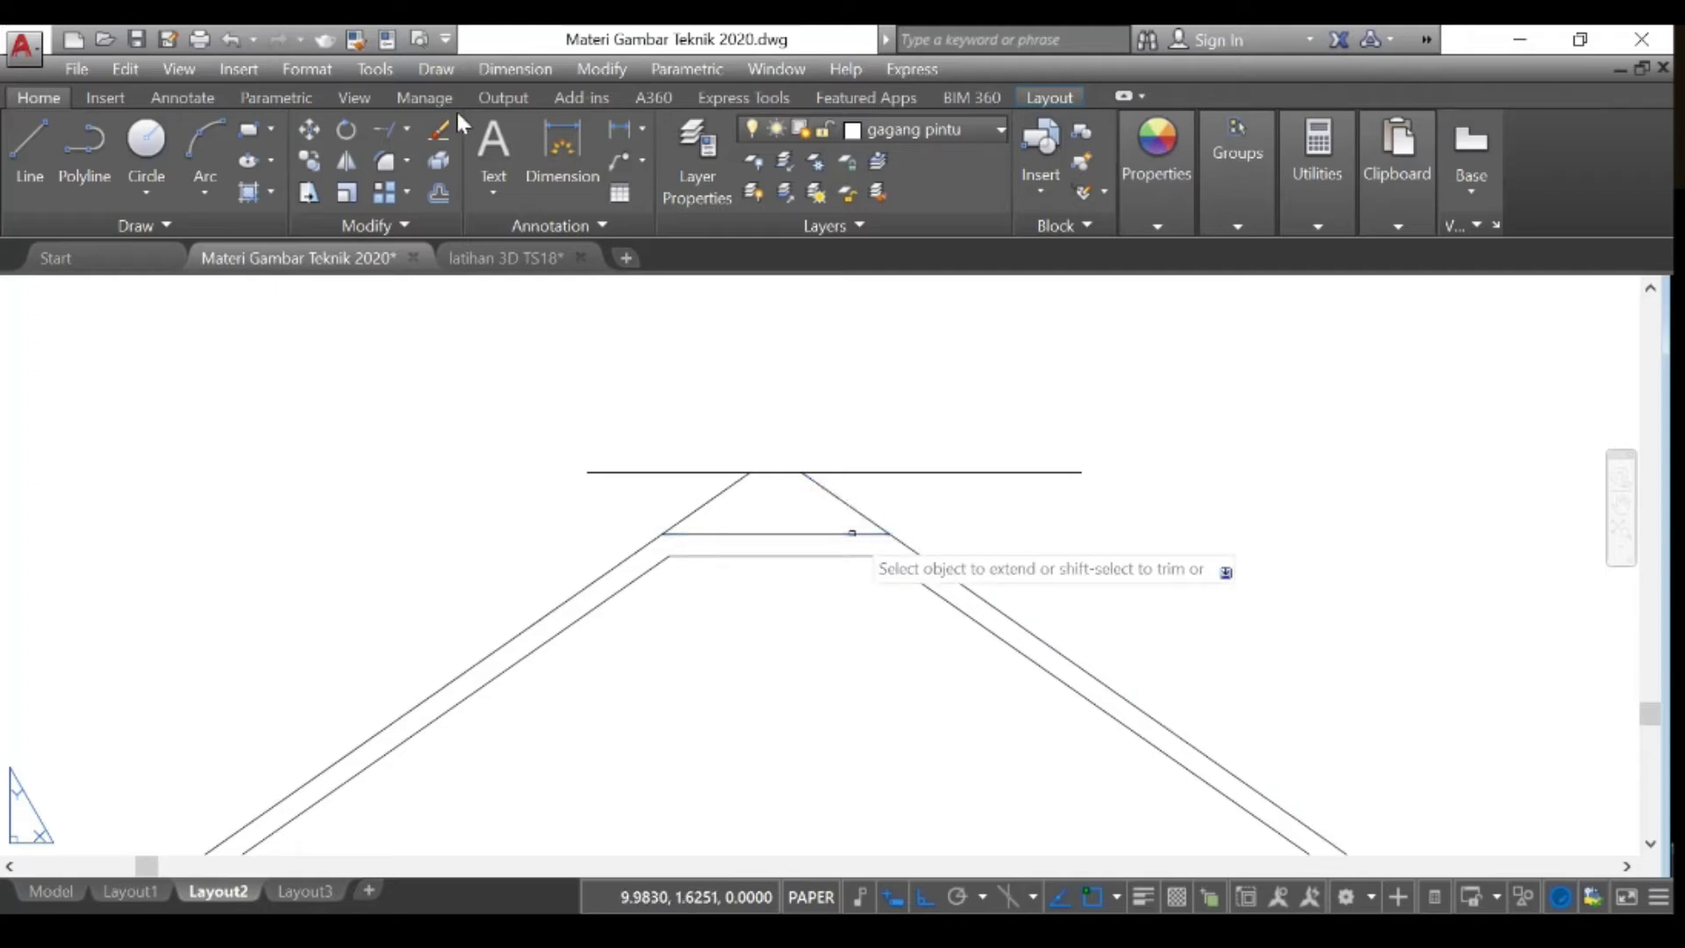
Step: Trim both offset slopes above the offset ridge line and delete the horizontal construction line above it
left_click(407, 129)
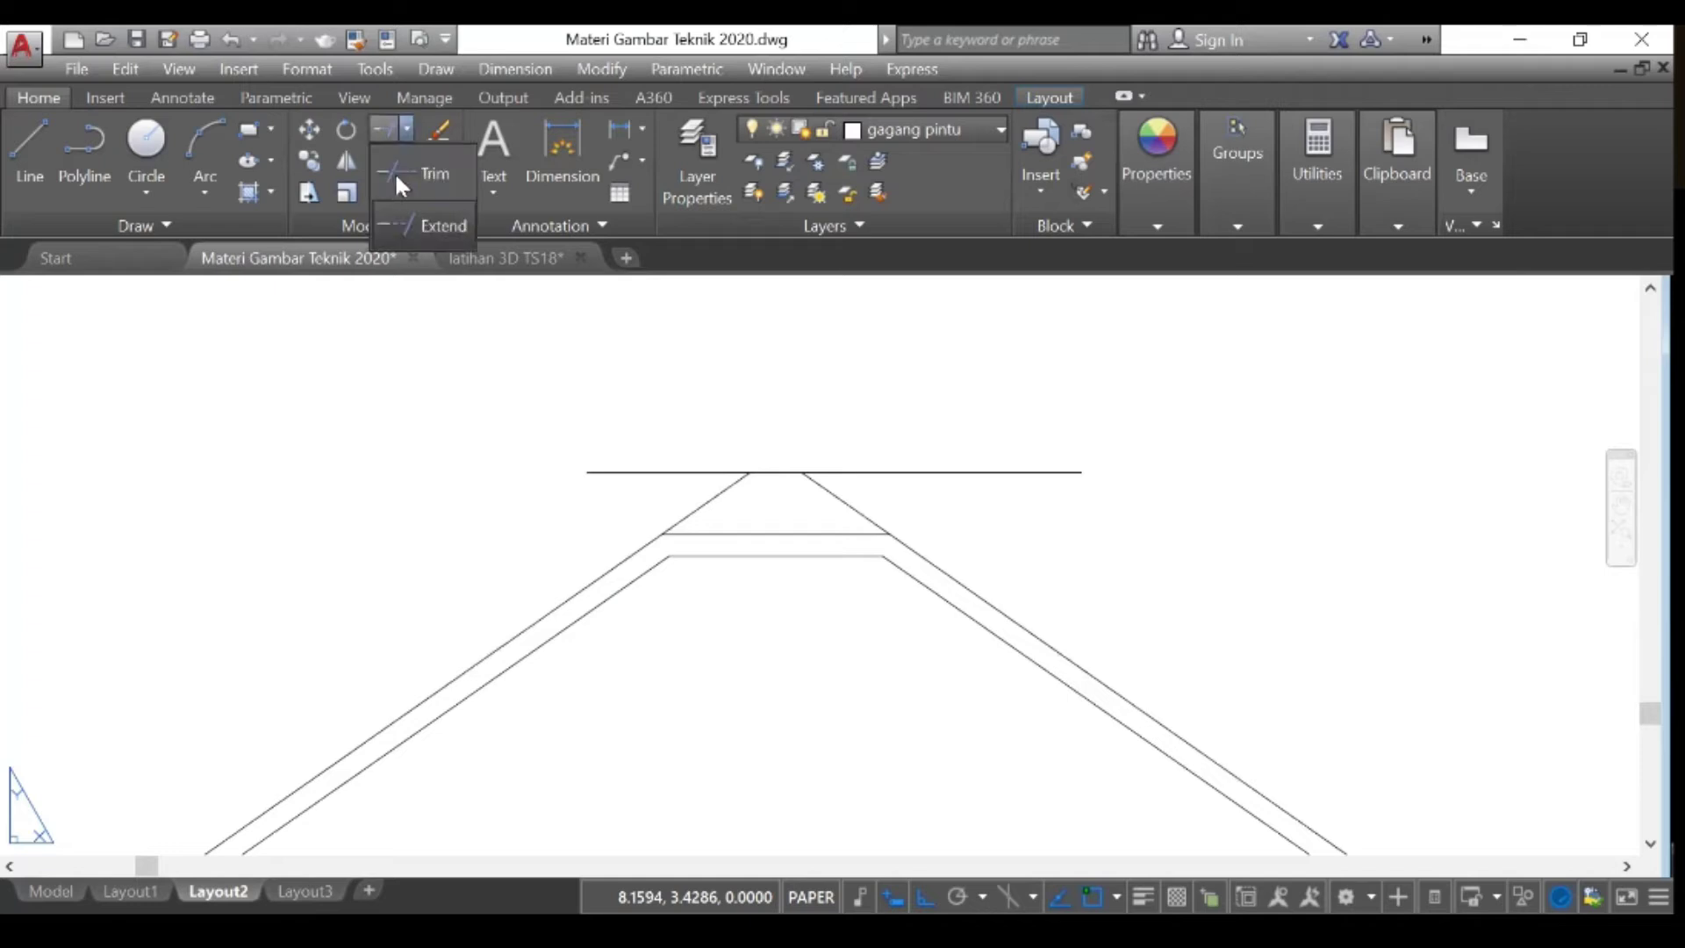
left_click(430, 173)
left_click(869, 491)
left_click(790, 491)
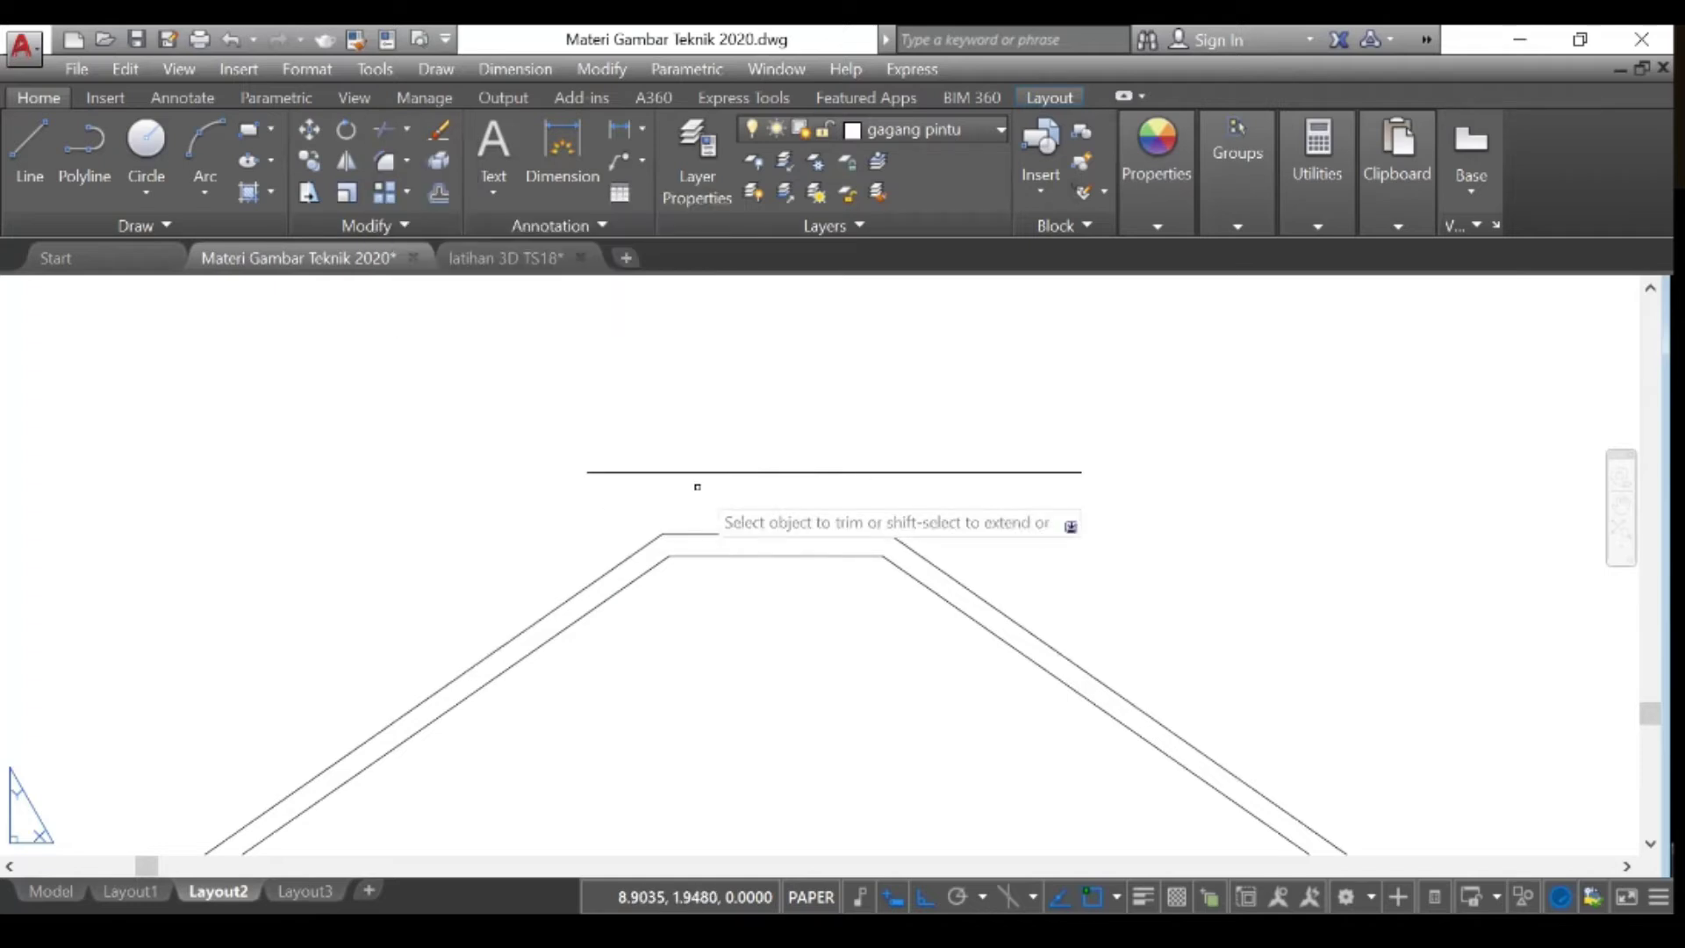
key("Escape")
left_click(698, 472)
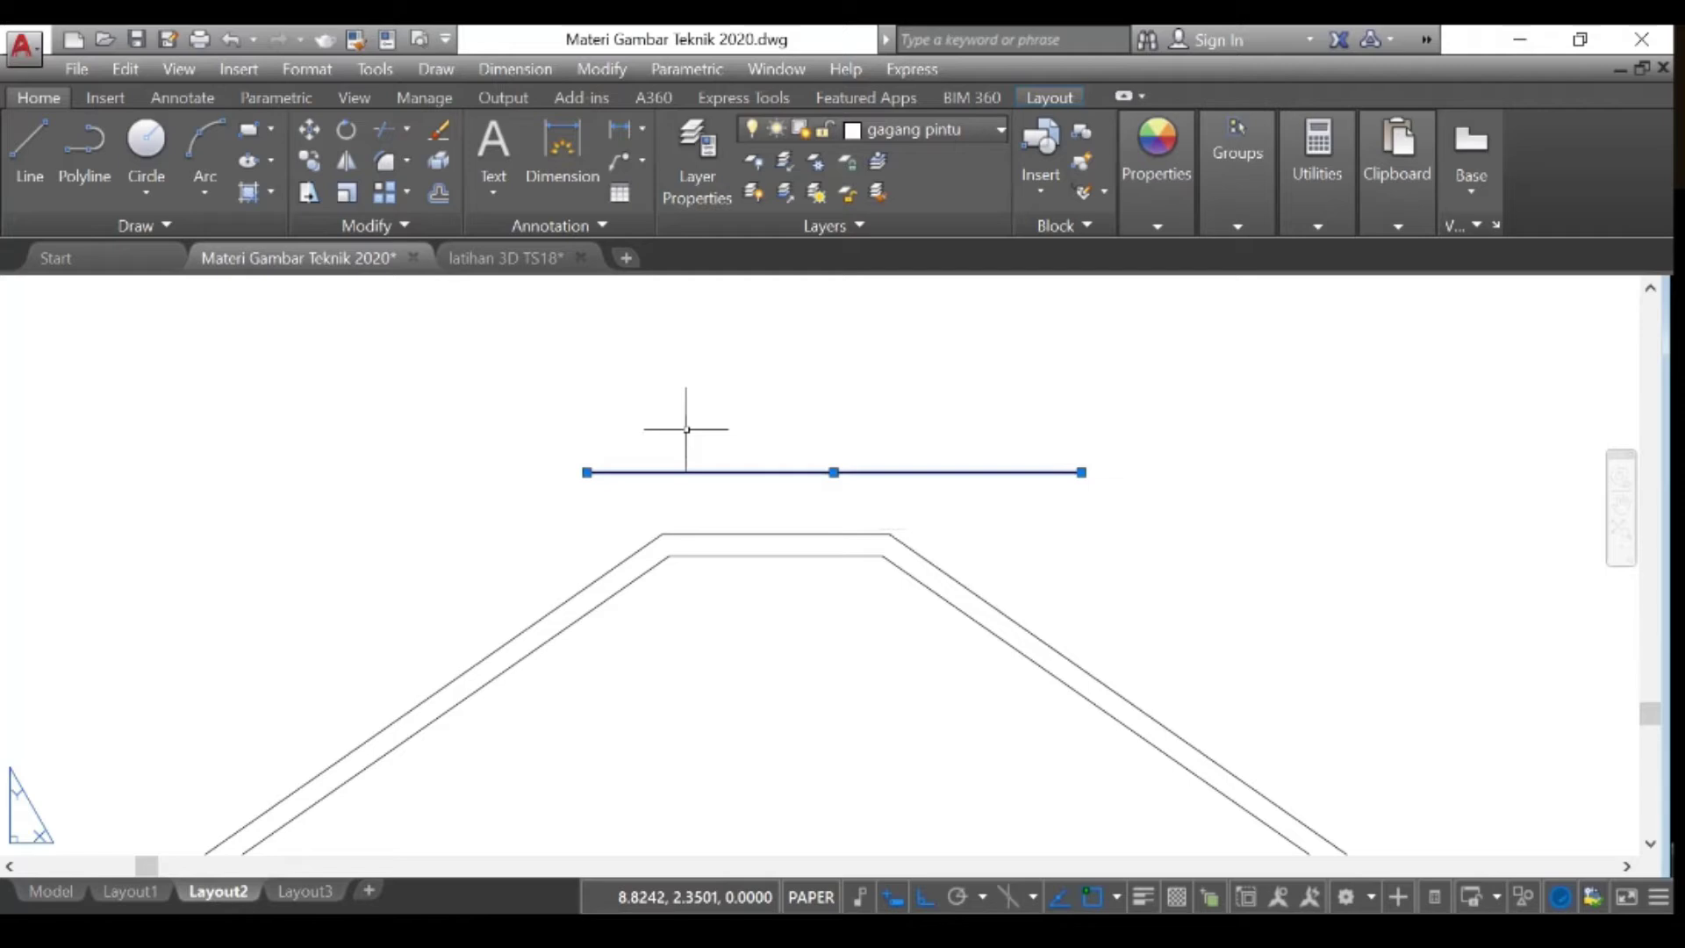
key("Delete")
Step: Close the ridge capping at both eaves with short lines joining the inner and outer slope ends
scroll(687, 429, "down", 3)
key("l")
key("Return")
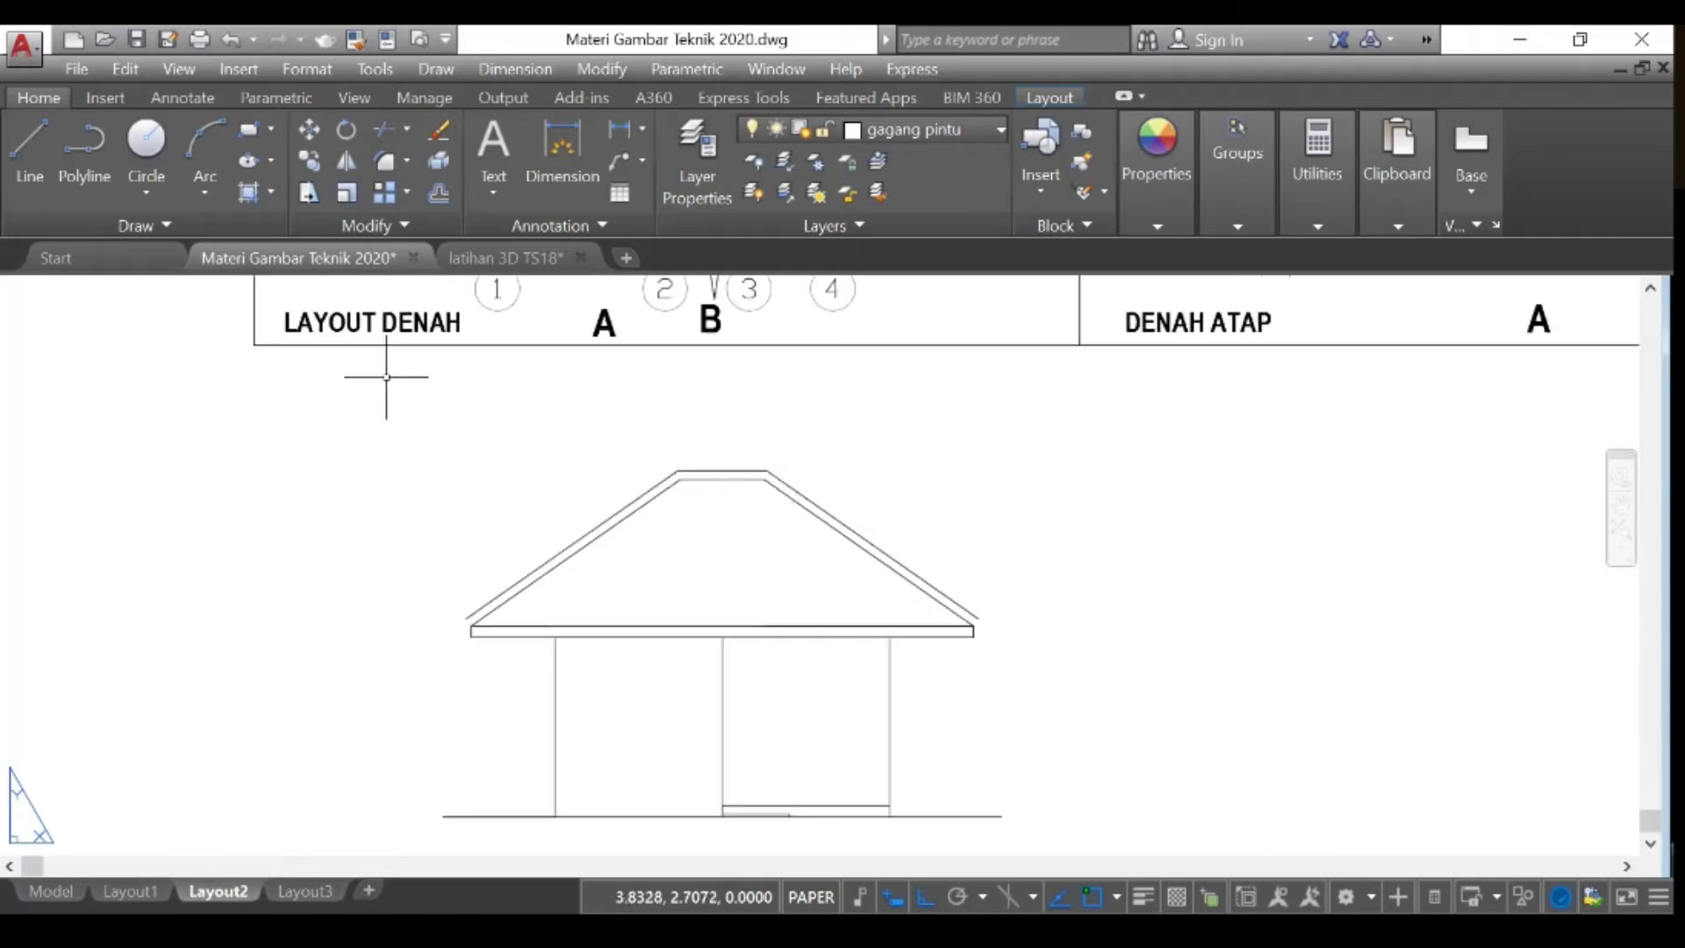
scroll(465, 632, "up", 4)
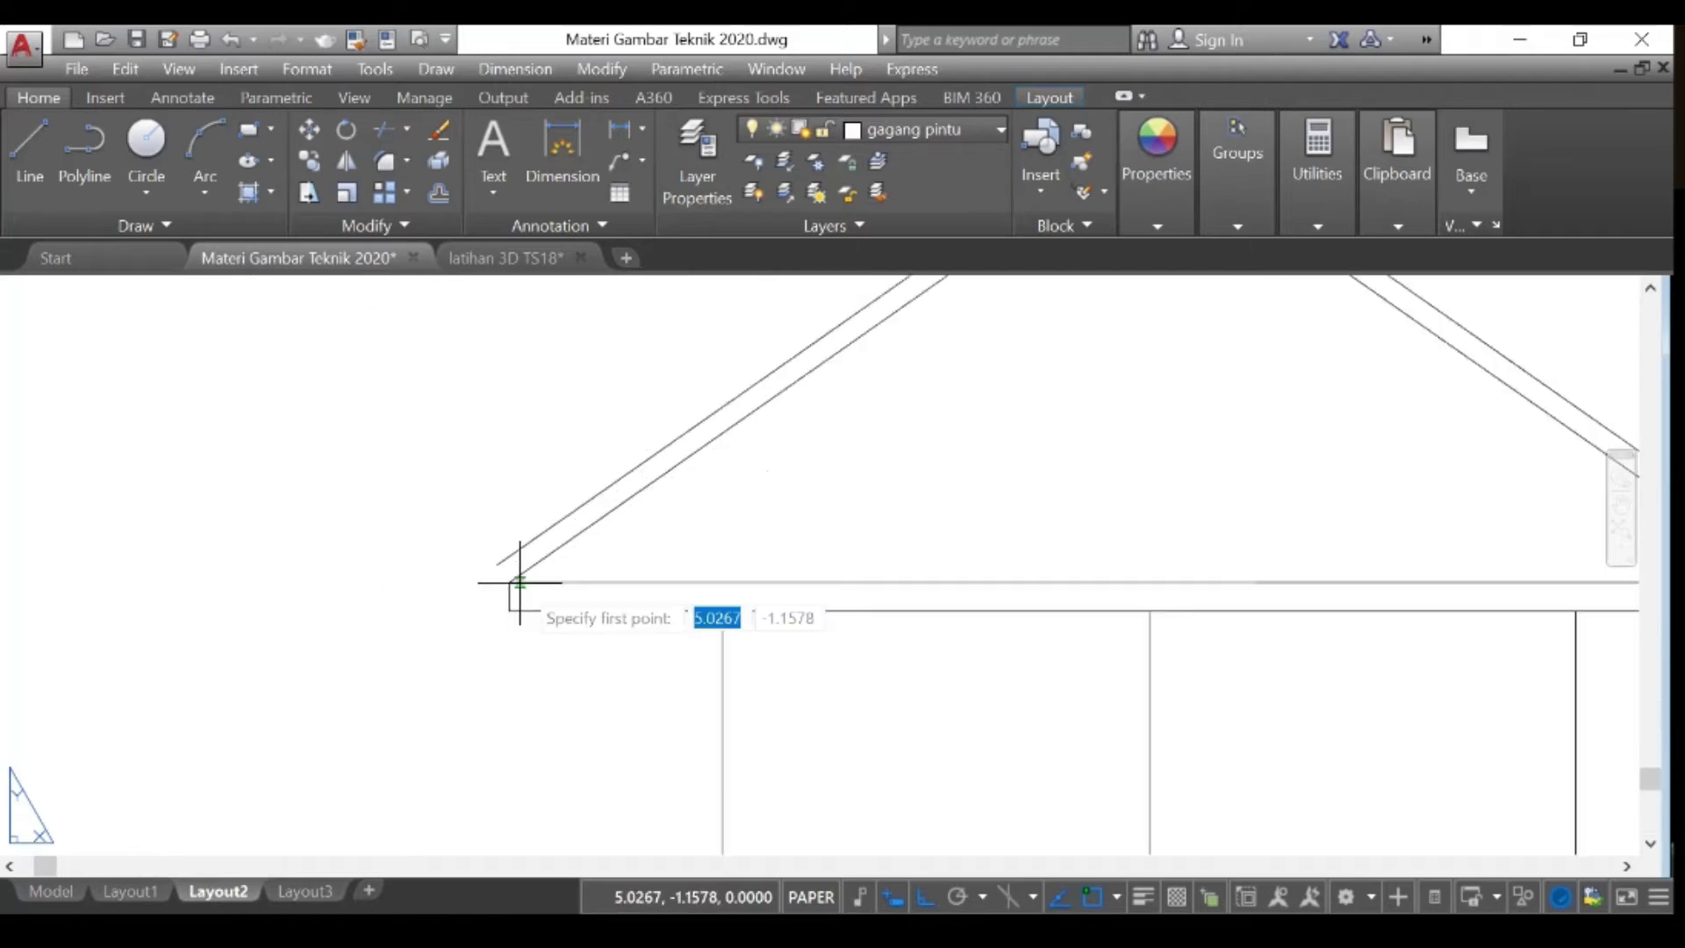
left_click(509, 582)
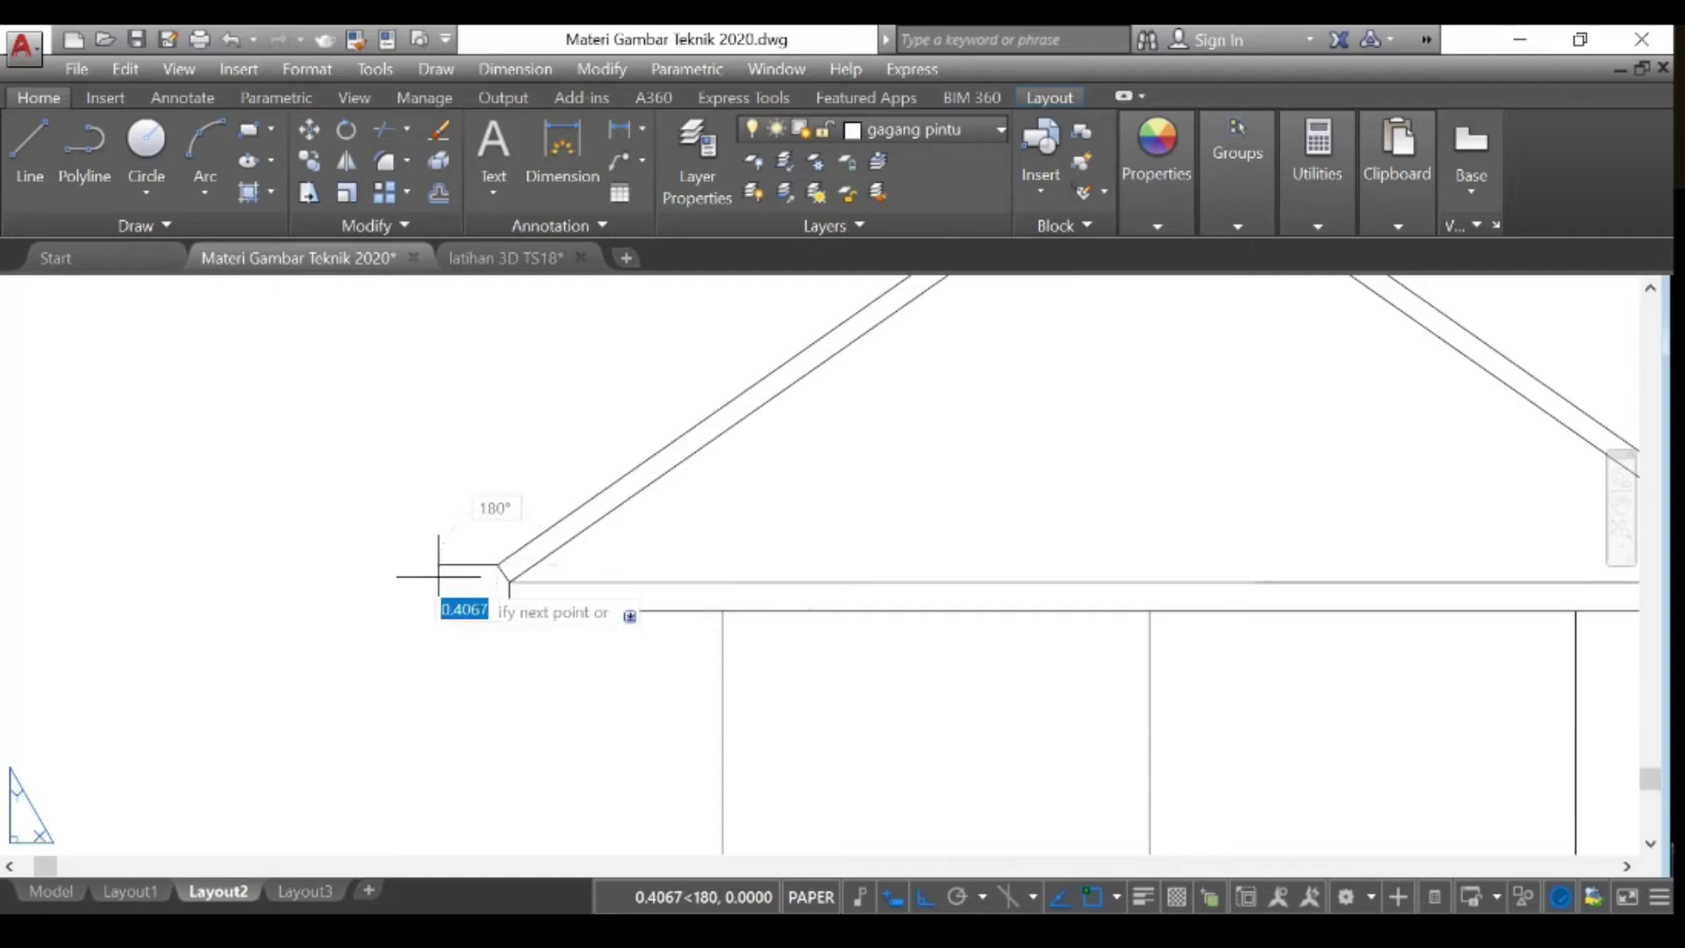
scroll(438, 576, "down", 2)
key("Return")
key("Return")
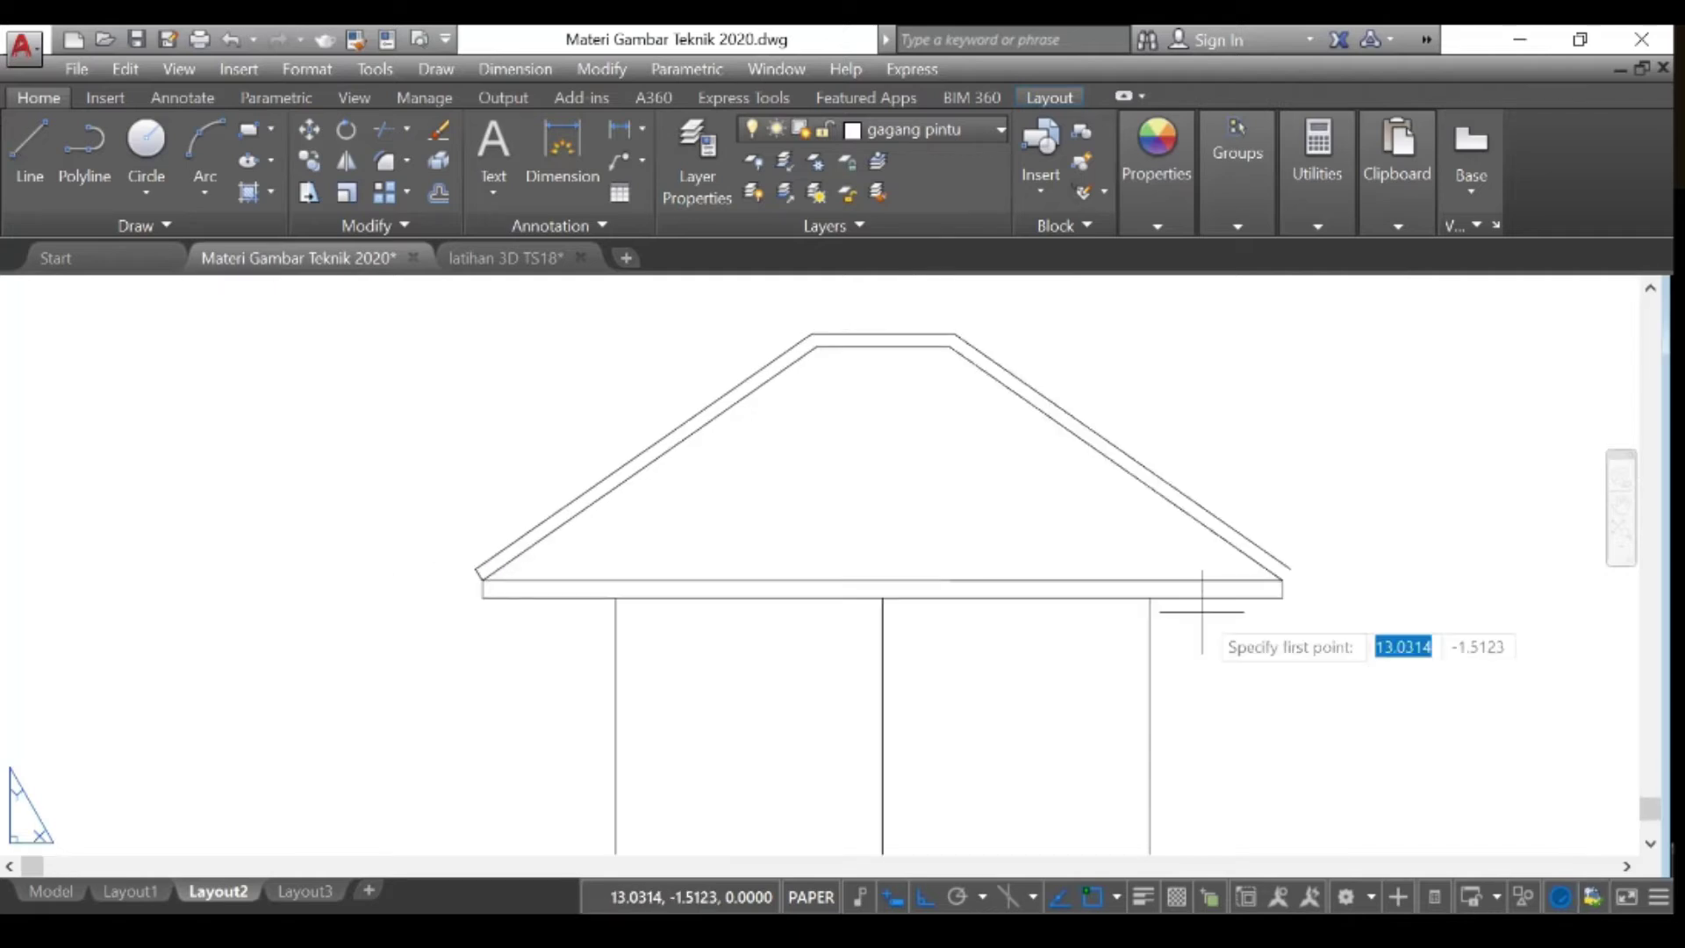
left_click(1270, 578)
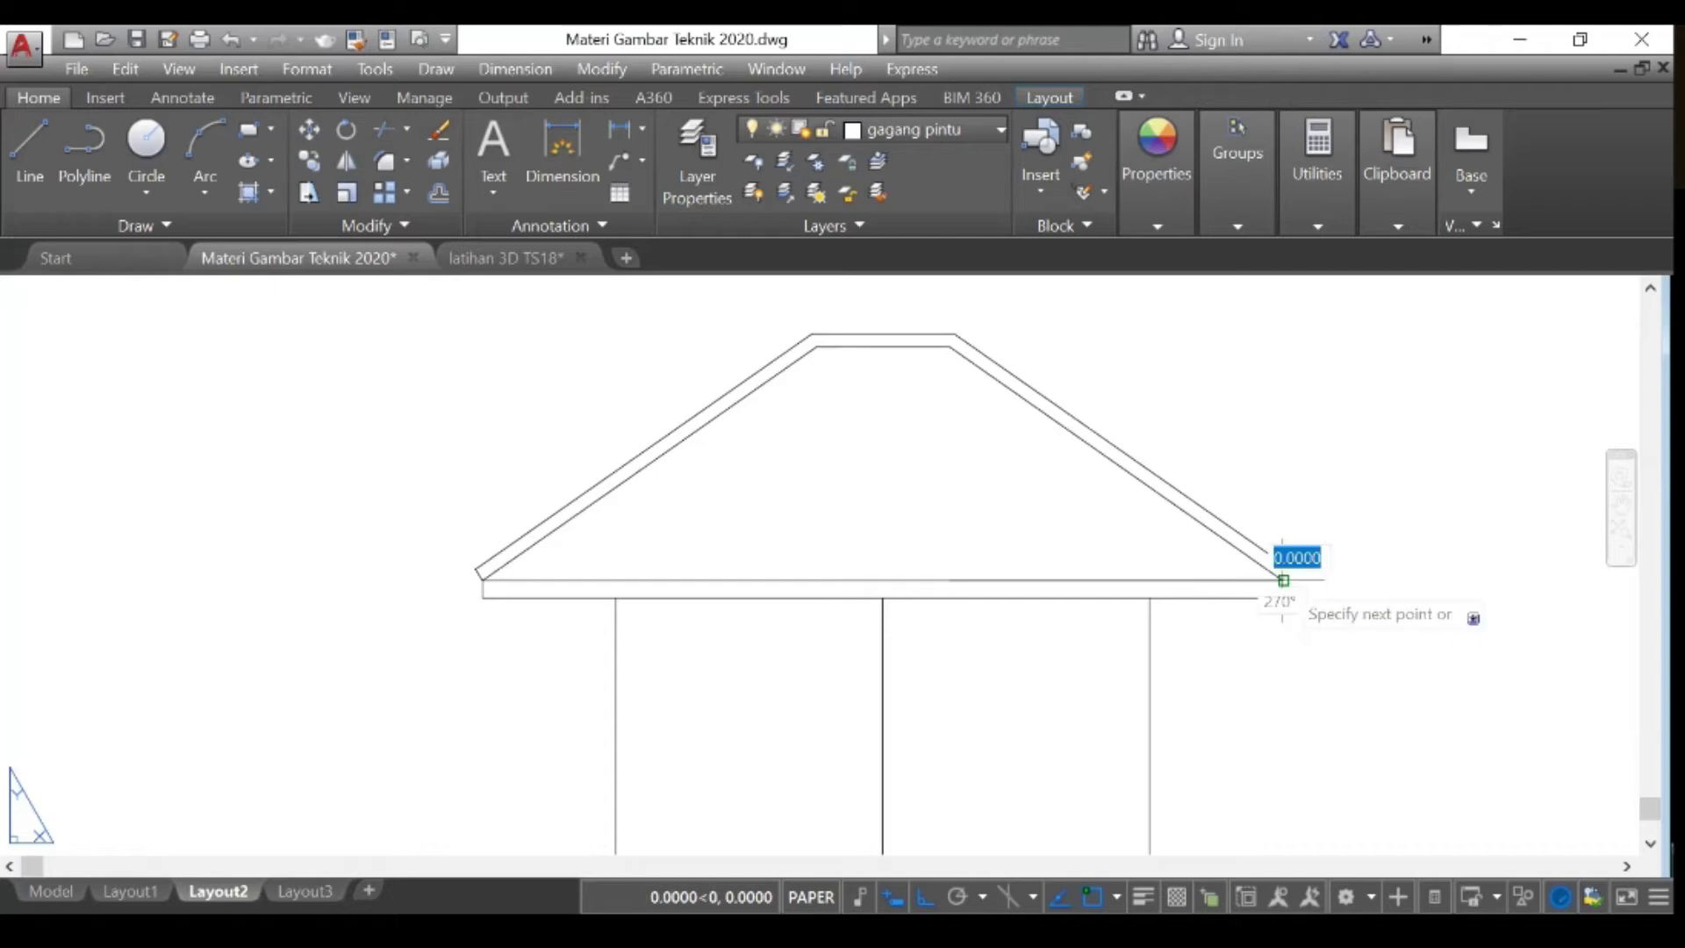
left_click(1290, 570)
key("Escape")
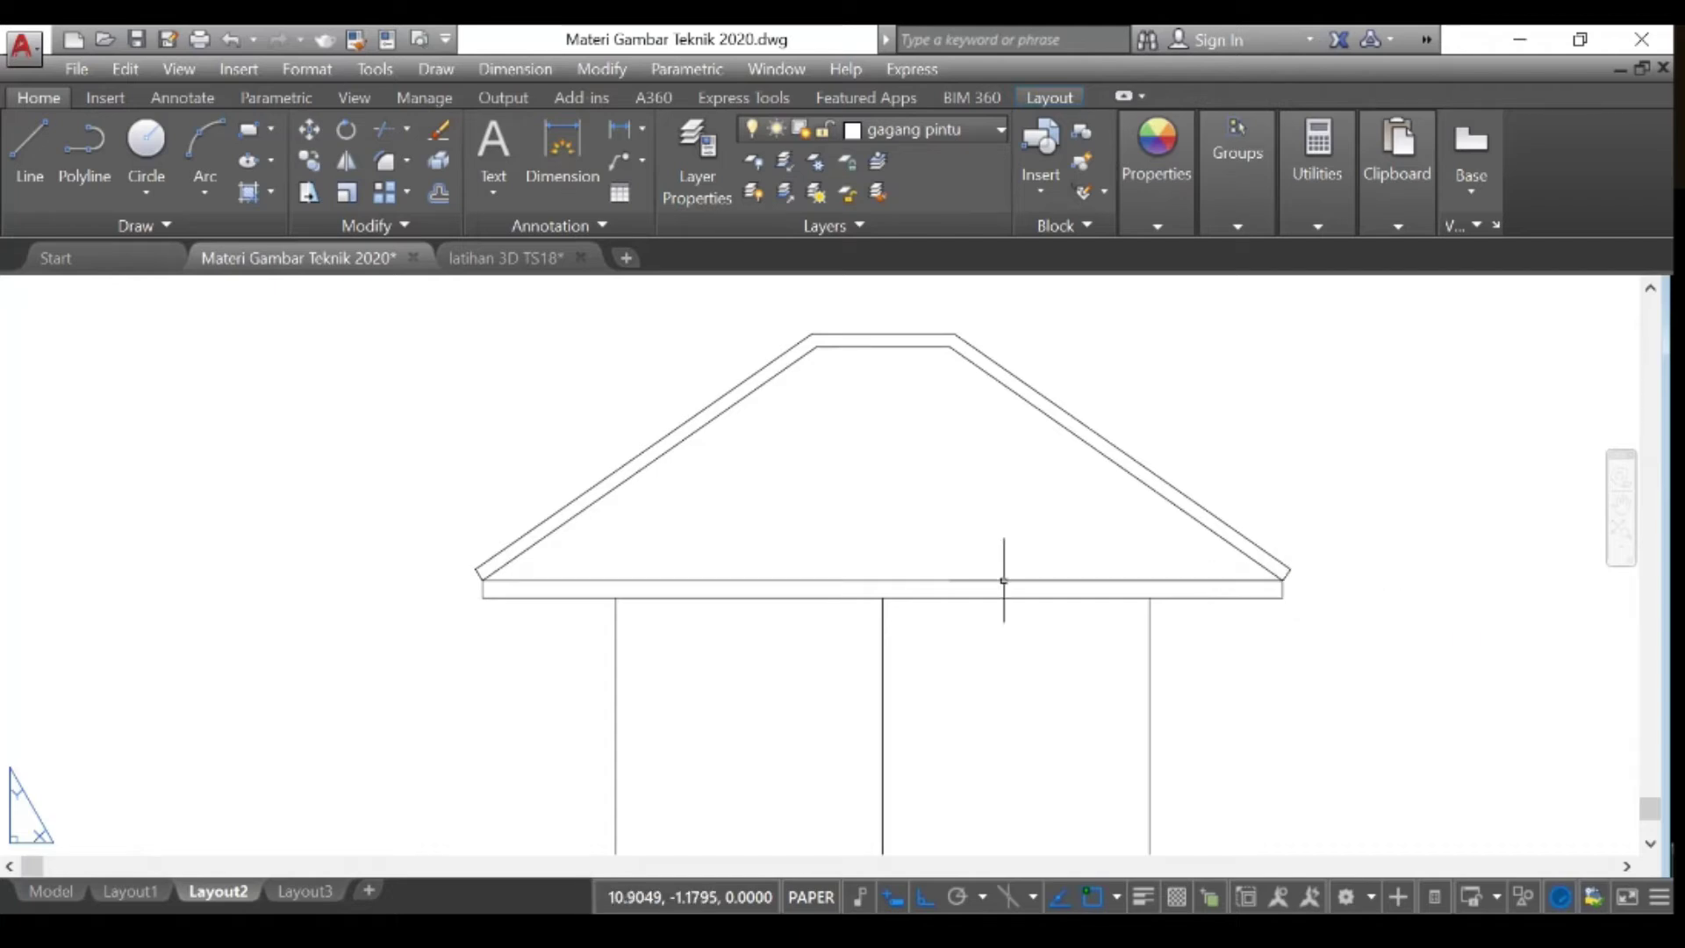
Step: Hatch the roof face with the AR-RSHKE pattern at angle 0, scale 0.03 and background colour 153,27,30
scroll(1005, 580, "down", 2)
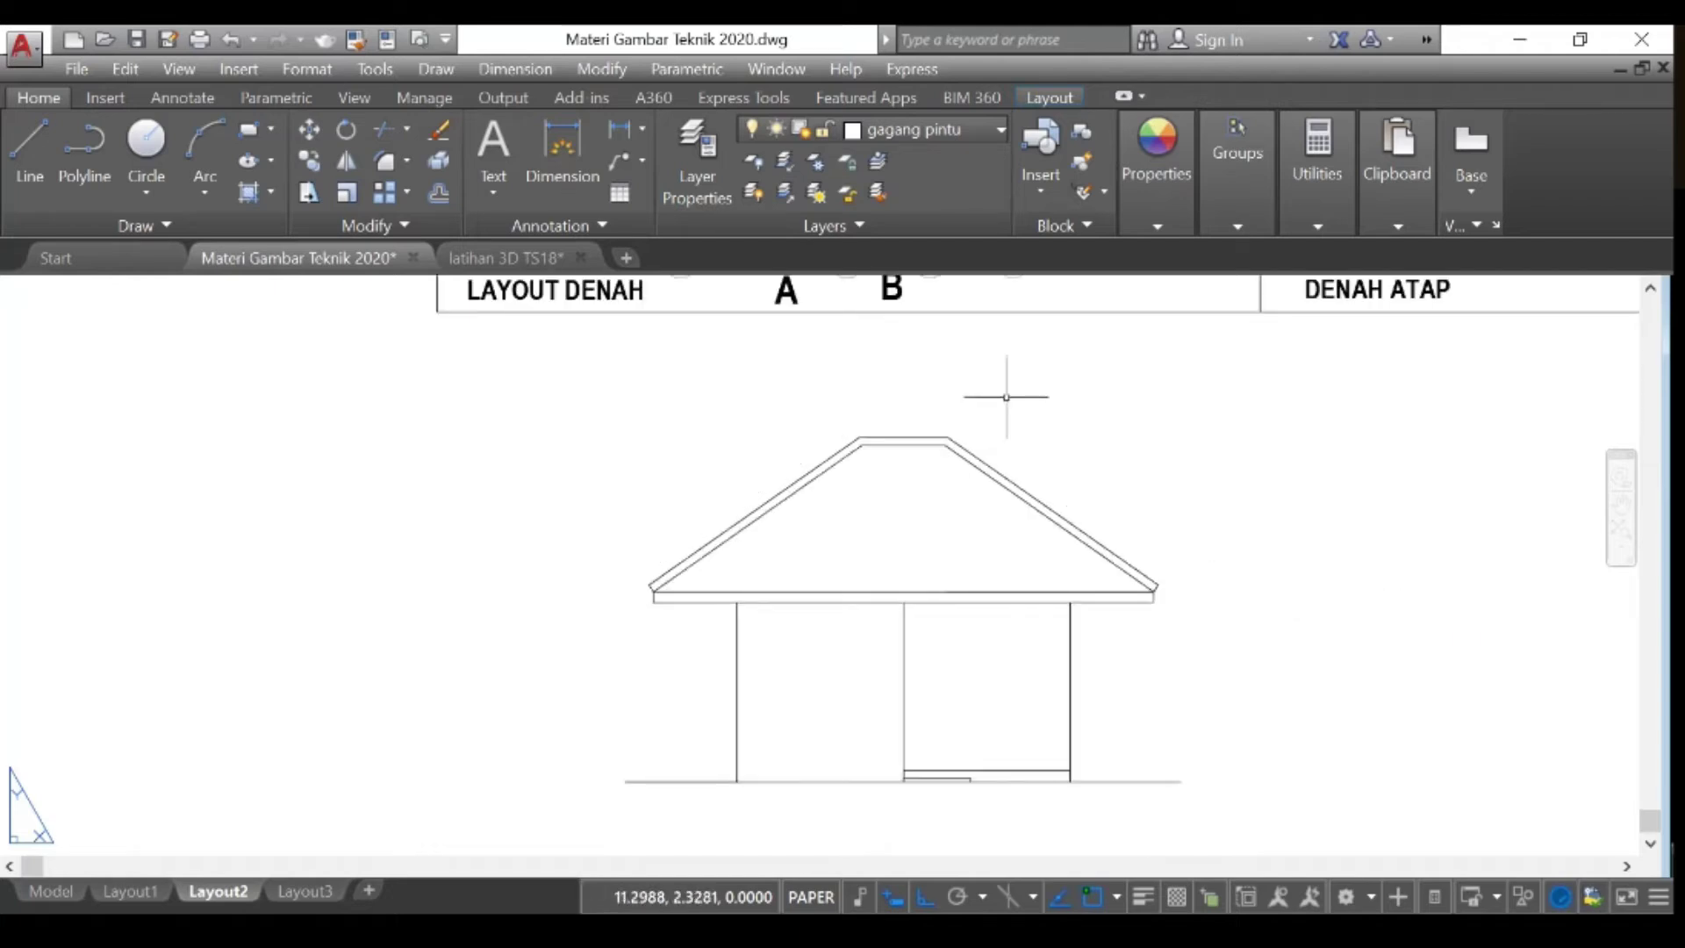
left_click(250, 193)
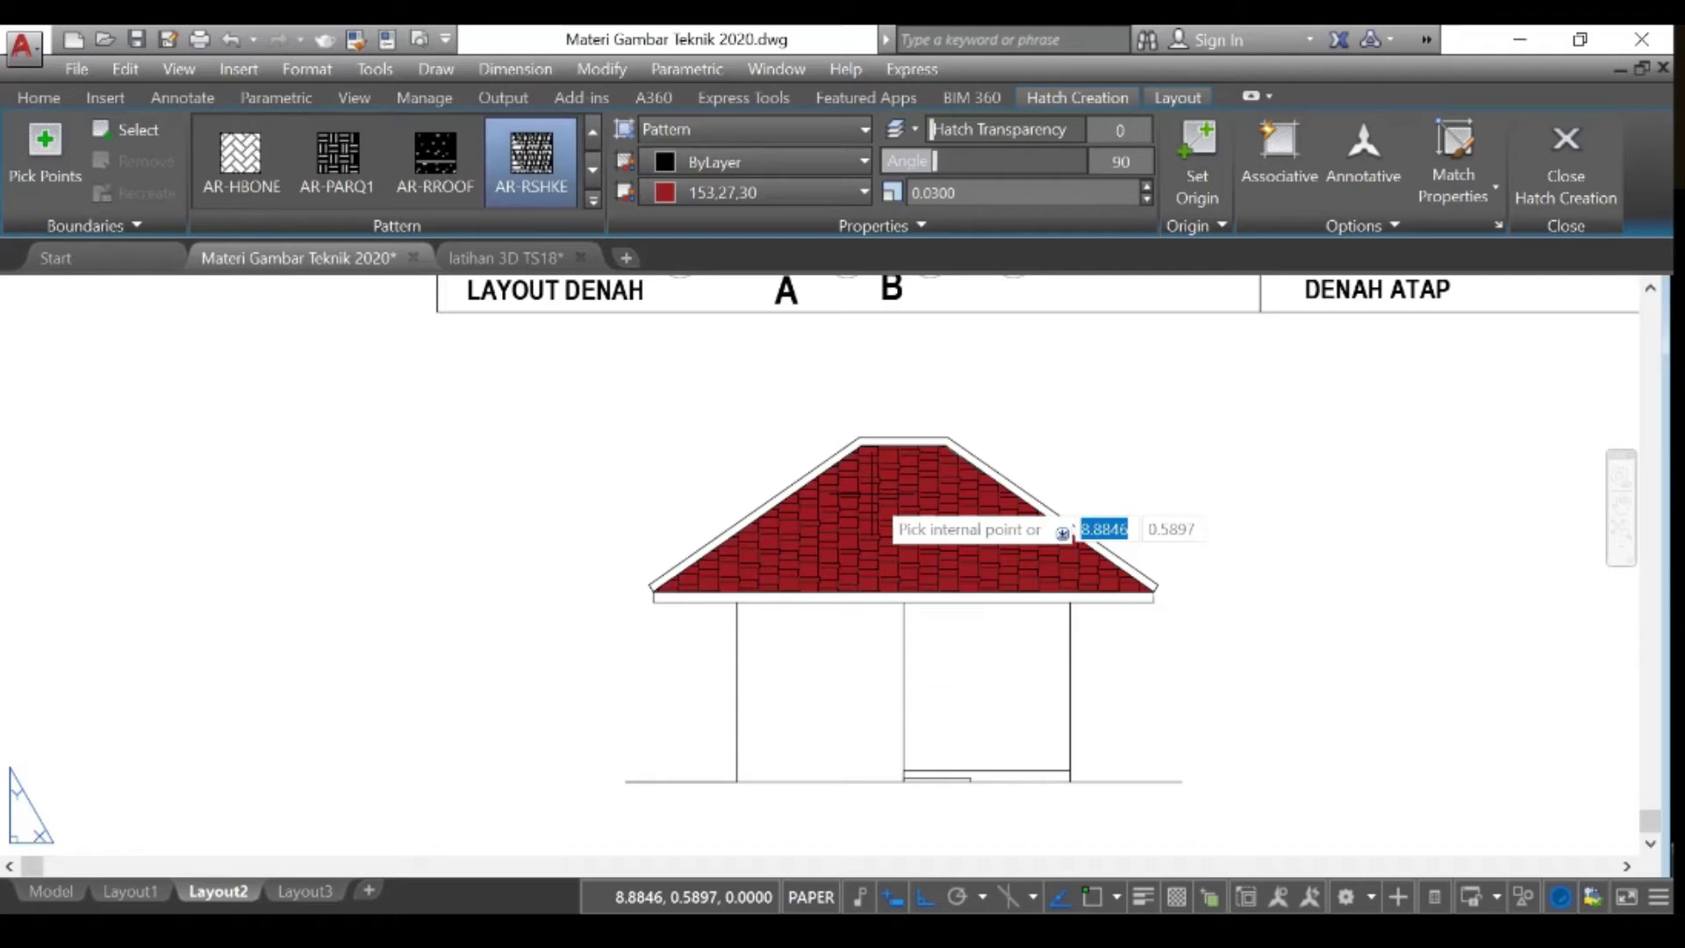
left_click(1119, 160)
type("0")
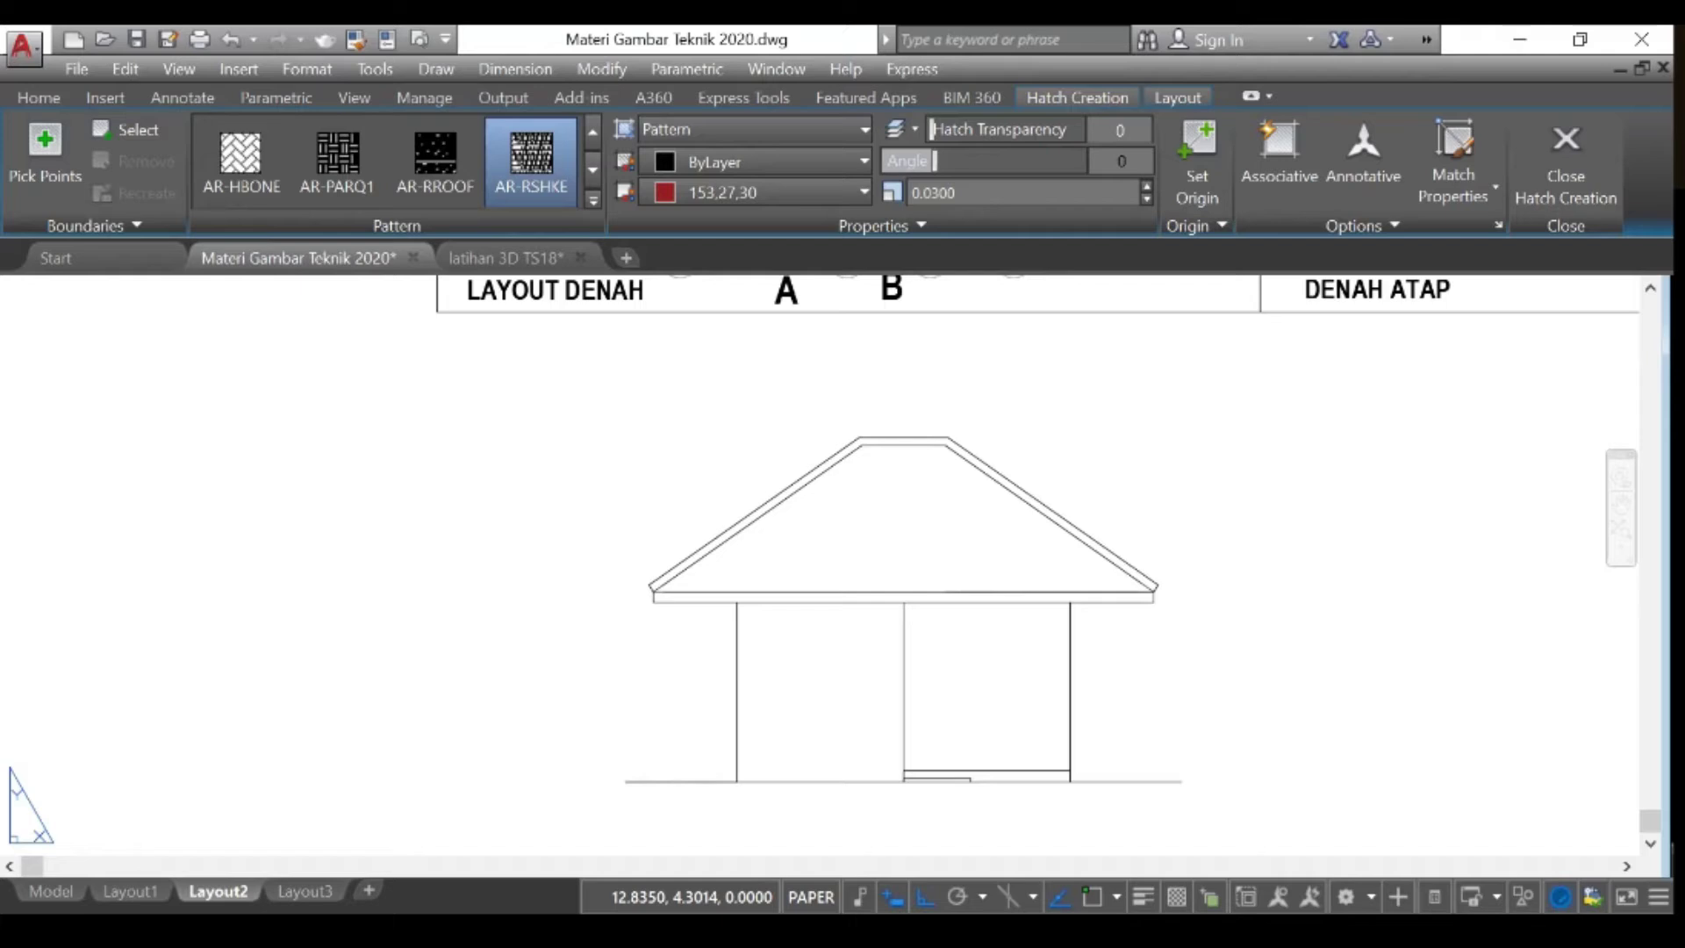
left_click(906, 526)
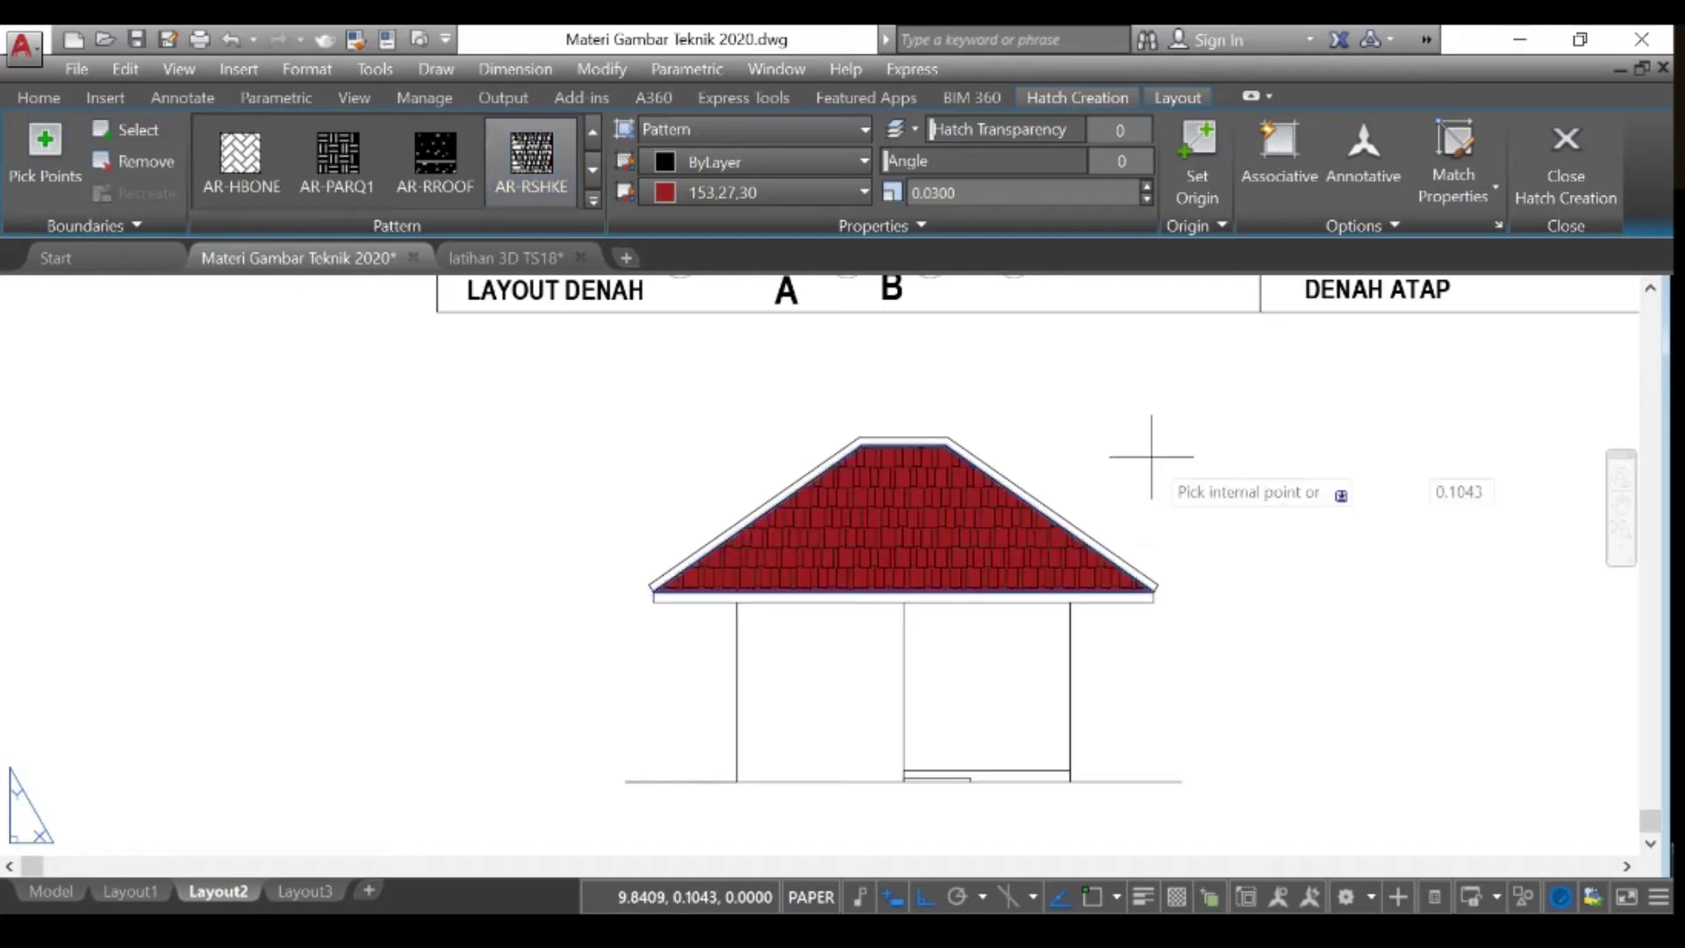
key("Return")
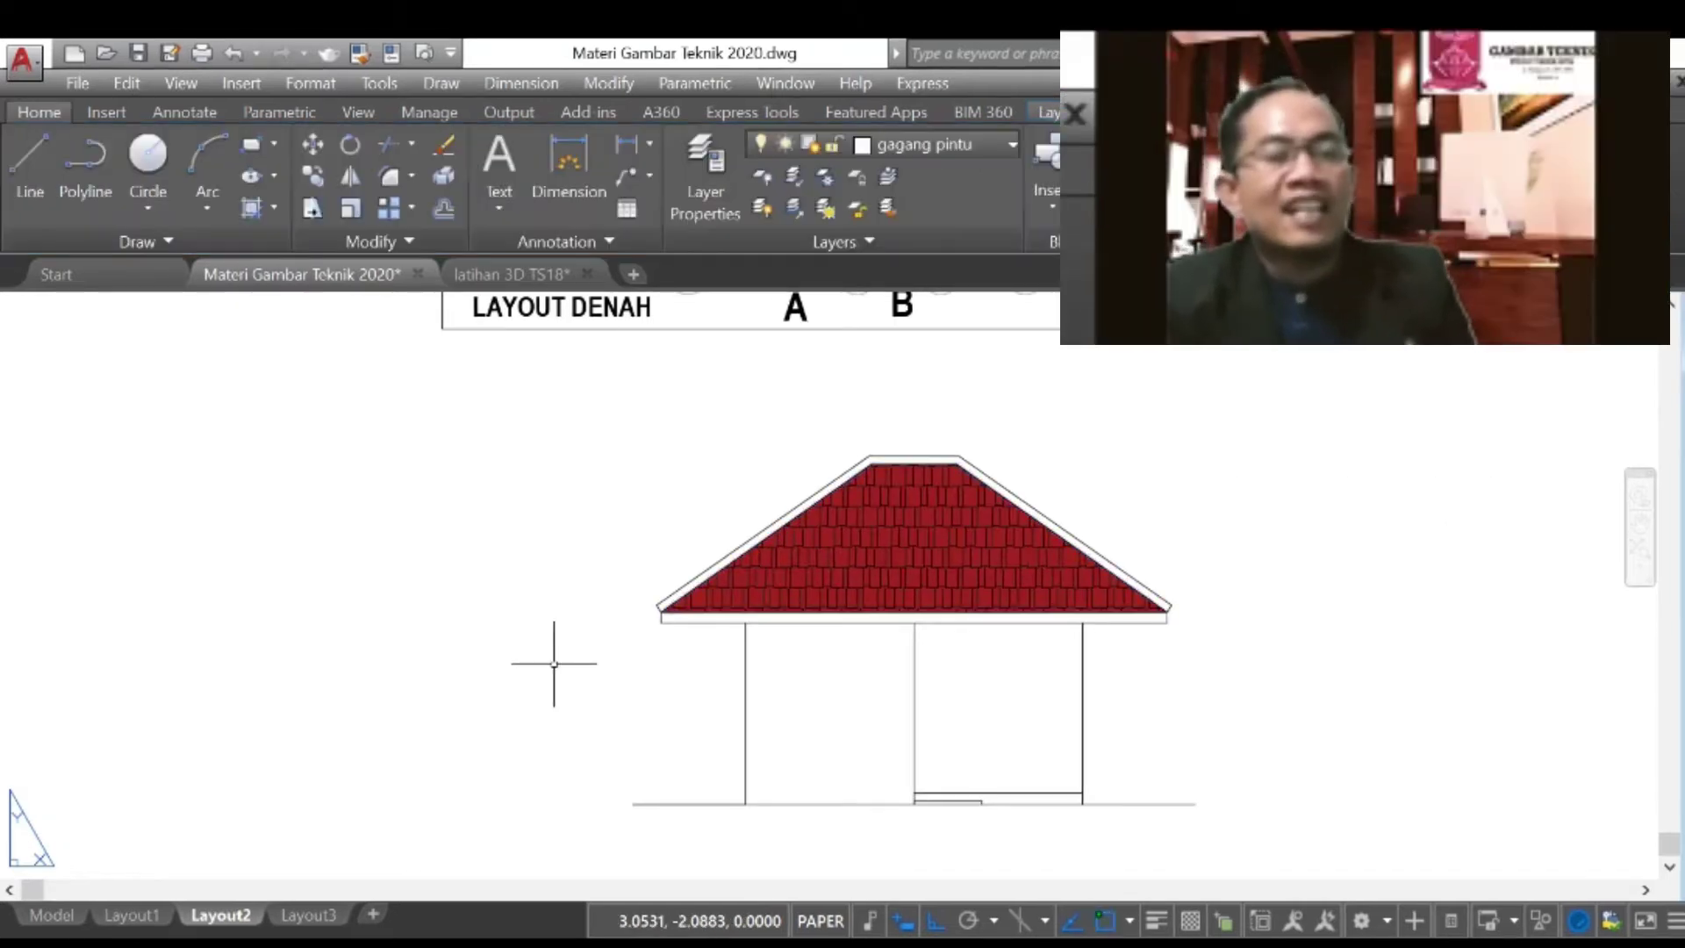
Step: Examine the elevation's terrace and Rabat lines and the floor plan's front door and windows
scroll(696, 696, "down", 2)
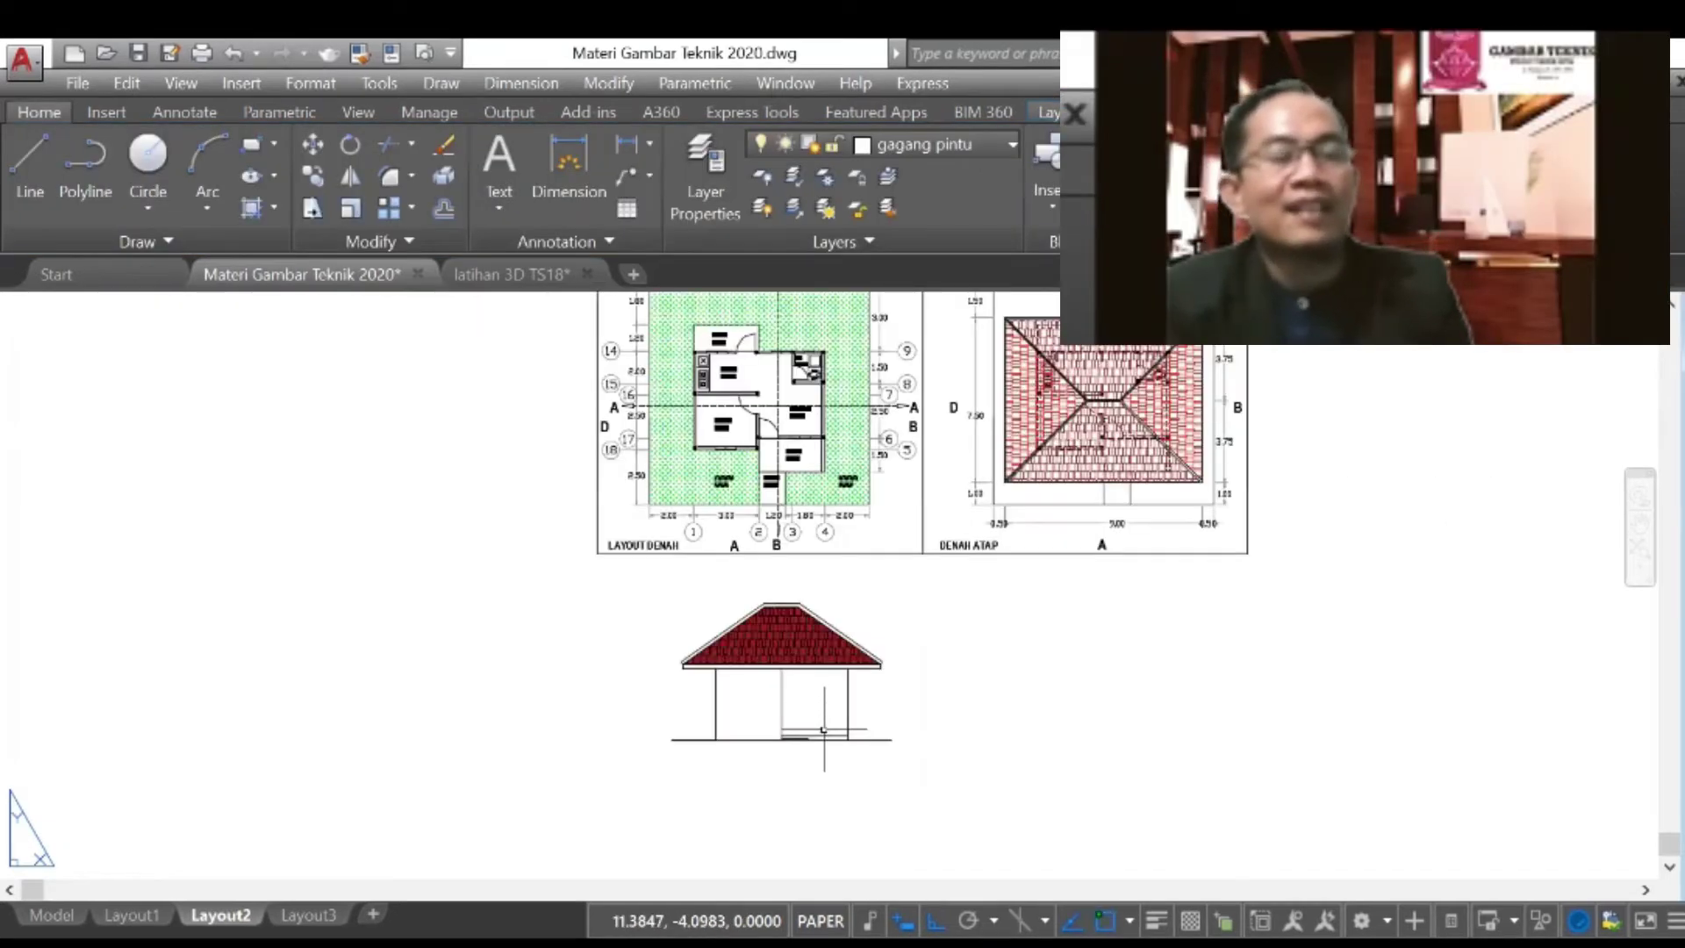
scroll(752, 682, "up", 2)
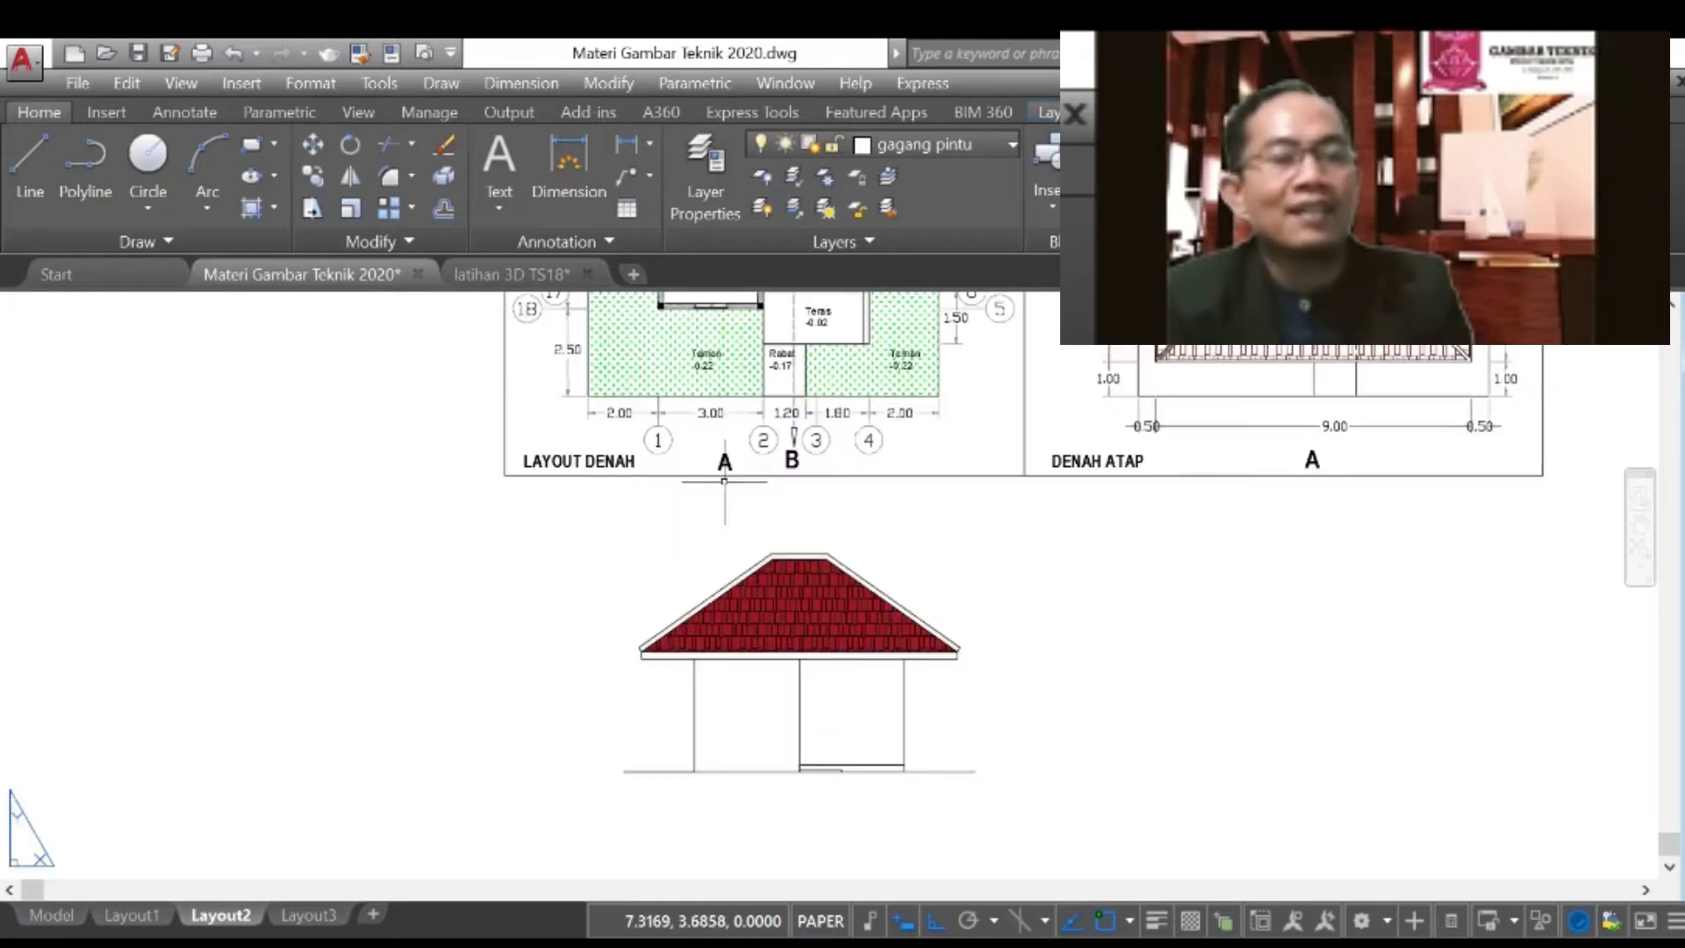
scroll(732, 777, "up", 2)
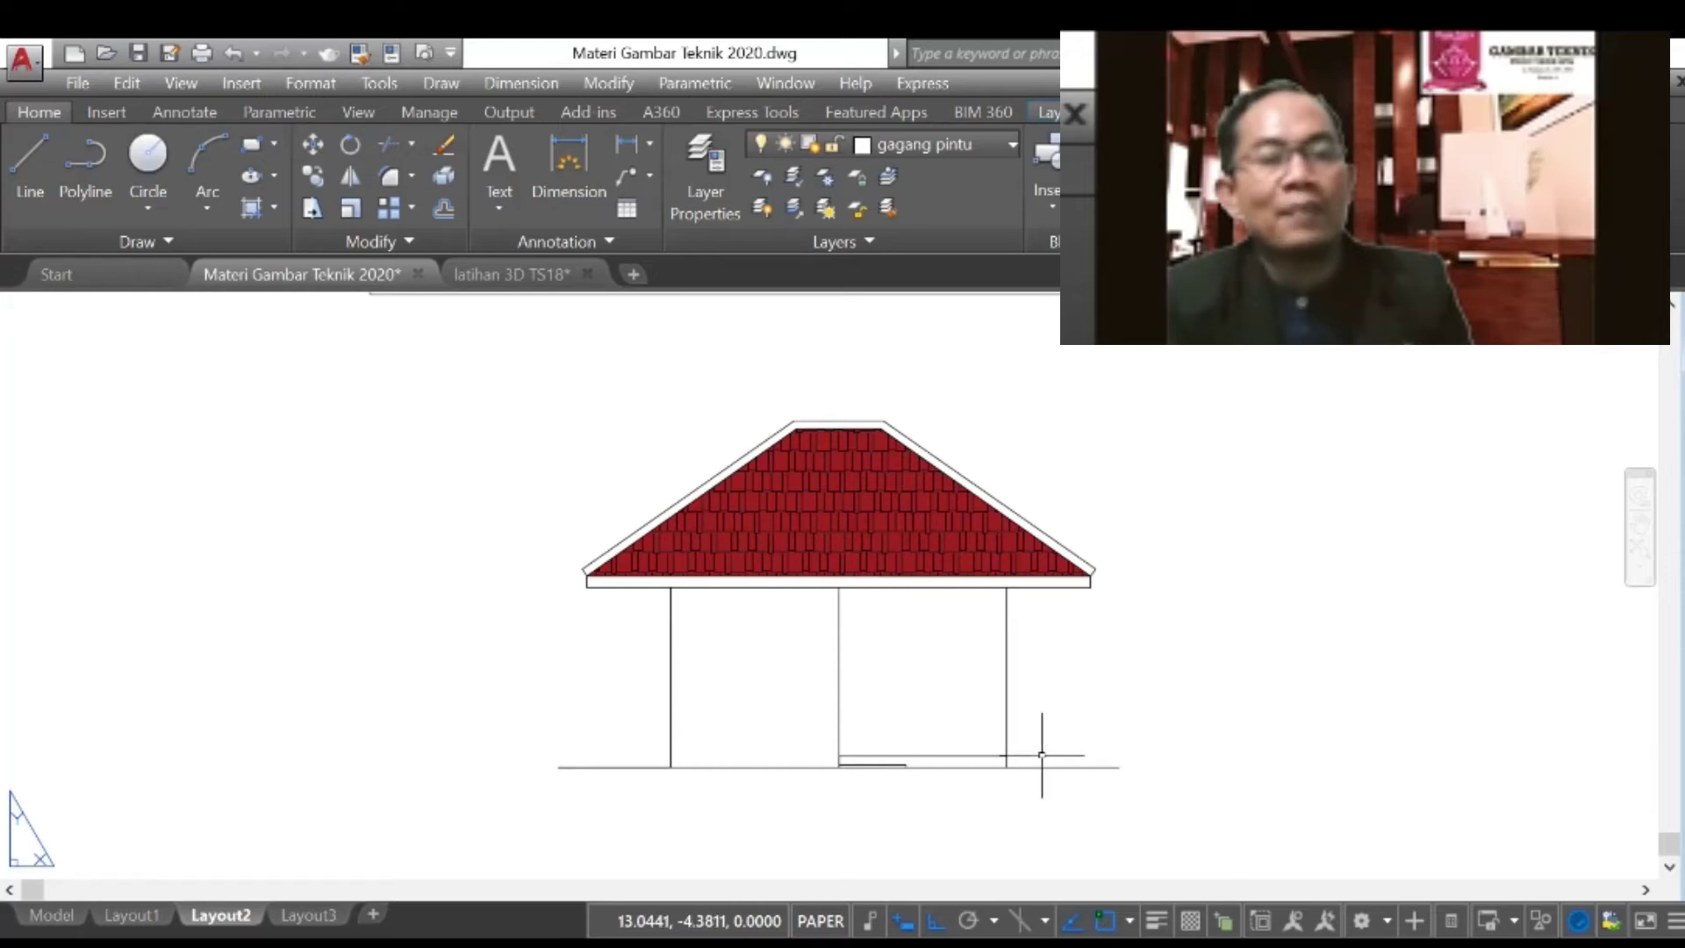
scroll(877, 778, "up", 4)
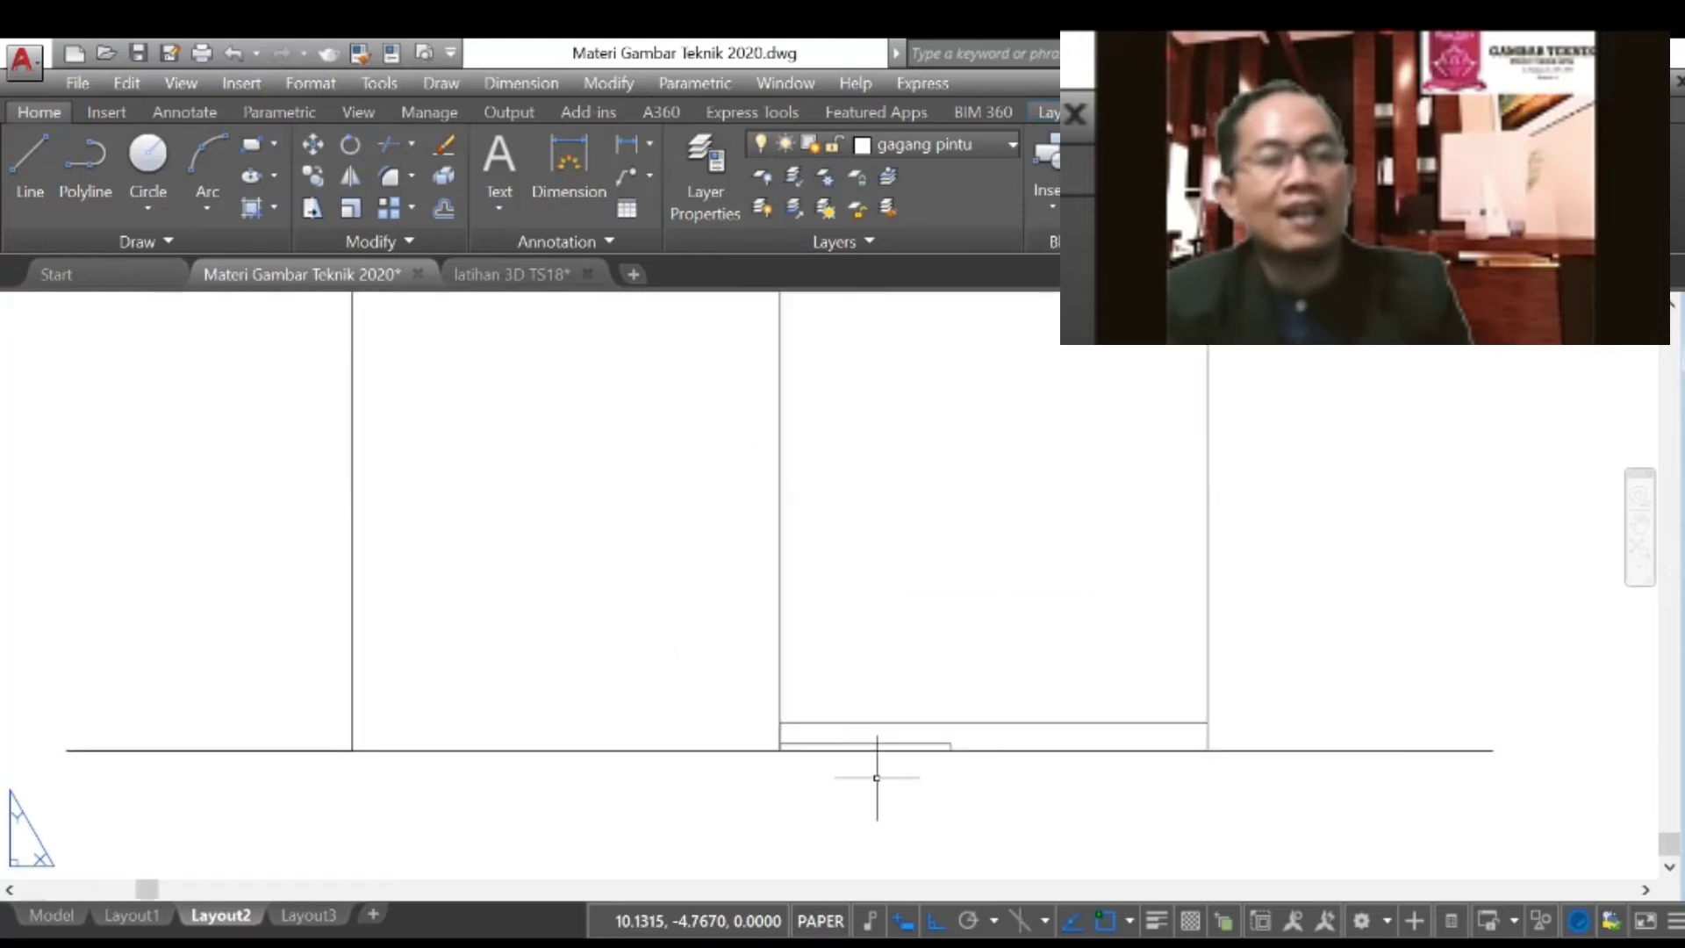
scroll(877, 777, "up", 2)
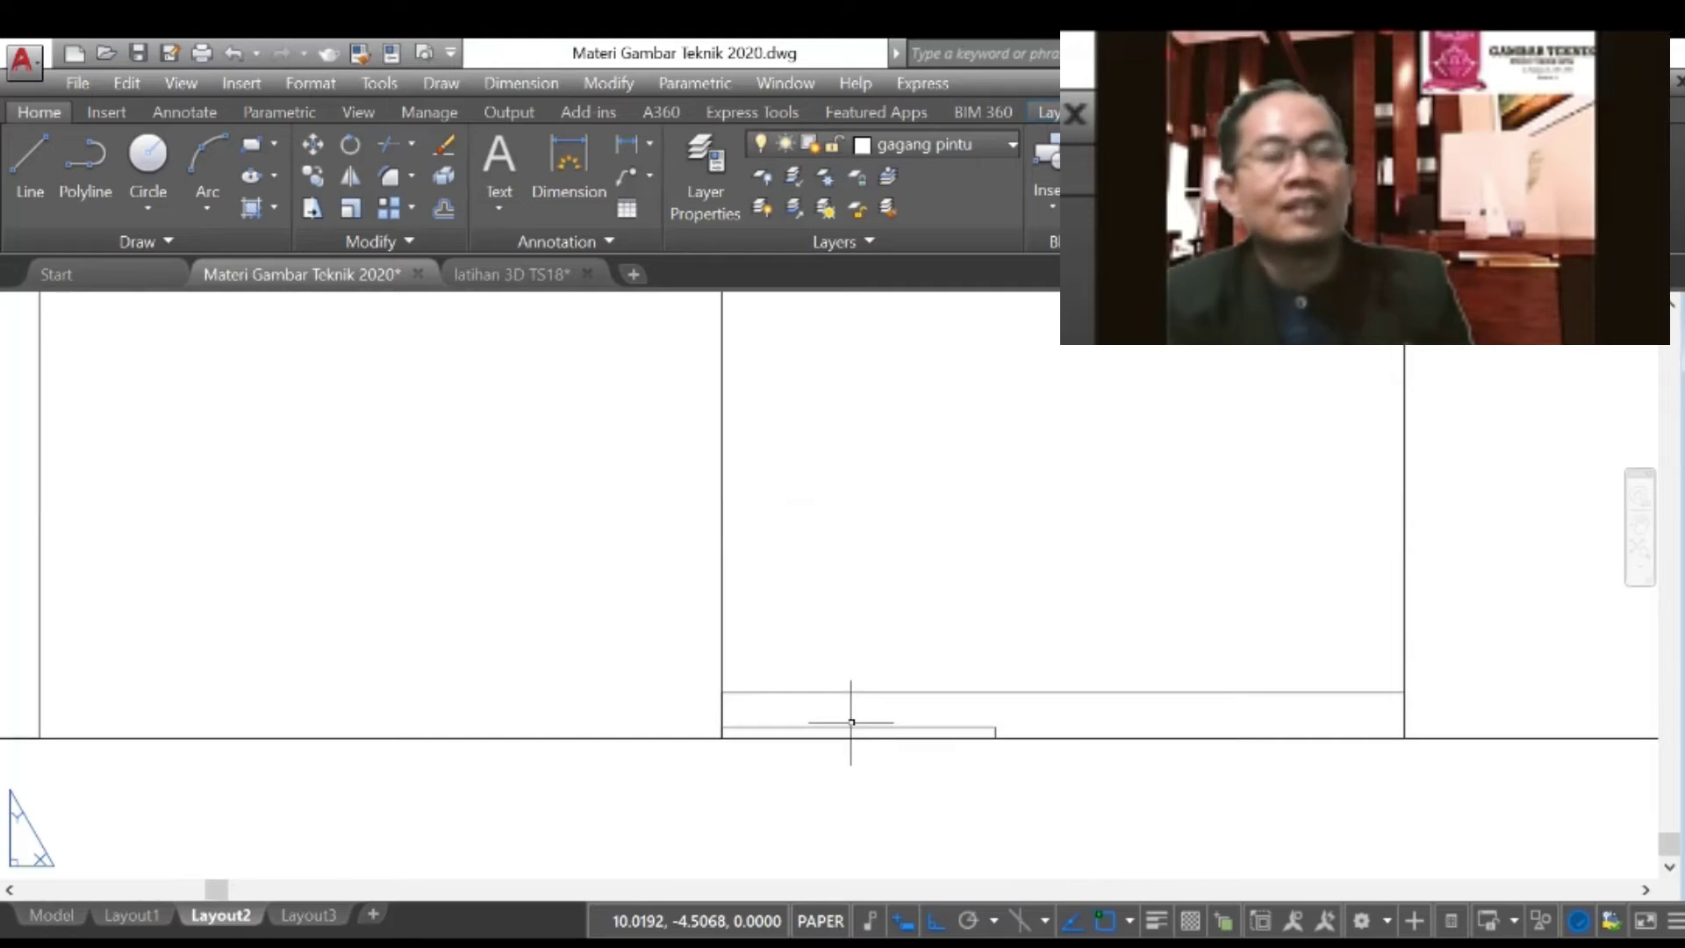
scroll(875, 784, "down", 2)
scroll(875, 784, "down", 2)
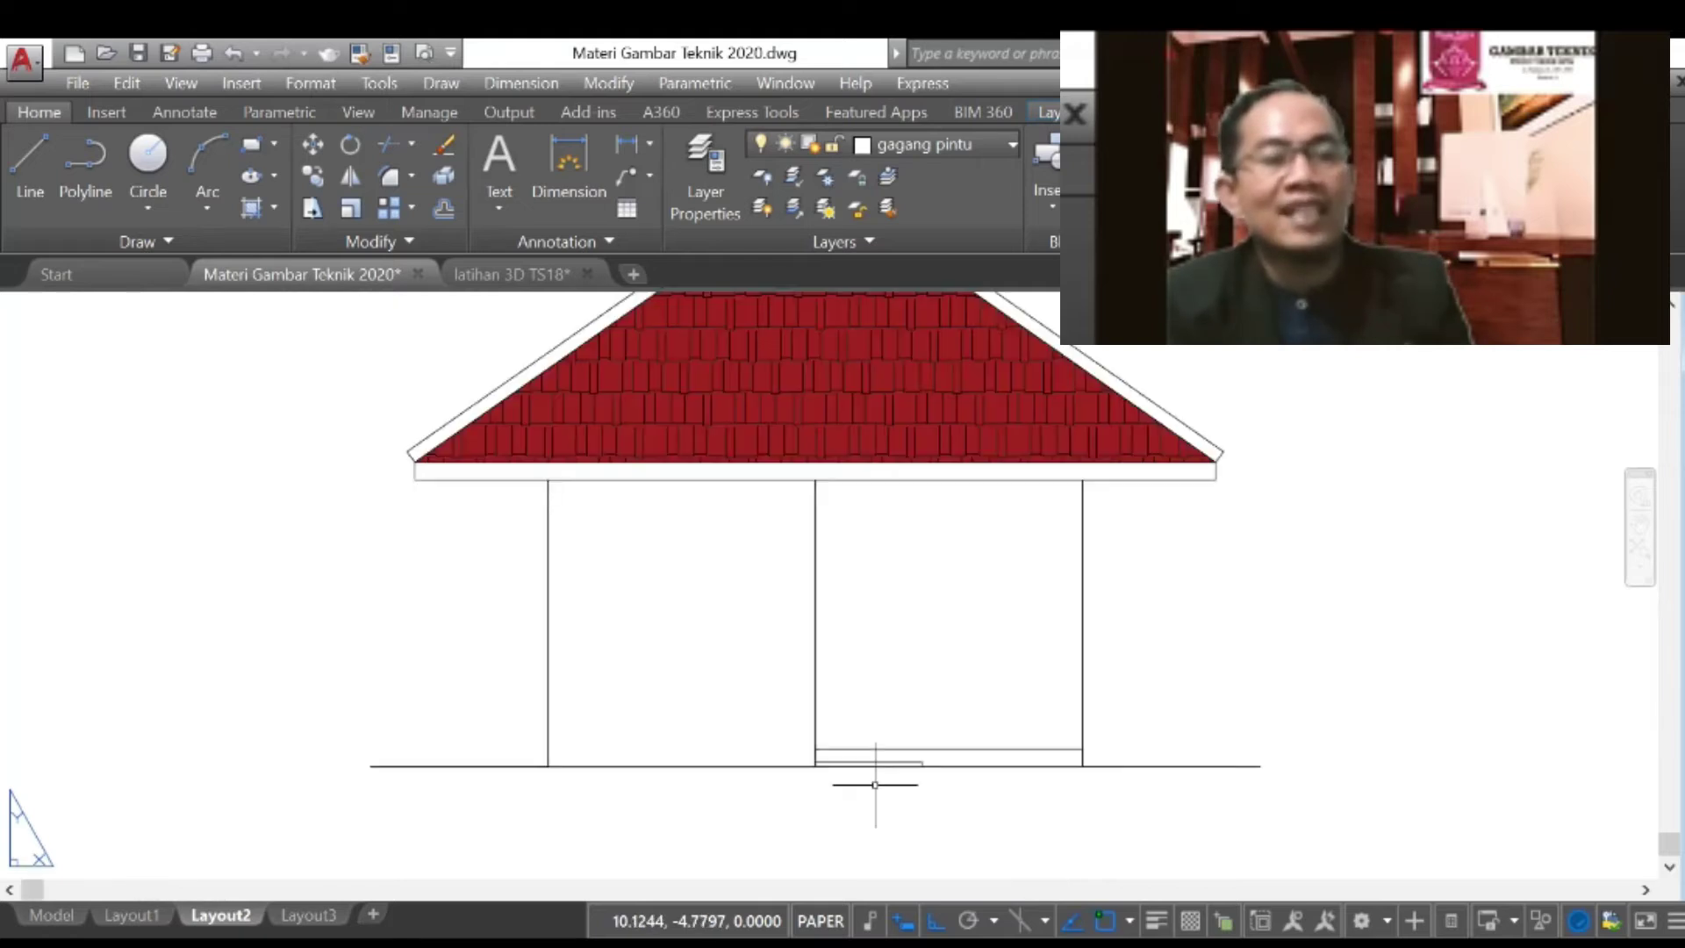
scroll(925, 751, "up", 2)
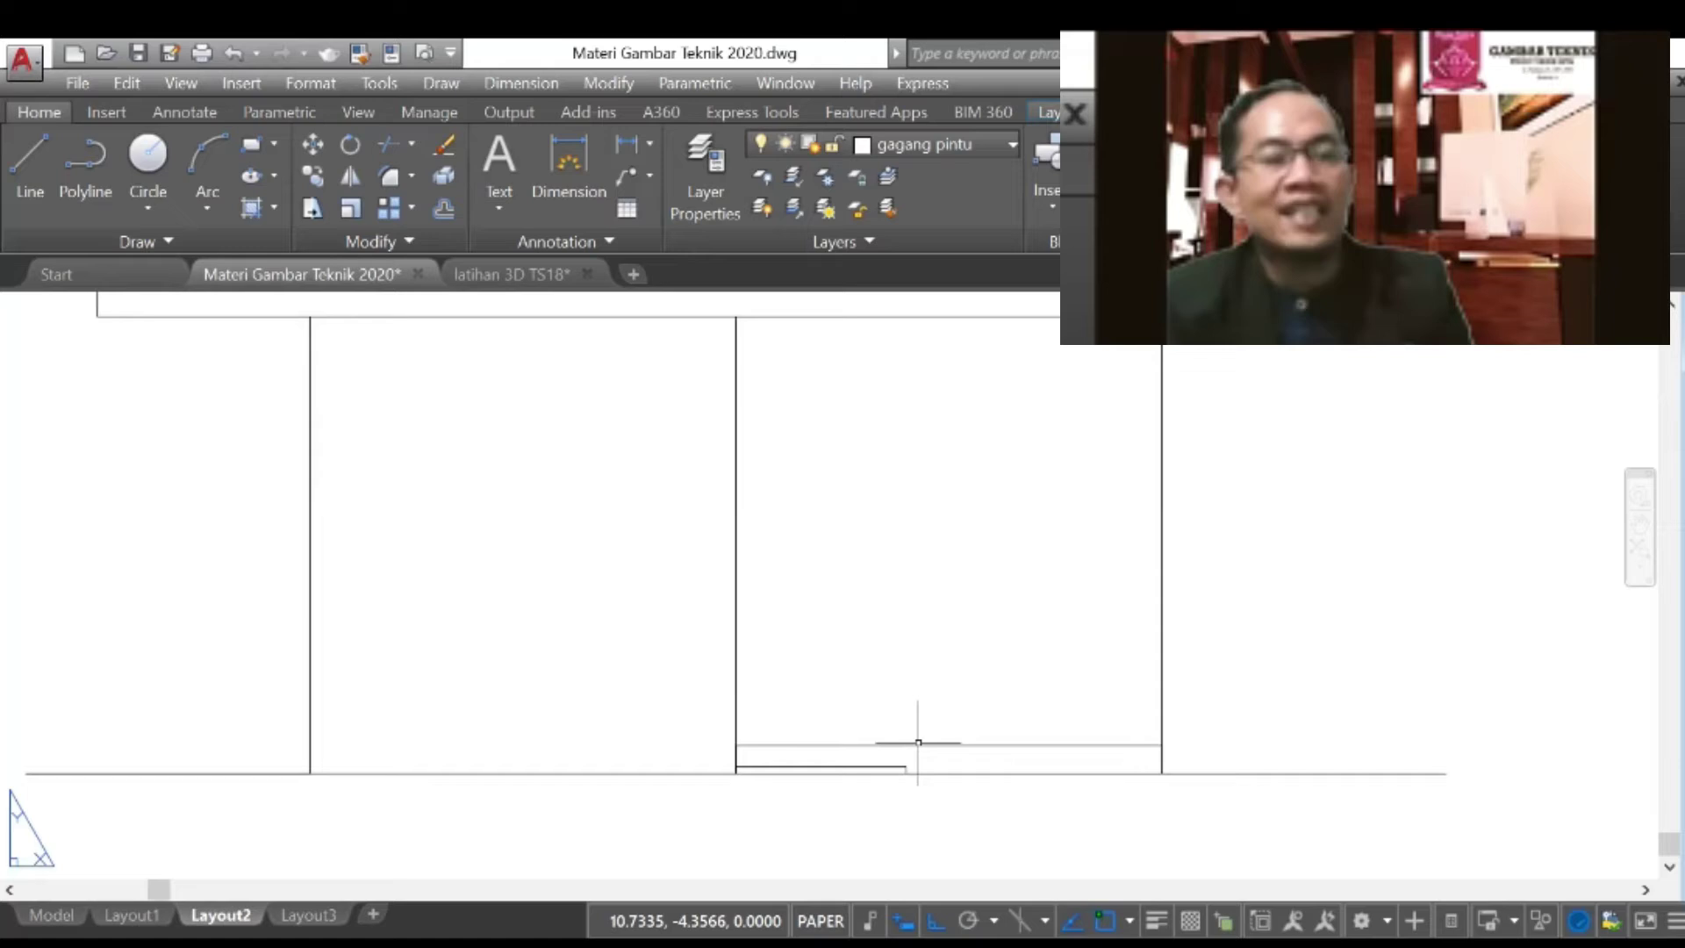
scroll(926, 806, "down", 2)
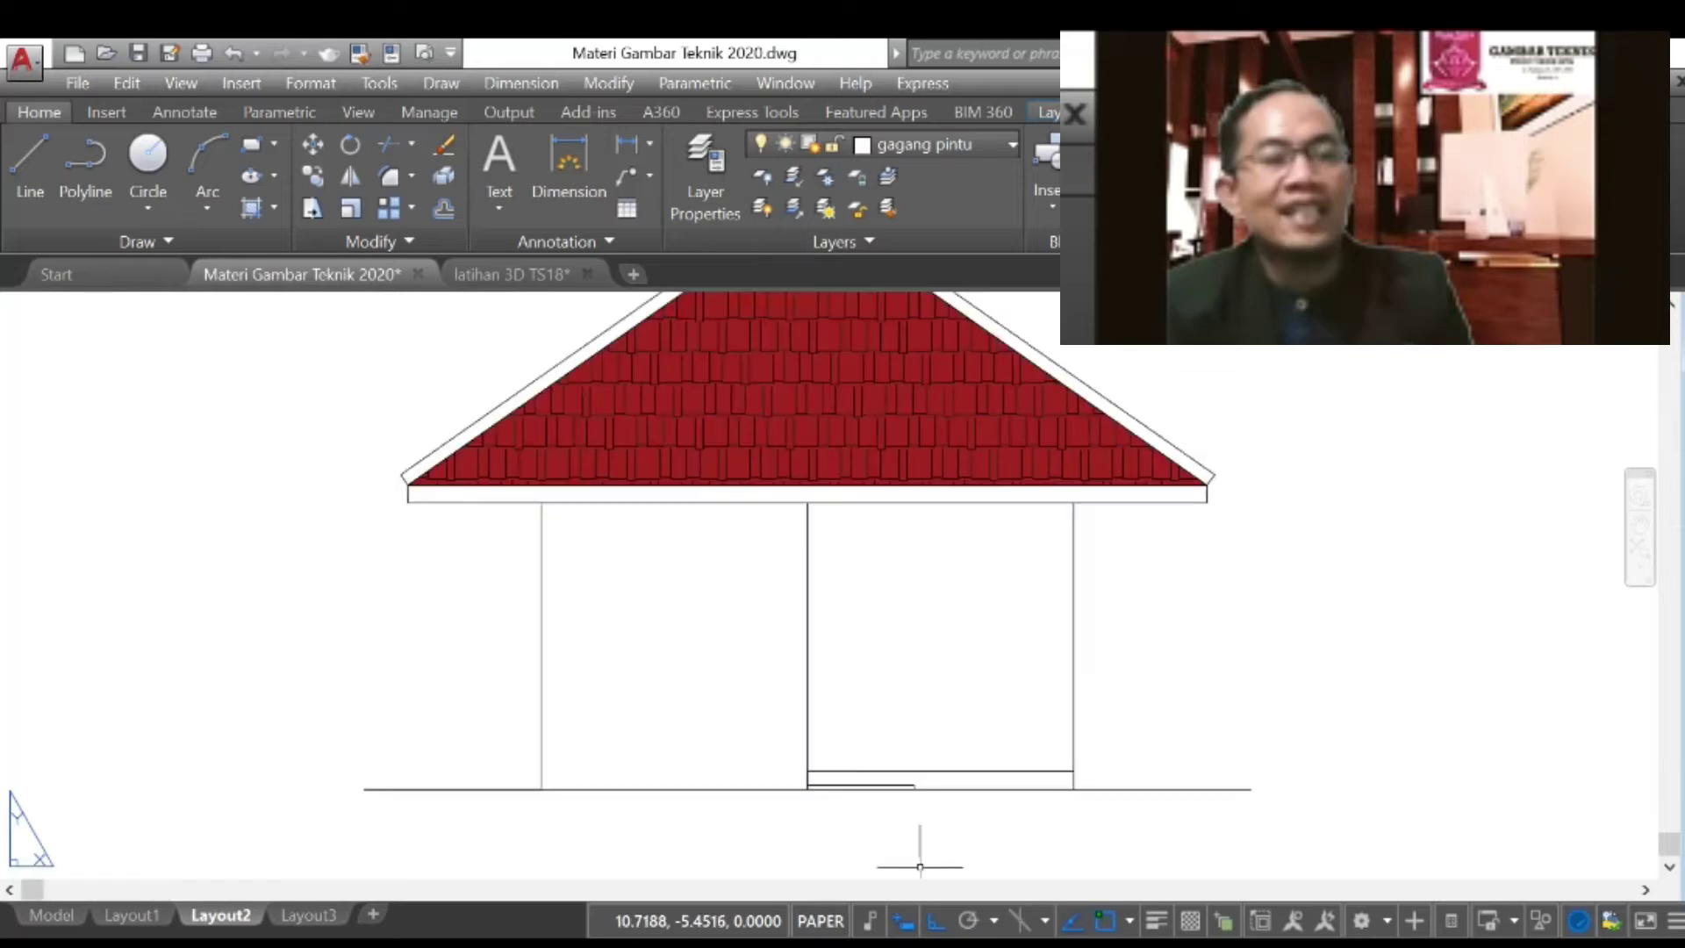
scroll(724, 701, "down", 4)
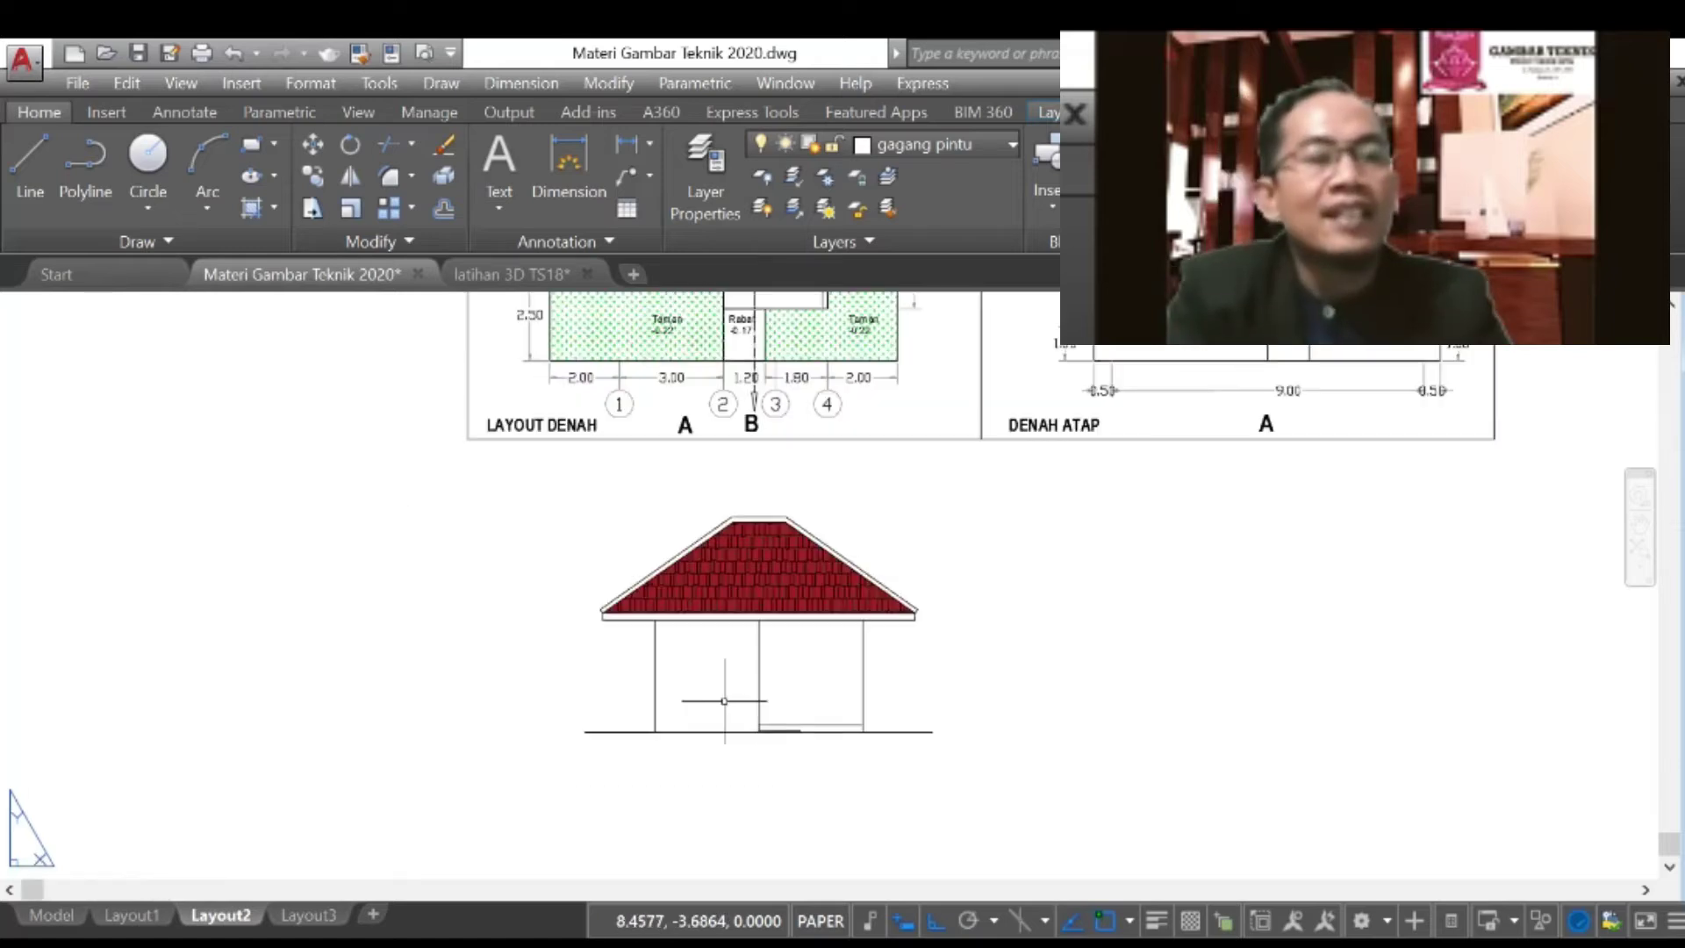
middle_click_drag(724, 701, 728, 892)
scroll(763, 454, "up", 6)
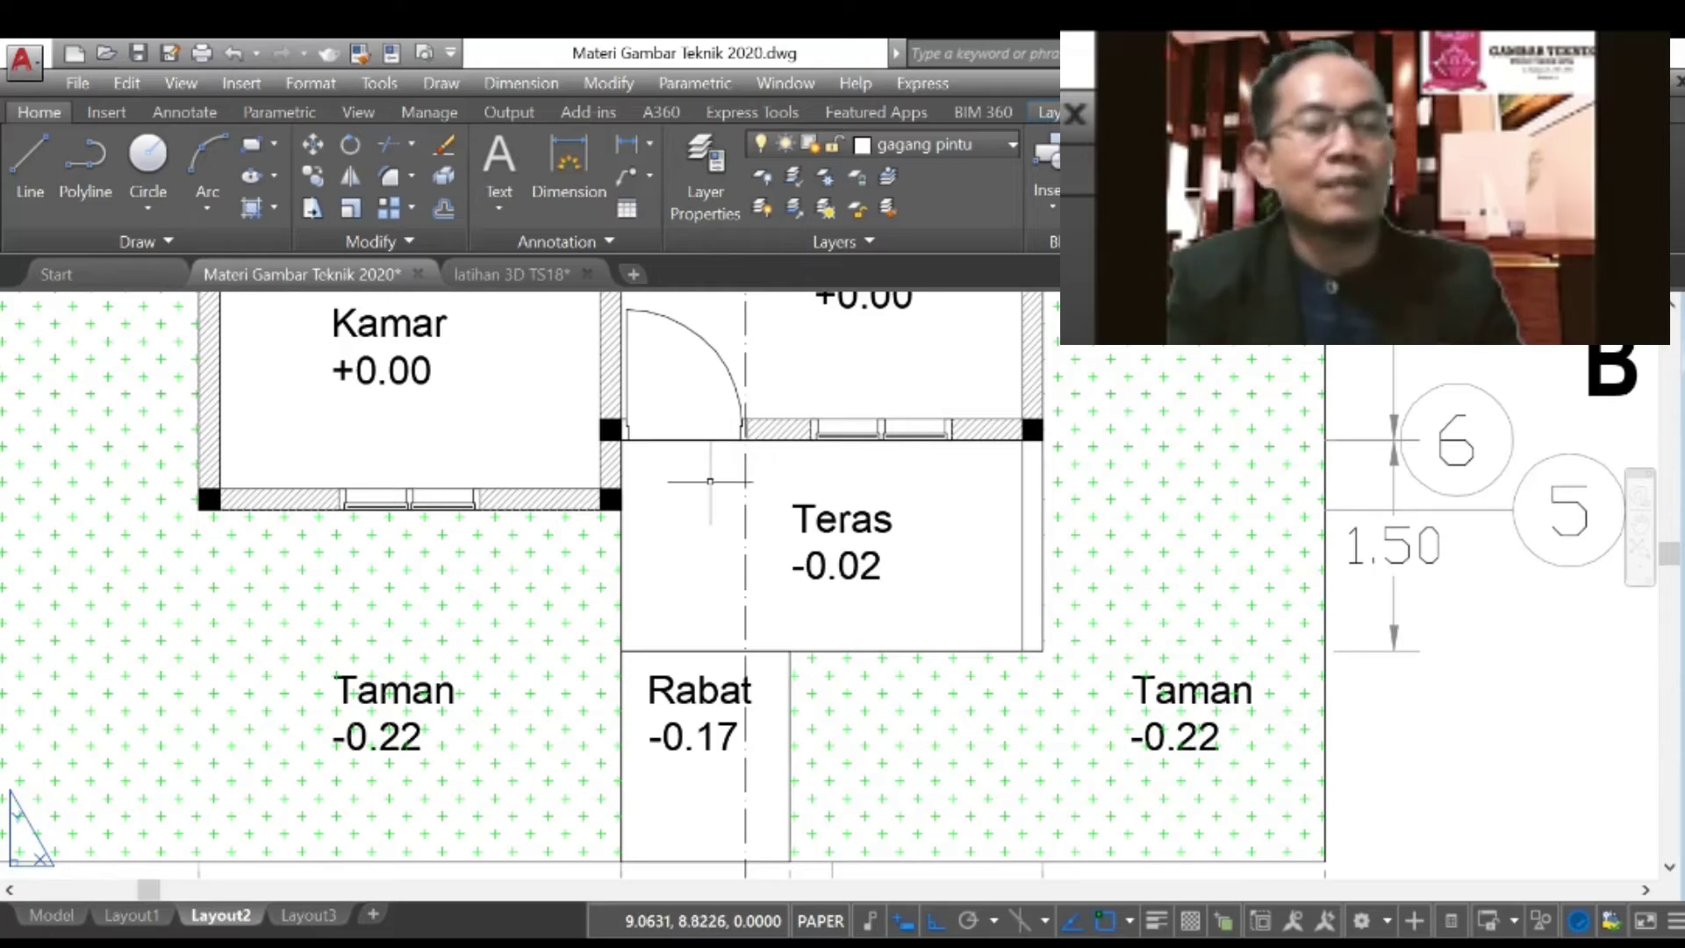
scroll(710, 481, "down", 10)
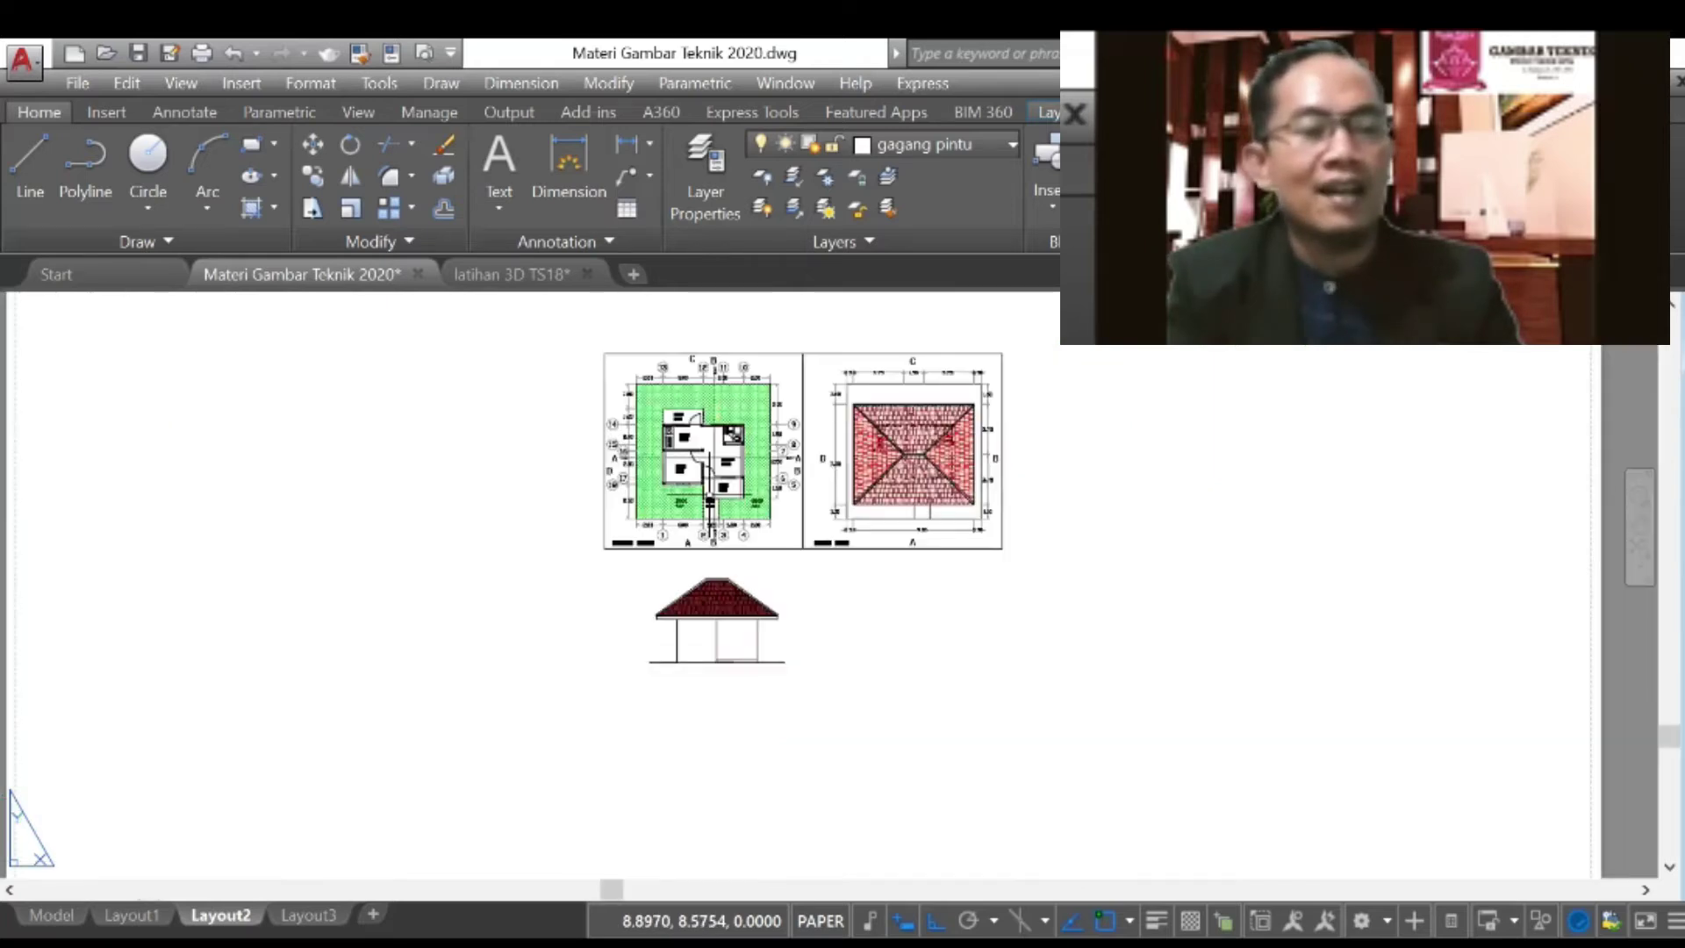
Step: Offset the middle wall line 0.9 towards the terrace side to mark the door width
scroll(719, 636, "up", 8)
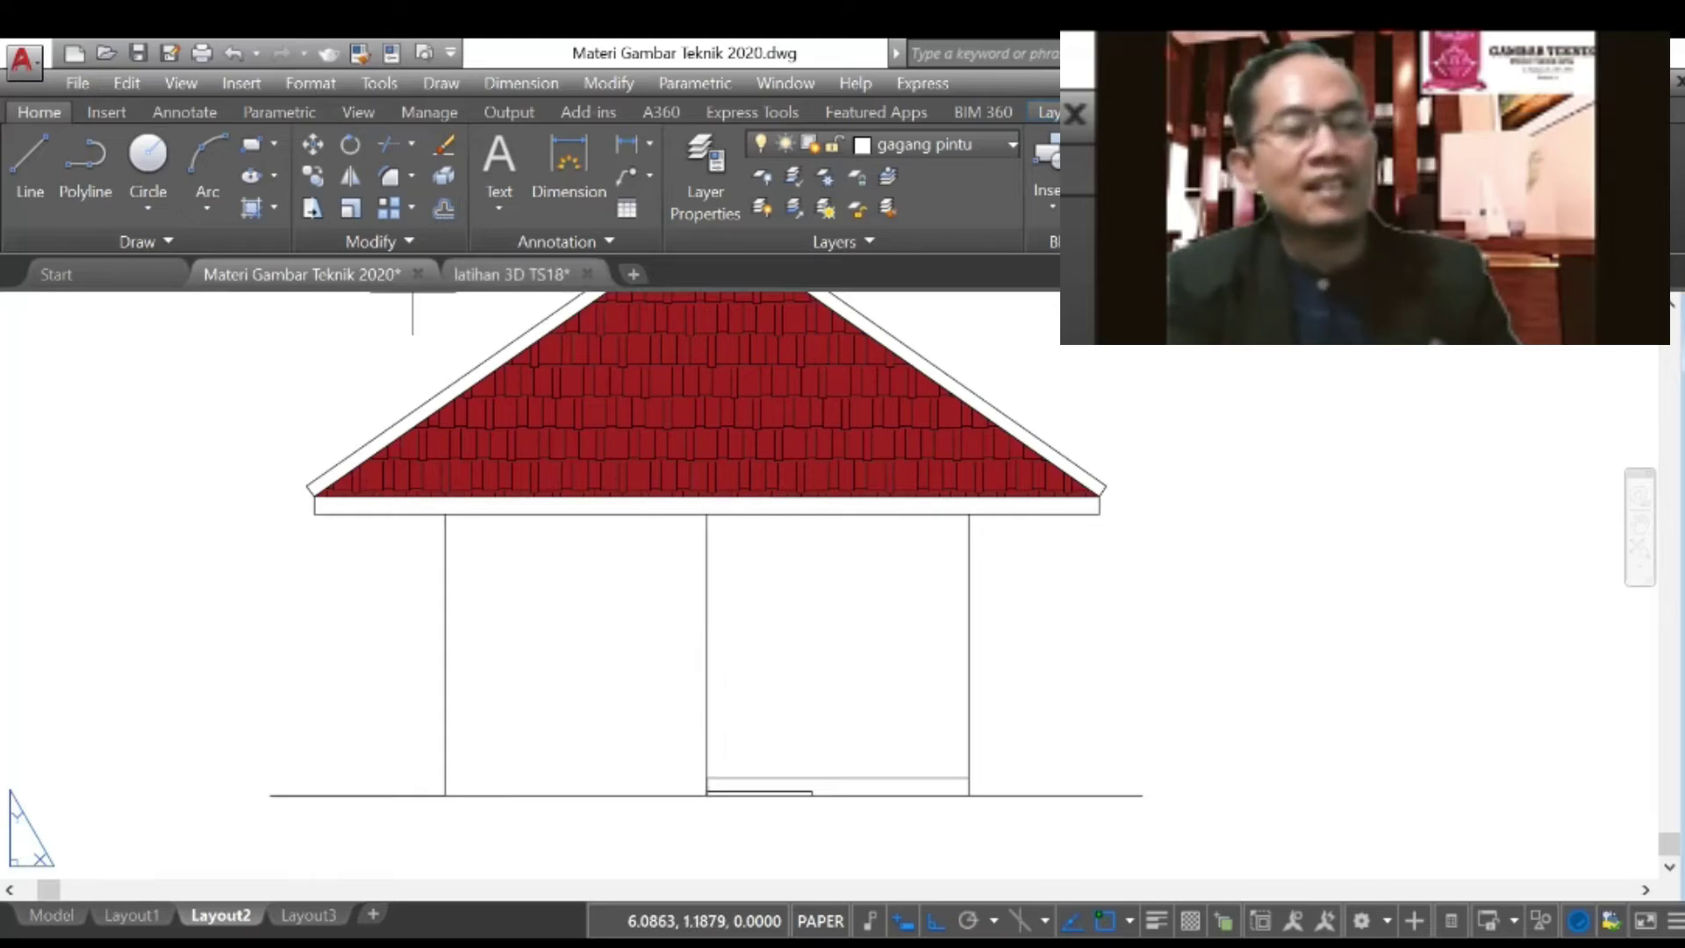
type("o")
key("Return")
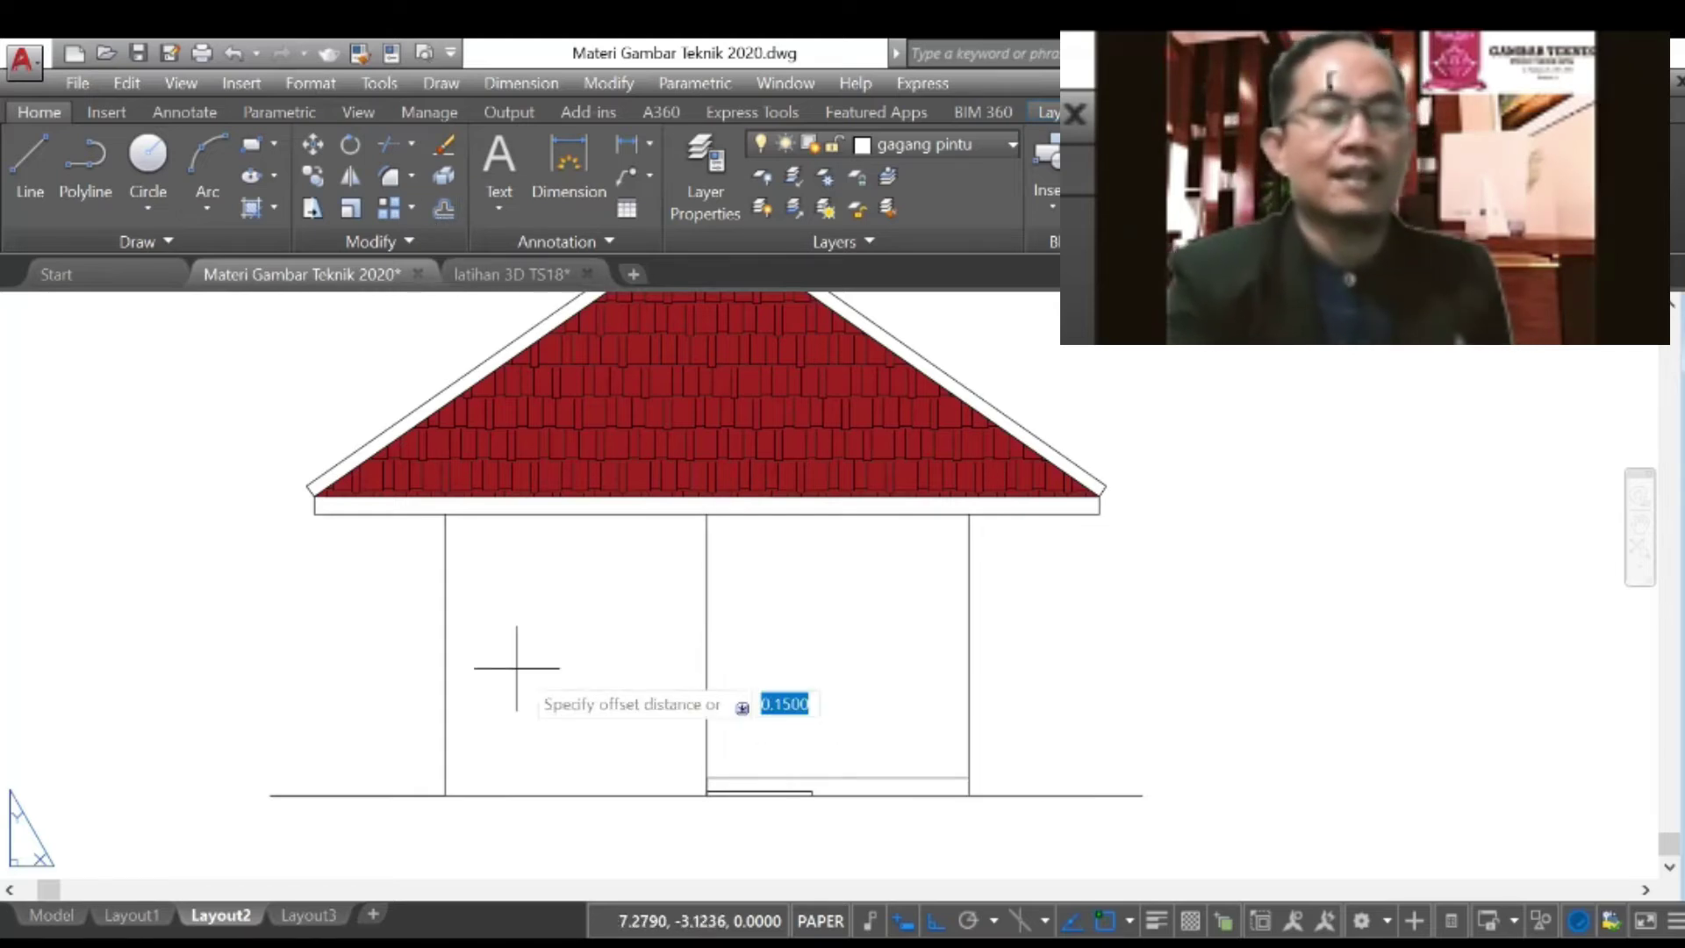
type("0.9")
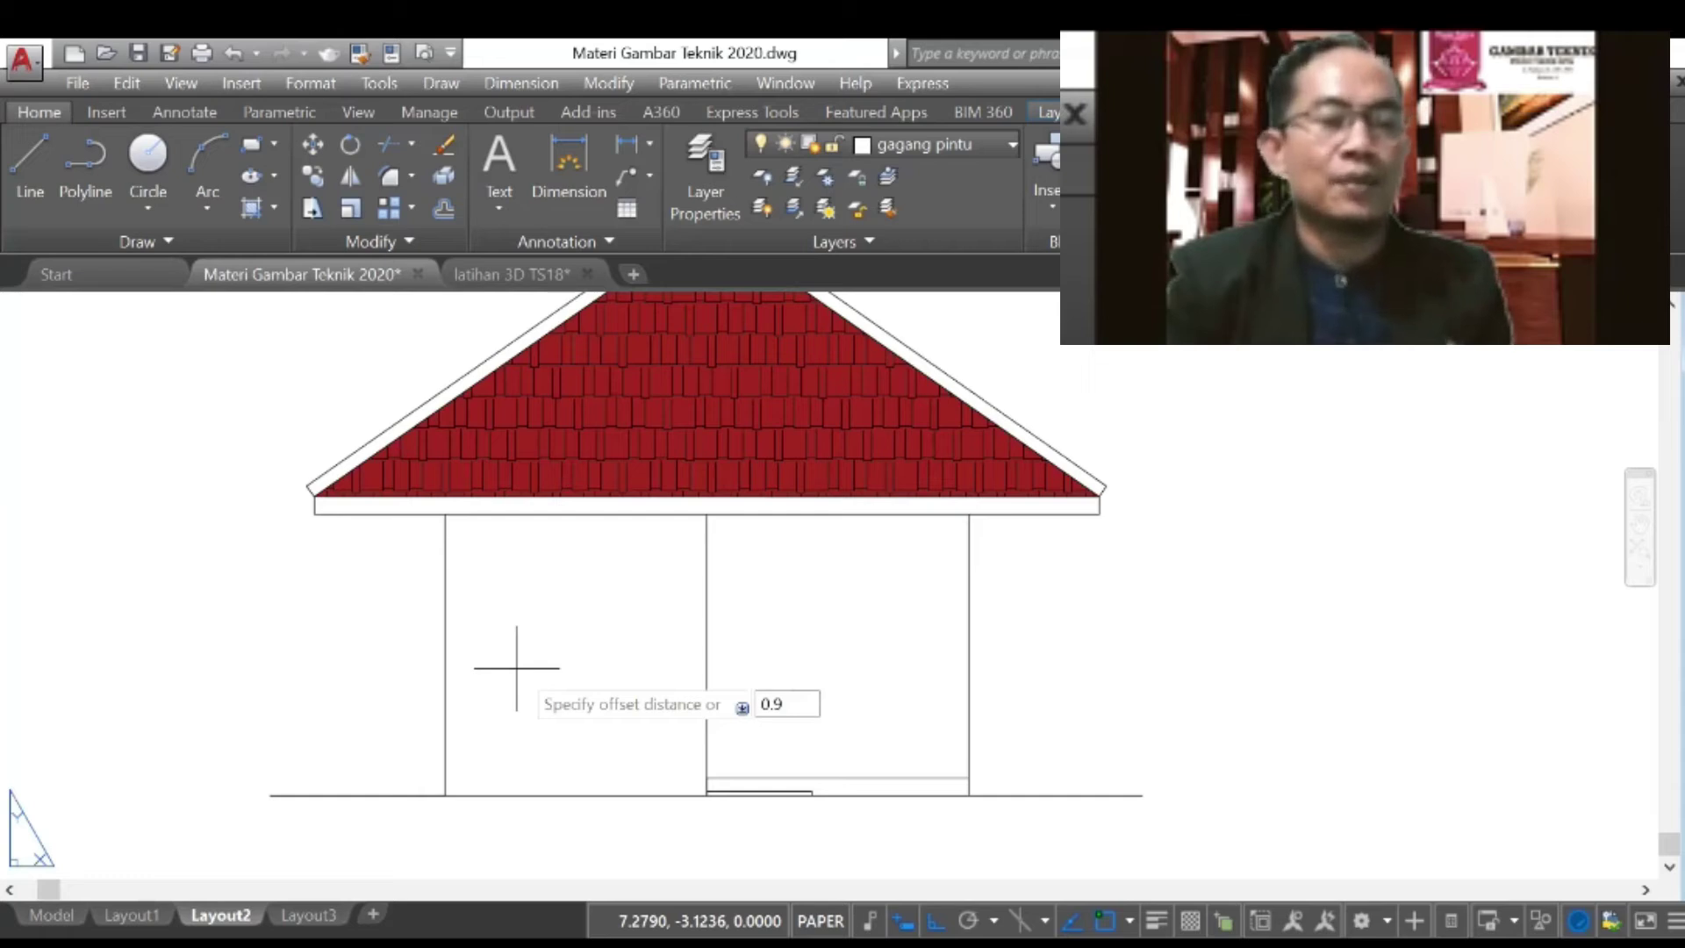
key("Return")
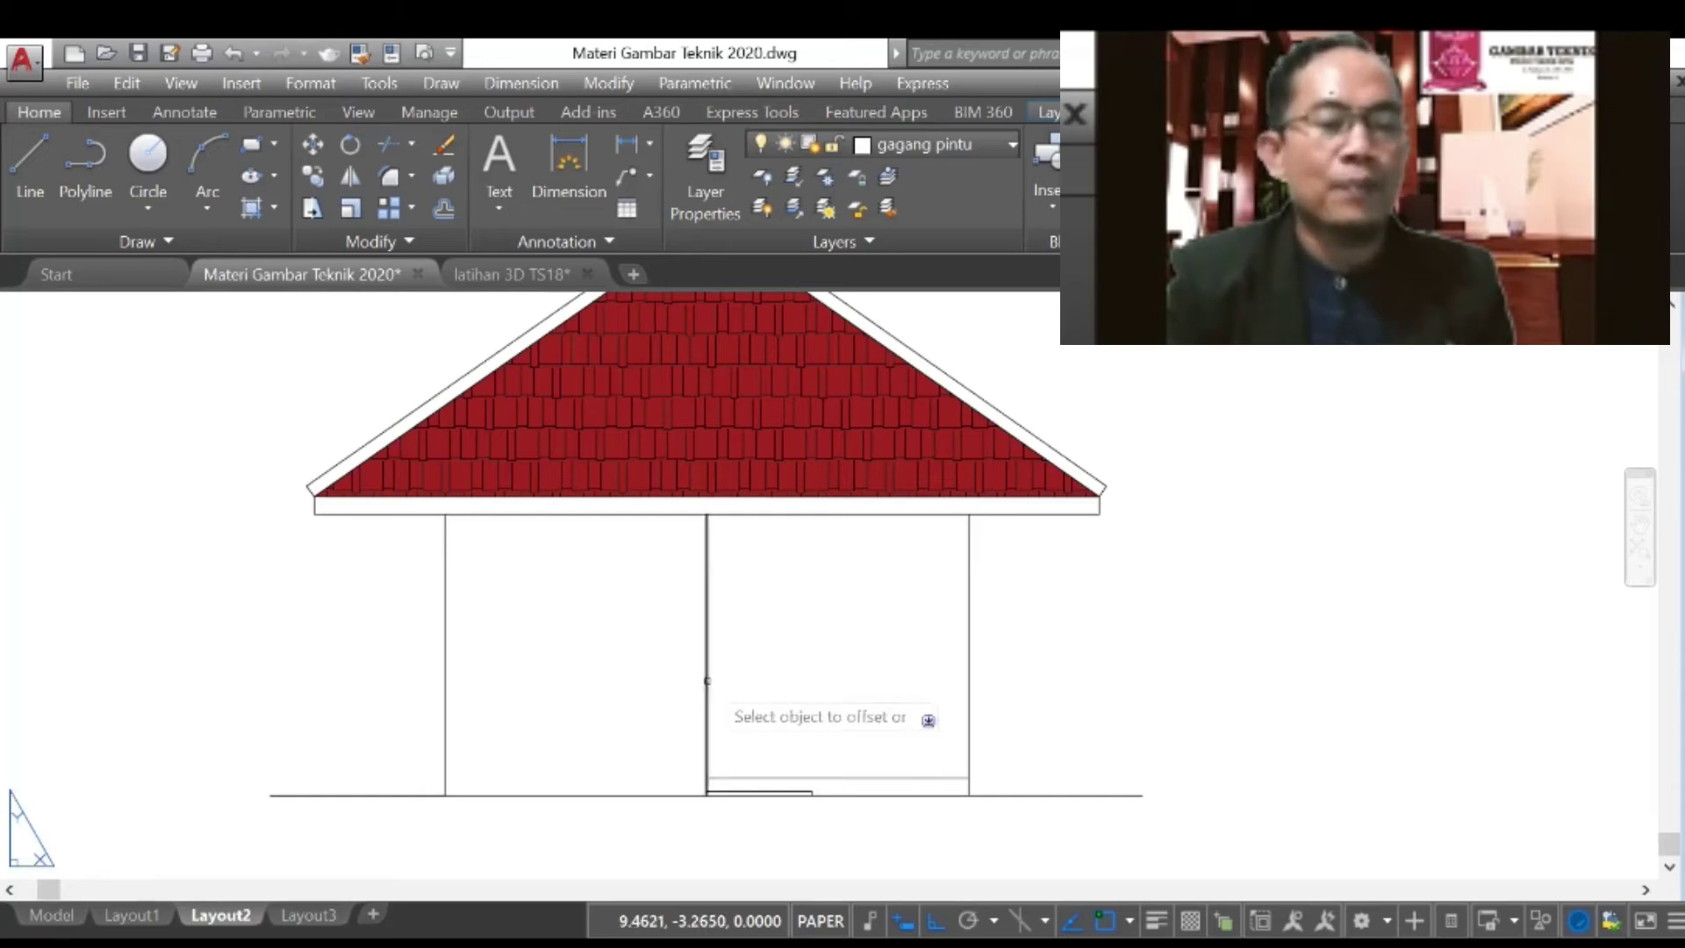
left_click(707, 681)
left_click(824, 689)
key("Return")
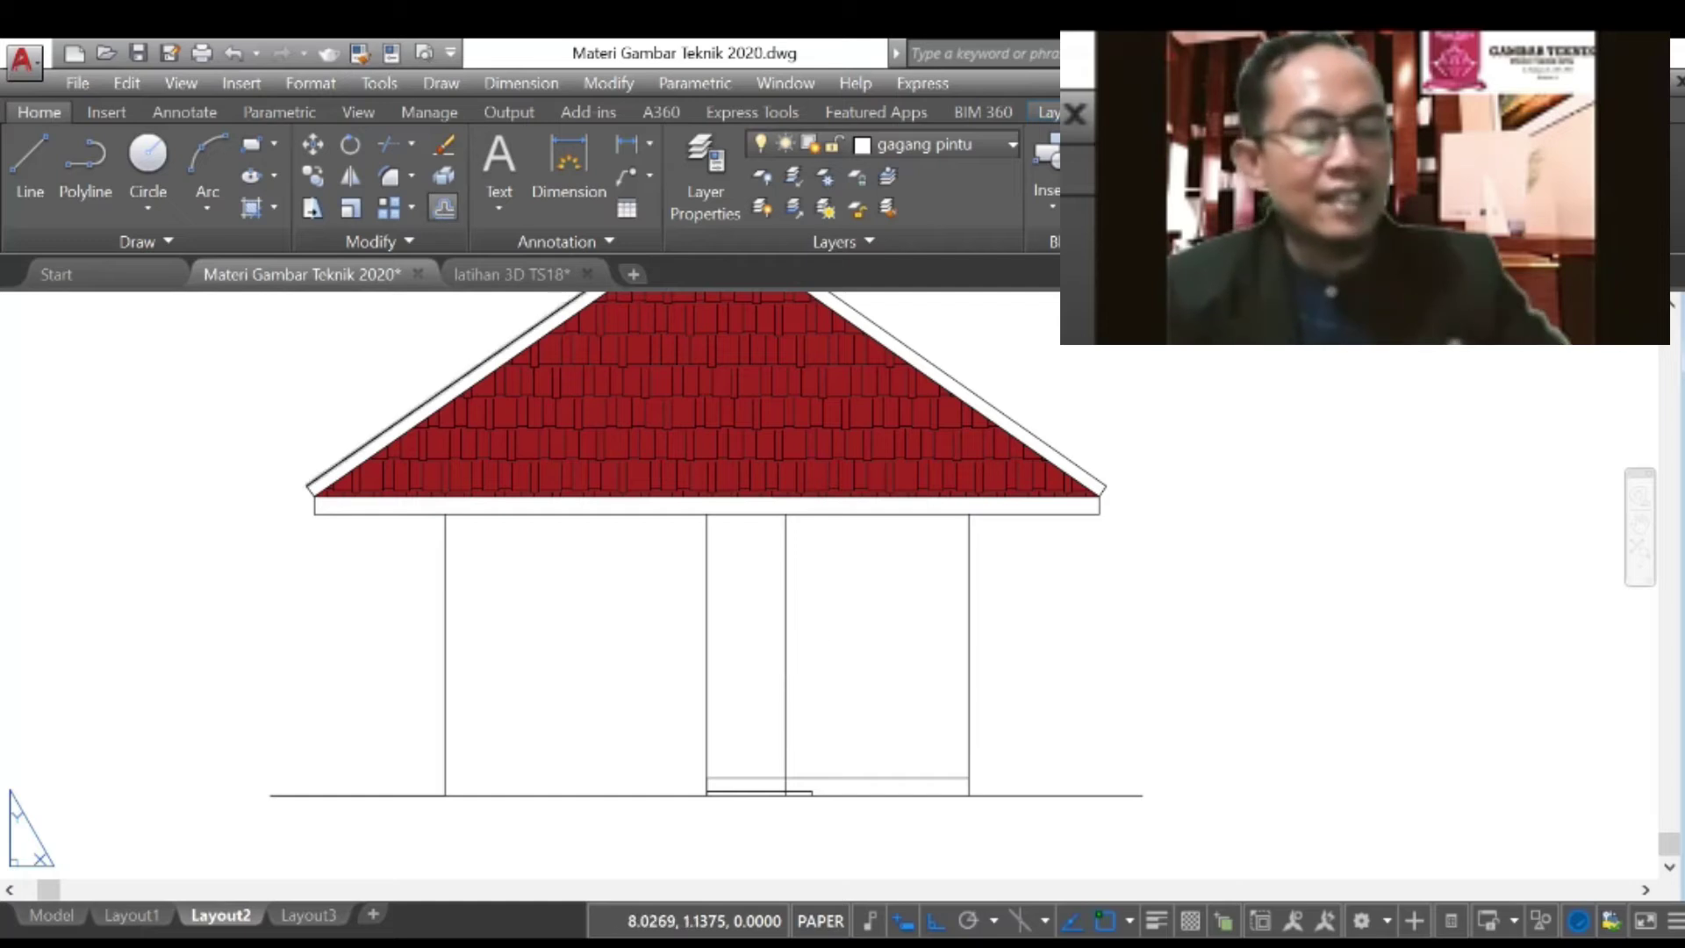
Step: Offset the terrace floor line upward by 2.15 to mark the door height
left_click(443, 208)
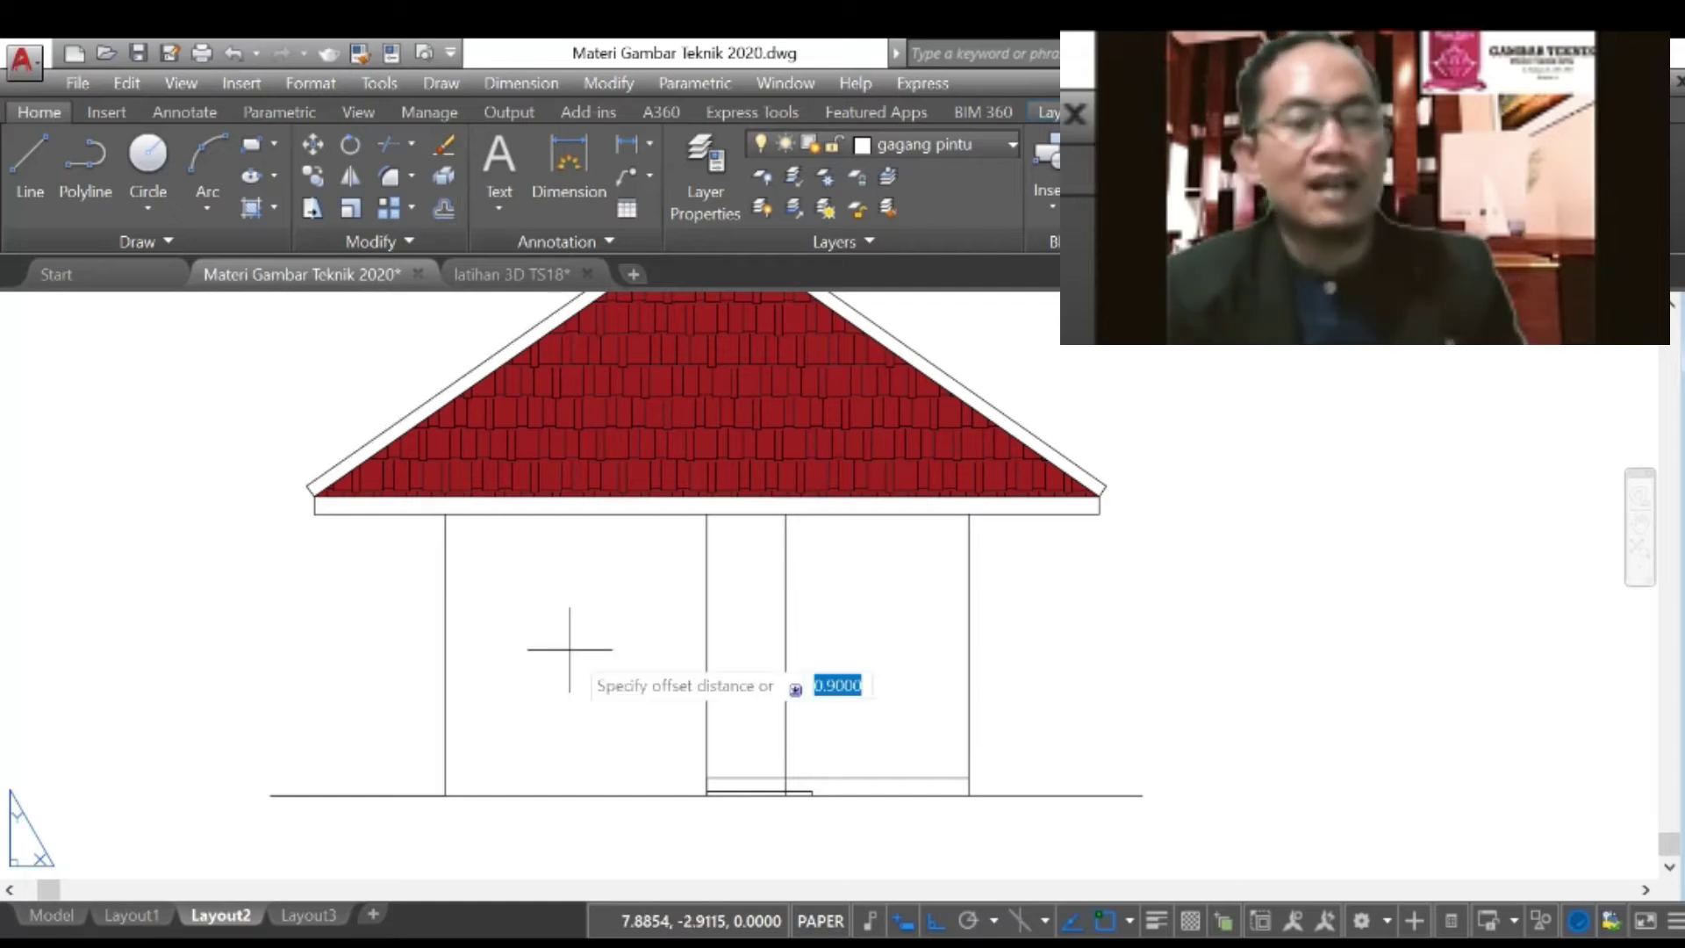
type("2.1")
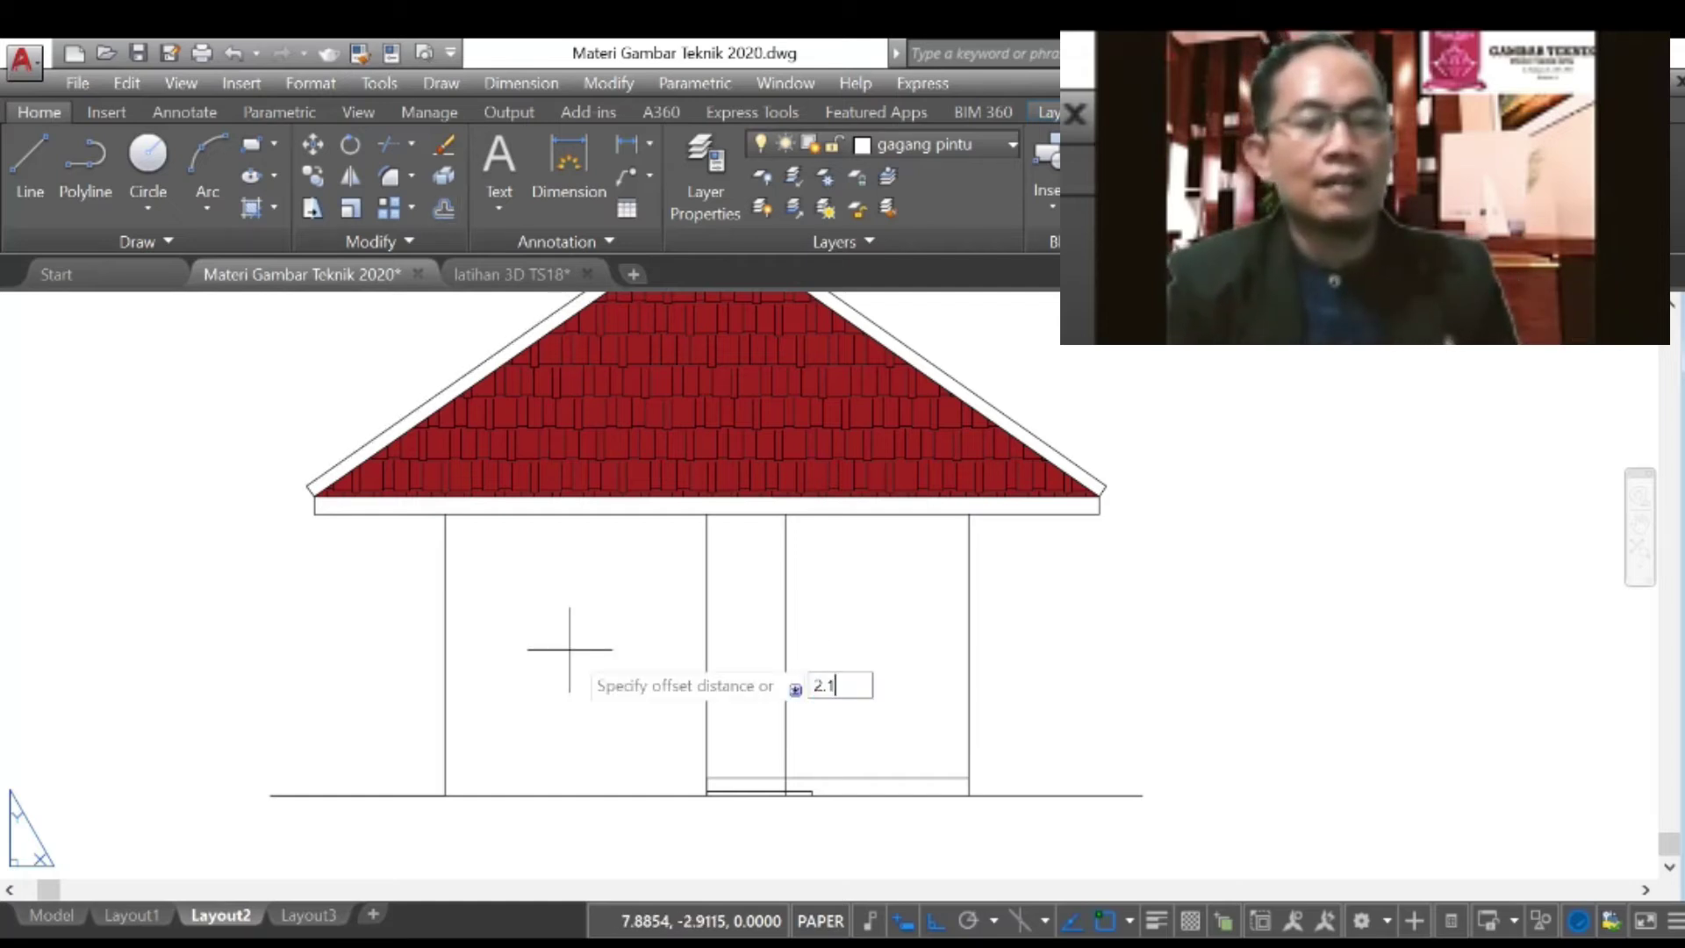
key("Return")
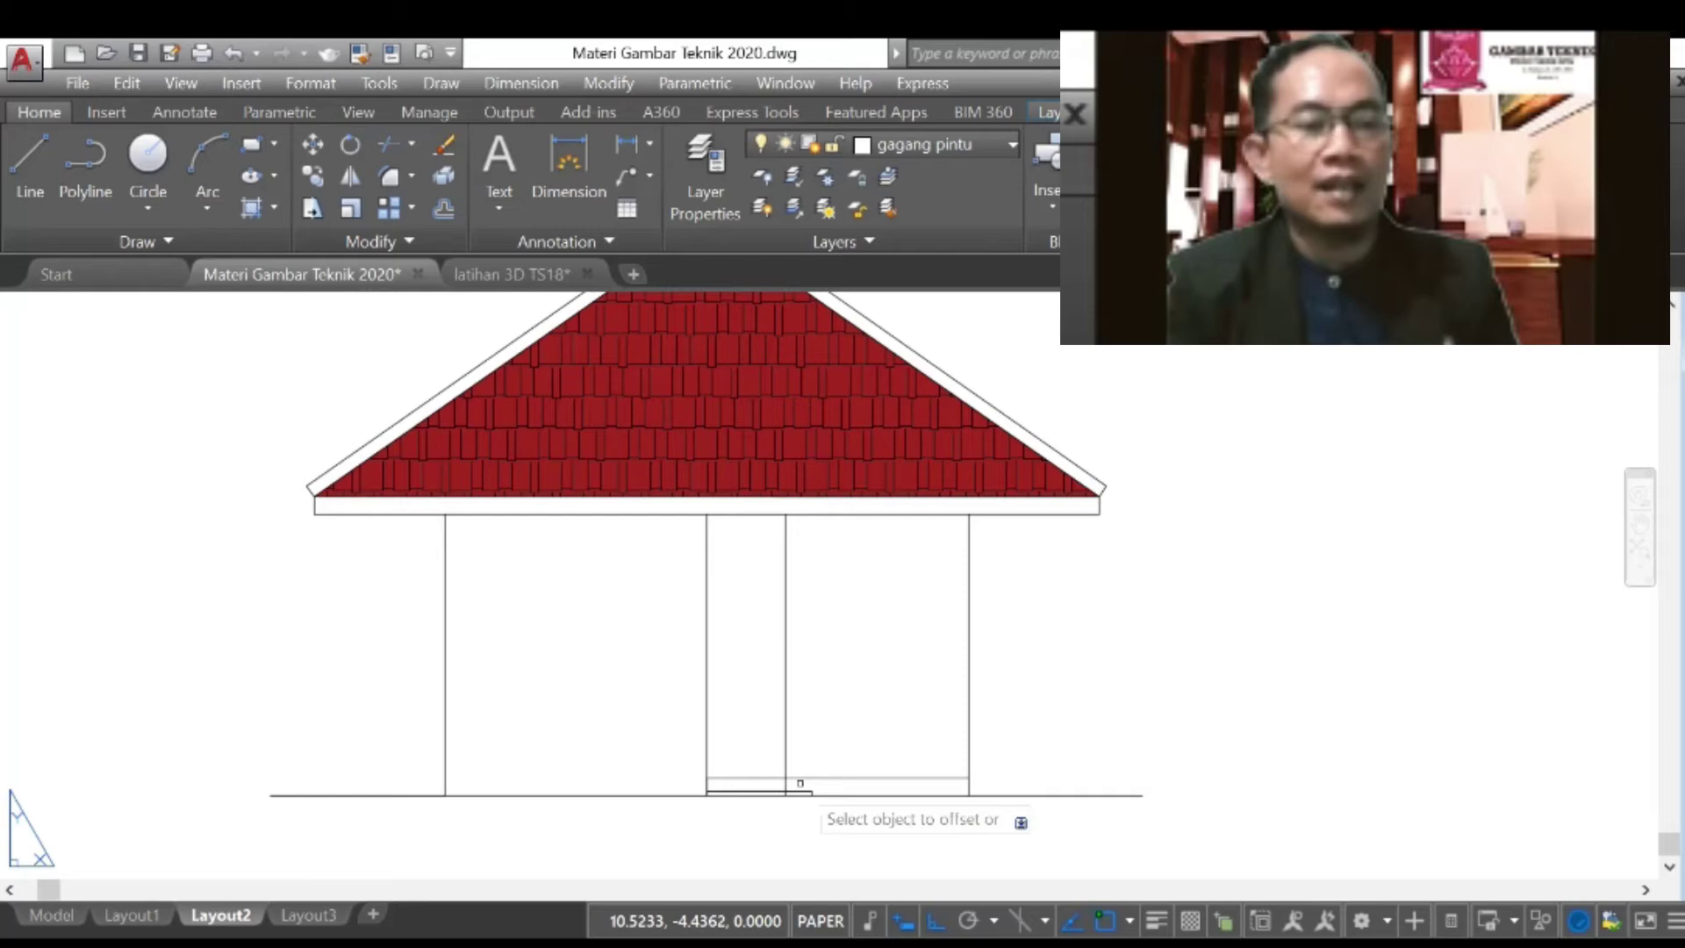
left_click(805, 778)
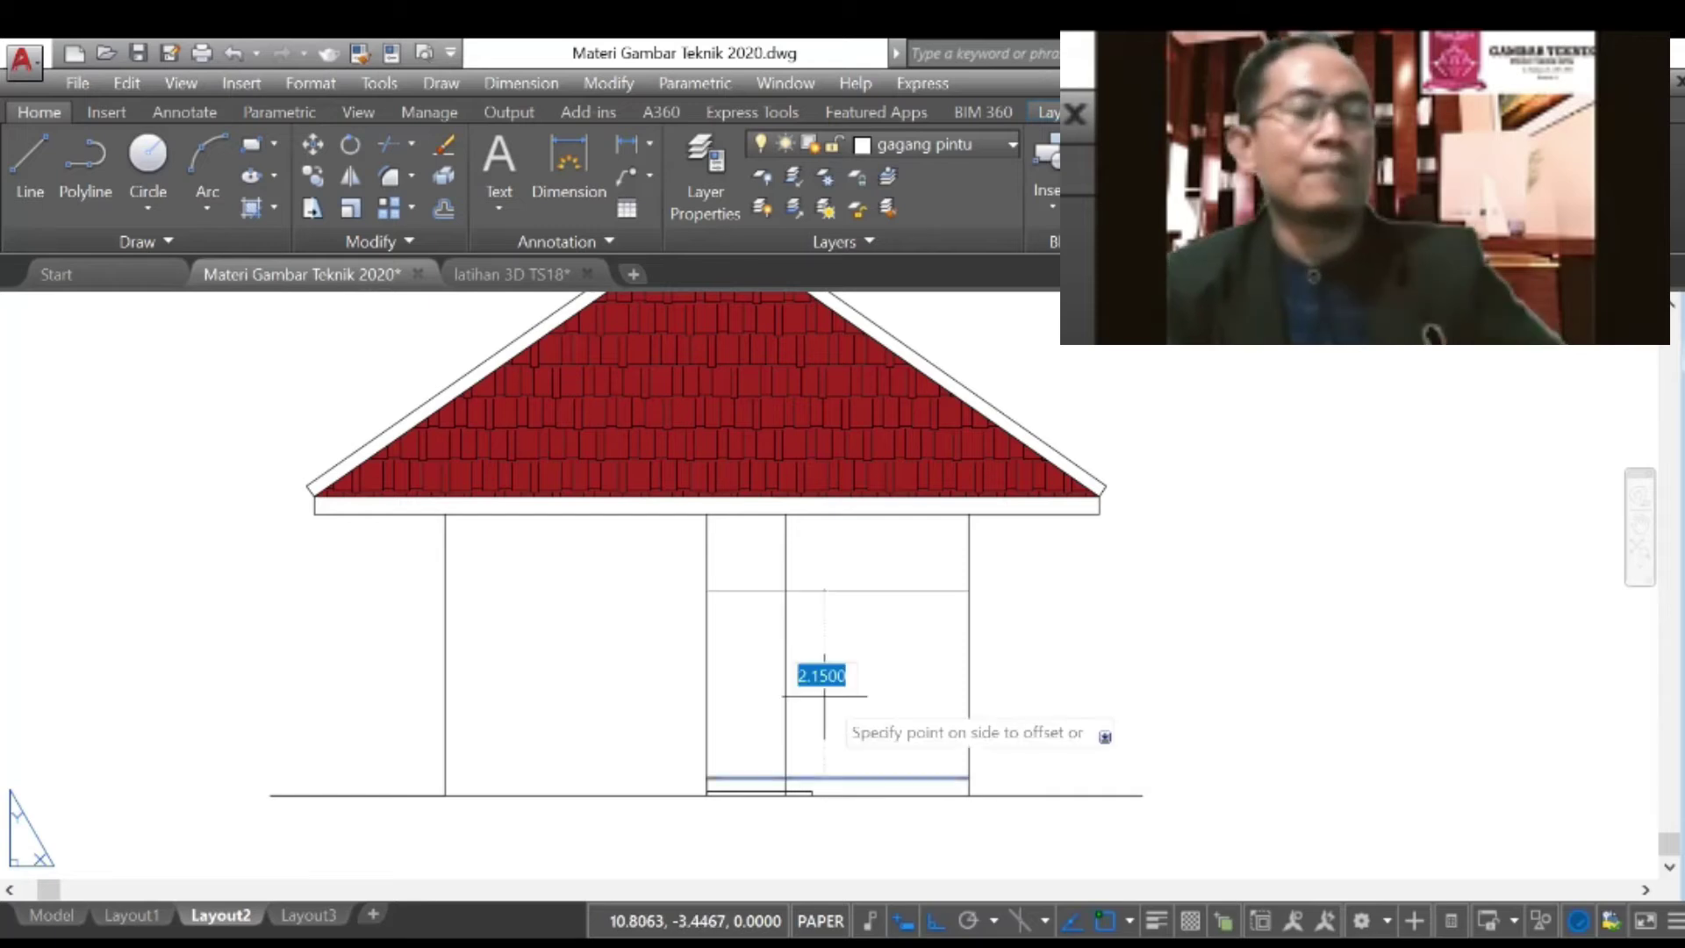
left_click(822, 683)
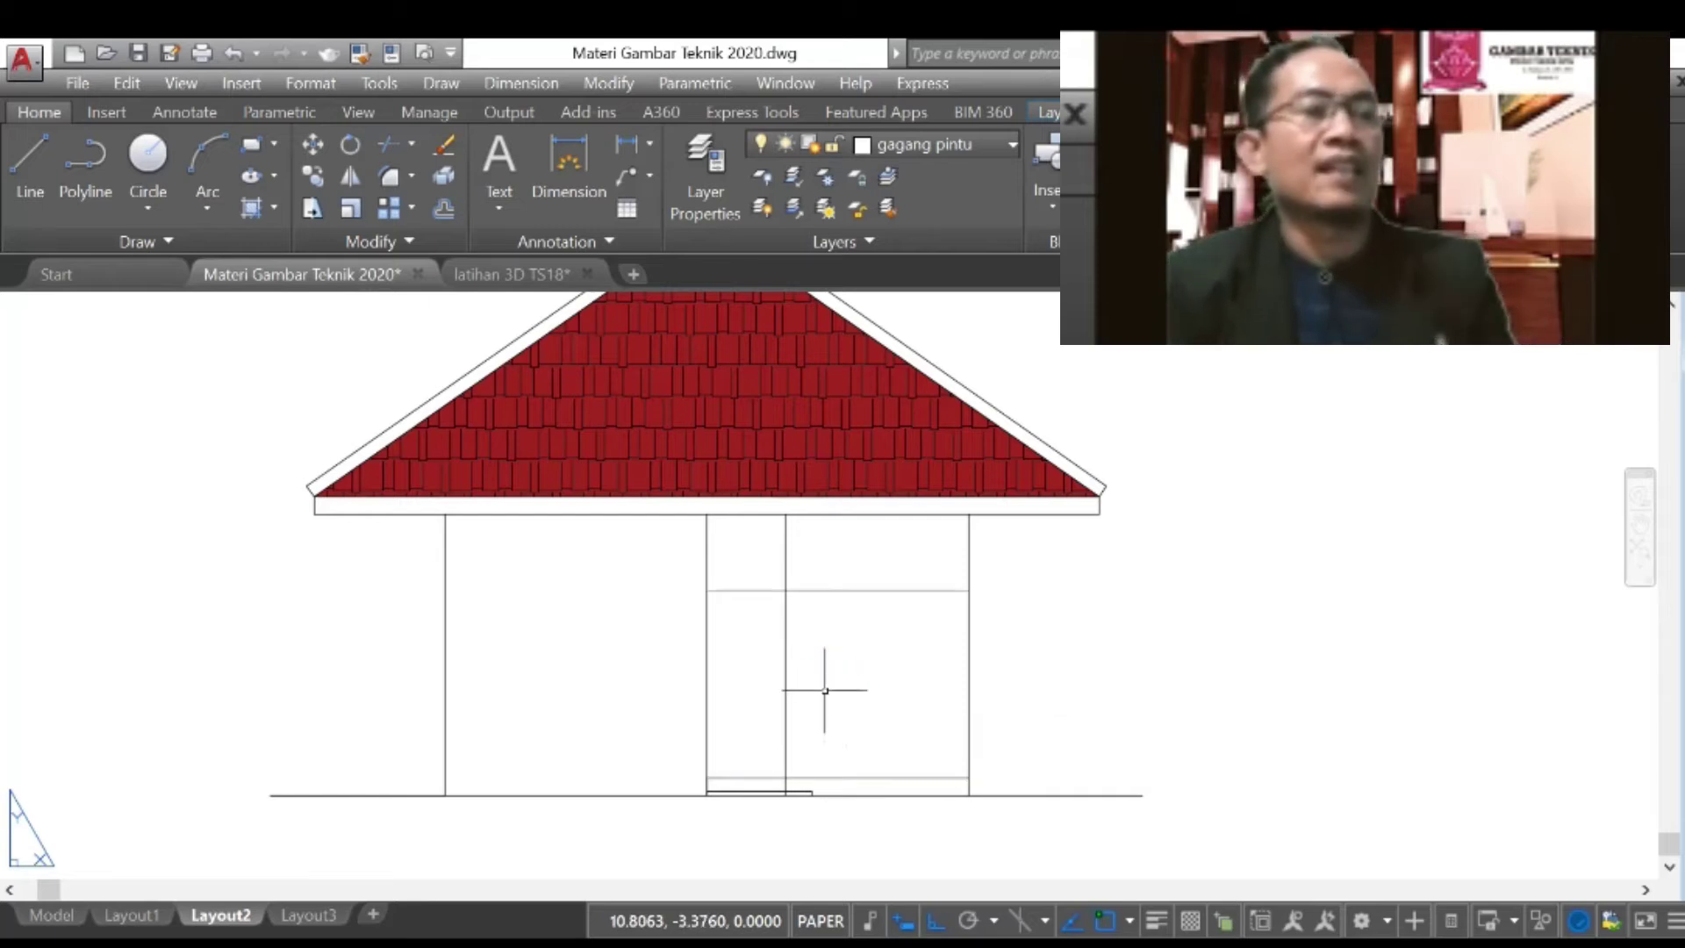
Step: Trim the door width line above the door height line and the door height line beyond the door's outer side
left_click(387, 143)
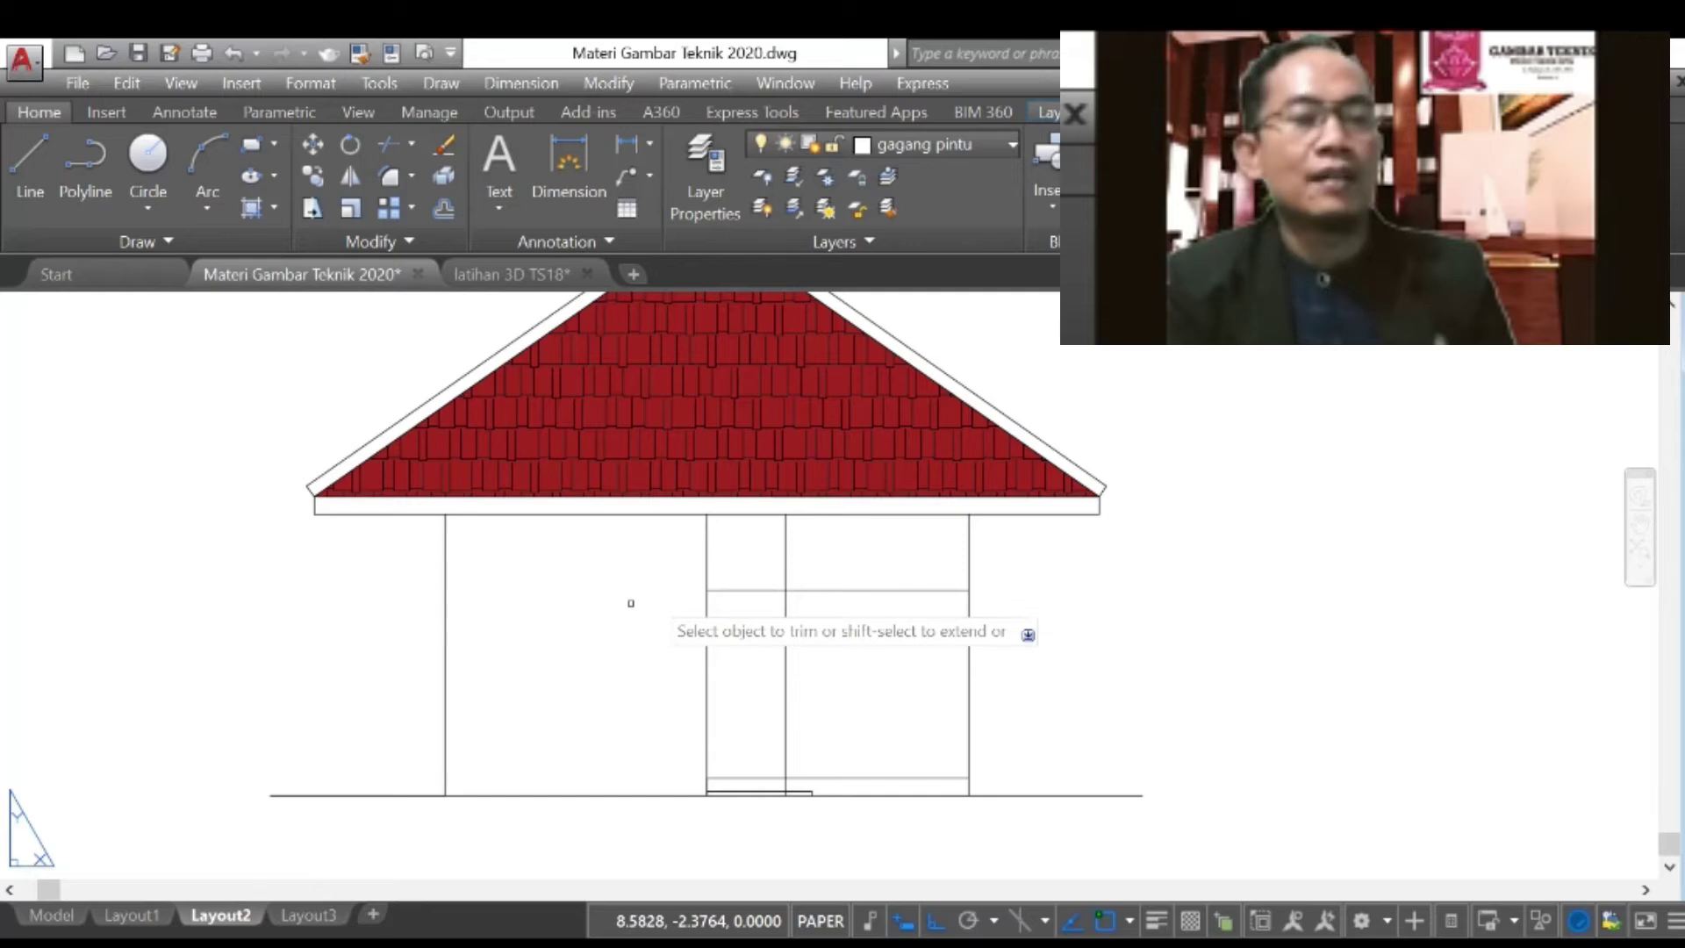
scroll(816, 584, "up", 4)
left_click(781, 544)
left_click(742, 561)
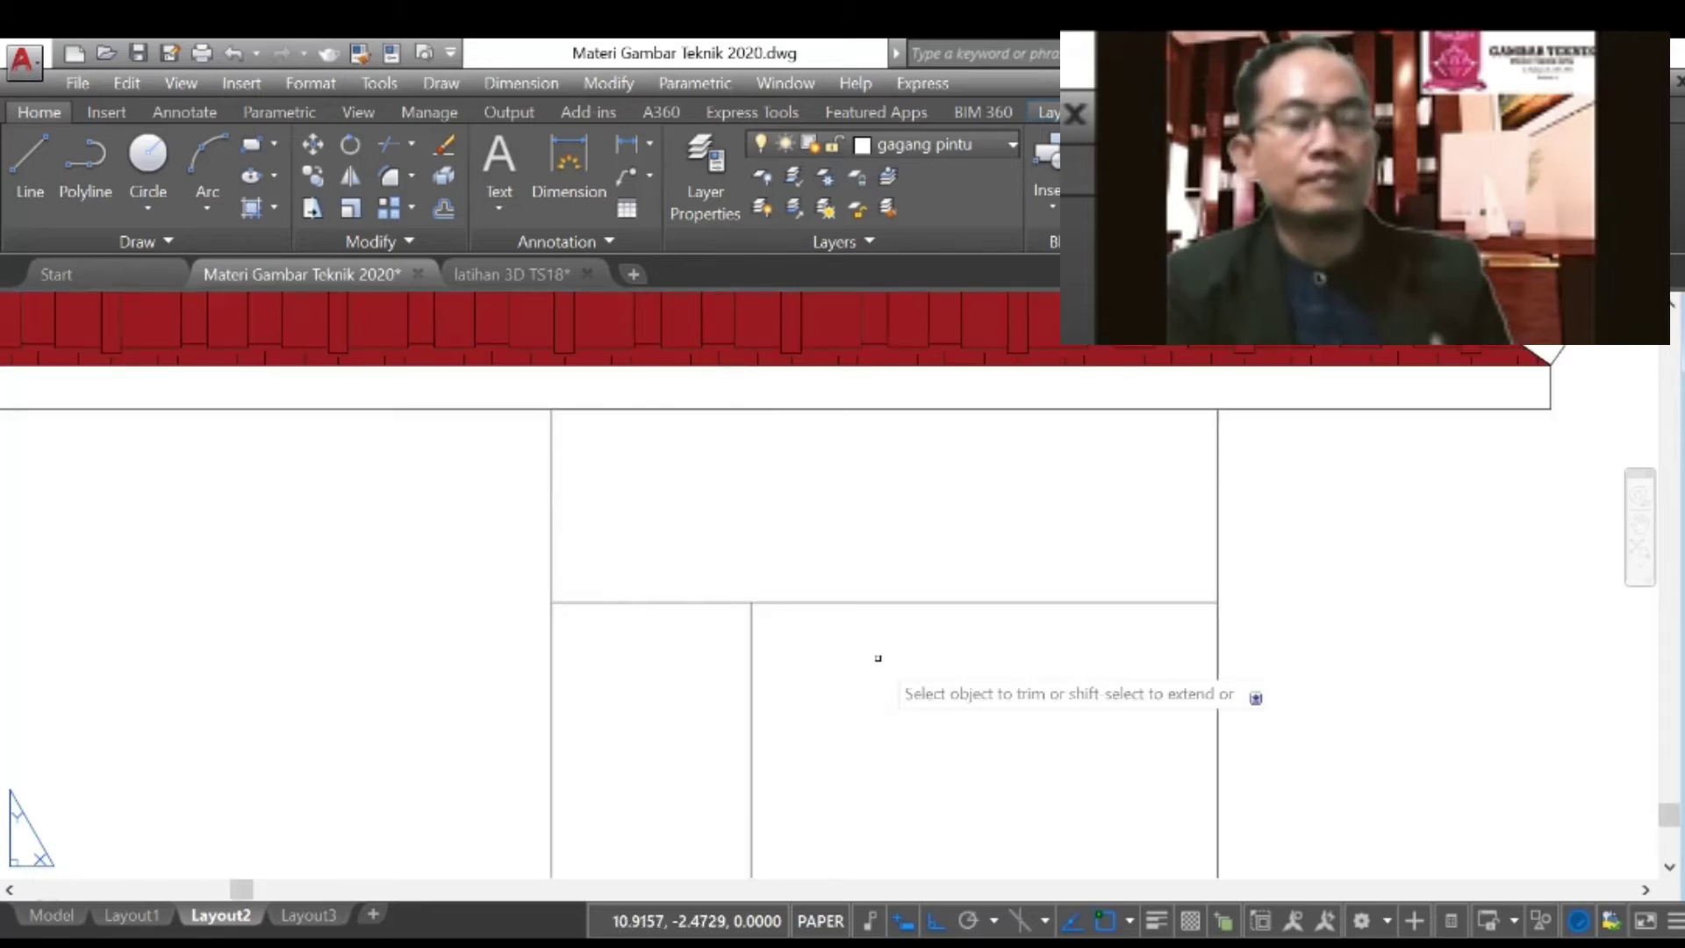
left_click(877, 658)
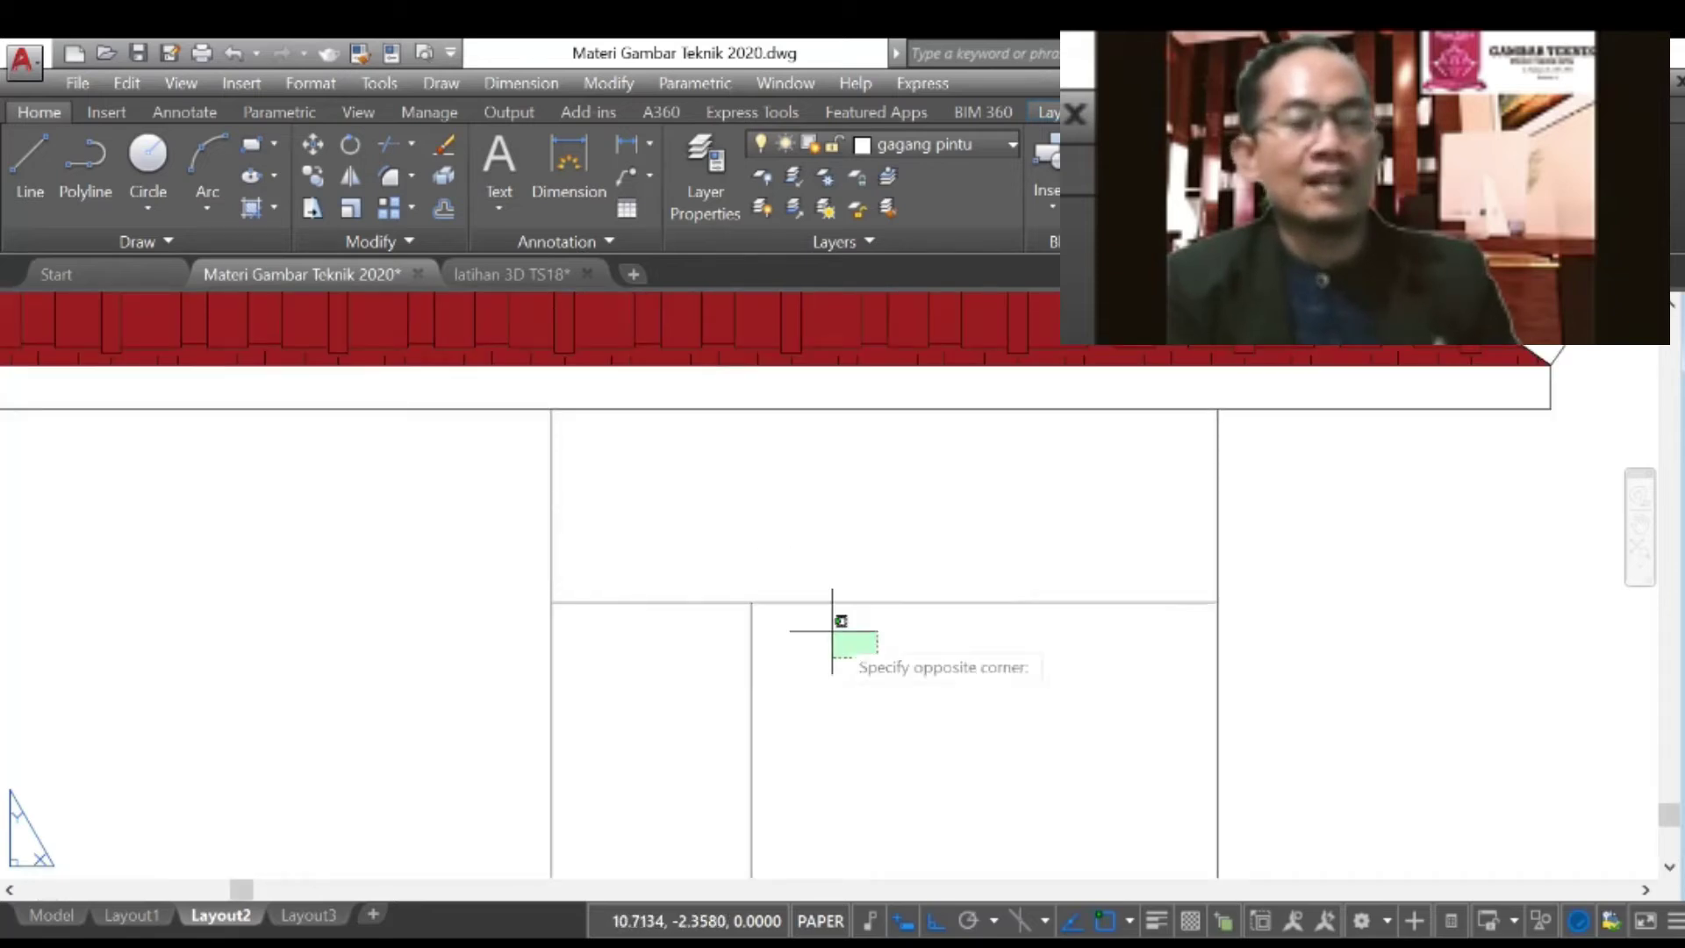
left_click(825, 580)
Step: Trim the door's side line below the terrace floor and remove its leftover piece within the Rabat
scroll(821, 572, "down", 5)
scroll(794, 818, "up", 3)
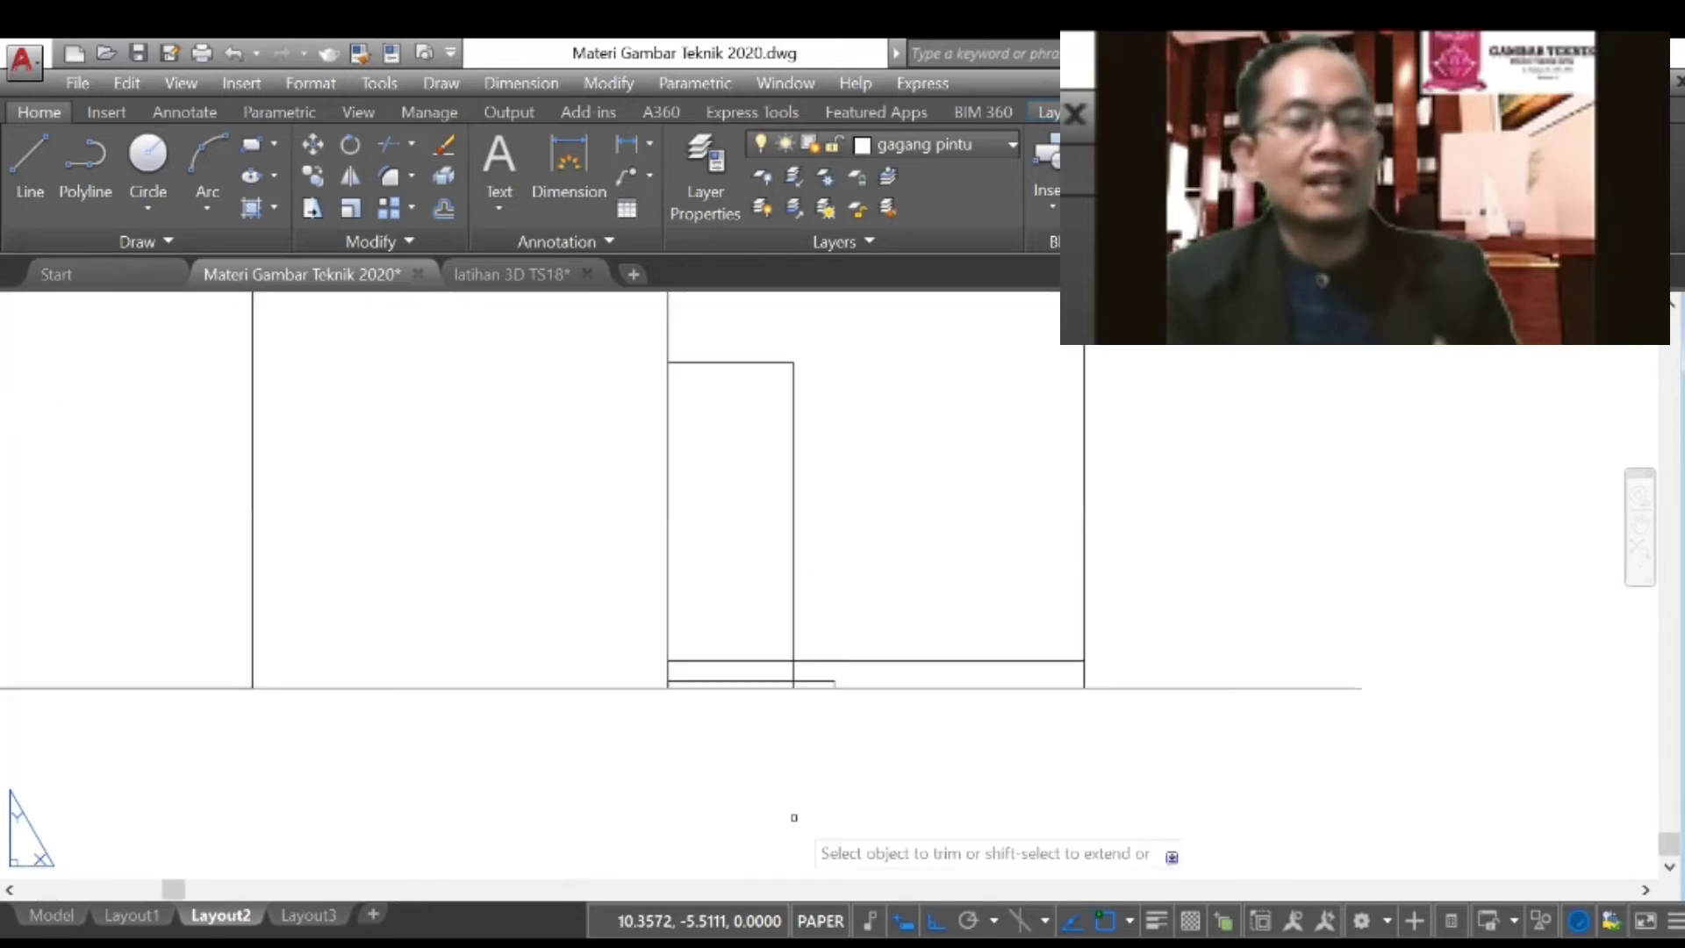
scroll(794, 685, "up", 6)
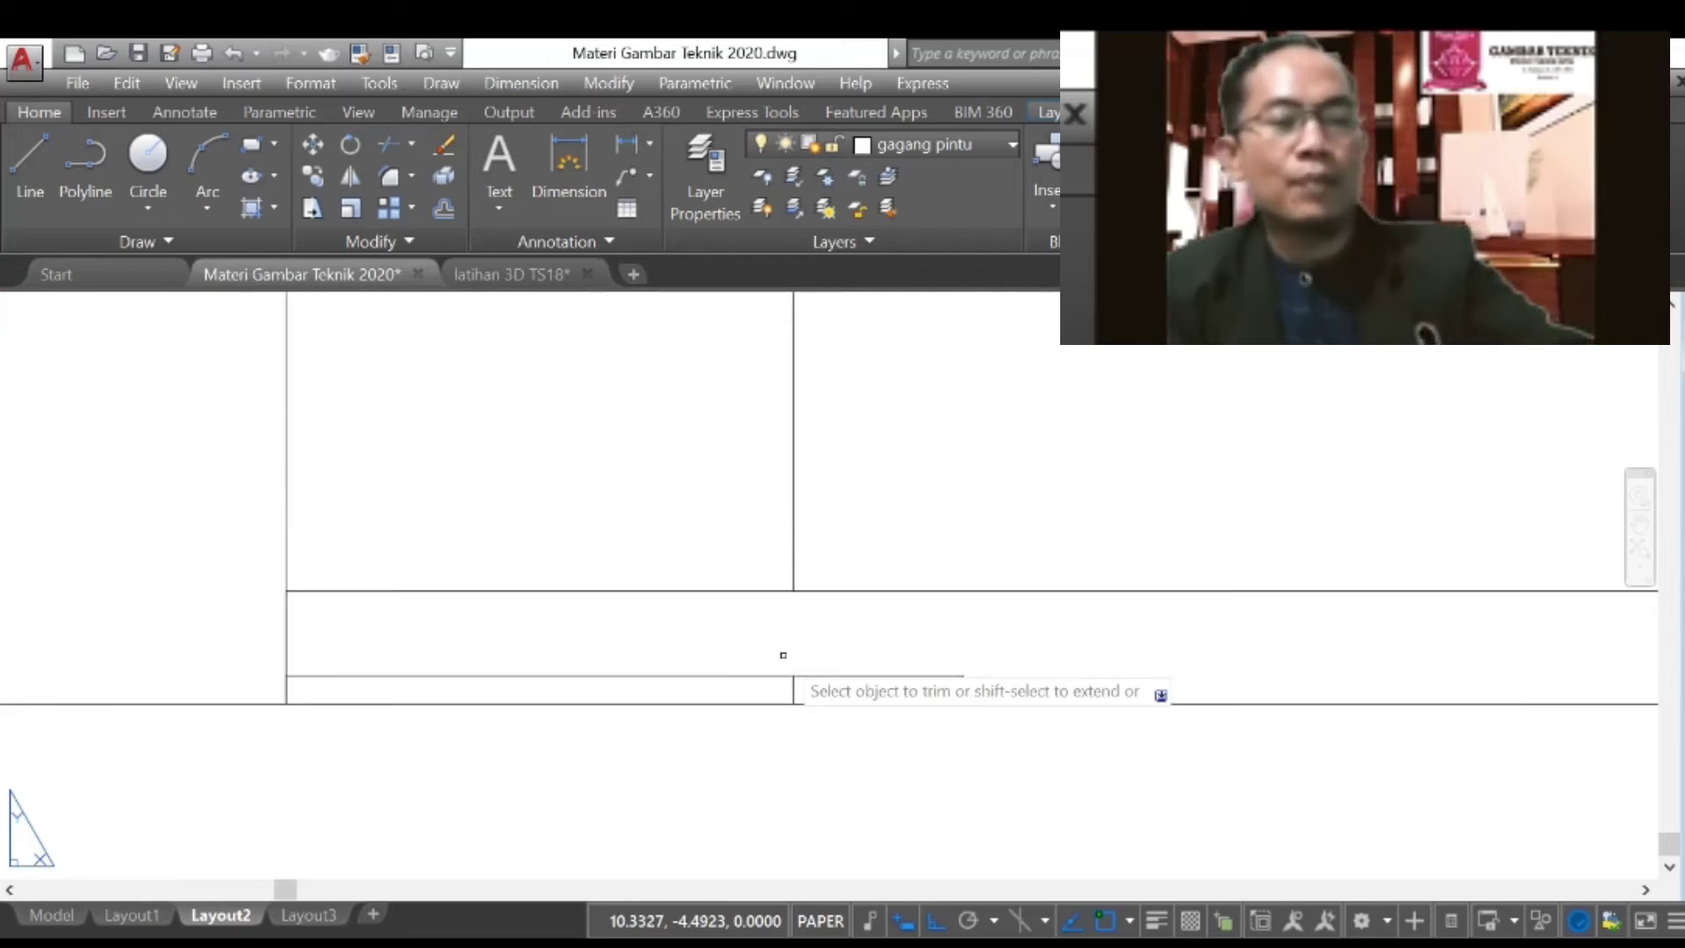
left_click(767, 647)
left_click(831, 731)
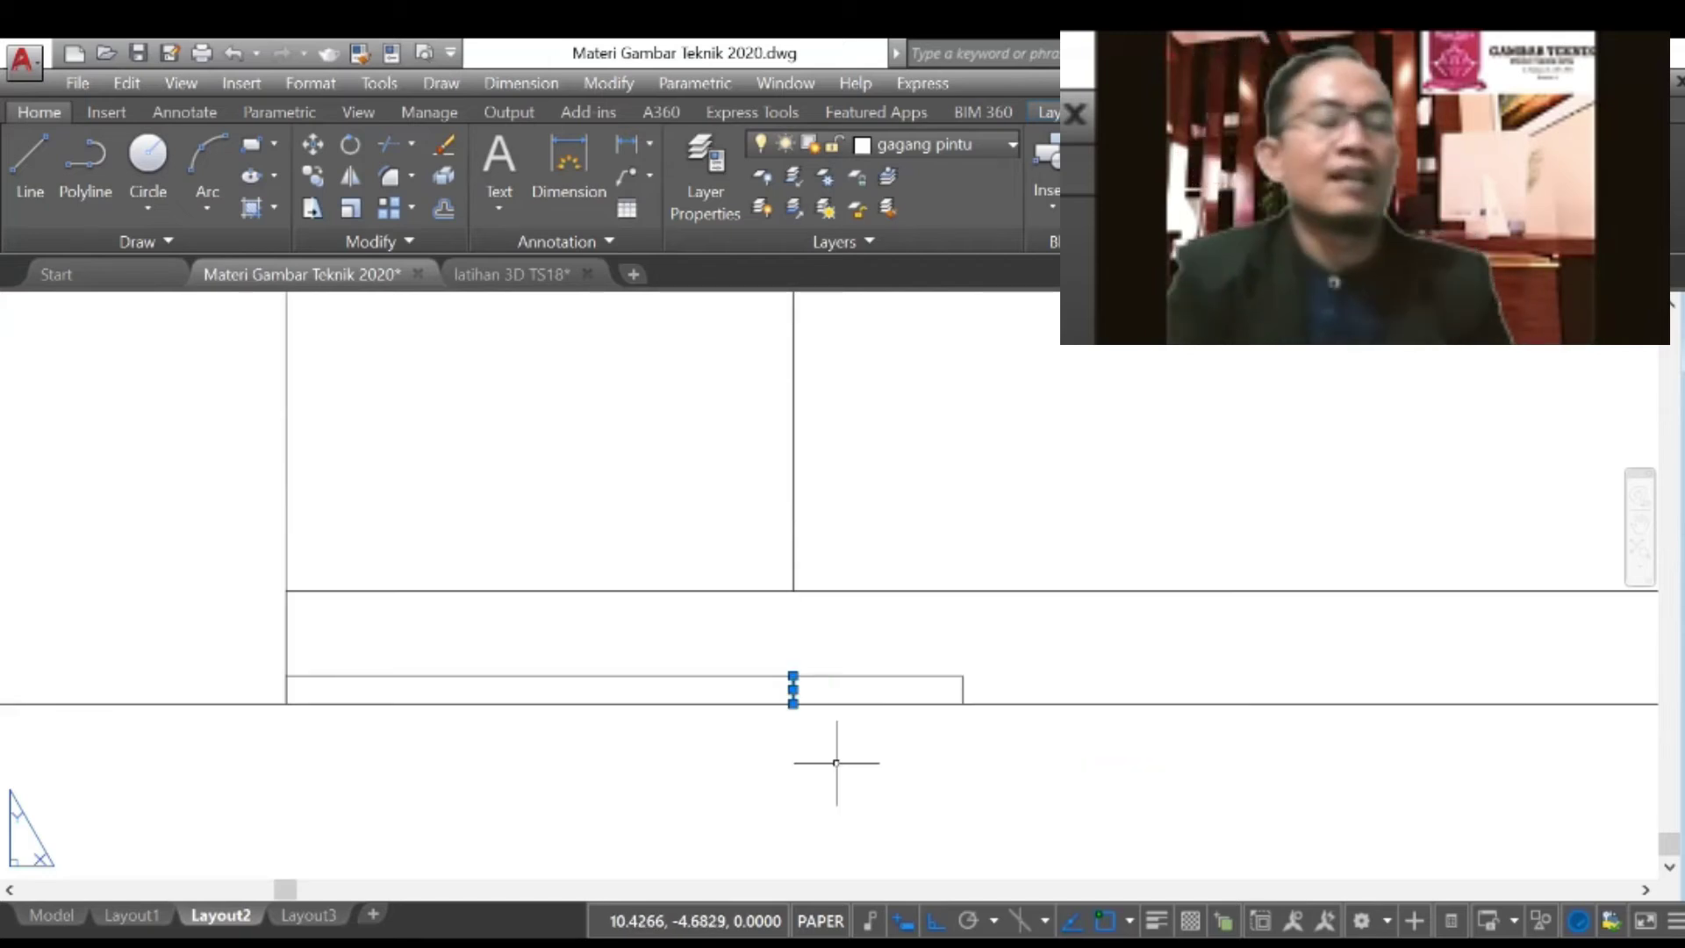
scroll(836, 763, "down", 3)
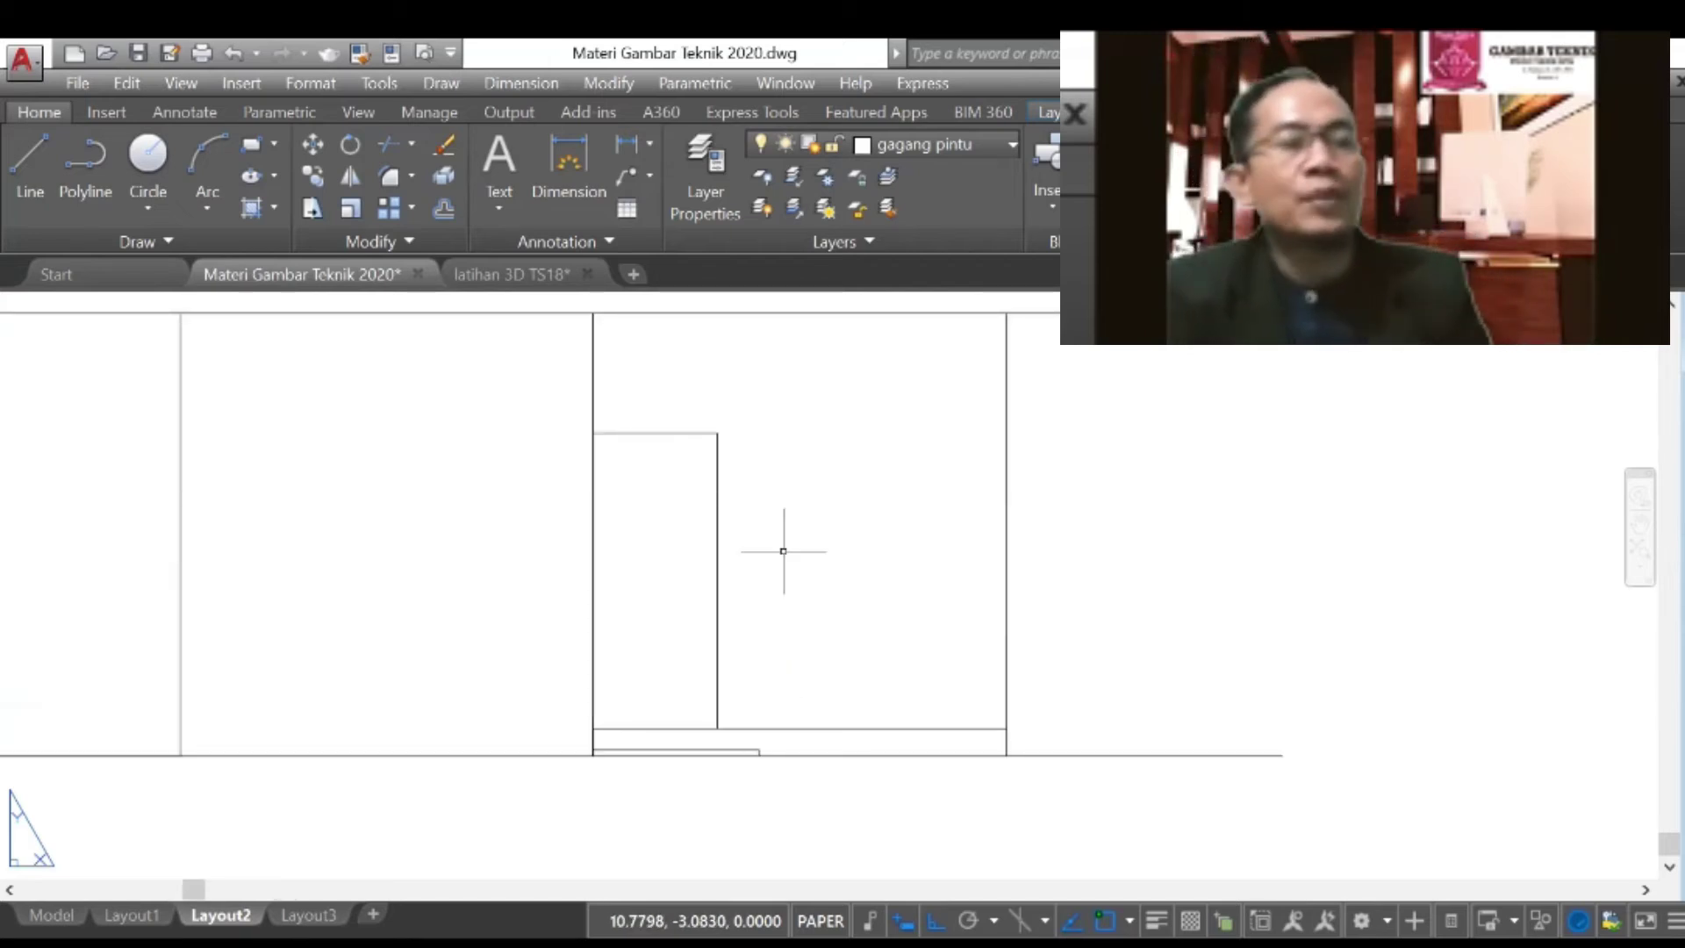
Step: Offset the door's top line and its terrace-side line 0.05 inward to form the frame
scroll(784, 551, "down", 2)
scroll(680, 647, "up", 2)
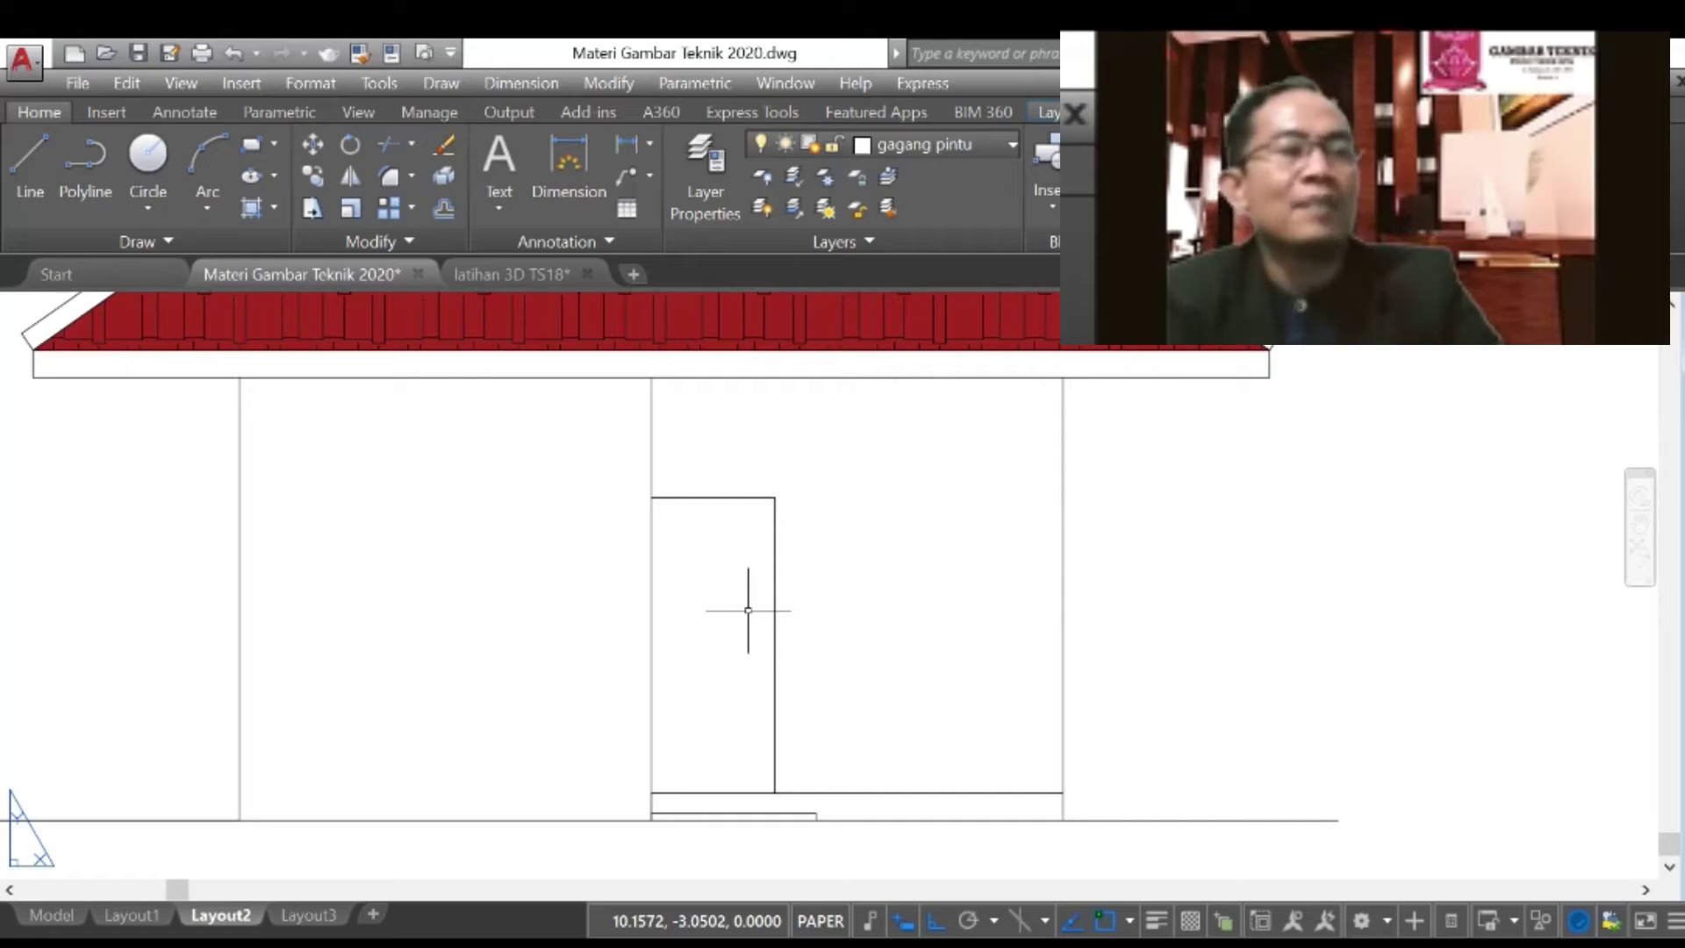
left_click(441, 207)
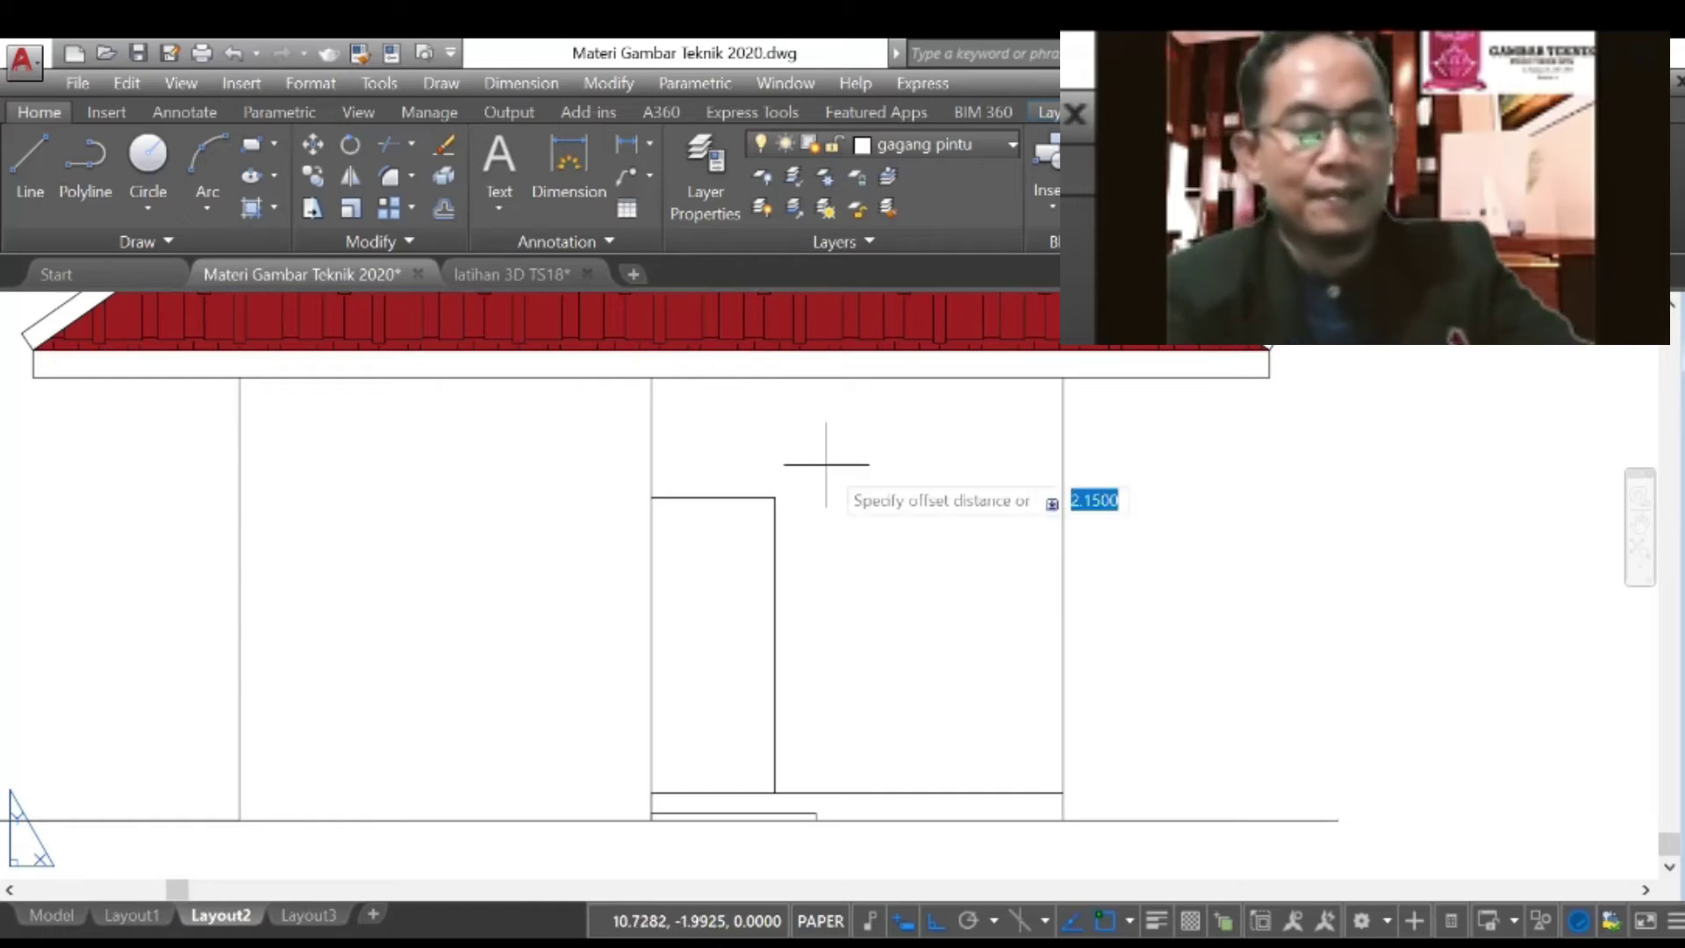
type("0.05")
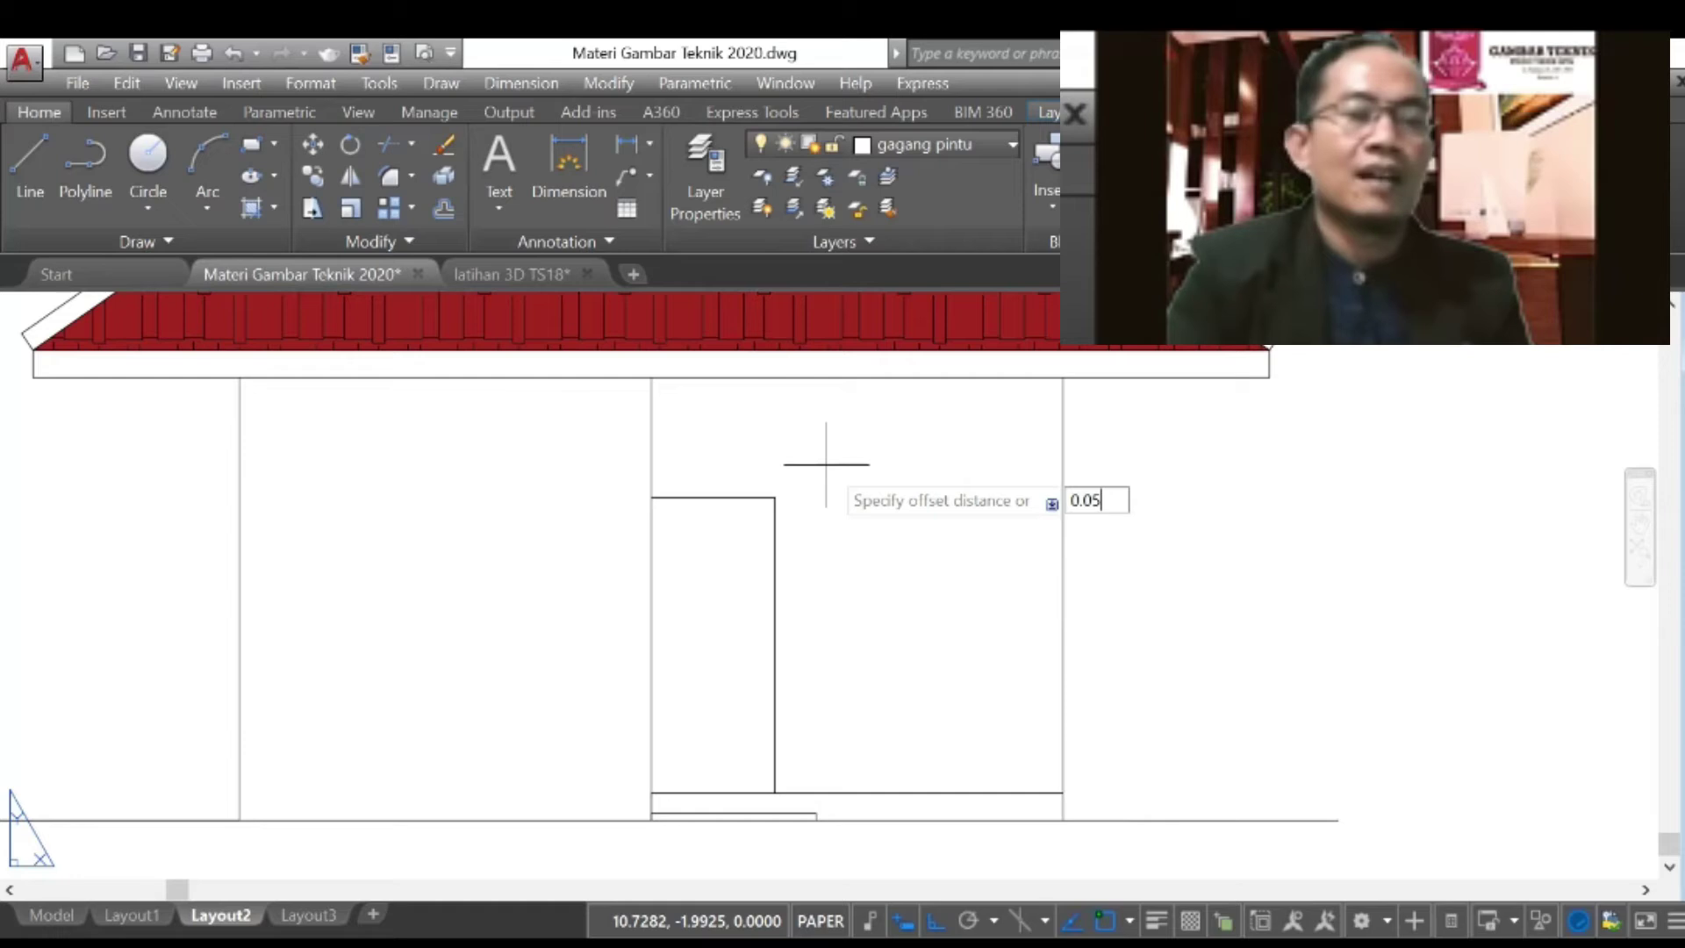
key("Return")
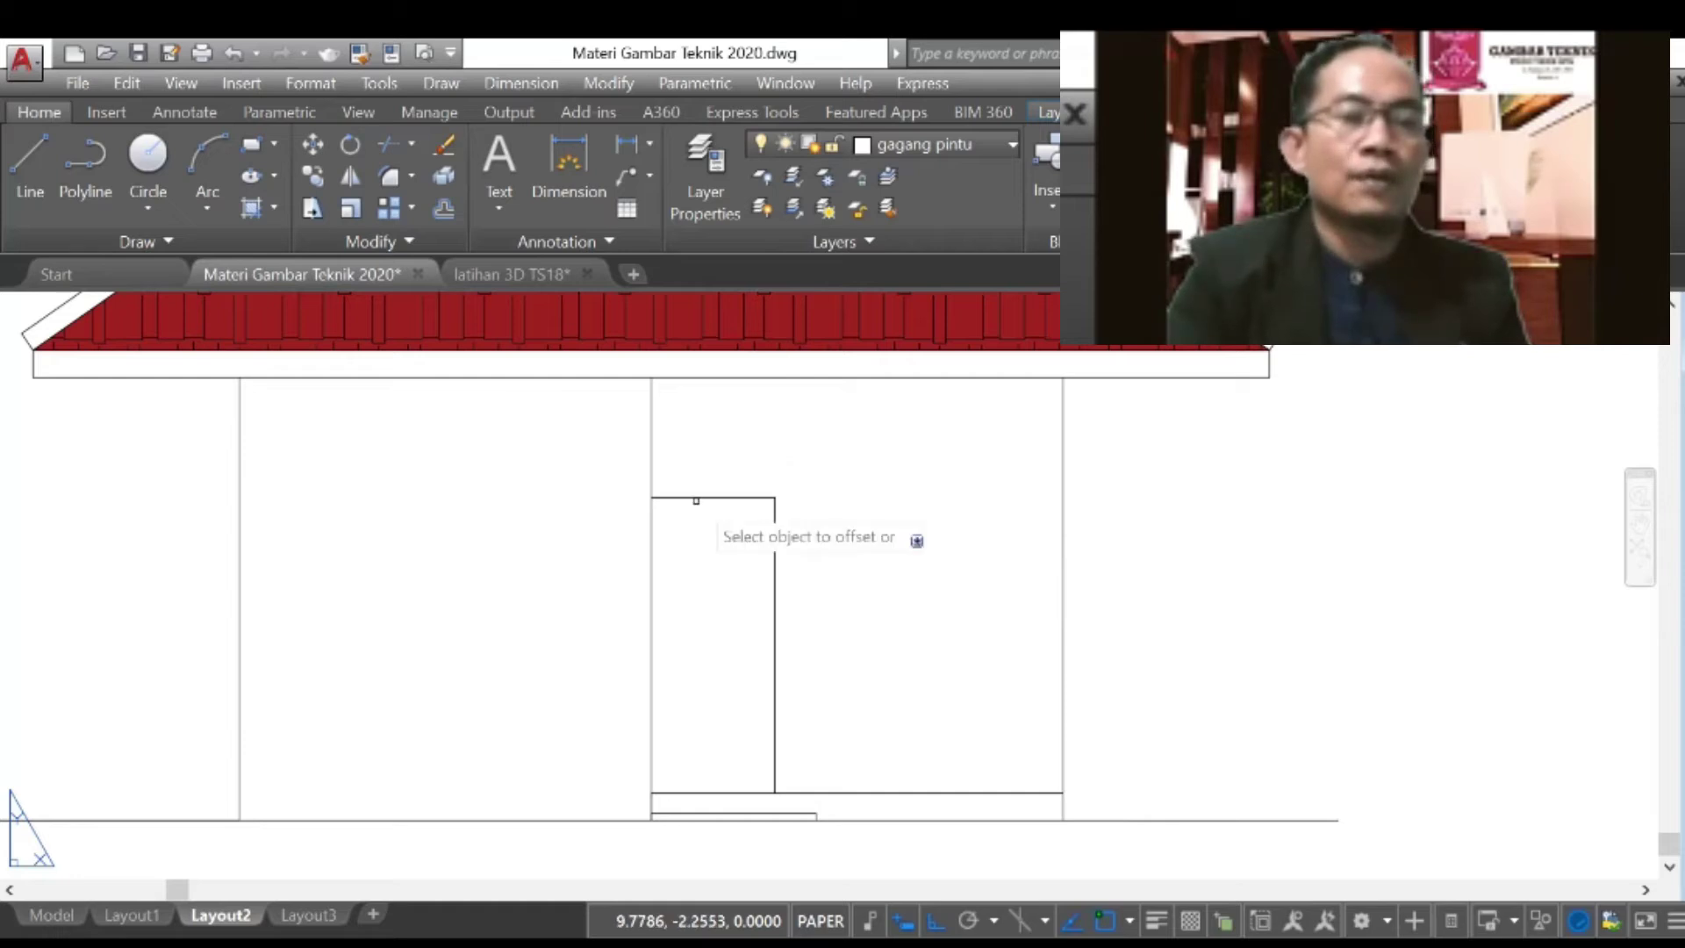
left_click(696, 501)
left_click(703, 534)
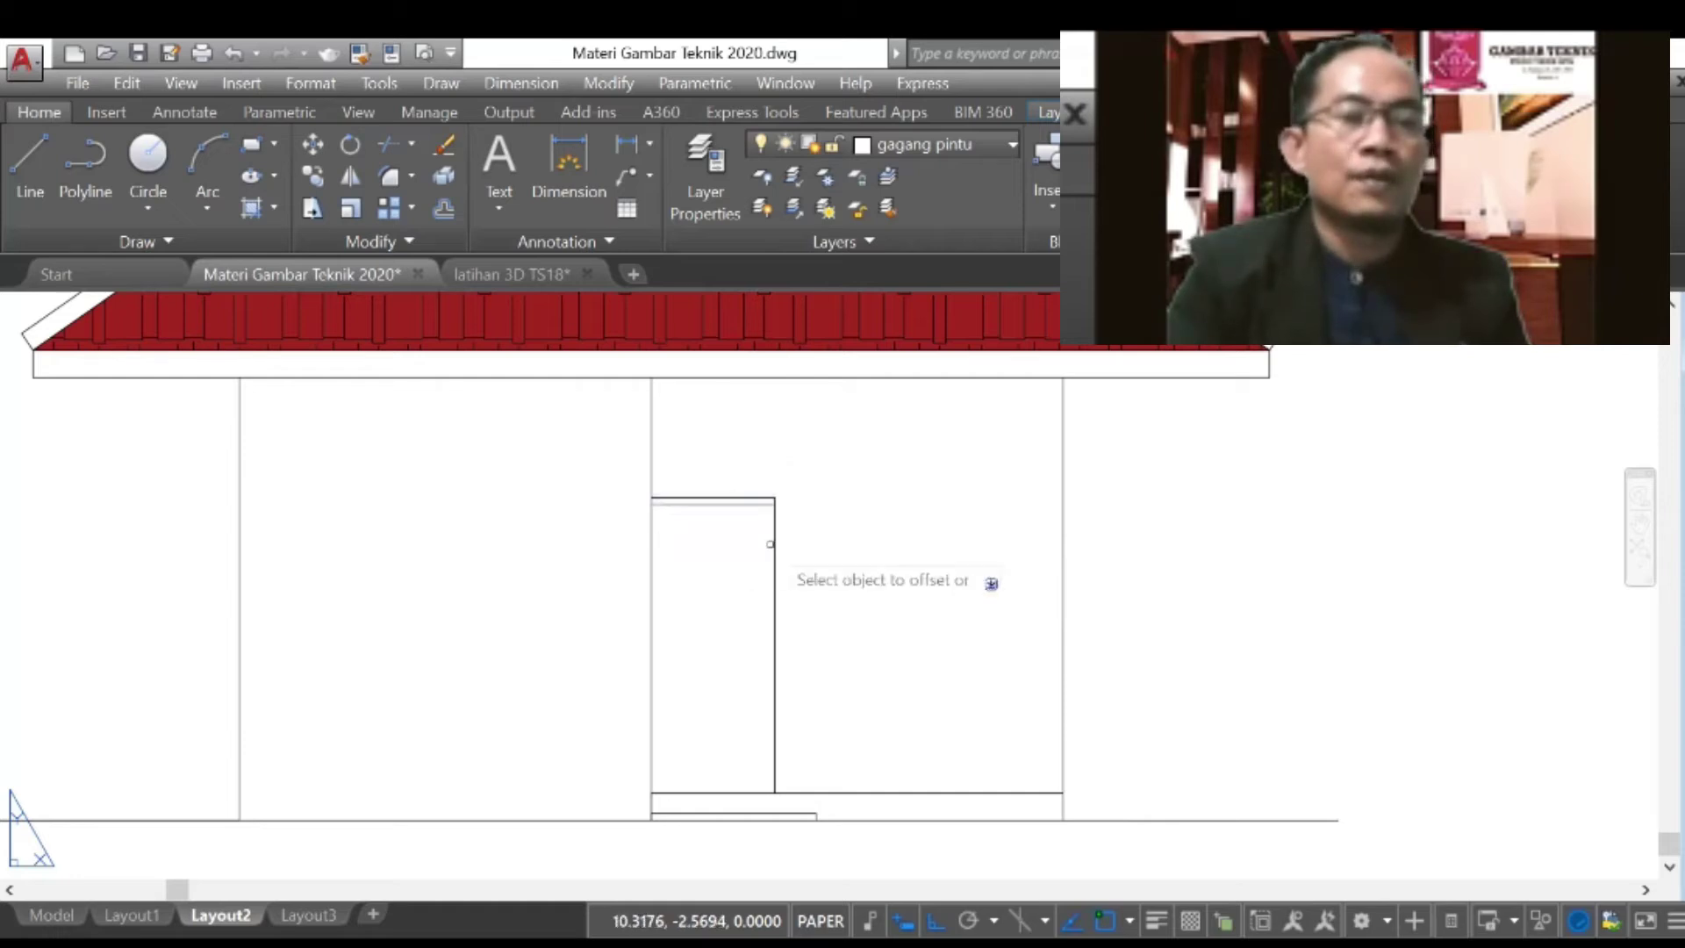
left_click(771, 545)
left_click(766, 539)
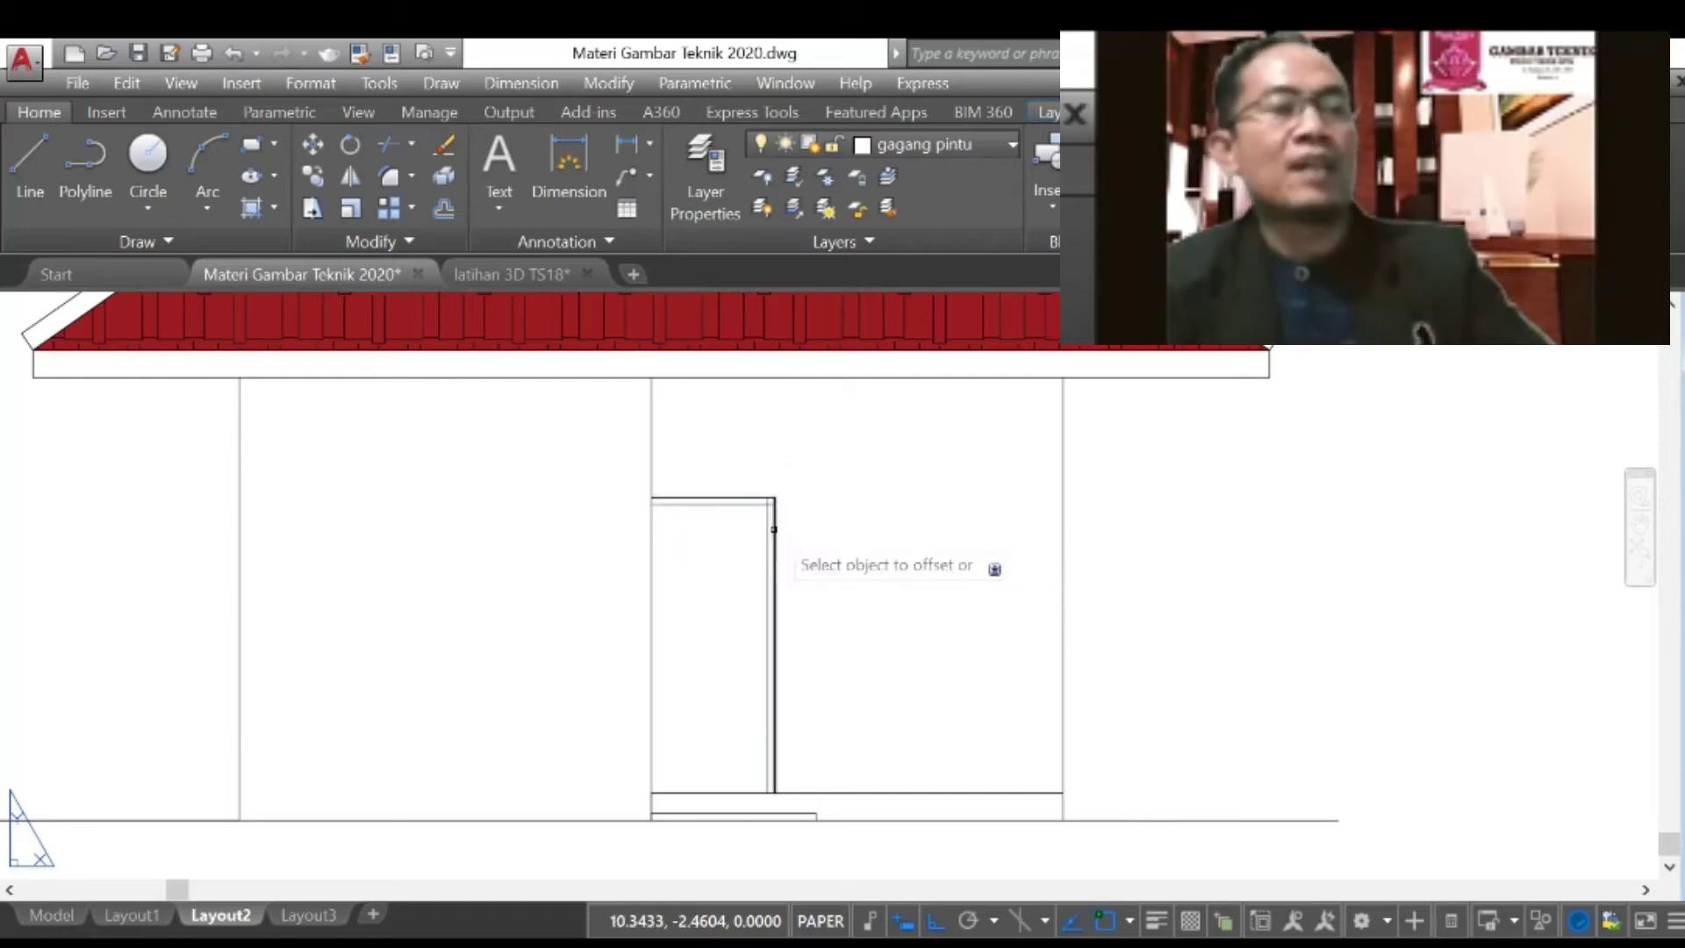
Step: Trim the overlapping inner frame lines at the door's upper terrace-side corner
scroll(770, 518, "up", 4)
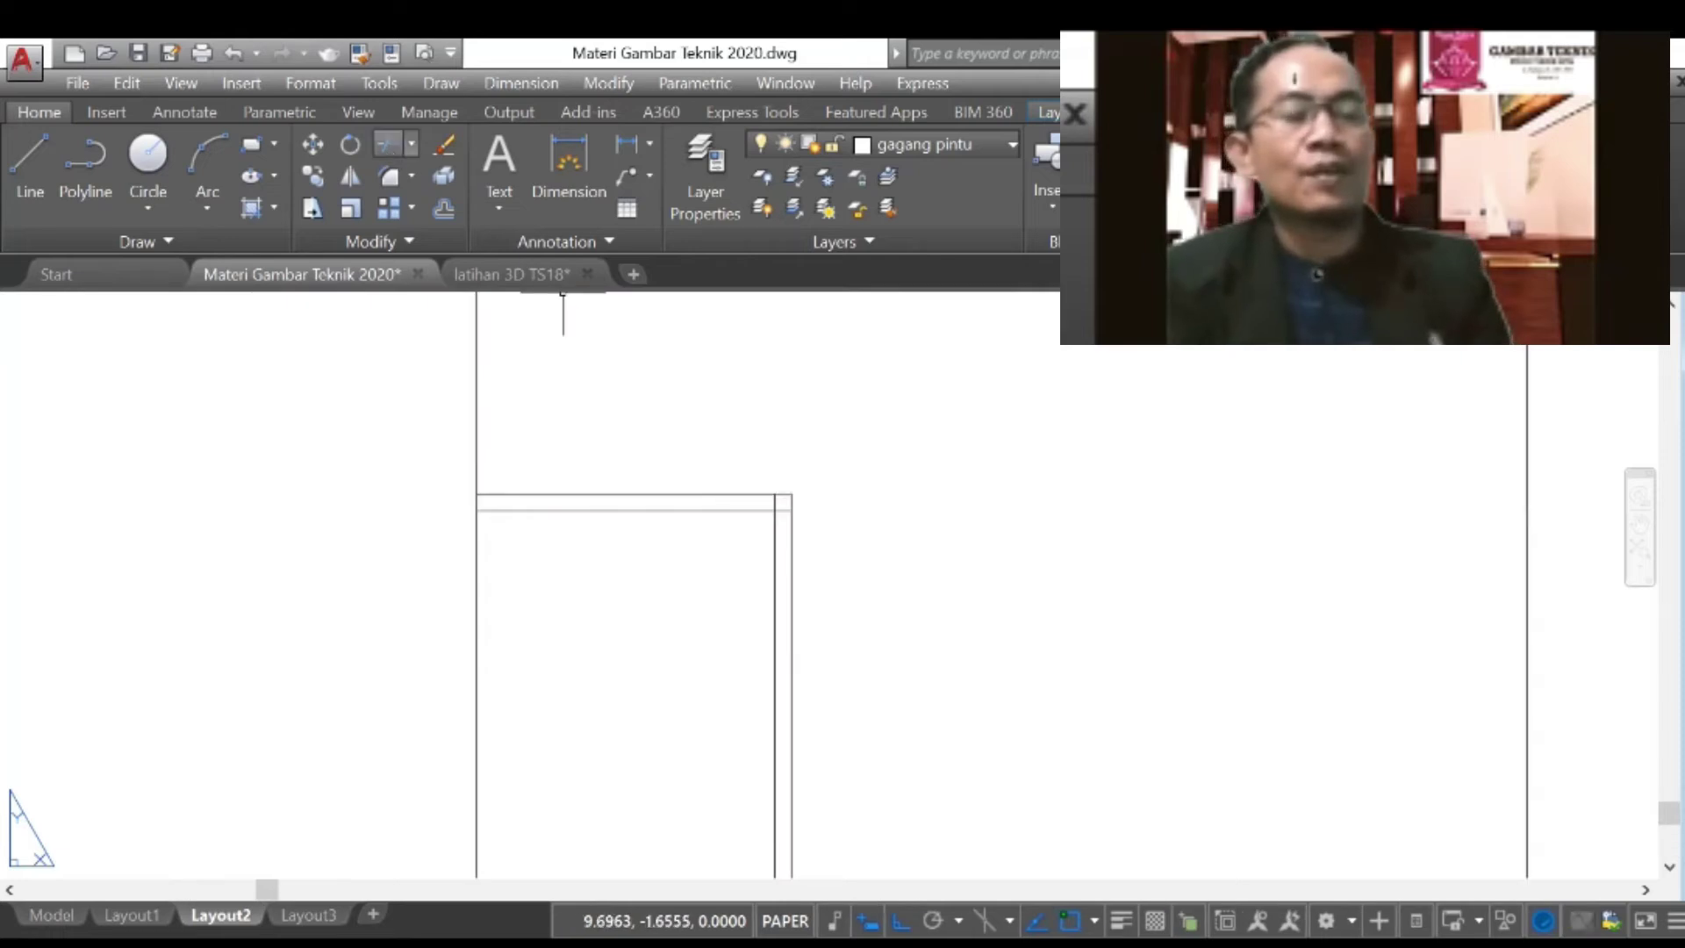
left_click(388, 144)
scroll(787, 491, "up", 3)
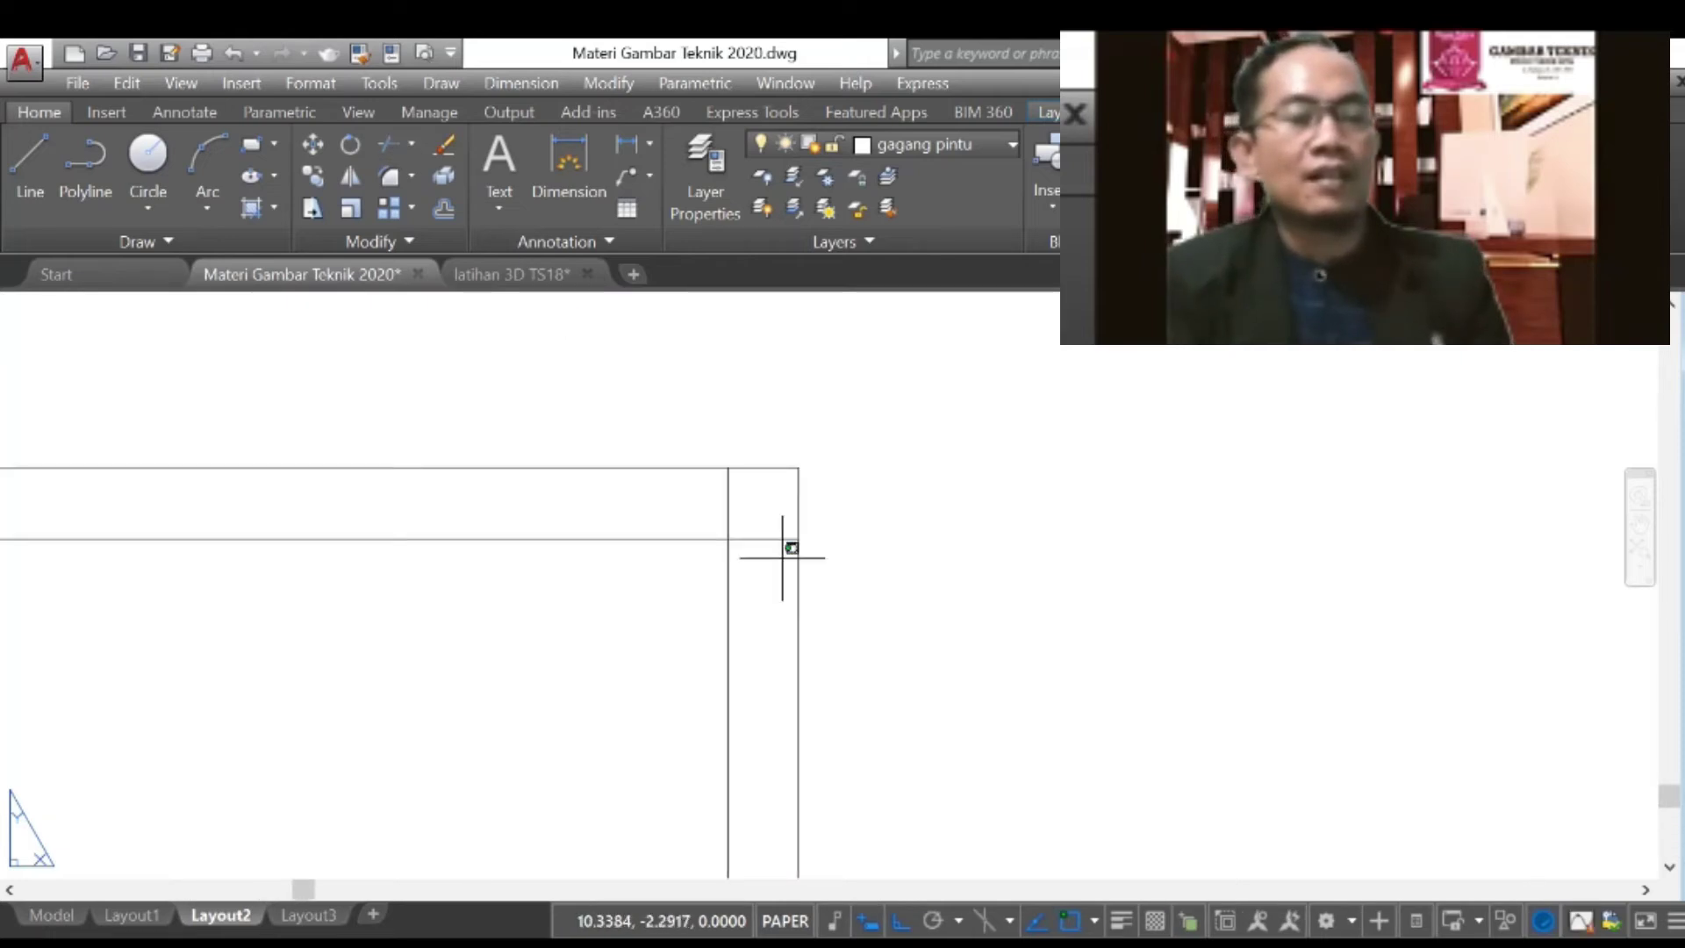
left_click(762, 539)
left_click(728, 496)
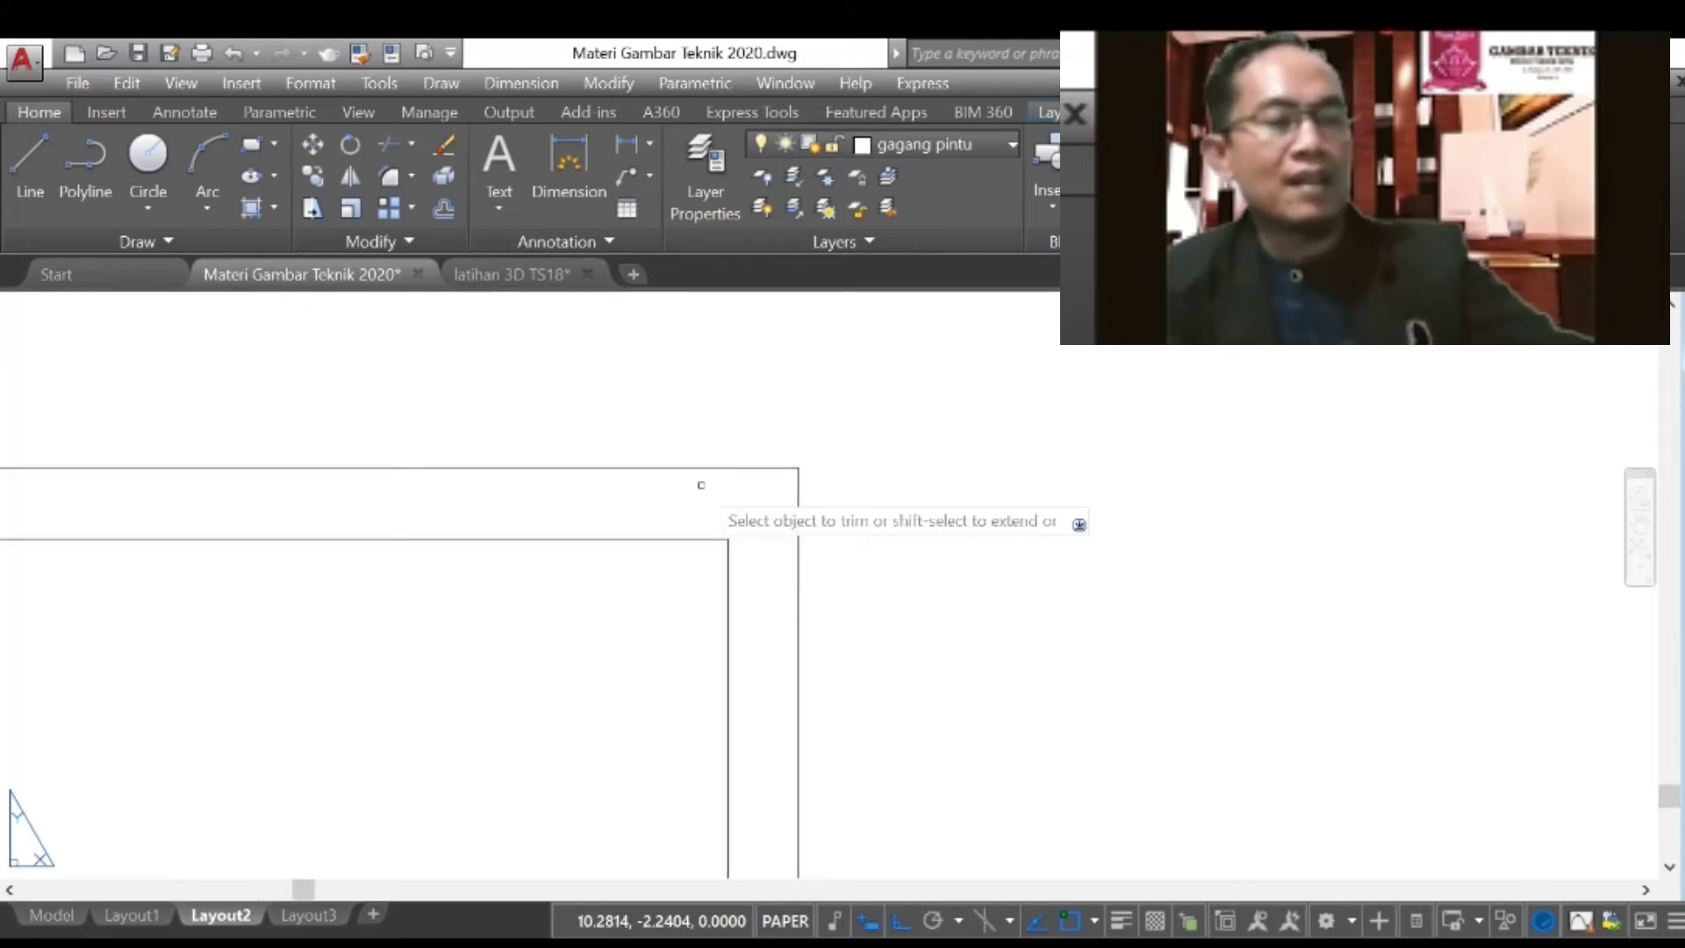
Step: Offset the middle wall line 0.05 into the door to form the wall-side frame member
scroll(887, 475, "down", 4)
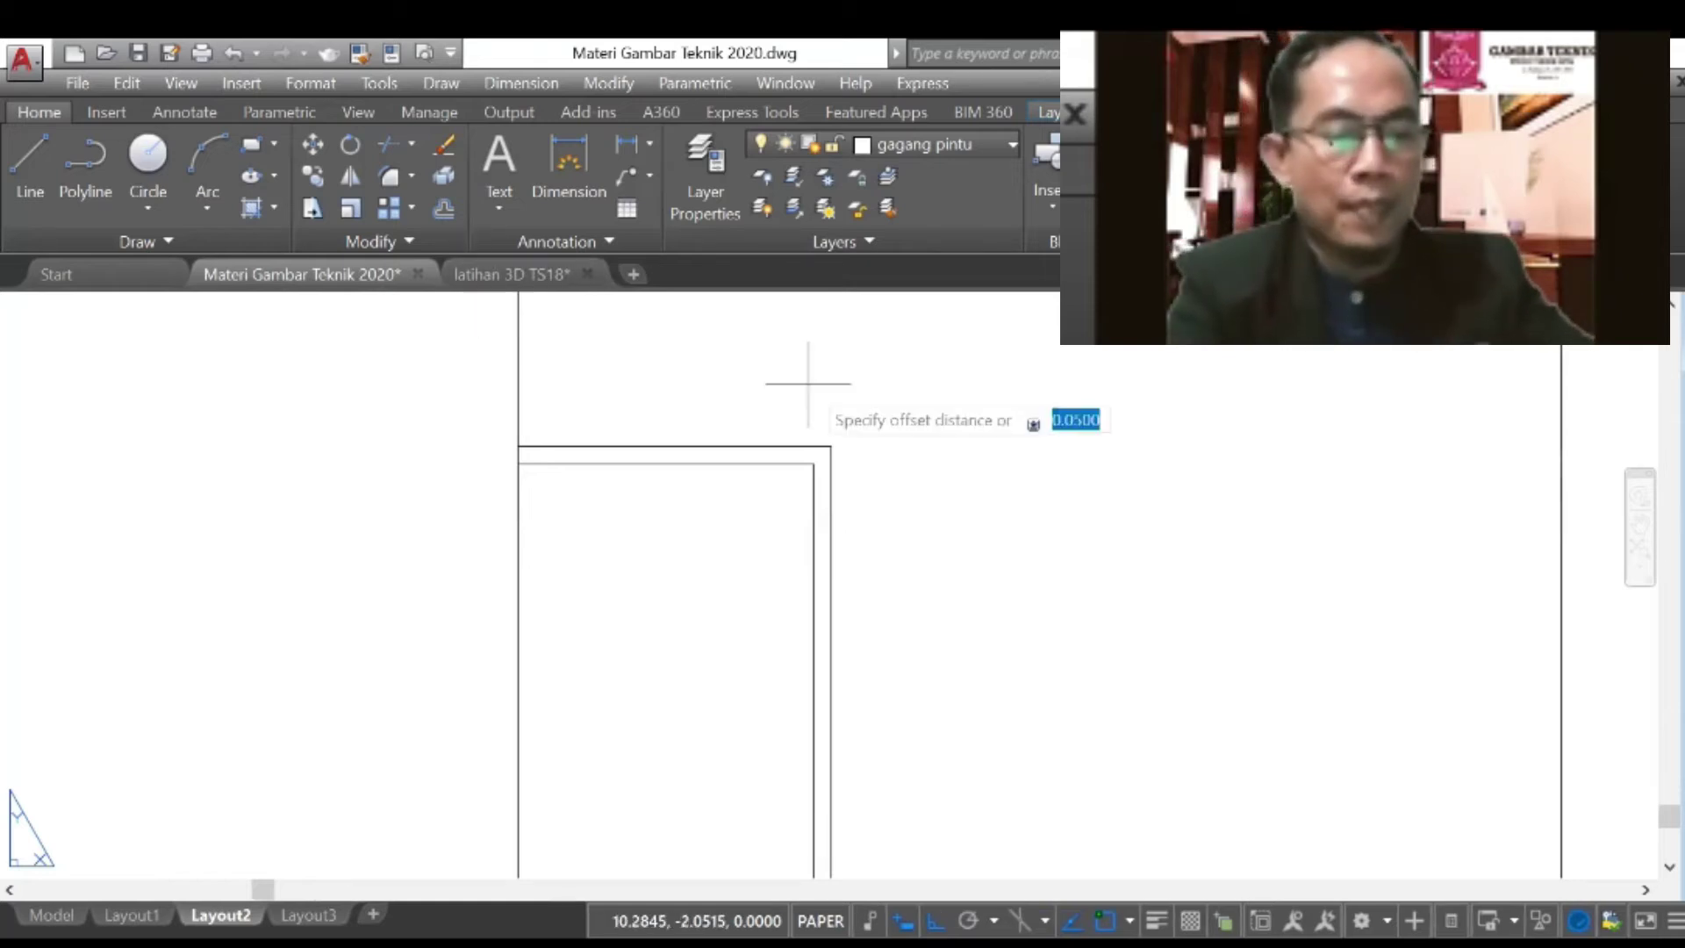
type("0.05")
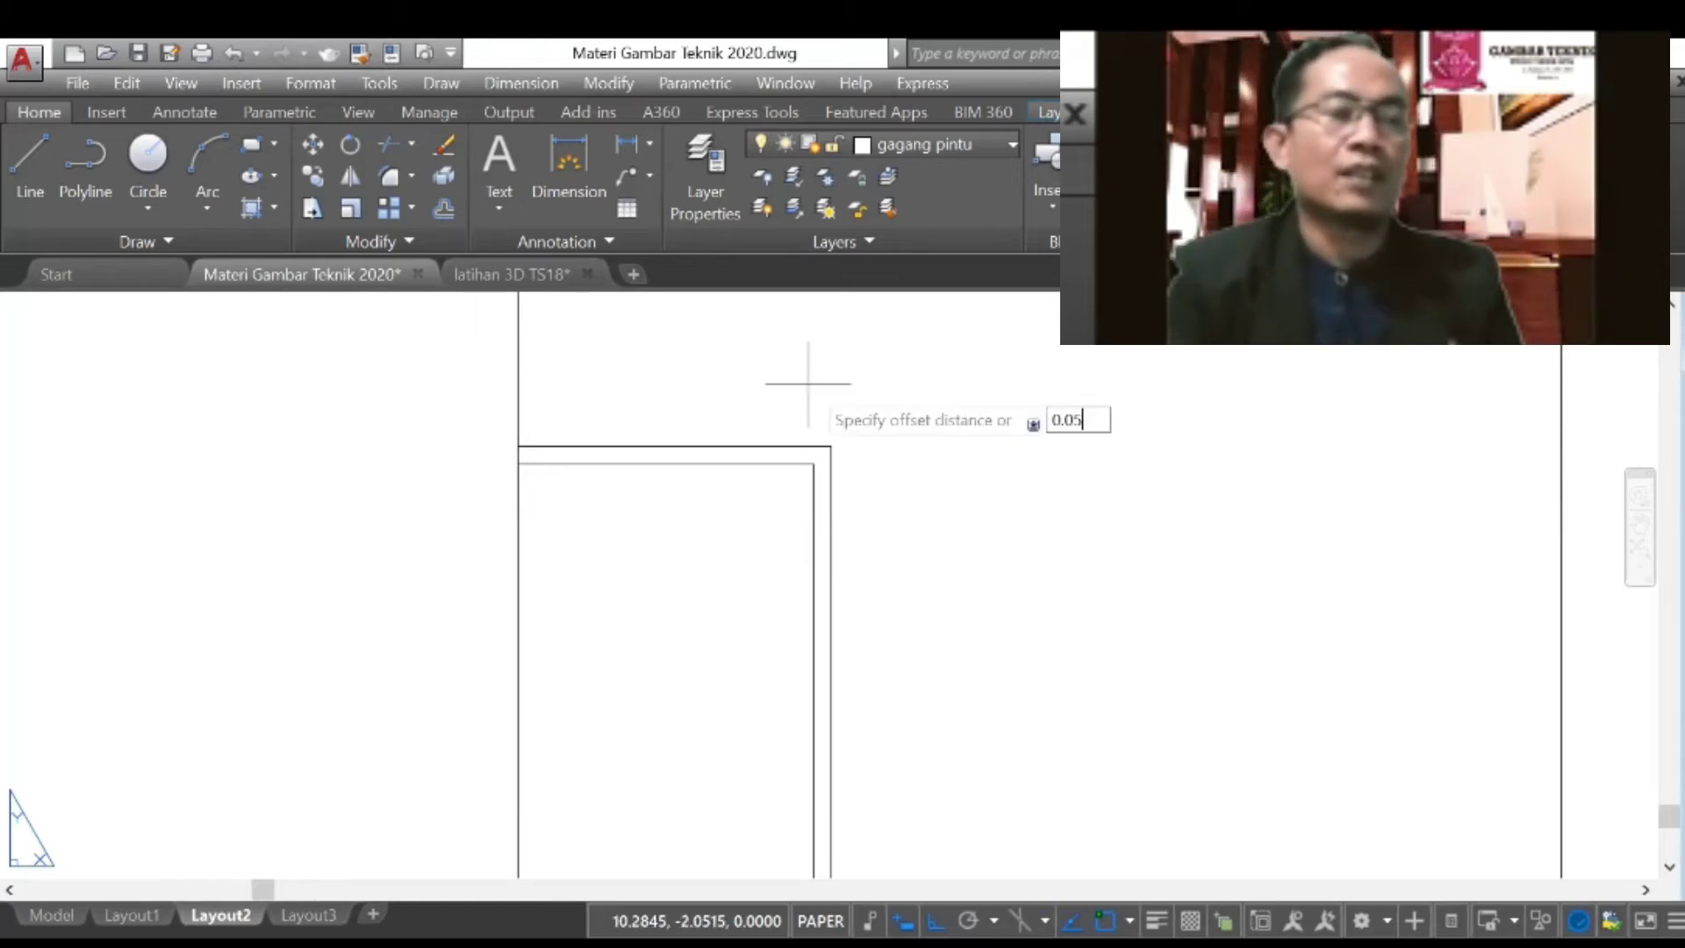
key("Return")
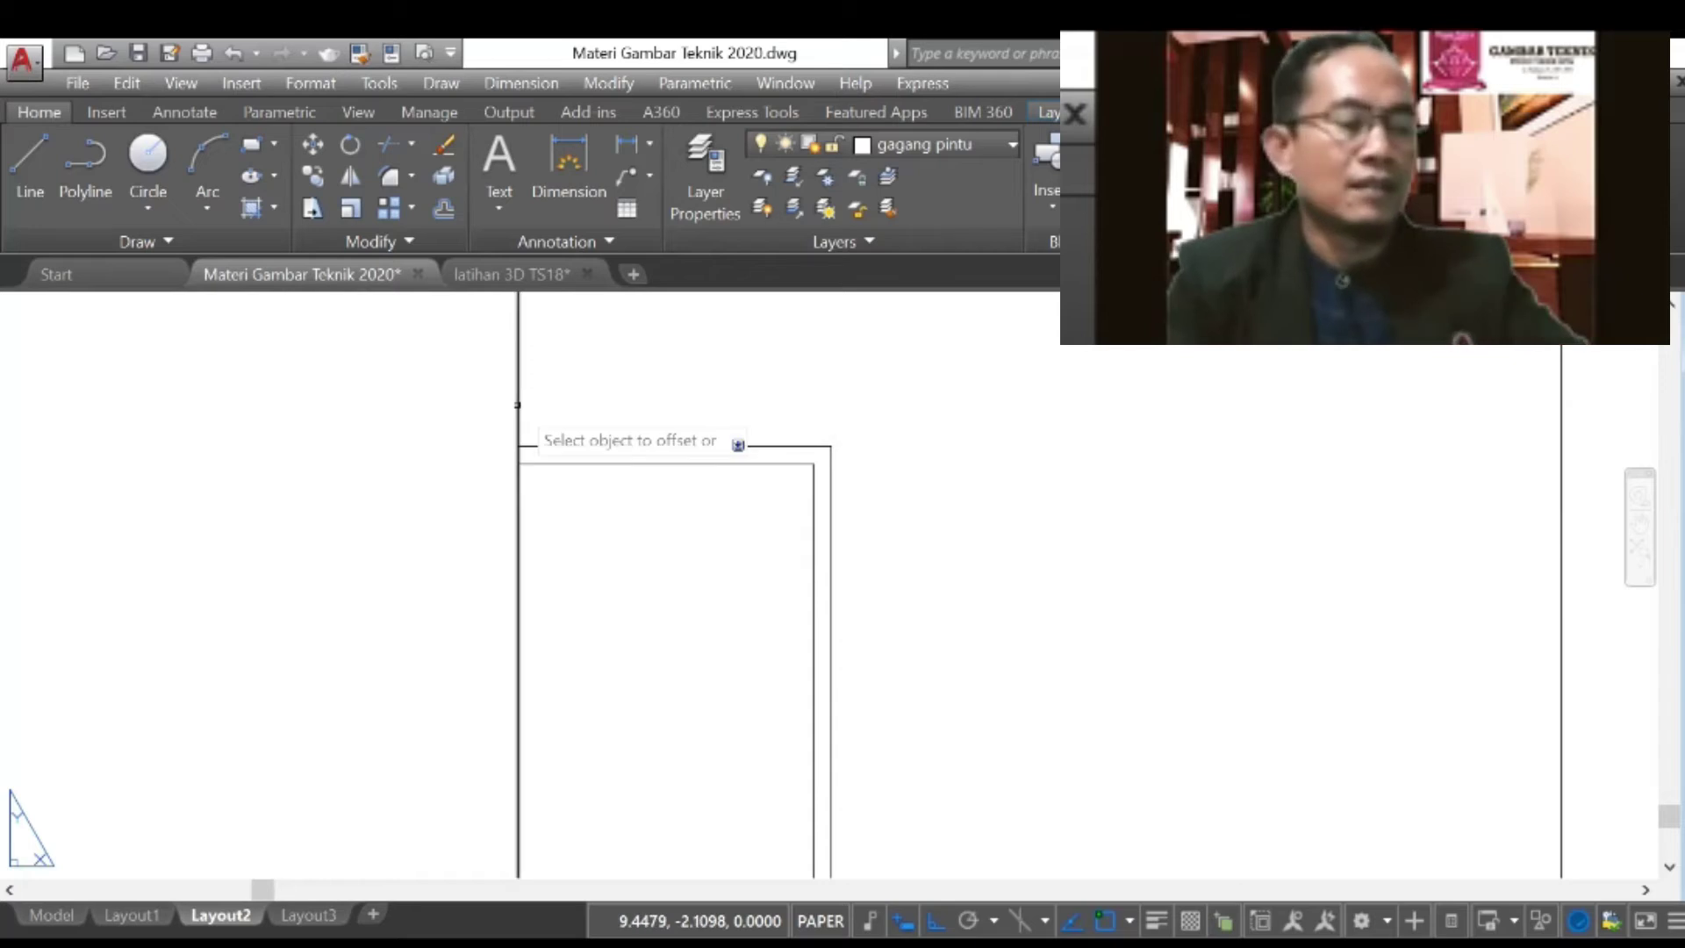
left_click(518, 406)
left_click(565, 405)
Step: Trim the new wall-side frame line above the door and the overlapping ends at the upper frame corner
left_click(387, 139)
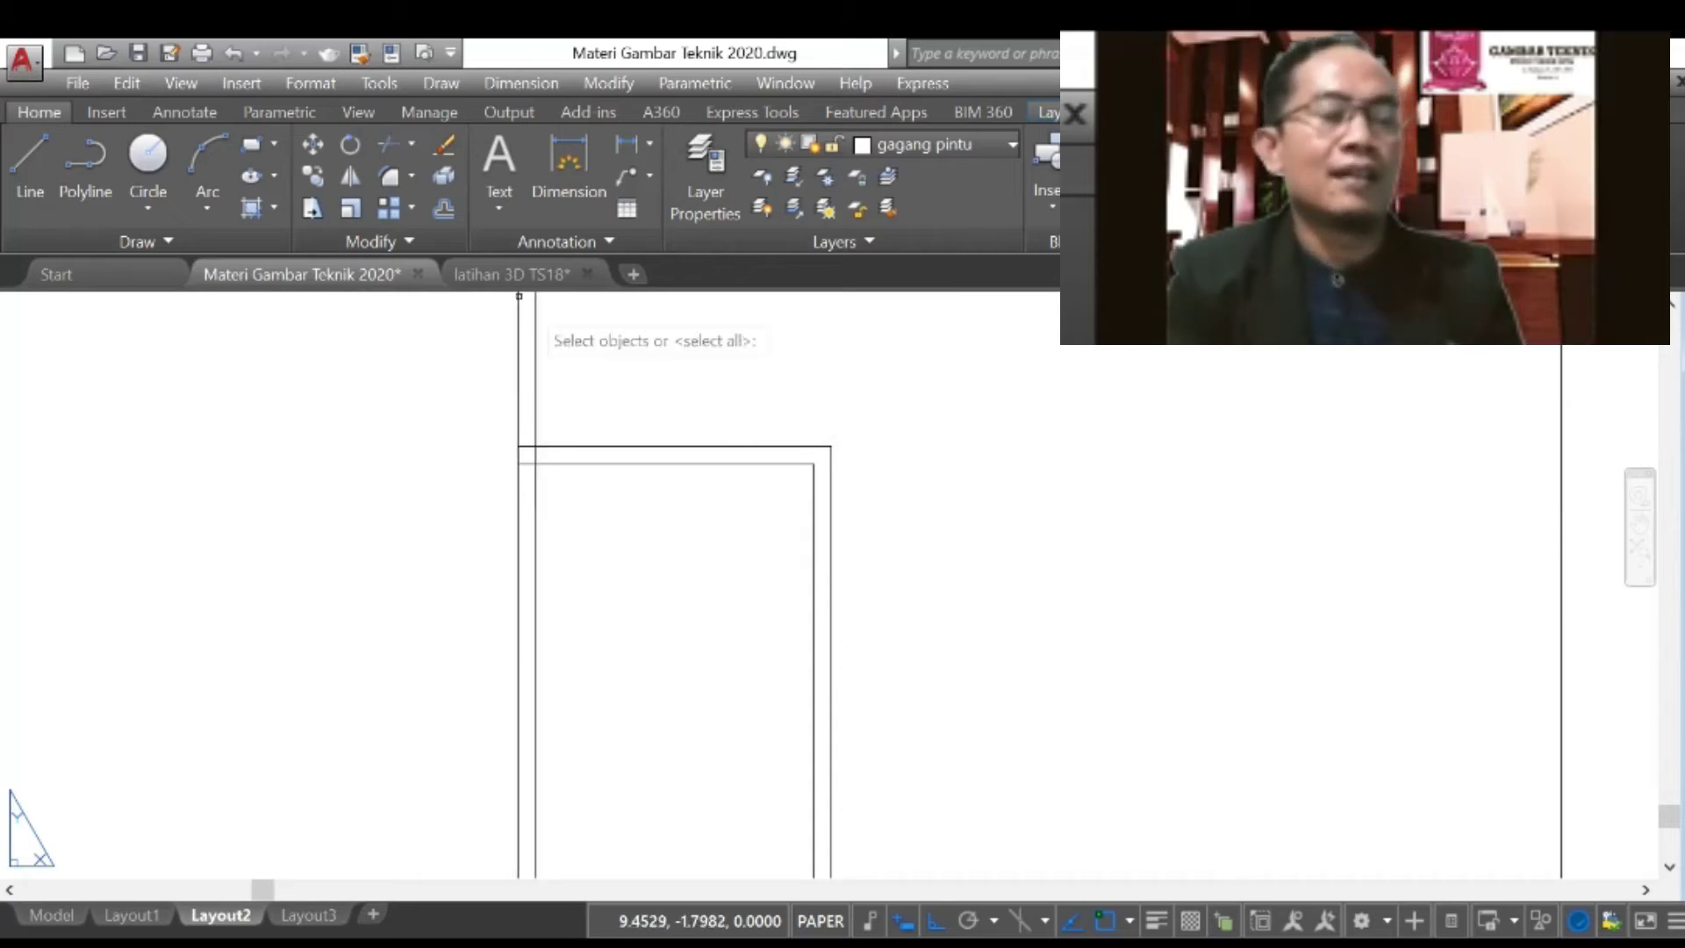
left_click(535, 303)
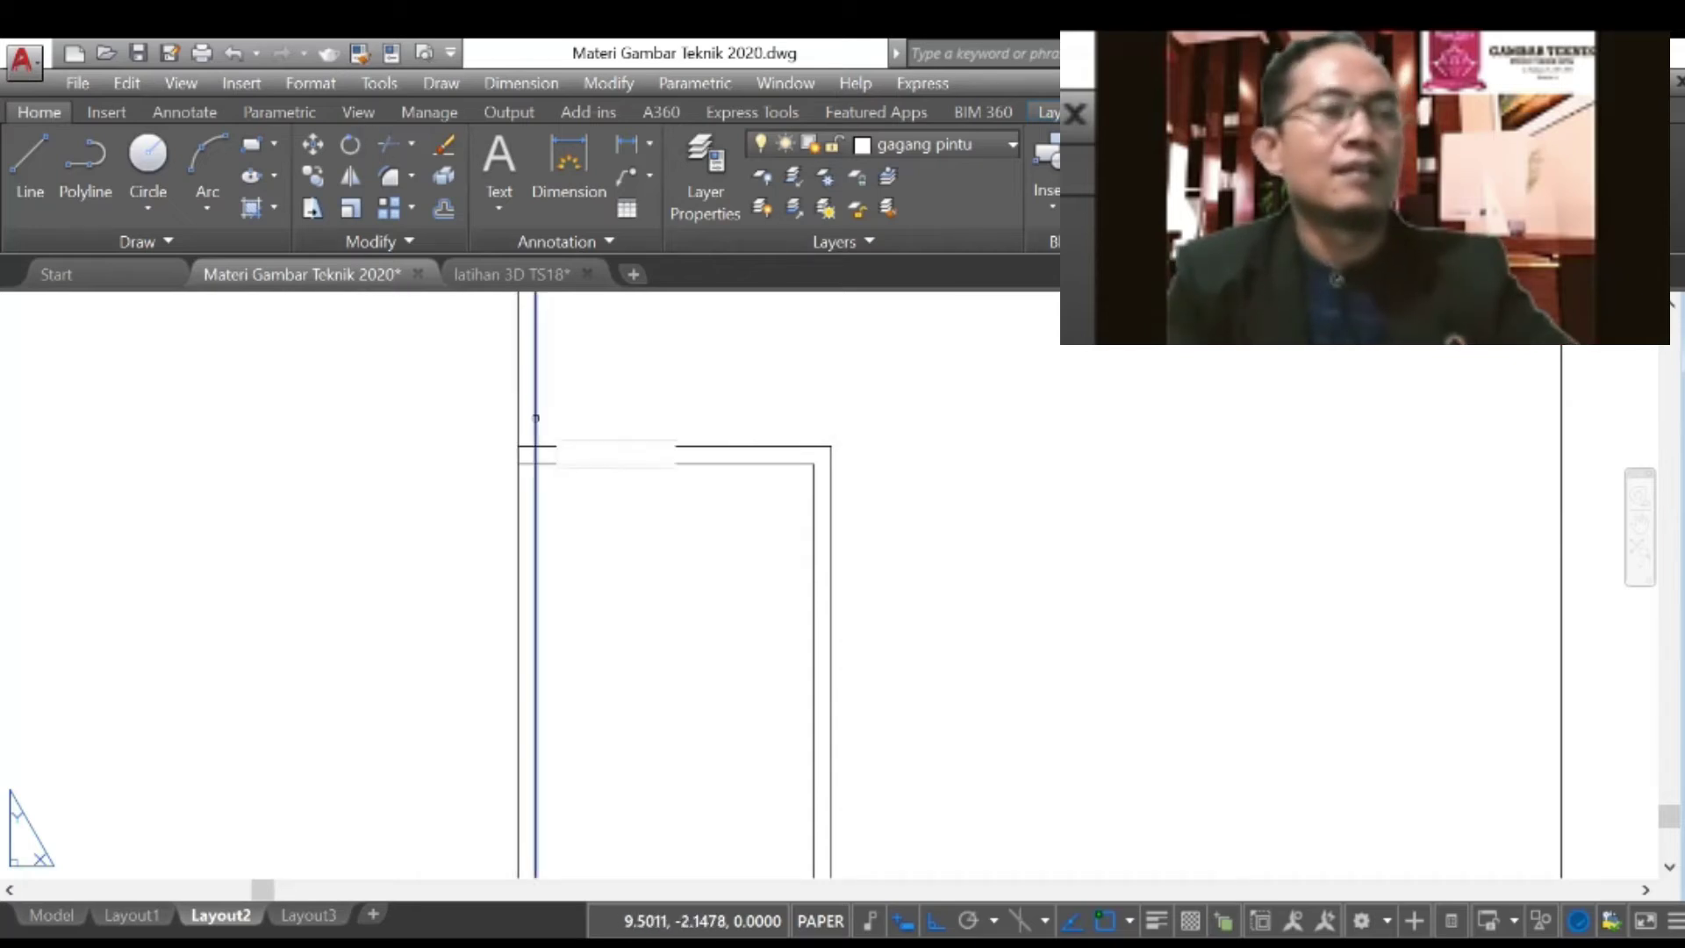
left_click(401, 147)
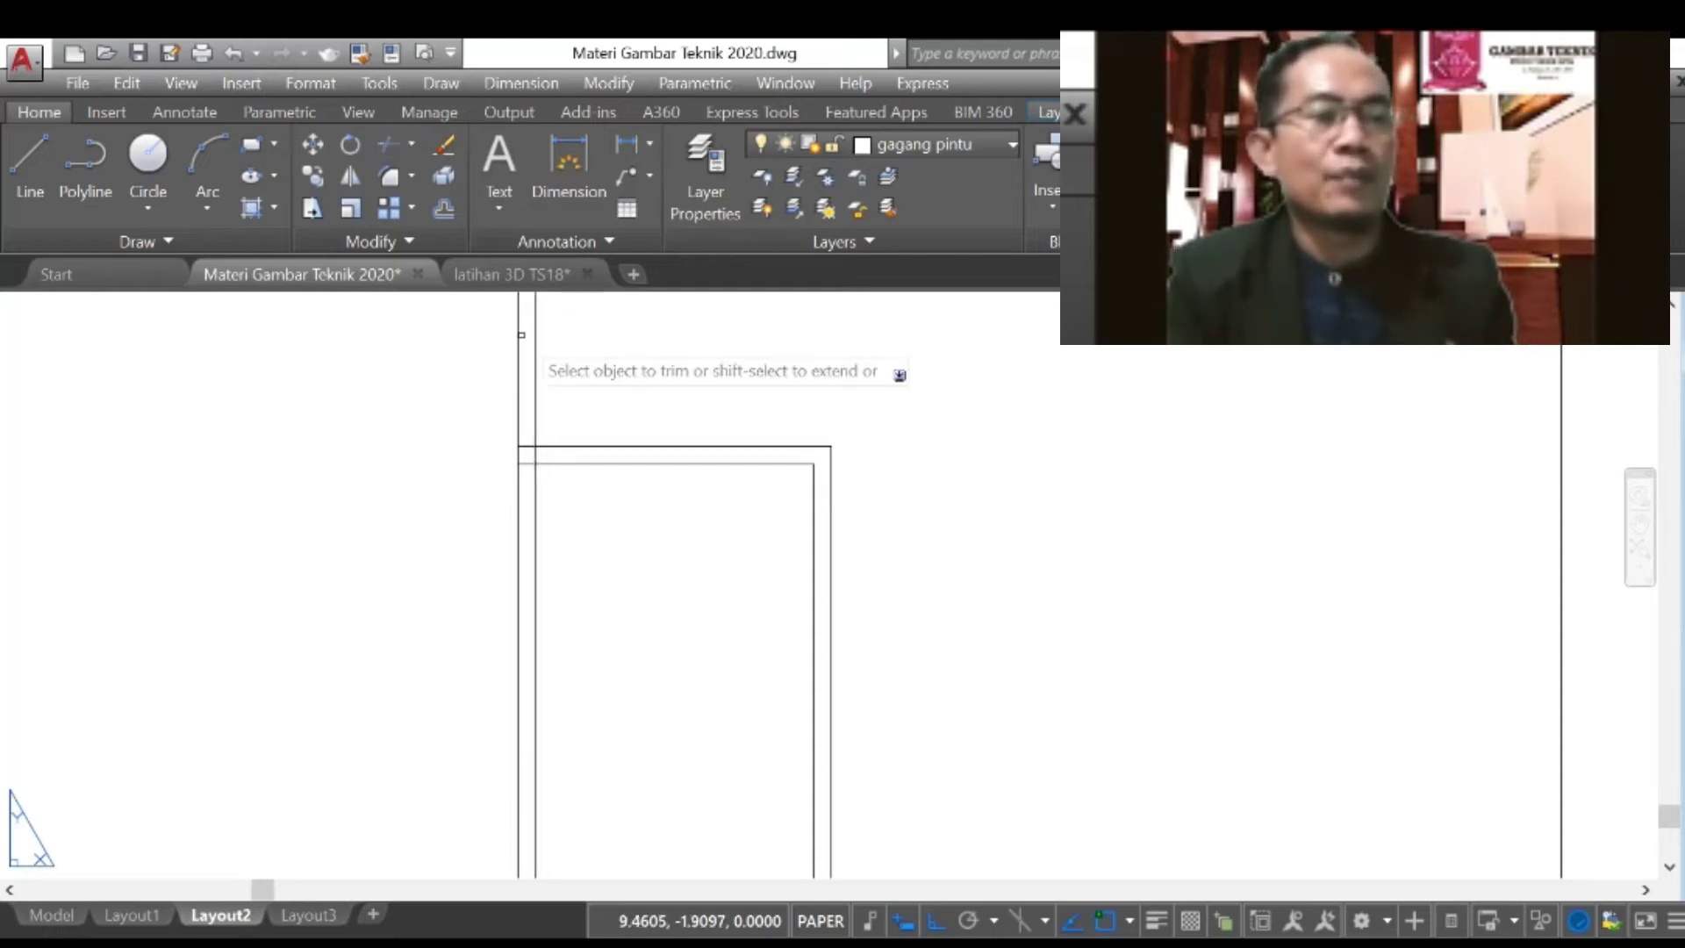
left_click(532, 399)
scroll(531, 409, "up", 2)
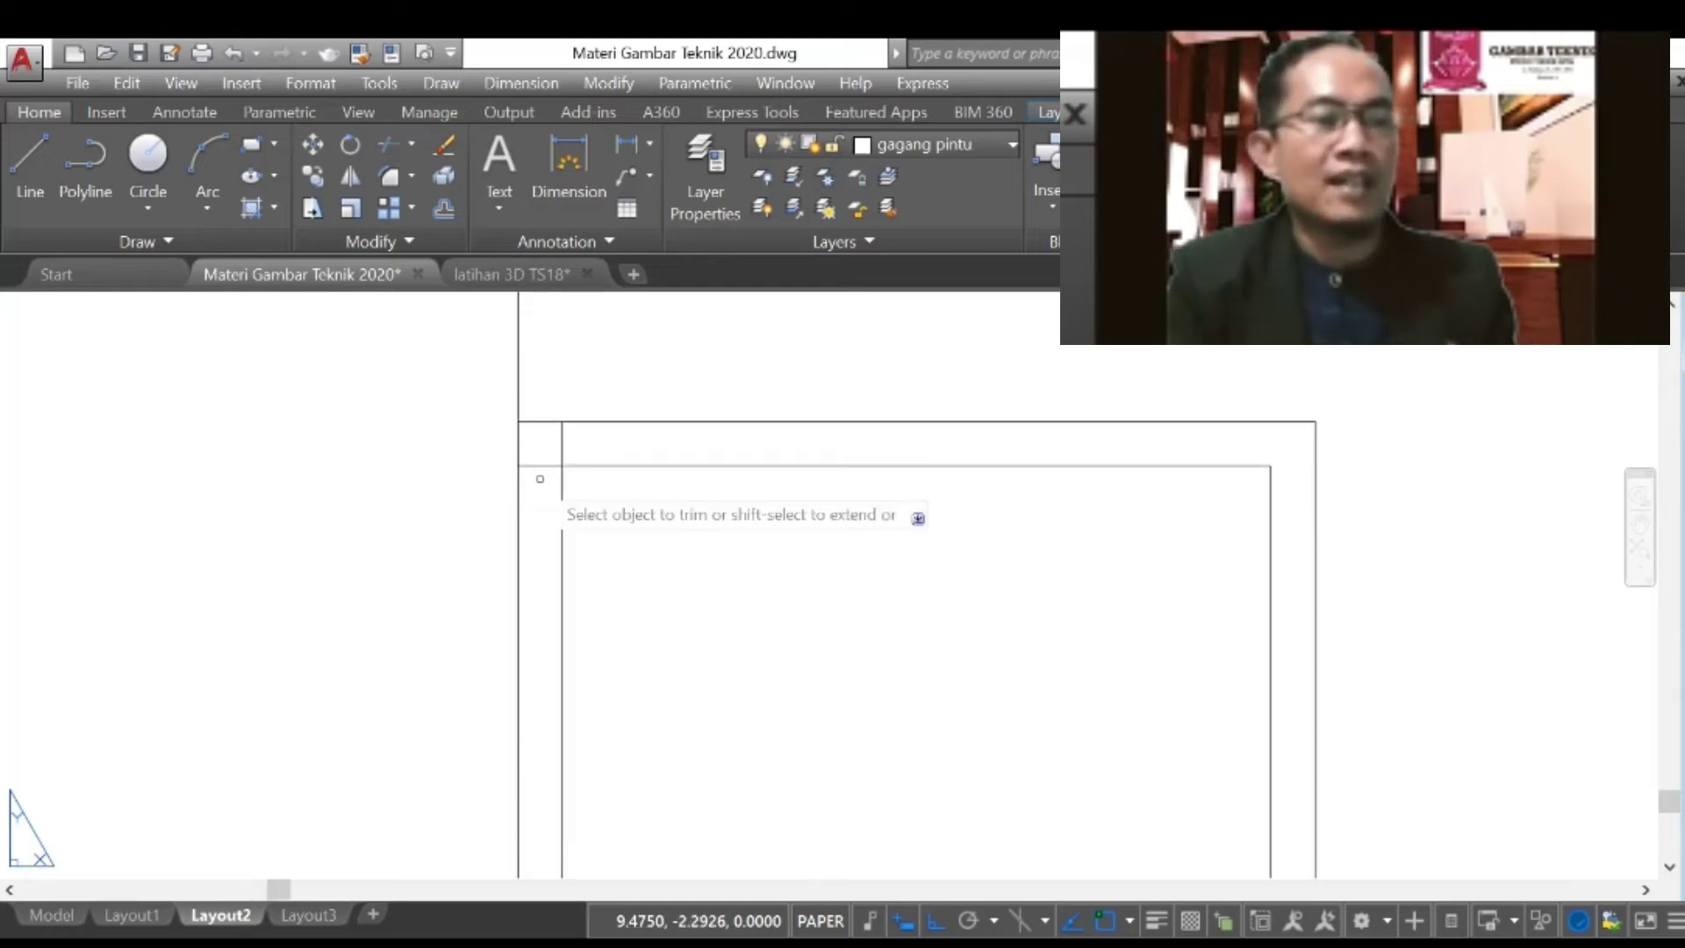
left_click(570, 450)
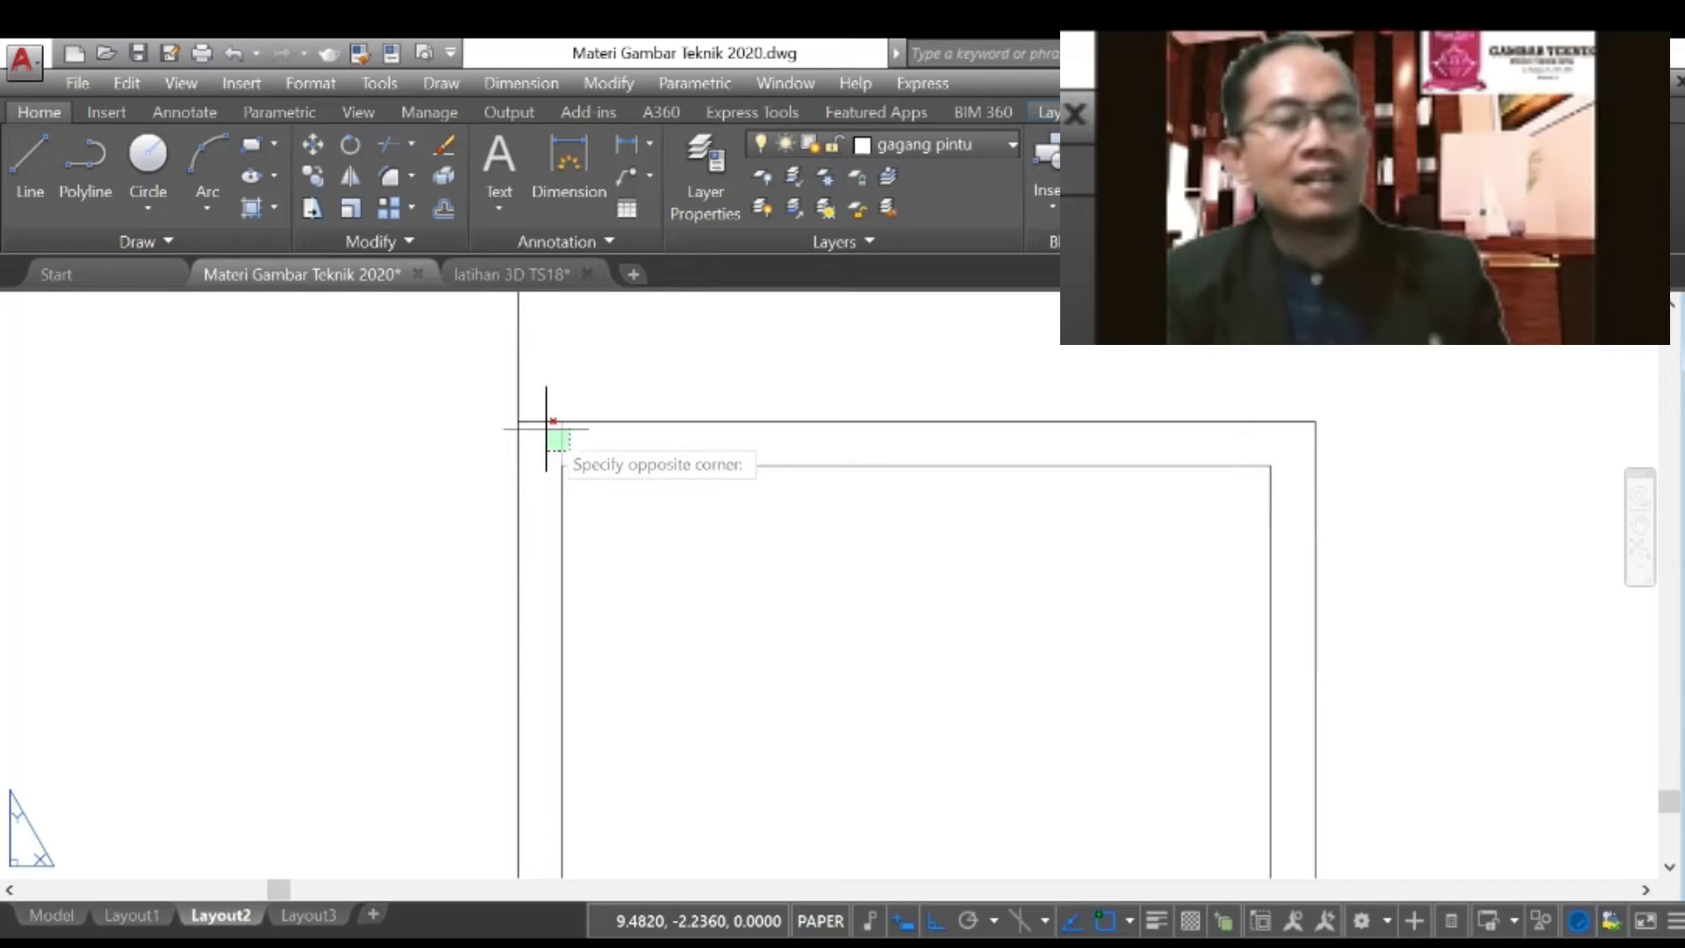
left_click(545, 429)
Step: Trim the wall-side frame line below the terrace floor and delete the short leftover segments inside the Rabat
scroll(653, 408, "down", 6)
scroll(654, 410, "down", 4)
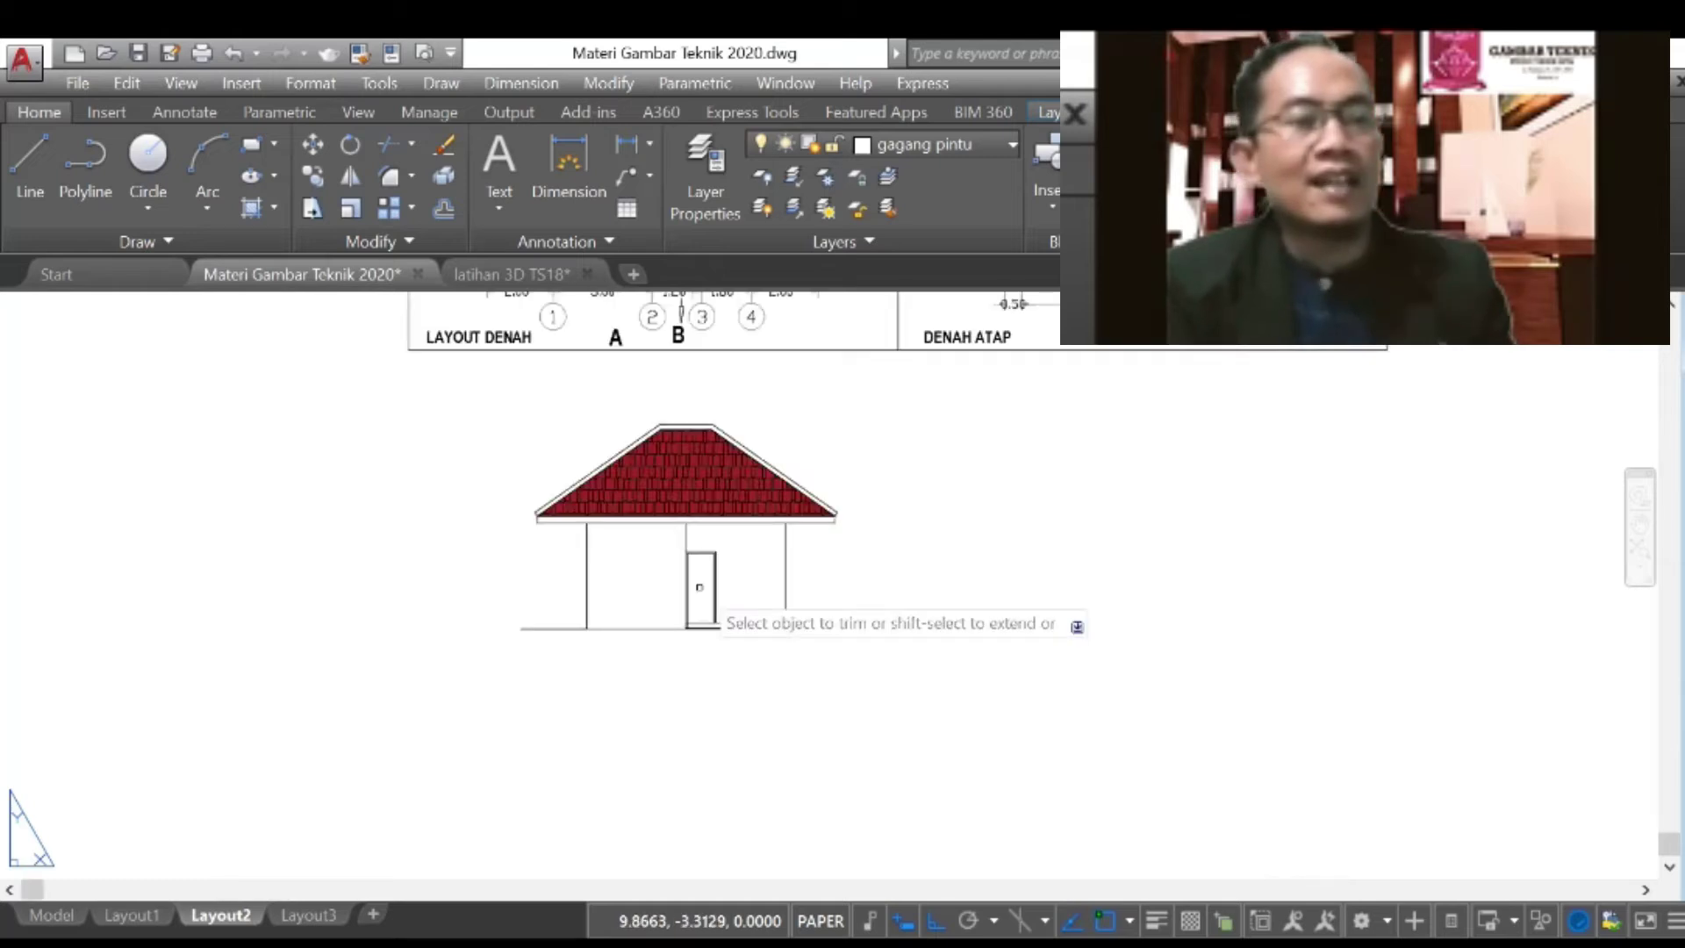
scroll(699, 588, "down", 3)
scroll(698, 407, "up", 6)
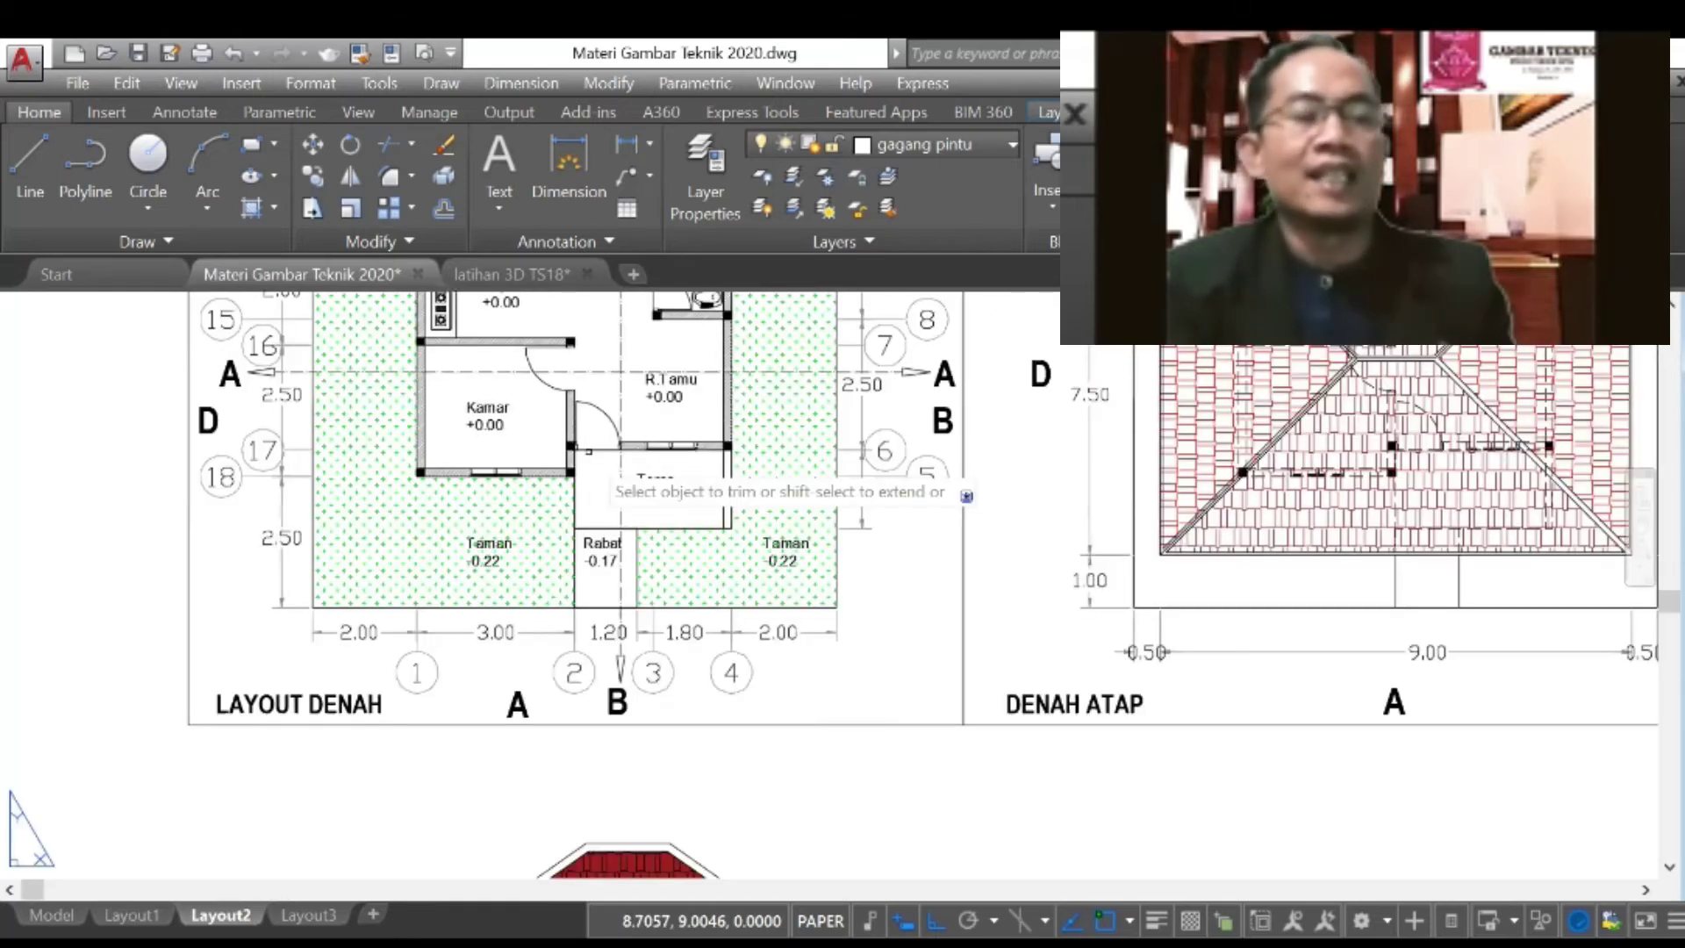
scroll(626, 678, "down", 6)
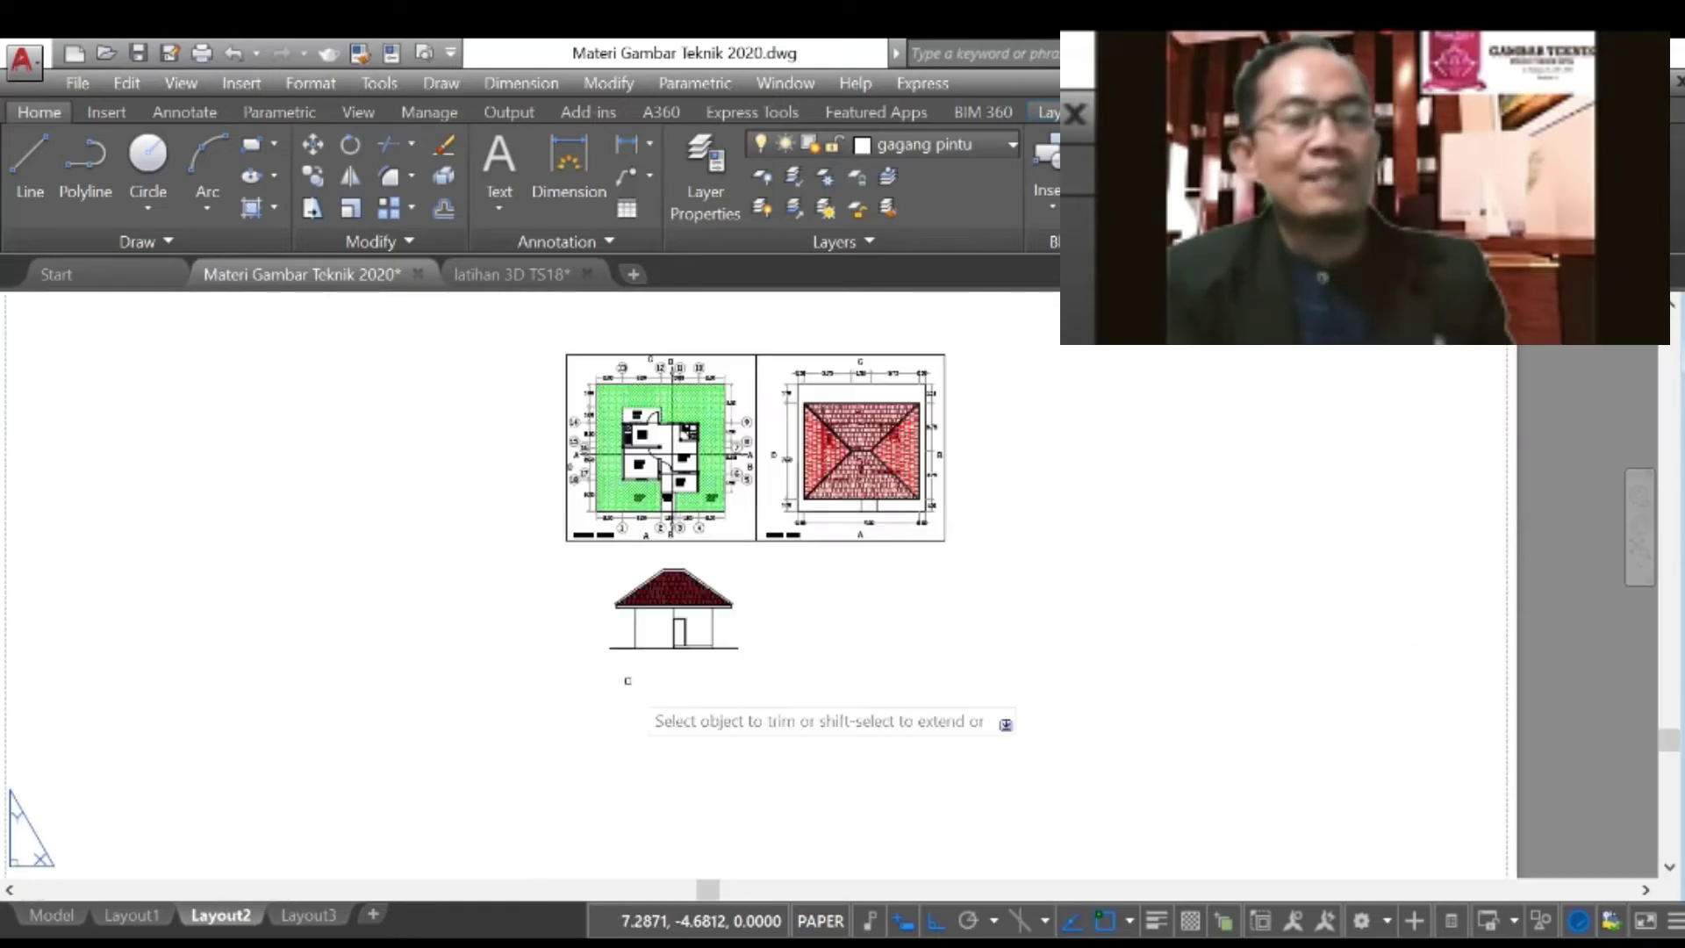
scroll(628, 680, "up", 3)
scroll(699, 621, "up", 4)
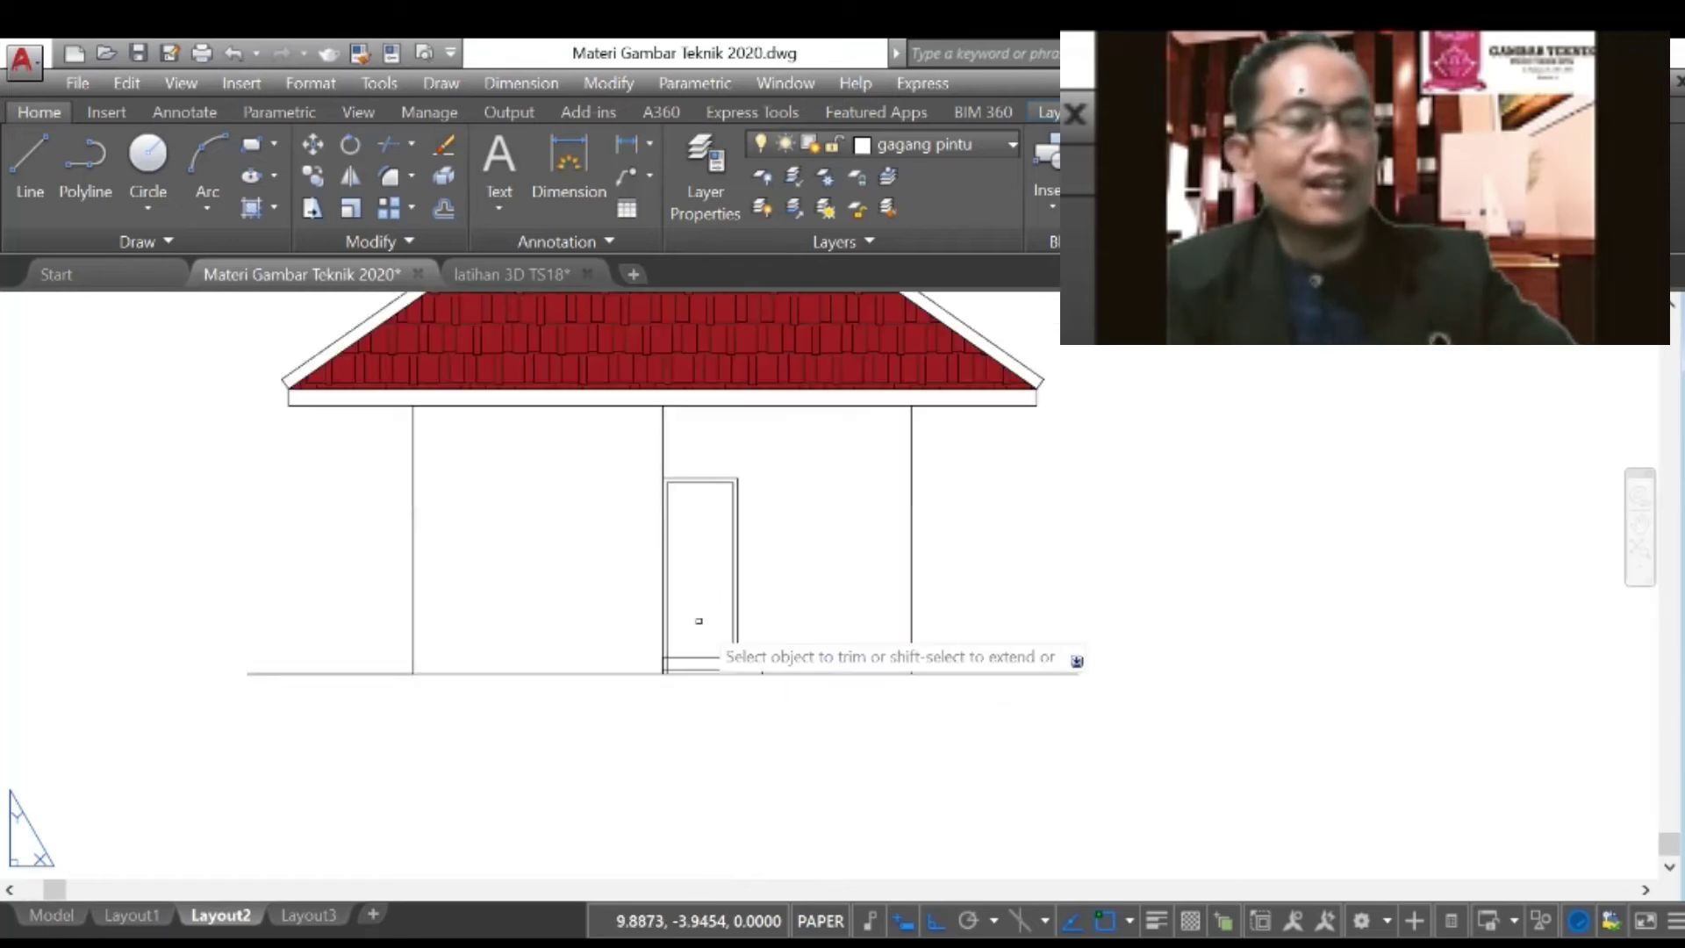
scroll(698, 620, "up", 3)
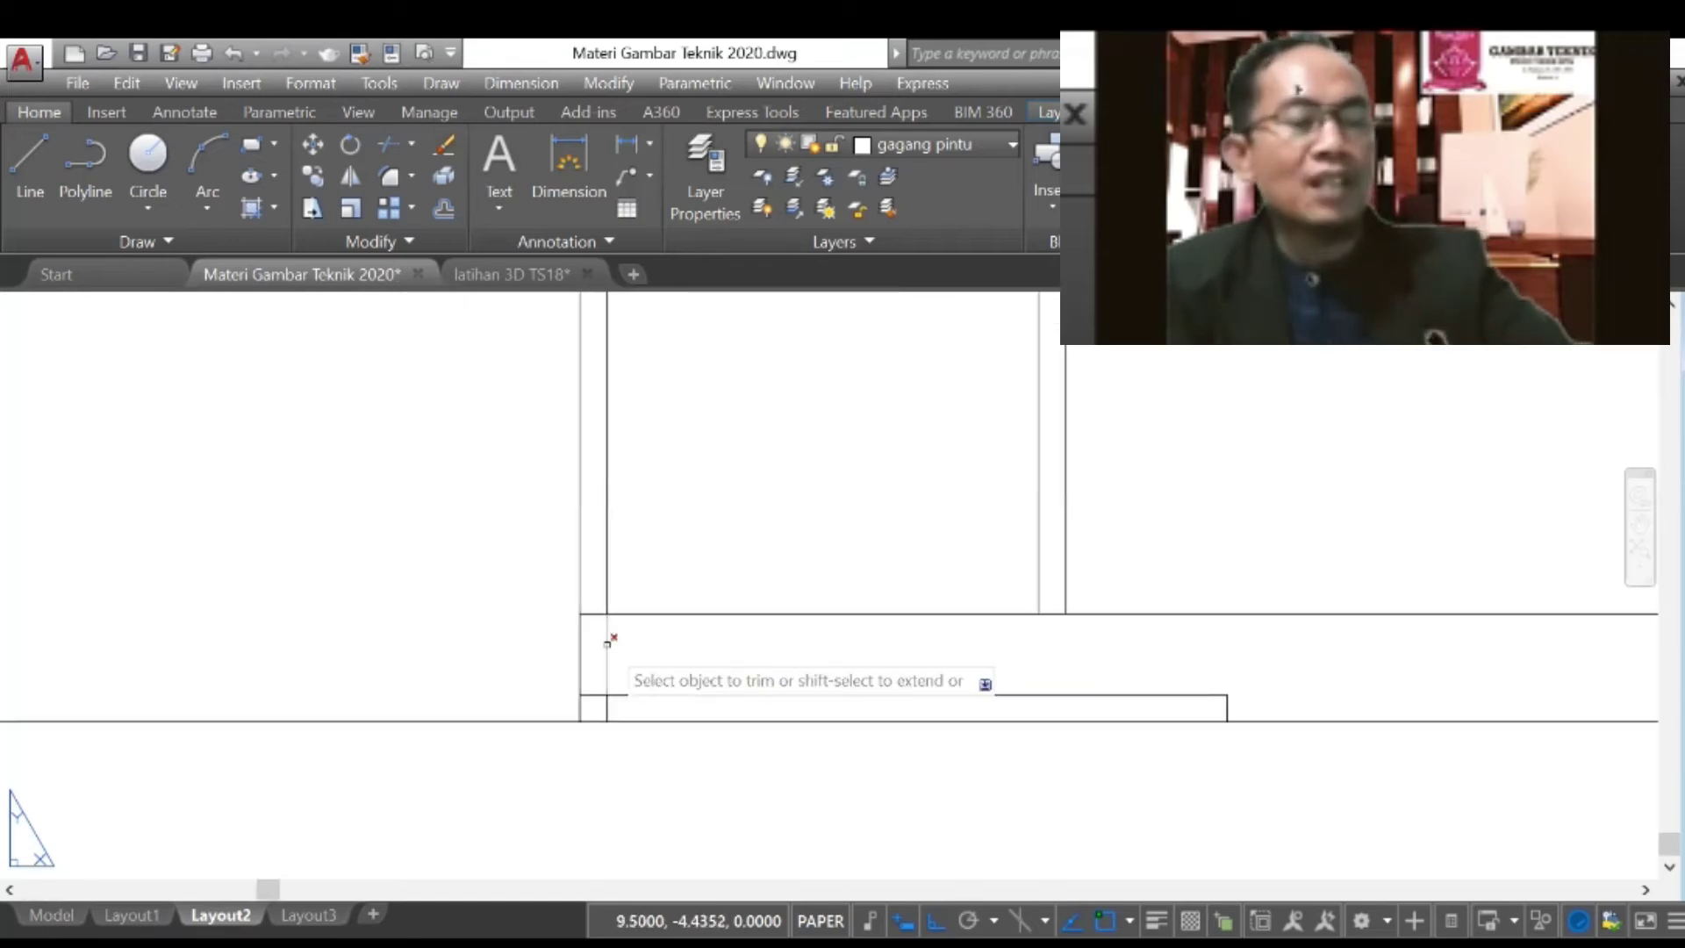
left_click(608, 643)
key("Return")
left_click_drag(560, 668, 696, 763)
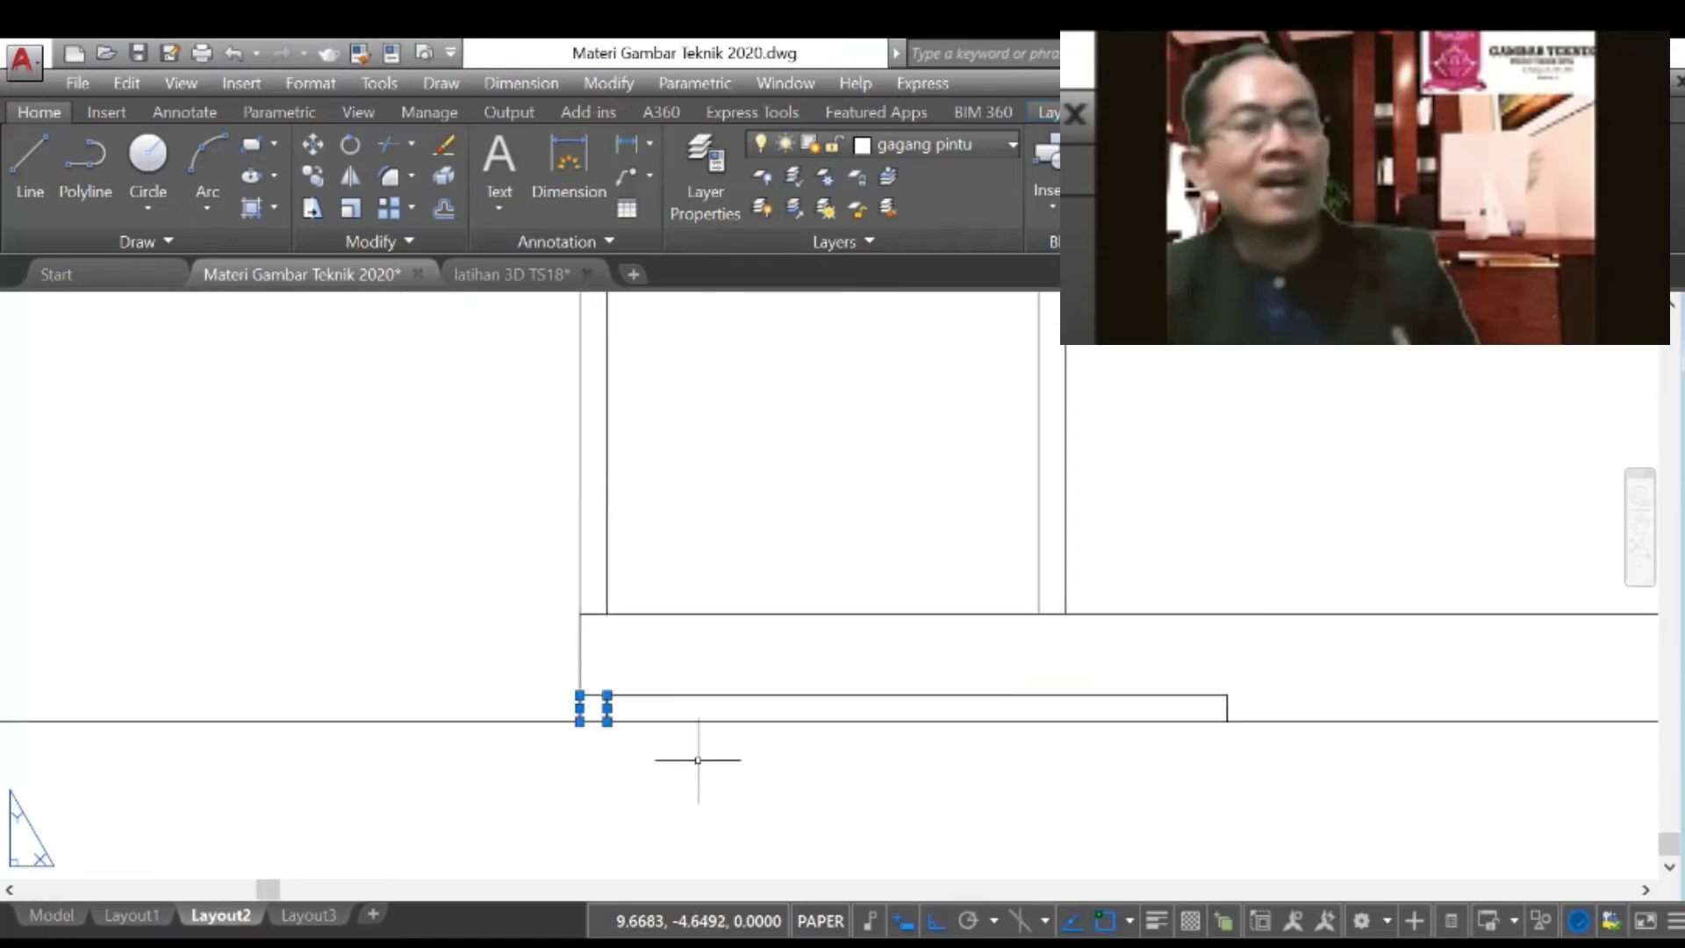
key("Delete")
Step: Offset the door leaf's top line and both side lines 0.1 inward to outline the inner panel
scroll(698, 760, "down", 4)
scroll(697, 761, "down", 2)
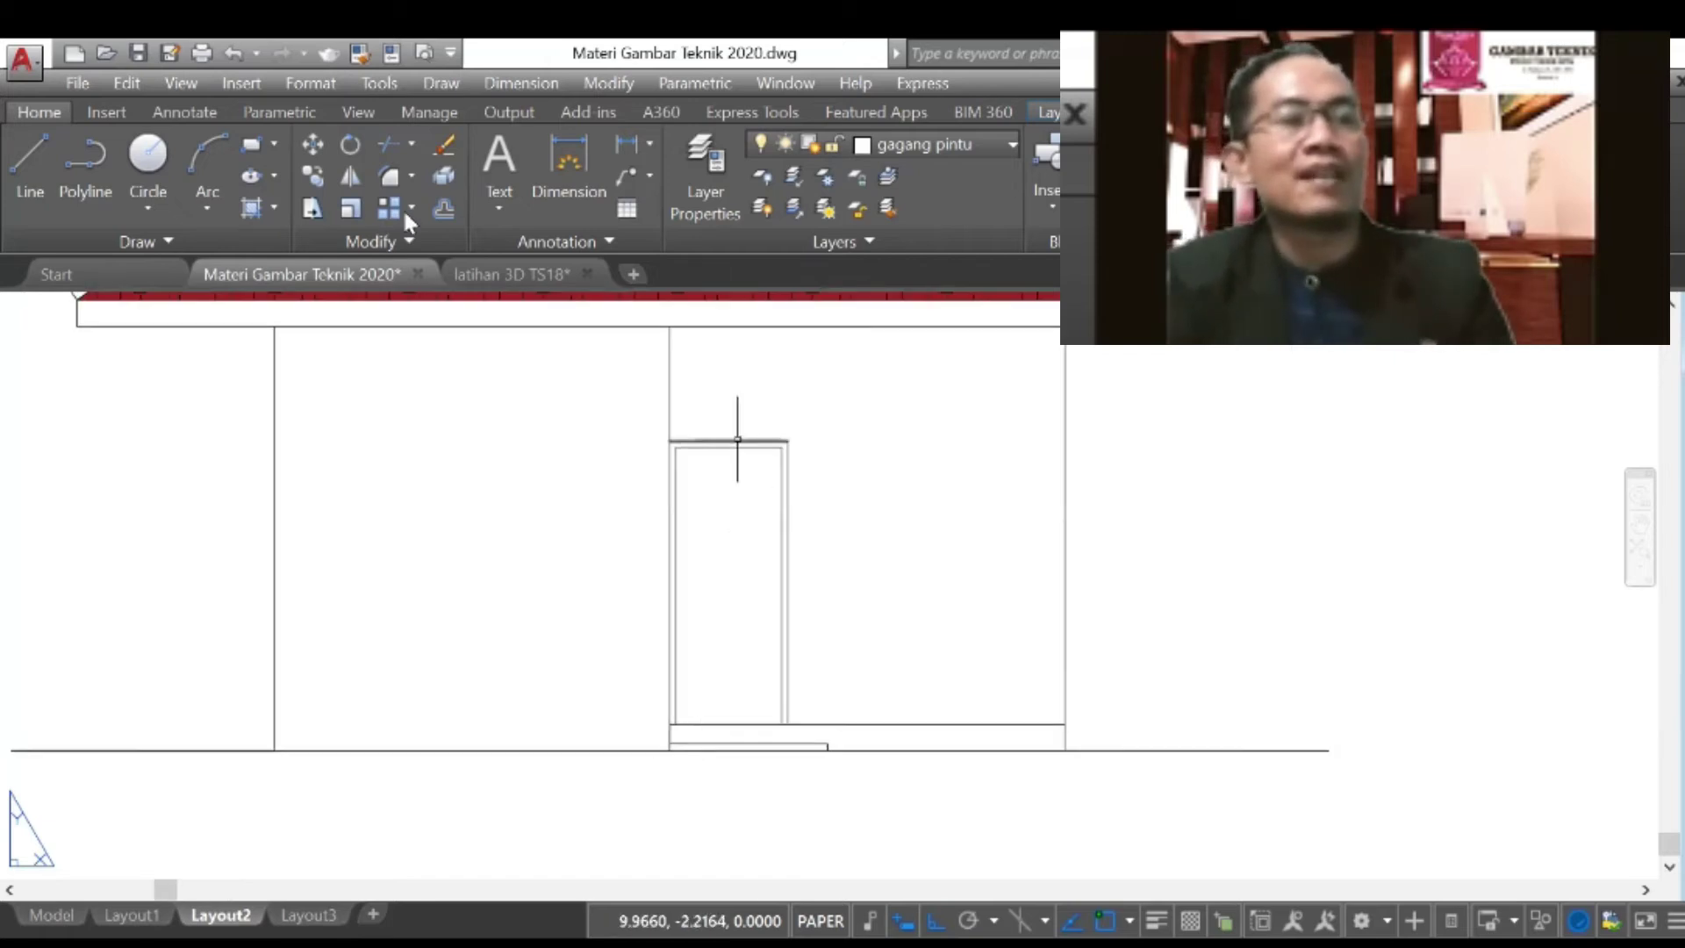
left_click(443, 208)
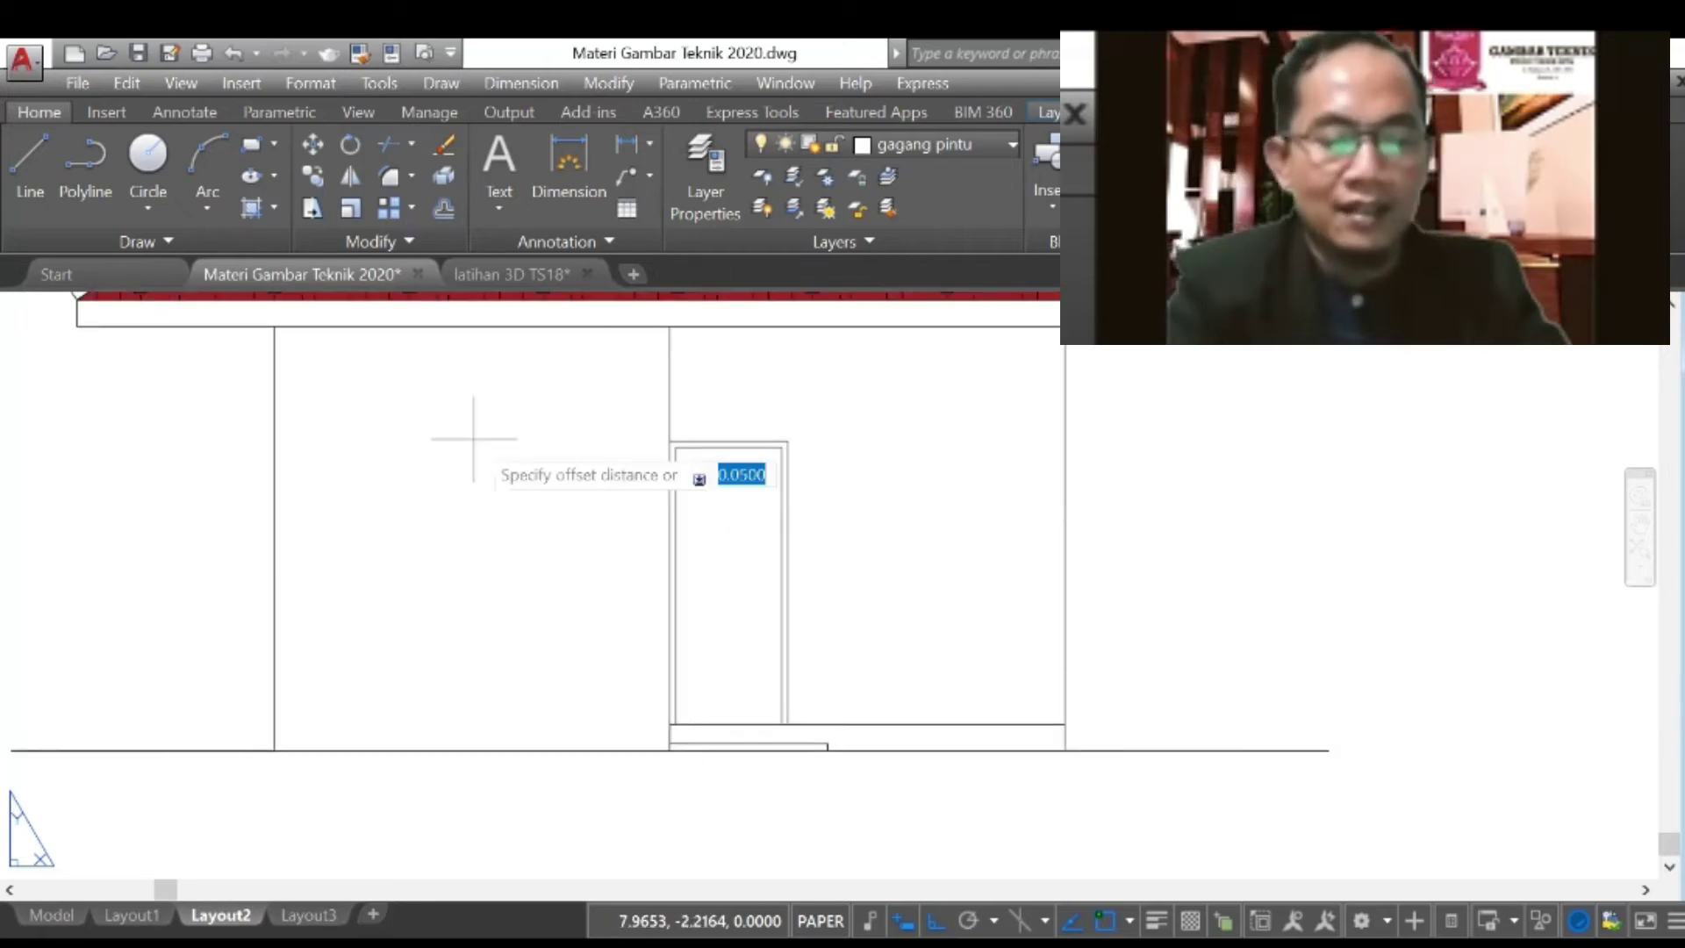
type("0.1")
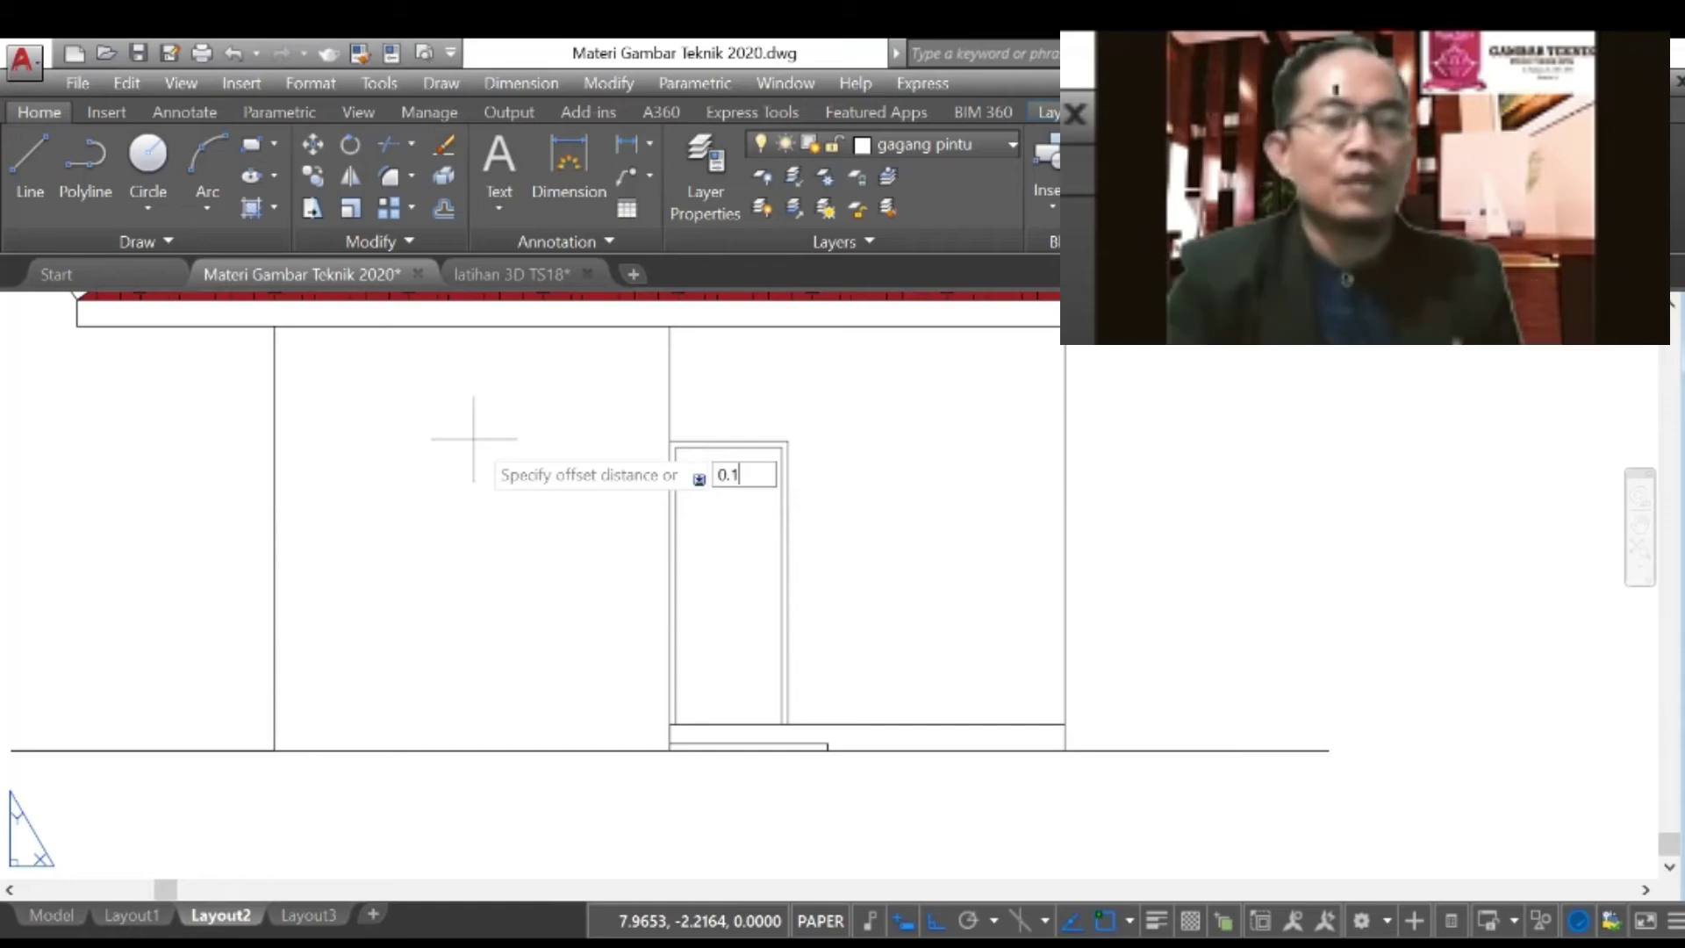
key("Return")
scroll(708, 454, "up", 2)
left_click(709, 454)
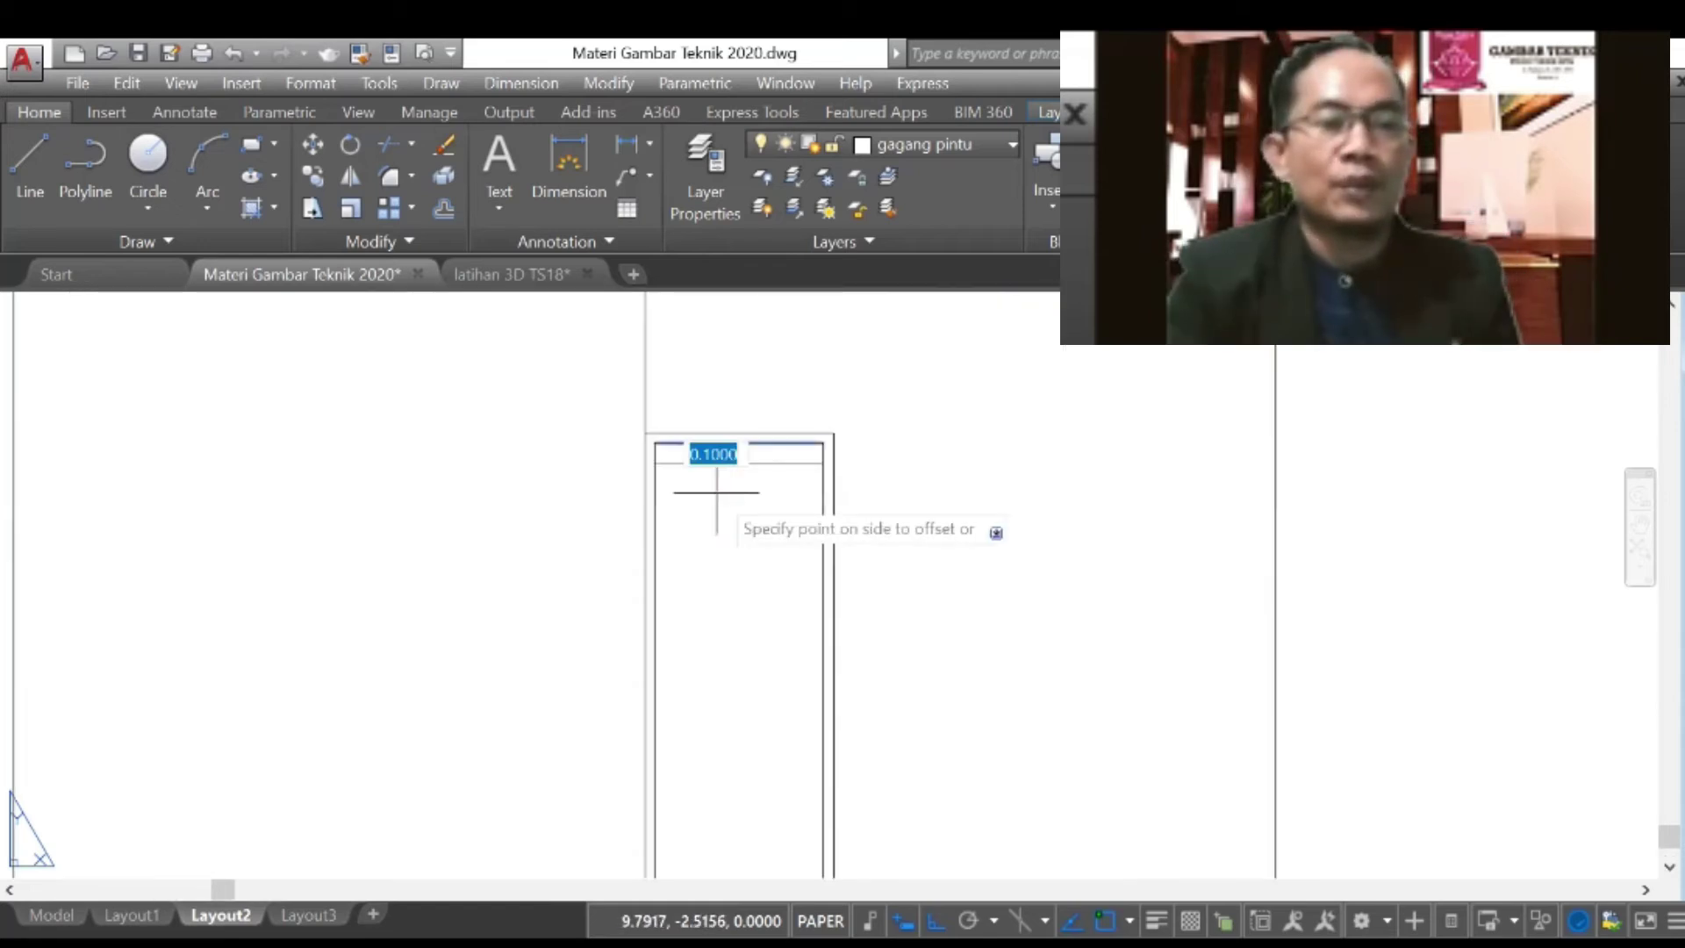
left_click(717, 492)
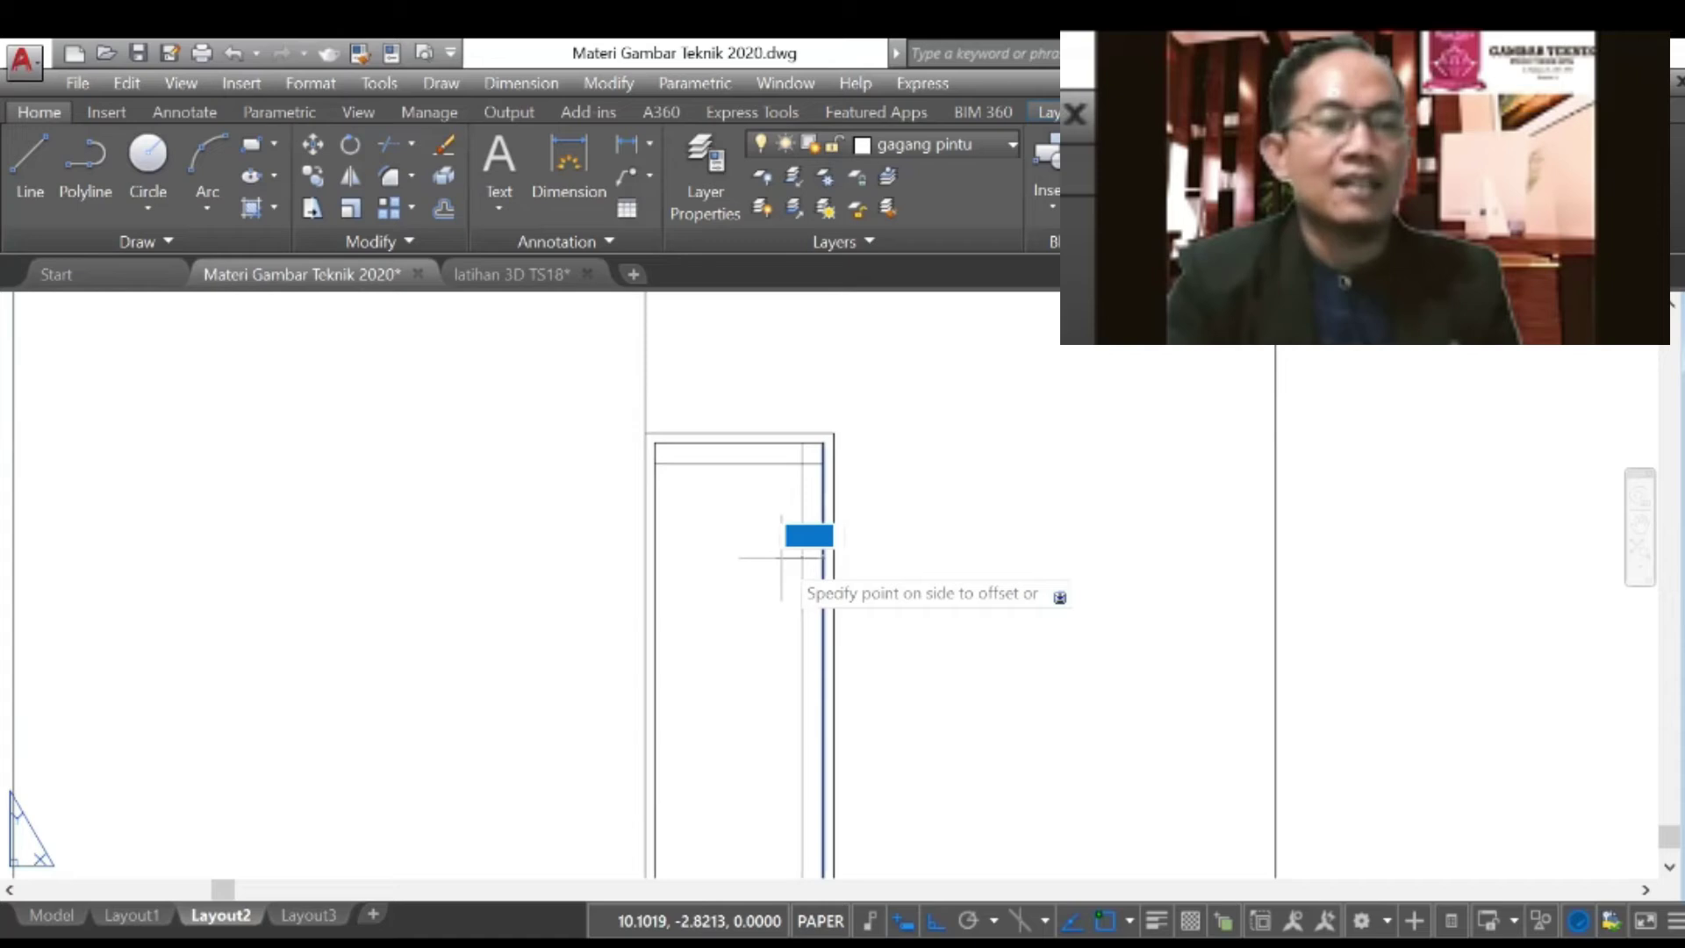
left_click(782, 557)
left_click(655, 574)
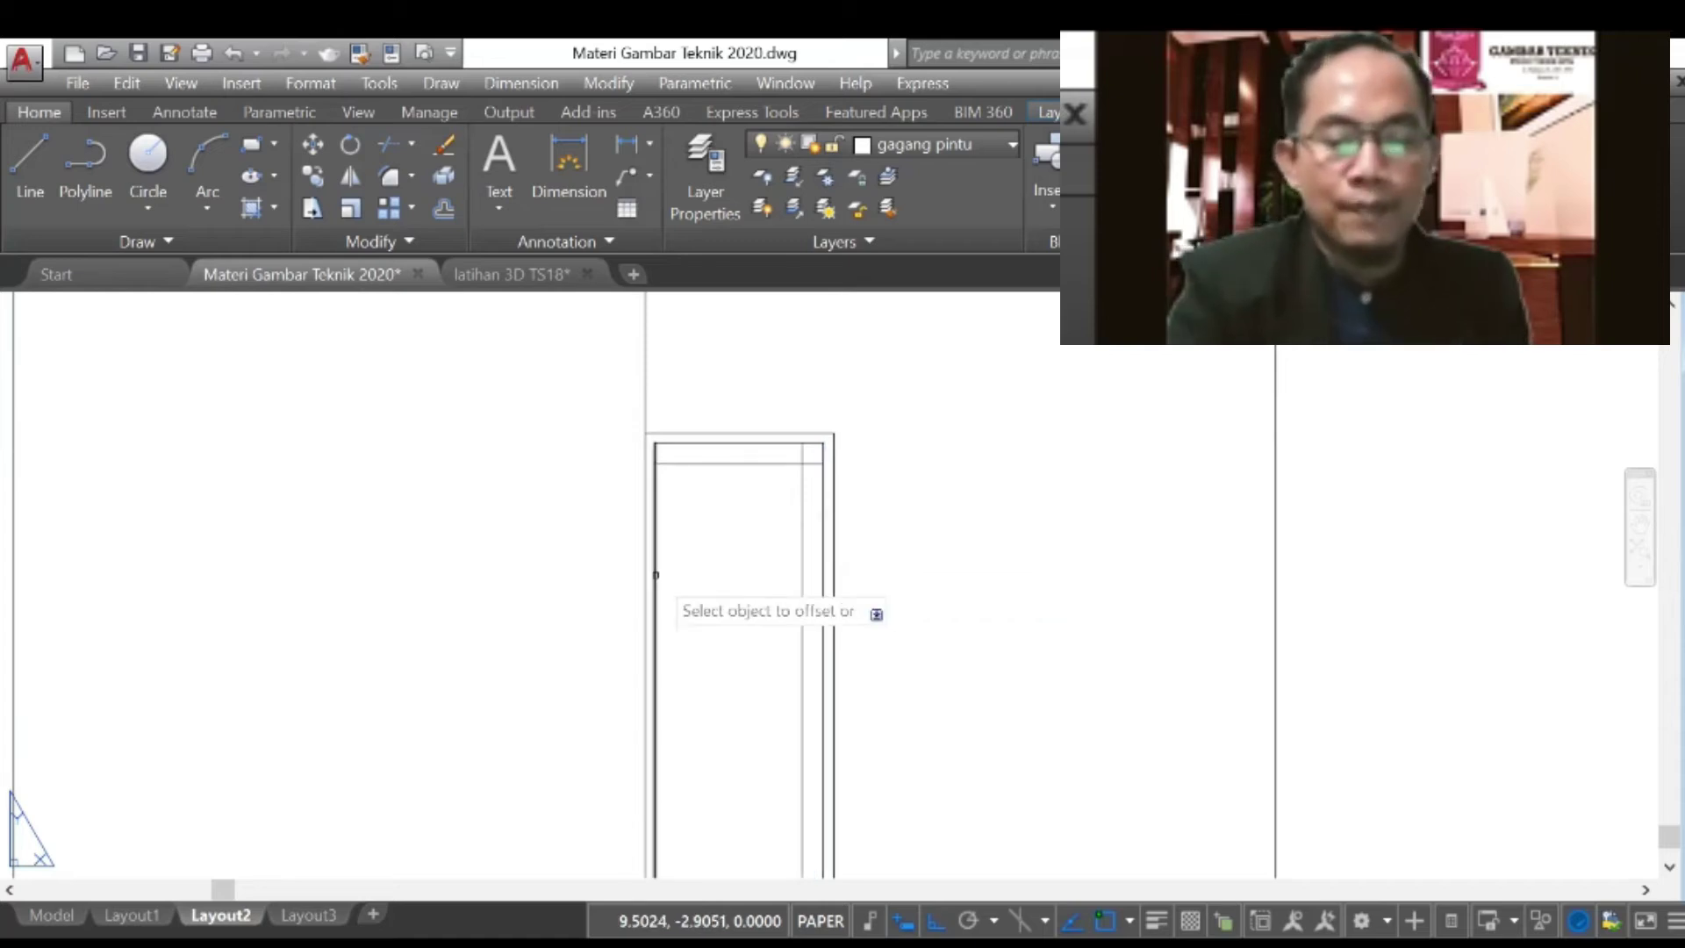
left_click(723, 586)
key("Escape")
Step: Offset the terrace floor line 0.2 upward to form the bottom edge of the door's inner panel
key("space")
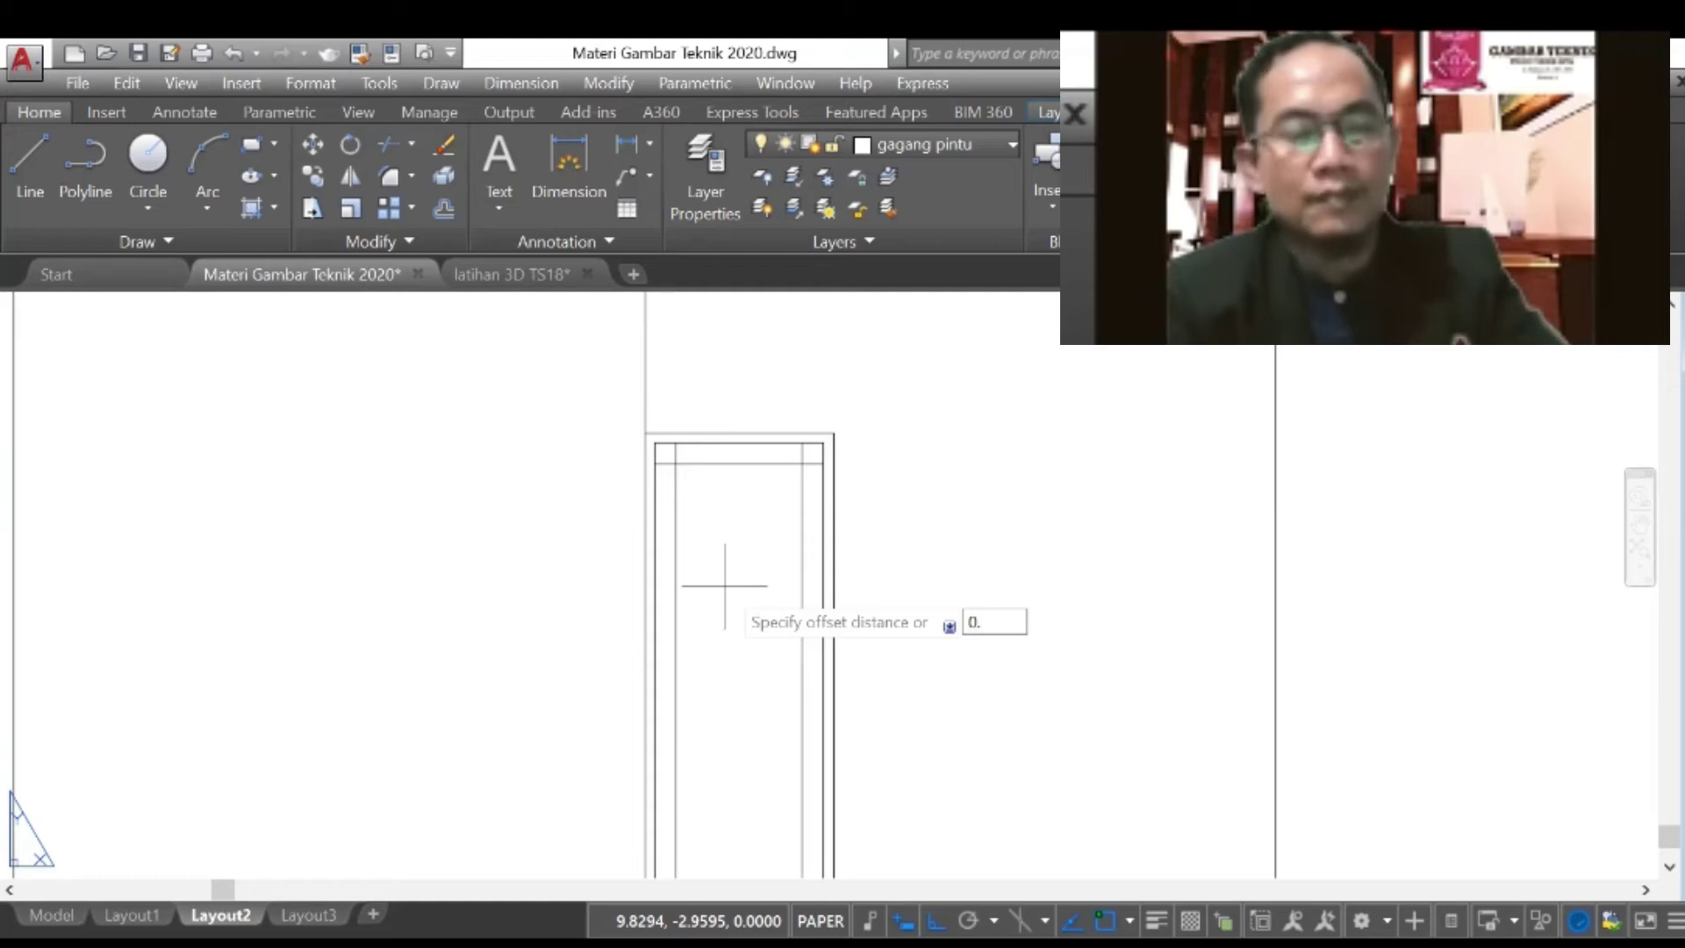
type("0.2")
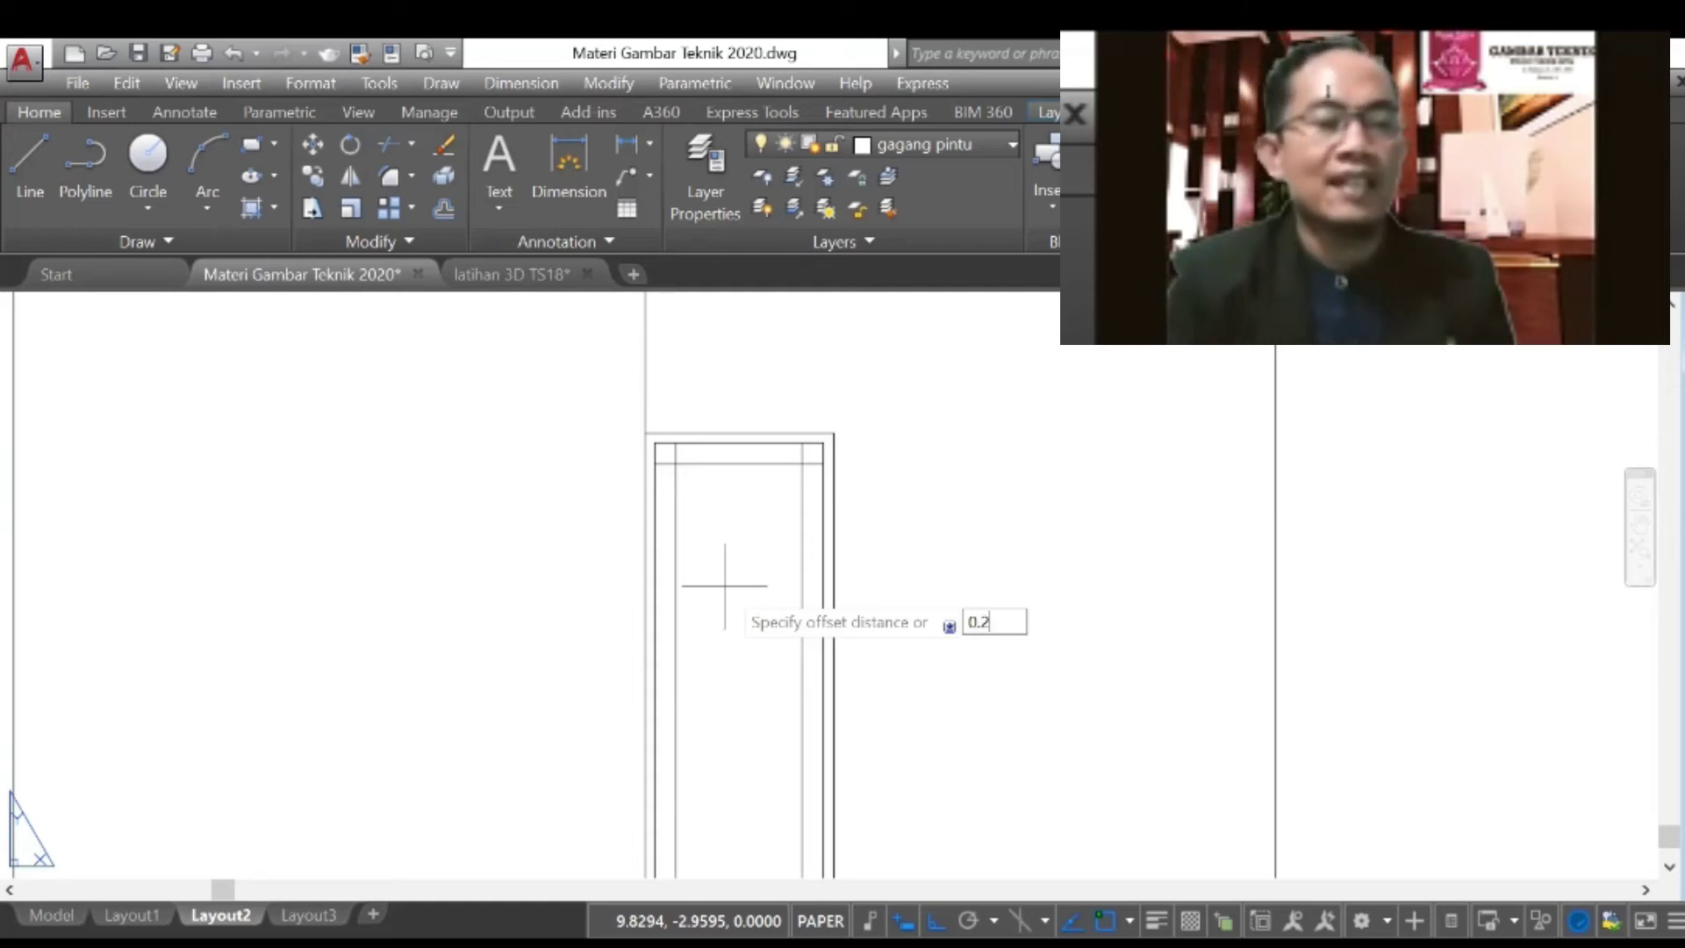
key("Return")
scroll(735, 708, "down", 2)
left_click(734, 717)
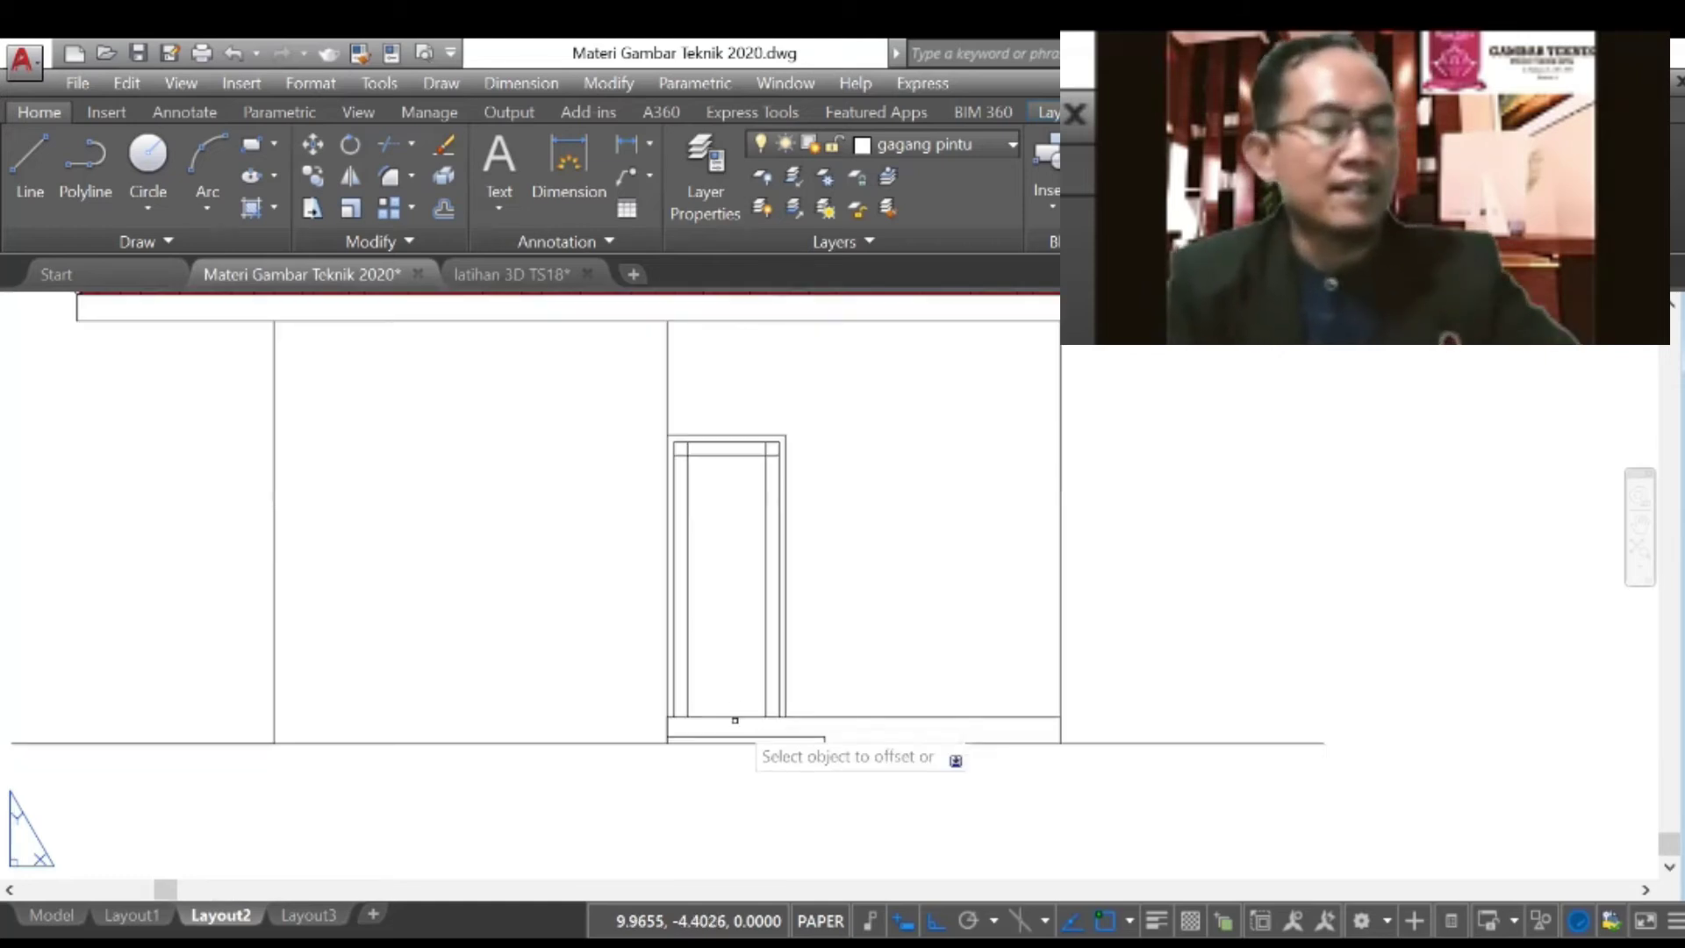
left_click(734, 650)
Step: Trim the panel's bottom line and wall-side line where they overrun the door's lower wall-side corner
scroll(734, 651, "up", 3)
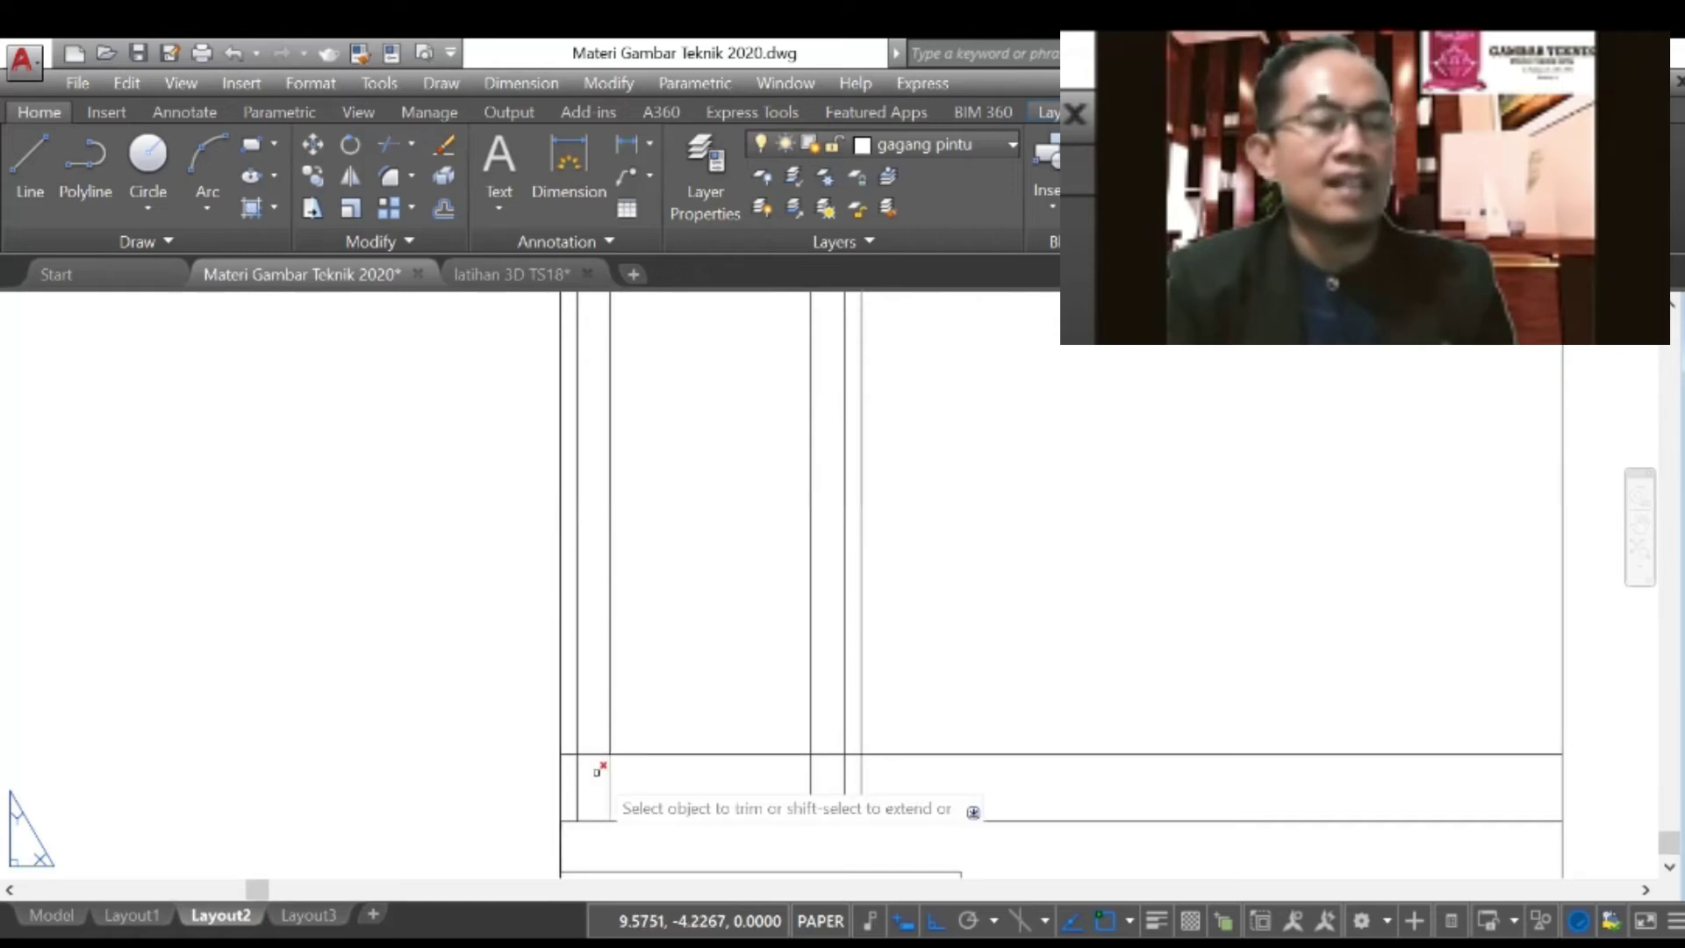
middle_click_drag(599, 768, 555, 726)
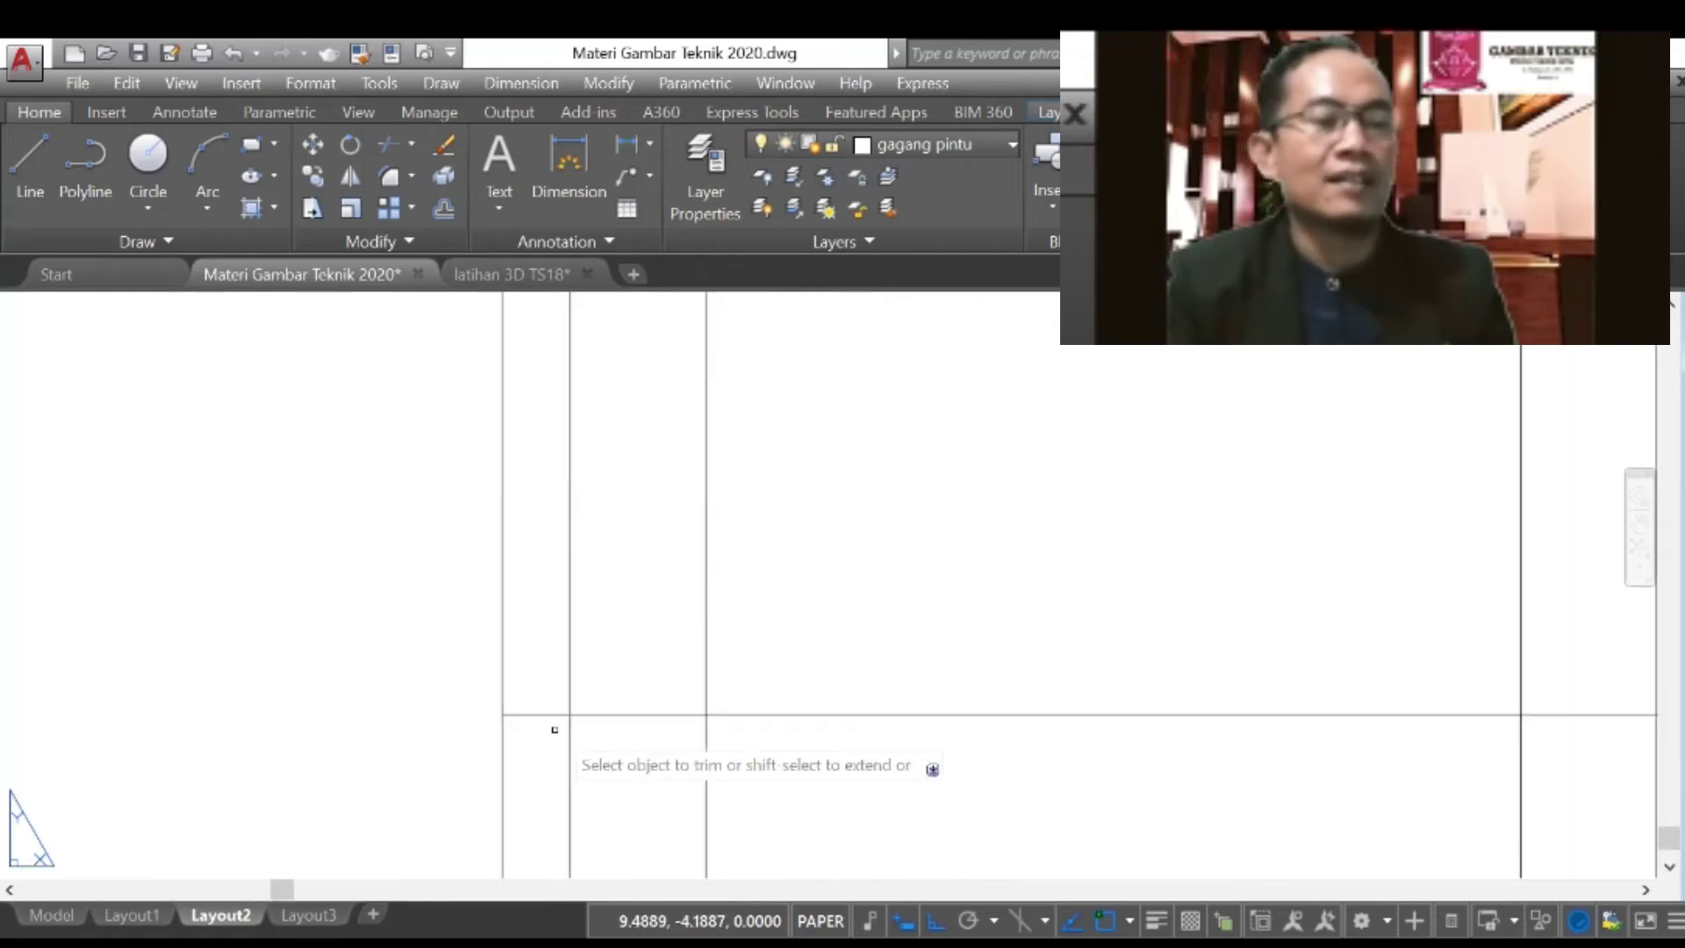
left_click(551, 715)
left_click(625, 716)
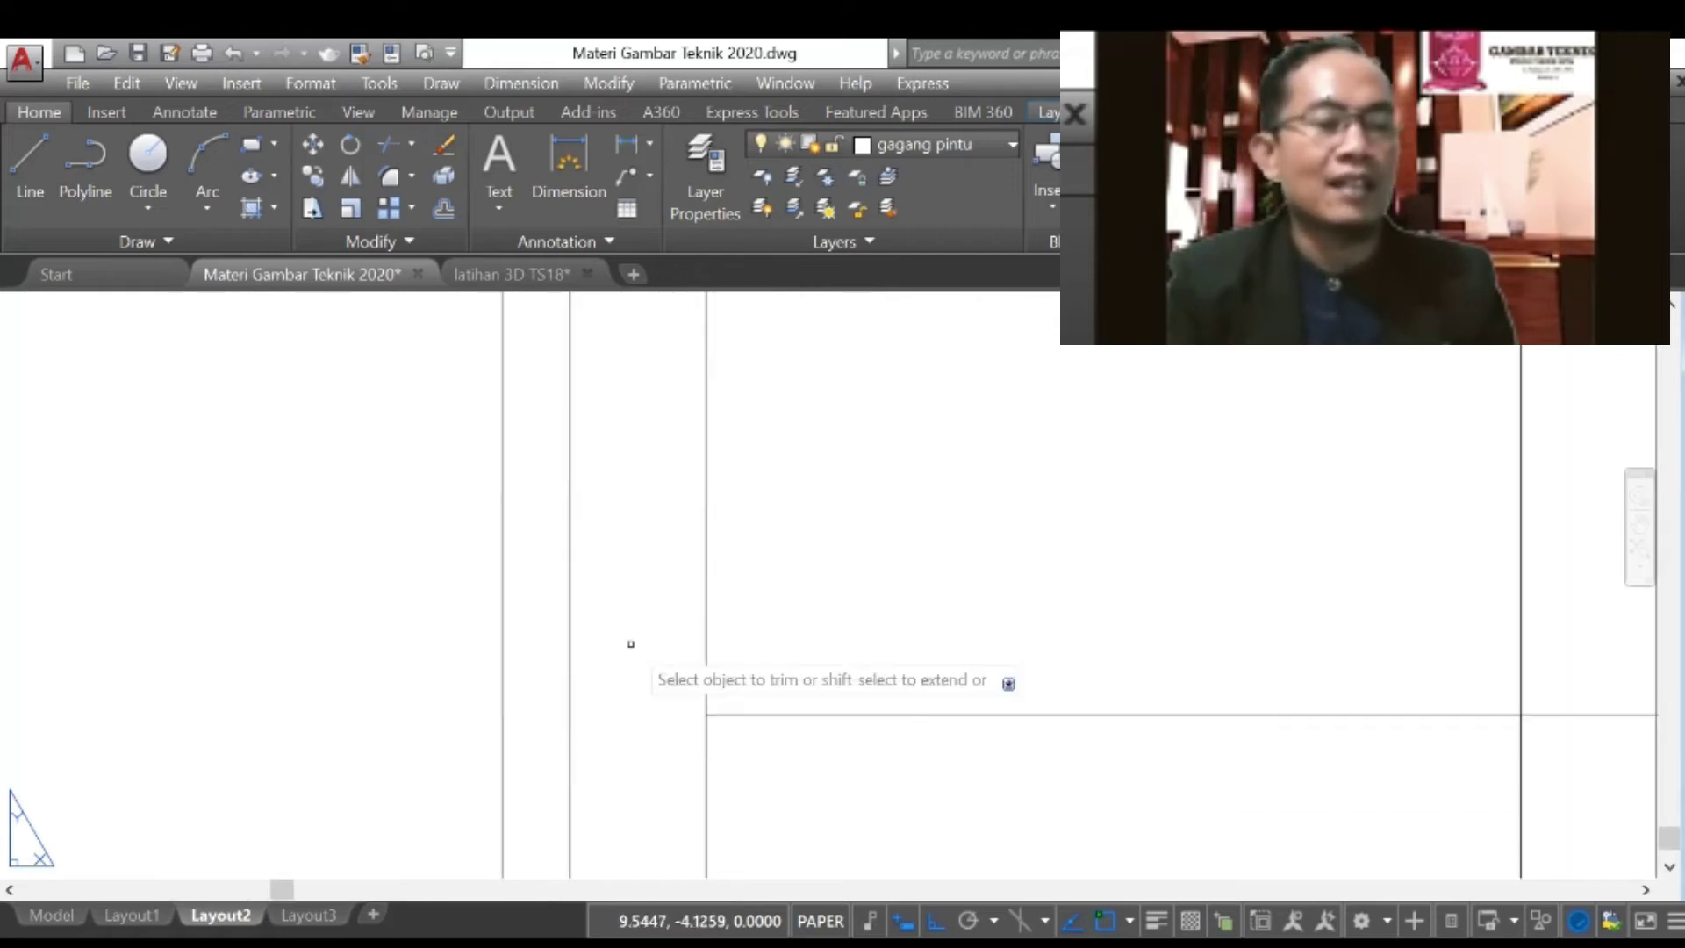
scroll(630, 643, "down", 4)
left_click(672, 714)
left_click(648, 731)
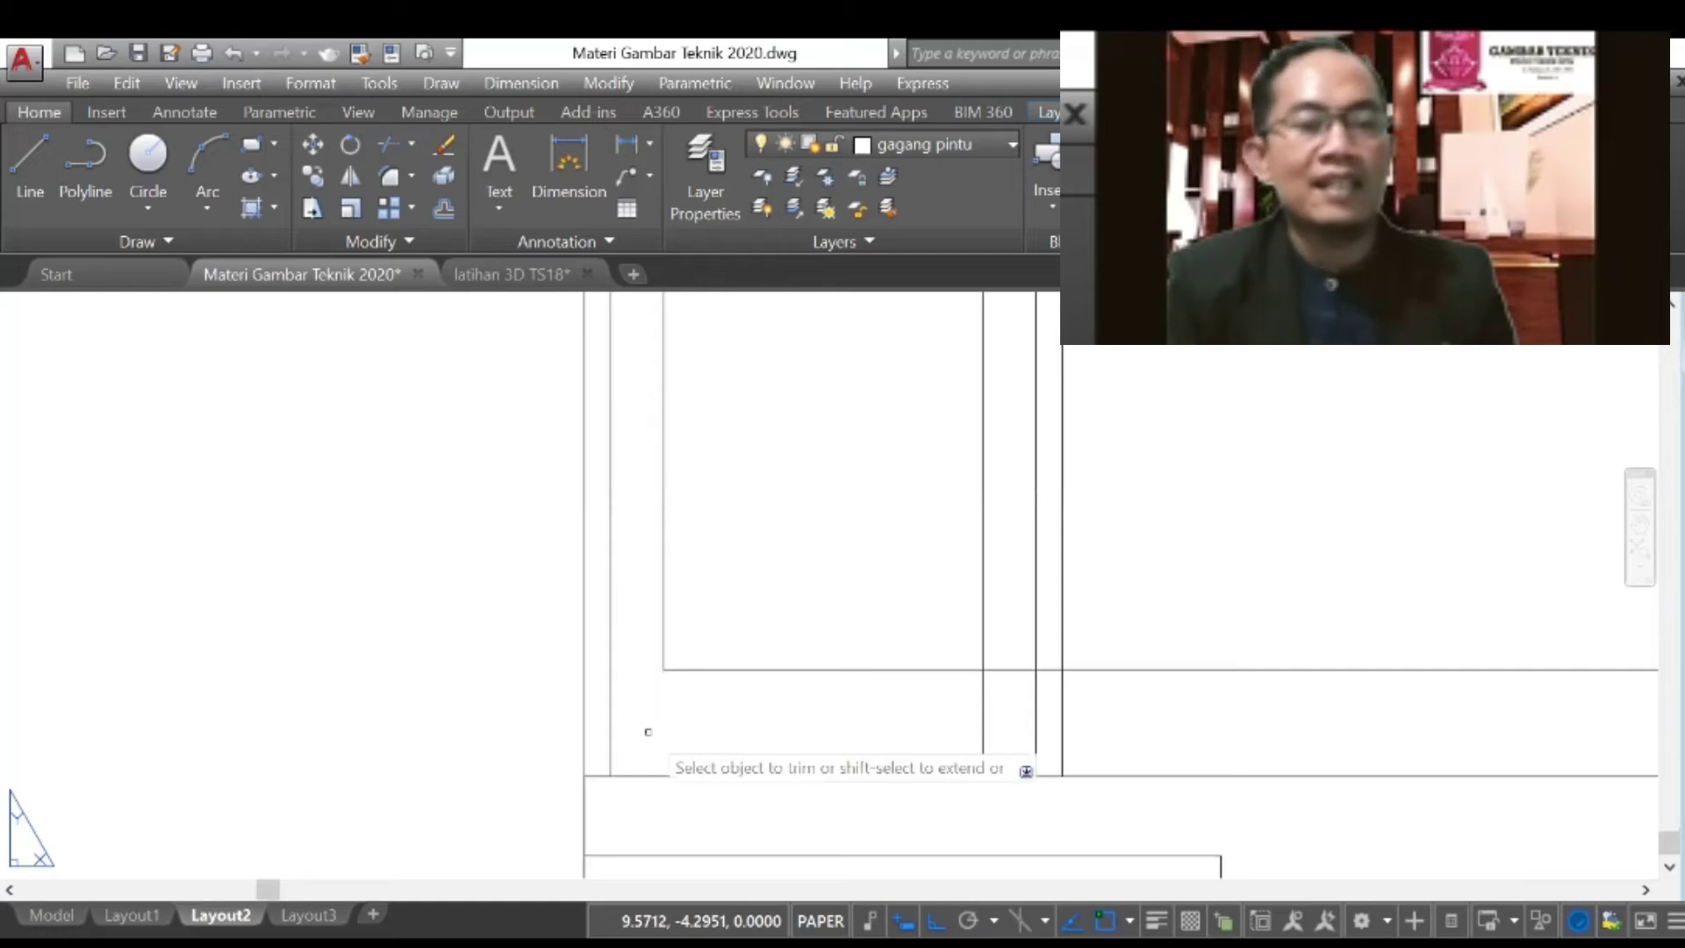
Step: Trim the overlapping panel lines at the door's lower terrace-side corner
scroll(997, 702, "up", 2)
left_click(961, 724)
left_click(1011, 671)
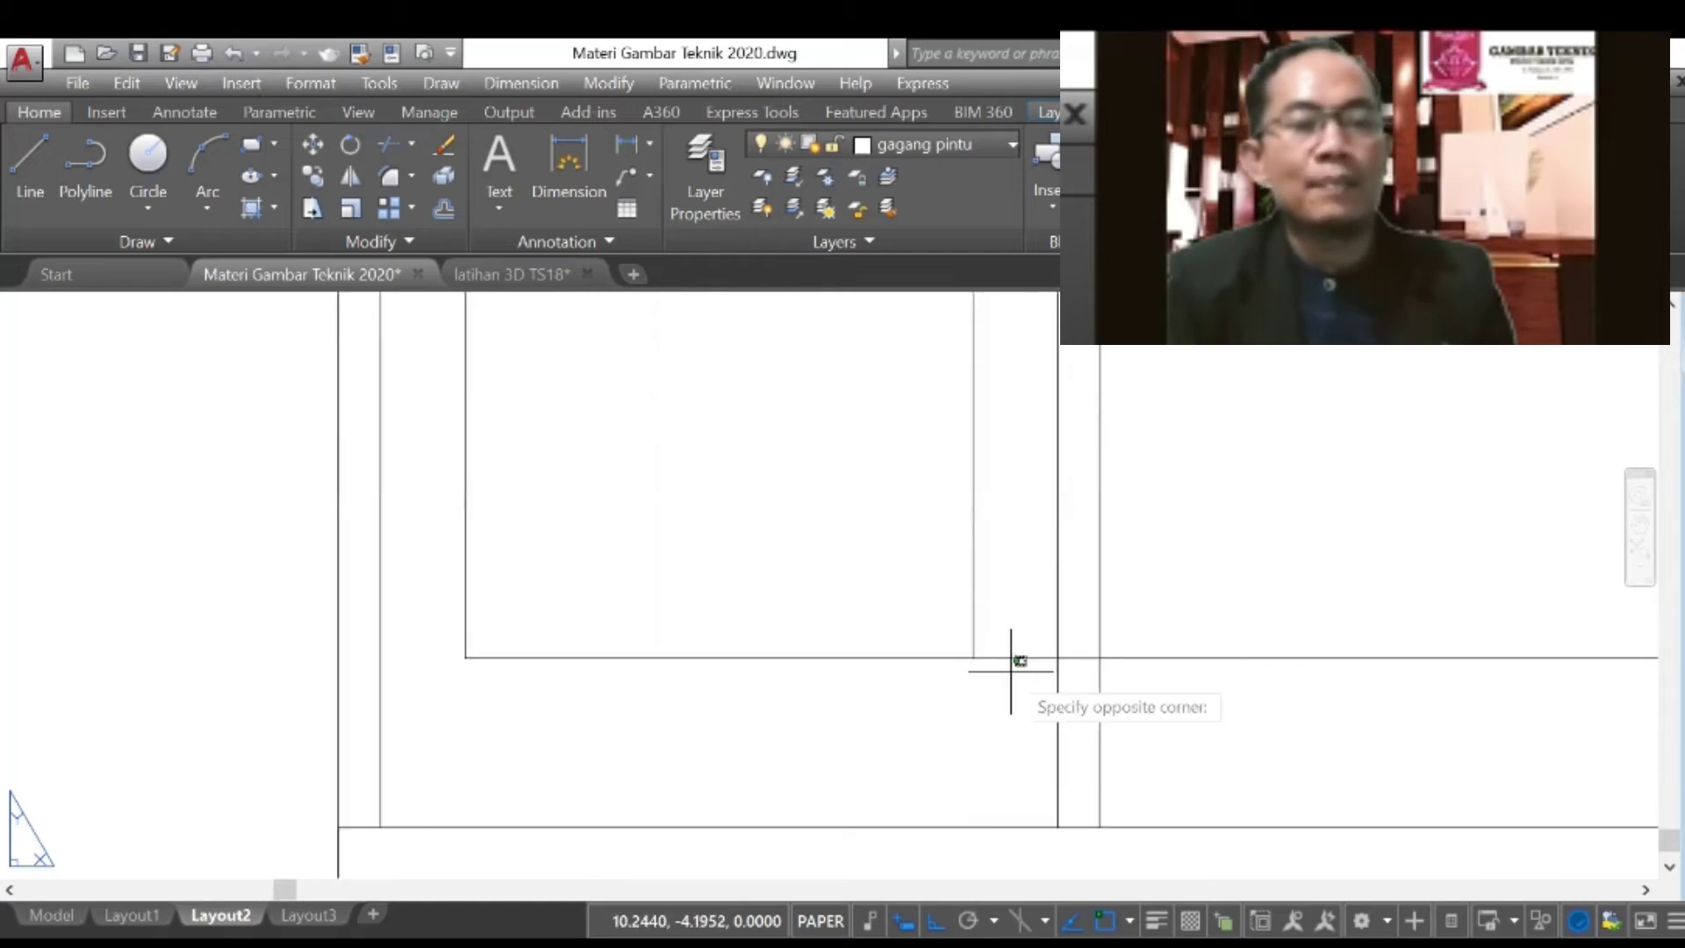
left_click(1011, 671)
Step: Trim the overlapping panel line ends at both upper corners of the door leaf
scroll(938, 753, "down", 8)
scroll(925, 458, "up", 4)
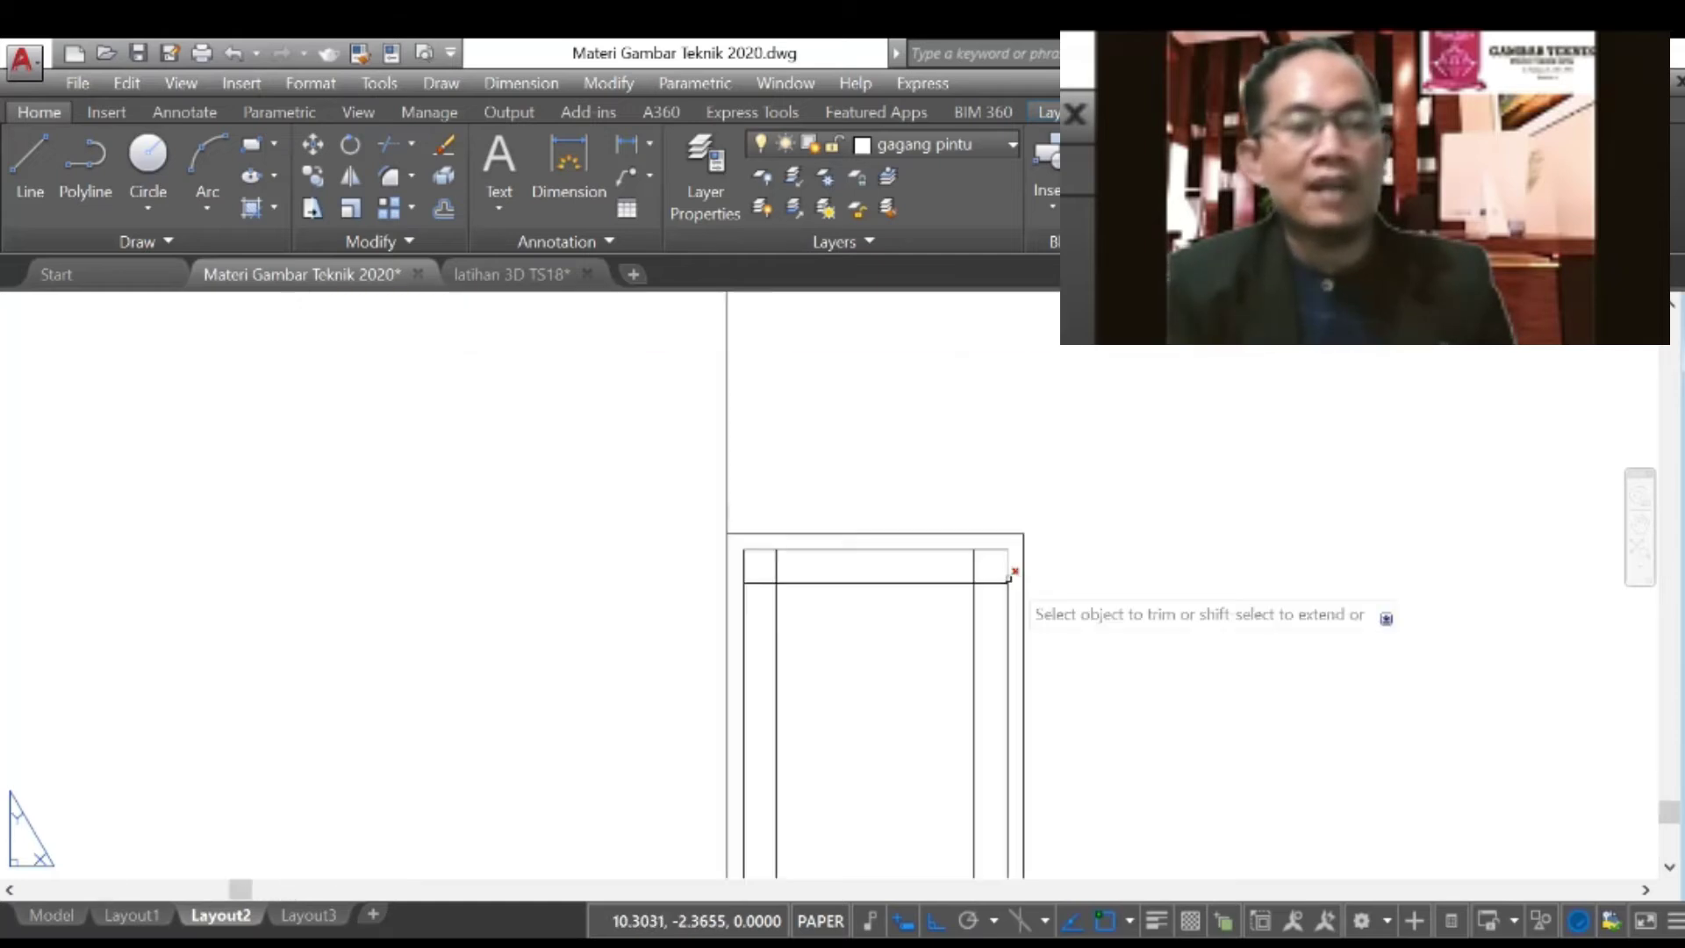
scroll(1010, 576, "up", 4)
left_click(961, 603)
left_click(950, 543)
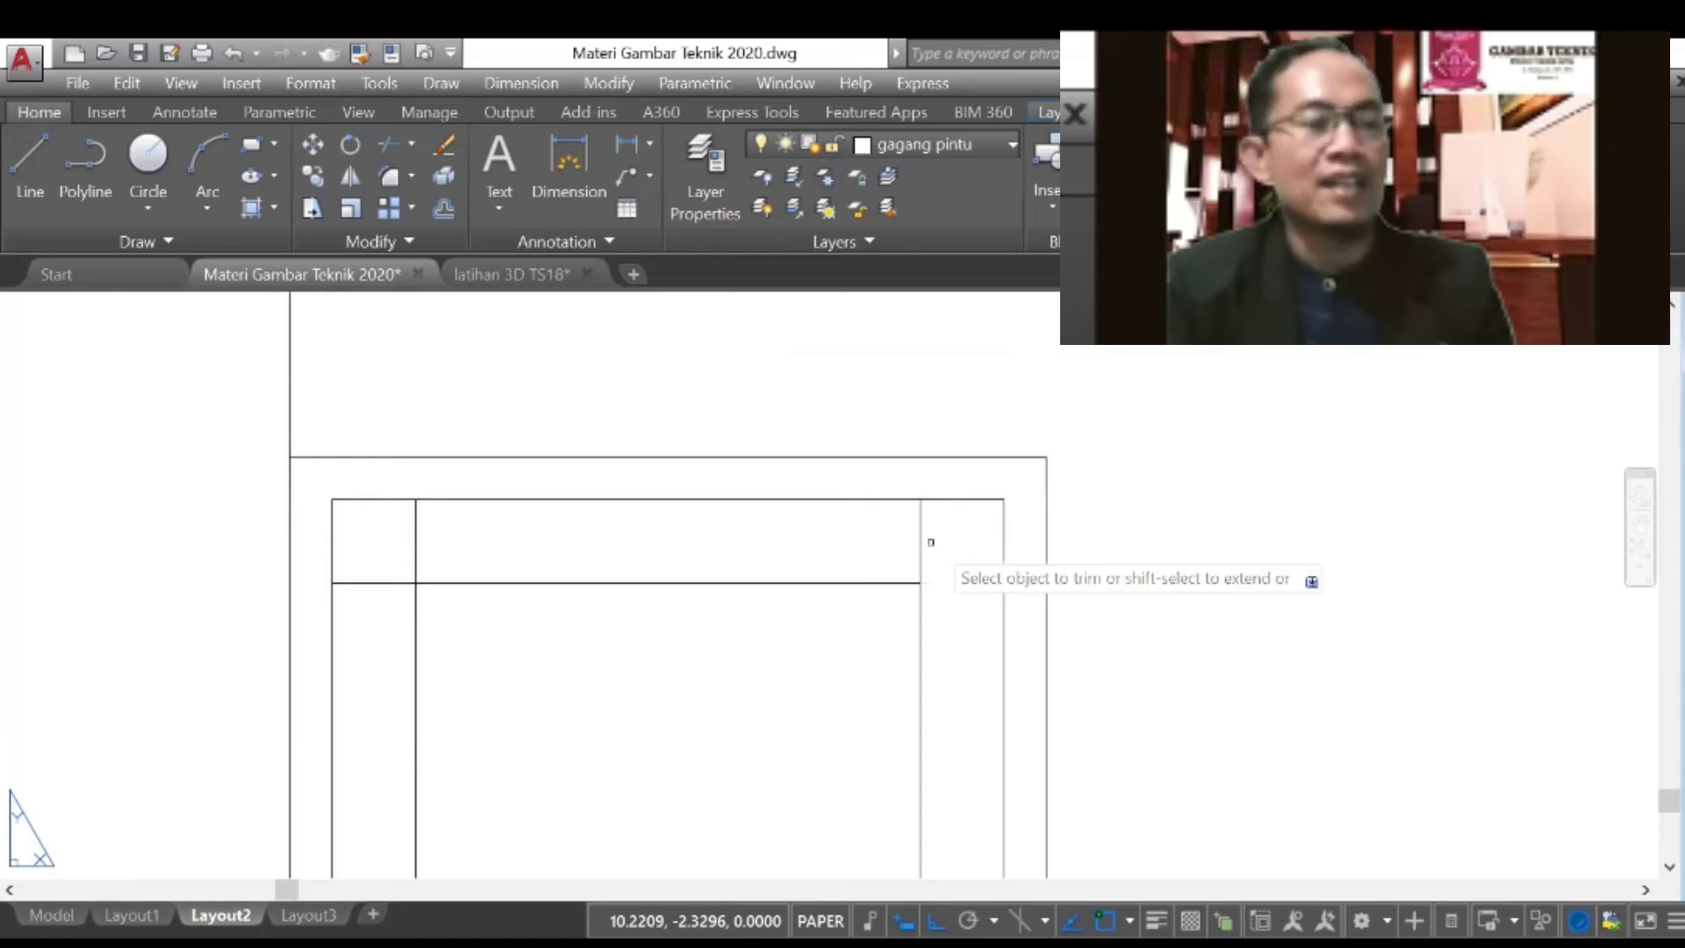
left_click(441, 544)
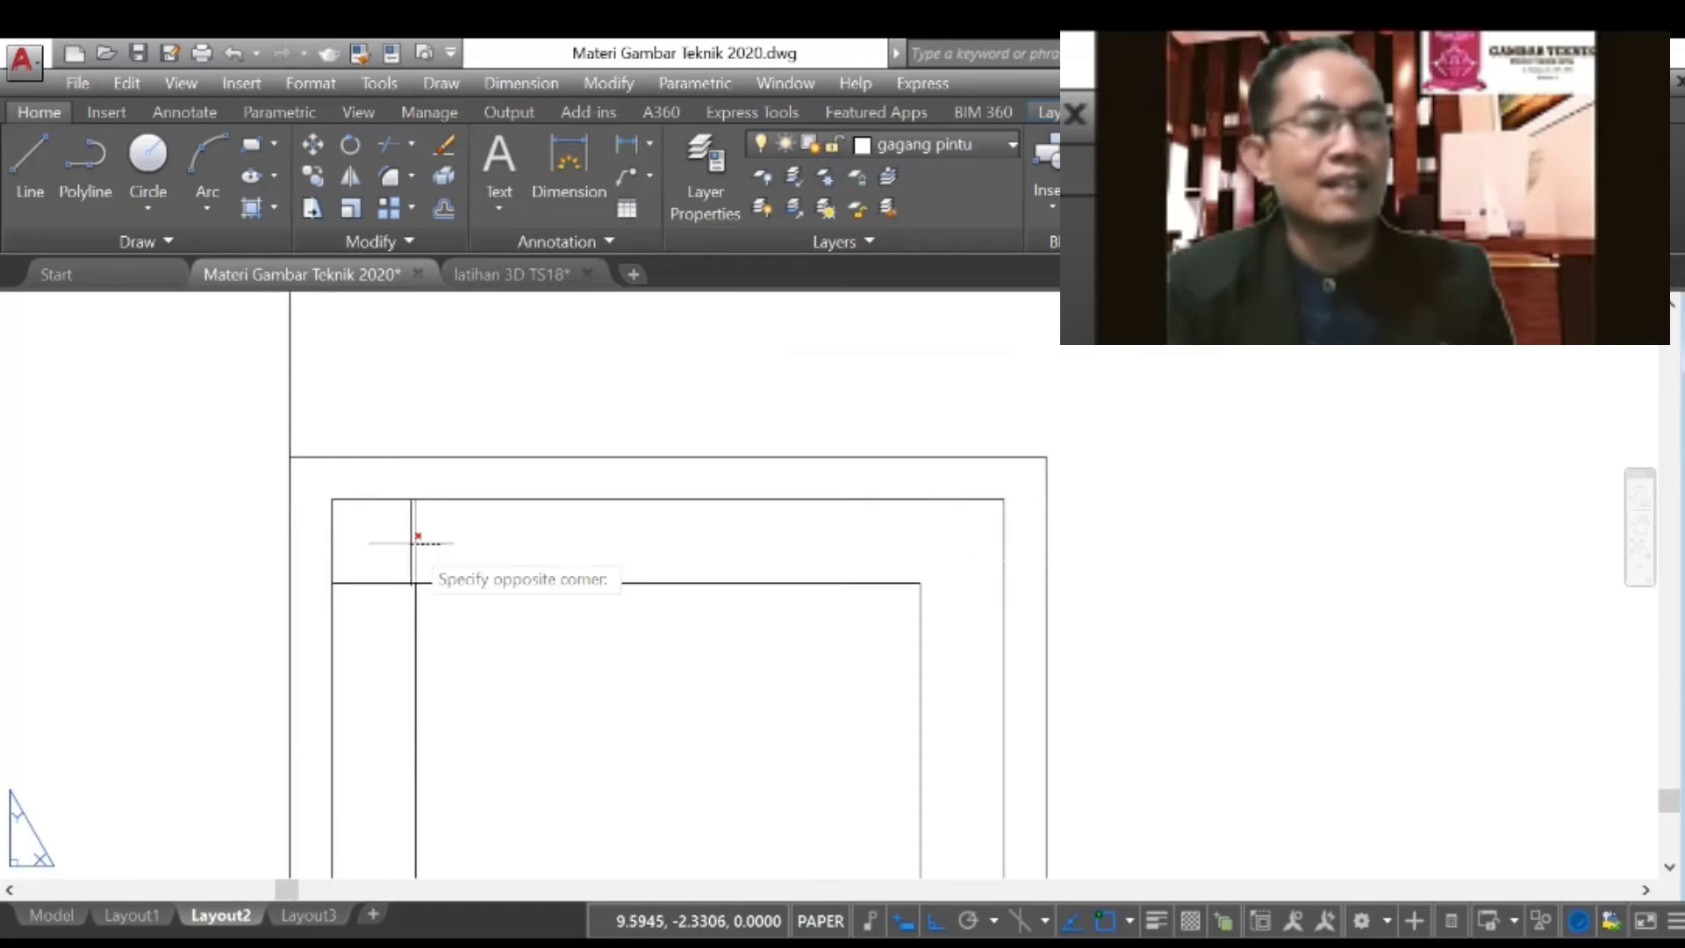
left_click(391, 571)
scroll(676, 521, "down", 4)
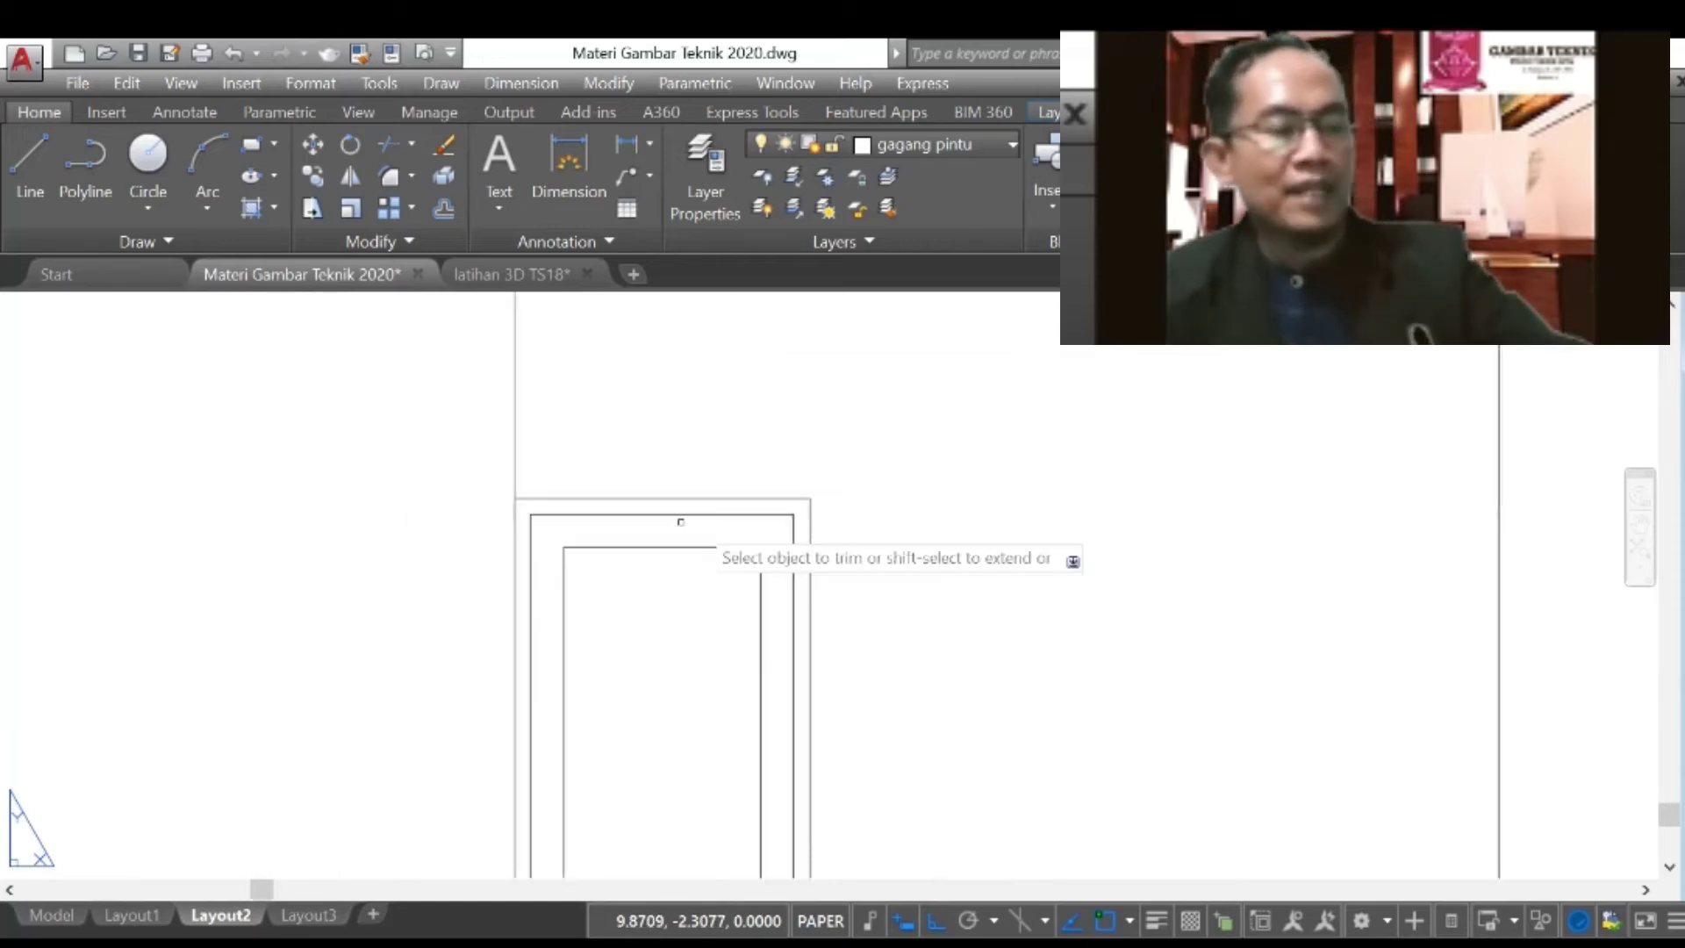
Step: Delete the leftover offset line running across the terrace wall beside the door
scroll(831, 676, "down", 4)
scroll(854, 693, "up", 4)
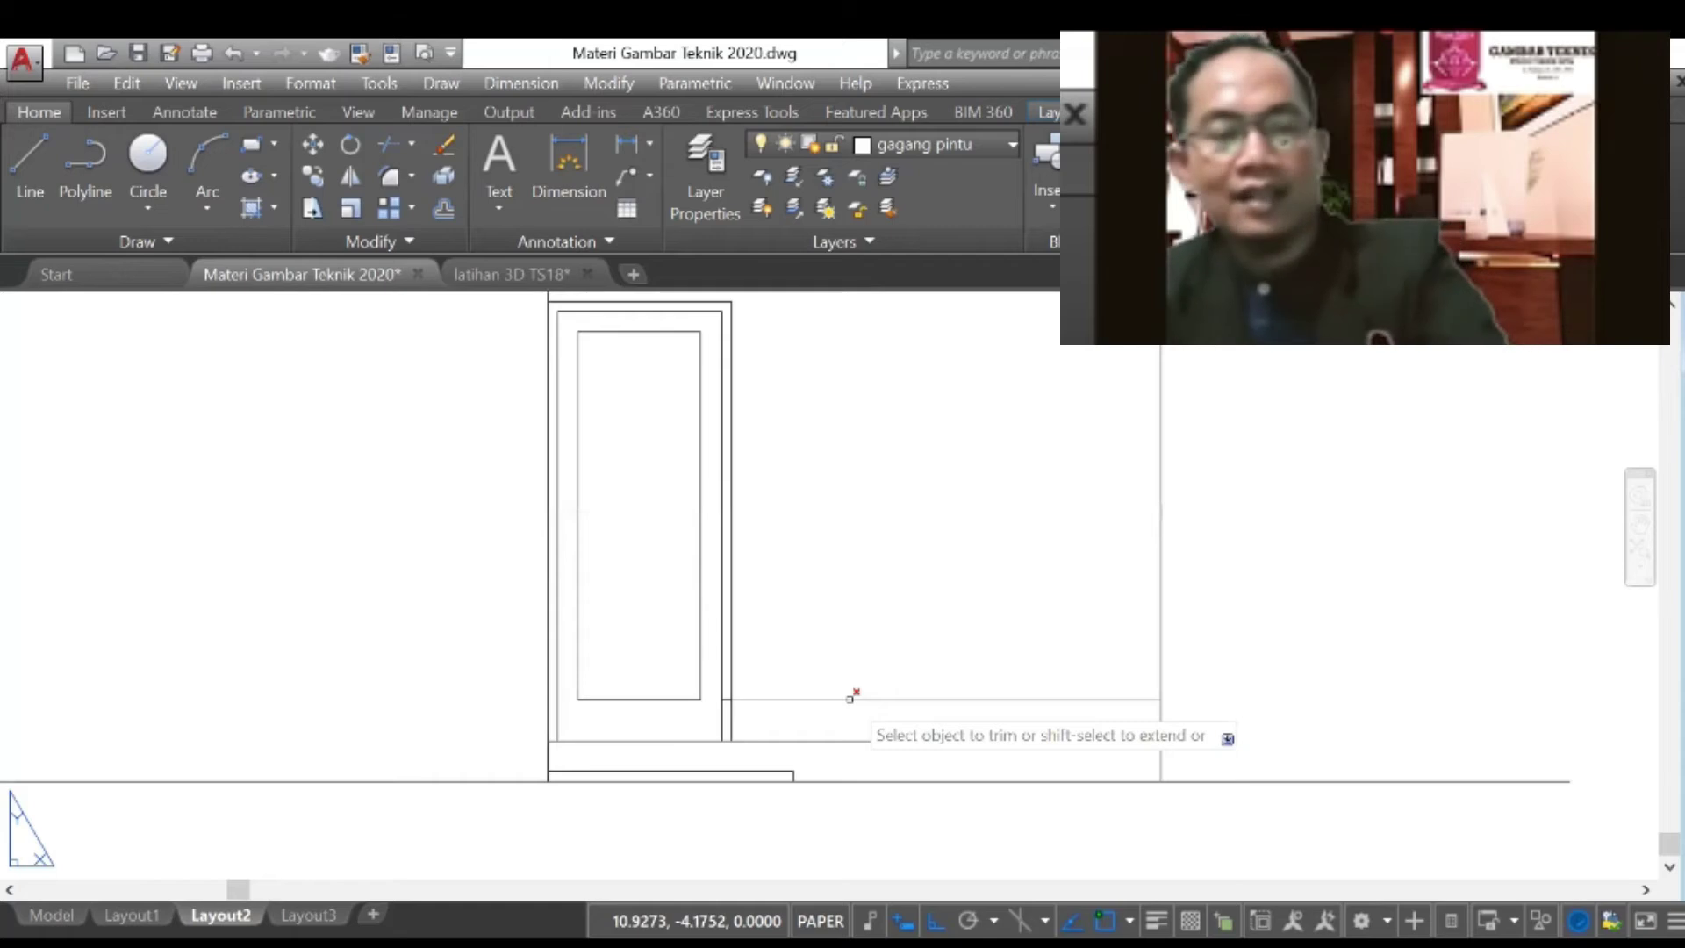
key("Escape")
left_click(850, 700)
key("Delete")
Step: Offset the four edges of the door's inner panel 0.02 inward to form a thin border
scroll(889, 712, "down", 3)
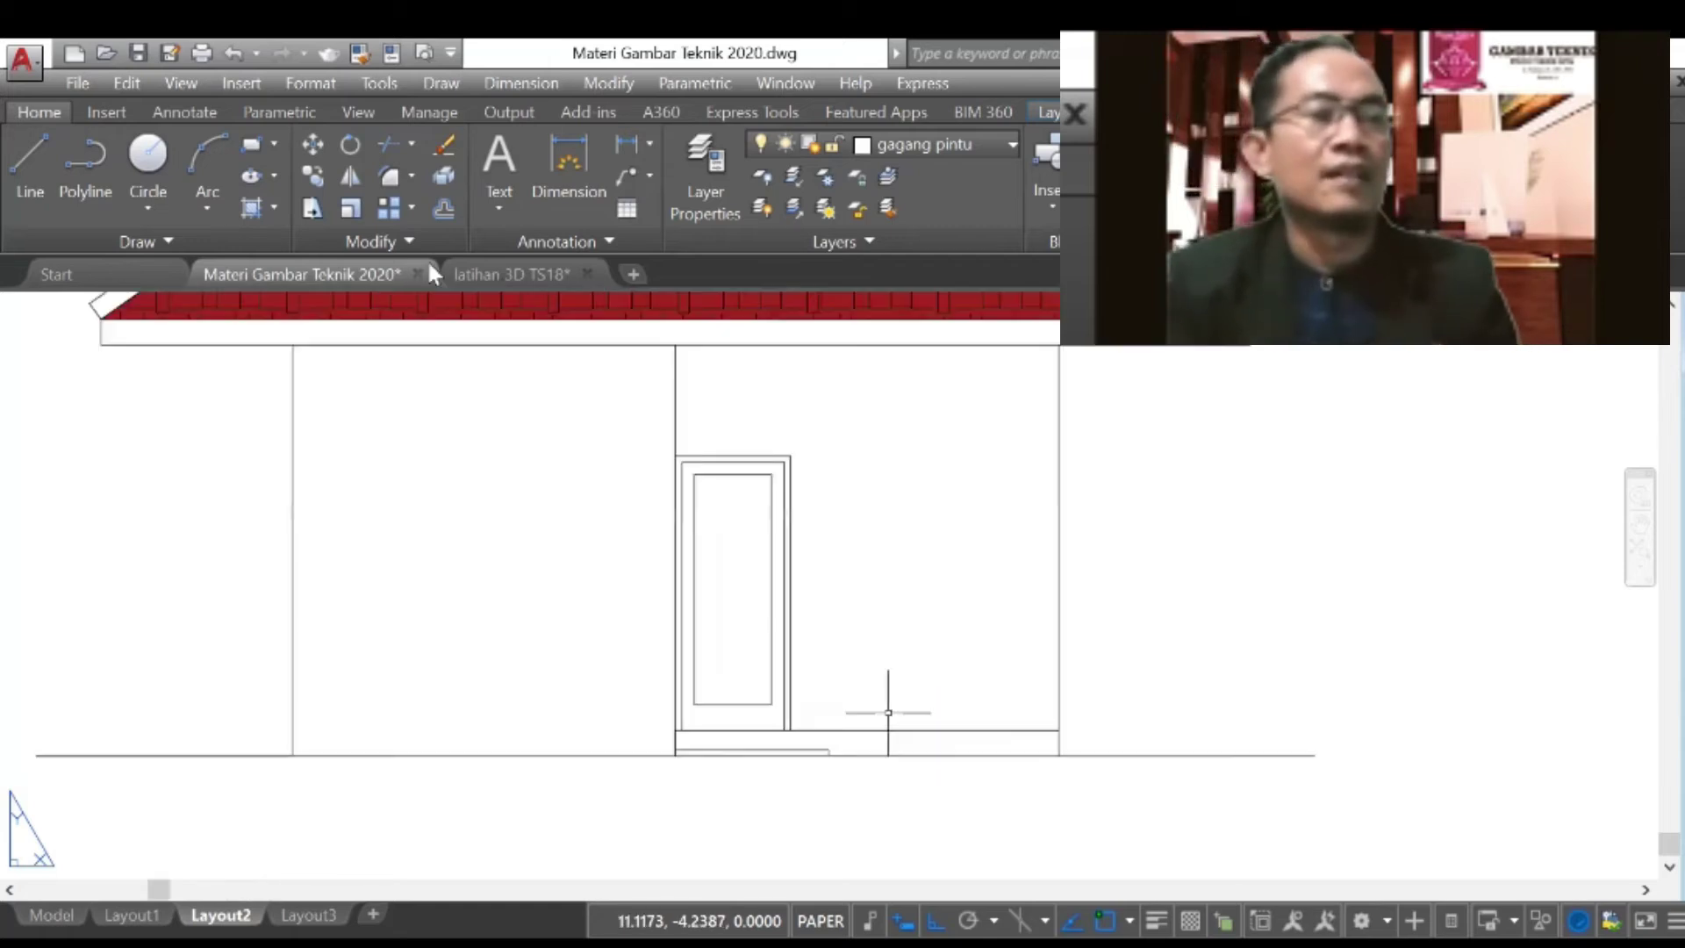
left_click(442, 209)
scroll(701, 662, "up", 2)
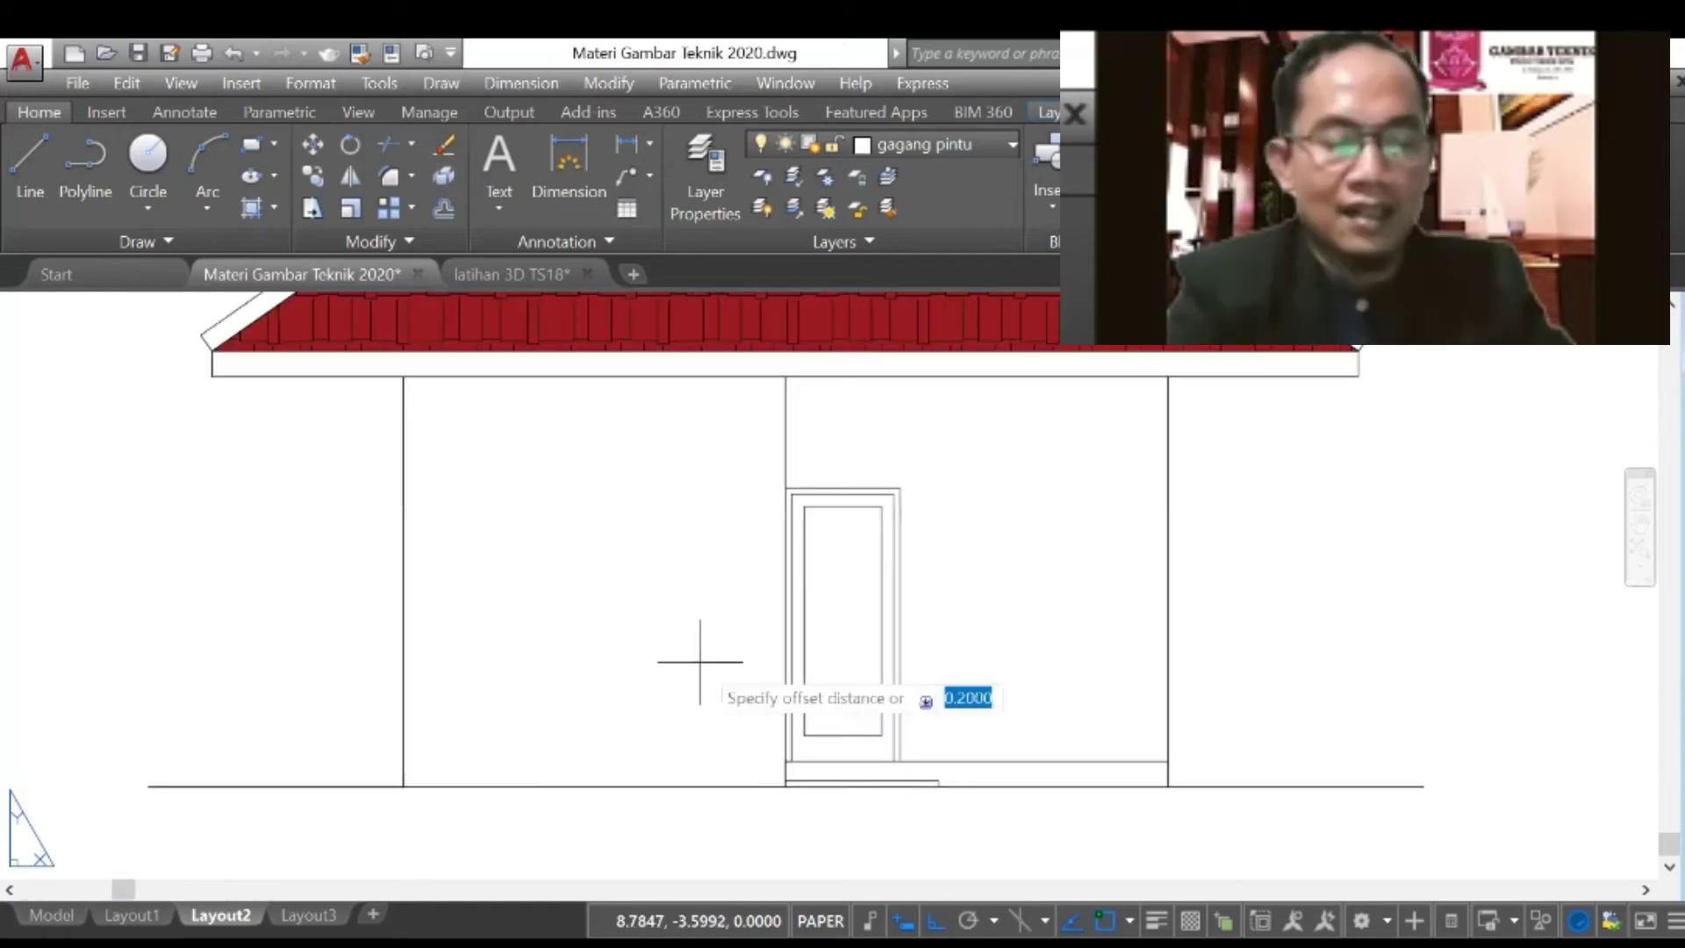
type("0.0")
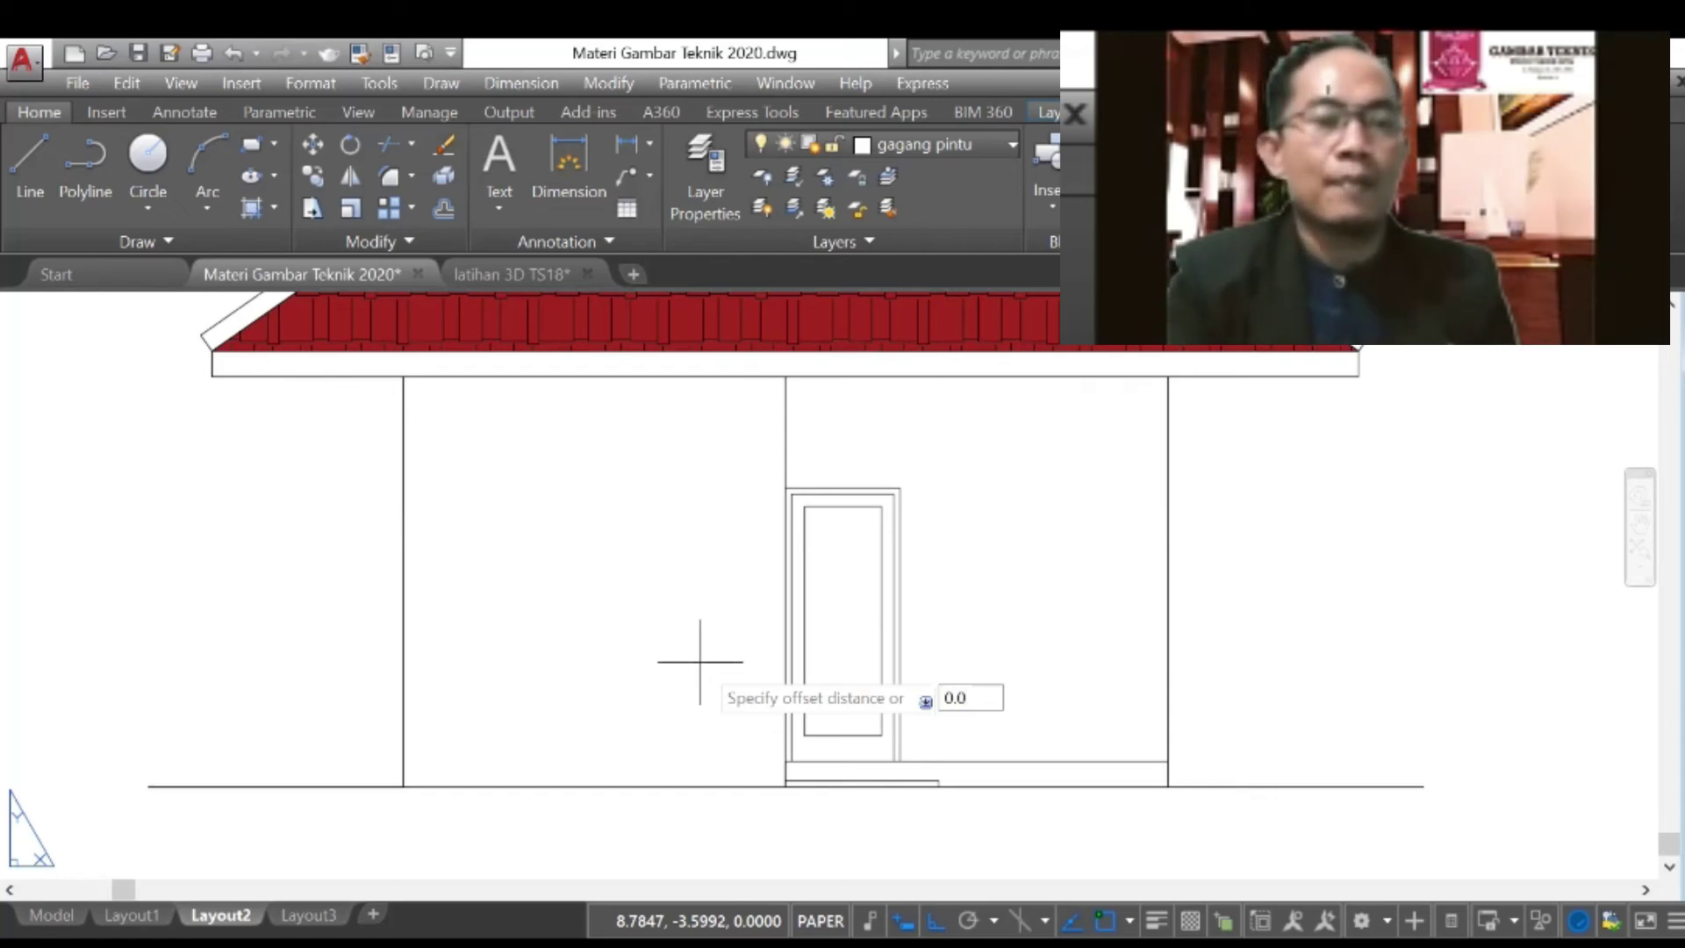
key("Return")
scroll(856, 500, "up", 2)
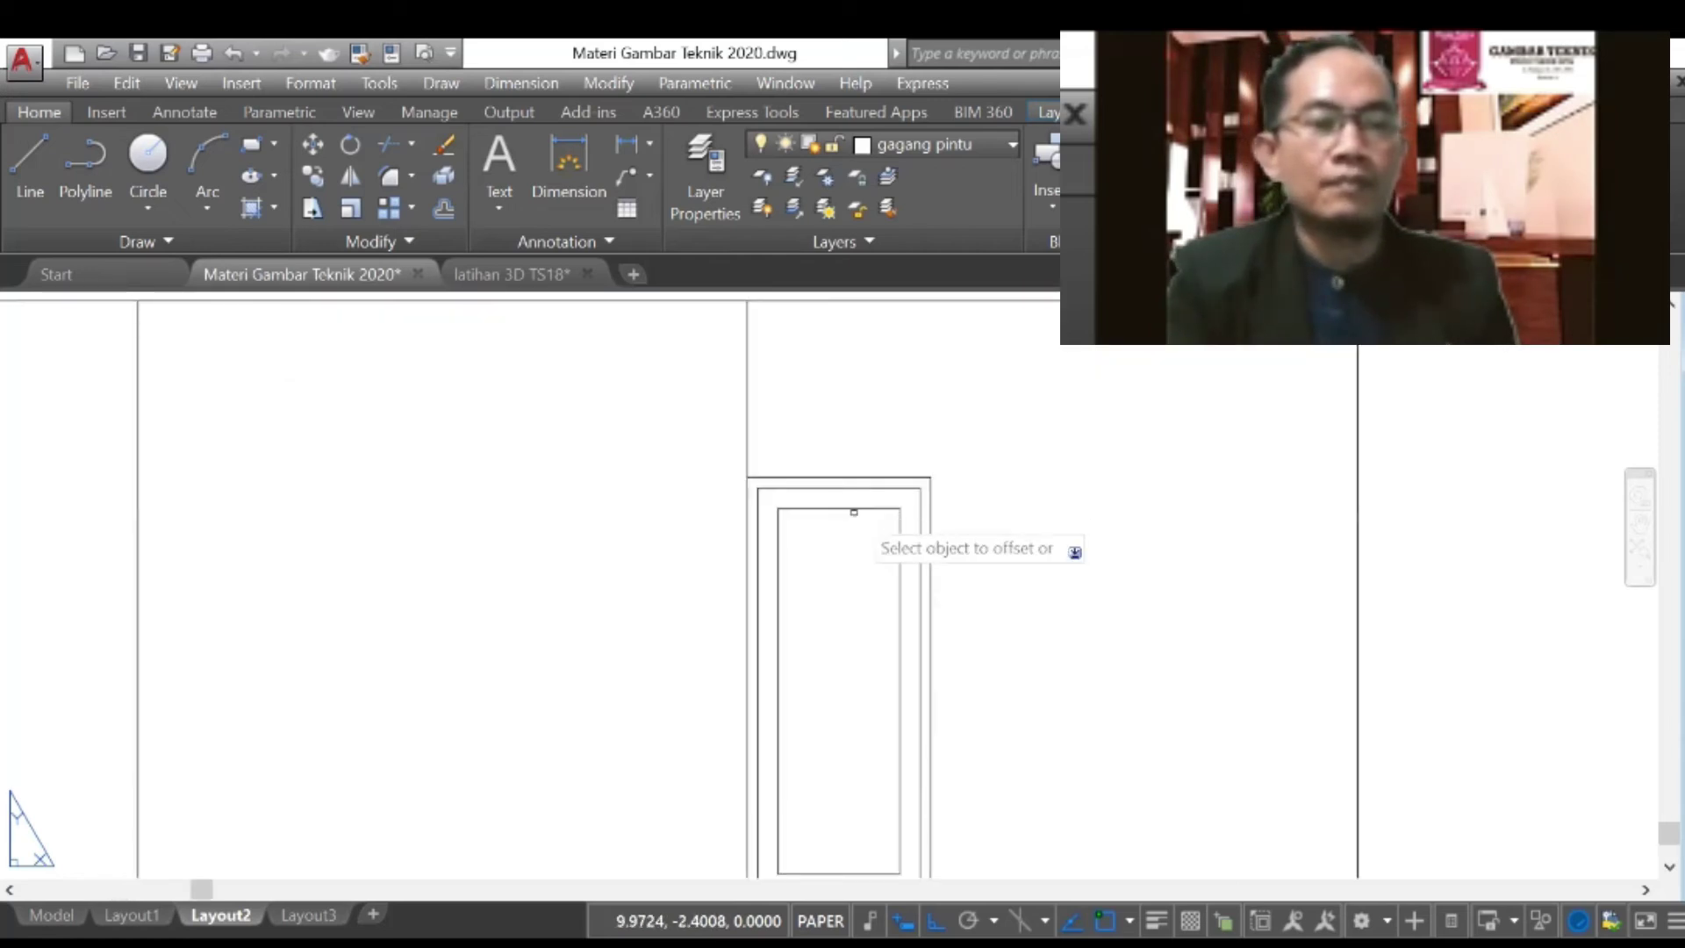
left_click(855, 507)
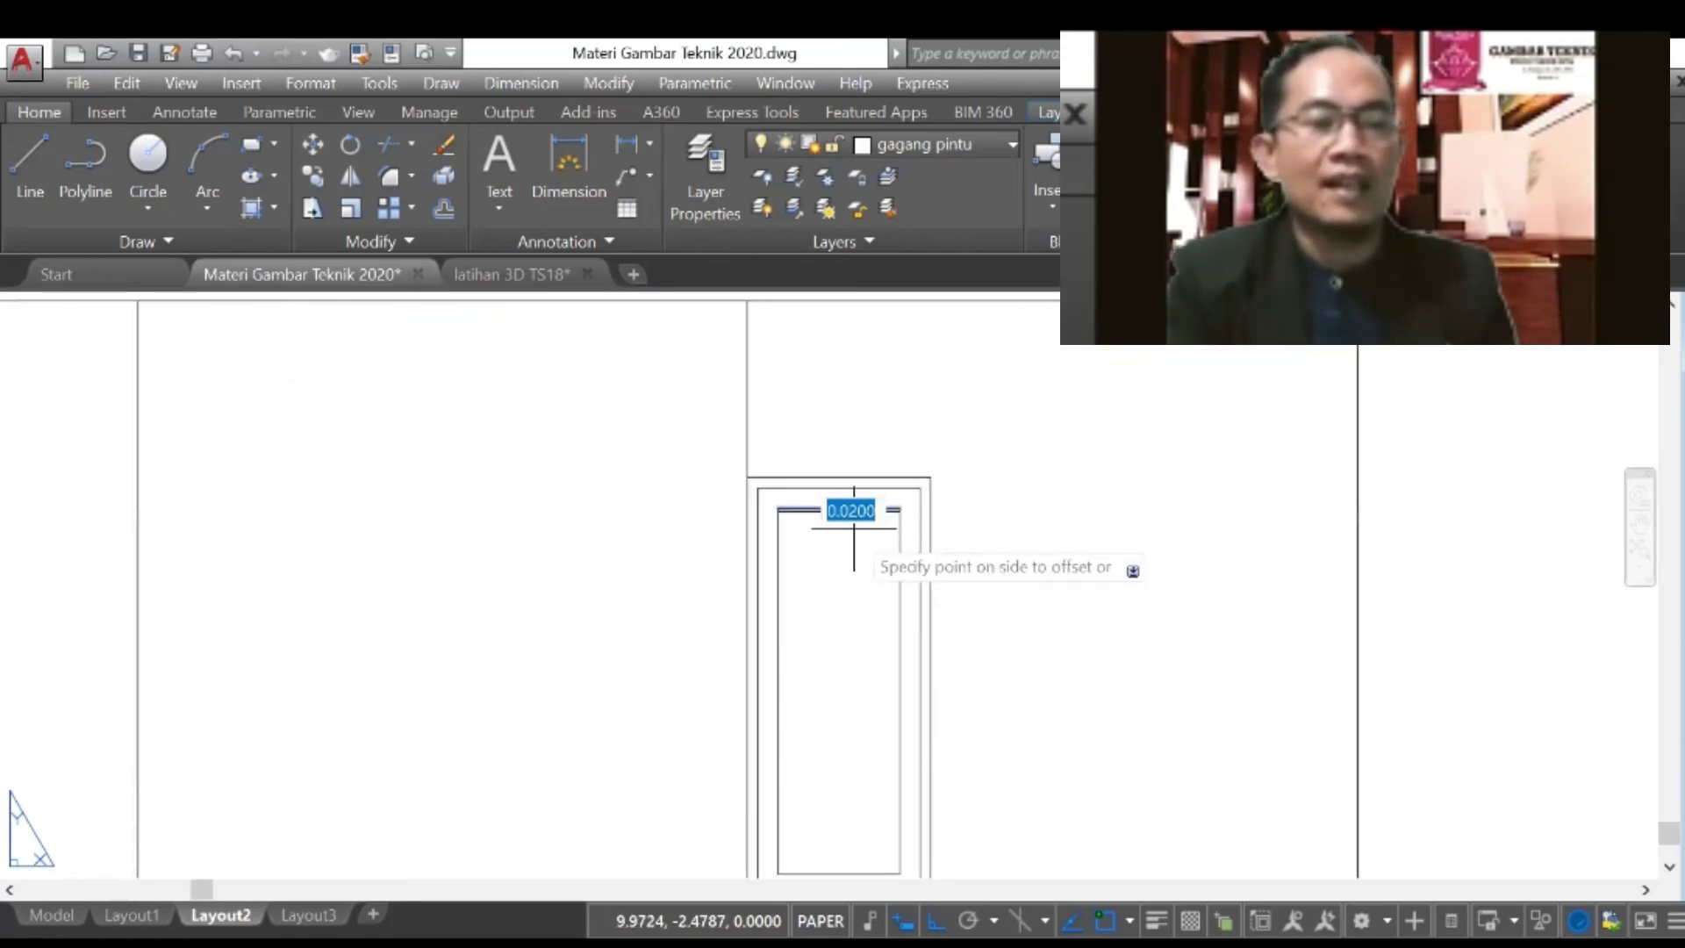
left_click(840, 571)
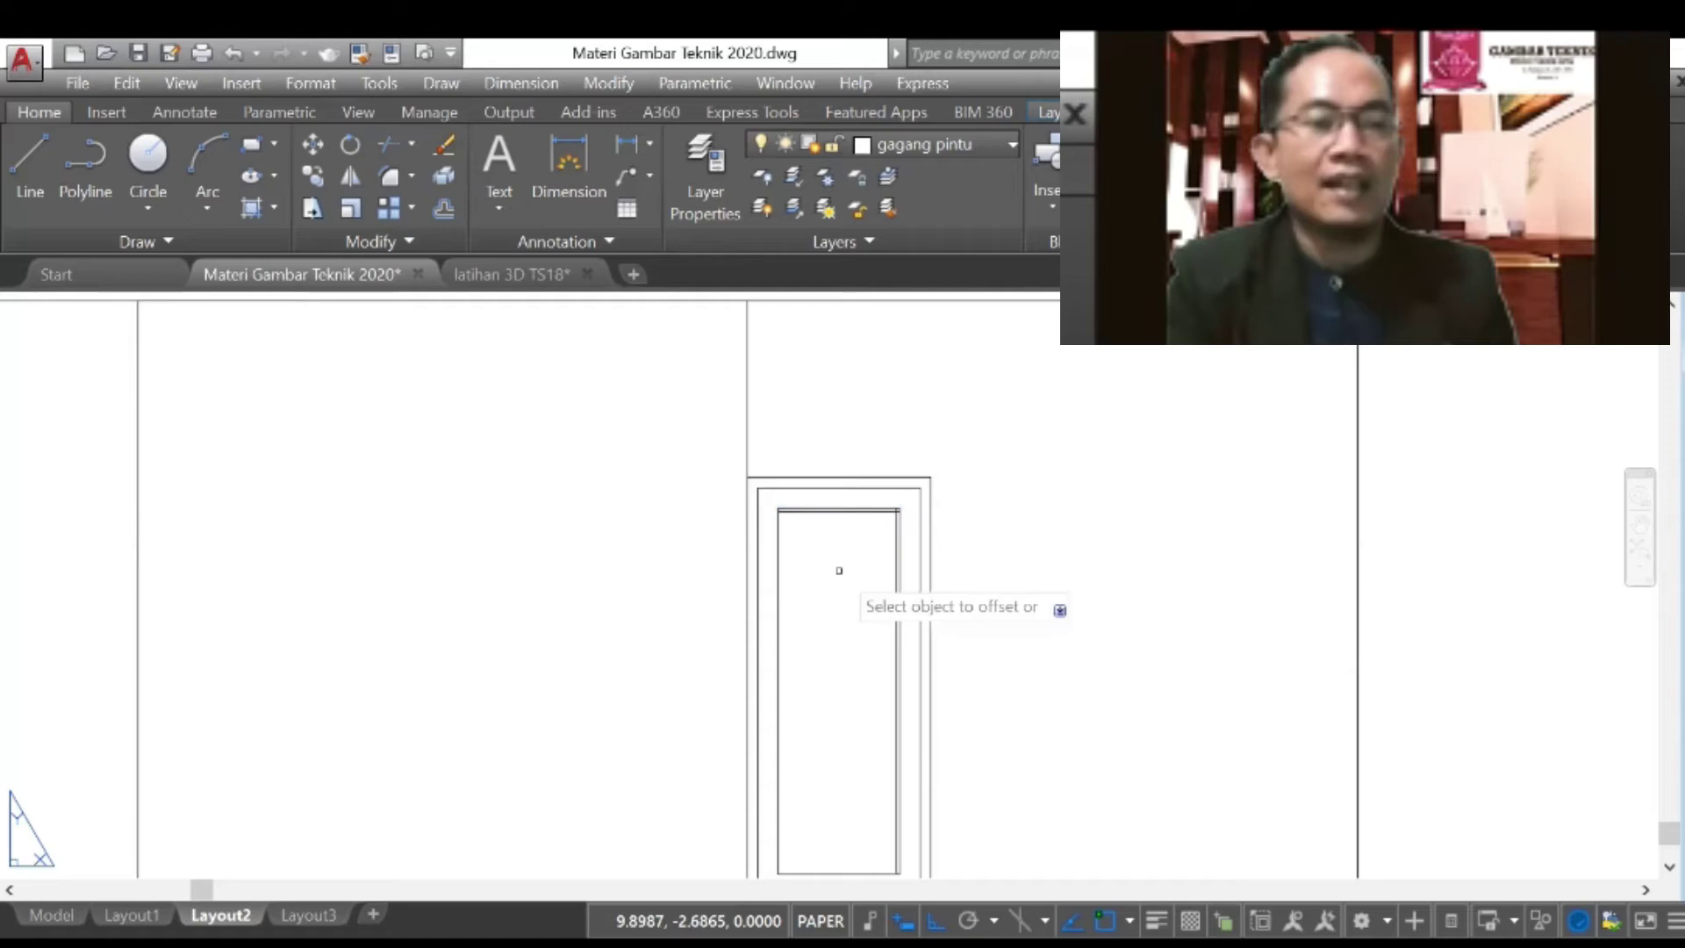
left_click(777, 580)
left_click(777, 581)
scroll(777, 581, "down", 2)
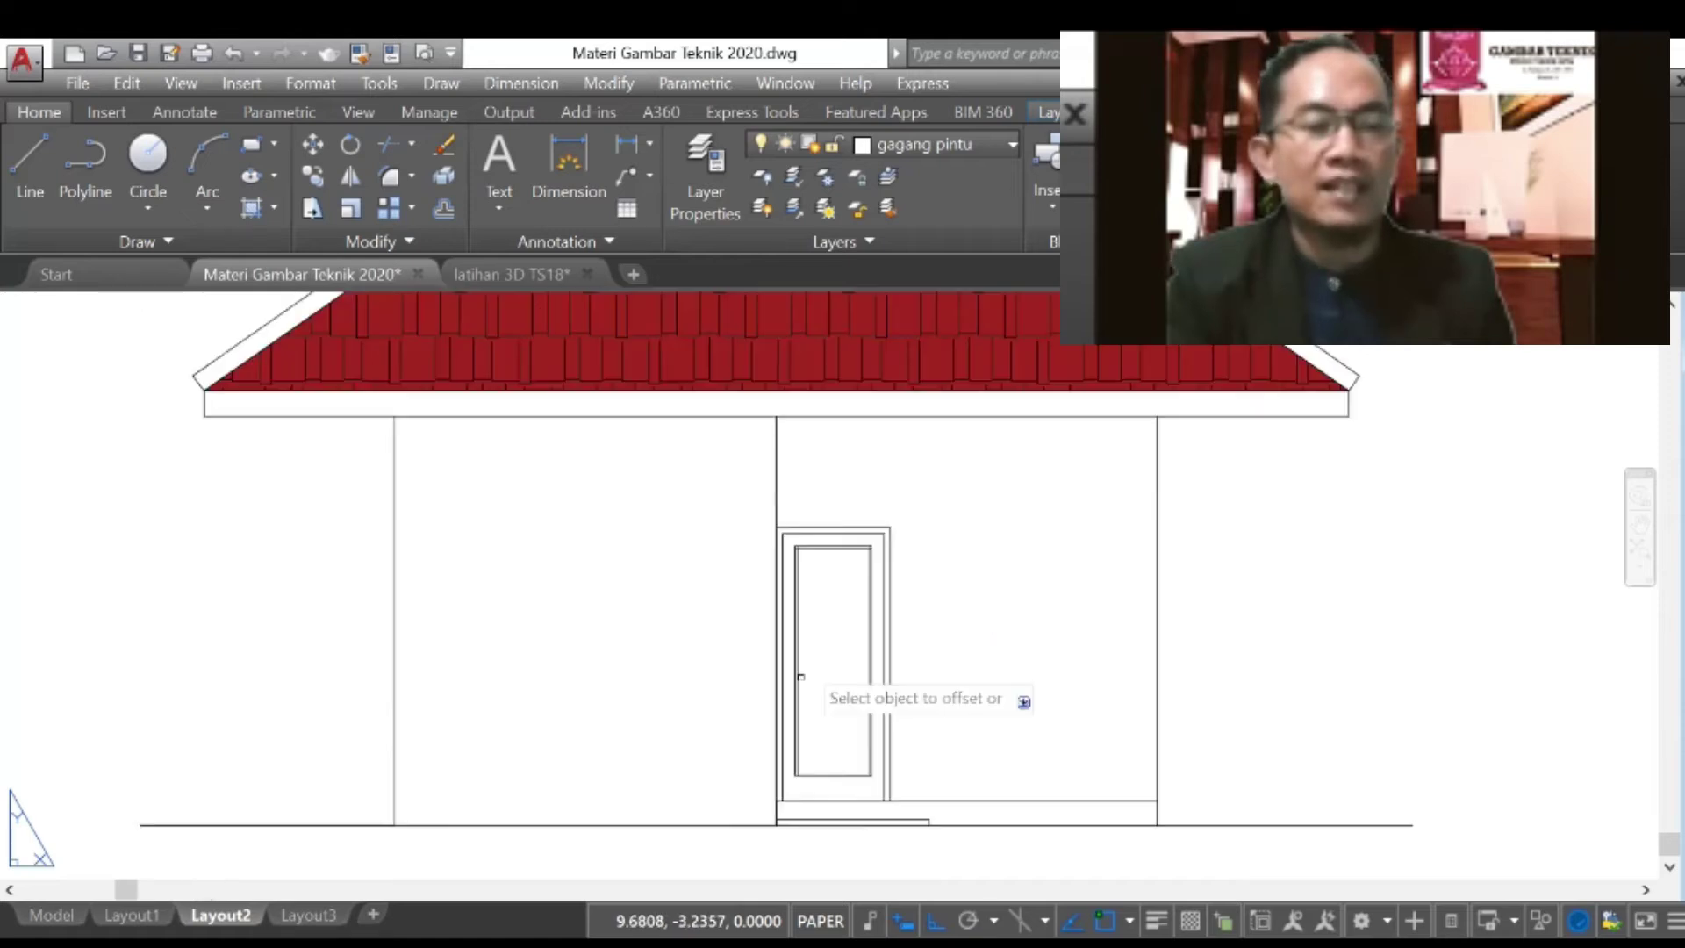
scroll(801, 677, "up", 5)
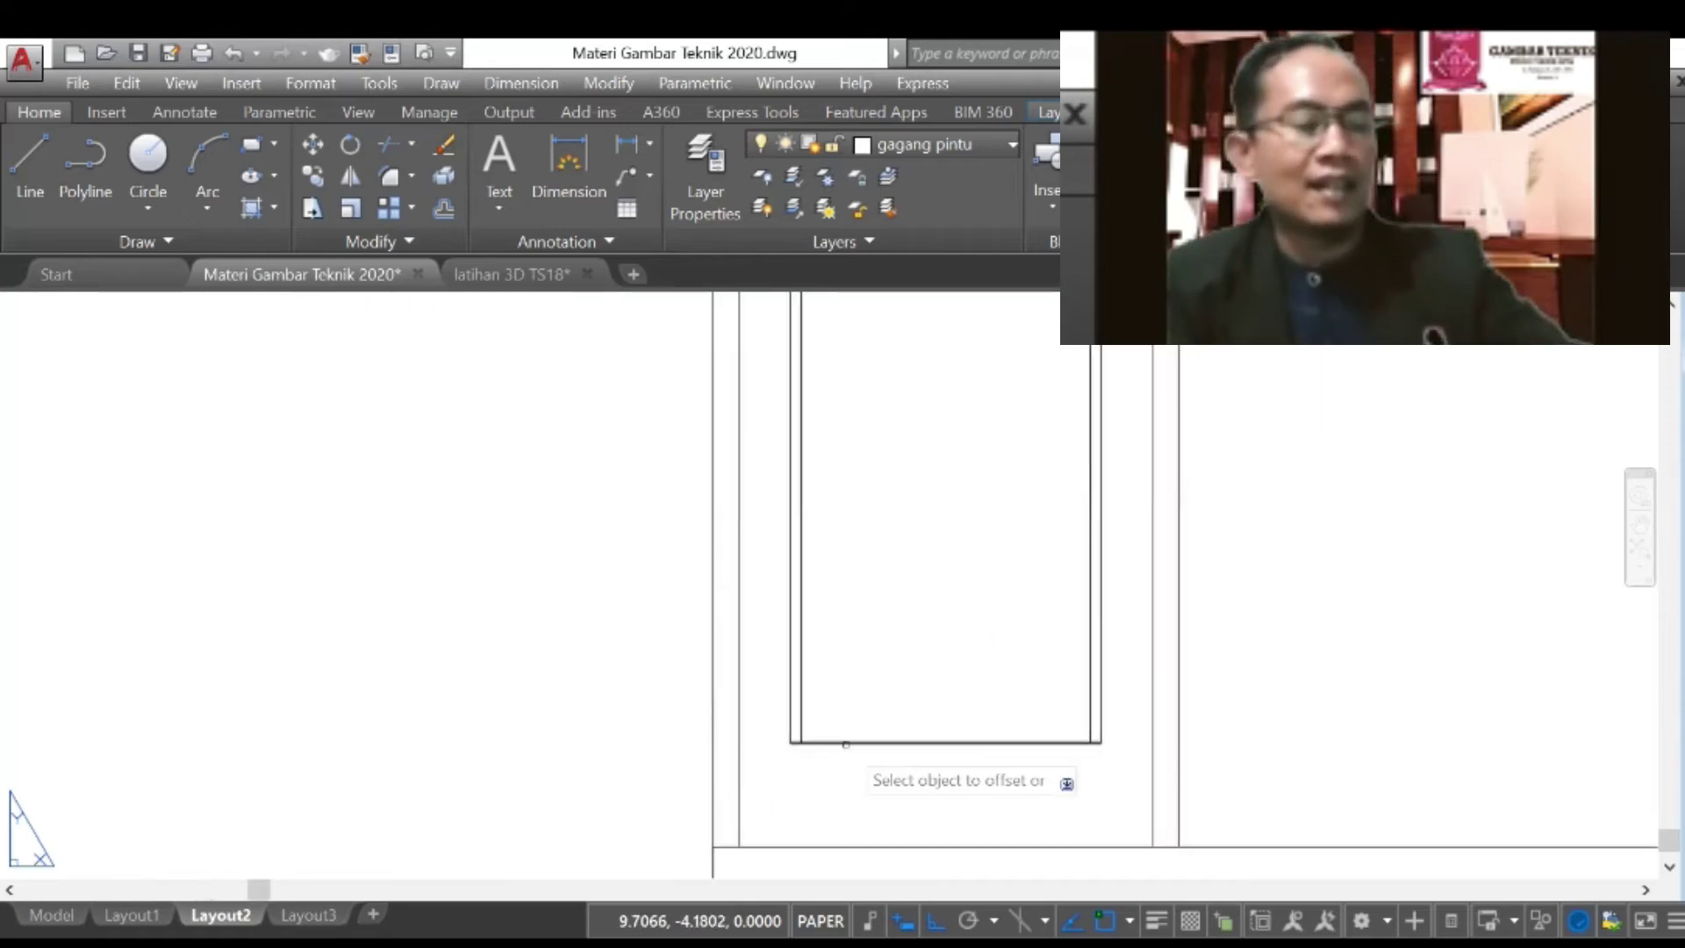
Step: Trim the overlapping thin border lines at the panel's lower wall-side corner
left_click(387, 144)
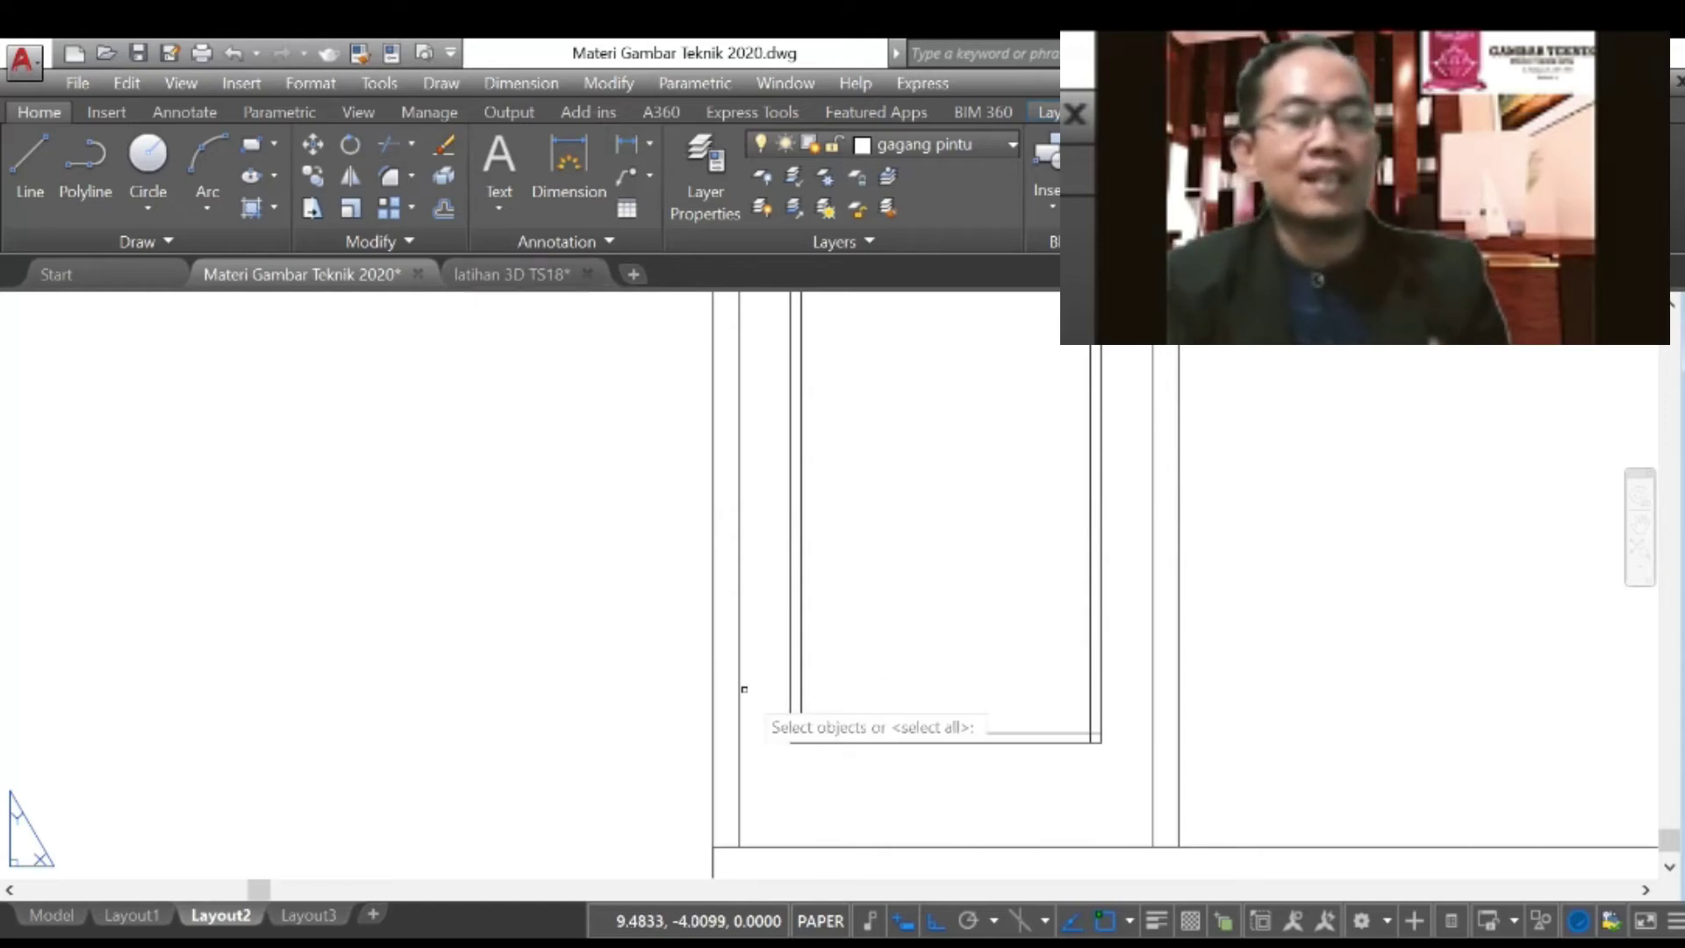
key("Return")
scroll(798, 749, "up", 5)
left_click(816, 622)
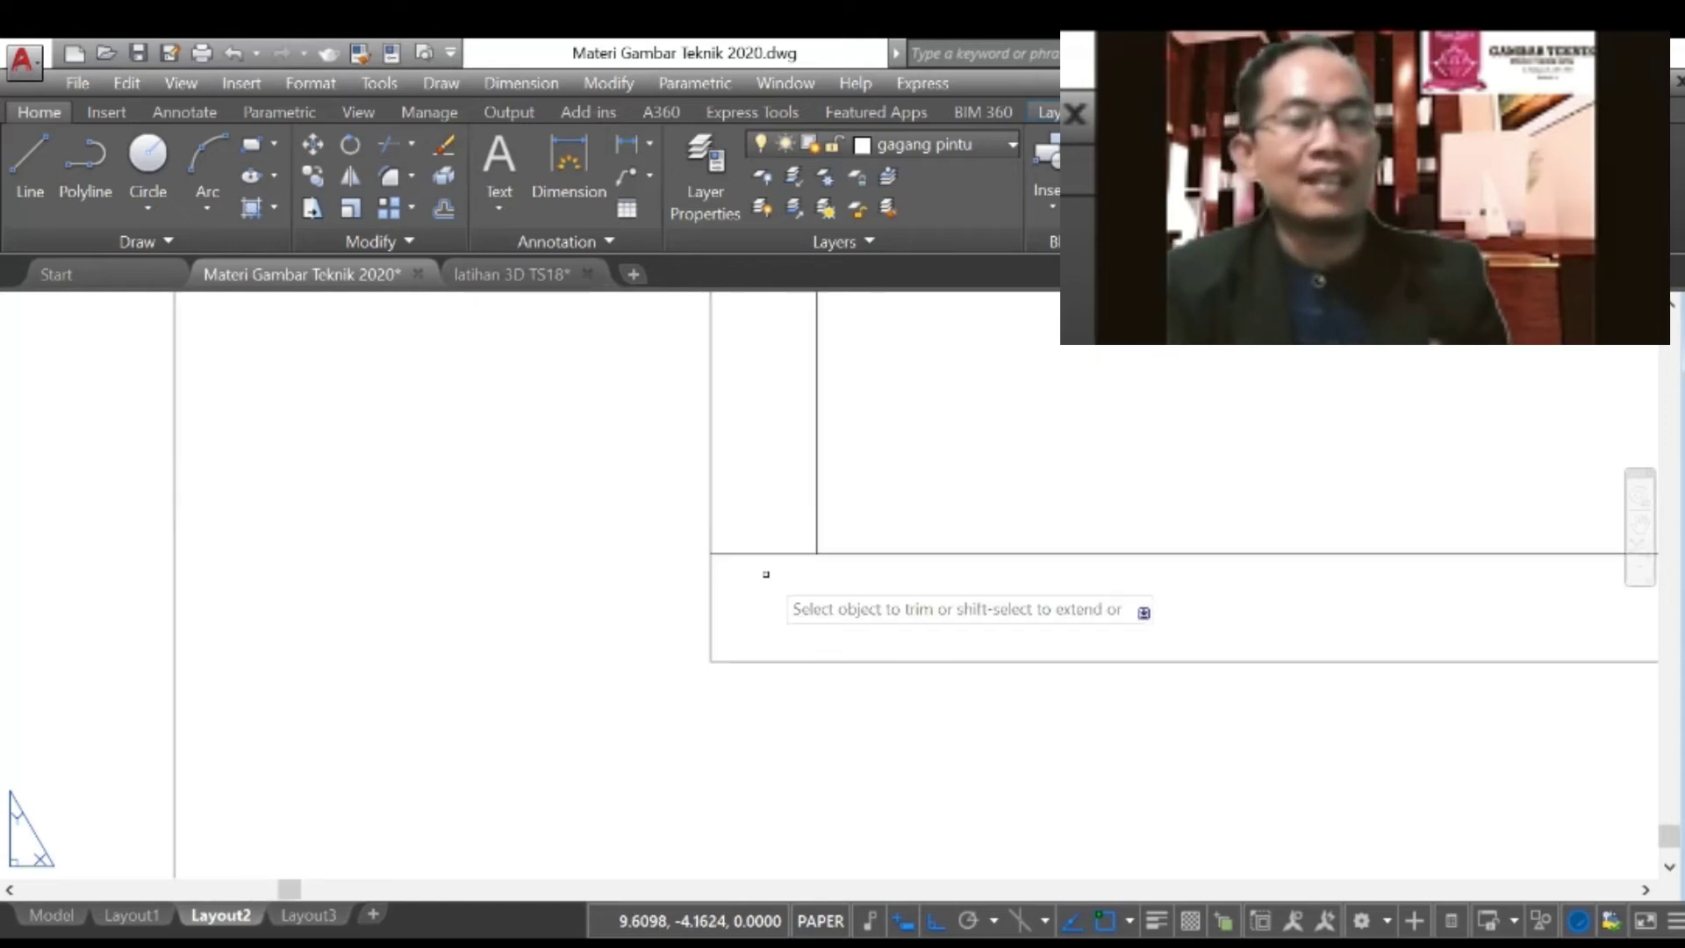
left_click(766, 554)
scroll(435, 651, "down", 2)
scroll(436, 651, "down", 2)
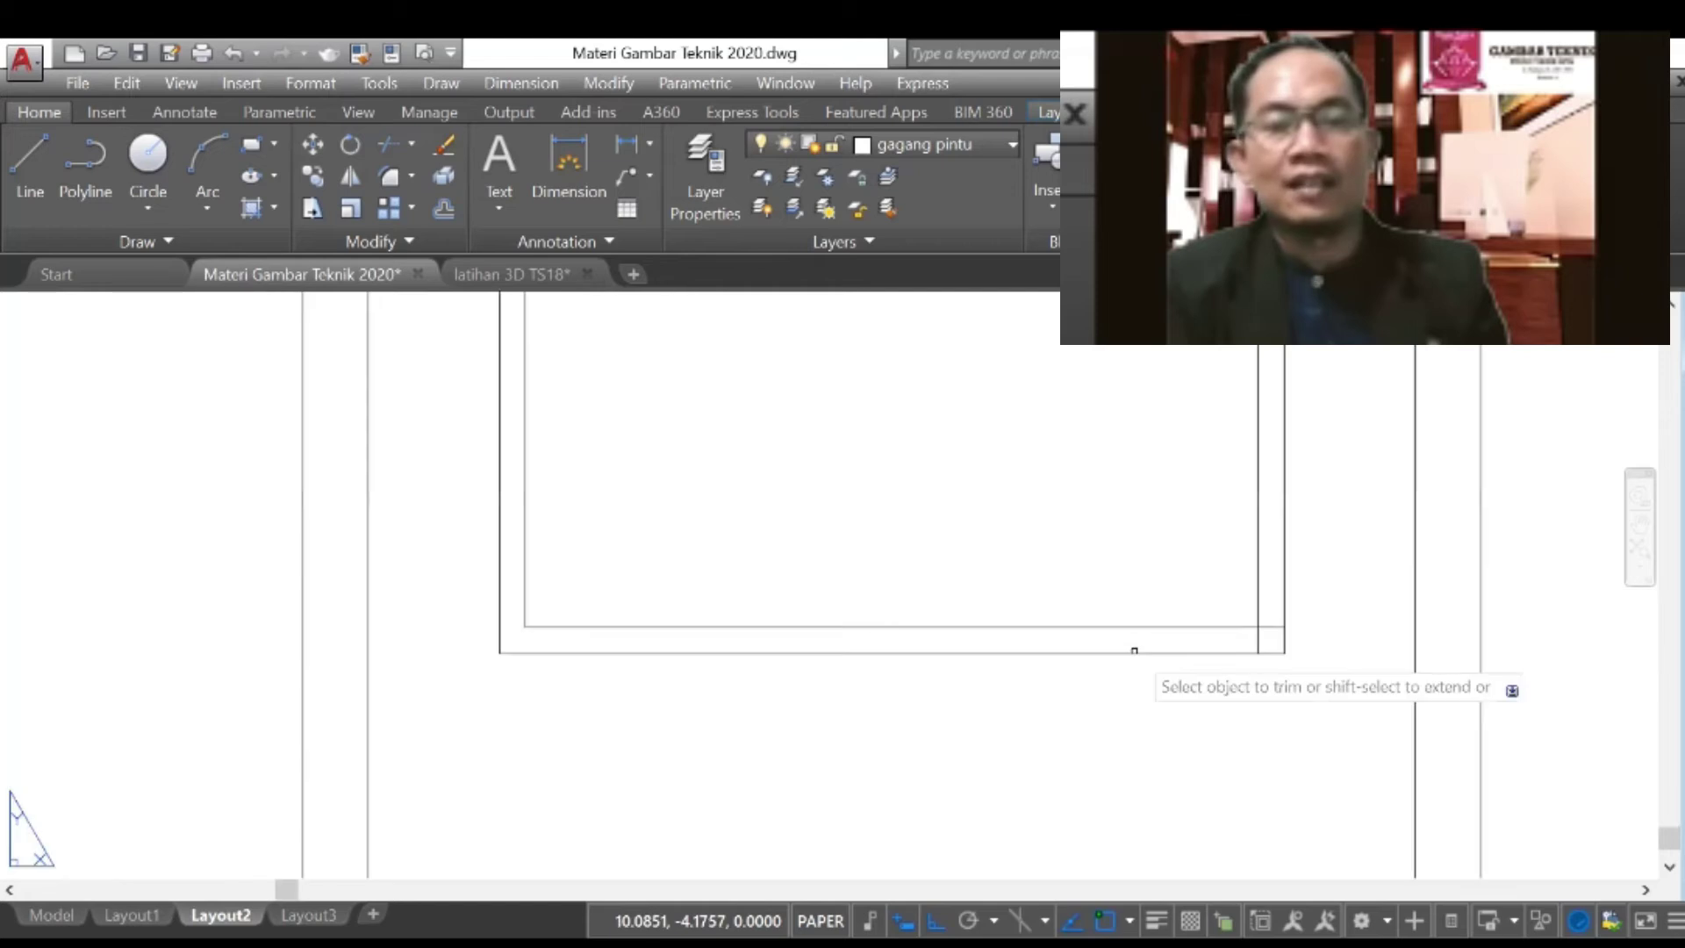
Step: Trim the overlapping thin border lines at the panel's lower terrace-side corner
scroll(1135, 650, "up", 4)
left_click(1454, 654)
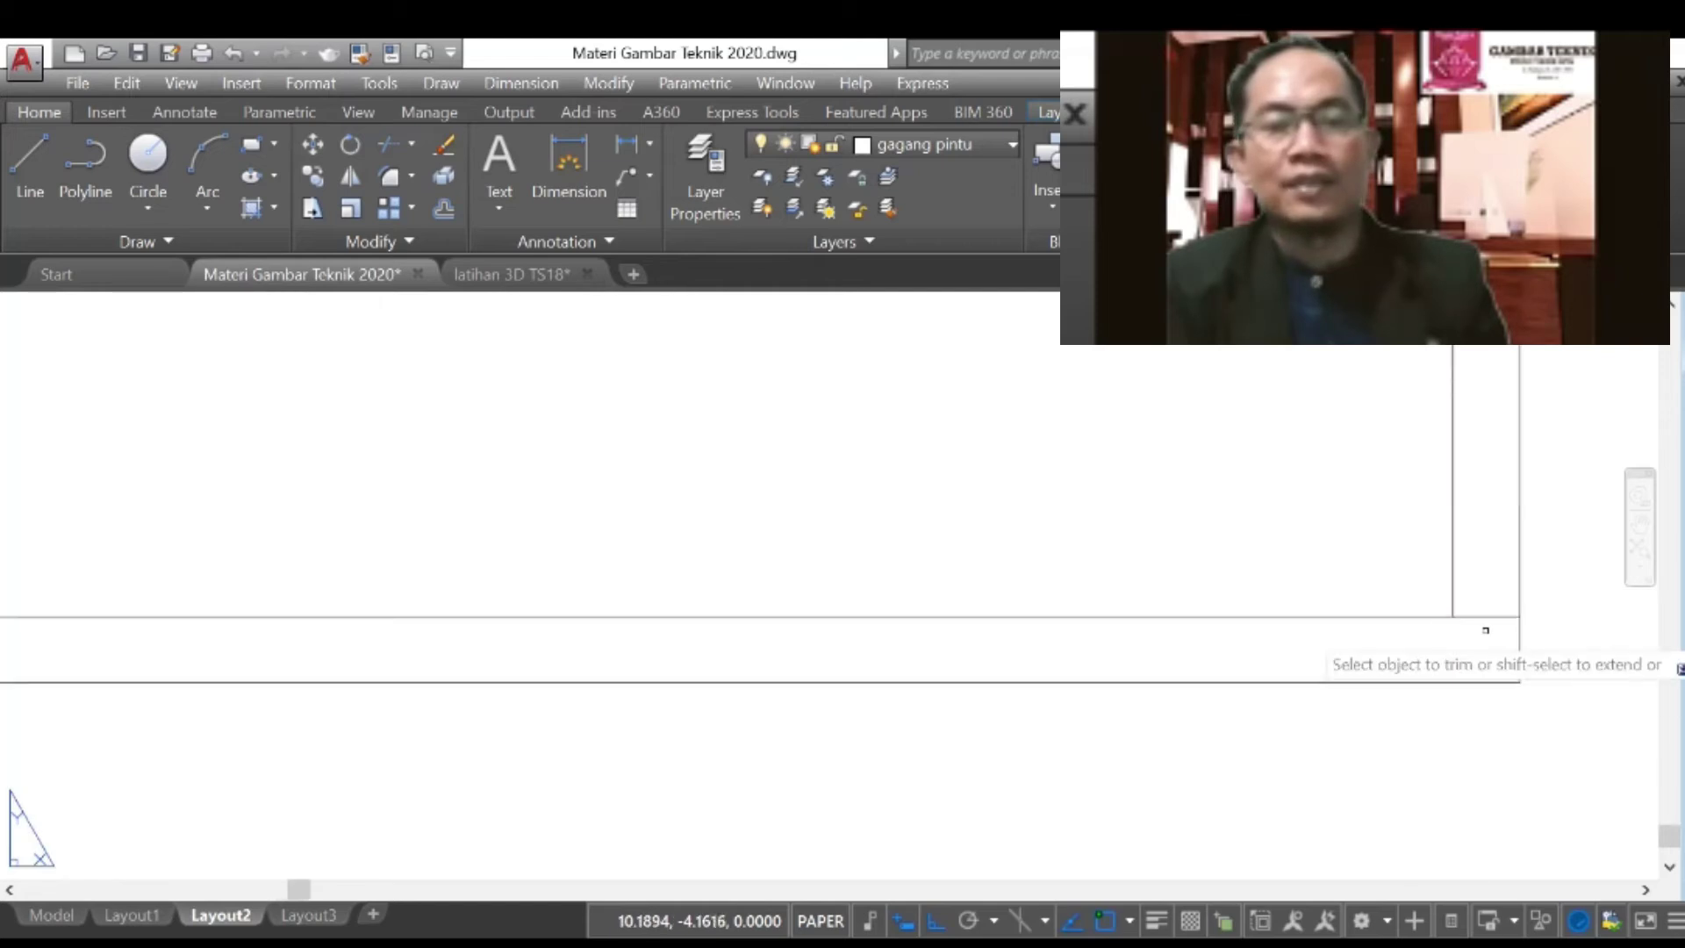
left_click(1486, 630)
left_click(1468, 594)
scroll(956, 730, "down", 6)
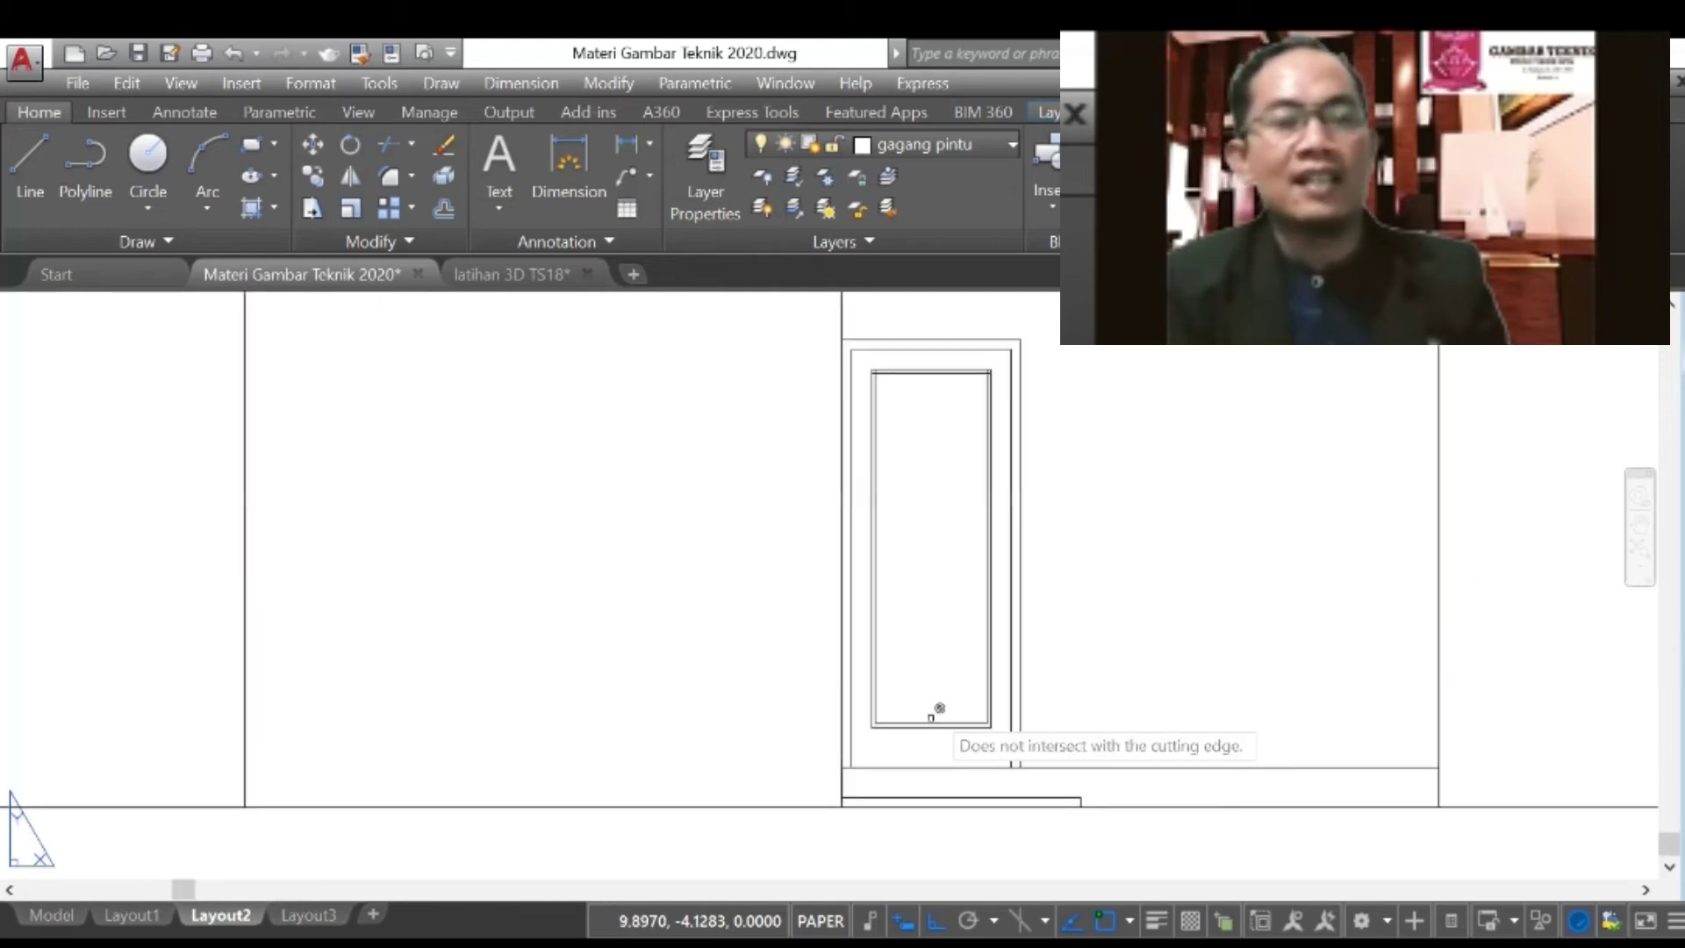
Step: Trim the overlapping thin border lines at the door panel's upper terrace-side corner
scroll(983, 373, "up", 2)
scroll(978, 366, "up", 3)
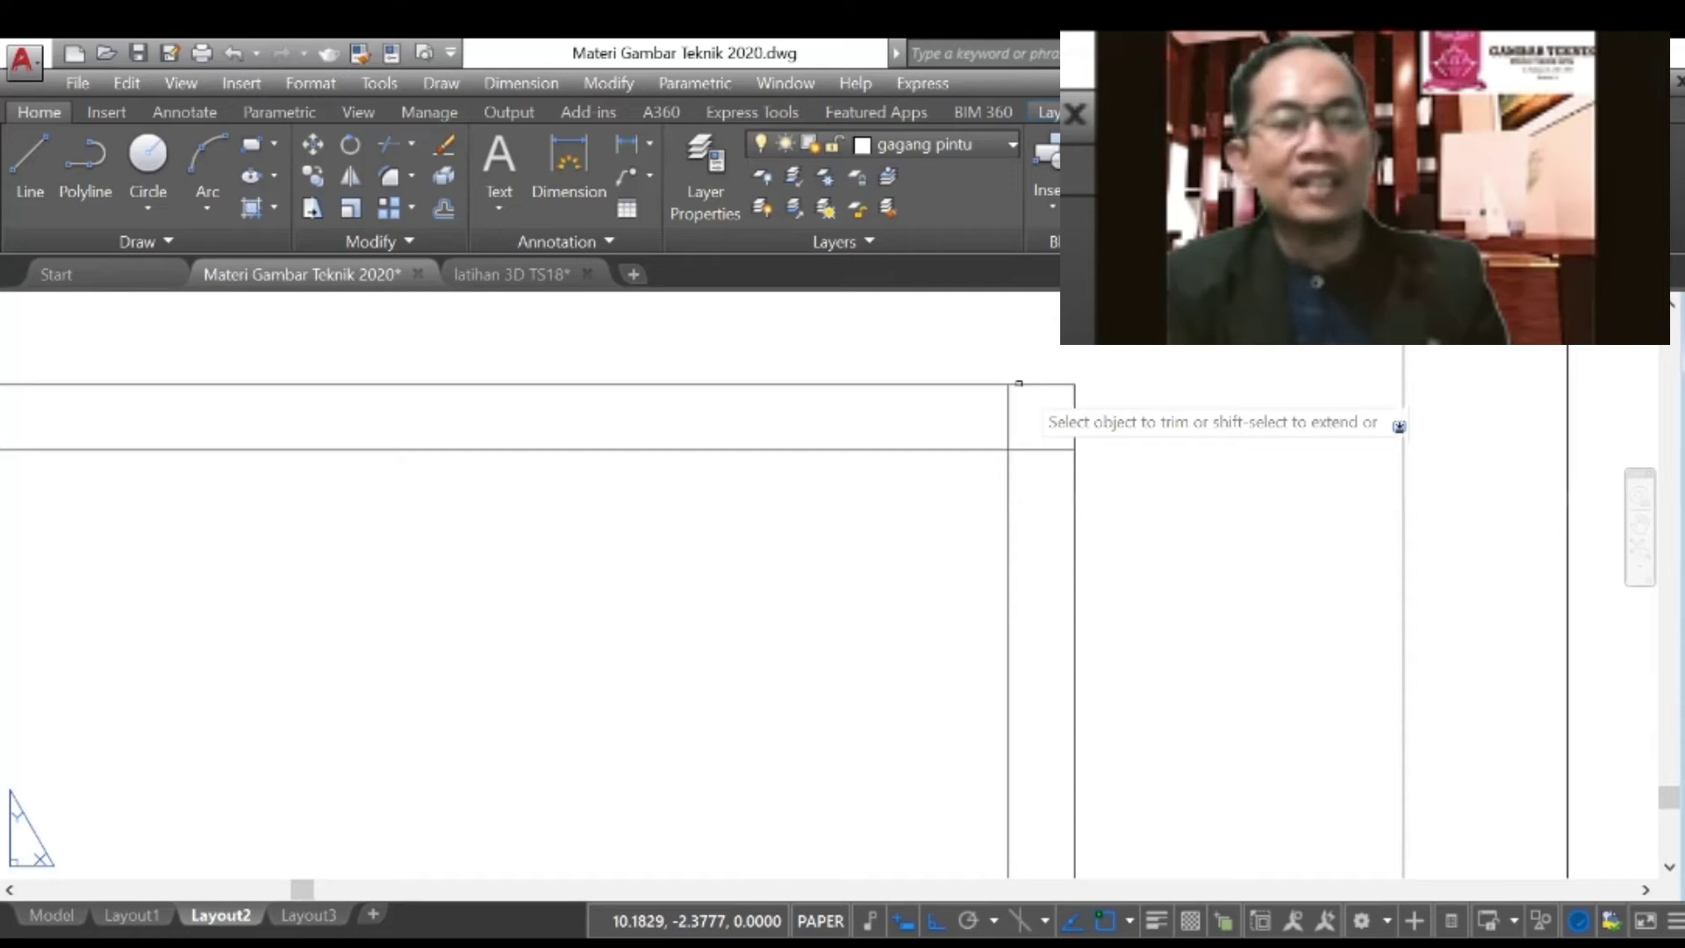
scroll(1030, 394, "up", 2)
left_click(1052, 512)
left_click(1029, 440)
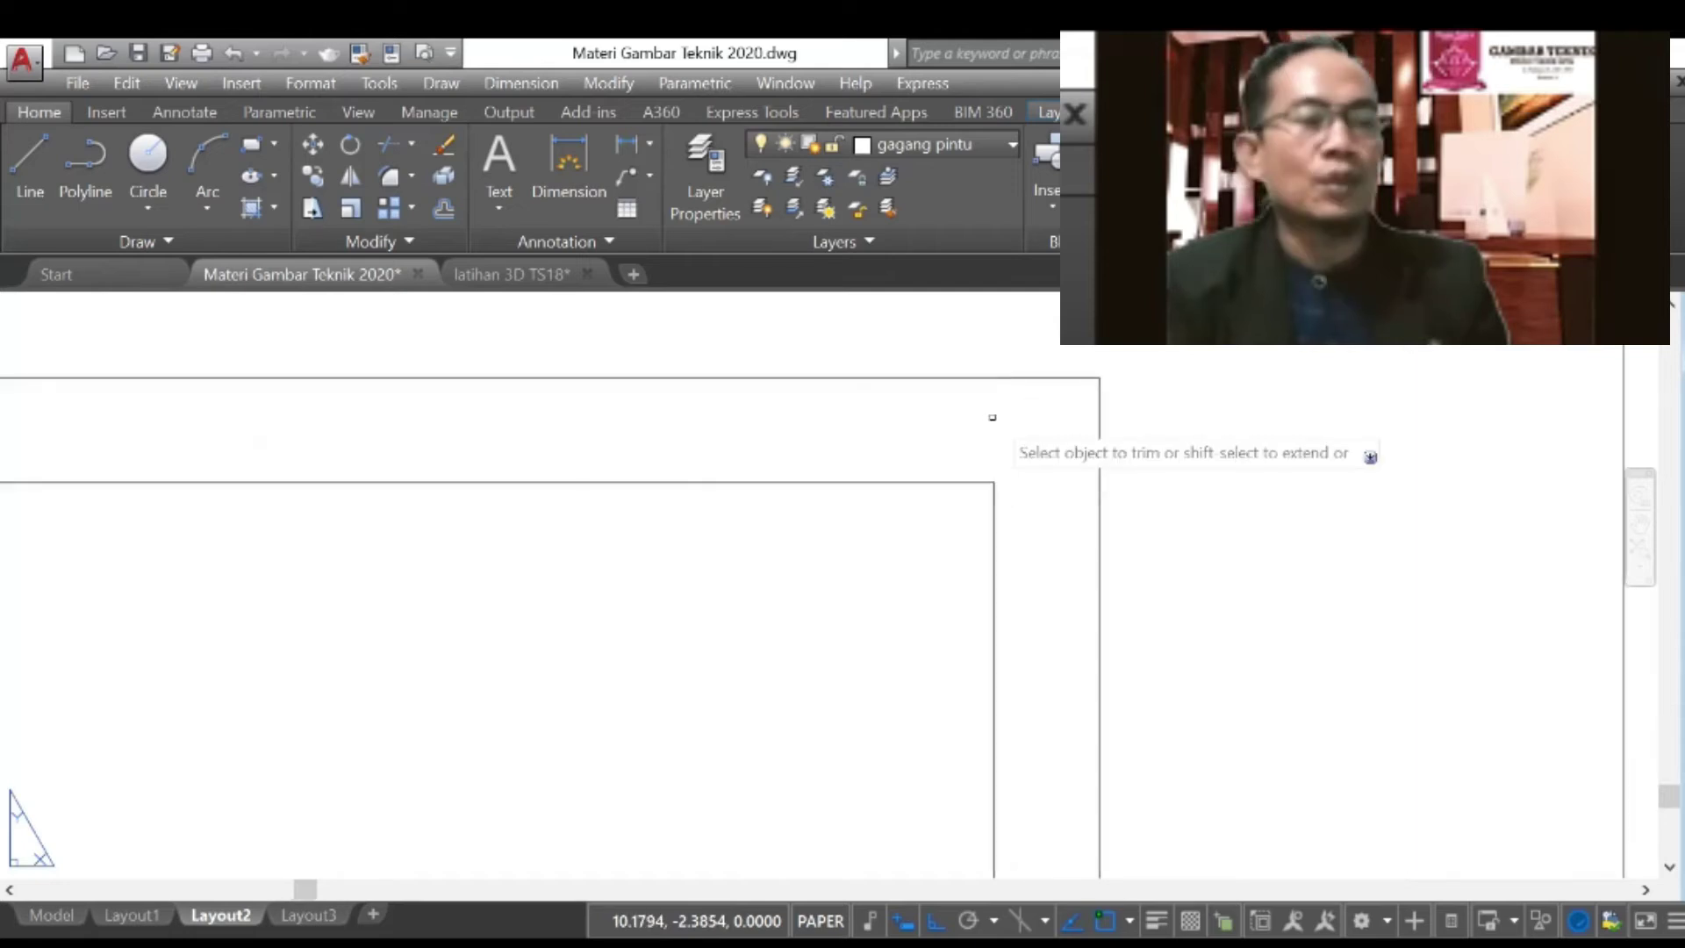
Step: Trim the overlapping thin border lines at the door panel's upper wall-side corner and end the Trim command
scroll(627, 549, "down", 3)
scroll(500, 514, "up", 5)
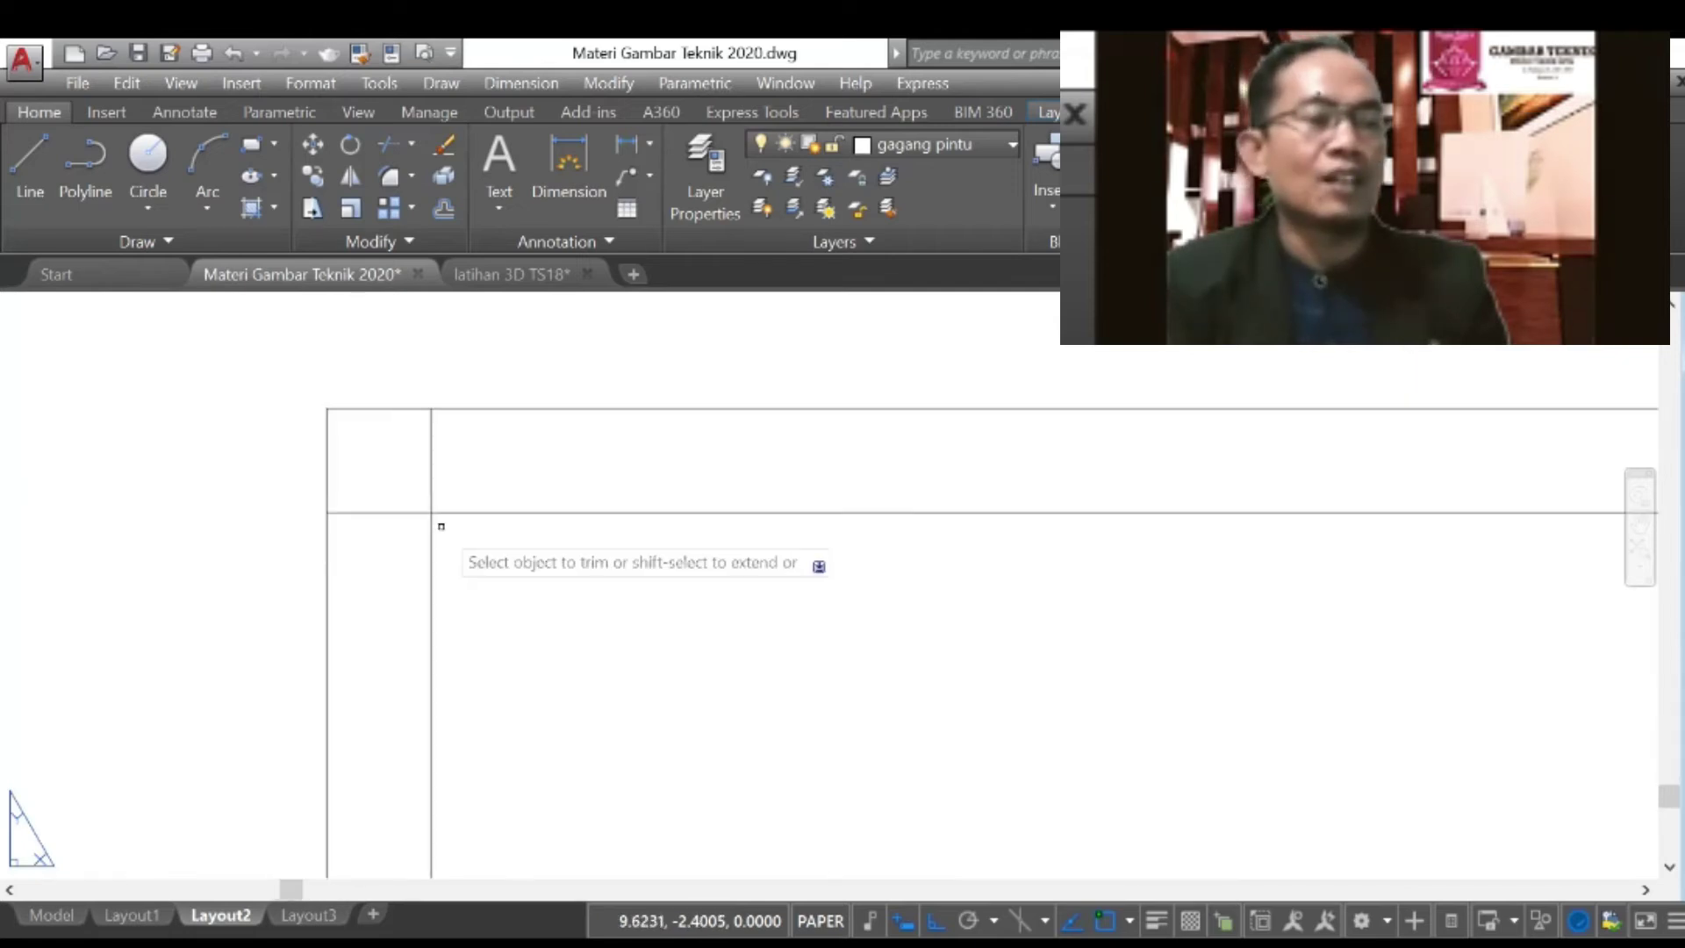
left_click(387, 545)
left_click(387, 488)
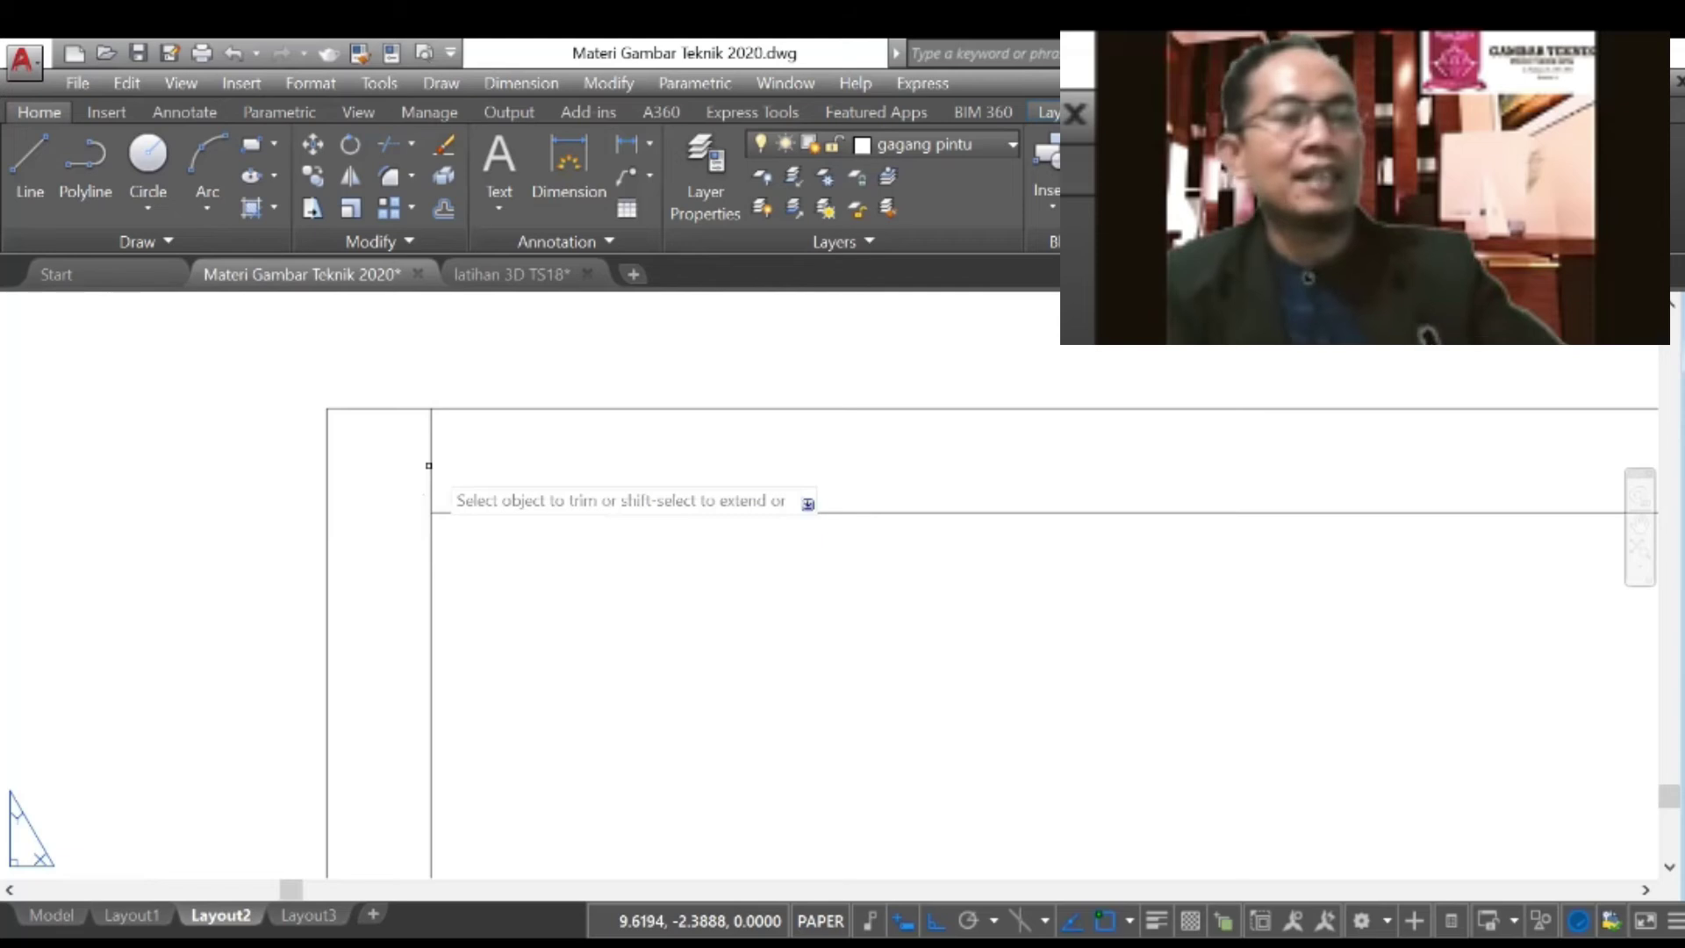
left_click(434, 461)
scroll(543, 519, "down", 10)
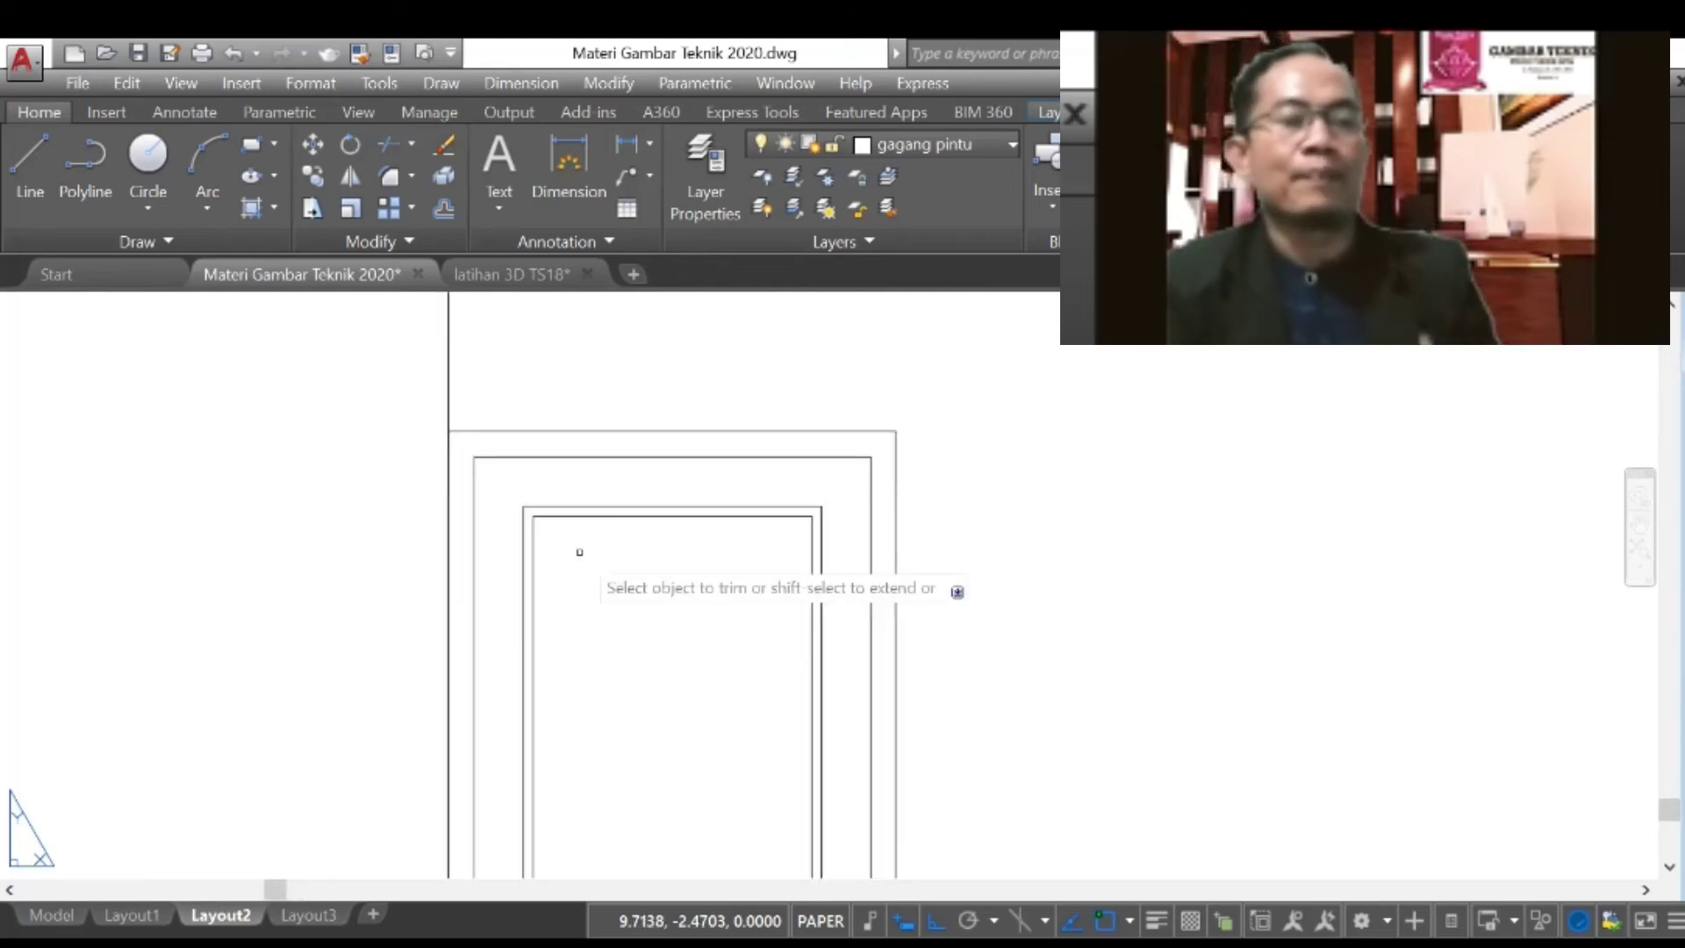
key("Escape")
Step: Examine the door in the front elevation and compare it with the front openings around the Teras in the floor plan
scroll(757, 503, "down", 4)
scroll(758, 504, "down", 6)
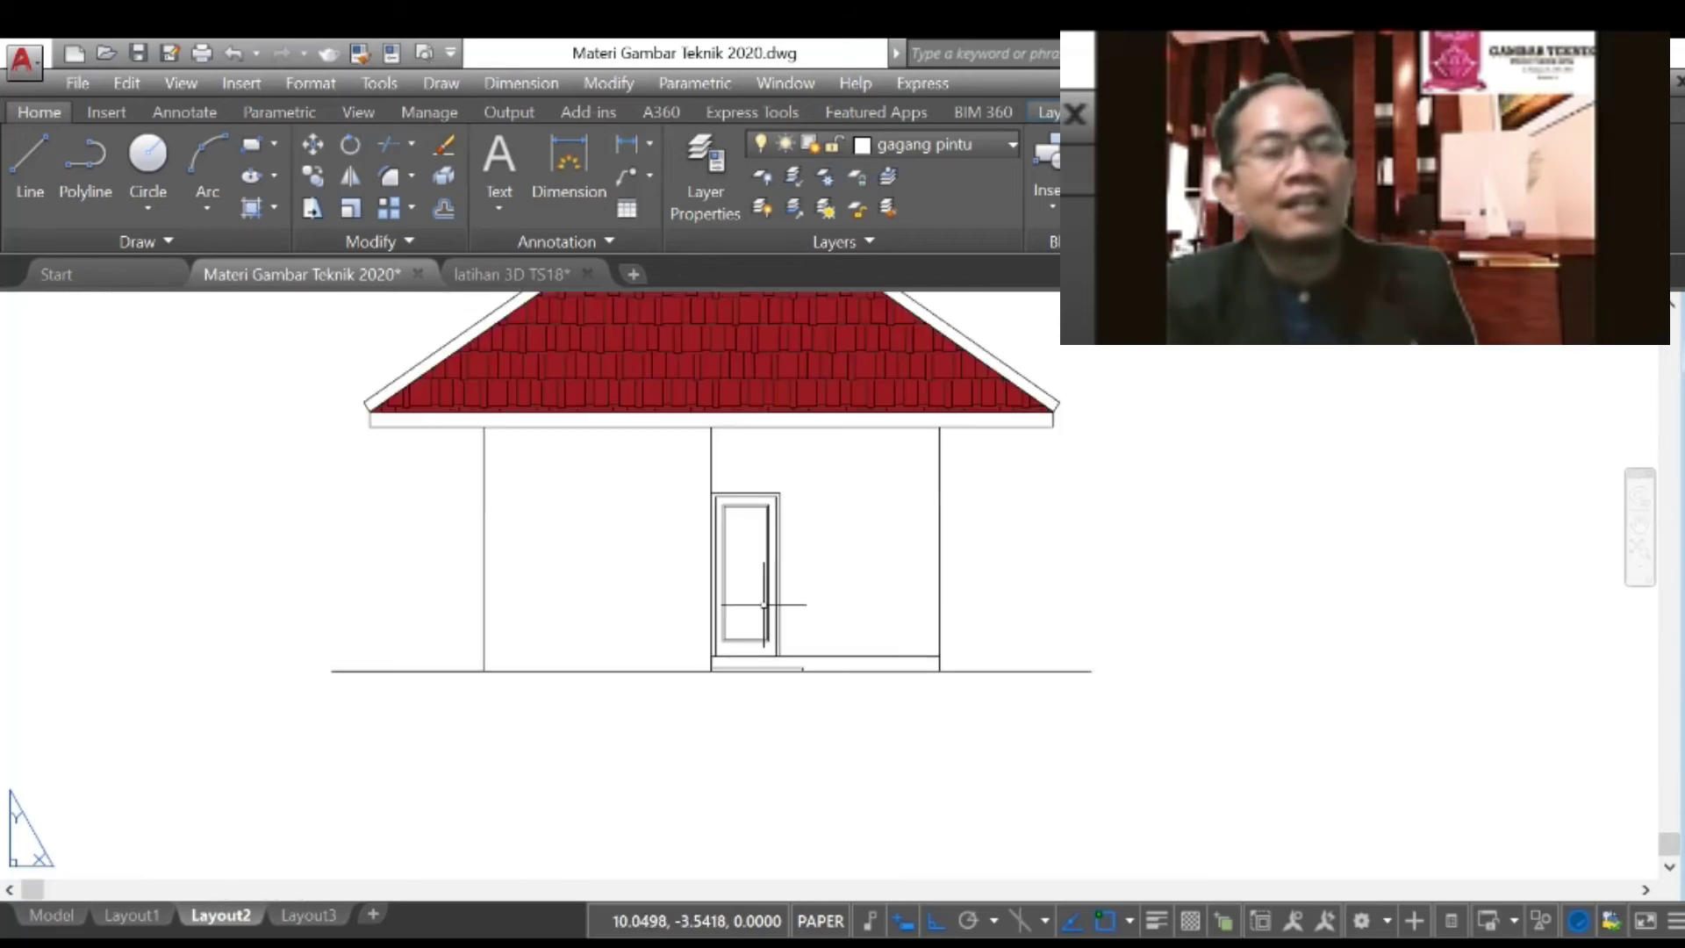
scroll(741, 712, "up", 4)
scroll(740, 712, "down", 3)
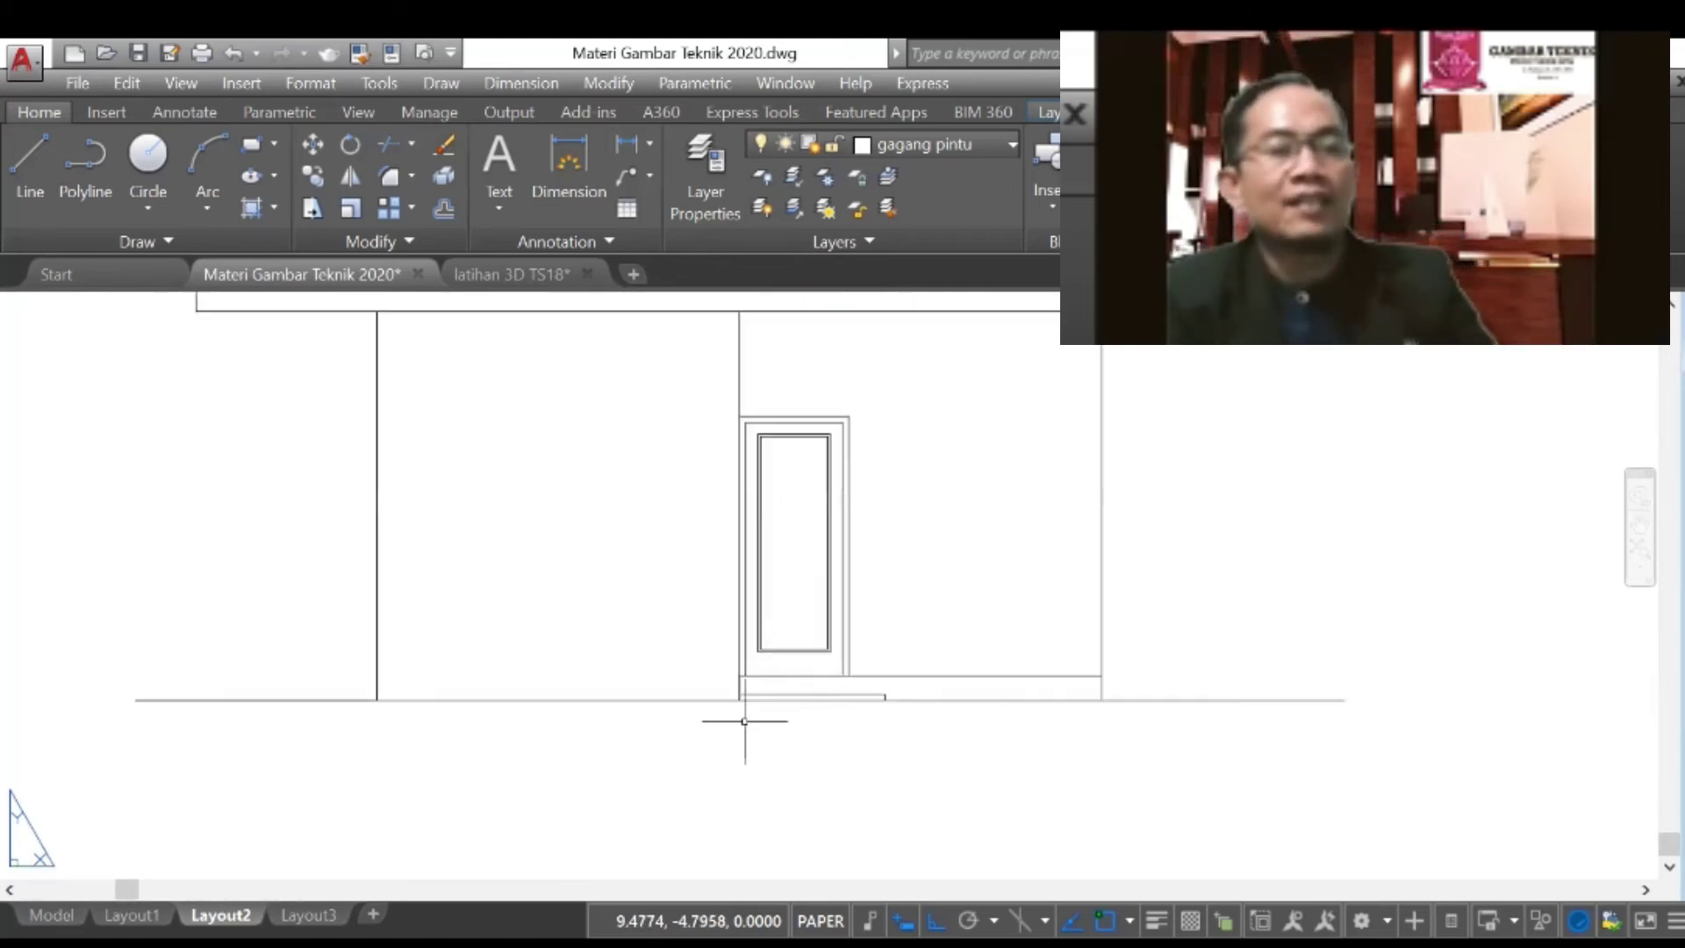
scroll(884, 646, "down", 3)
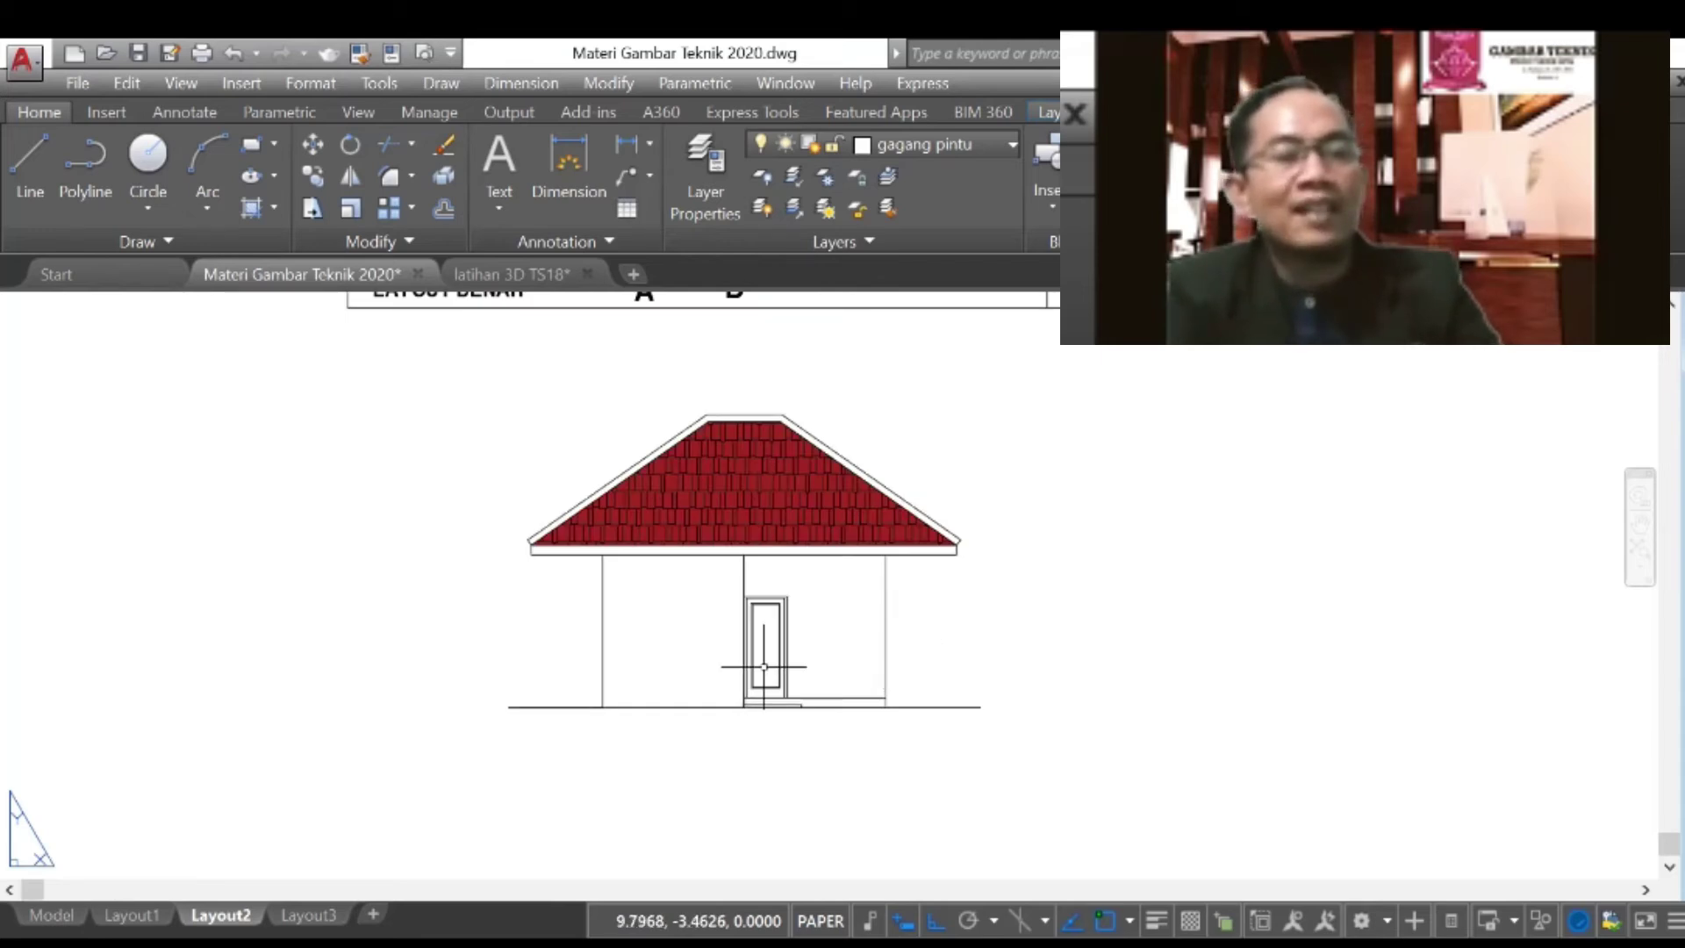
scroll(803, 704, "down", 5)
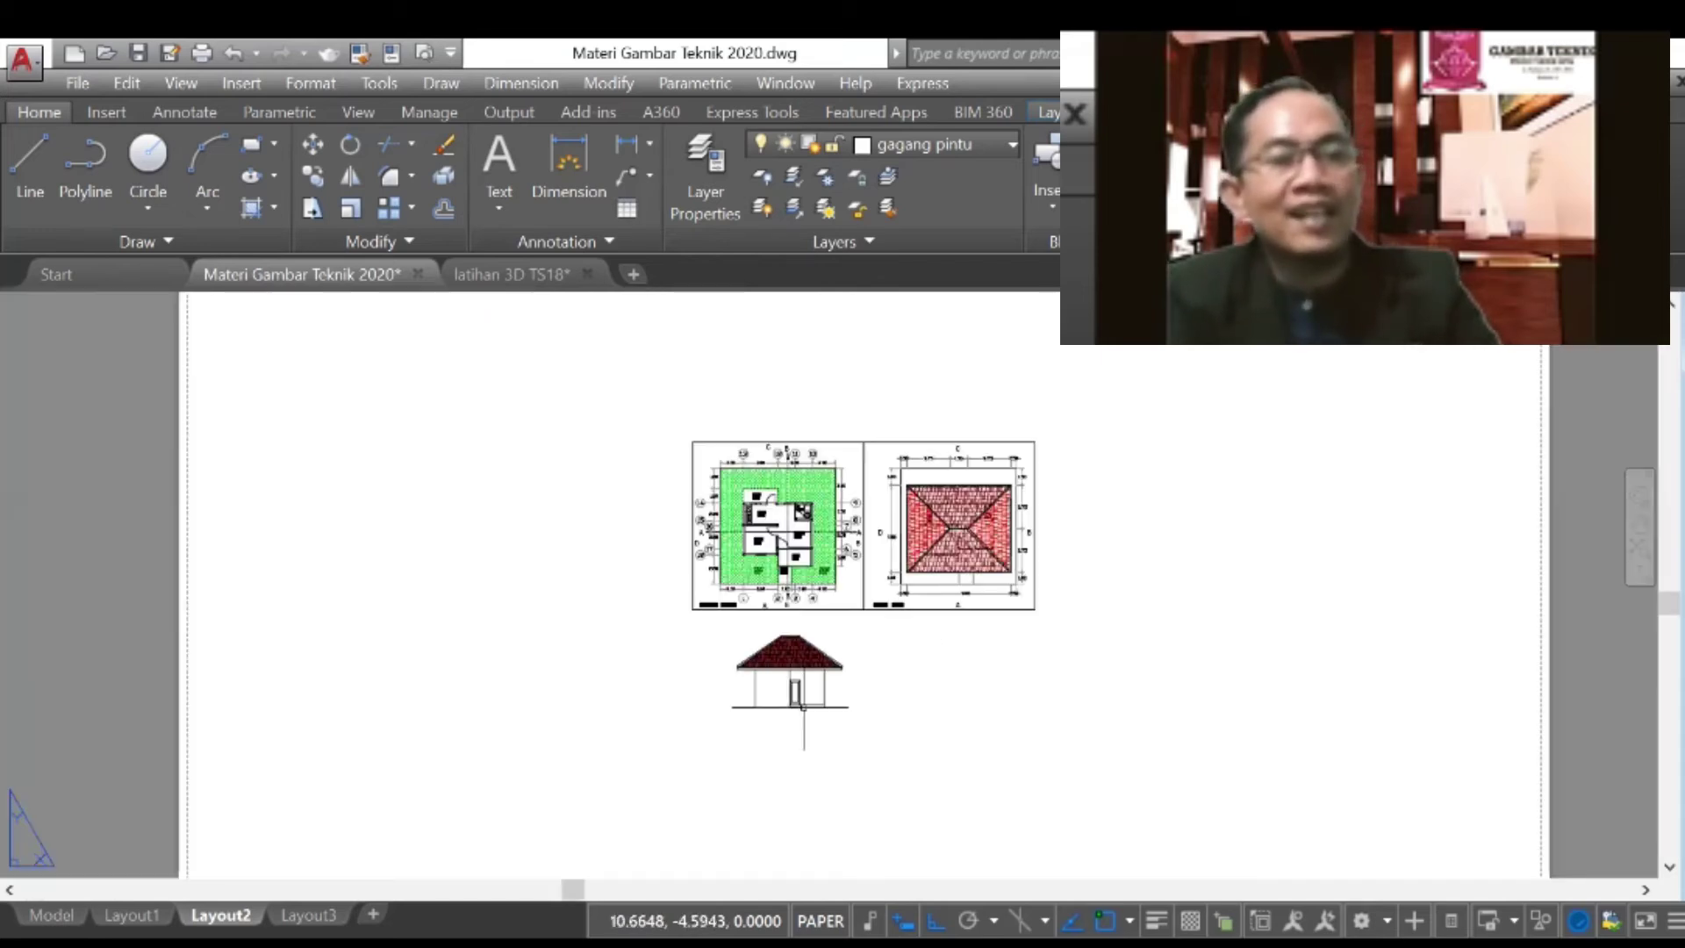
scroll(794, 548, "up", 8)
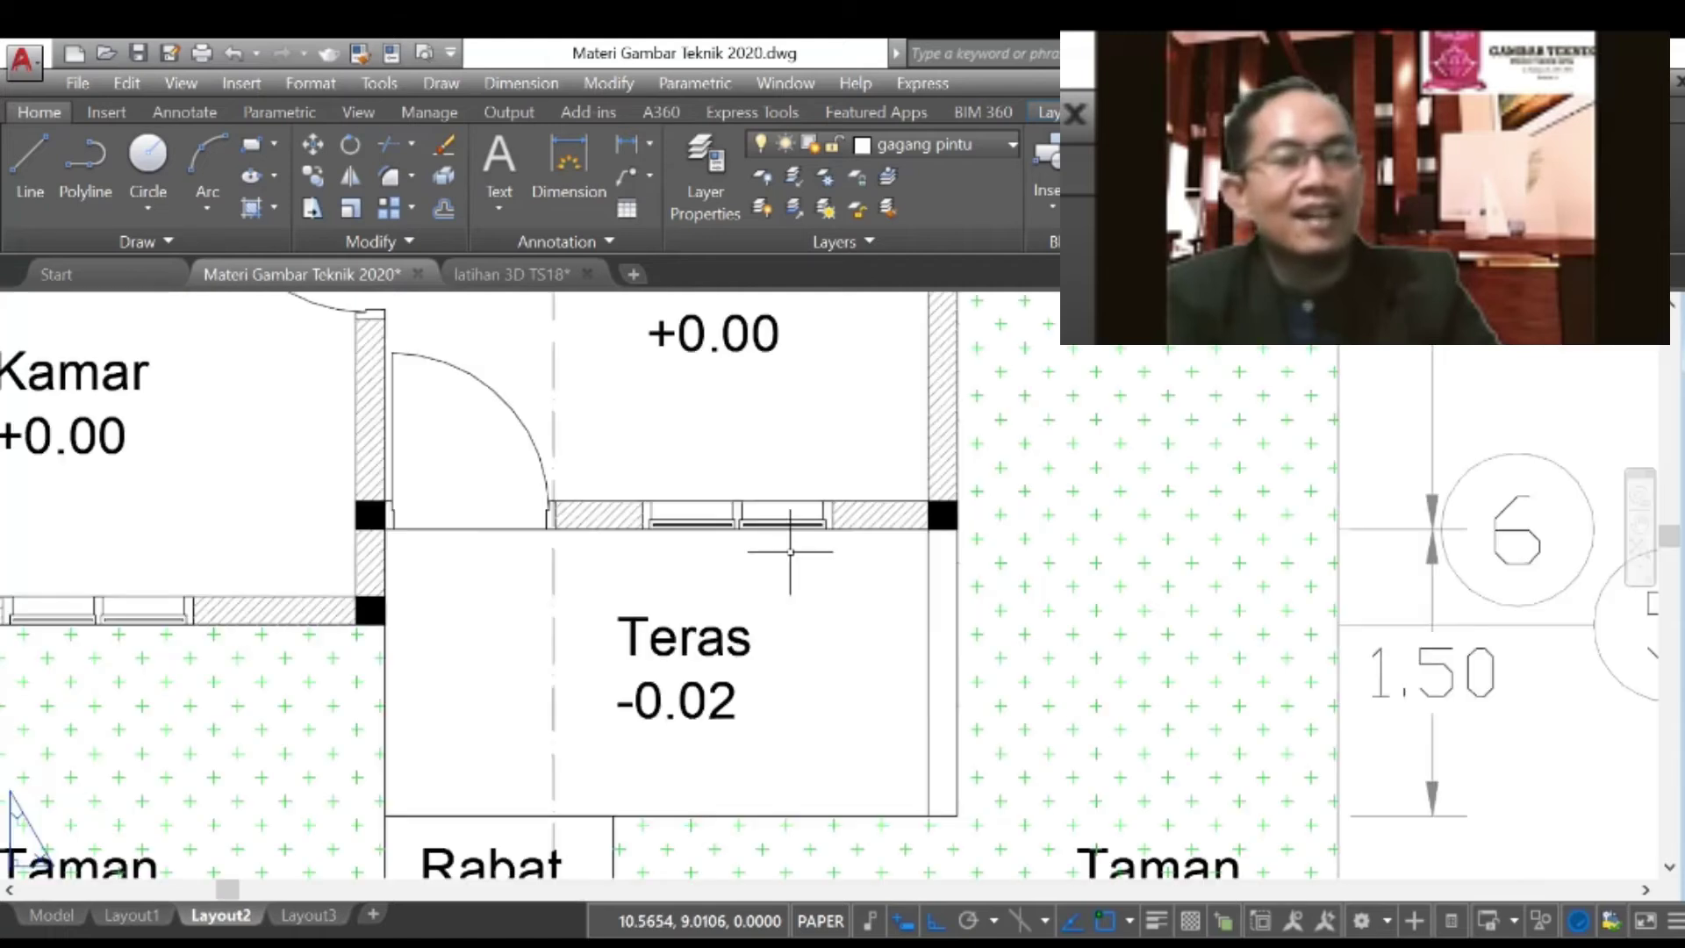
scroll(734, 524, "down", 4)
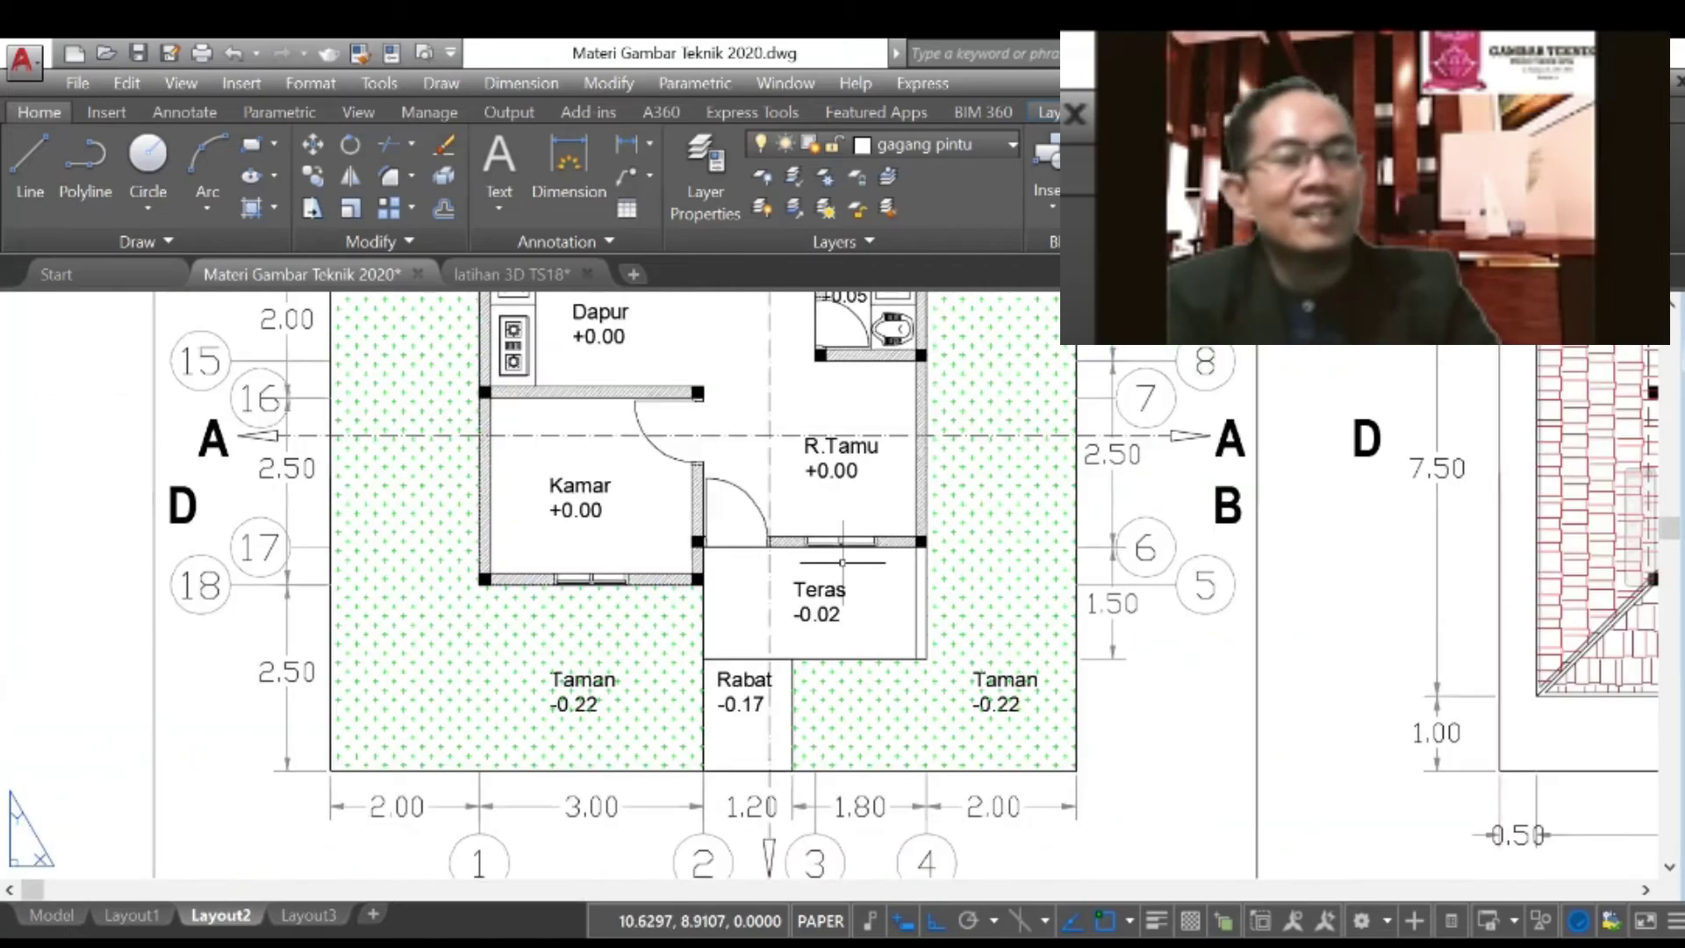
Step: Add a linear dimension across the full width of the Kamar's front window in the floor plan, placed just inside the room
scroll(573, 576, "up", 6)
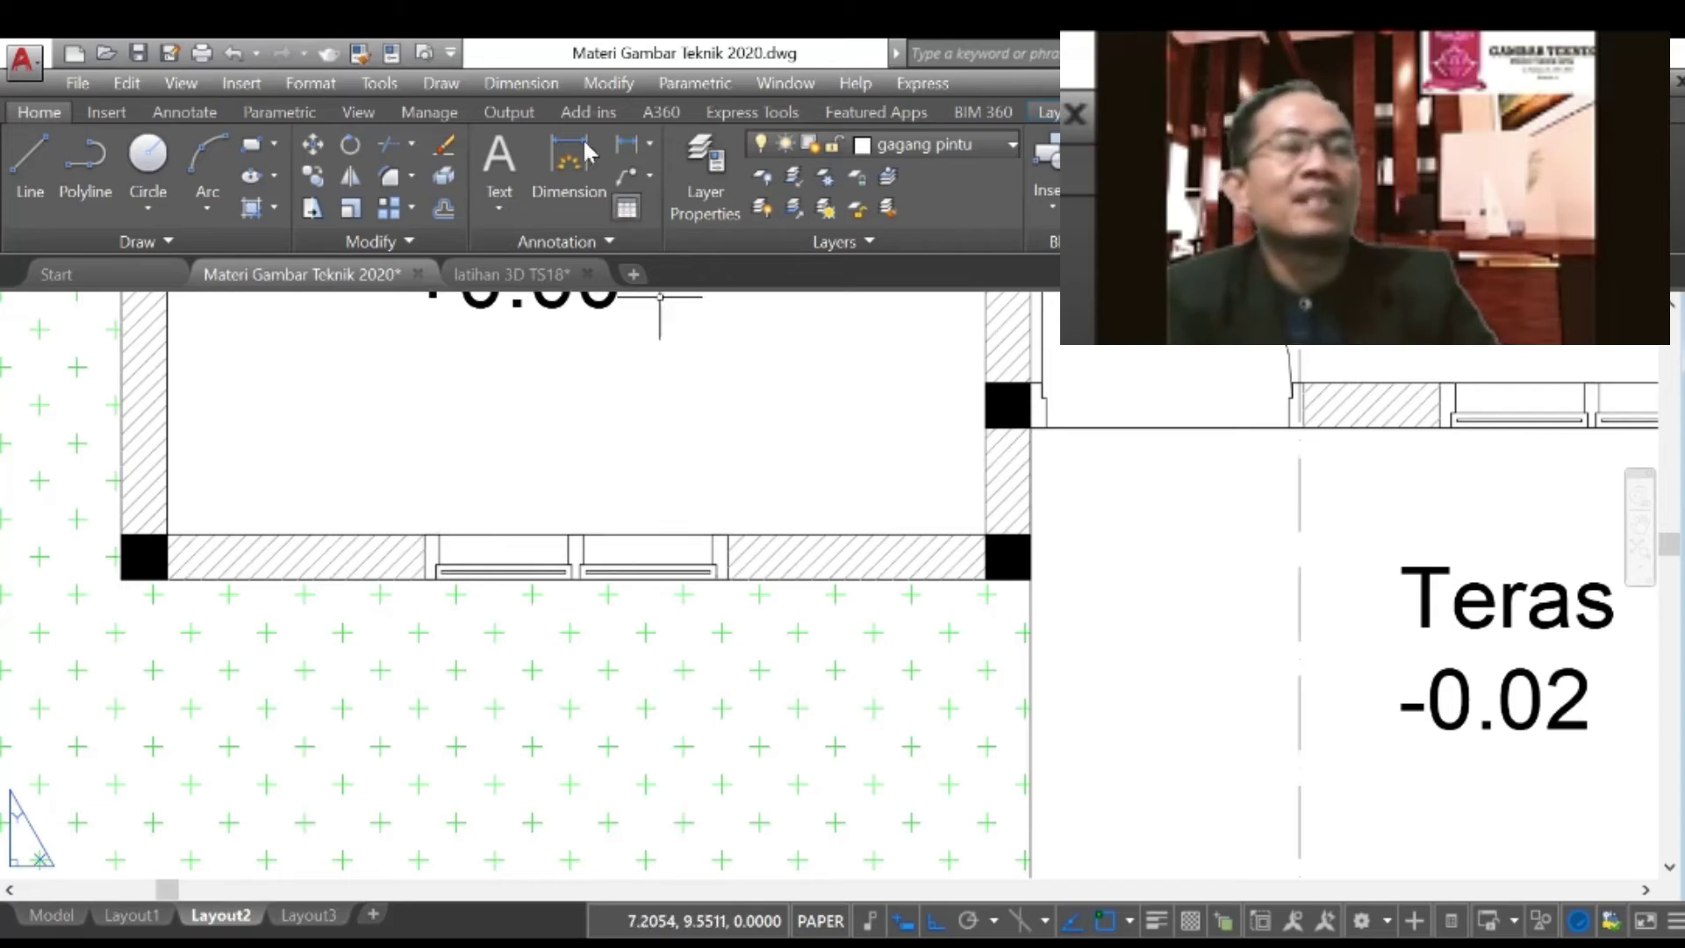
left_click(522, 84)
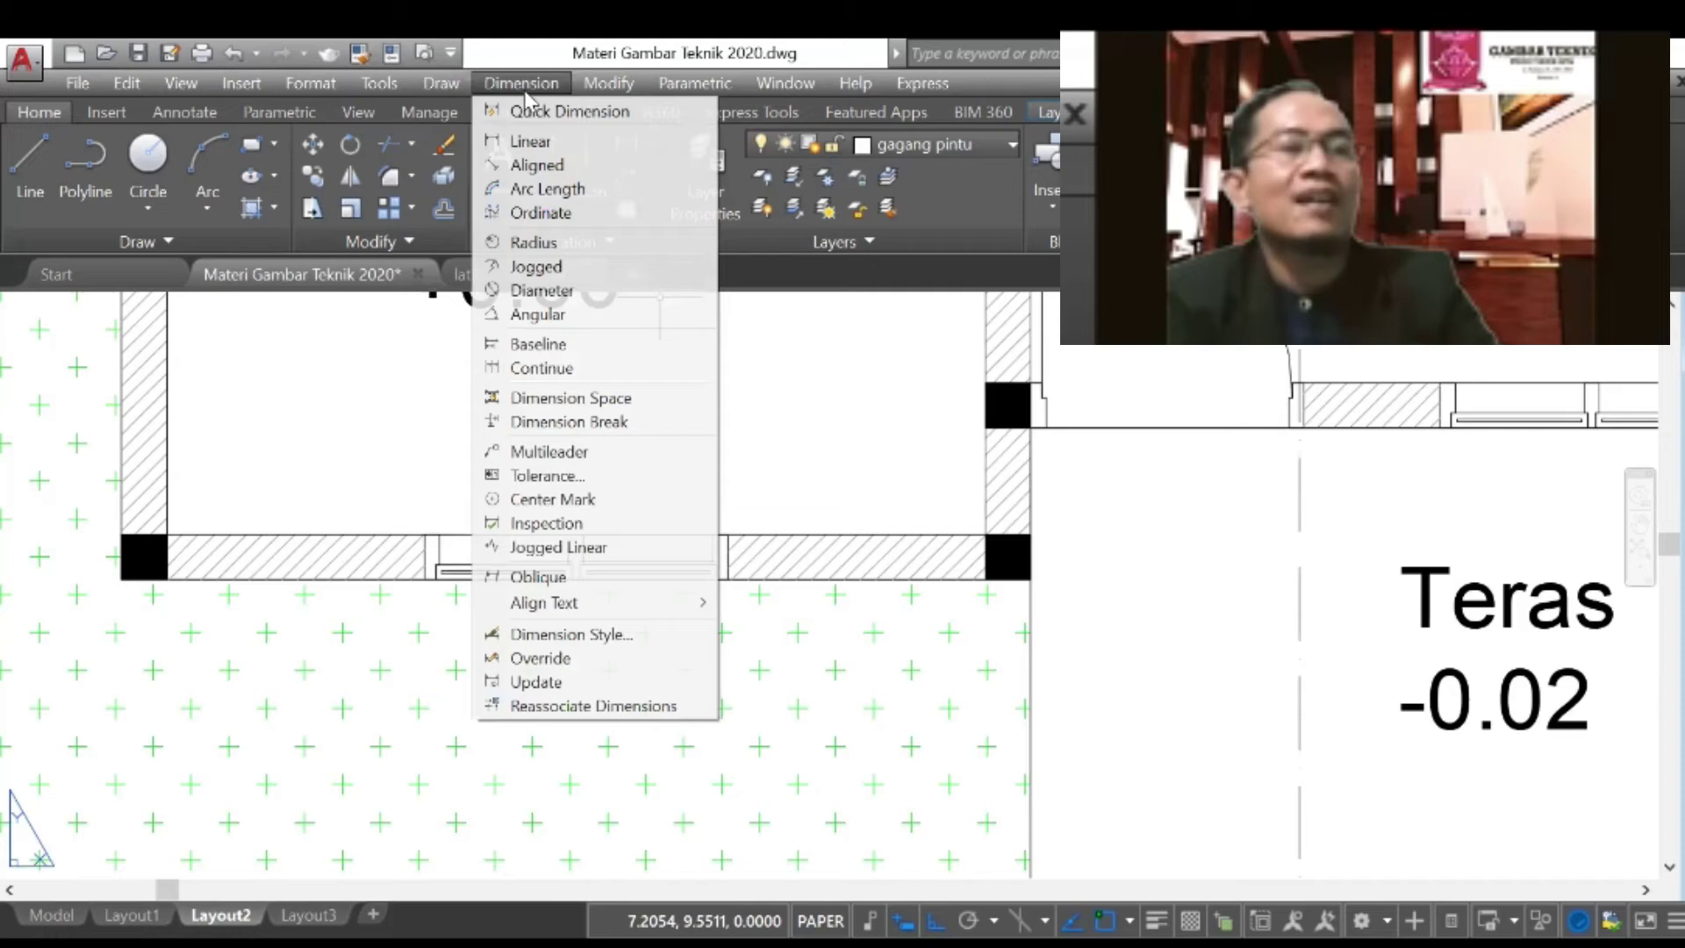
left_click(526, 141)
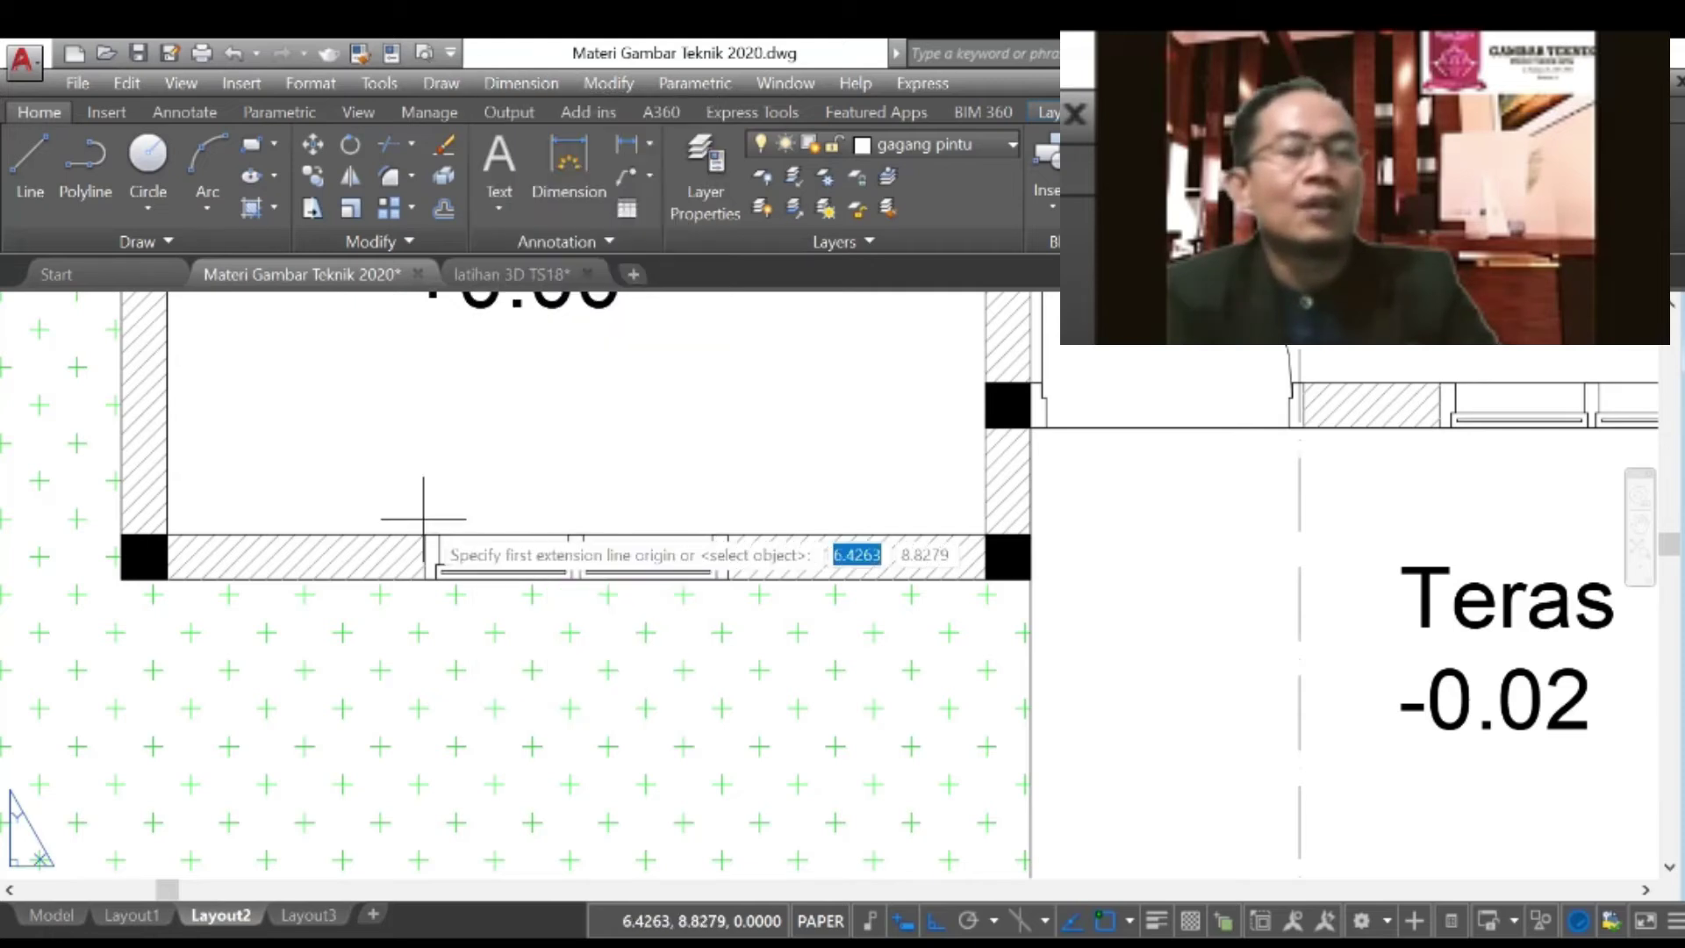
left_click(430, 553)
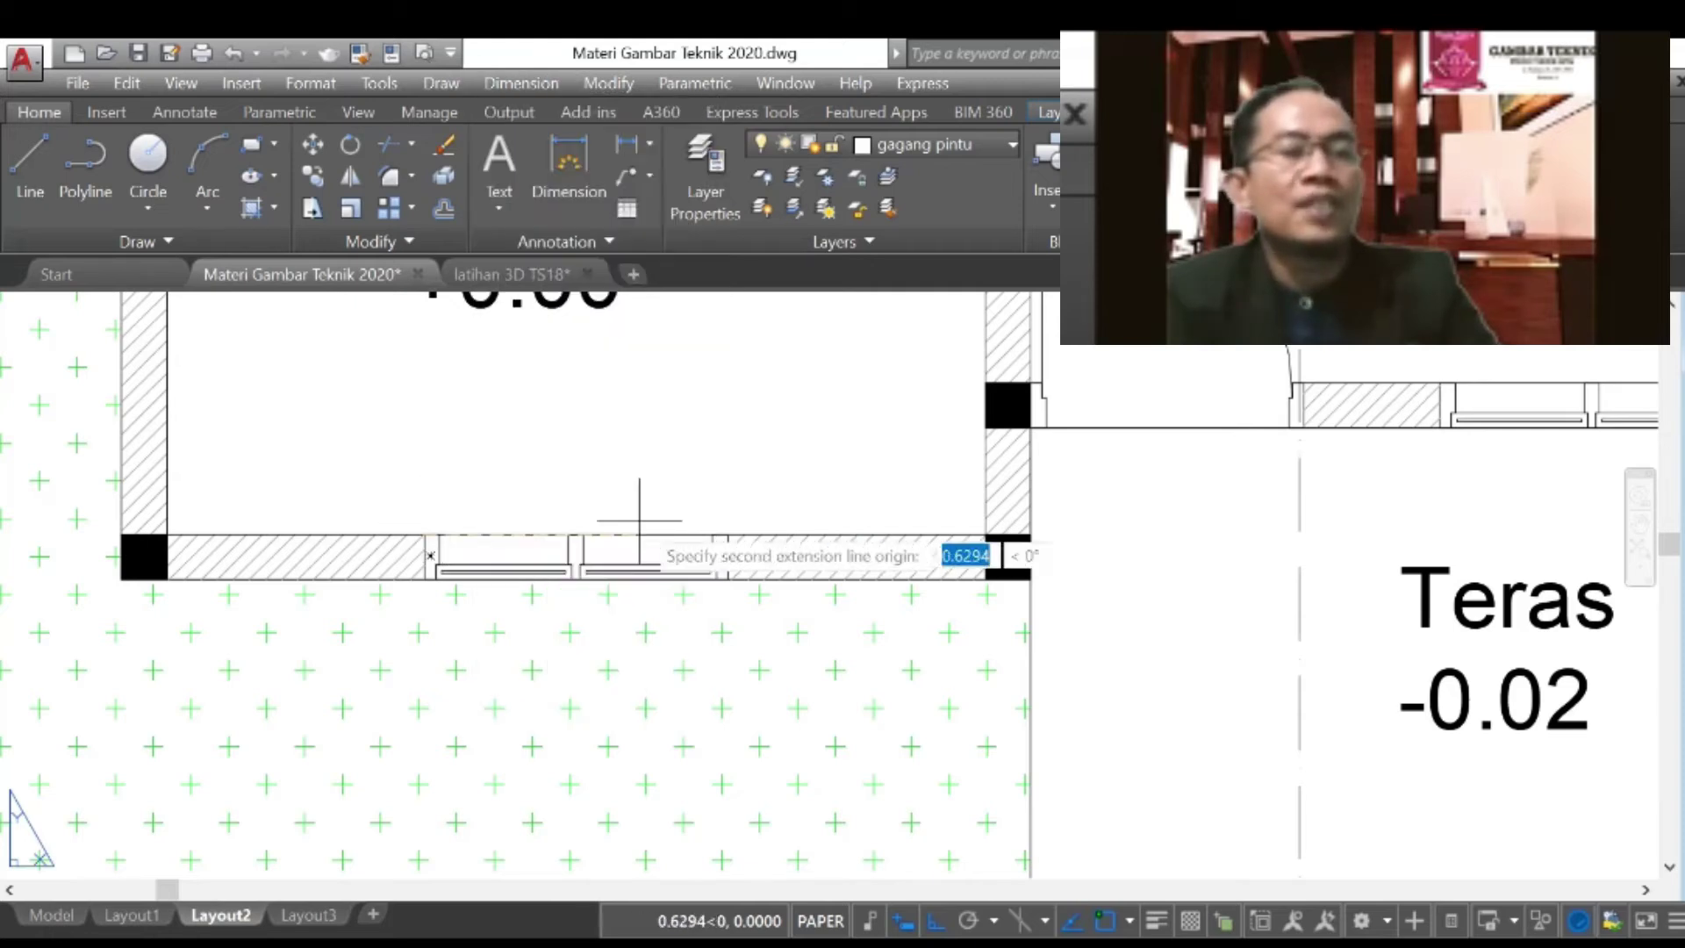
left_click(726, 535)
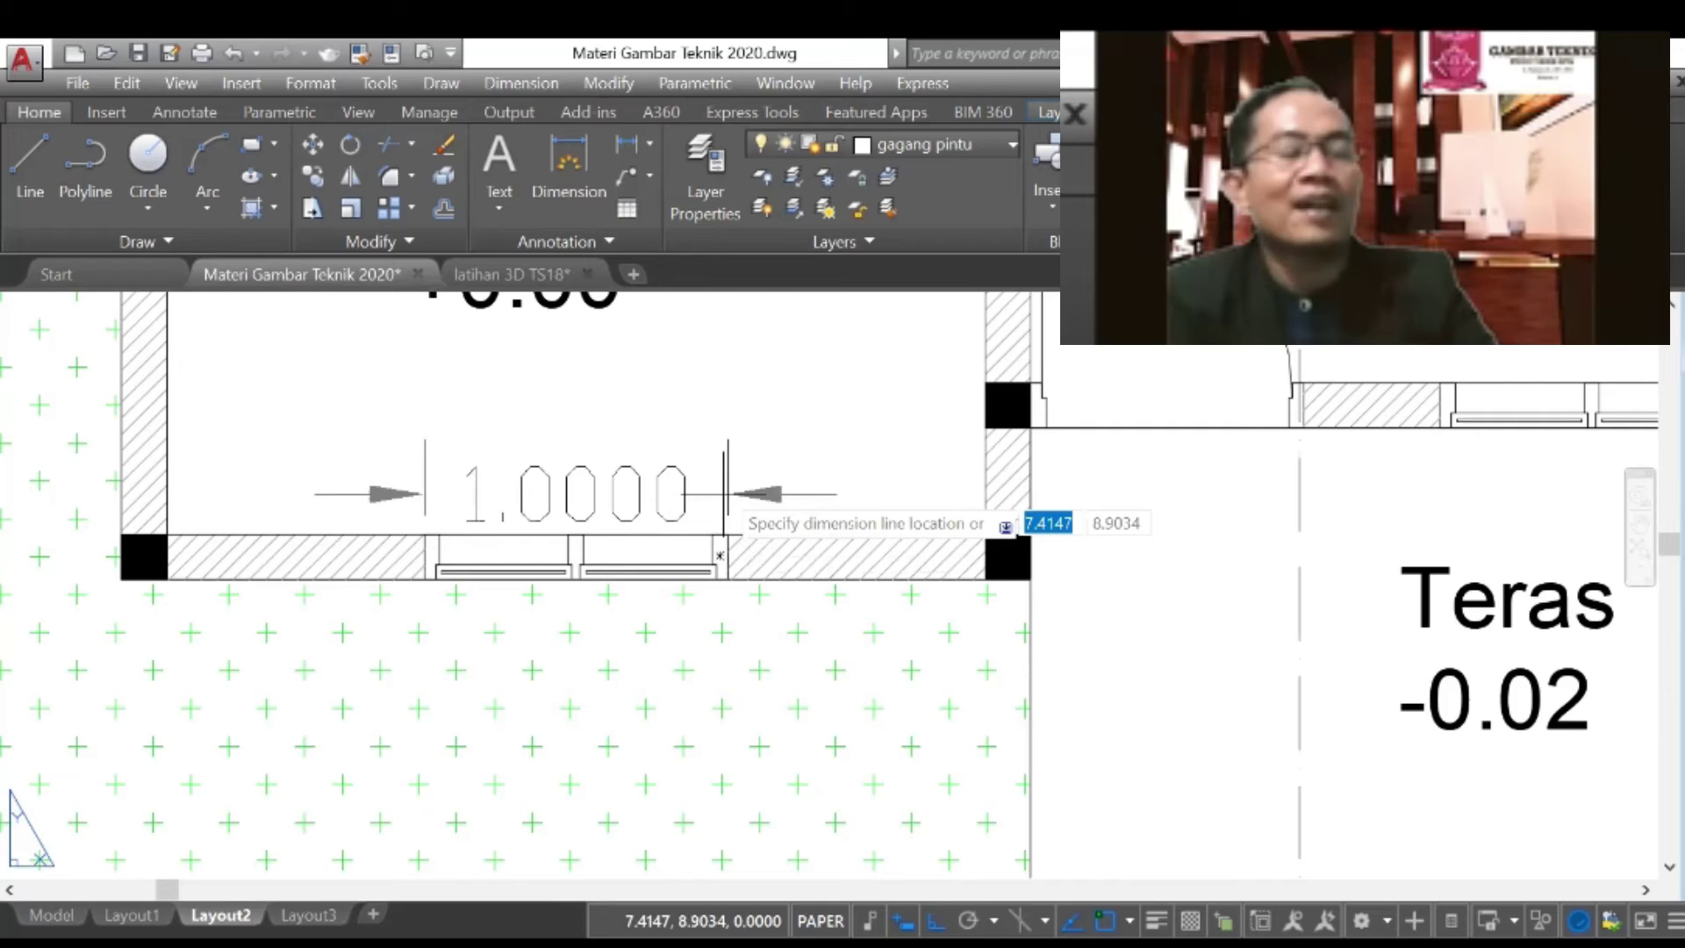
left_click(722, 444)
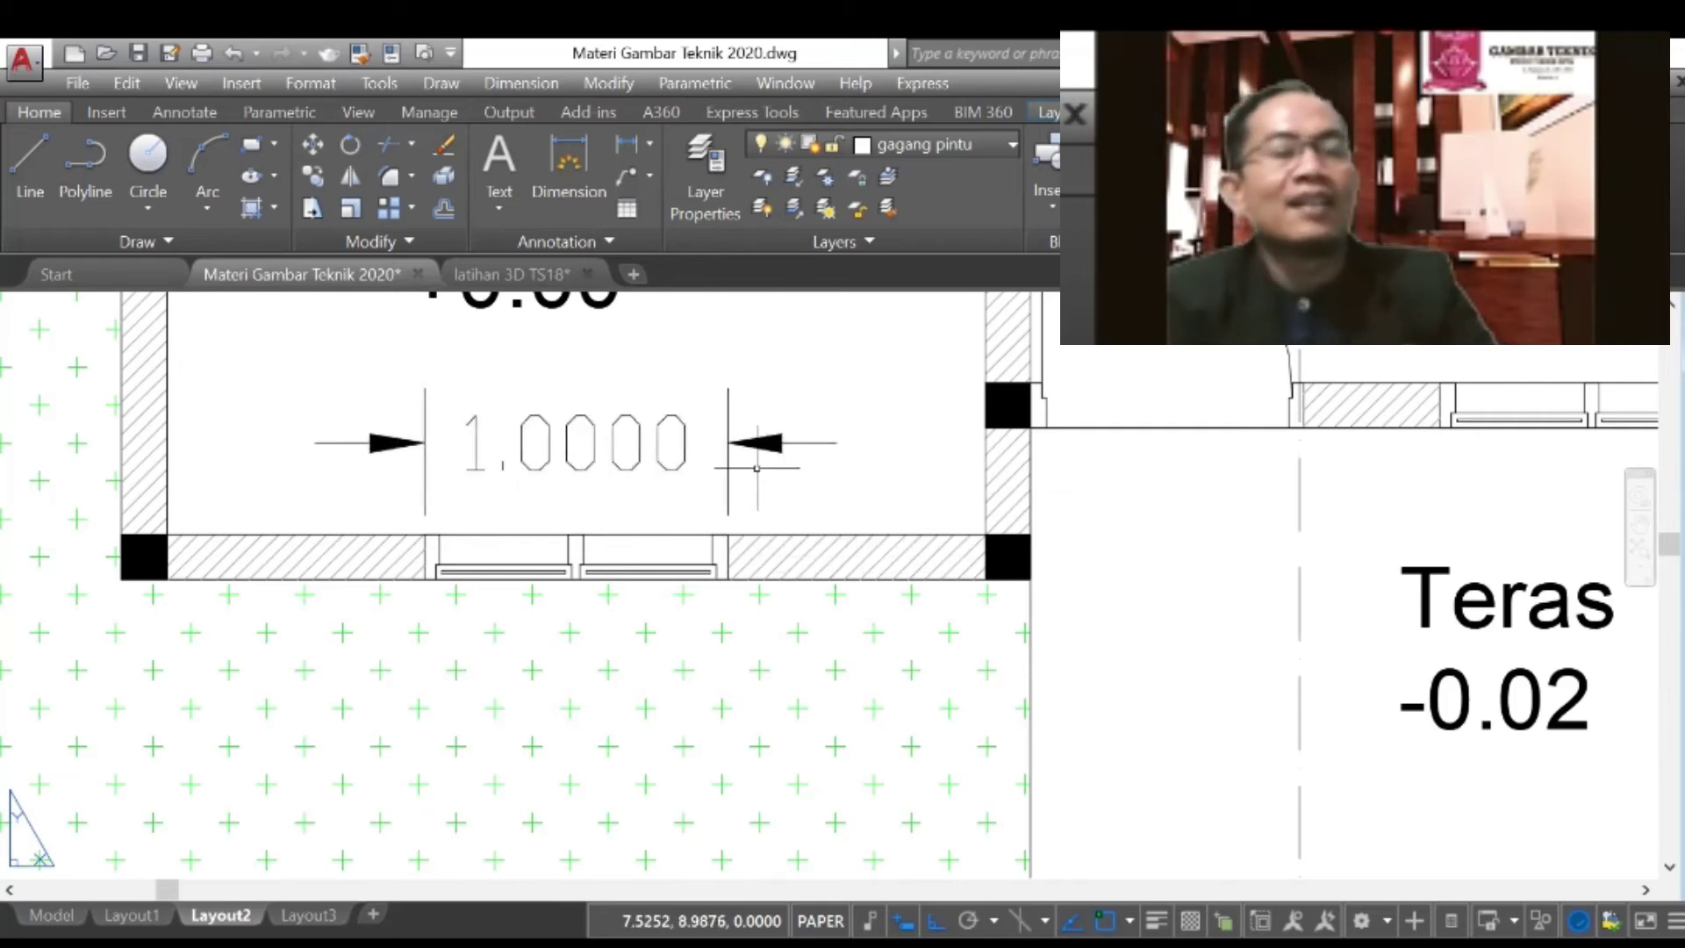
Step: Select the window width dimension just placed inside the Kamar
left_click(756, 468)
left_click(505, 531)
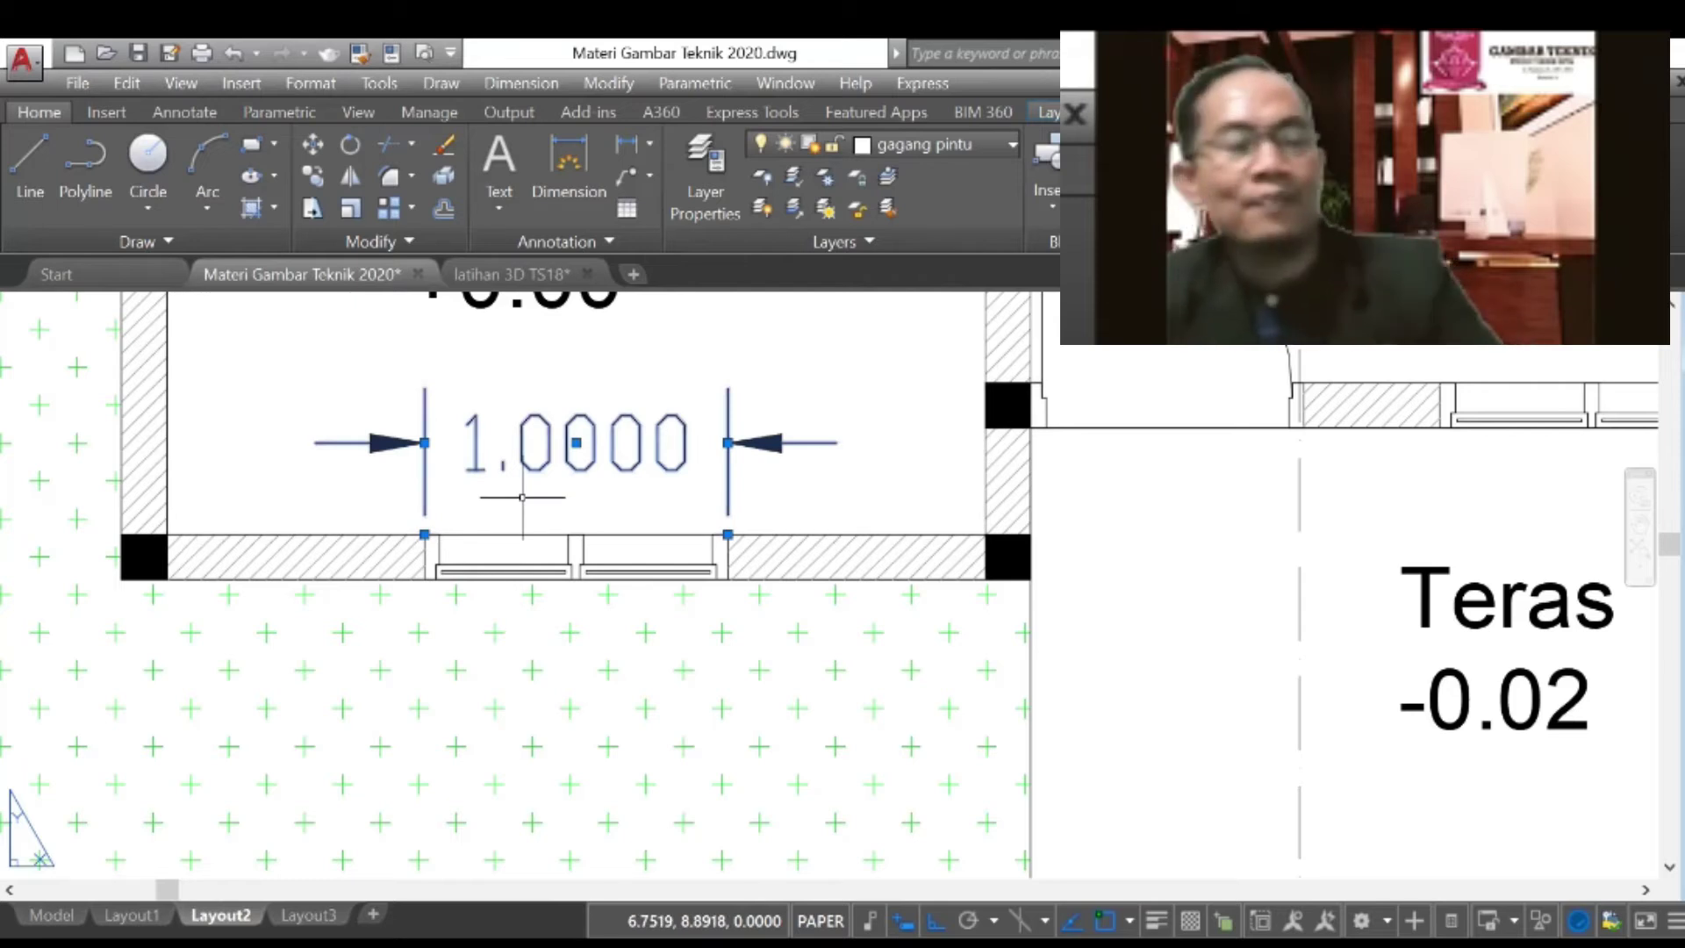
Step: Offset the left wall line of the front elevation 1.5 to the right to mark the window's centerline
scroll(522, 498, "down", 10)
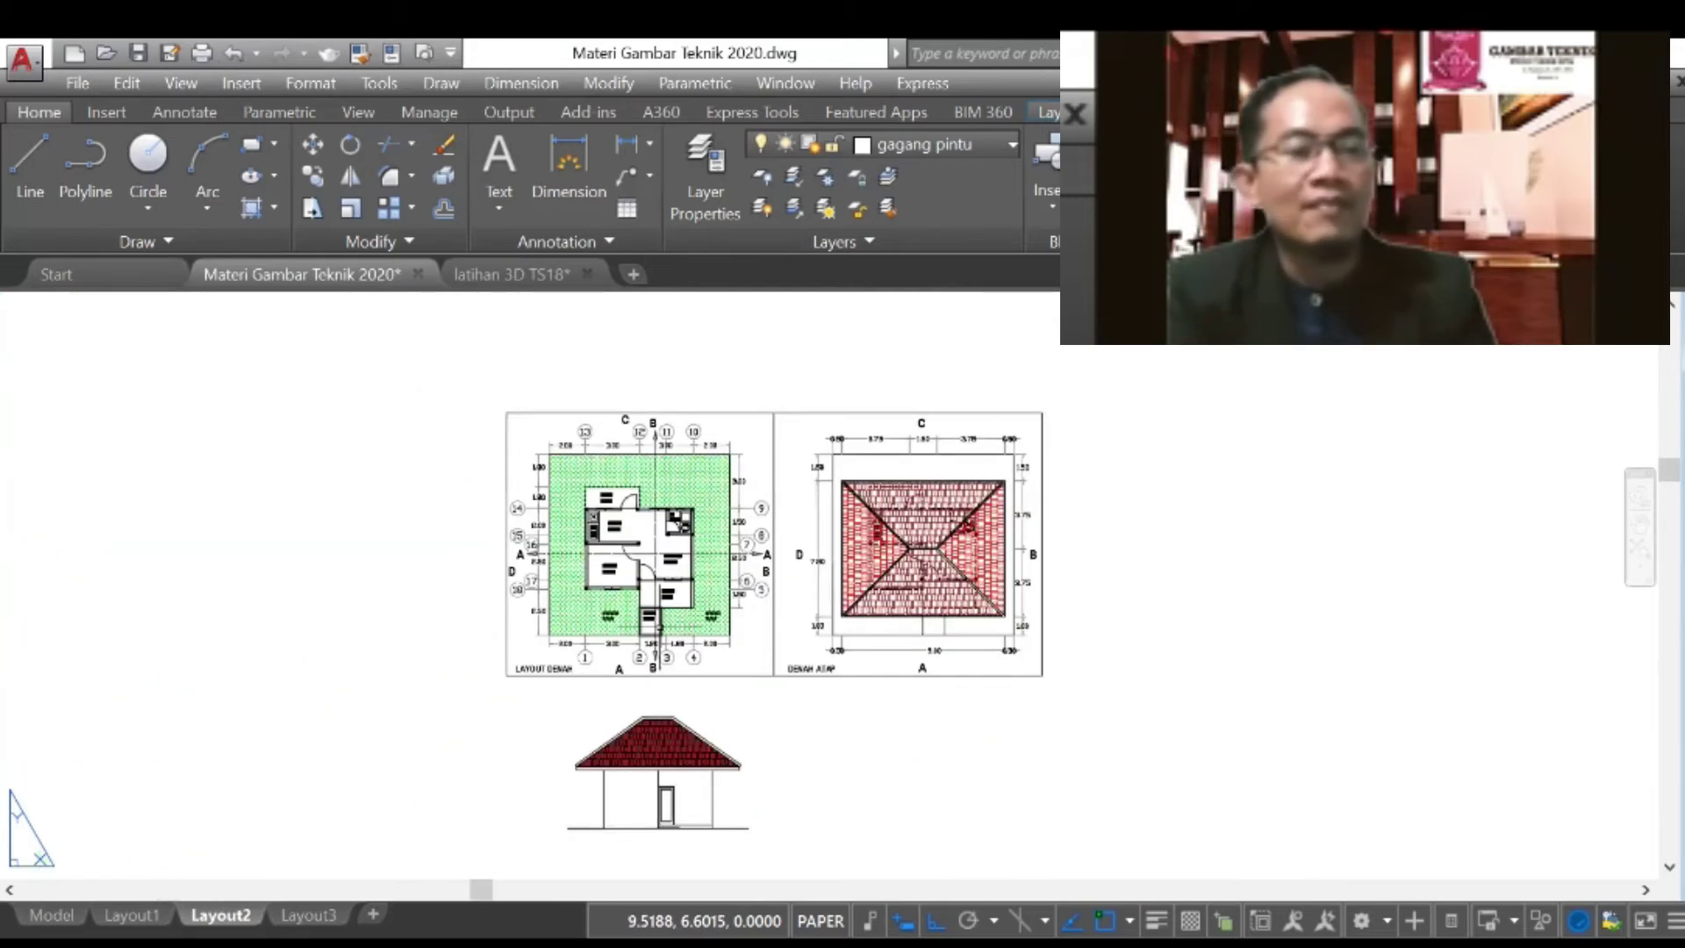
scroll(629, 785, "up", 2)
scroll(671, 747, "up", 4)
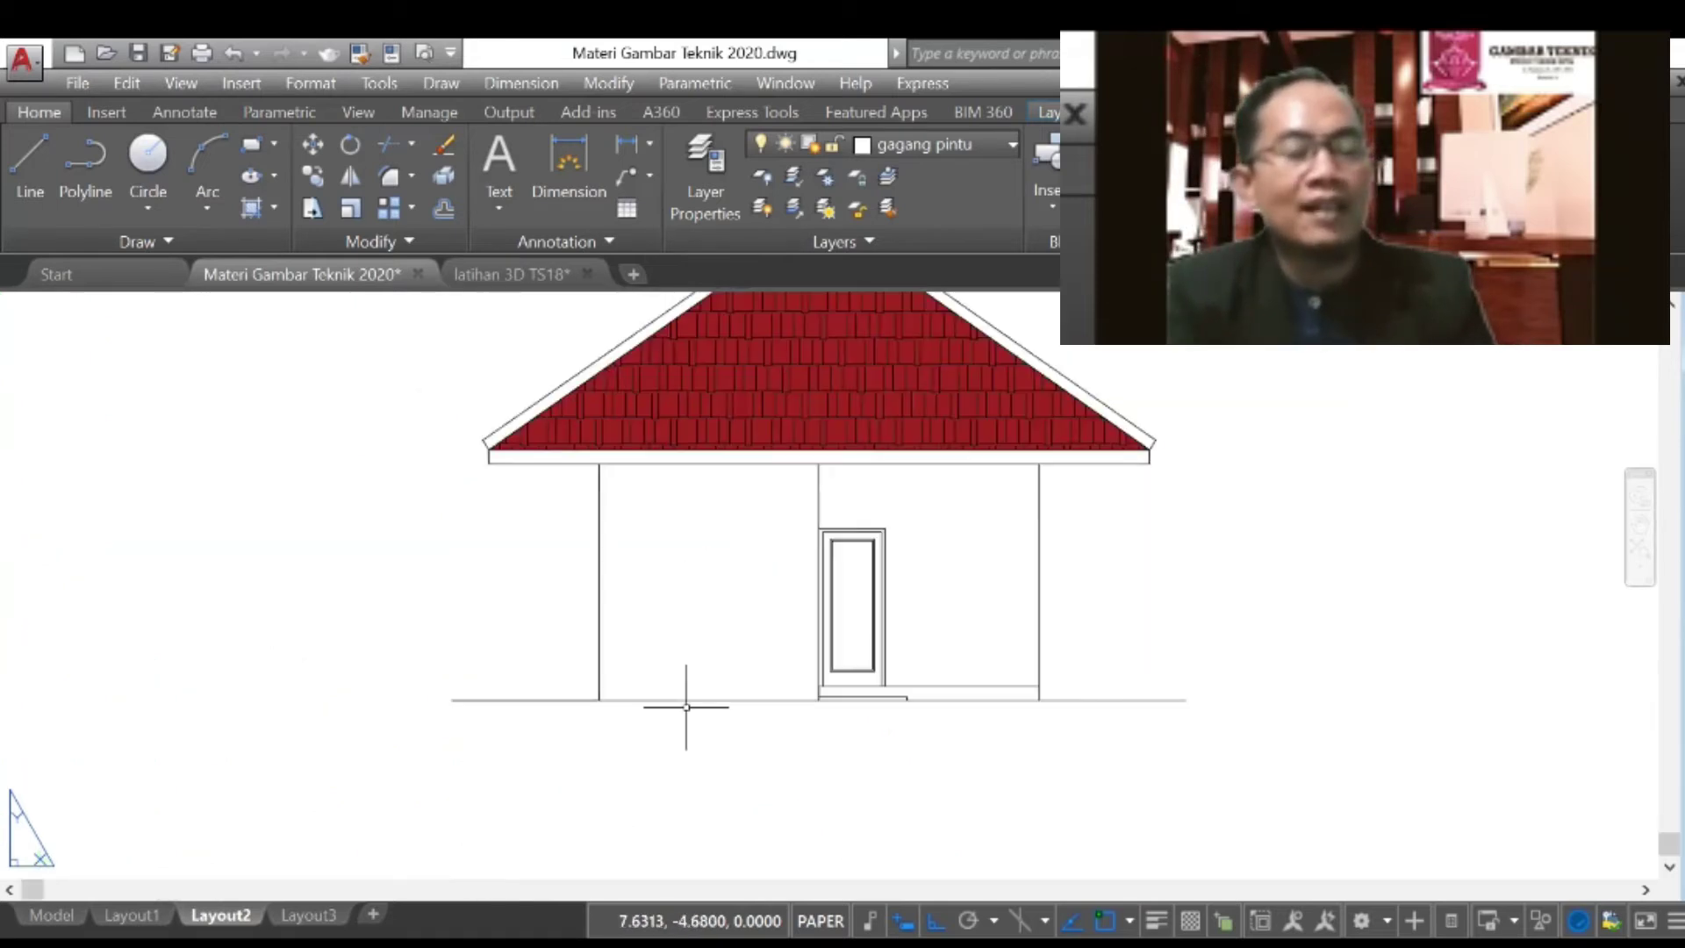
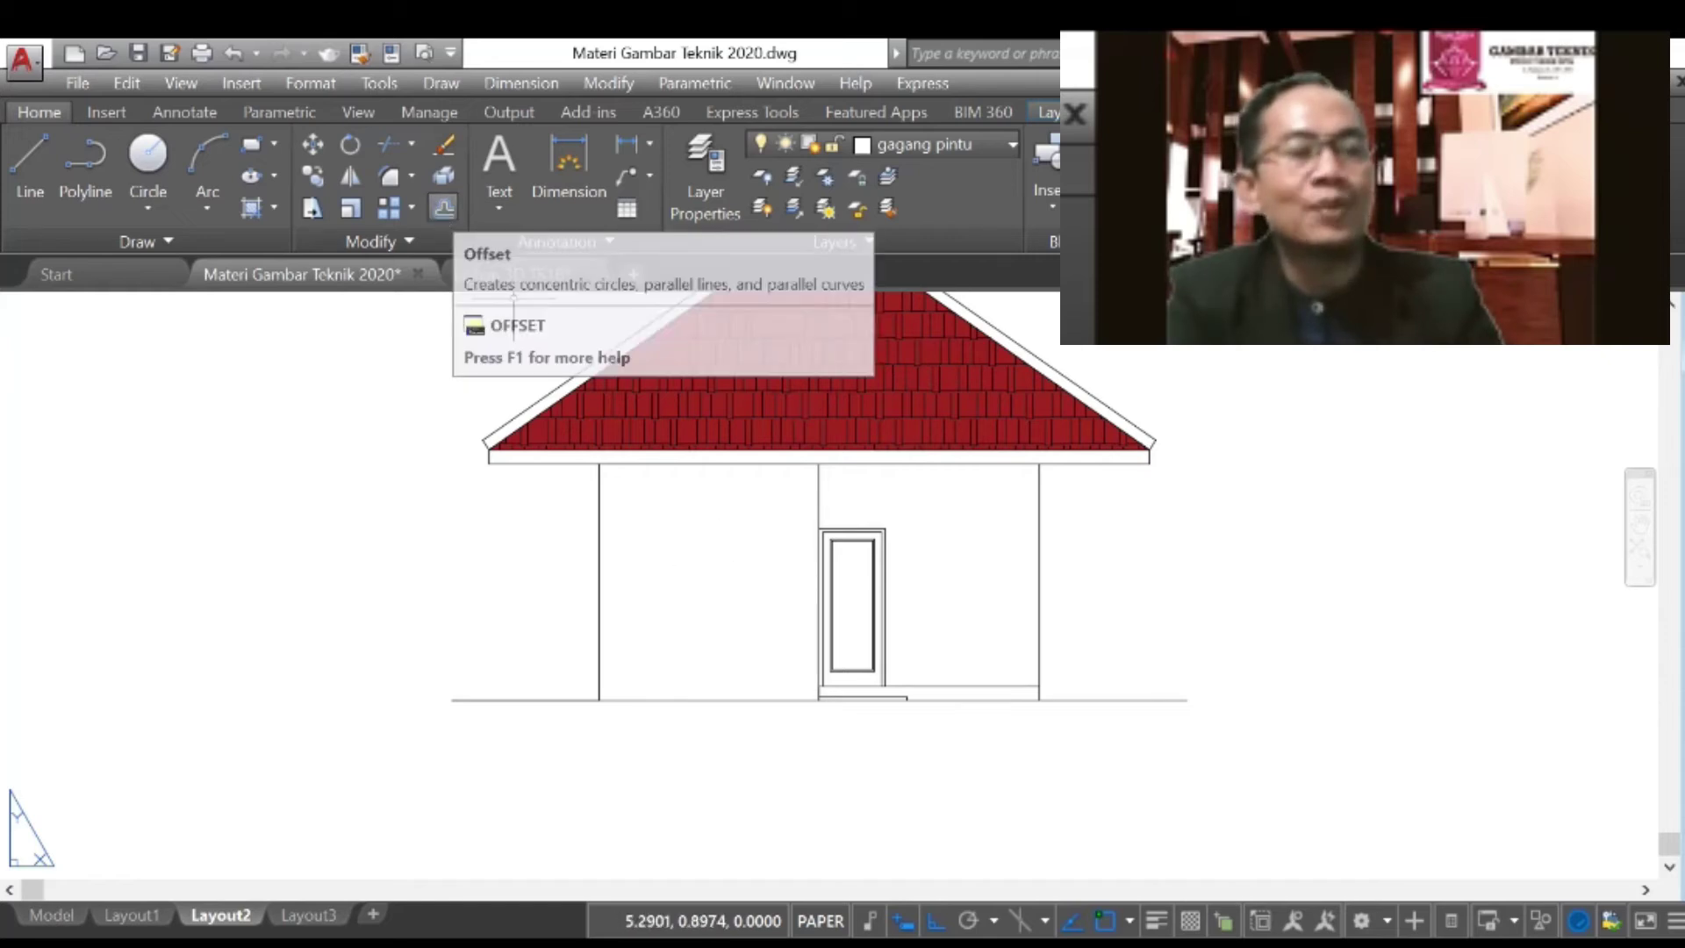
left_click(444, 208)
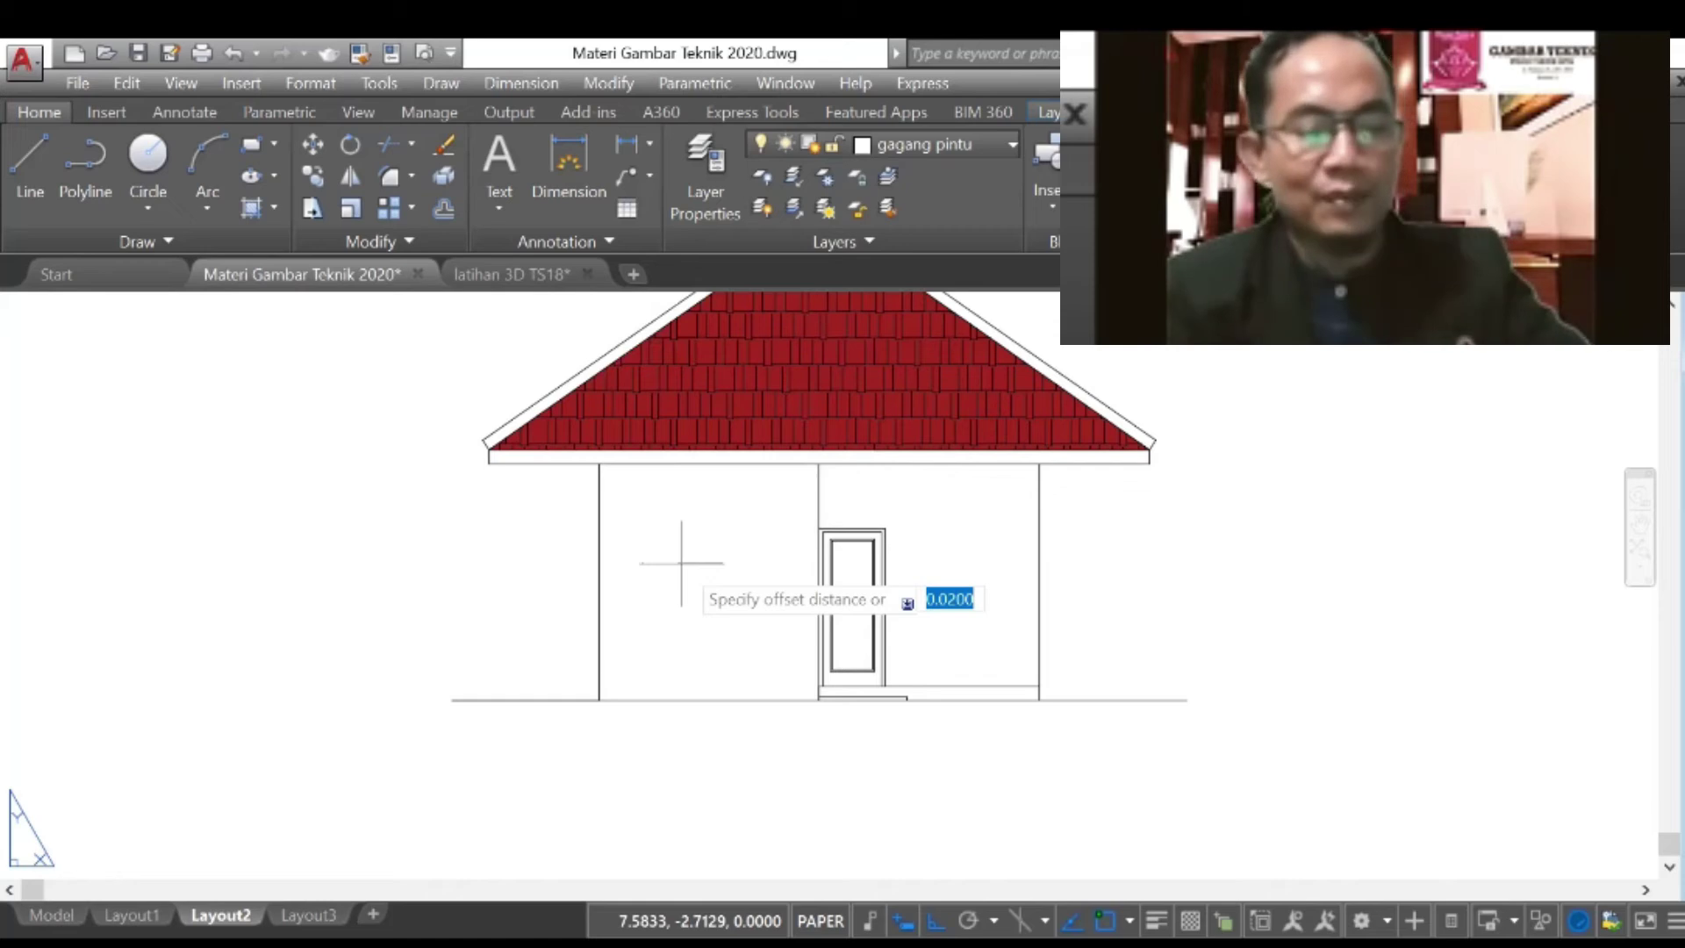
type("1.")
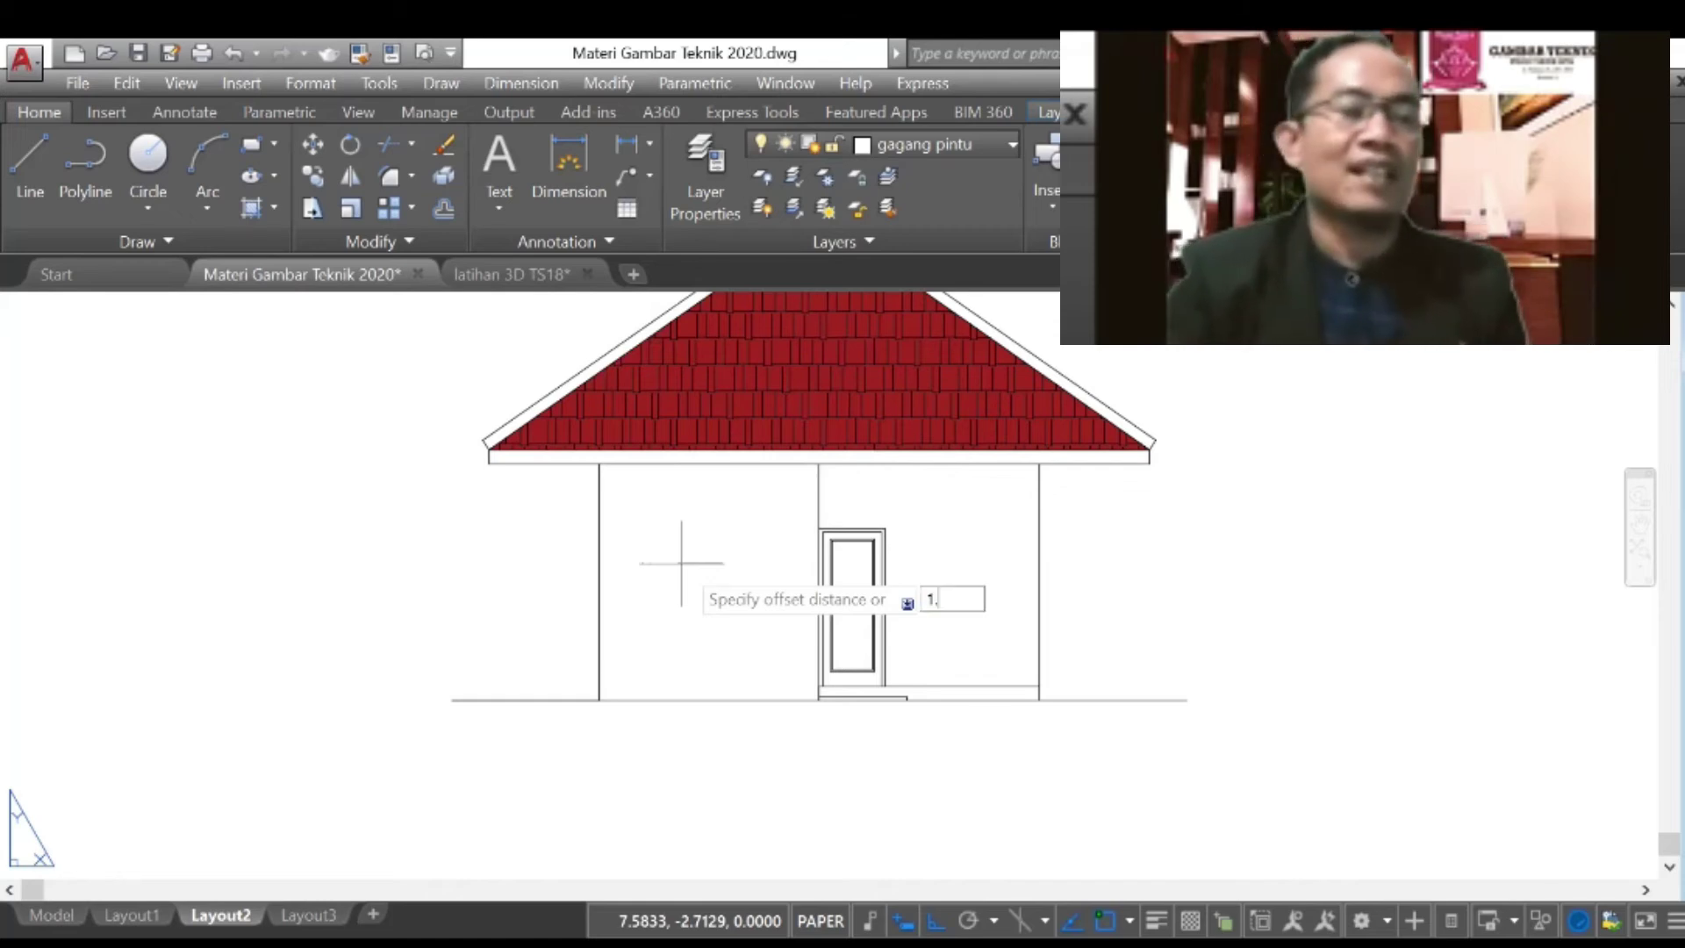
key("Return")
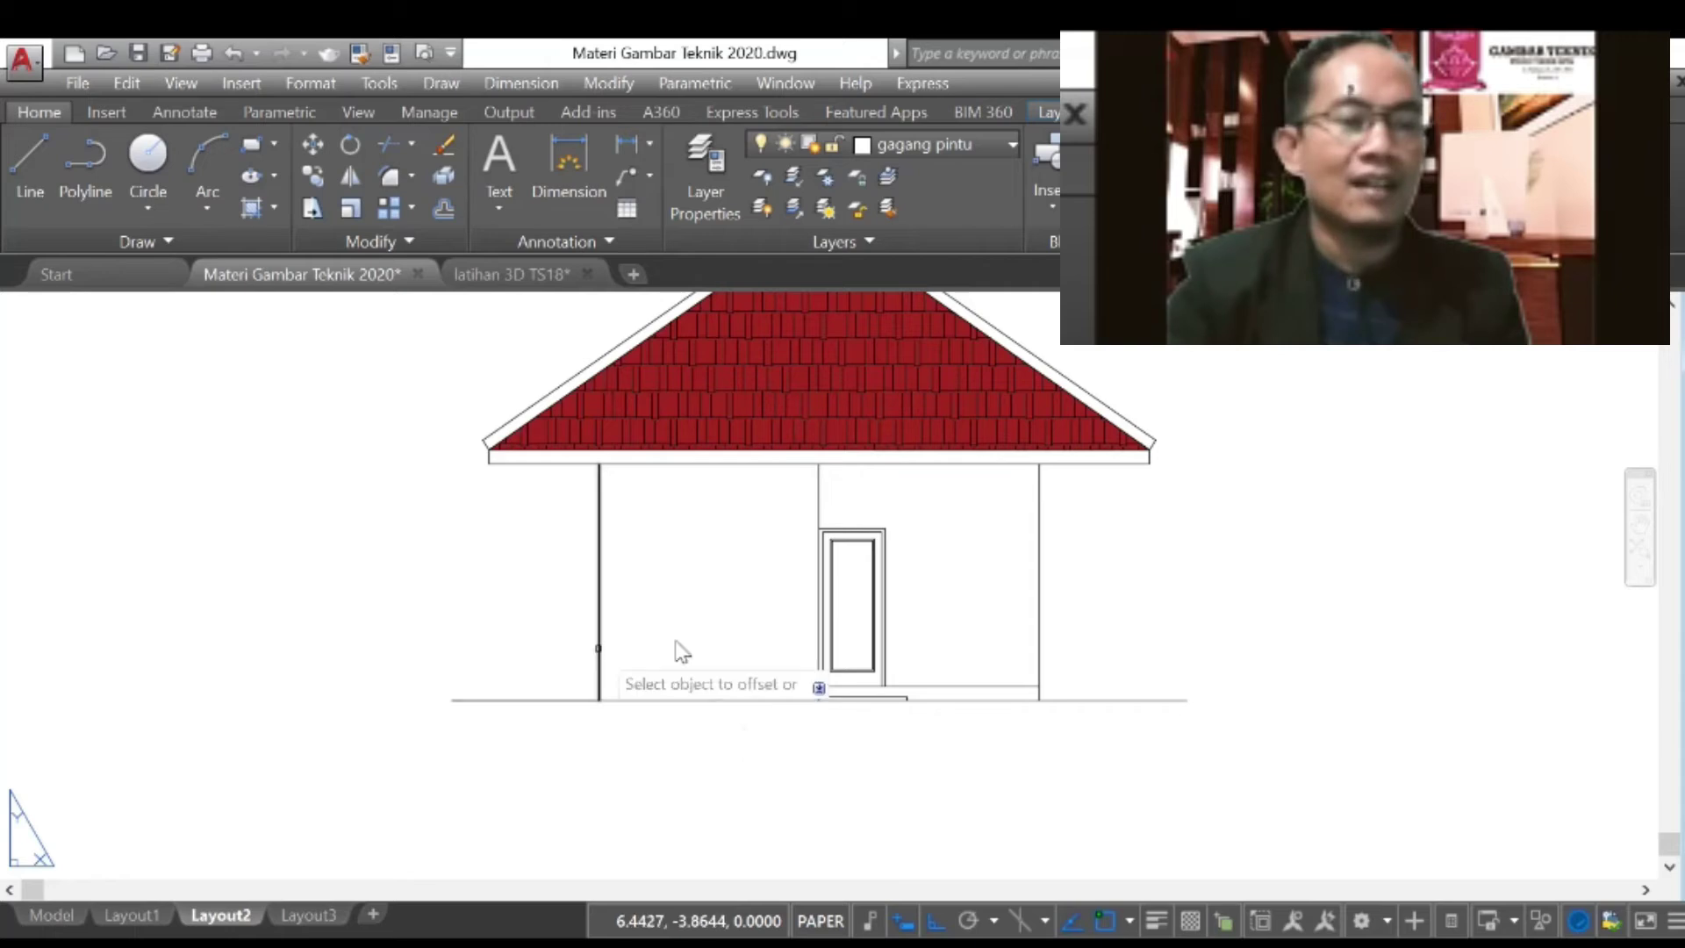
left_click(601, 649)
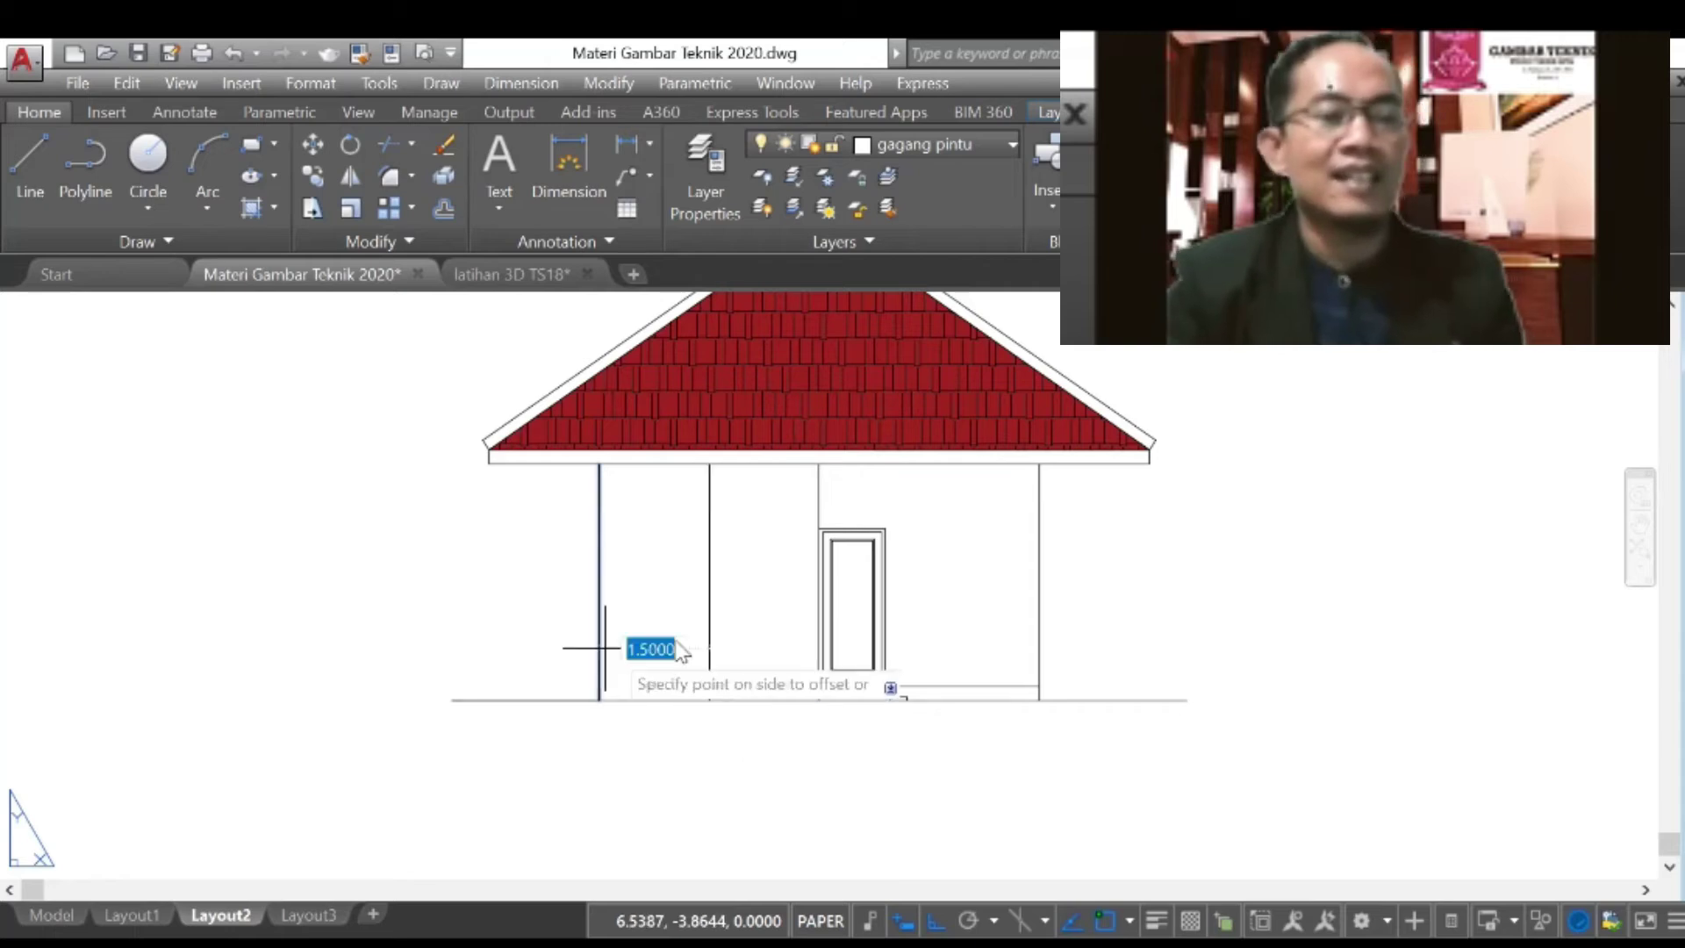
left_click(764, 650)
key("Escape")
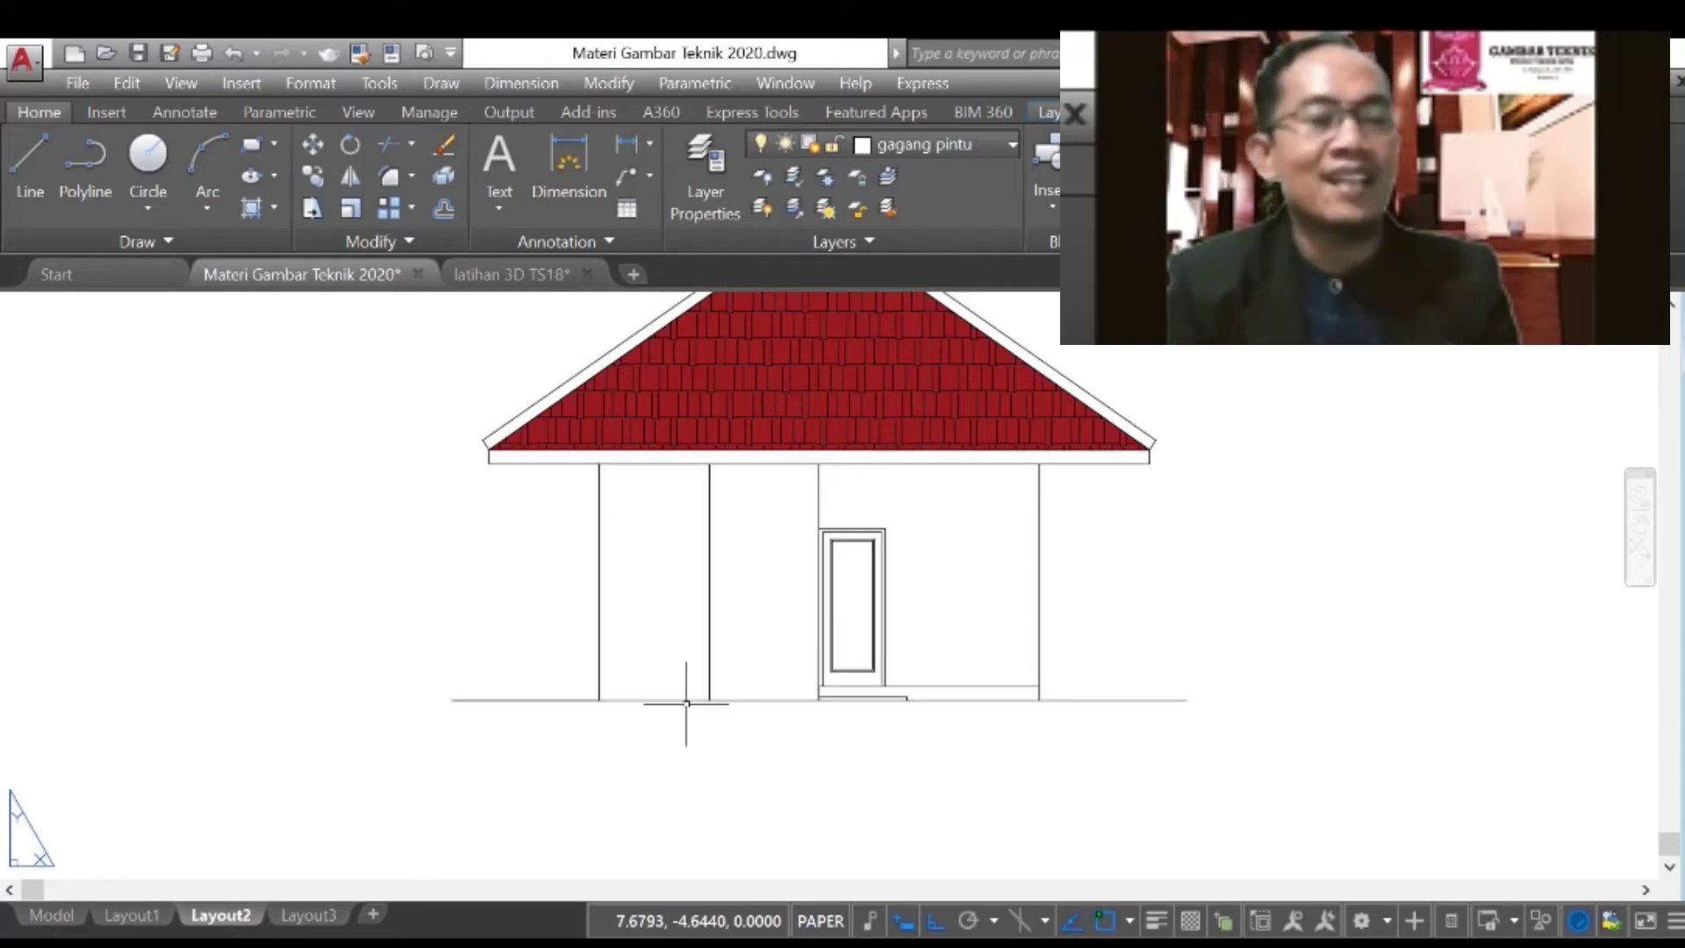
Step: Offset the terrace floor line beside the door 0.8 upward to mark the window sill height
scroll(726, 638, "up", 2)
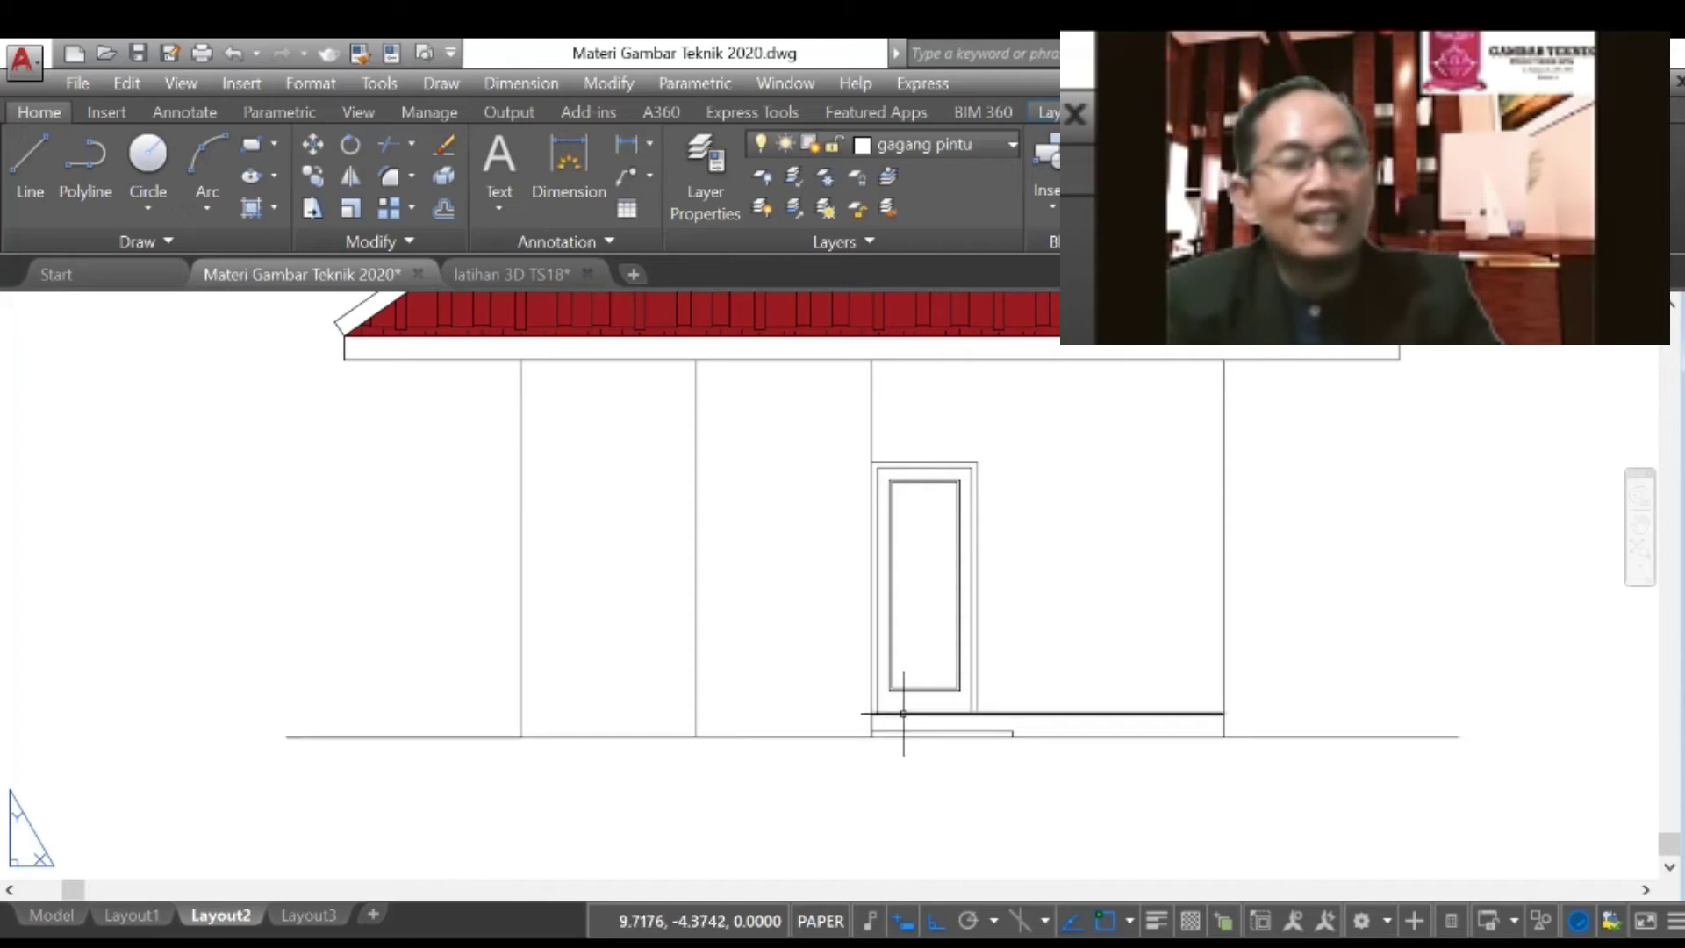
mouse_move(903, 713)
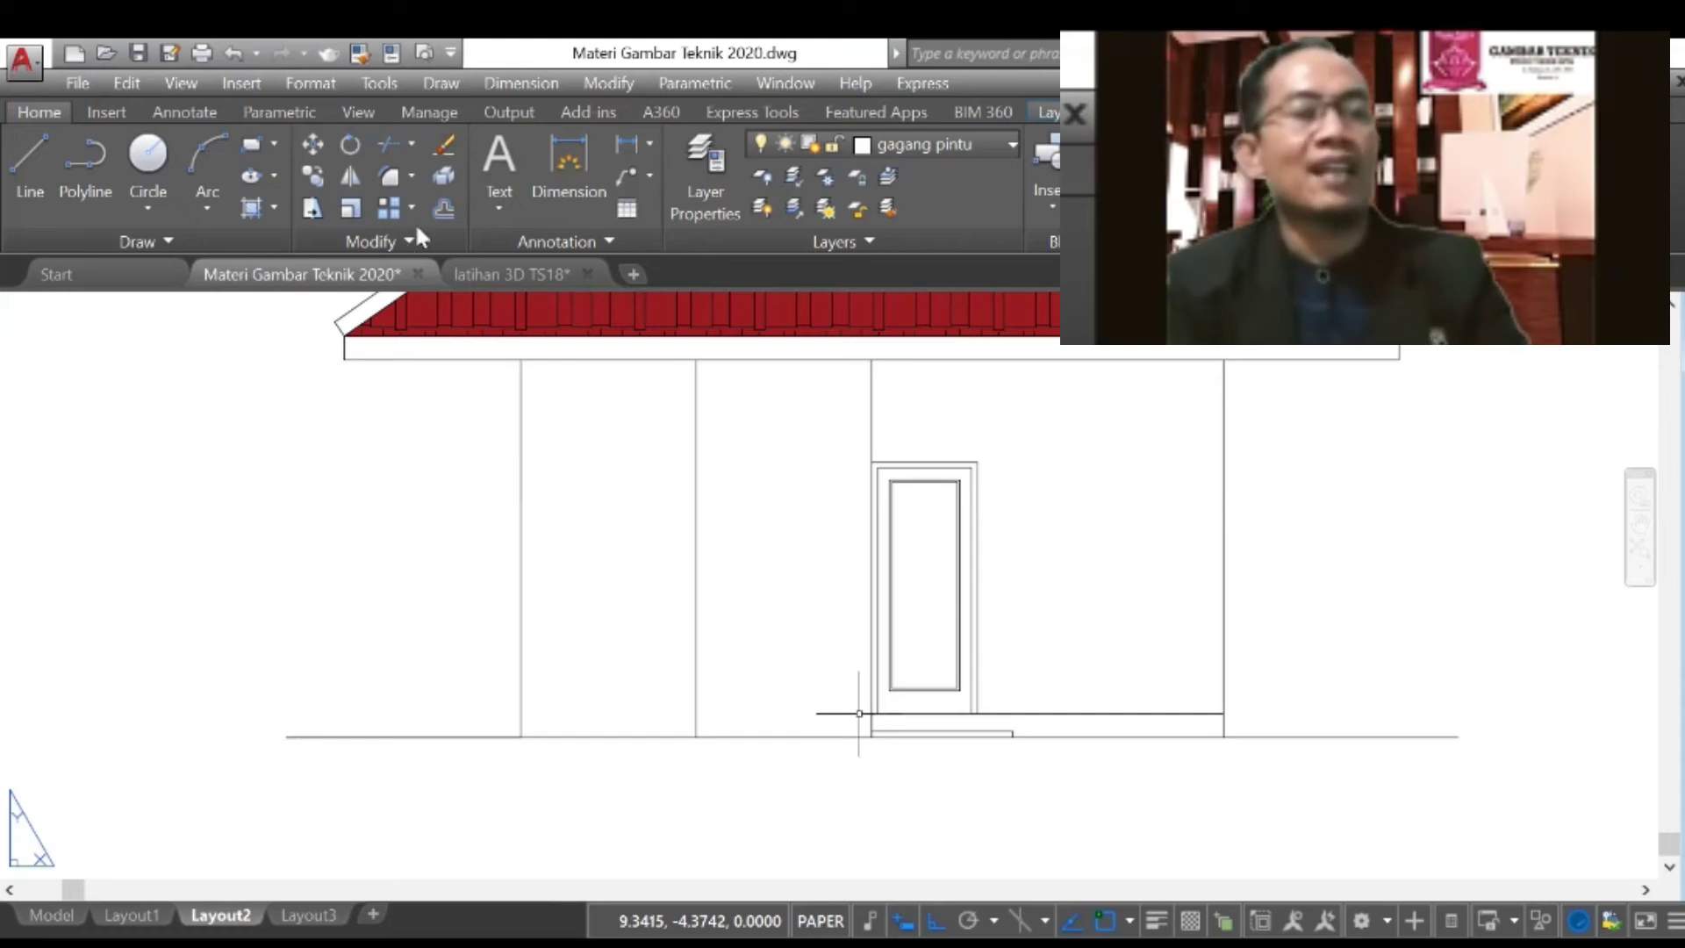
left_click(445, 207)
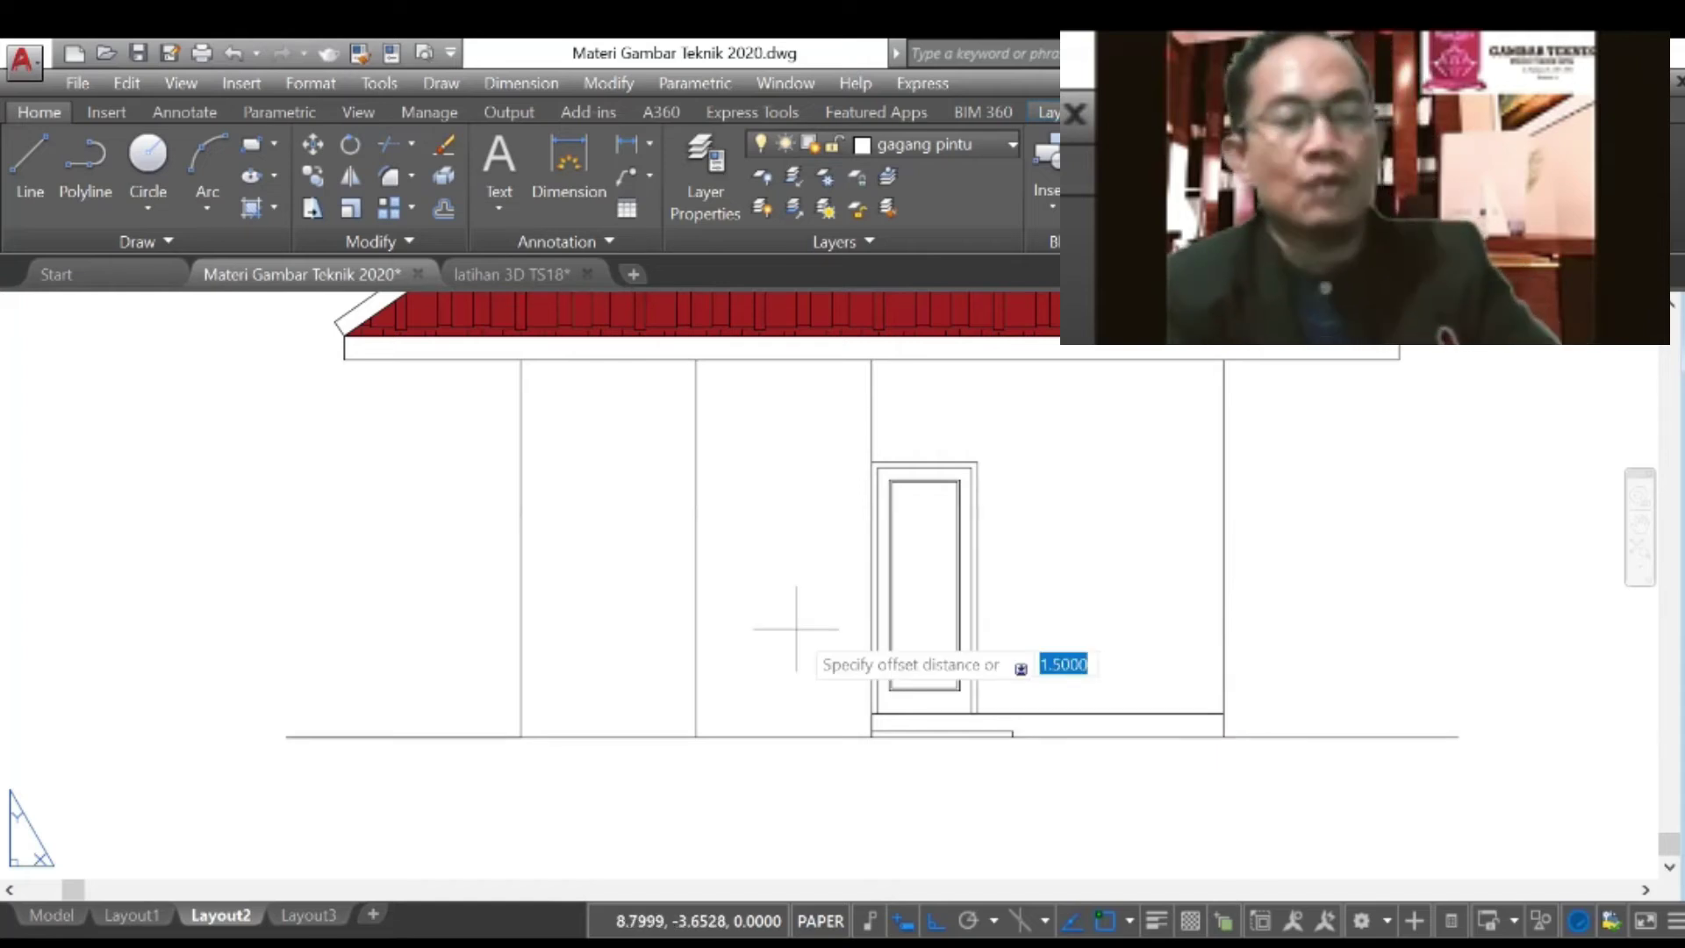
type("0.8")
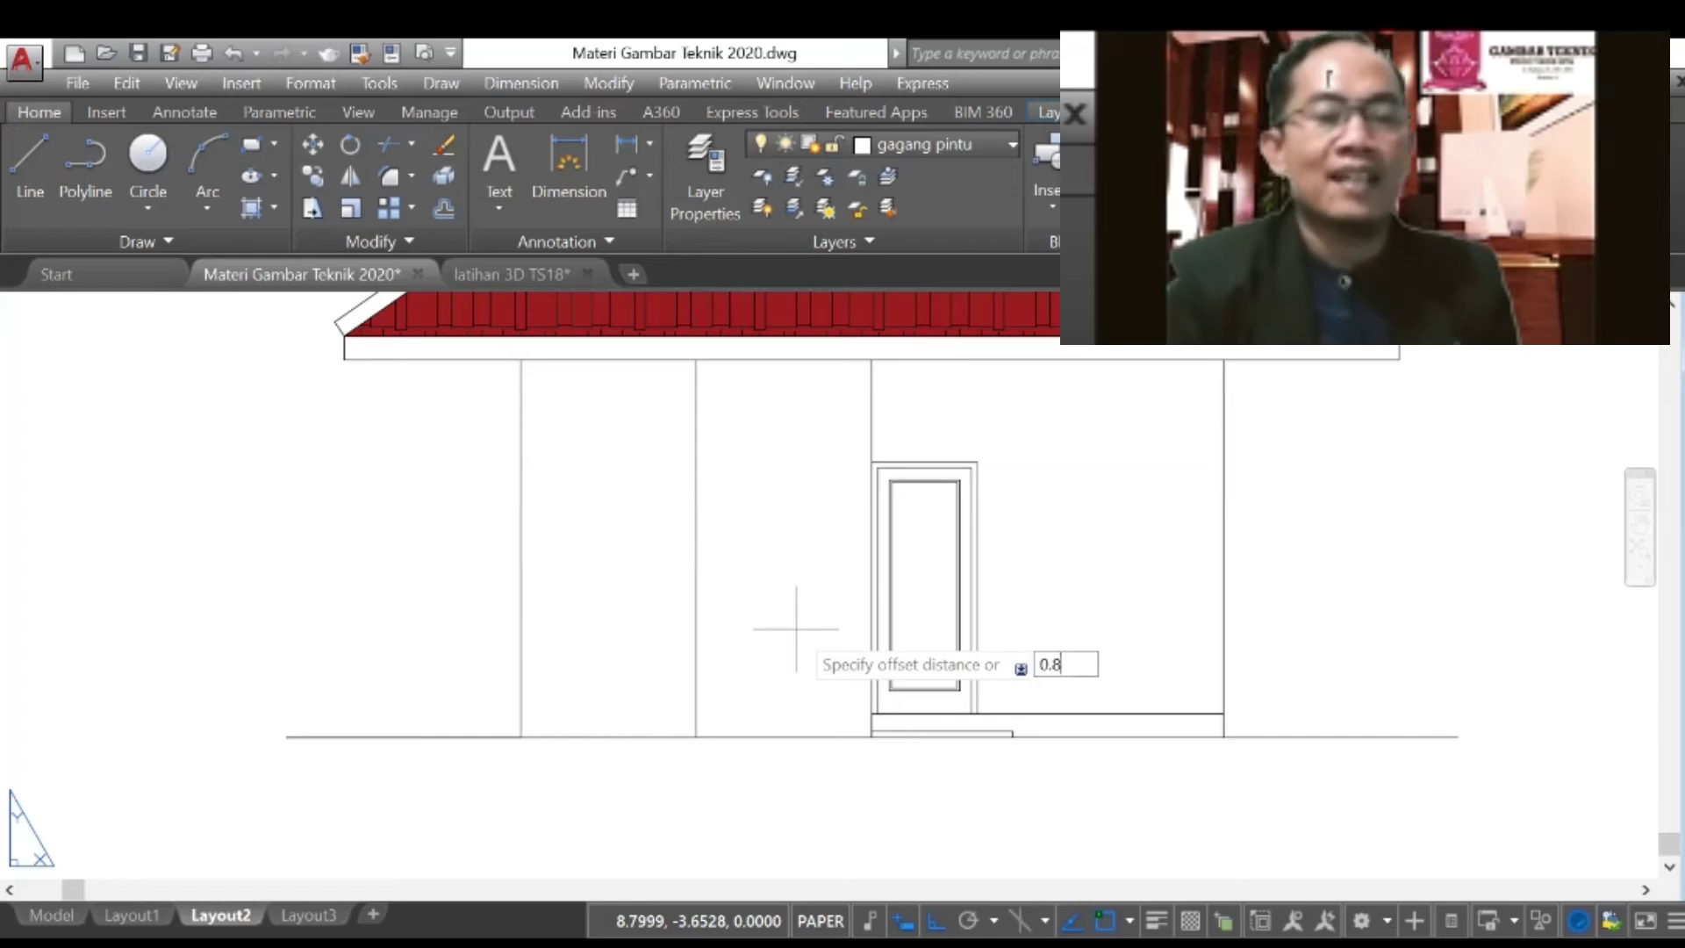
key("Return")
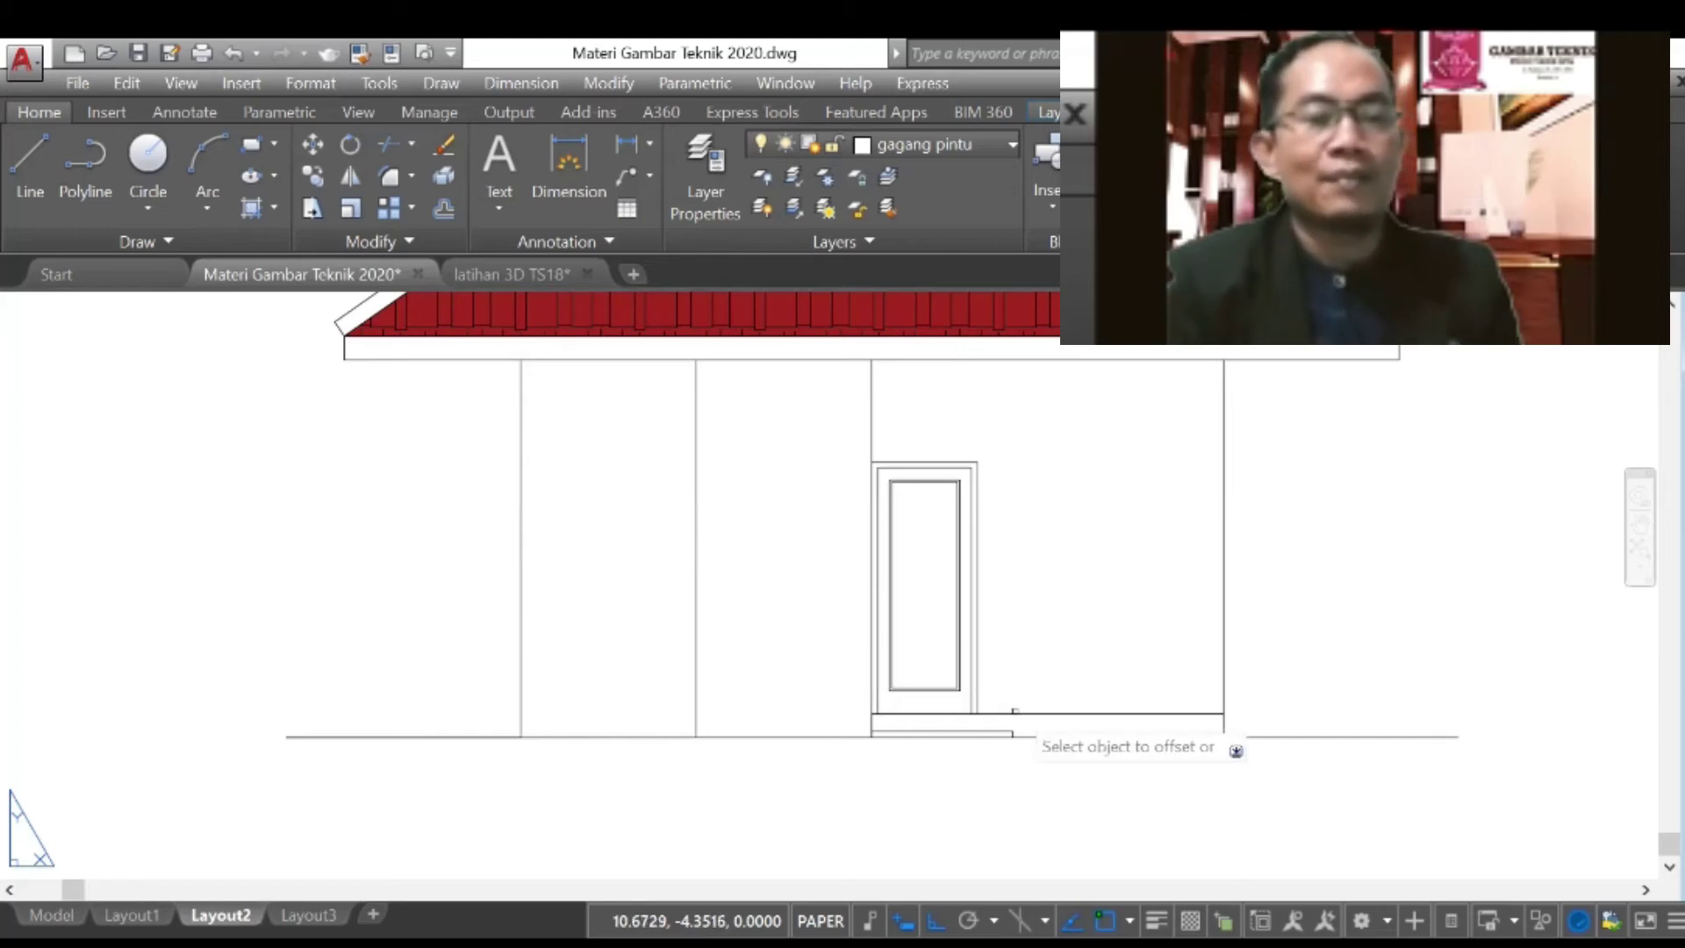
left_click(1008, 711)
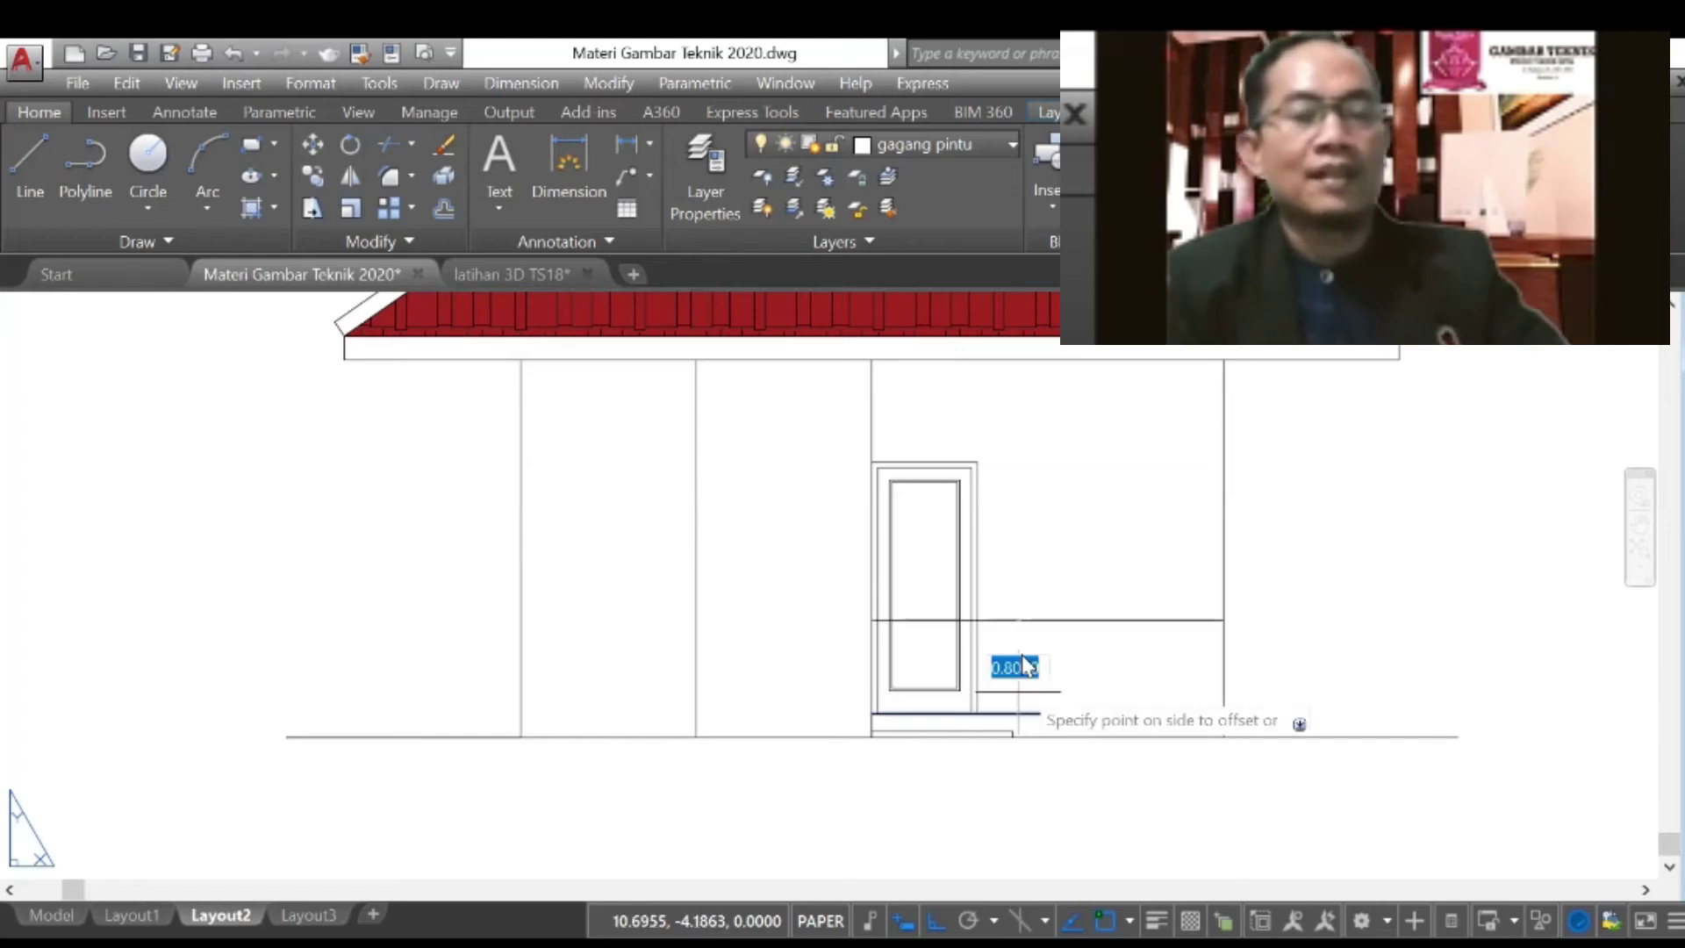
left_click(1024, 557)
Step: Draw a horizontal line from the left end of the sill-height line to the left wall line
left_click(871, 625)
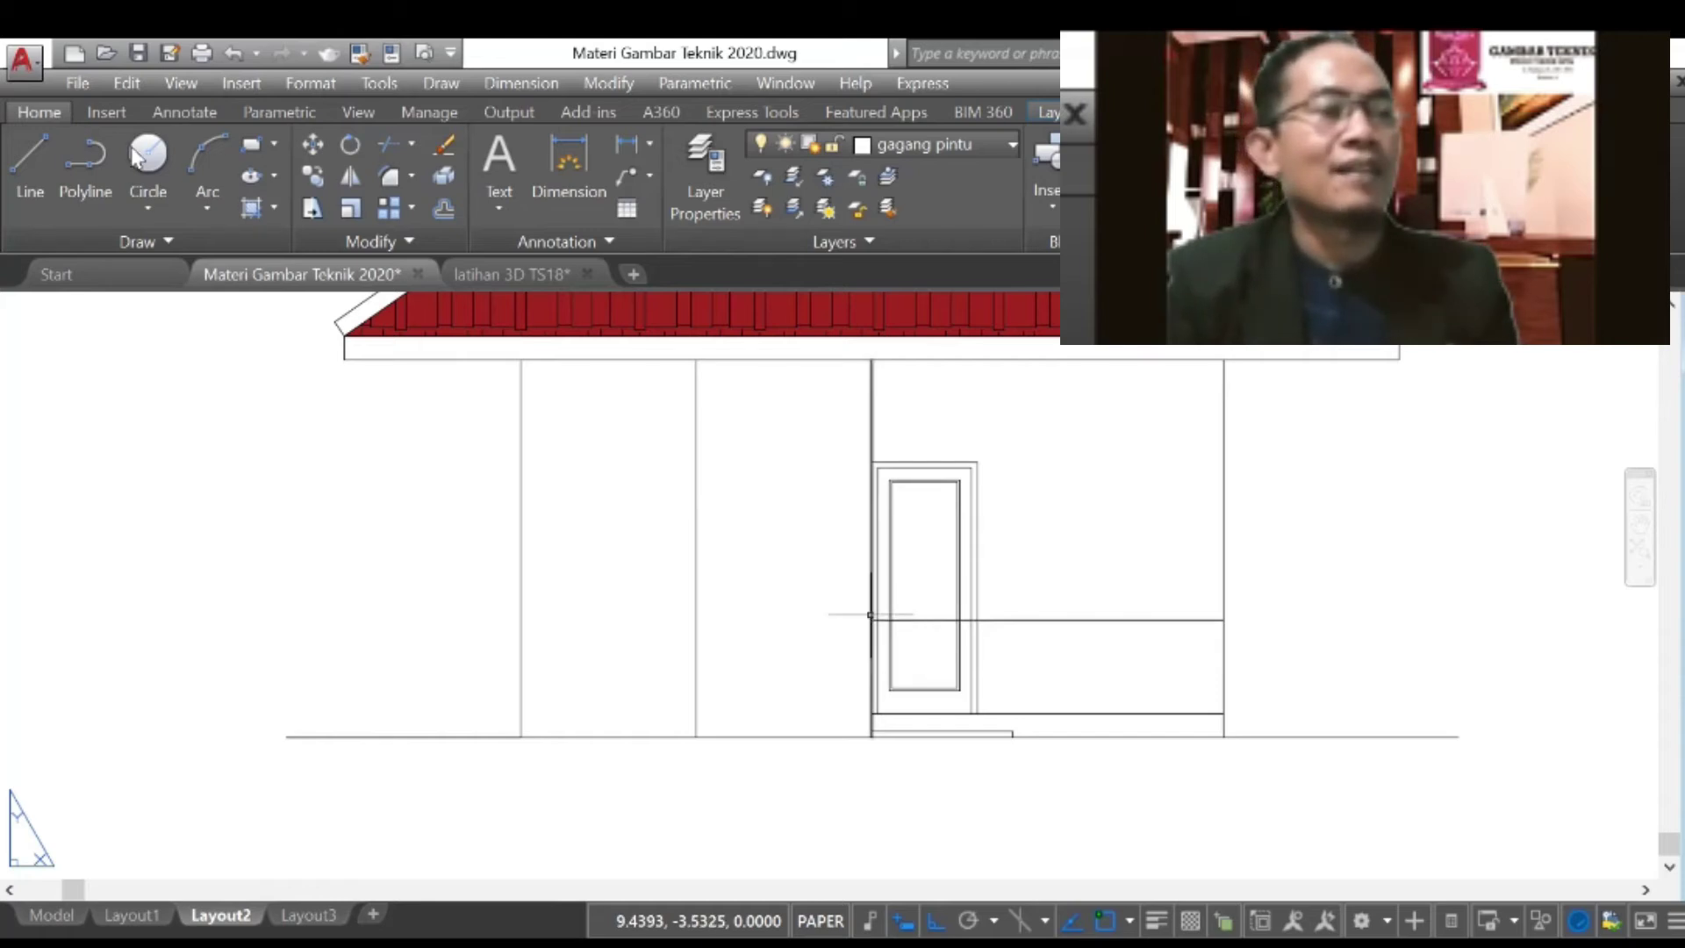
left_click(85, 158)
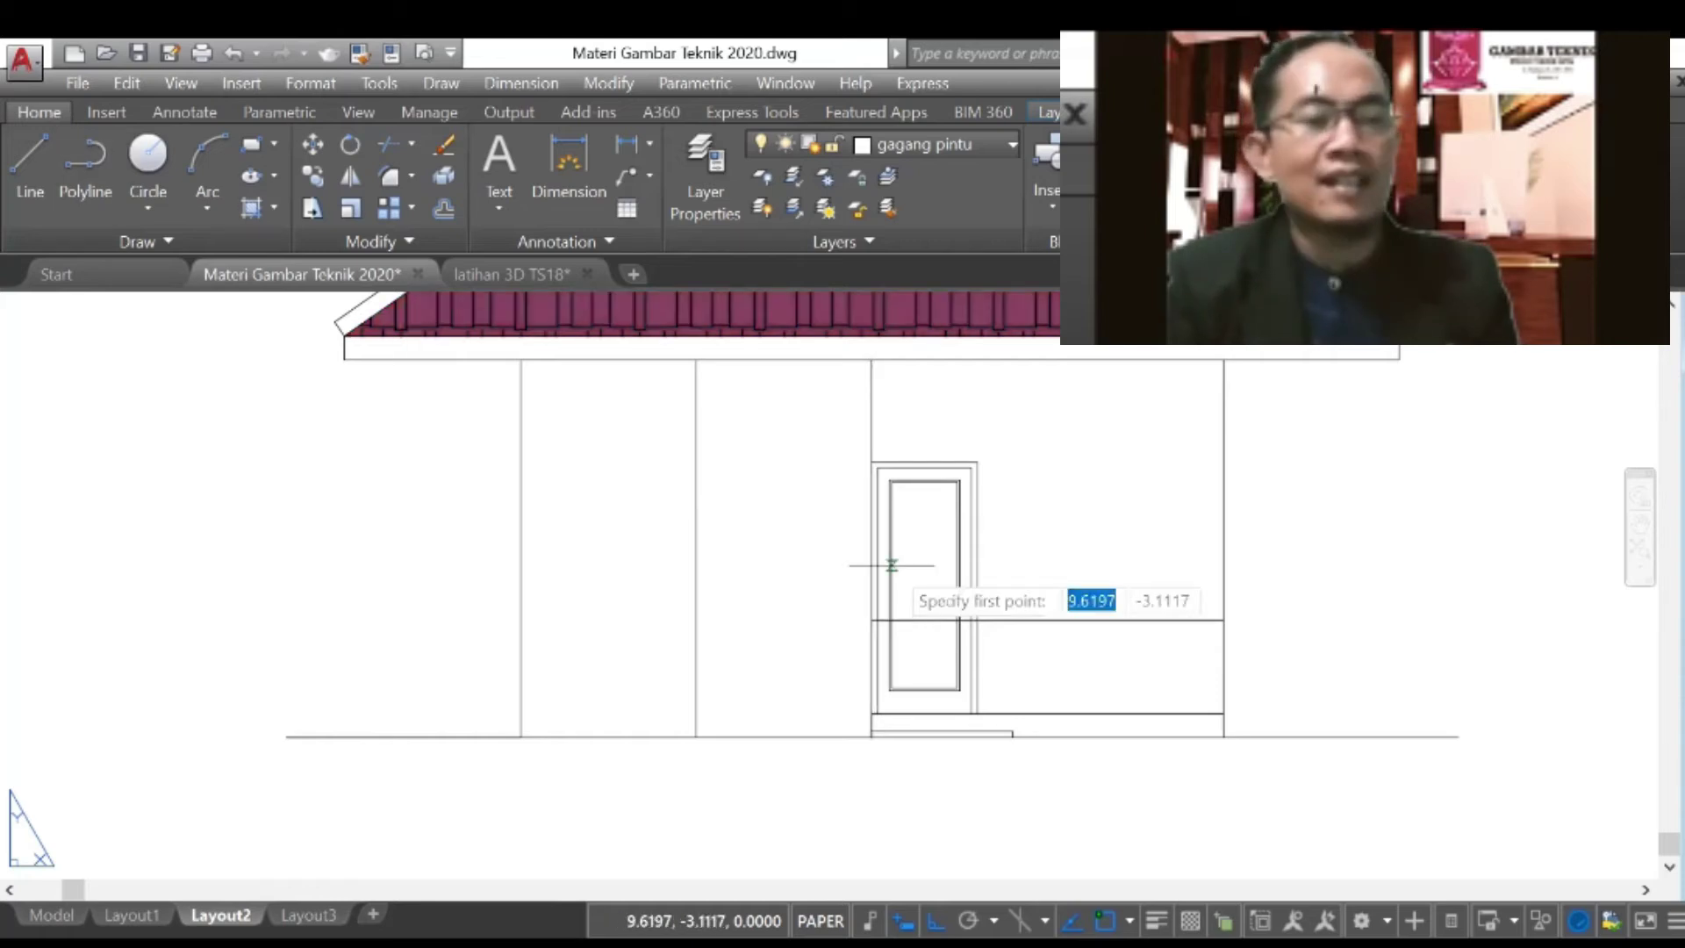
left_click(520, 620)
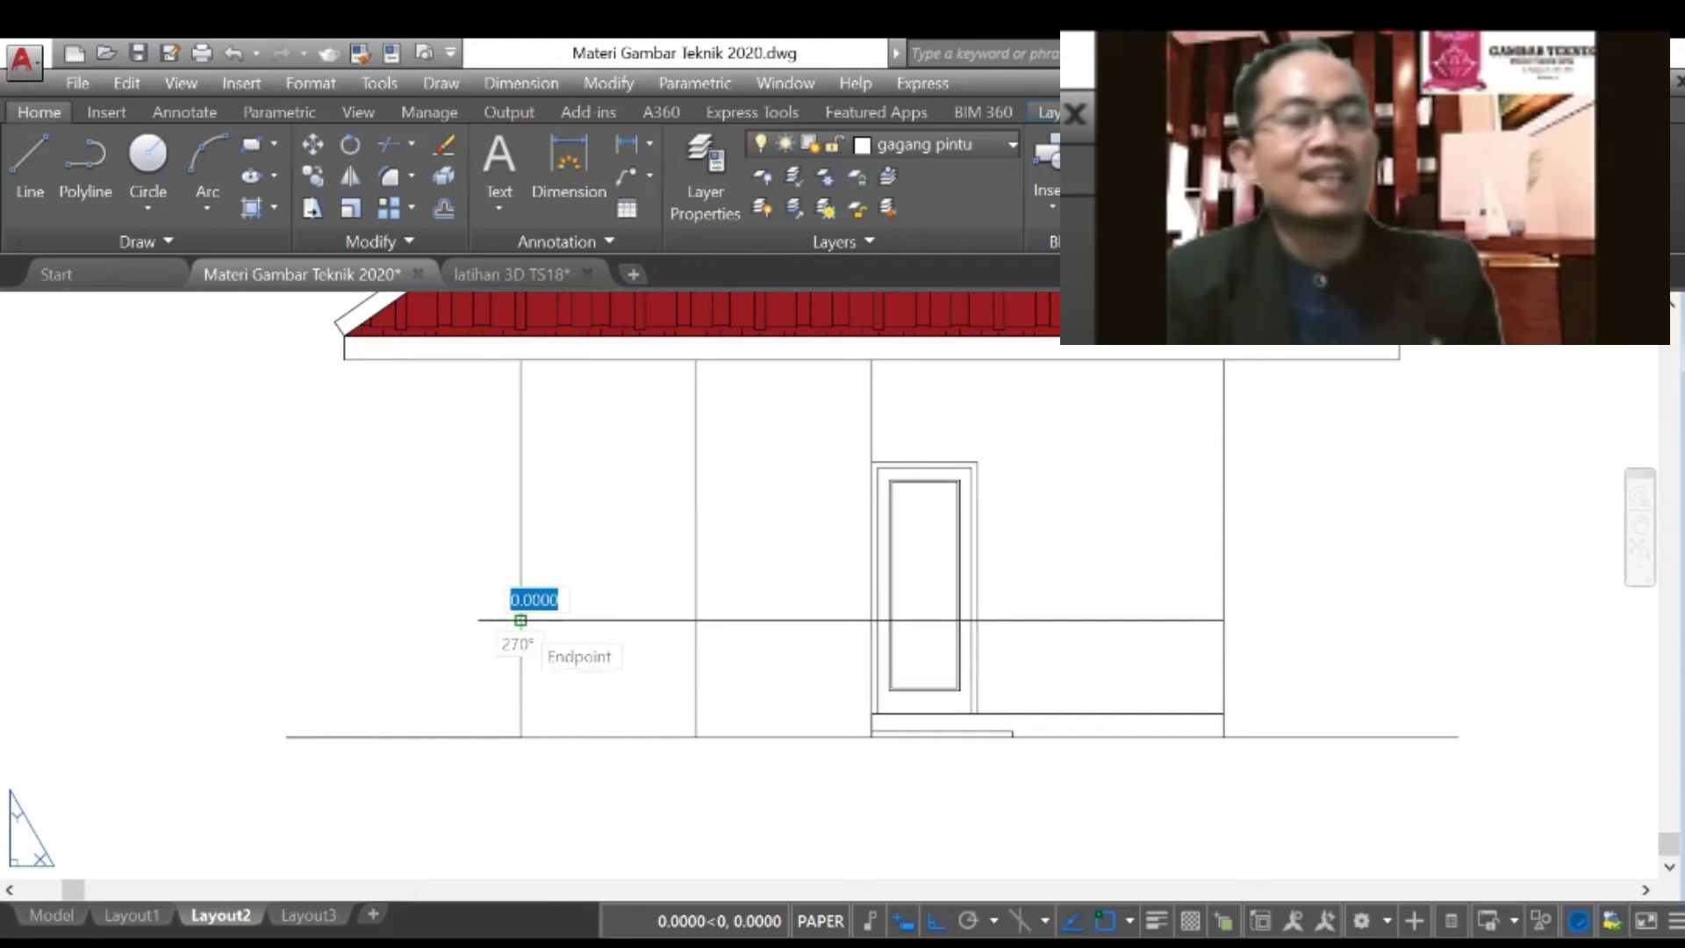
key("Escape")
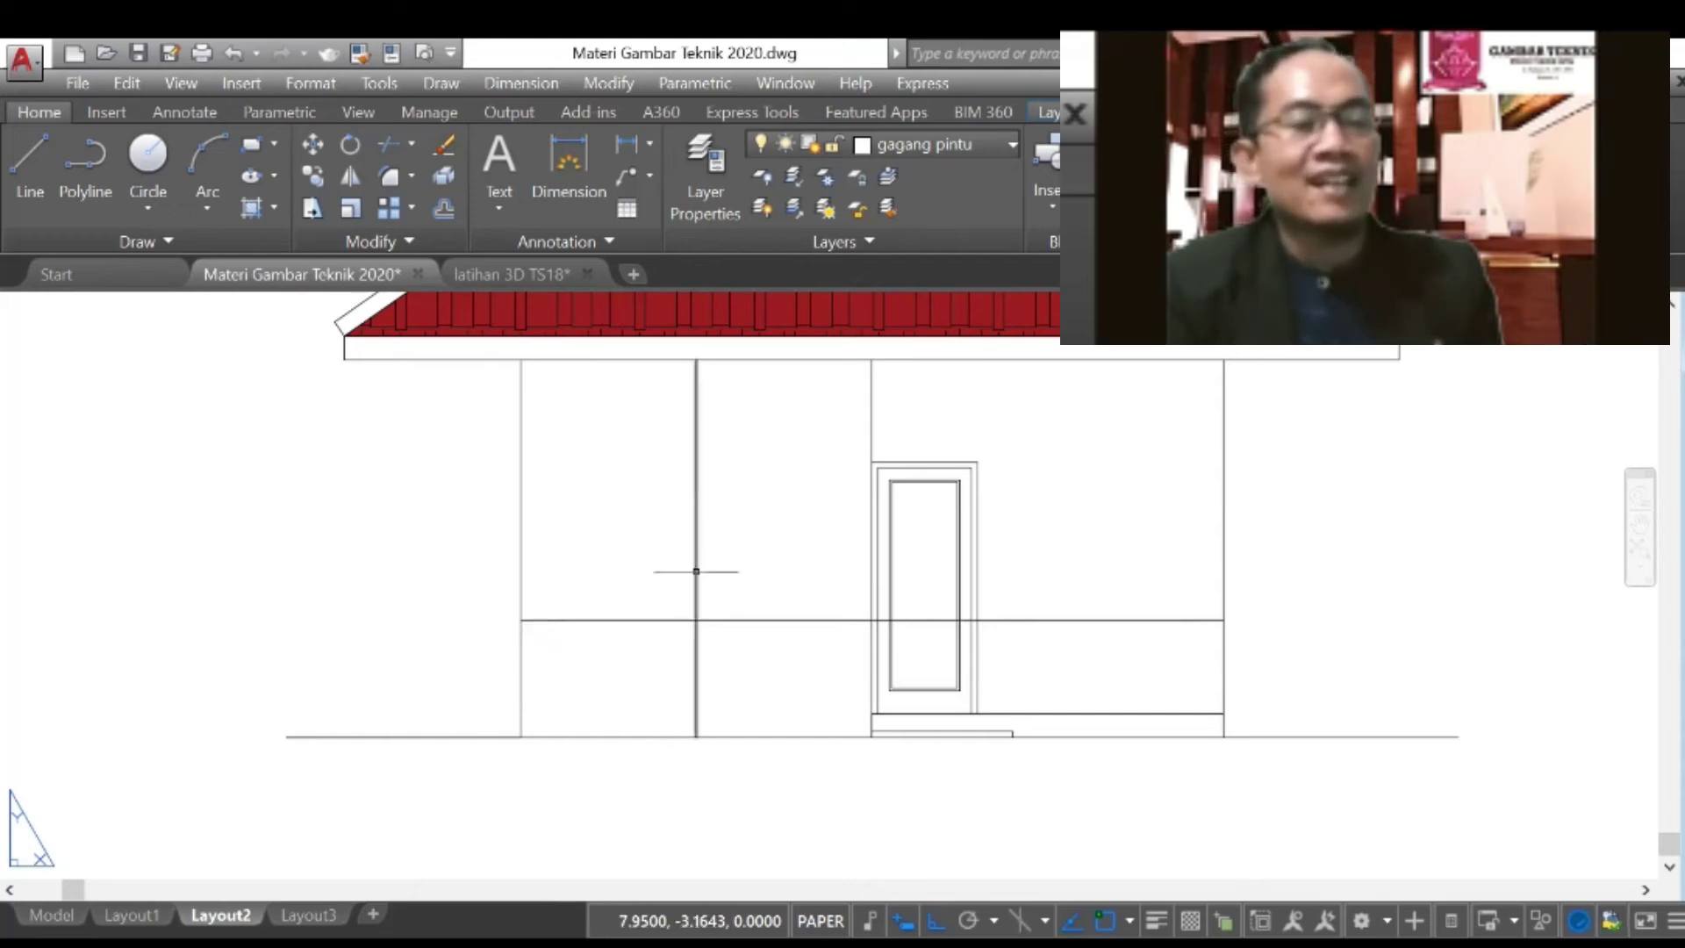
Step: Offset the window's vertical centerline 0.5 to both sides to mark the window's side edges
mouse_move(695, 575)
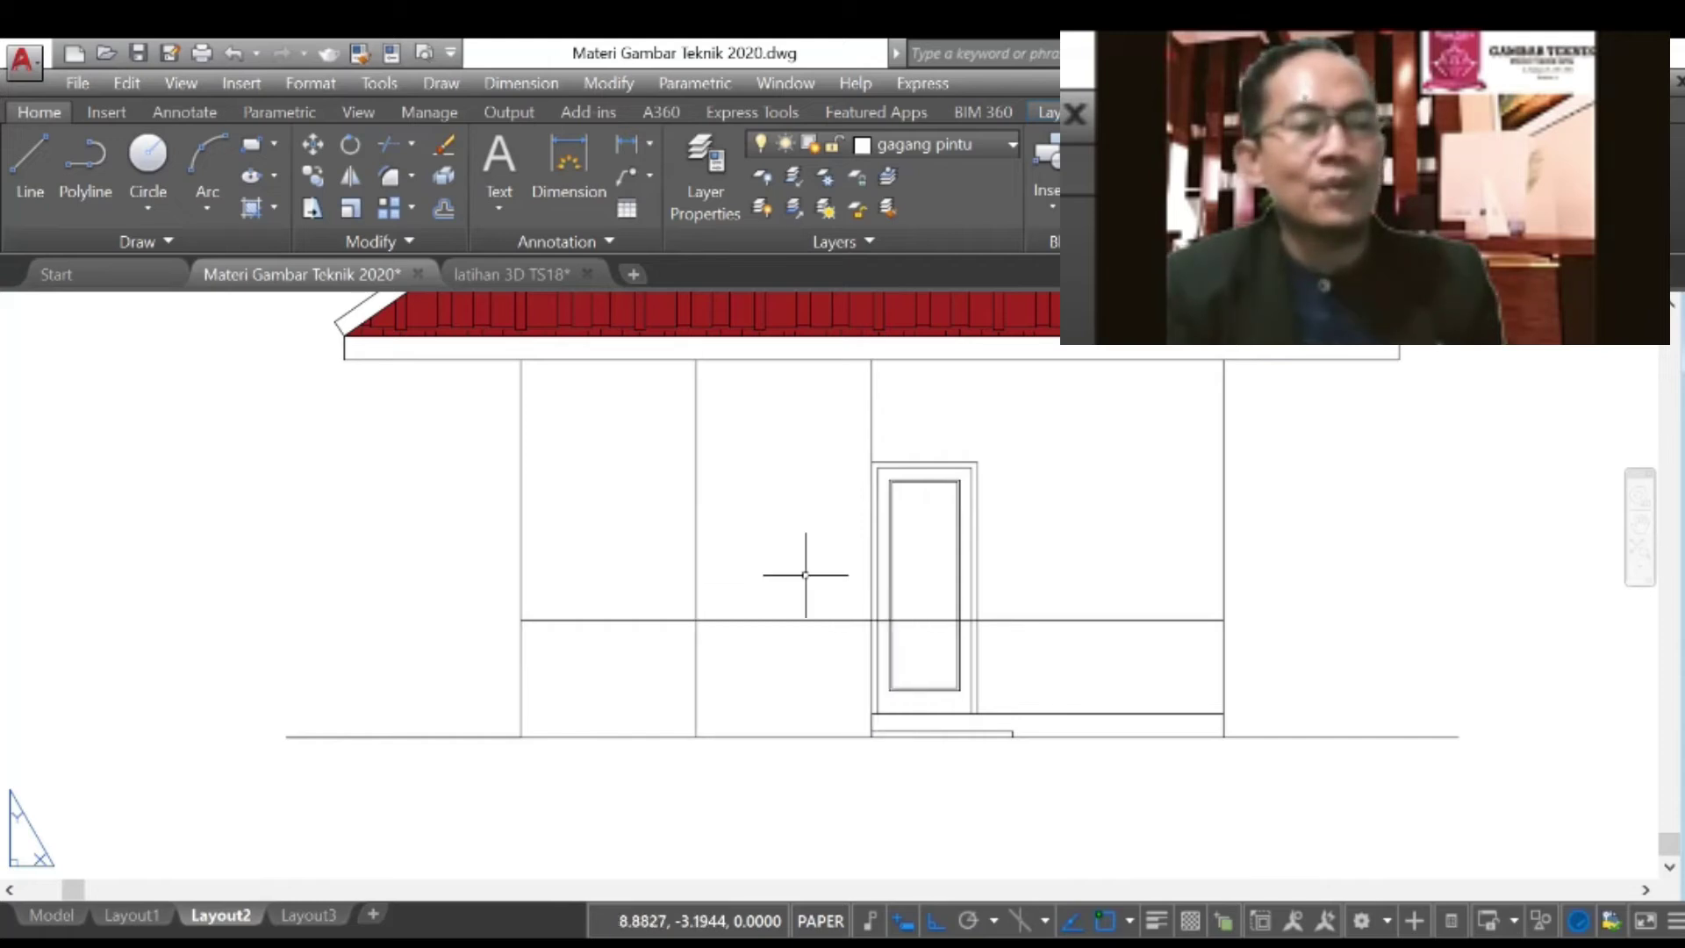
left_click(450, 213)
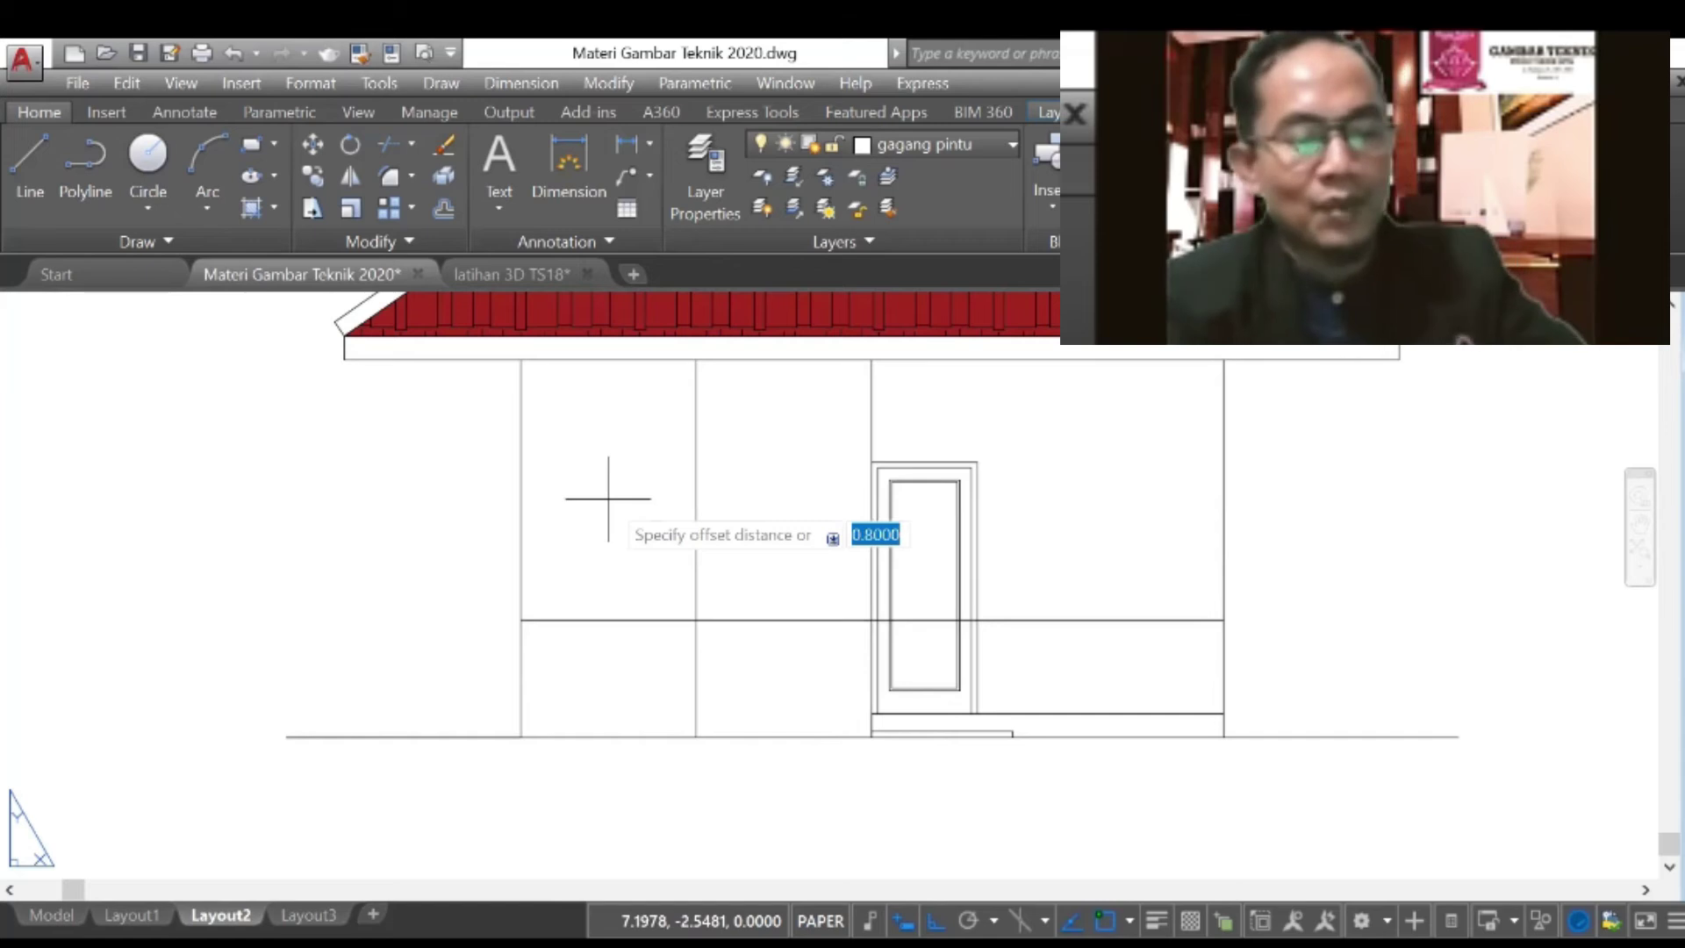
type("0.5")
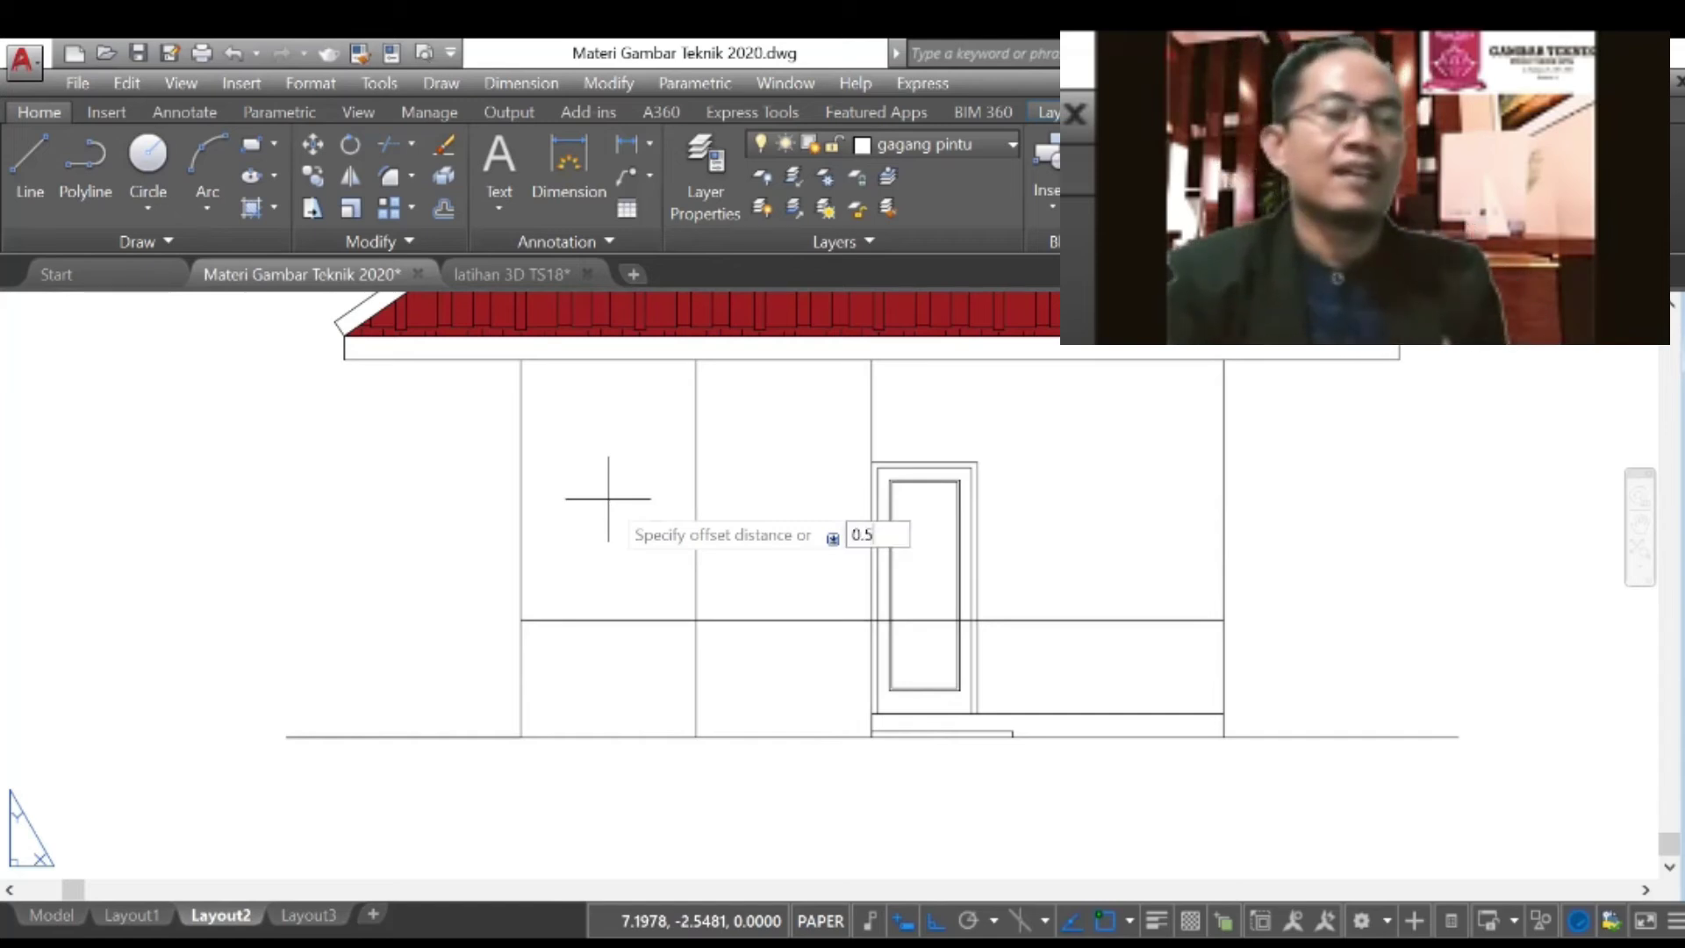
key("Return")
left_click(699, 552)
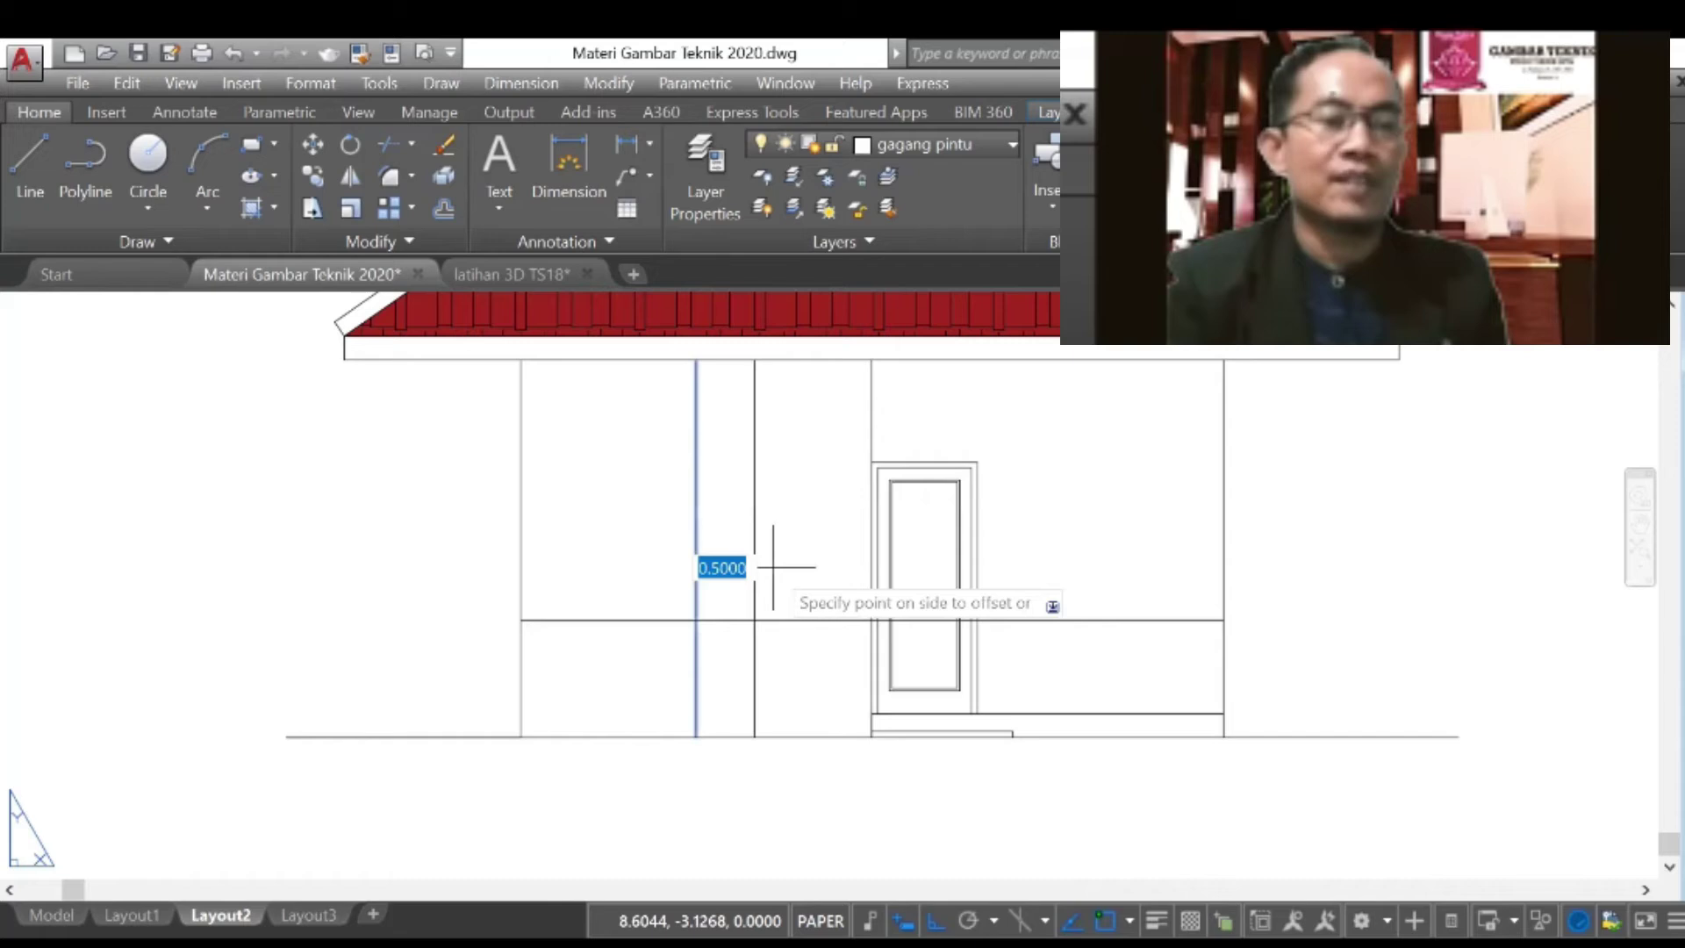
left_click(772, 568)
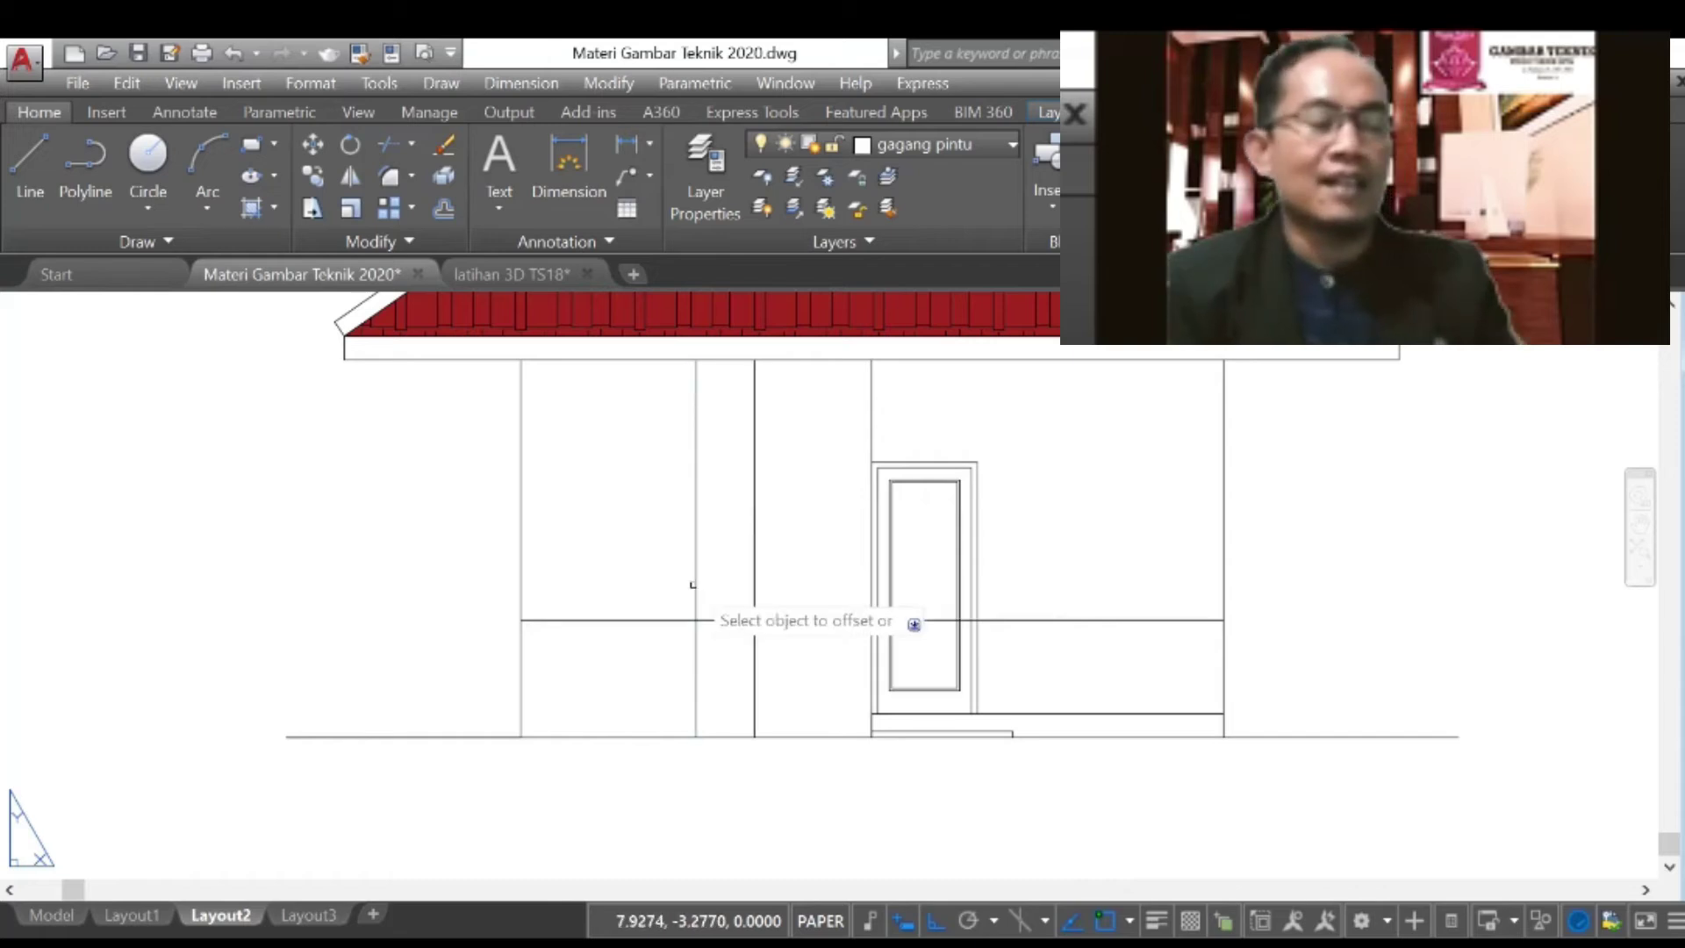
left_click(692, 584)
left_click(583, 558)
key("Escape")
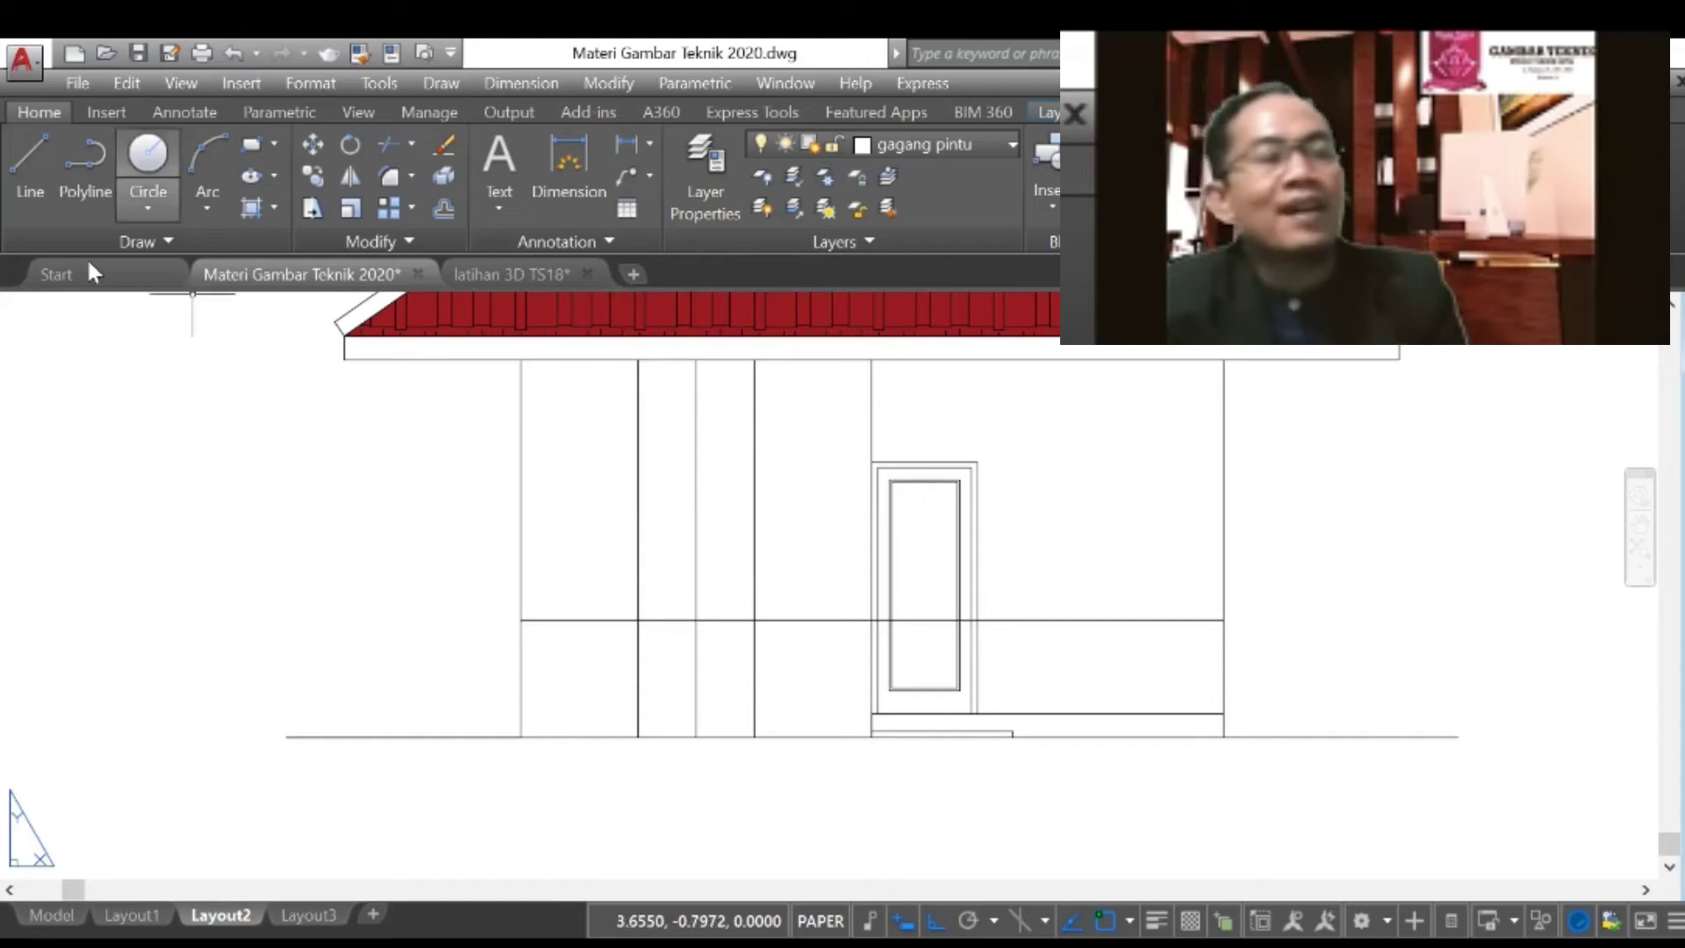
Step: Draw a horizontal line about 2.64 long from the door frame's top-left corner leftward across the window's vertical lines
left_click(29, 164)
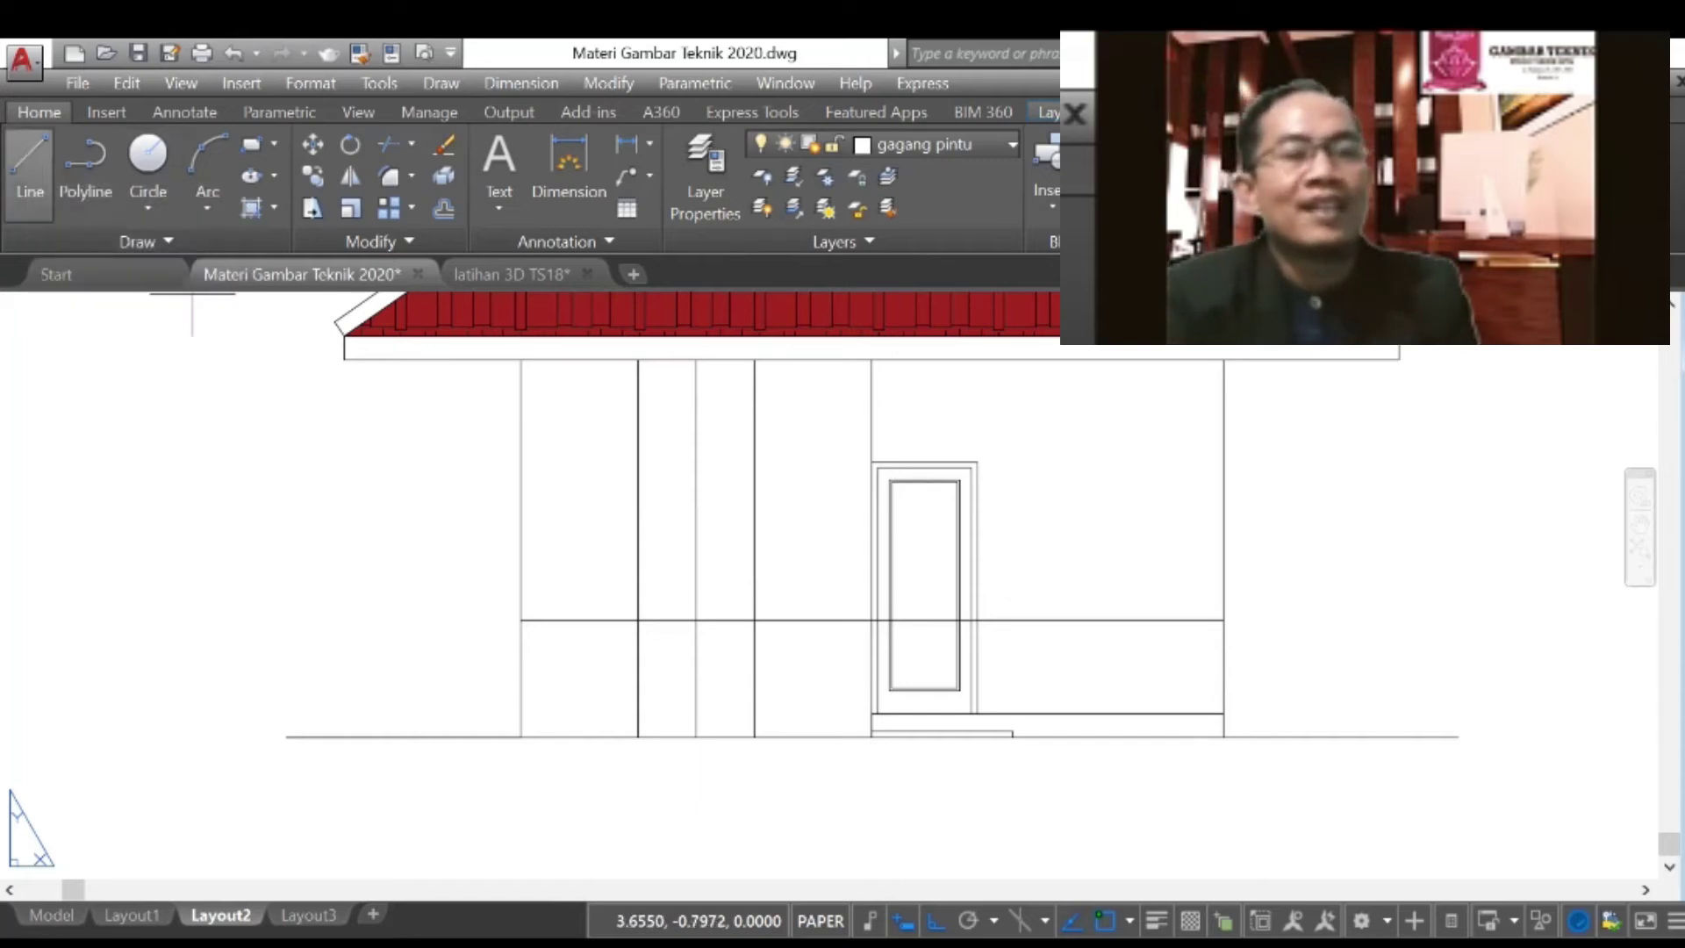
left_click(873, 461)
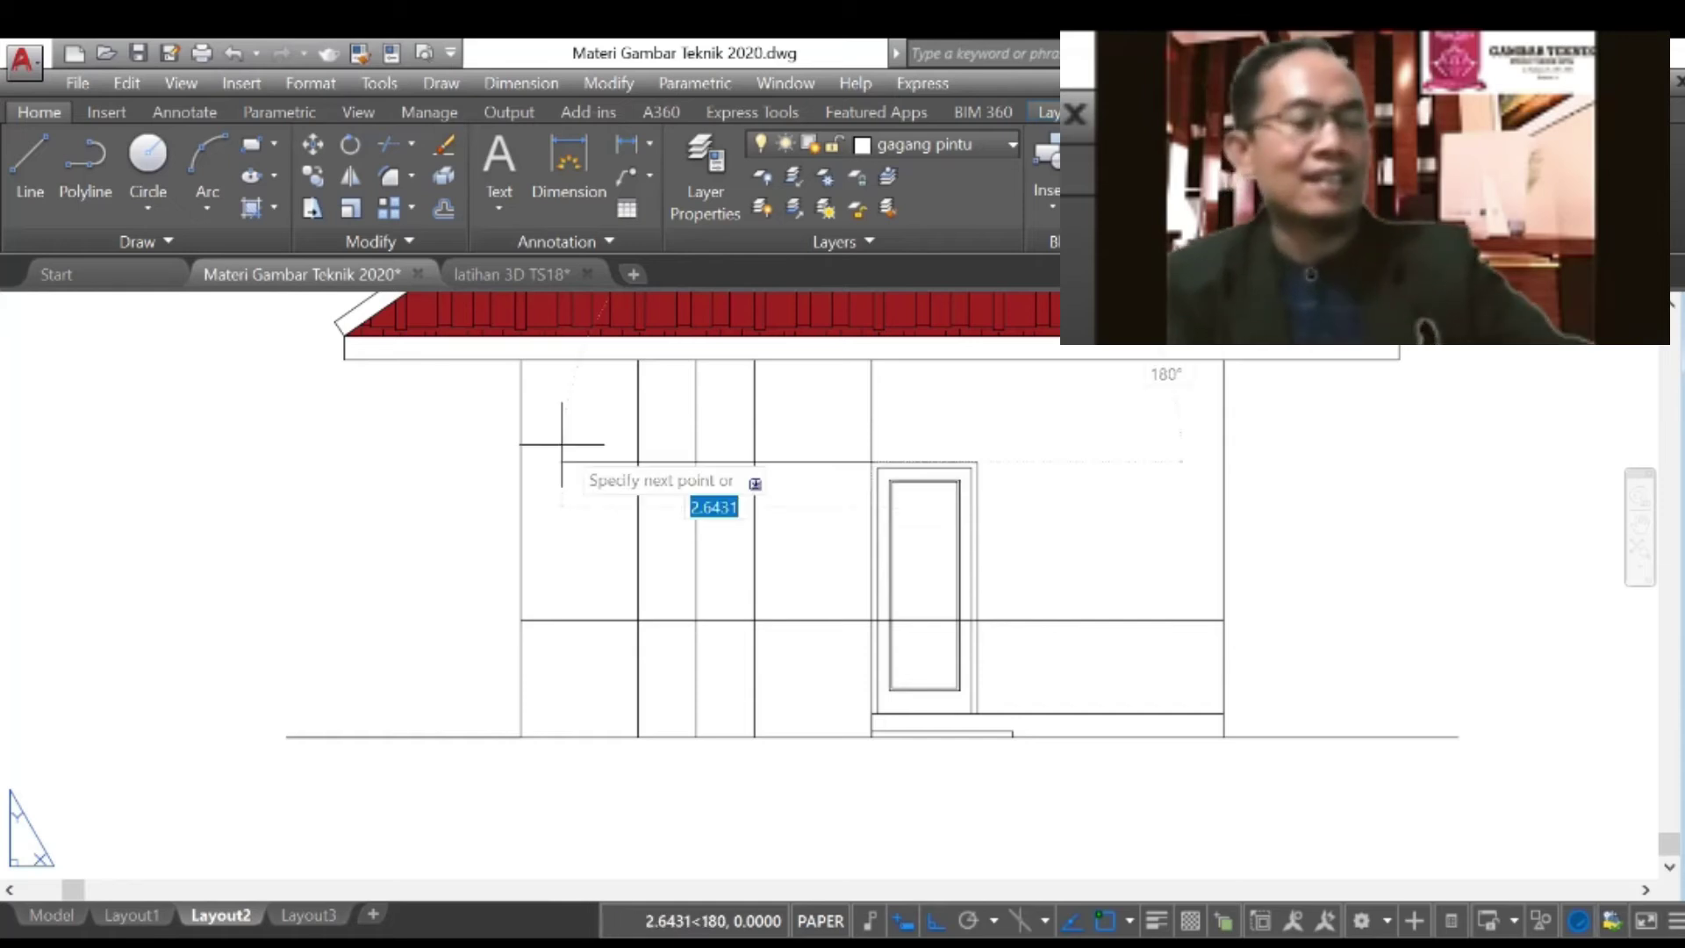
left_click(562, 445)
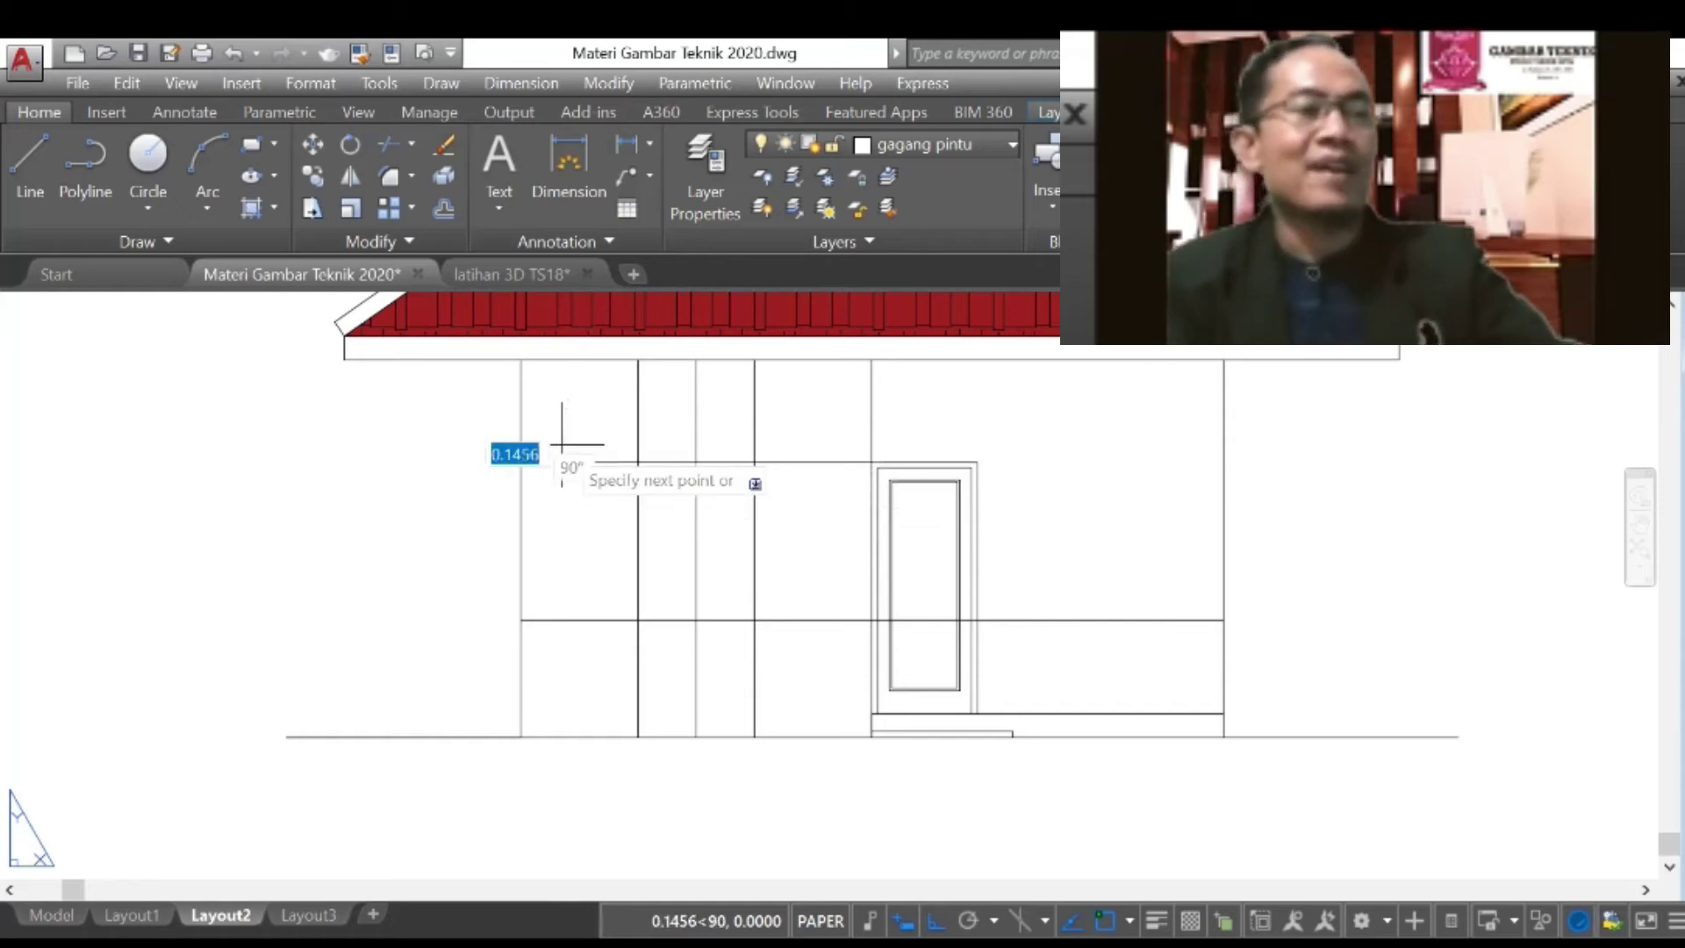
Step: Trim the window's head line to its two side edges and remove the three vertical lines above it
left_click(393, 146)
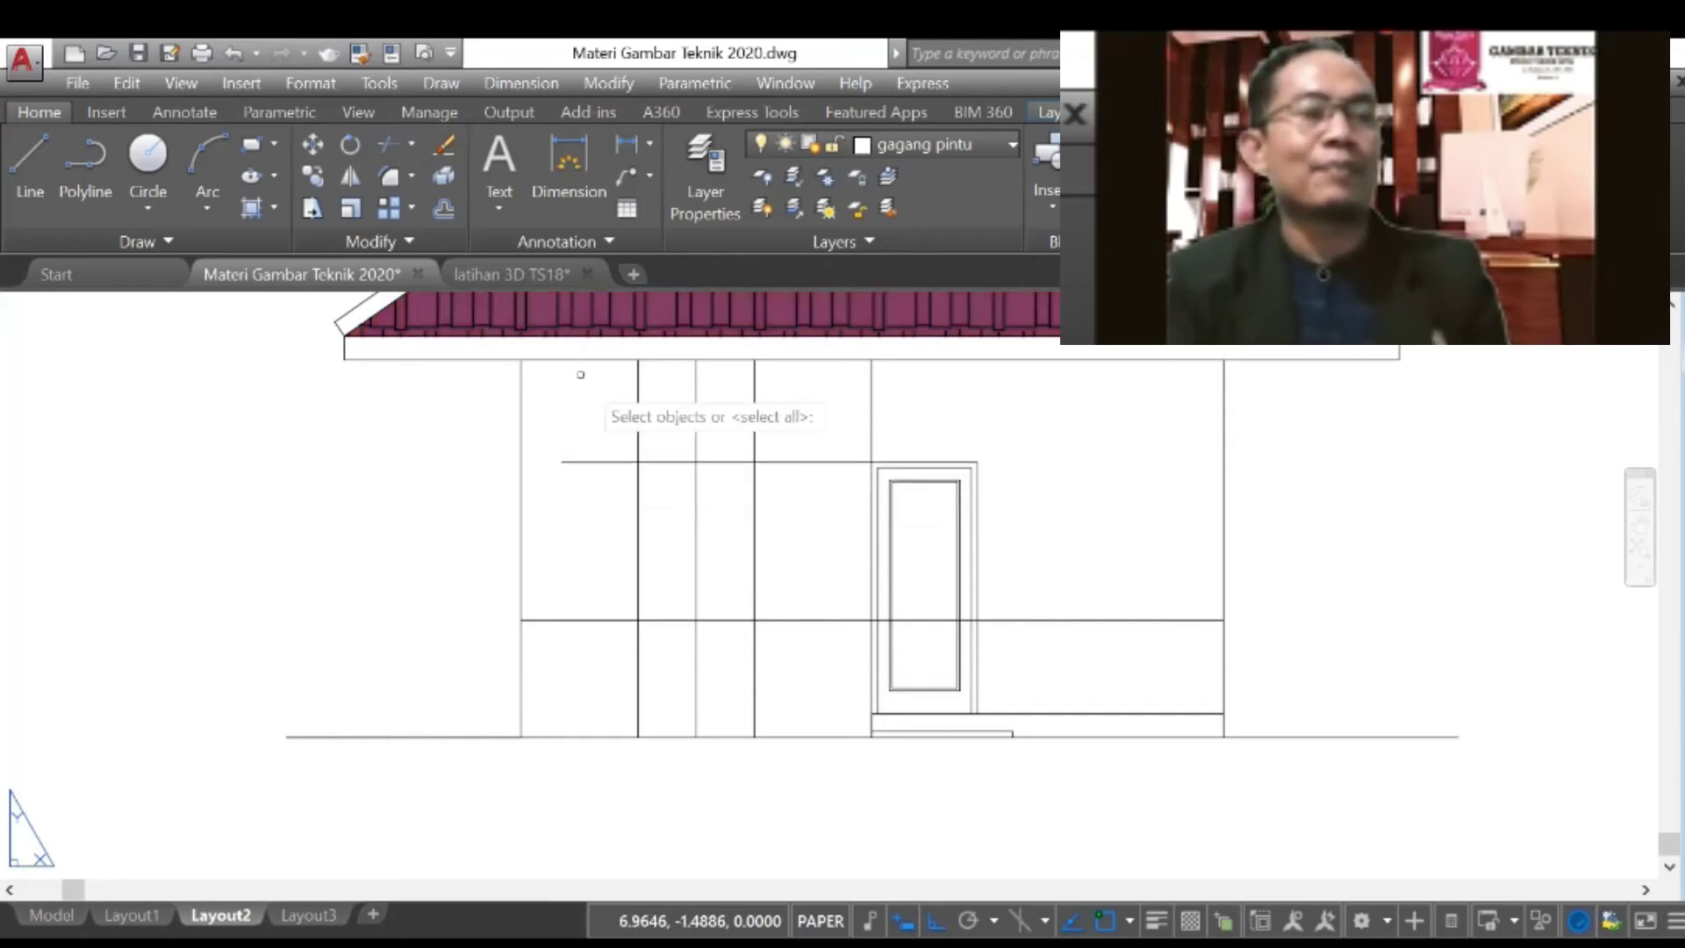
left_click(610, 479)
left_click(610, 479)
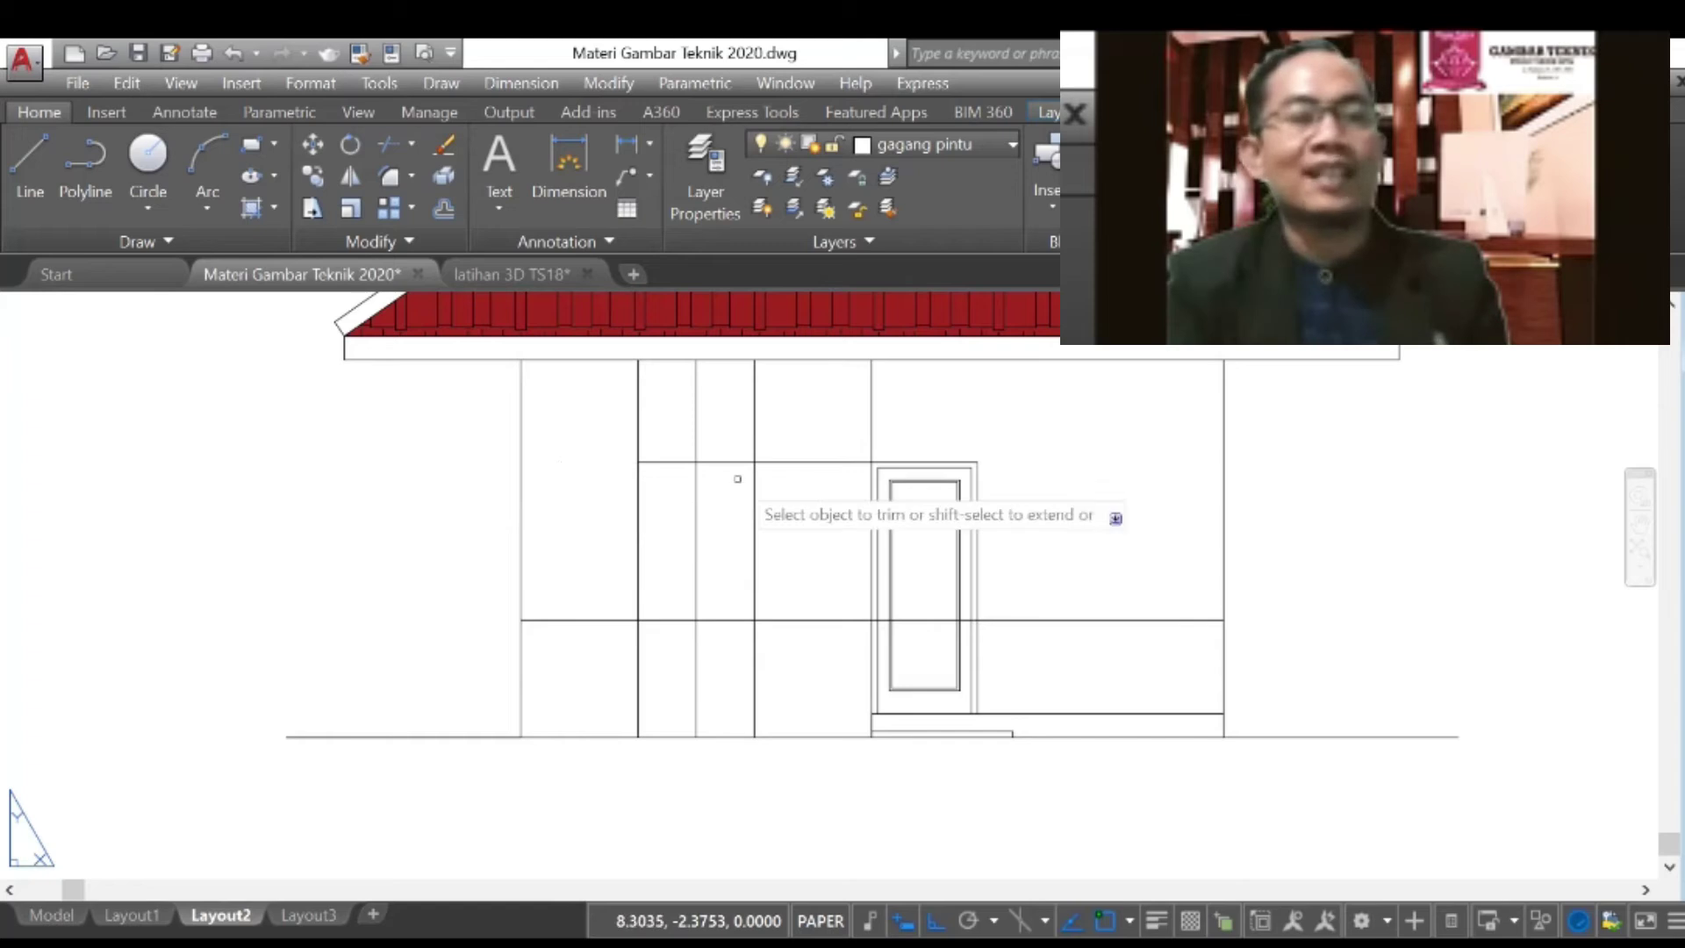
left_click(882, 457)
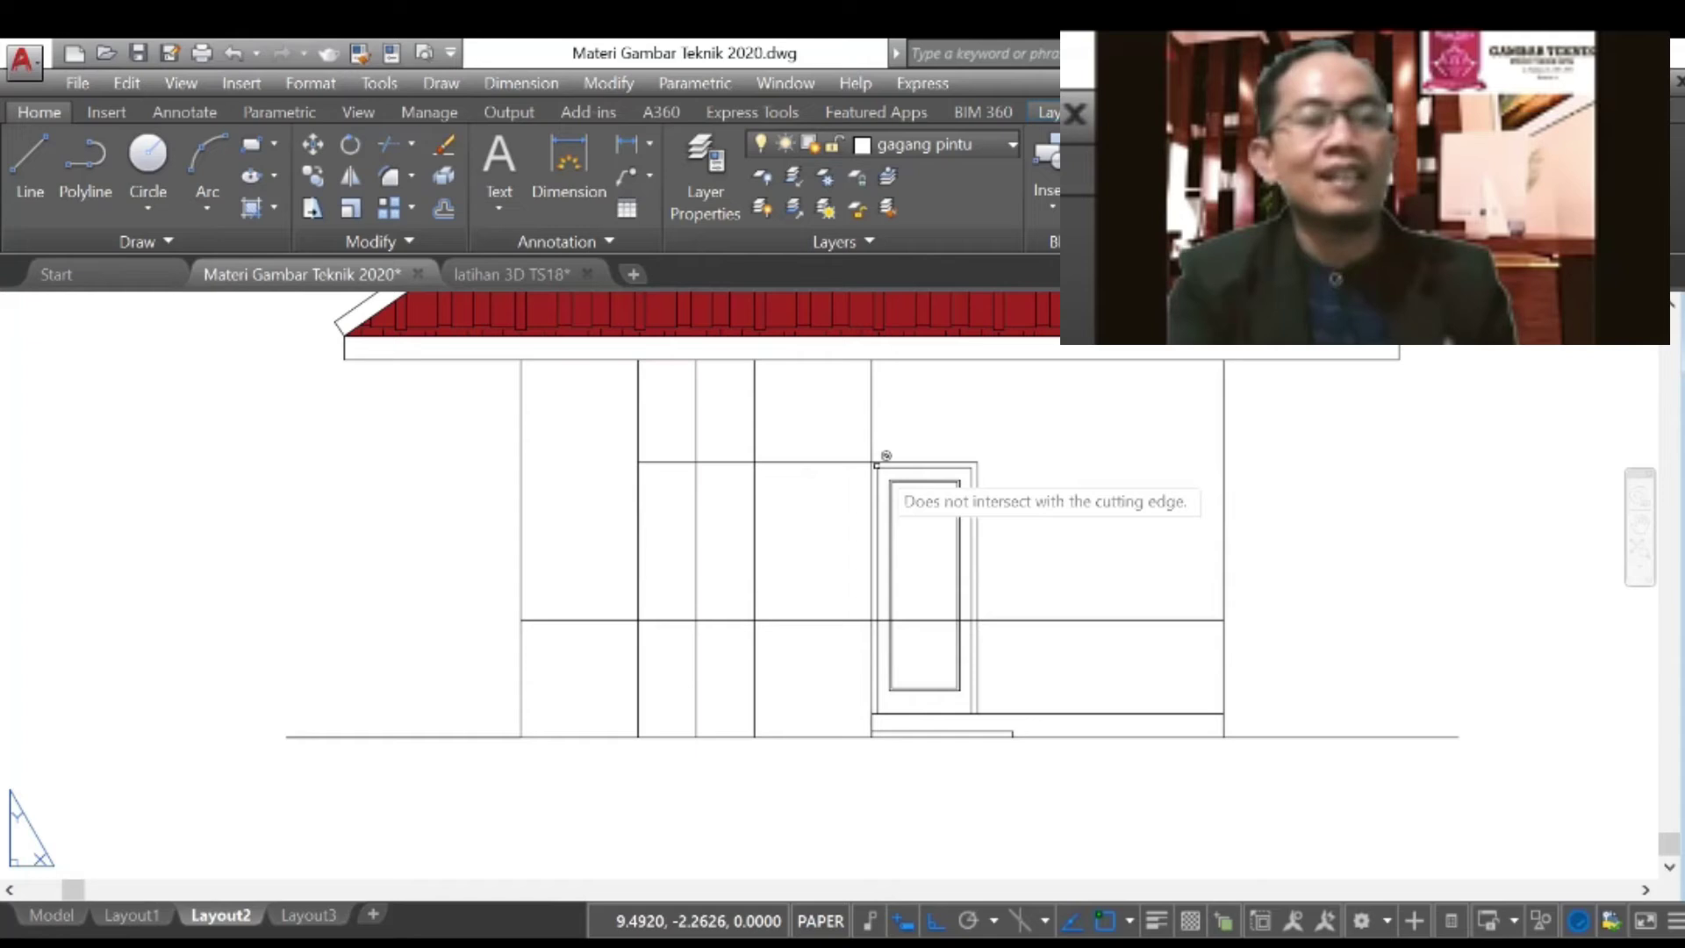
left_click(809, 487)
left_click(792, 428)
left_click(778, 424)
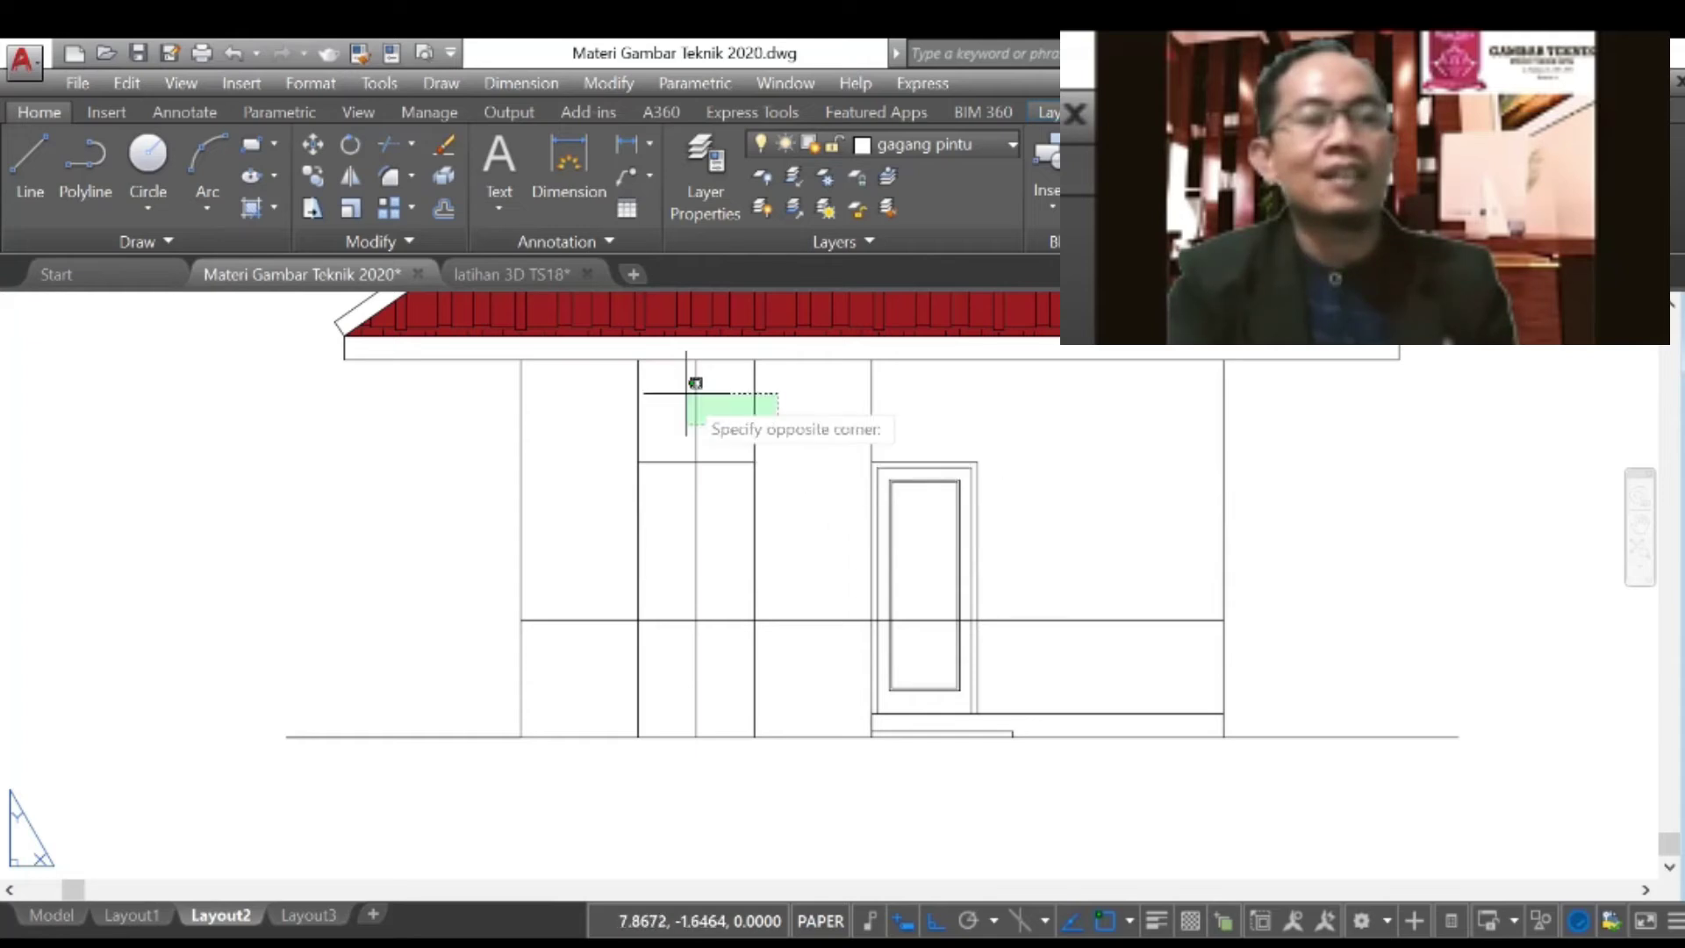
left_click(659, 414)
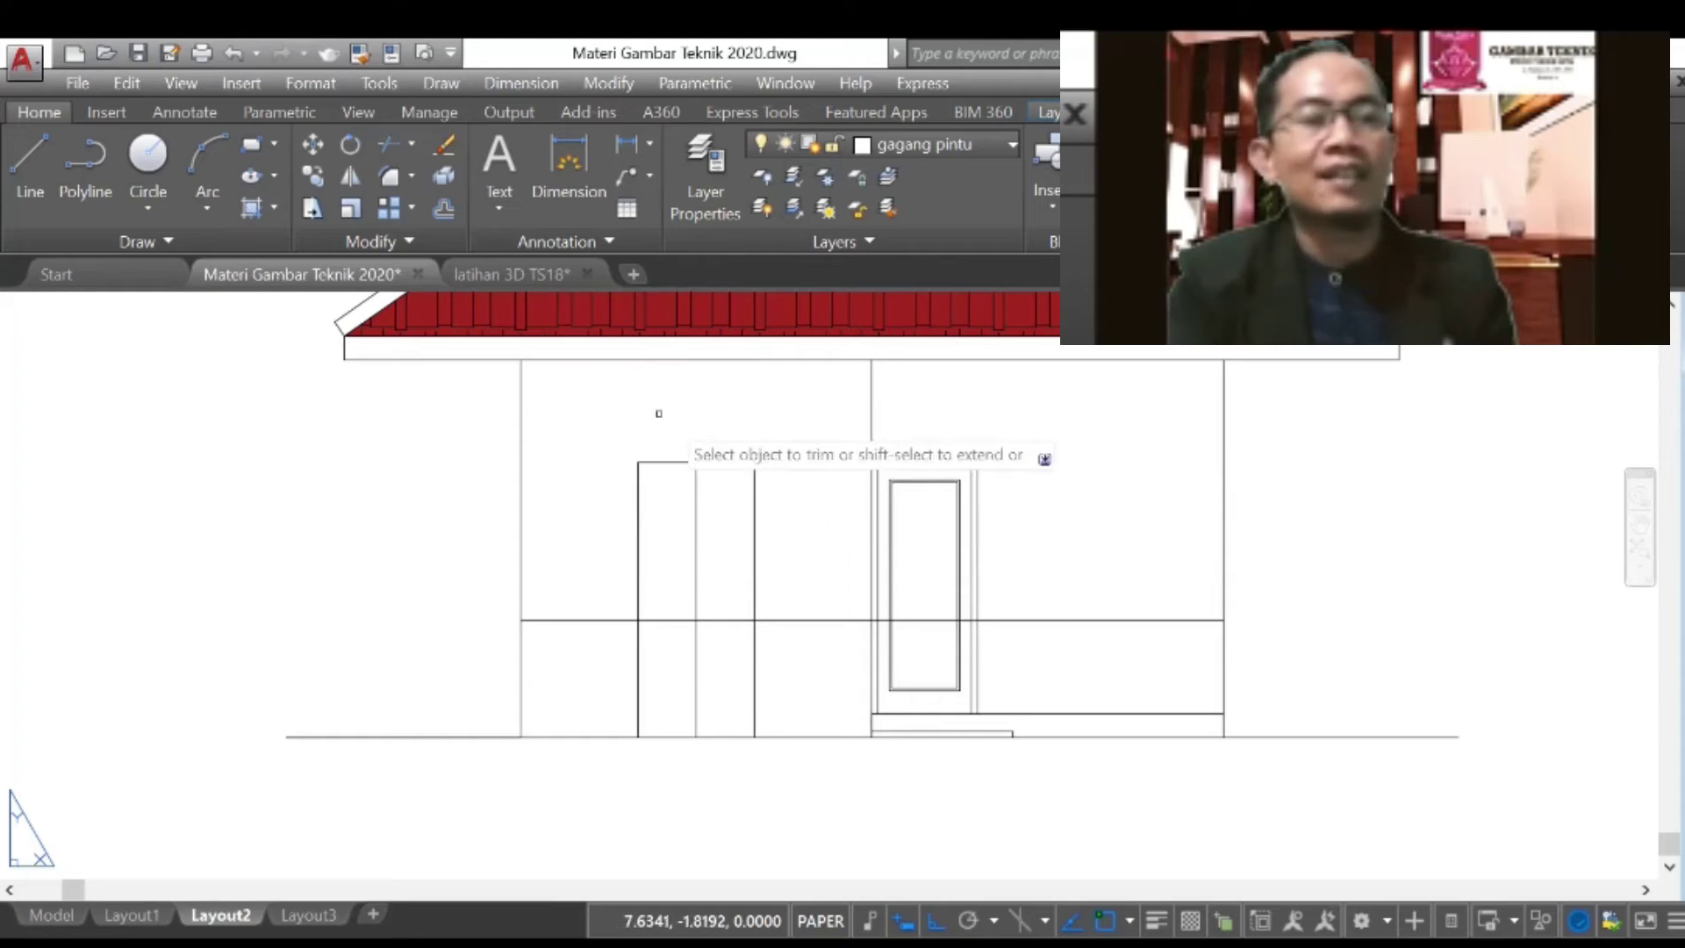
Step: Trim the three vertical window lines below the sill and the sill line's excess on both sides of the window
left_click(764, 658)
left_click(604, 647)
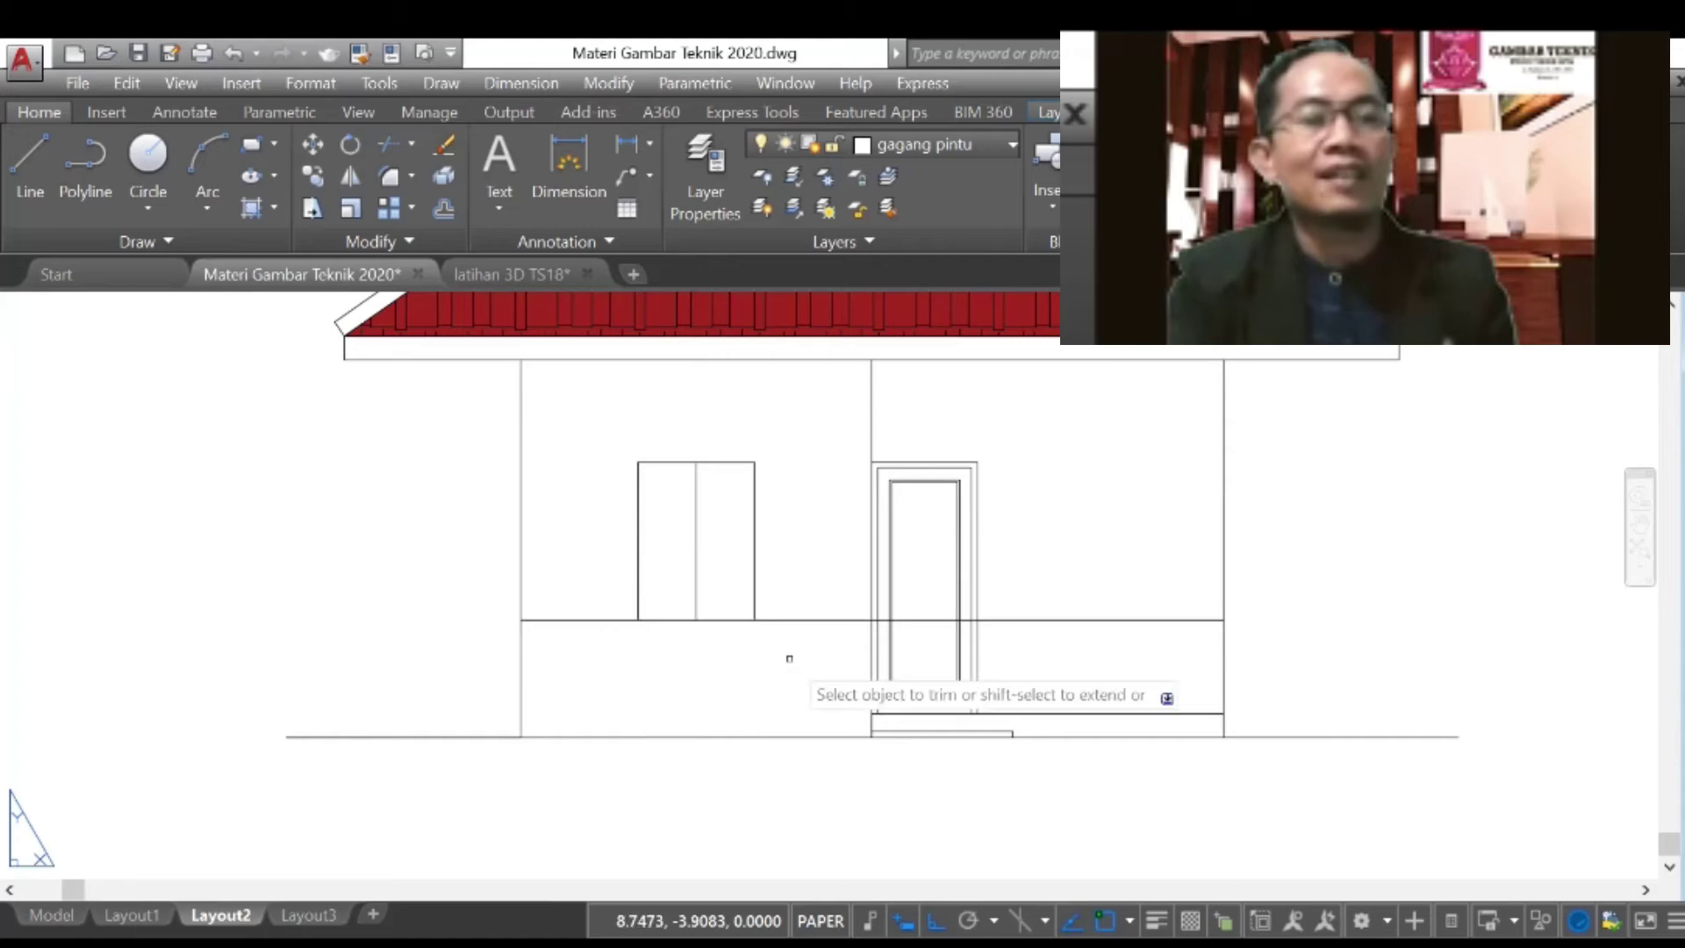
left_click(777, 621)
left_click(620, 621)
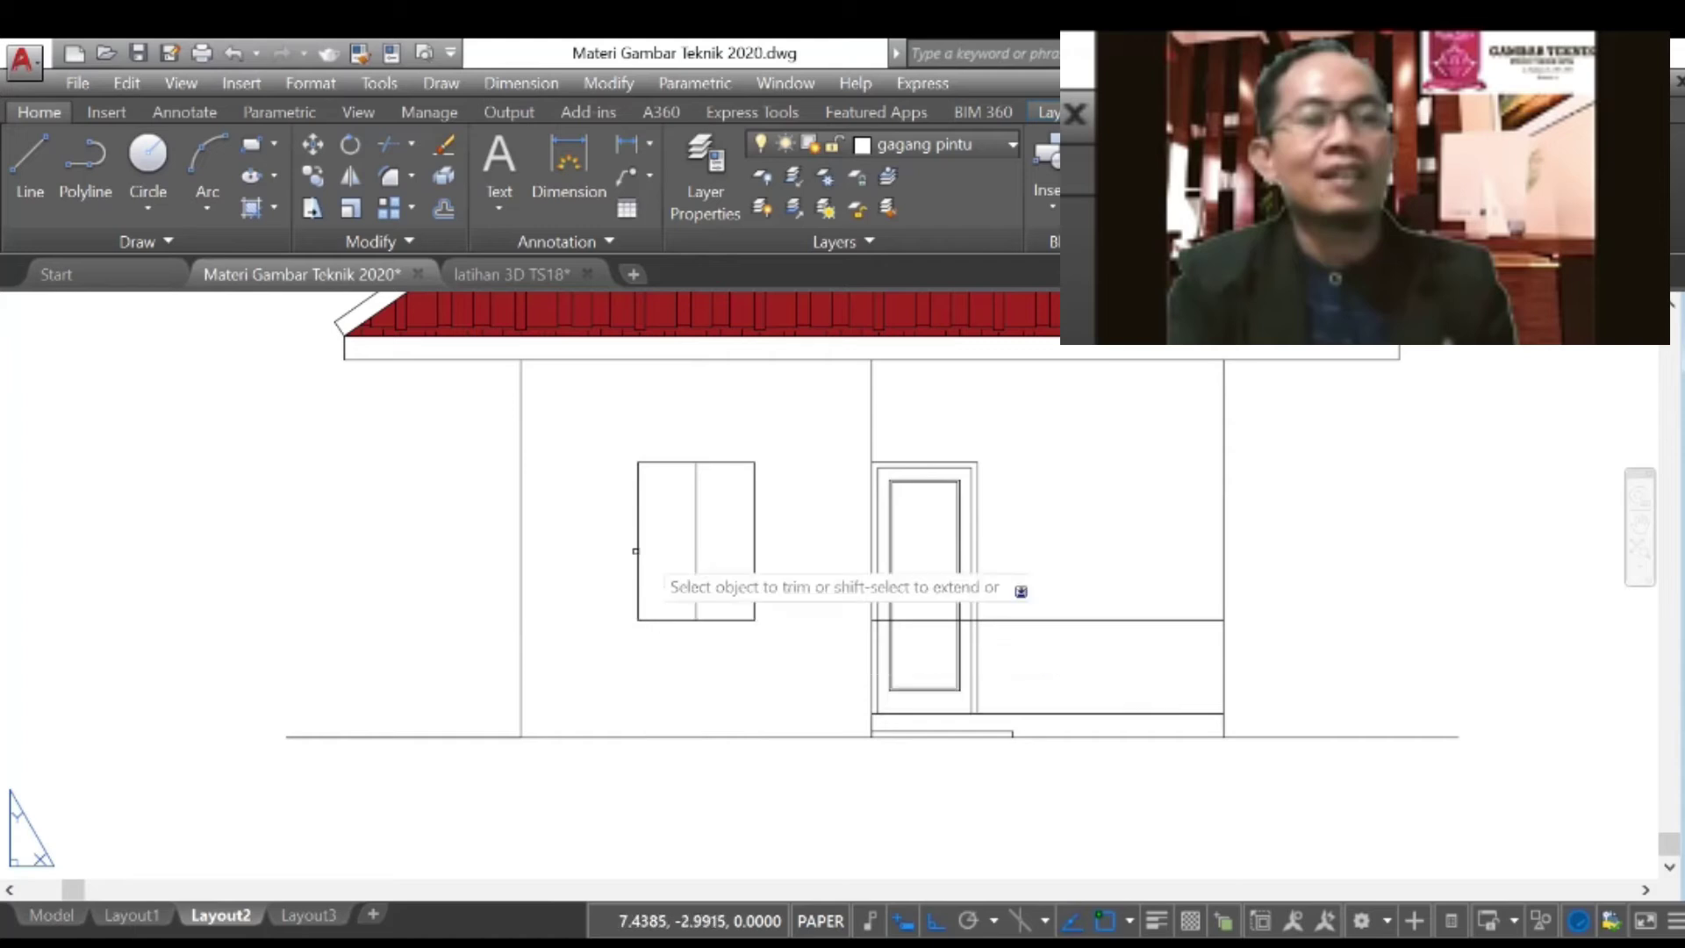
key("Escape")
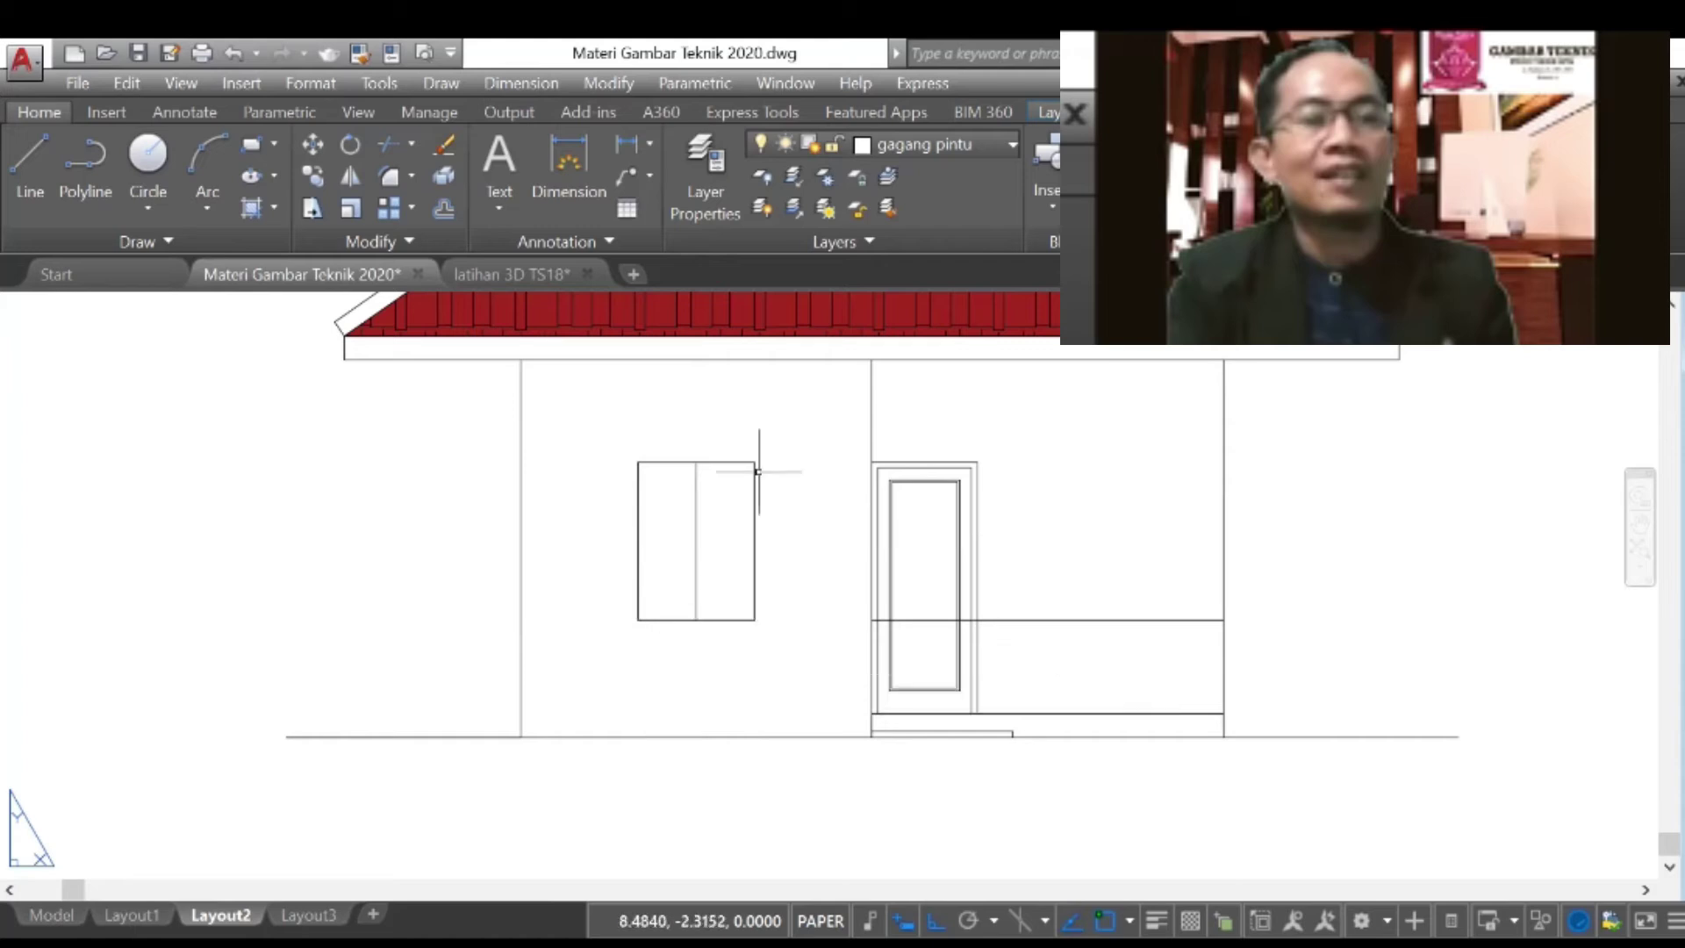
Step: Draw a 1.00 by 1.35 rectangle over the front window's outline, from its top-left to its bottom-right corner
scroll(759, 472, "up", 4)
scroll(742, 471, "down", 2)
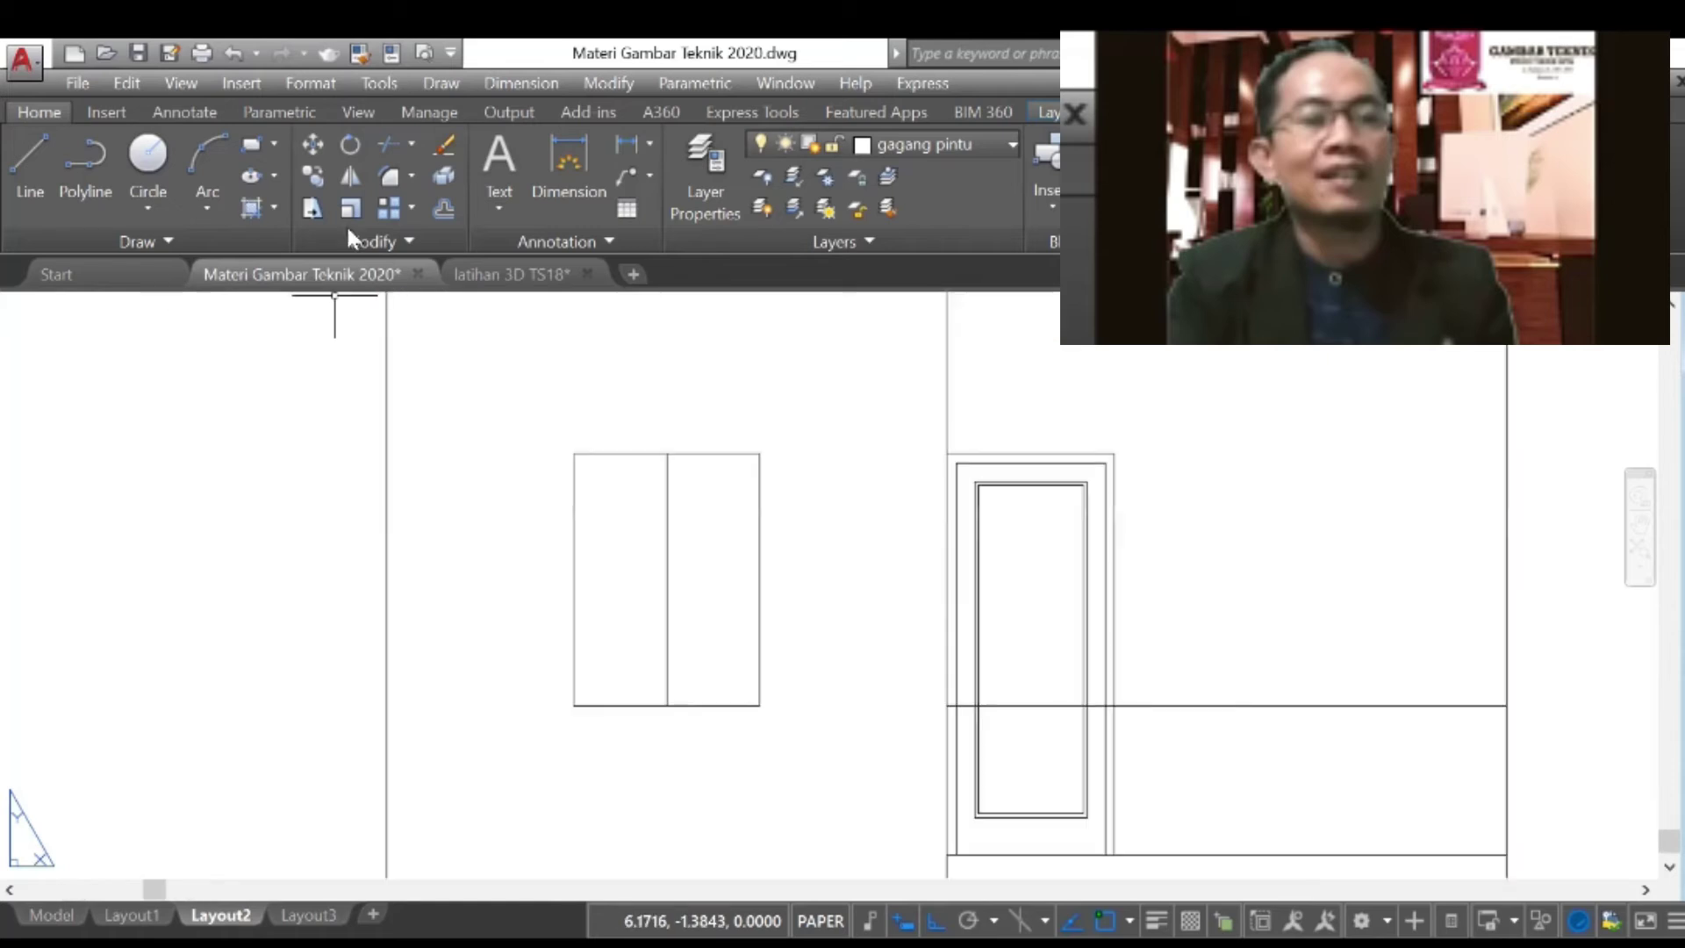
left_click(252, 145)
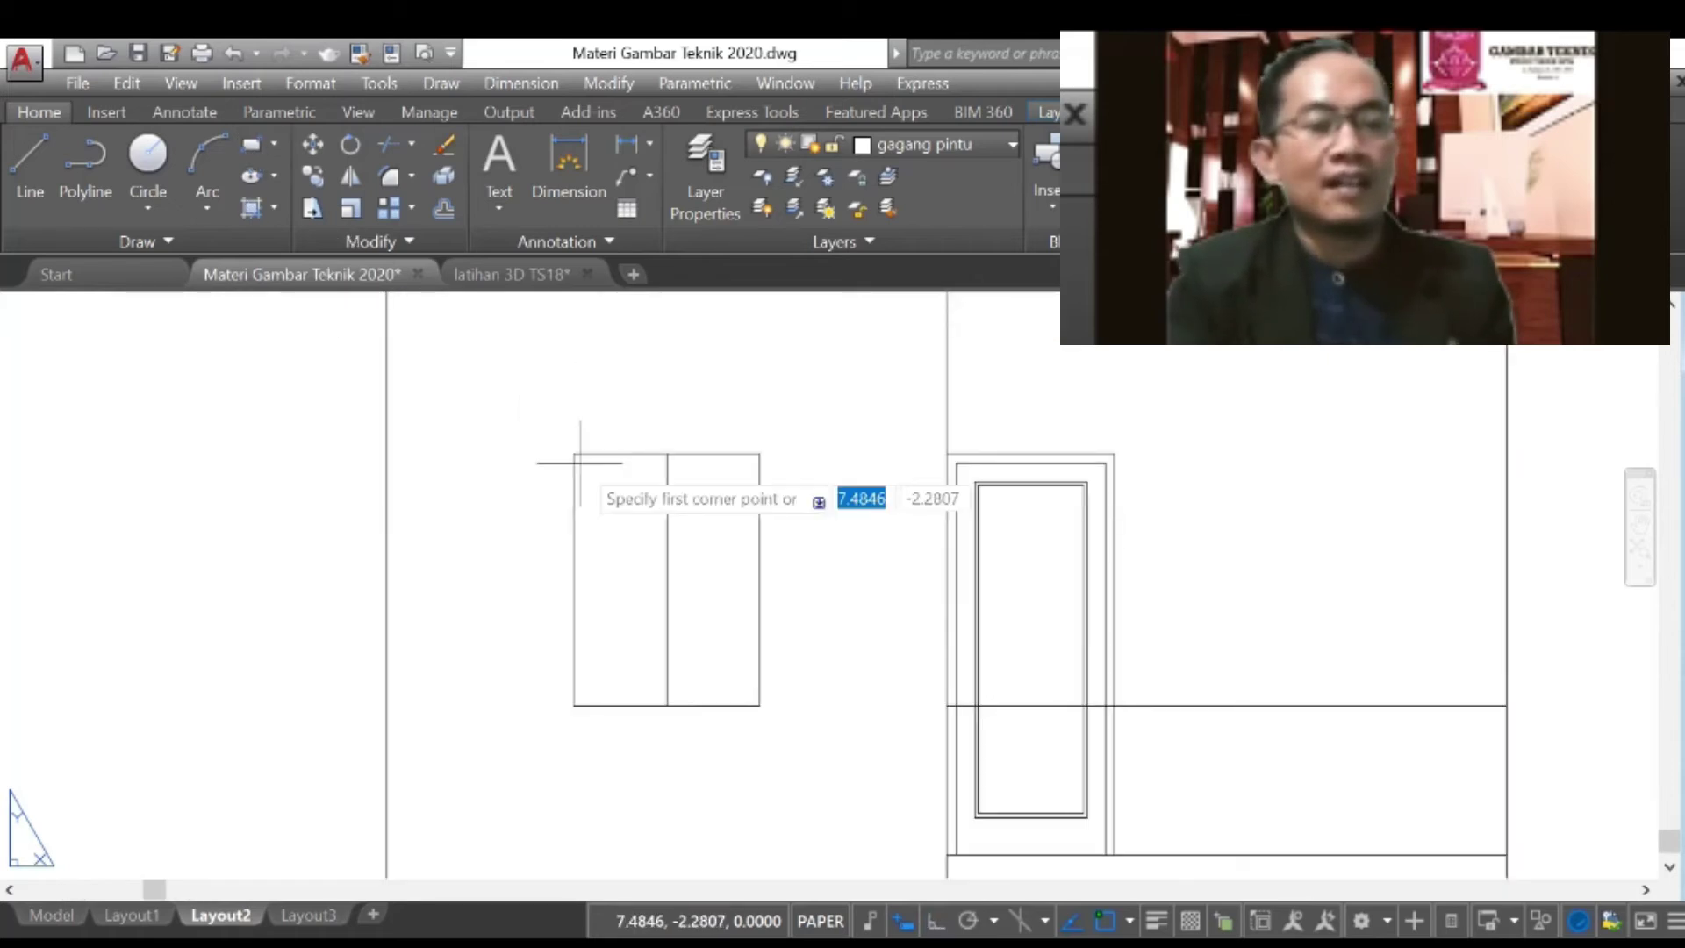
left_click(574, 705)
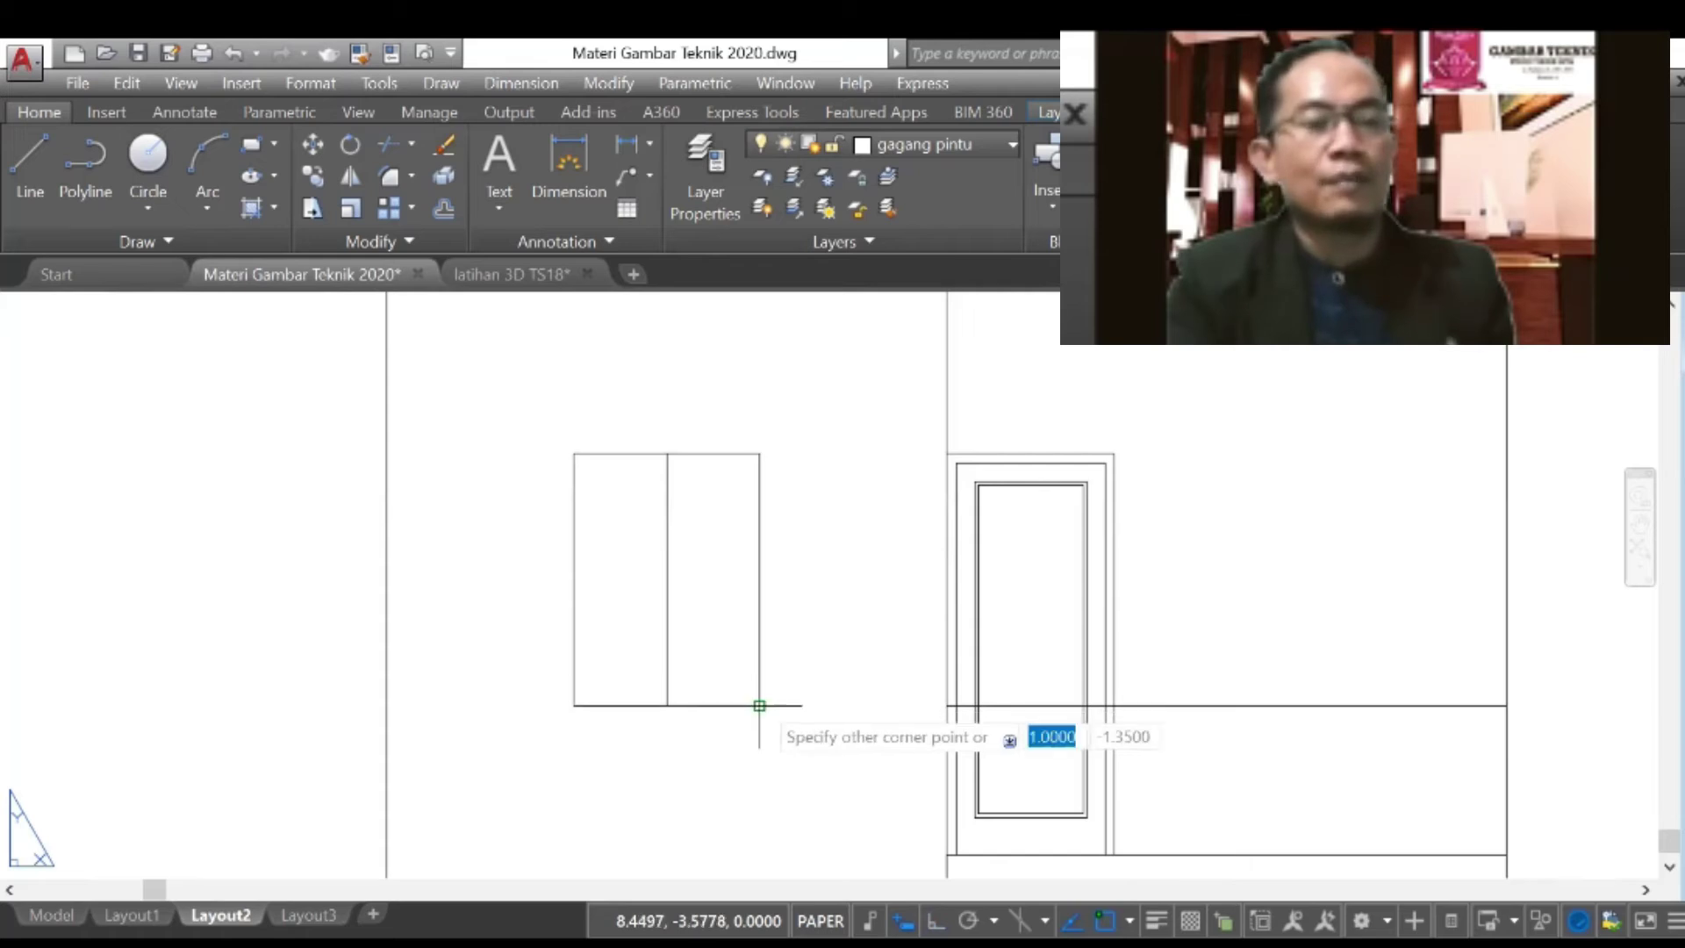
left_click(759, 705)
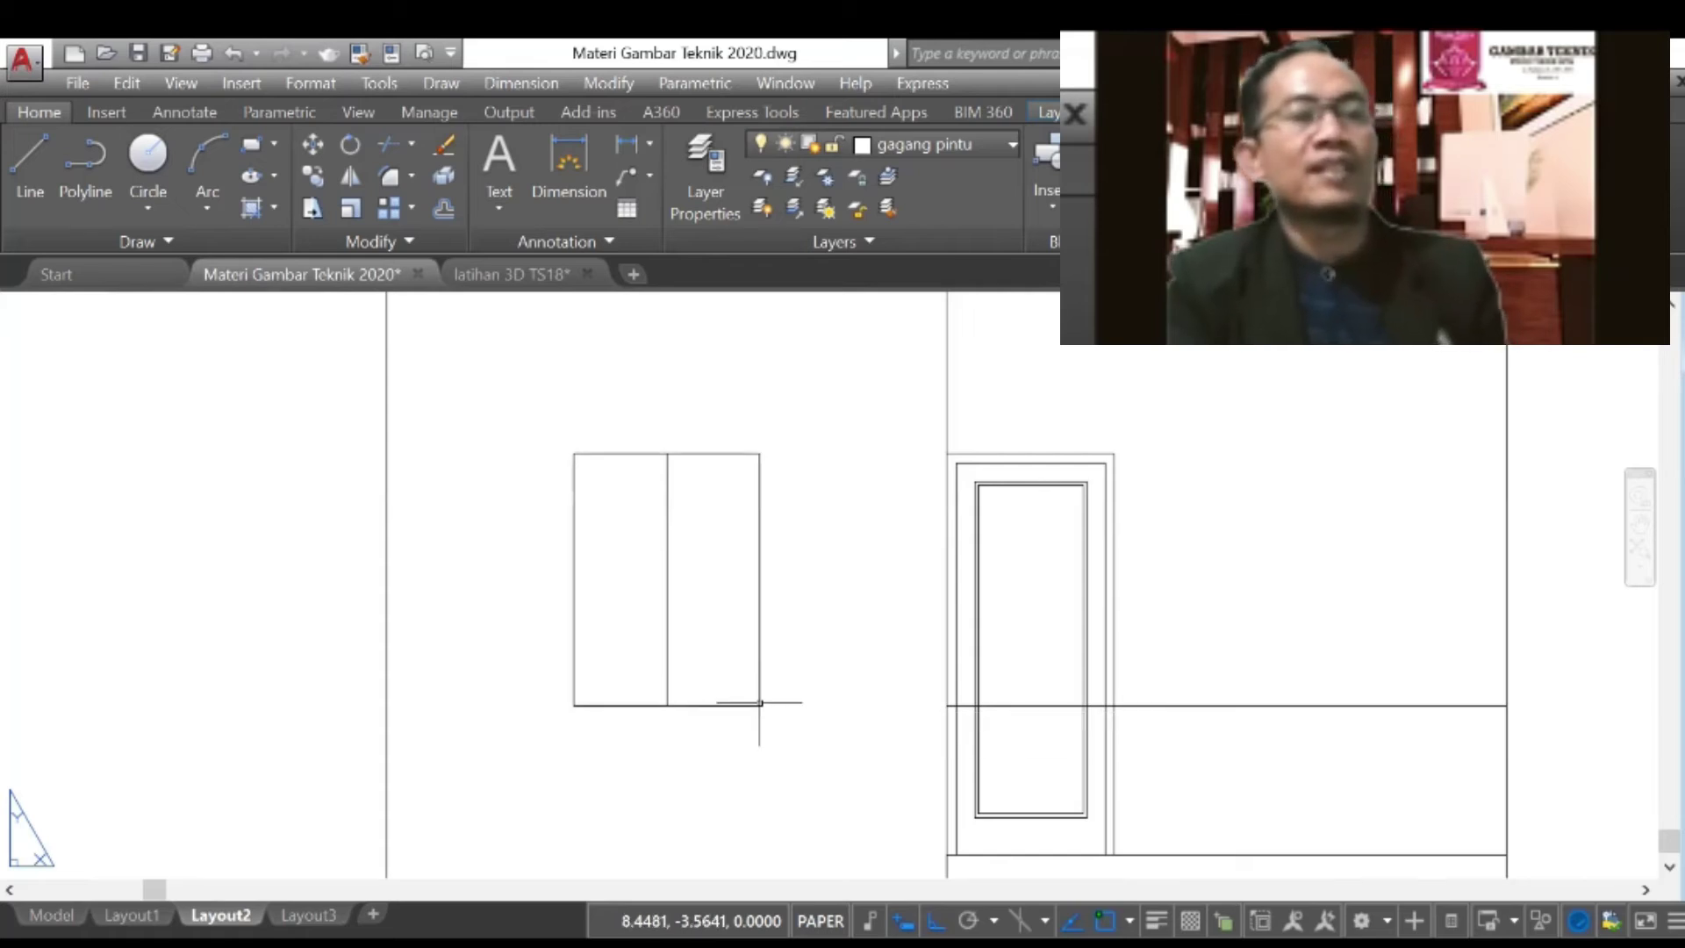
Step: Offset the window's outline rectangle 0.05 inward to form the frame
left_click(441, 208)
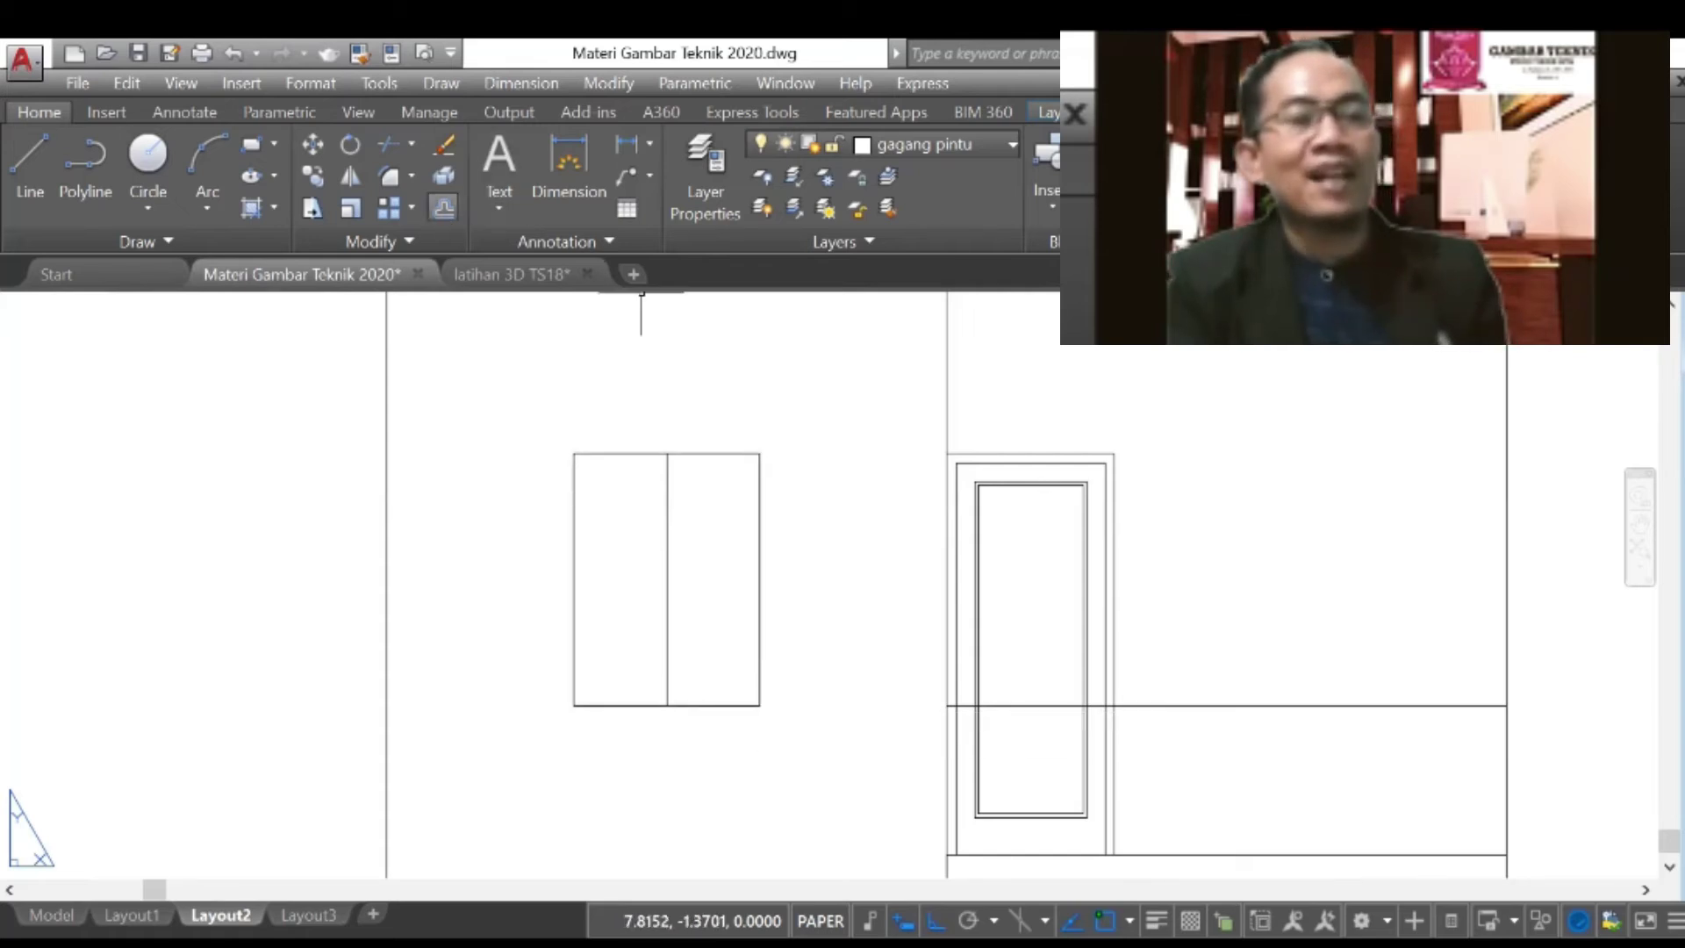
left_click(441, 203)
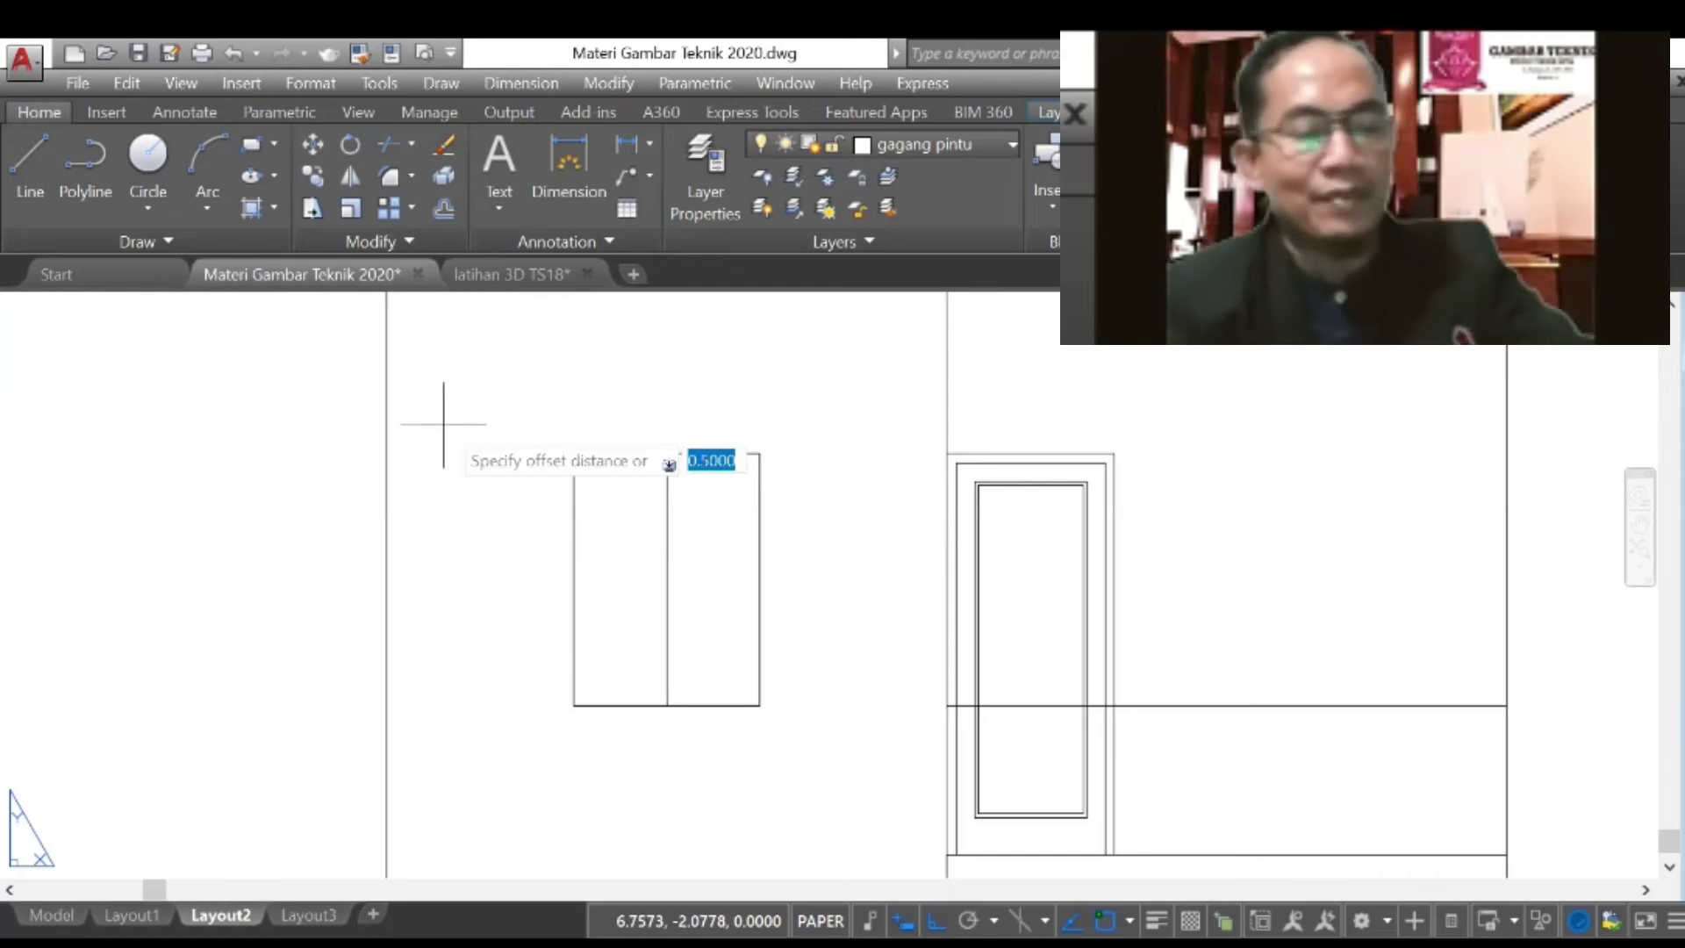
type("0.0")
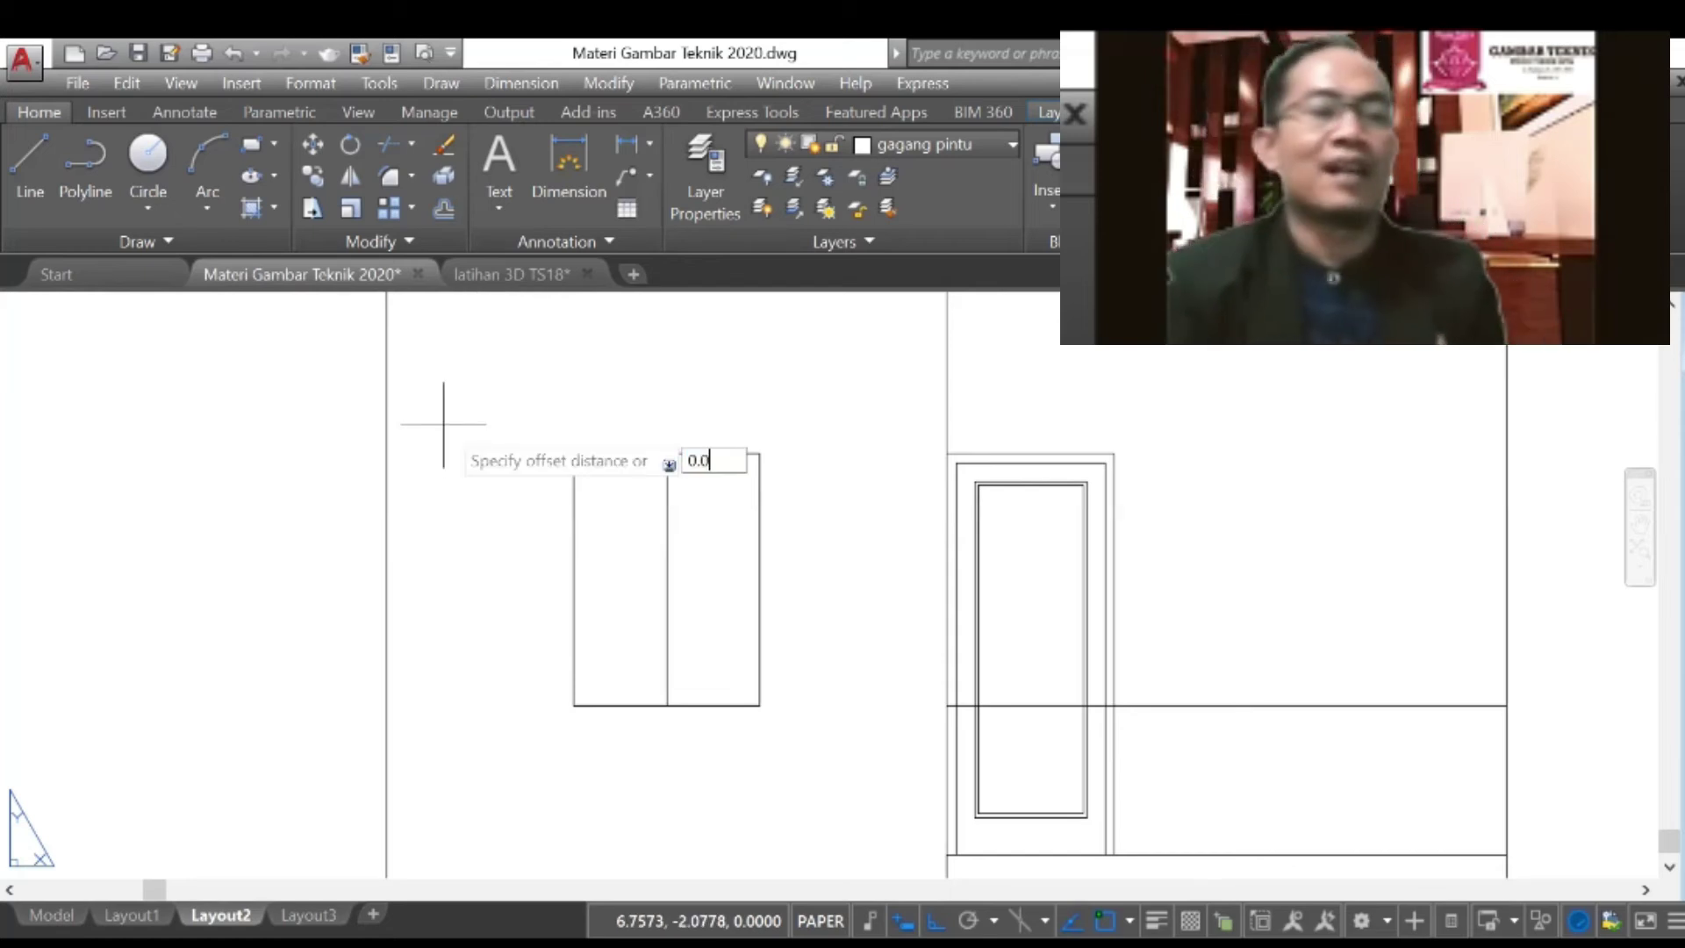
key("Return")
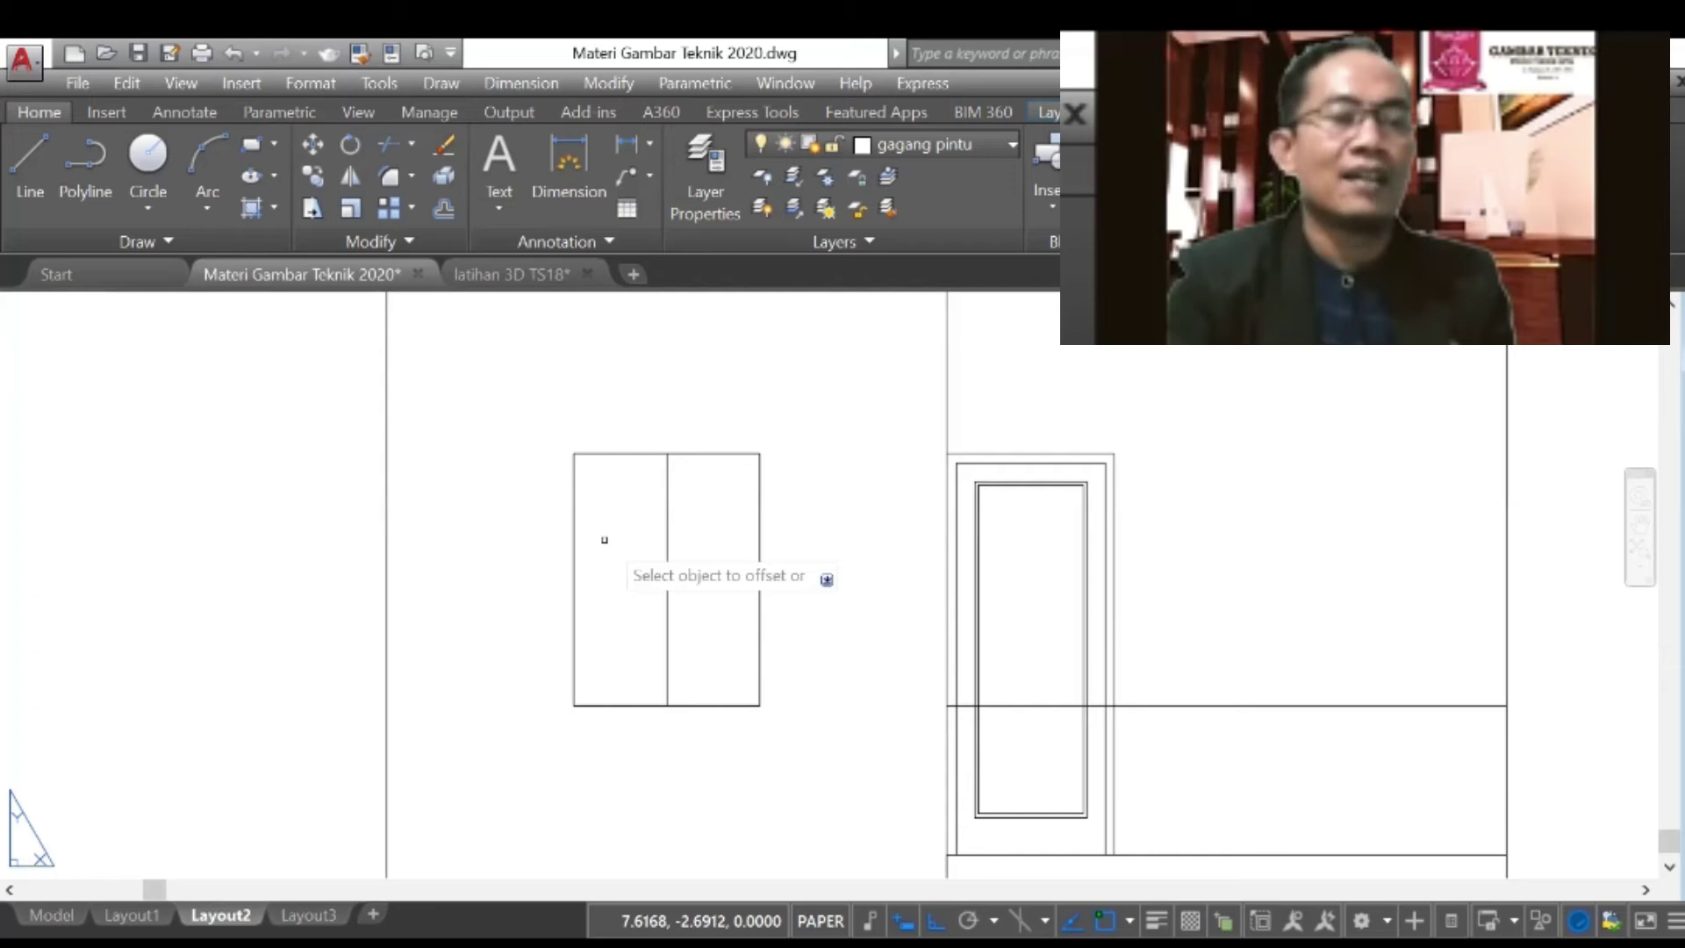
left_click(576, 513)
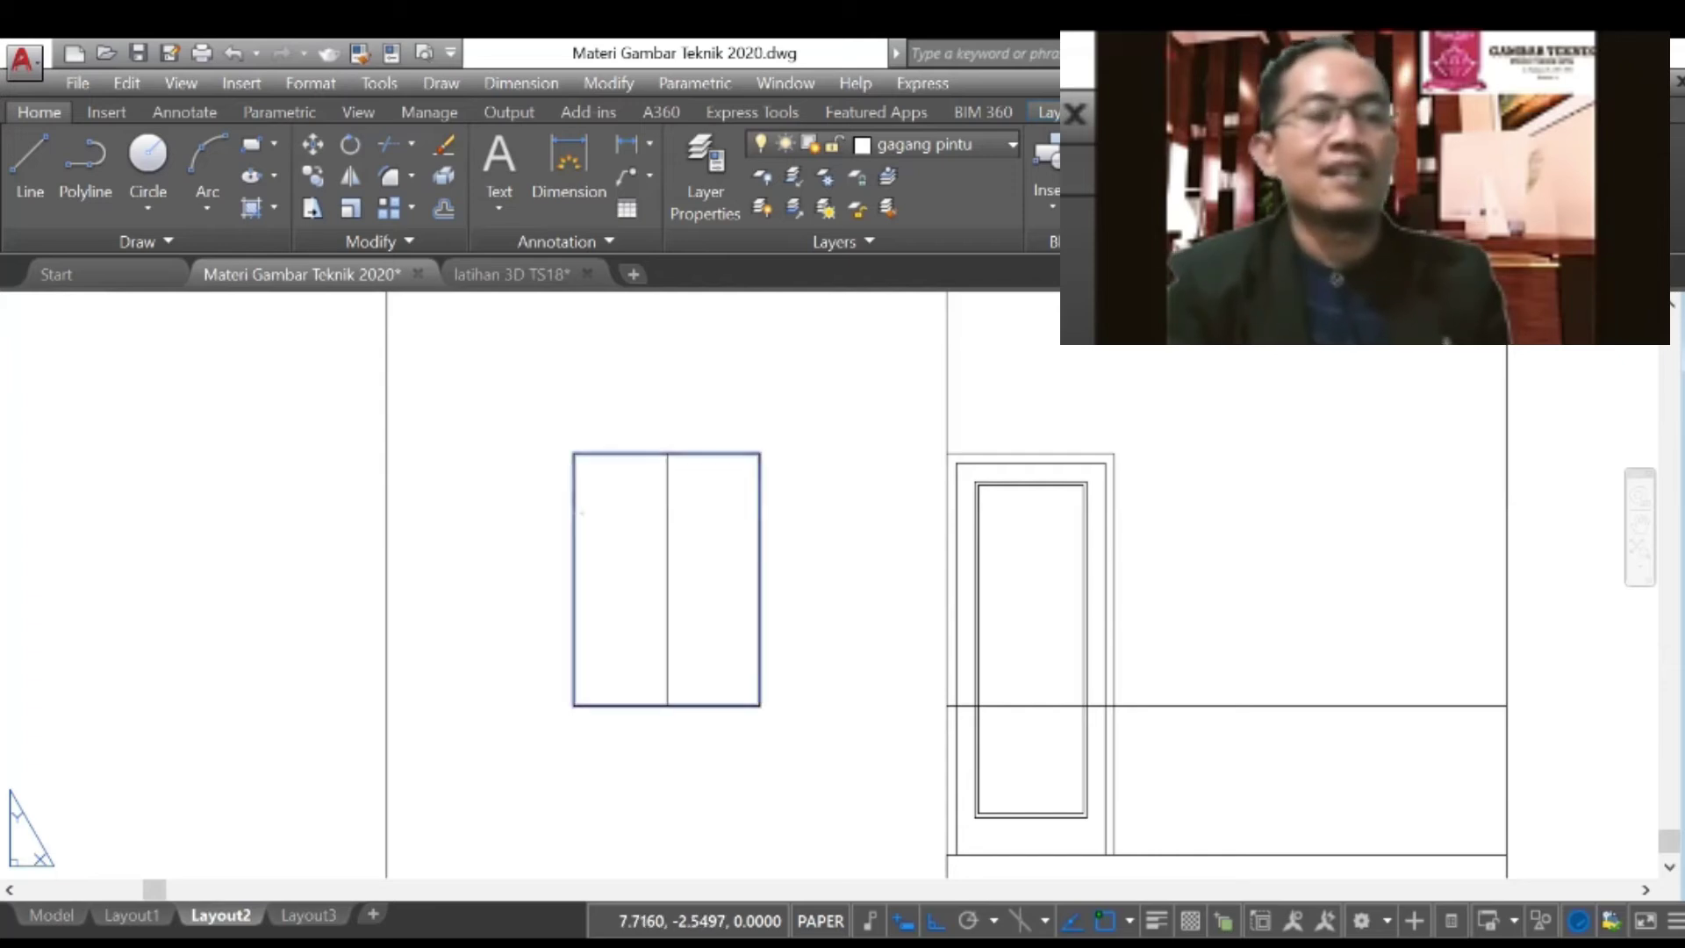
left_click(693, 492)
scroll(693, 492, "up", 2)
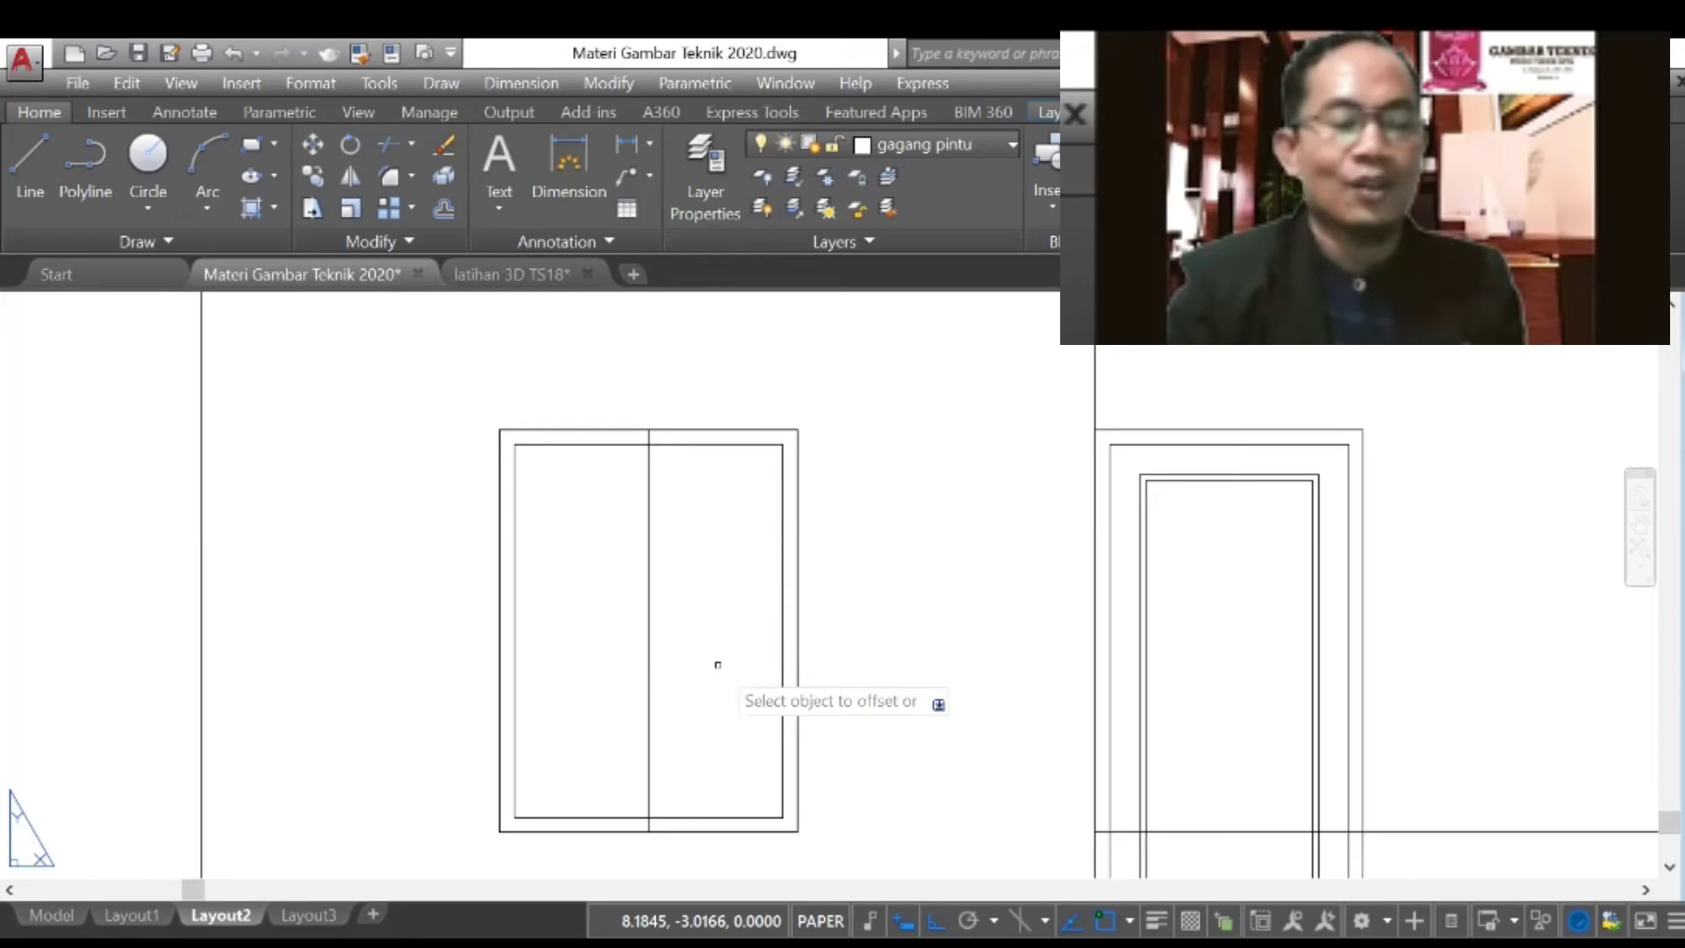
key("Escape")
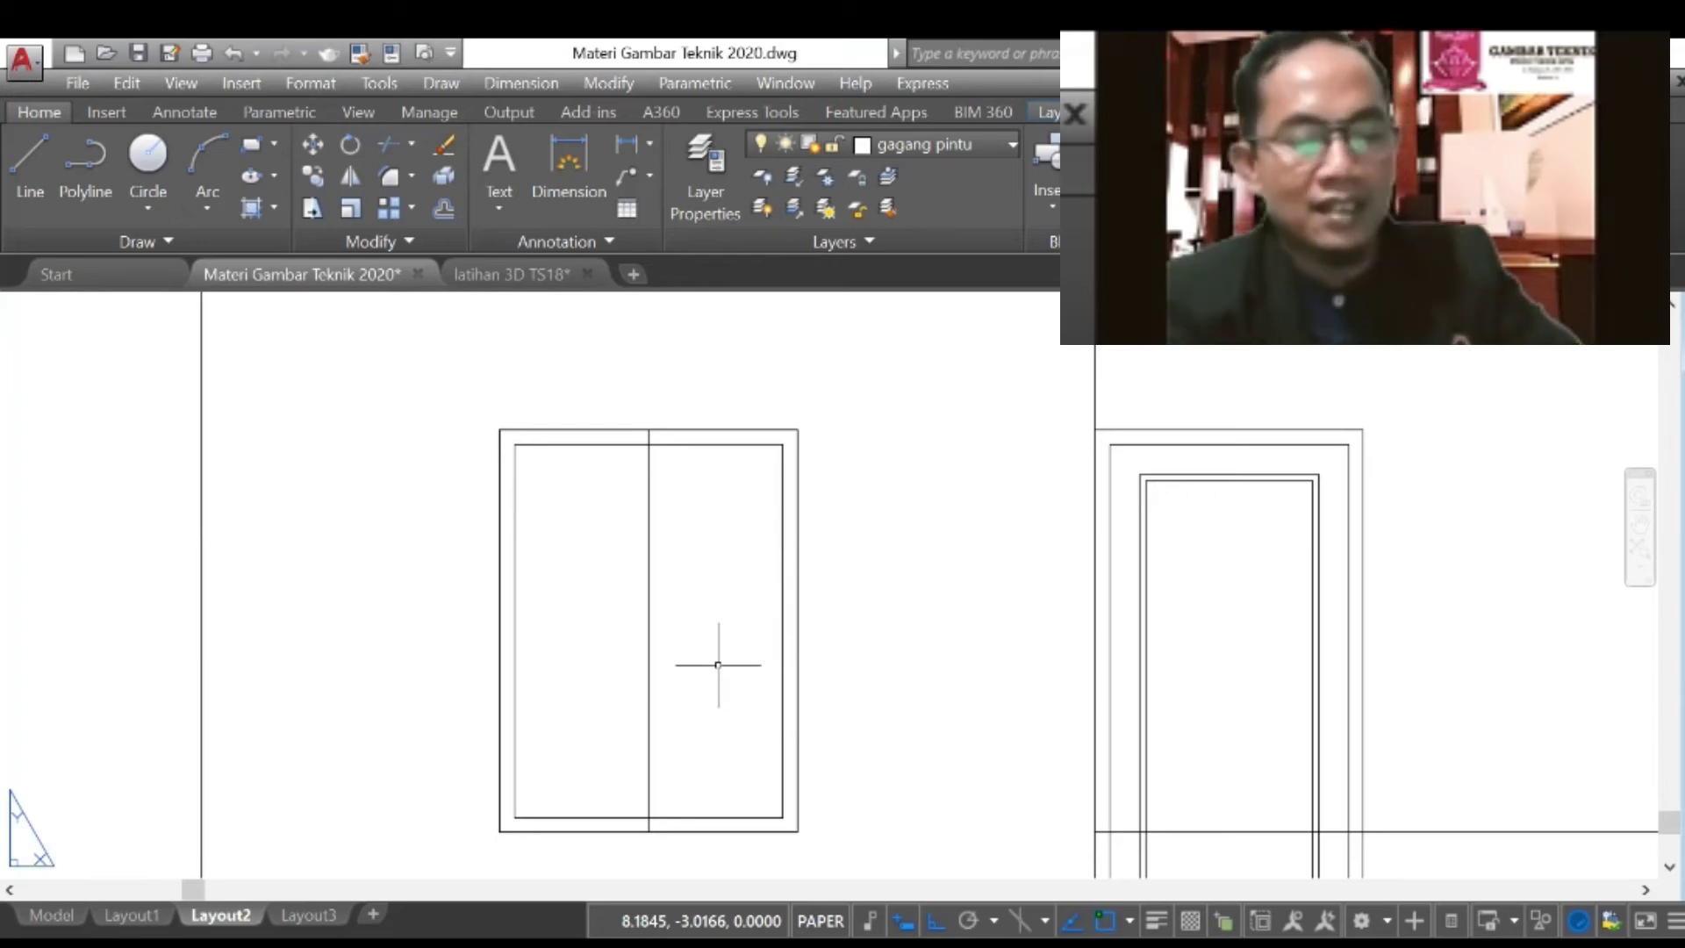
Step: Offset the window's vertical centerline 0.025 to both sides to form the middle mullion
key("Return")
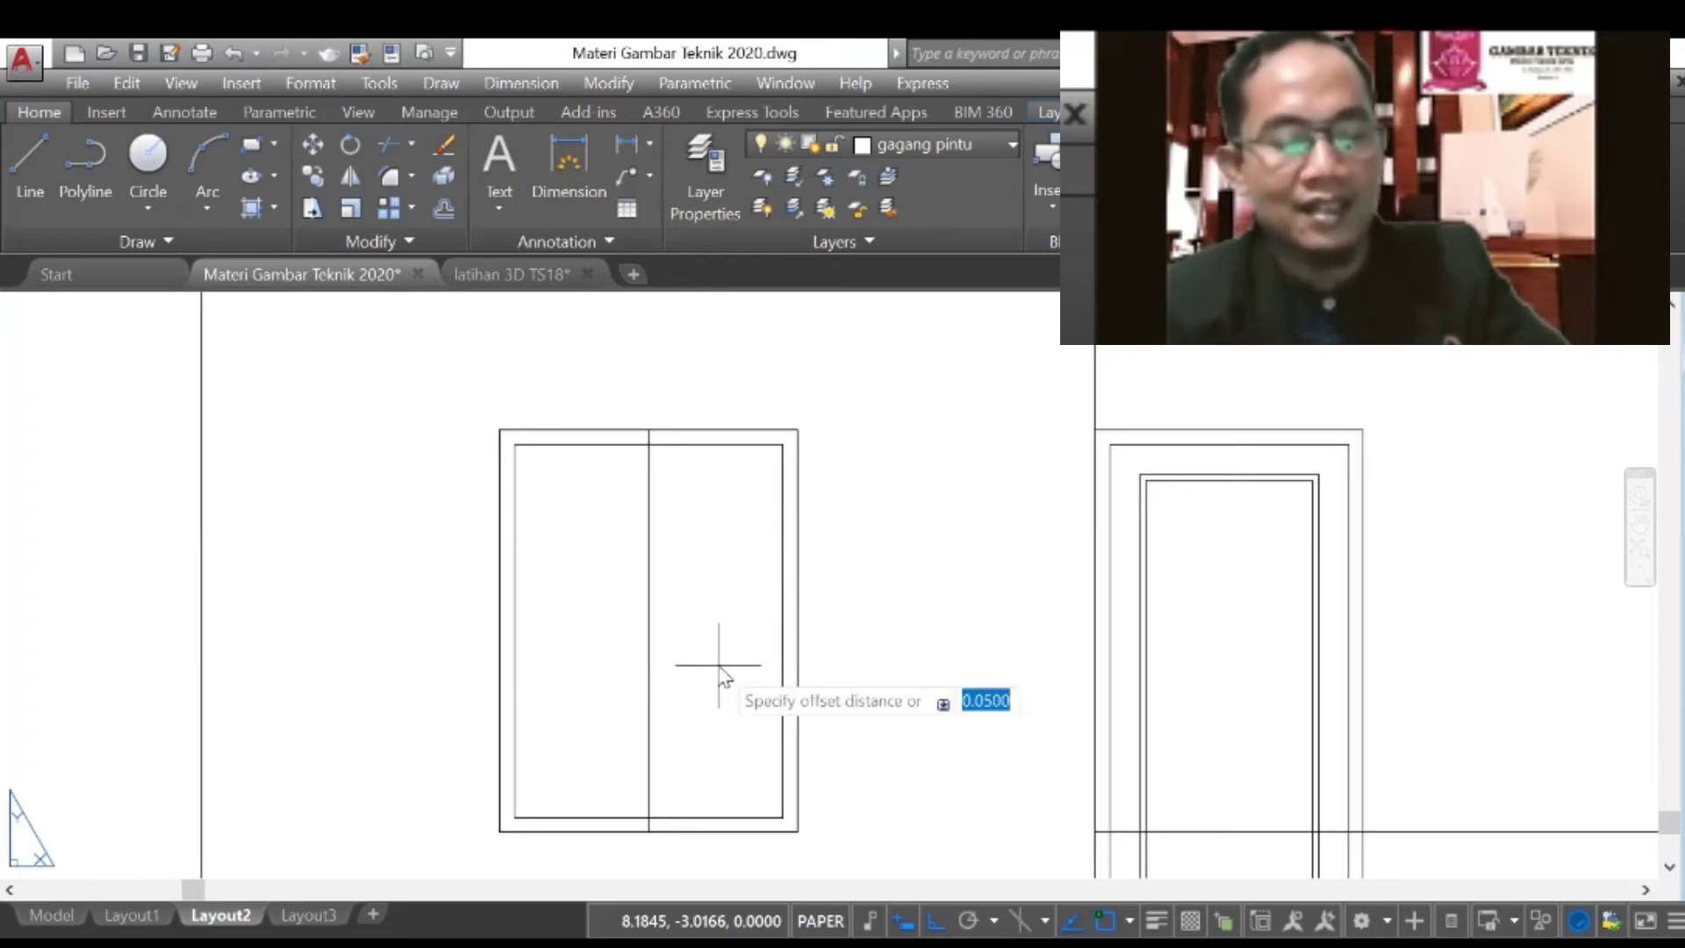
type("0.02")
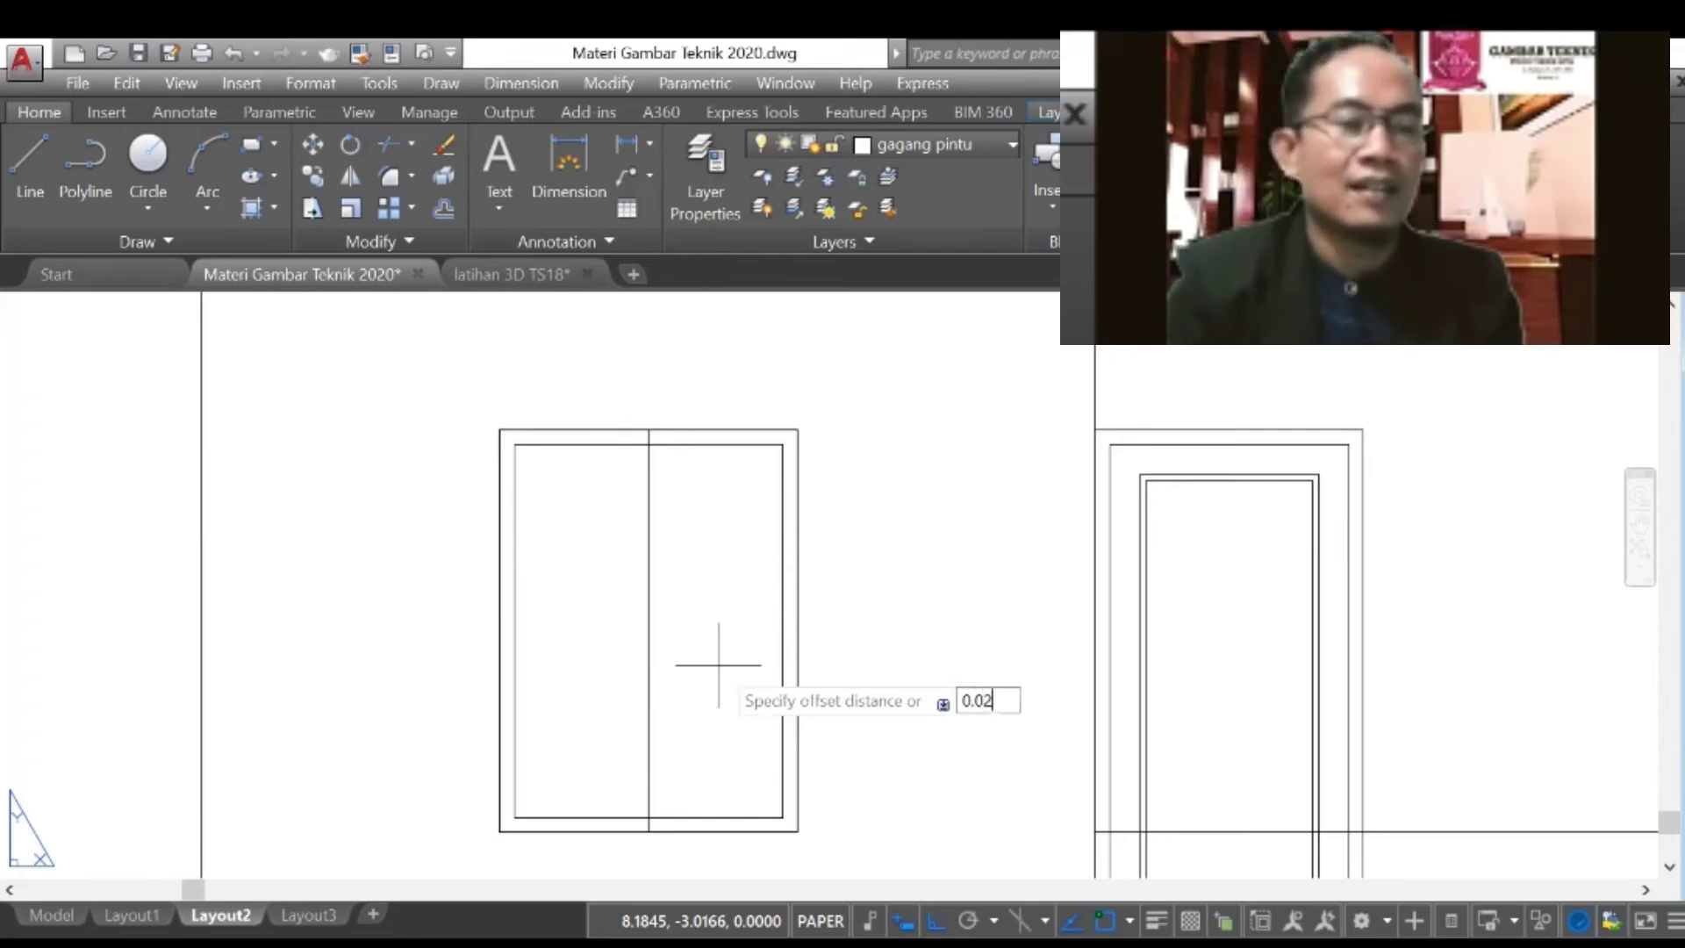
key("Return")
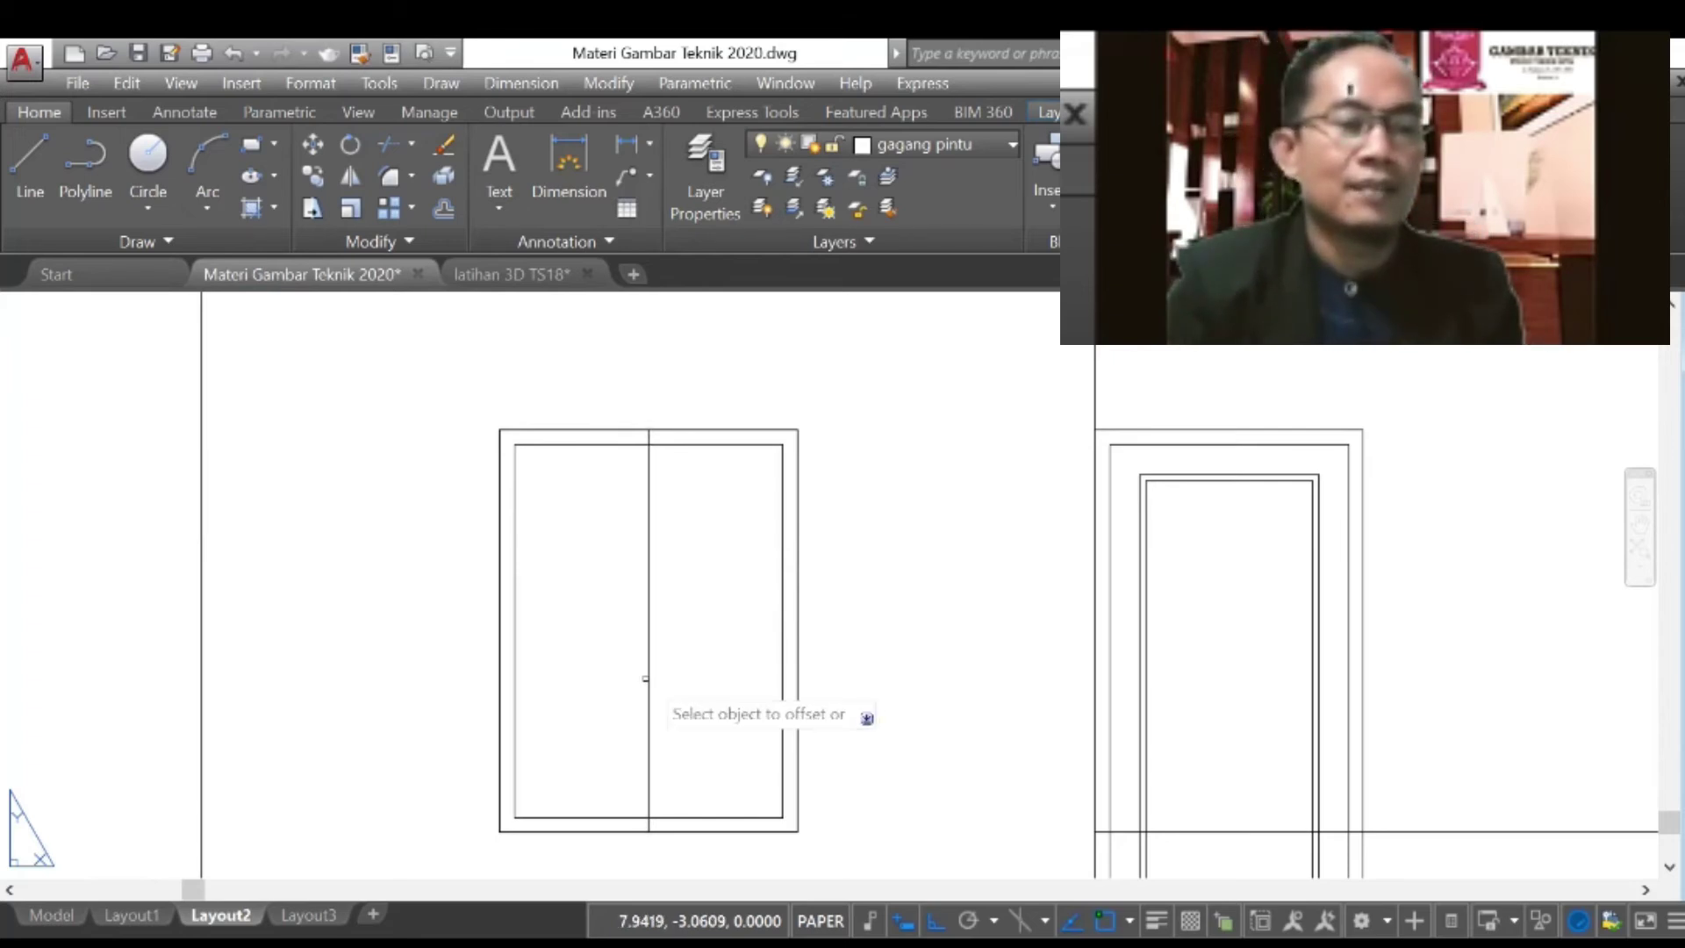
left_click(647, 679)
left_click(724, 692)
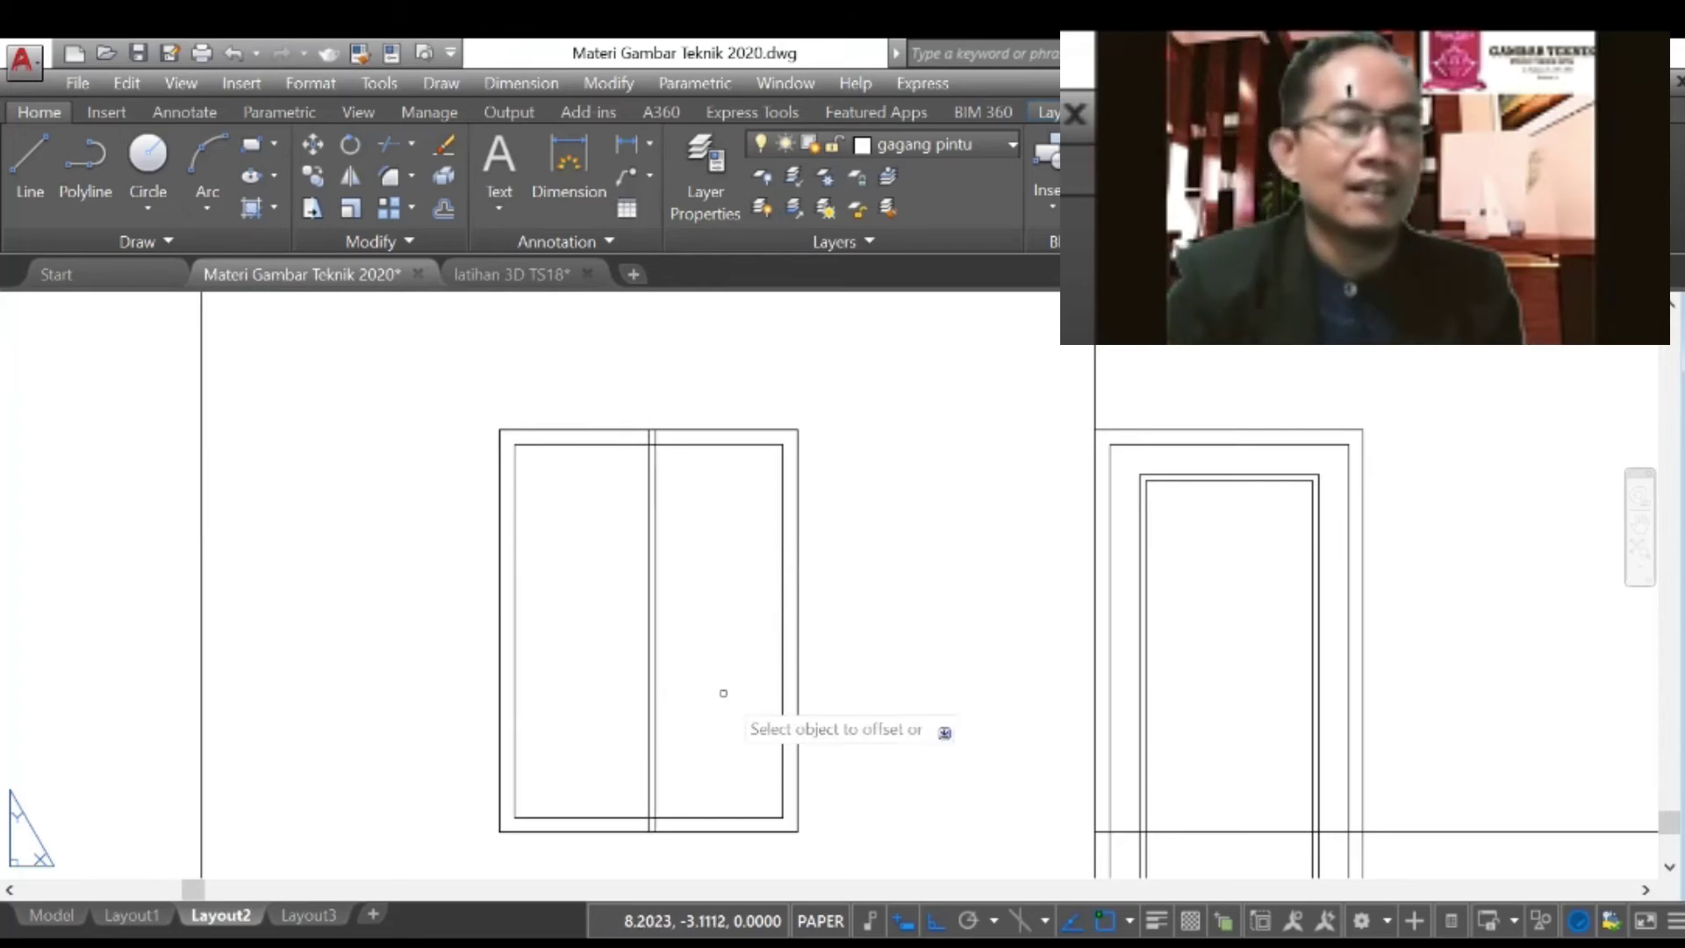
left_click(653, 690)
left_click(555, 690)
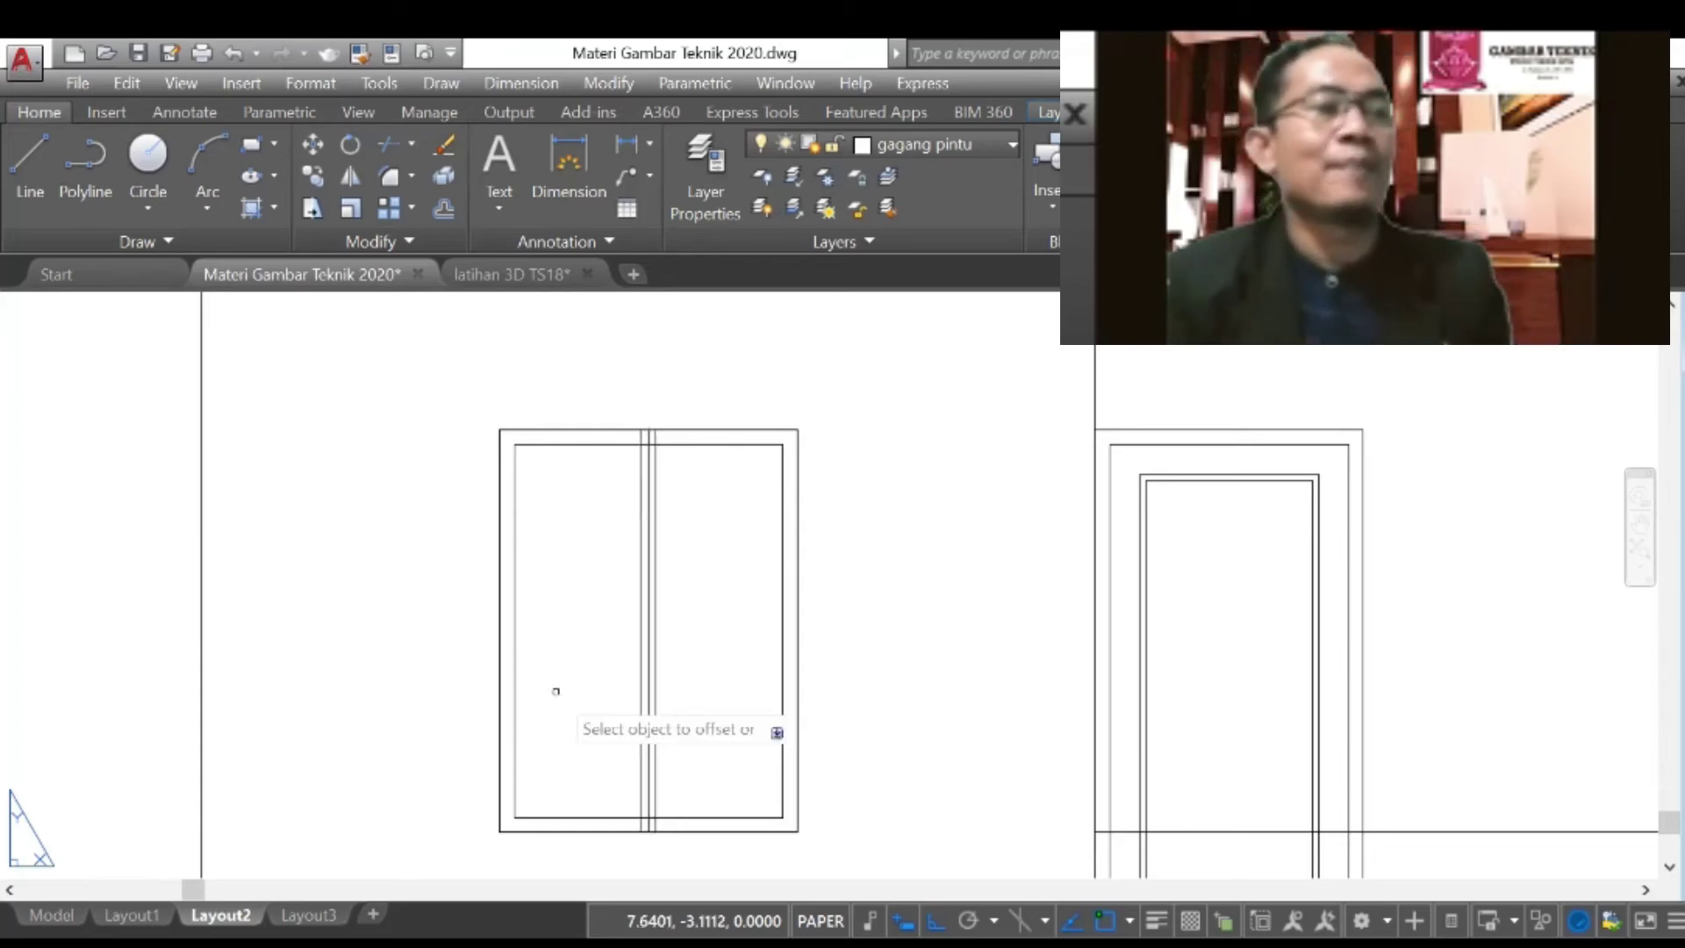
key("Escape")
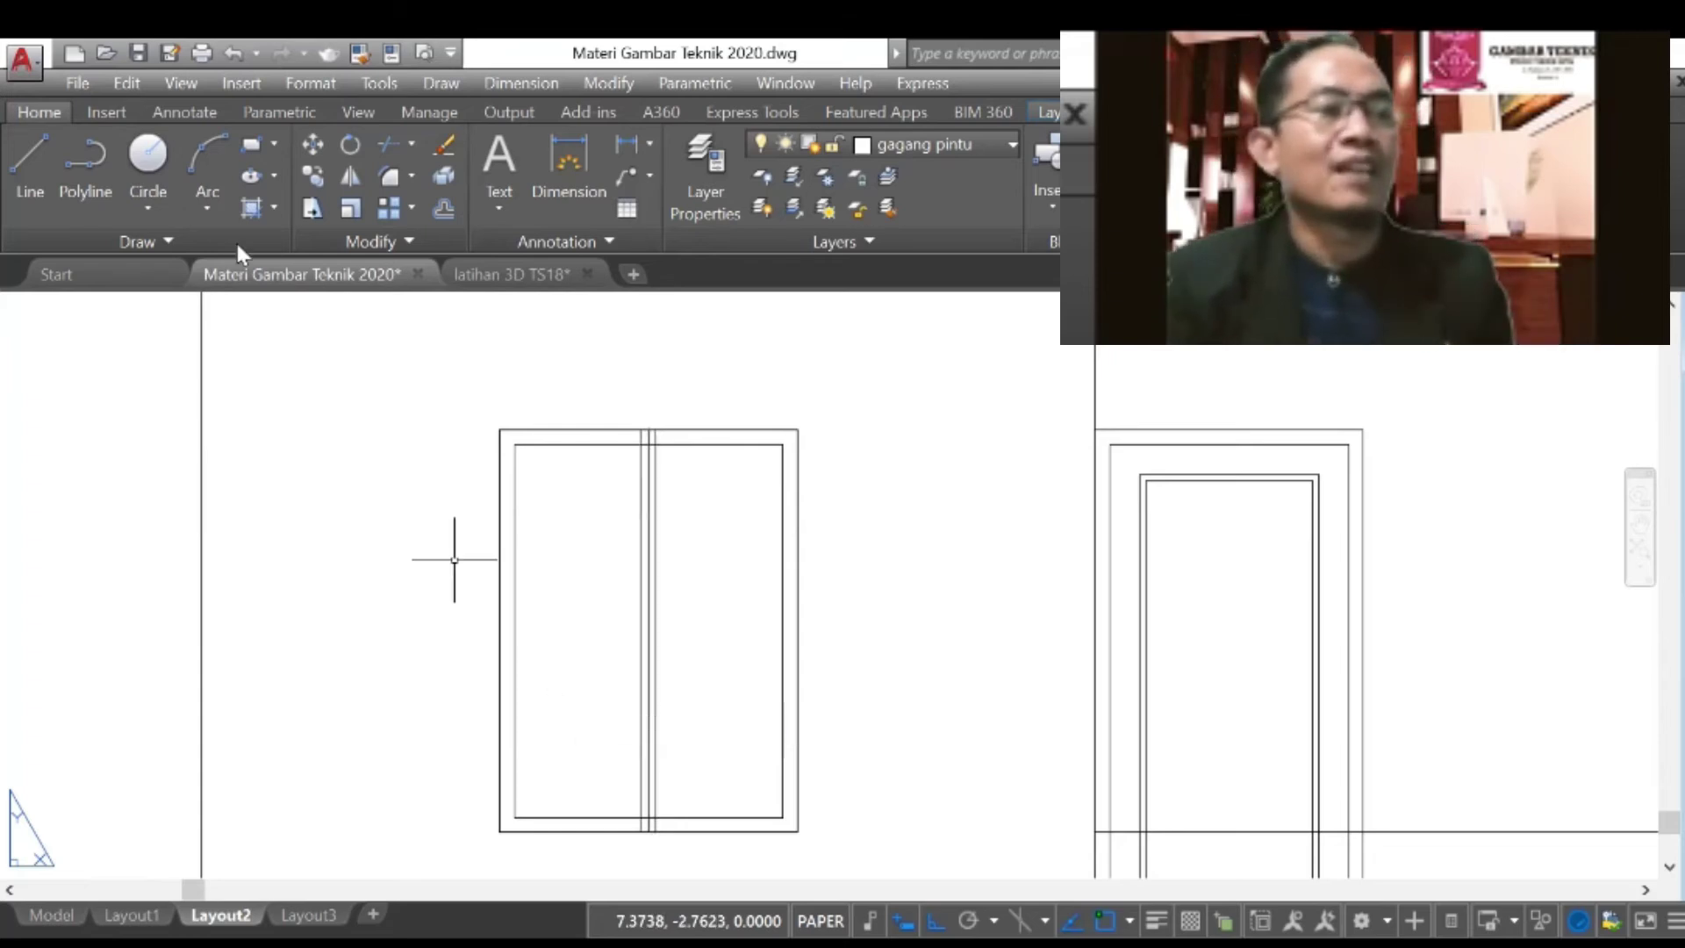
Step: Draw a rectangle around each of the two window openings between the inner frame and the mullion lines
left_click(252, 146)
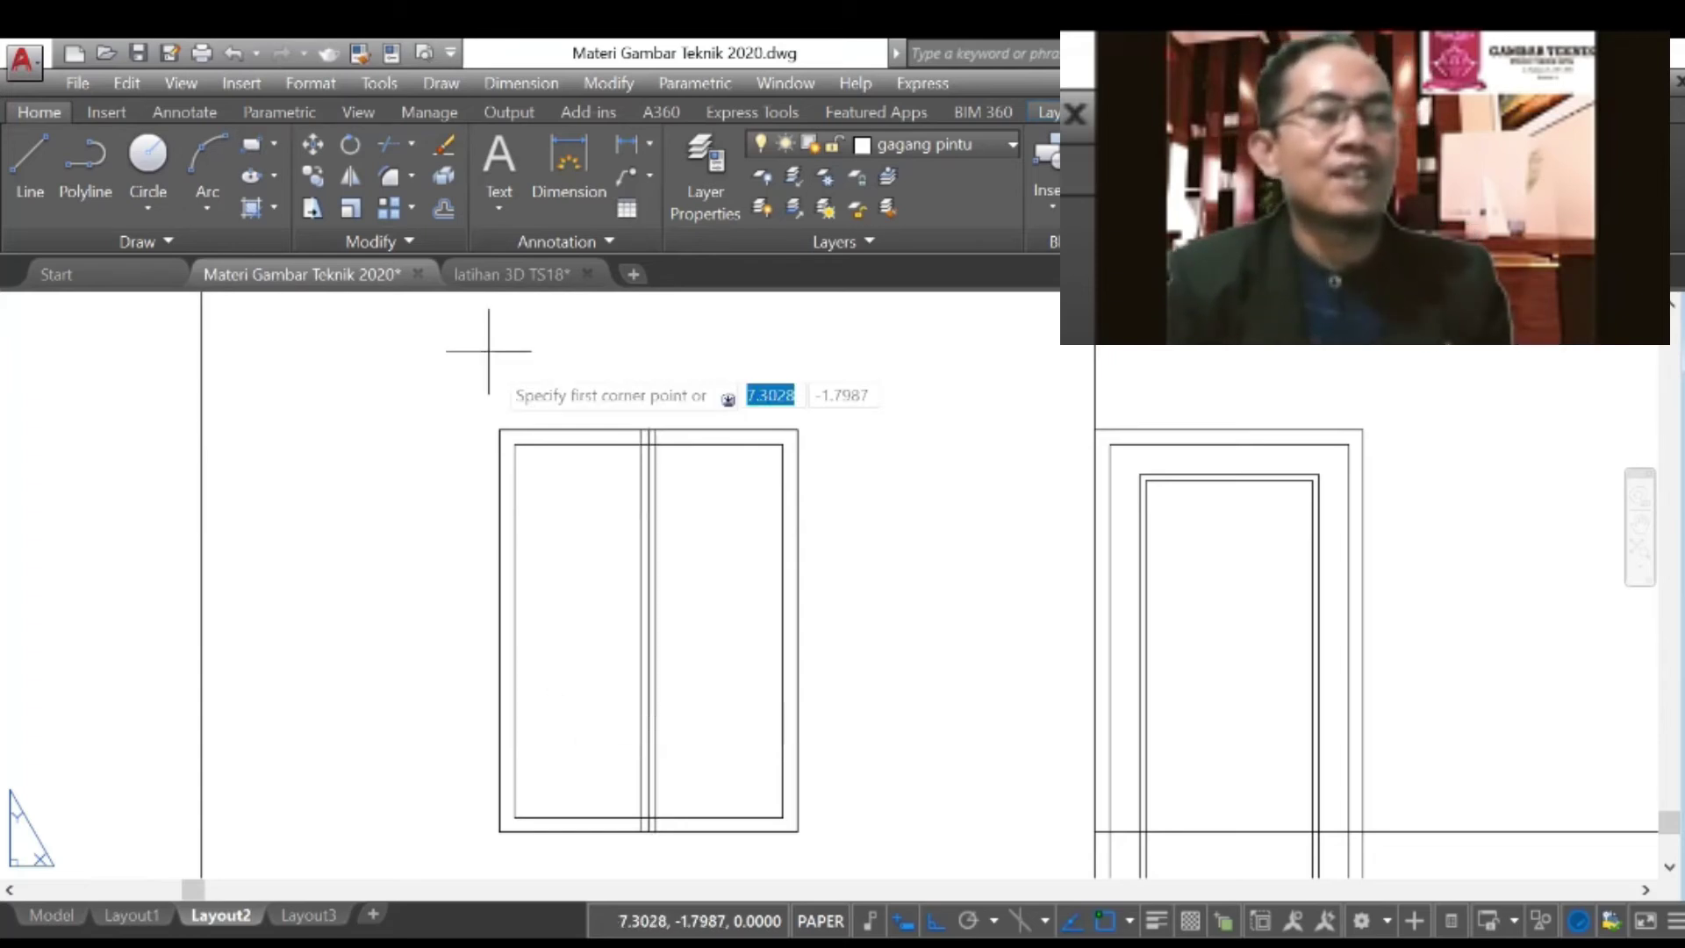
left_click(516, 446)
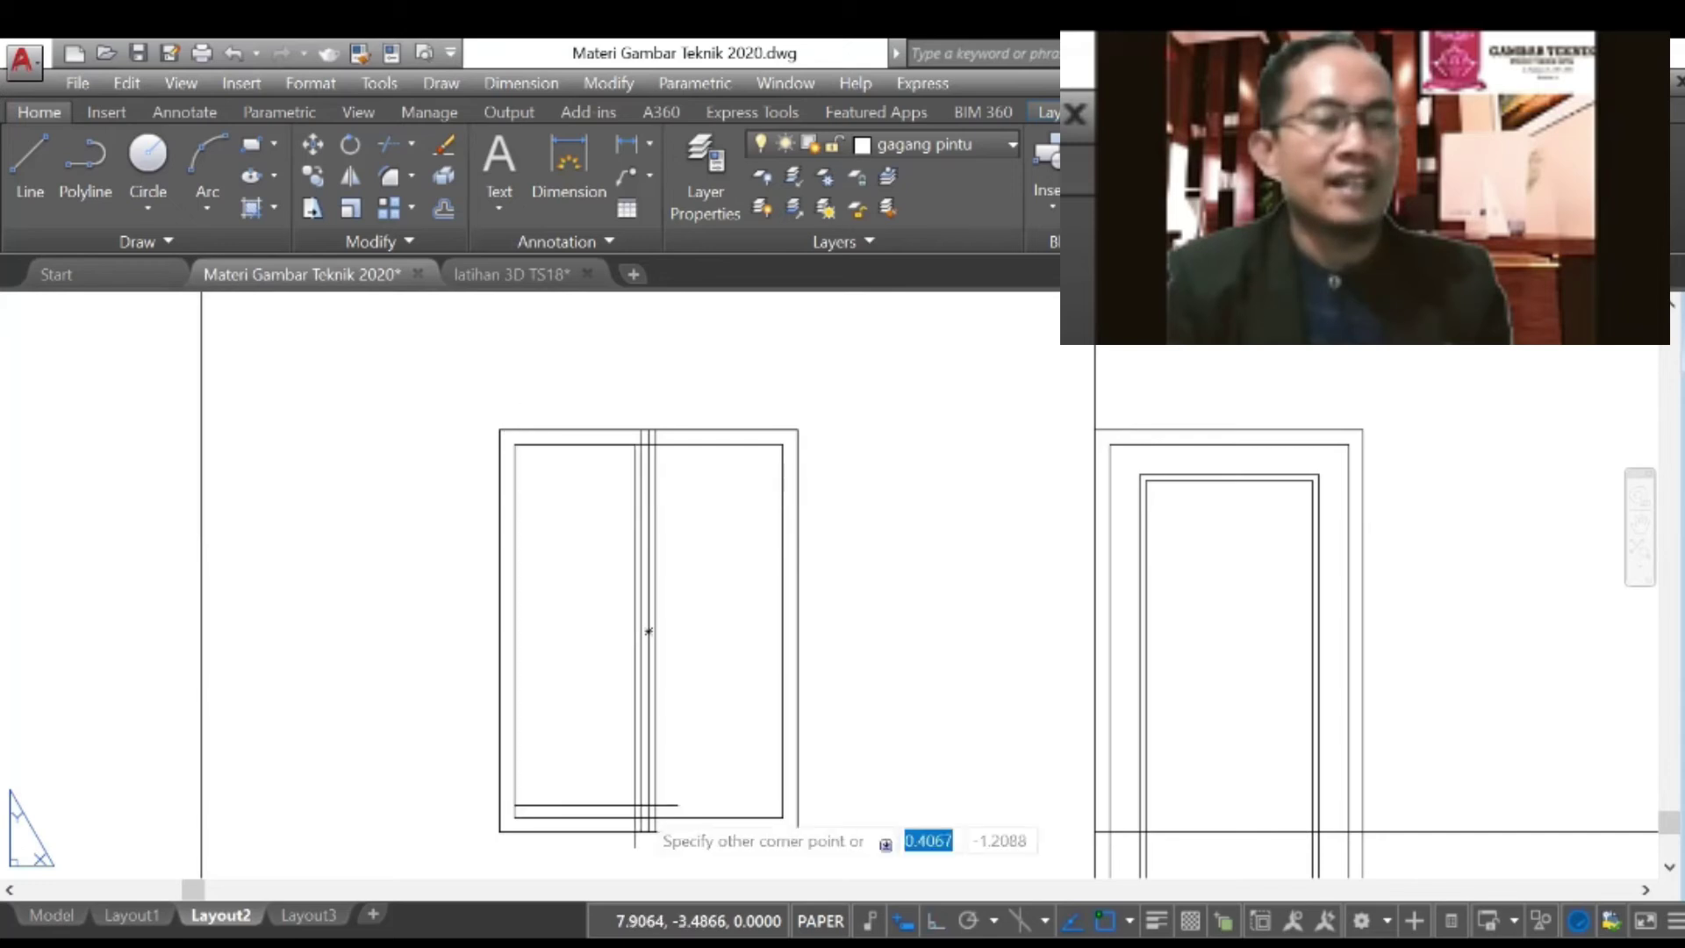
key("Escape")
left_click(254, 150)
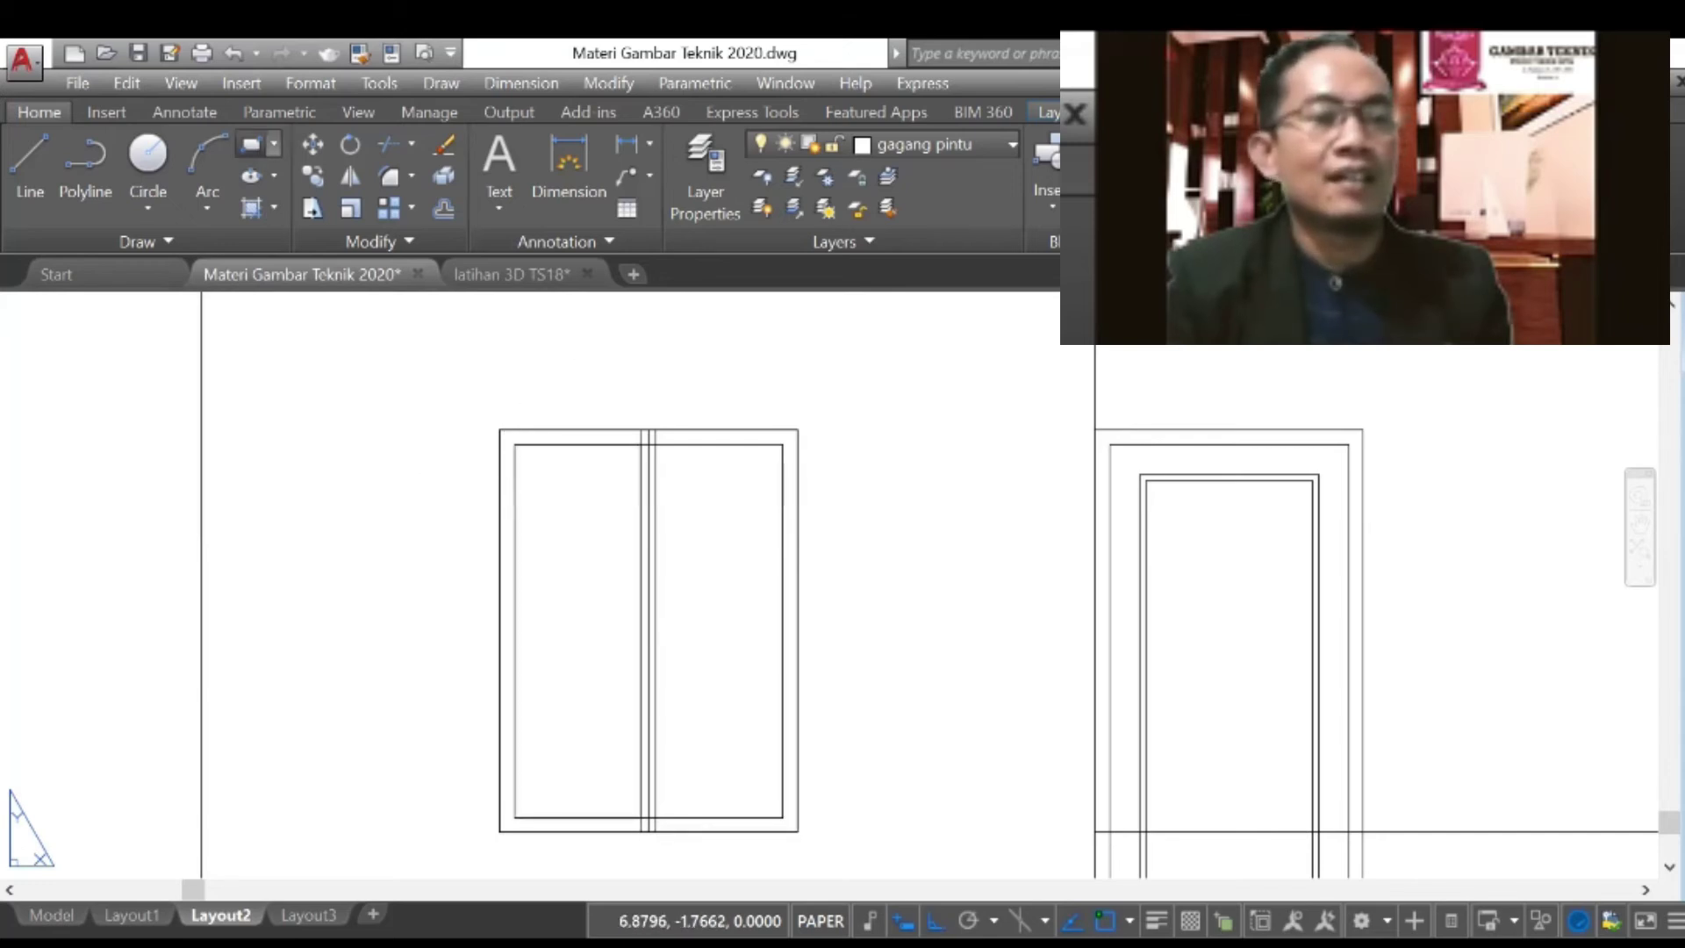
left_click(655, 443)
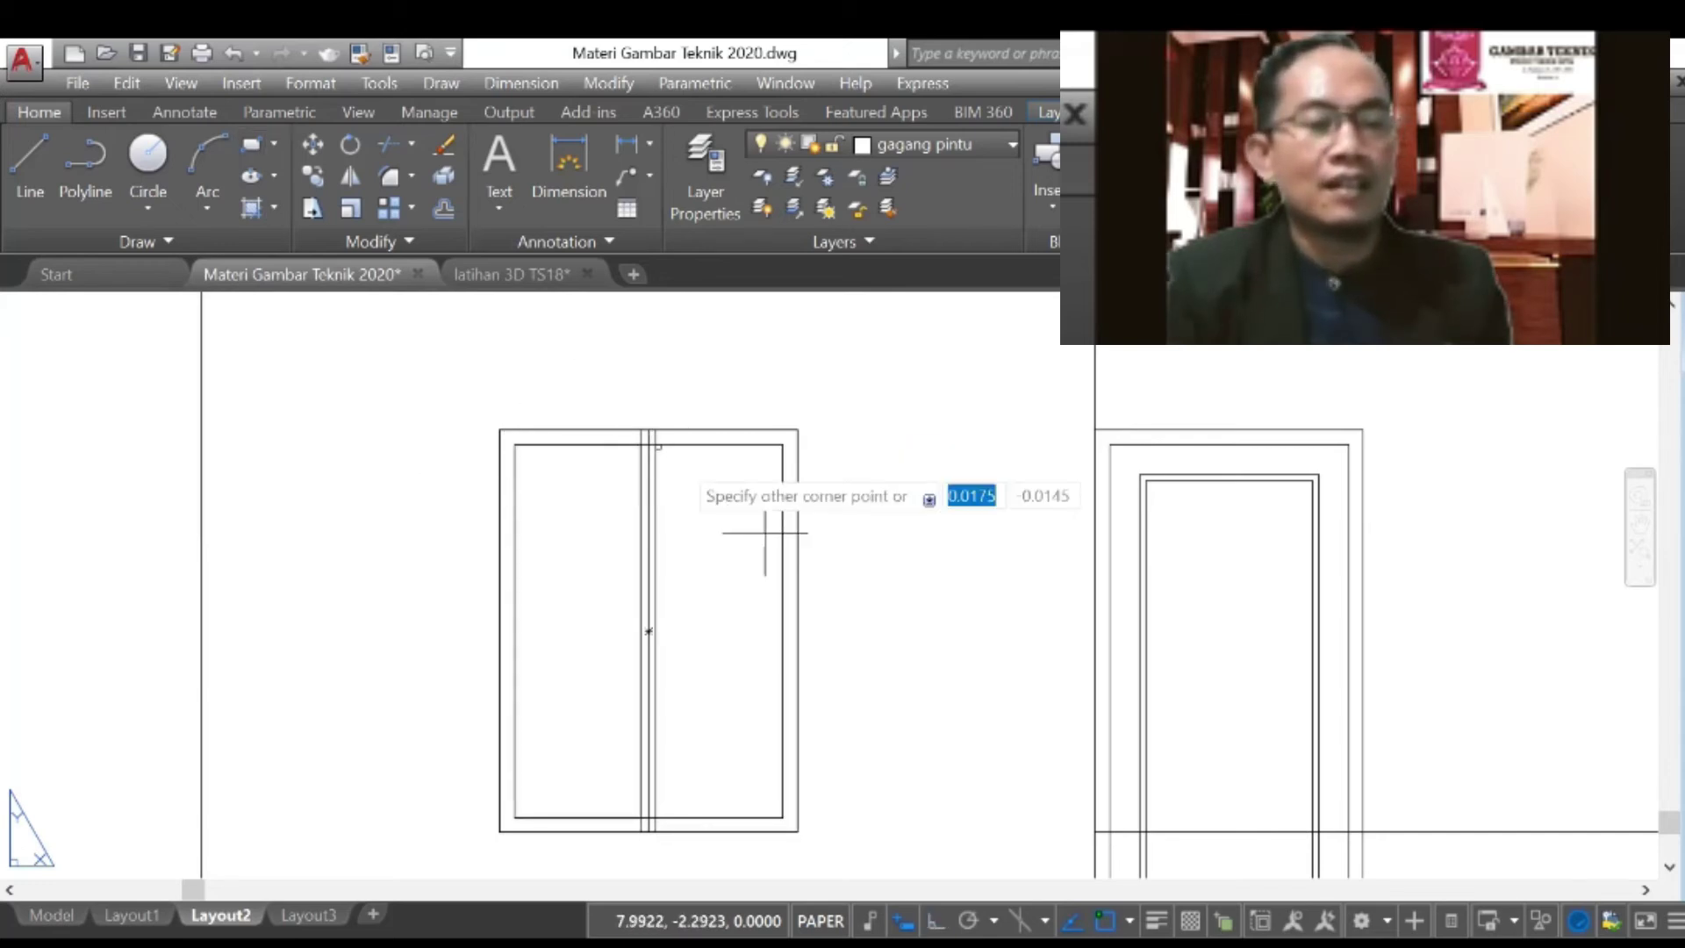
left_click(784, 814)
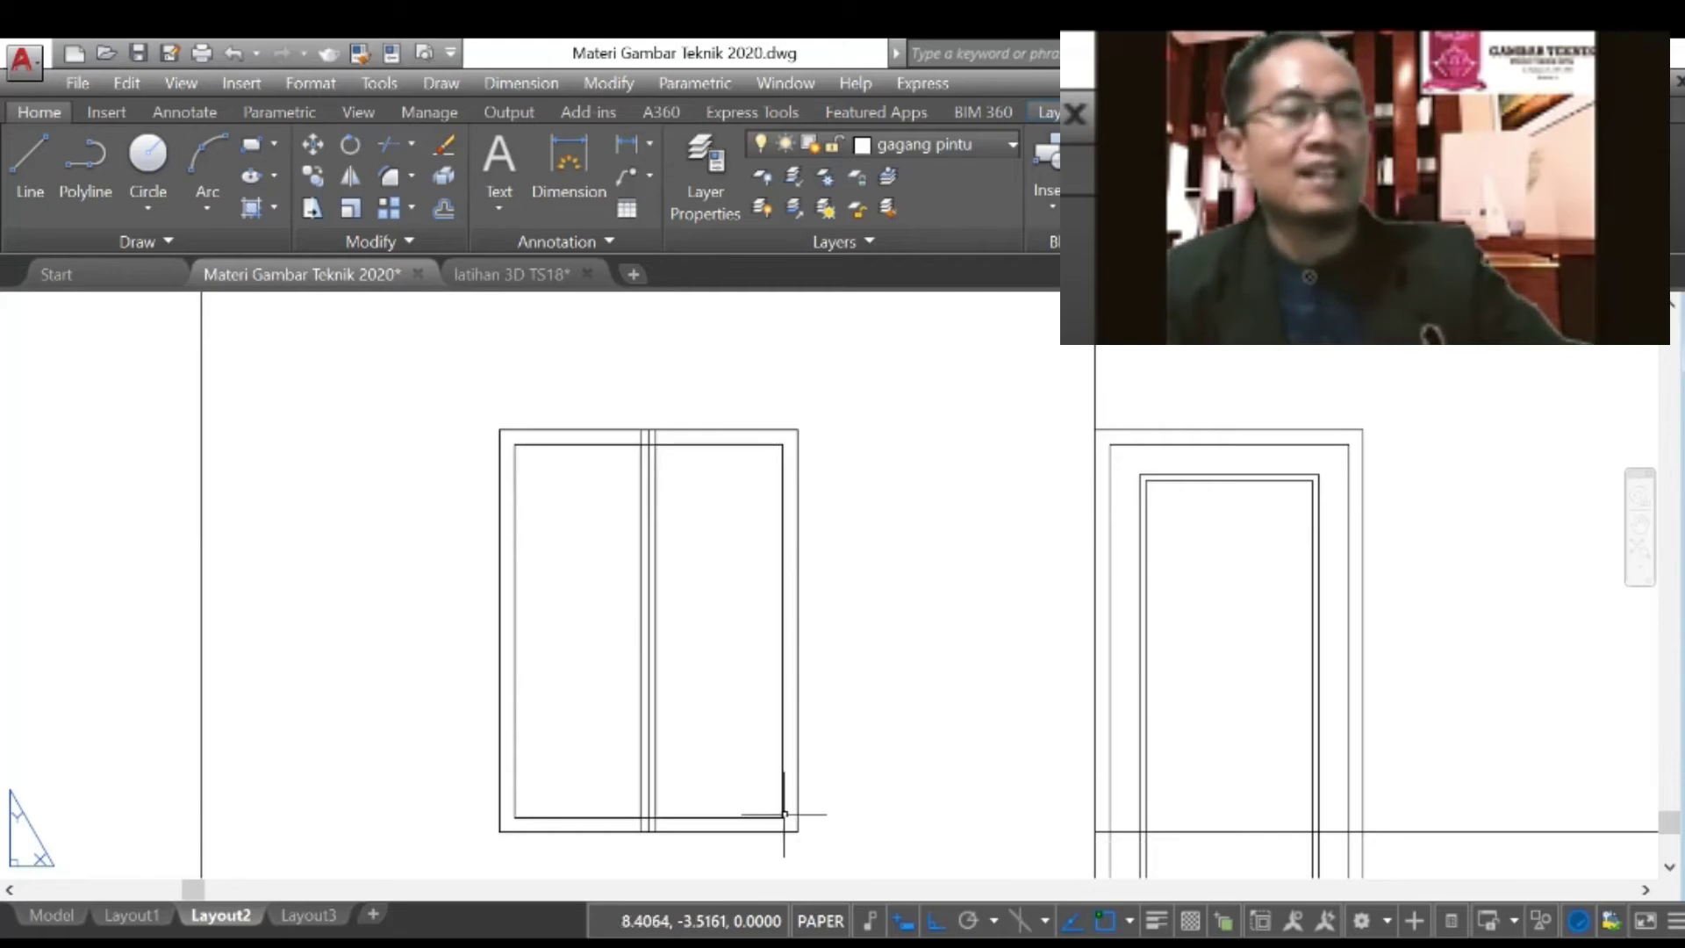
Step: Delete the window's three vertical mullion lines and the inner frame rectangle, keeping the two separate opening rectangles
scroll(663, 450, "up", 3)
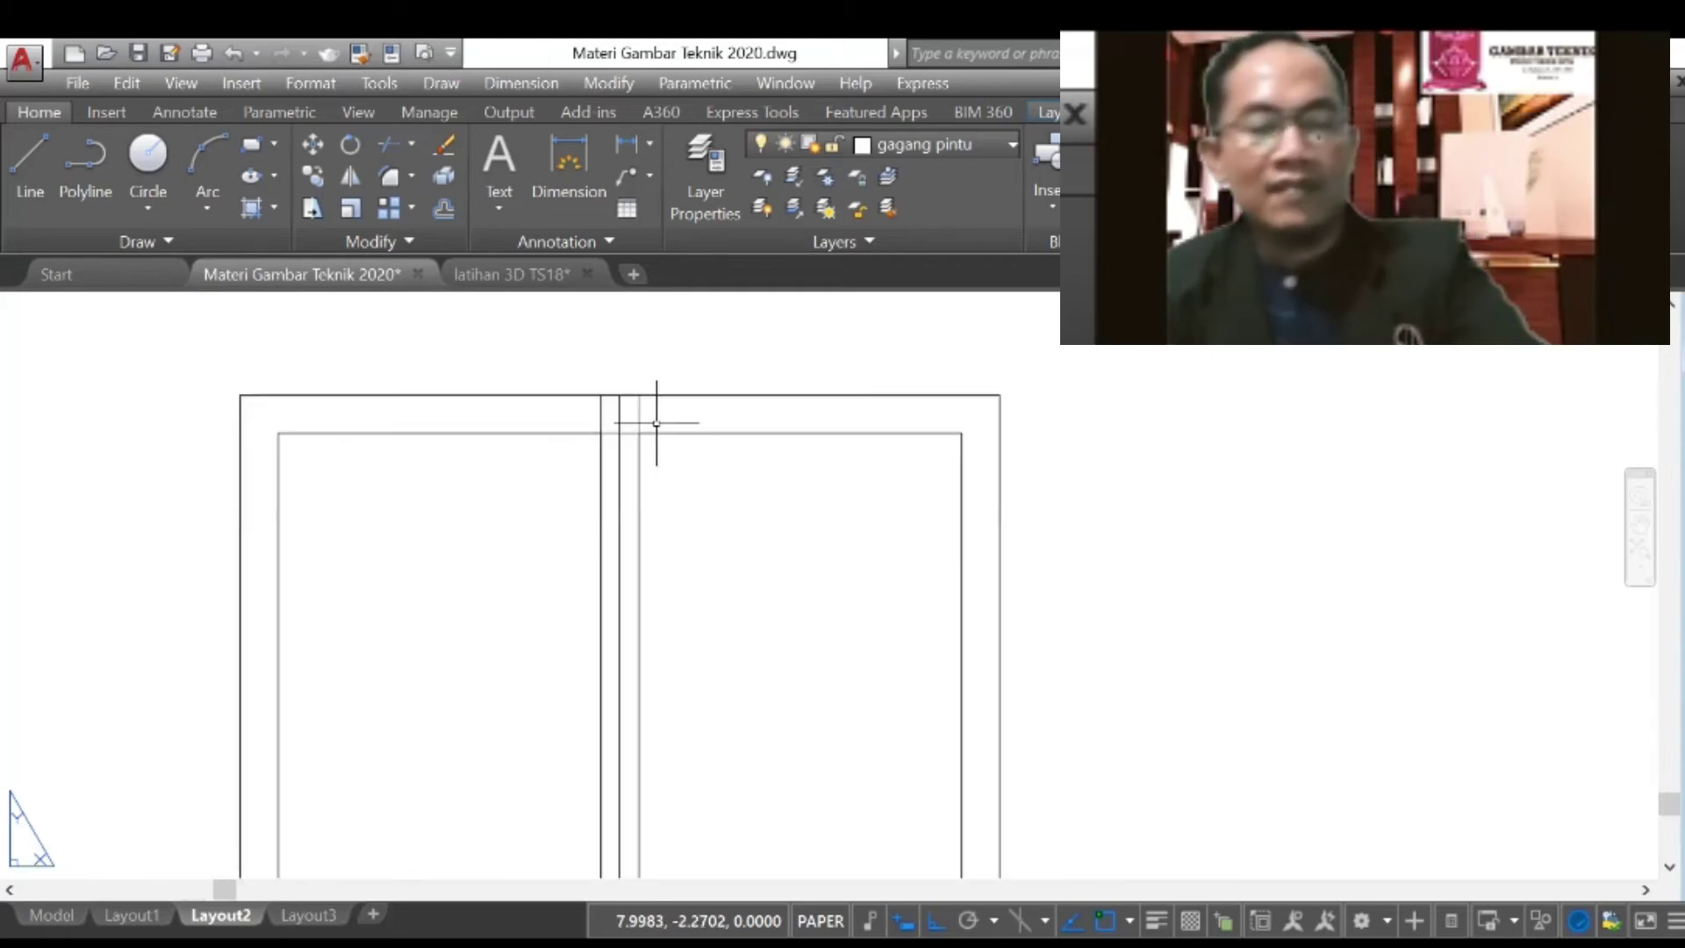
left_click(652, 410)
left_click(596, 405)
key("Delete")
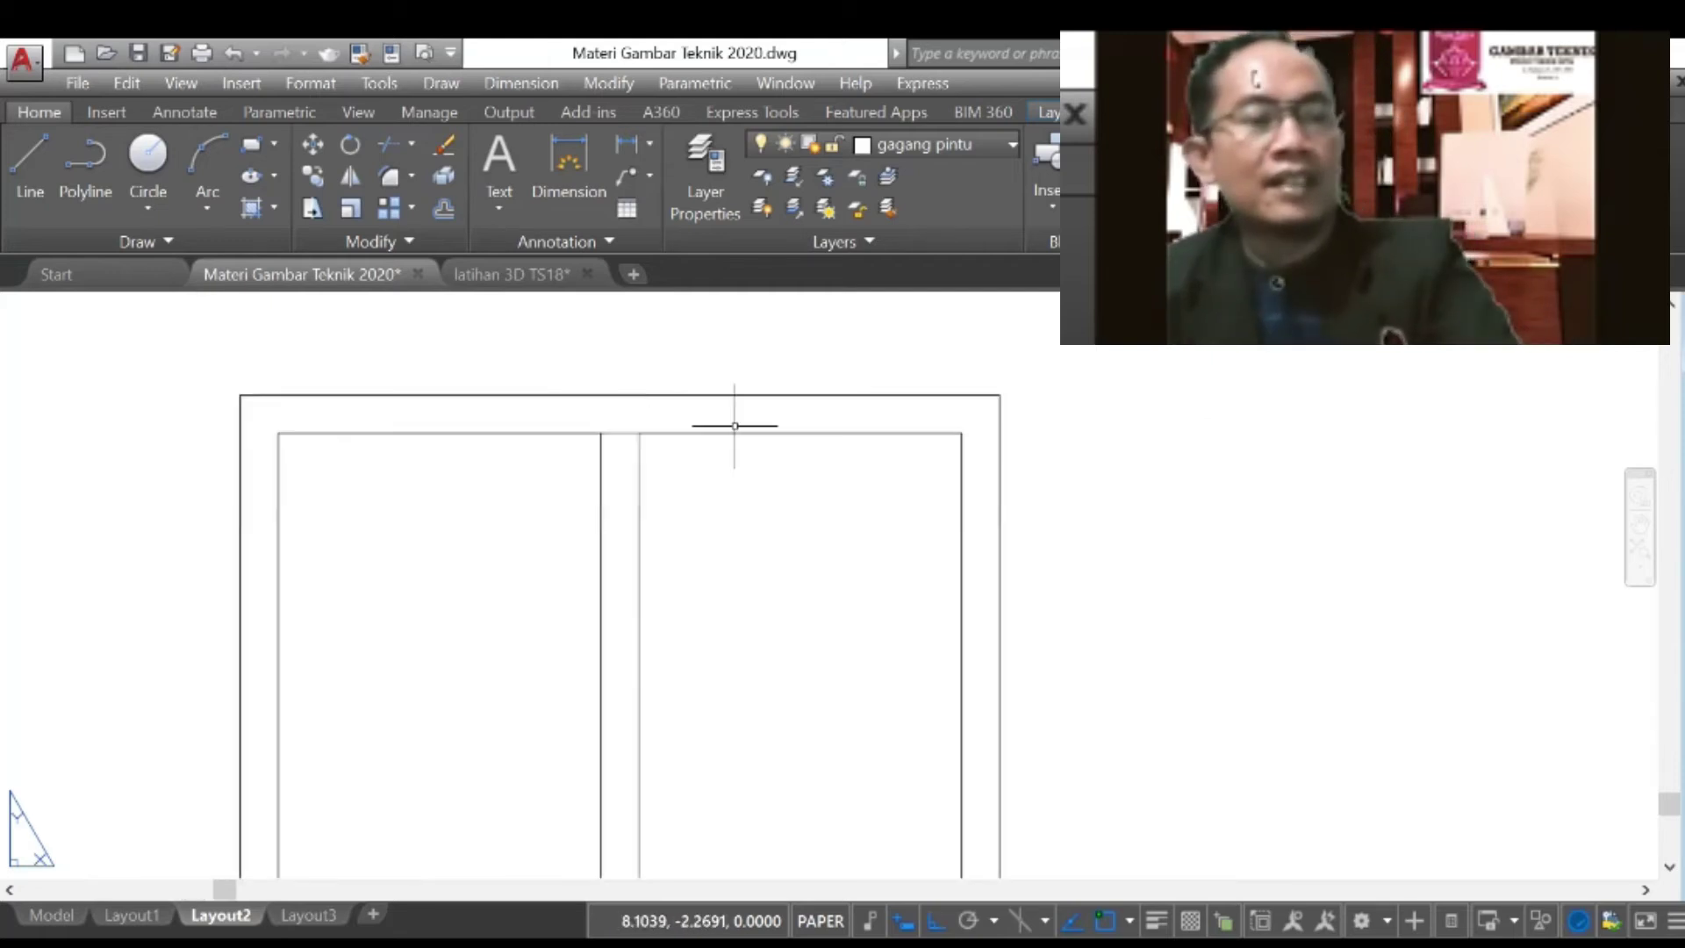
scroll(622, 438, "up", 2)
left_click(621, 431)
key("Delete")
scroll(652, 395, "down", 2)
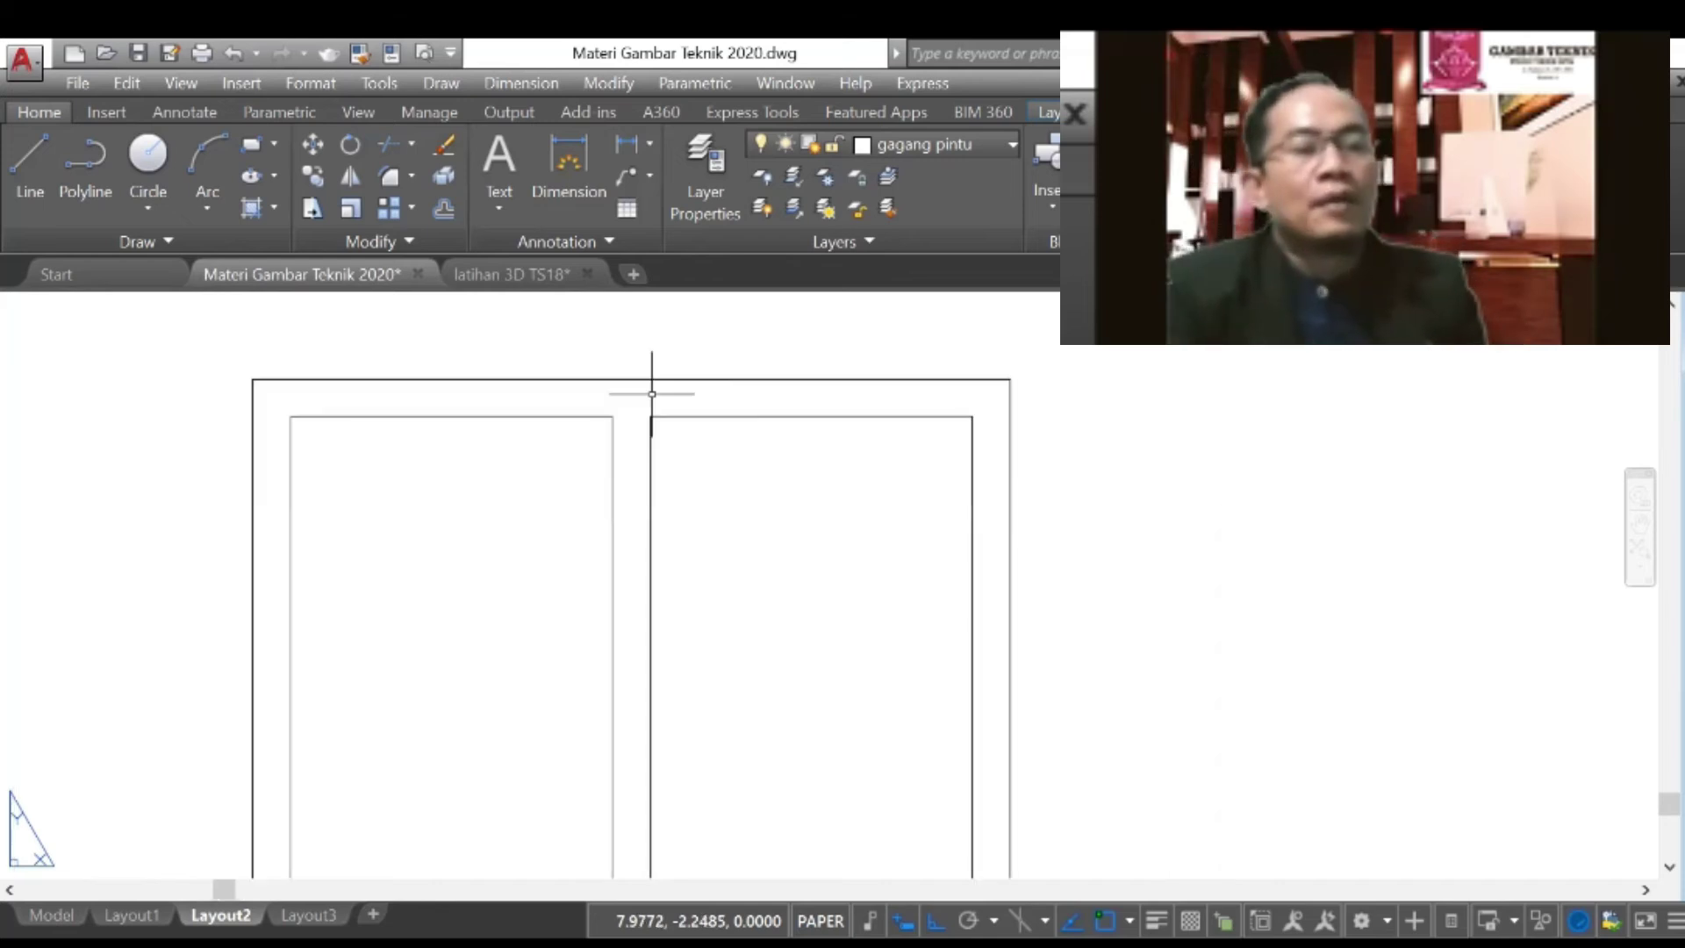
scroll(708, 444, "down", 4)
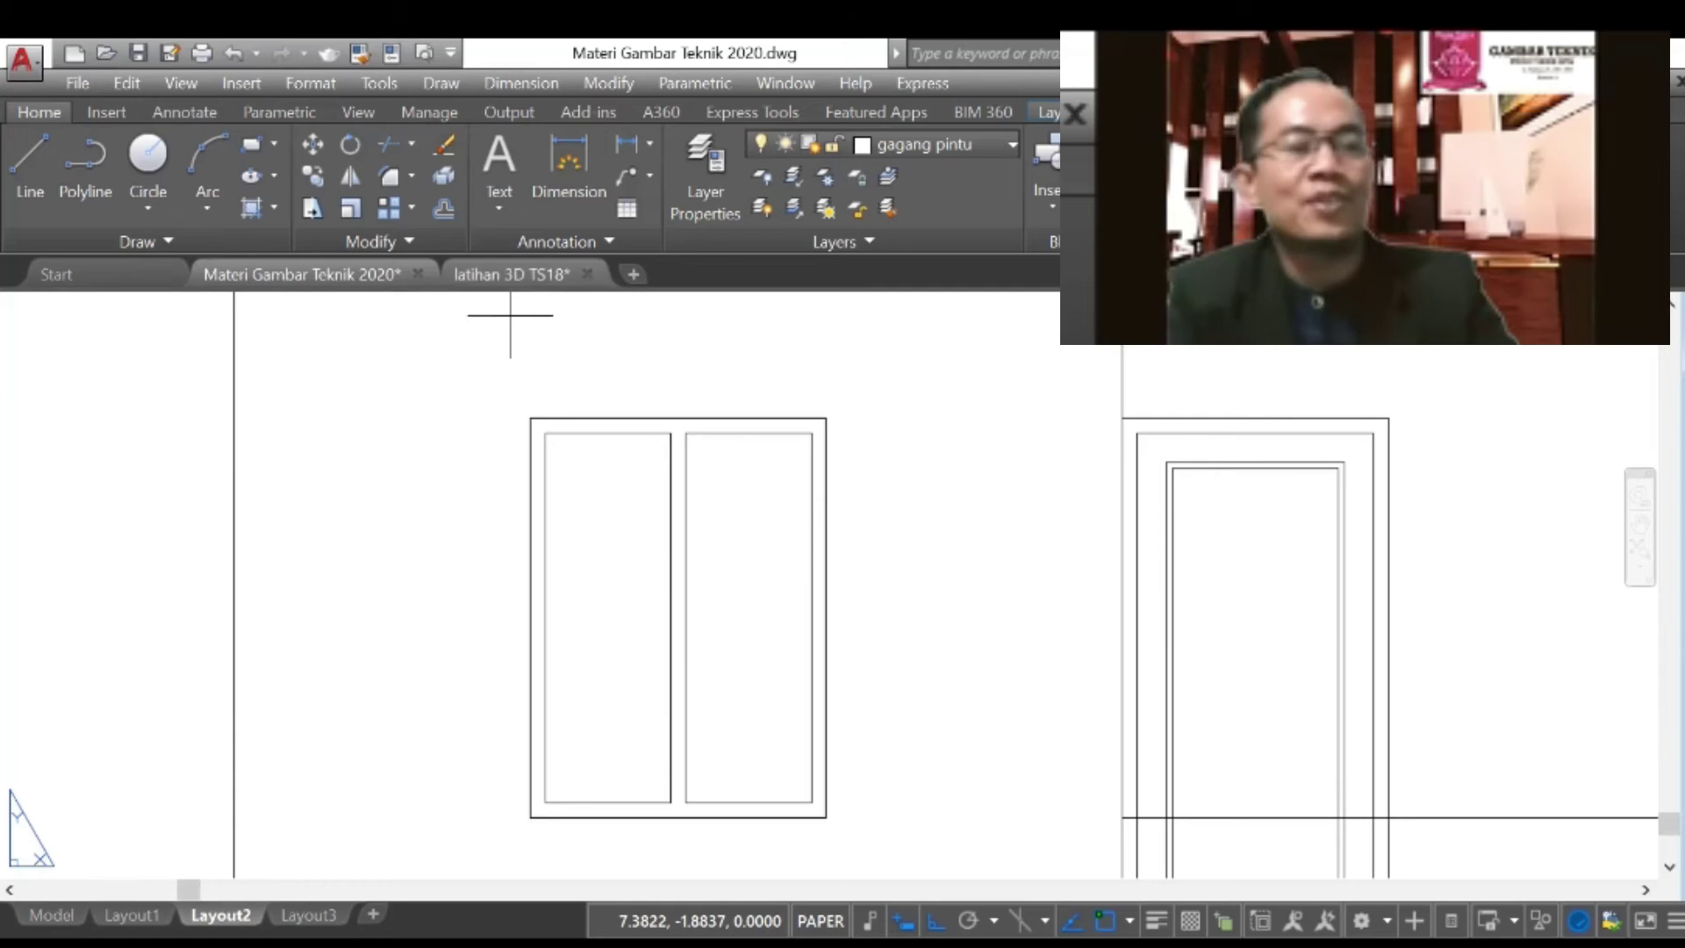
Step: Offset both window opening rectangles 0.075 inward to form the casement sashes
type("o")
key("Return")
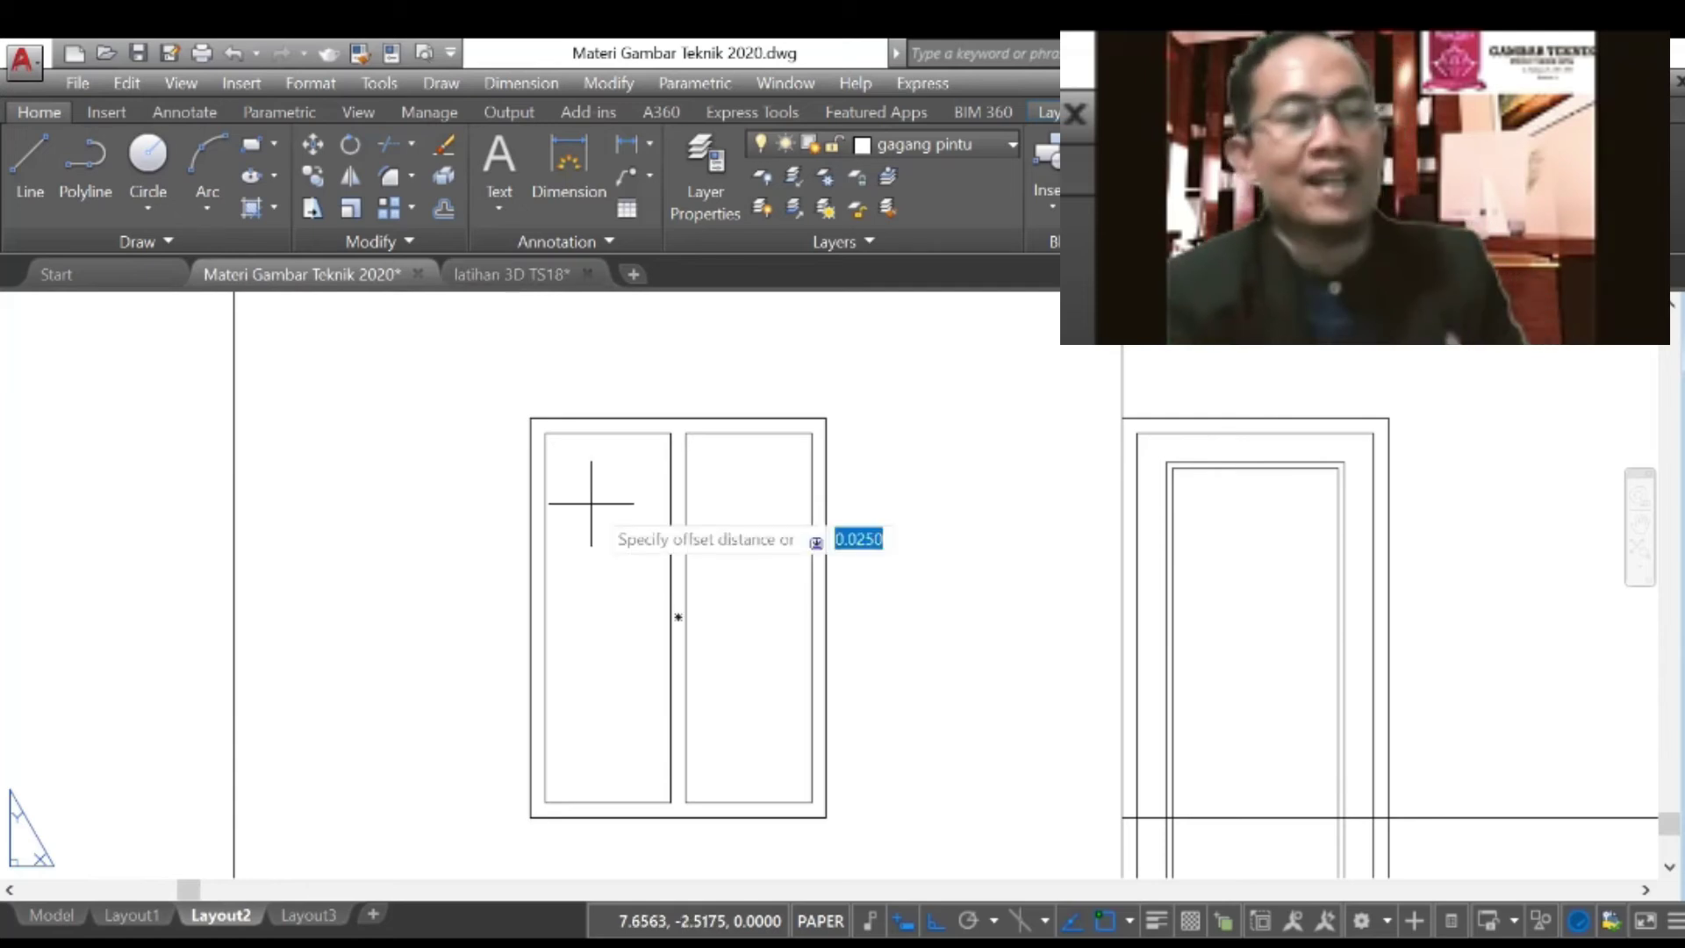
type("0.075")
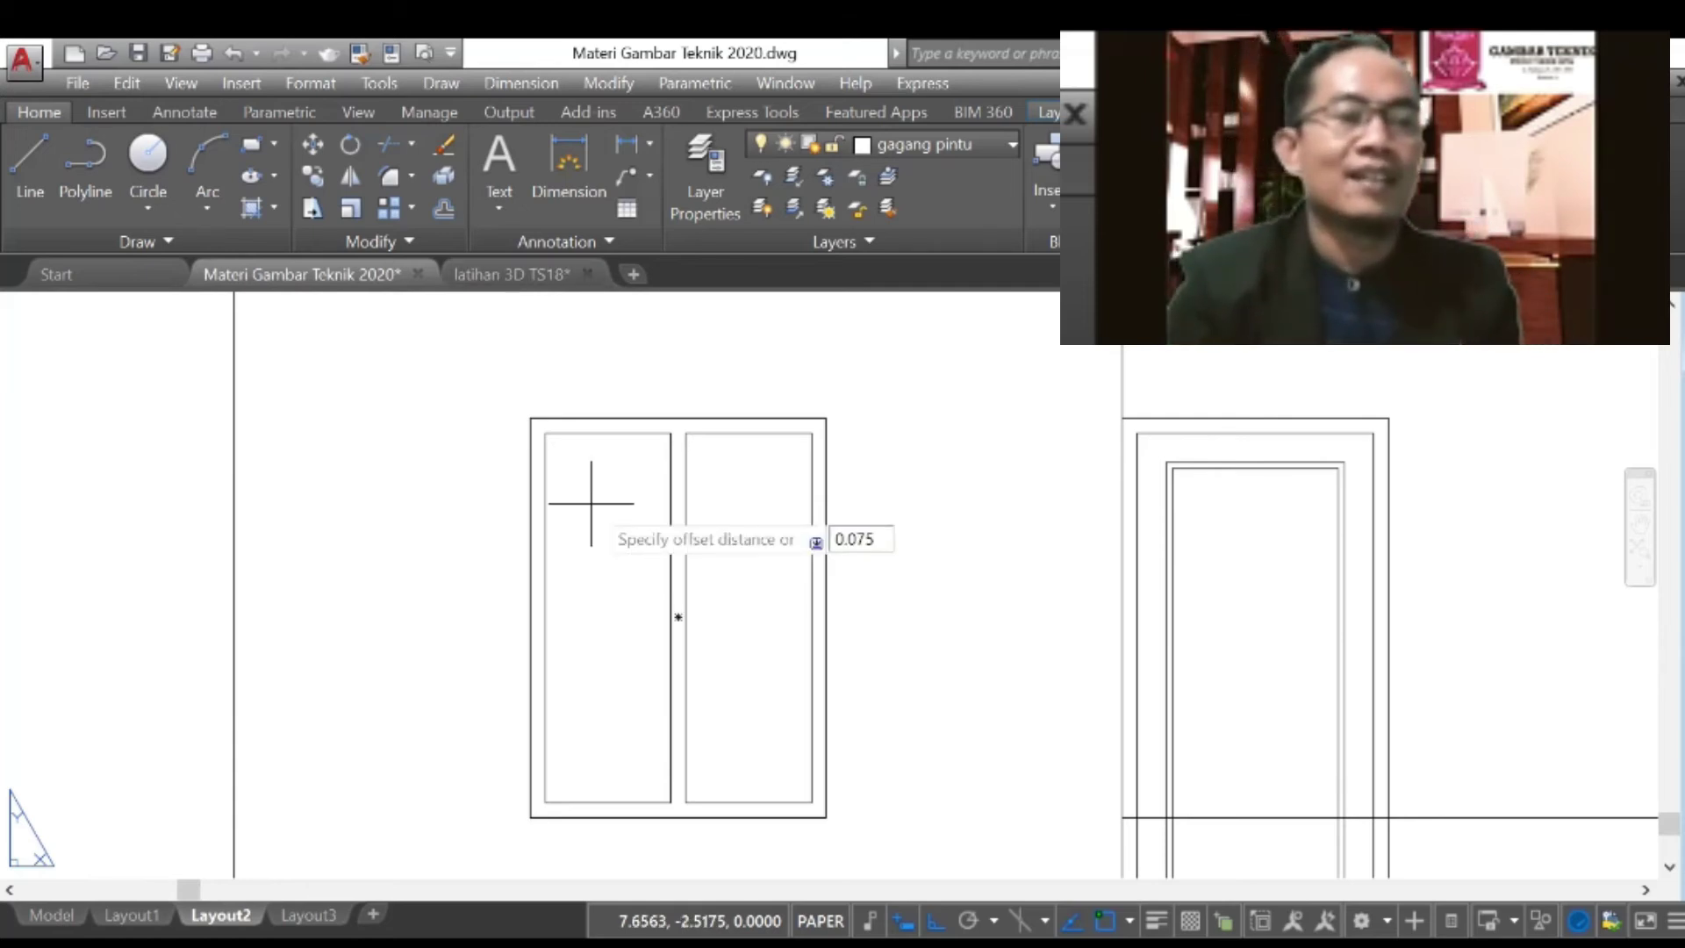
key("Return")
left_click(600, 433)
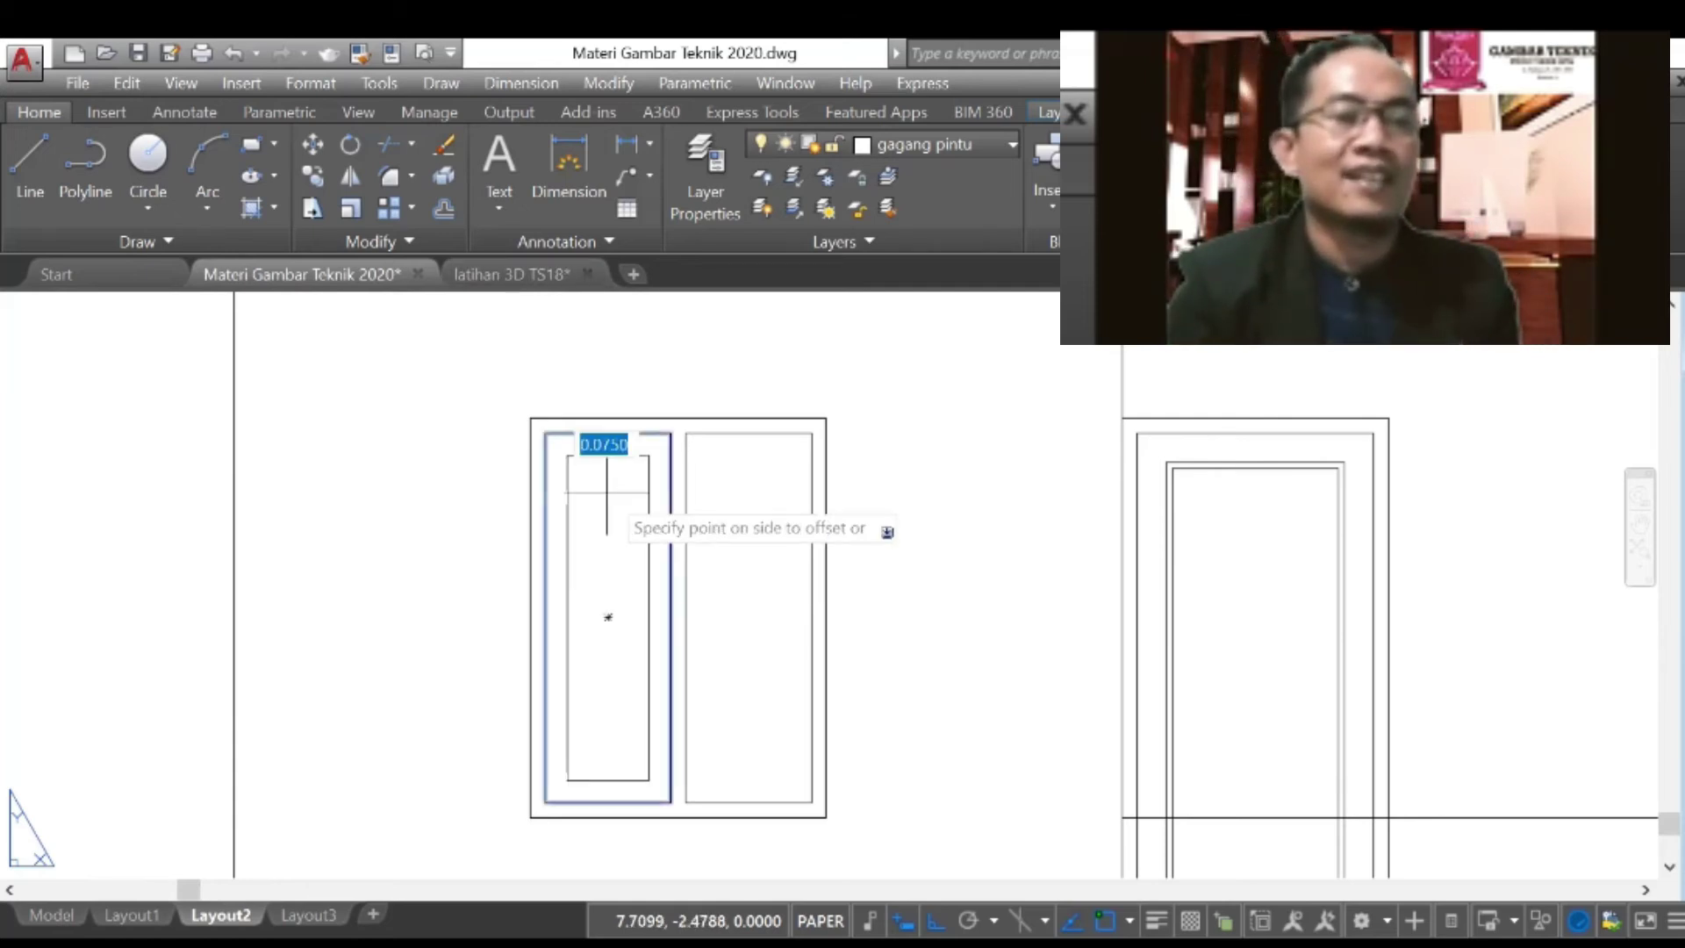
left_click(608, 617)
left_click(735, 424)
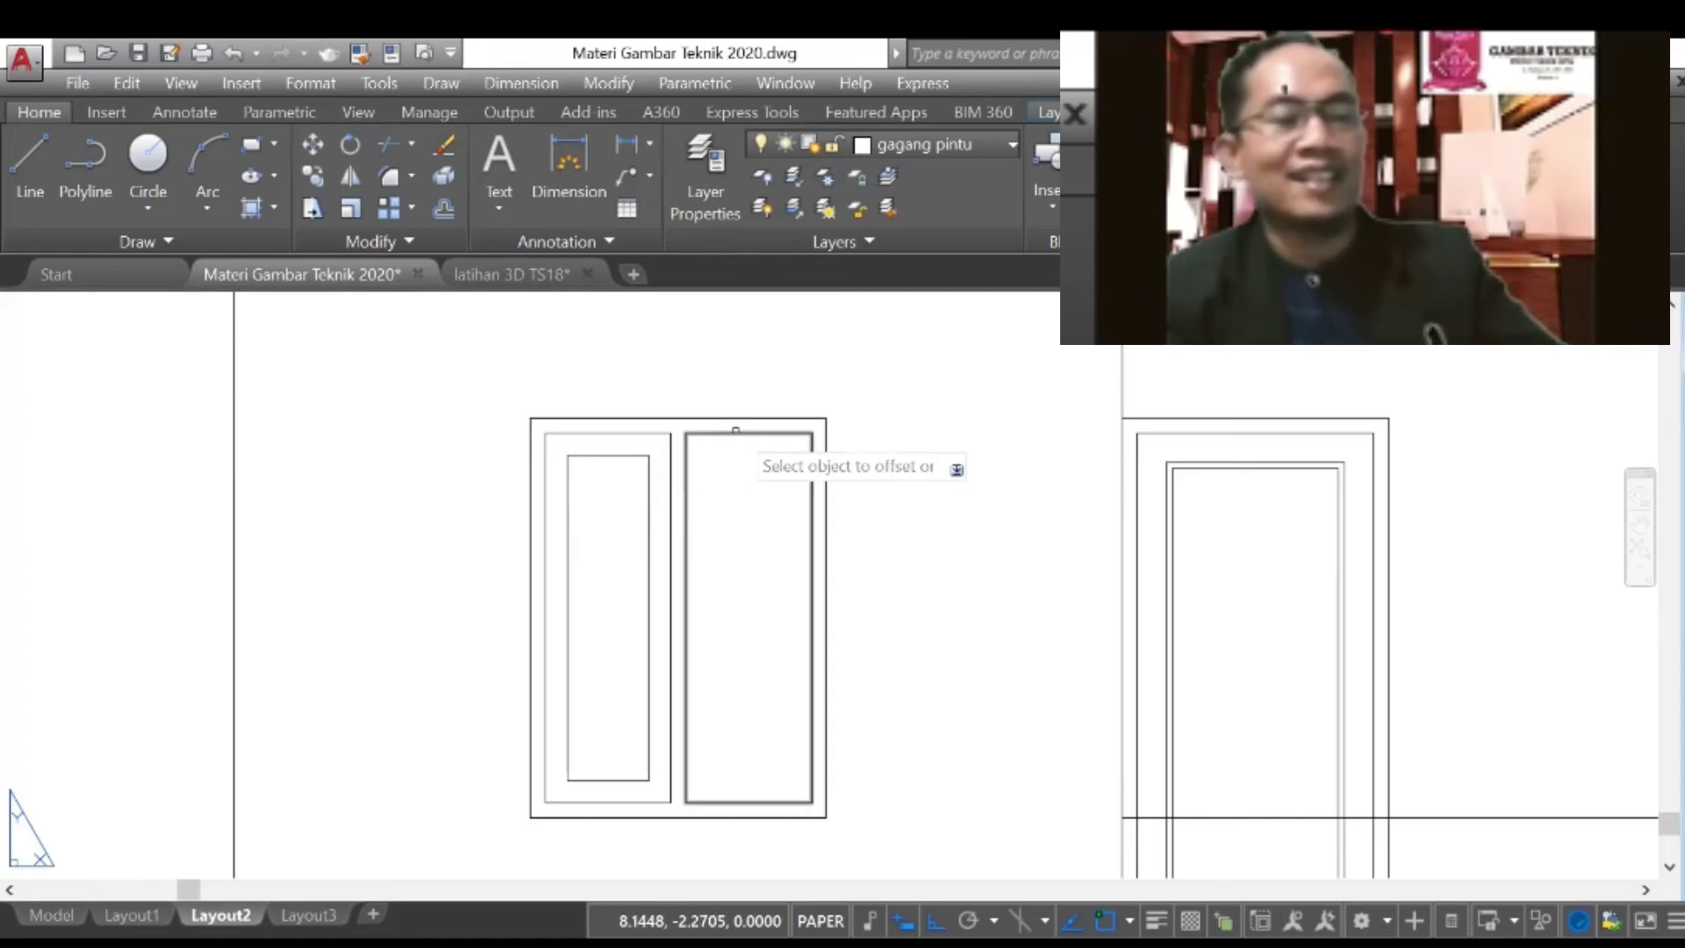
left_click(707, 474)
Step: Check the front elevation against the floor plan, examining the window in the wall between the R.Tamu room and the Teras
scroll(674, 521, "down", 4)
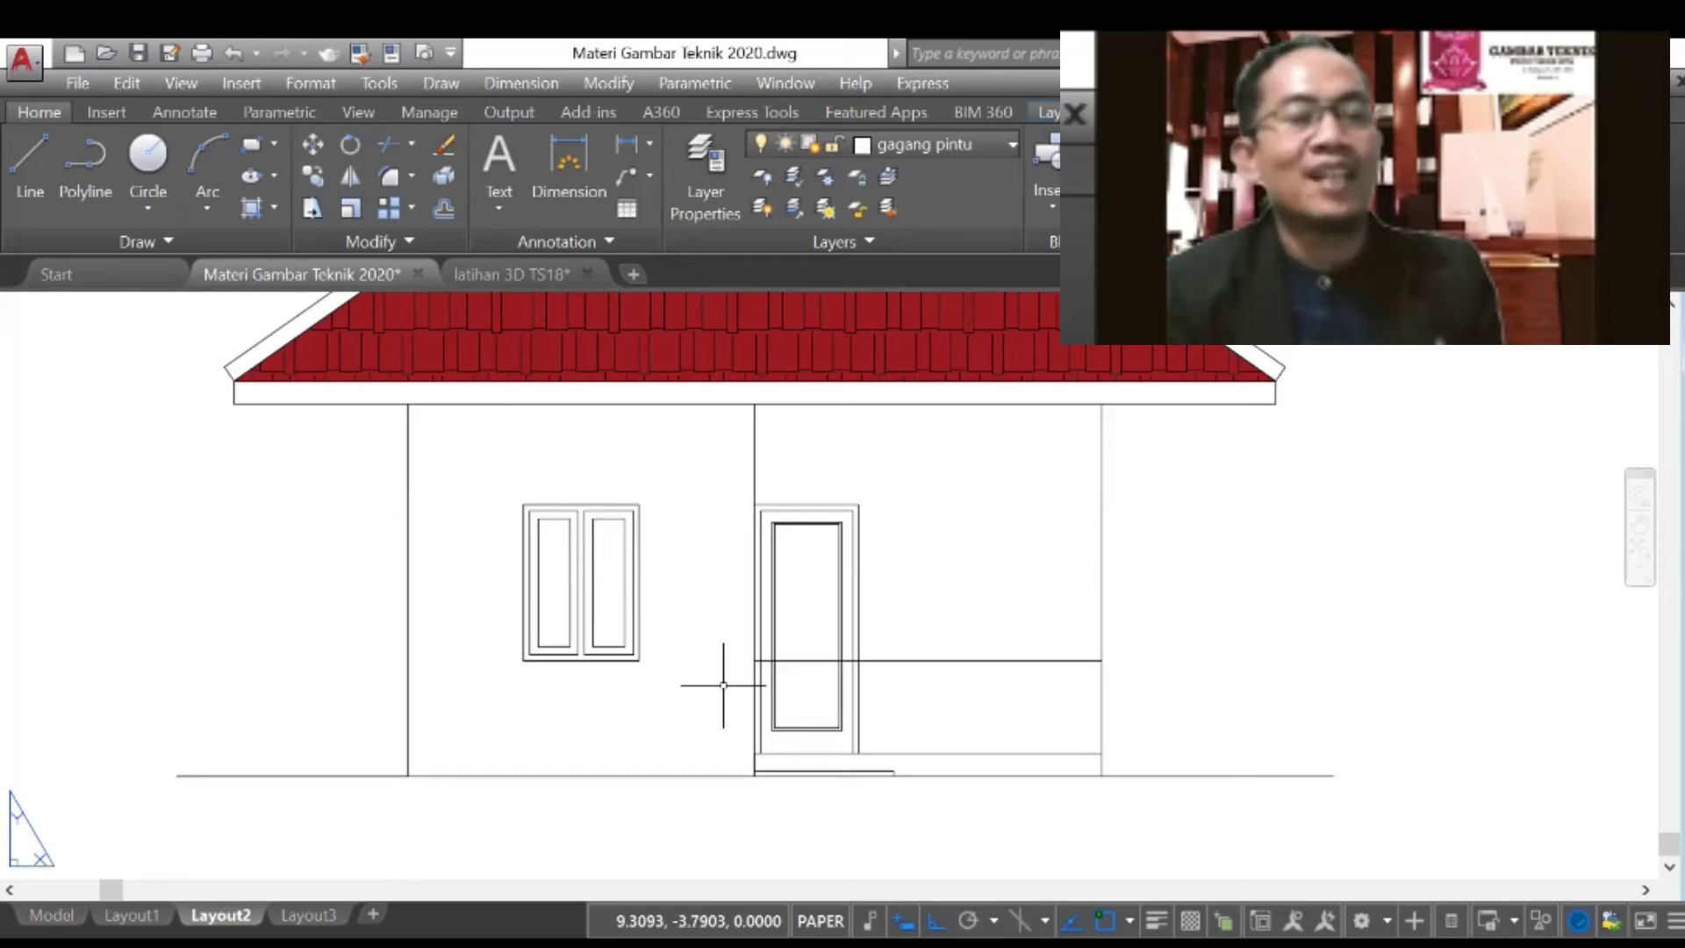
scroll(711, 680, "down", 2)
scroll(707, 669, "down", 5)
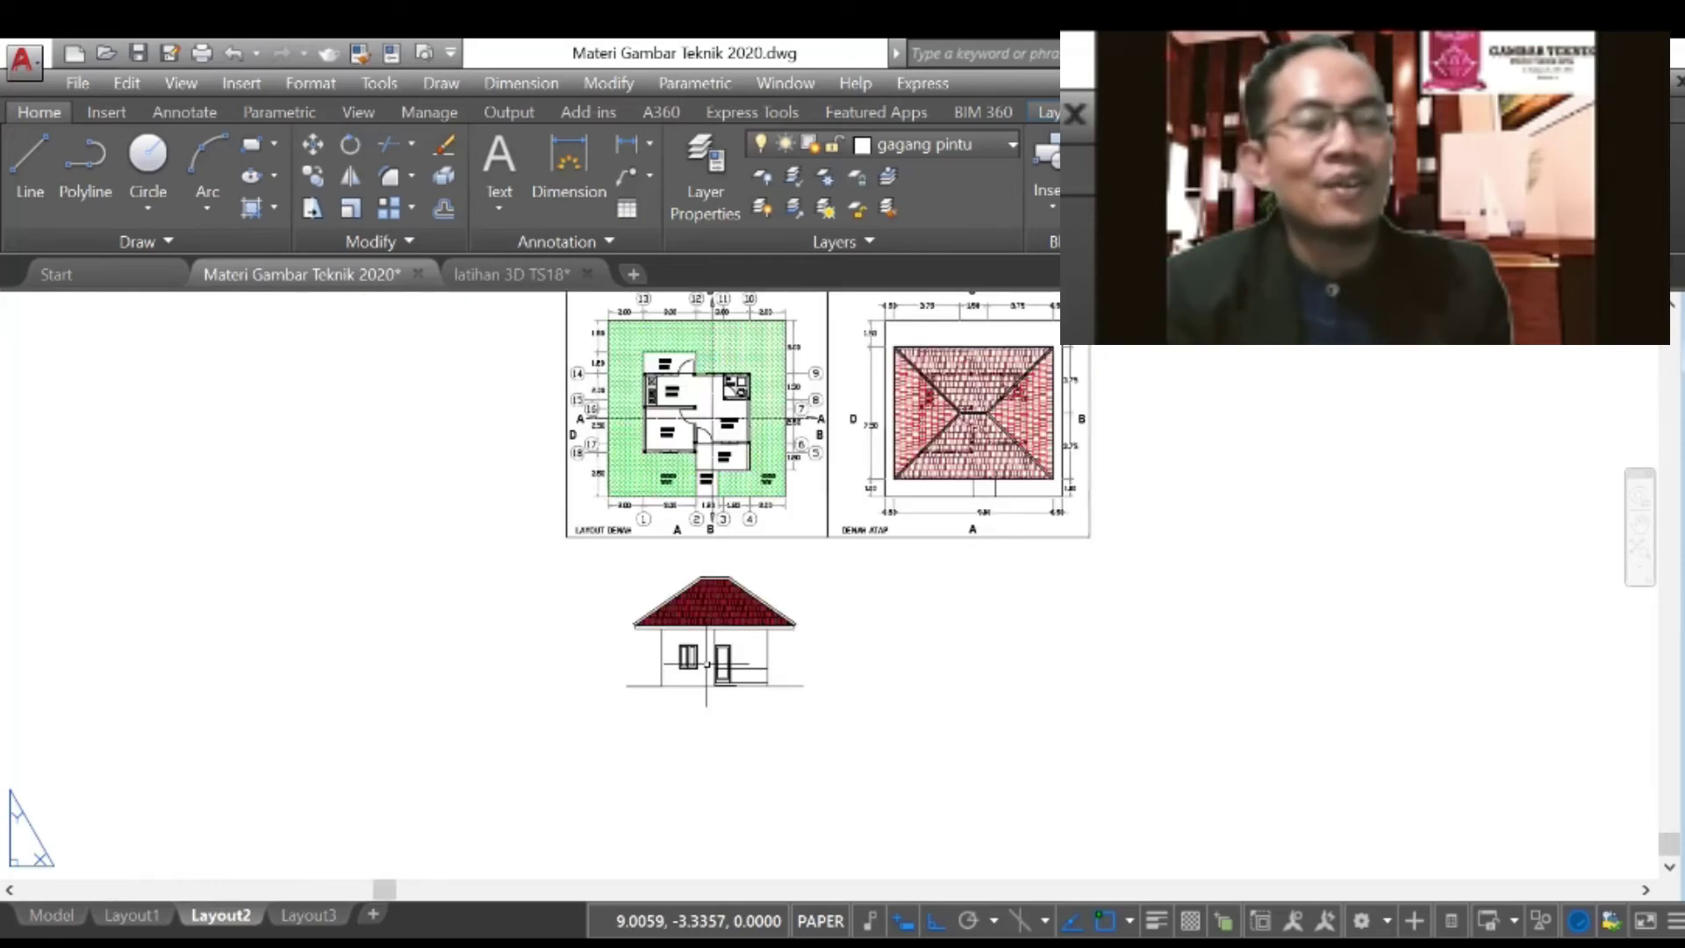
scroll(728, 444, "up", 5)
scroll(727, 444, "up", 3)
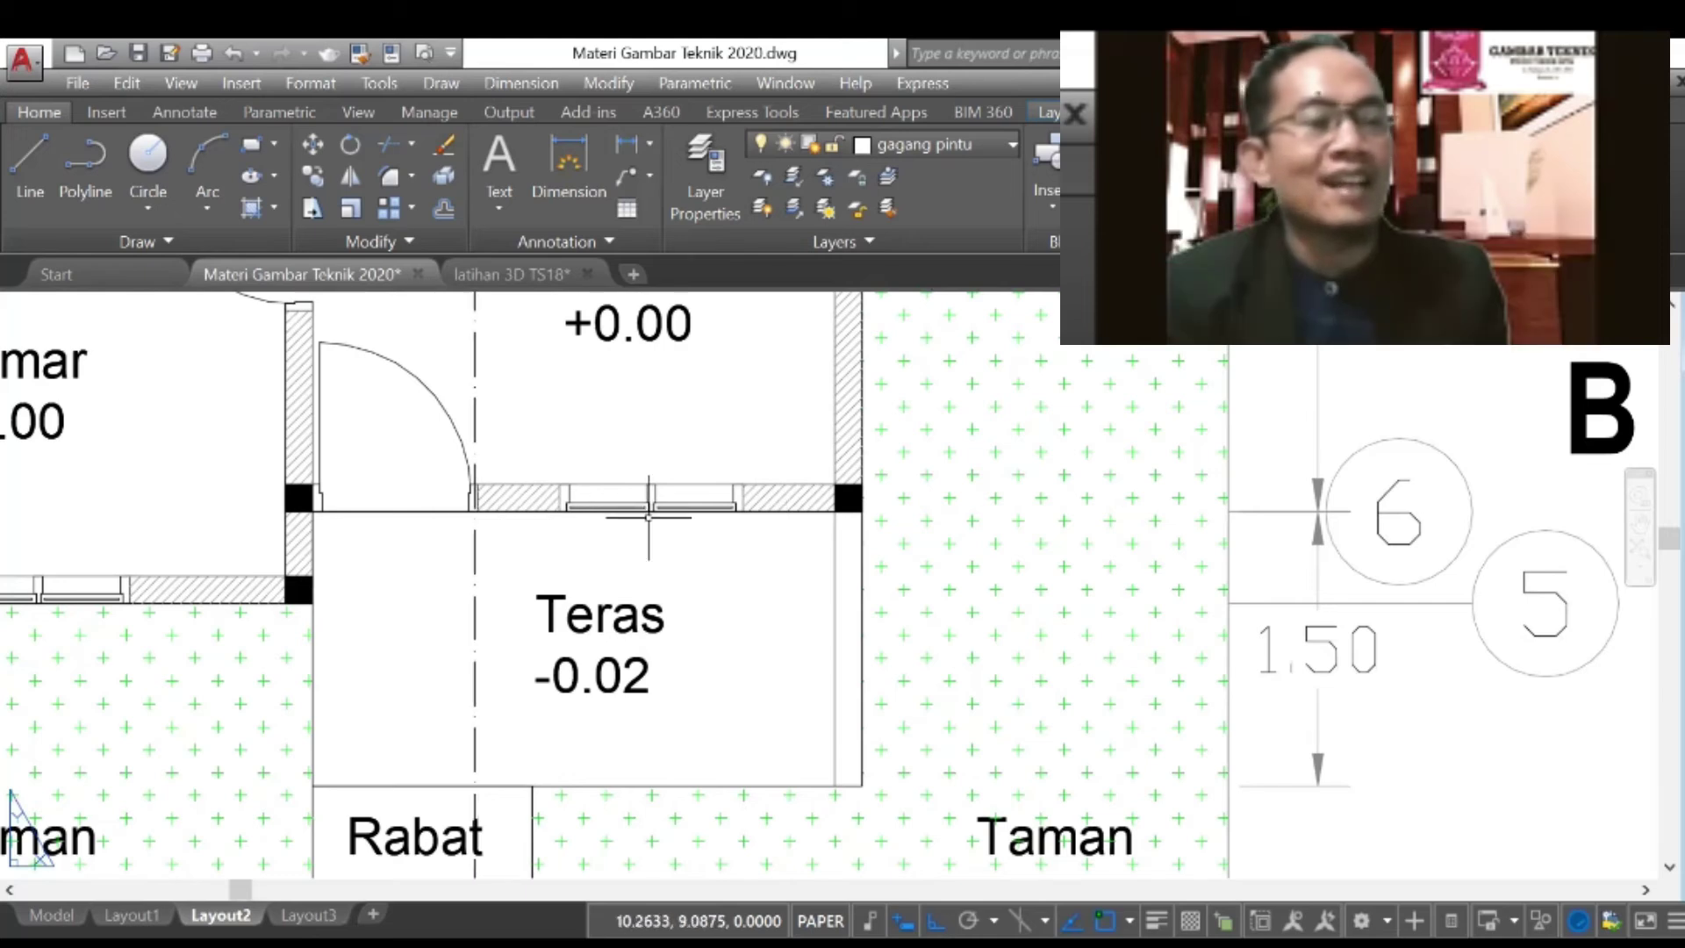
scroll(648, 517, "down", 2)
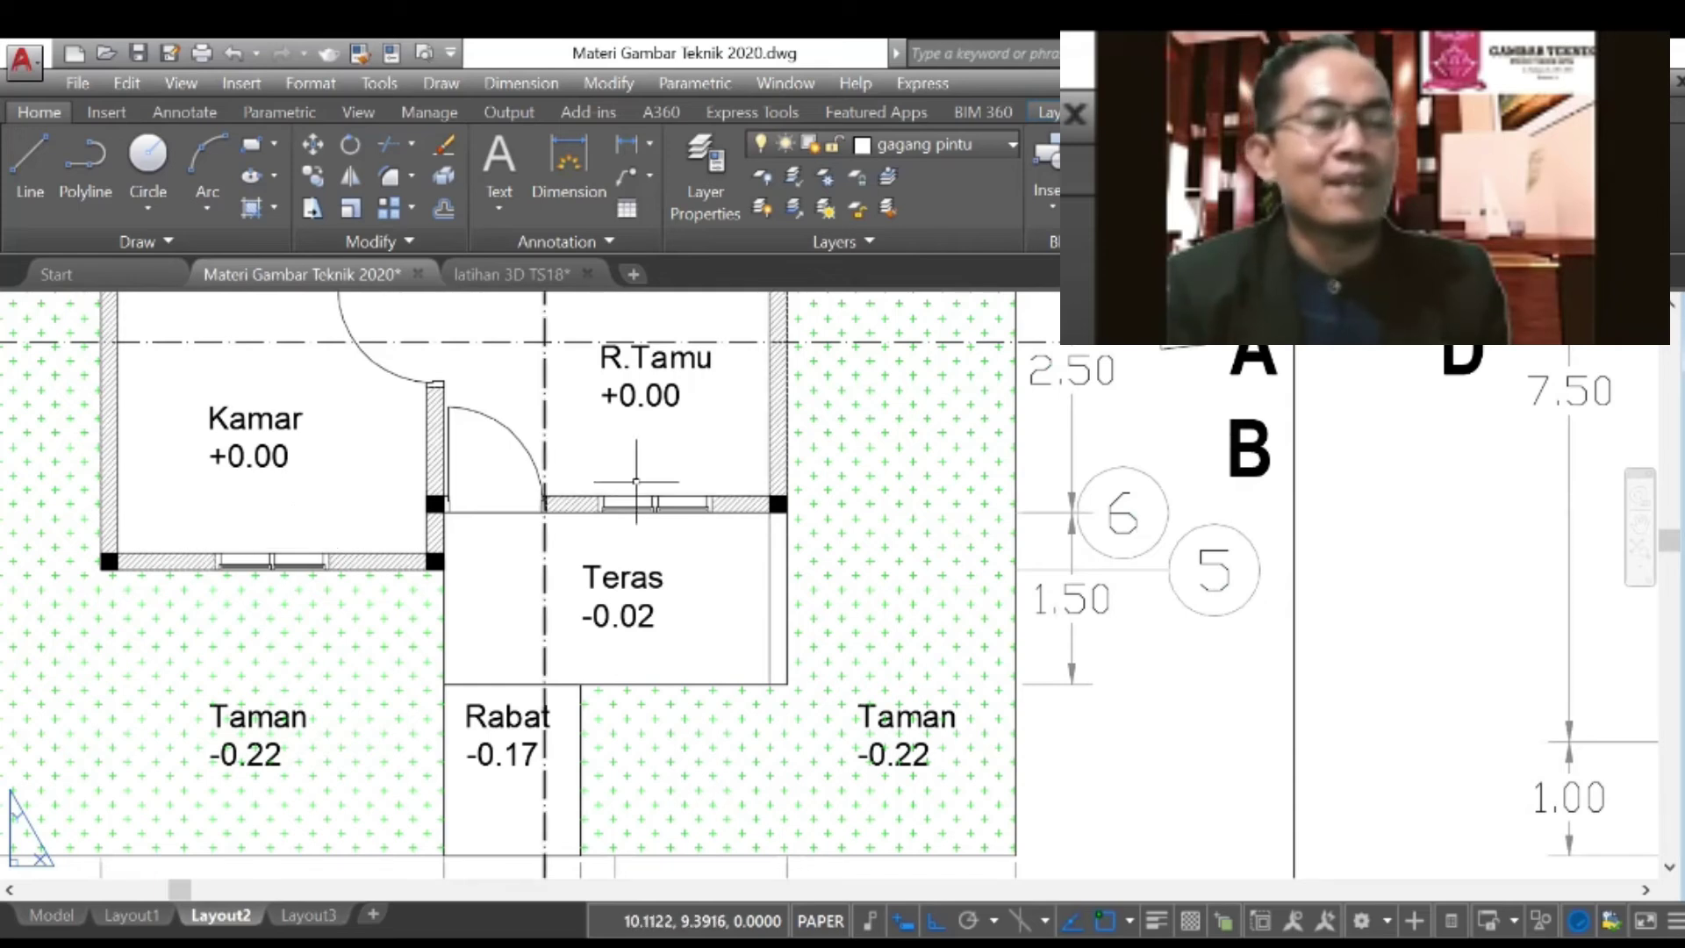
scroll(637, 481, "down", 6)
scroll(641, 422, "down", 3)
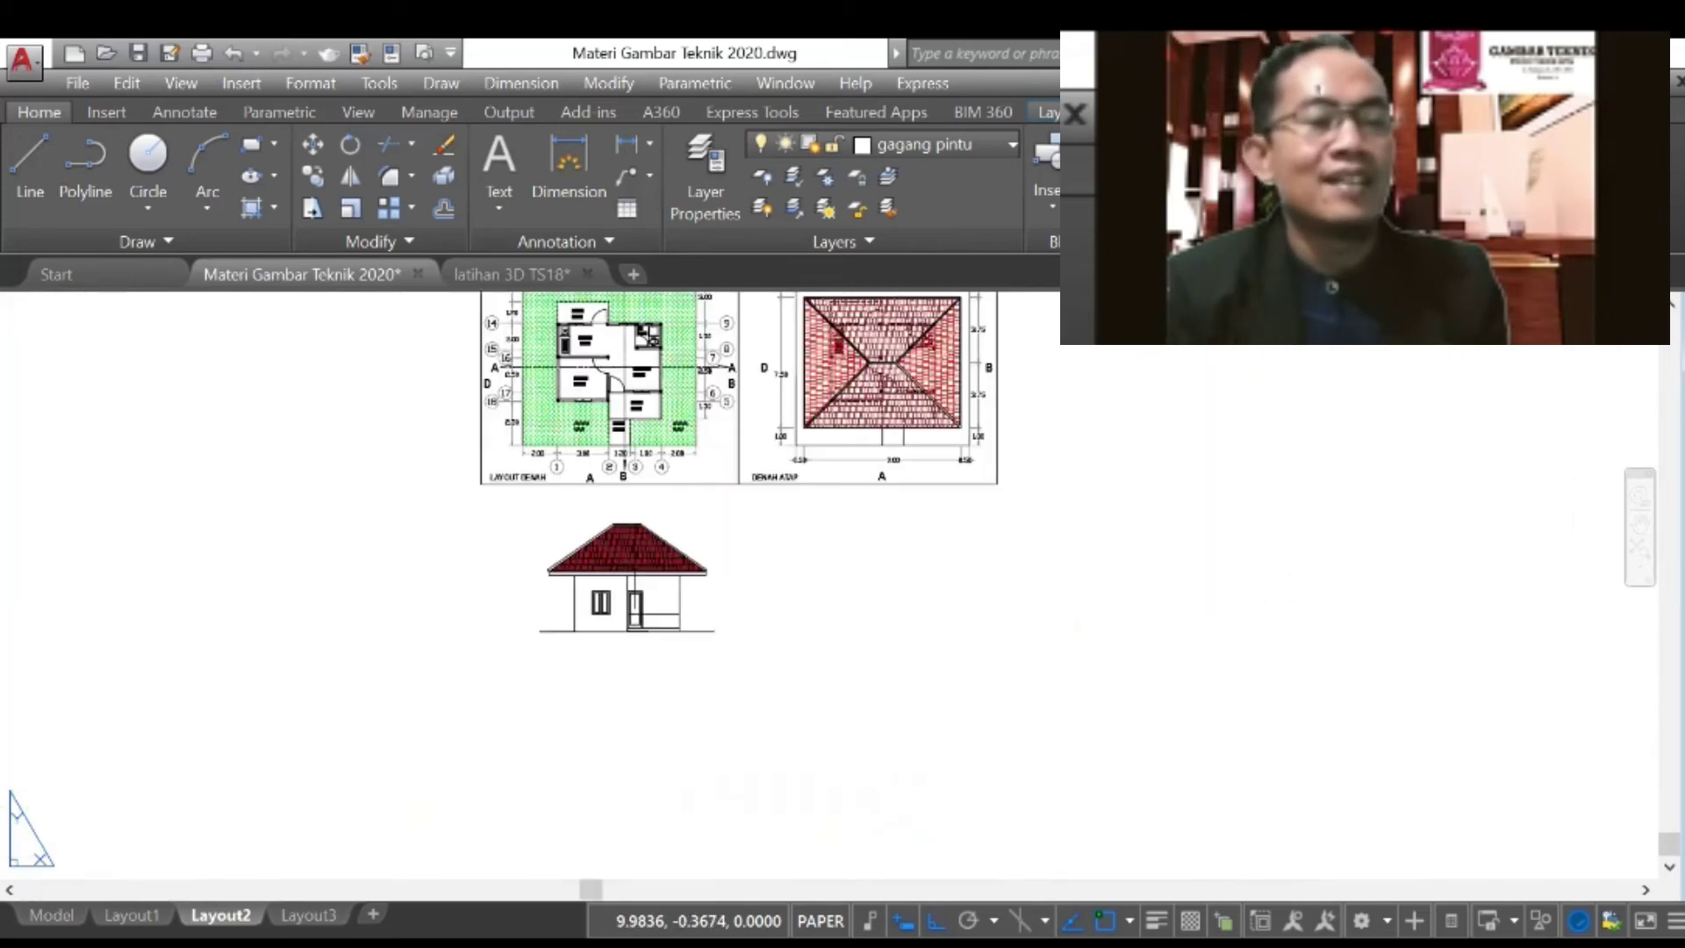
Step: Trim the horizontal sill-height line at the door frame edge and delete its leftover piece crossing the door
scroll(636, 590, "up", 4)
scroll(632, 626, "up", 4)
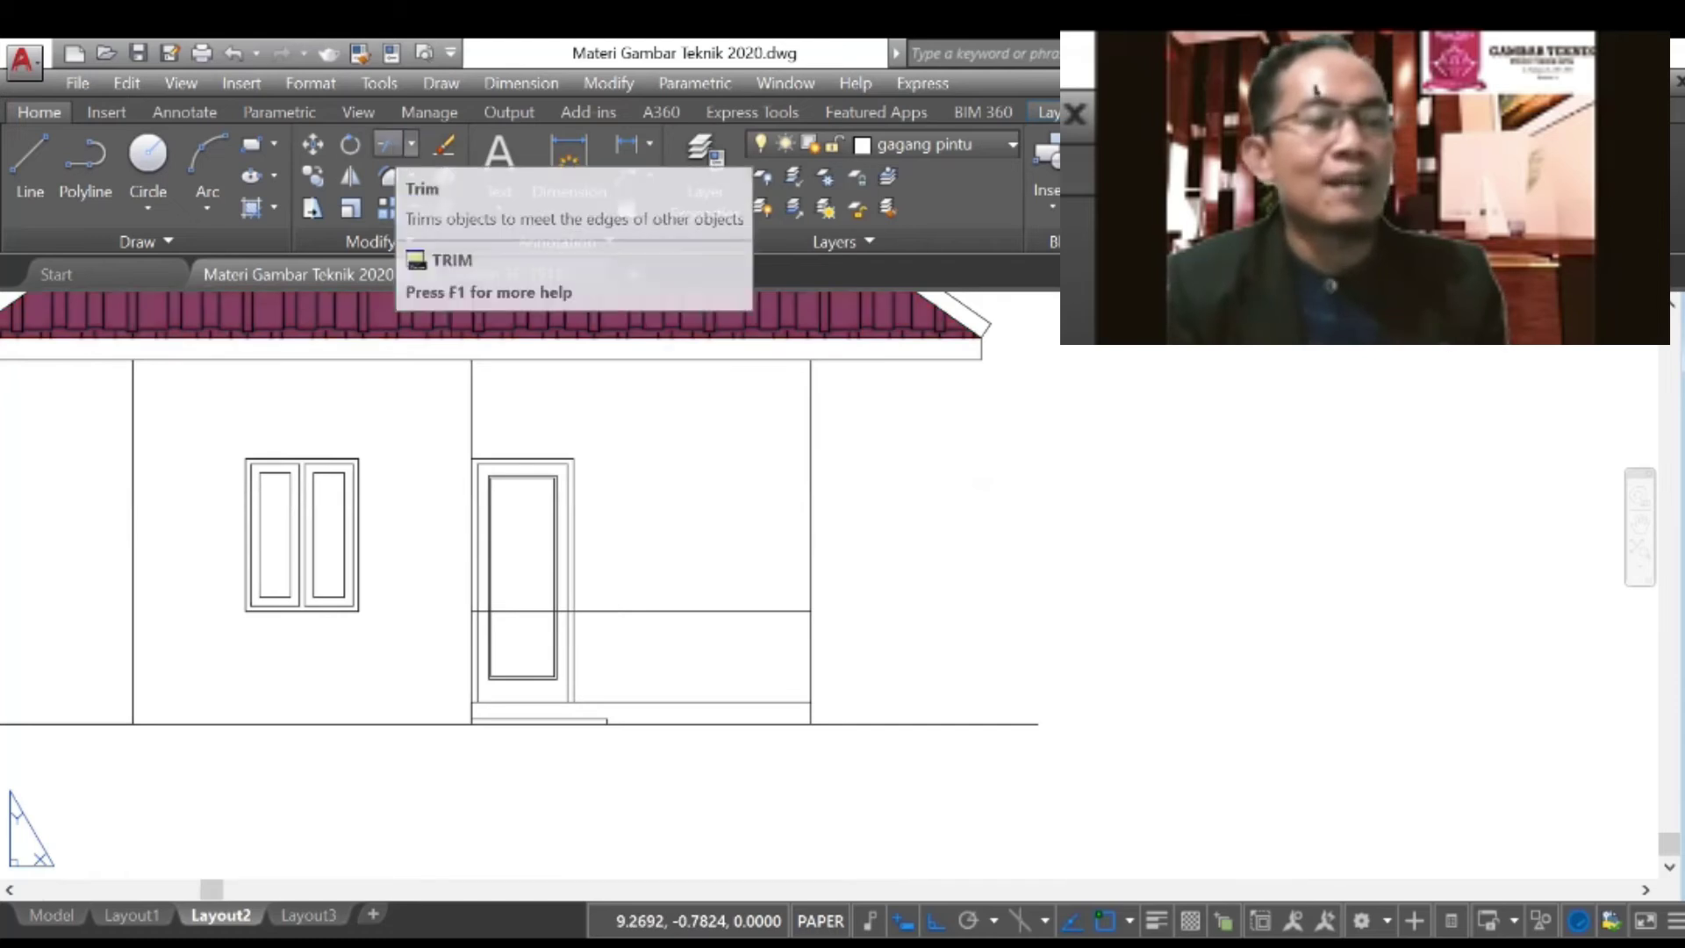
left_click(392, 147)
scroll(624, 636, "up", 5)
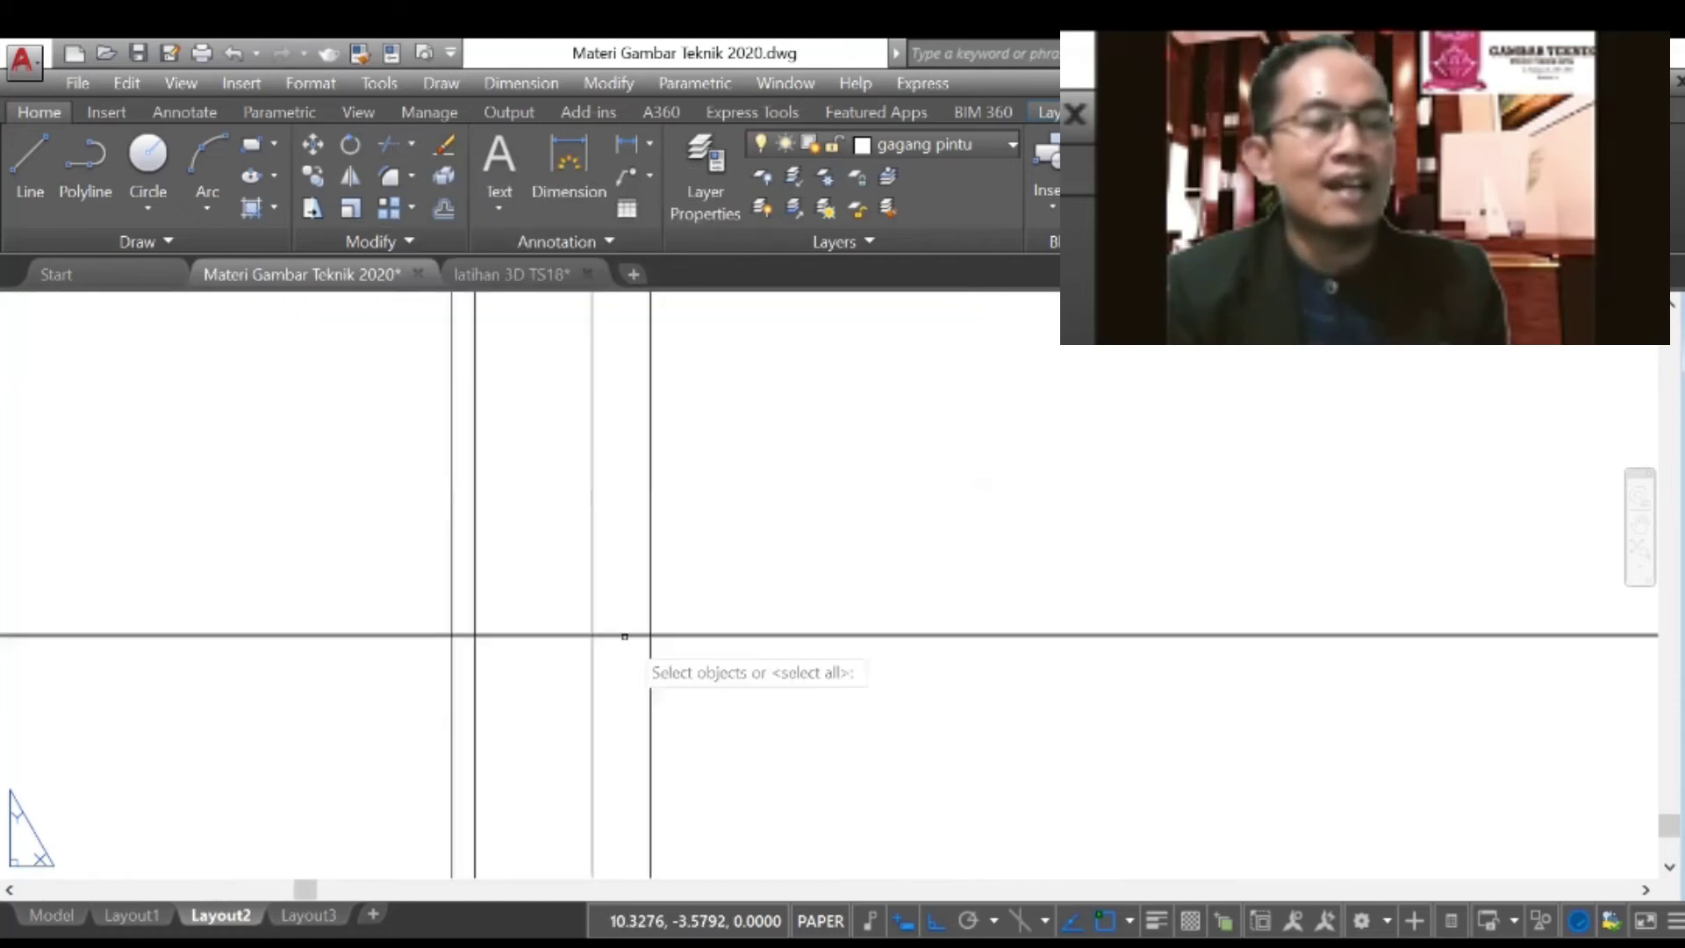
left_click(622, 637)
key("Return")
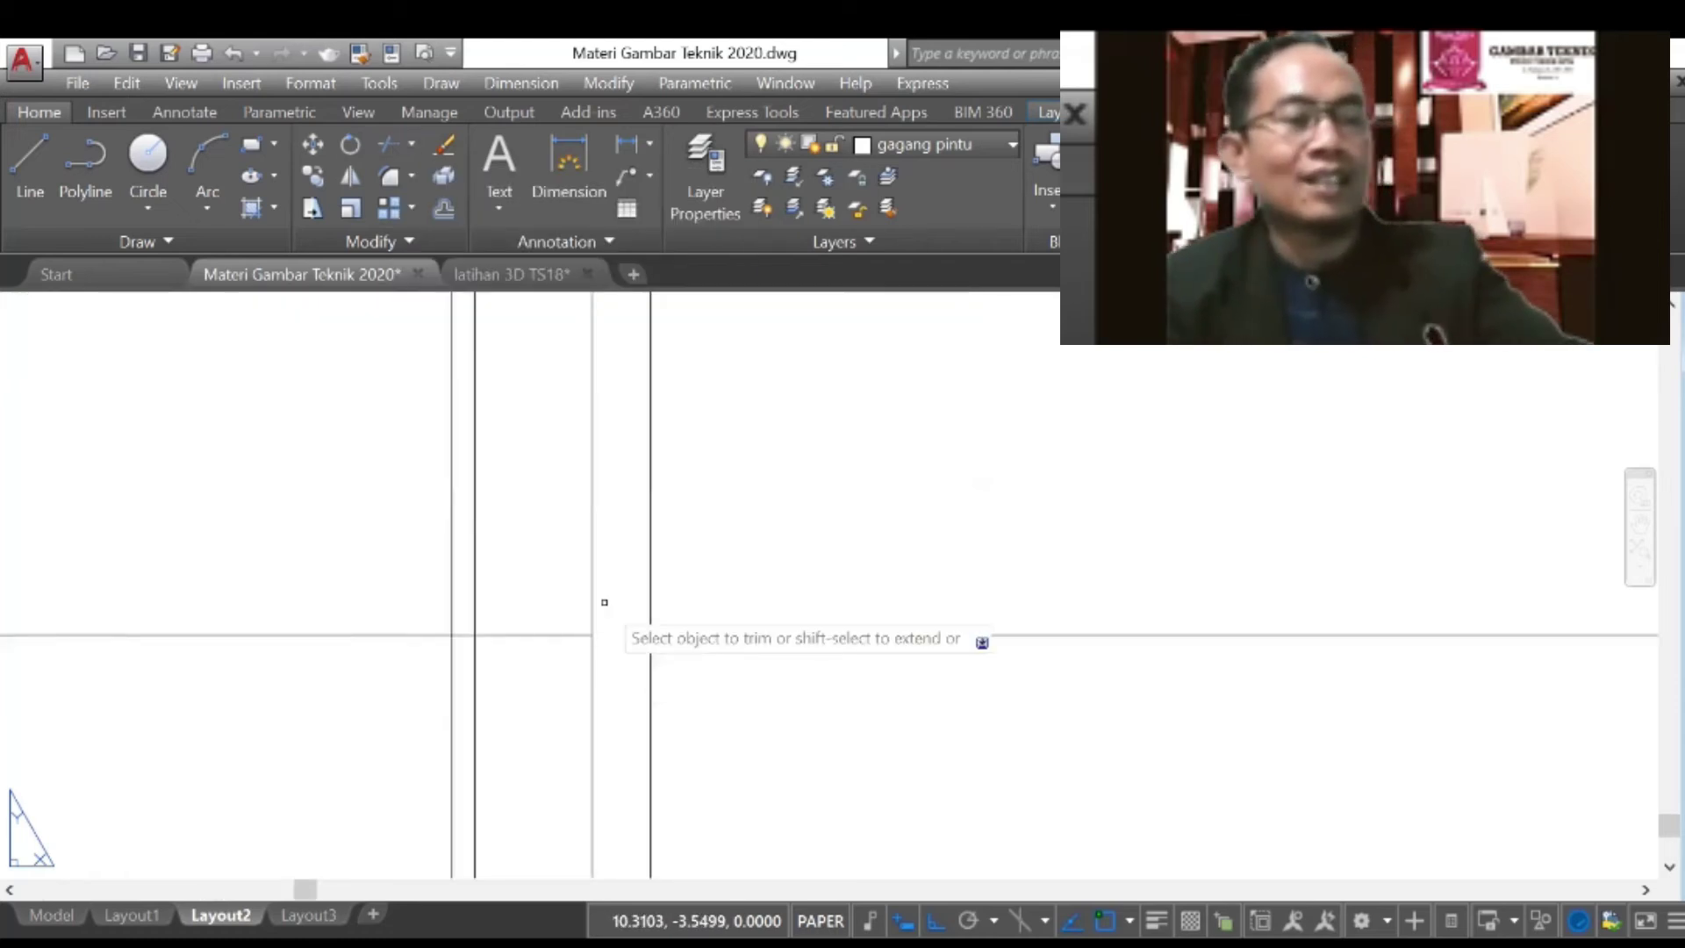
scroll(604, 602, "down", 5)
key("Escape")
left_click(492, 610)
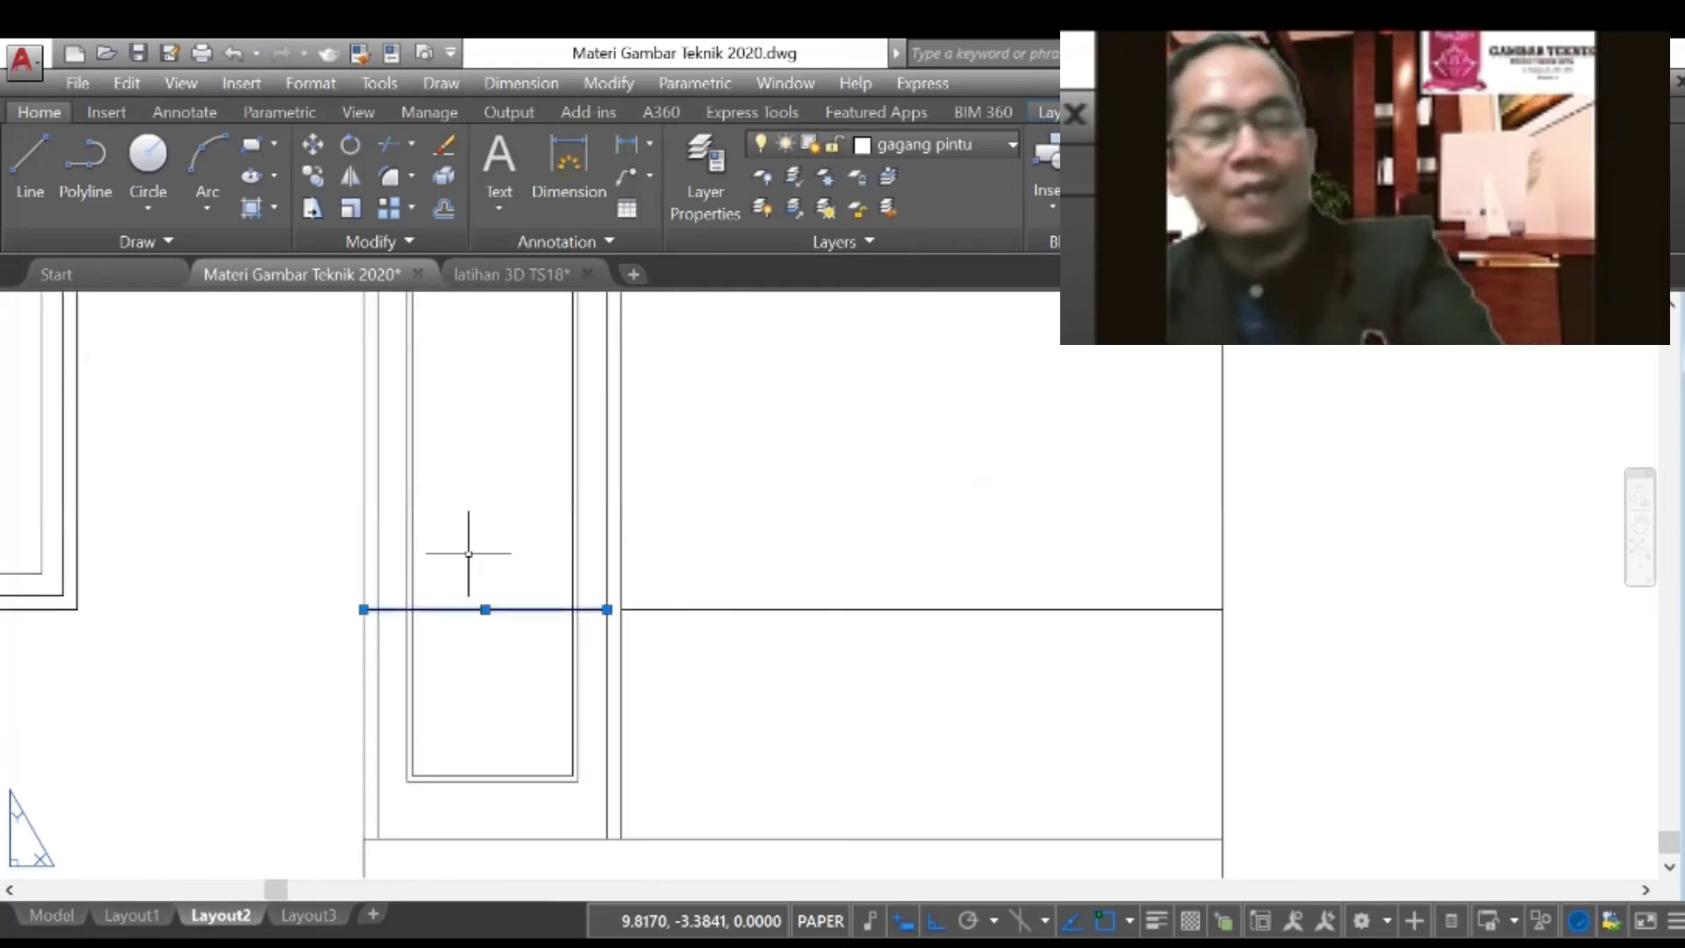
key("Delete")
Step: Copy the two-sash window from its bottom centre to the midpoint of the horizontal line between the door and the outer wall edge
scroll(597, 557, "down", 3)
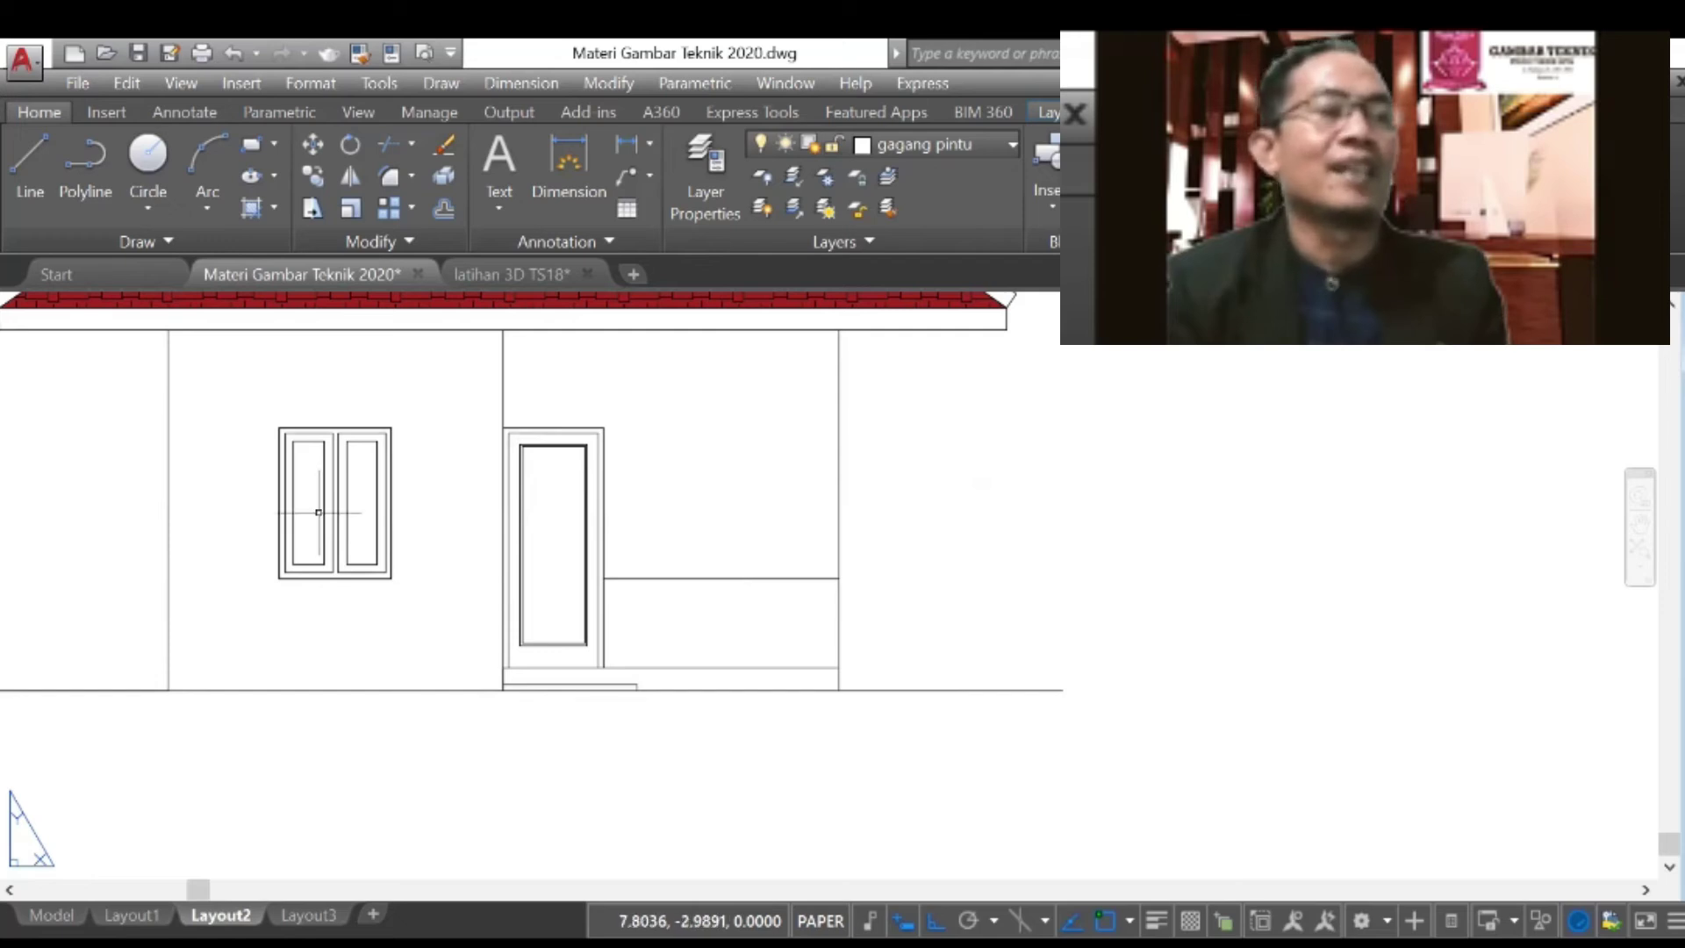
left_click(312, 208)
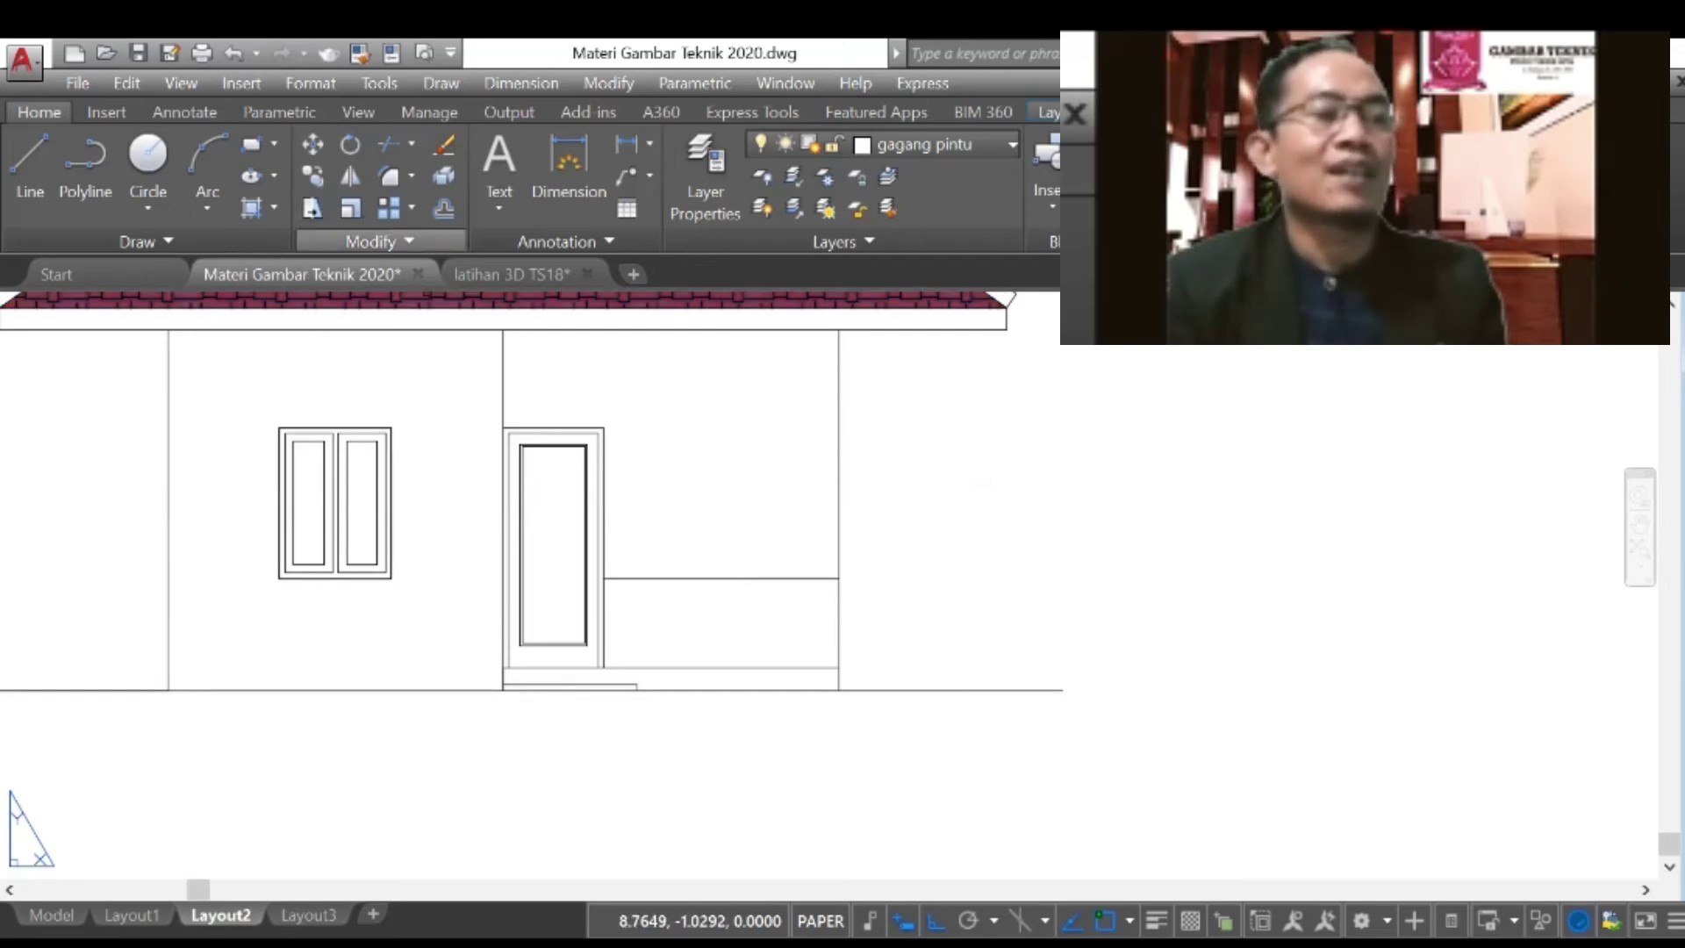
left_click(234, 413)
left_click(404, 582)
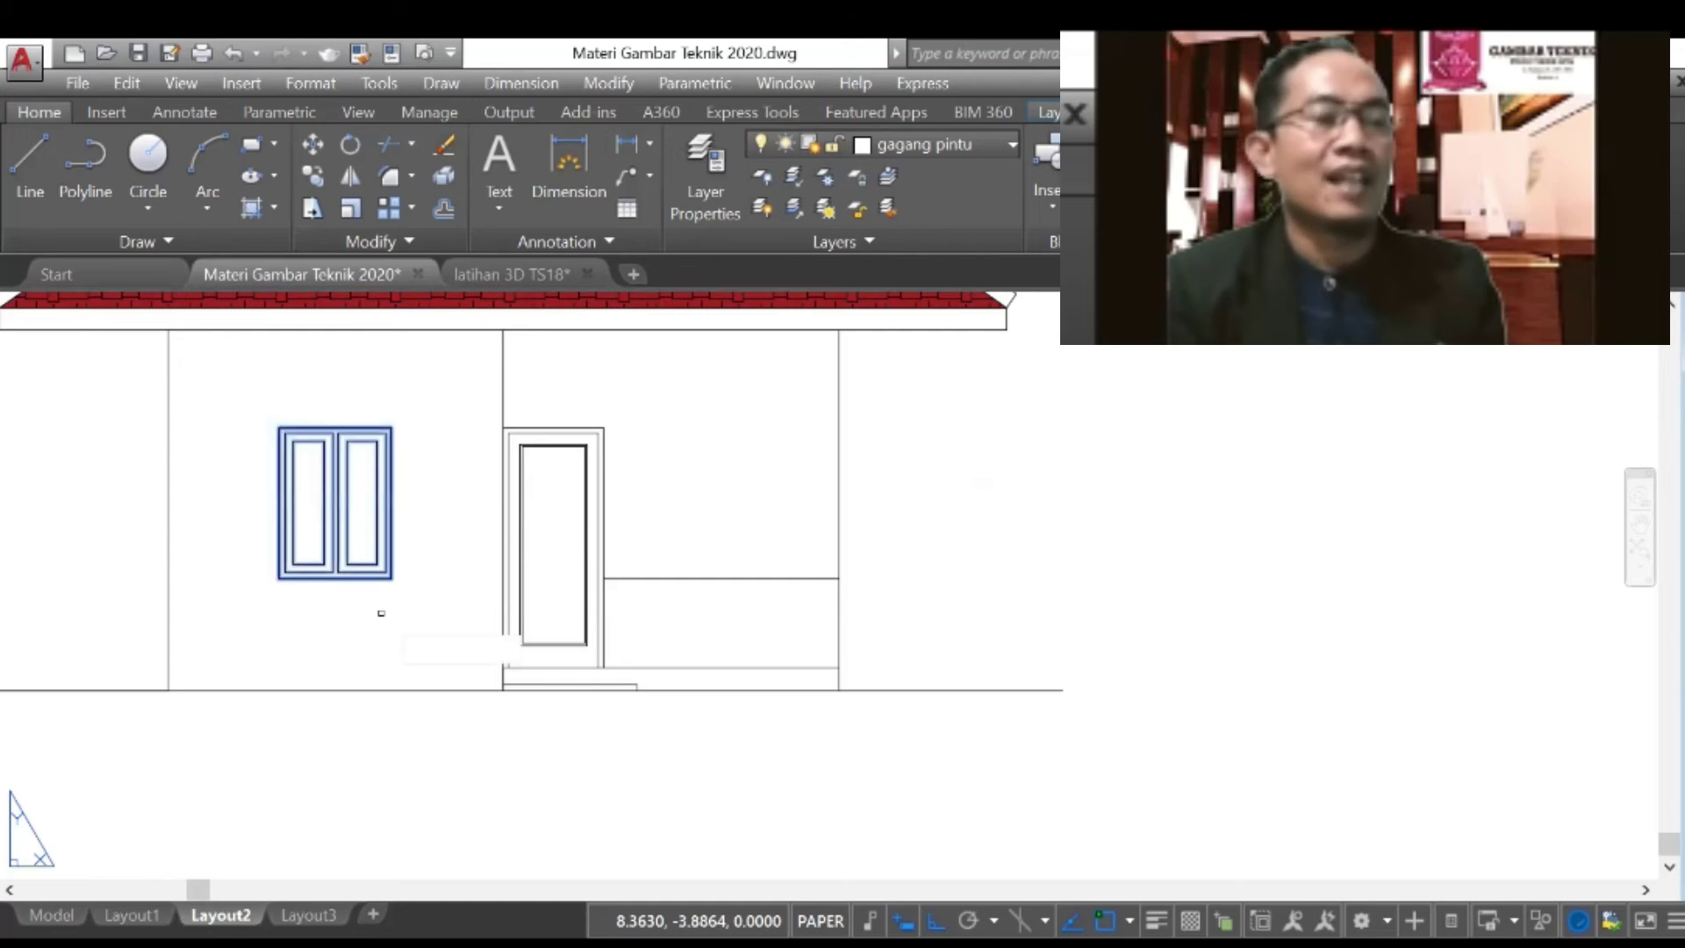
key("Return")
scroll(355, 579, "up", 4)
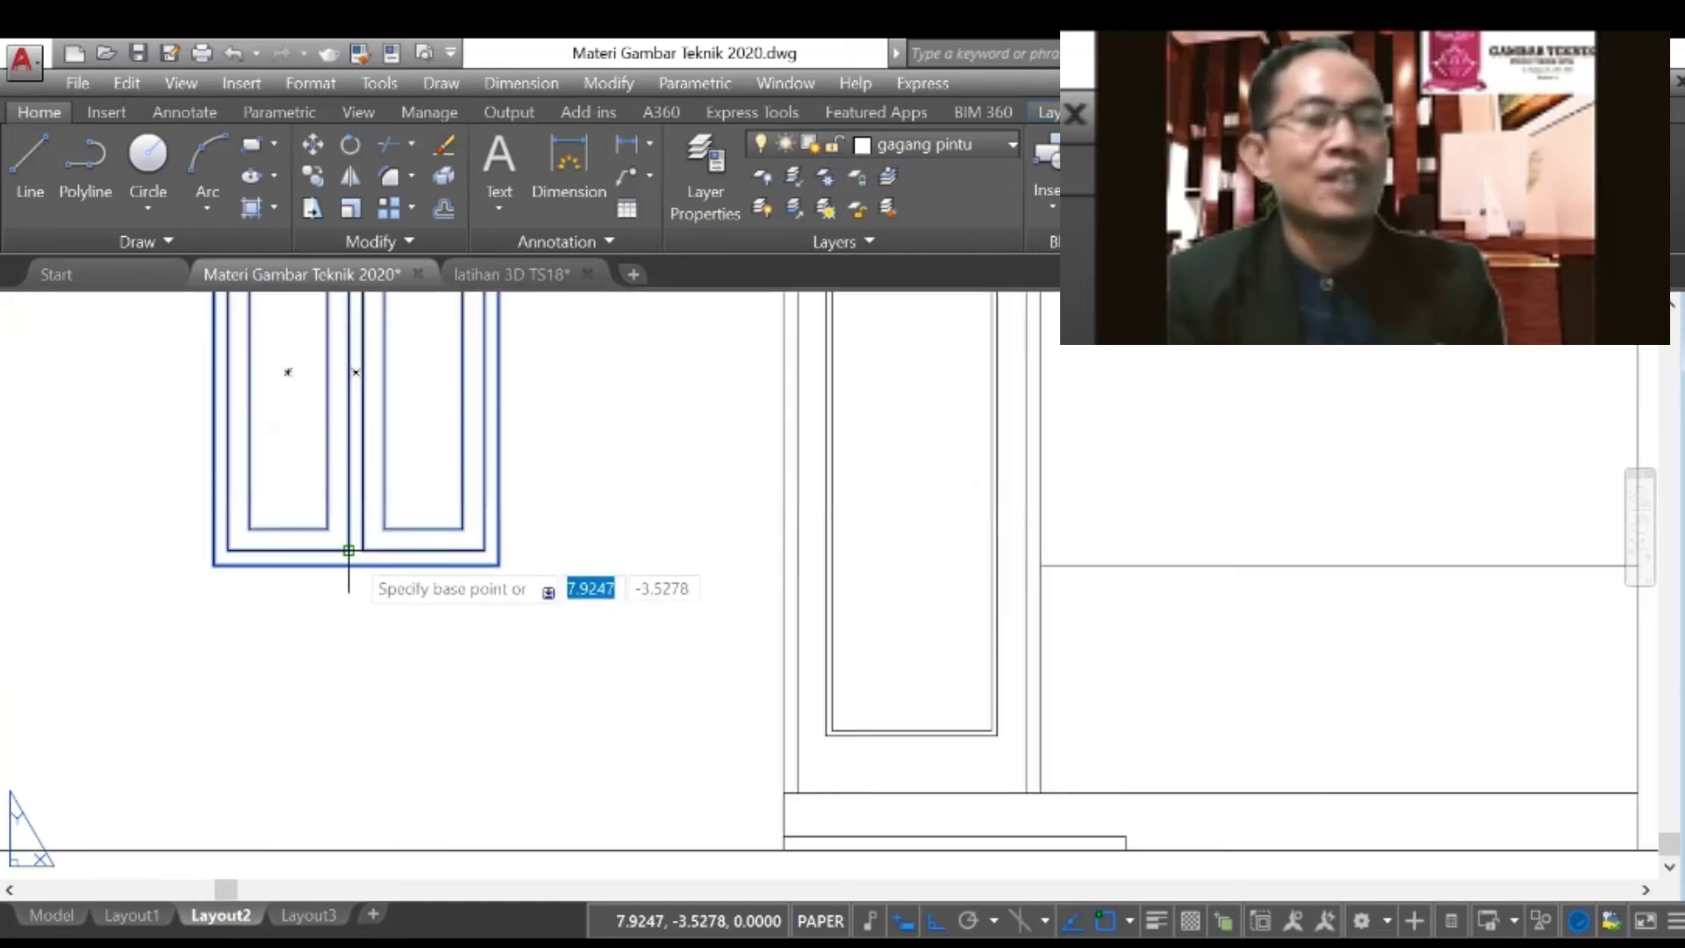
left_click(348, 552)
scroll(235, 556, "down", 4)
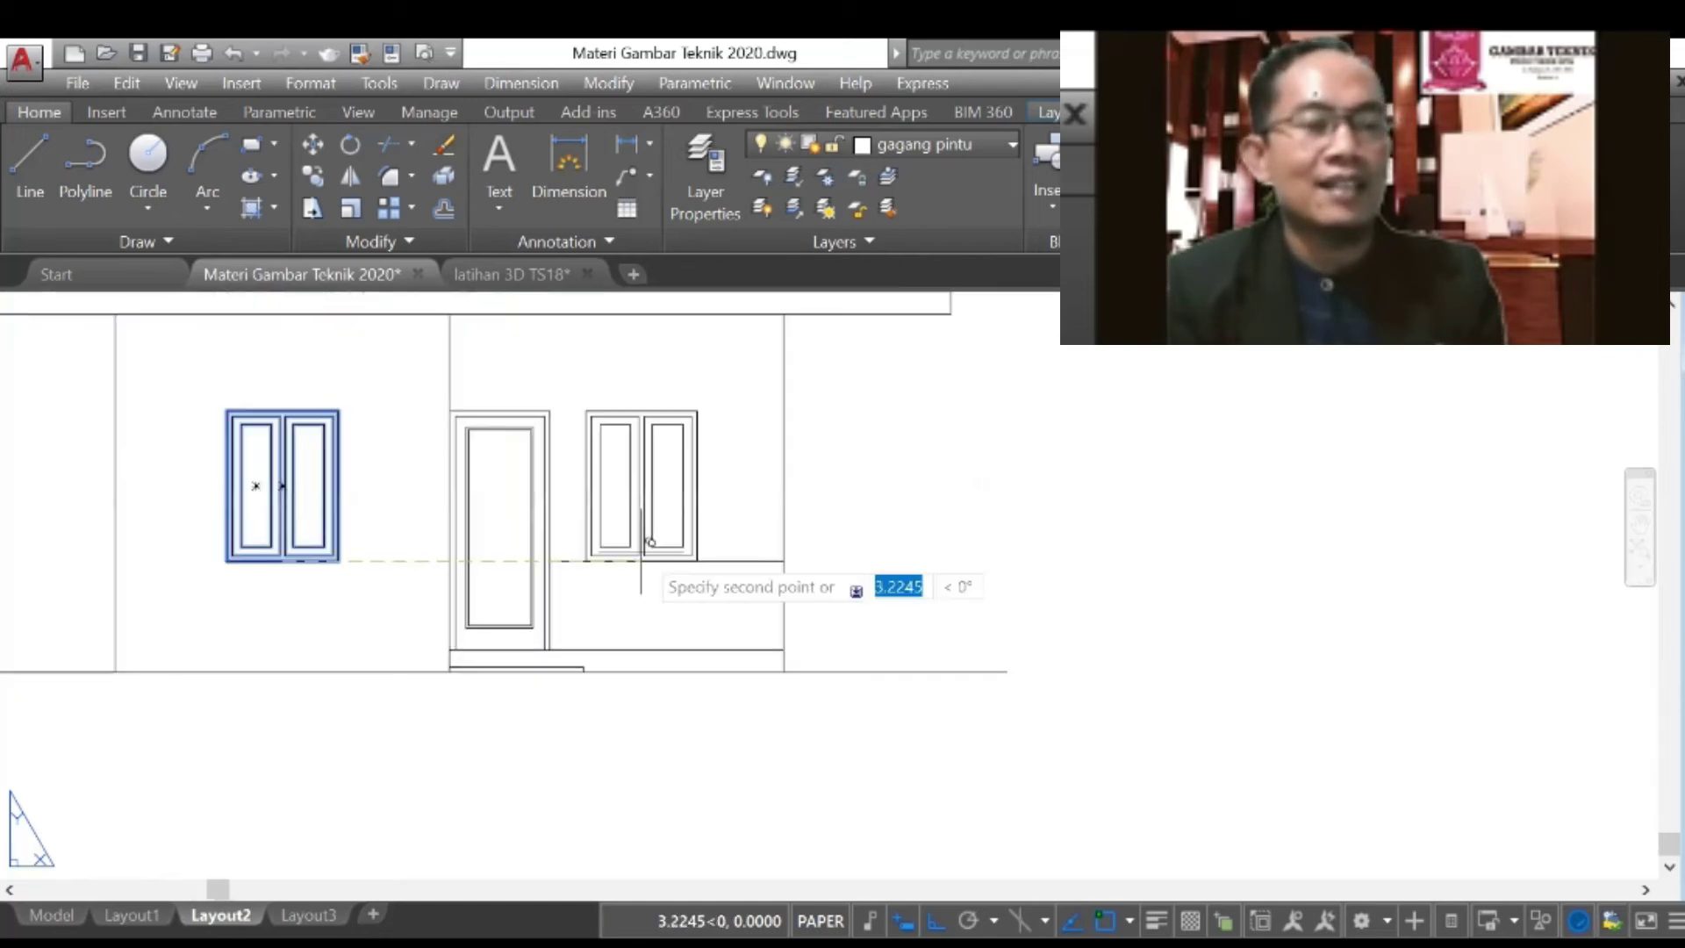
left_click(699, 639)
Step: Delete the horizontal line beneath the copied window between the door and the outer wall edge
scroll(753, 572, "up", 2)
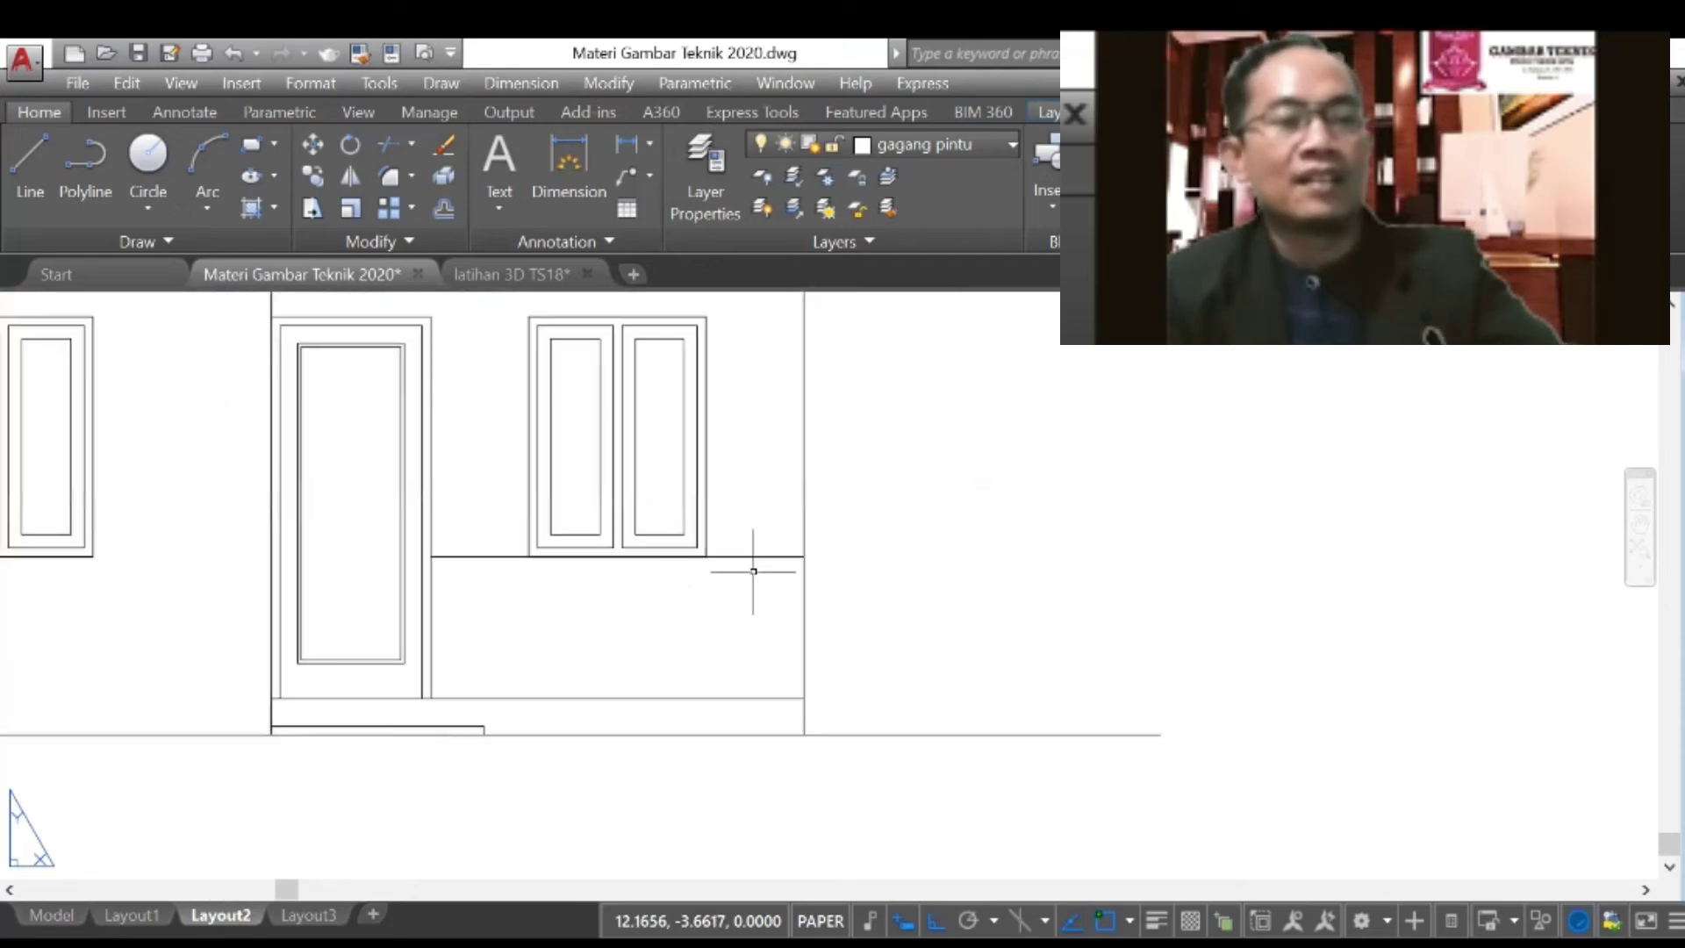
left_click(751, 557)
scroll(781, 684, "down", 4)
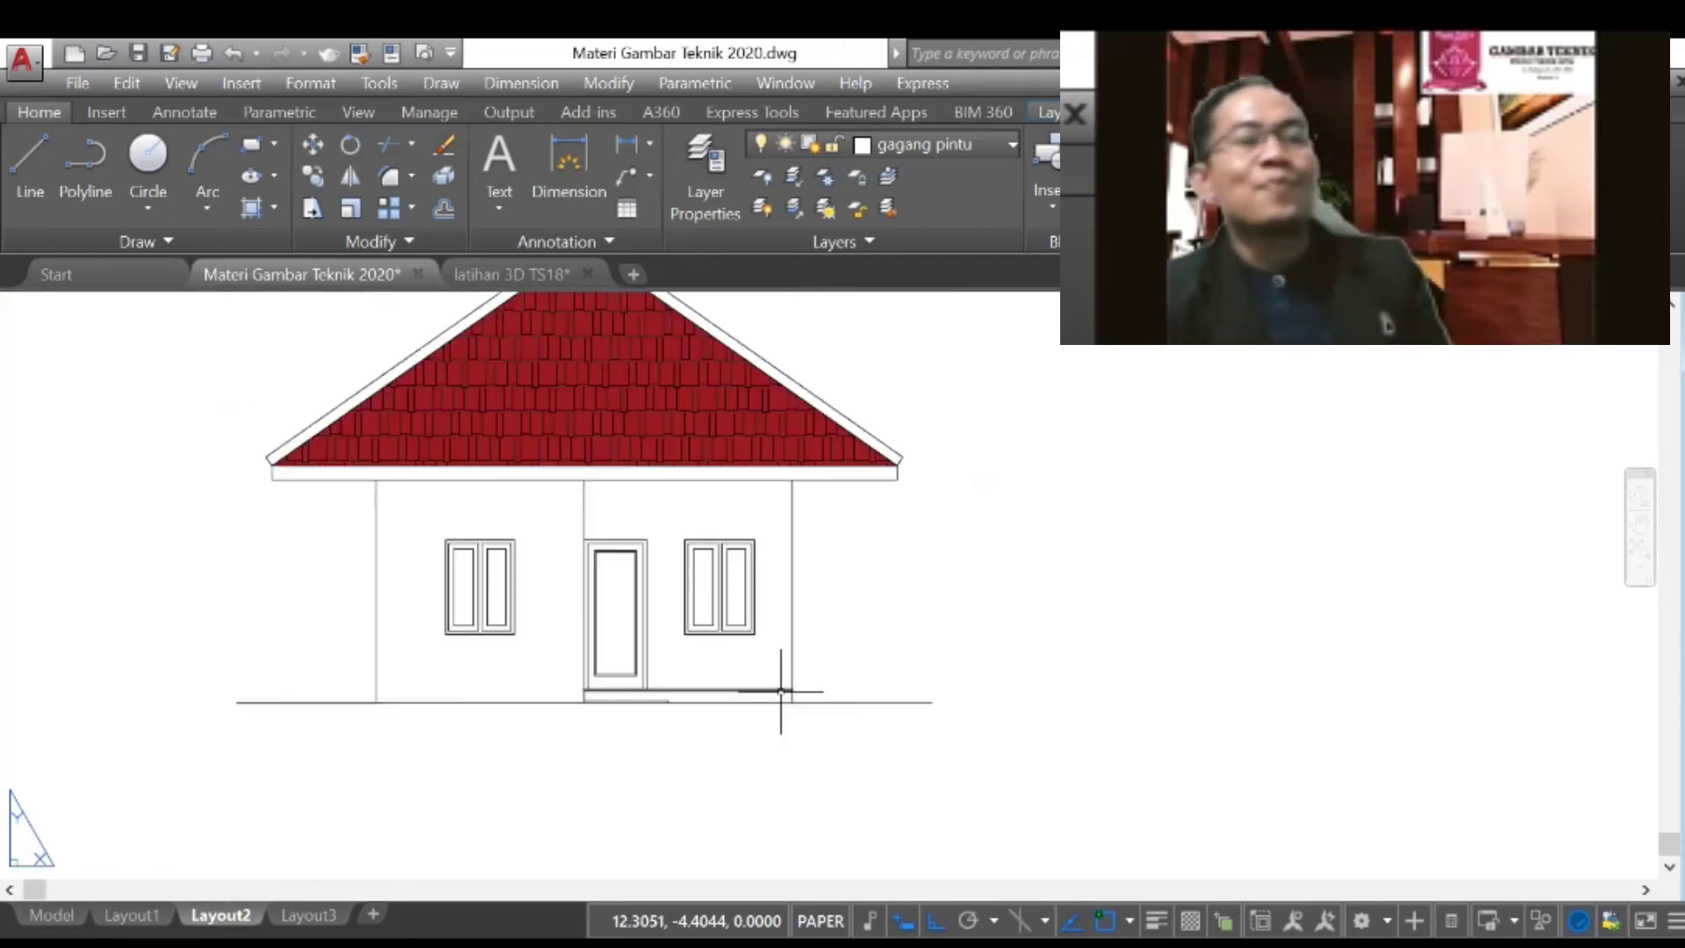
Step: Examine the front elevation's roof, walls, door and two windows, comparing them with the floor plan above
scroll(781, 692, "down", 2)
scroll(654, 728, "down", 2)
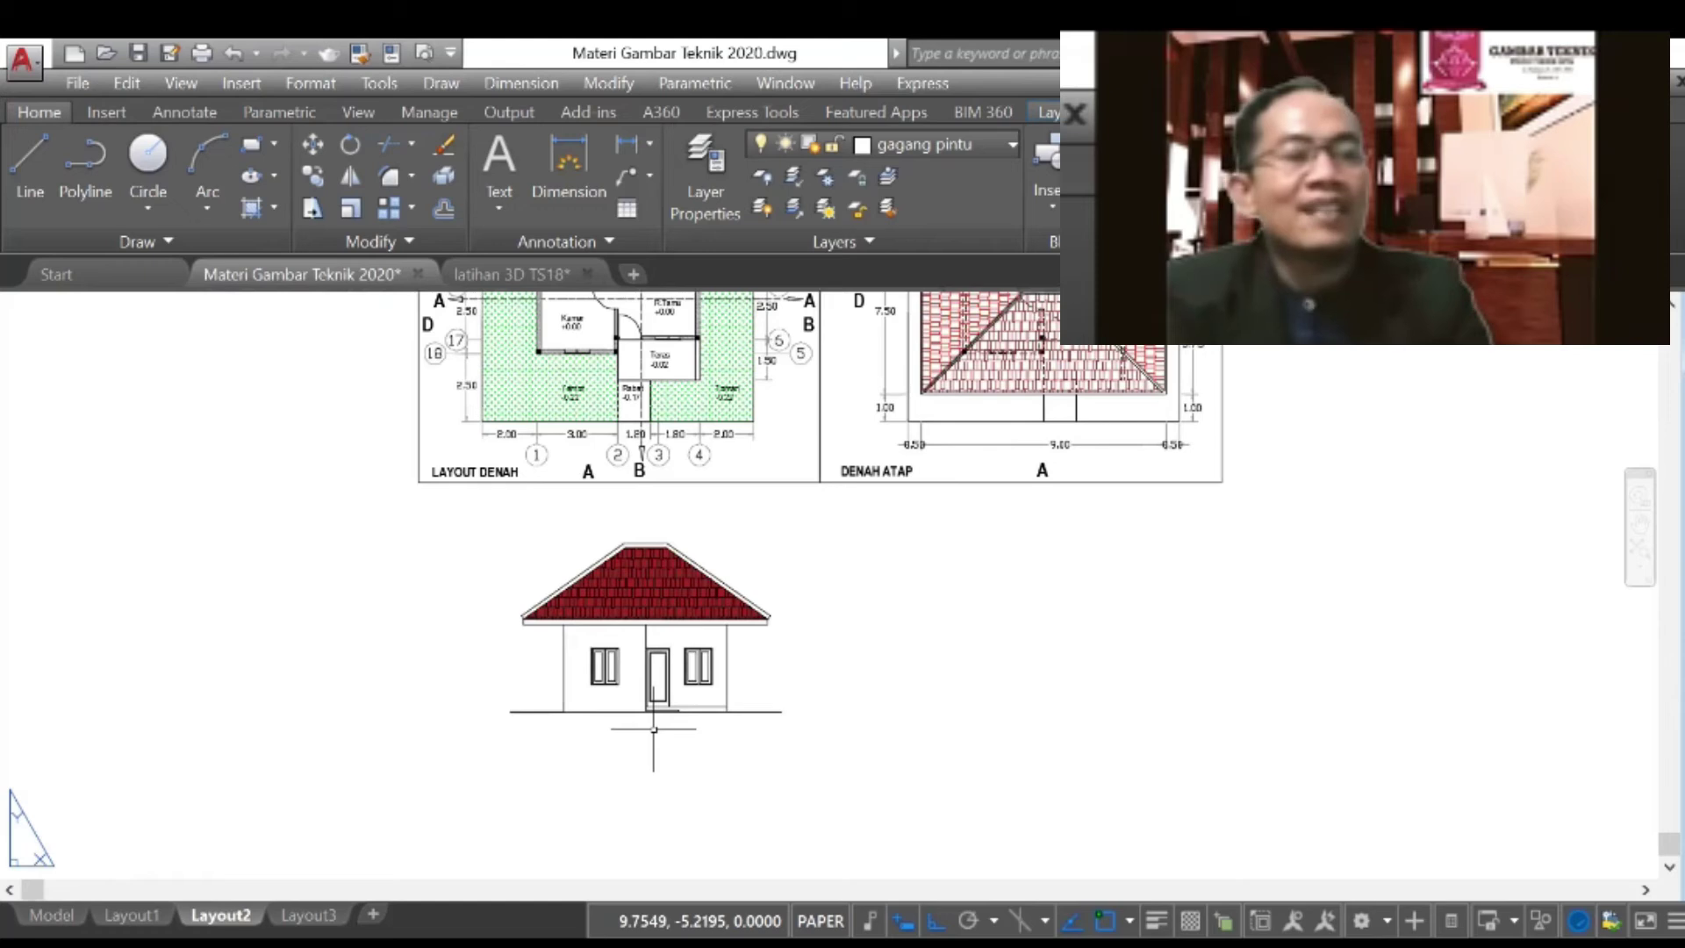
scroll(654, 729, "down", 2)
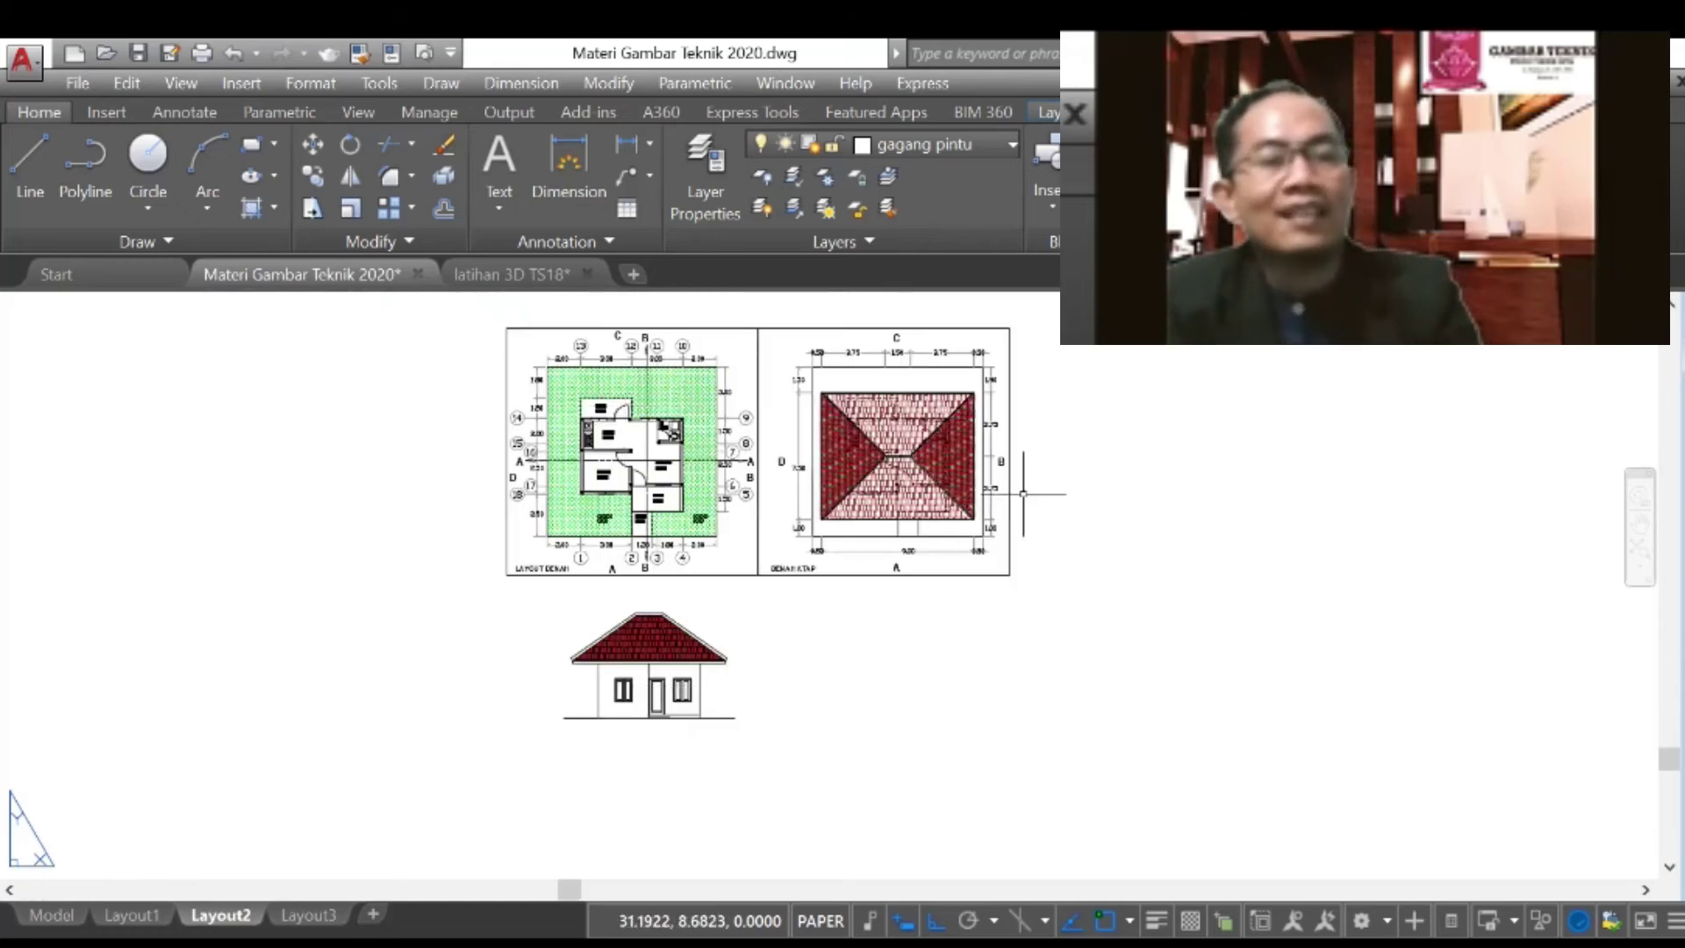
scroll(876, 500, "up", 2)
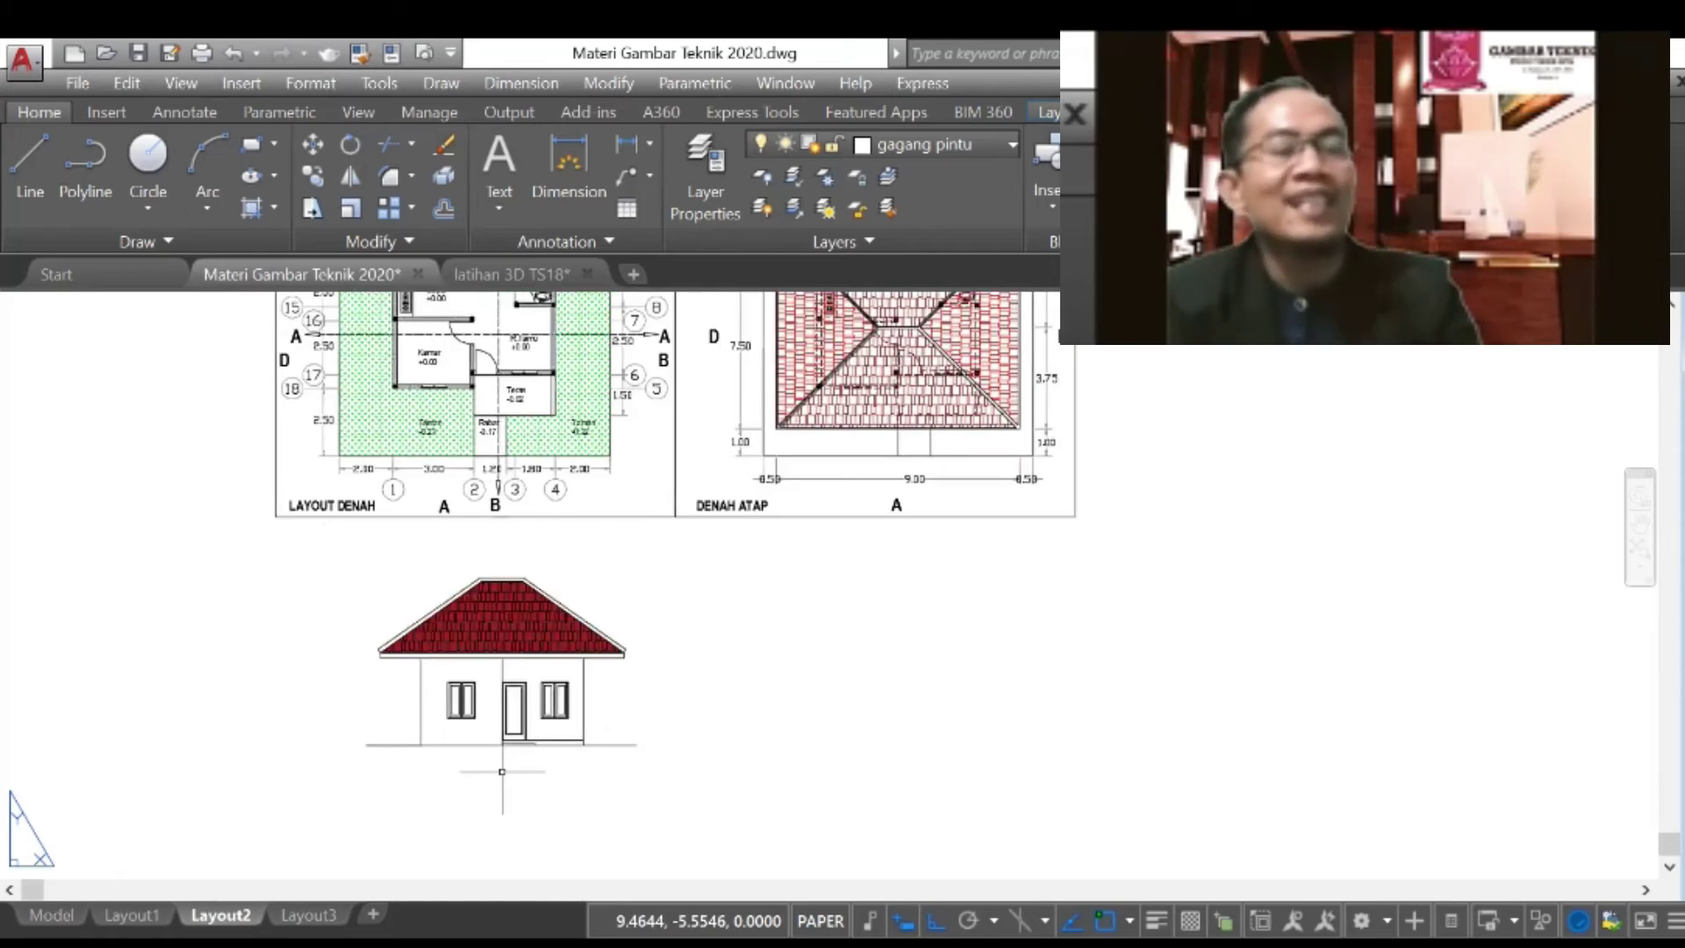
scroll(526, 752, "up", 4)
scroll(527, 750, "down", 2)
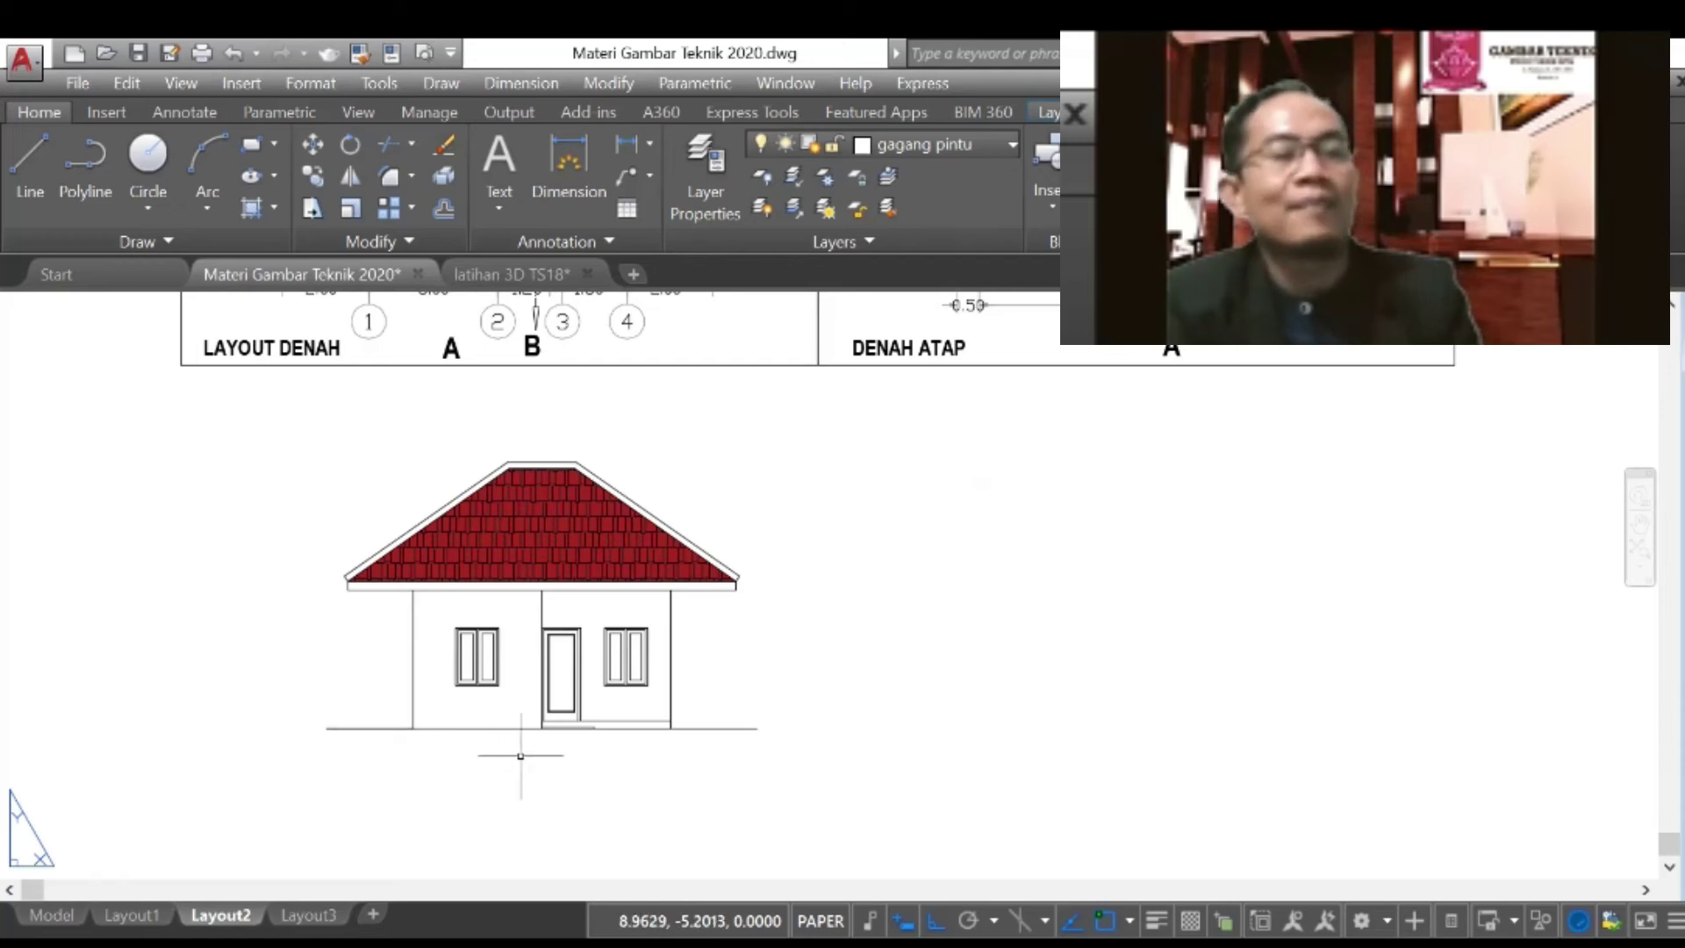
scroll(523, 755, "down", 2)
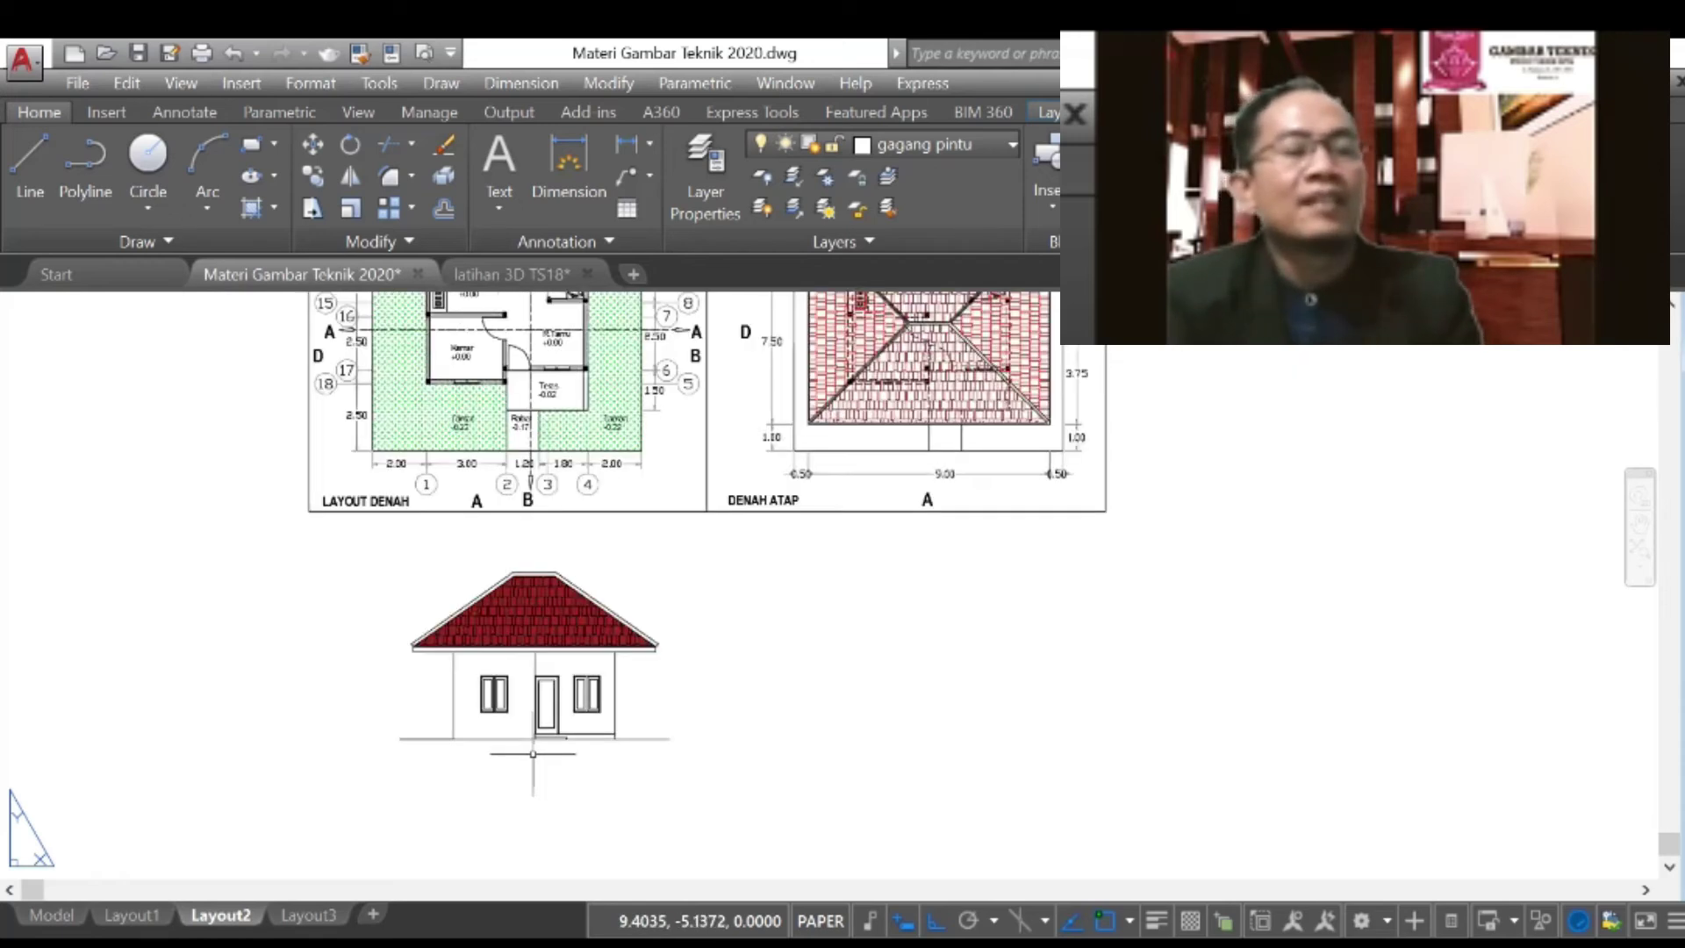
scroll(533, 753, "up", 2)
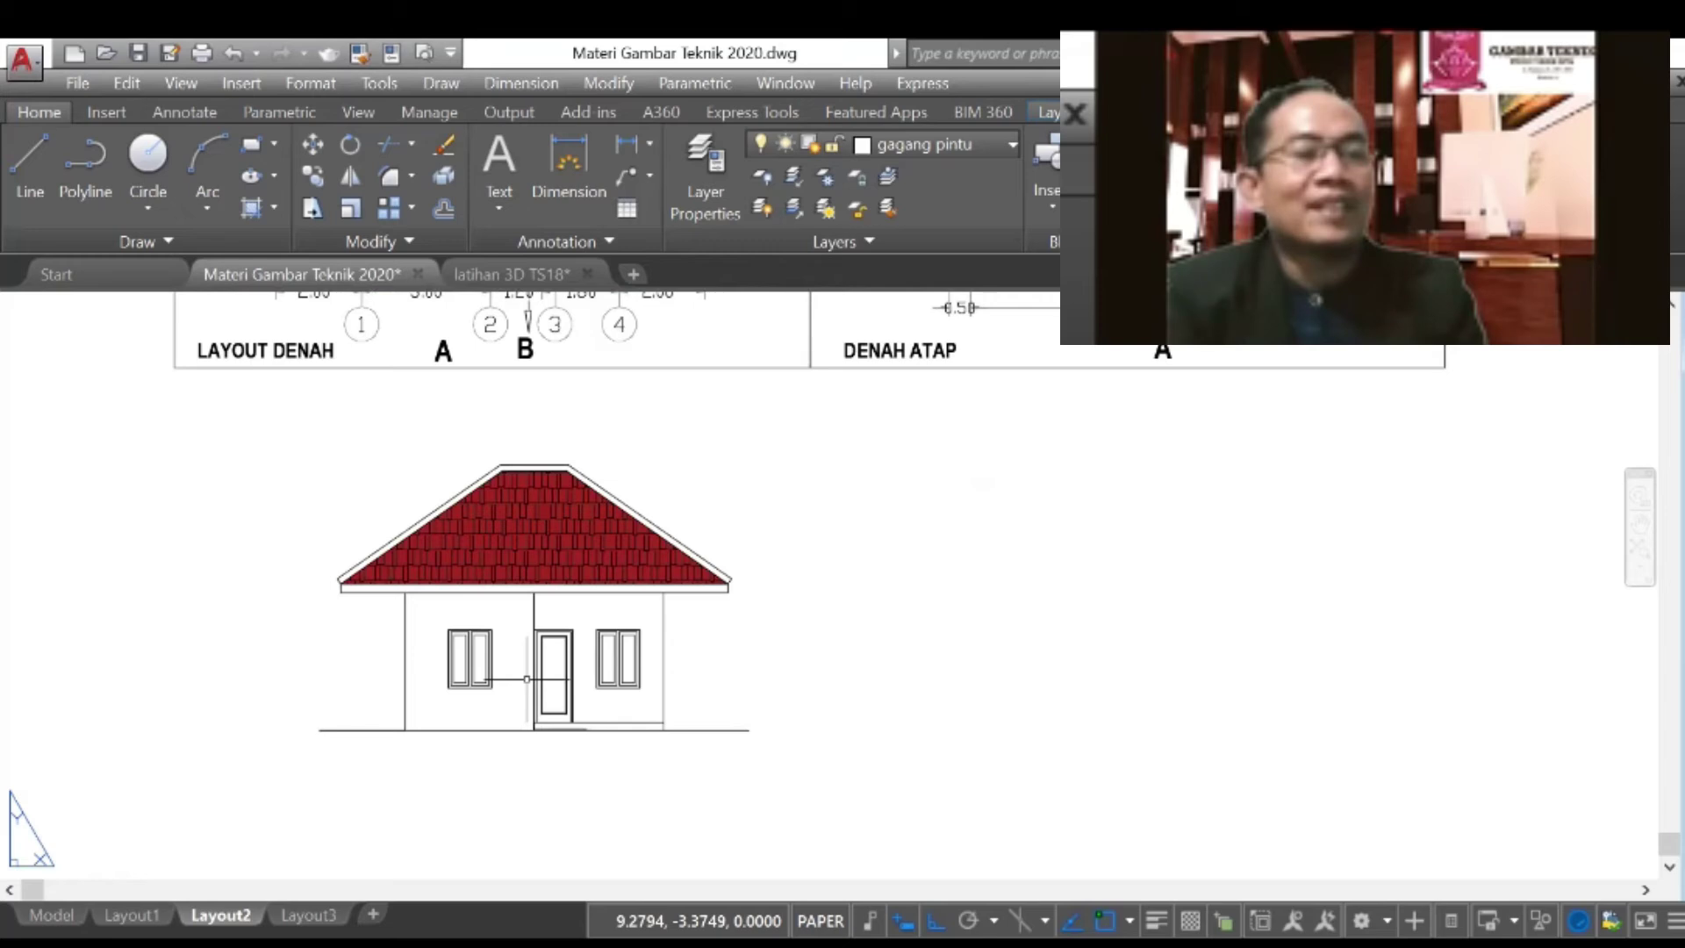
scroll(527, 676, "up", 2)
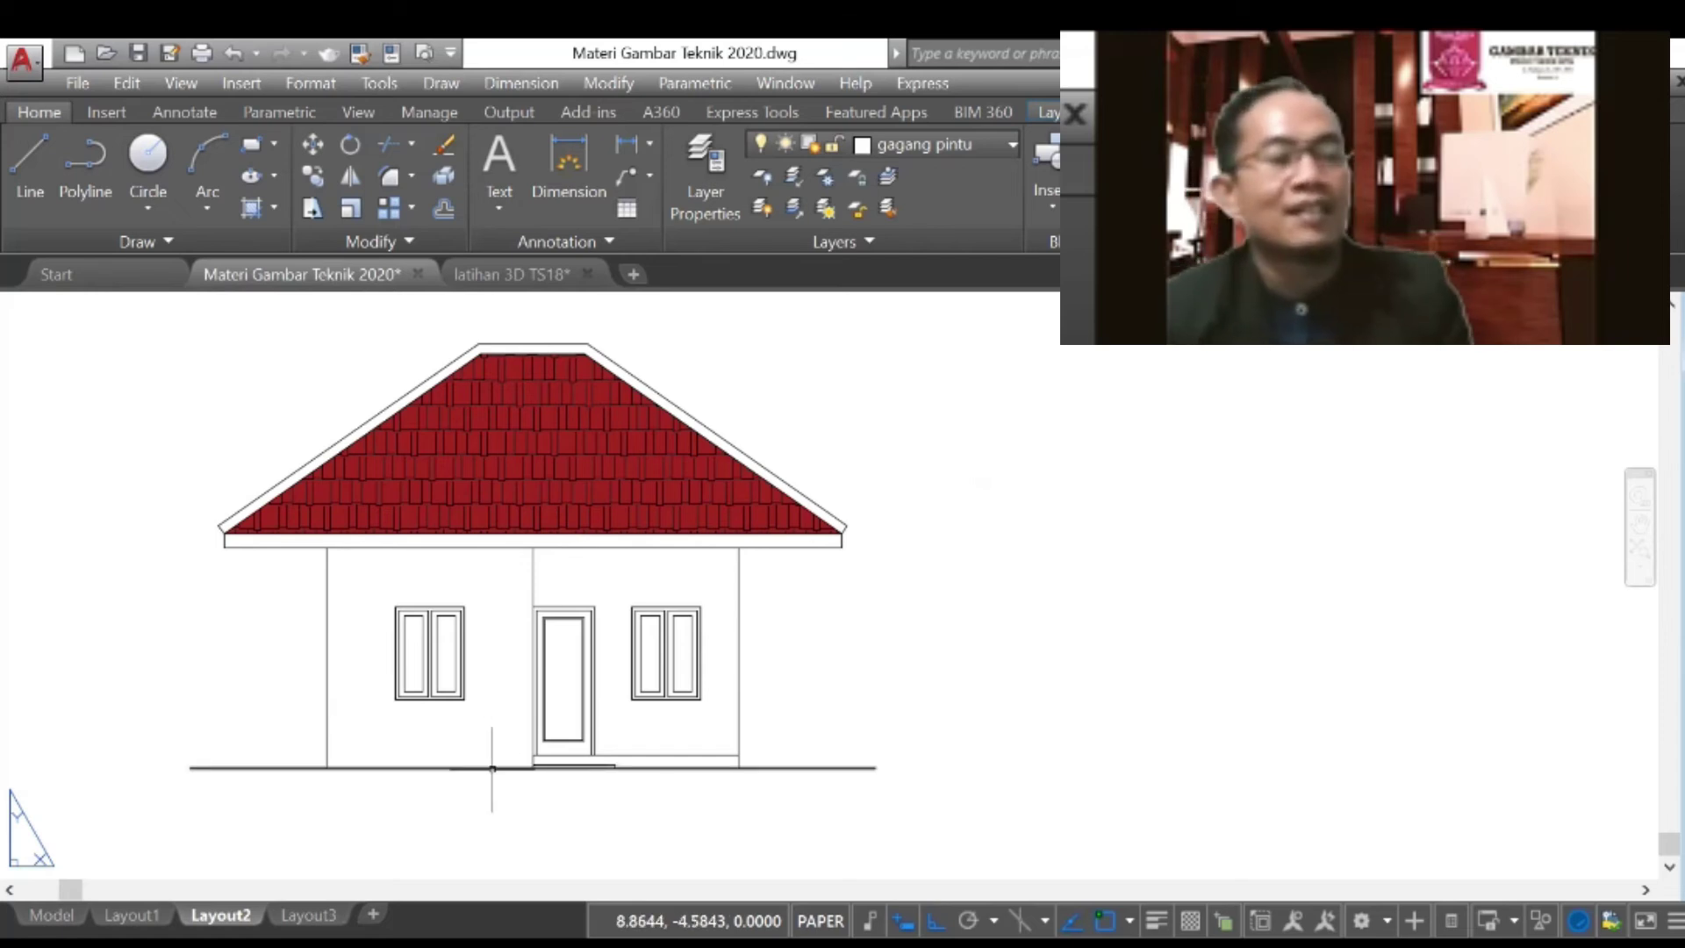
scroll(491, 768, "down", 2)
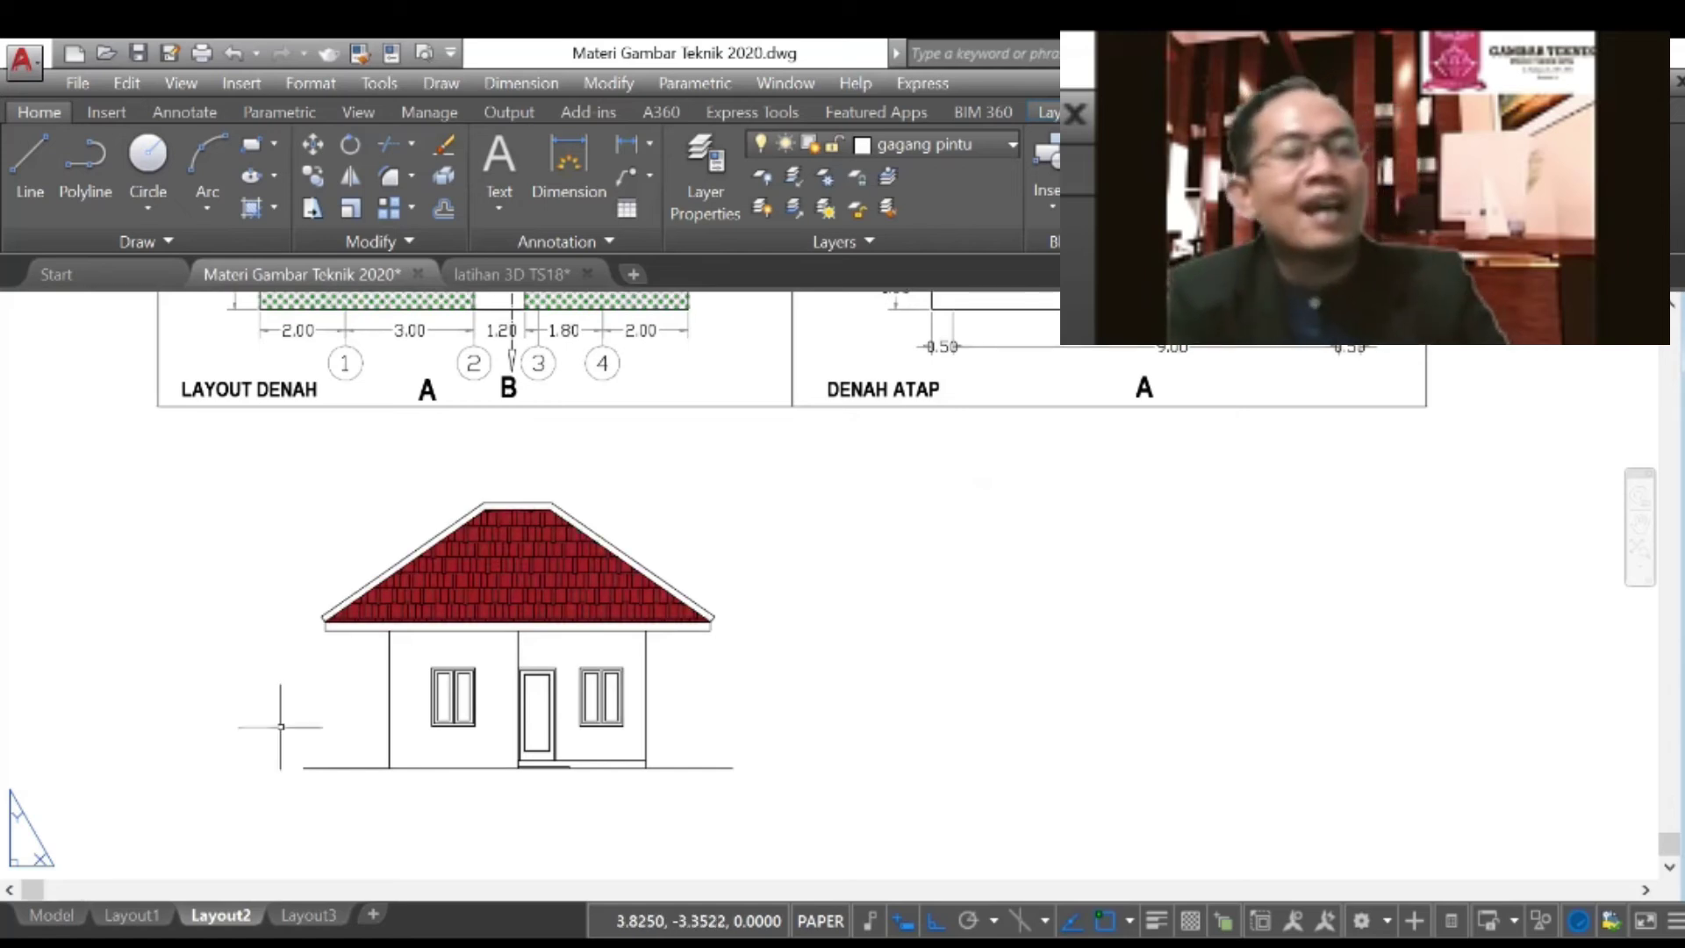
Step: Examine the LAYOUT DENAH and DENAH ATAP drawings with their section lines and lettered view directions
scroll(391, 816, "down", 2)
middle_click_drag(411, 663, 389, 627)
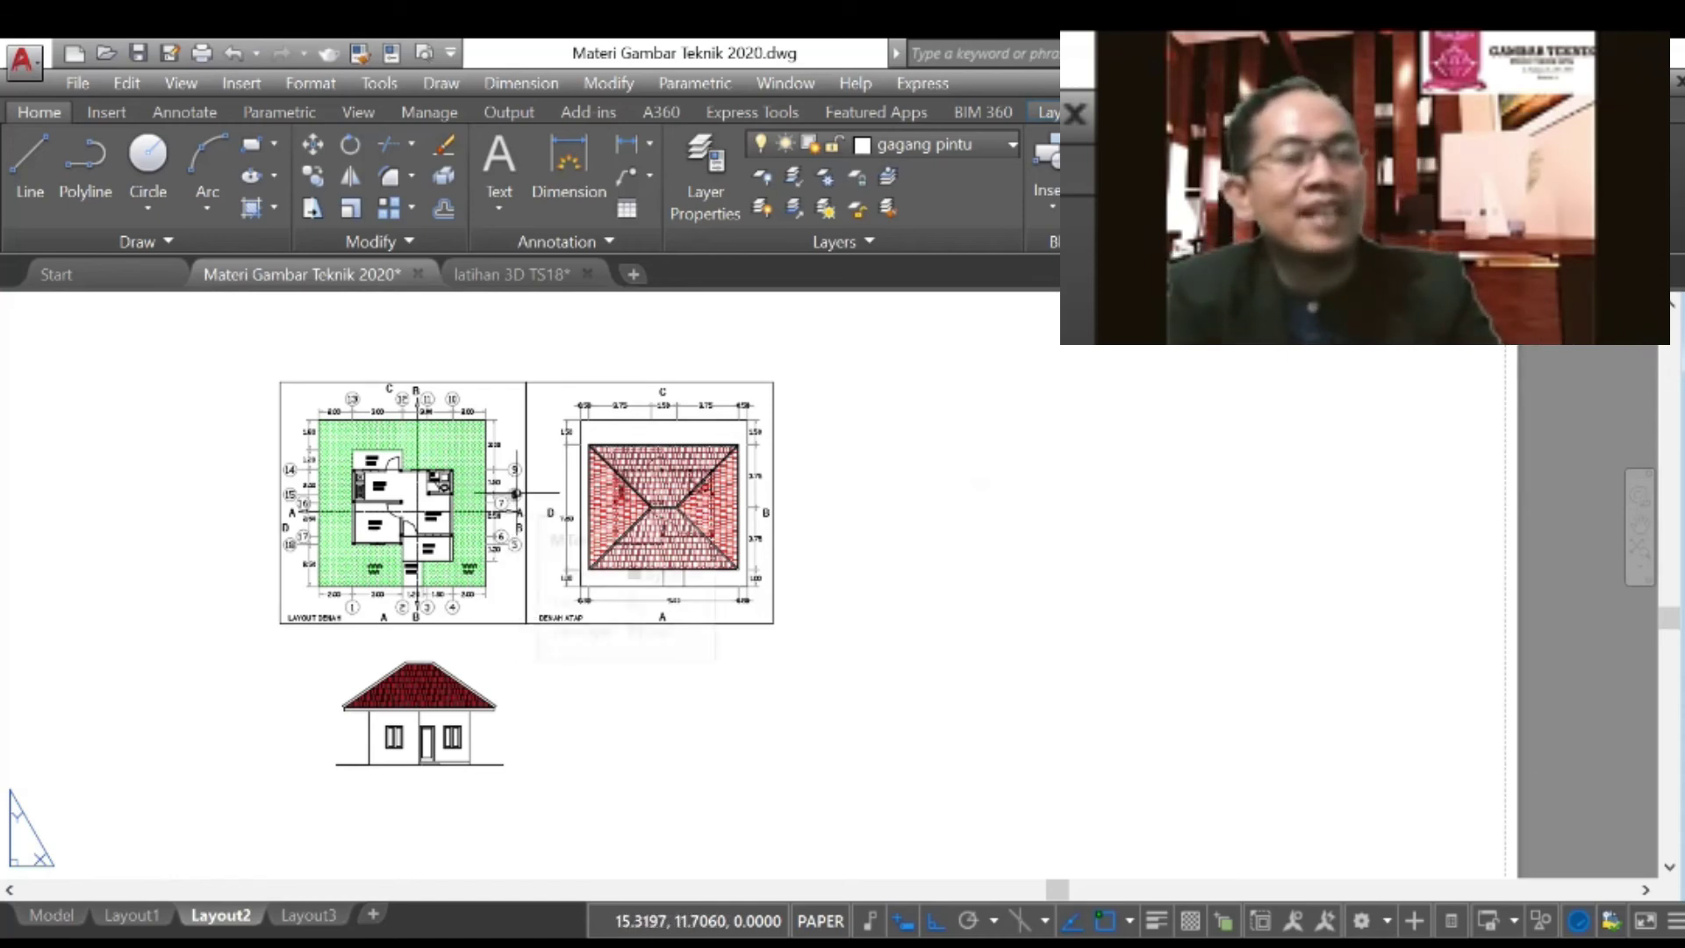
scroll(516, 494, "up", 2)
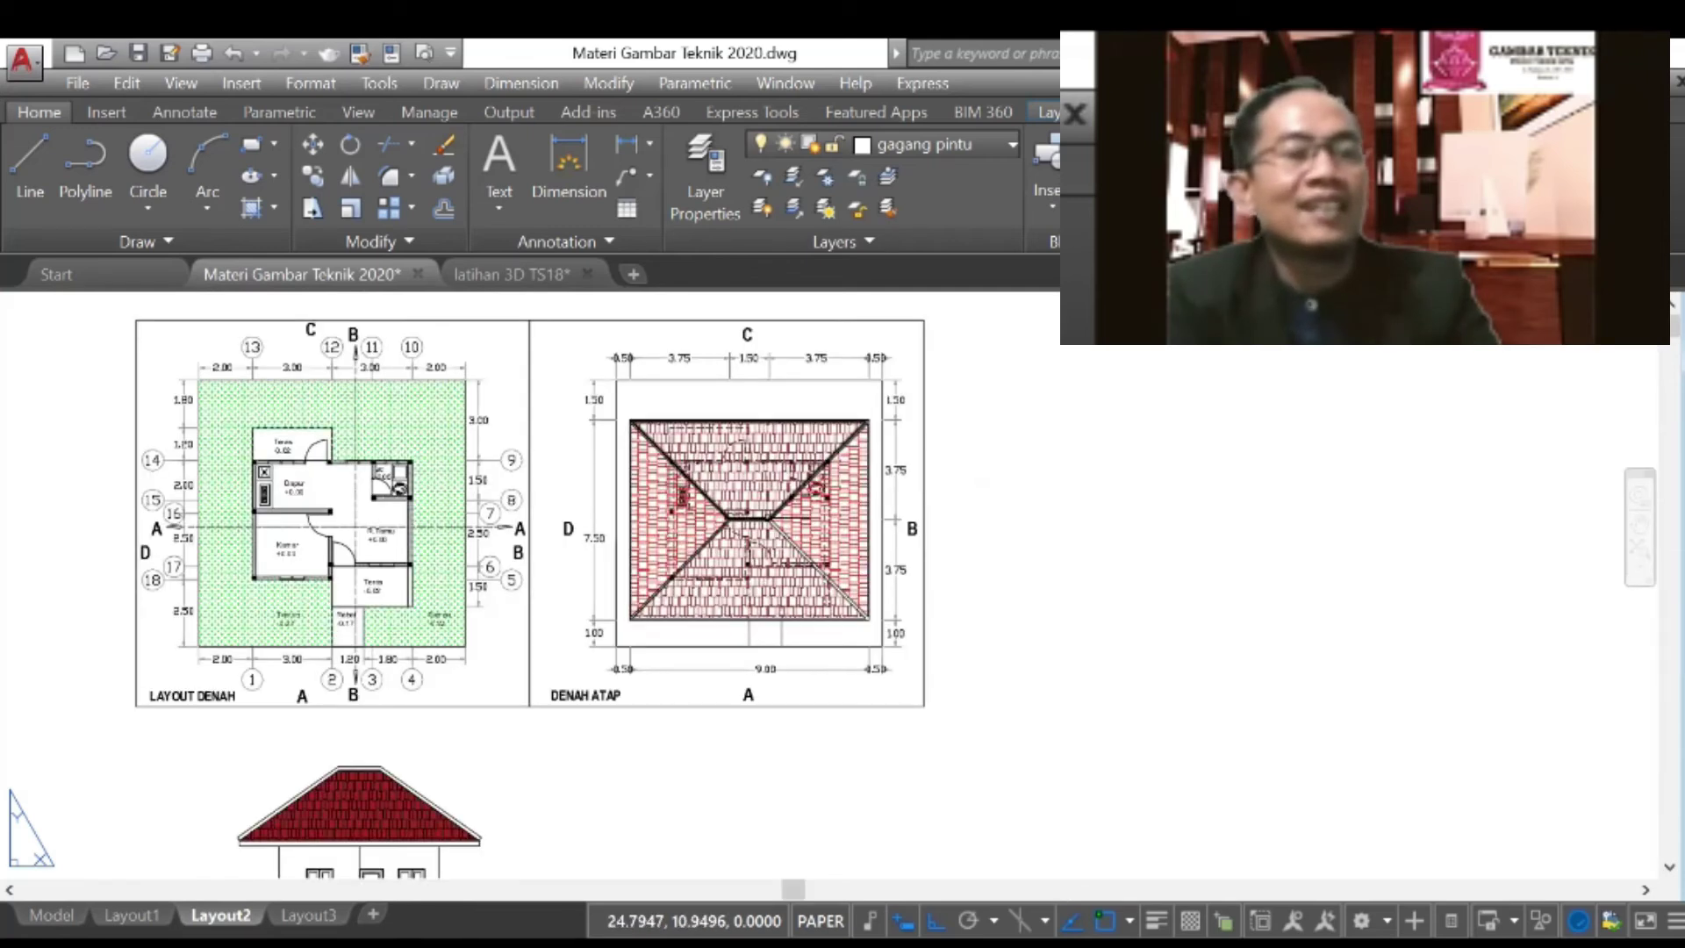
scroll(784, 524, "up", 2)
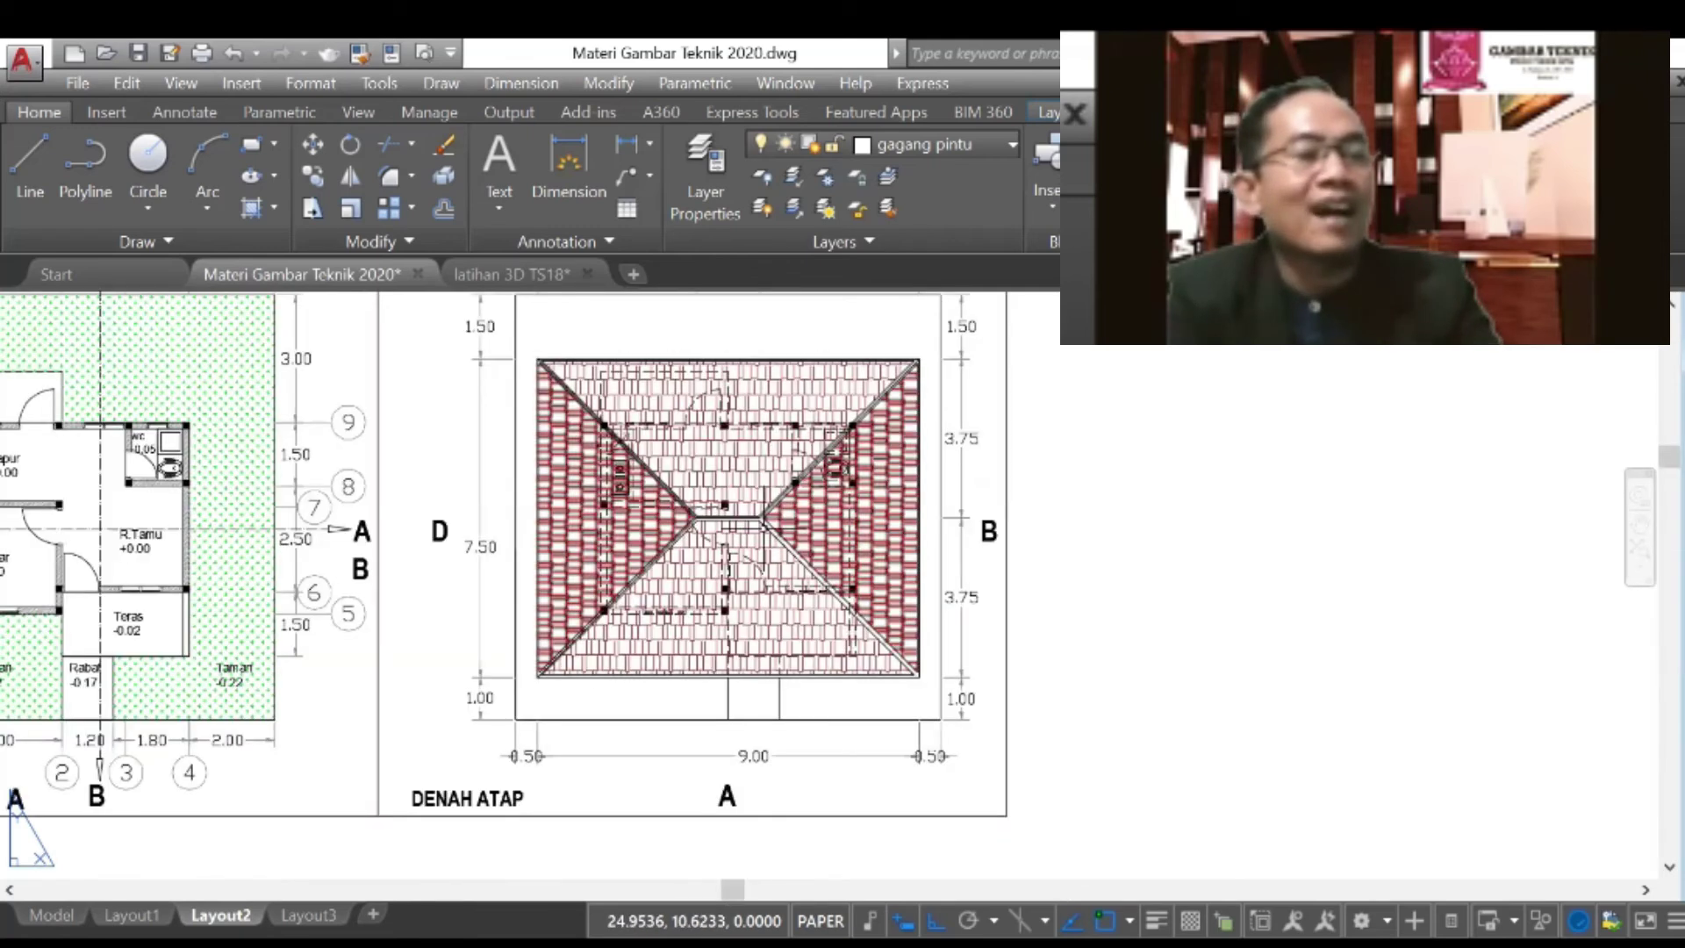
scroll(502, 467, "down", 2)
scroll(291, 491, "up", 2)
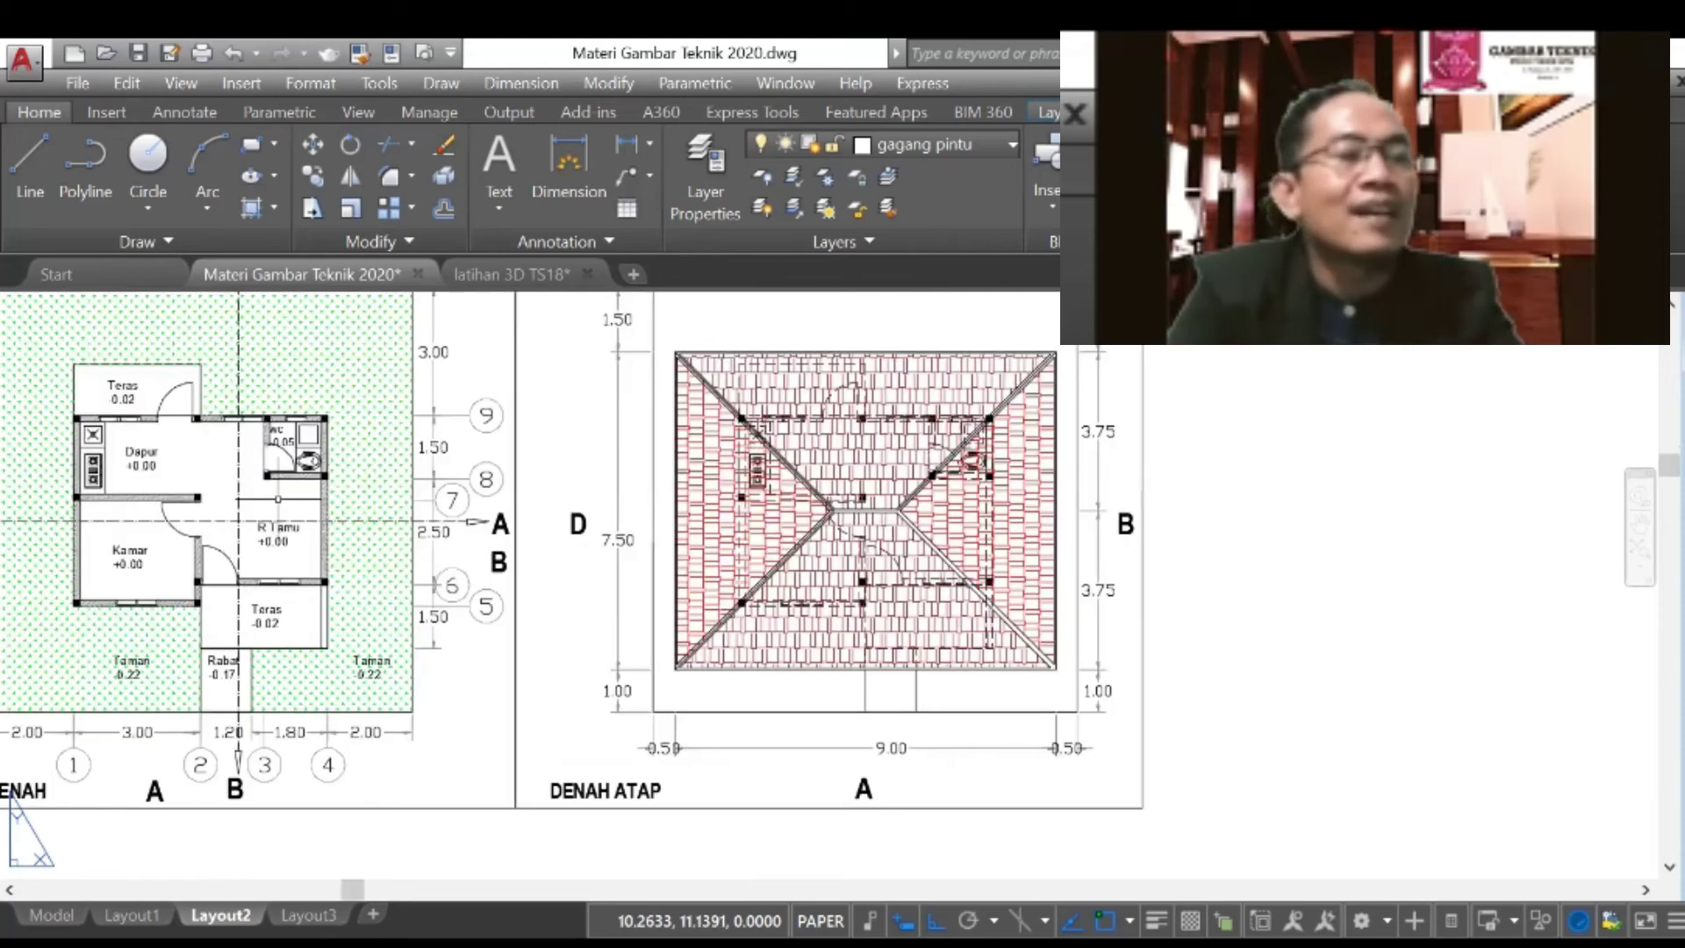
scroll(483, 522, "down", 2)
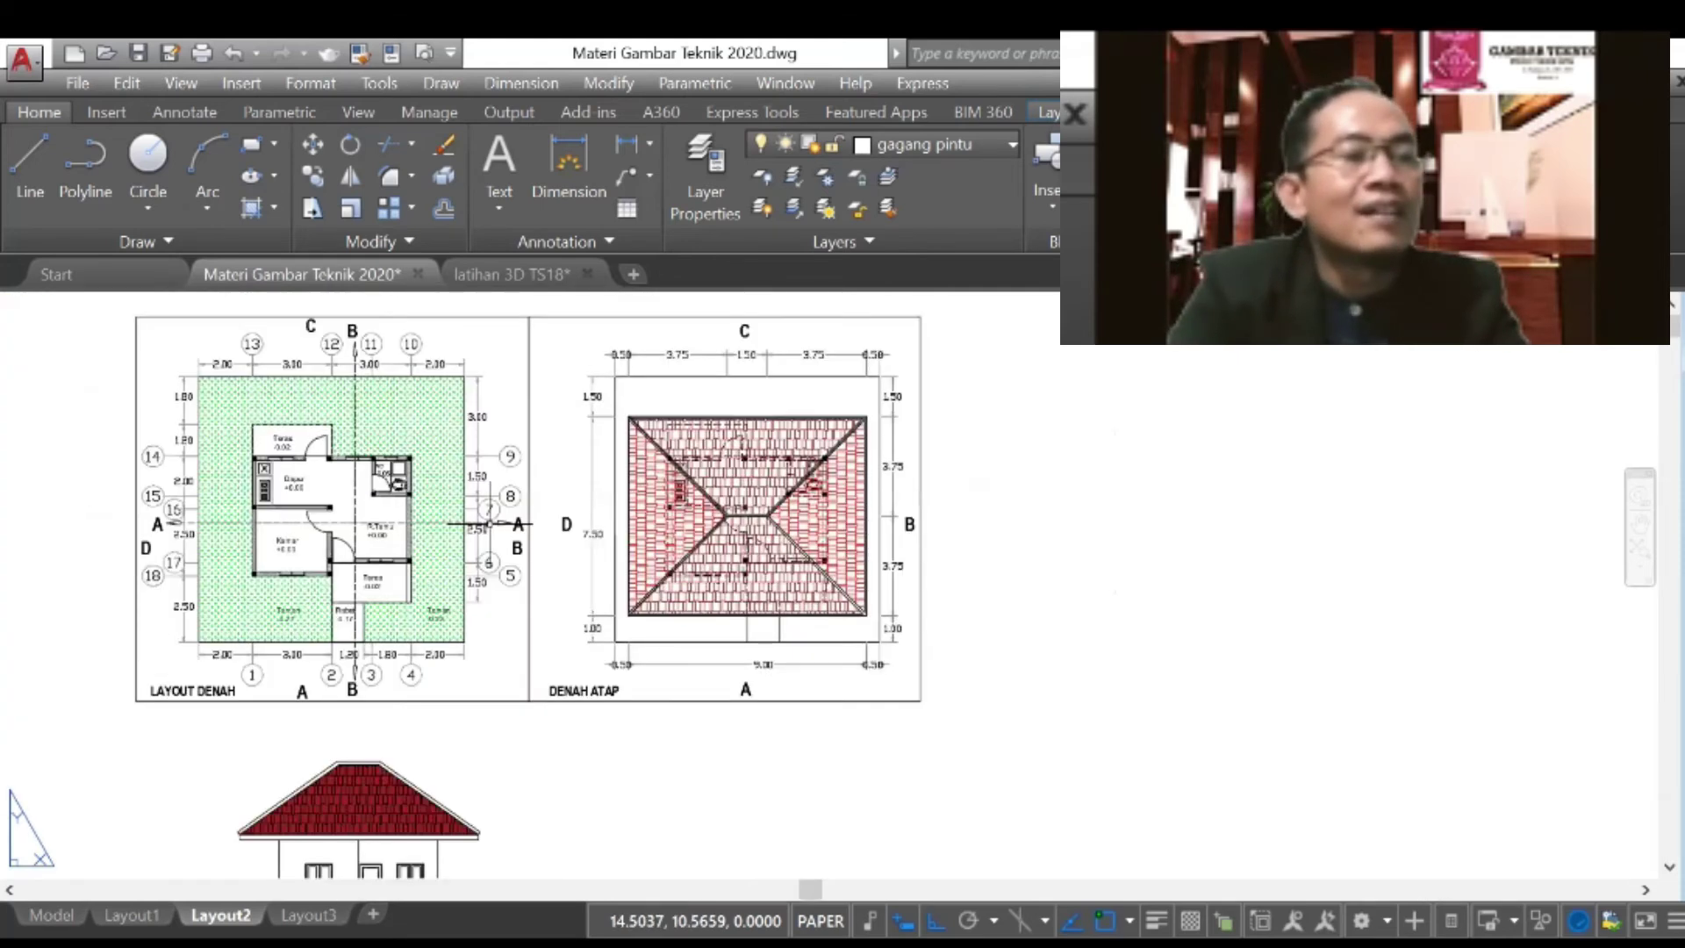
scroll(489, 524, "up", 2)
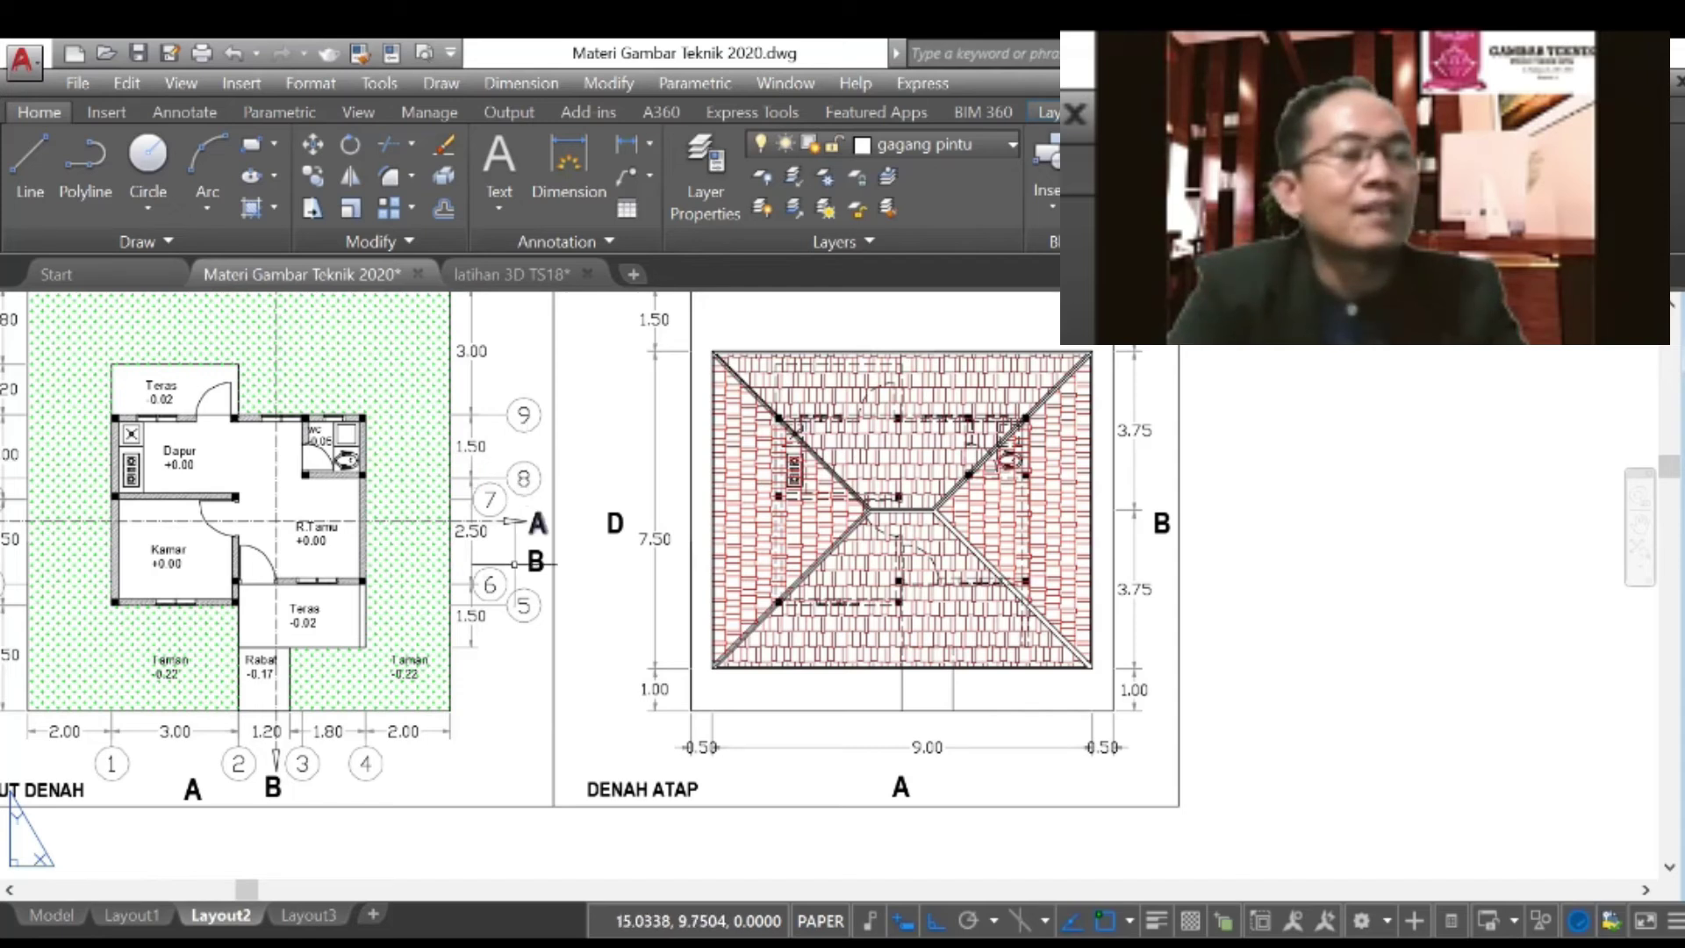
scroll(293, 625, "down", 2)
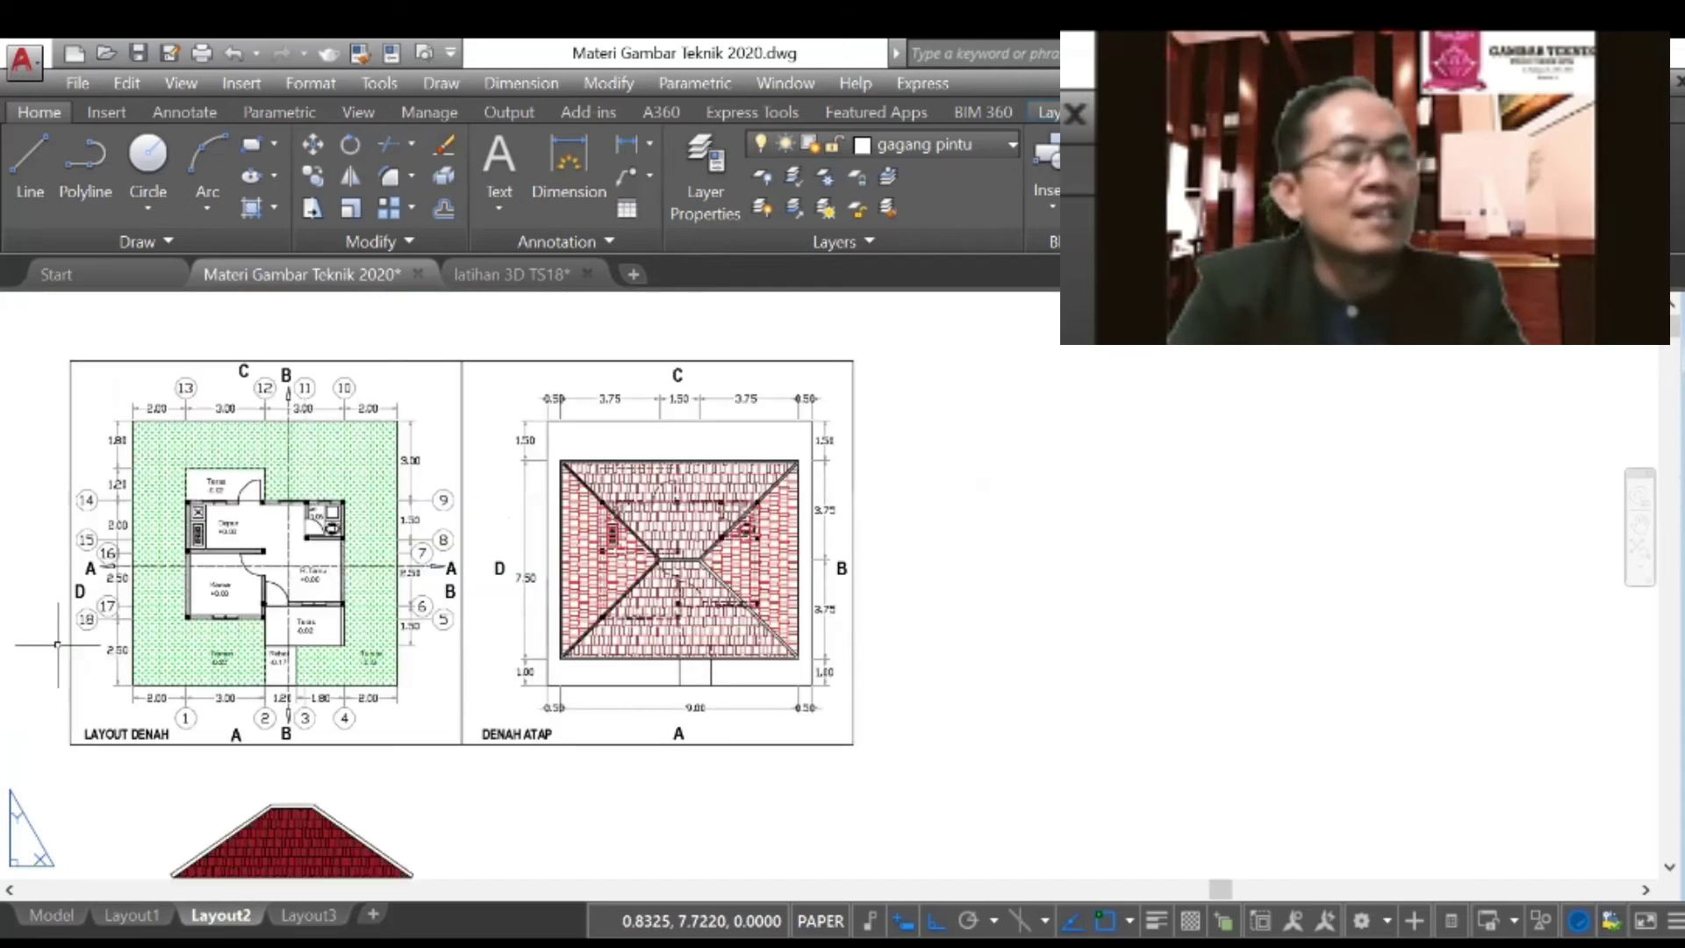
scroll(92, 625, "up", 4)
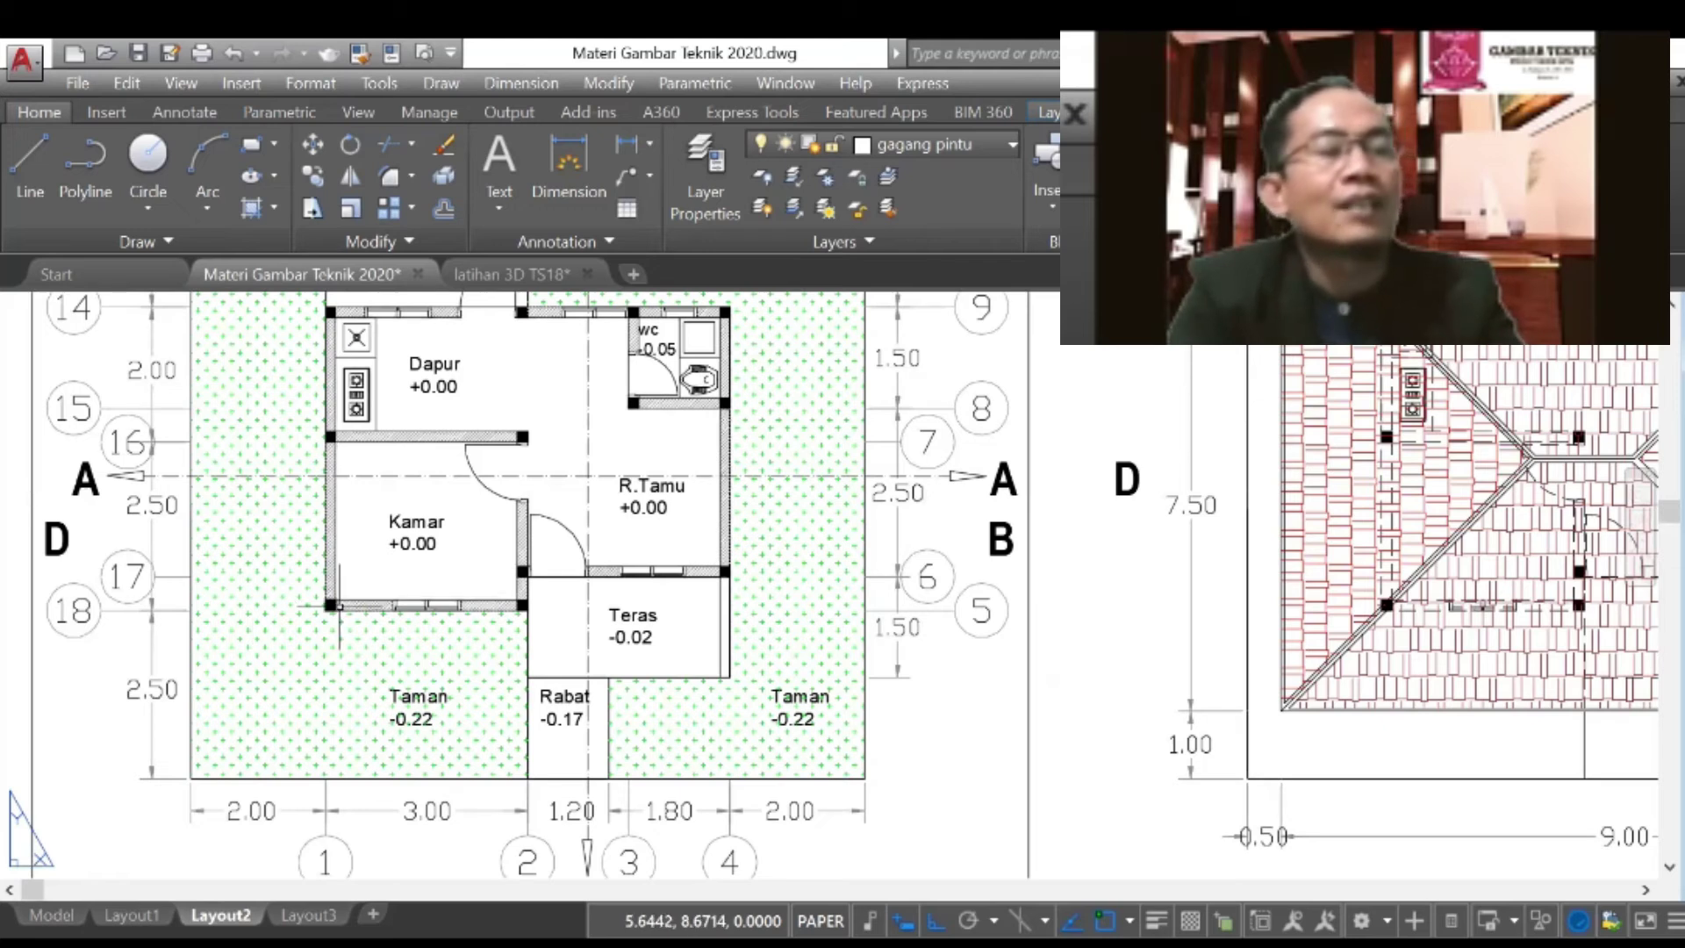
left_click(505, 89)
left_click(515, 135)
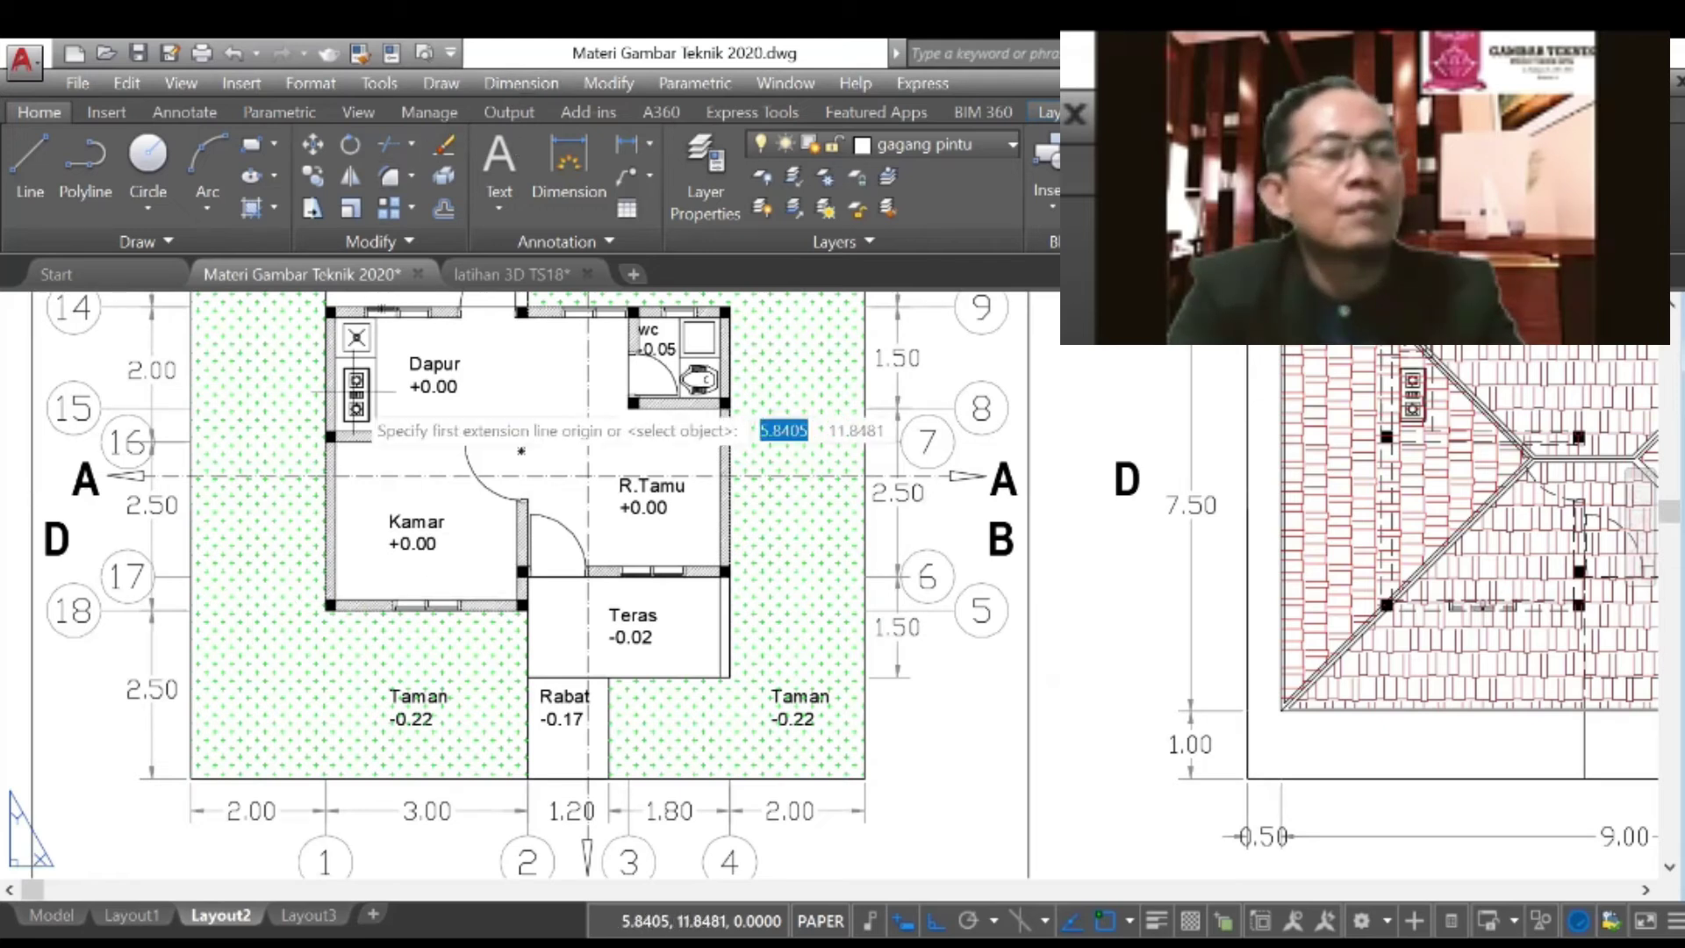
left_click(521, 451)
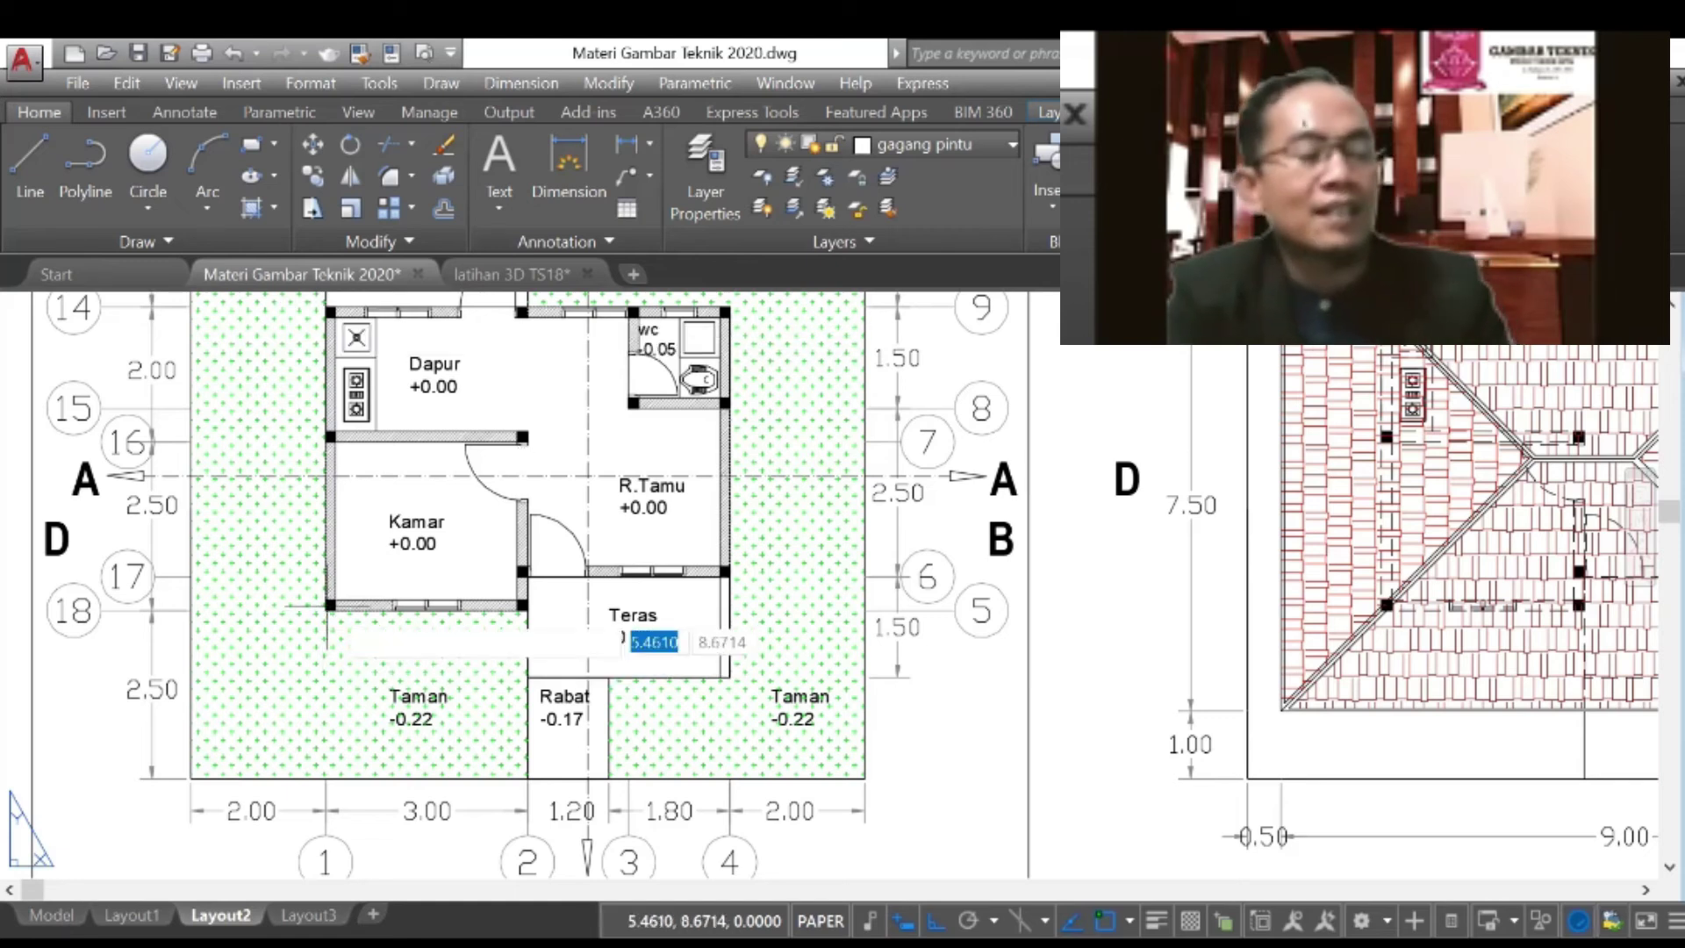
left_click(327, 607)
left_click(85, 634)
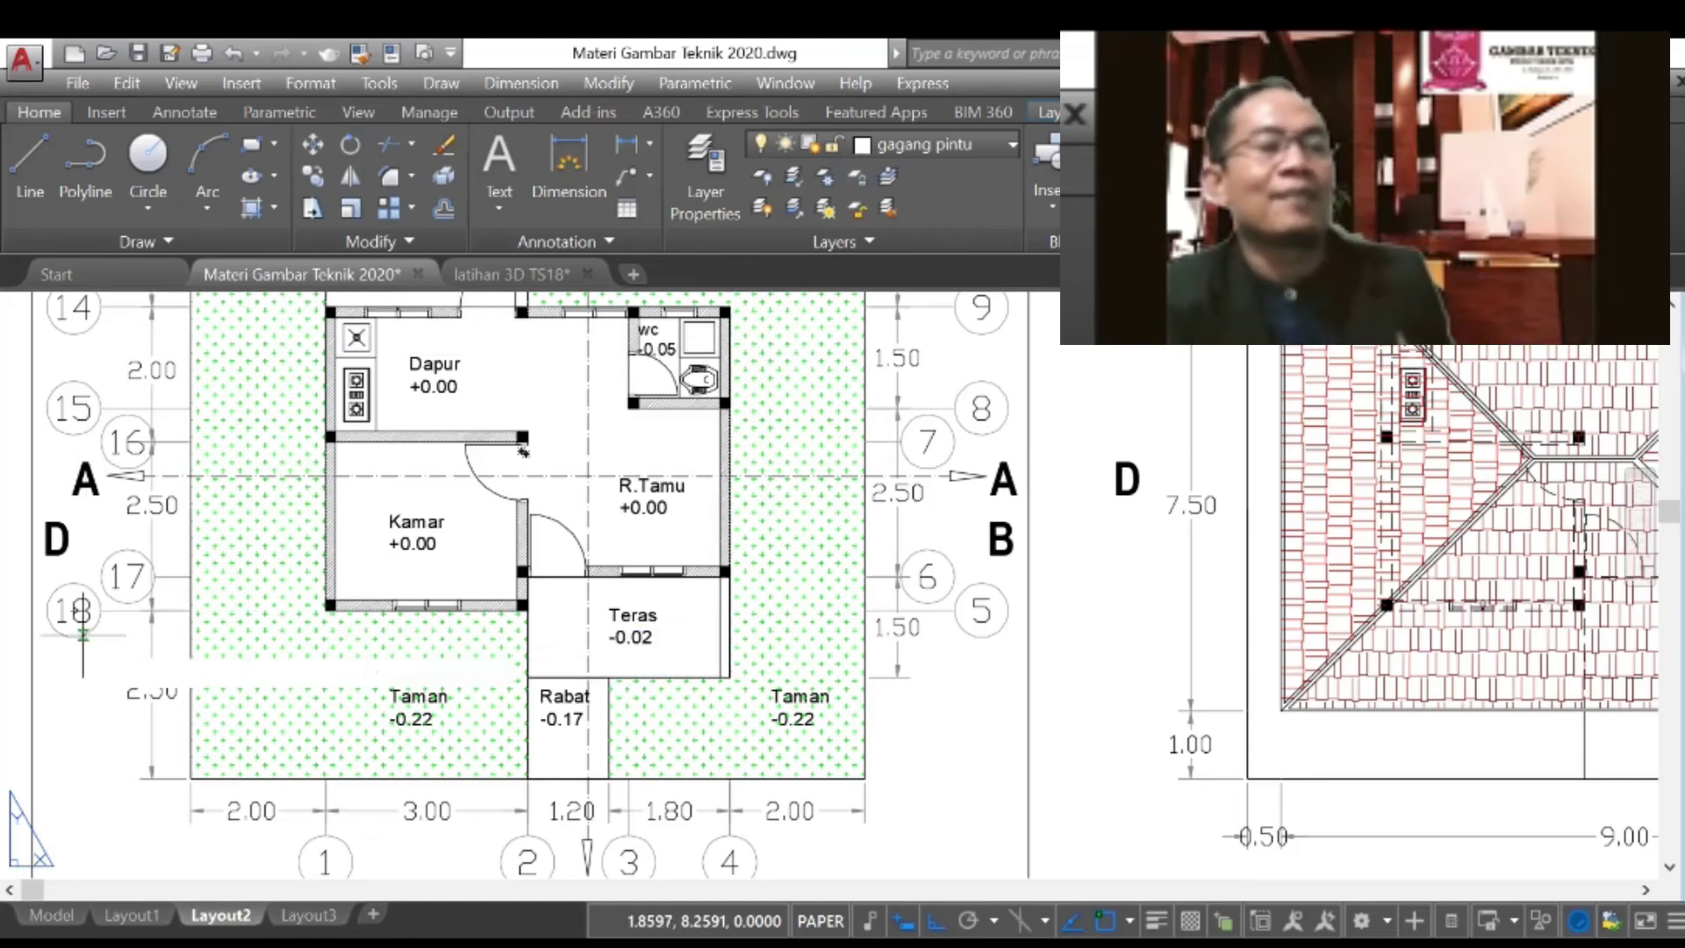
scroll(146, 675, "down", 4)
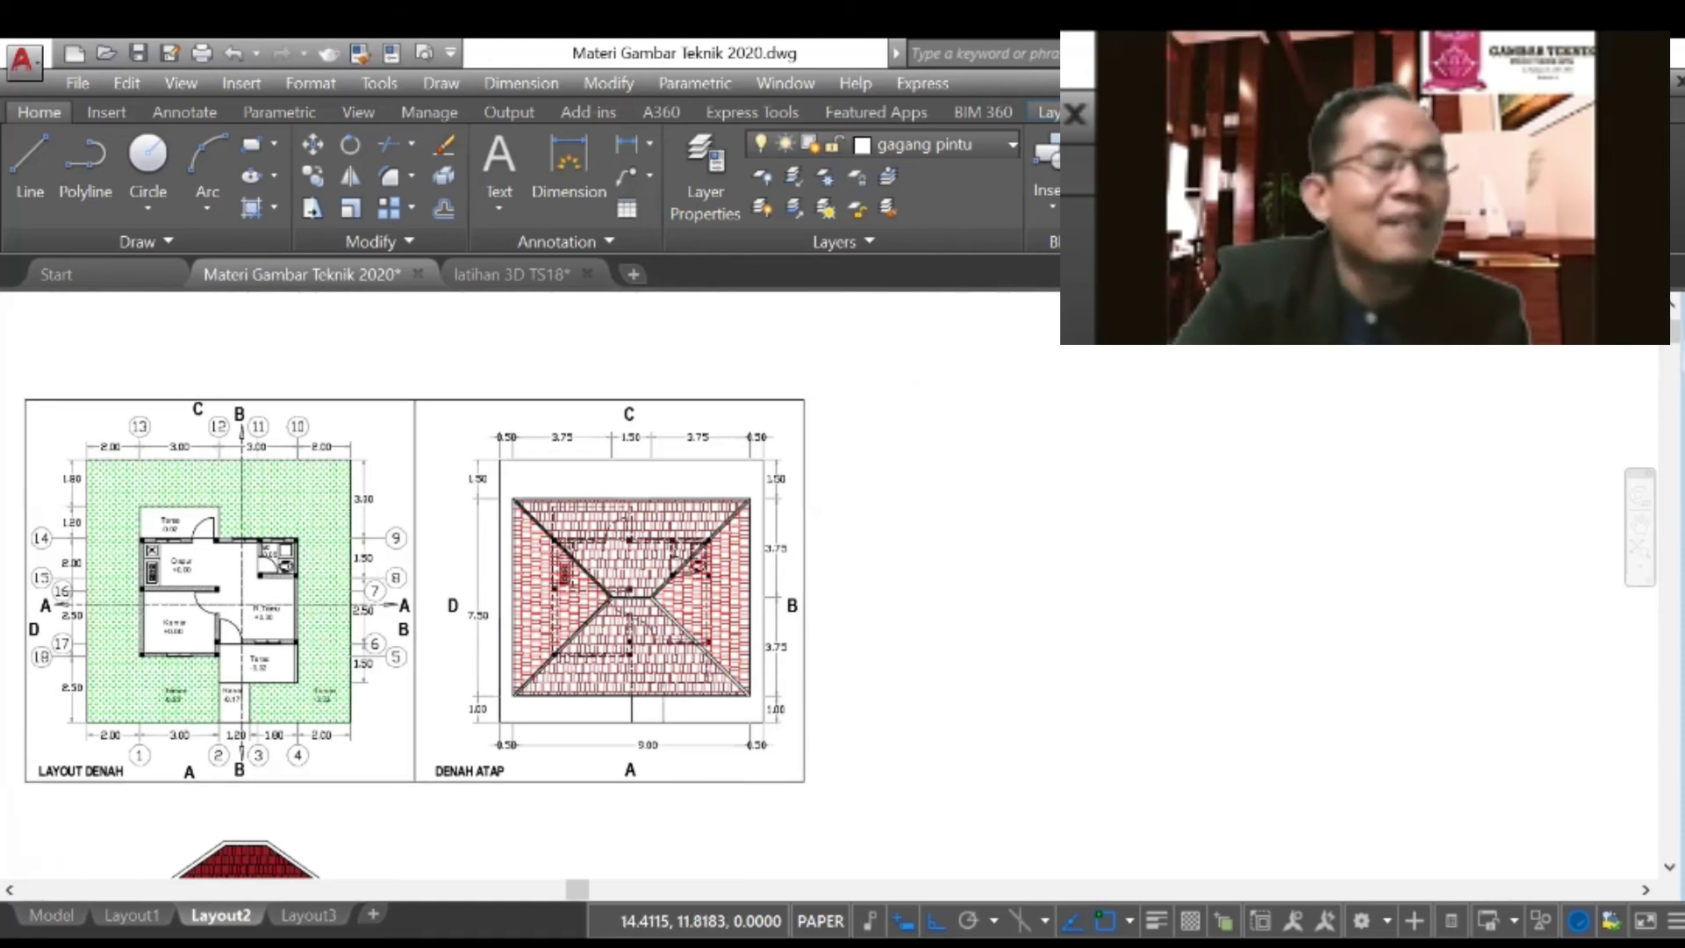
middle_click_drag(450, 571, 494, 572)
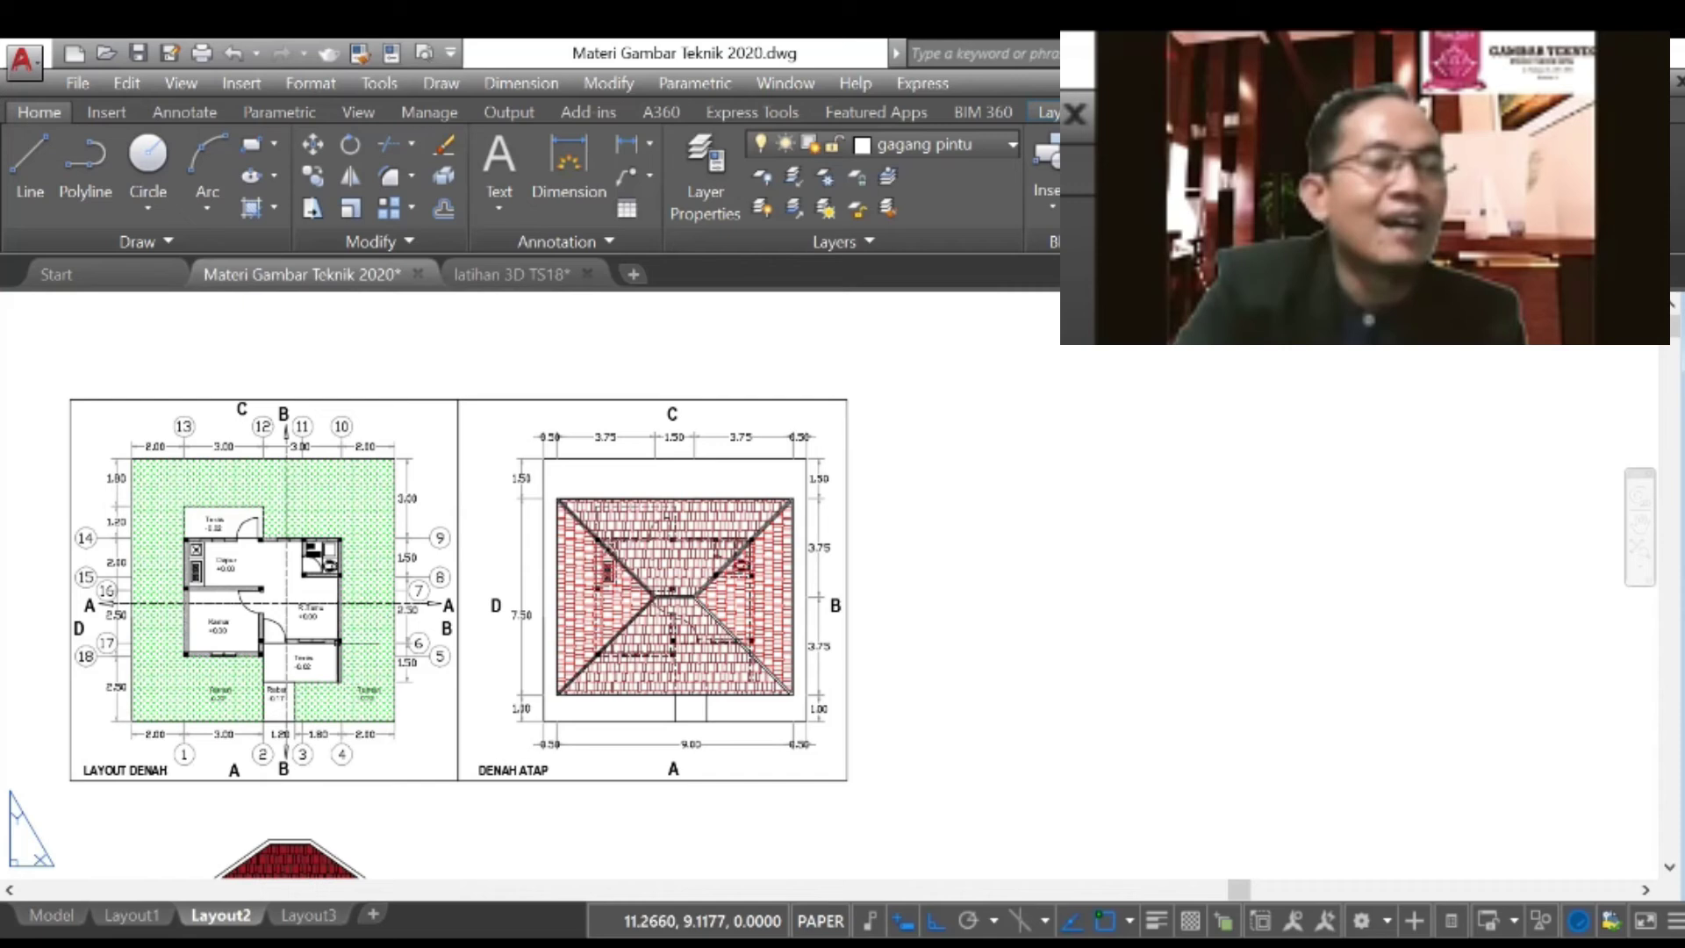
mouse_move(335, 531)
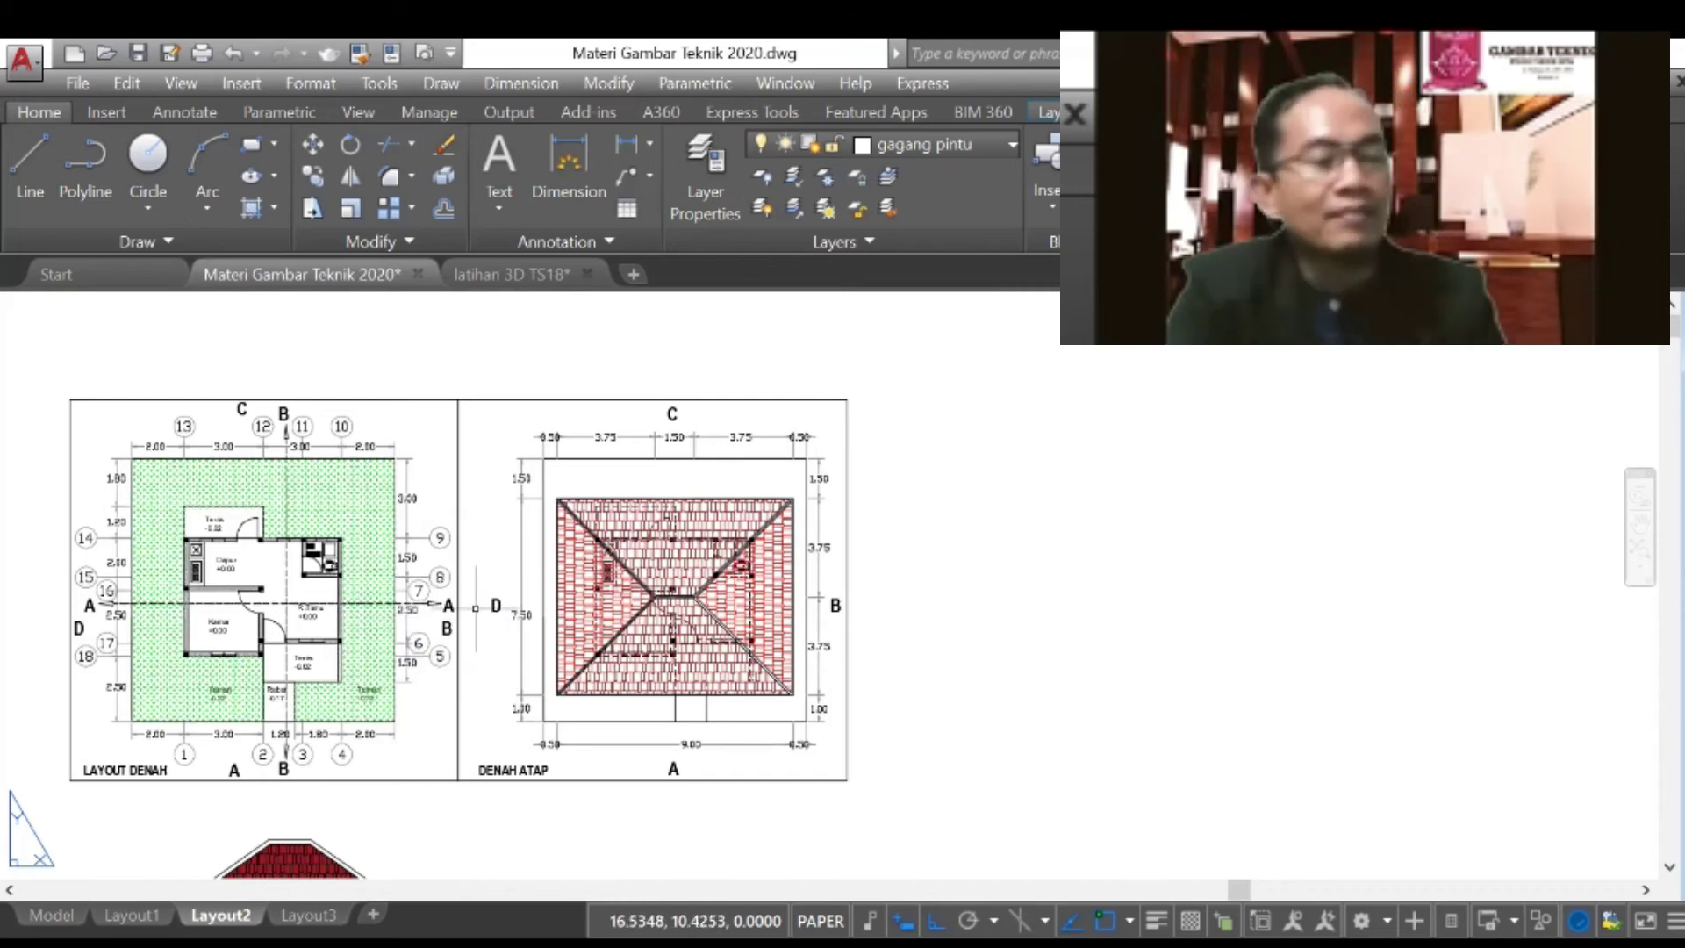
scroll(466, 551, "down", 2)
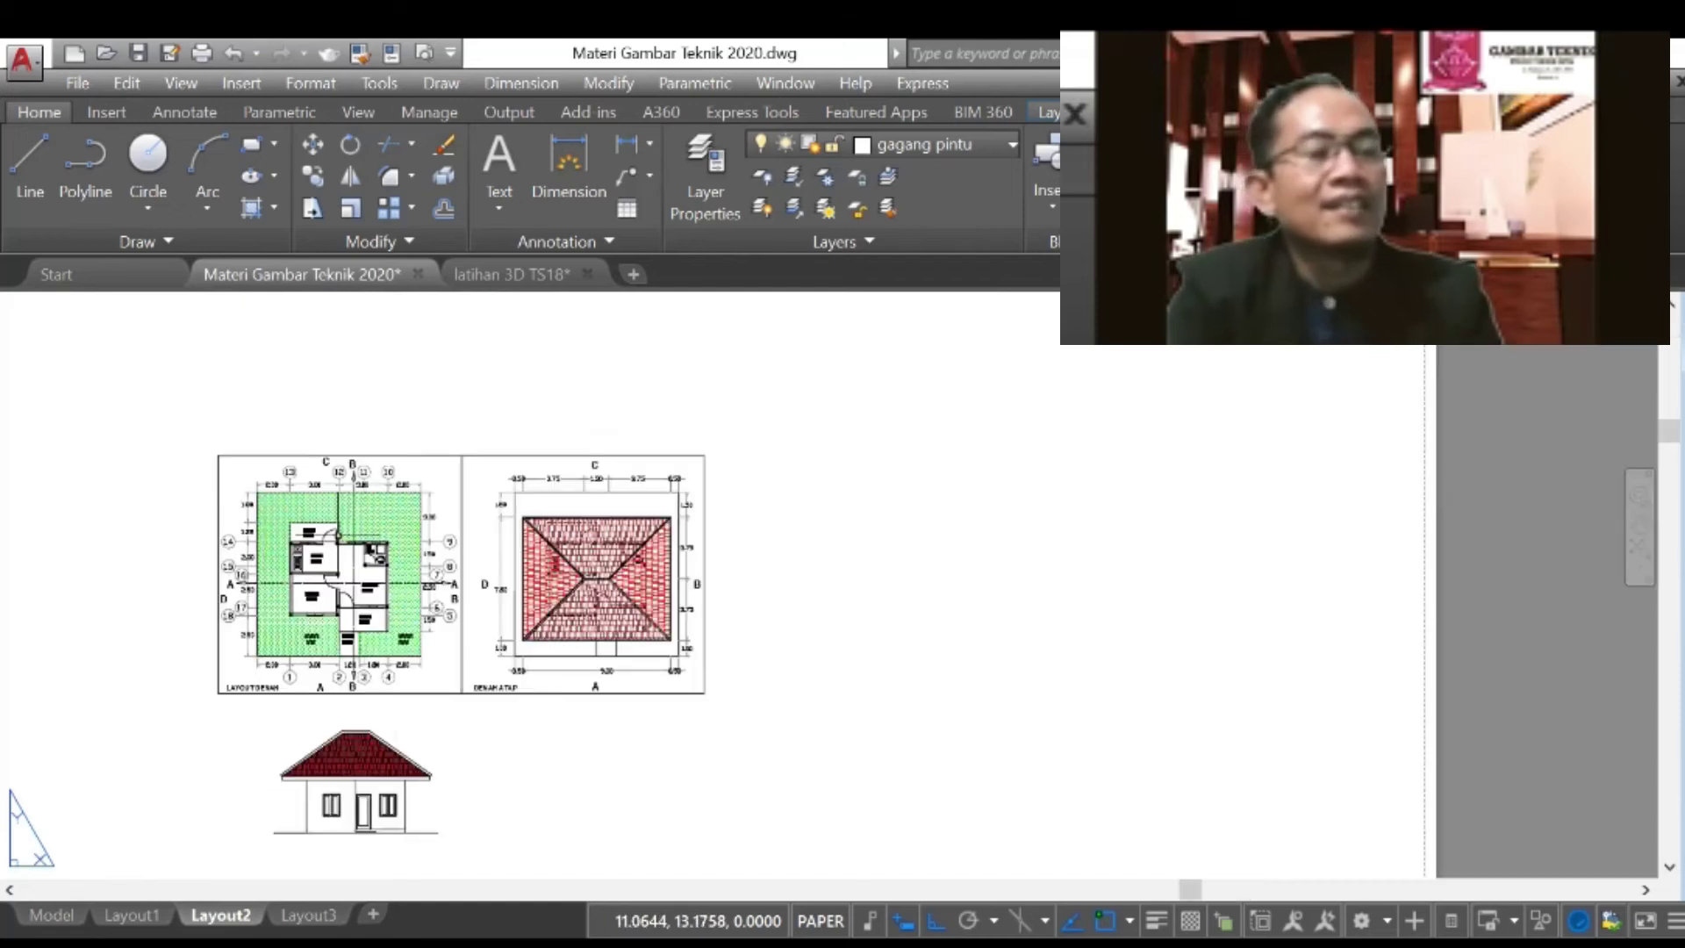
scroll(463, 546, "up", 2)
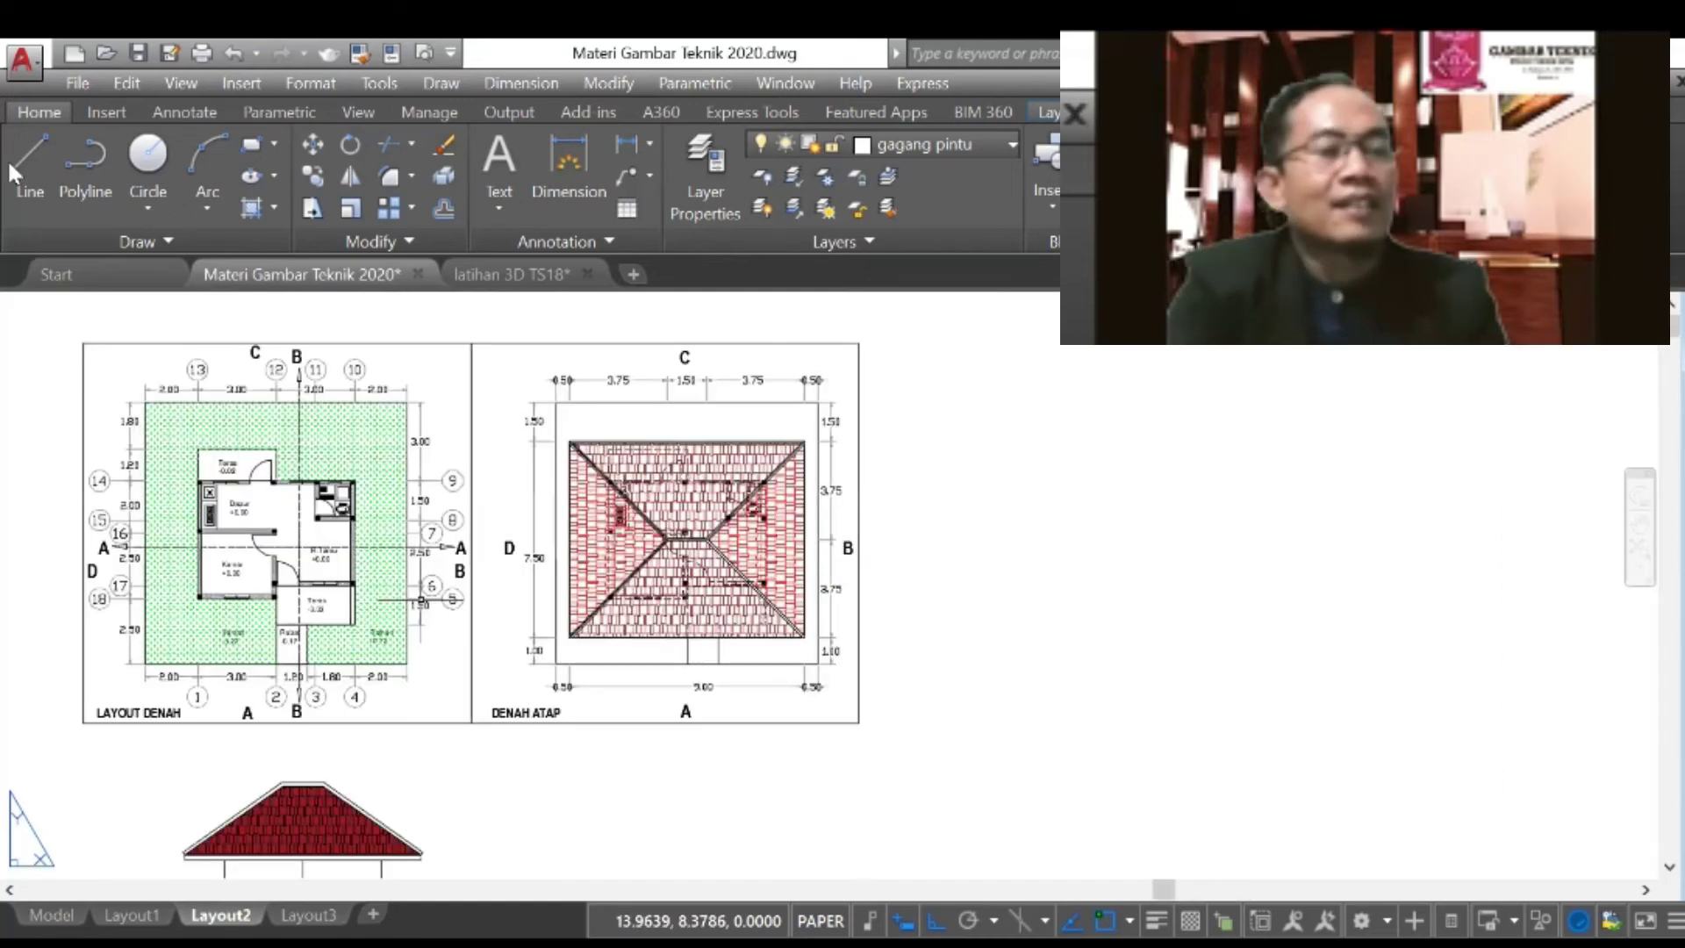
Step: Draw a short horizontal ground line beyond the front elevation's ground line, with a vertical line about 5.7 units tall at its far end
scroll(457, 553, "down", 2)
left_click(32, 171)
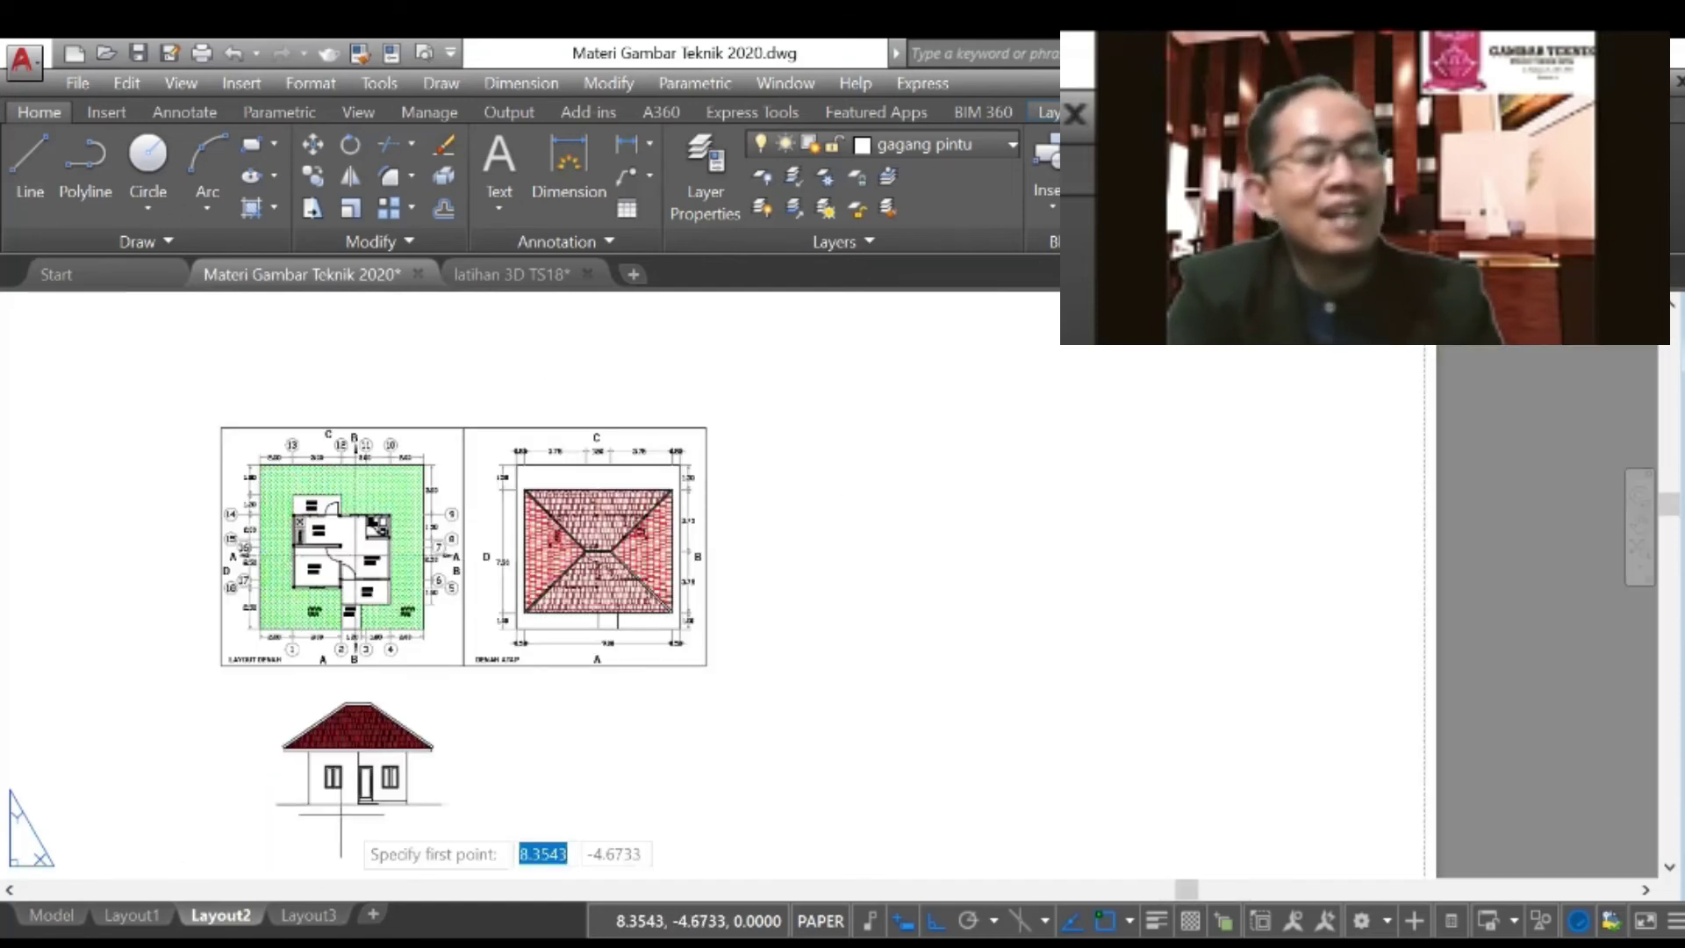
scroll(403, 819, "up", 2)
scroll(448, 793, "up", 2)
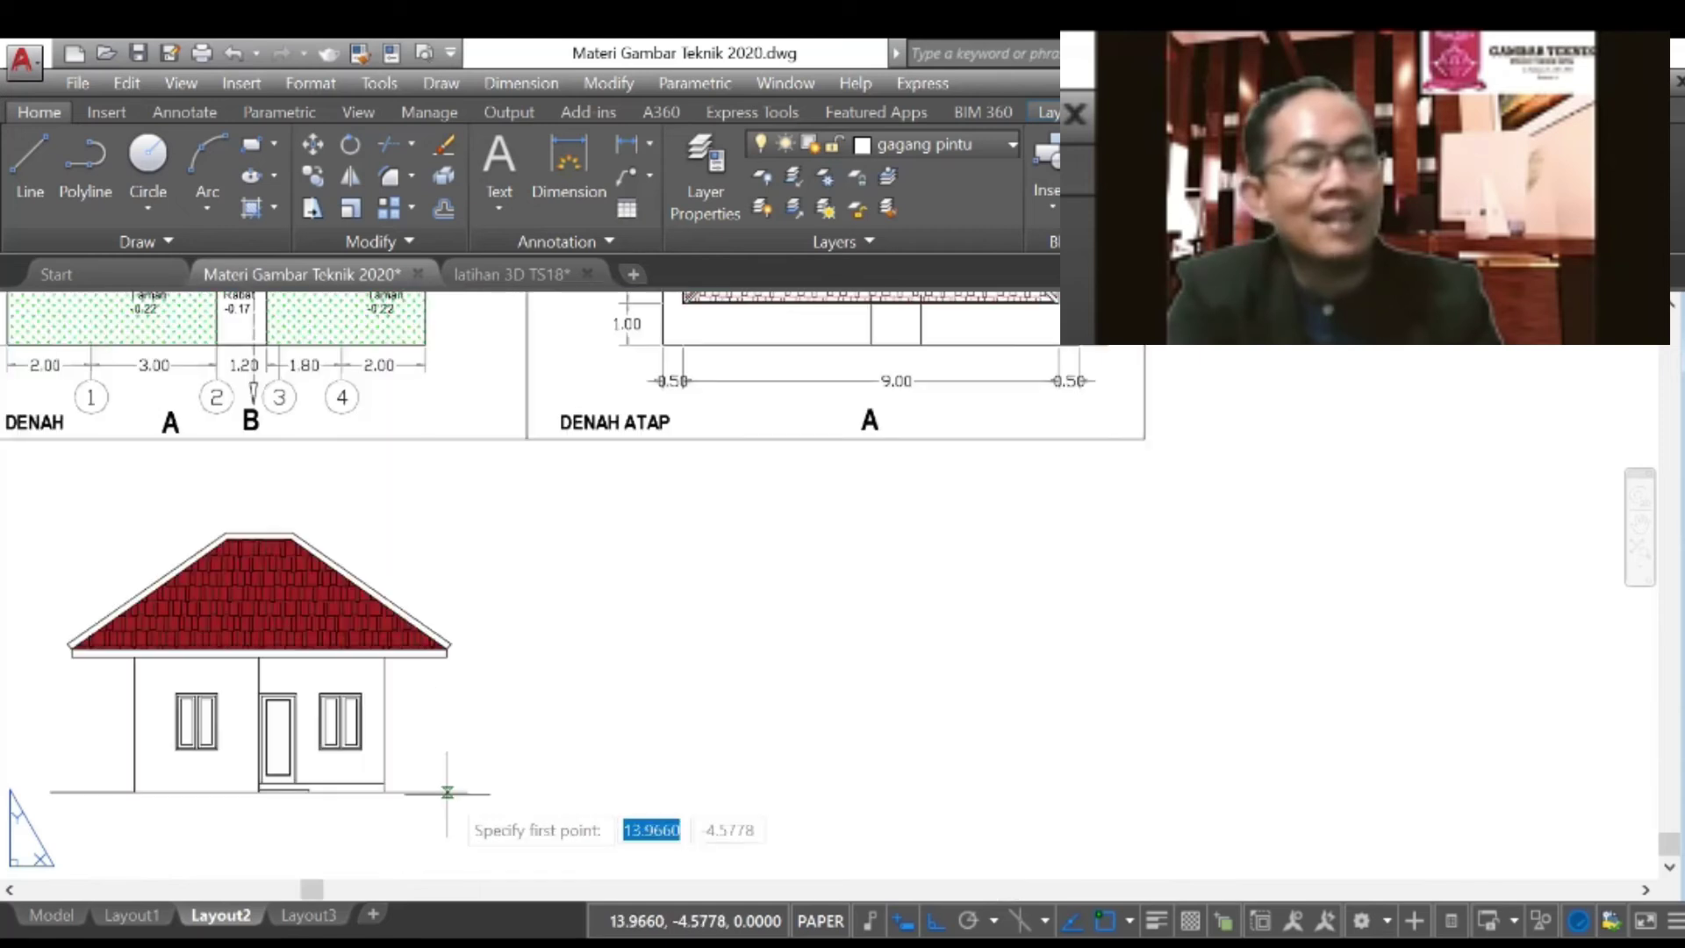
left_click(467, 794)
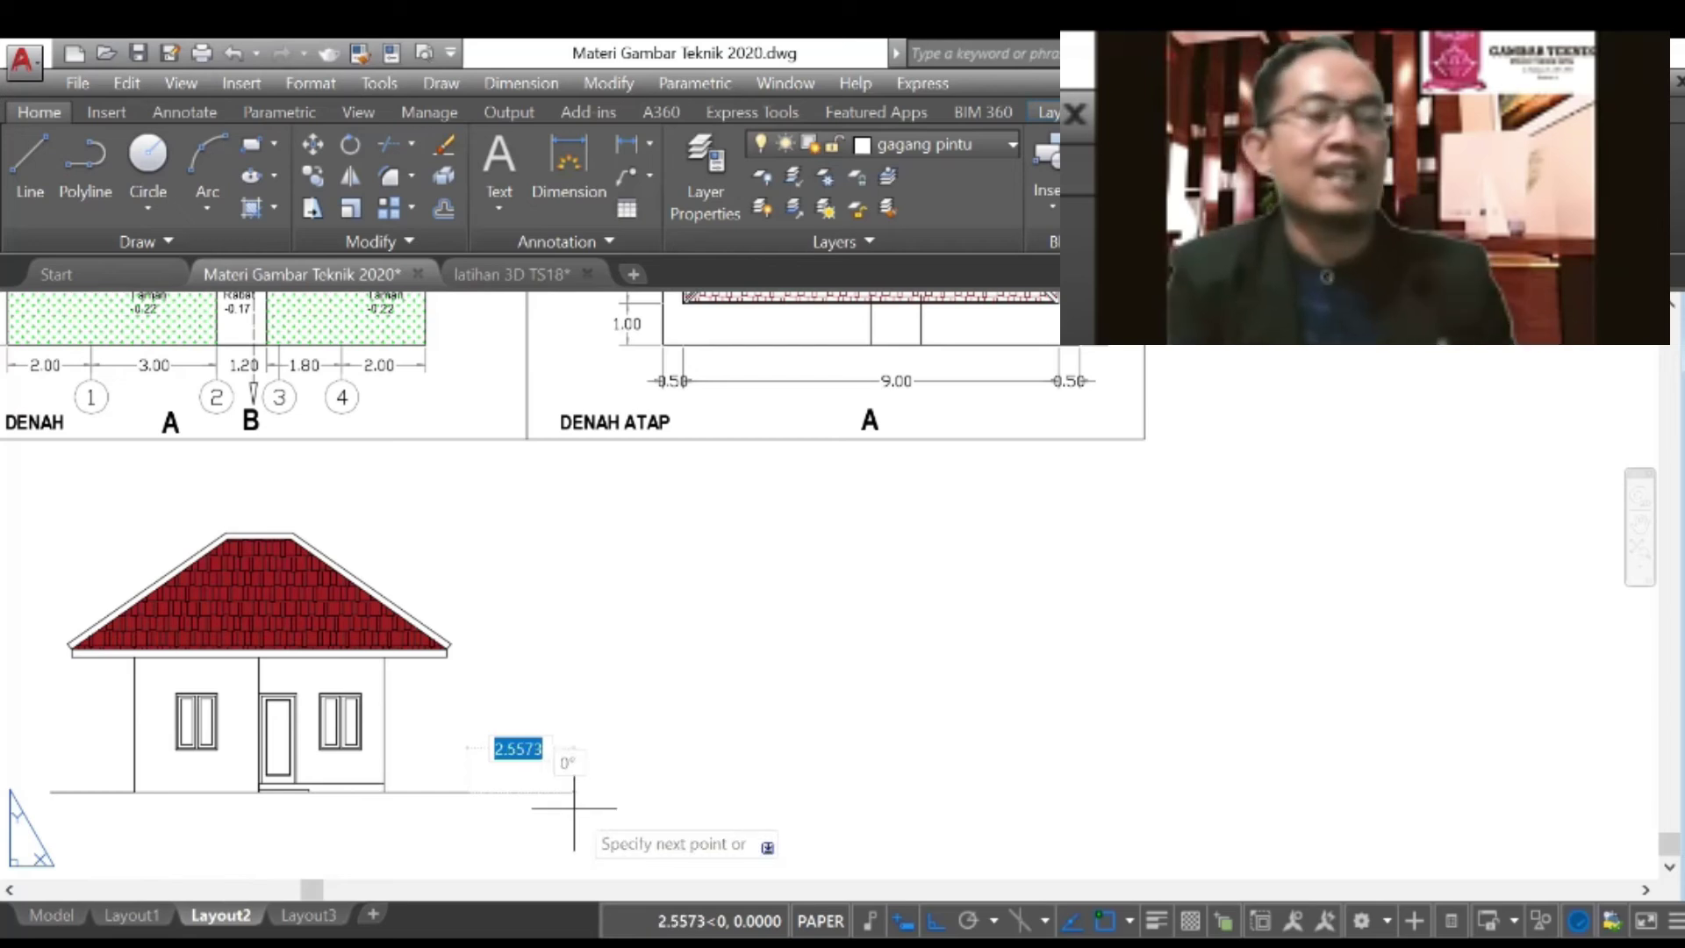
left_click(552, 795)
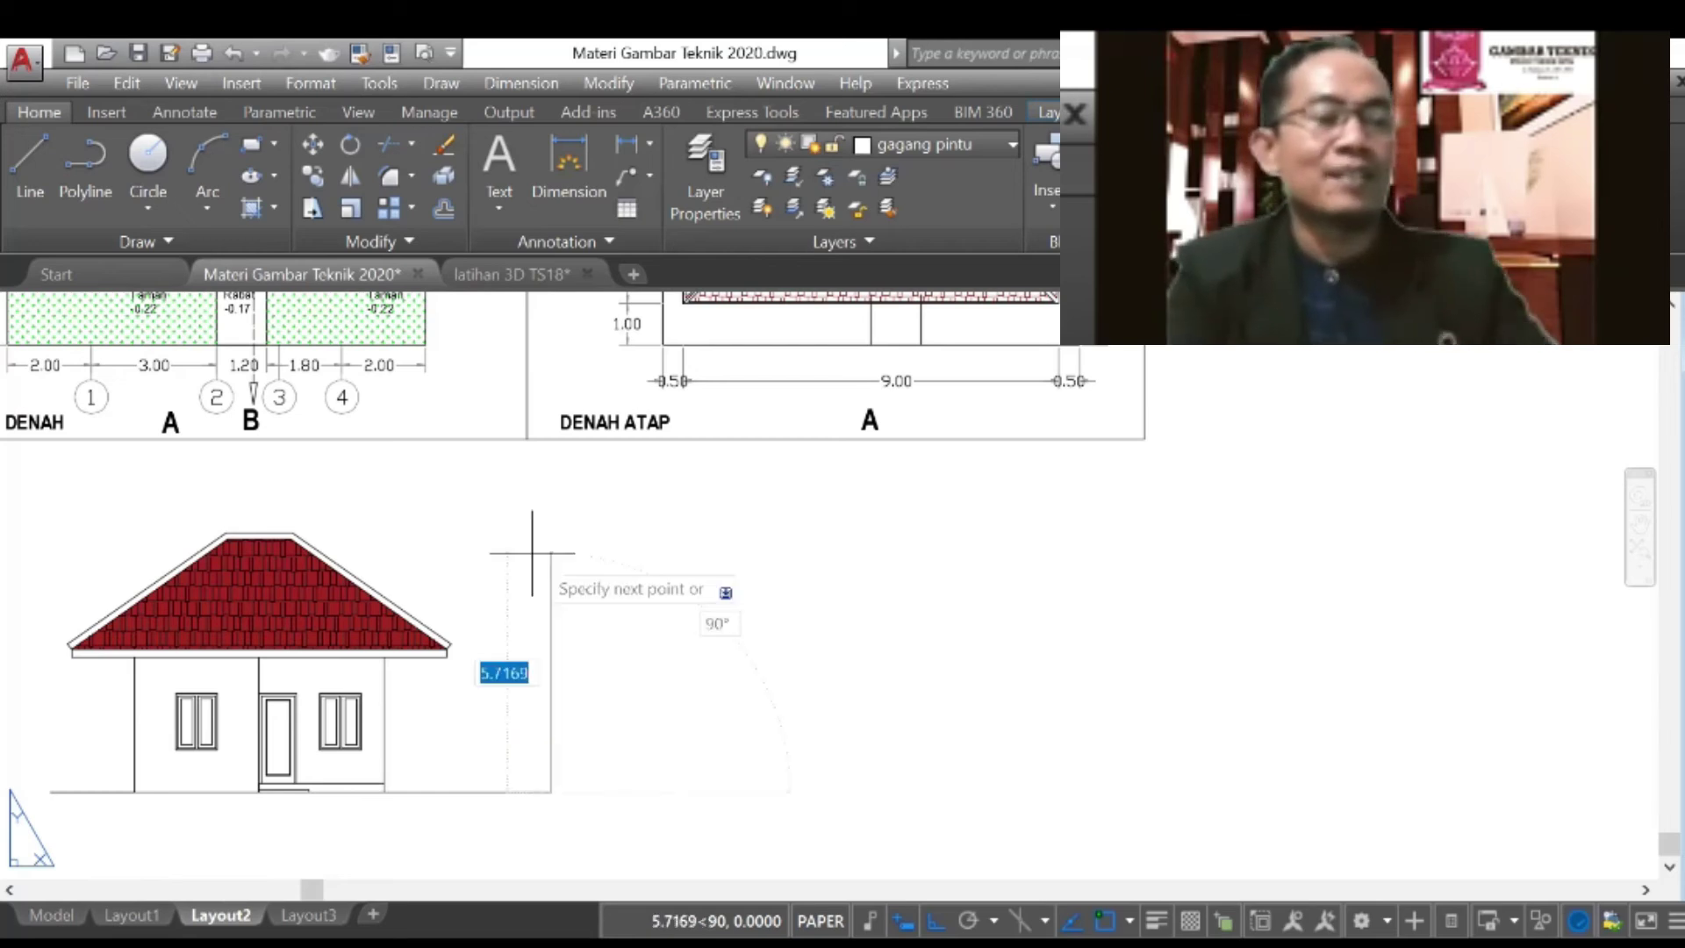
left_click(545, 551)
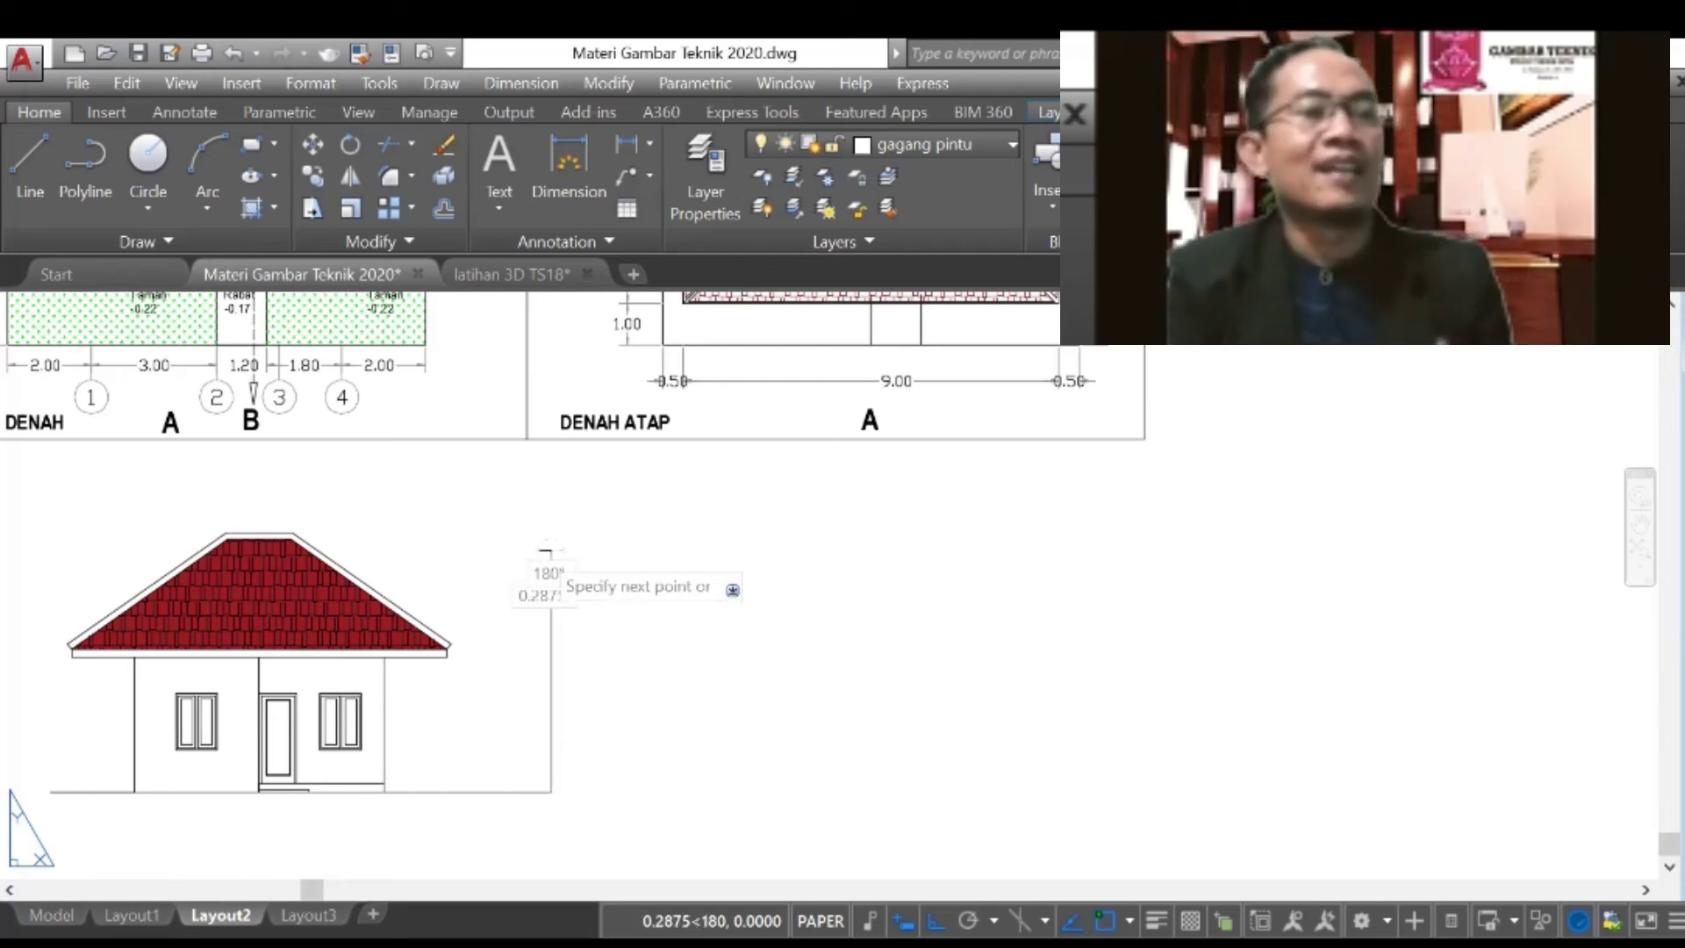
key("Escape")
Step: Offset the new vertical line 4.5 units away from the front elevation
left_click(443, 208)
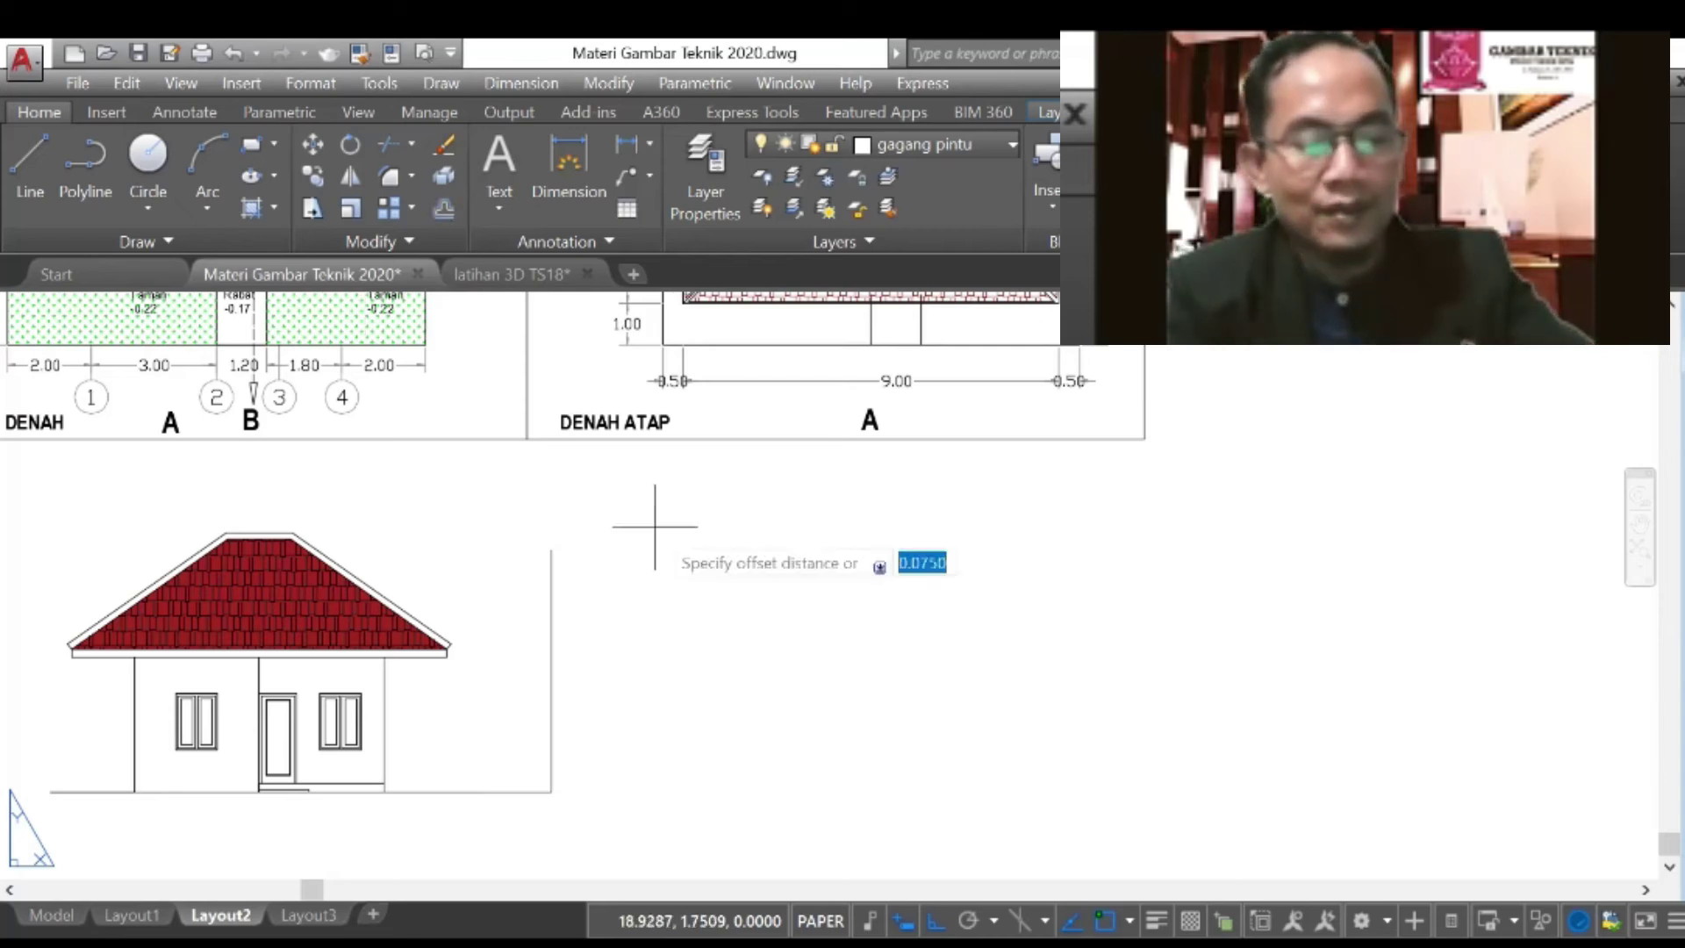
type("4.5")
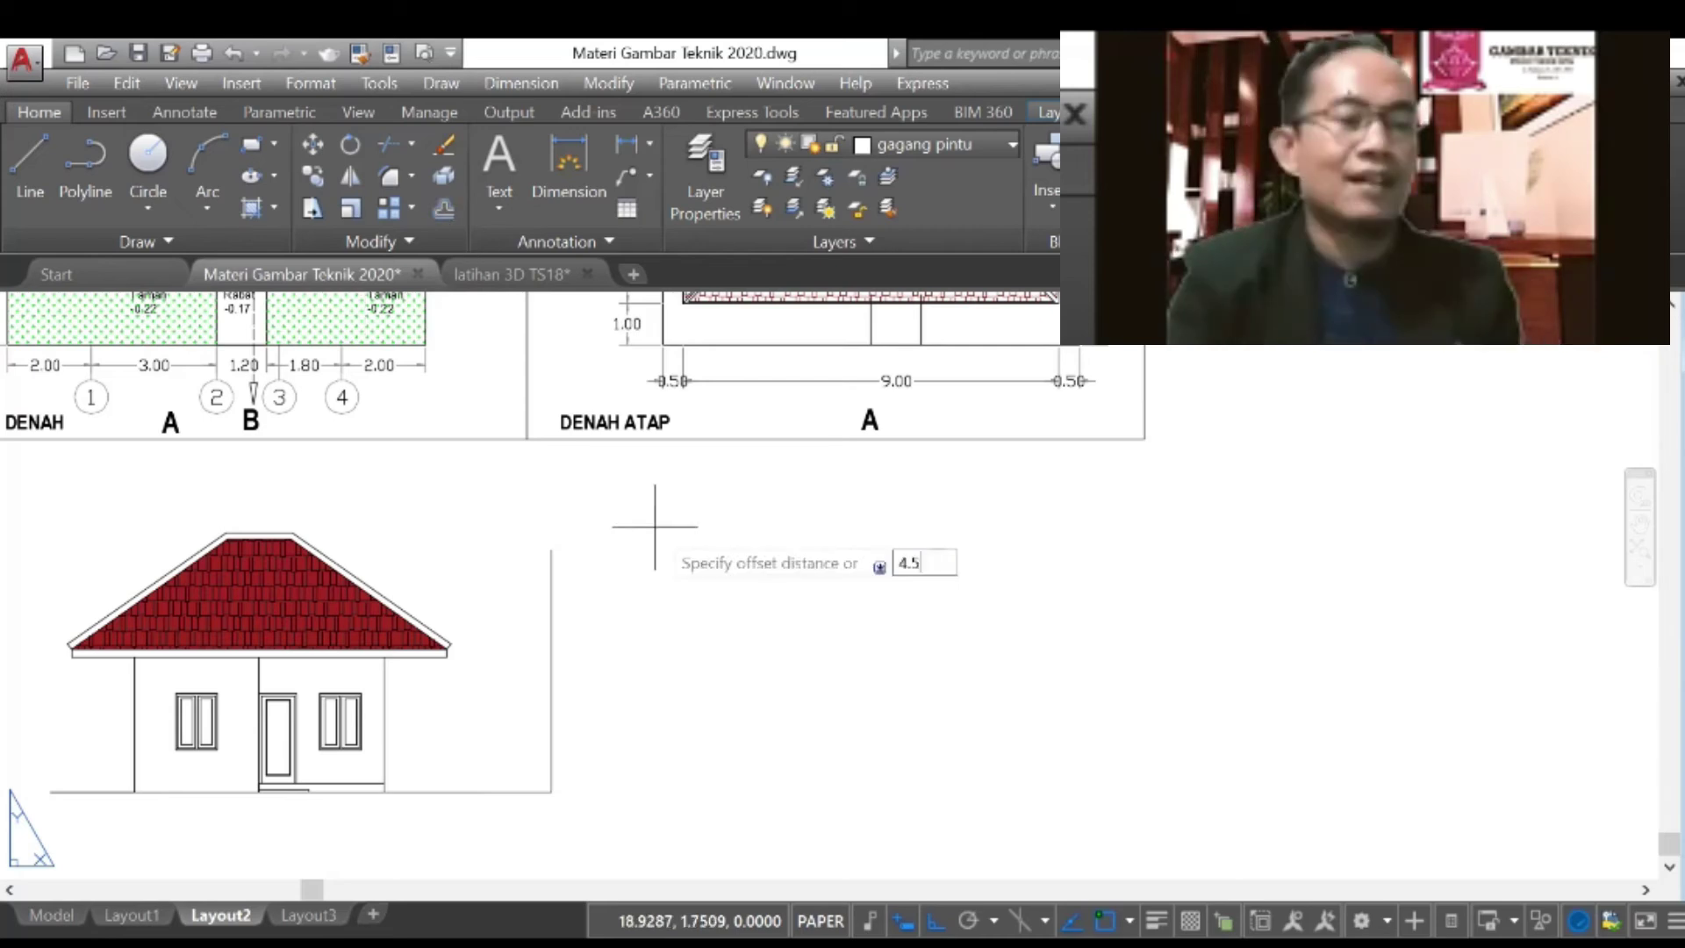
key("Return")
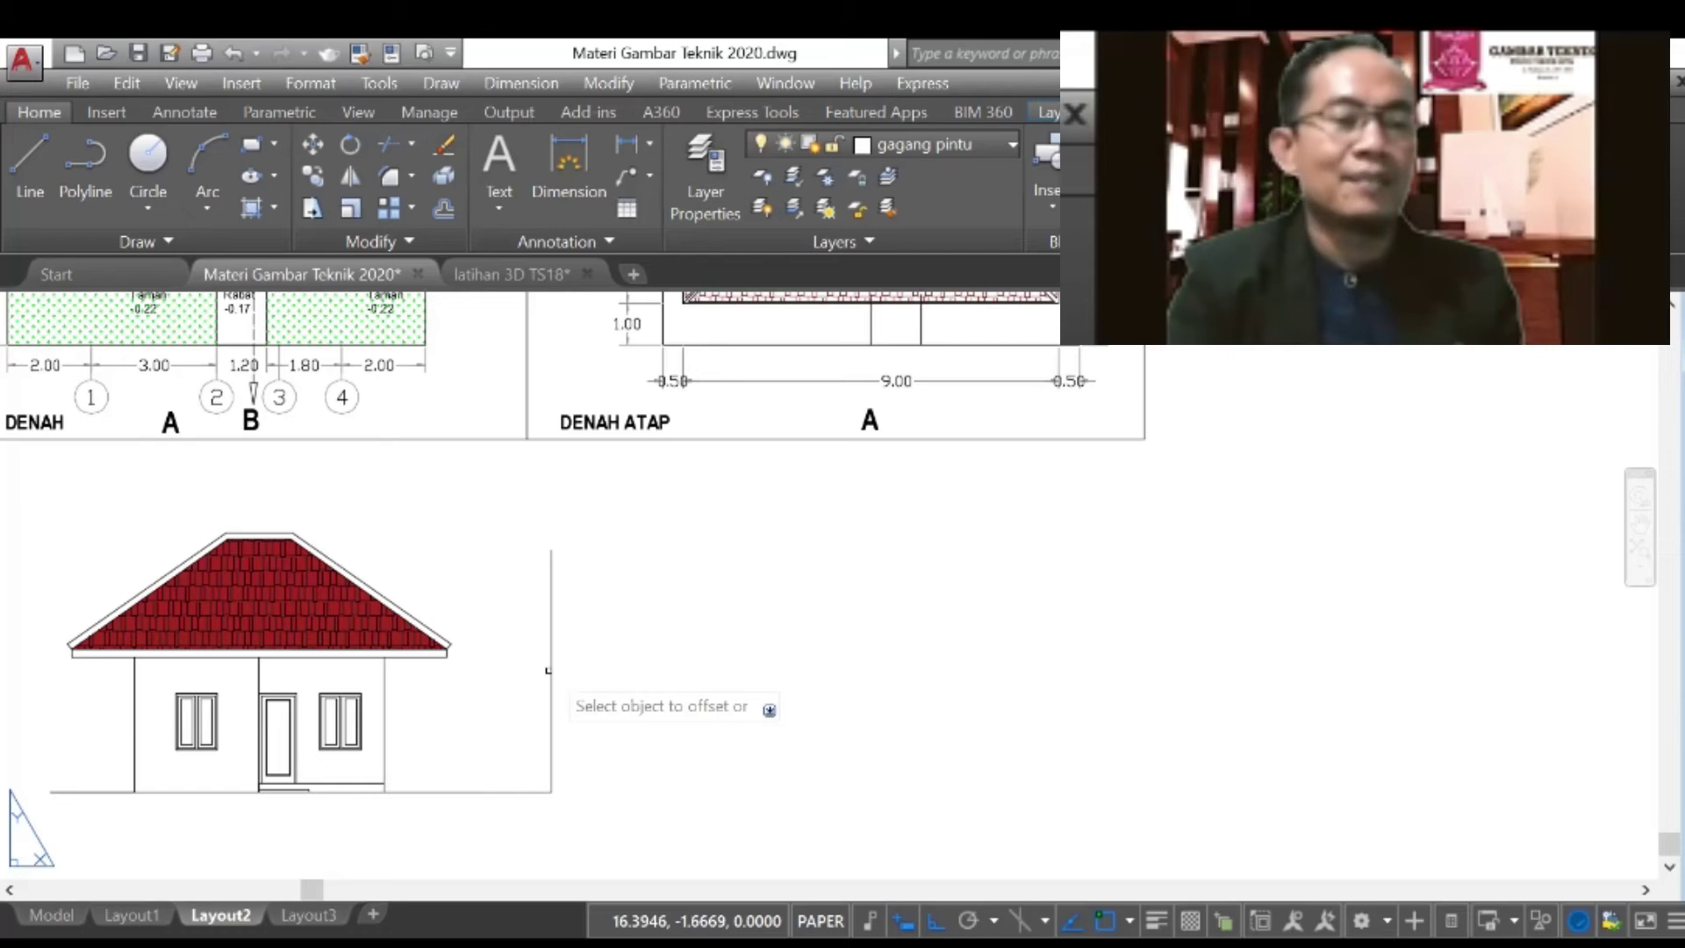
left_click(548, 670)
left_click(684, 680)
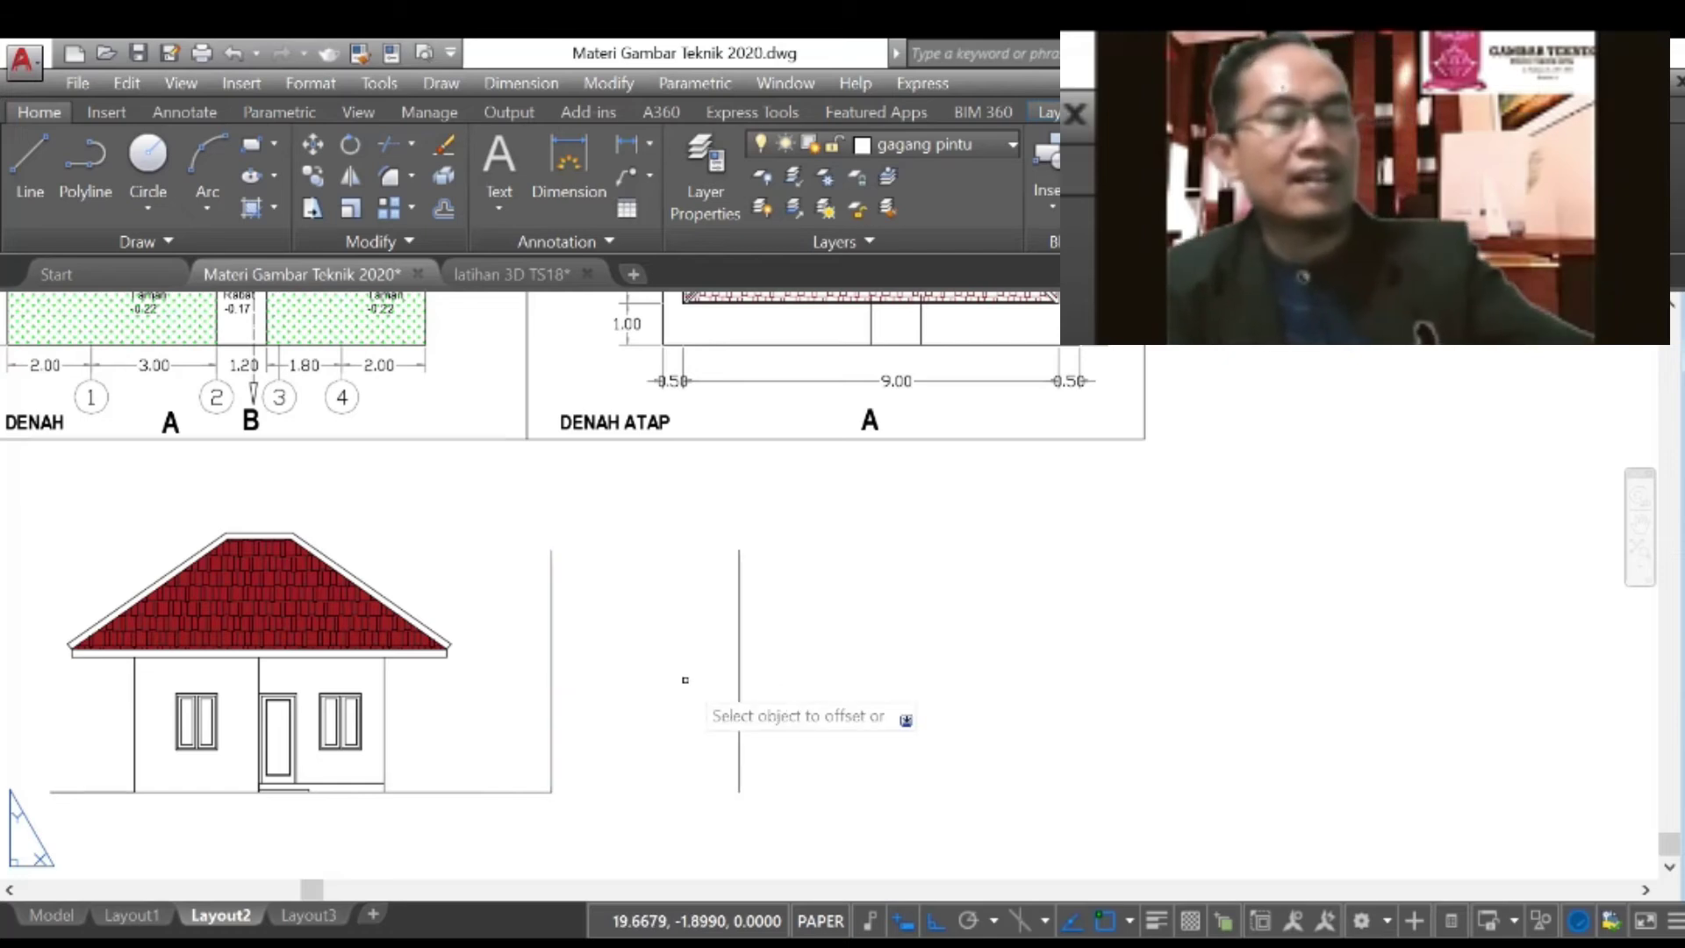
key("Escape")
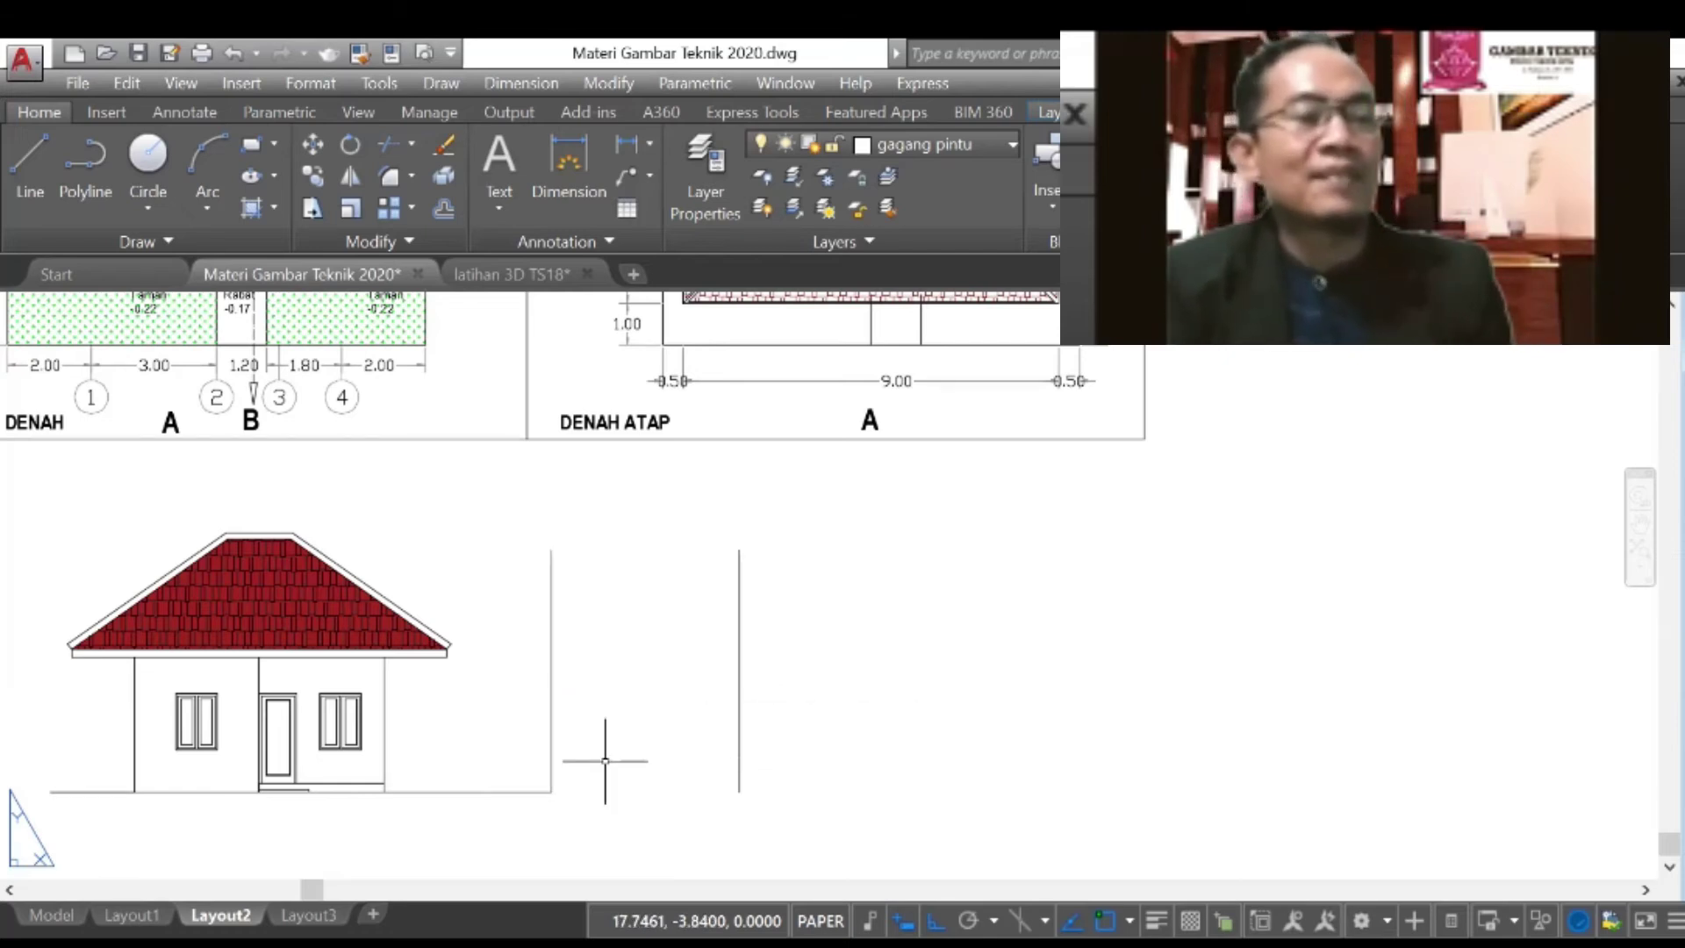
Step: Examine the room depths, terraces and grid dimensions along the sides of the LAYOUT DENAH floor plan
scroll(605, 761, "down", 4)
scroll(517, 626, "up", 4)
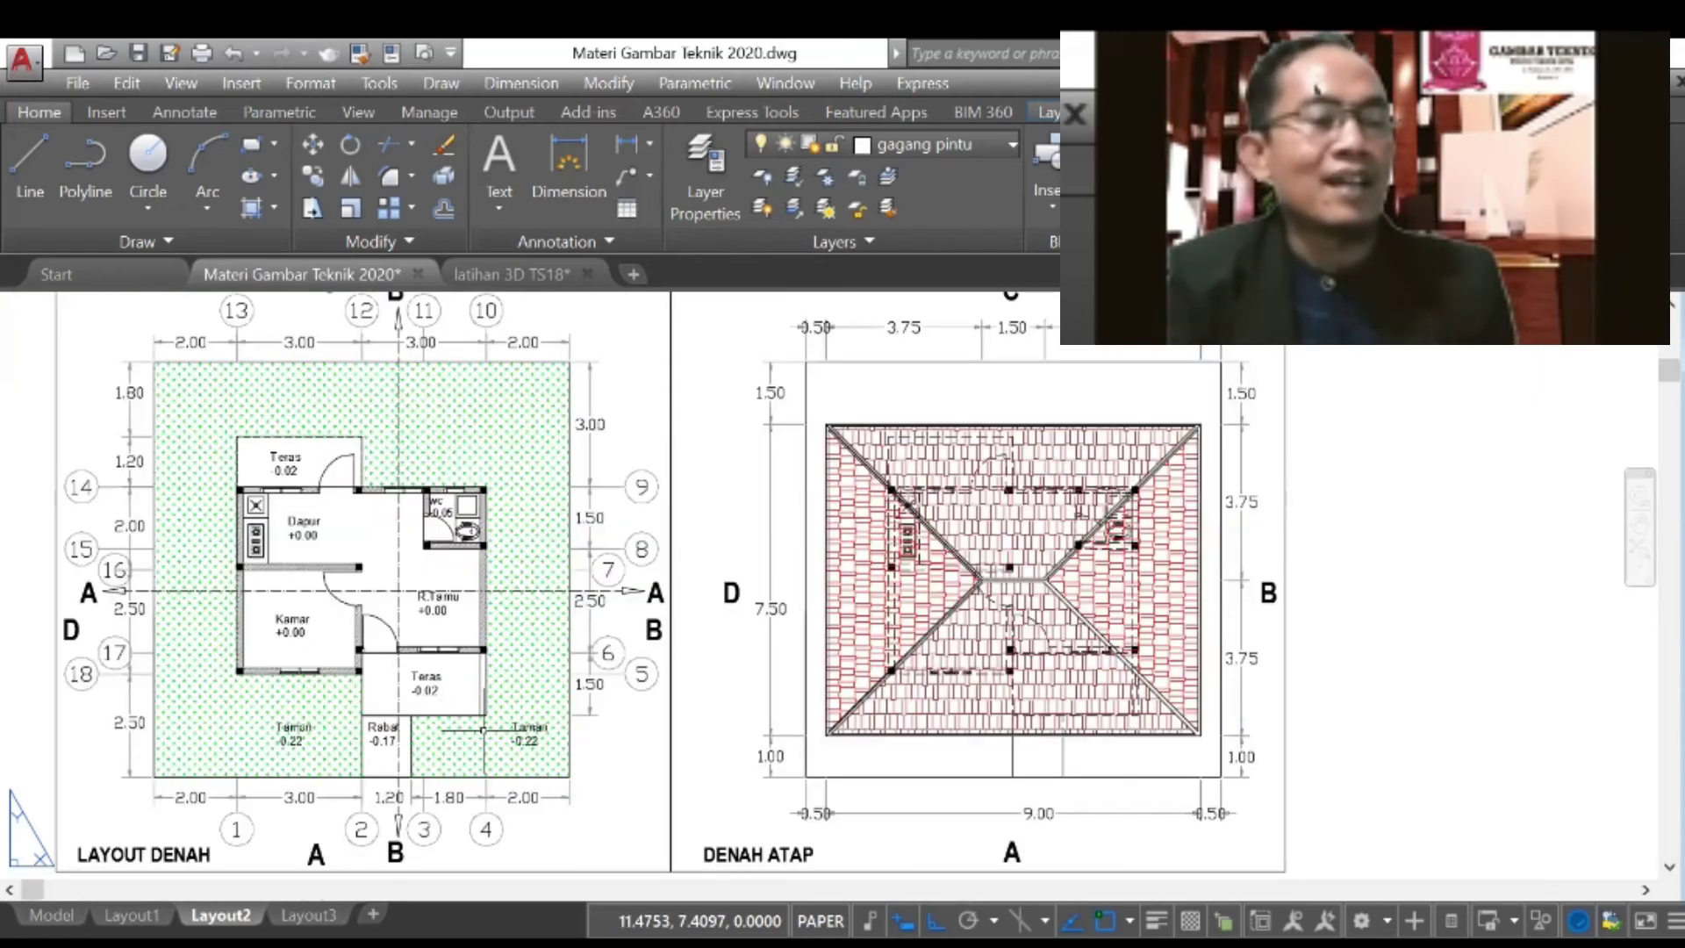
scroll(417, 773, "up", 2)
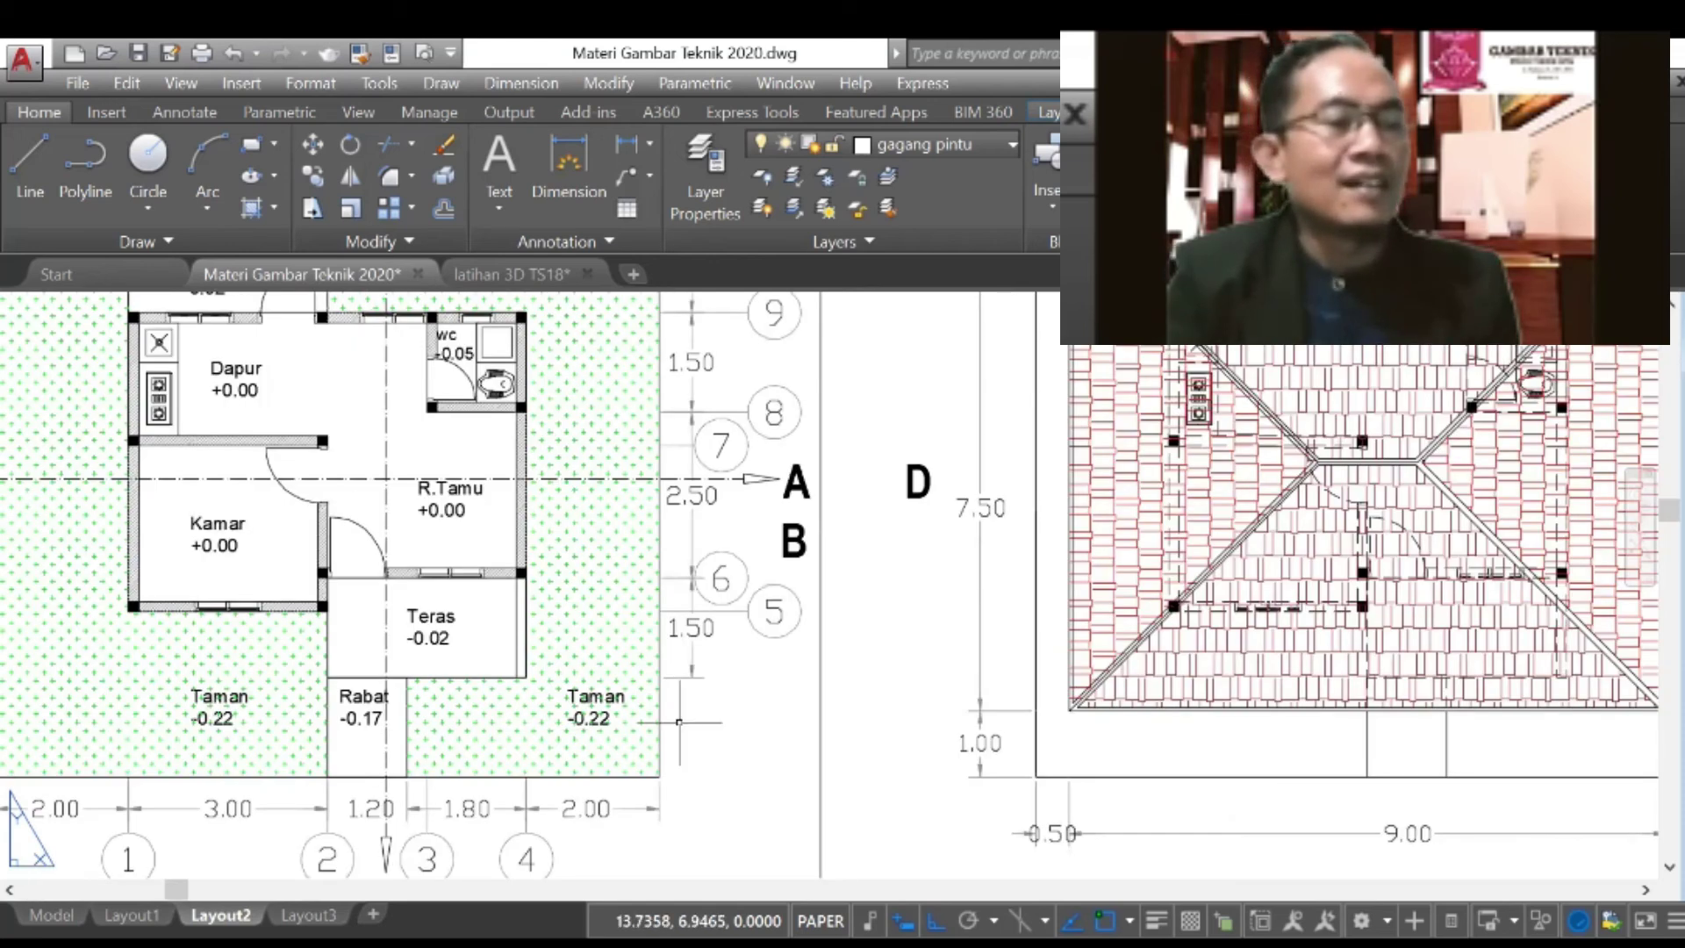
scroll(678, 722, "down", 3)
scroll(261, 609, "up", 3)
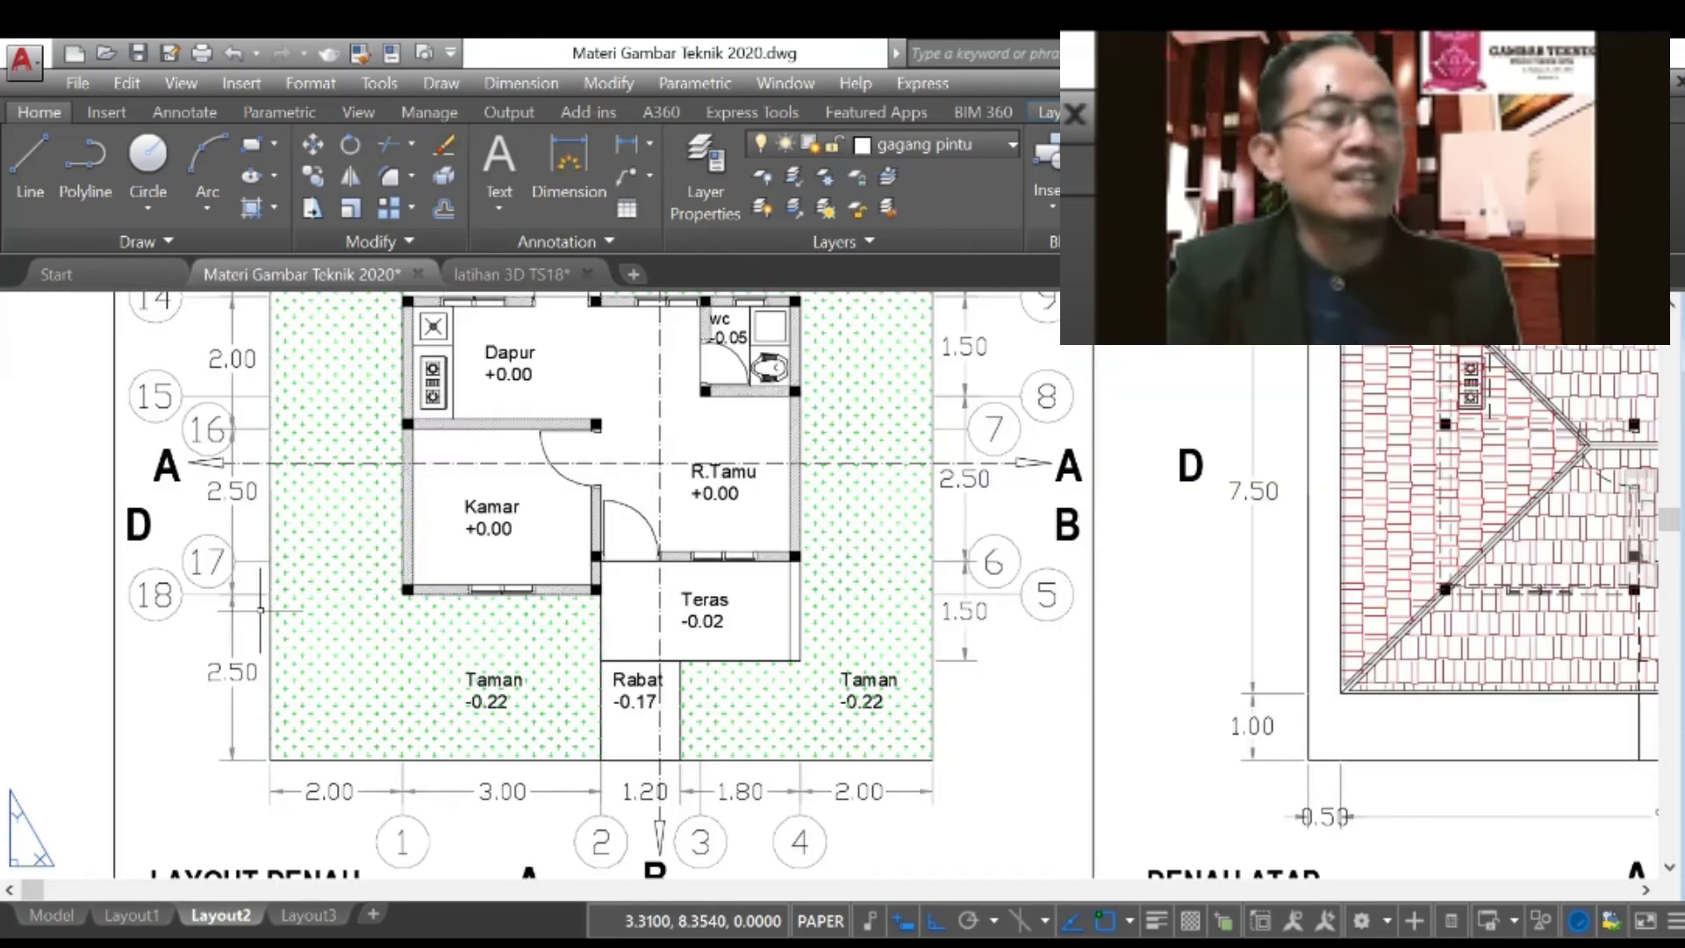
scroll(234, 753, "down", 3)
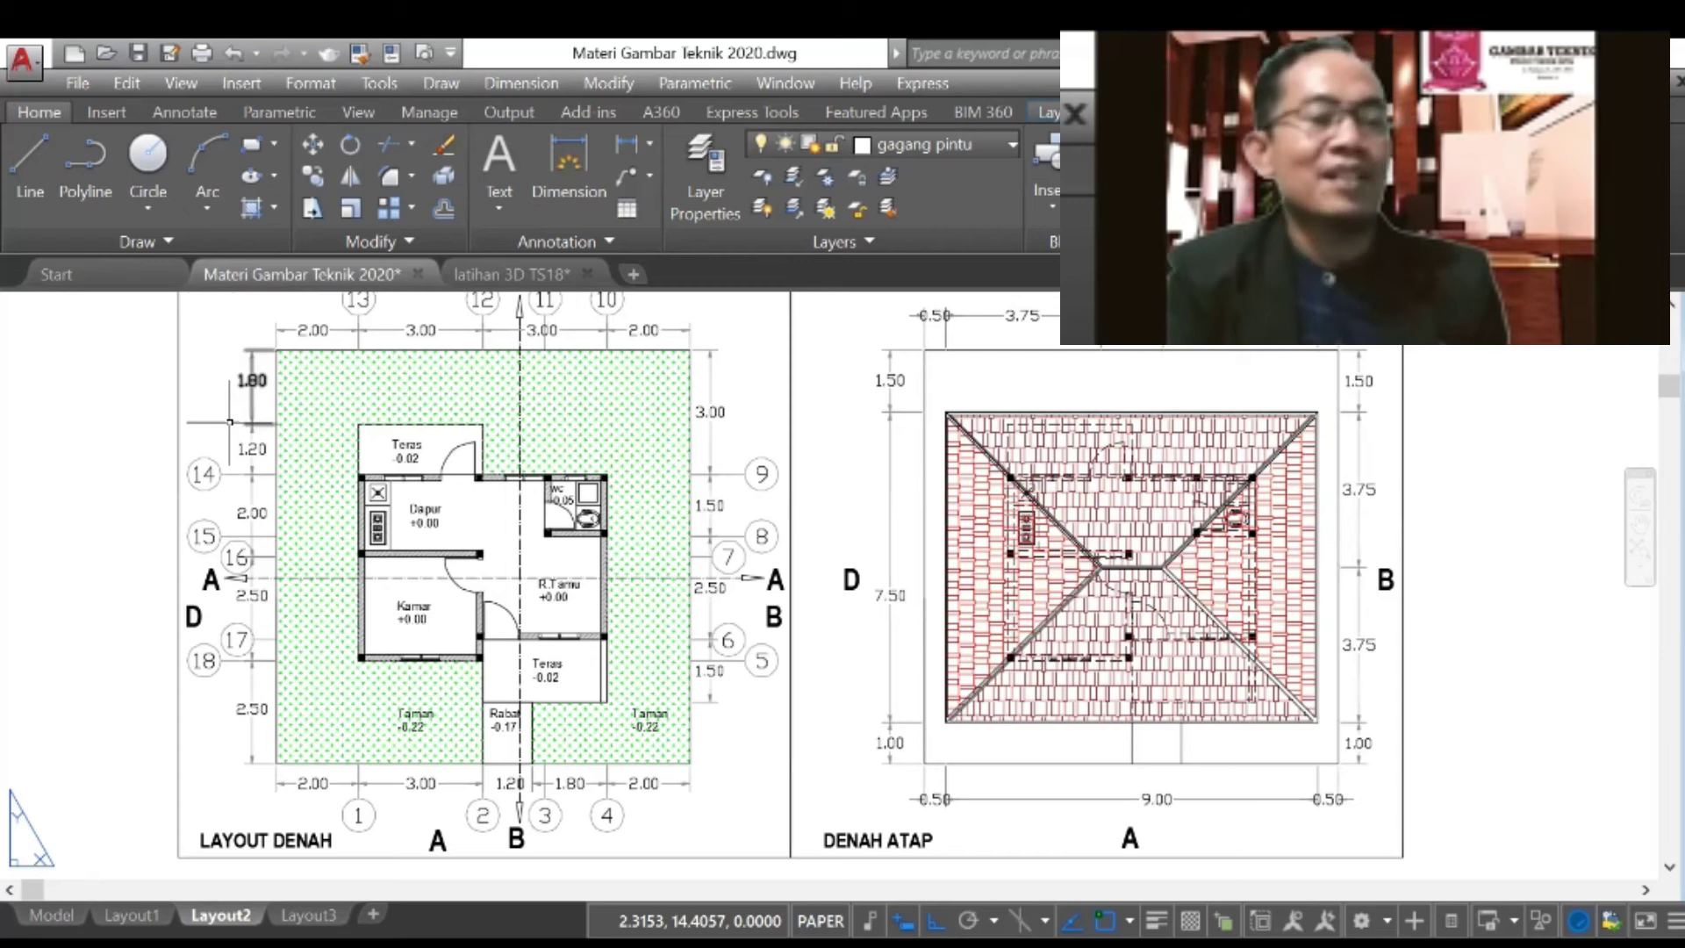
scroll(230, 452, "down", 8)
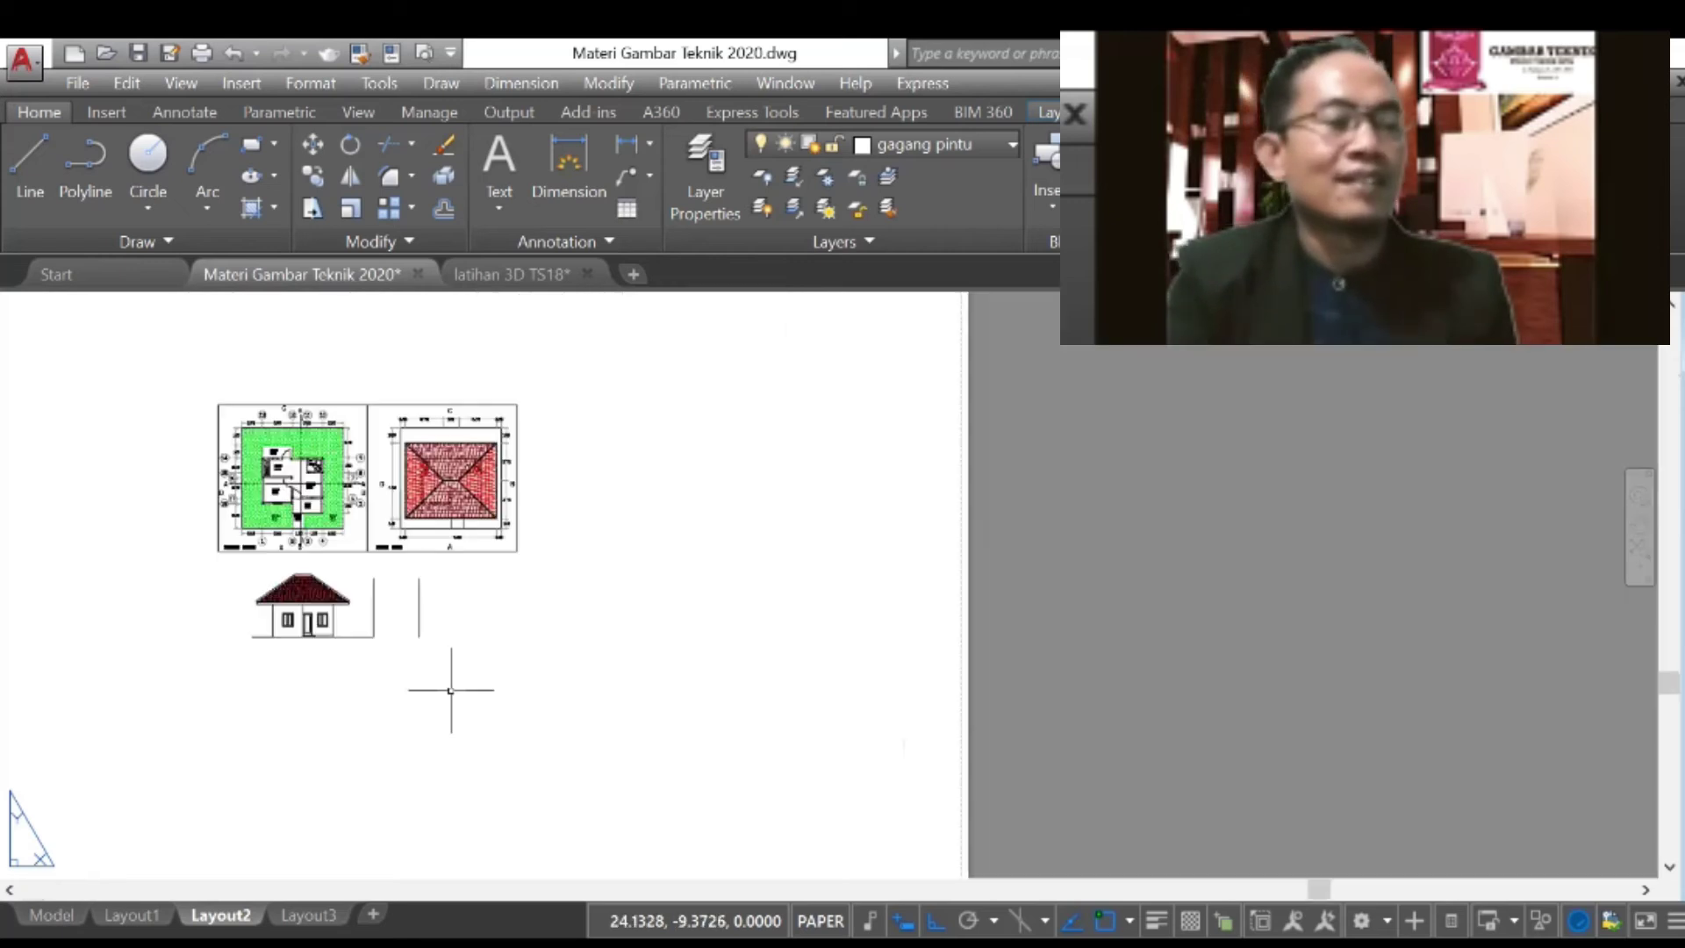
Step: Move the short ground line and both vertical lines horizontally away from the front elevation, using the ground line's inner end as base point
scroll(327, 601, "up", 4)
left_click(325, 603)
scroll(338, 632, "up", 4)
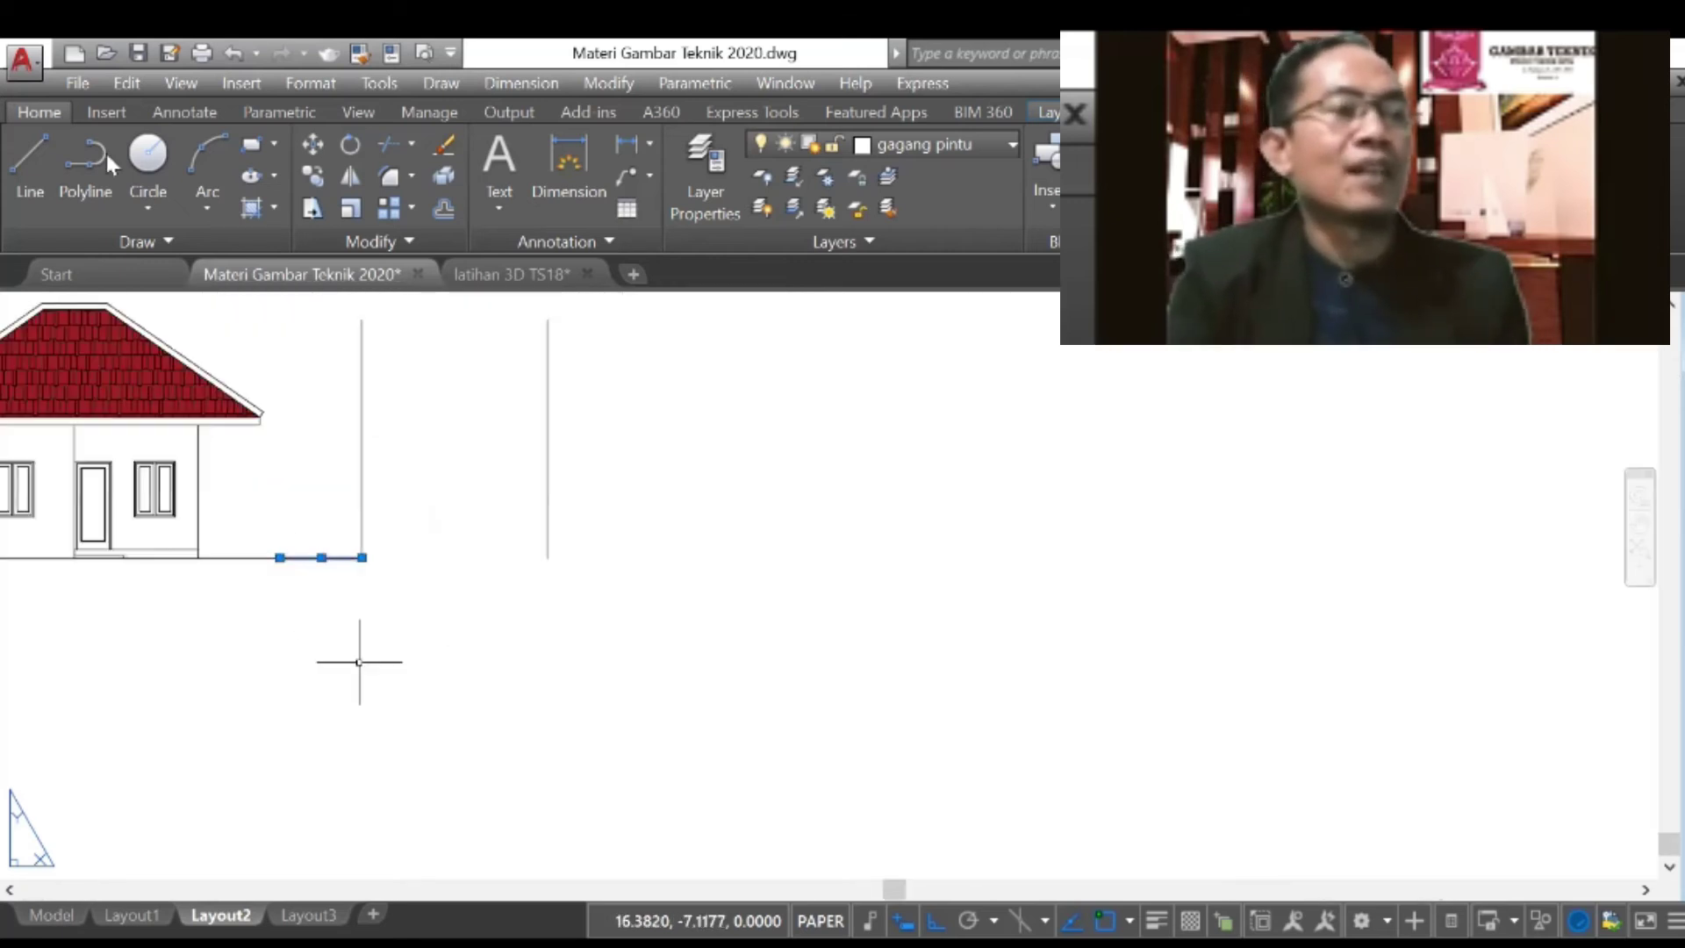
key("Escape")
left_click(317, 155)
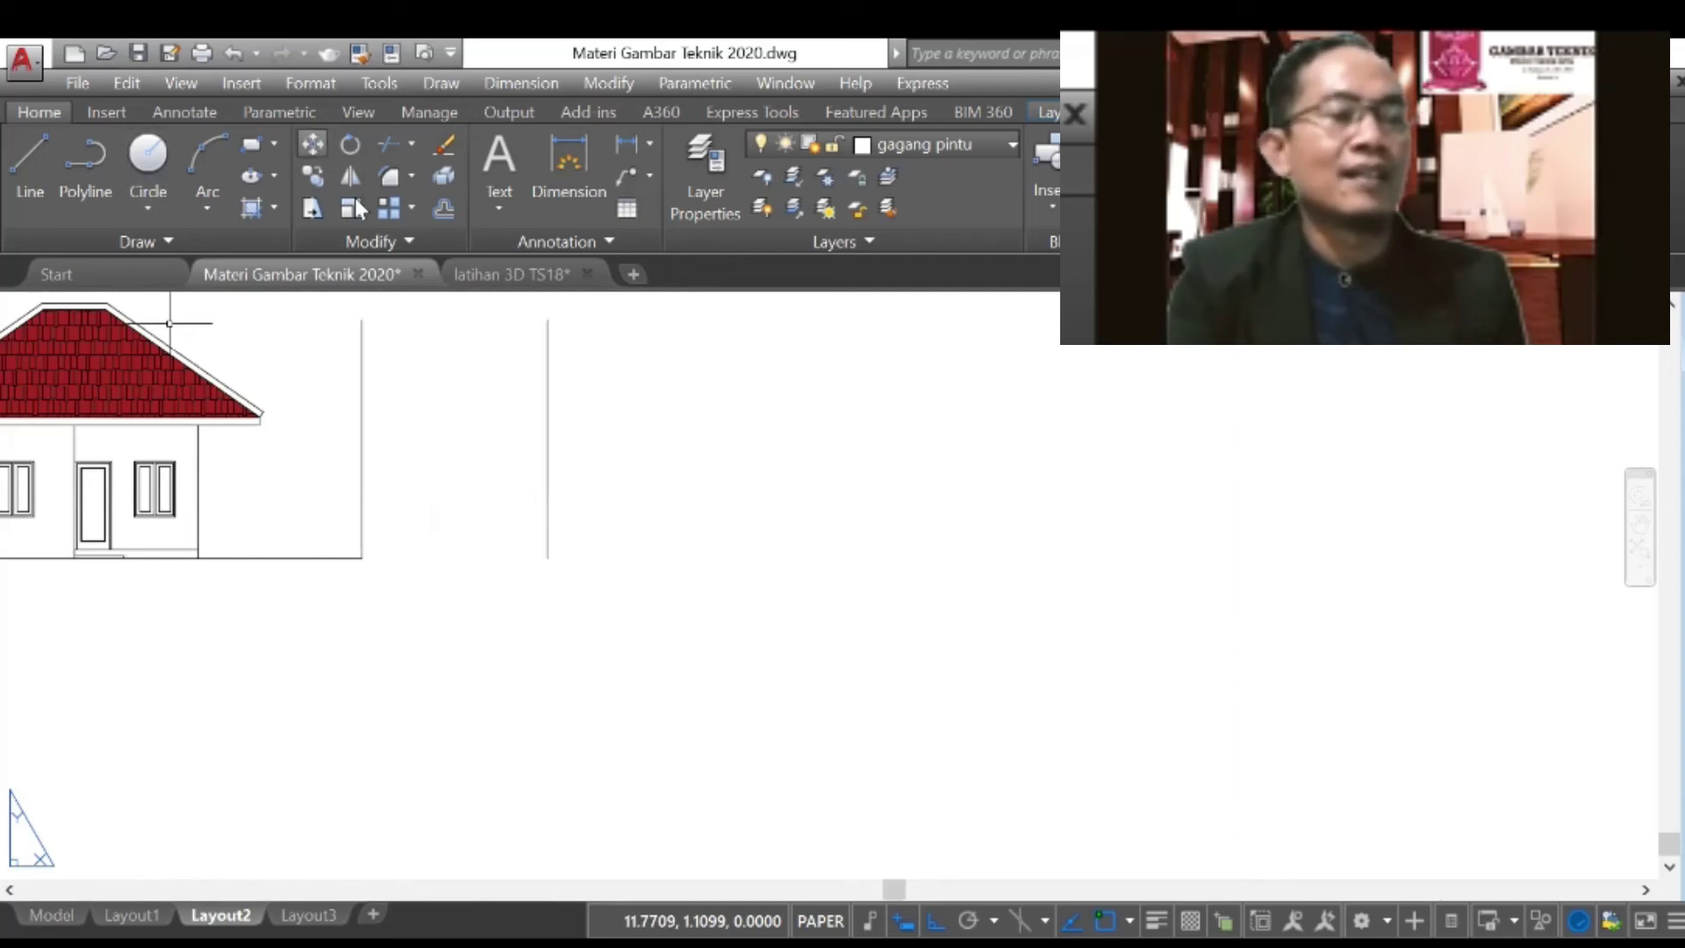
left_click(587, 586)
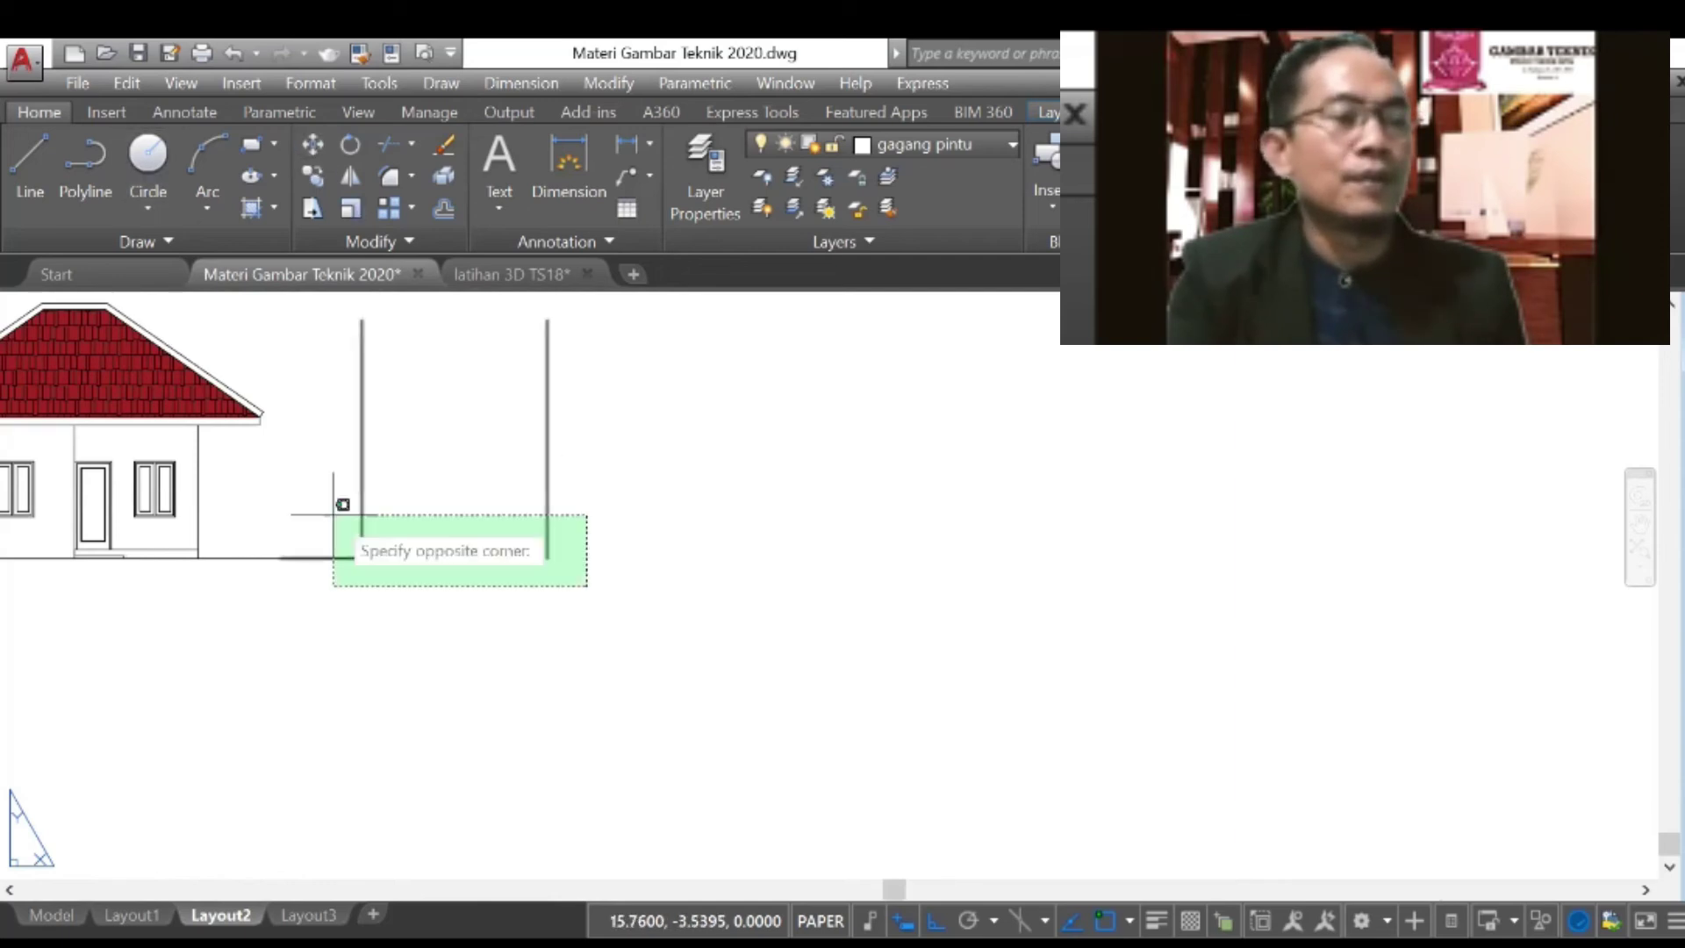
left_click(343, 504)
key("Return")
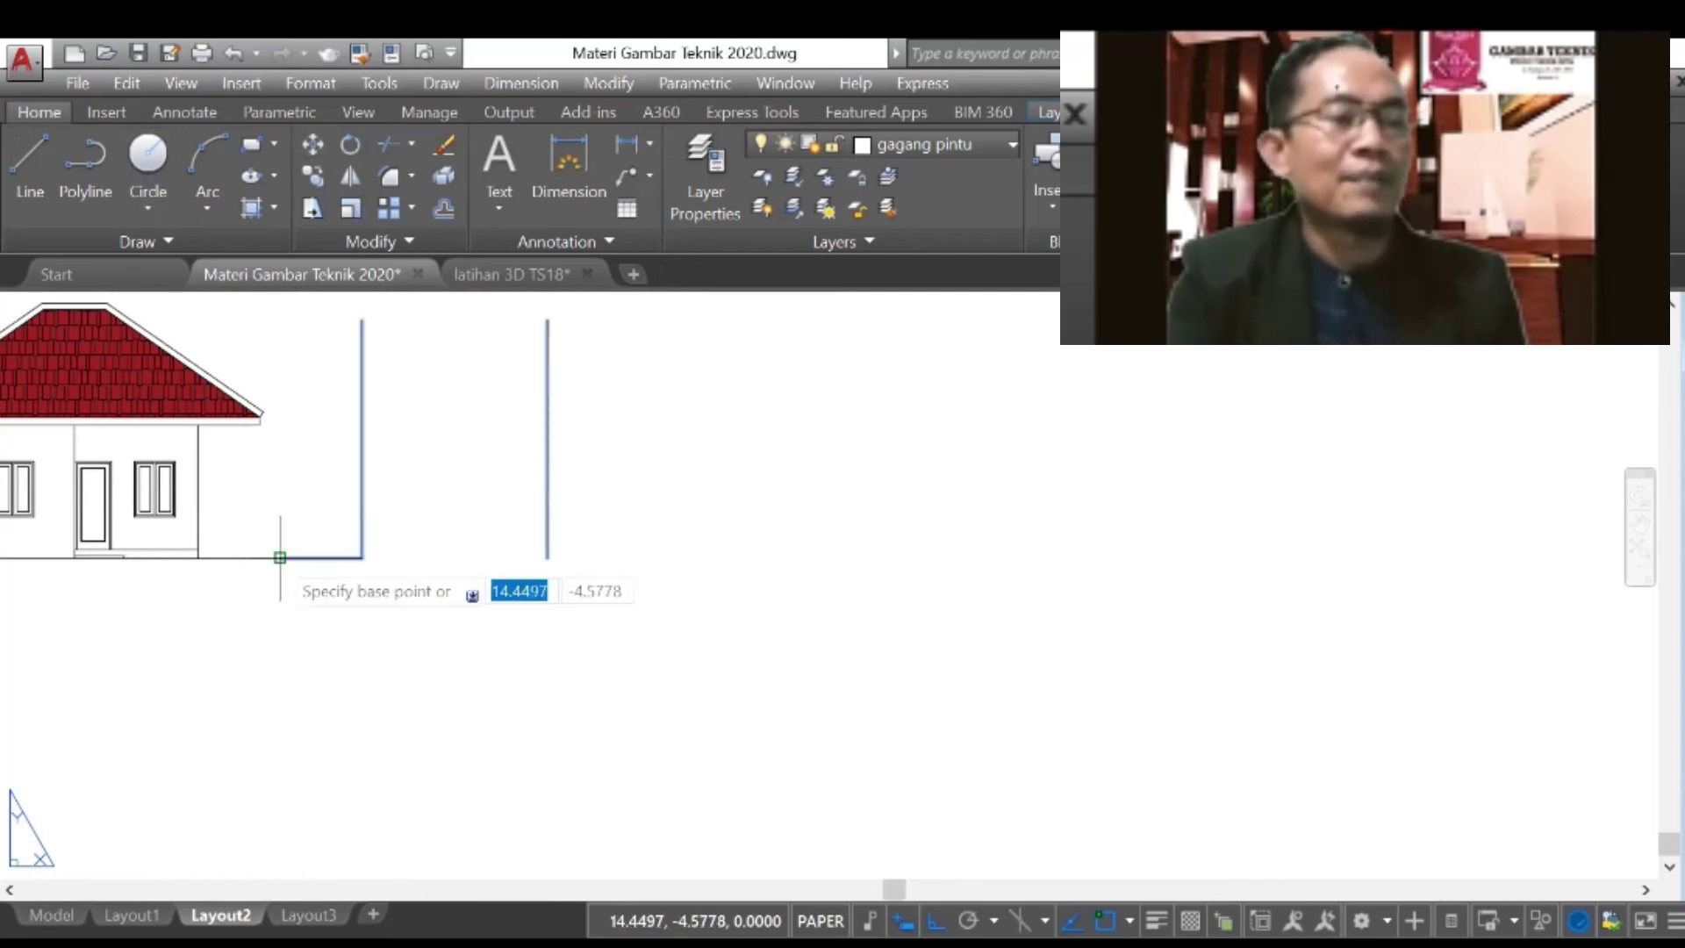
left_click(280, 557)
left_click(400, 557)
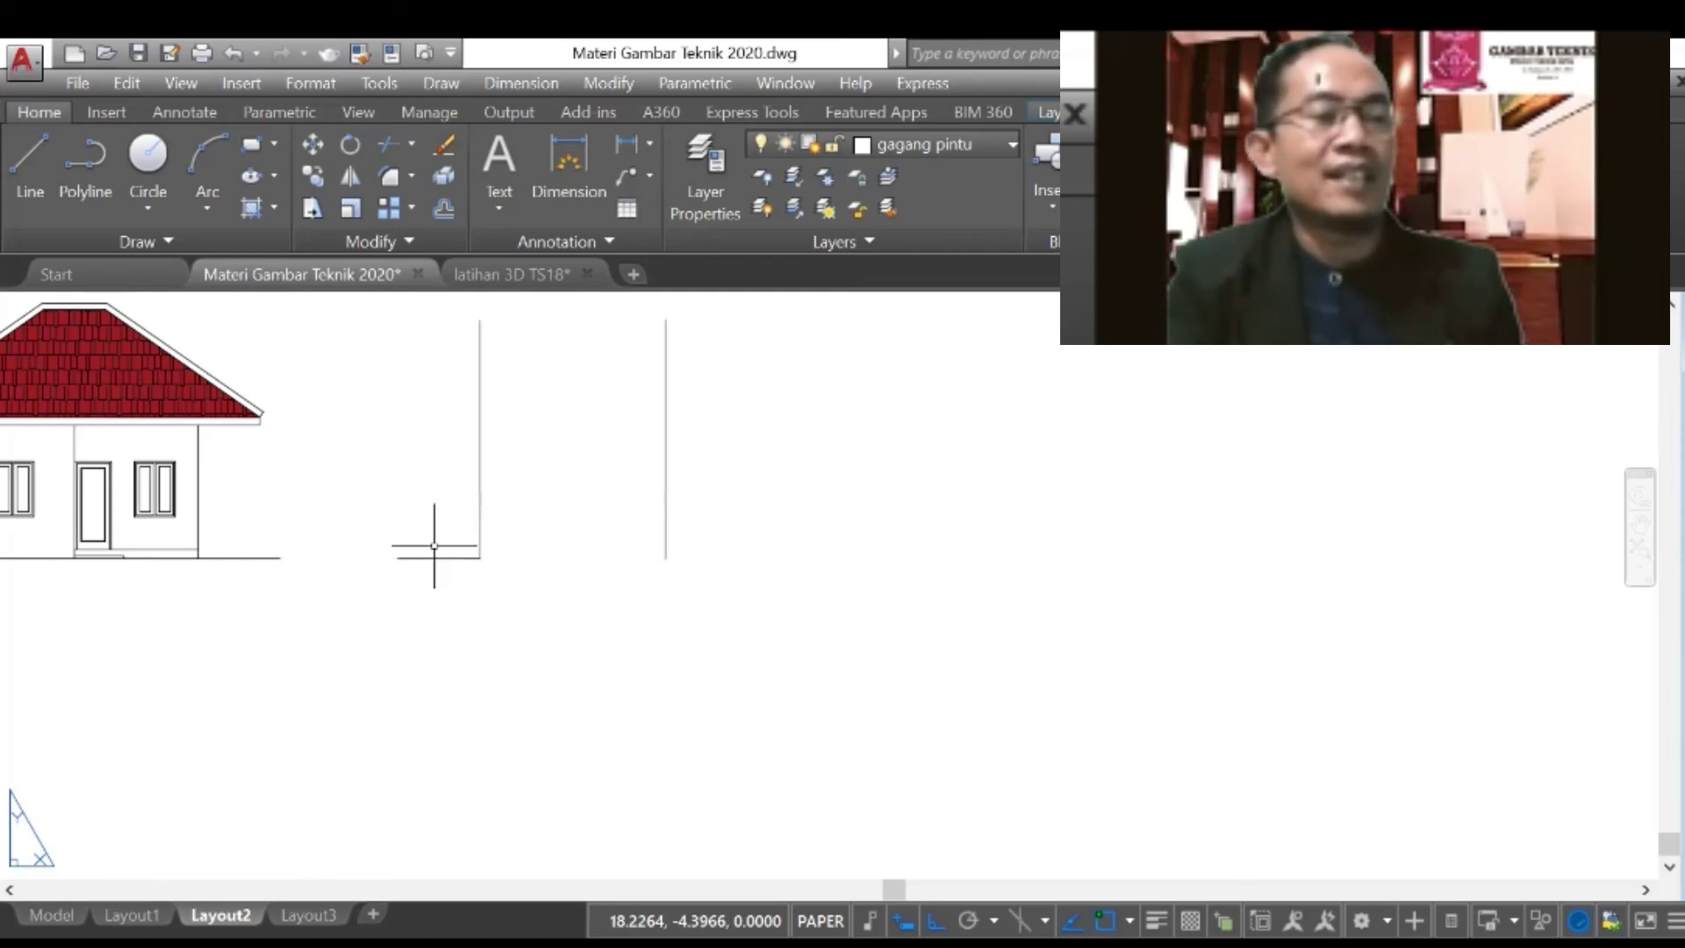
Step: Delete the short horizontal line at the foot of the first vertical line
scroll(433, 546, "up", 4)
left_click(417, 556)
key("Delete")
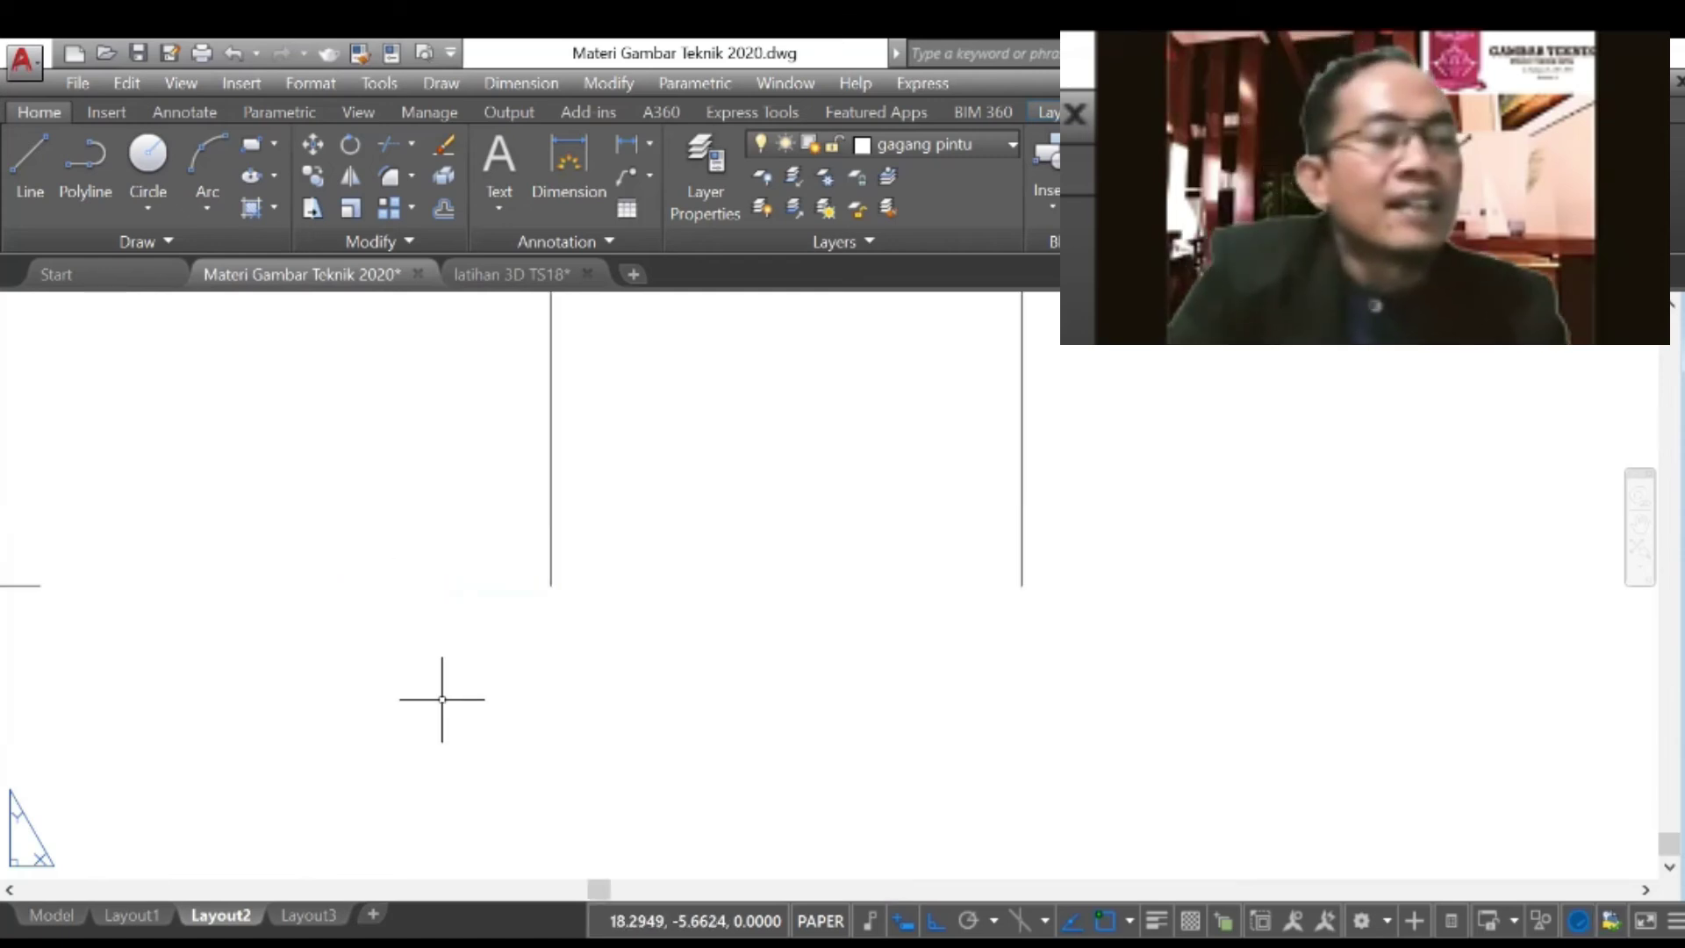
Step: Draw the second elevation's ground line from the foot of the outer vertical line, 3 units outward and 10 units back toward the front elevation
scroll(483, 667, "down", 8)
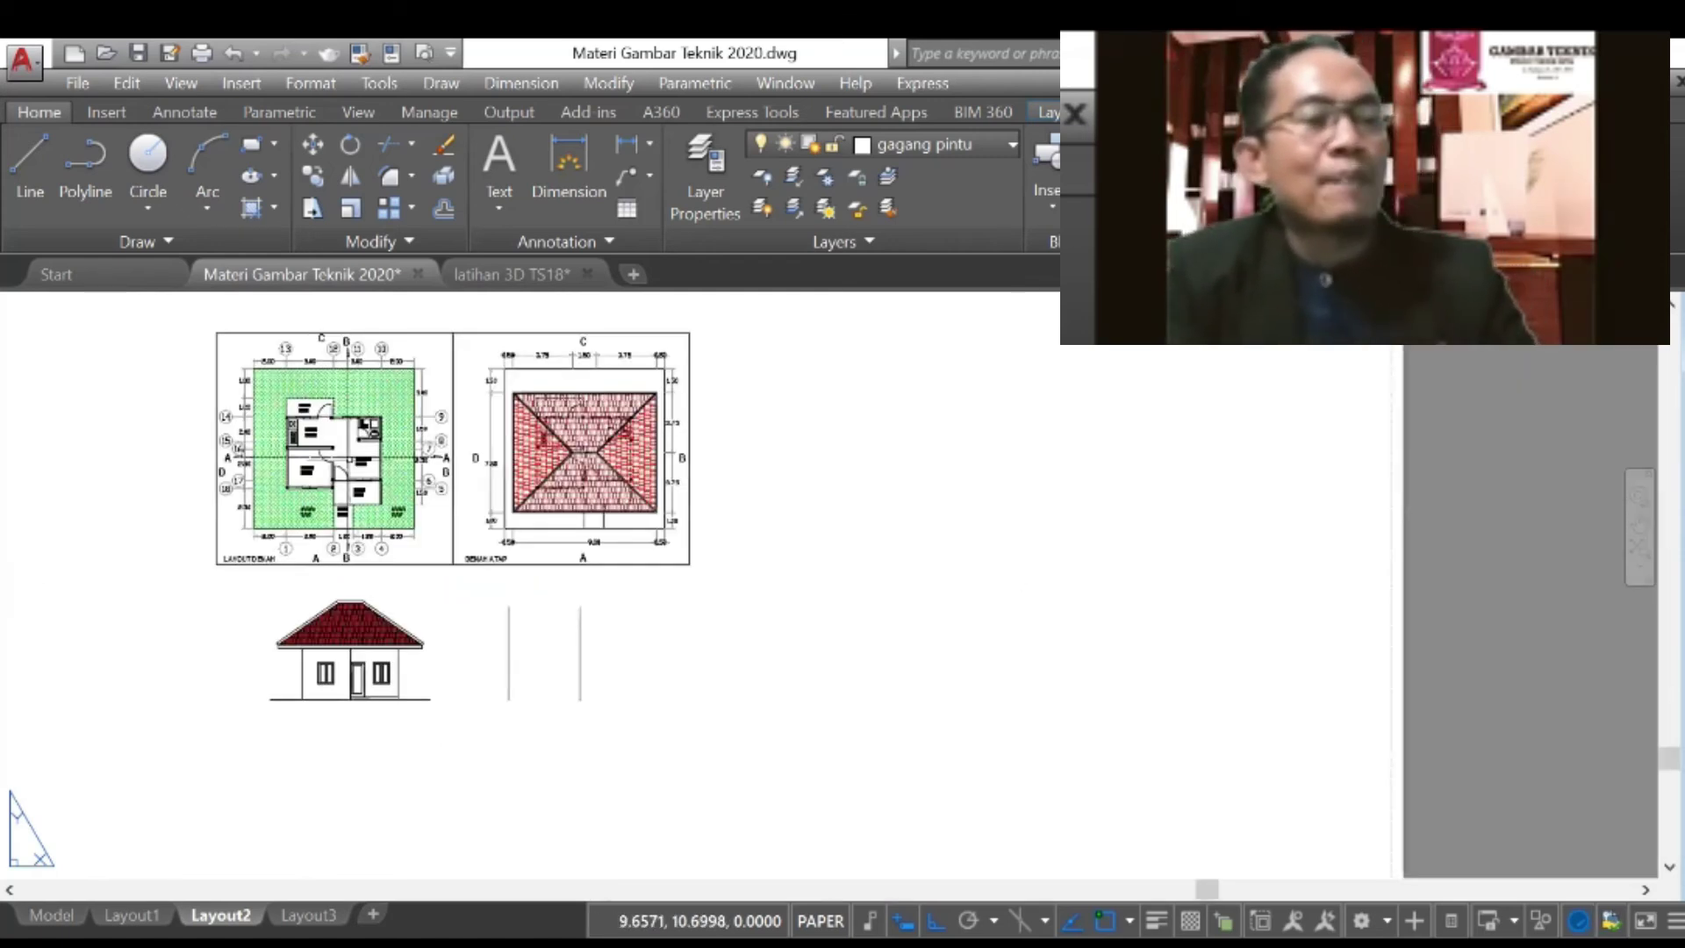
scroll(430, 483, "up", 4)
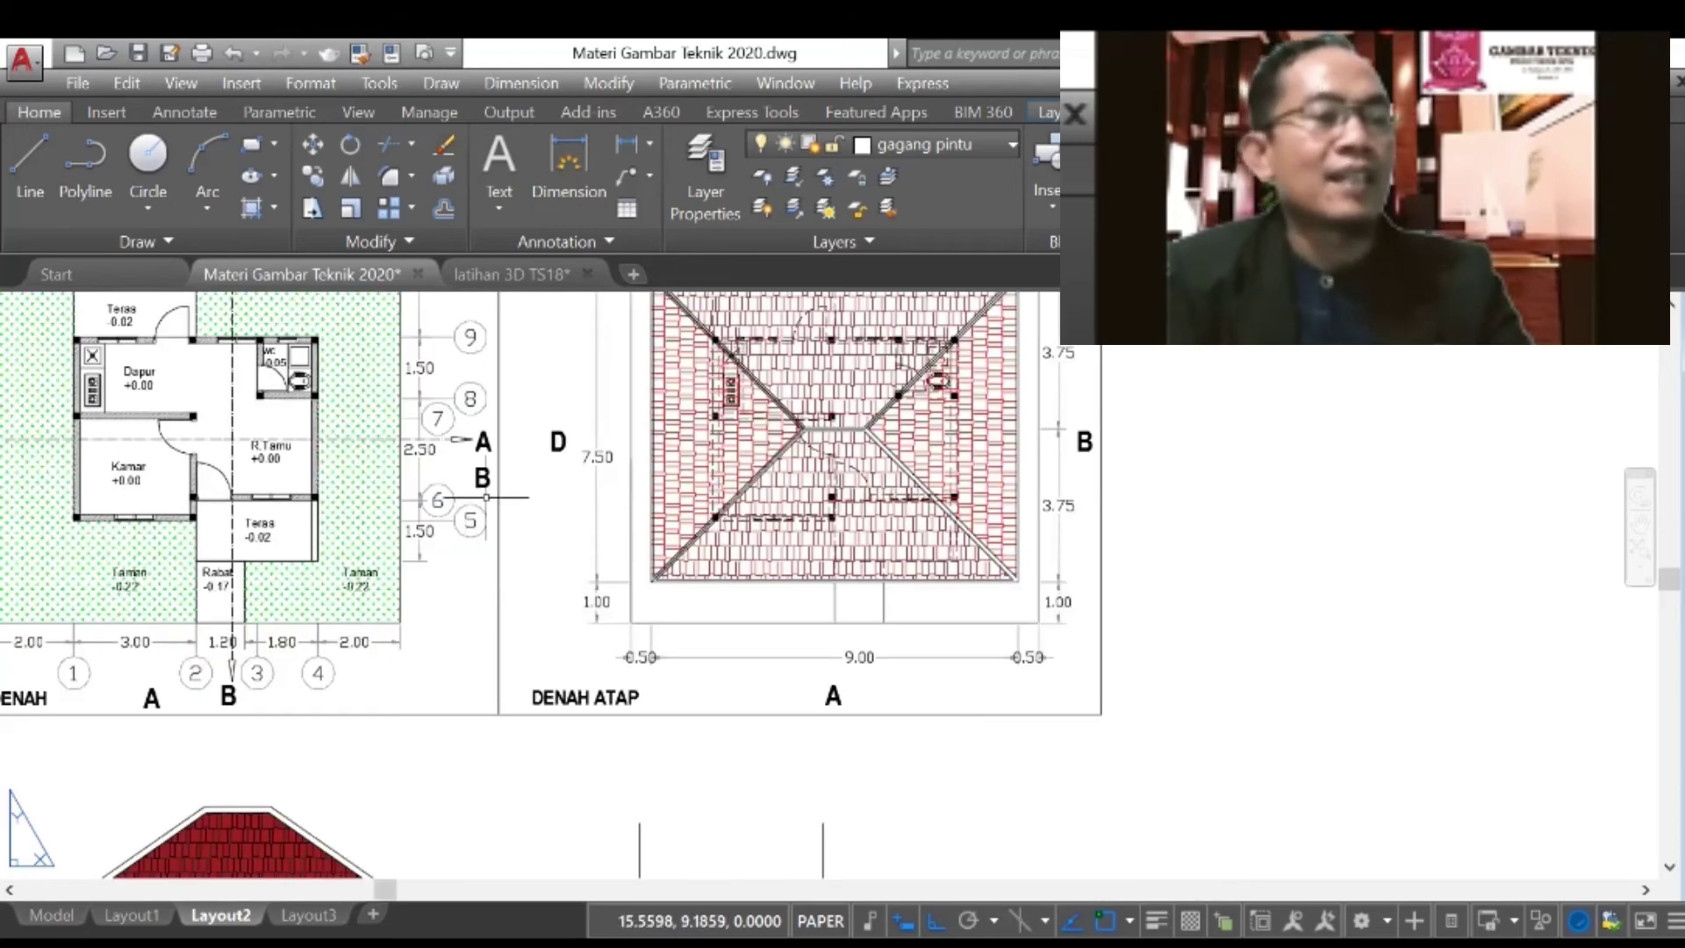
scroll(438, 487, "down", 2)
scroll(391, 474, "up", 2)
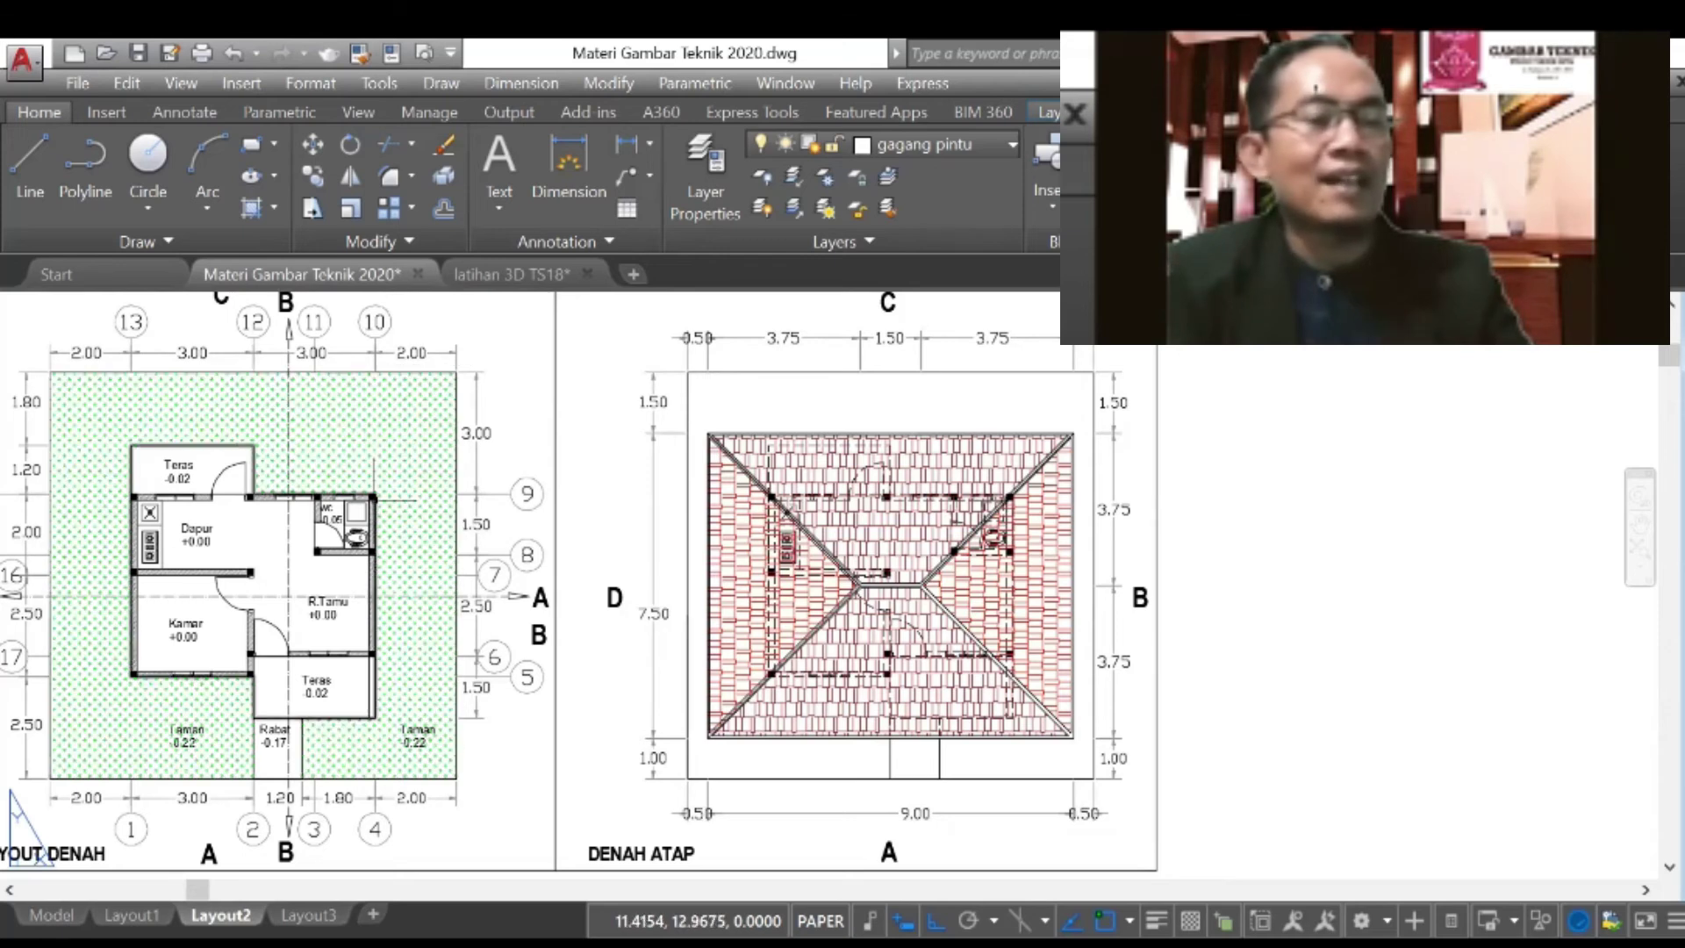
scroll(474, 370, "down", 2)
scroll(623, 765, "up", 2)
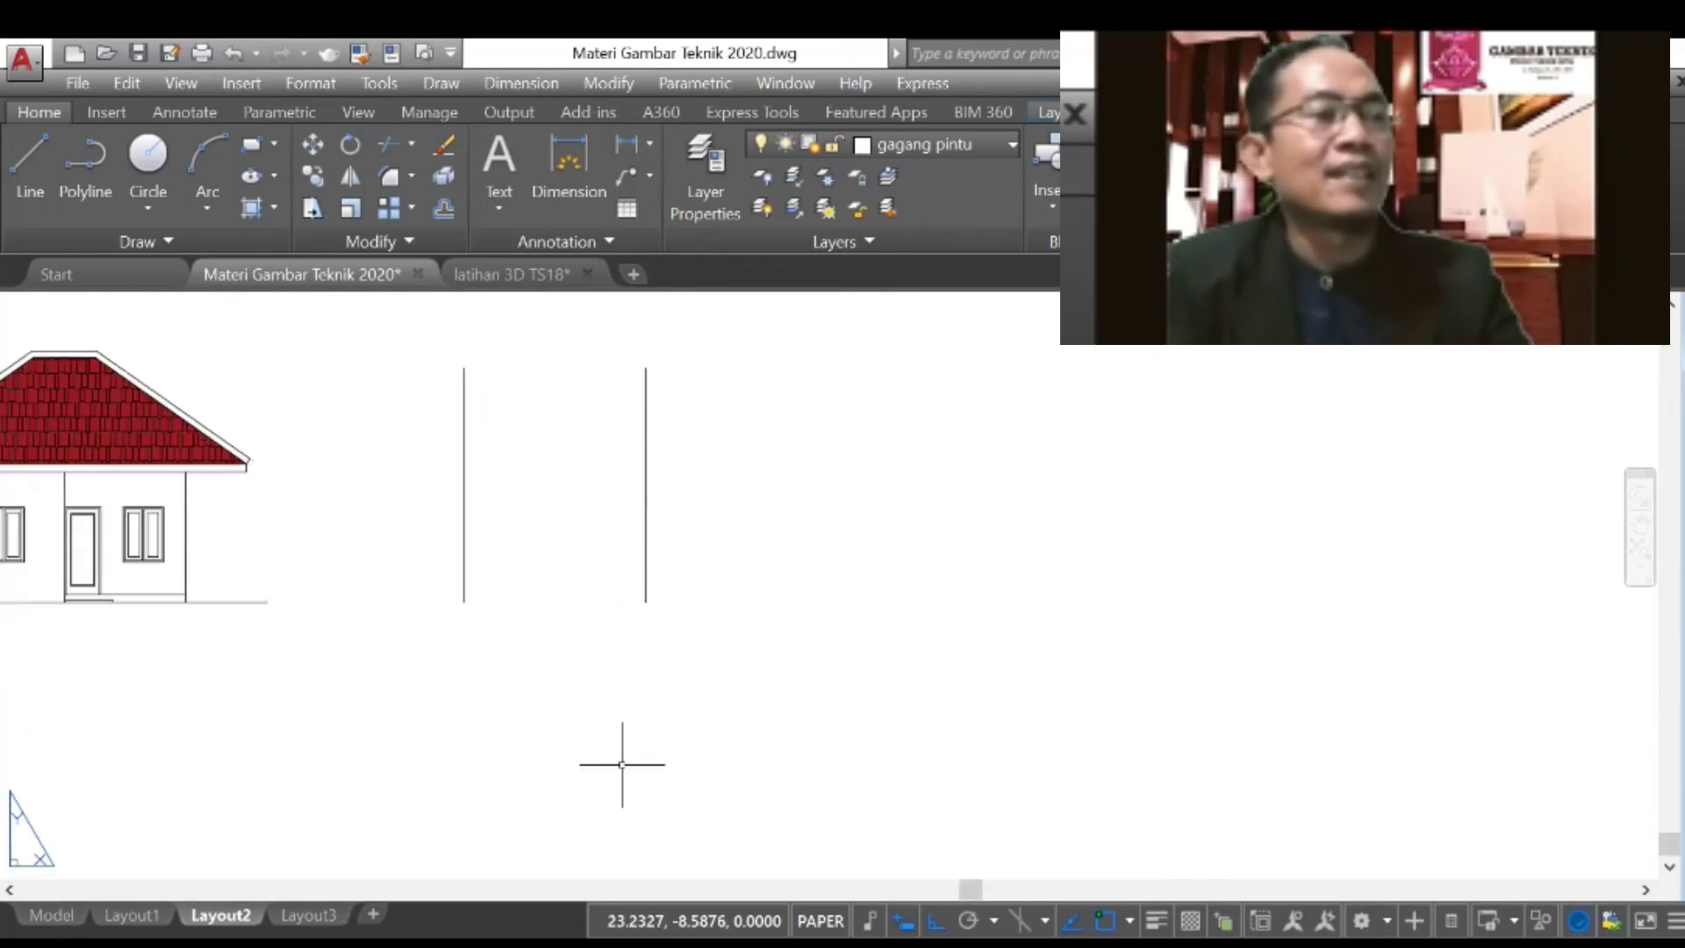
left_click(16, 158)
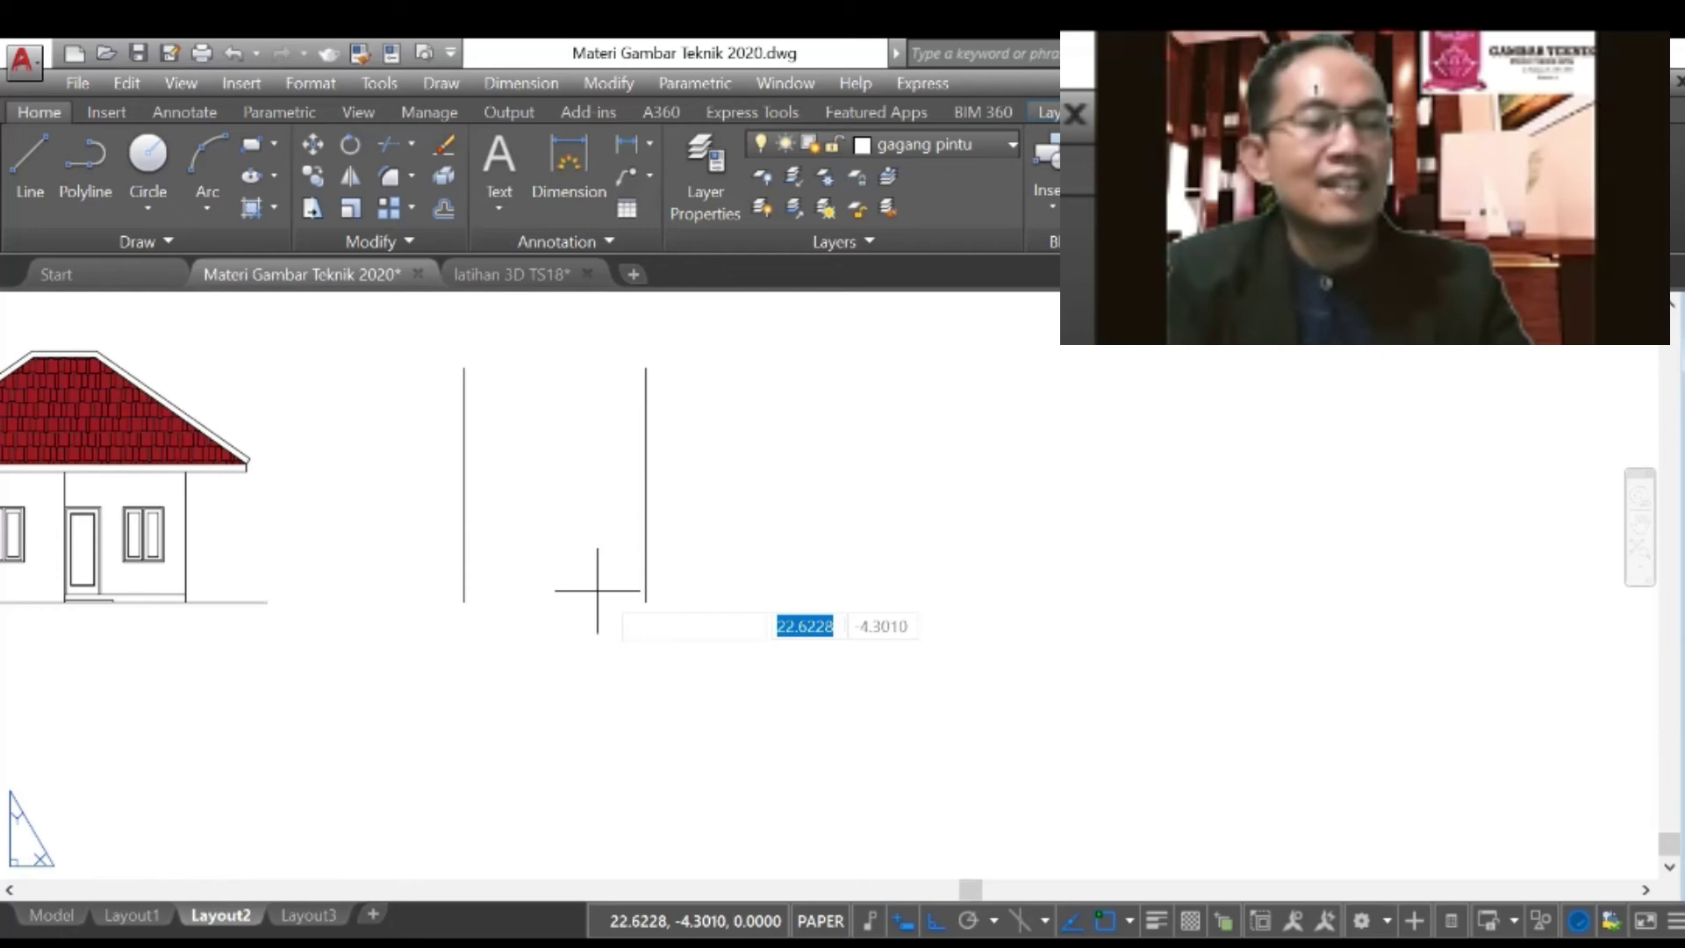
left_click(646, 602)
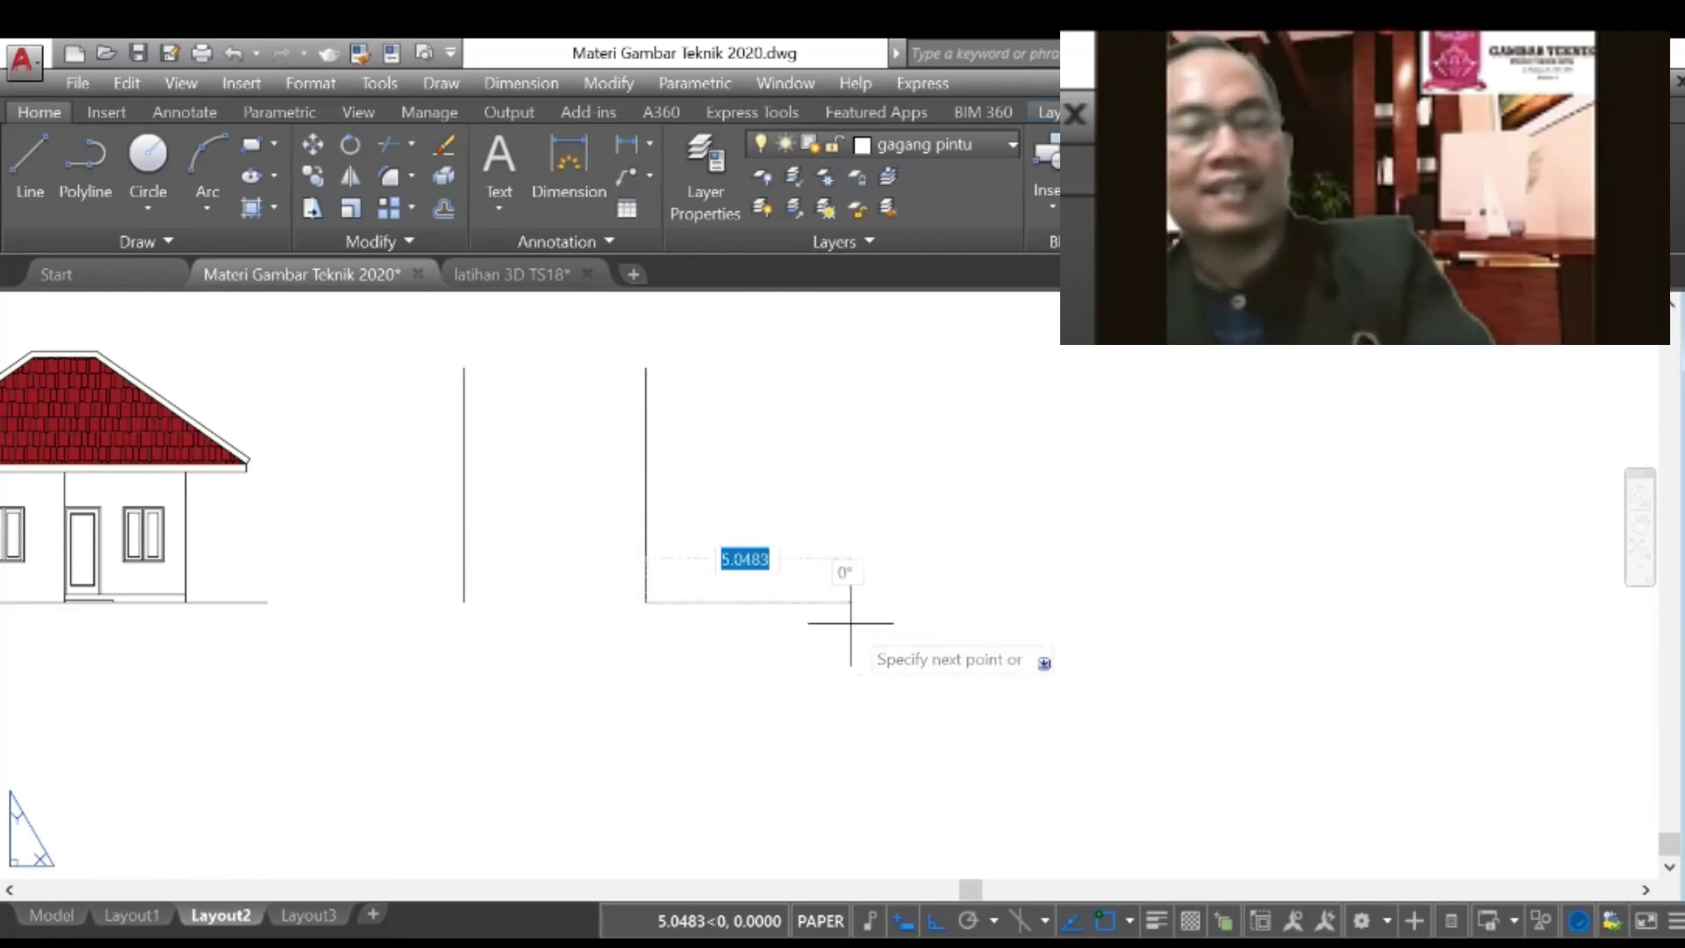
type("3")
key("Return")
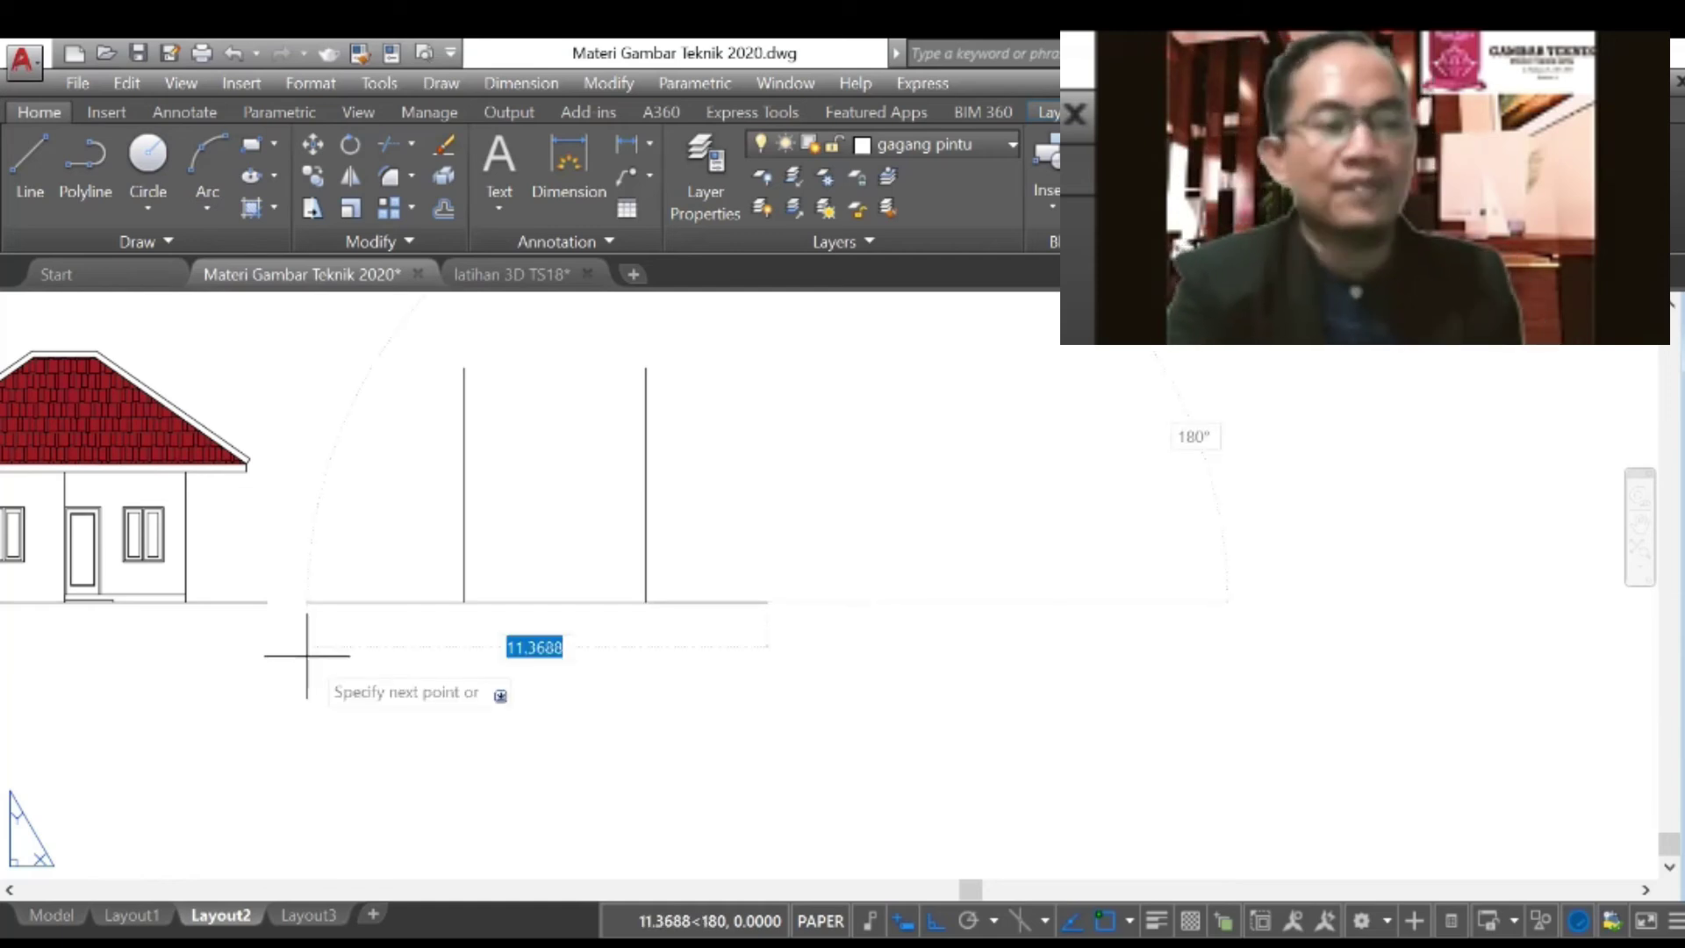
type("10")
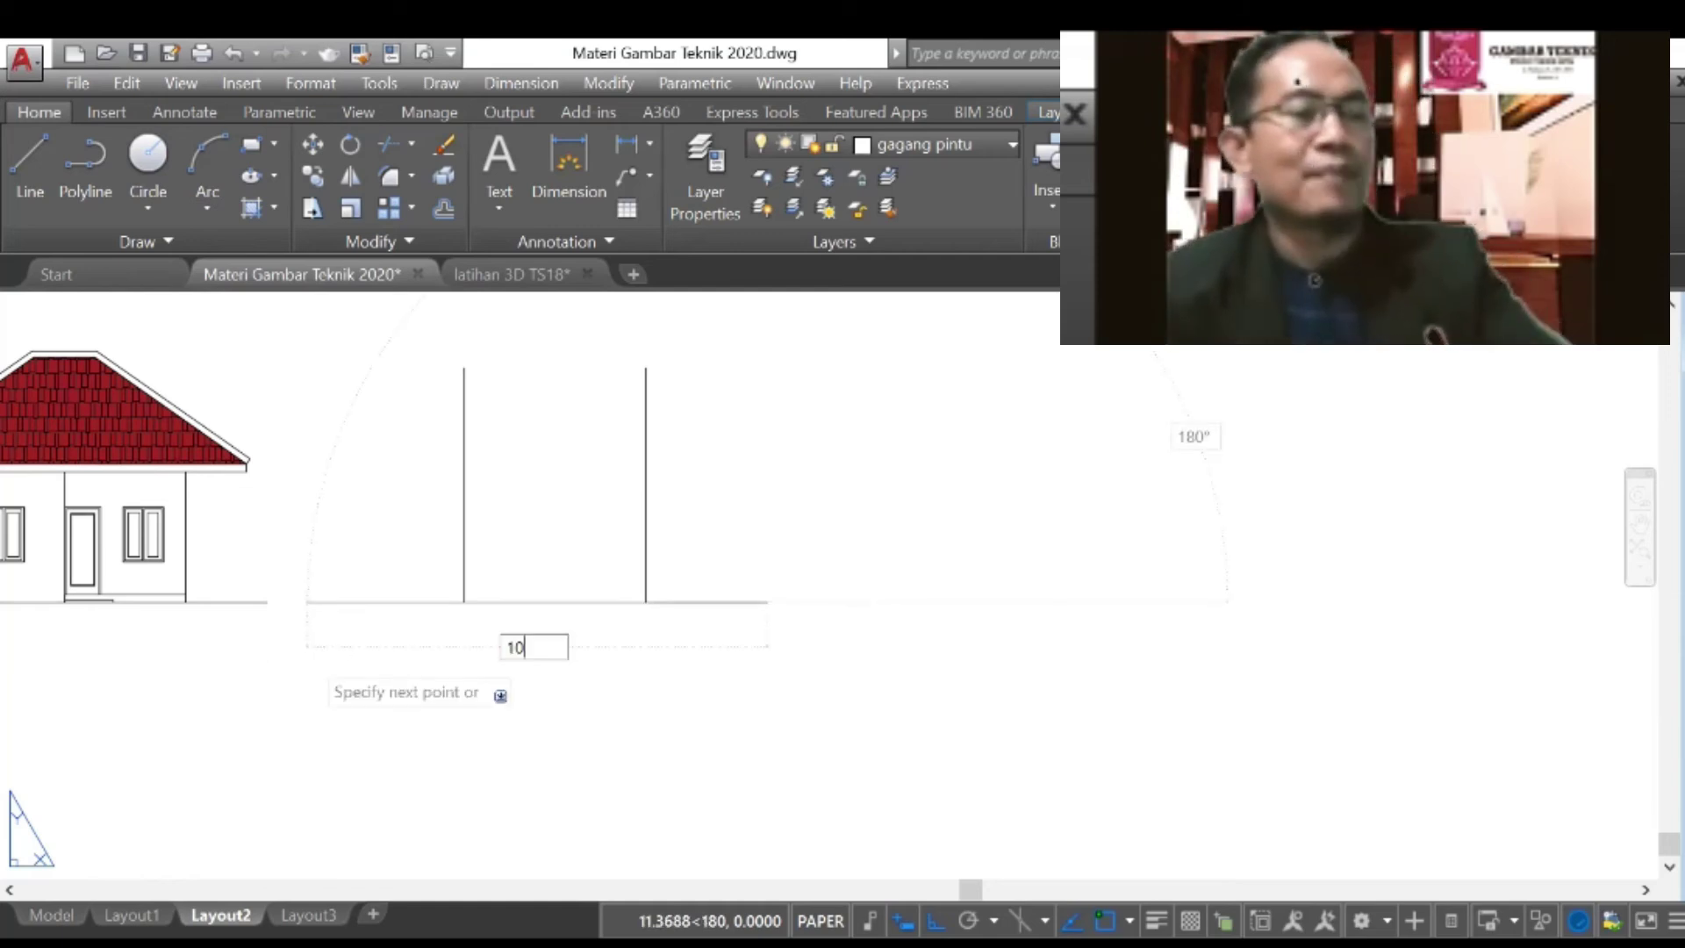
key("Return")
key("Return")
scroll(479, 695, "down", 2)
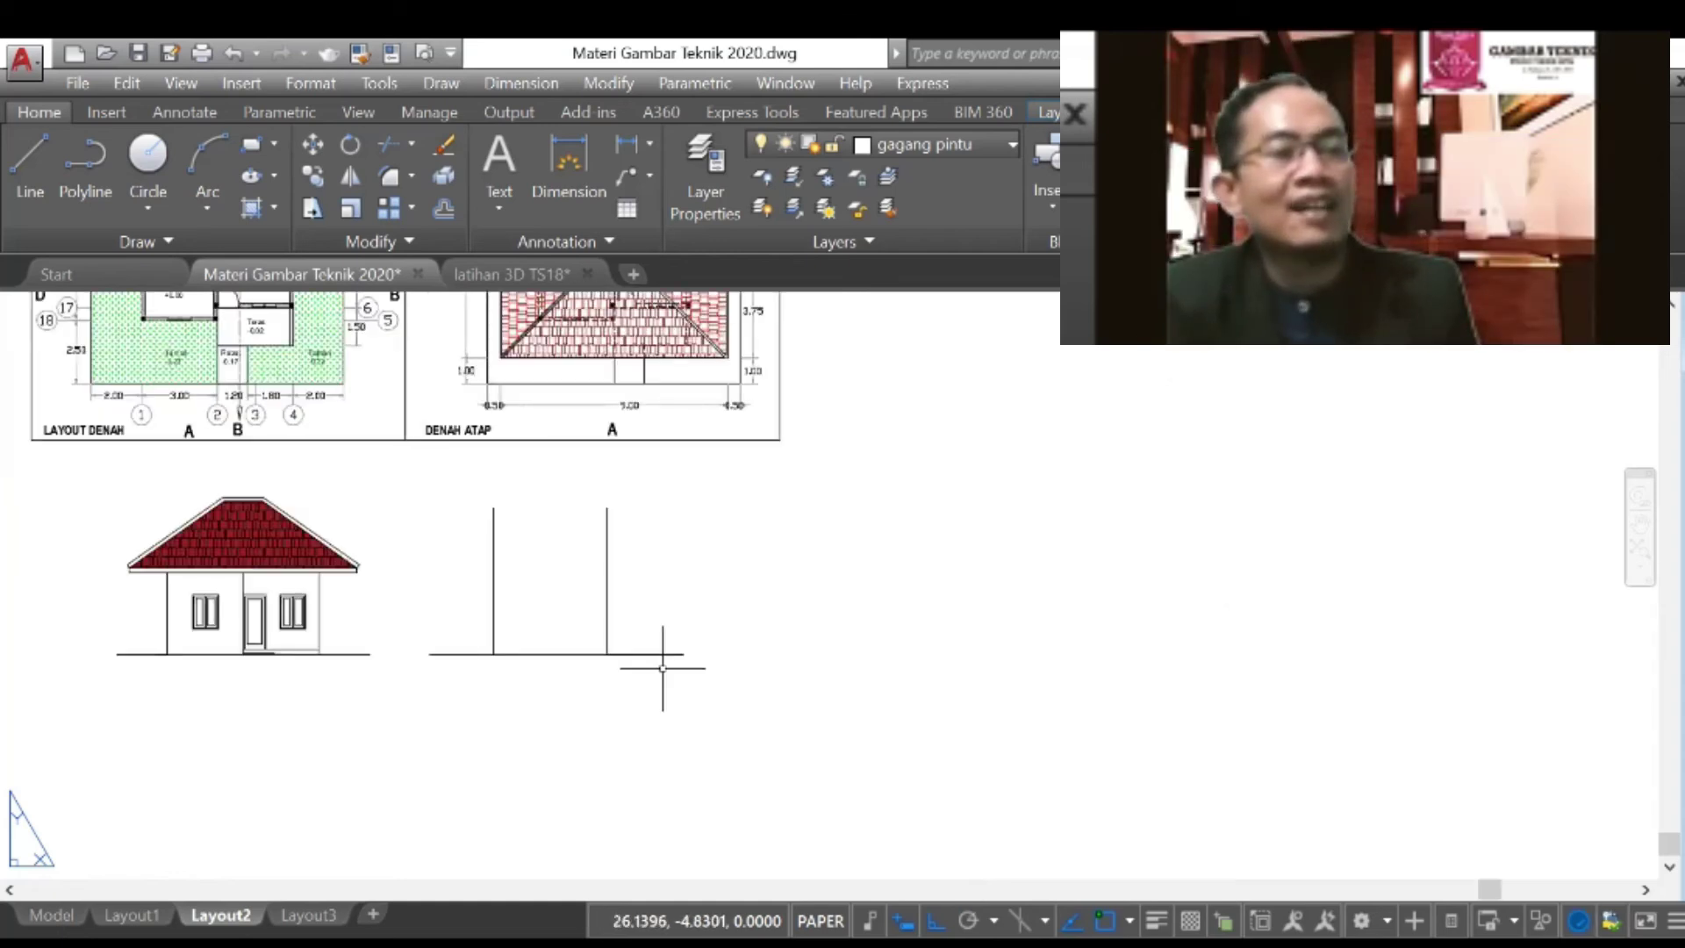
Step: Examine the floor plan's back and front terraces, their levels and depths, and the surrounding garden levels from view direction B
scroll(612, 713, "down", 1)
scroll(440, 356, "up", 1)
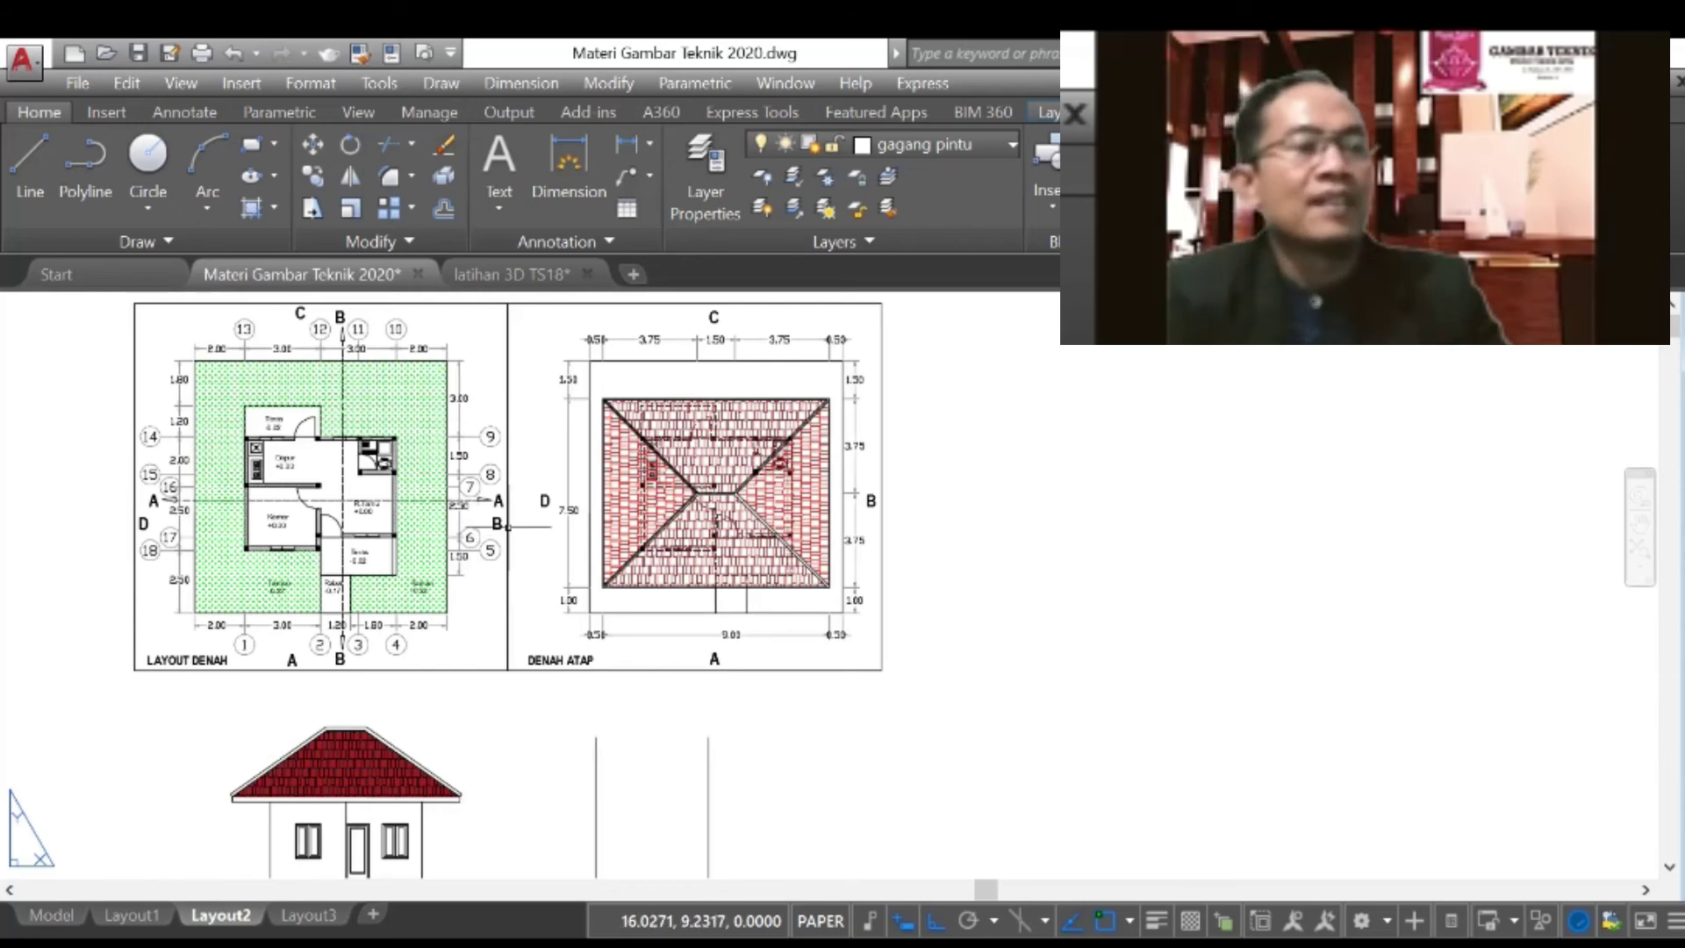
scroll(195, 404, "up", 4)
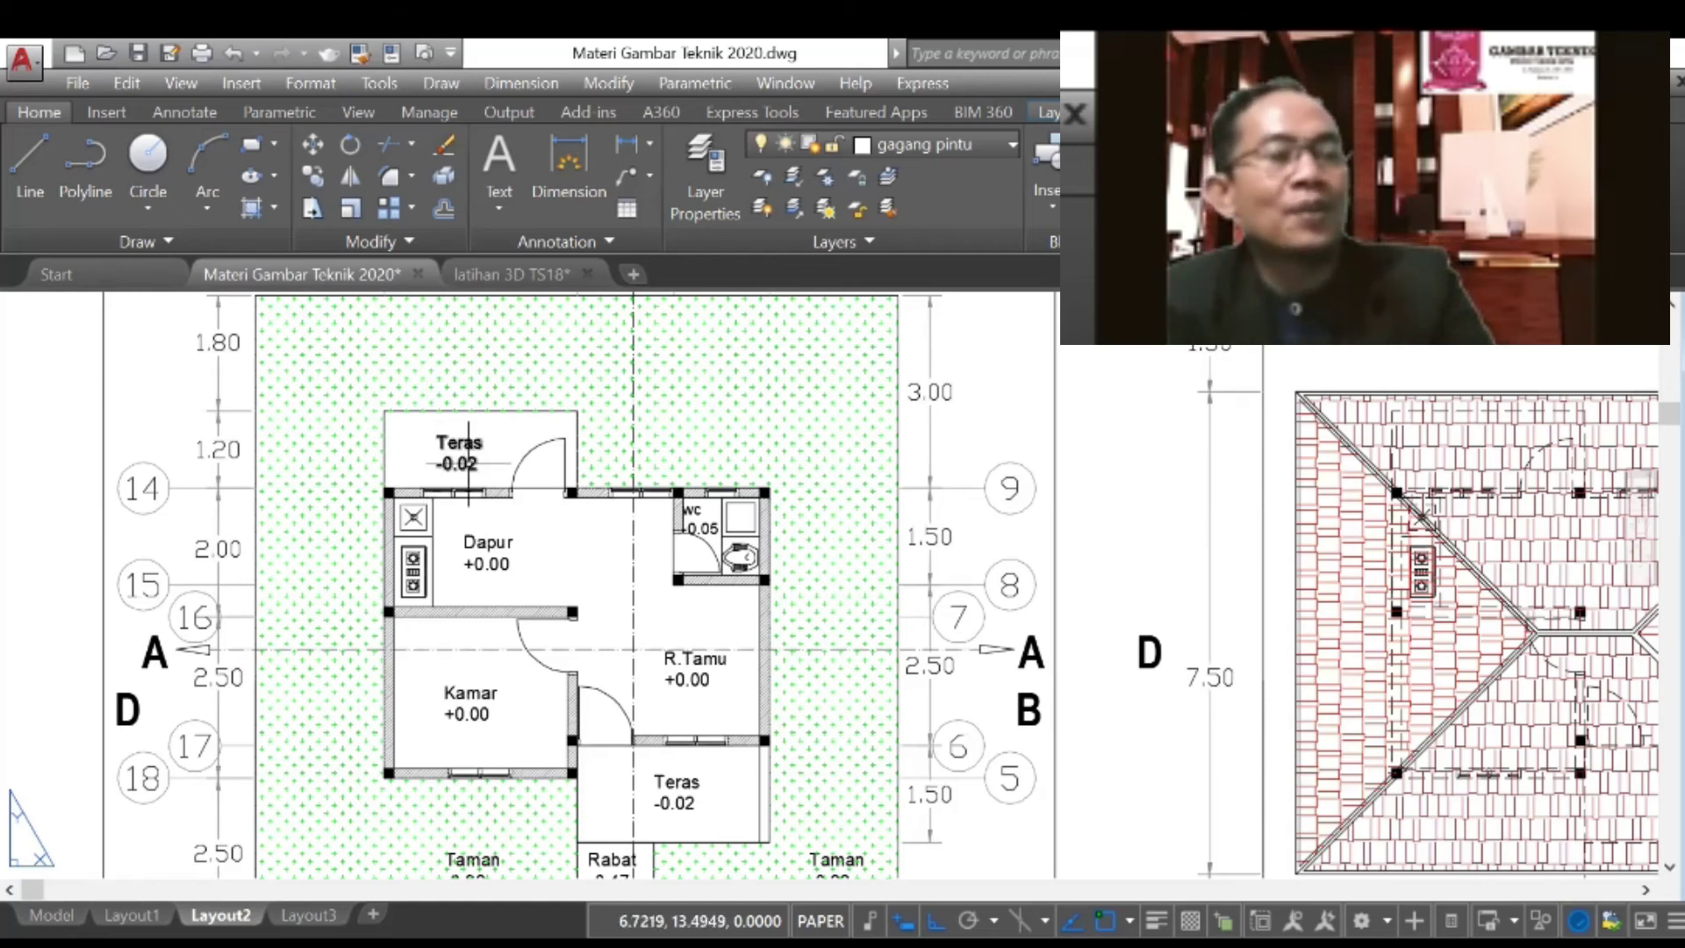
mouse_move(326, 430)
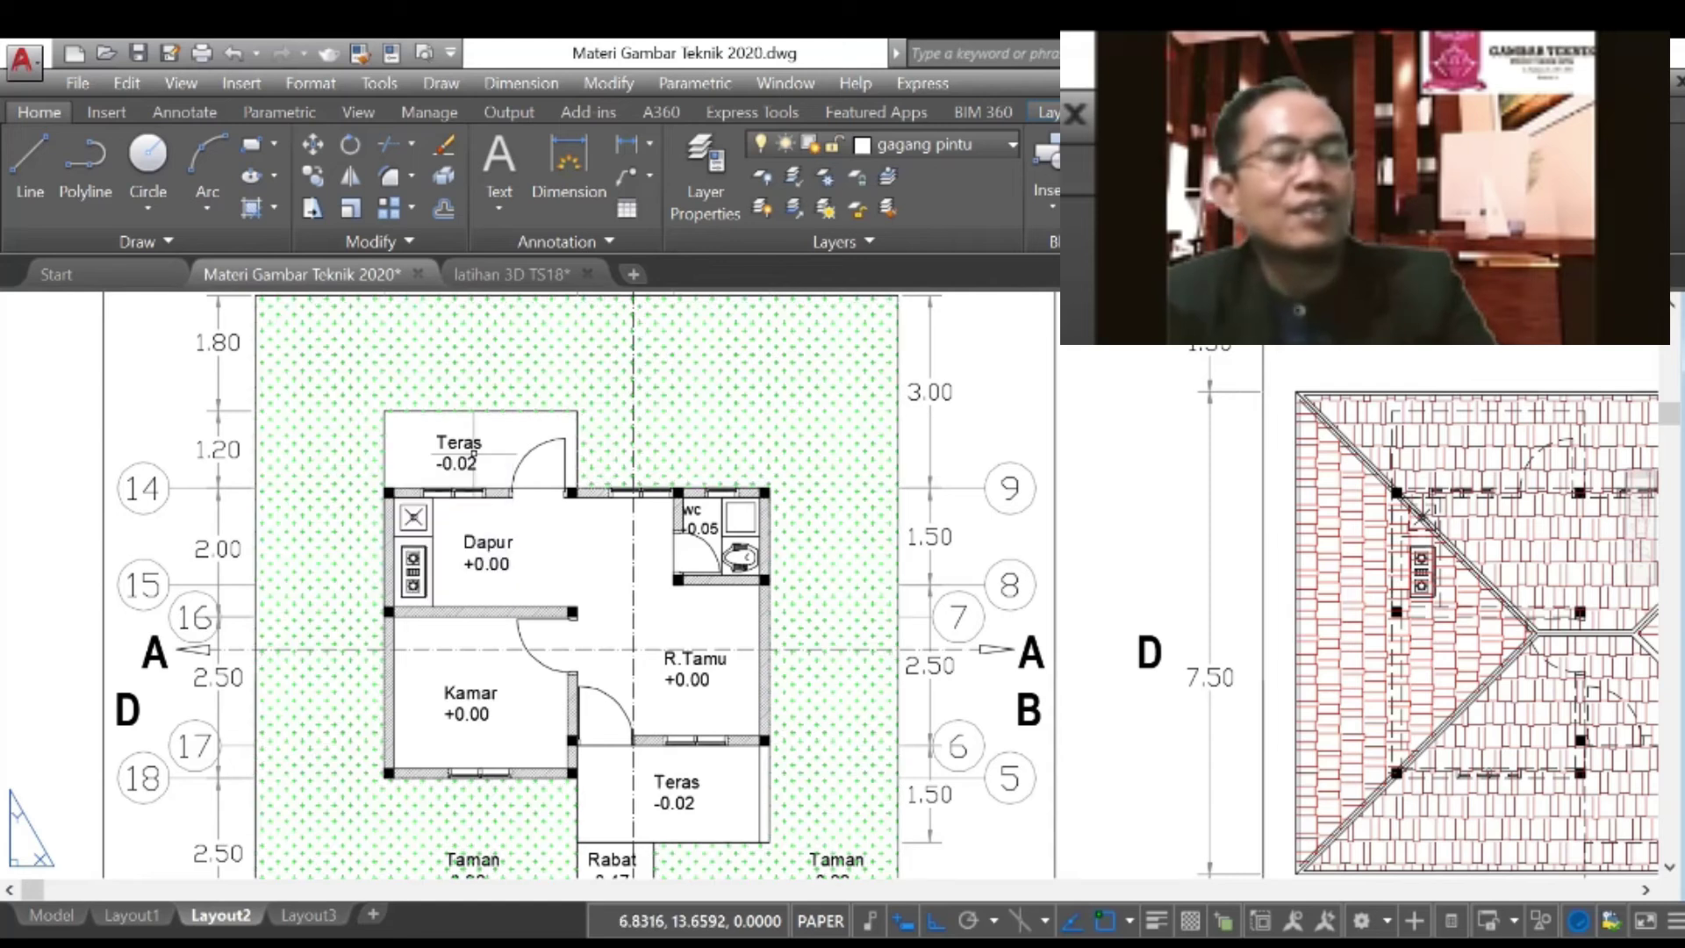
scroll(477, 454, "down", 2)
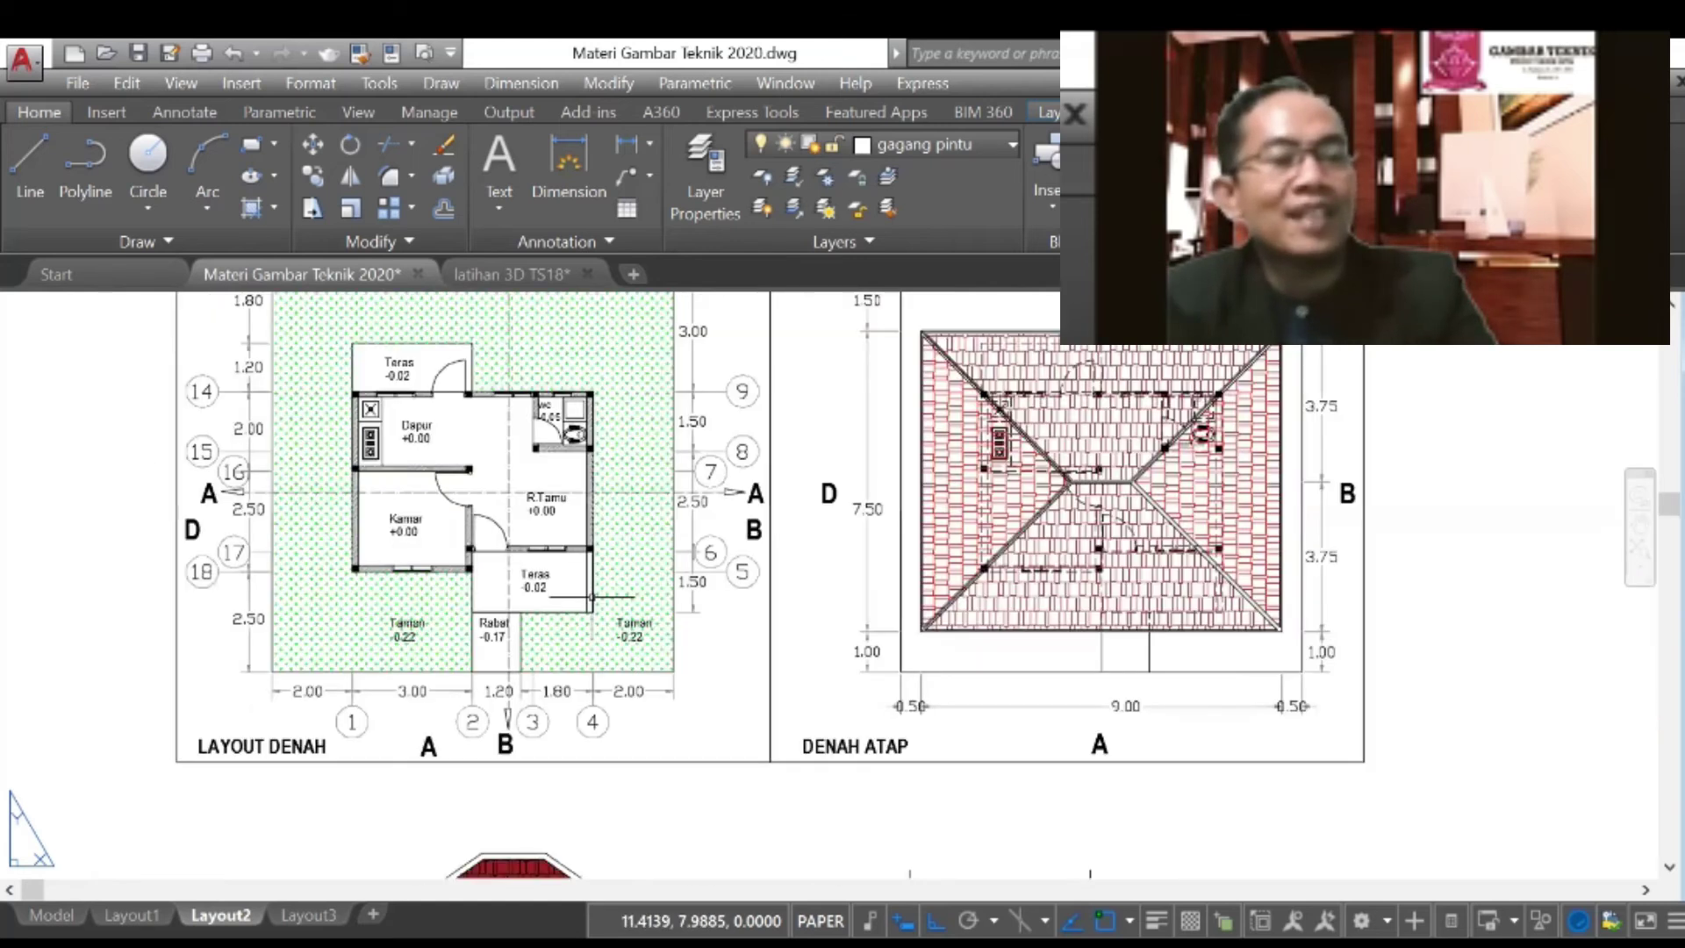
scroll(590, 597, "up", 3)
scroll(672, 702, "up", 2)
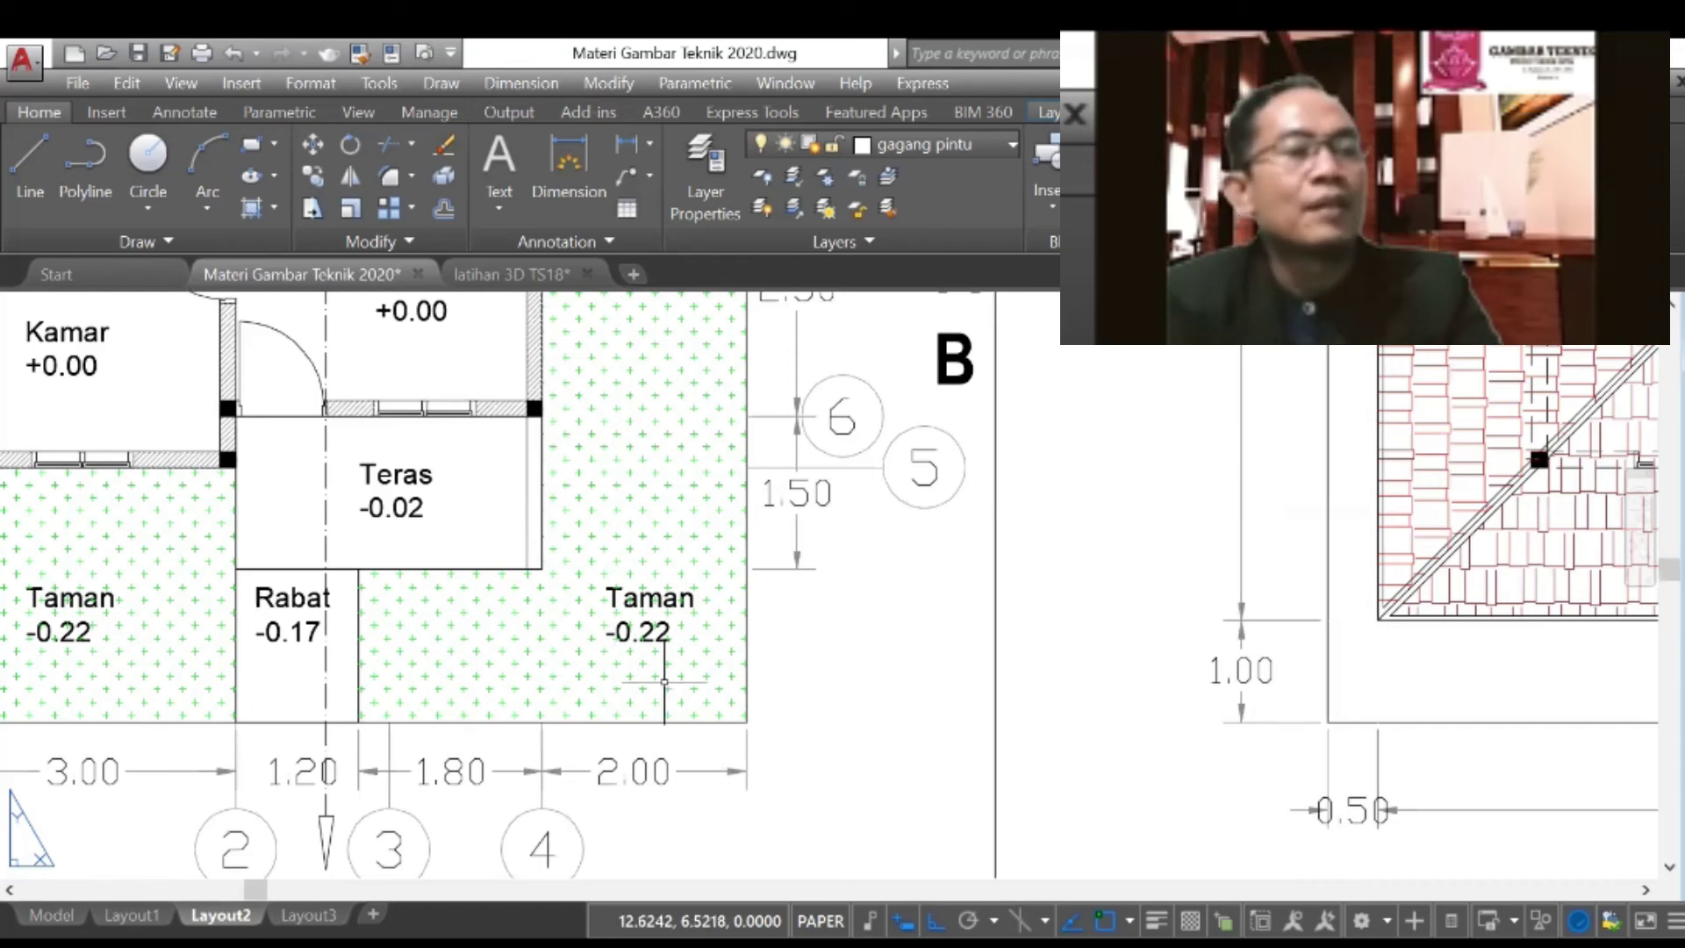
Step: Start the back terrace's outline at the foot of the outer vertical wall line with a segment 0.2 units upward
scroll(665, 685, "down", 4)
scroll(323, 388, "up", 4)
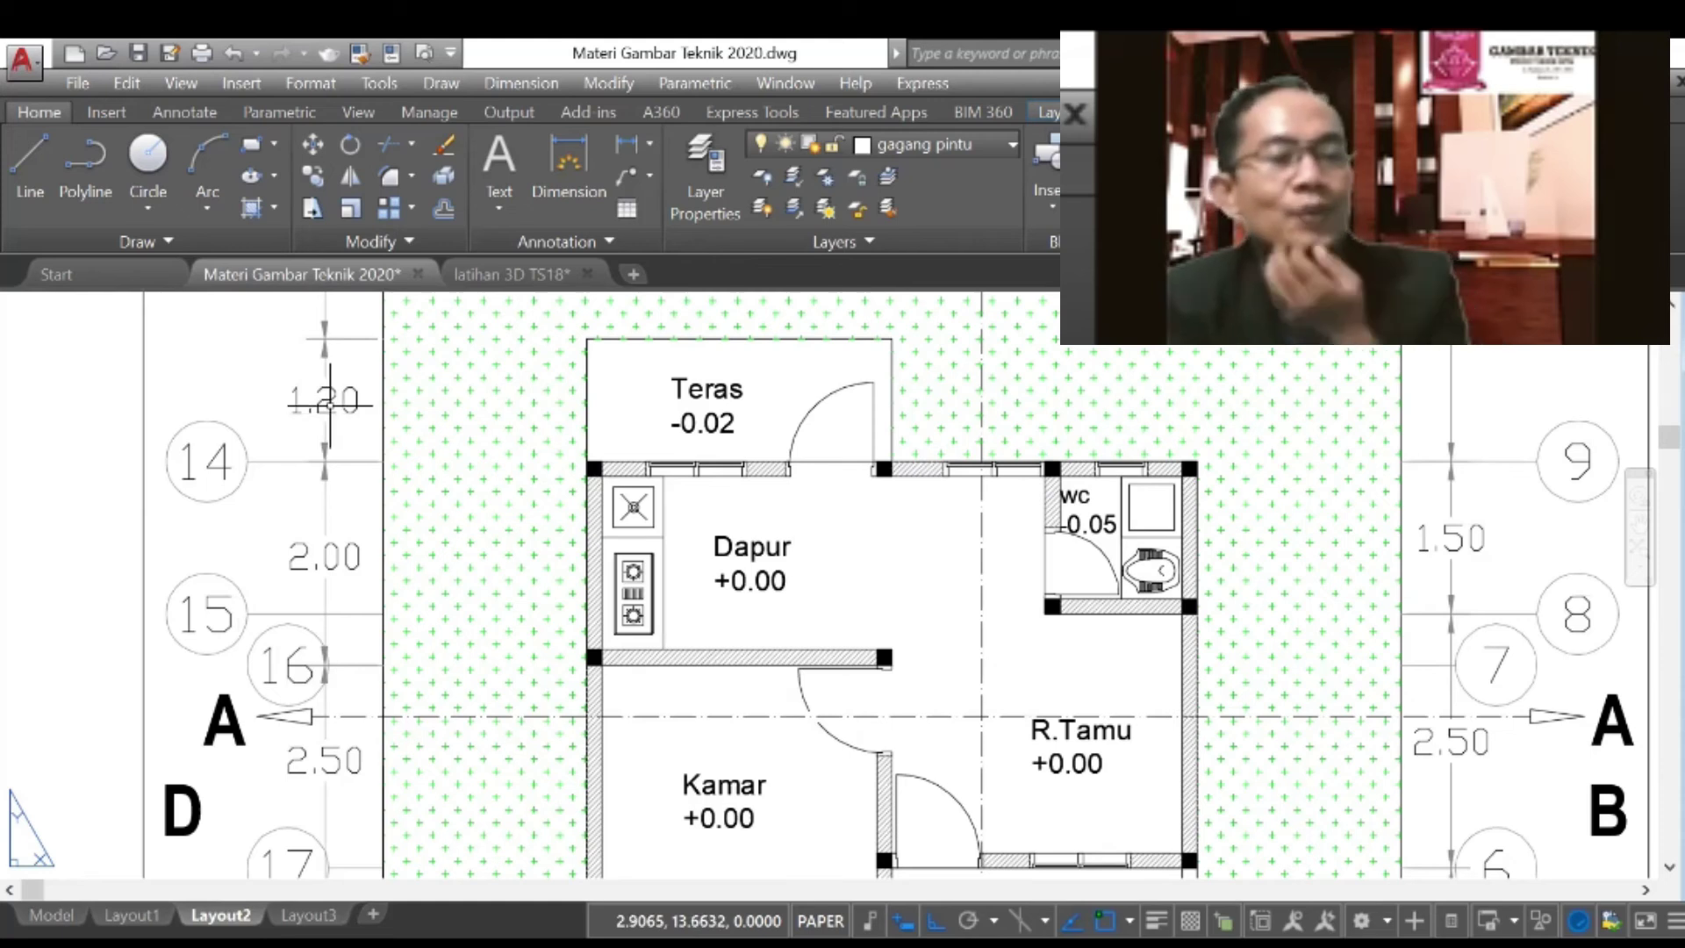
scroll(266, 421, "down", 5)
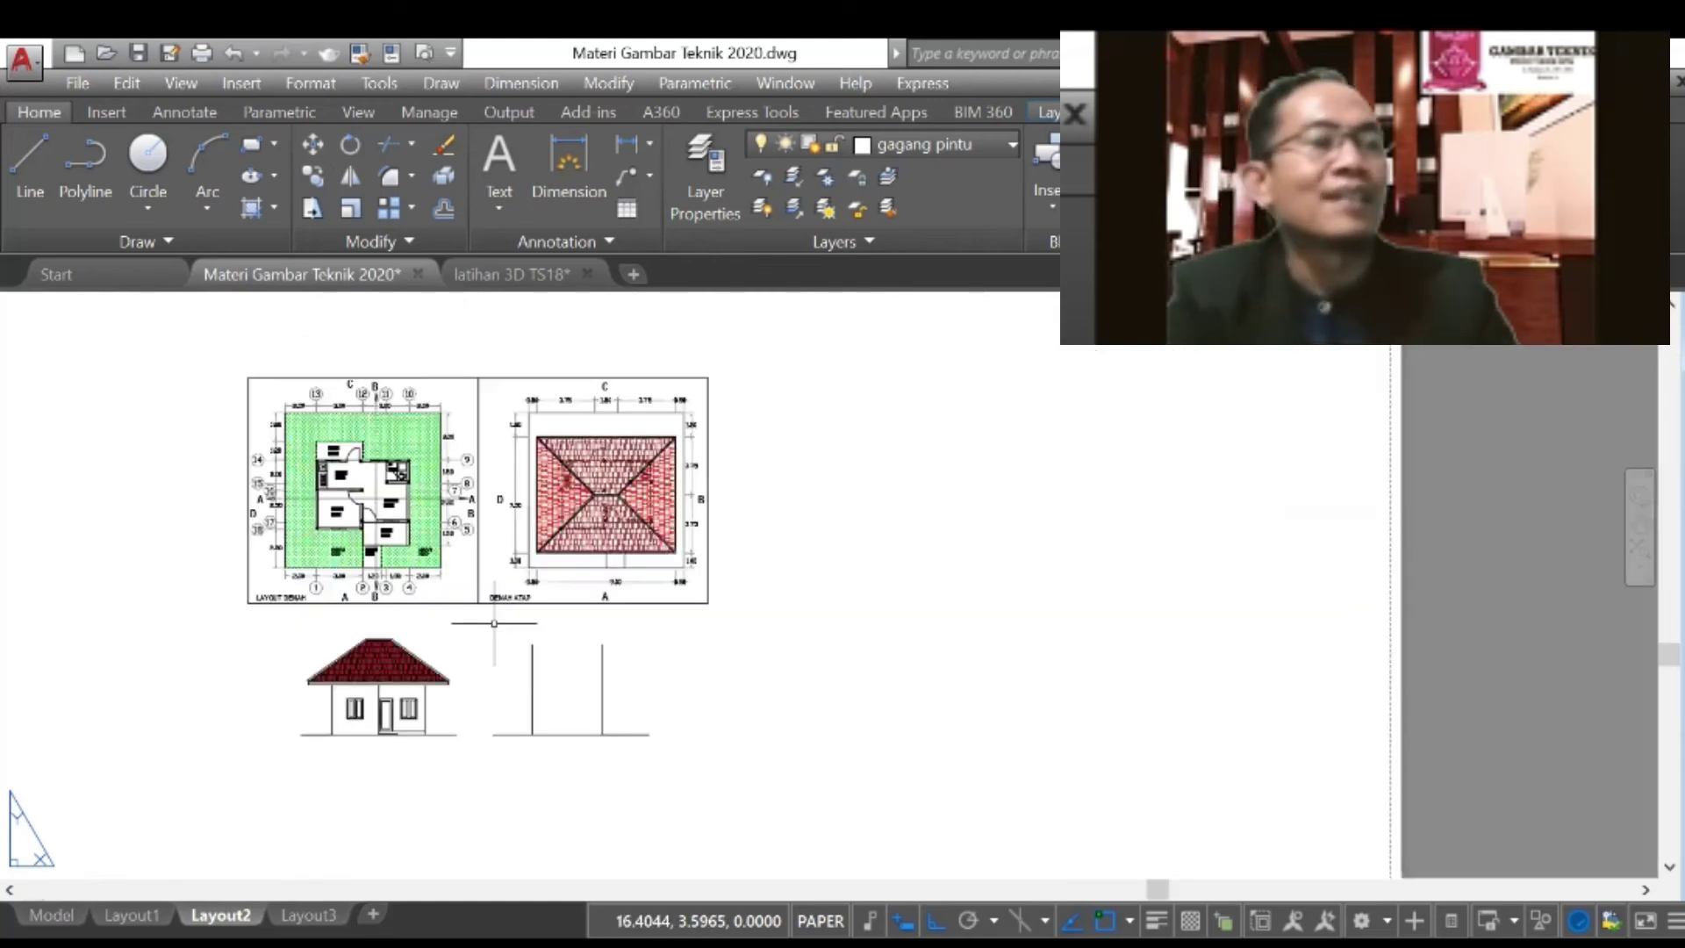
scroll(606, 733, "up", 4)
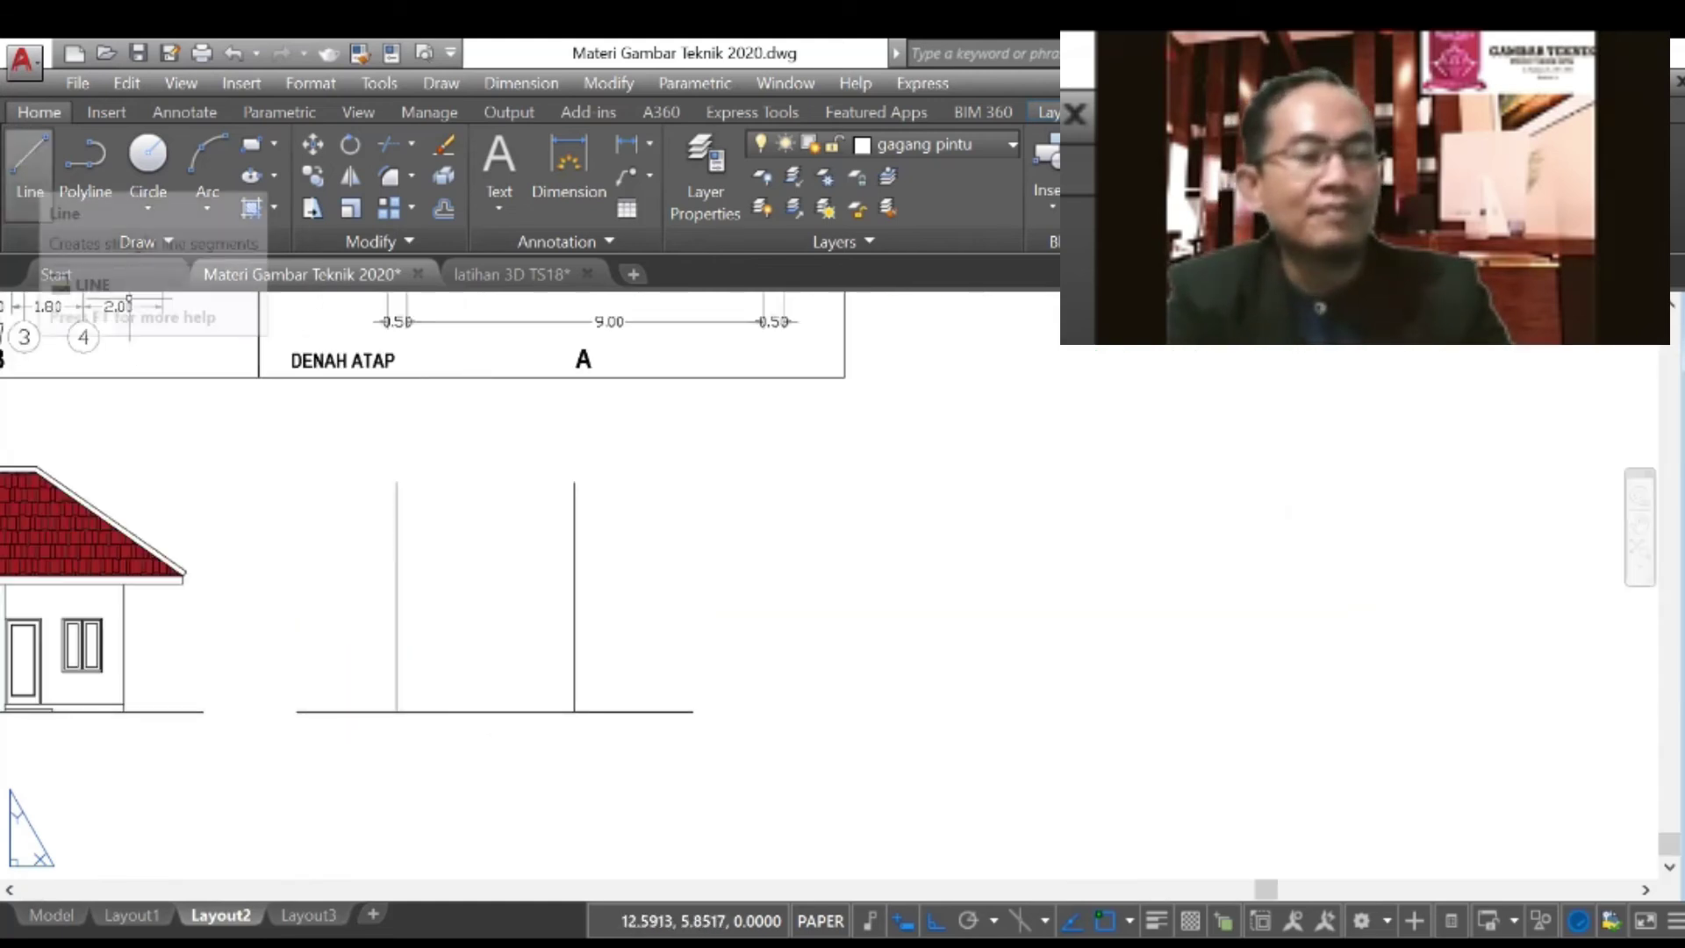
left_click(25, 167)
scroll(551, 704, "up", 4)
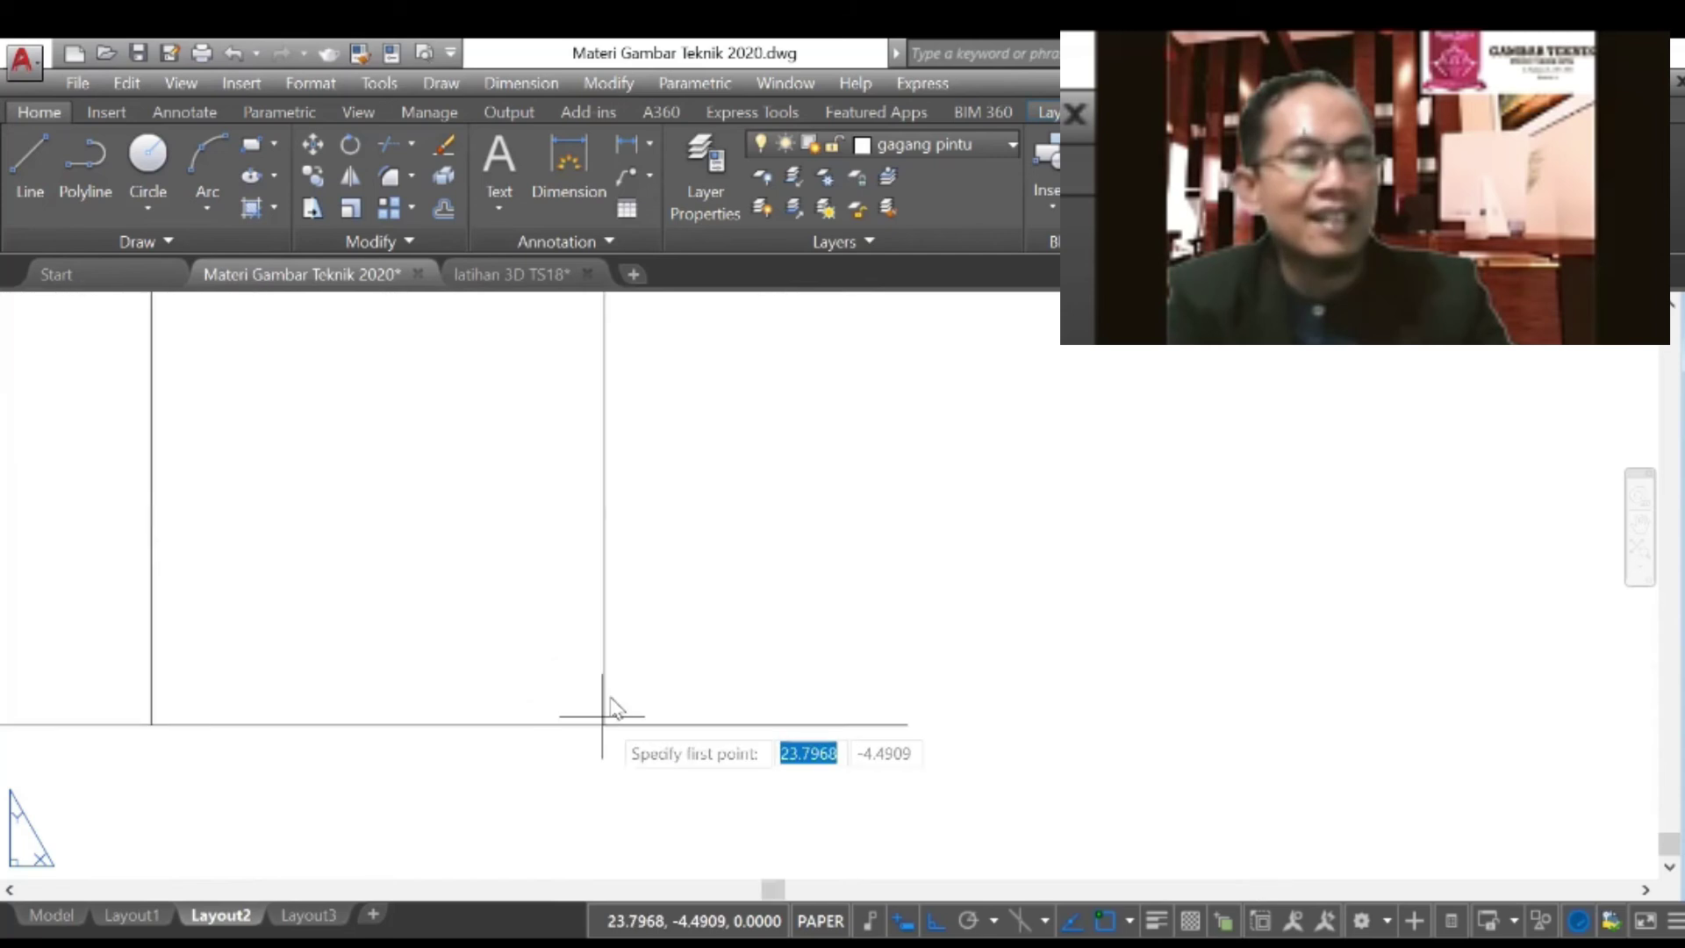
left_click(603, 718)
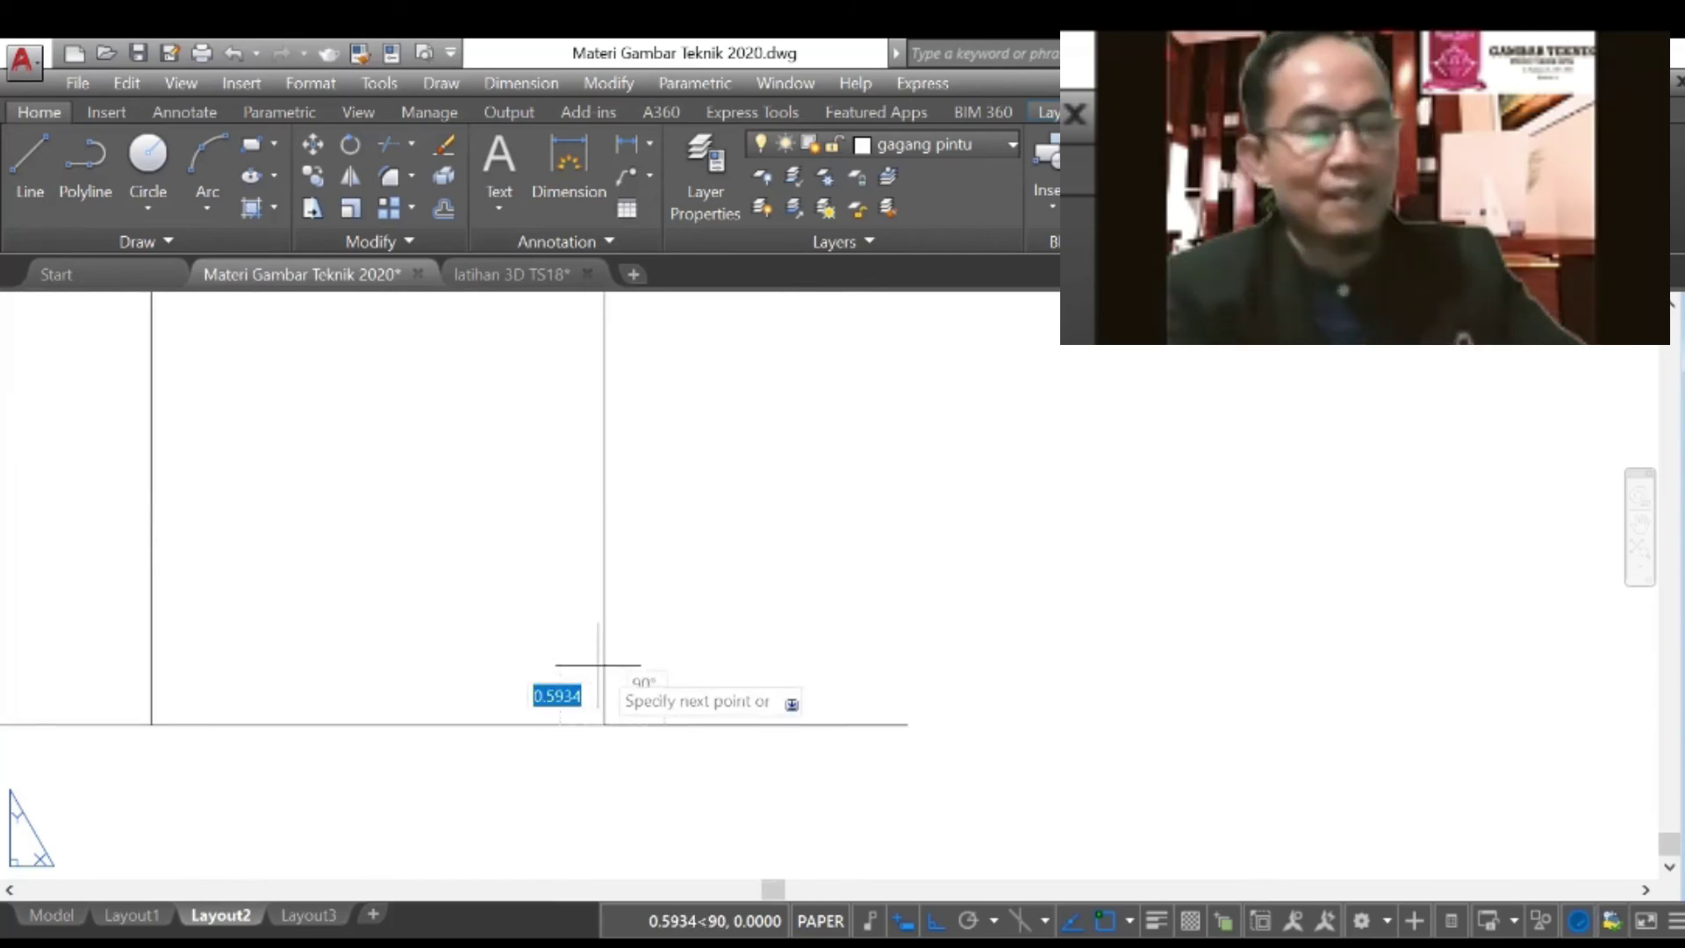
type("0.2")
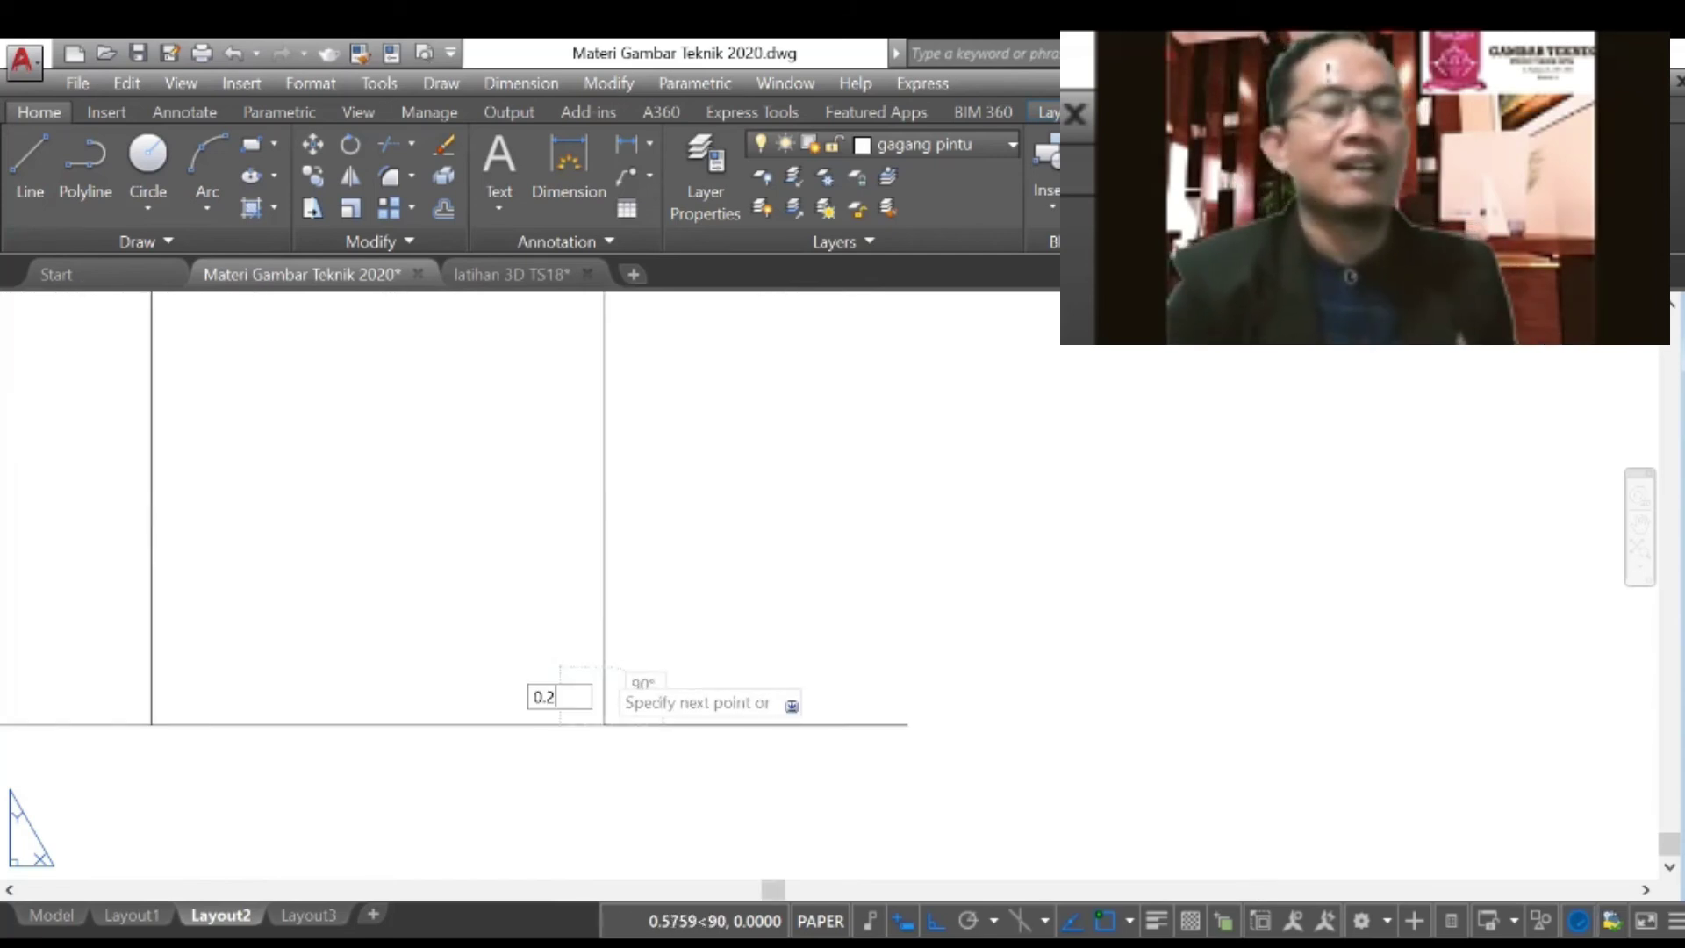
key("Return")
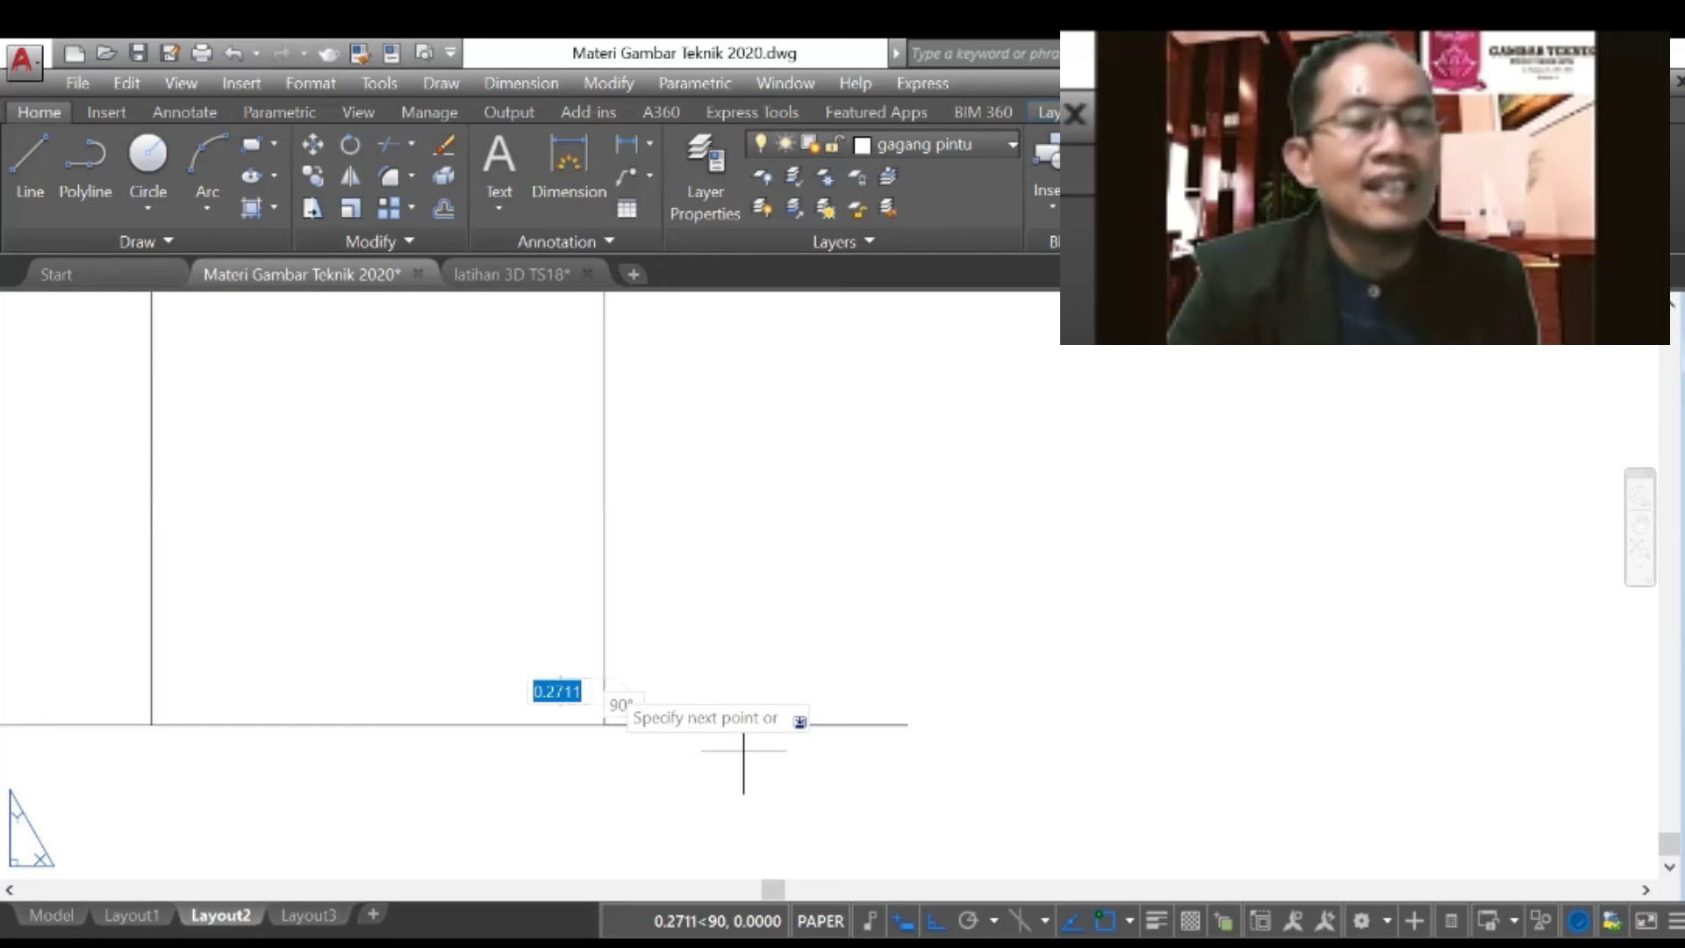
Step: Complete the back terrace's outline with a horizontal line 1.2 units outward and a vertical line down to the ground line
scroll(526, 545, "down", 5)
scroll(526, 522, "down", 2)
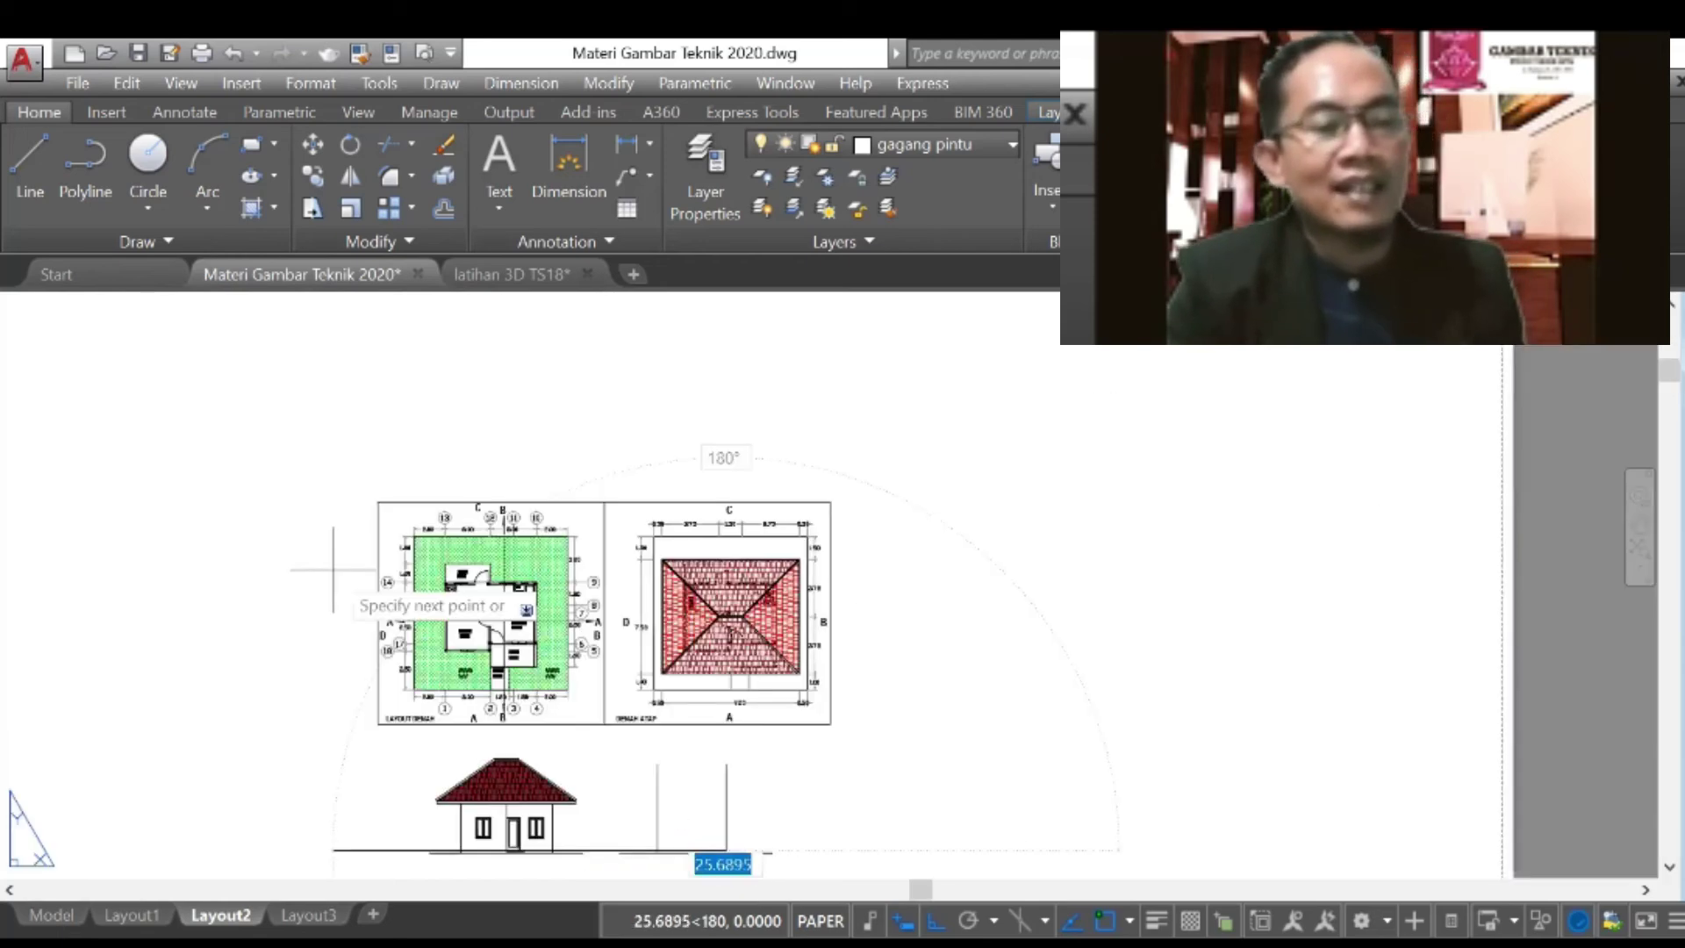
scroll(764, 812, "up", 4)
scroll(769, 810, "up", 2)
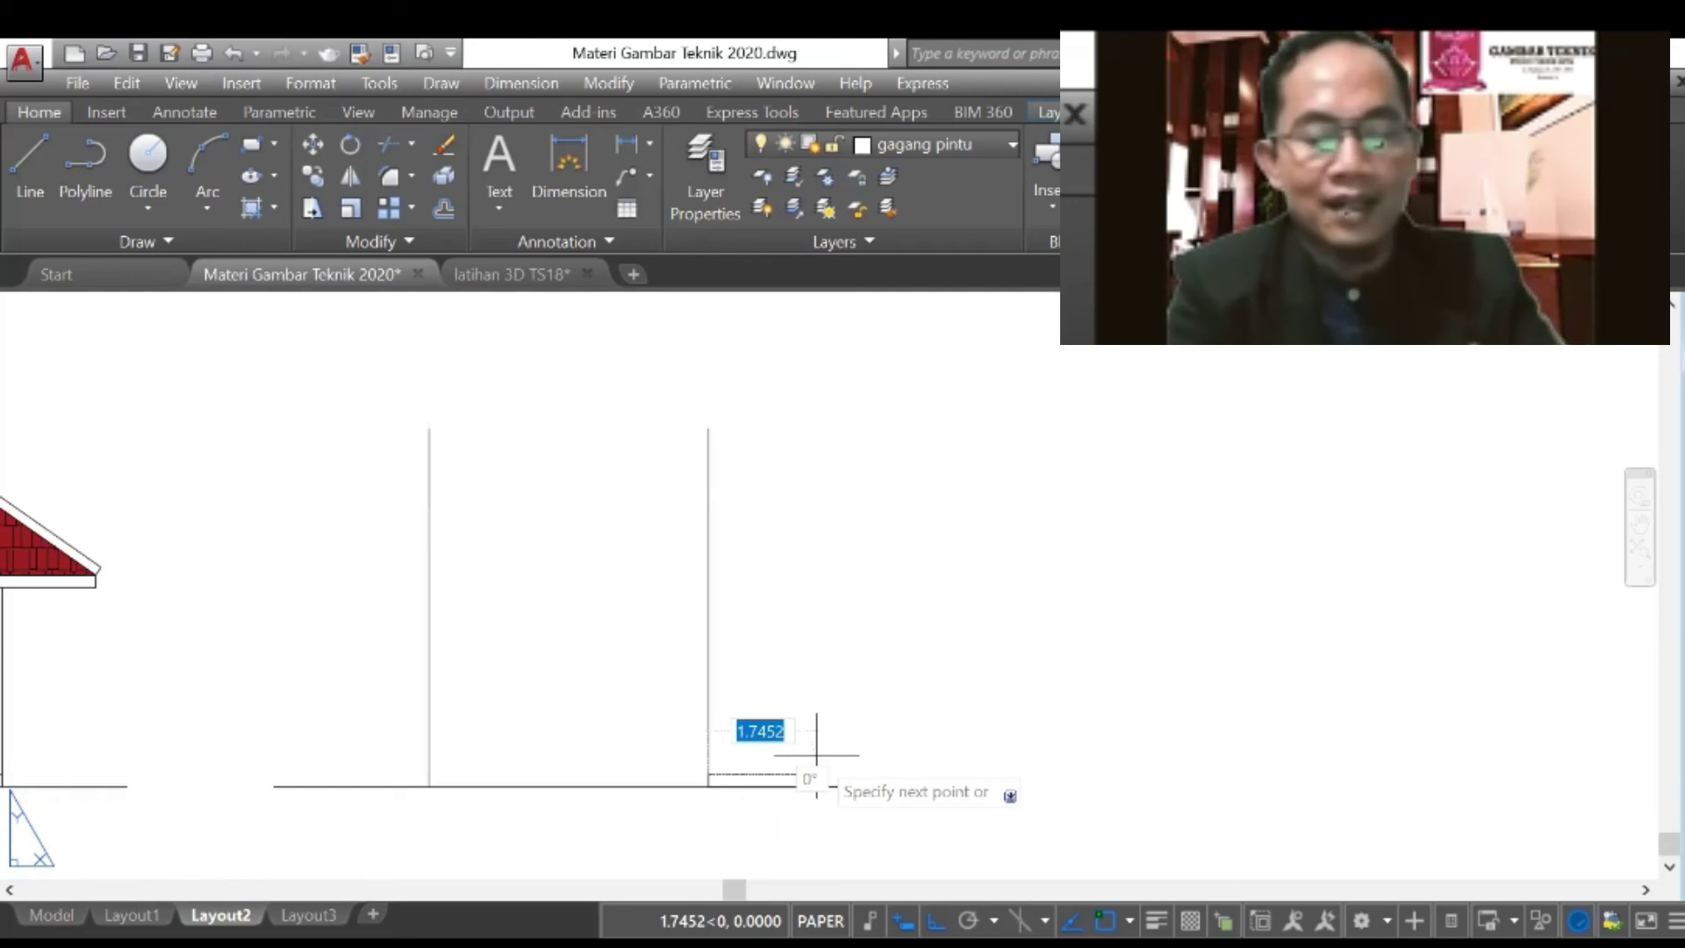
type("1.50")
type("2")
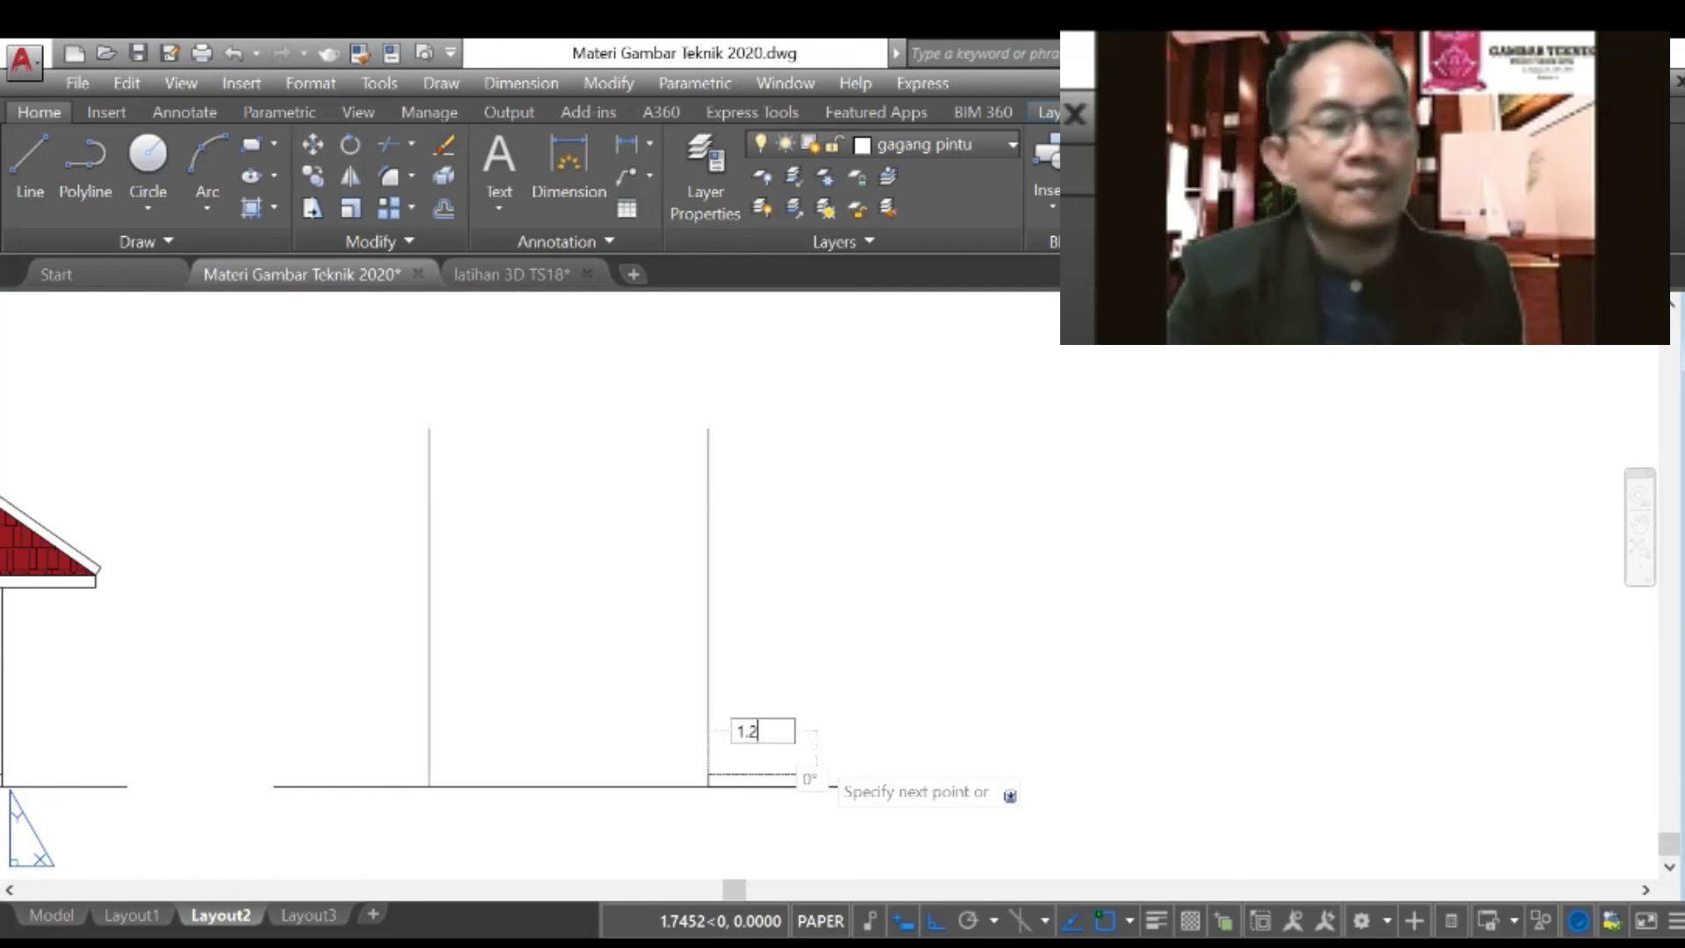
key("Return")
scroll(800, 848, "up", 4)
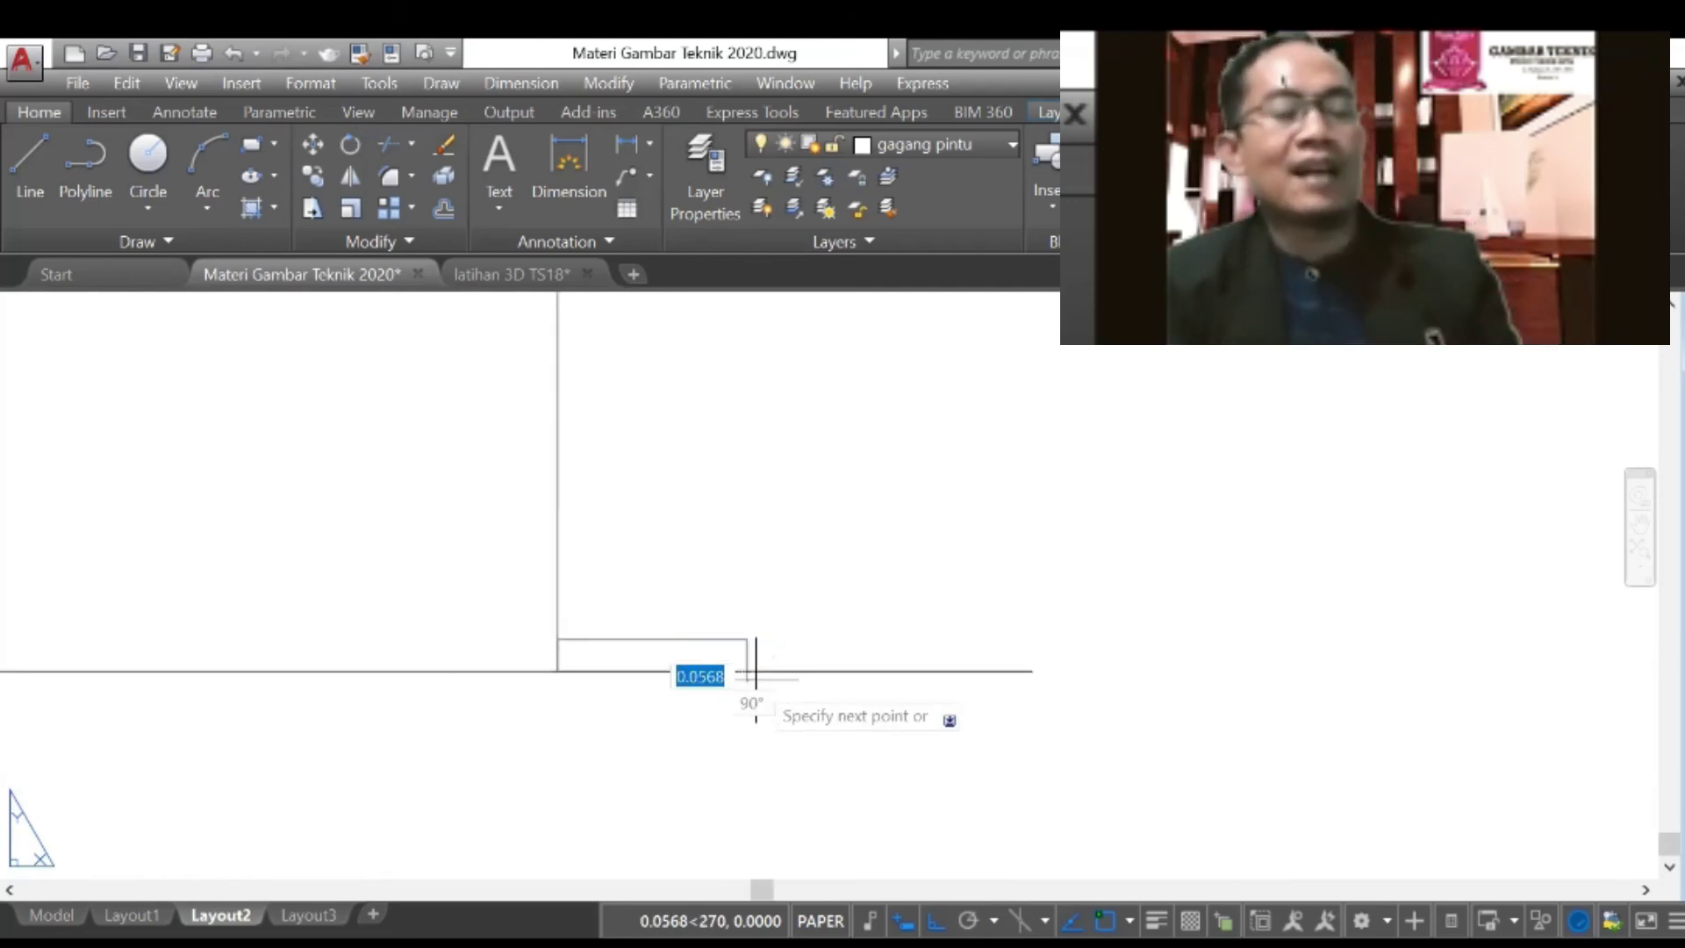
scroll(756, 672, "down", 4)
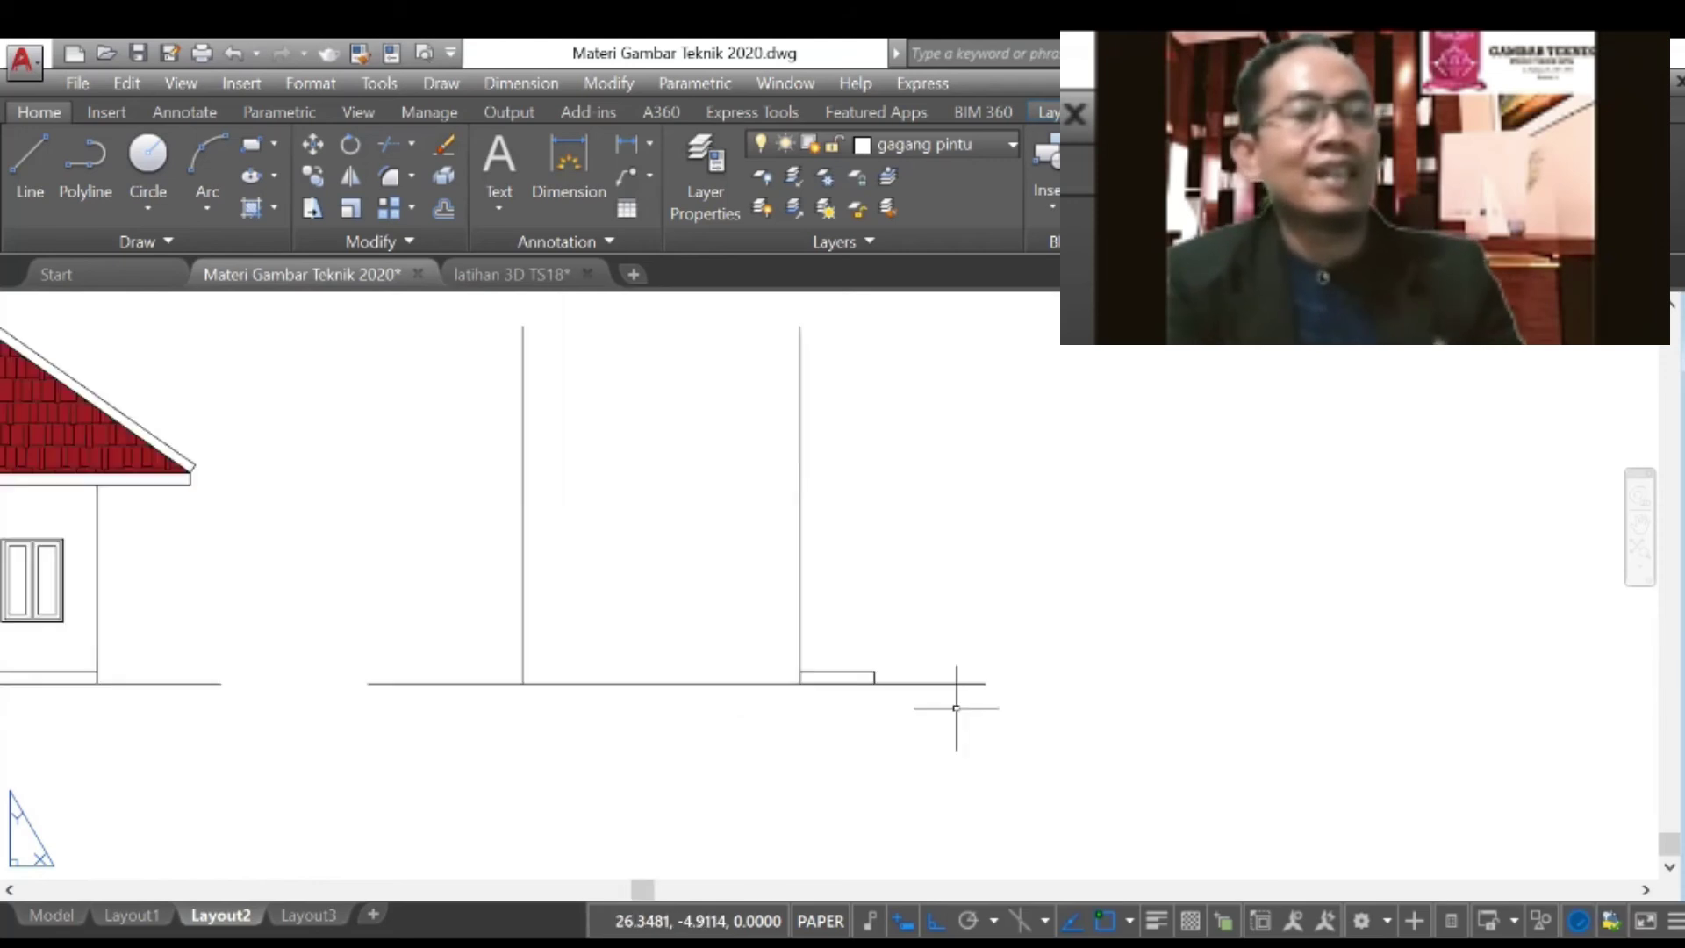
Step: Offset the outer vertical wall line inward by the floor plan's distance between grids 9 and 6
scroll(956, 707, "down", 5)
scroll(747, 531, "up", 4)
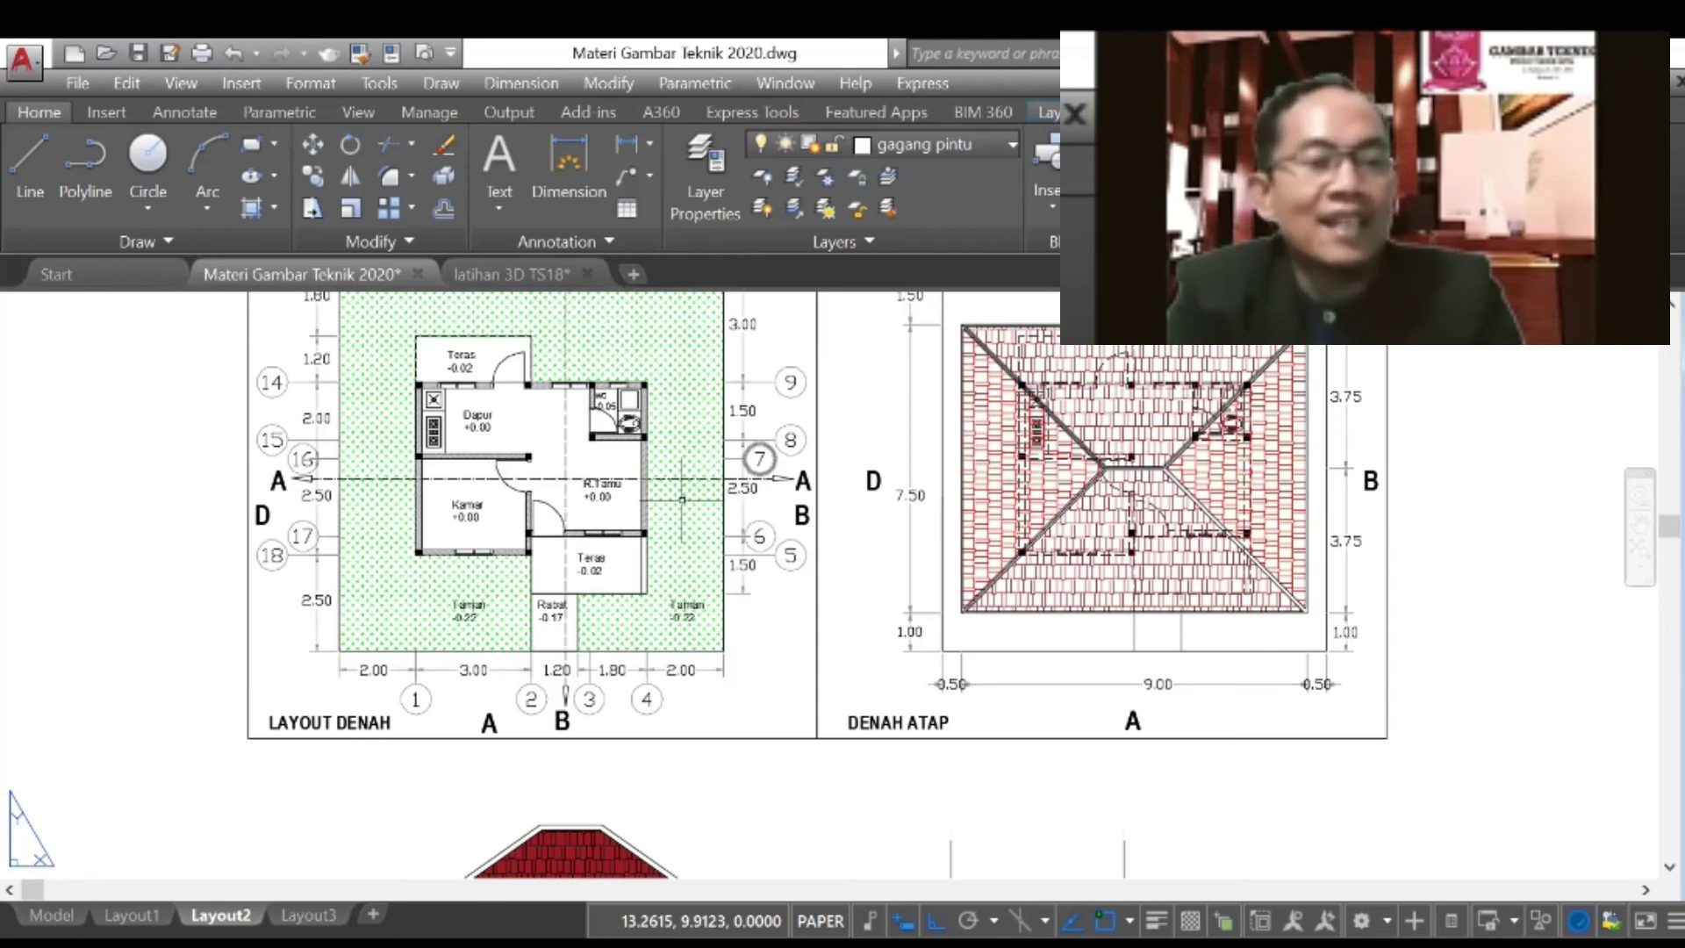
scroll(682, 499, "down", 2)
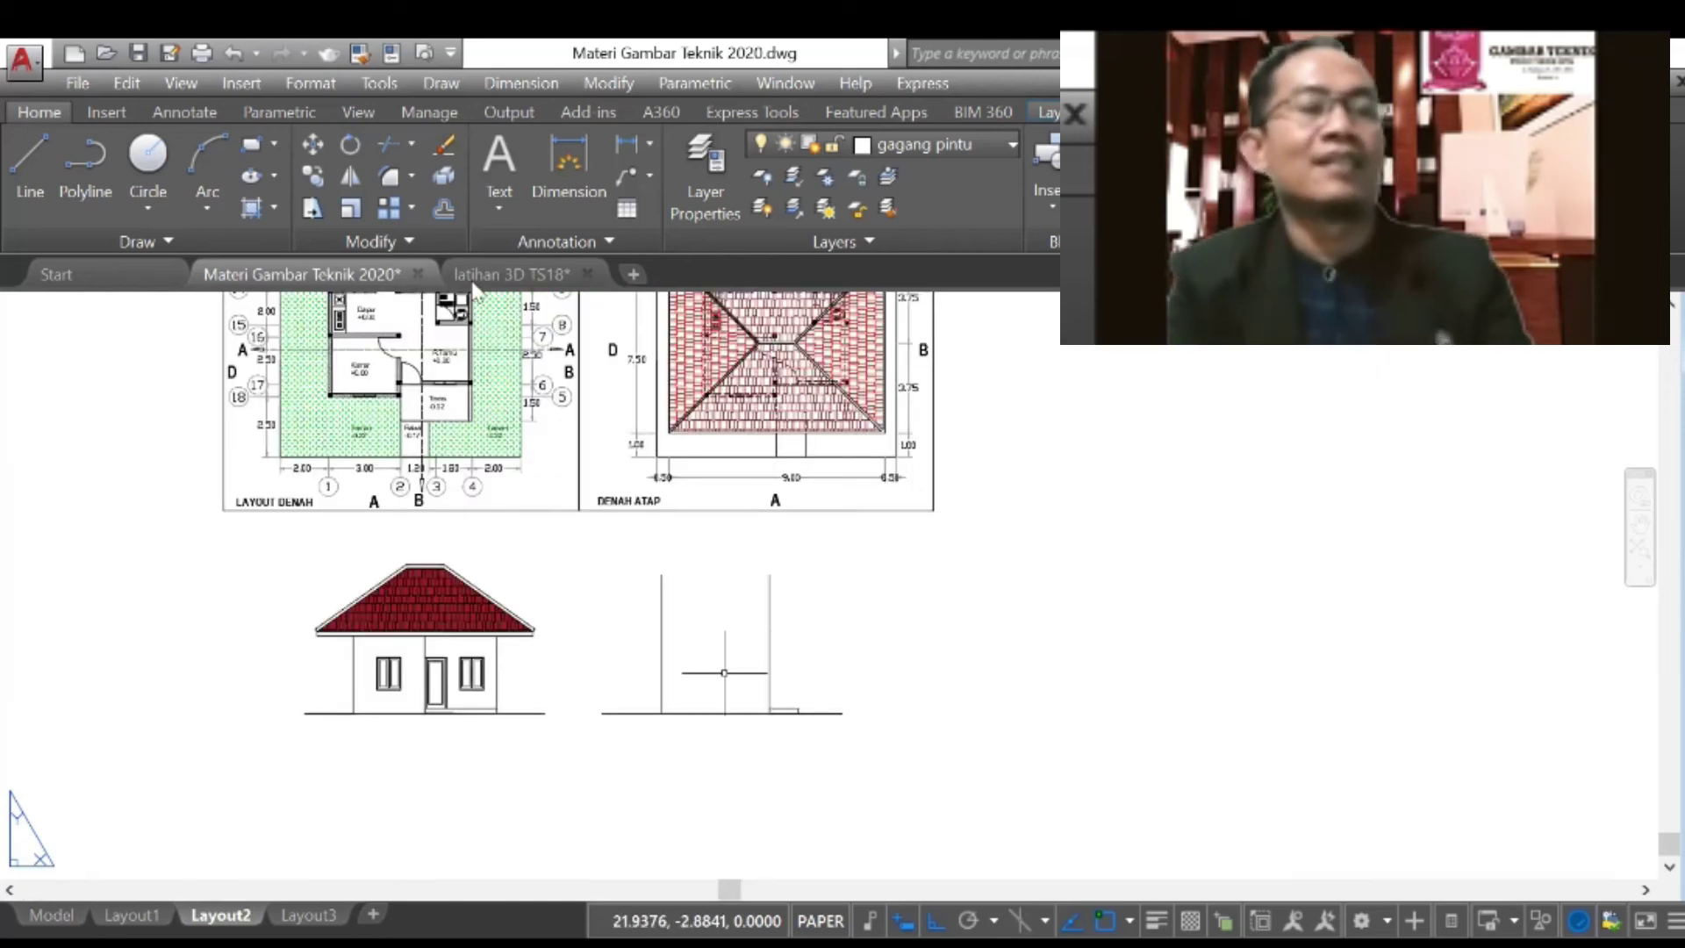
left_click(445, 209)
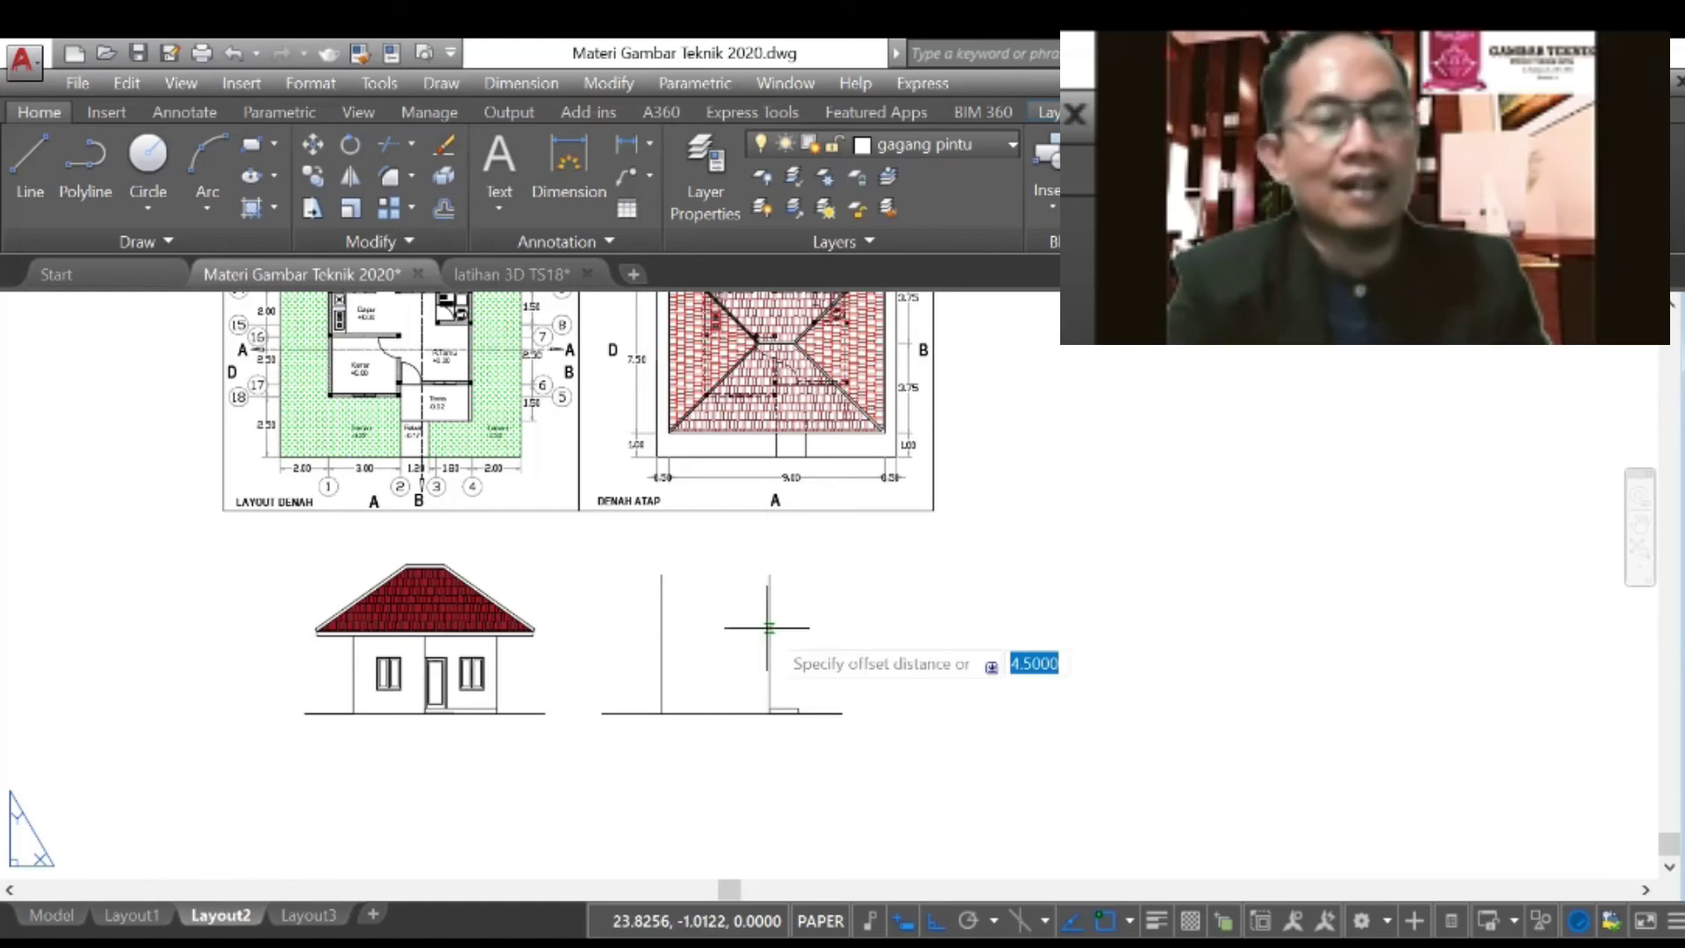
key("Return")
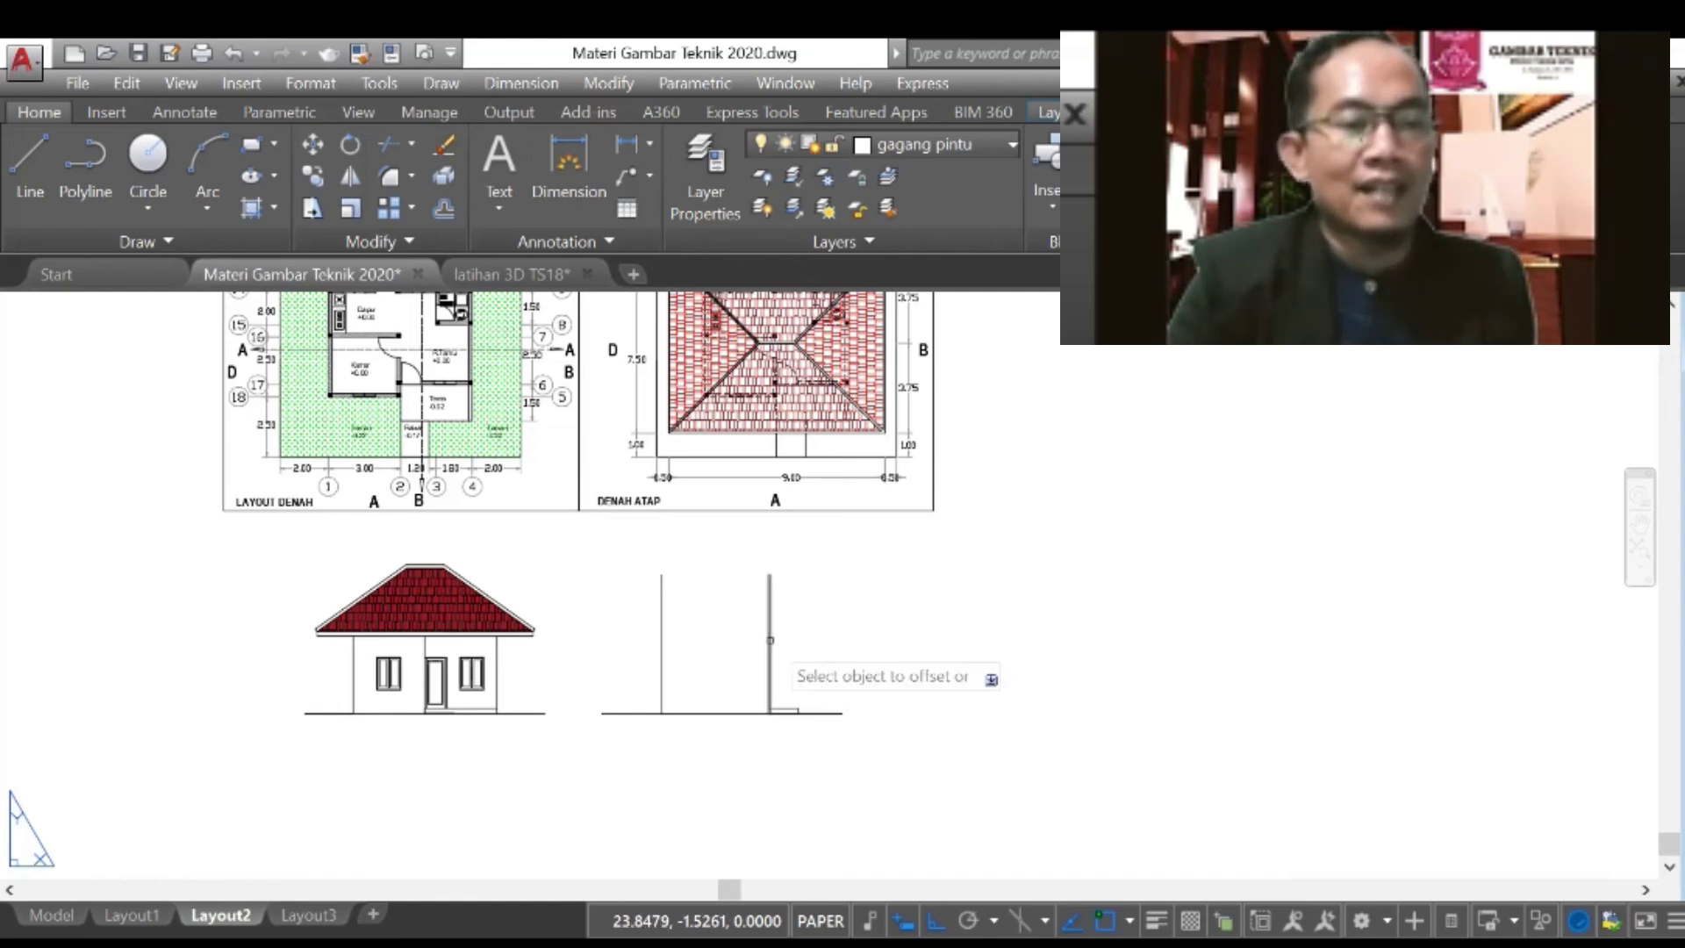
left_click(770, 641)
left_click(714, 640)
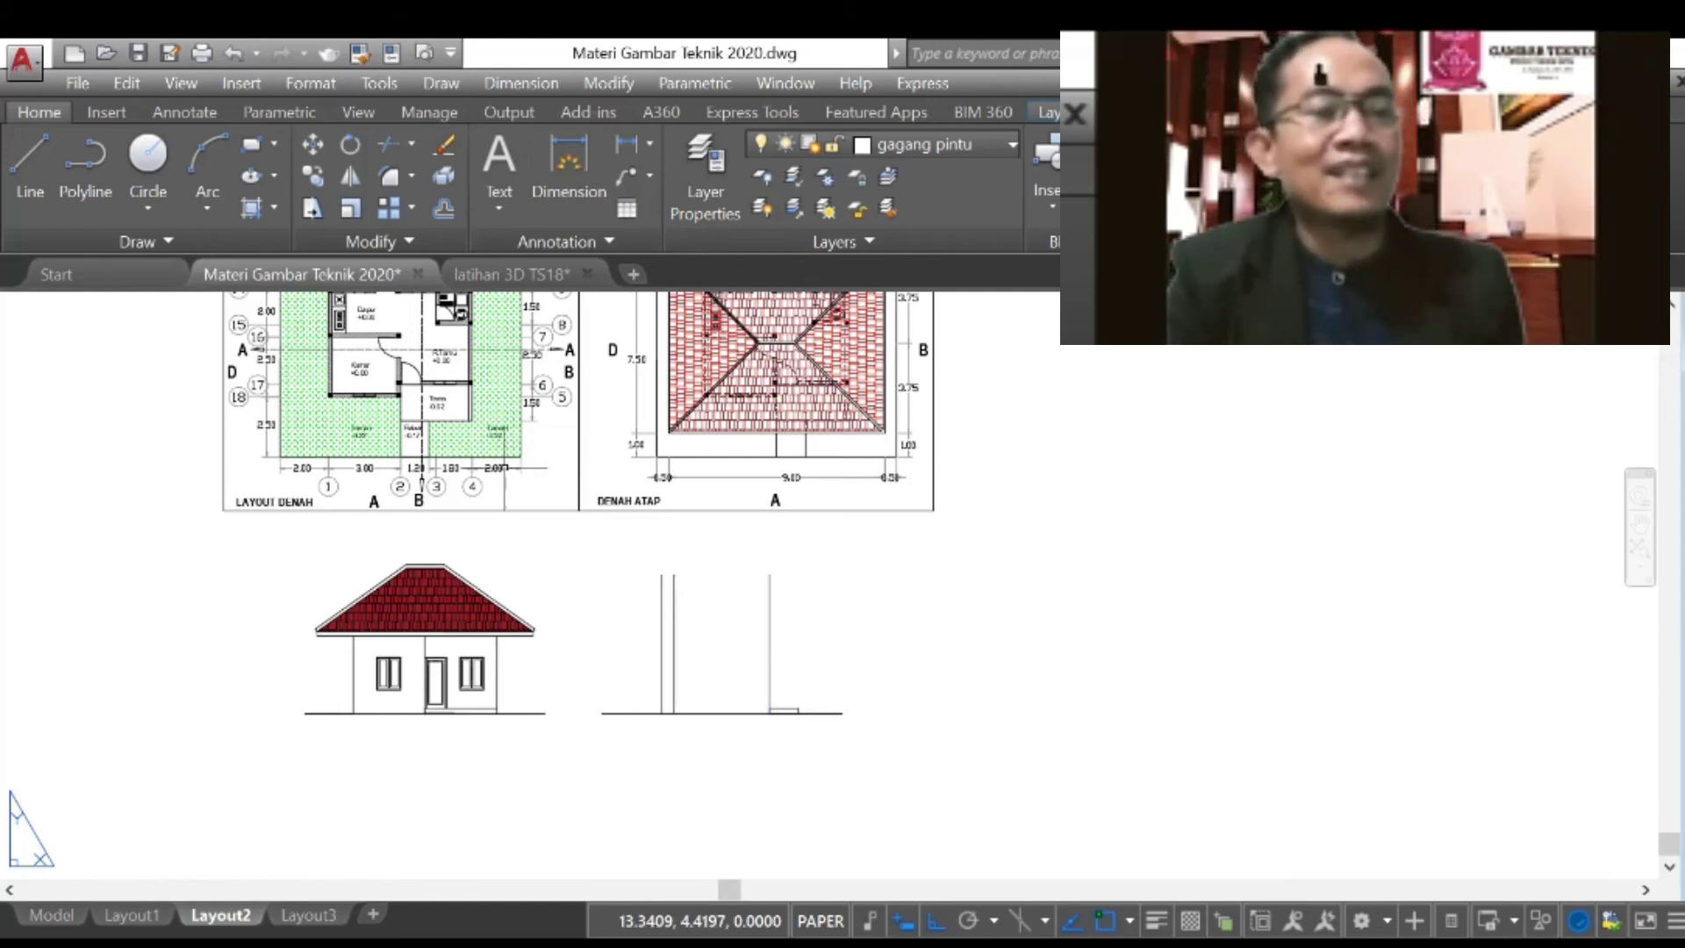
Step: Examine the front terrace's depth and level and the neighbouring paving and garden levels on the floor plan
scroll(455, 380, "up", 4)
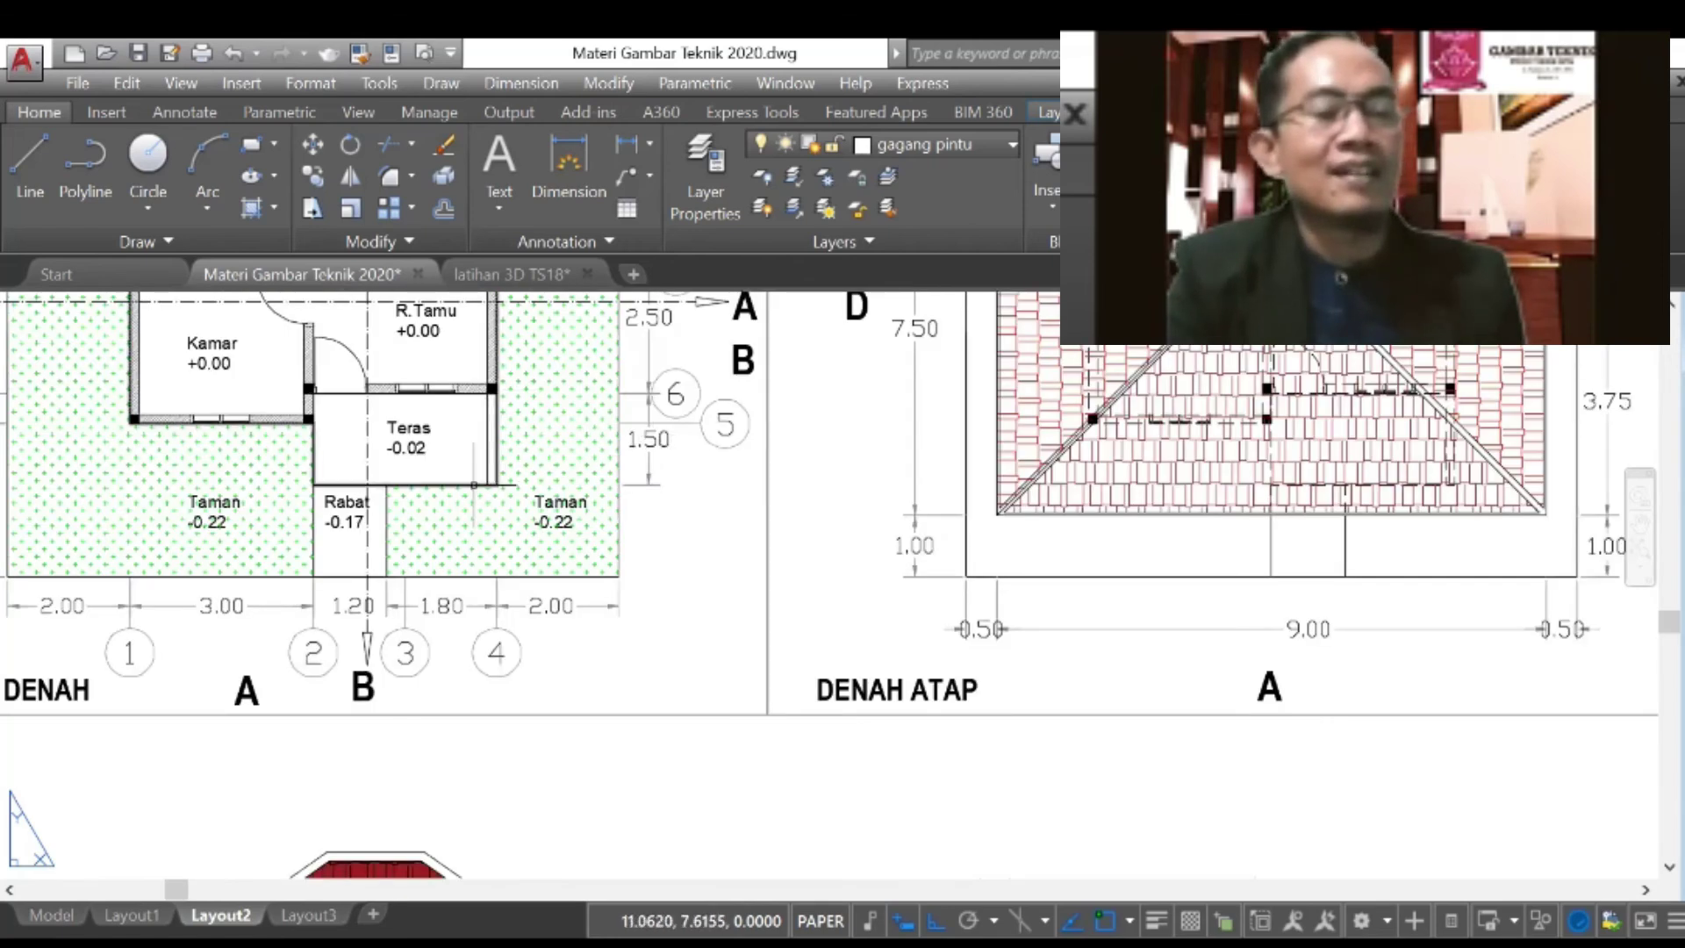
scroll(474, 484, "down", 2)
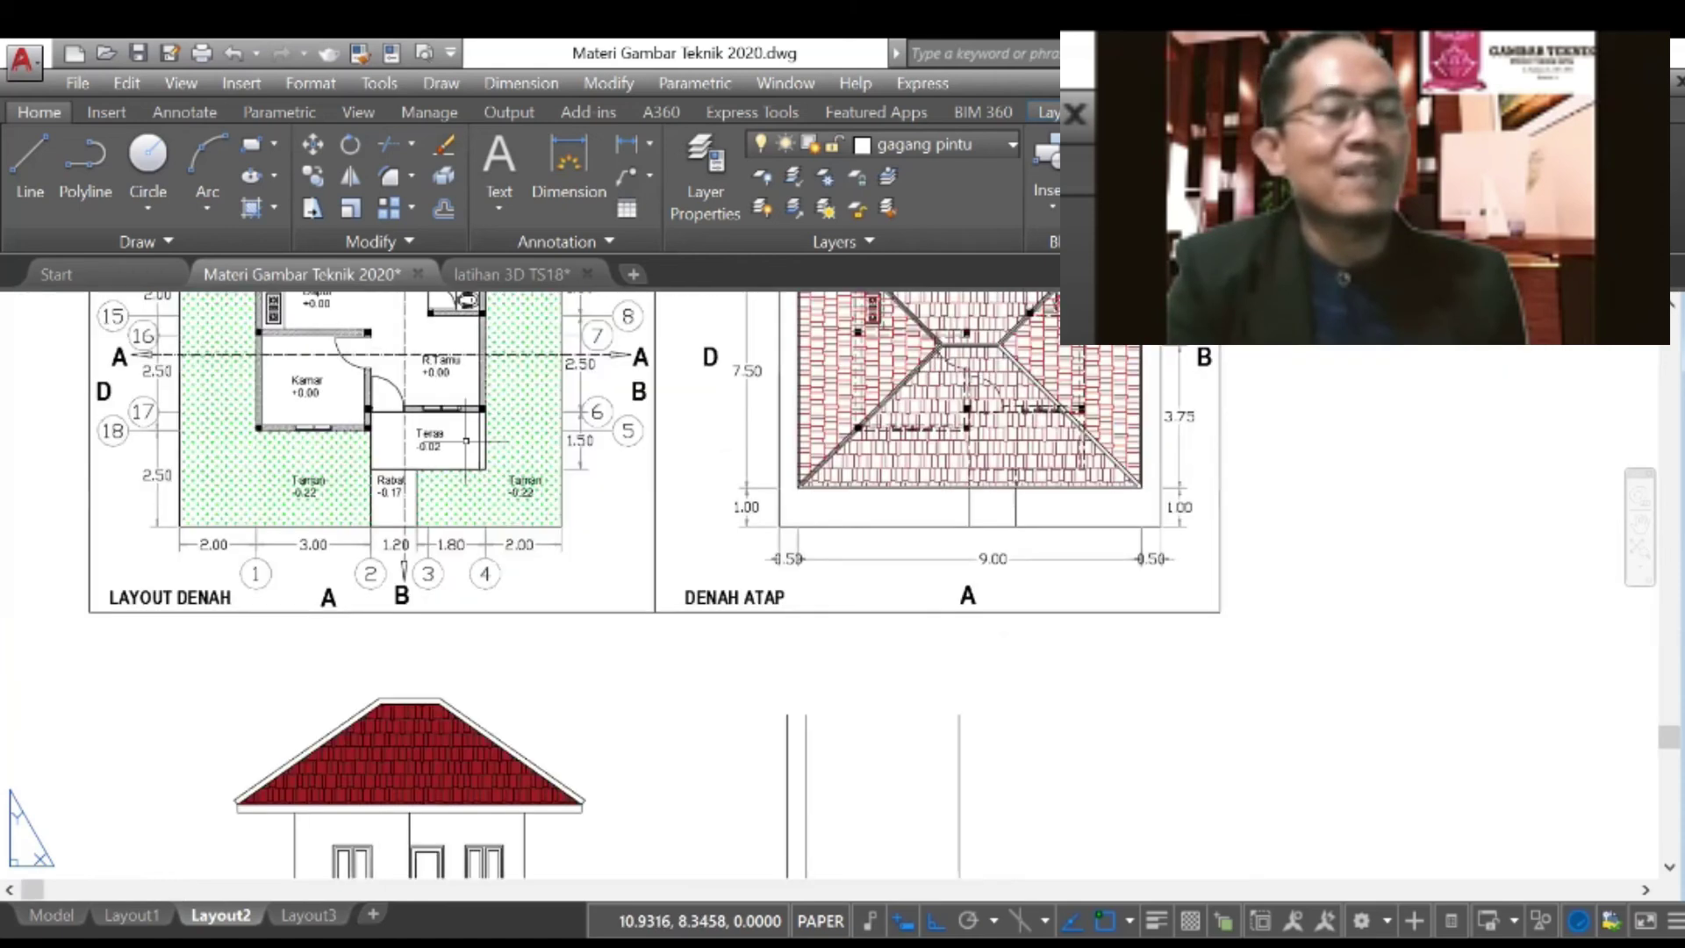
scroll(466, 441, "up", 2)
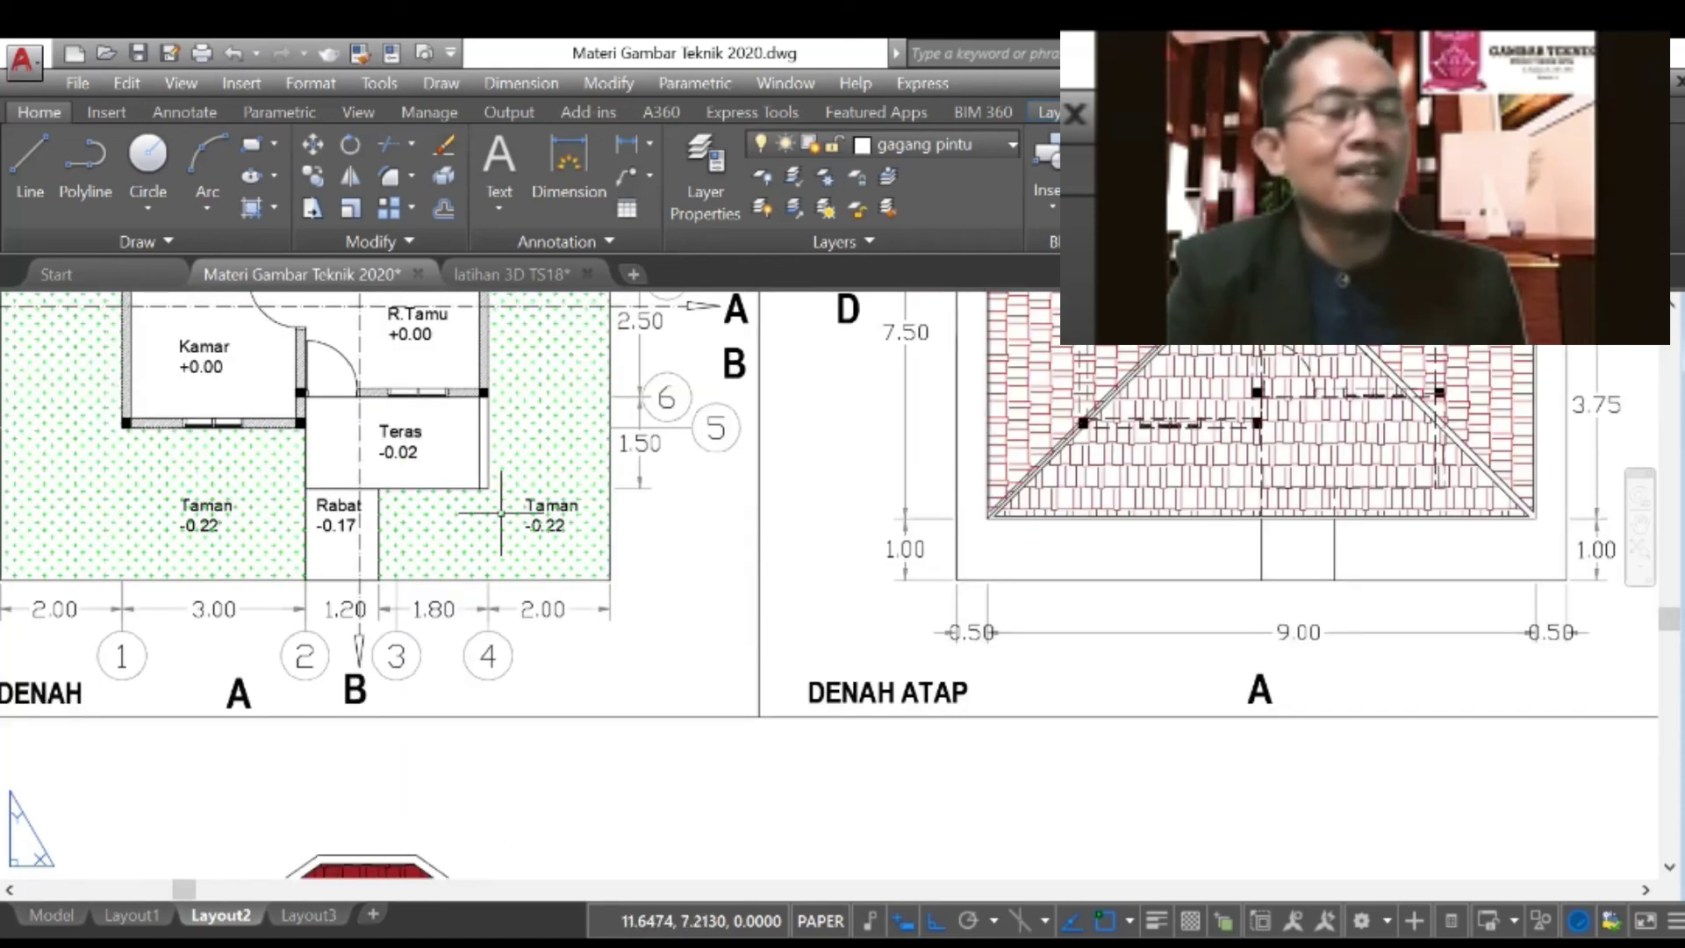
scroll(516, 524, "up", 2)
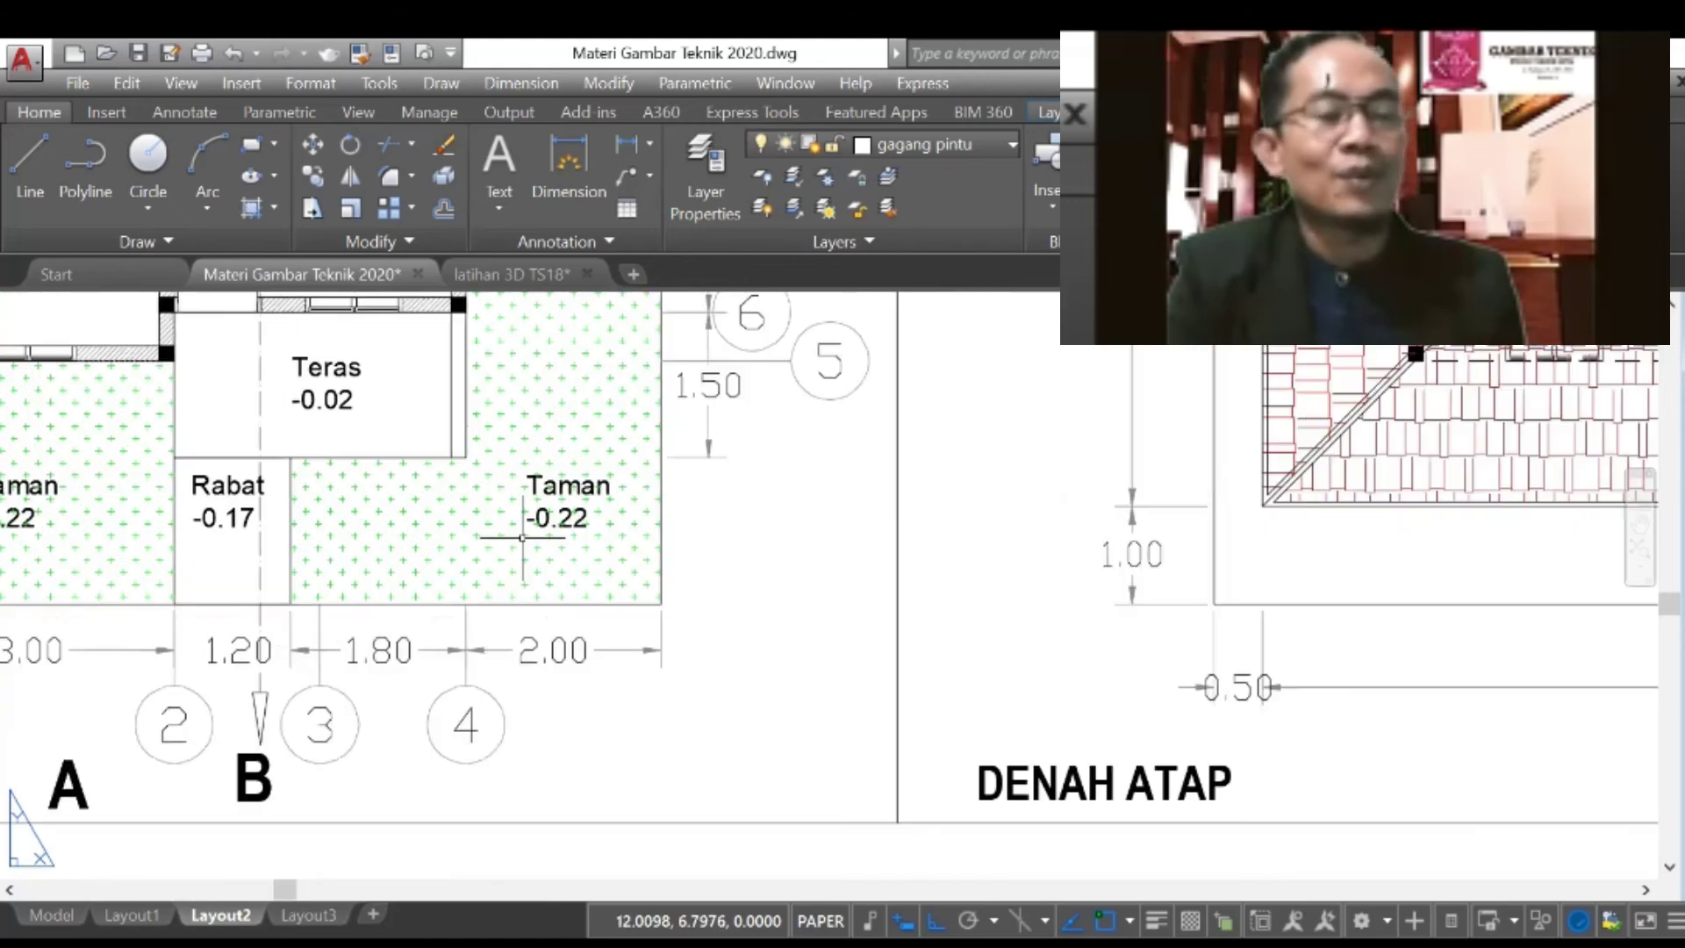
scroll(523, 537, "down", 4)
middle_click_drag(776, 703, 713, 408)
middle_click_drag(396, 316, 617, 535)
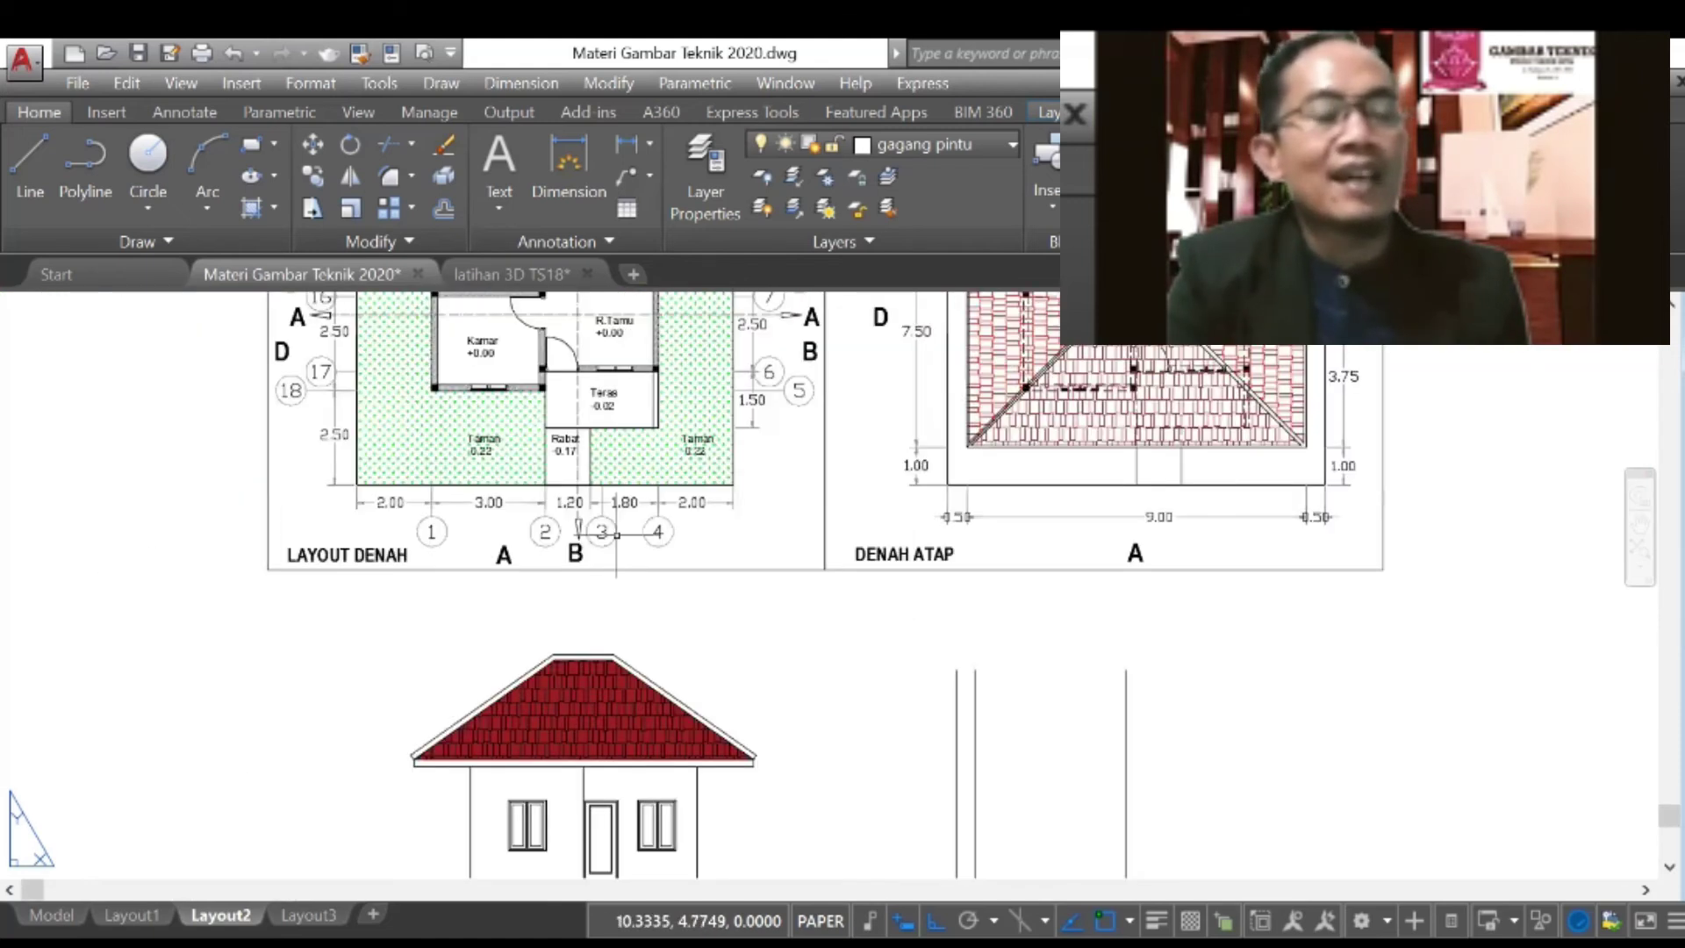
scroll(555, 451, "down", 2)
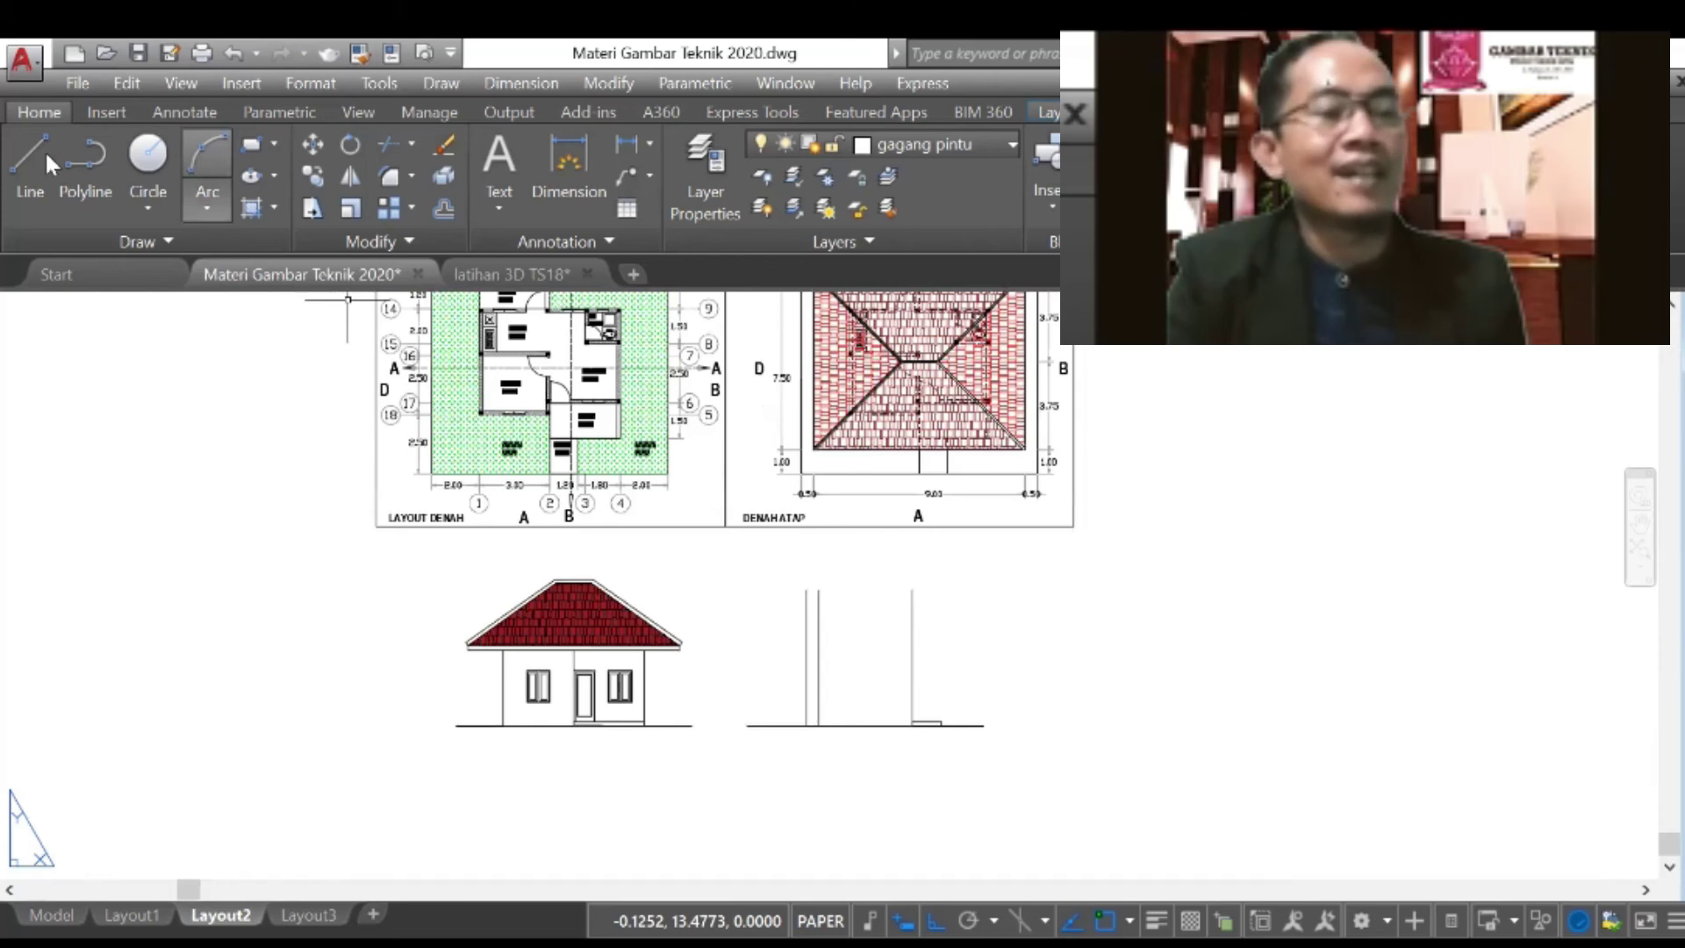
Step: Draw the front terrace from the foot of the offset wall line: 0.2 units up, 1.5 units toward the front elevation, and down to the ground line
left_click(30, 171)
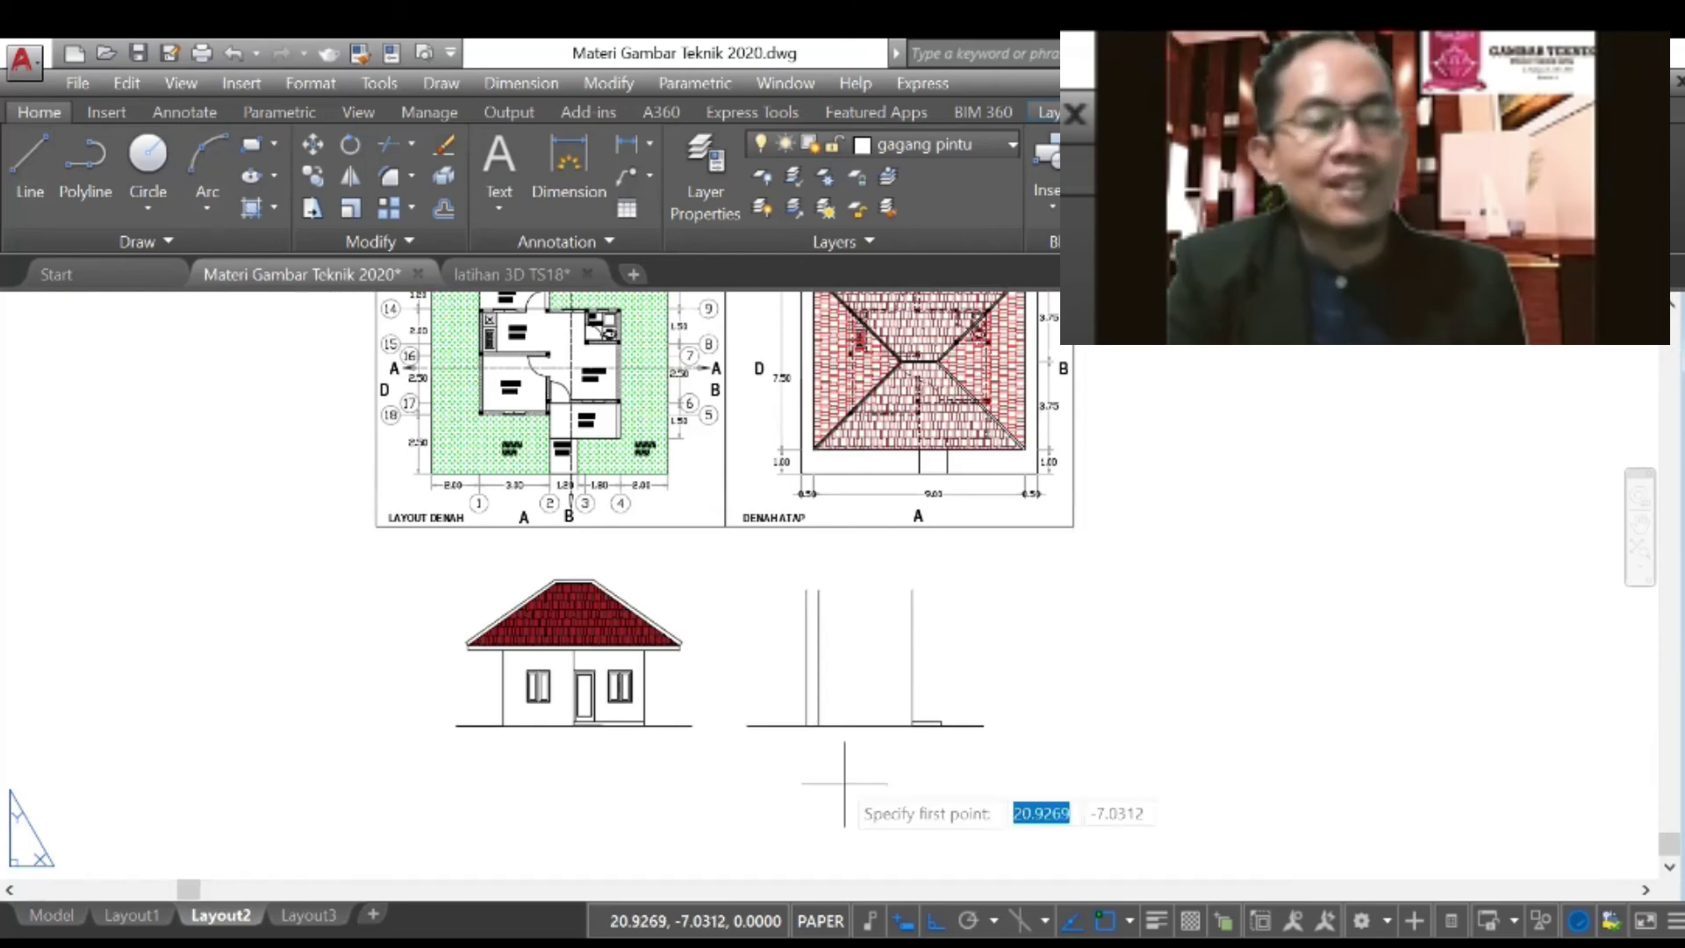
scroll(839, 772, "up", 2)
left_click(810, 698)
scroll(810, 698, "up", 4)
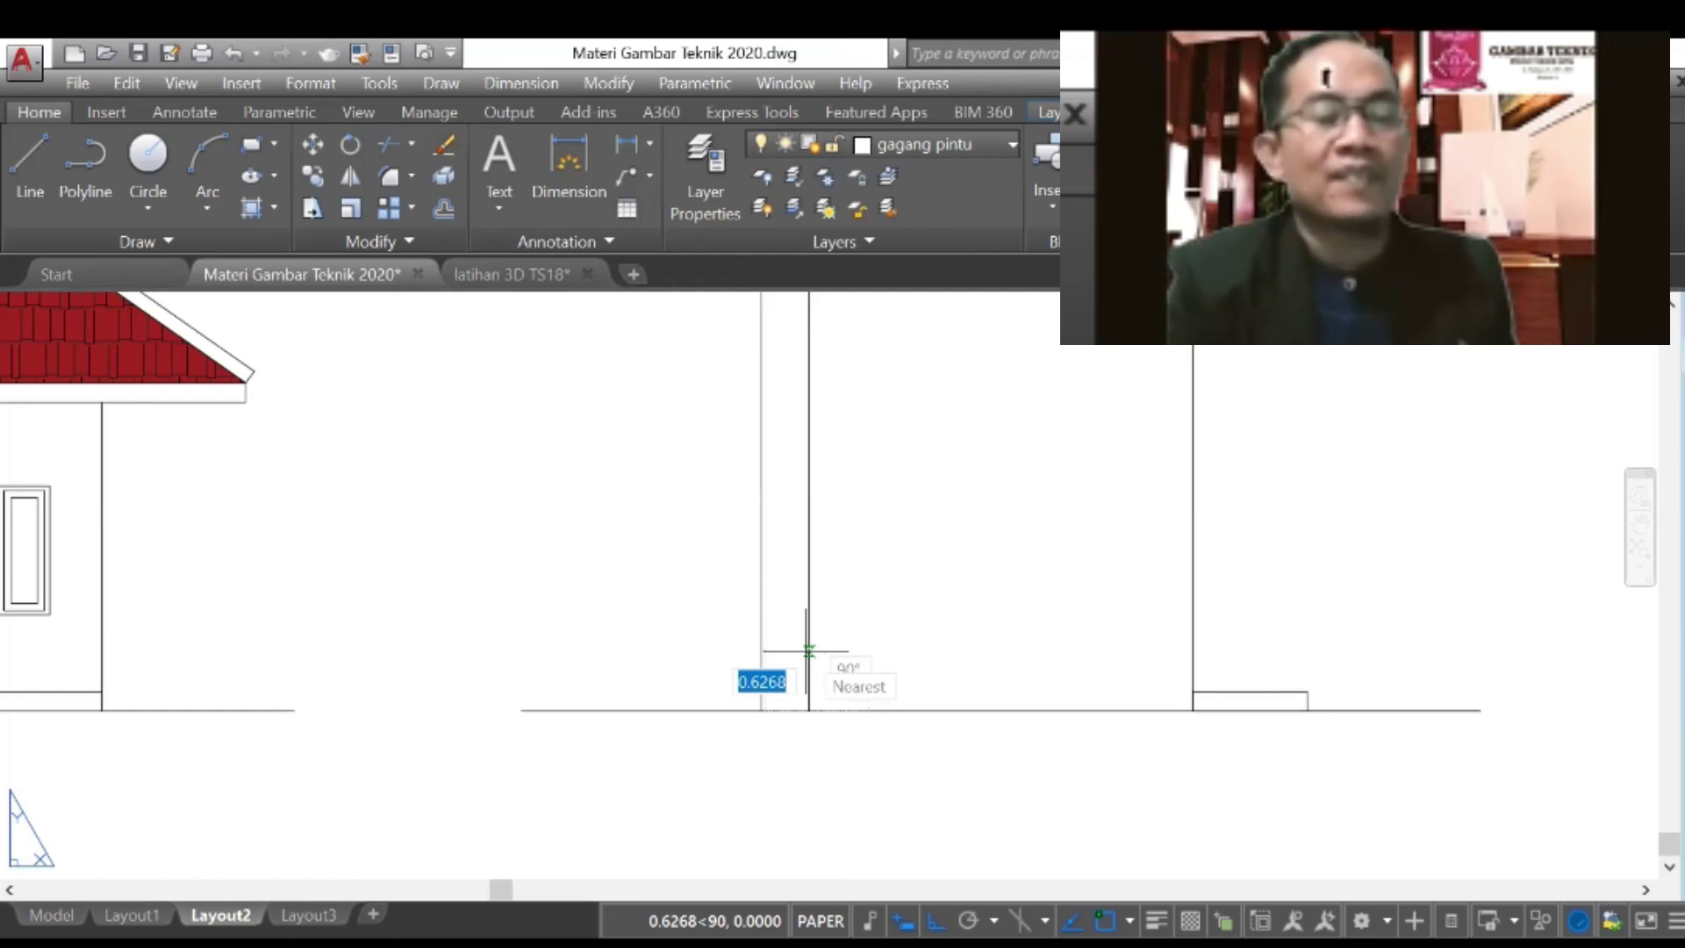
type("0.2")
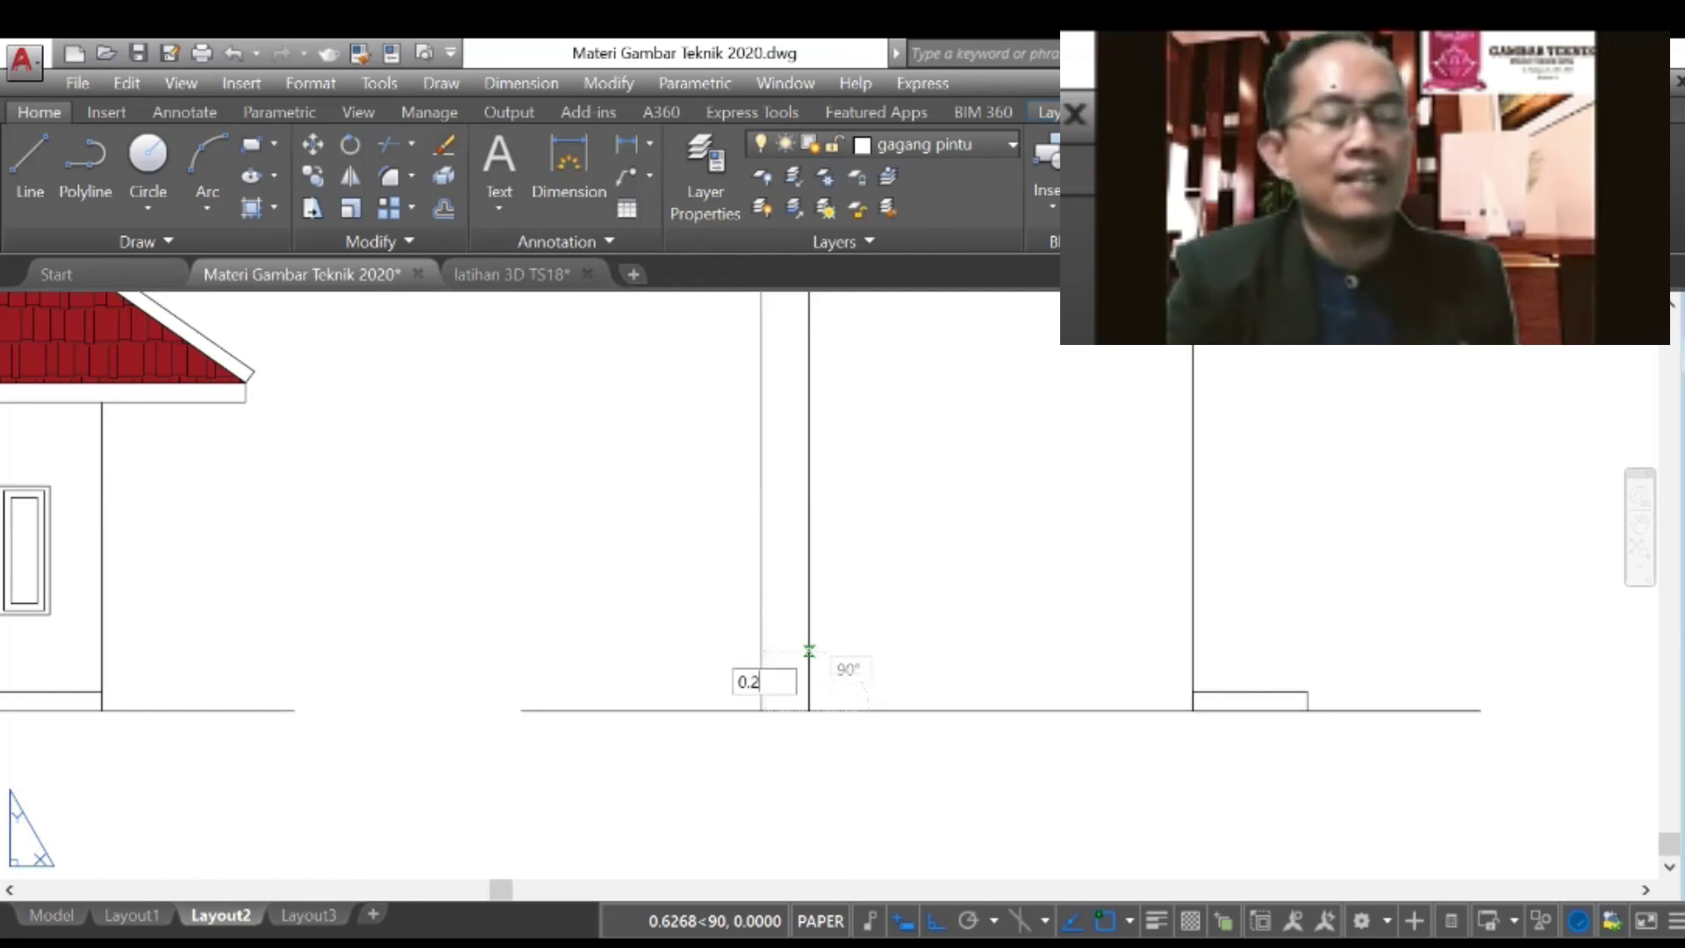
key("Return")
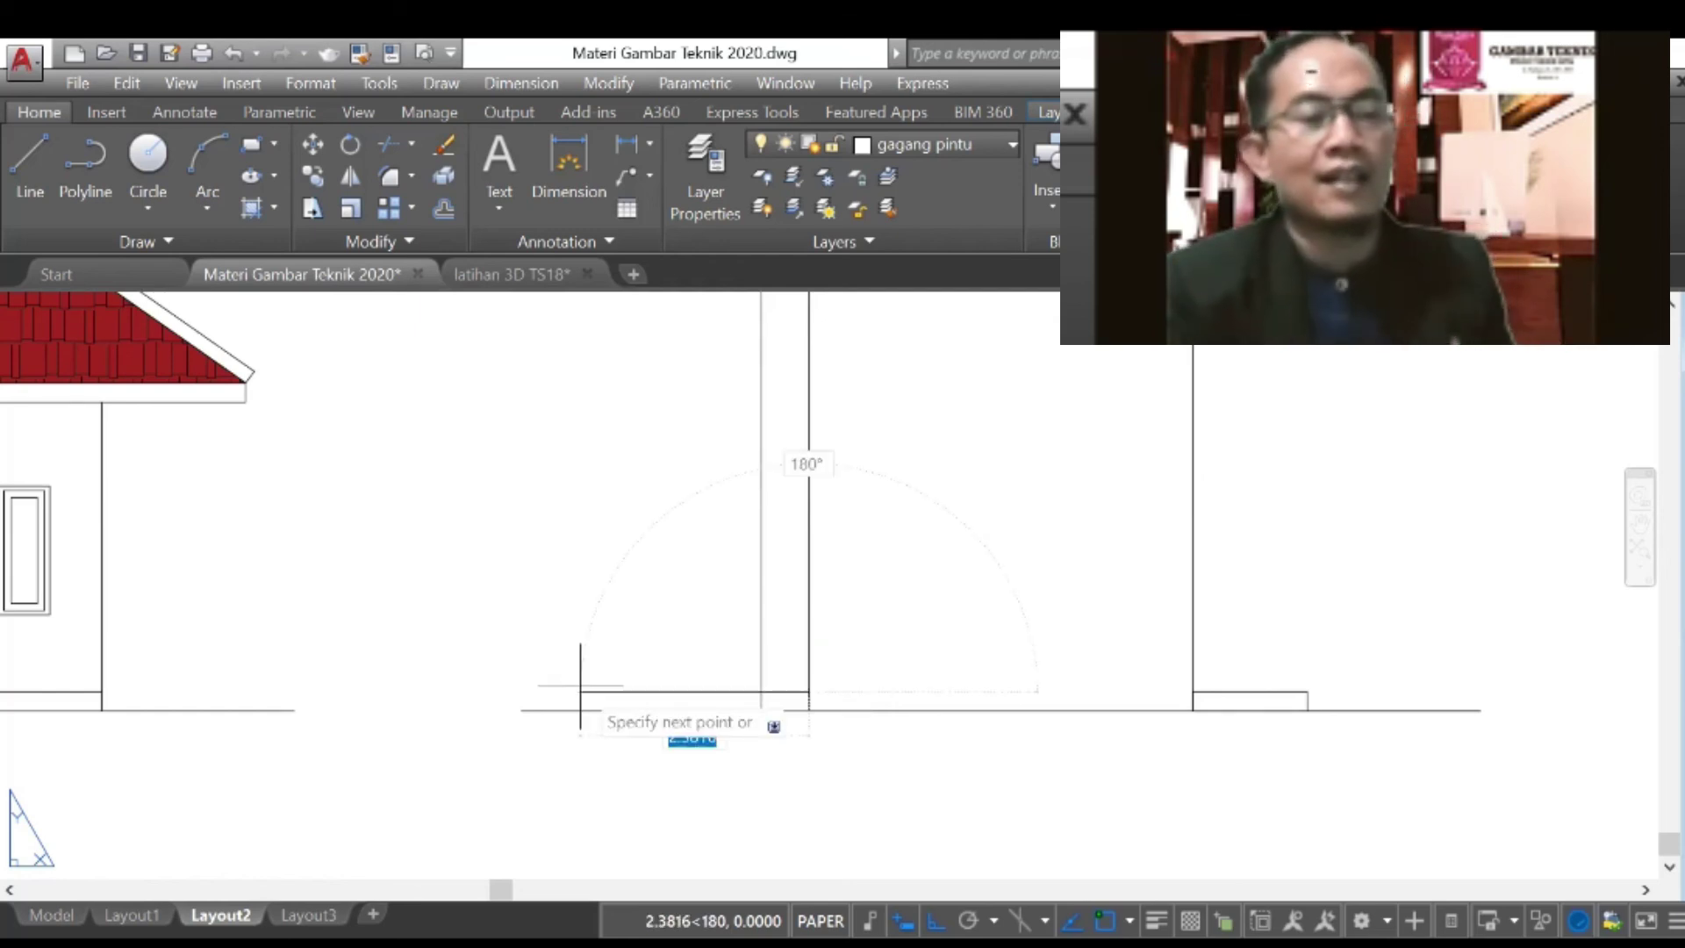
type("1.5")
key("Return")
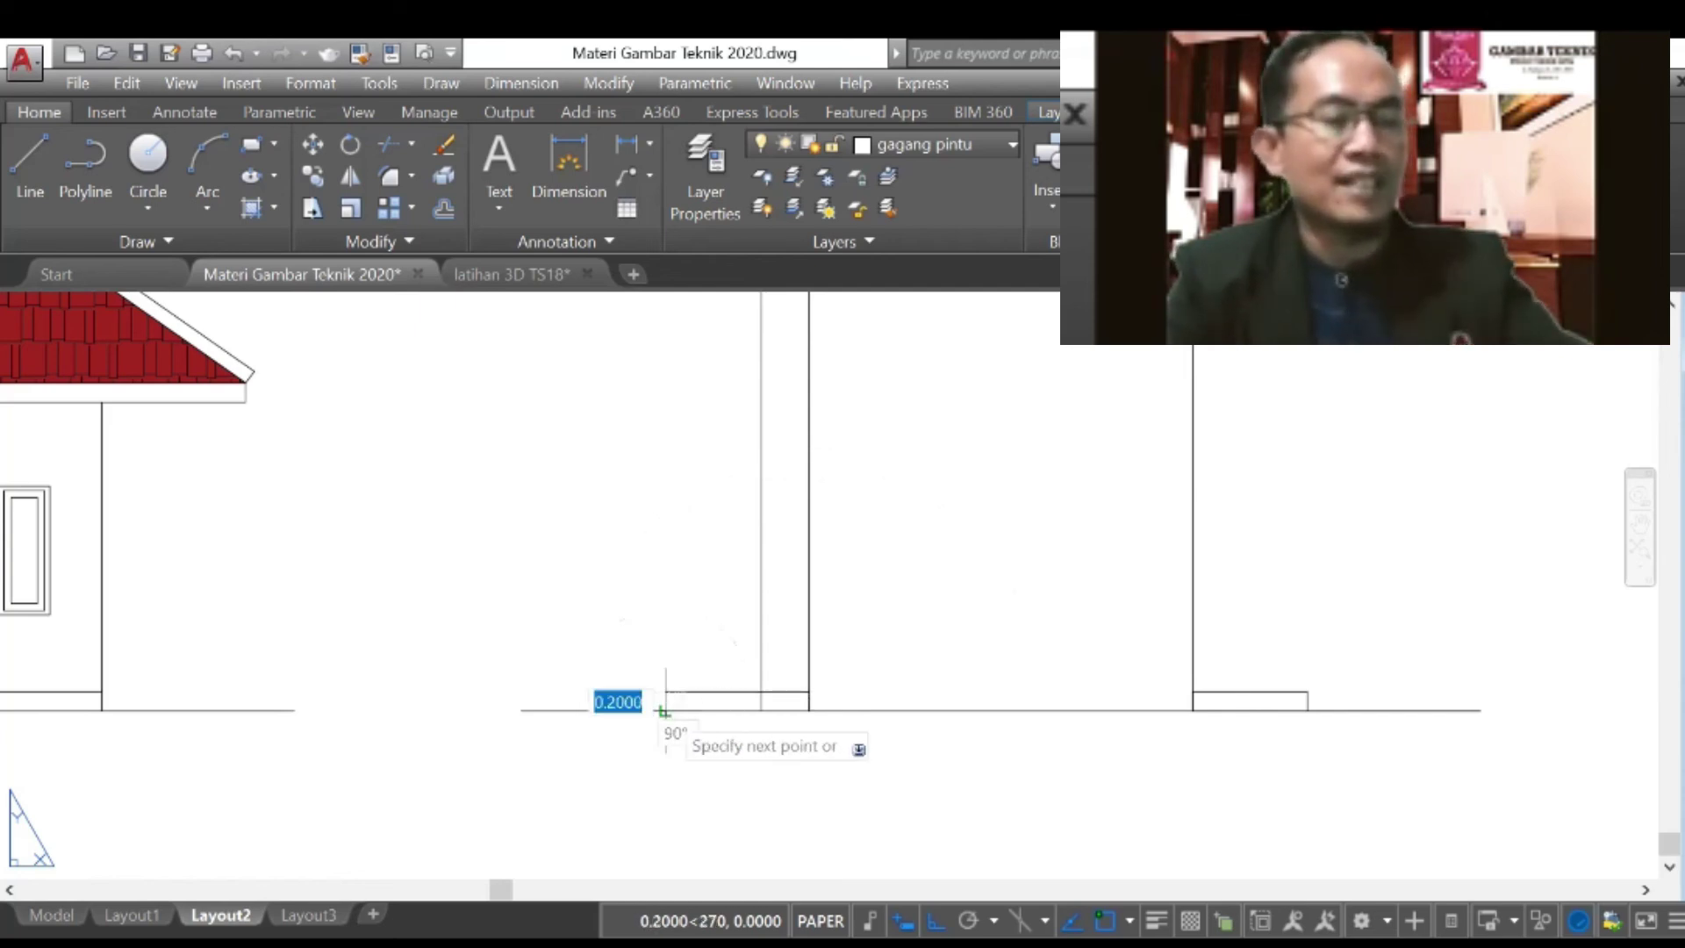
key("Return")
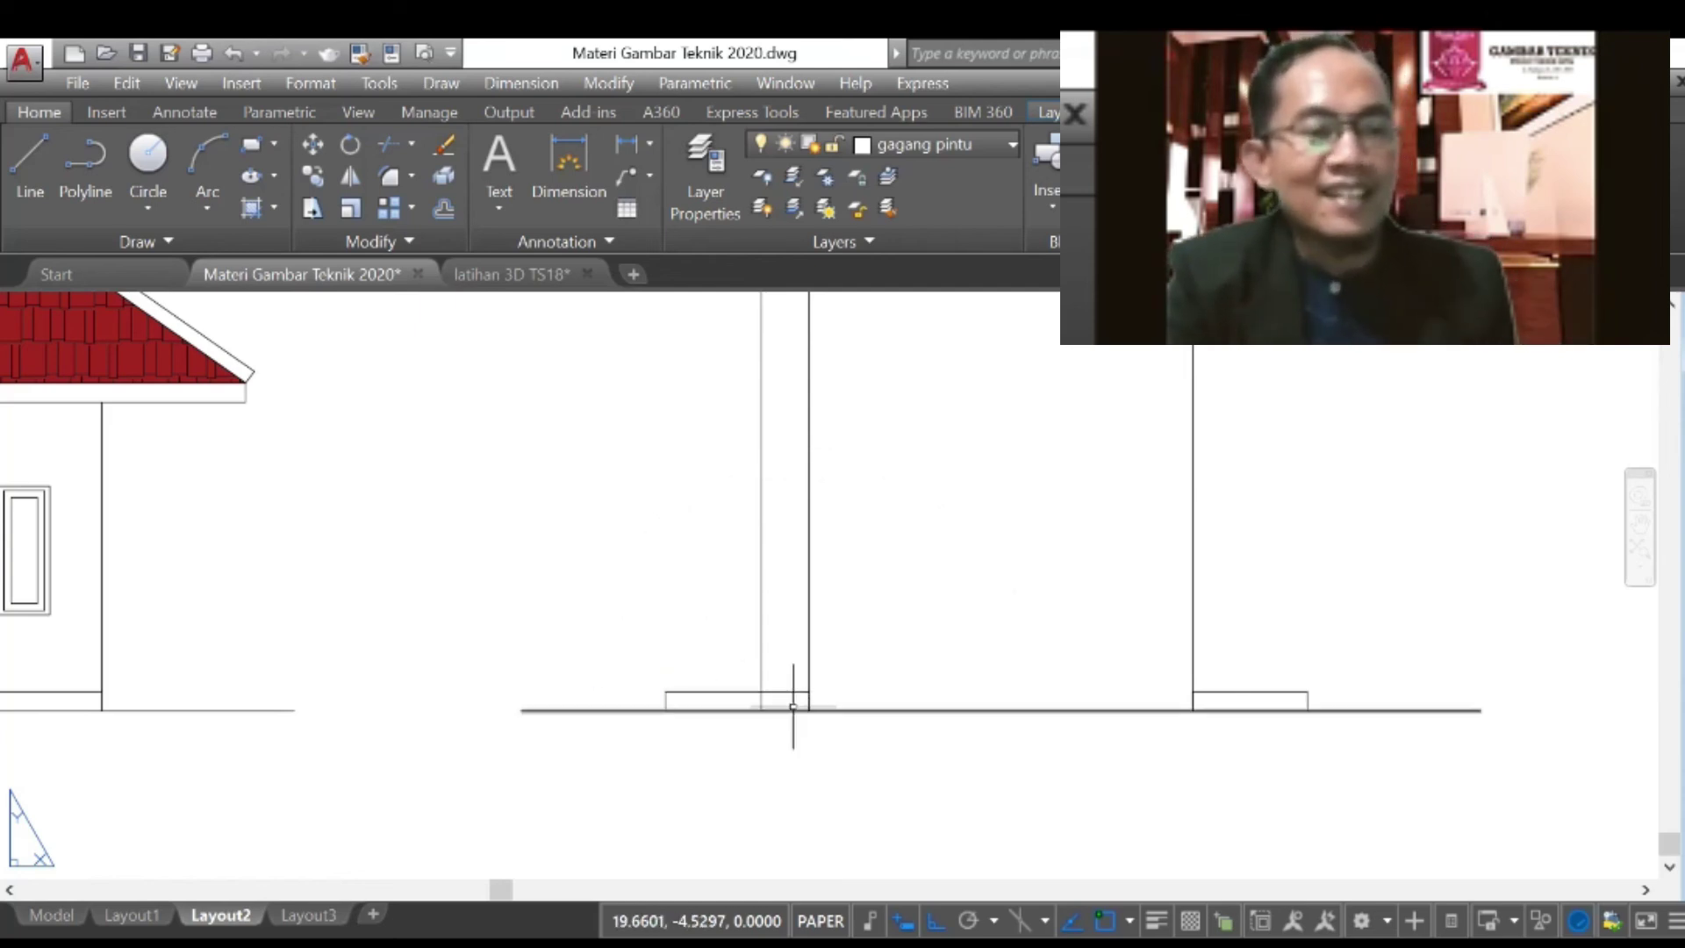
Step: Trim off the part of the front vertical wall line that lies below the top of the front terrace
scroll(793, 707, "up", 4)
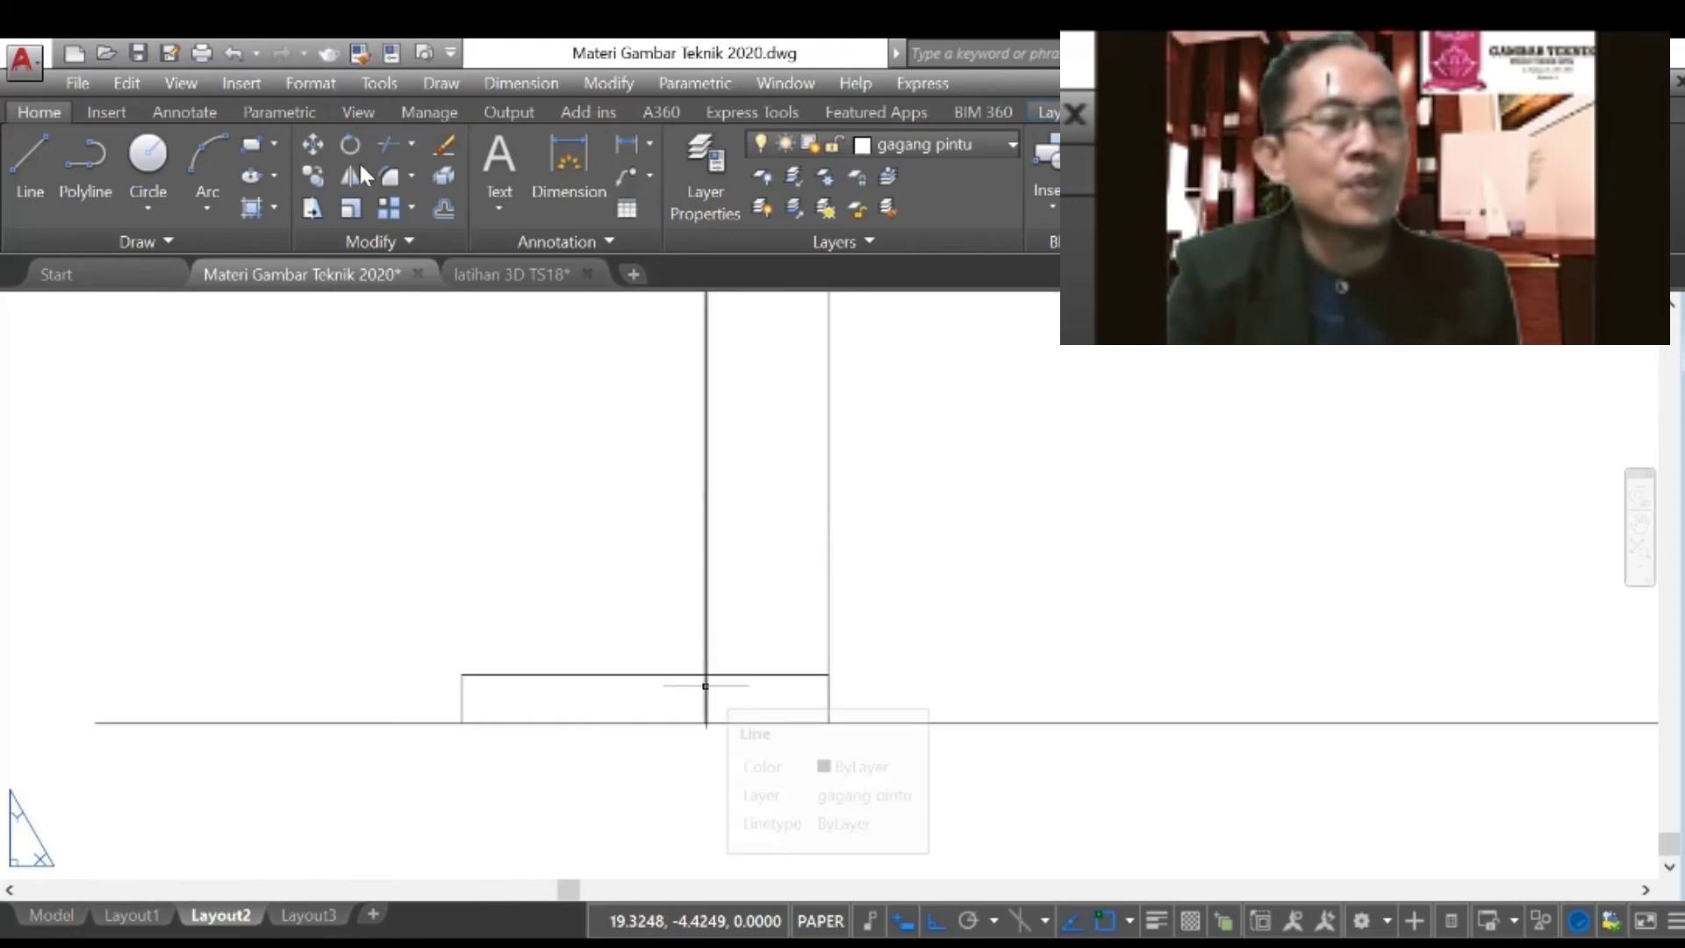
left_click(386, 140)
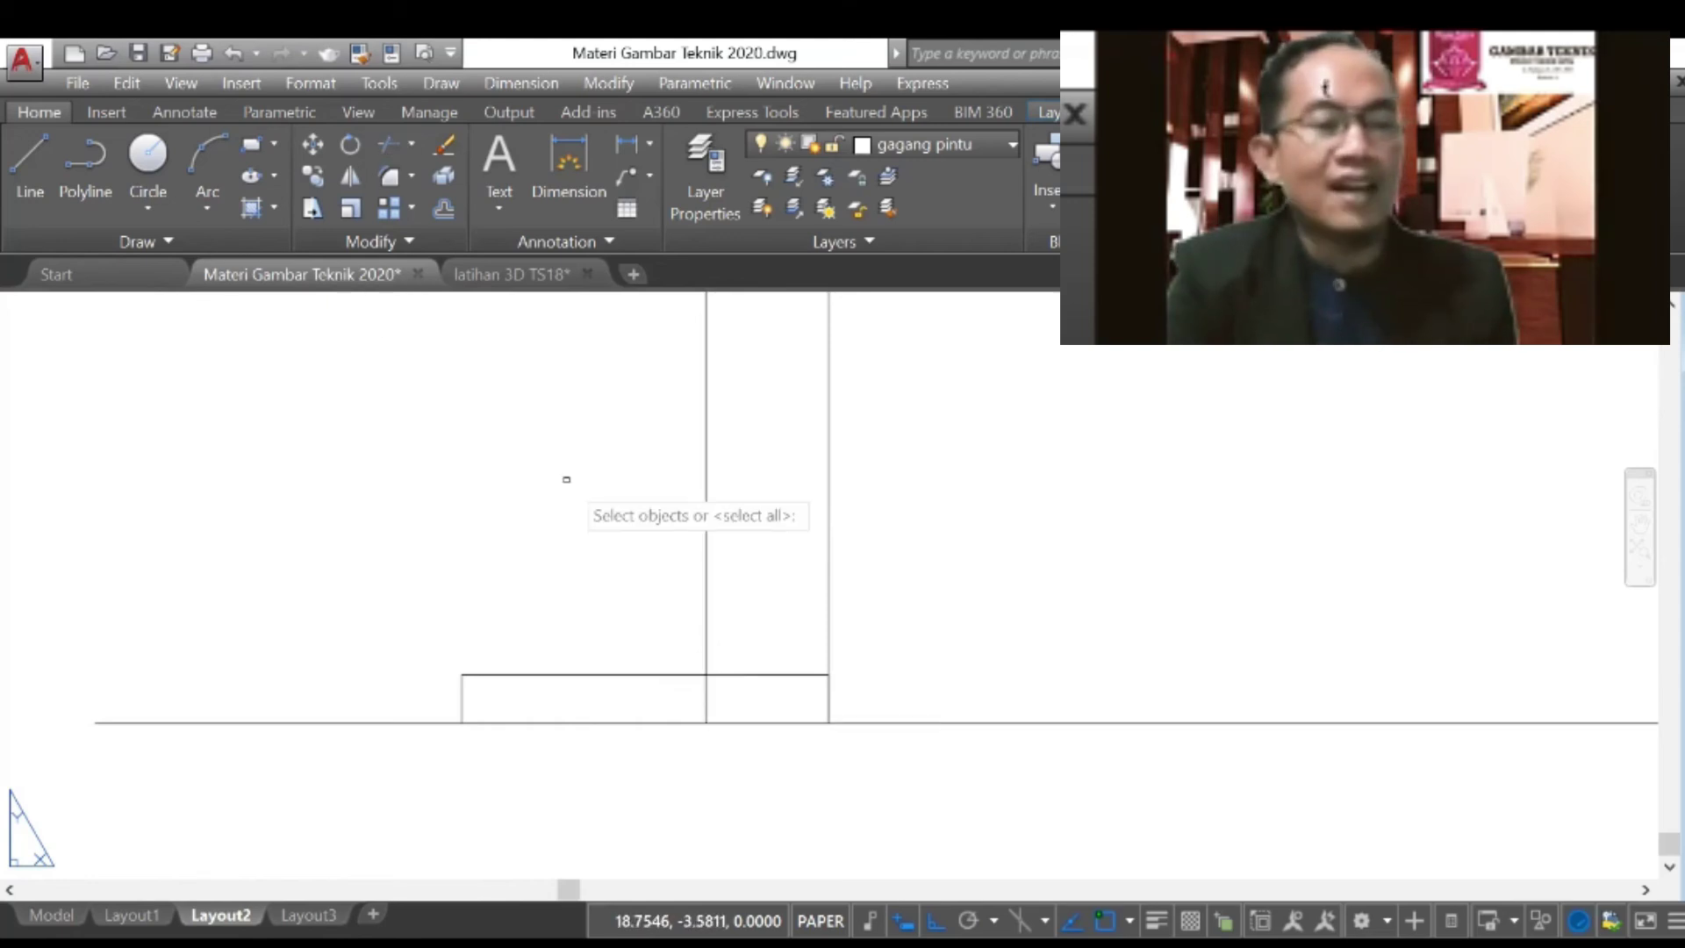
key("Return")
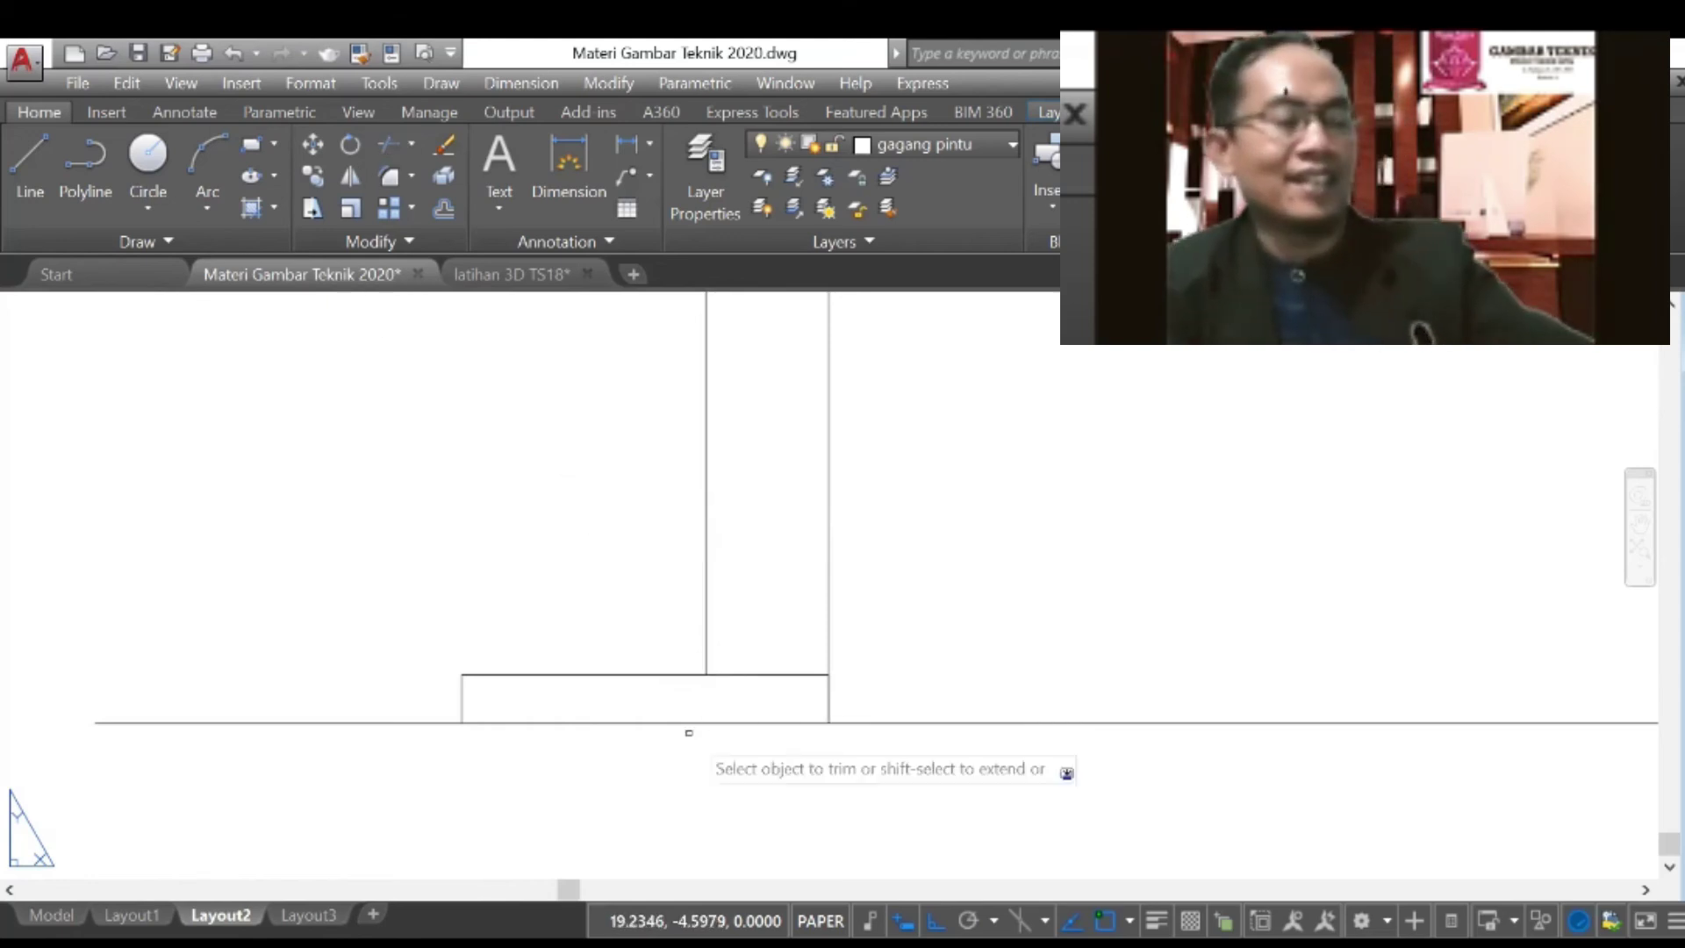
scroll(821, 782, "down", 2)
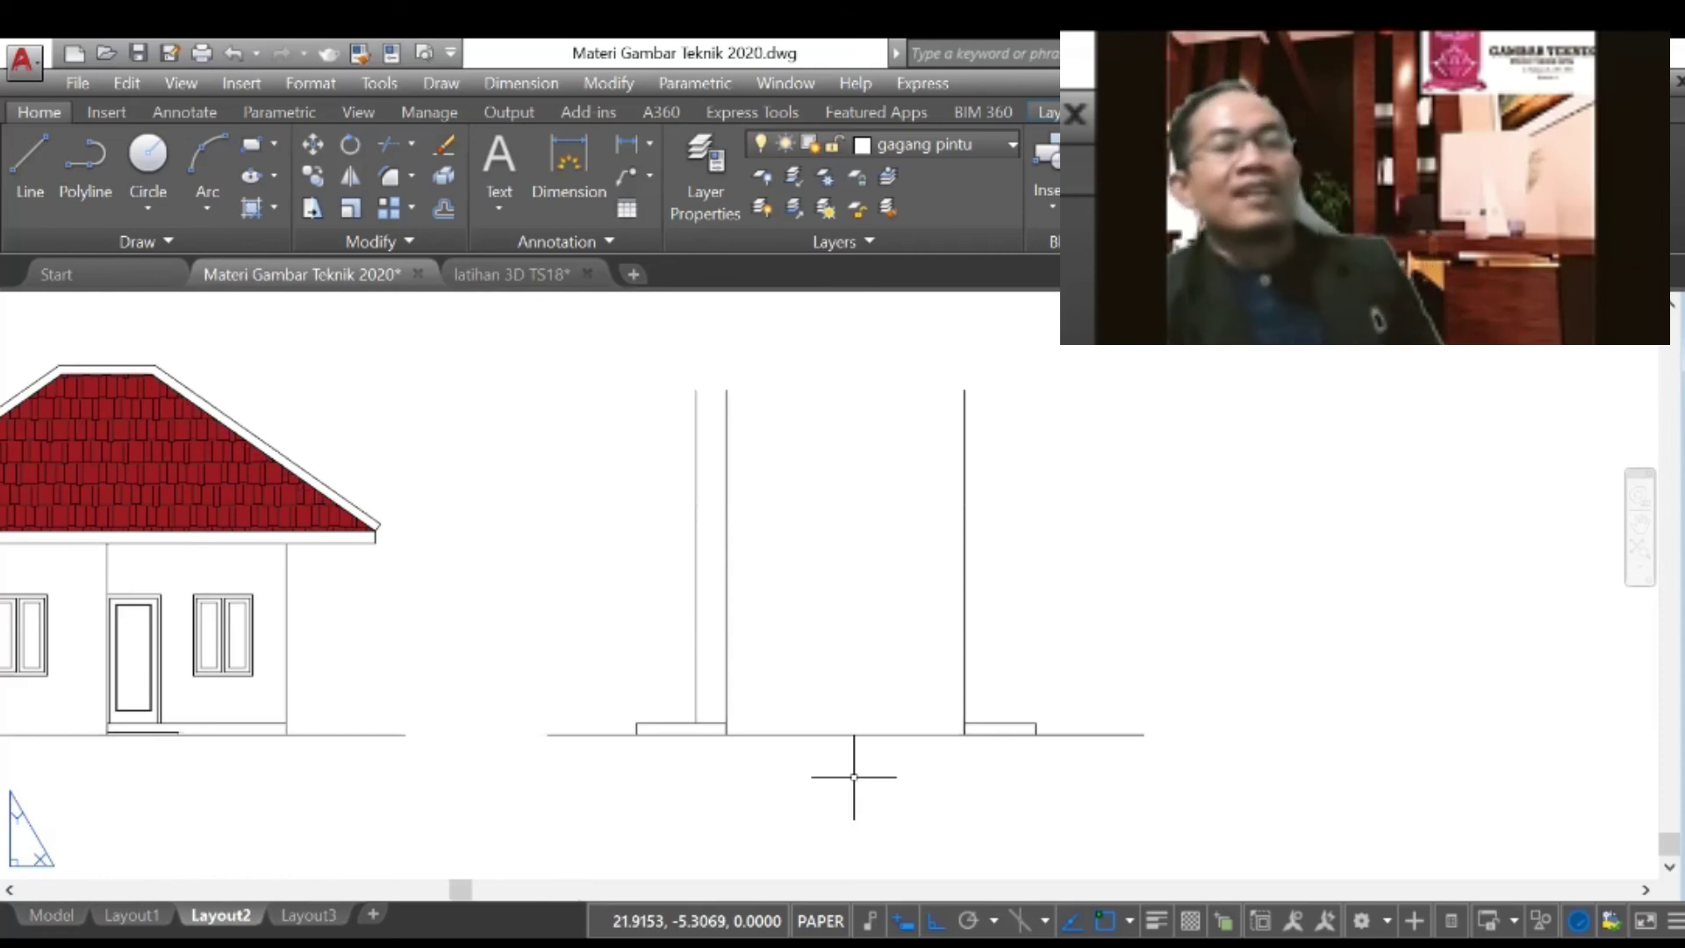
scroll(855, 730, "down", 2)
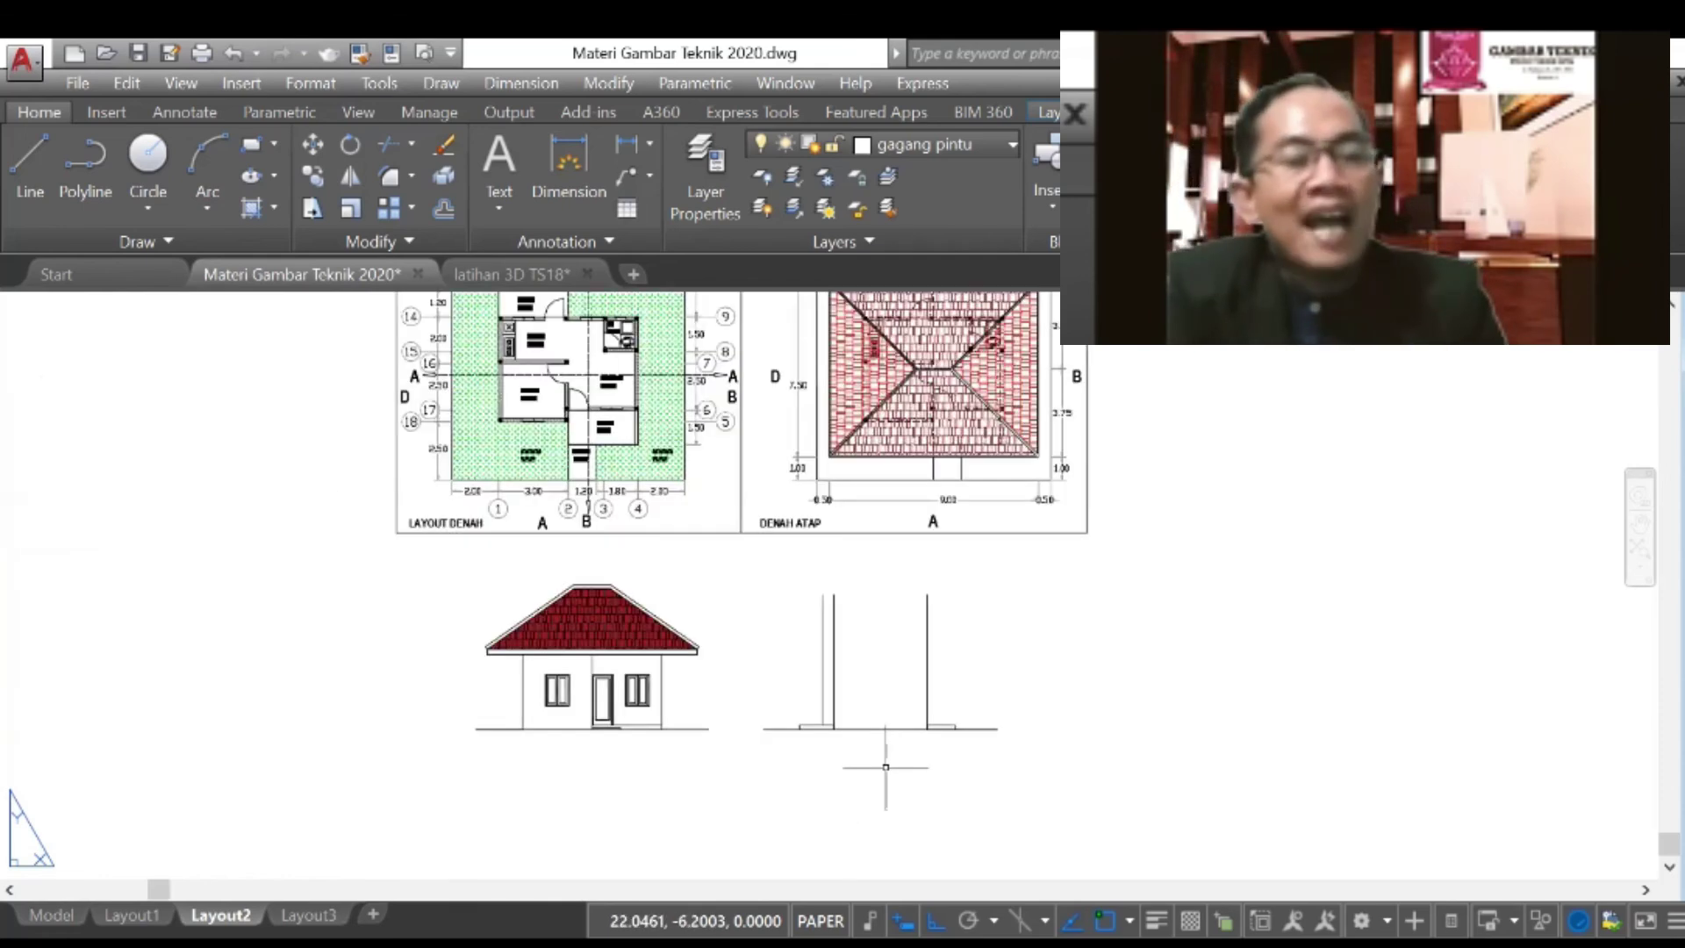
scroll(855, 731, "down", 2)
scroll(950, 468, "up", 2)
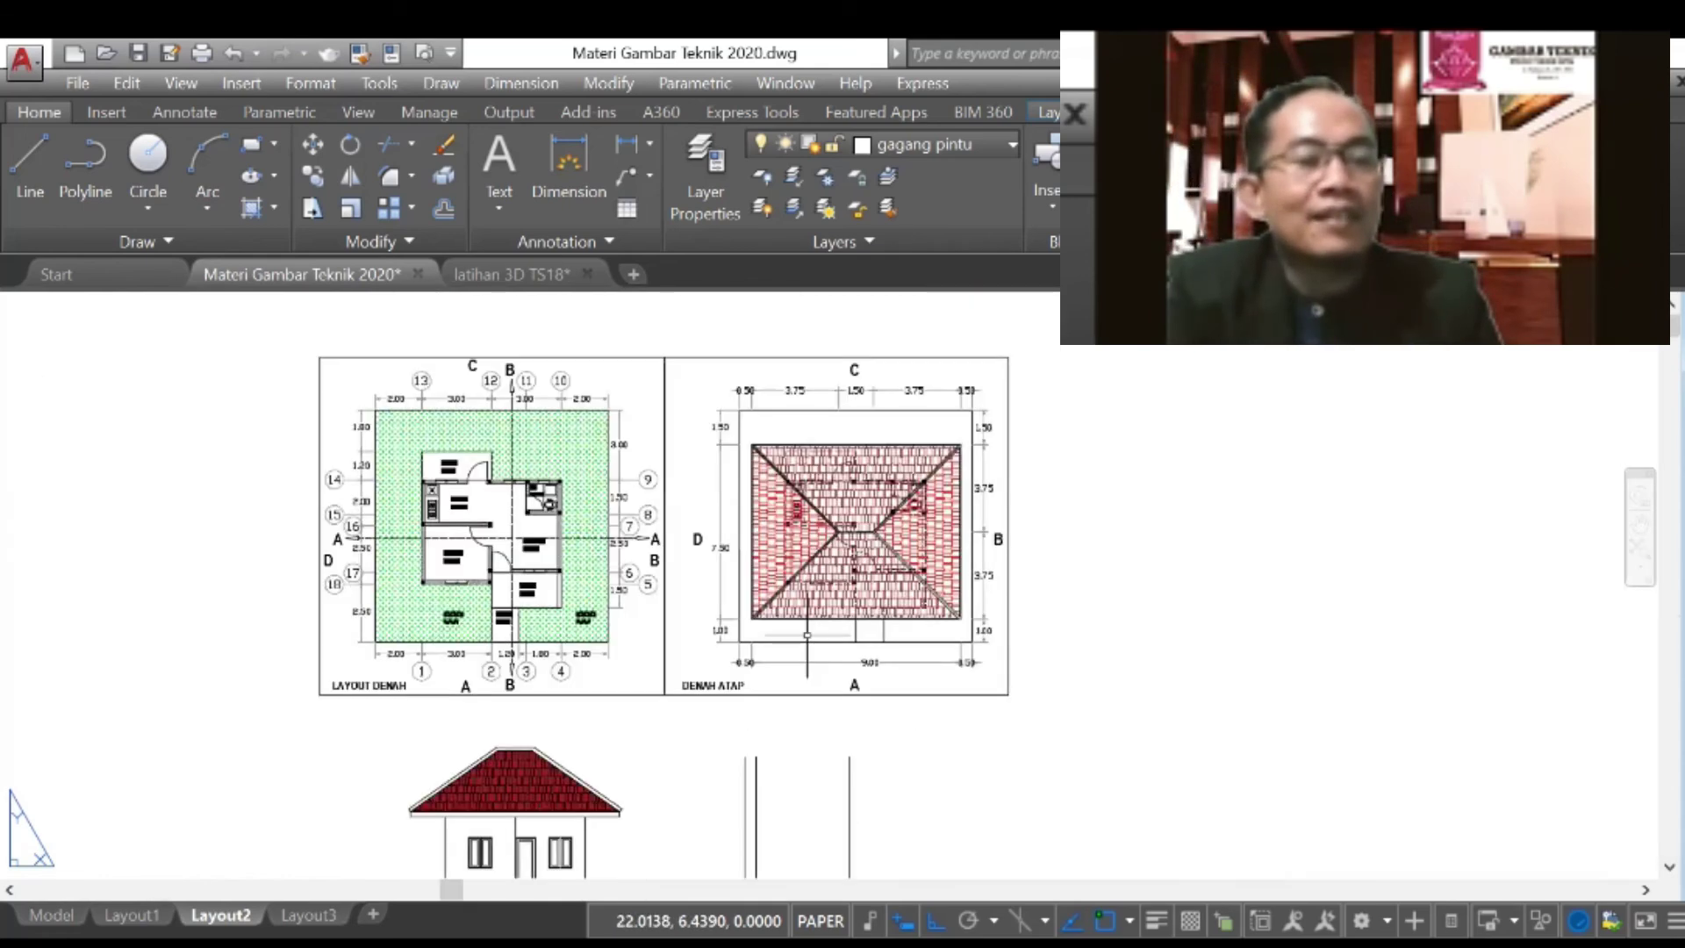
Step: Draw a horizontal eaves line from the lower right corner of the front elevation's fascia across and past the side elevation's wall lines
scroll(807, 634, "down", 2)
scroll(819, 736, "up", 2)
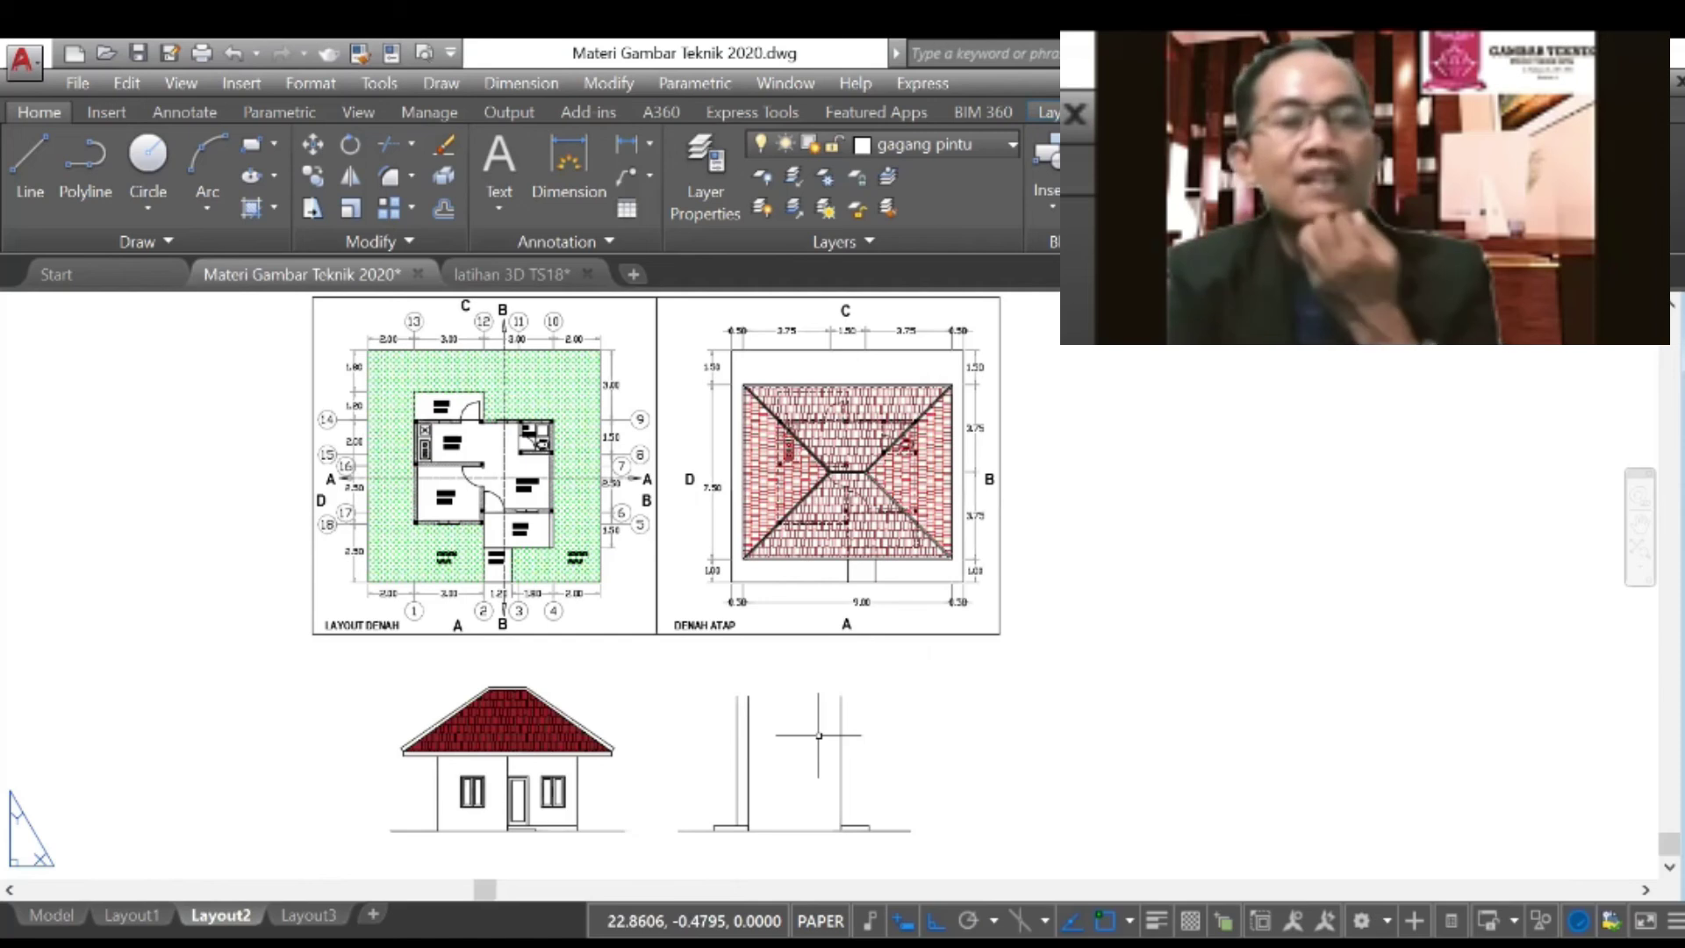
scroll(973, 372, "up", 2)
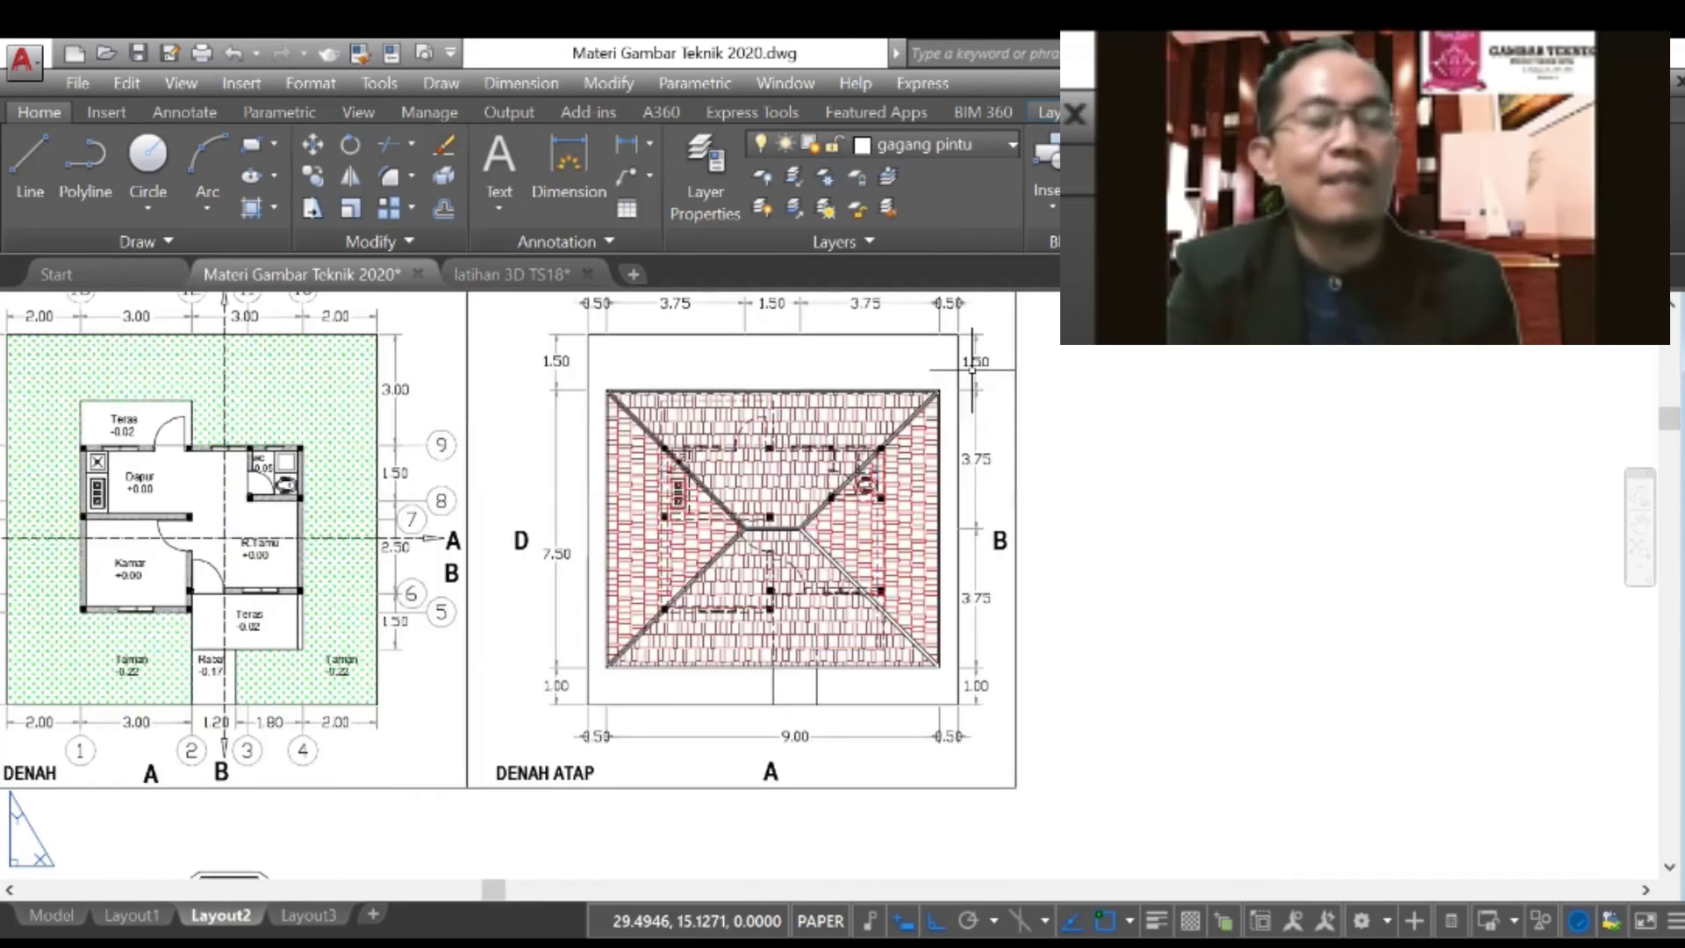
scroll(1024, 398, "down", 2)
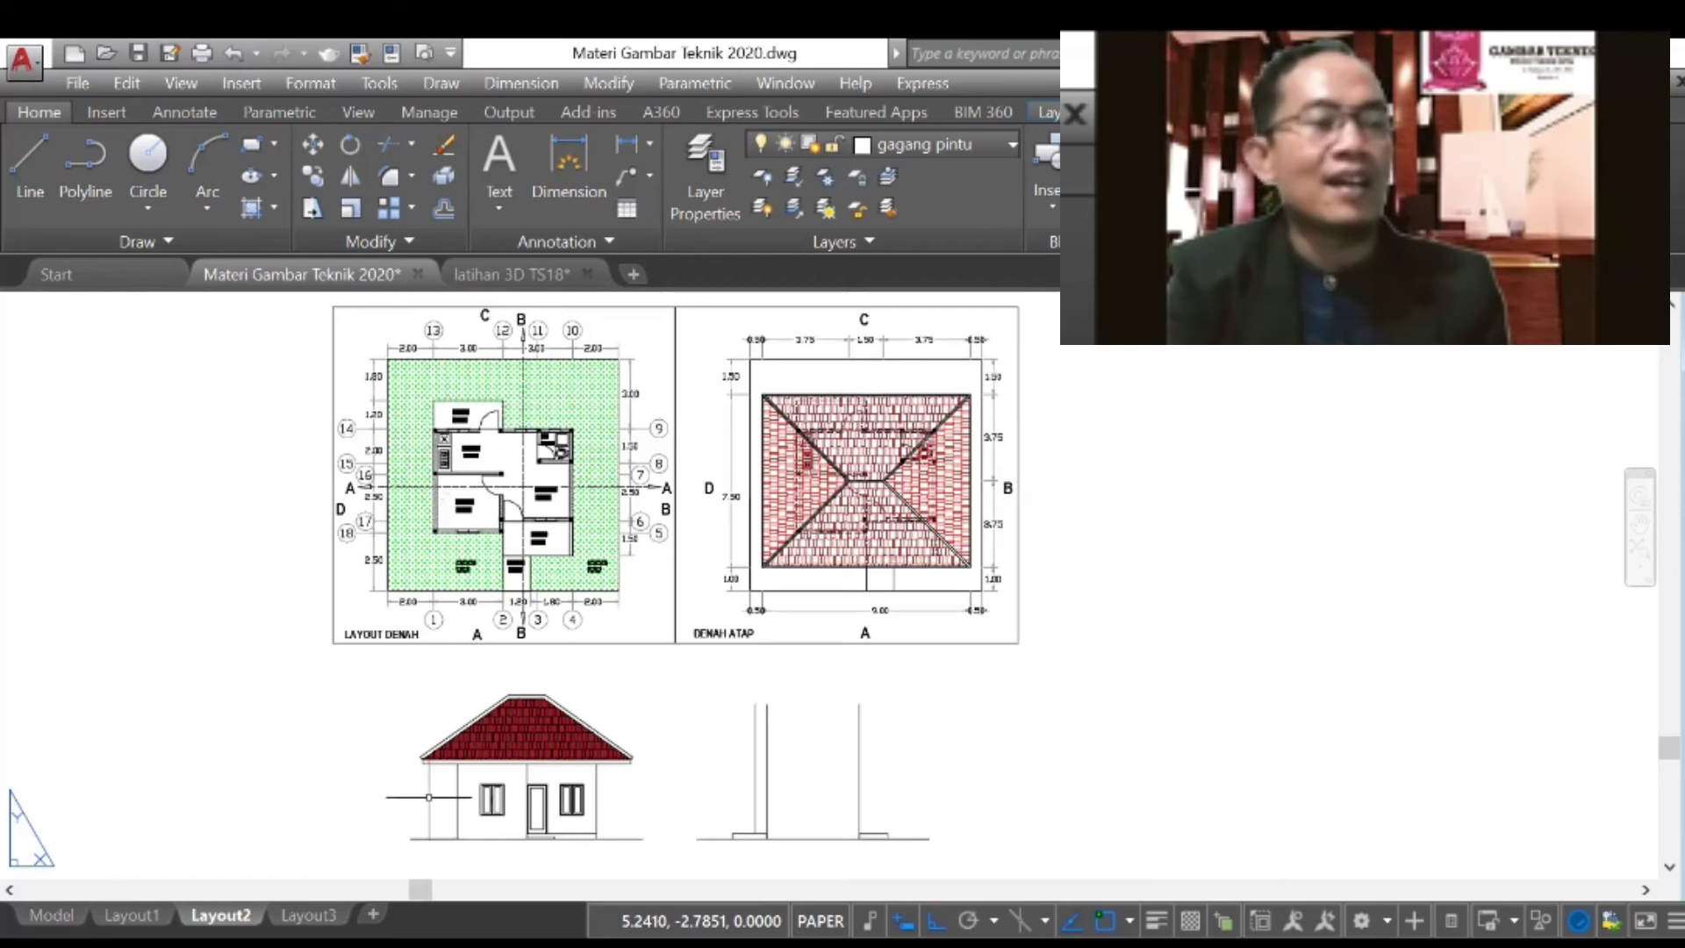
scroll(722, 780, "up", 2)
left_click(30, 158)
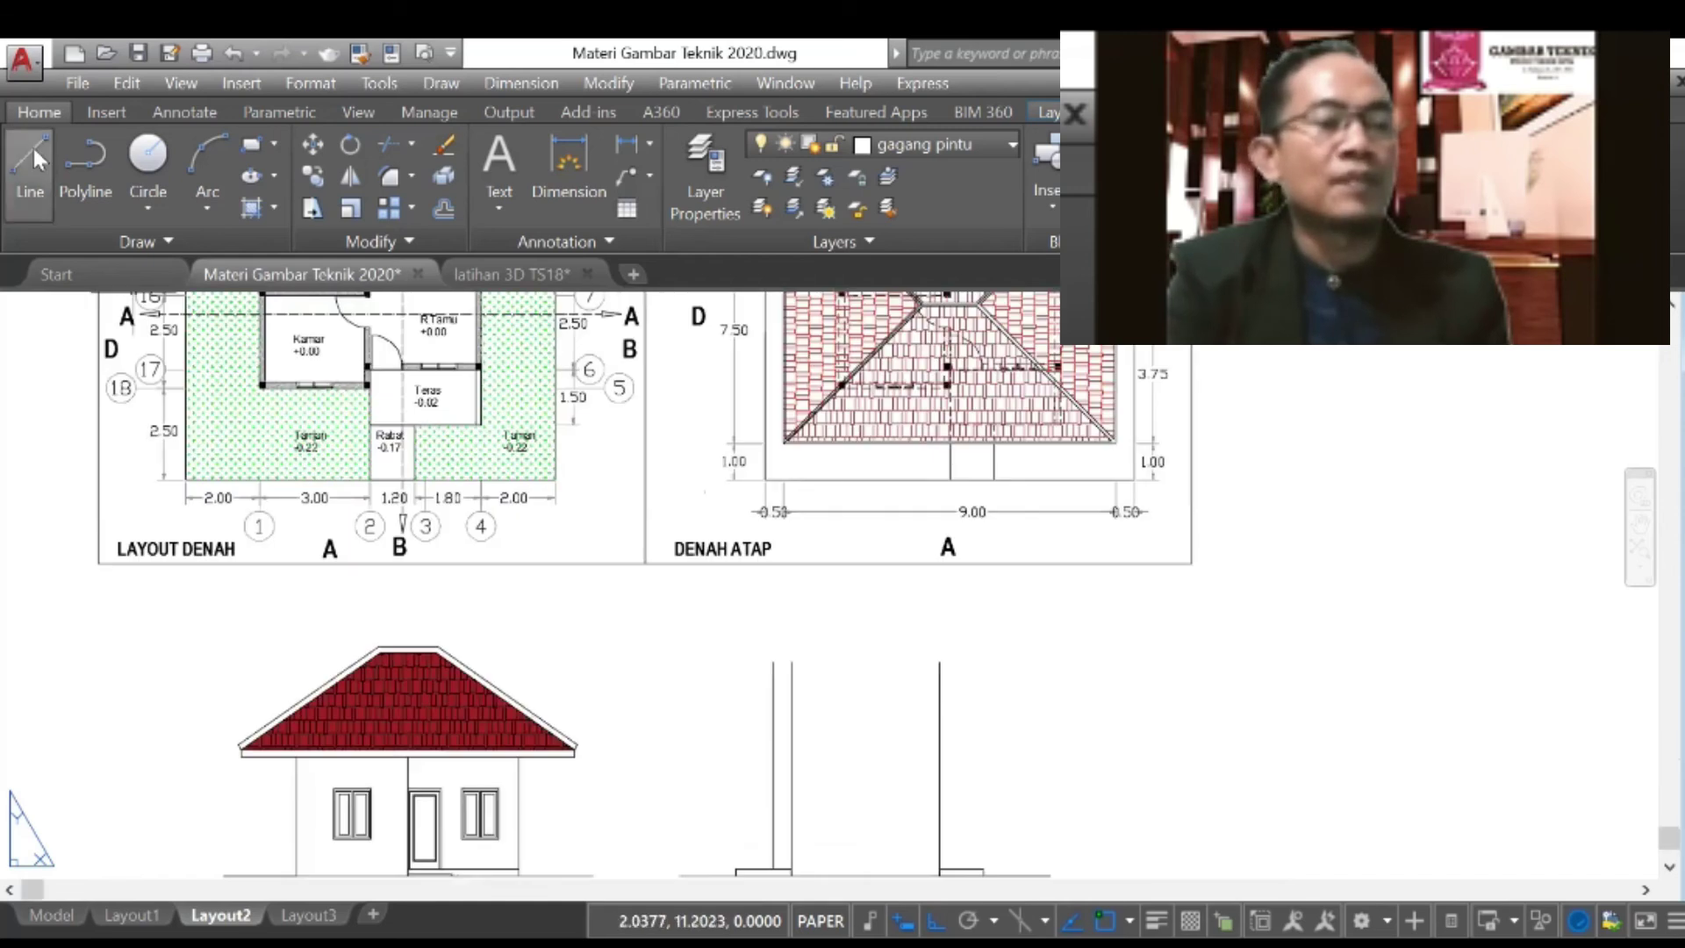
scroll(574, 752, "up", 3)
scroll(574, 753, "down", 1)
left_click(575, 752)
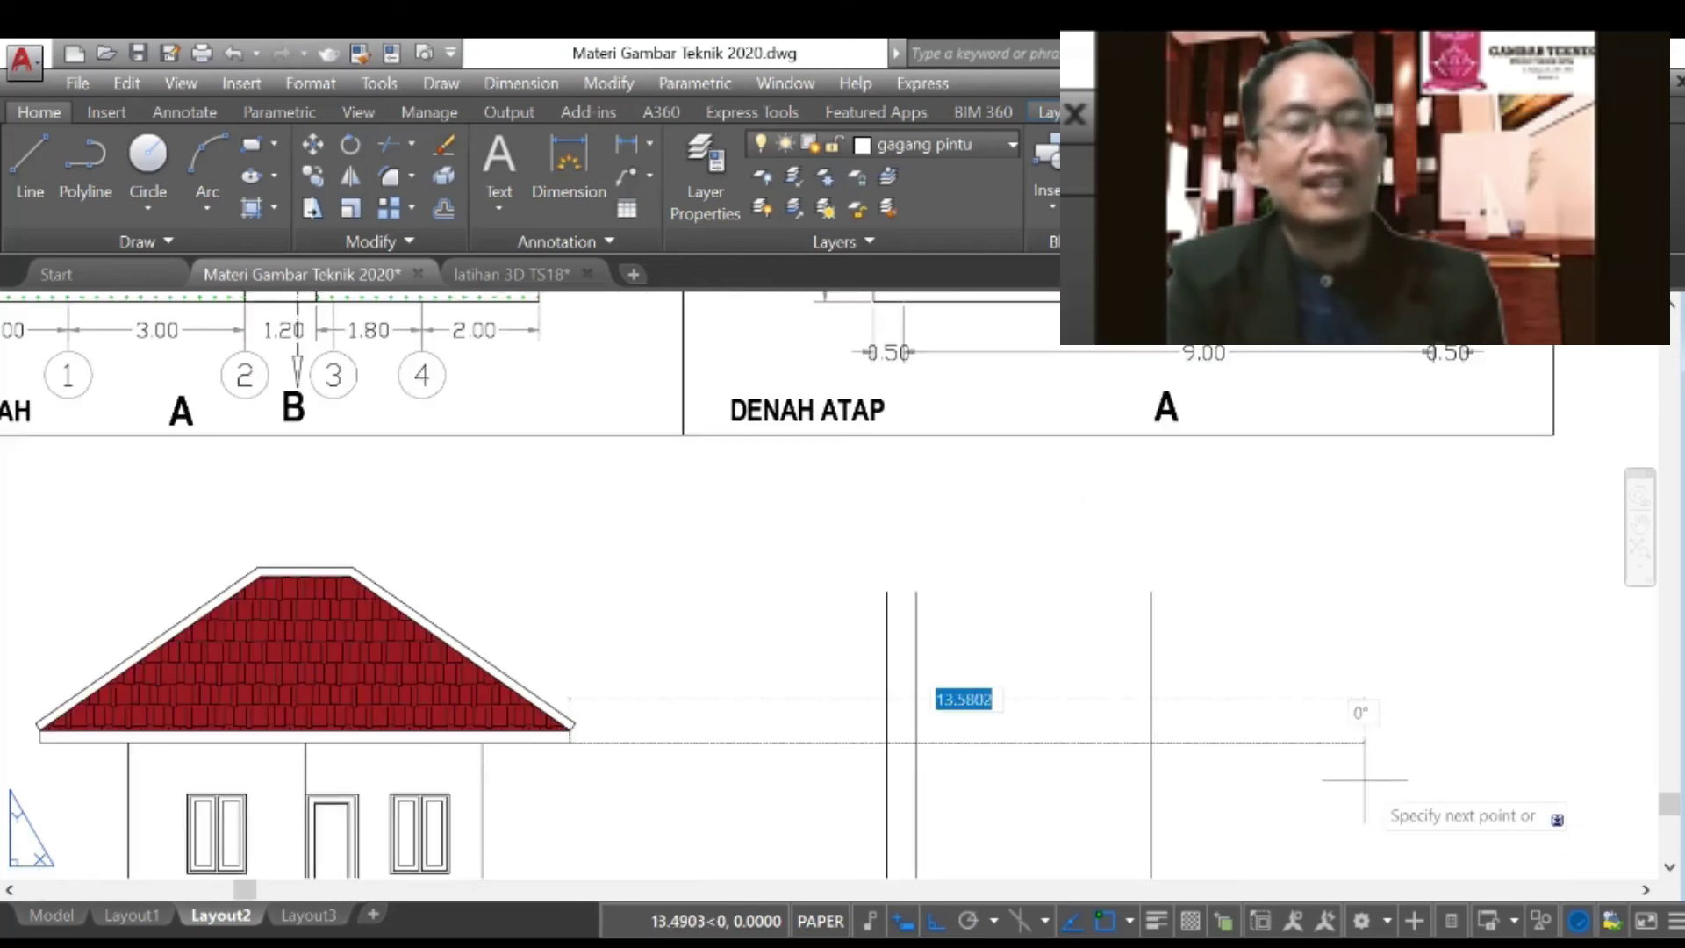
left_click(1487, 771)
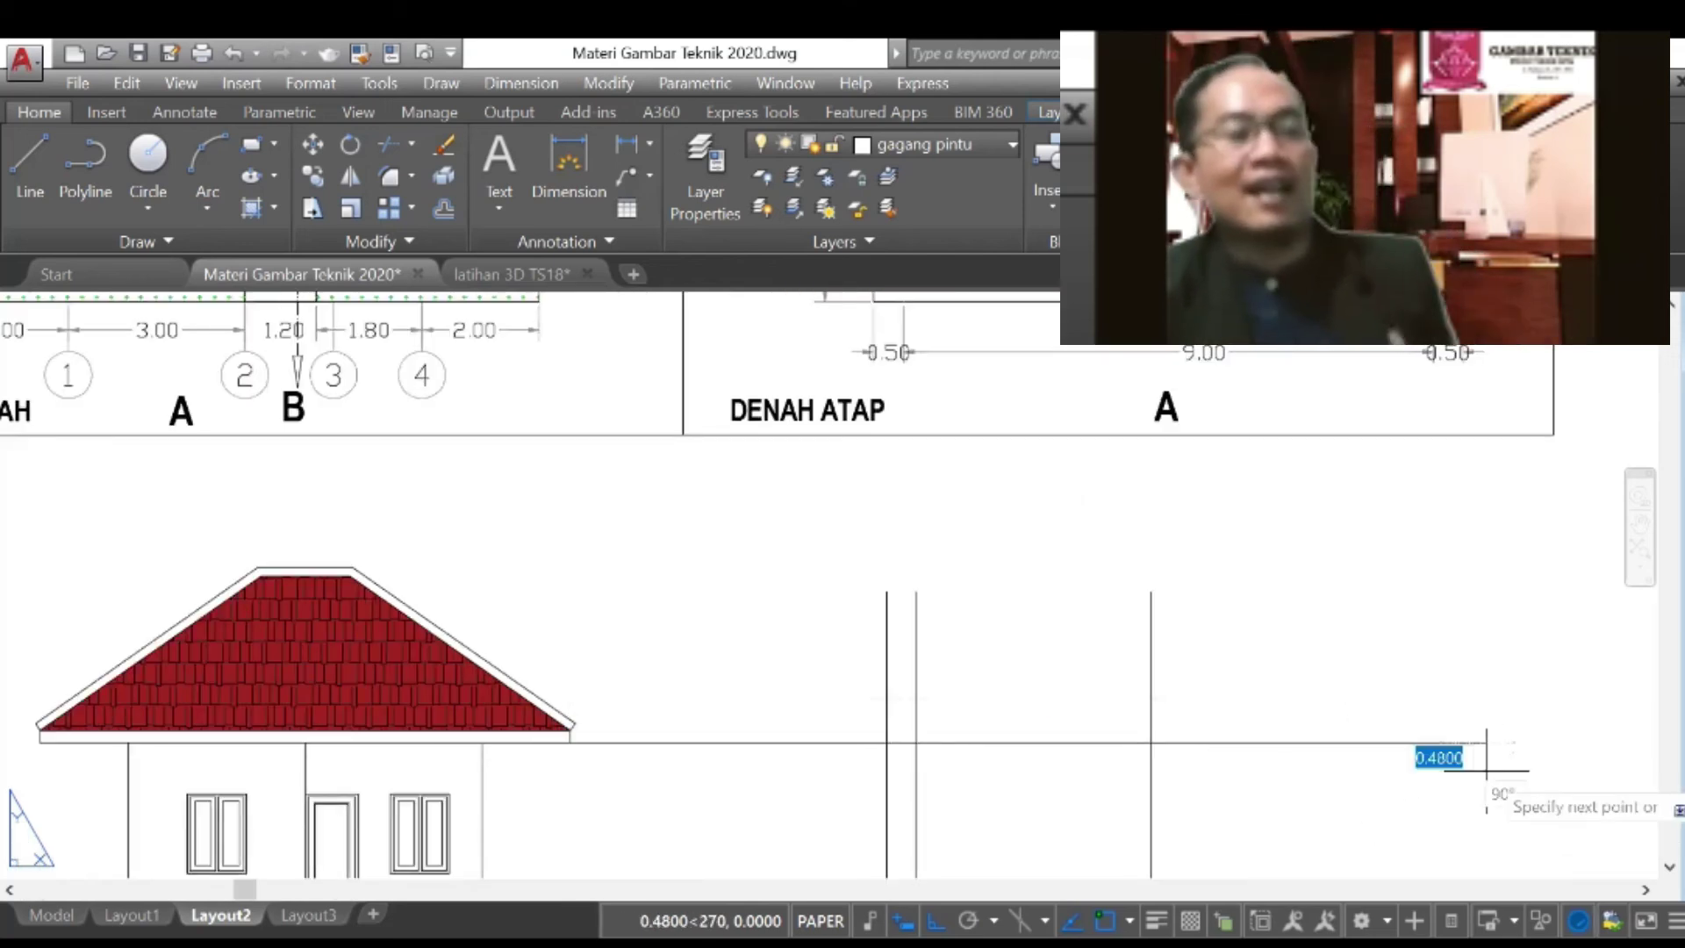
key("Return")
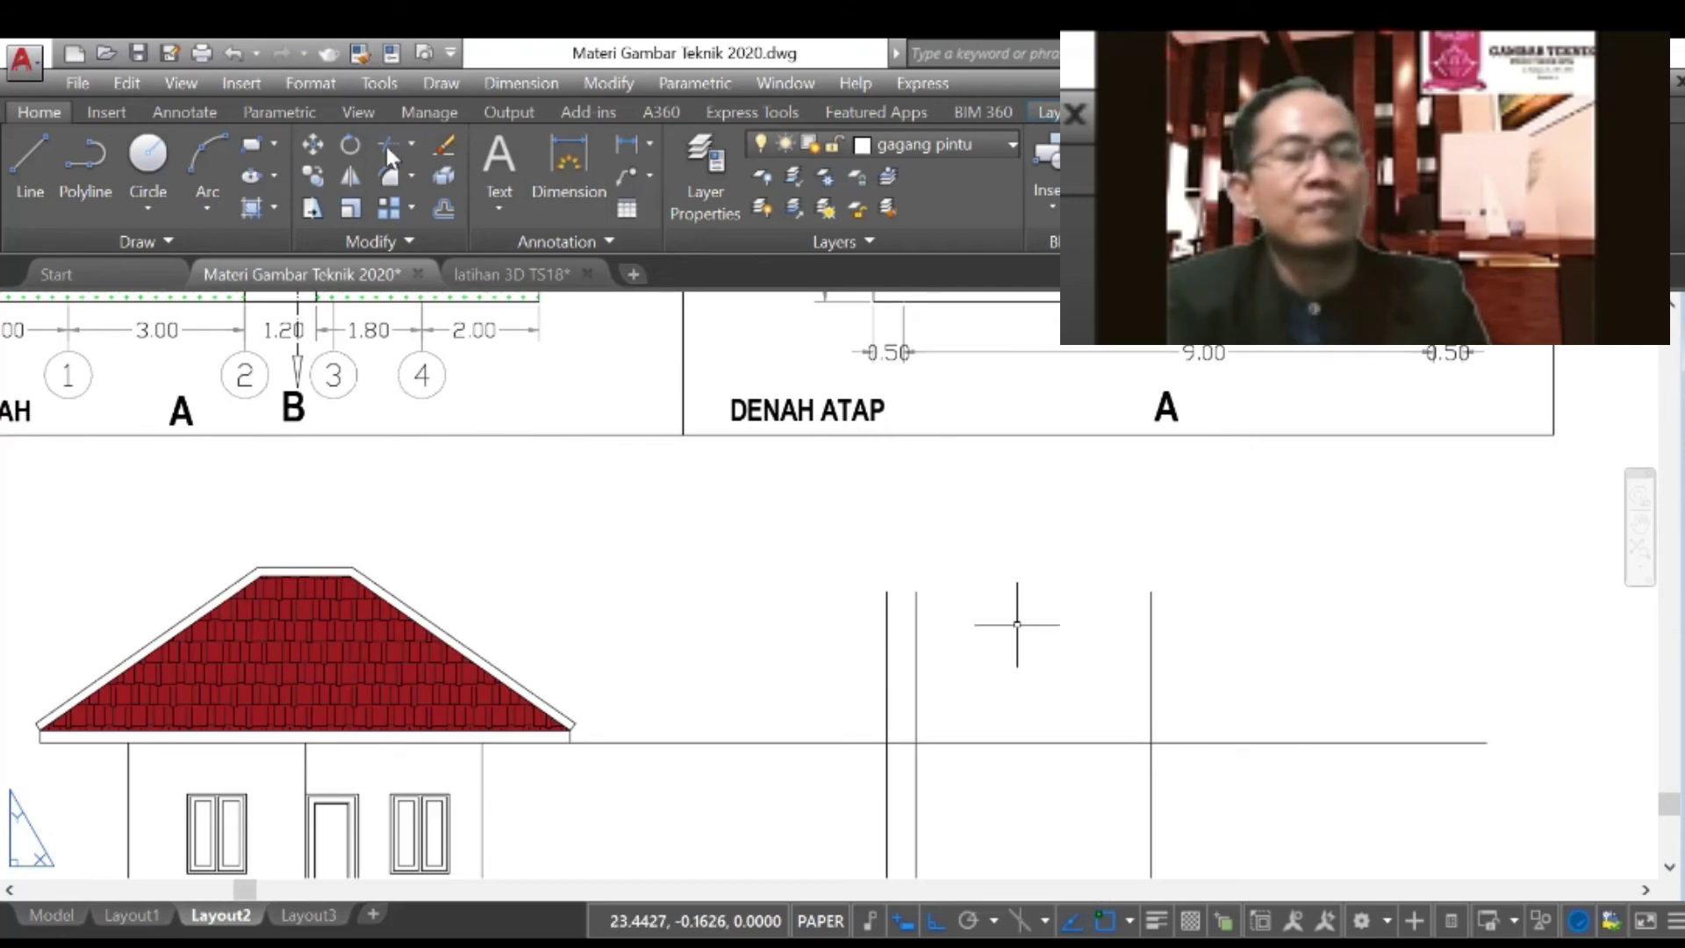
Step: Trim off the parts of the side elevation's three vertical wall lines that rise above the horizontal eaves line
left_click(1171, 700)
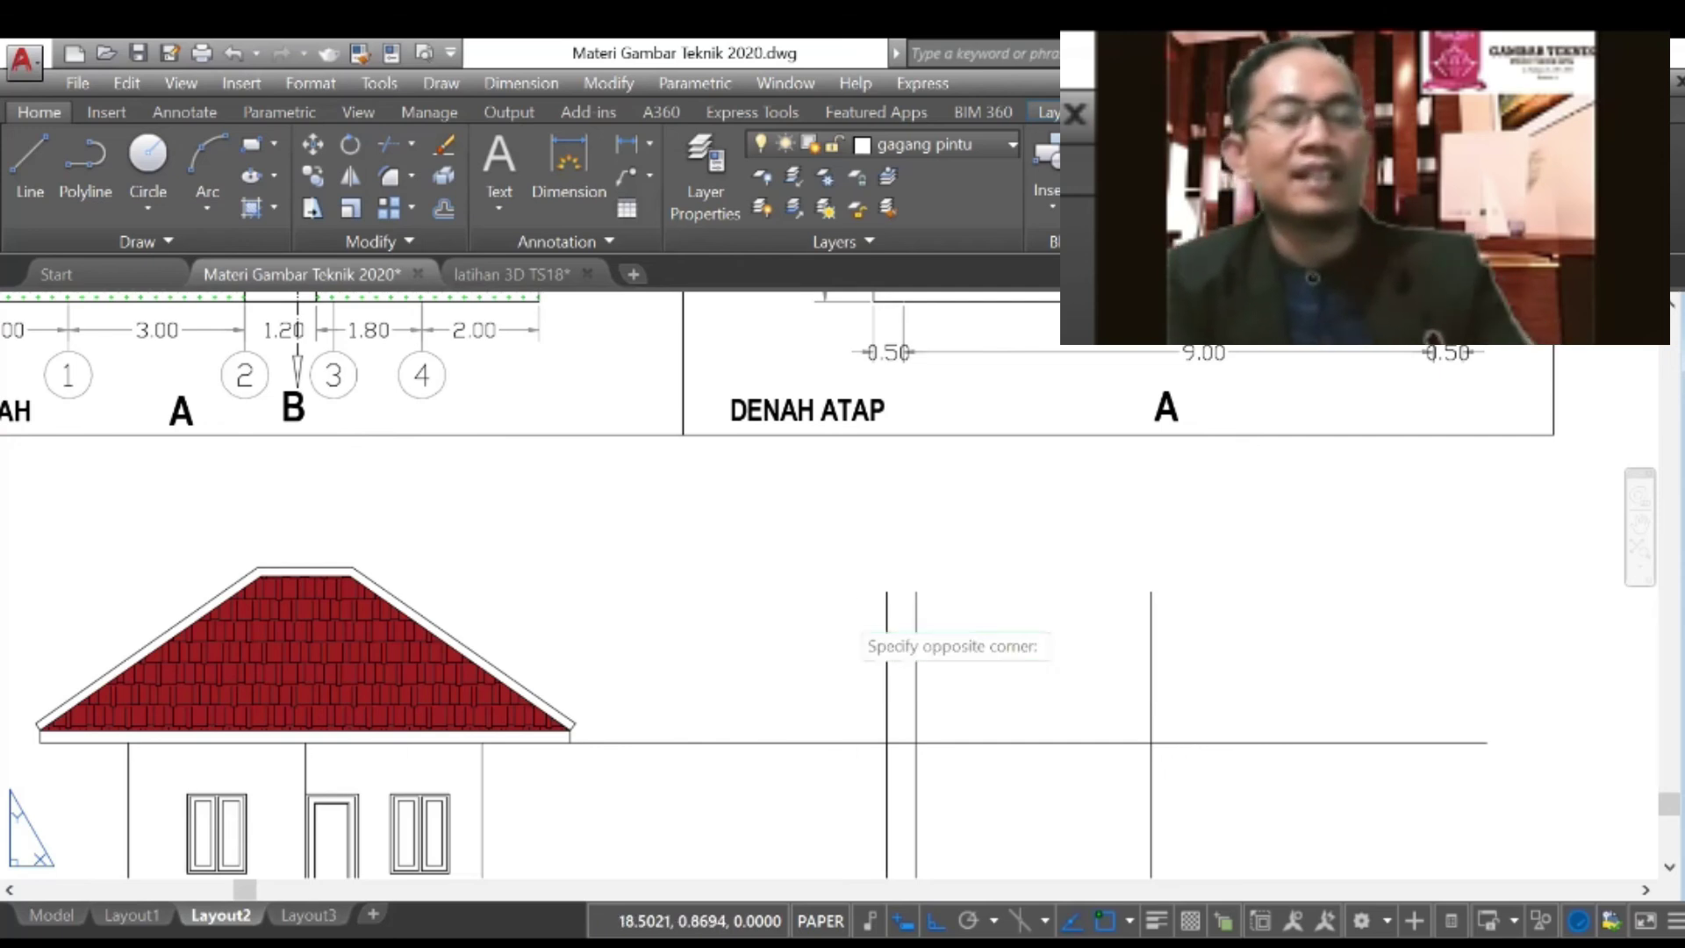
left_click(838, 610)
key("Escape")
scroll(810, 595, "down", 2)
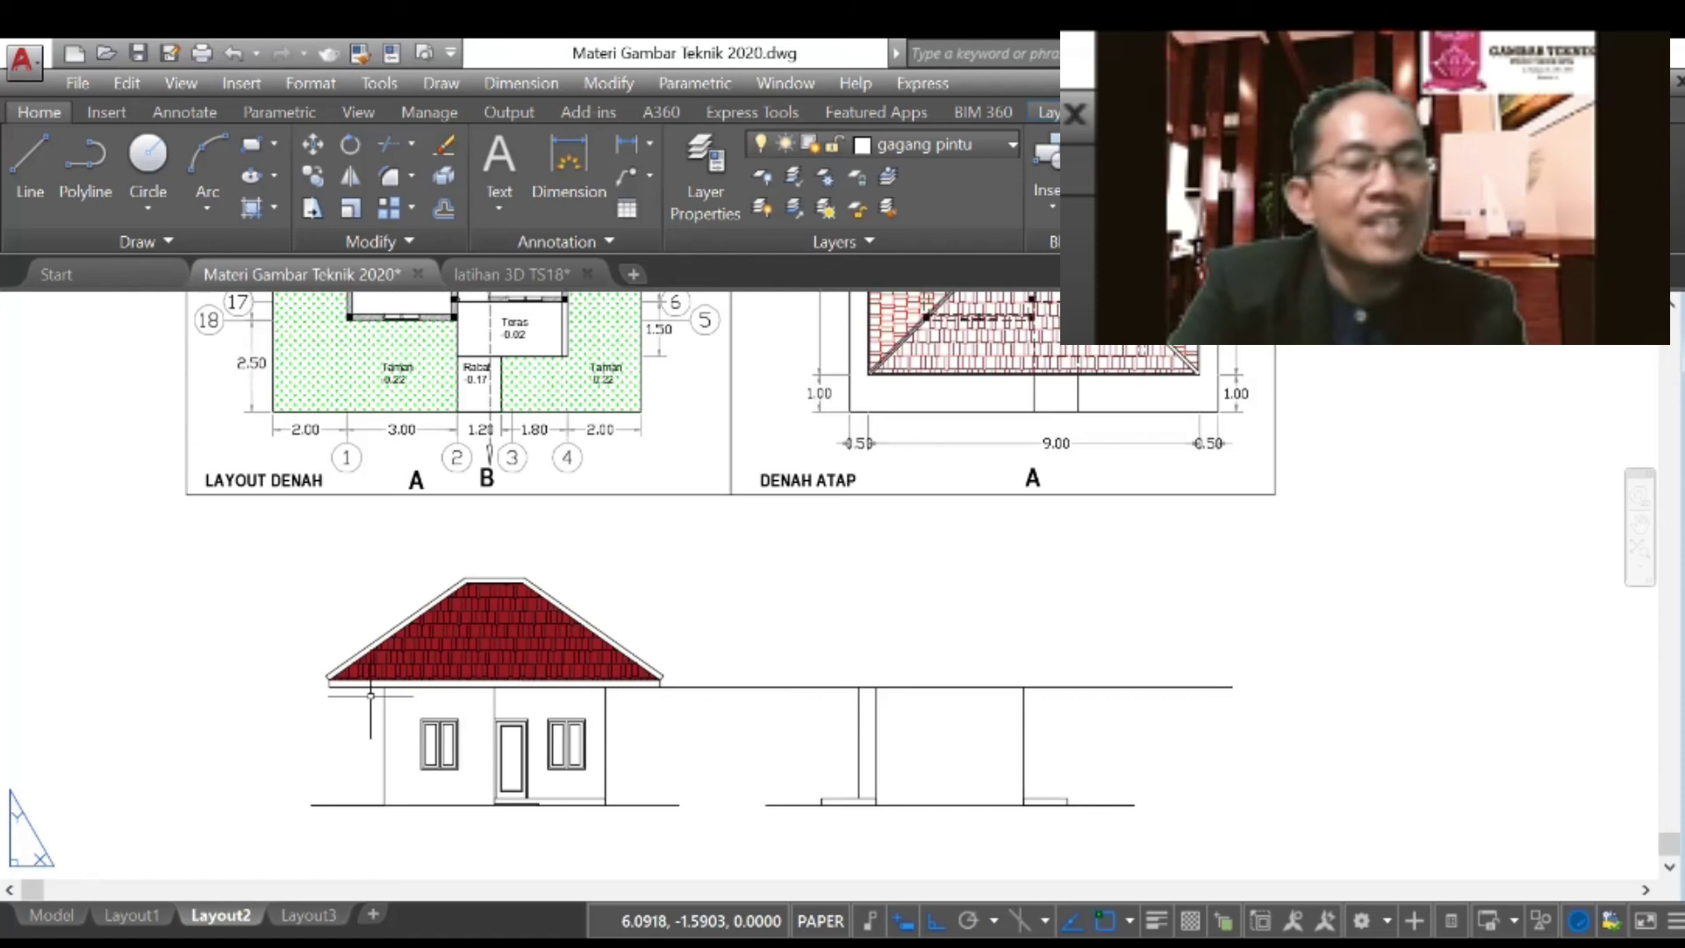
Step: Copy the front elevation's left roof edge and fascia end from the top of its left wall to the top of the side elevation's outer left wall line
scroll(367, 695, "up", 2)
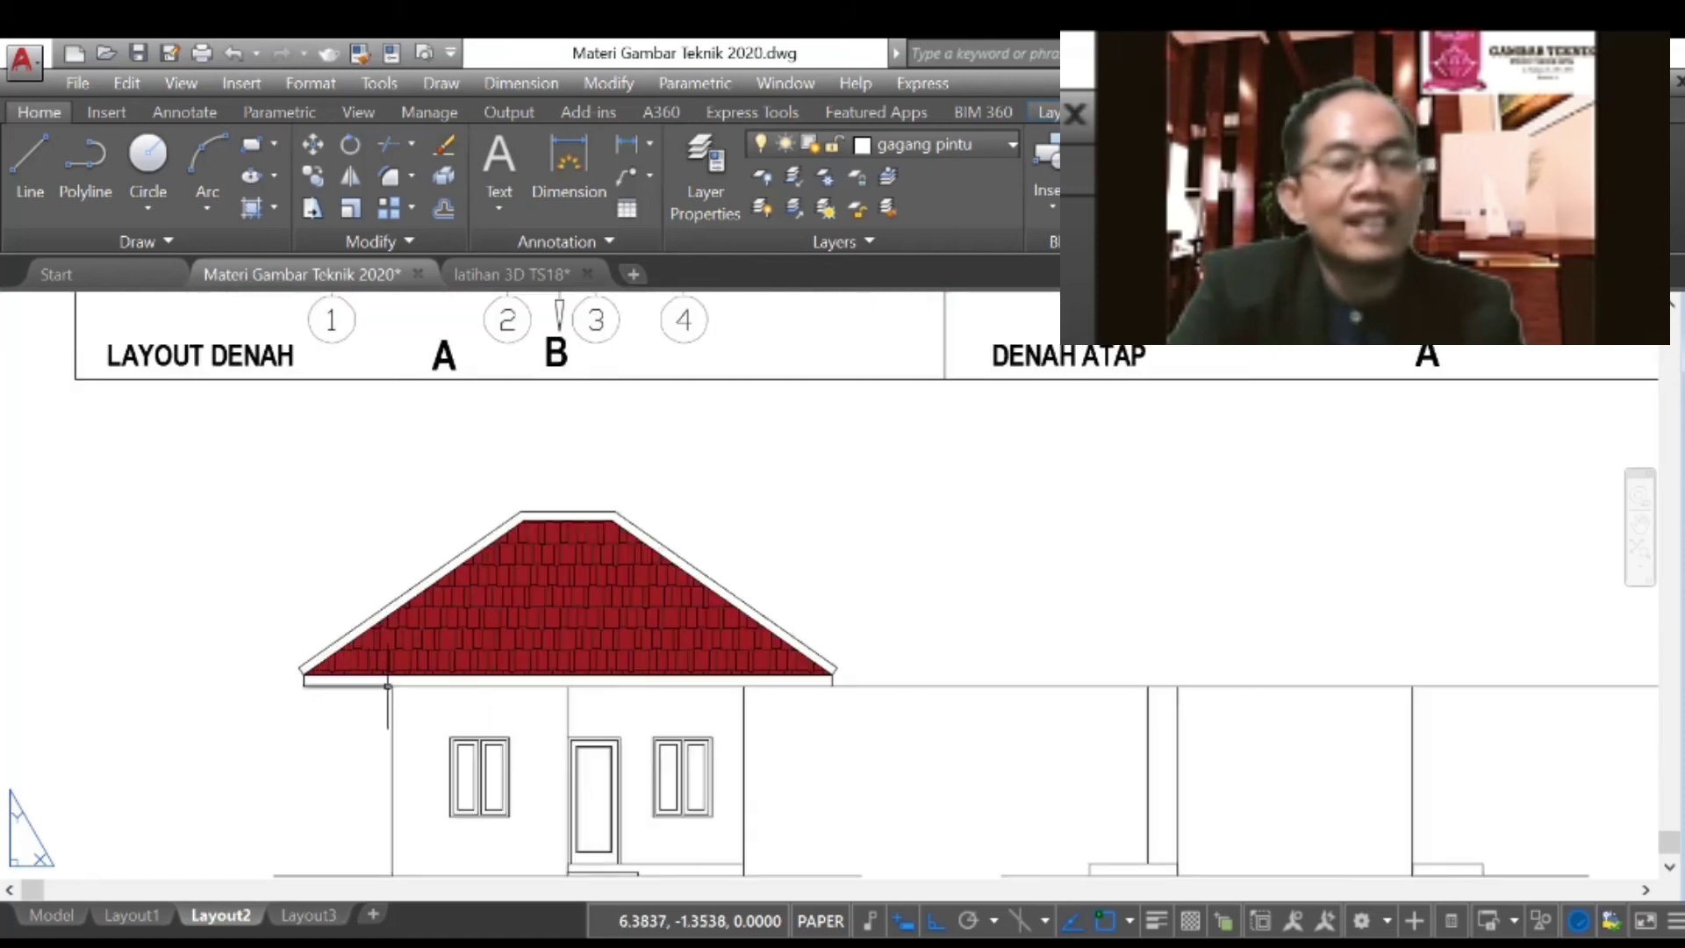
mouse_move(386, 685)
scroll(310, 689, "down", 2)
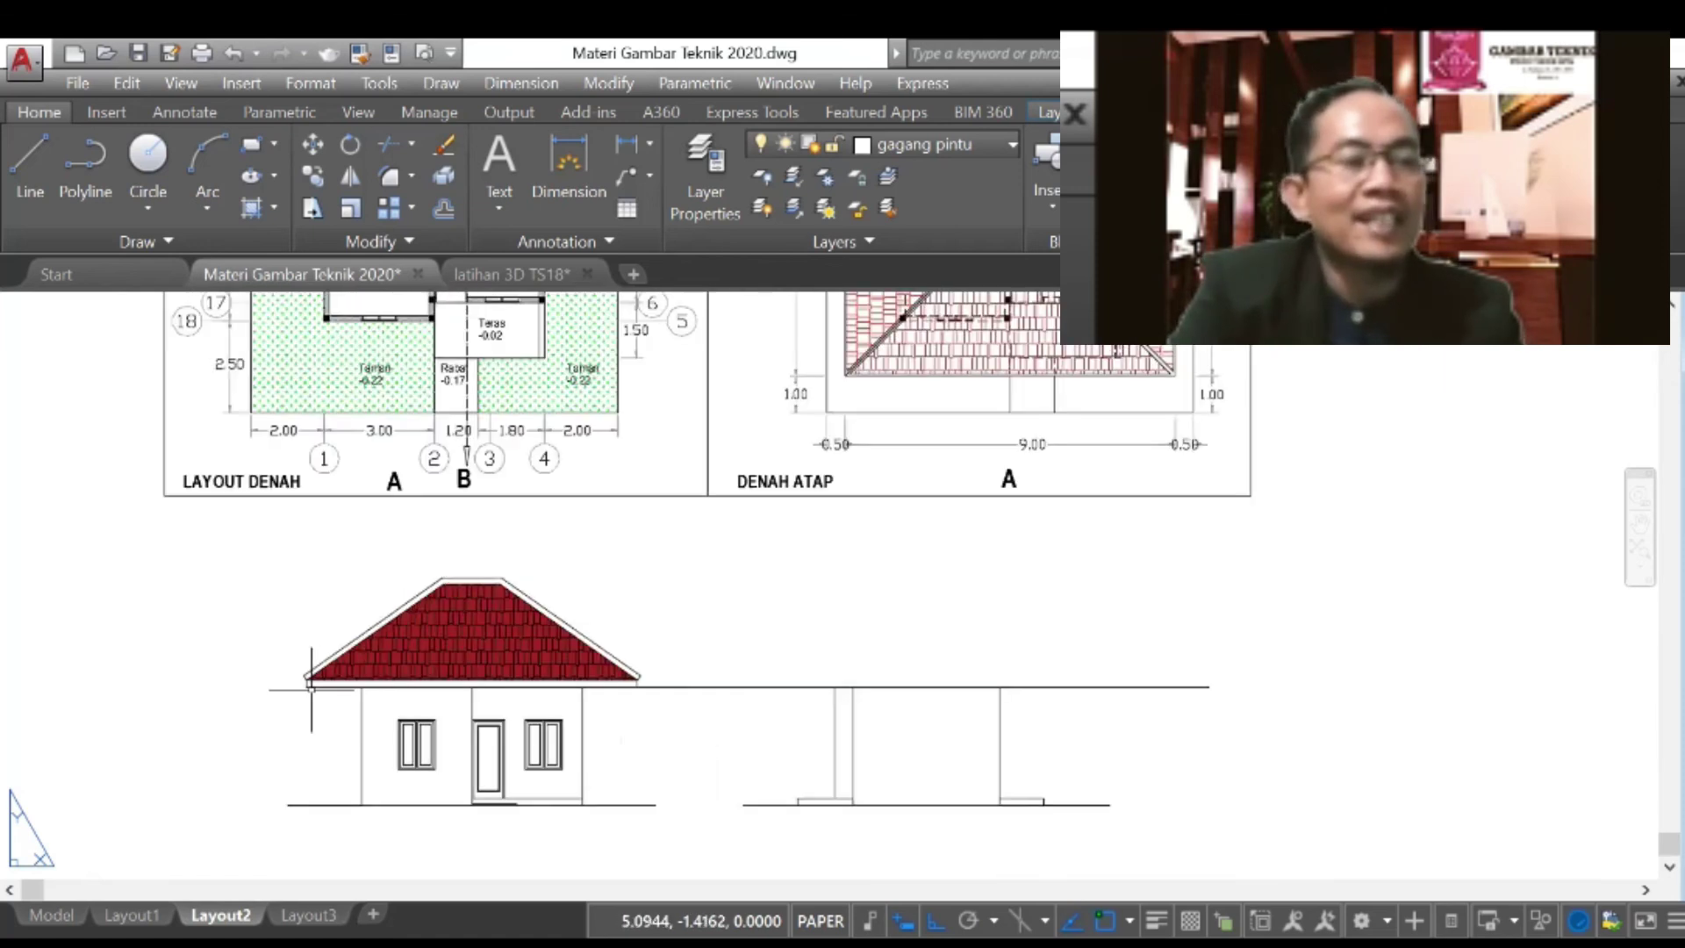
scroll(256, 634, "up", 2)
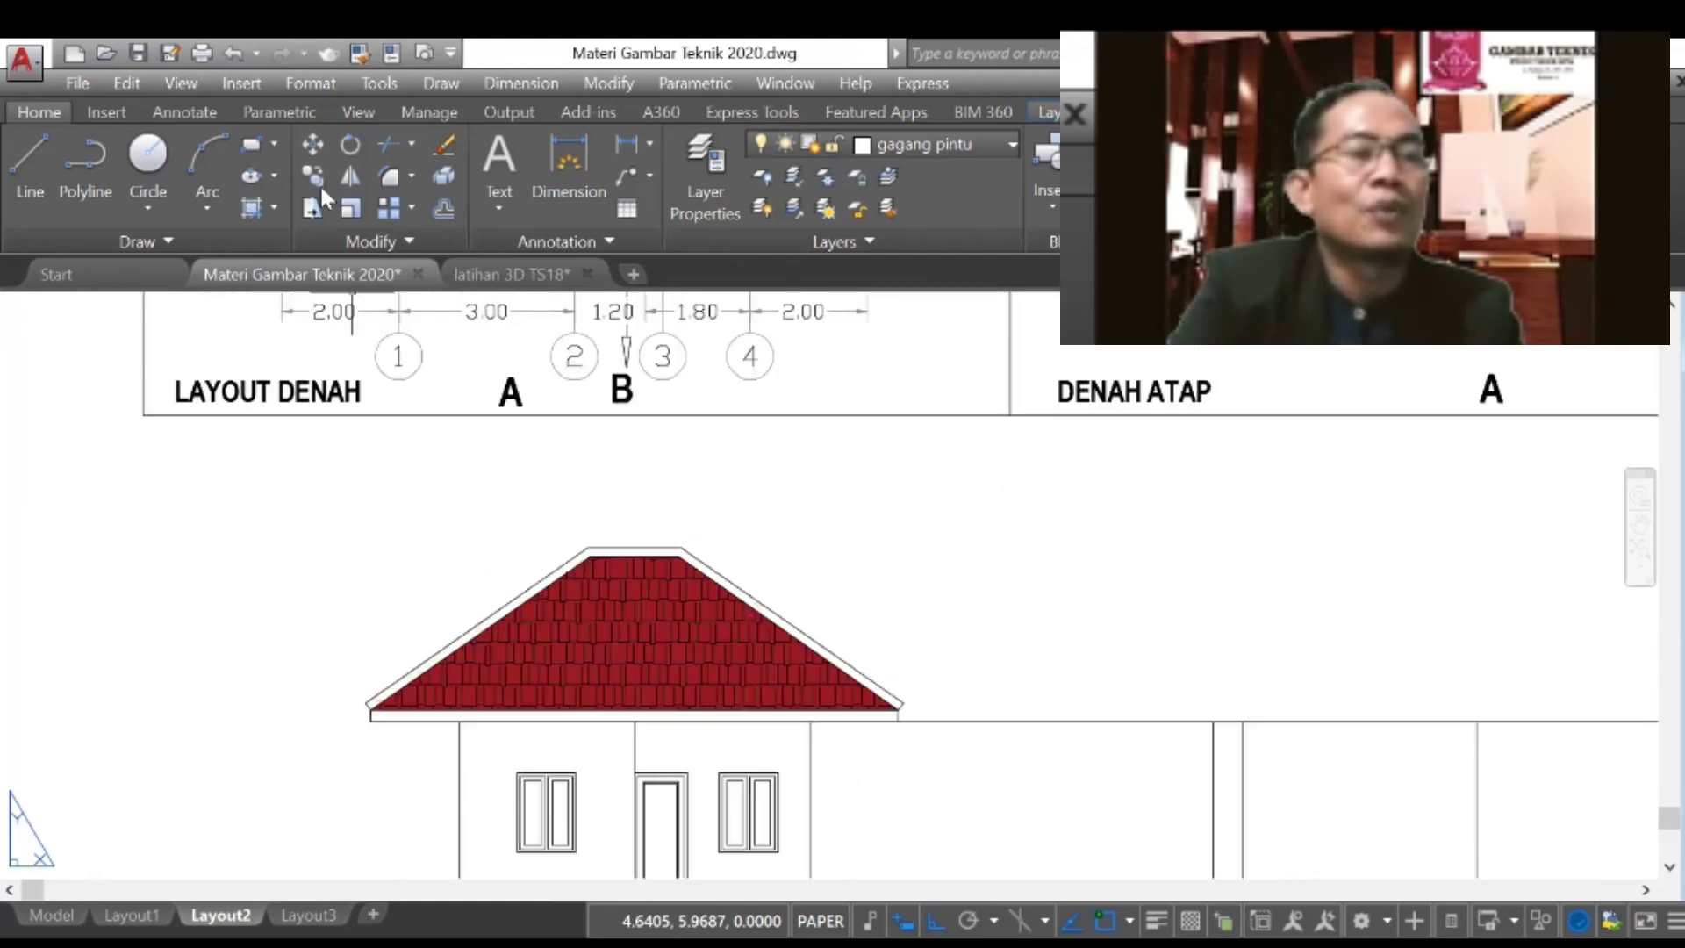
left_click(320, 176)
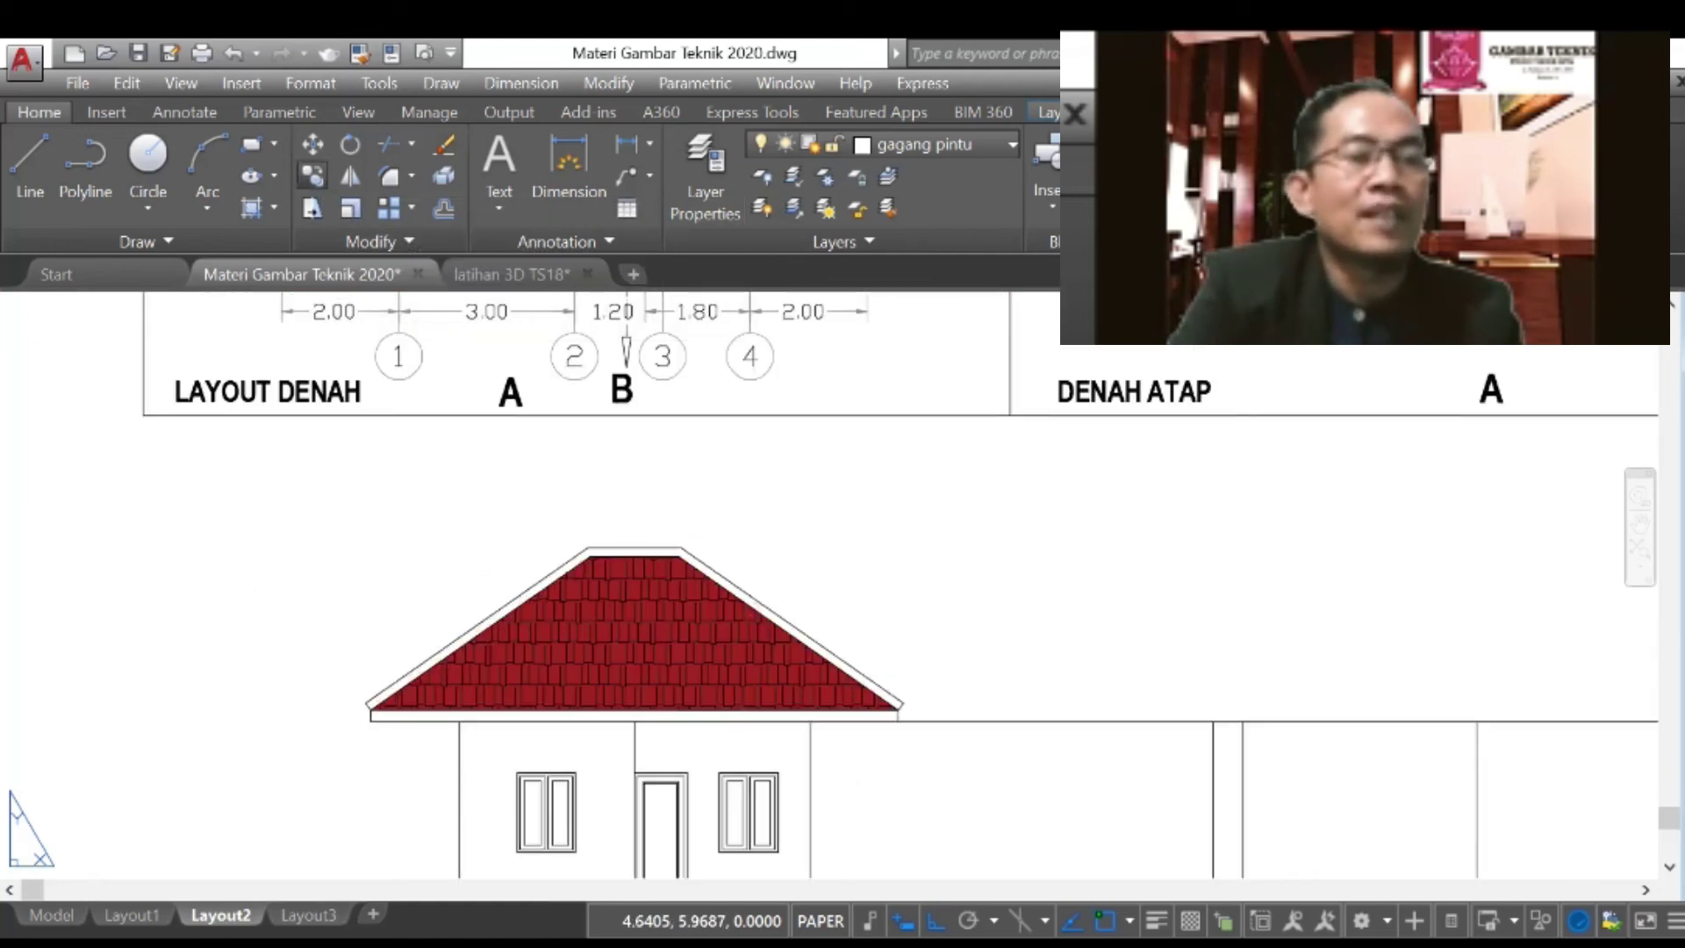
left_click(256, 480)
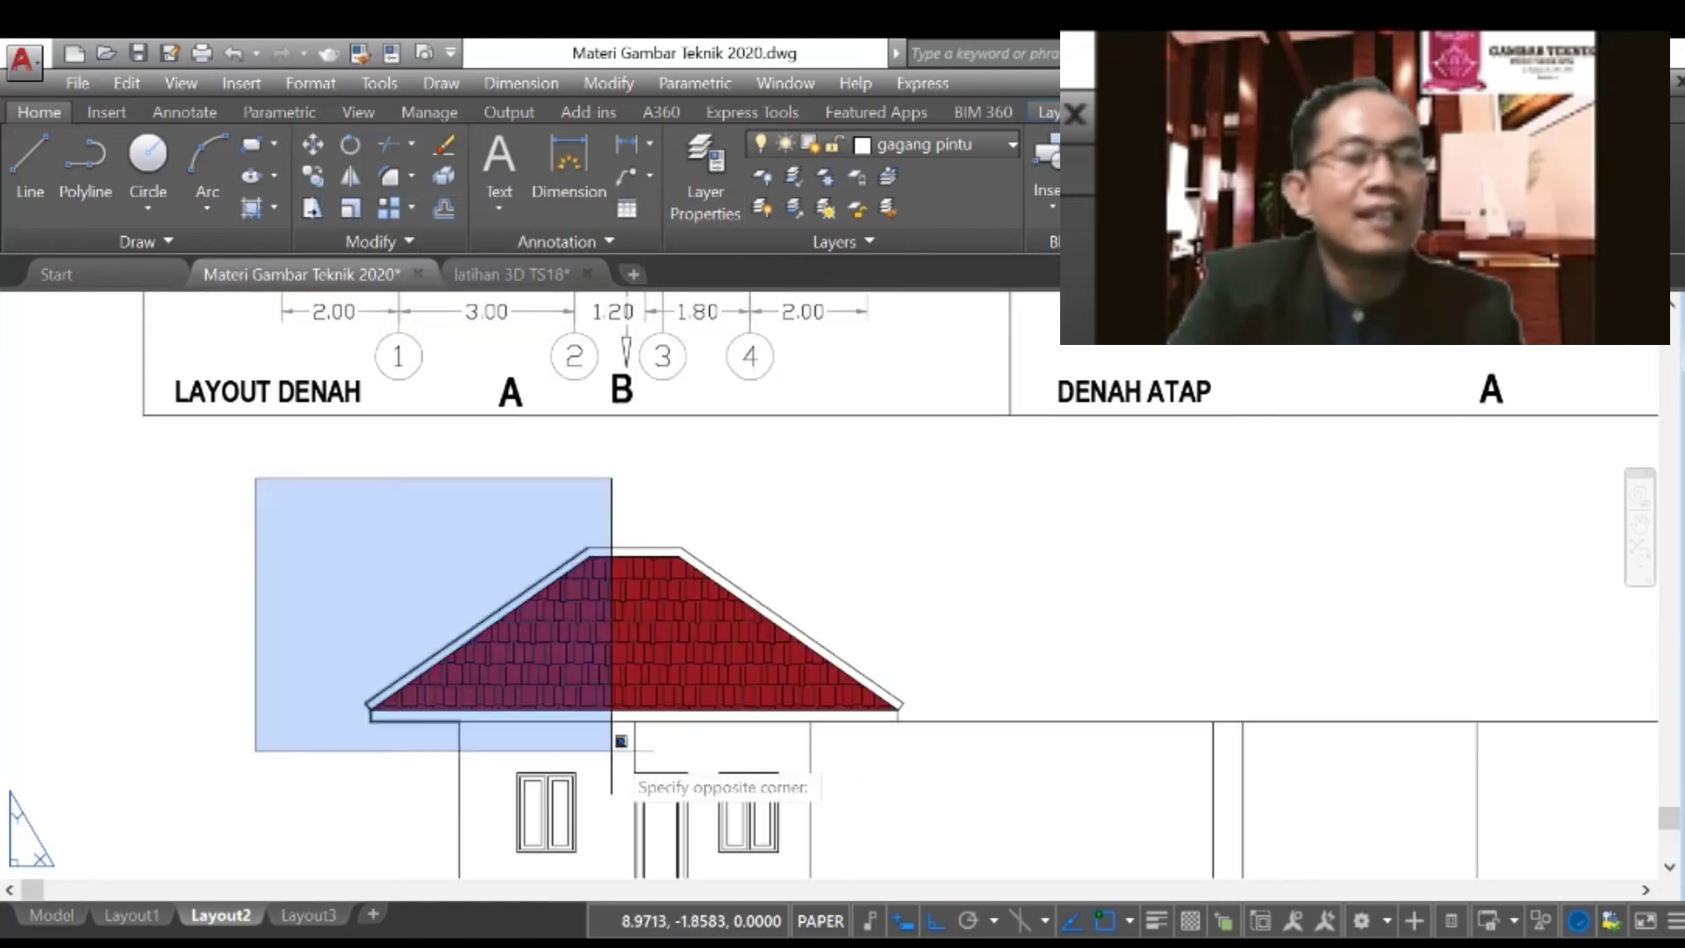
left_click(612, 751)
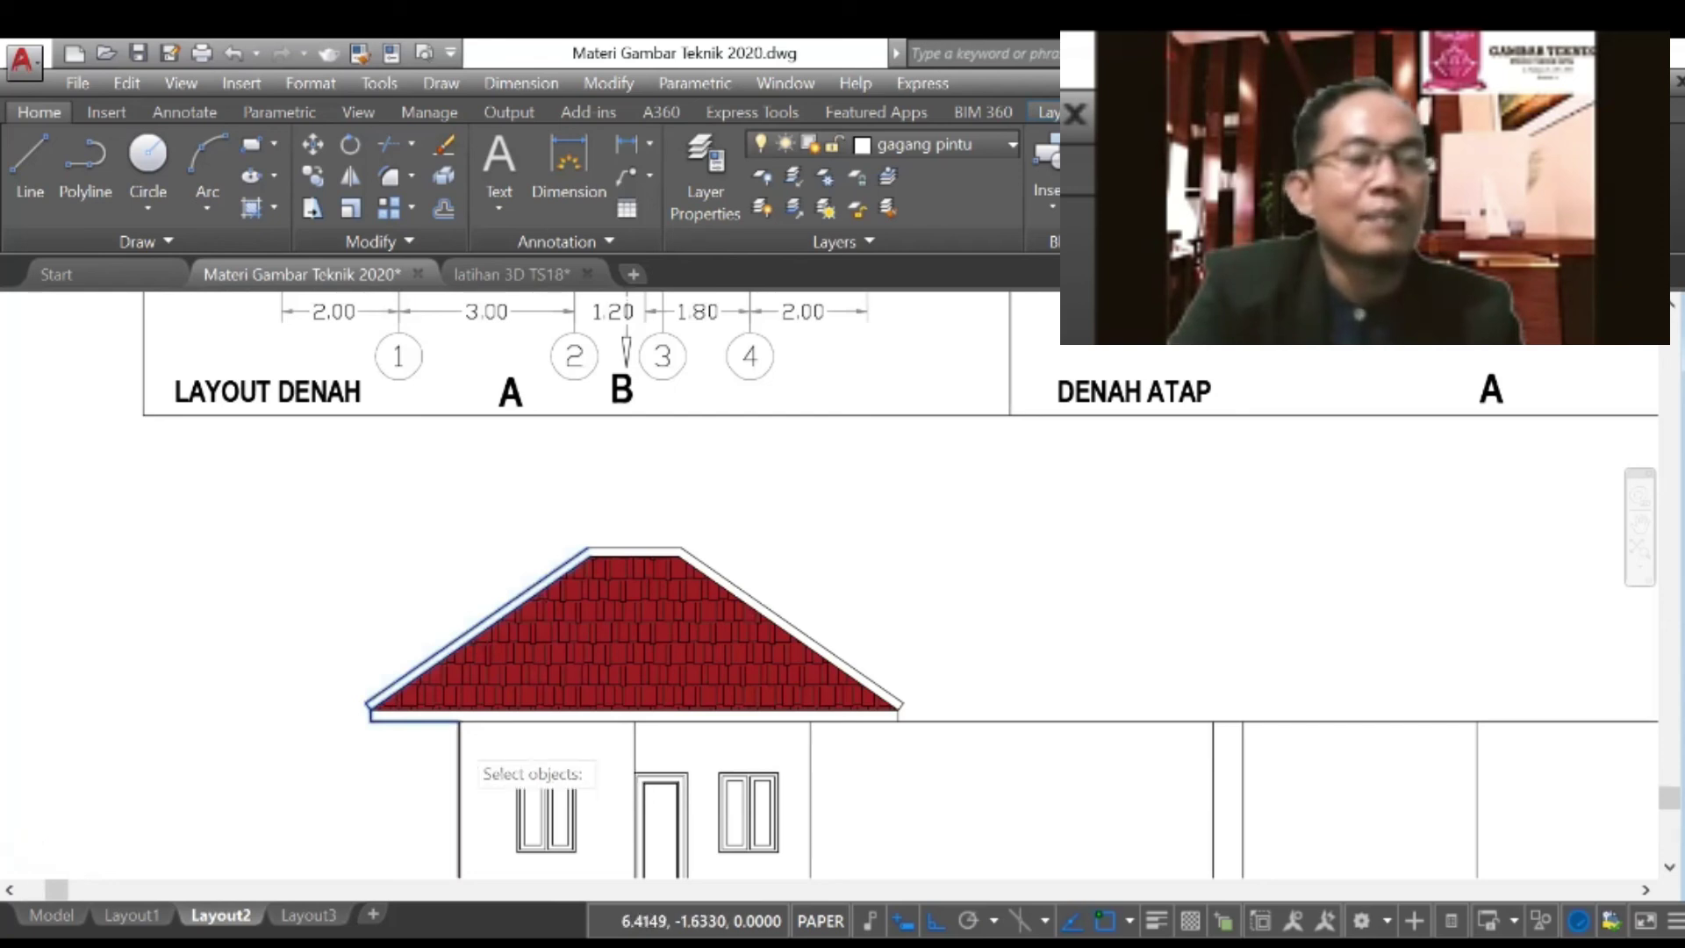
scroll(465, 746, "up", 2)
key("Return")
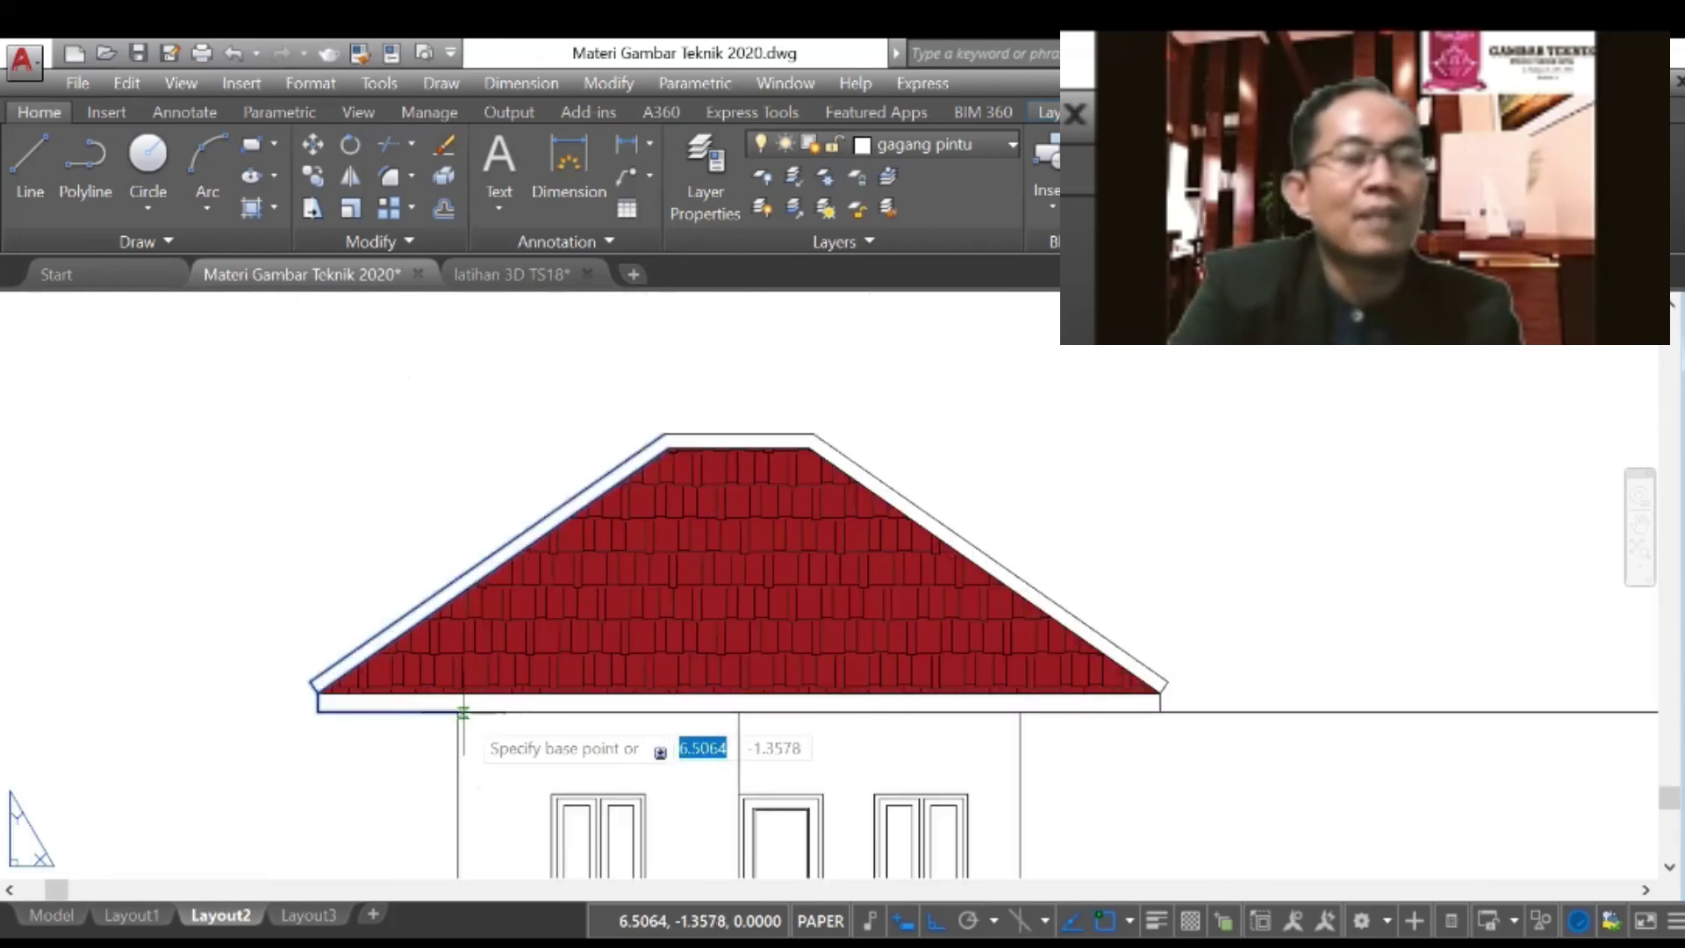
left_click(458, 711)
scroll(458, 707, "down", 3)
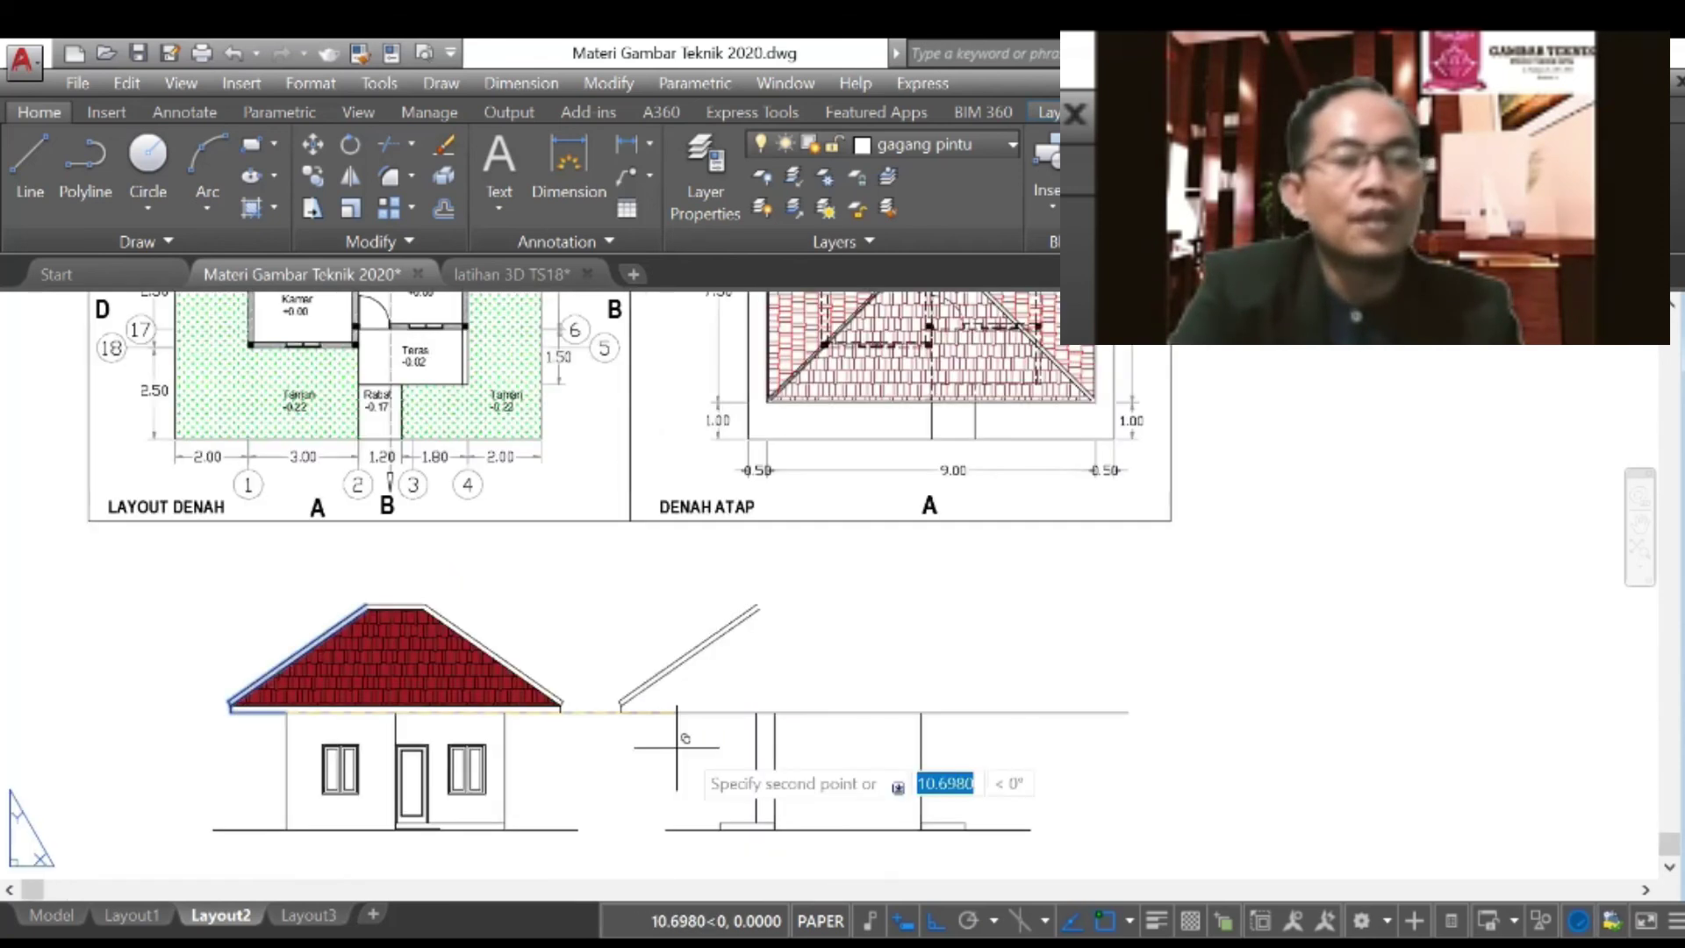
scroll(677, 747, "up", 4)
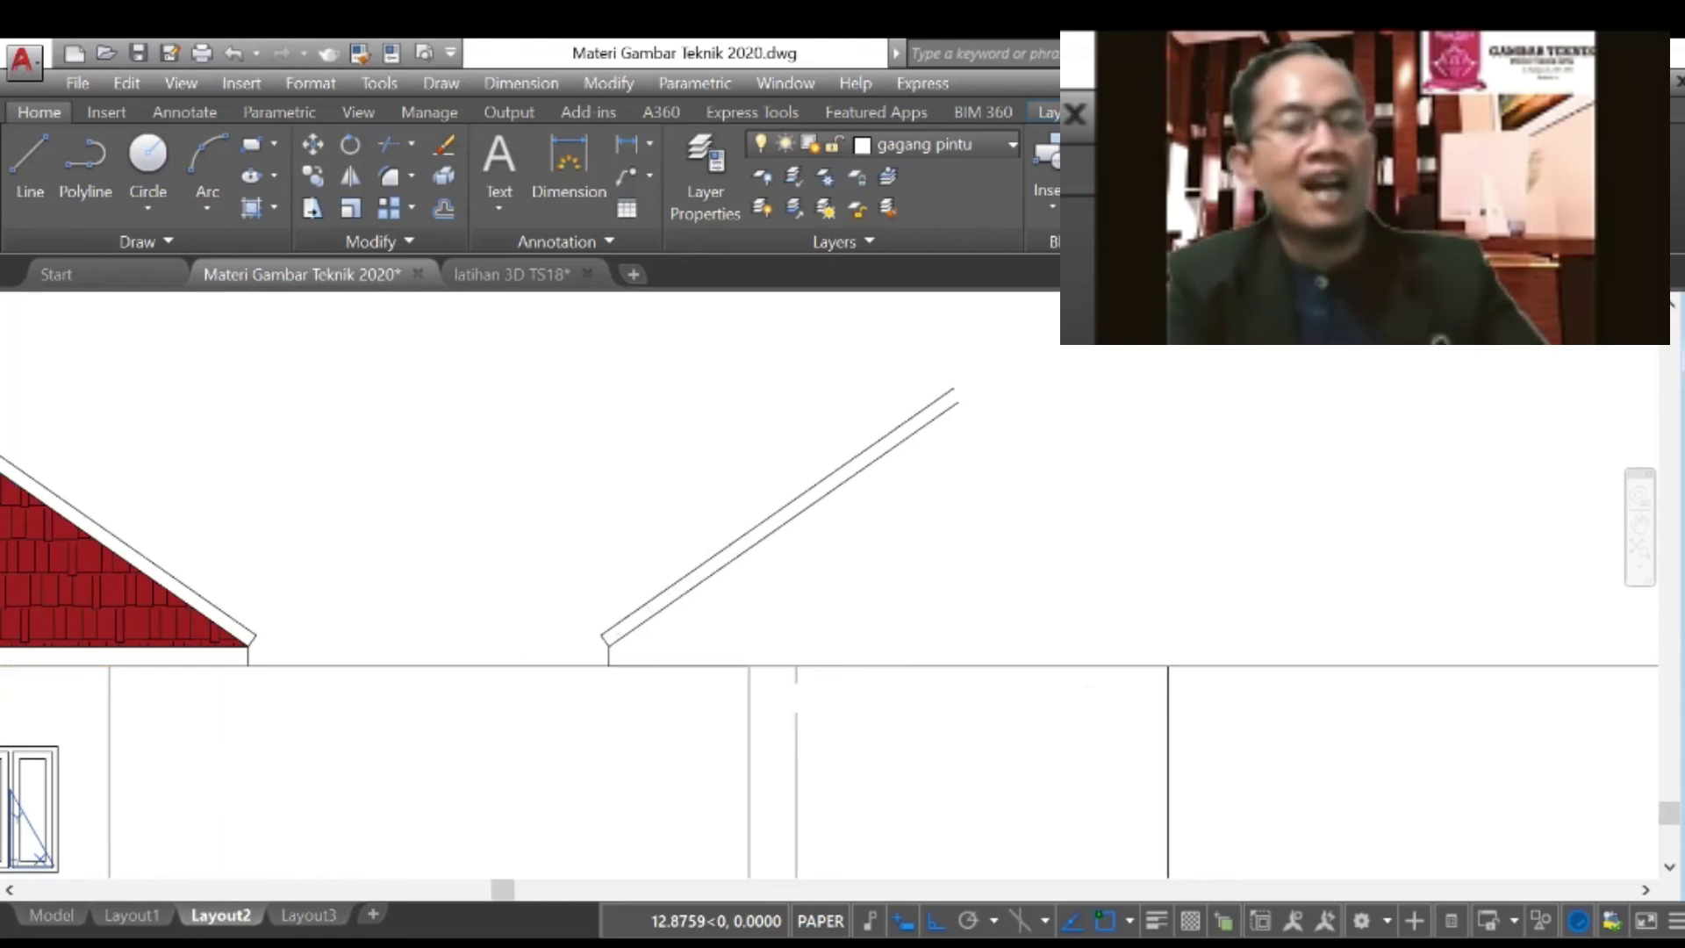
scroll(515, 714, "down", 2)
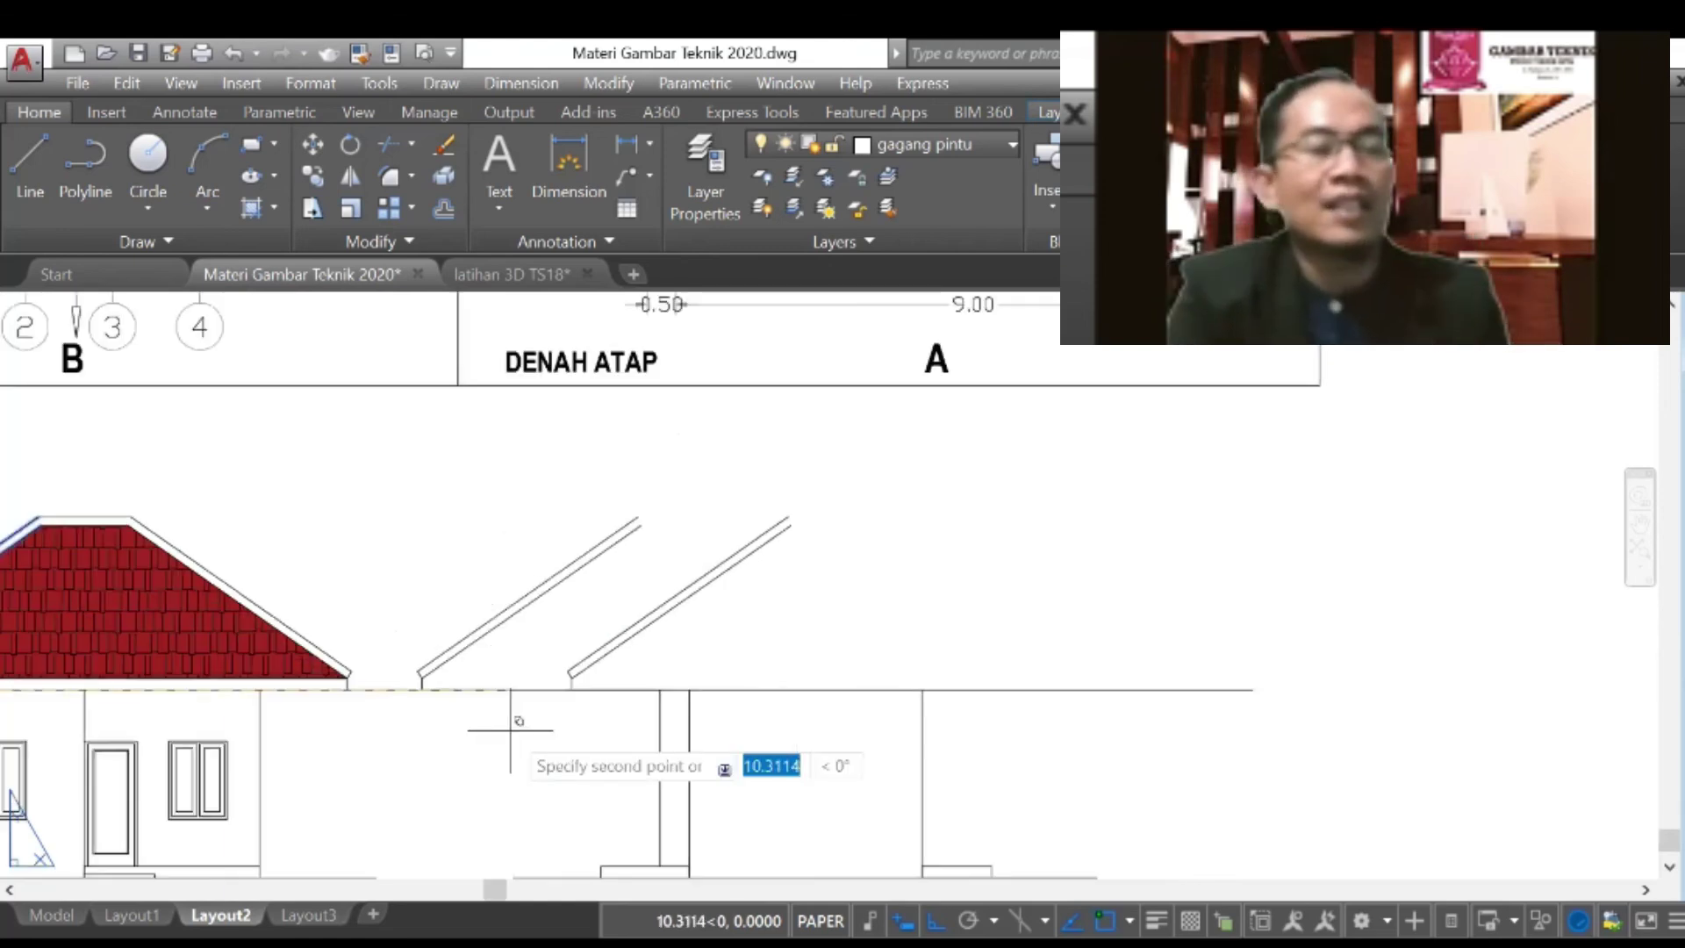
key("Escape")
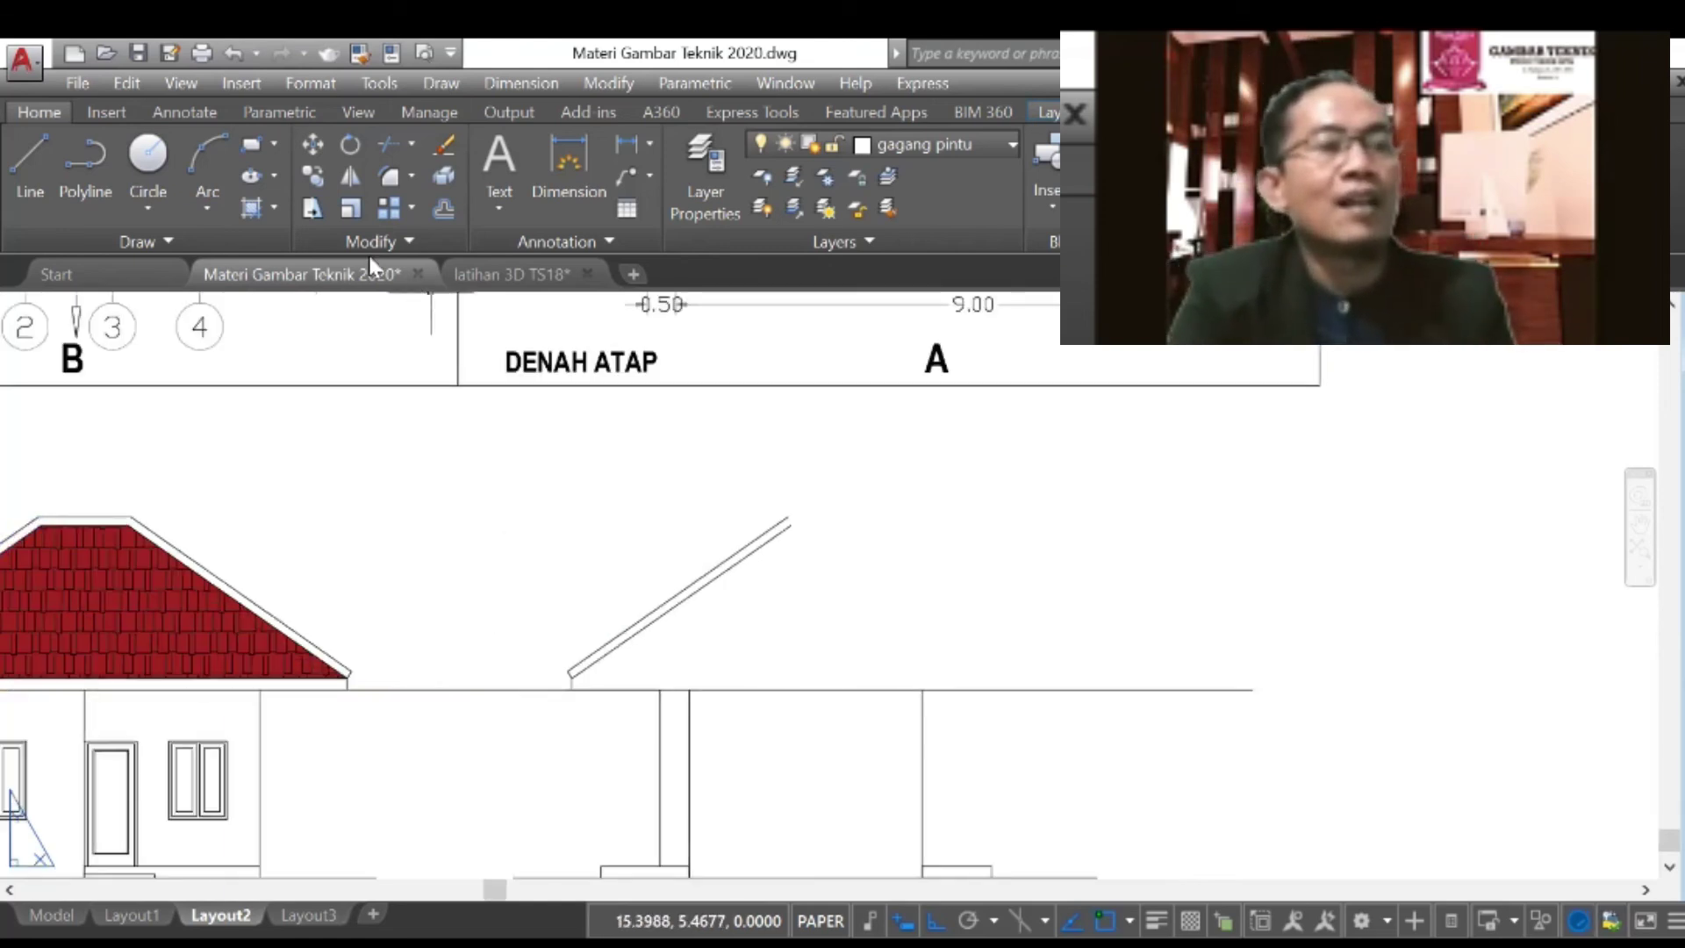
Step: Mirror the copied roof slope about a vertical line through its upper inner end, keeping the original
left_click(352, 179)
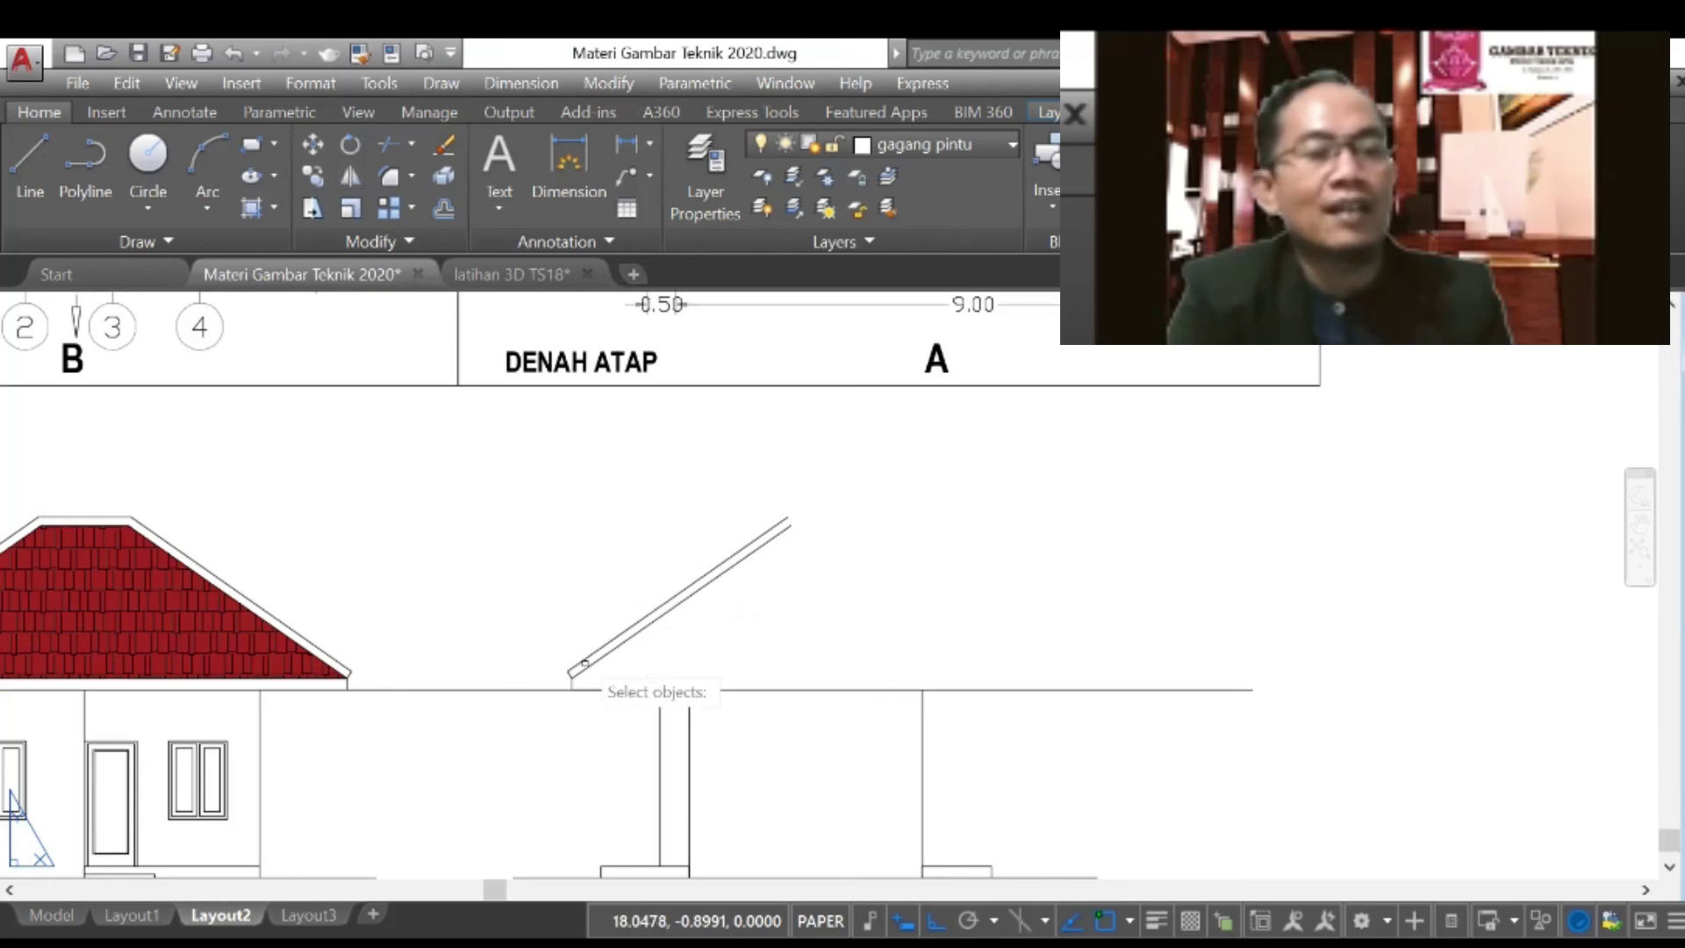
left_click(764, 538)
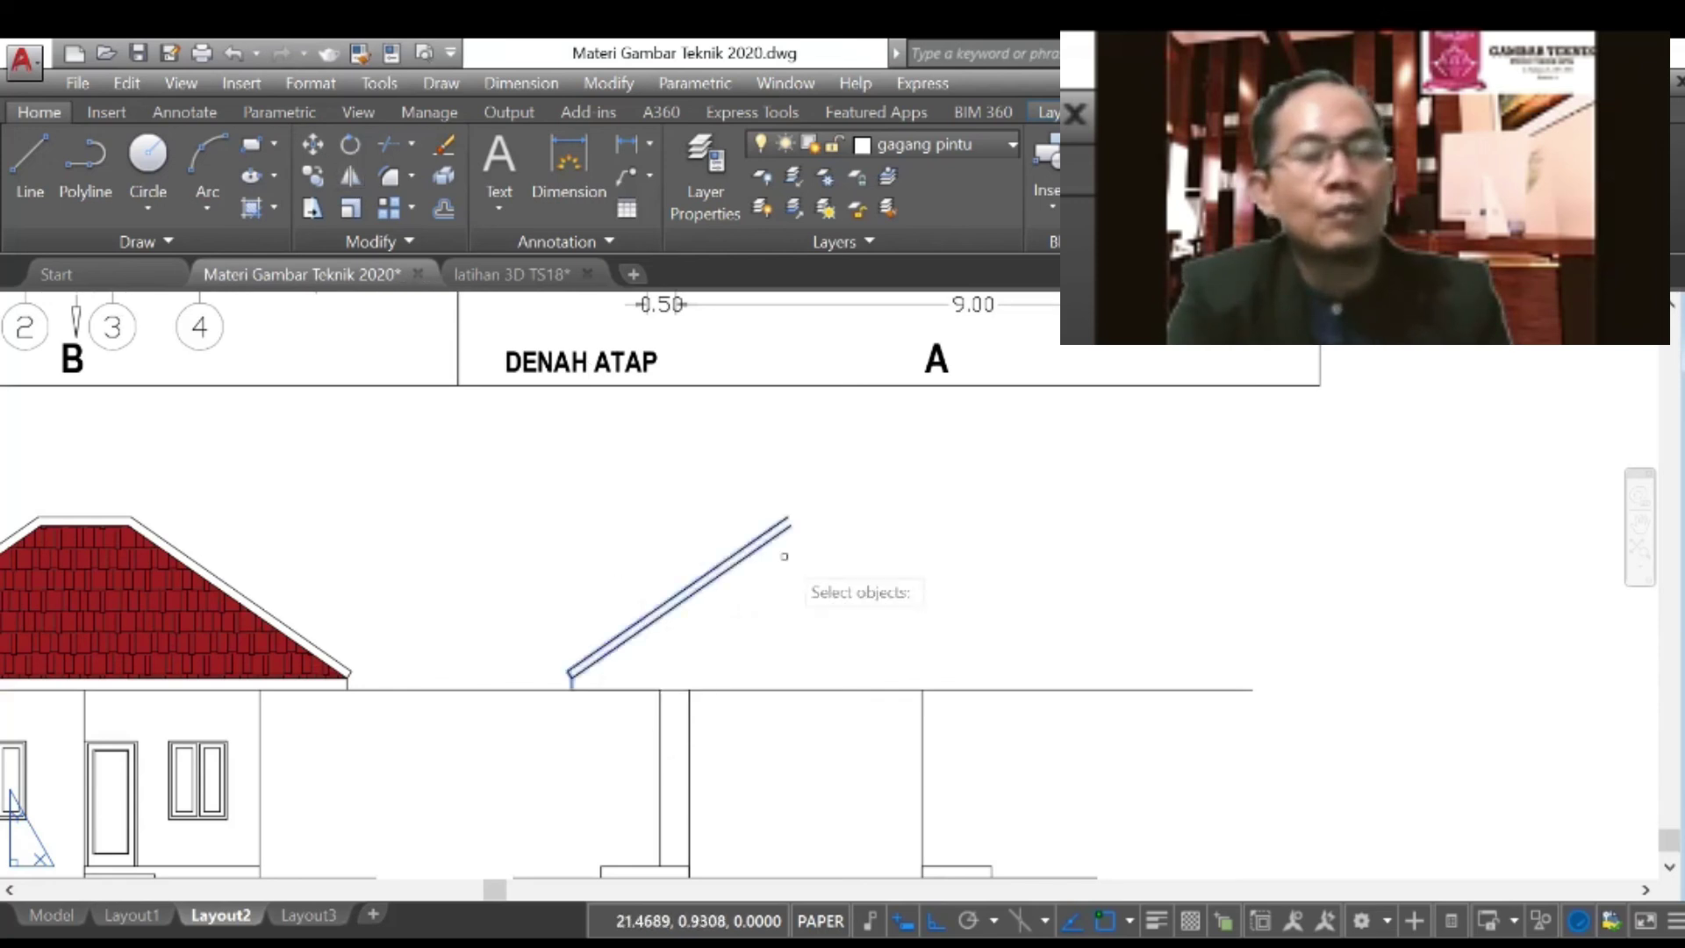
key("Return")
left_click(790, 525)
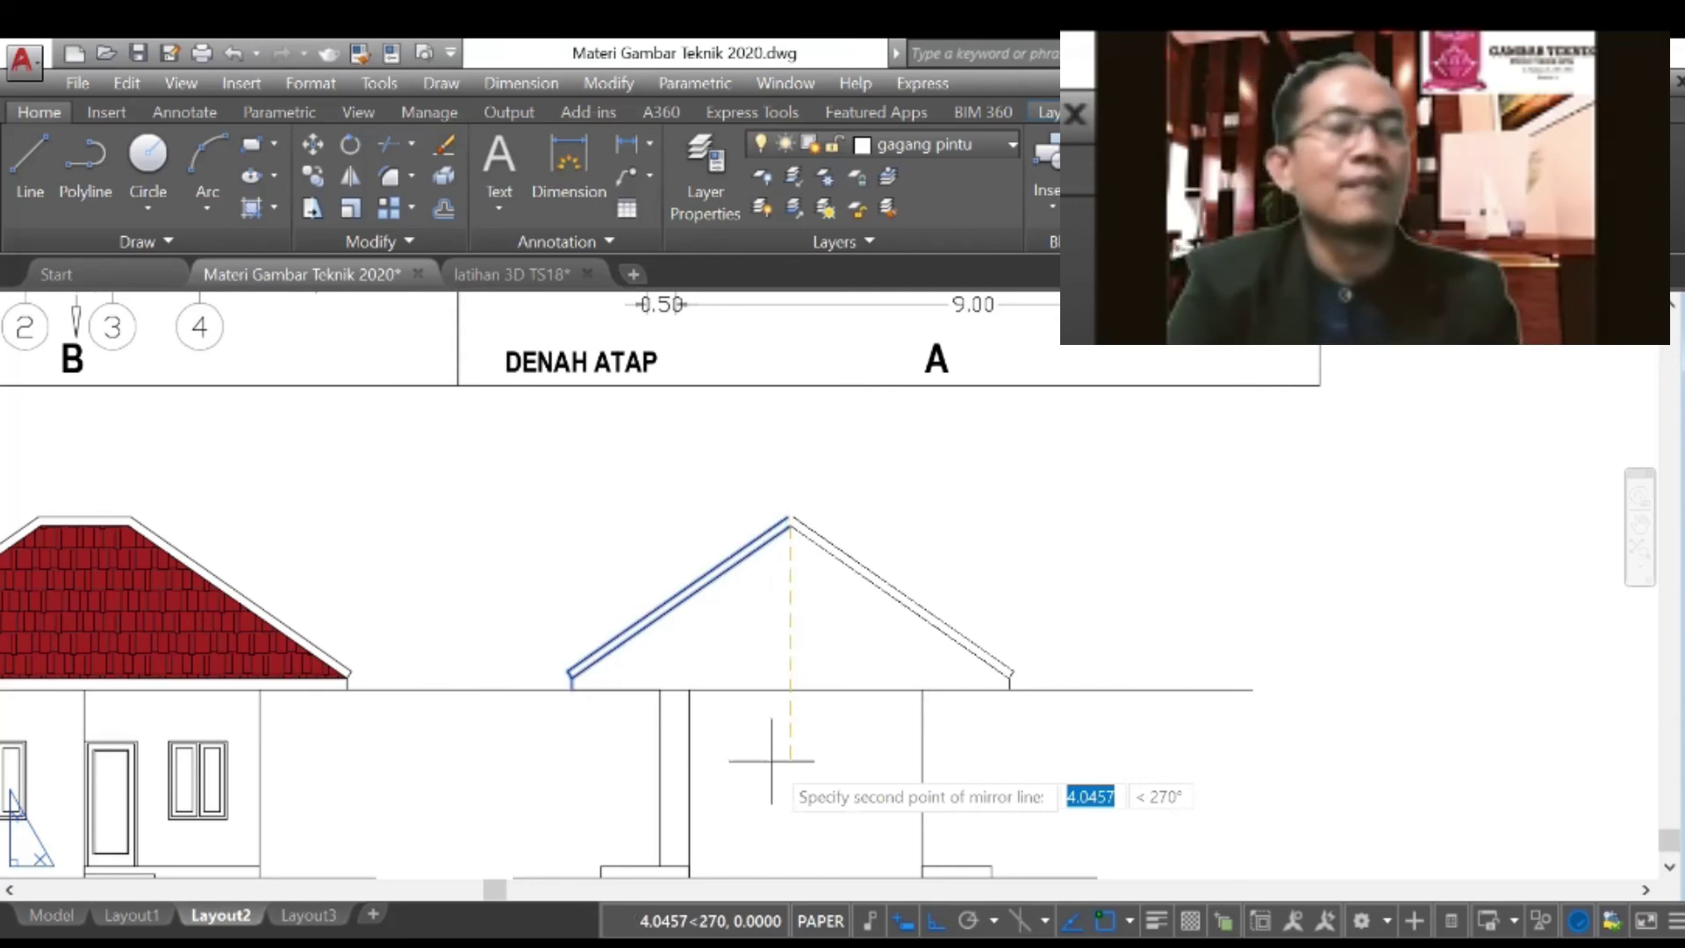
left_click(772, 761)
key("Return")
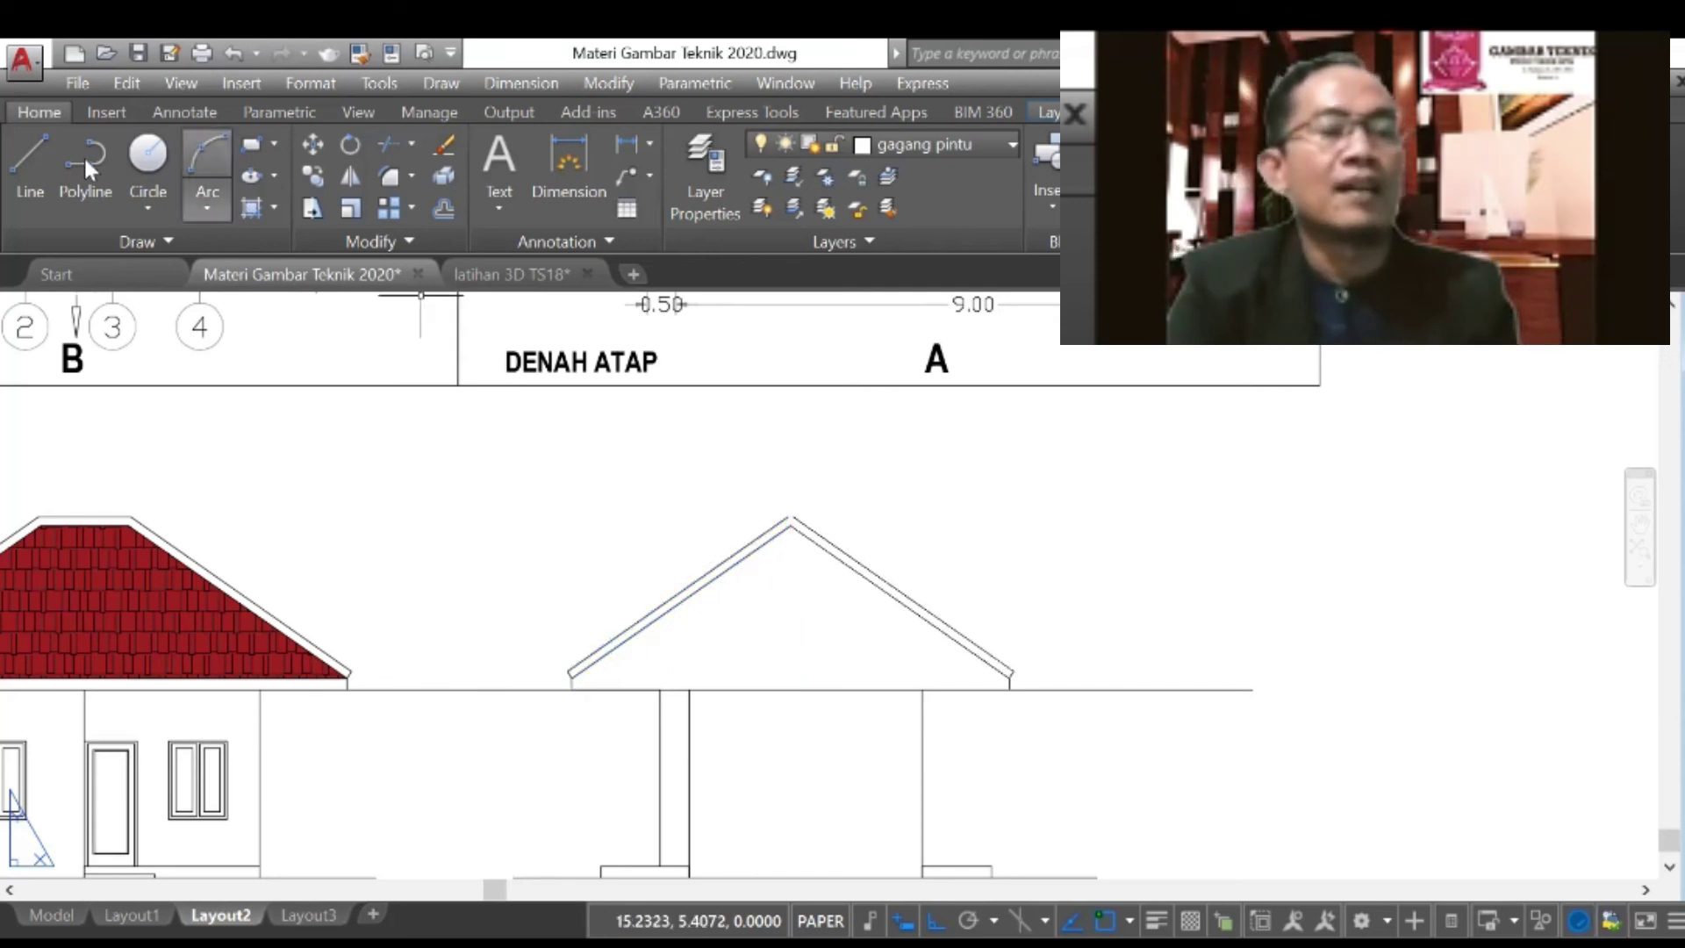
left_click(35, 145)
scroll(750, 505, "up", 2)
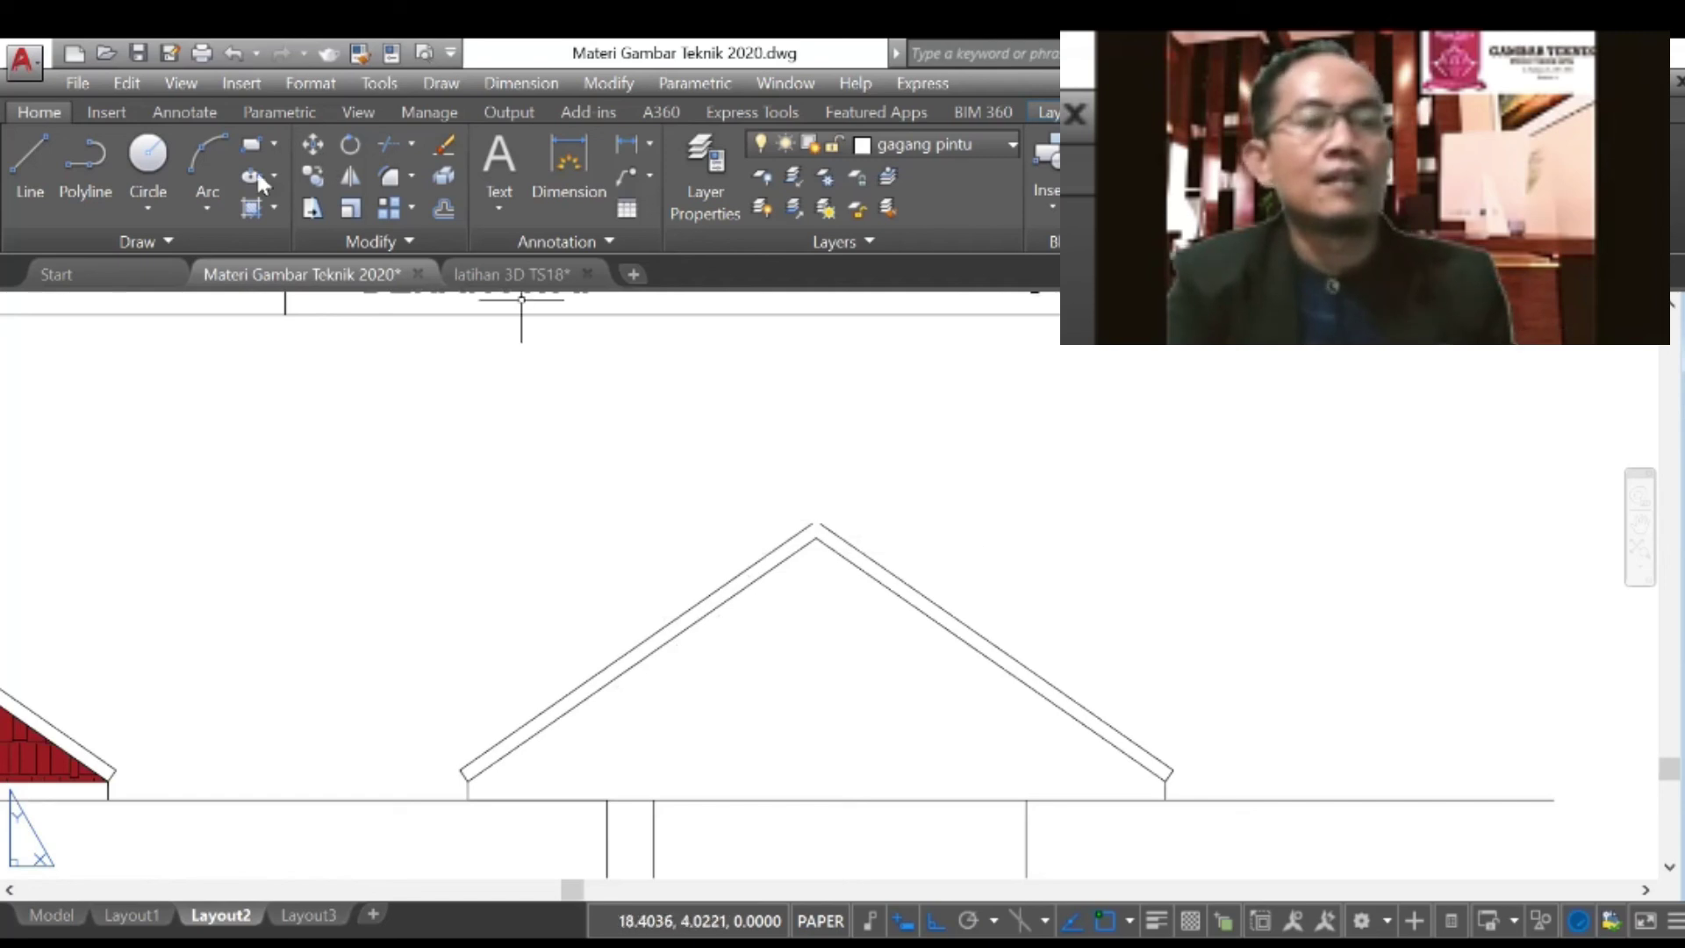
scroll(727, 504, "up", 4)
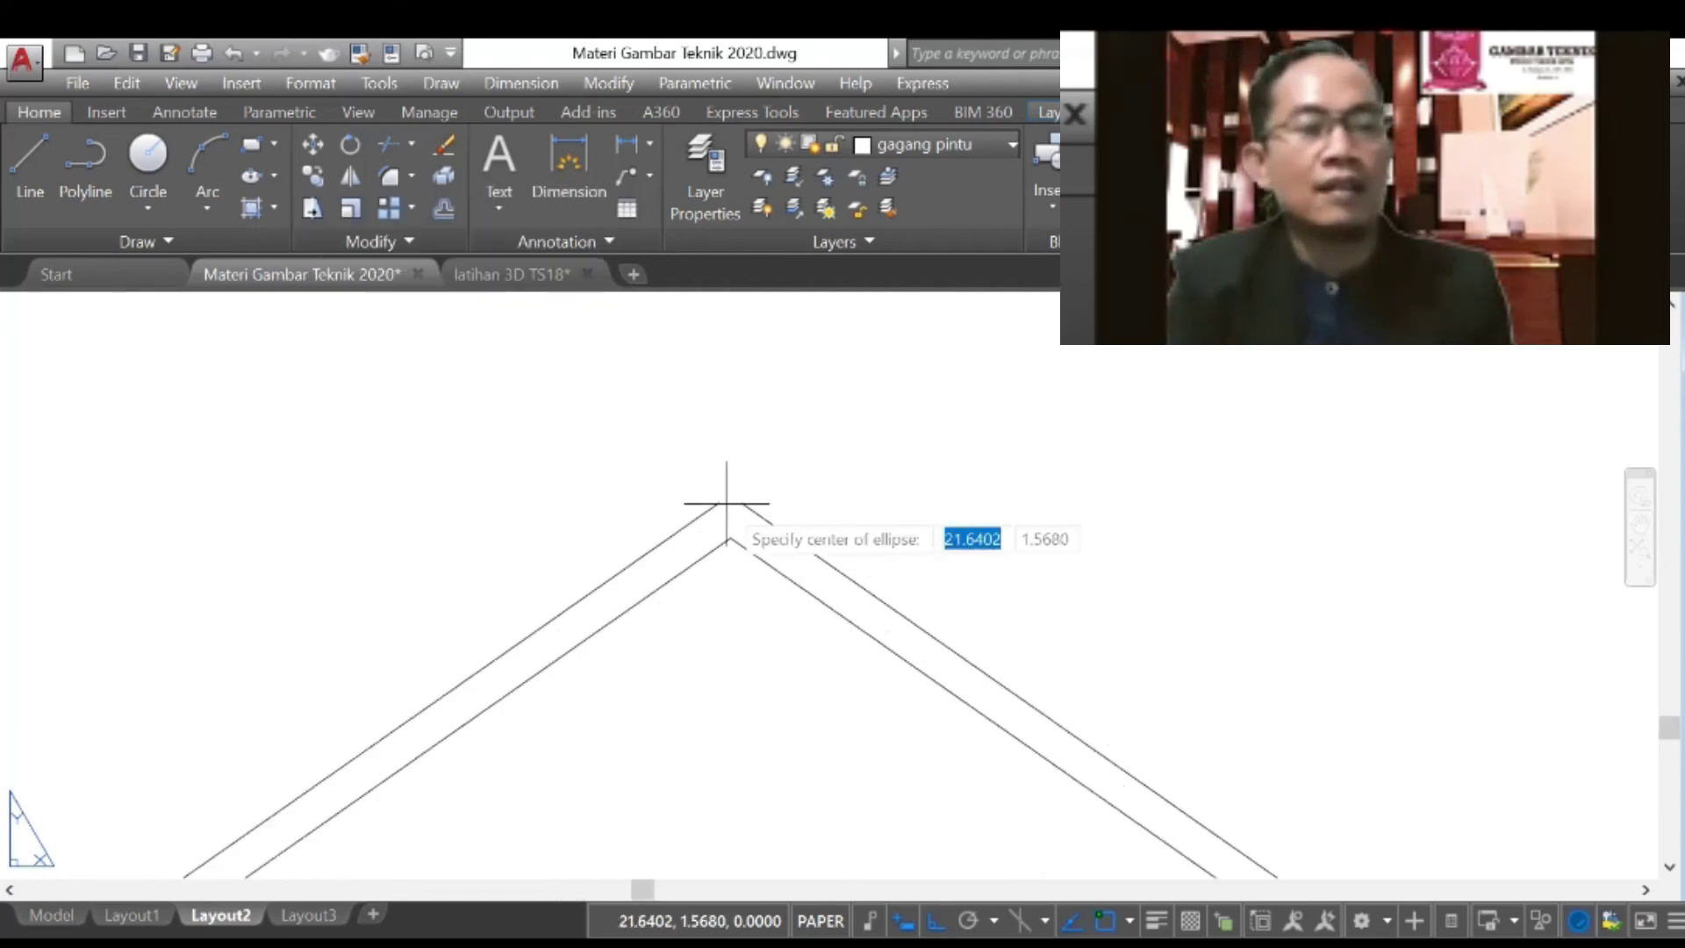
left_click(719, 503)
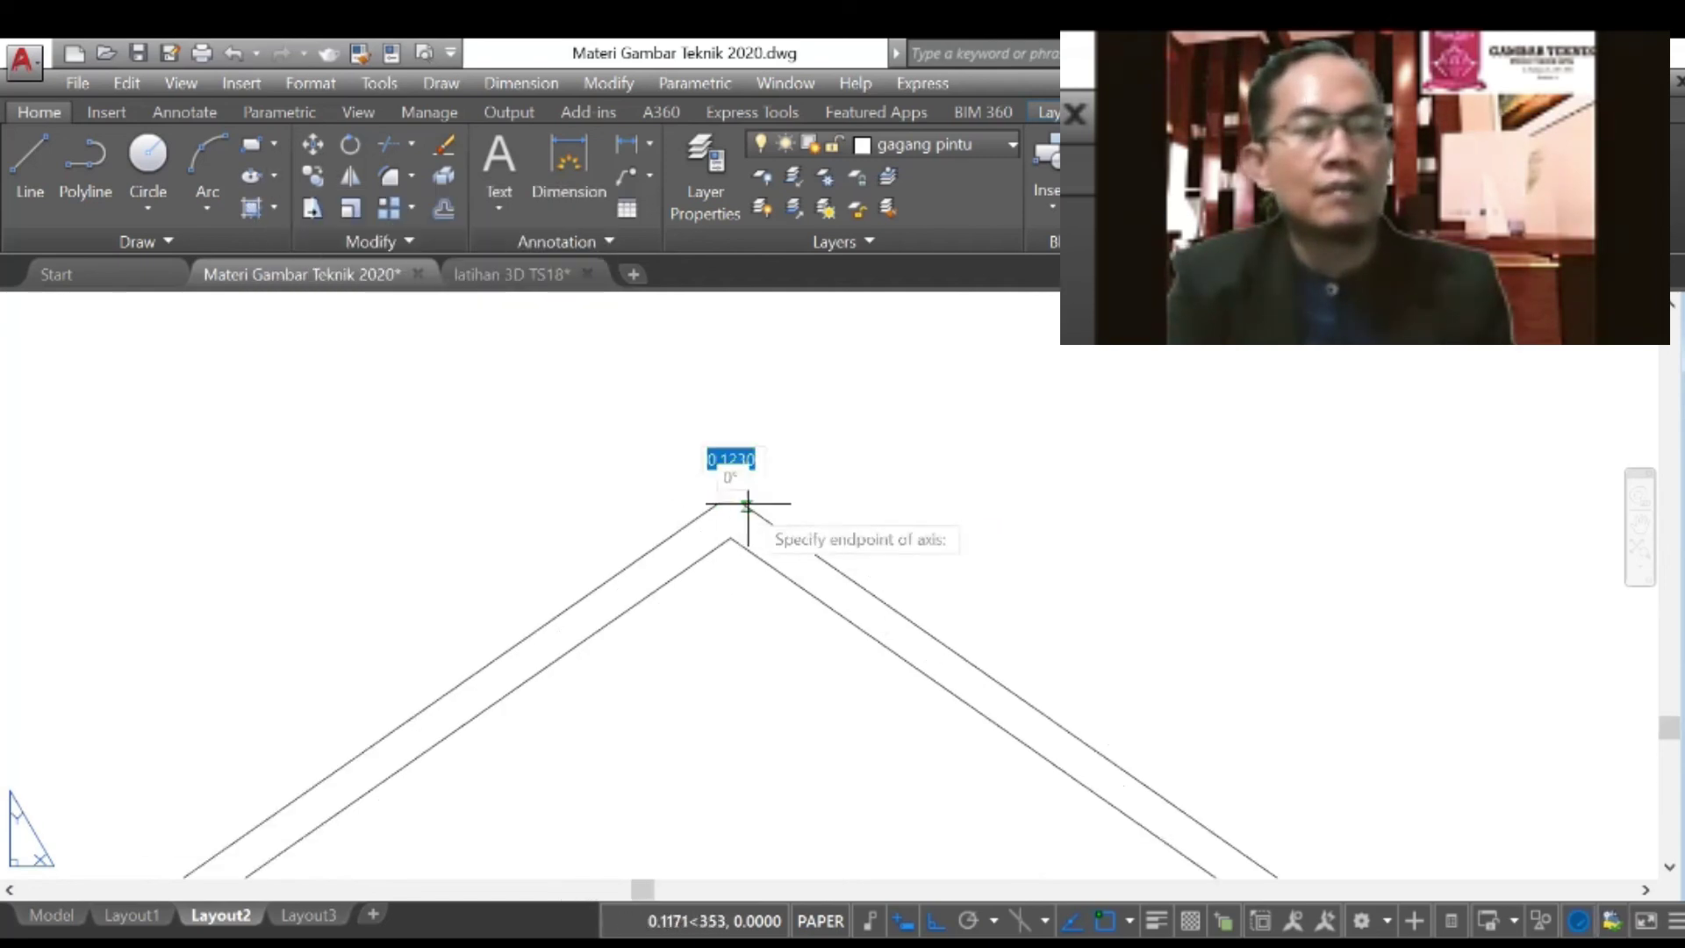
left_click(741, 503)
scroll(741, 503, "up", 2)
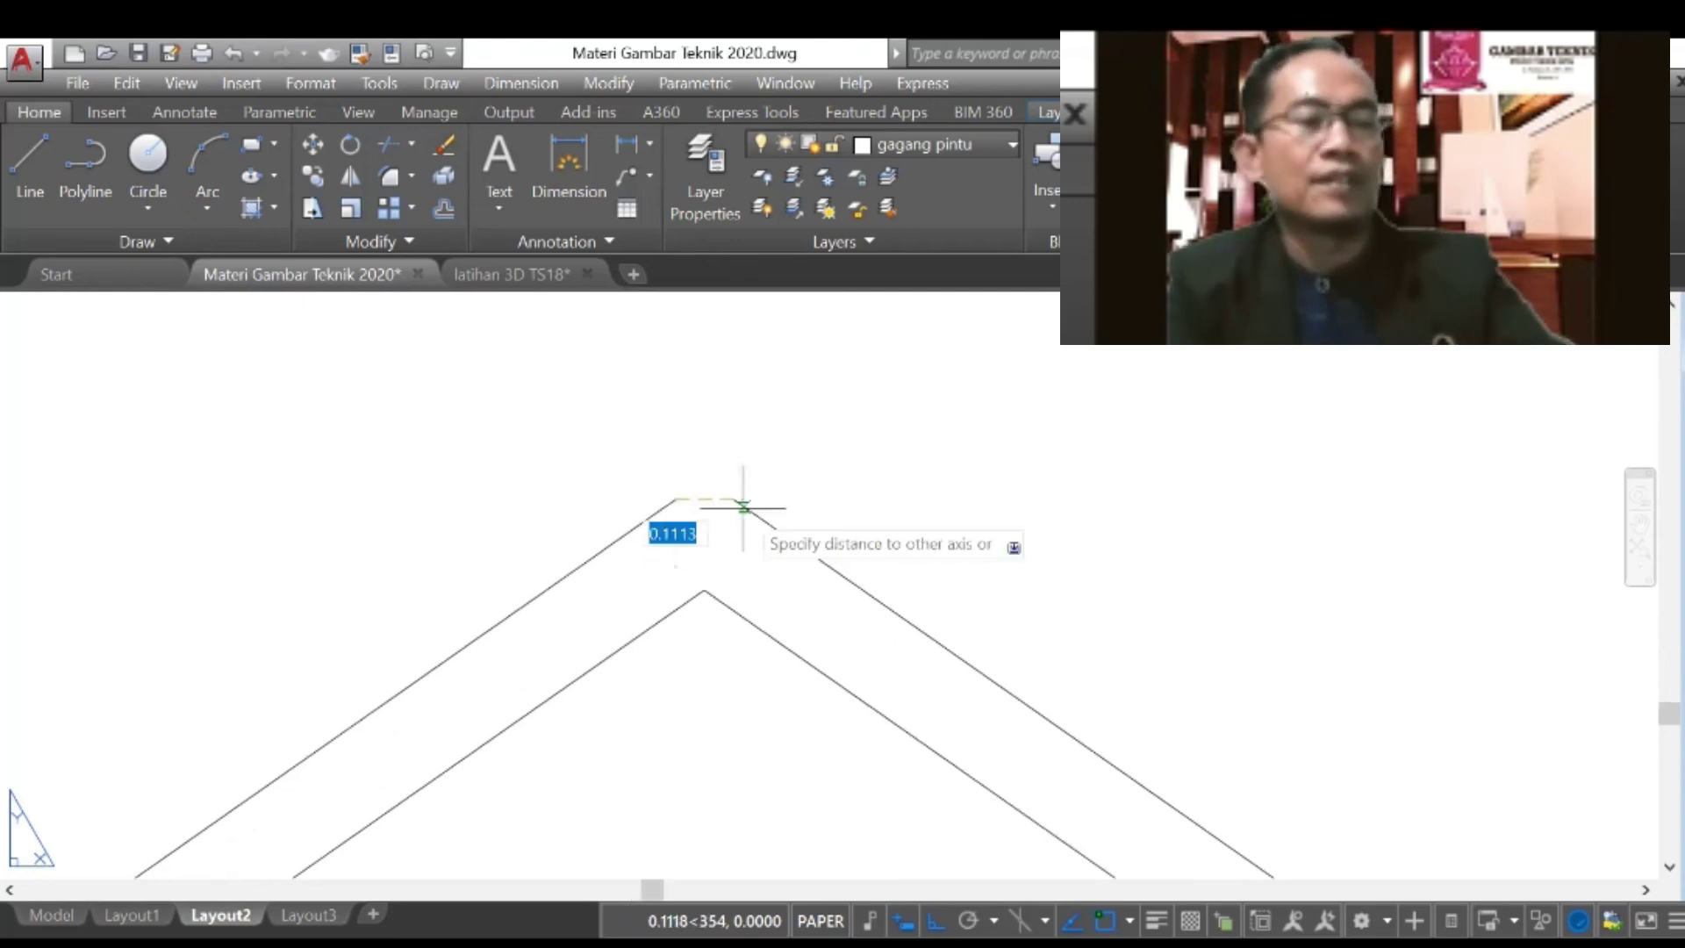
key("Escape")
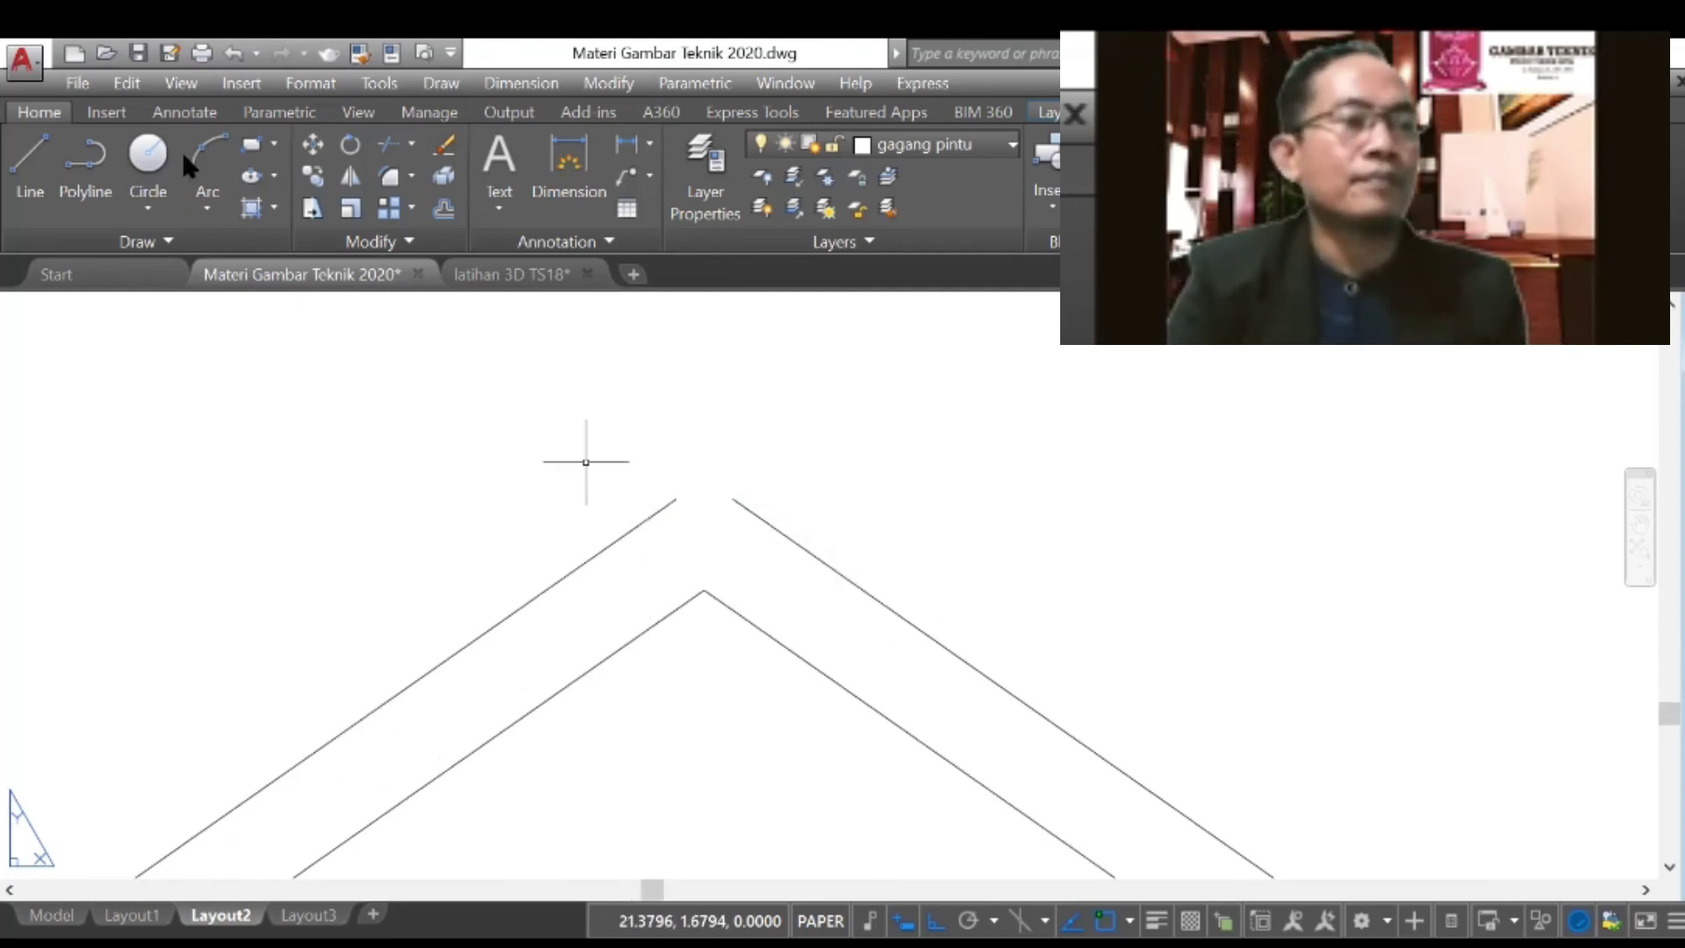
Step: Draw a short horizontal line joining the upper ends of the two outer roof lines at the ridge
left_click(41, 147)
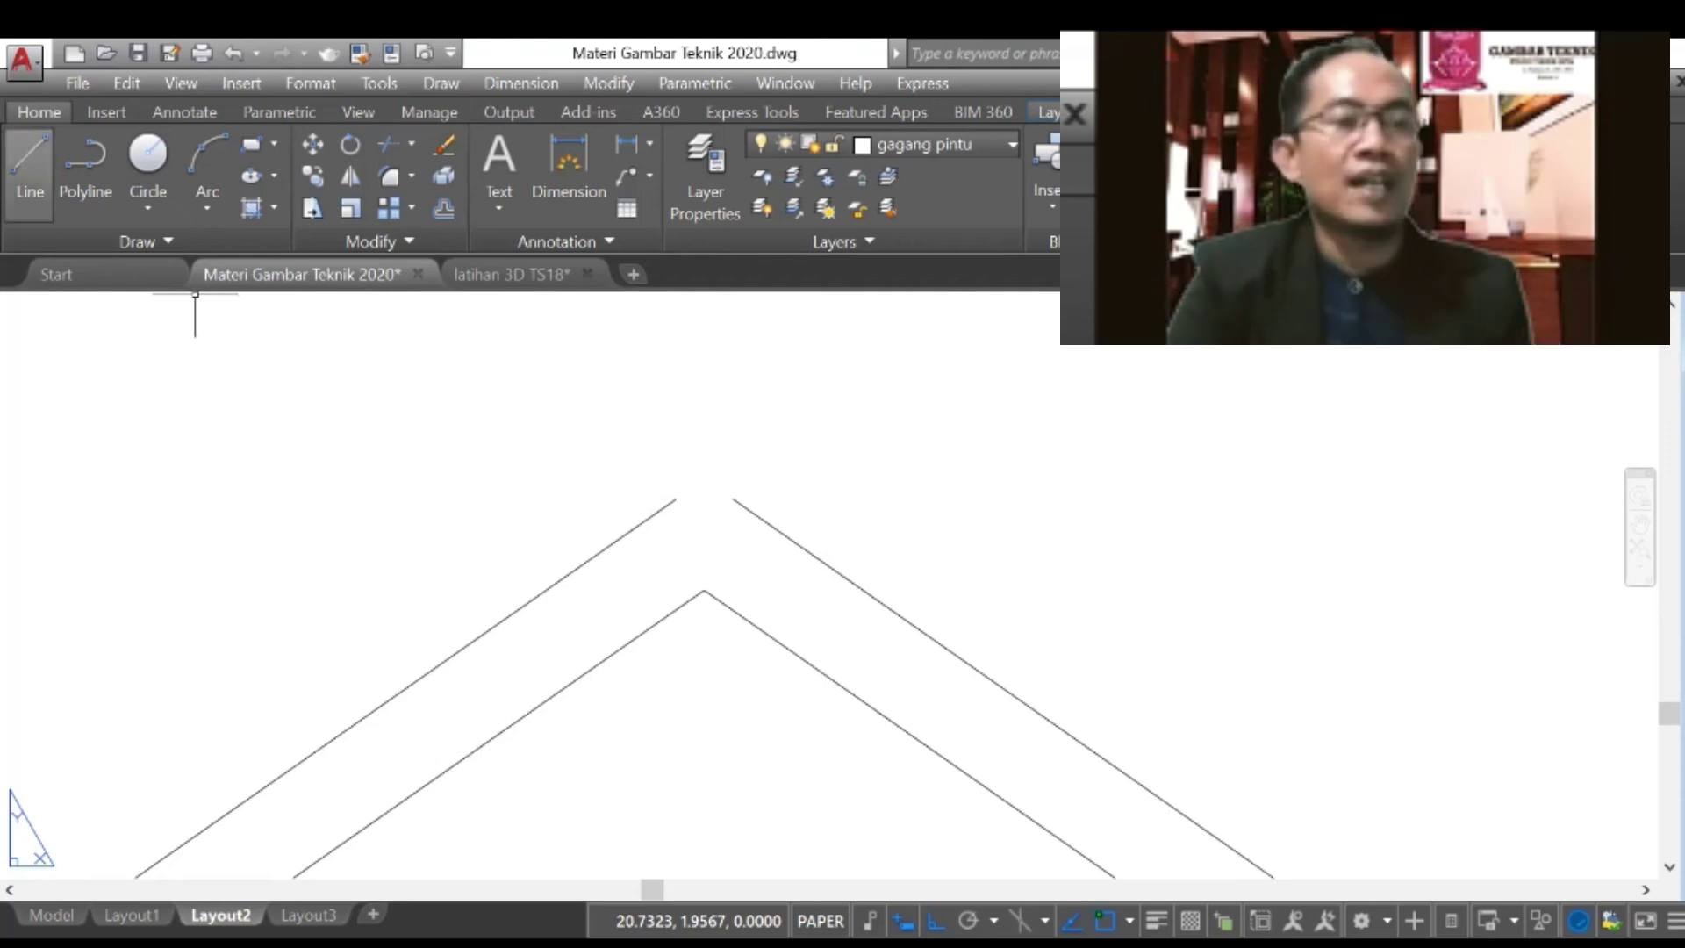
left_click(671, 501)
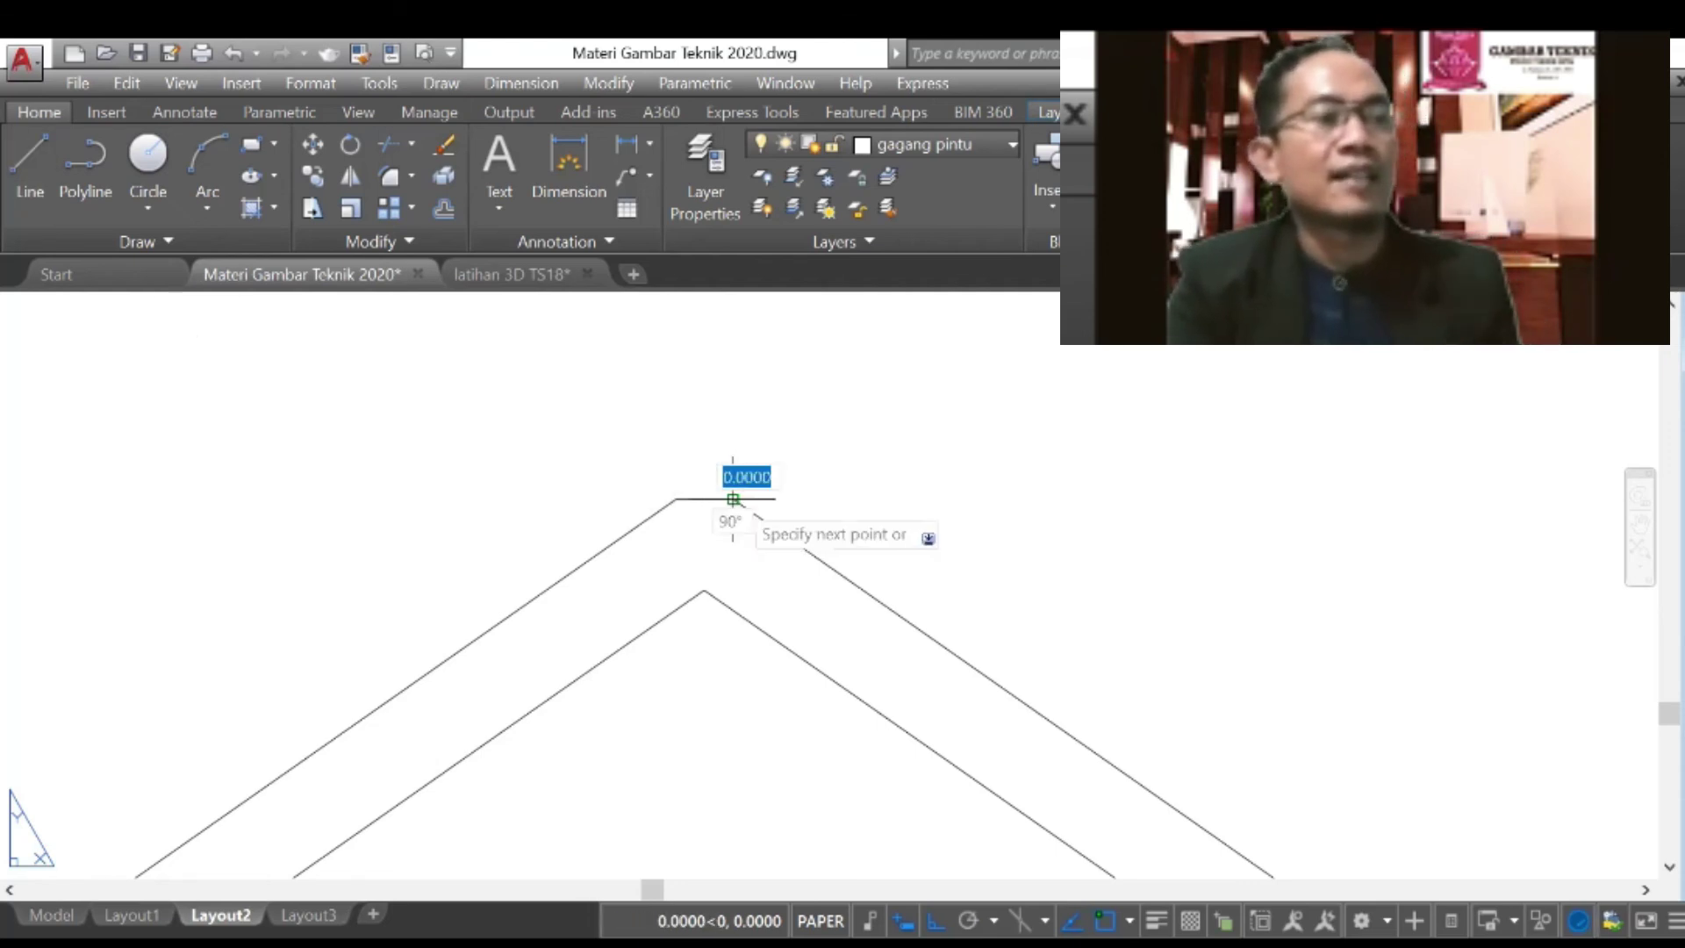
left_click(733, 498)
key("Return")
Step: Draw a circle centred on the midpoint of the short ridge line, with its radius reaching the line's end, about 0.05 units
left_click(141, 156)
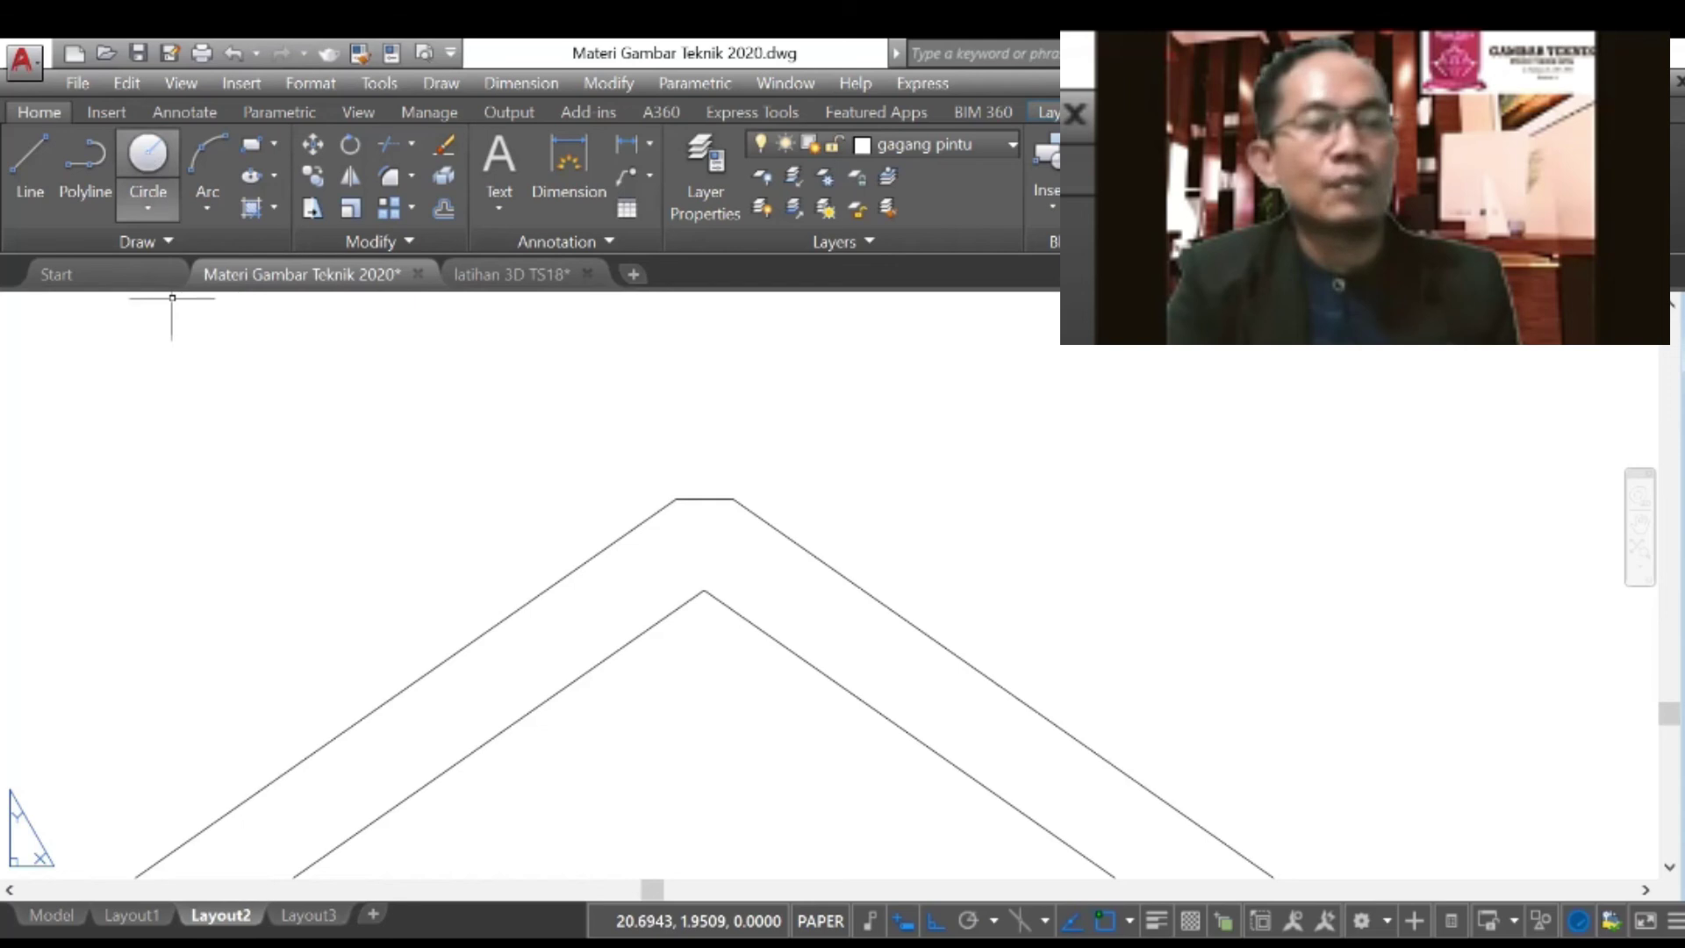
left_click(704, 499)
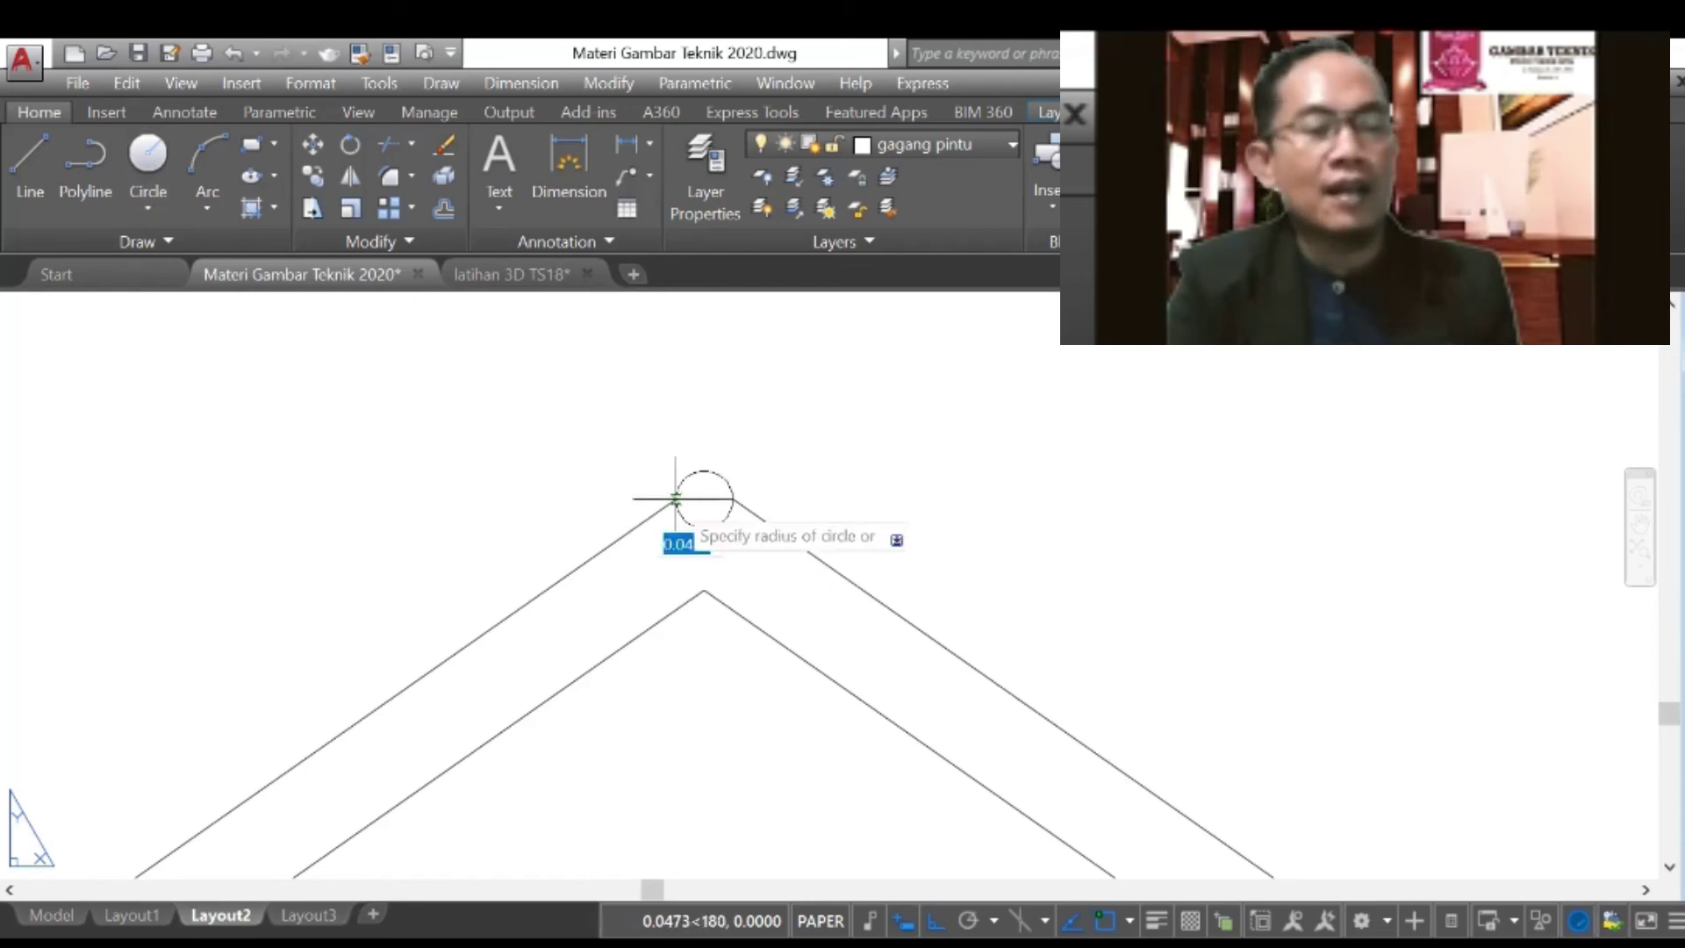
left_click(675, 499)
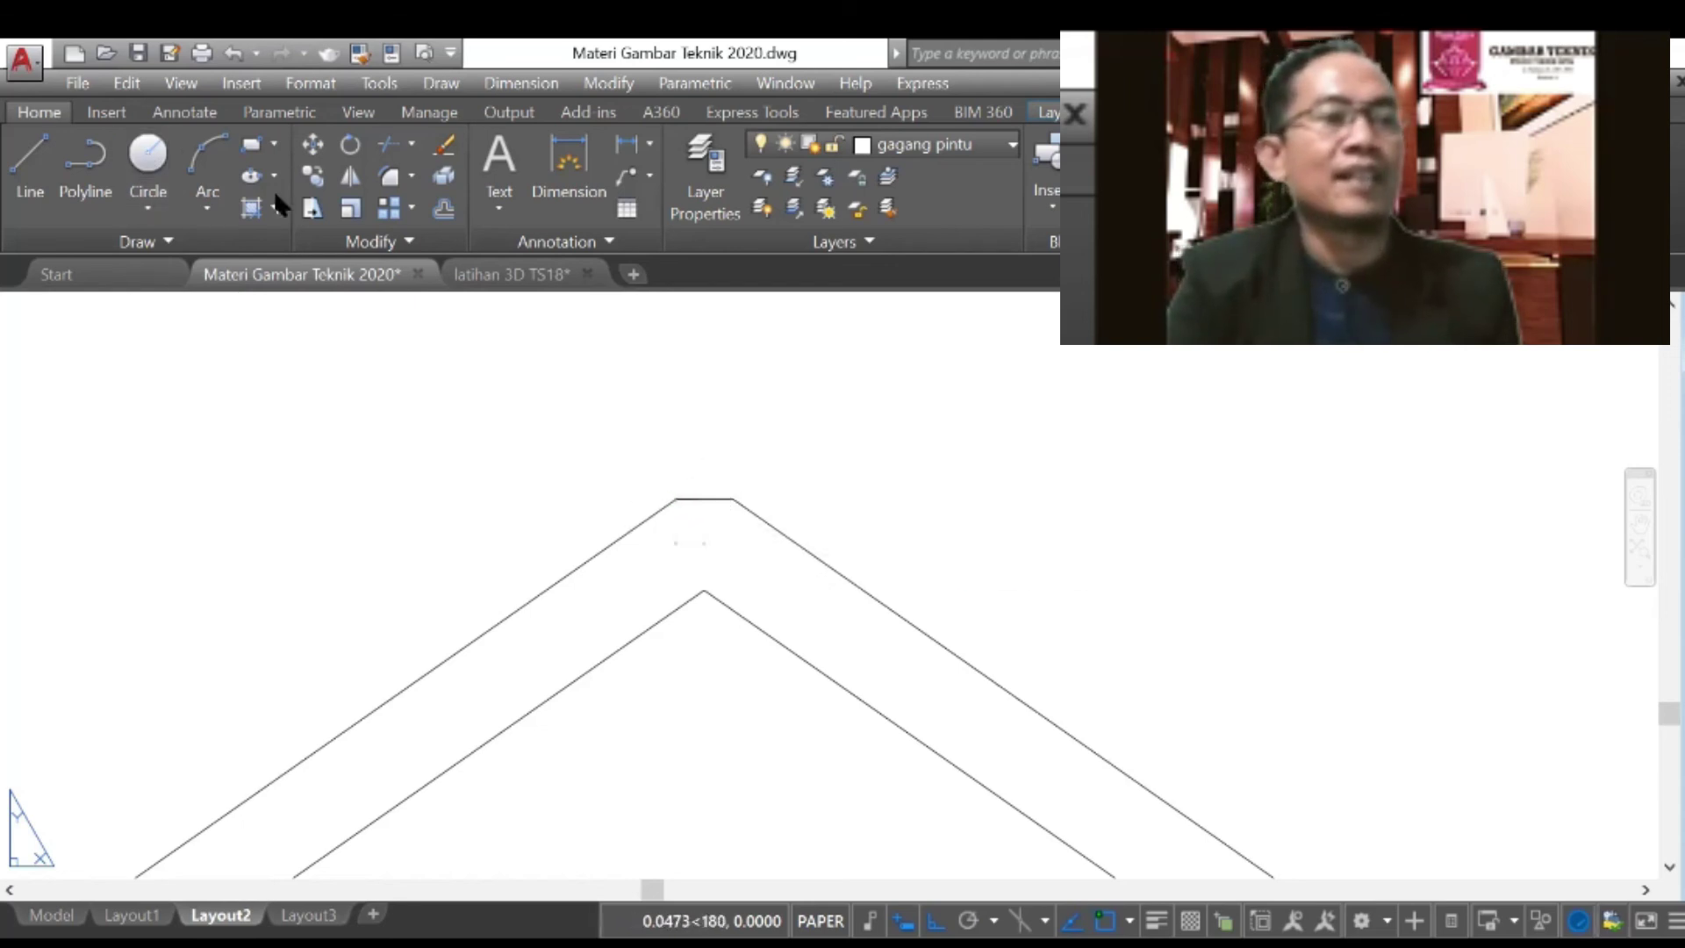
Step: Trim away the lower half of the small ridge circle, leaving a half-round cap at the roof's peak
left_click(389, 144)
key("Return")
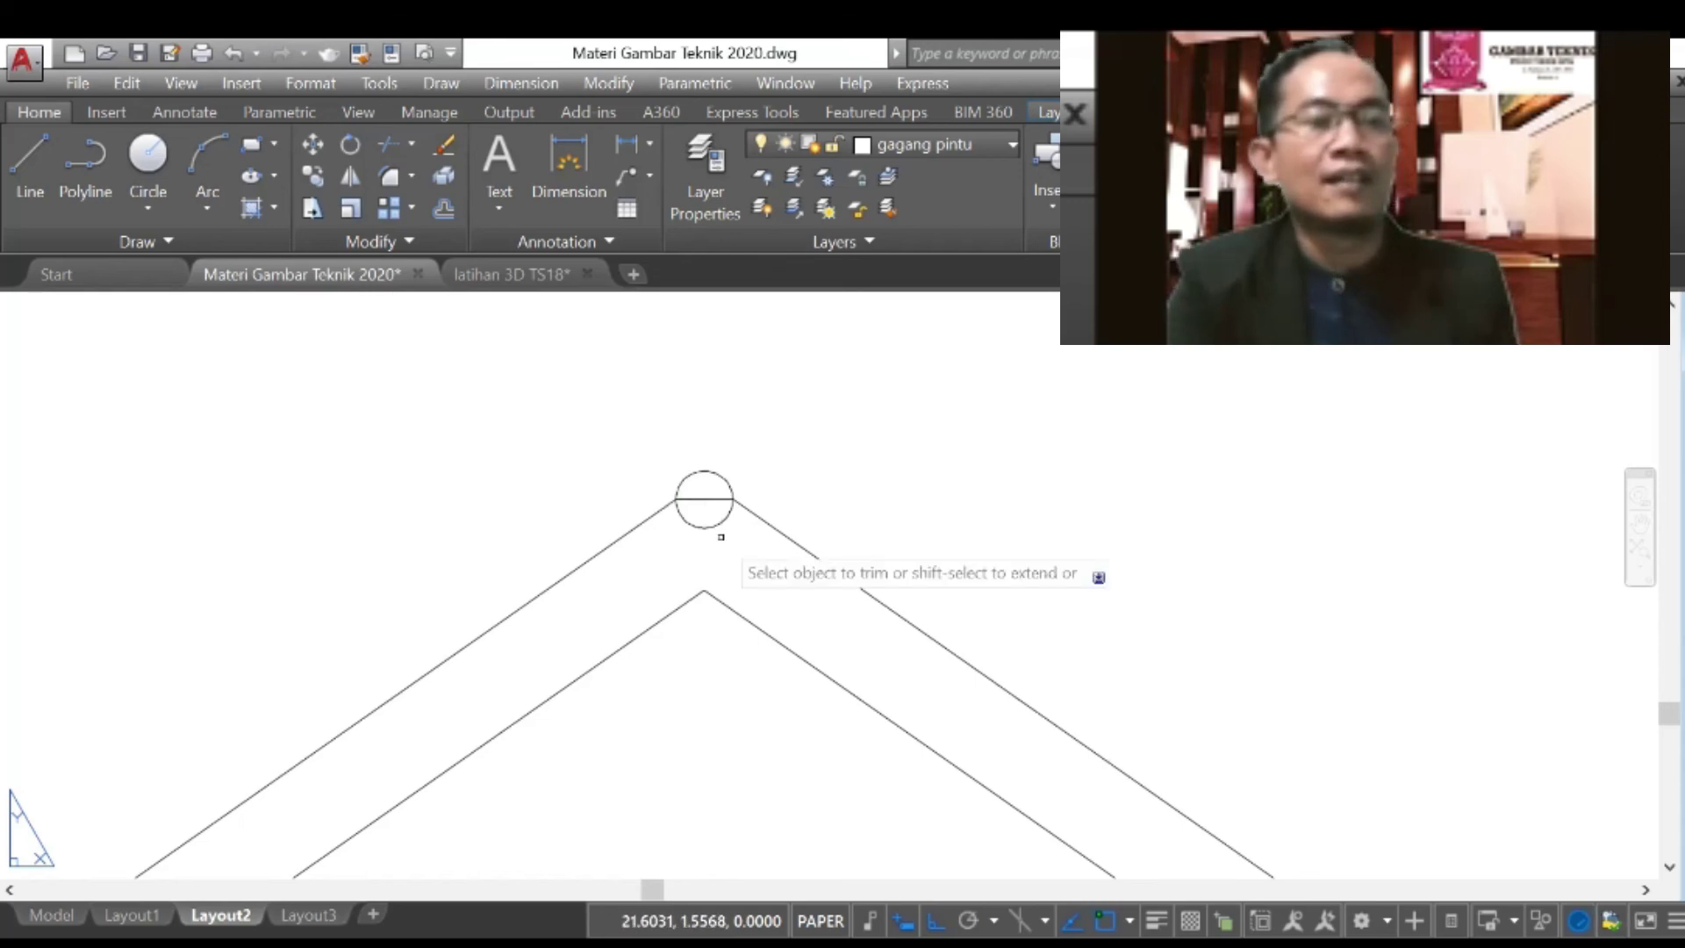
scroll(731, 557, "up", 4)
left_click(684, 510)
left_click(607, 437)
scroll(703, 474, "down", 3)
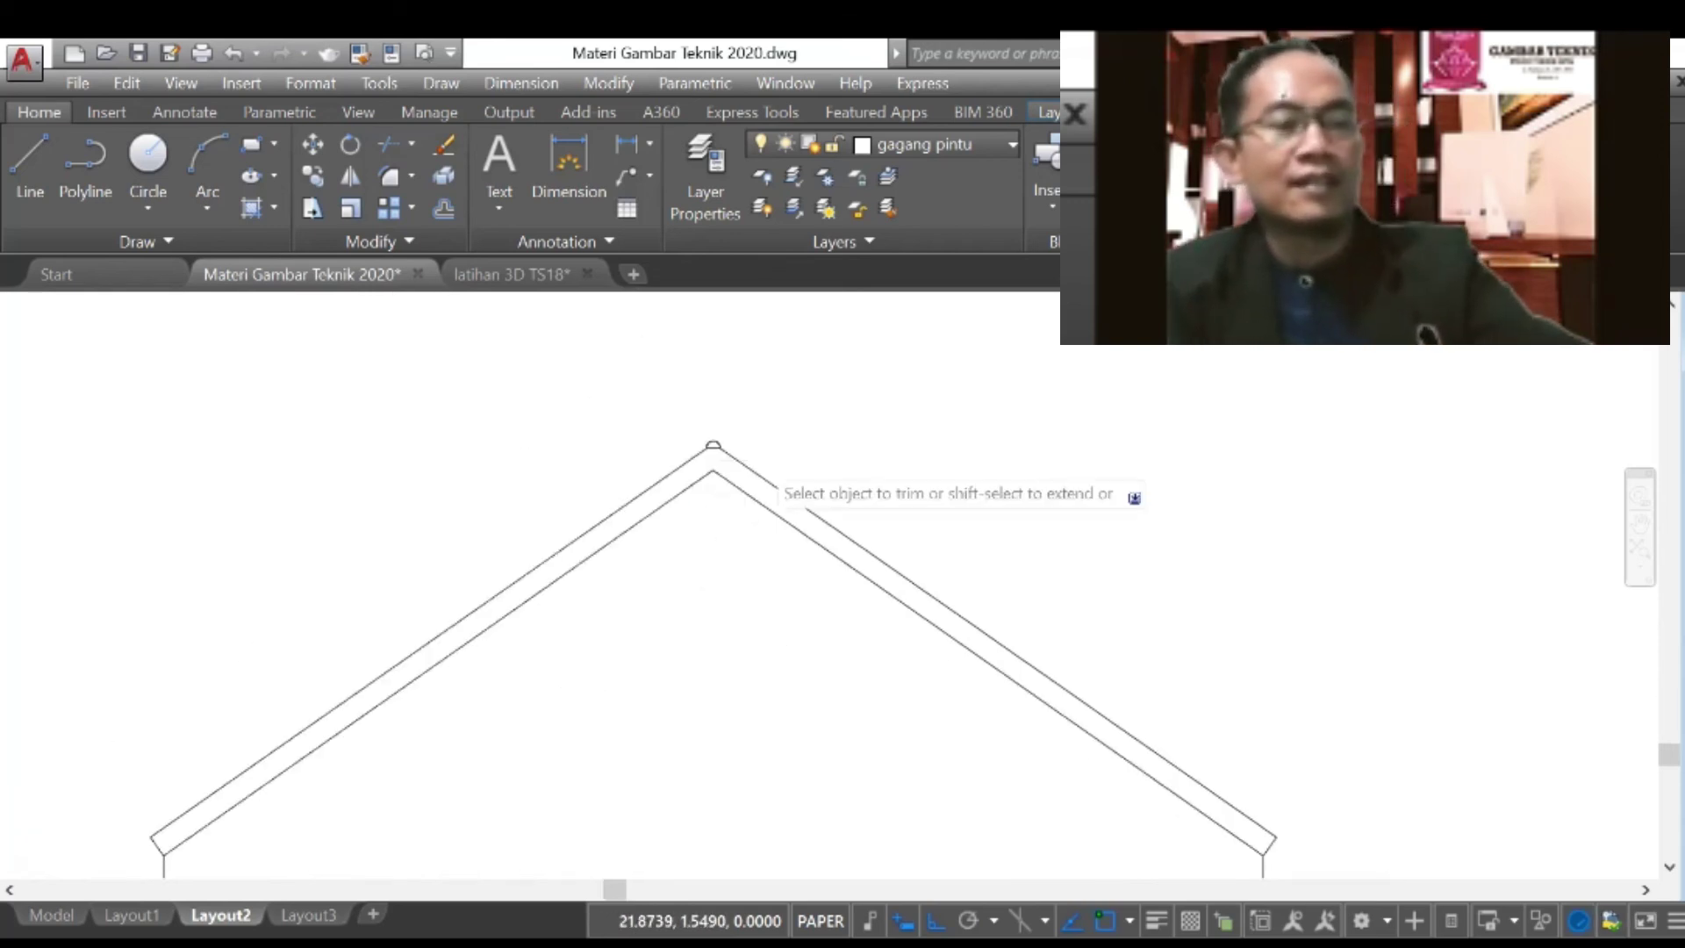
Step: Draw a 7.5-unit horizontal line joining the inner lower ends of the side elevation's two roof slopes
scroll(676, 546, "down", 2)
scroll(760, 687, "up", 4)
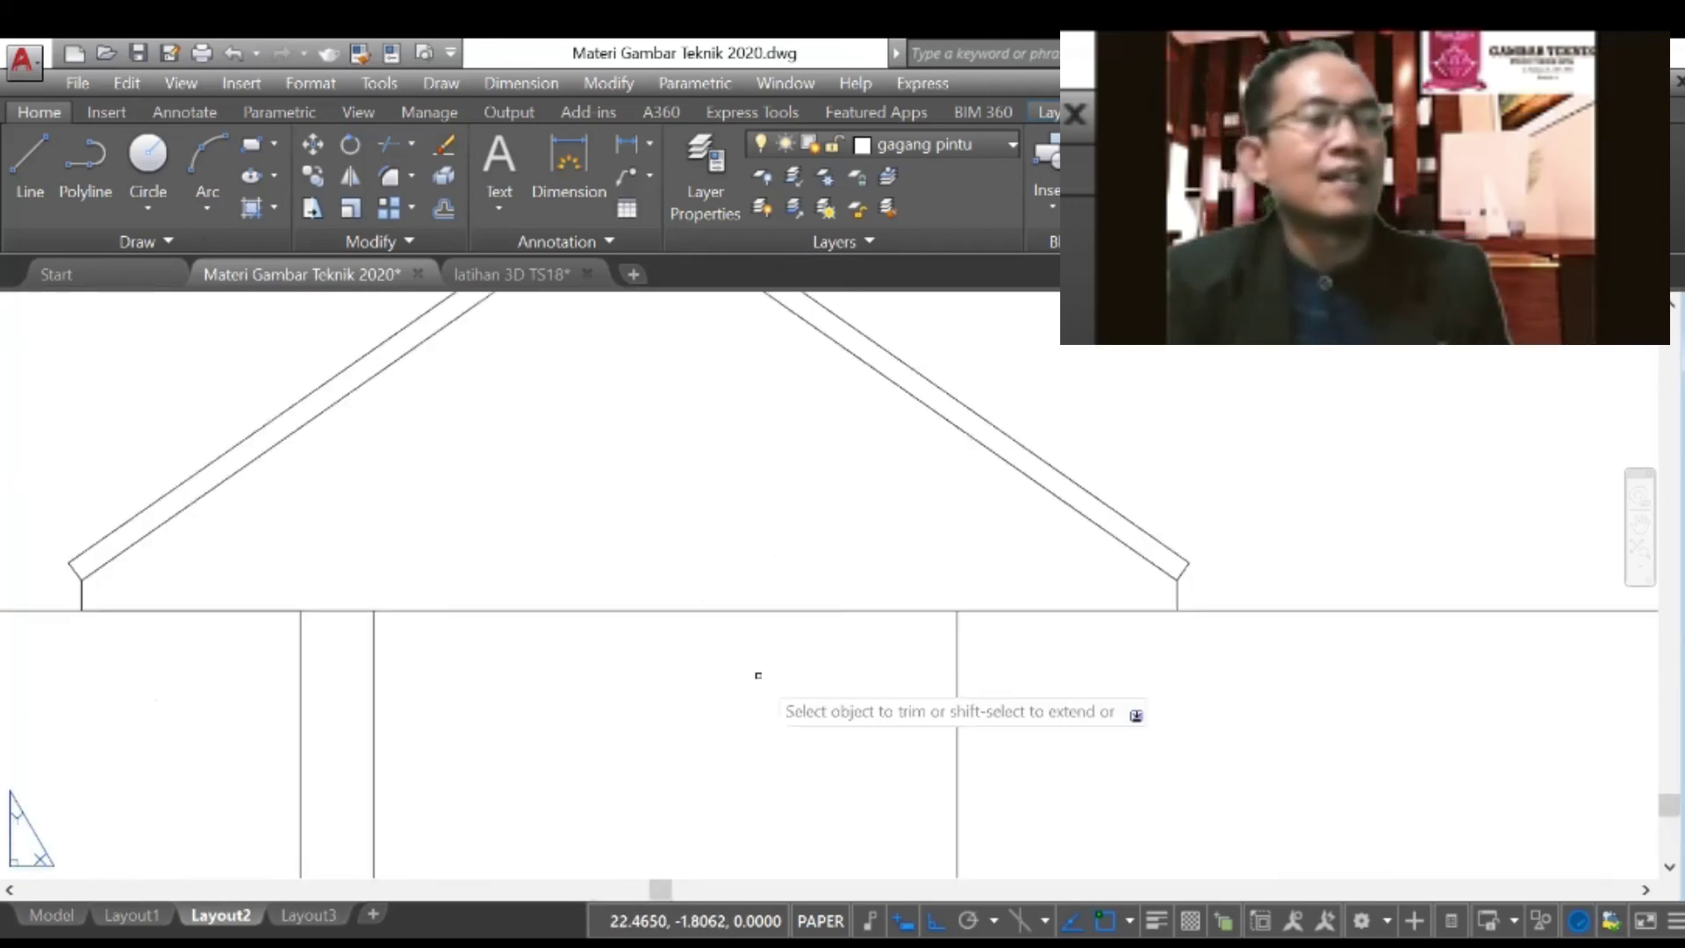
scroll(754, 598, "down", 4)
left_click(26, 160)
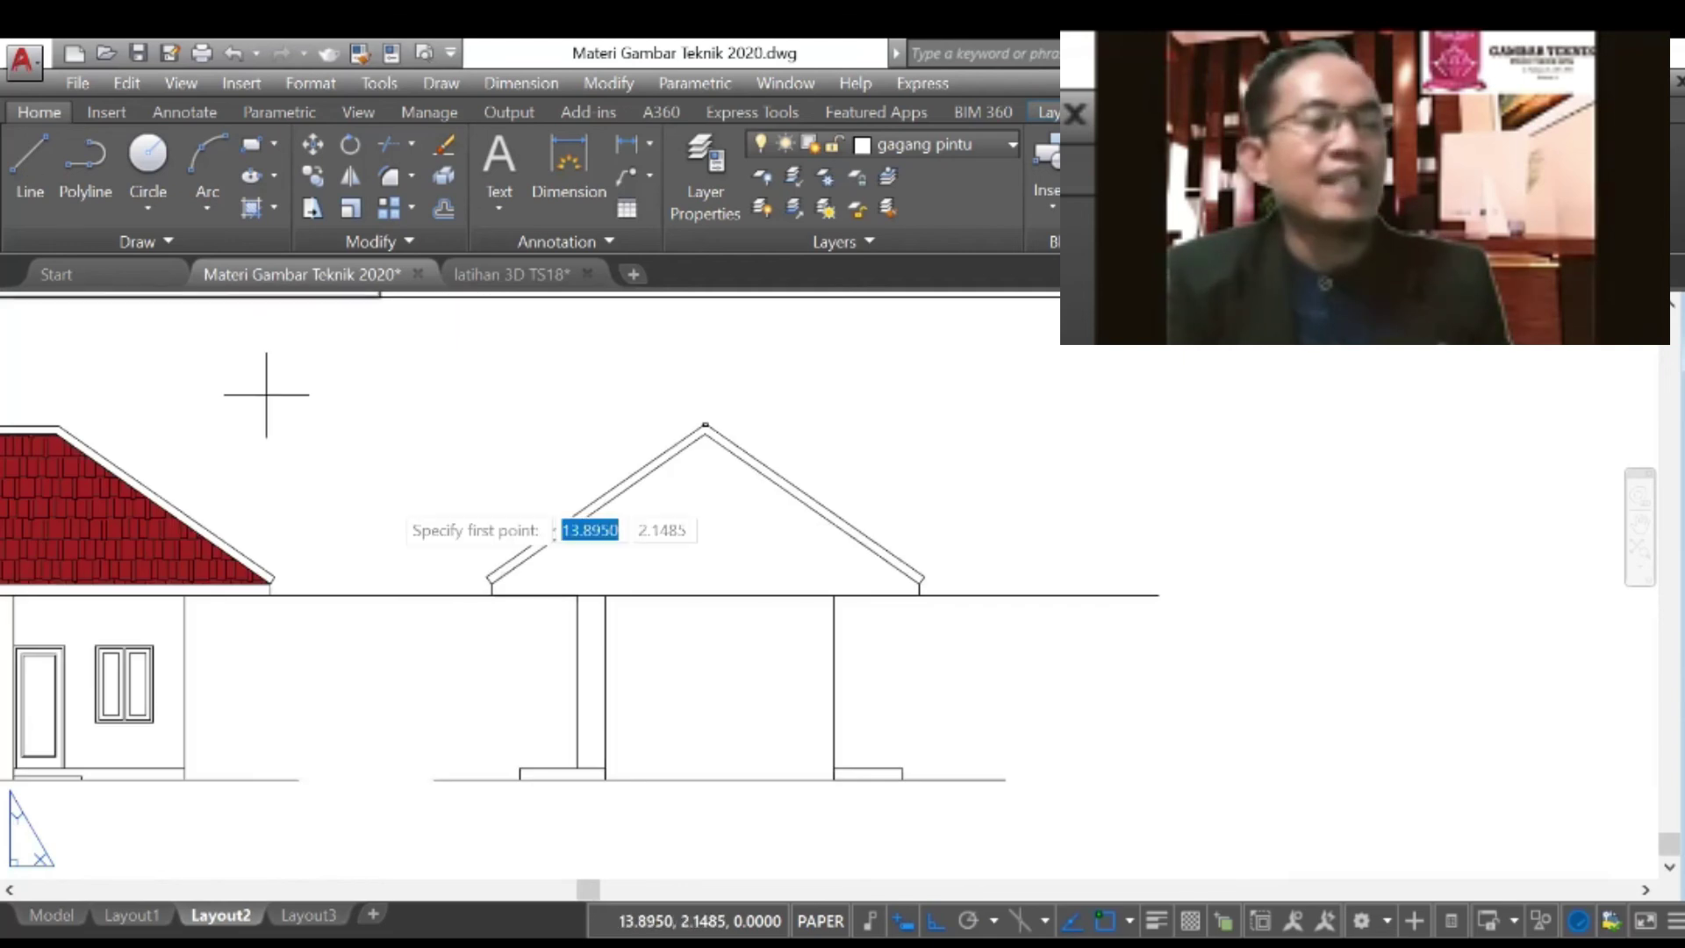
scroll(464, 565, "up", 4)
left_click(459, 564)
scroll(459, 560, "down", 4)
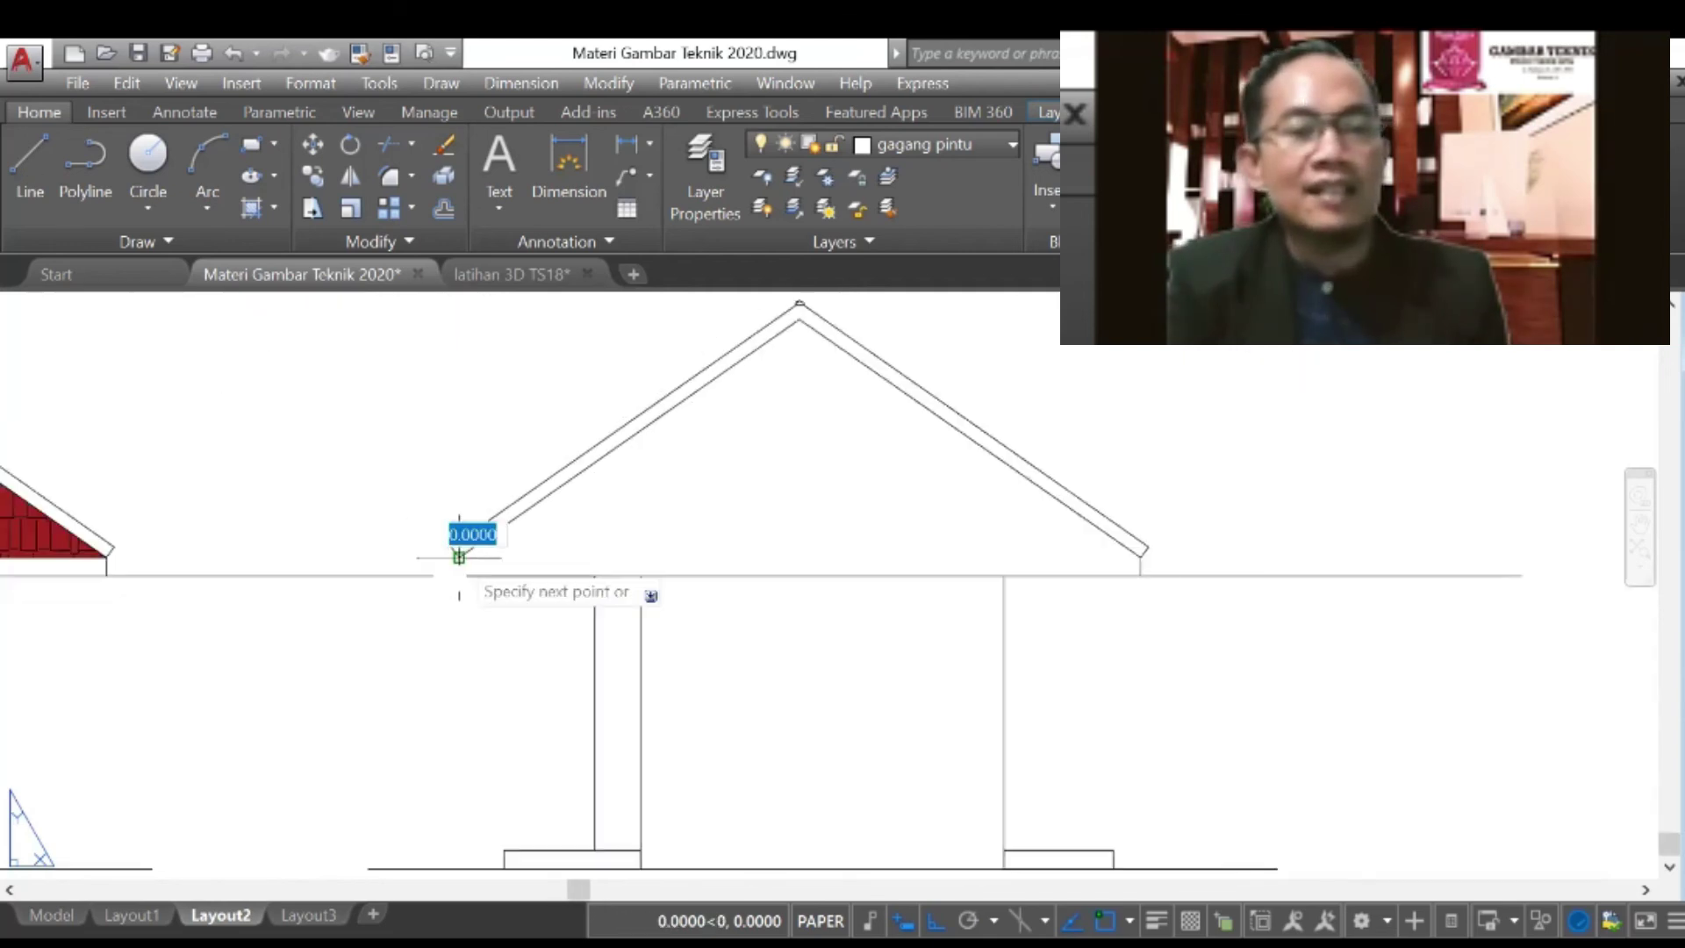
scroll(1087, 619, "up", 2)
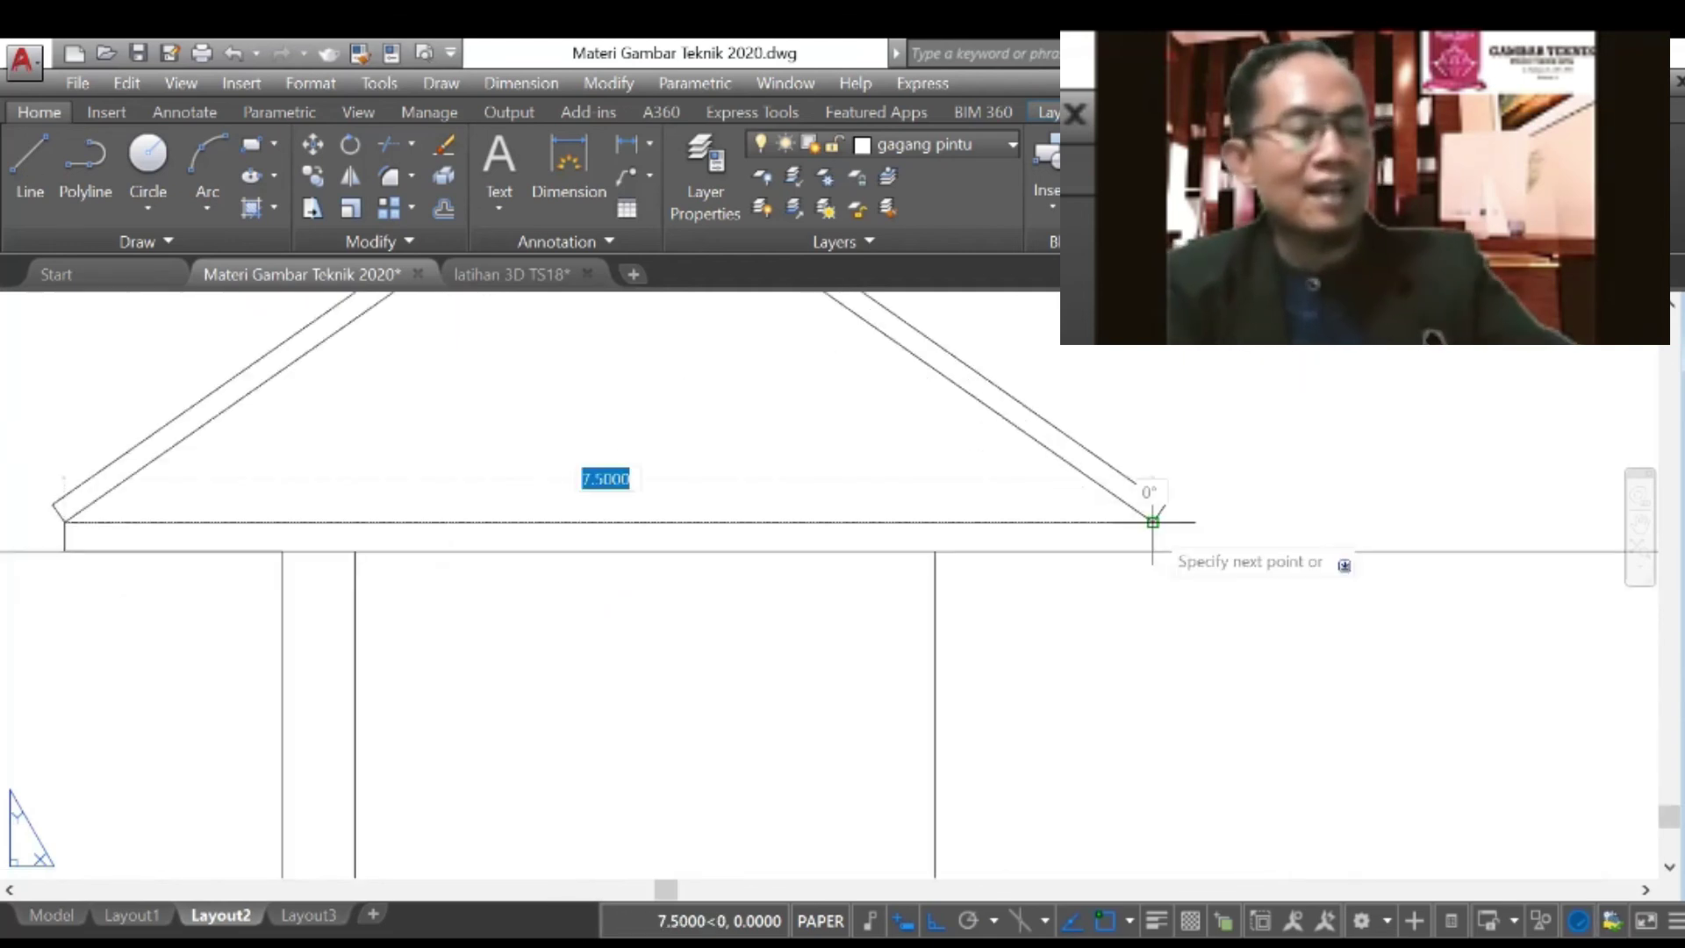
left_click(1155, 518)
scroll(1155, 519, "down", 2)
scroll(1153, 519, "down", 2)
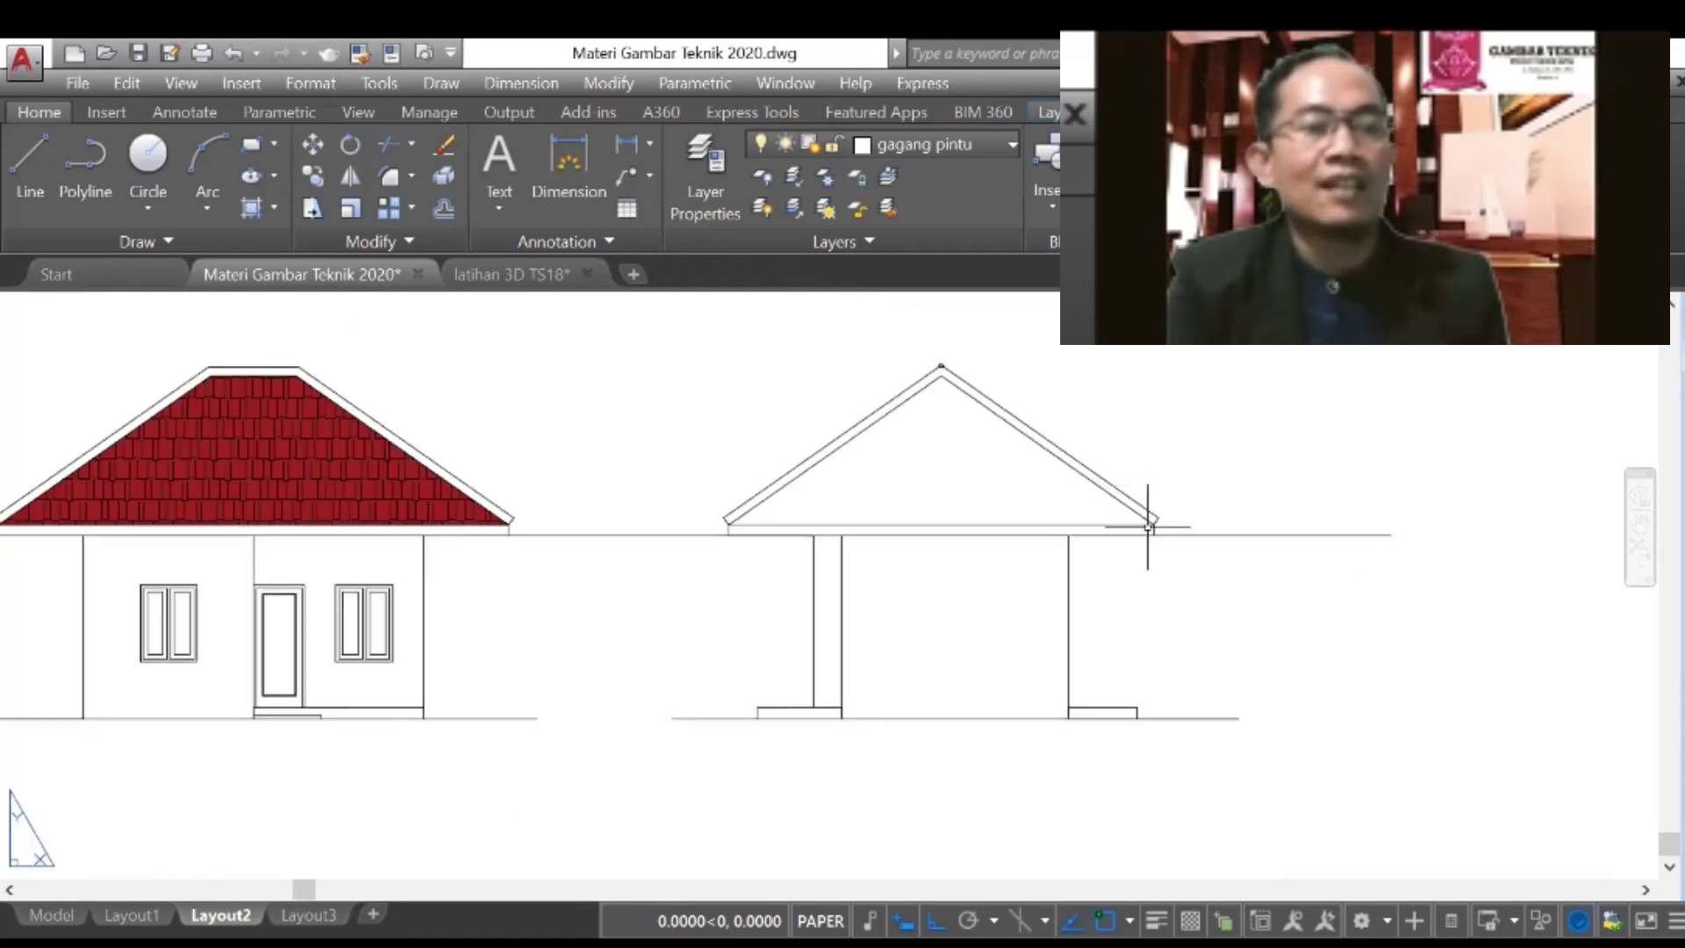
key("Escape")
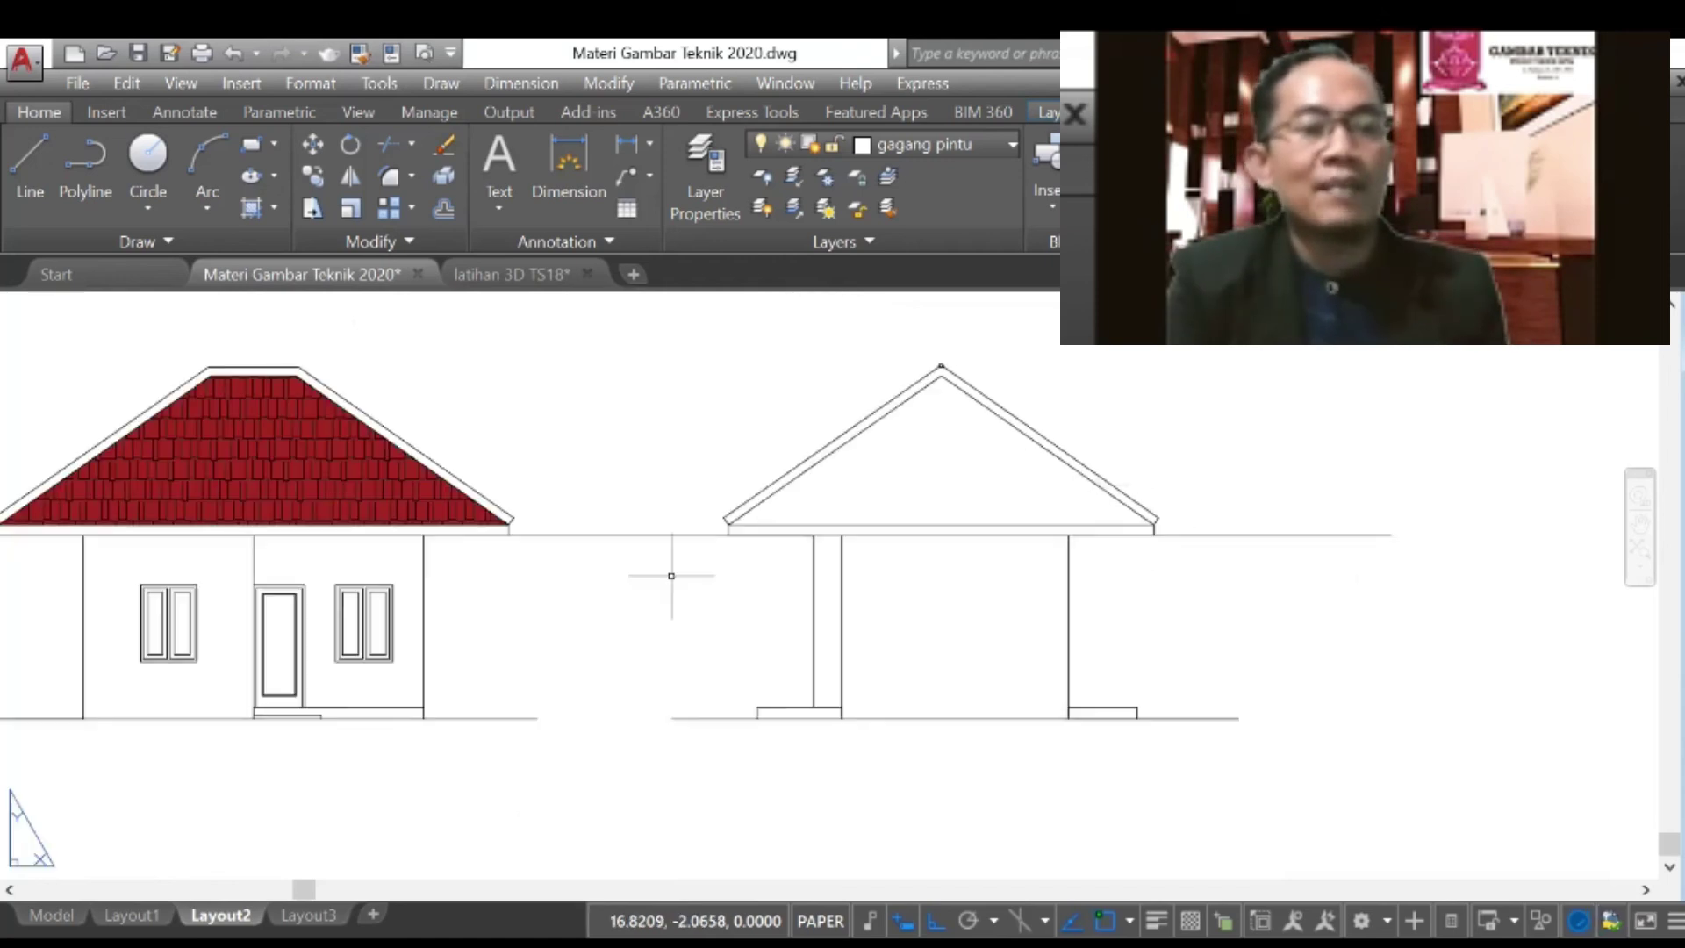
Step: Trim the long horizontal eaves guide line between the two elevations and beyond the side roof's far end
left_click(387, 143)
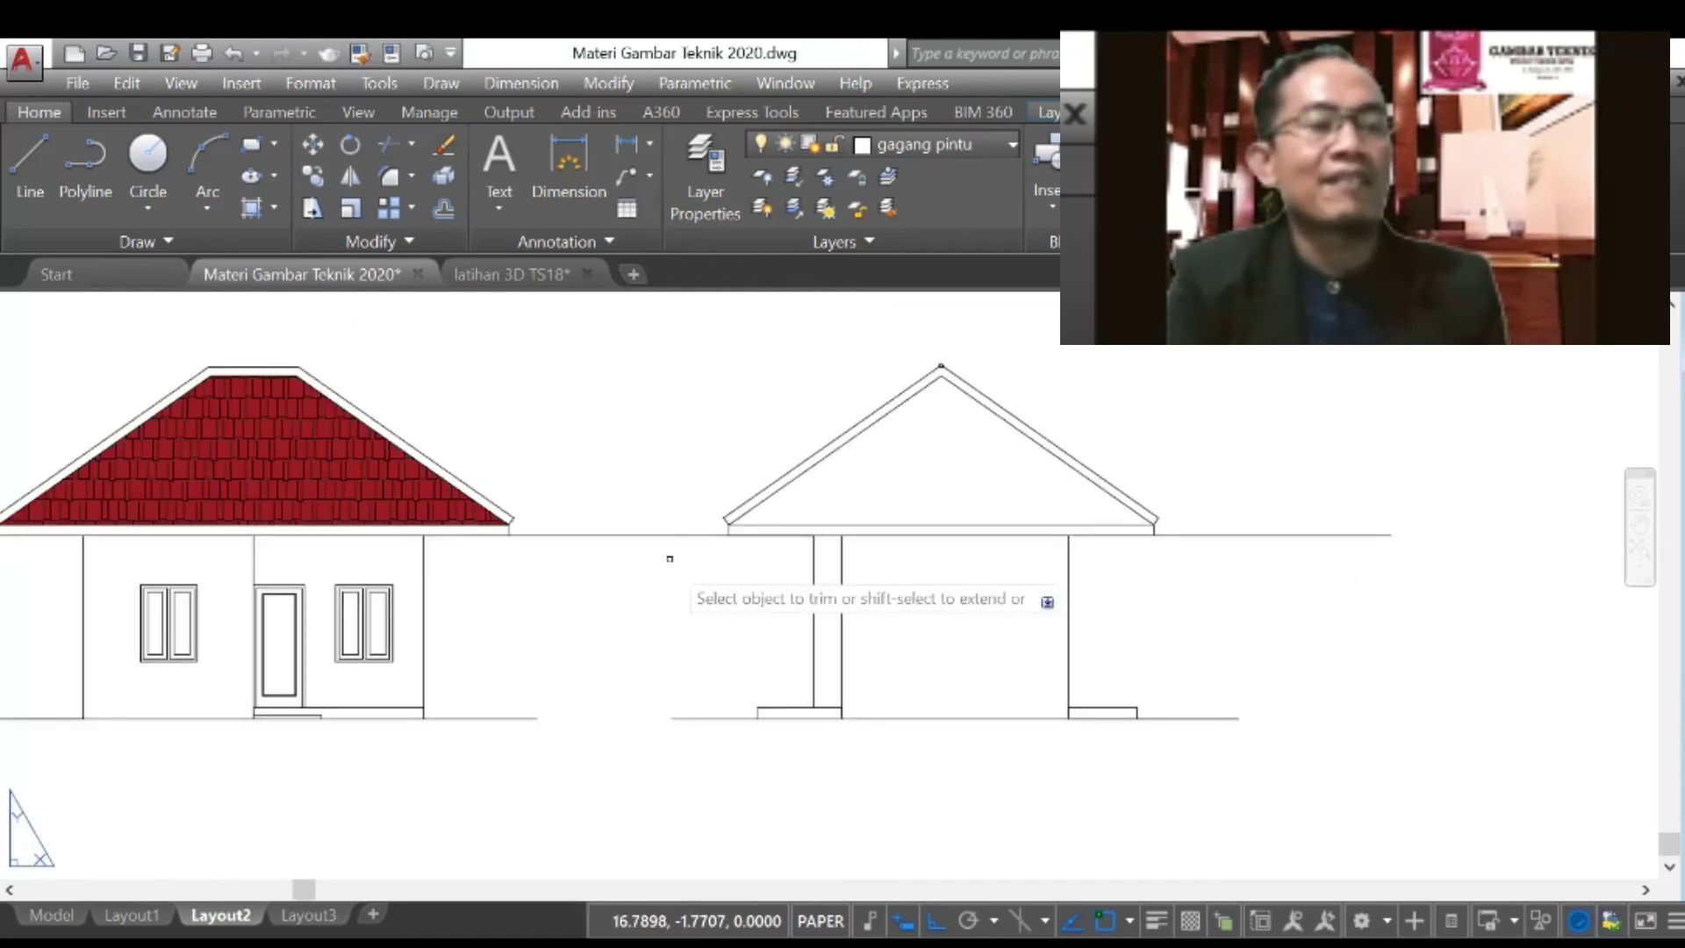
left_click(668, 535)
left_click(1191, 474)
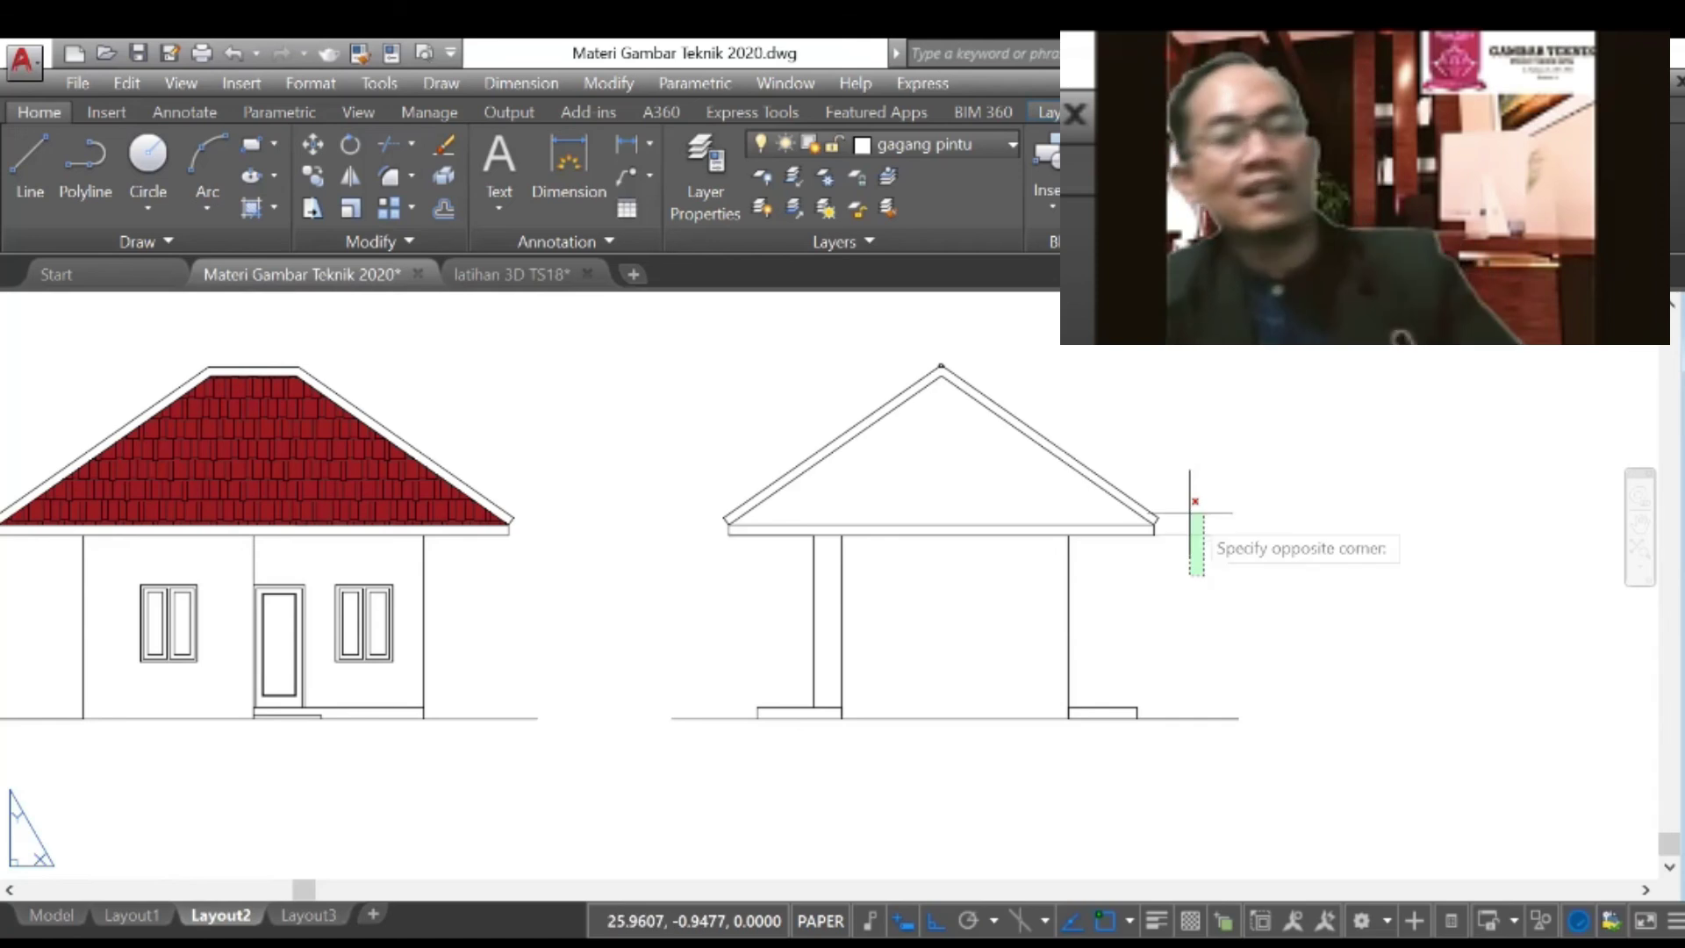
left_click(1149, 571)
key("Escape")
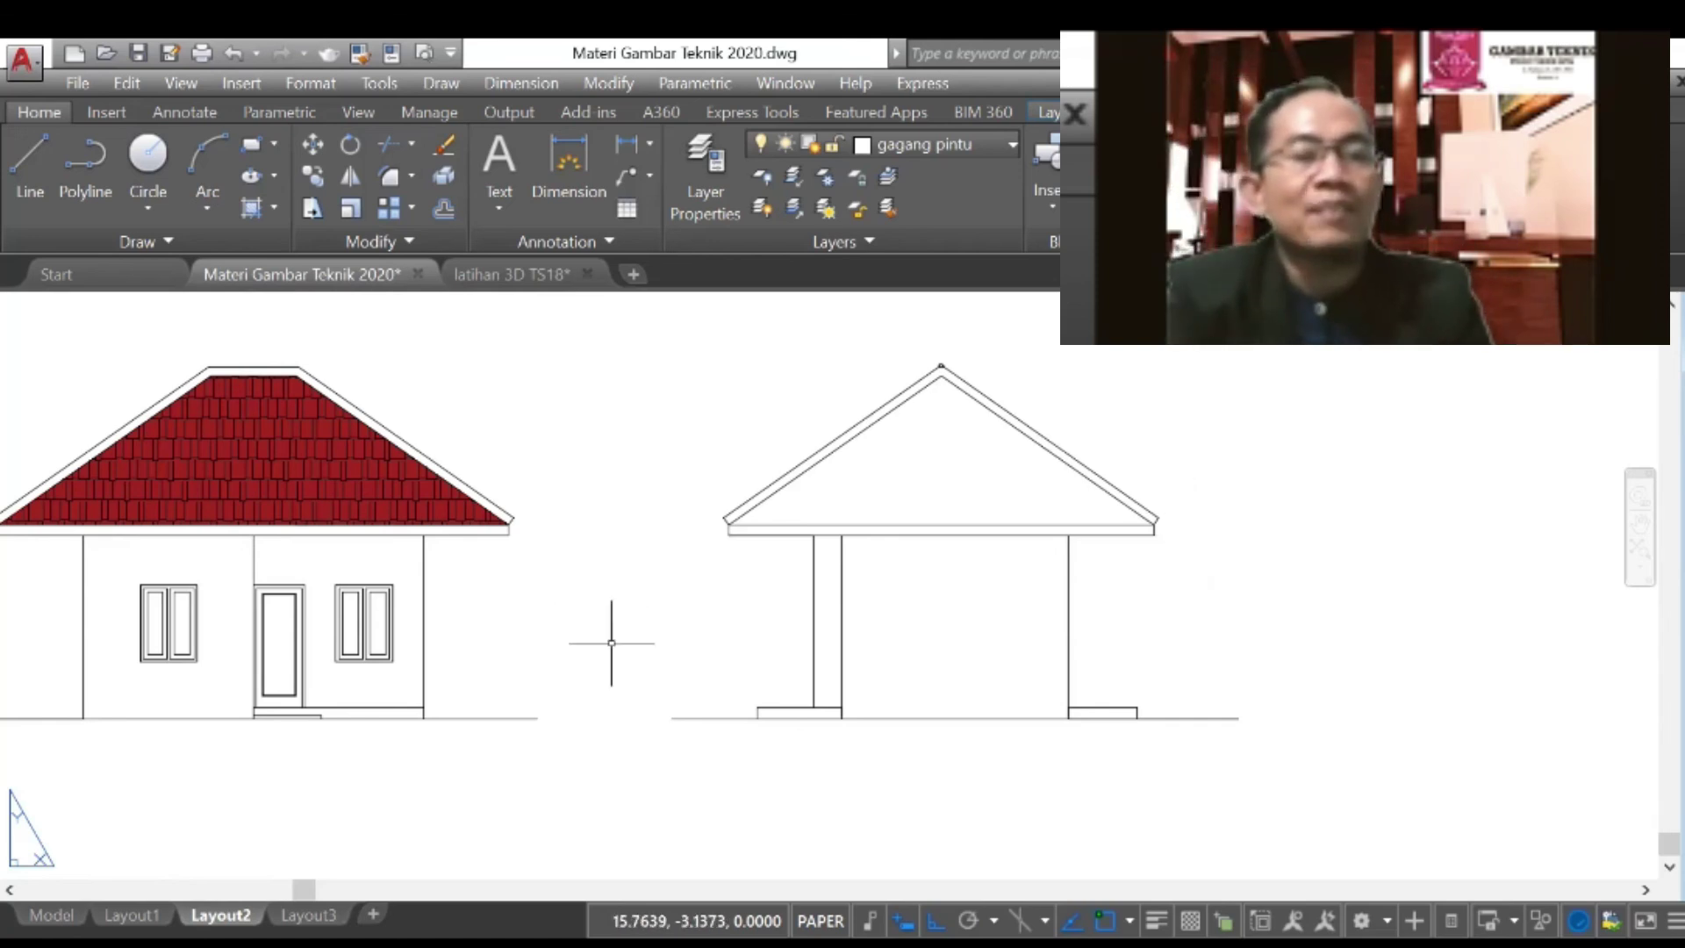
Step: Hatch the side elevation's roof triangle with the AR-RSHKE pattern at scale 0.0300 on a 153,27,30 red background
scroll(706, 803, "down", 2)
scroll(851, 587, "up", 2)
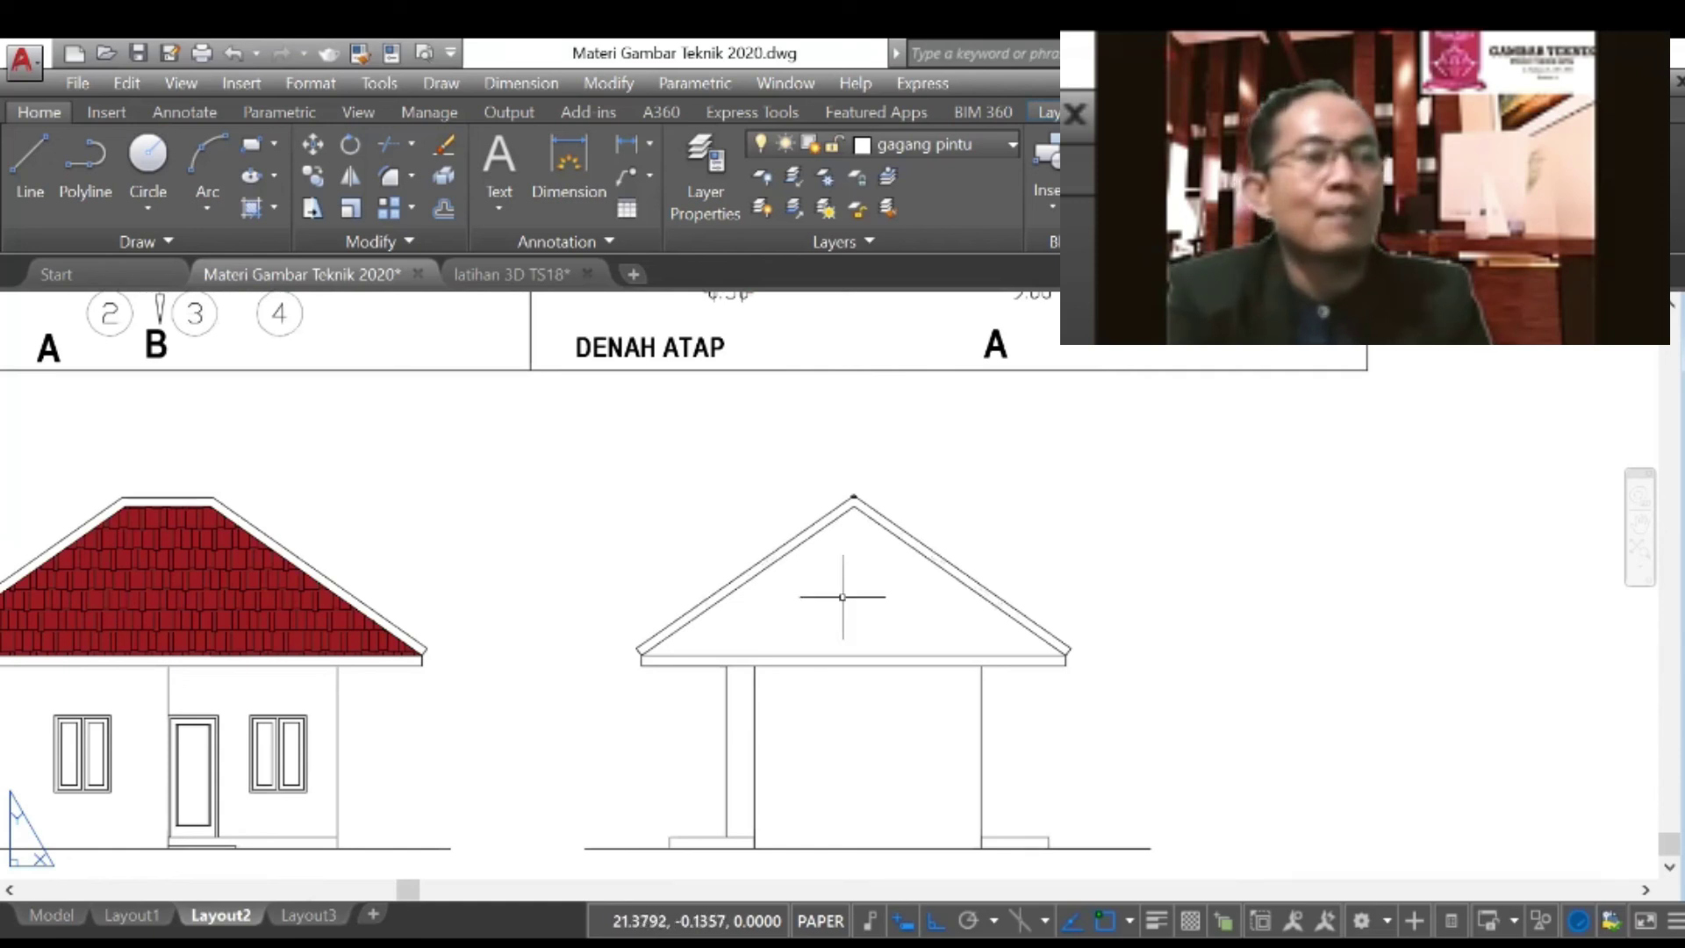
left_click(251, 208)
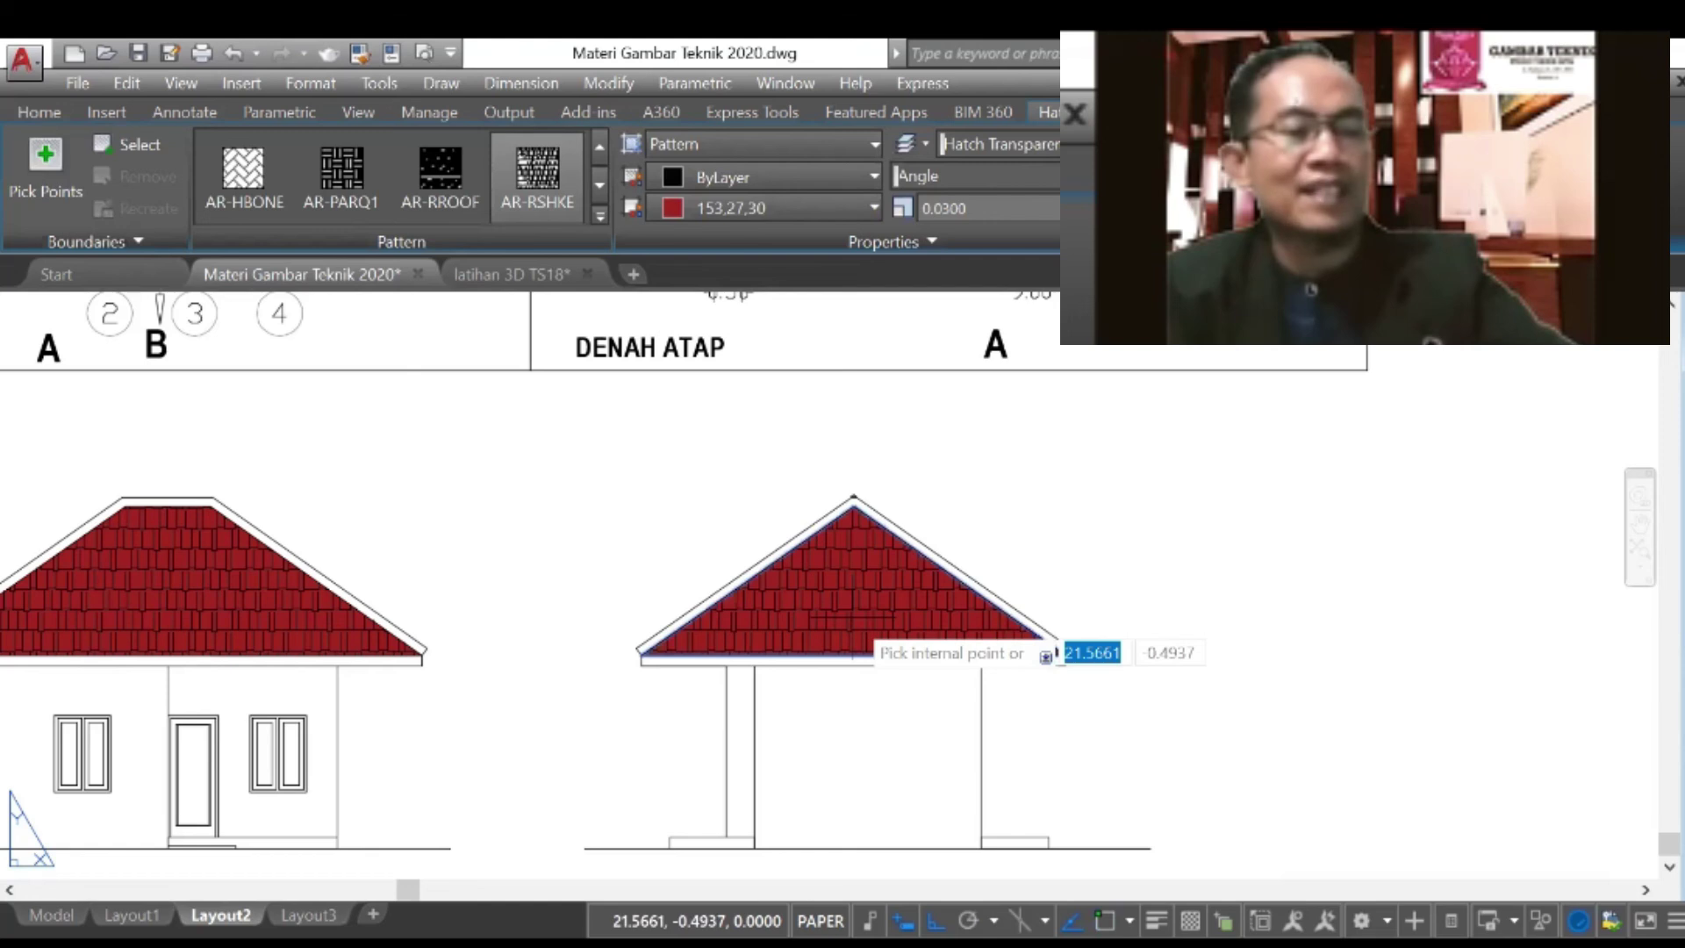
left_click(852, 610)
scroll(1031, 557, "down", 3)
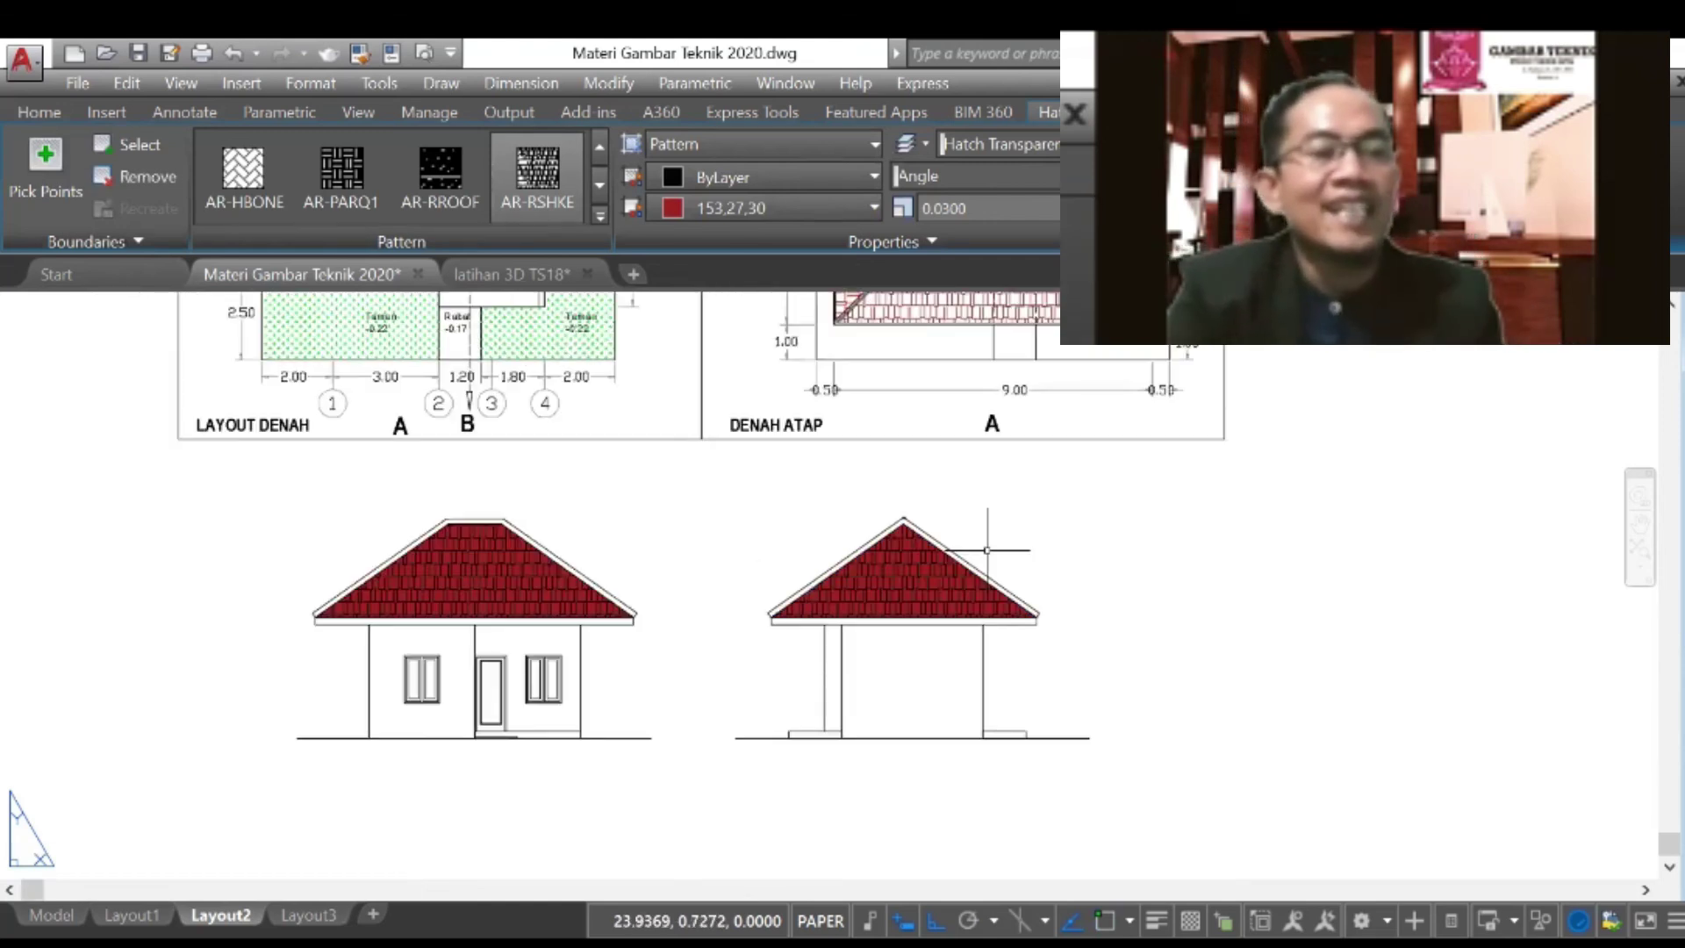
key("Return")
scroll(1014, 562, "down", 2)
scroll(748, 678, "up", 2)
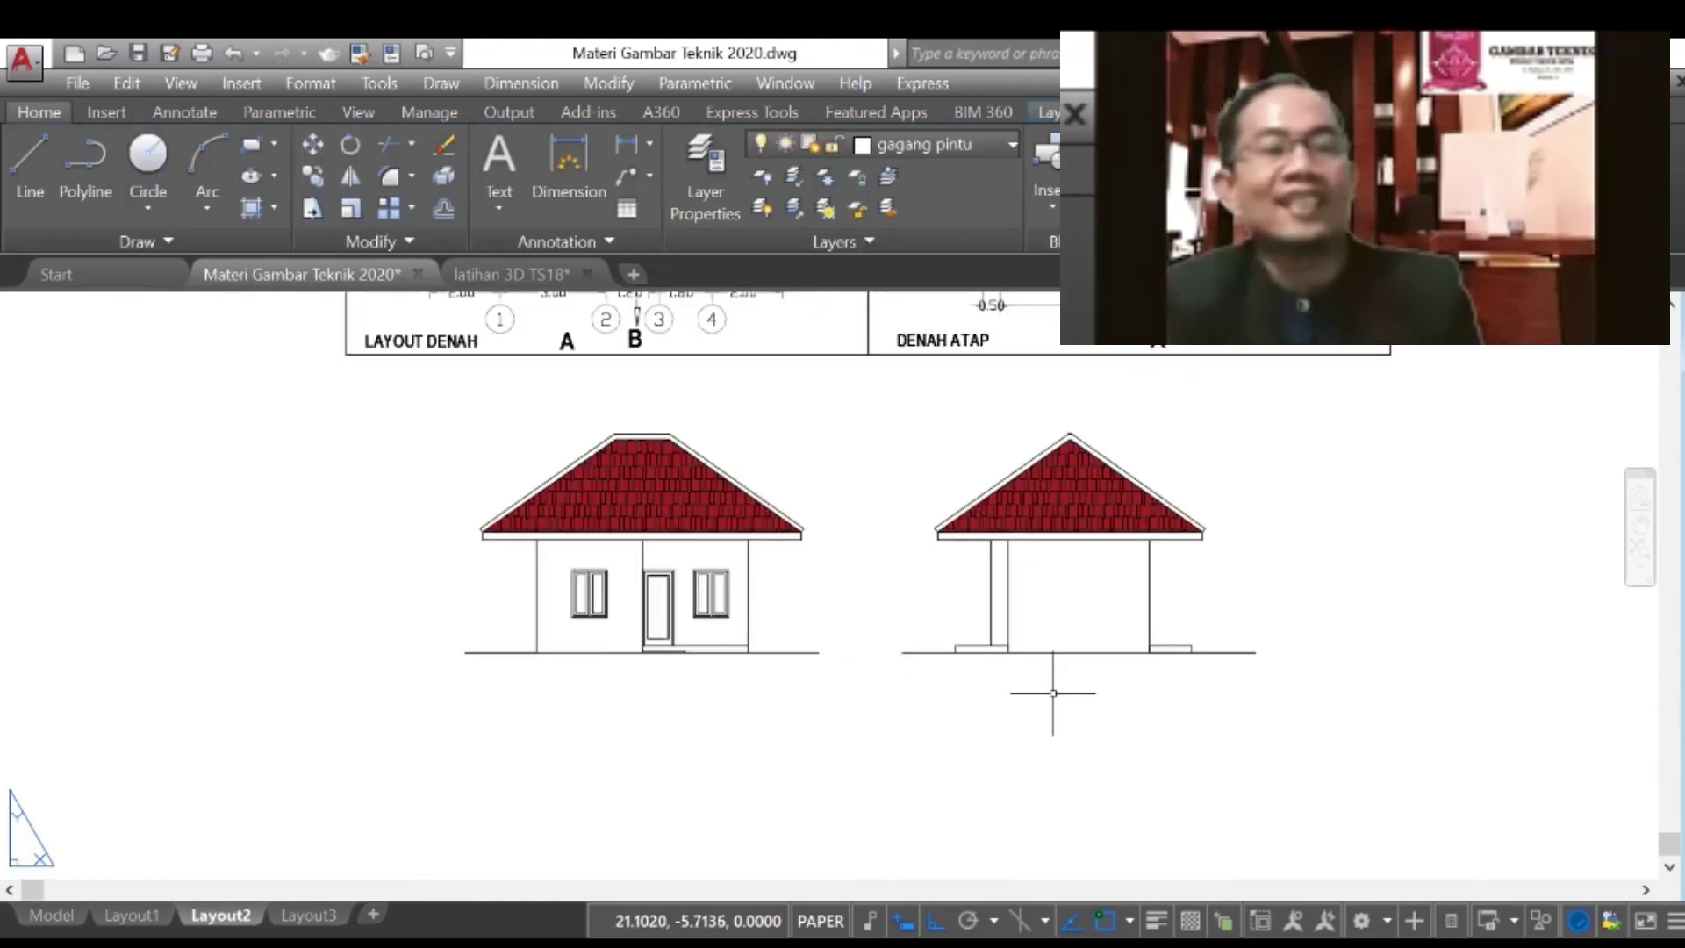
scroll(920, 757, "down", 3)
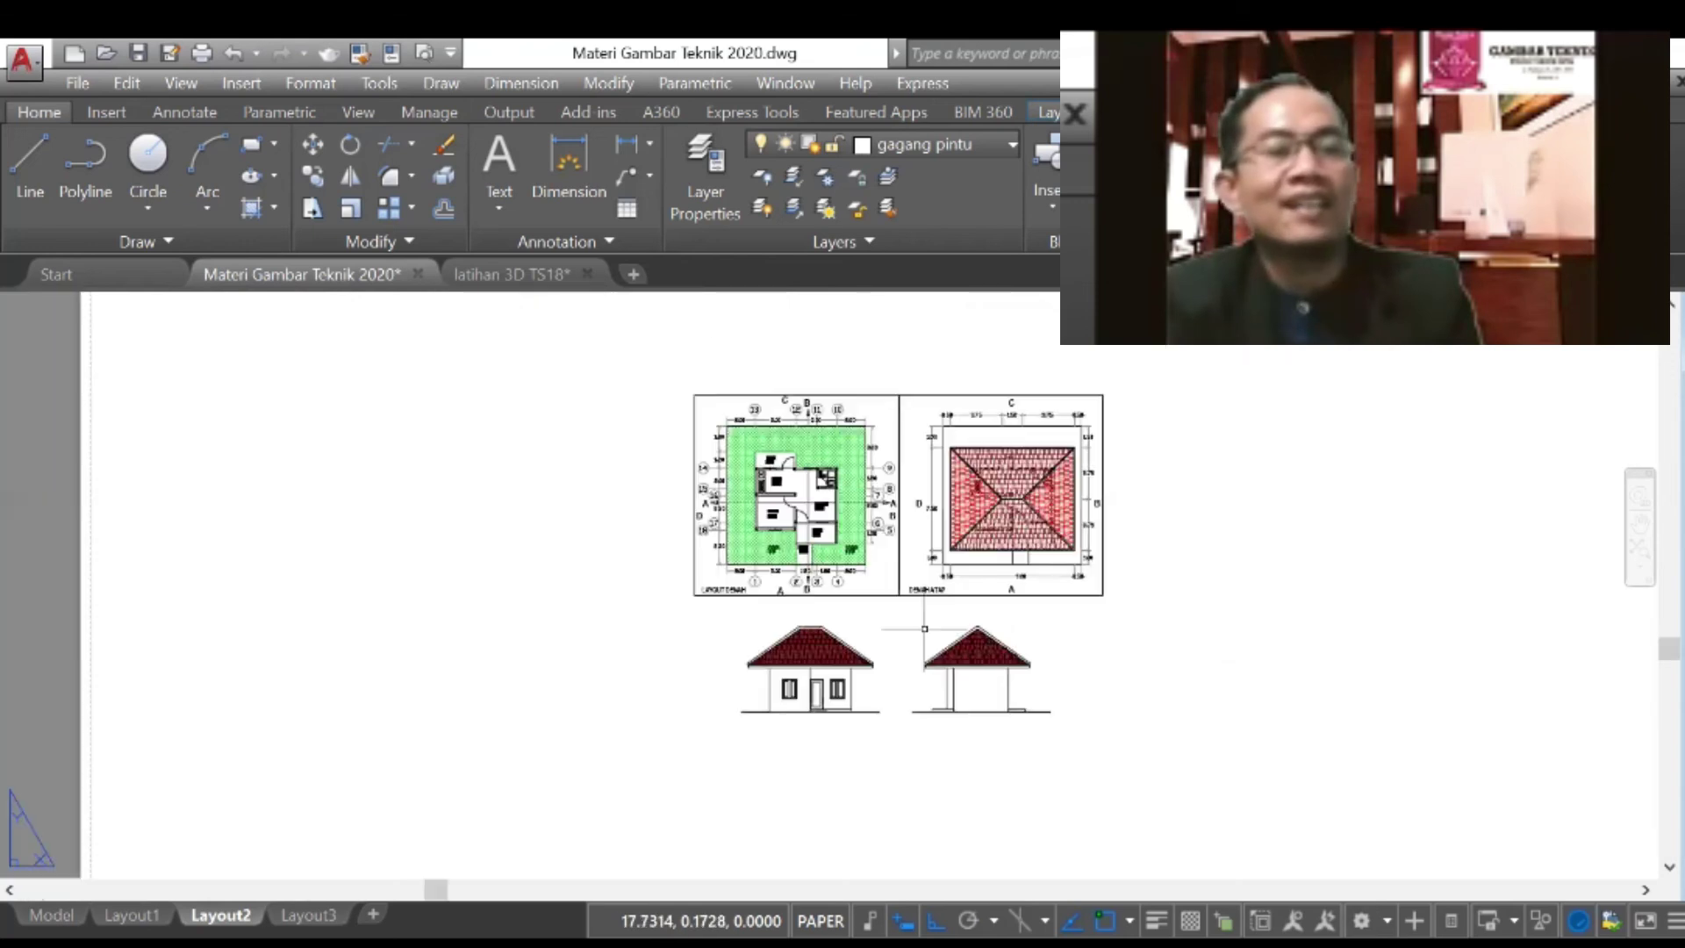
scroll(883, 472, "up", 2)
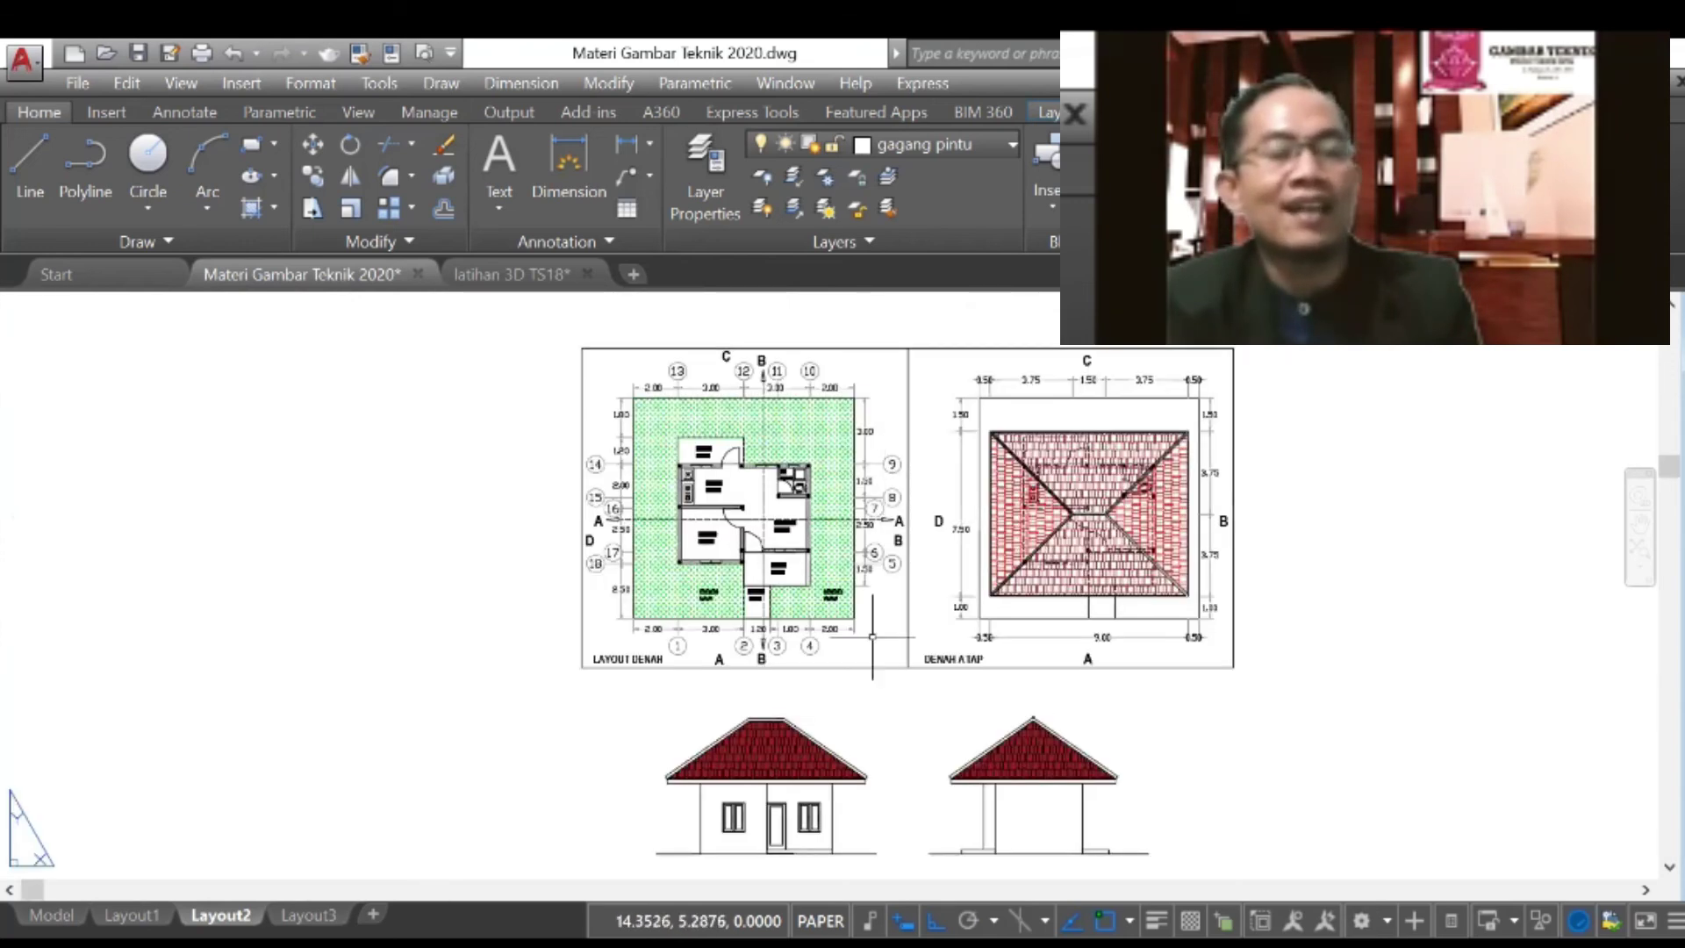
scroll(869, 601, "down", 2)
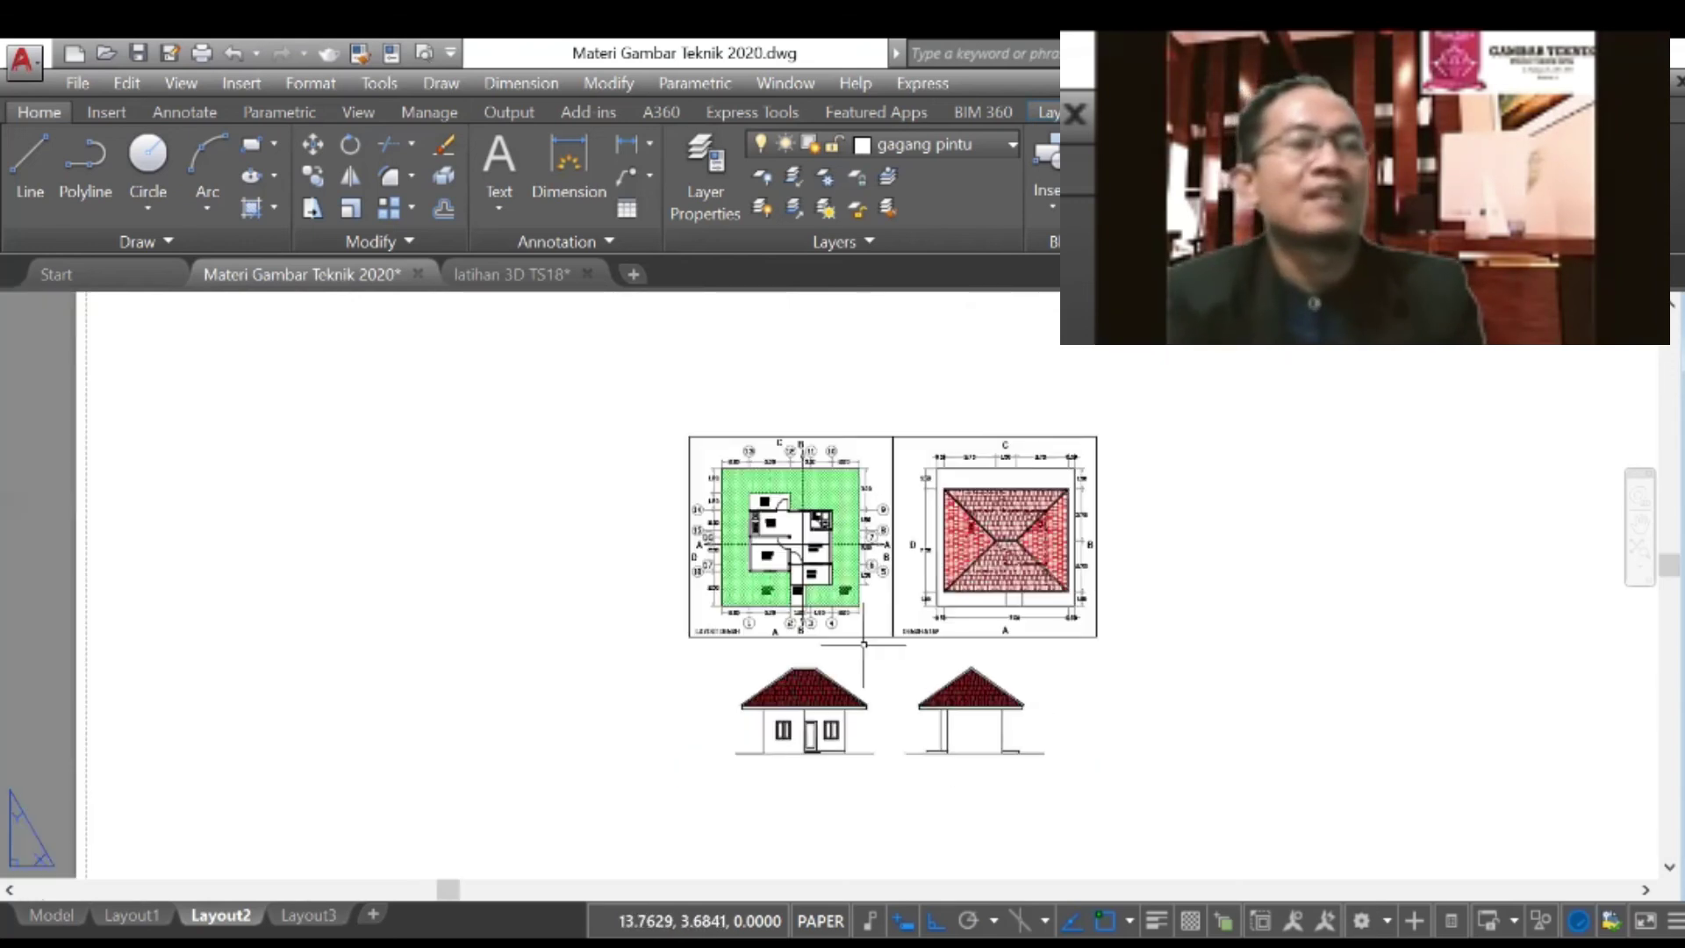
Step: Add the multiline text label "Tampak Depan (A)" below the front elevation's ground line
scroll(848, 790, "up", 2)
left_click(497, 167)
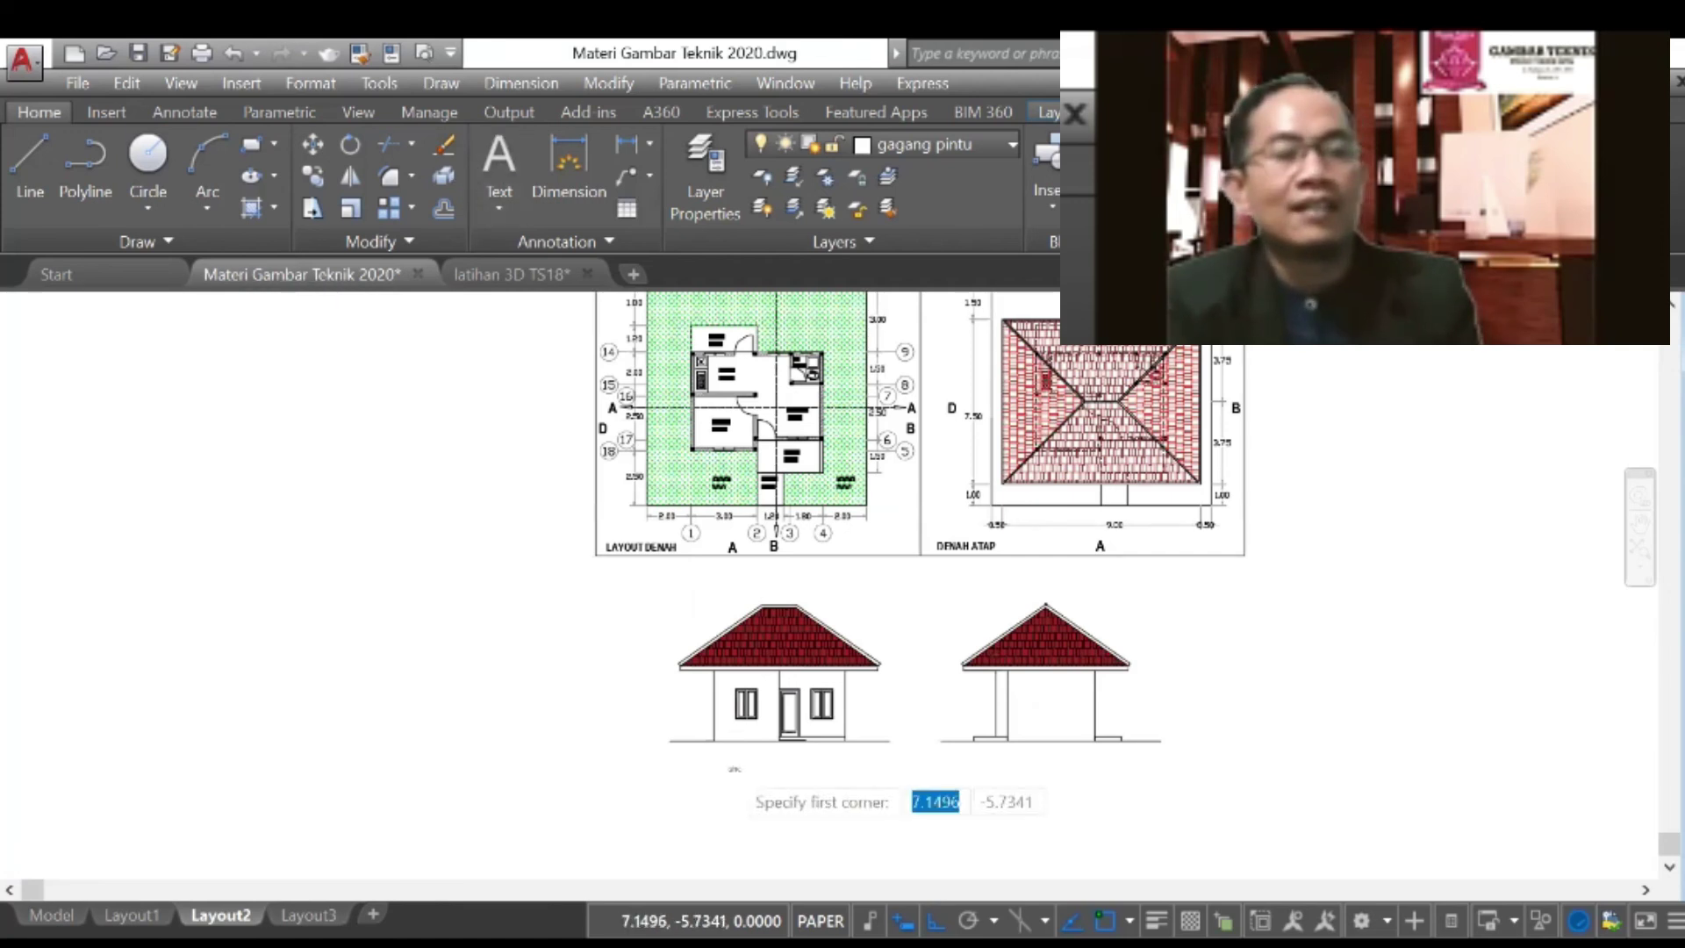
scroll(734, 769, "up", 4)
left_click(698, 717)
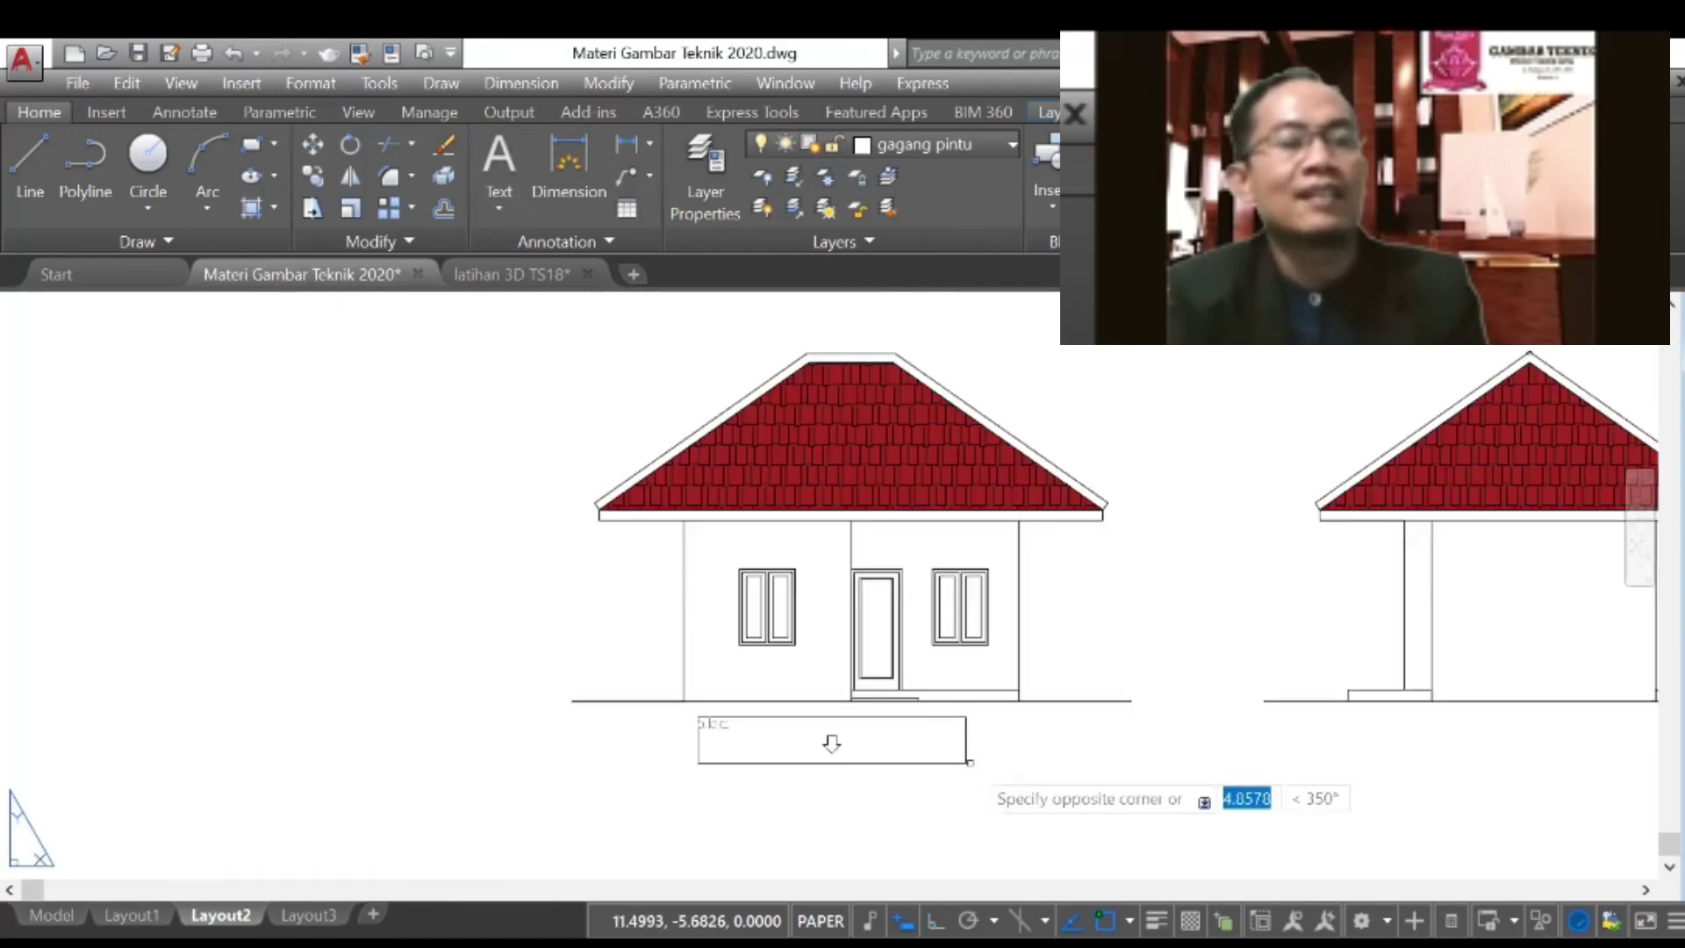
key("Escape")
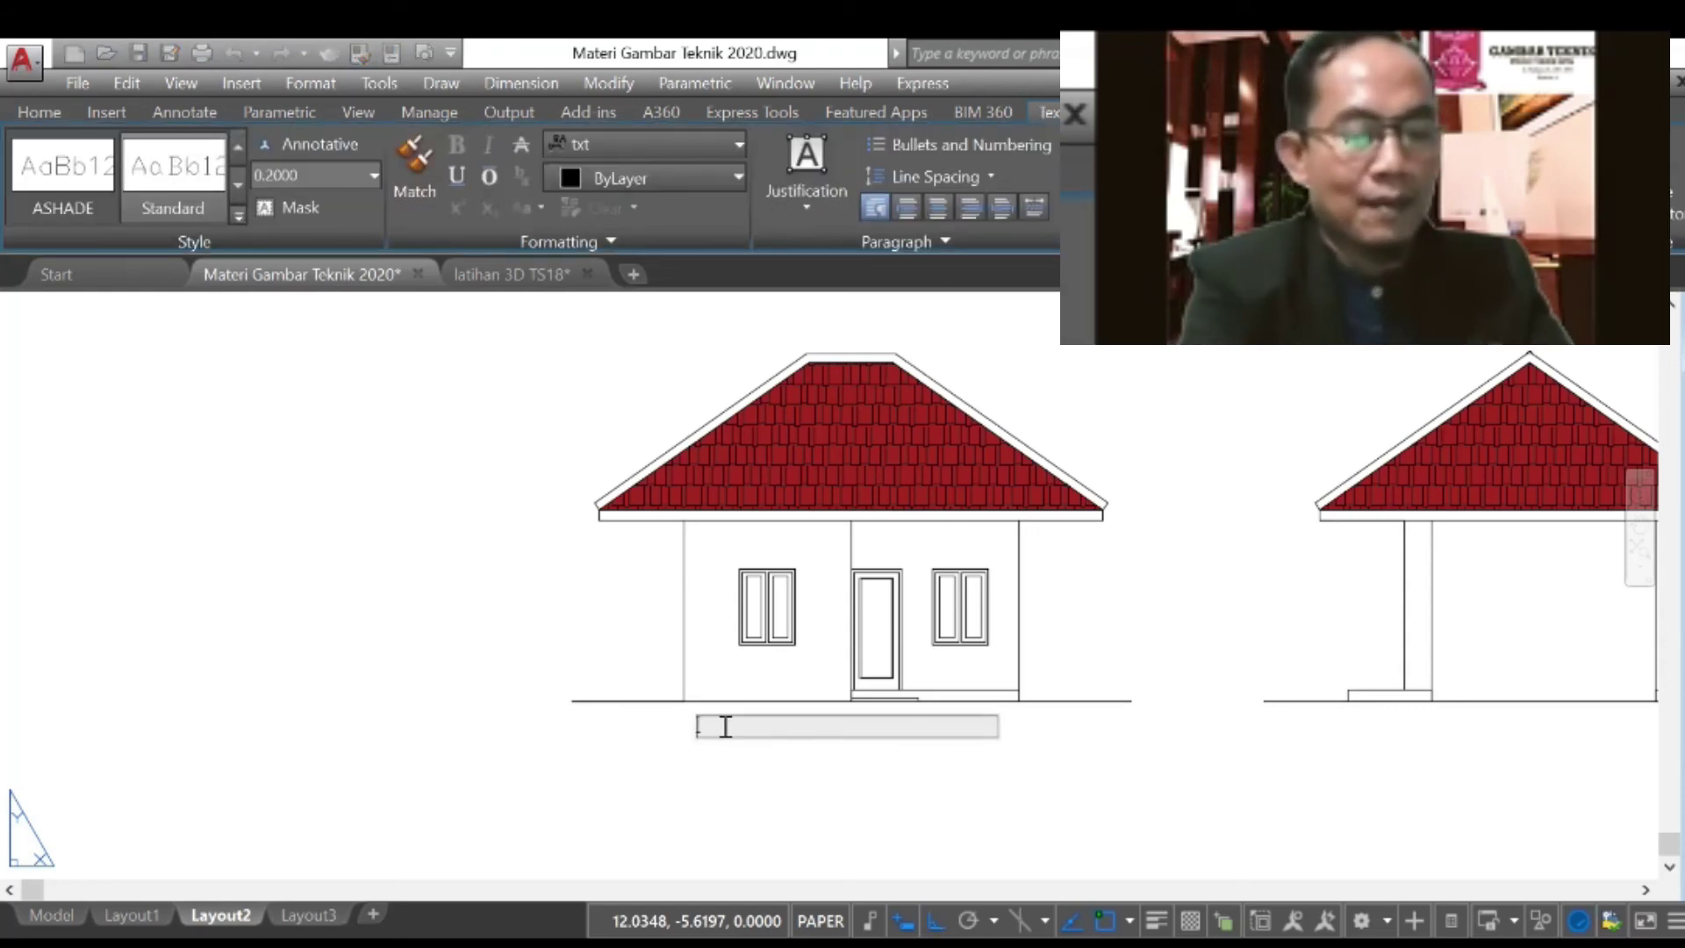
type("Ta")
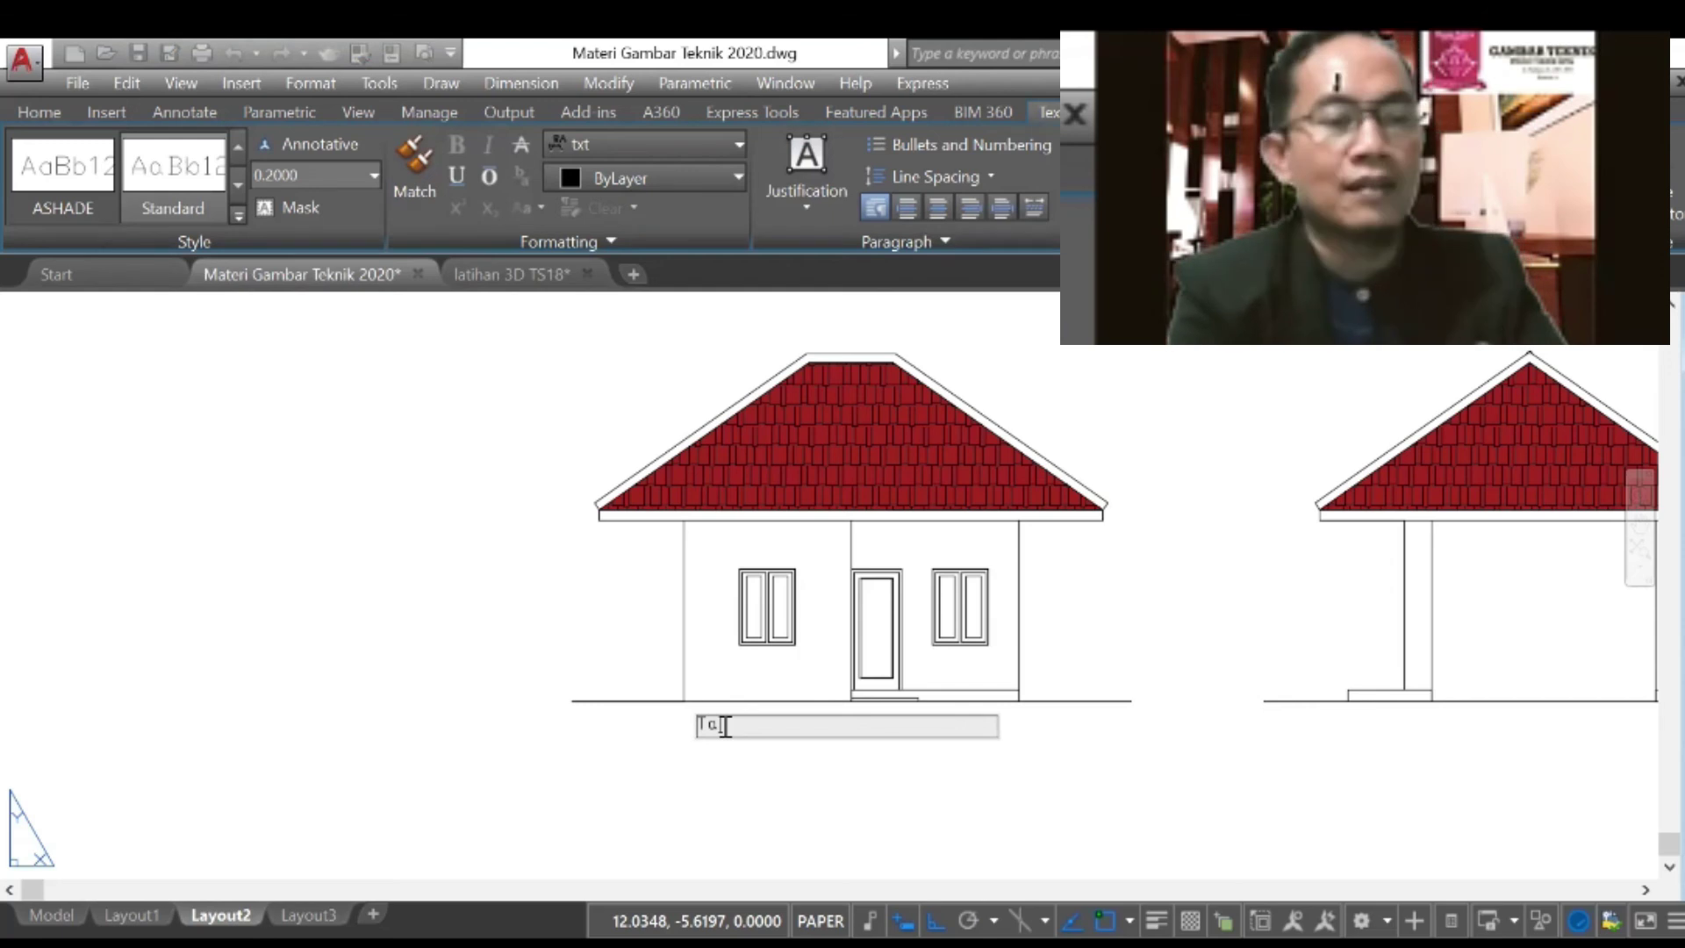
type("mpak Depan")
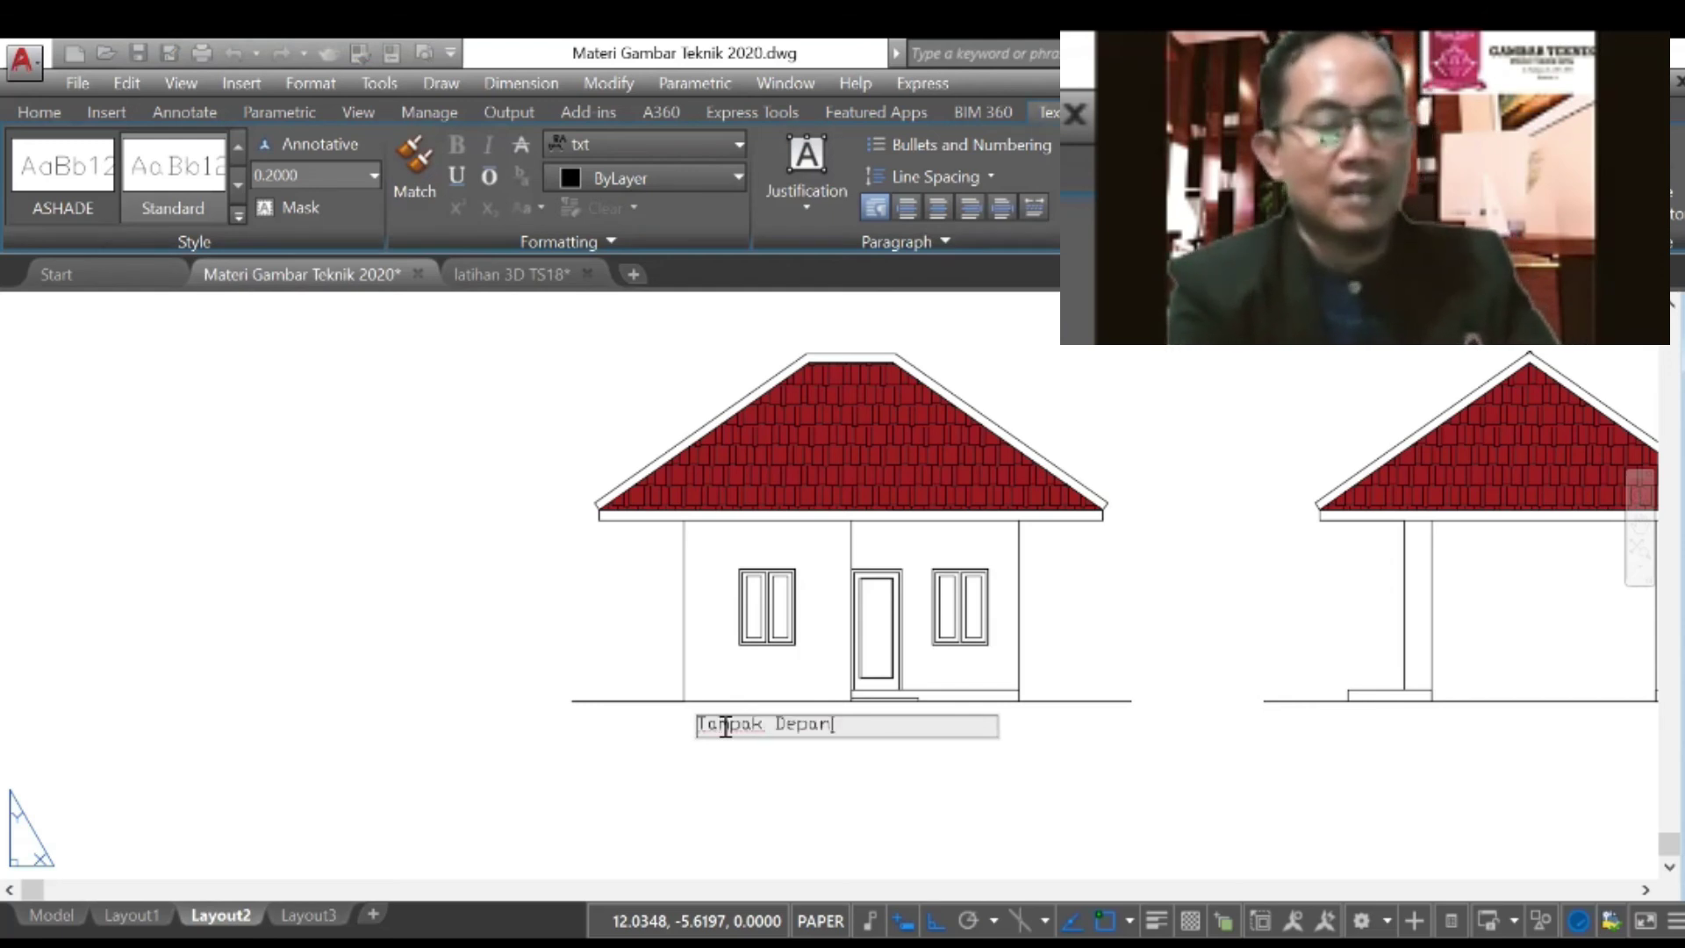
type(" (")
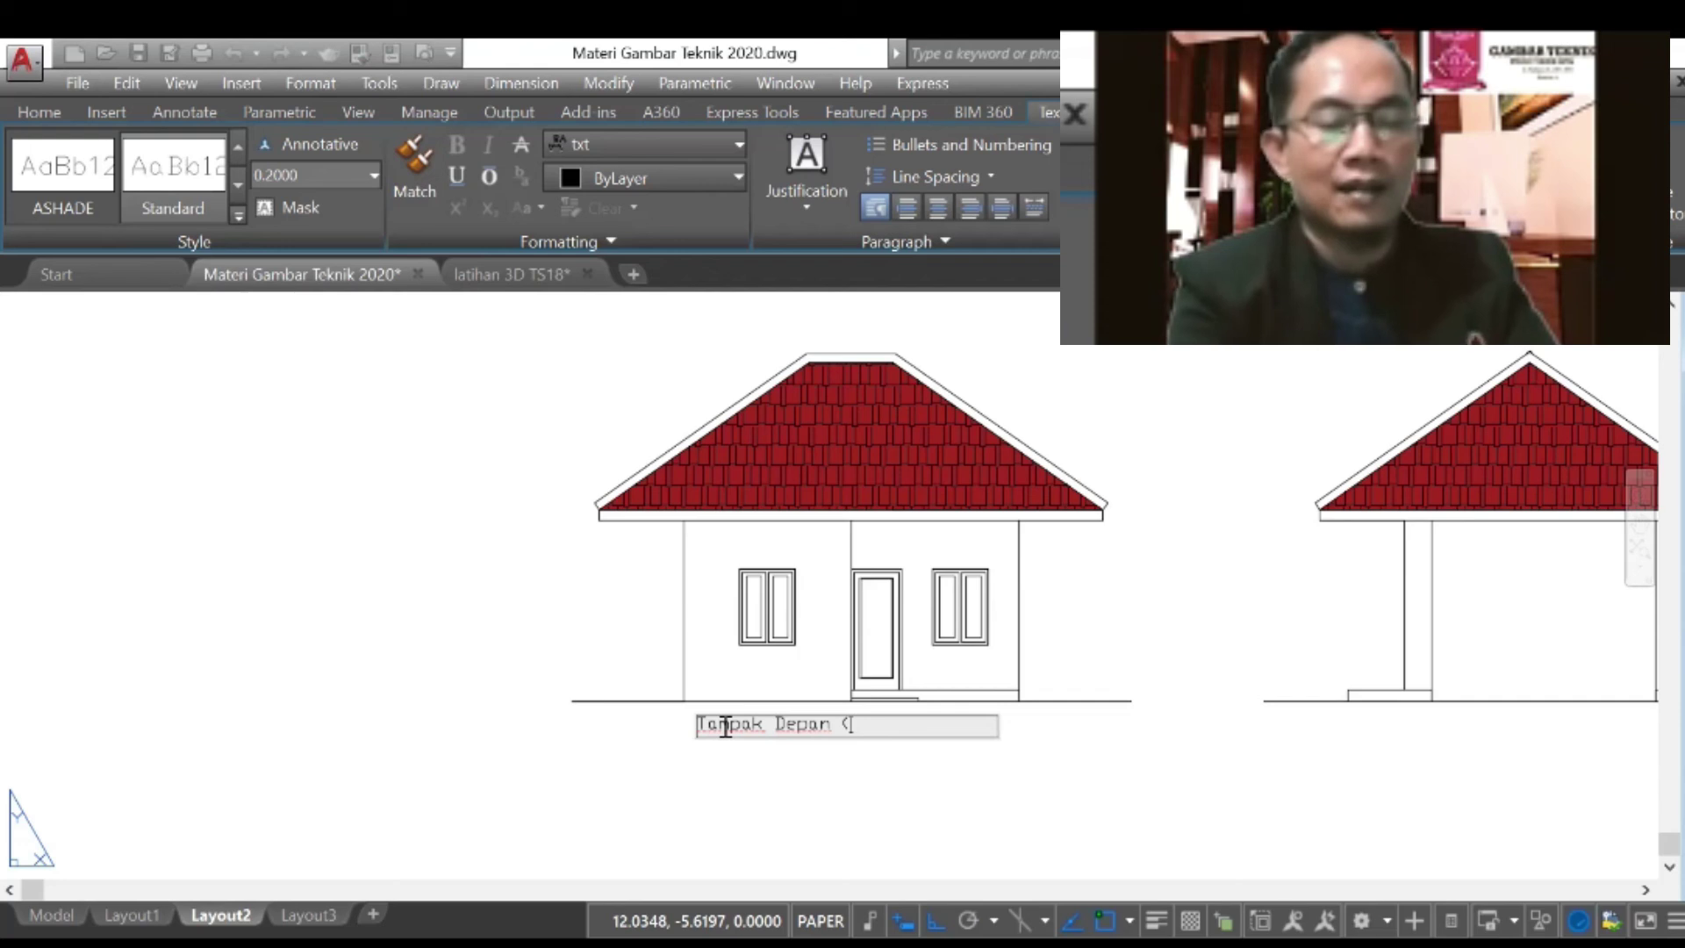
type("A)")
Step: Underline the whole "Tampak Depan (A)" label and finish editing it
key("shift+Left")
key("ctrl+a")
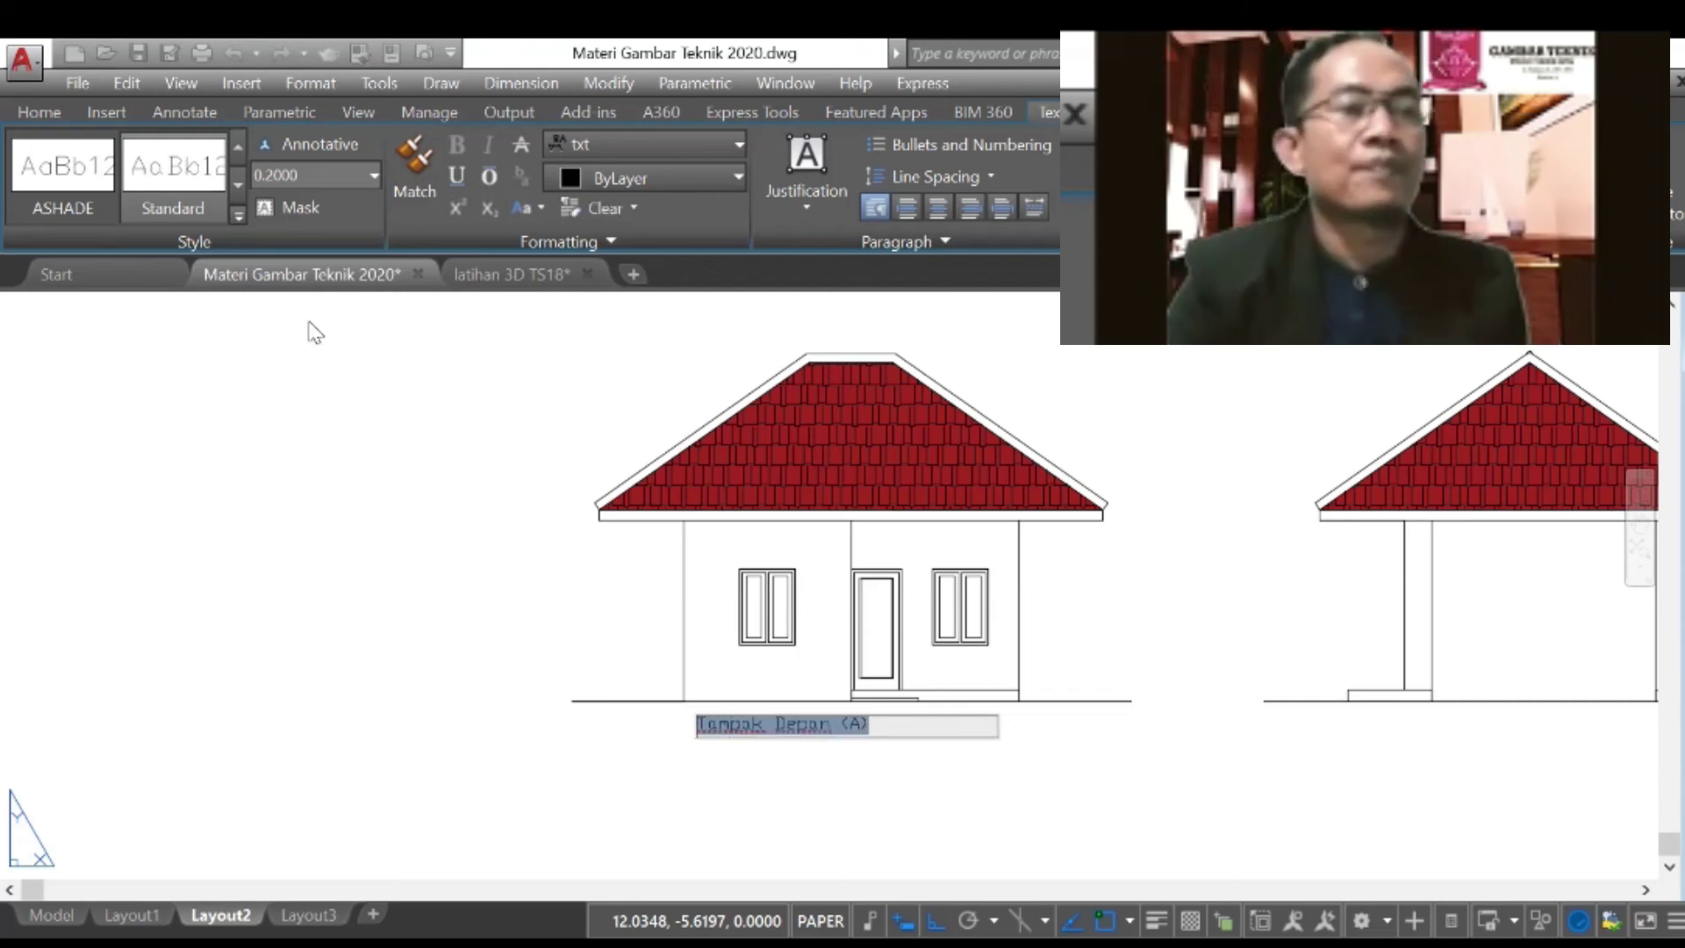
left_click(450, 178)
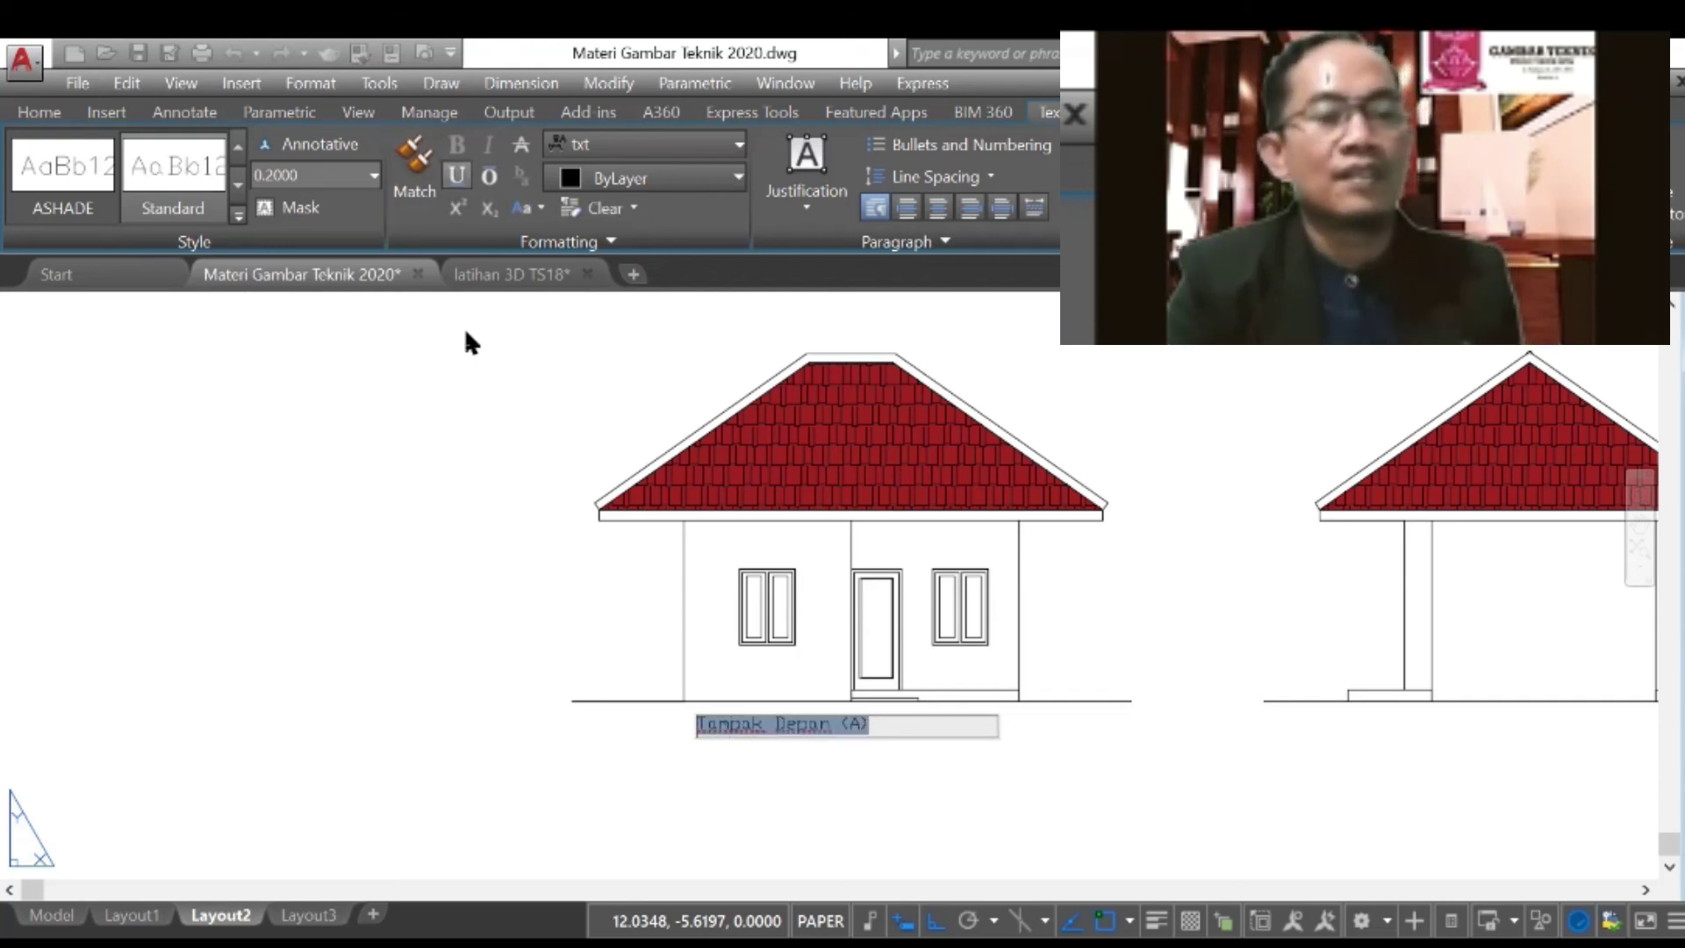
left_click(757, 794)
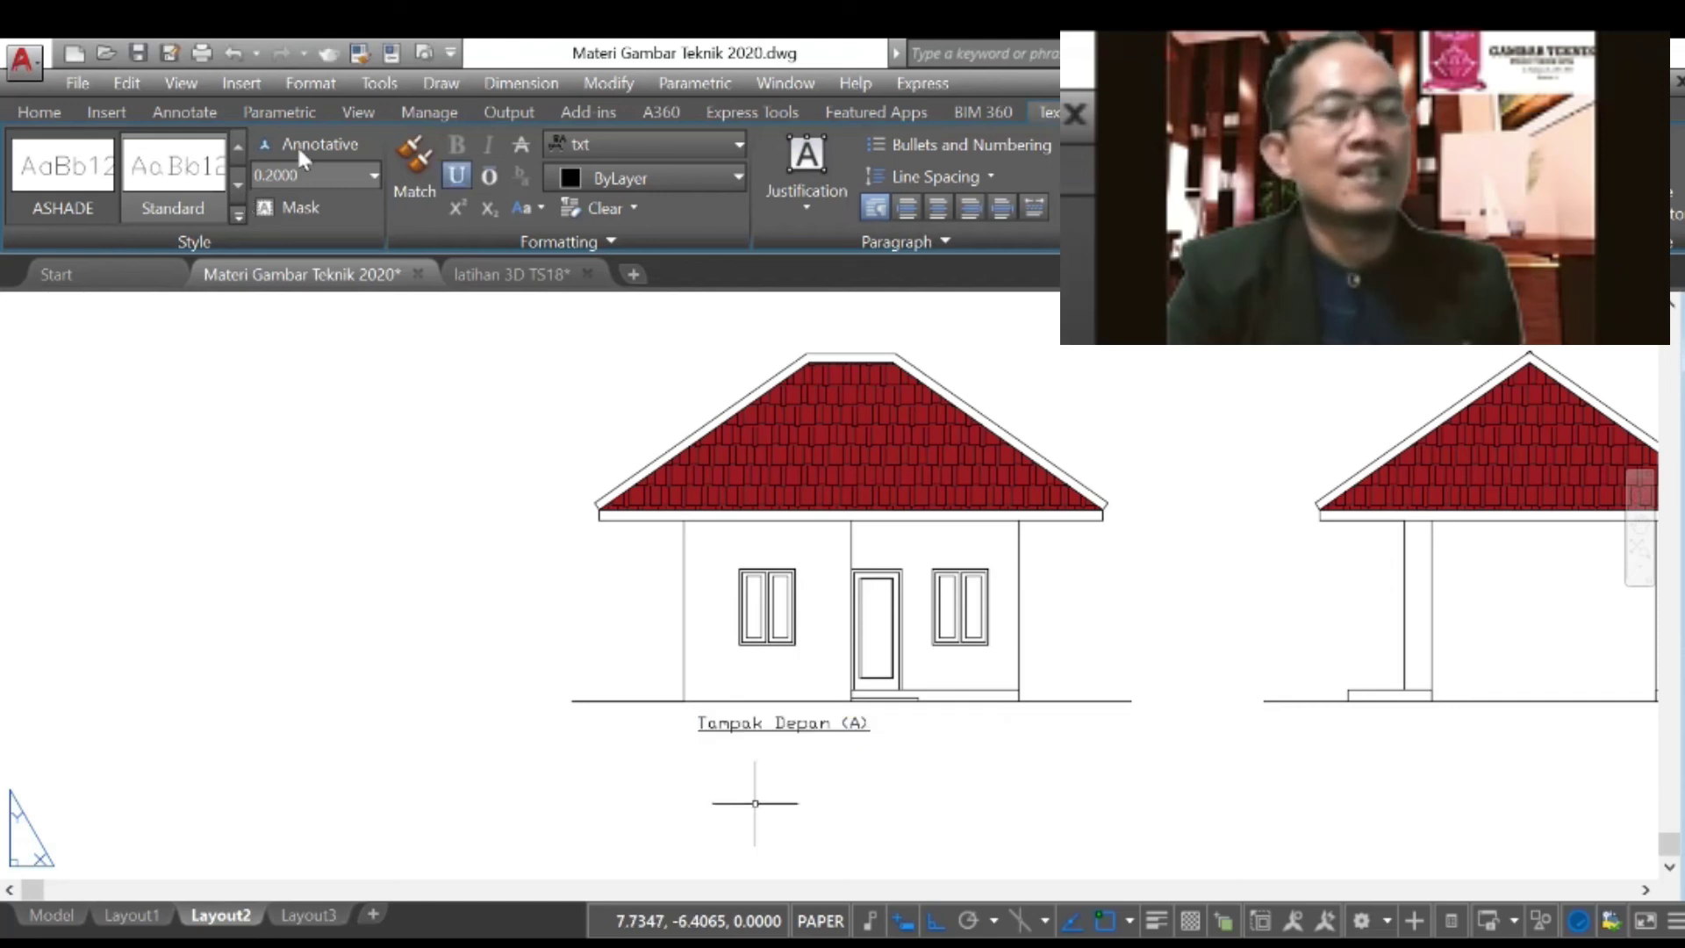
Step: Copy the front elevation's label horizontally to below the side elevation's ground line
left_click(313, 177)
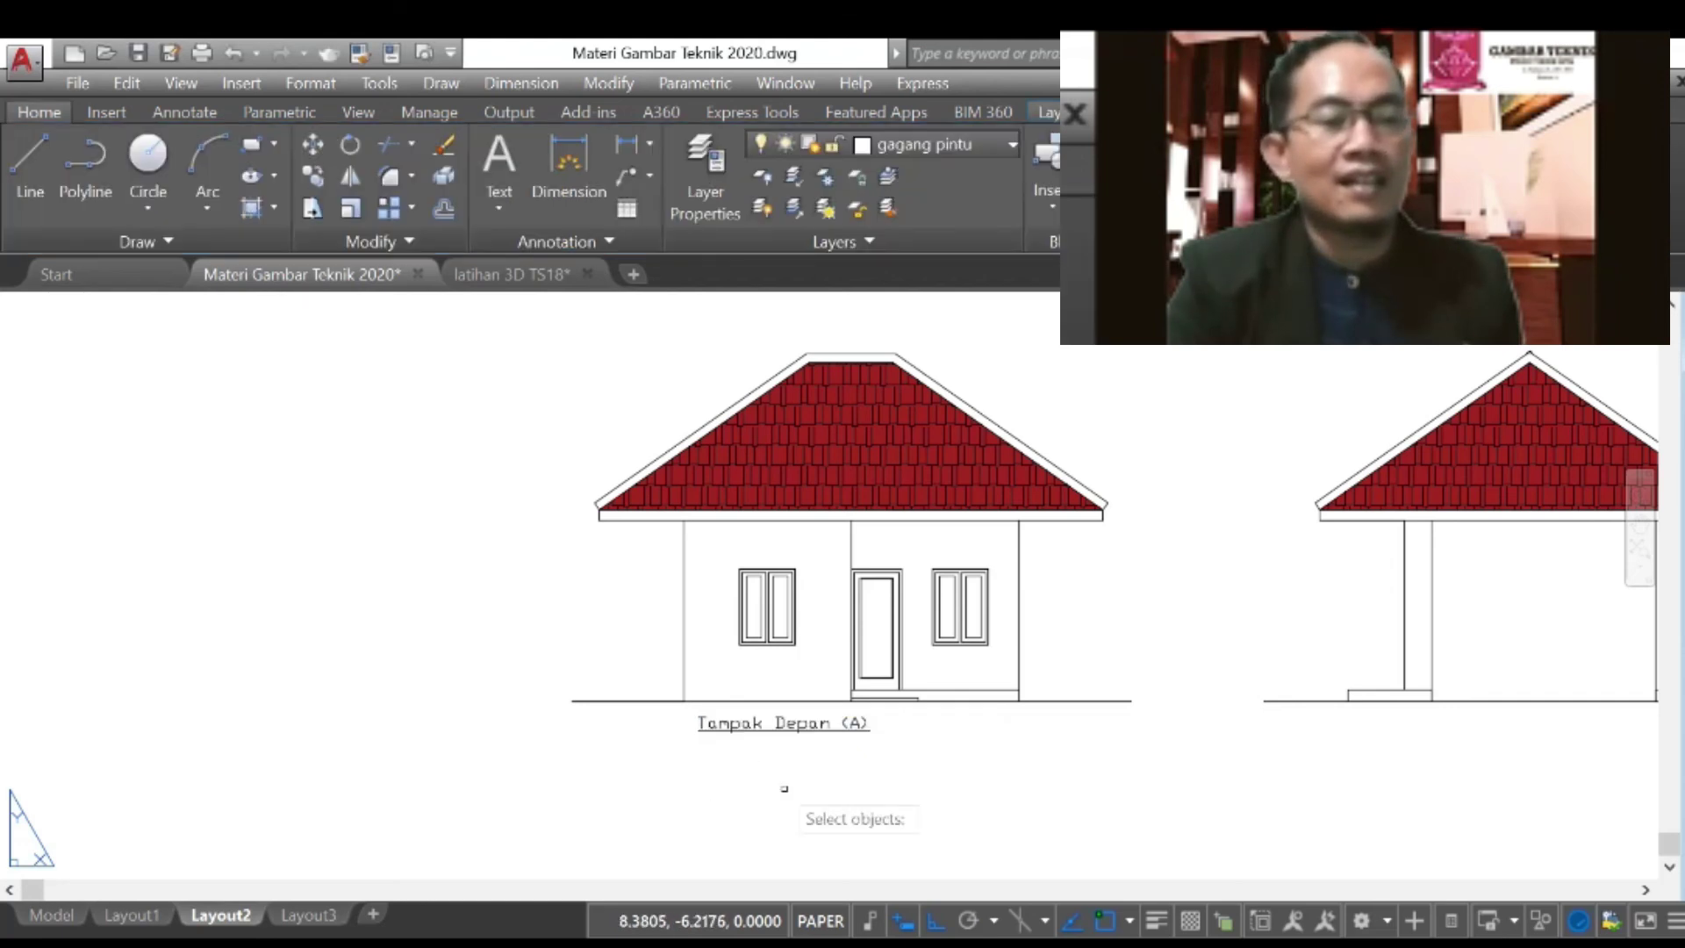
left_click(710, 736)
key("Return")
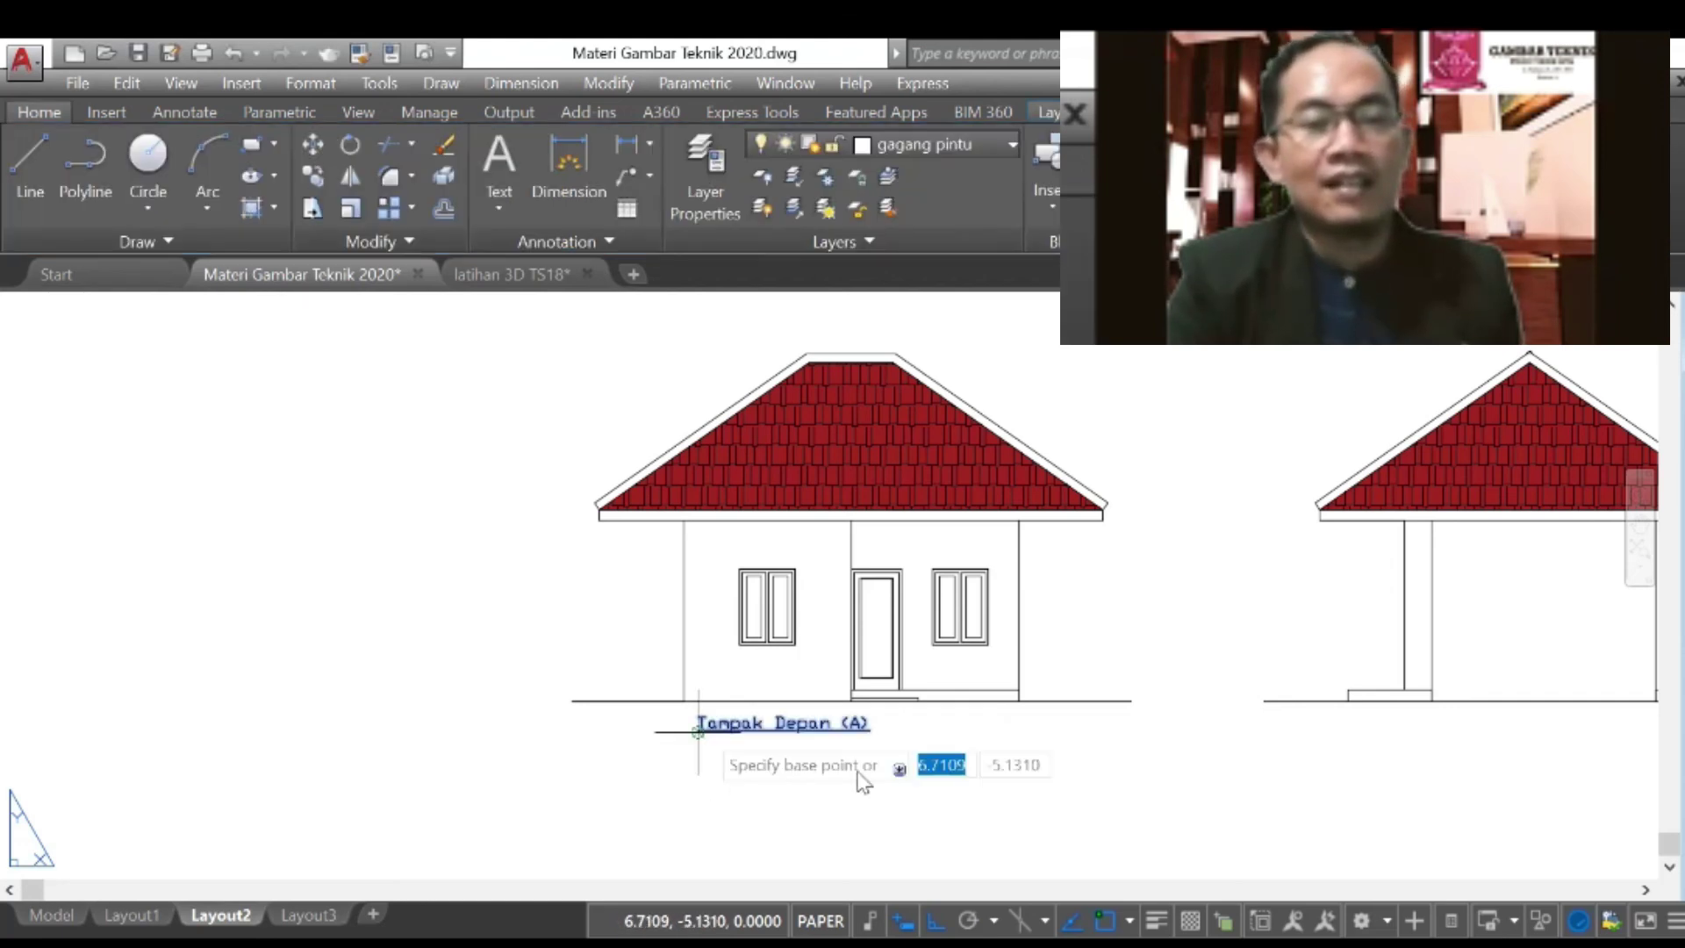
left_click(698, 734)
scroll(702, 734, "down", 2)
scroll(1046, 755, "up", 3)
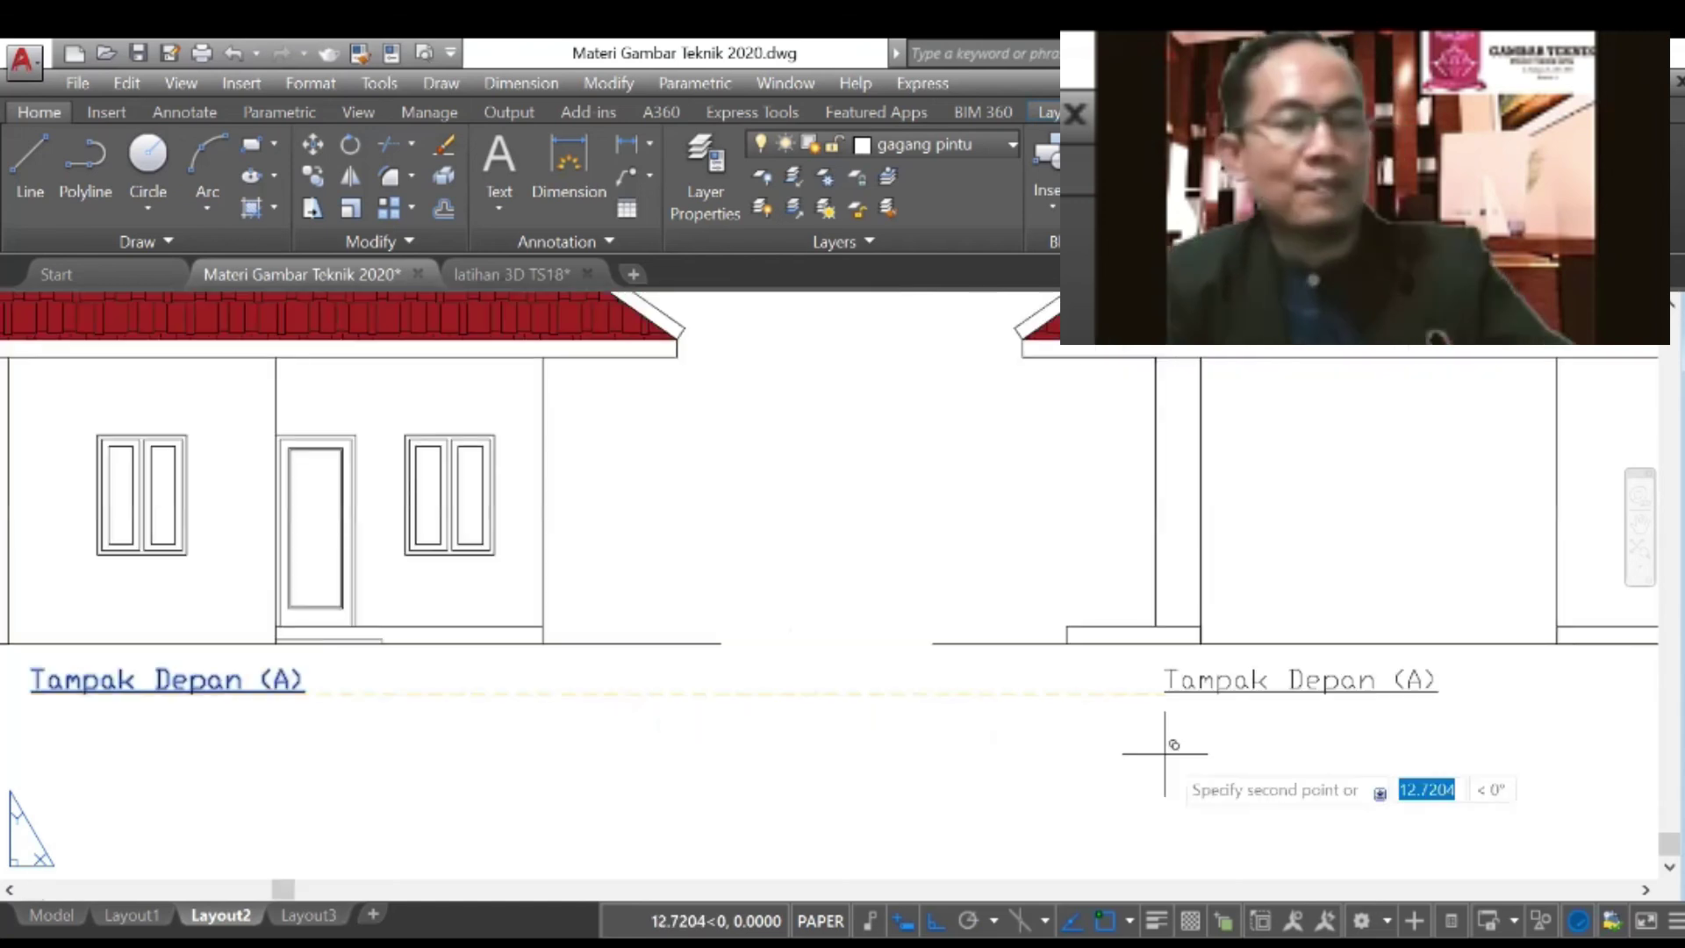
scroll(869, 757, "down", 3)
scroll(1011, 732, "up", 4)
key("Escape")
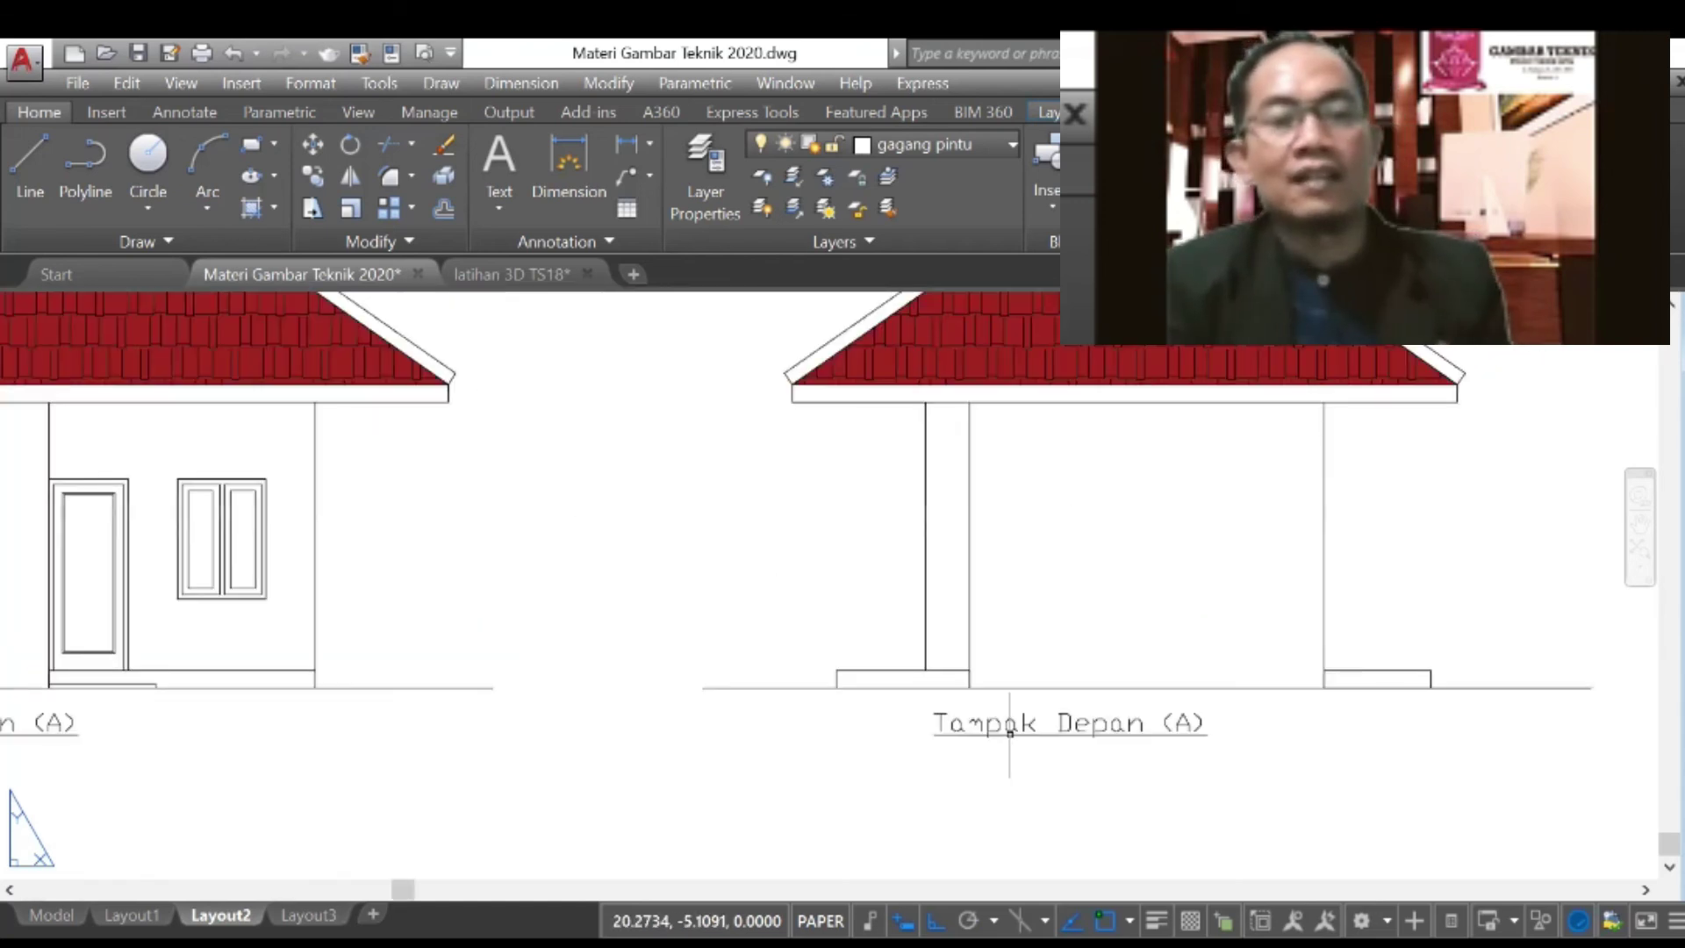
Step: Change the copied label's text to "Tampak Samping (B)"
left_click(1129, 721)
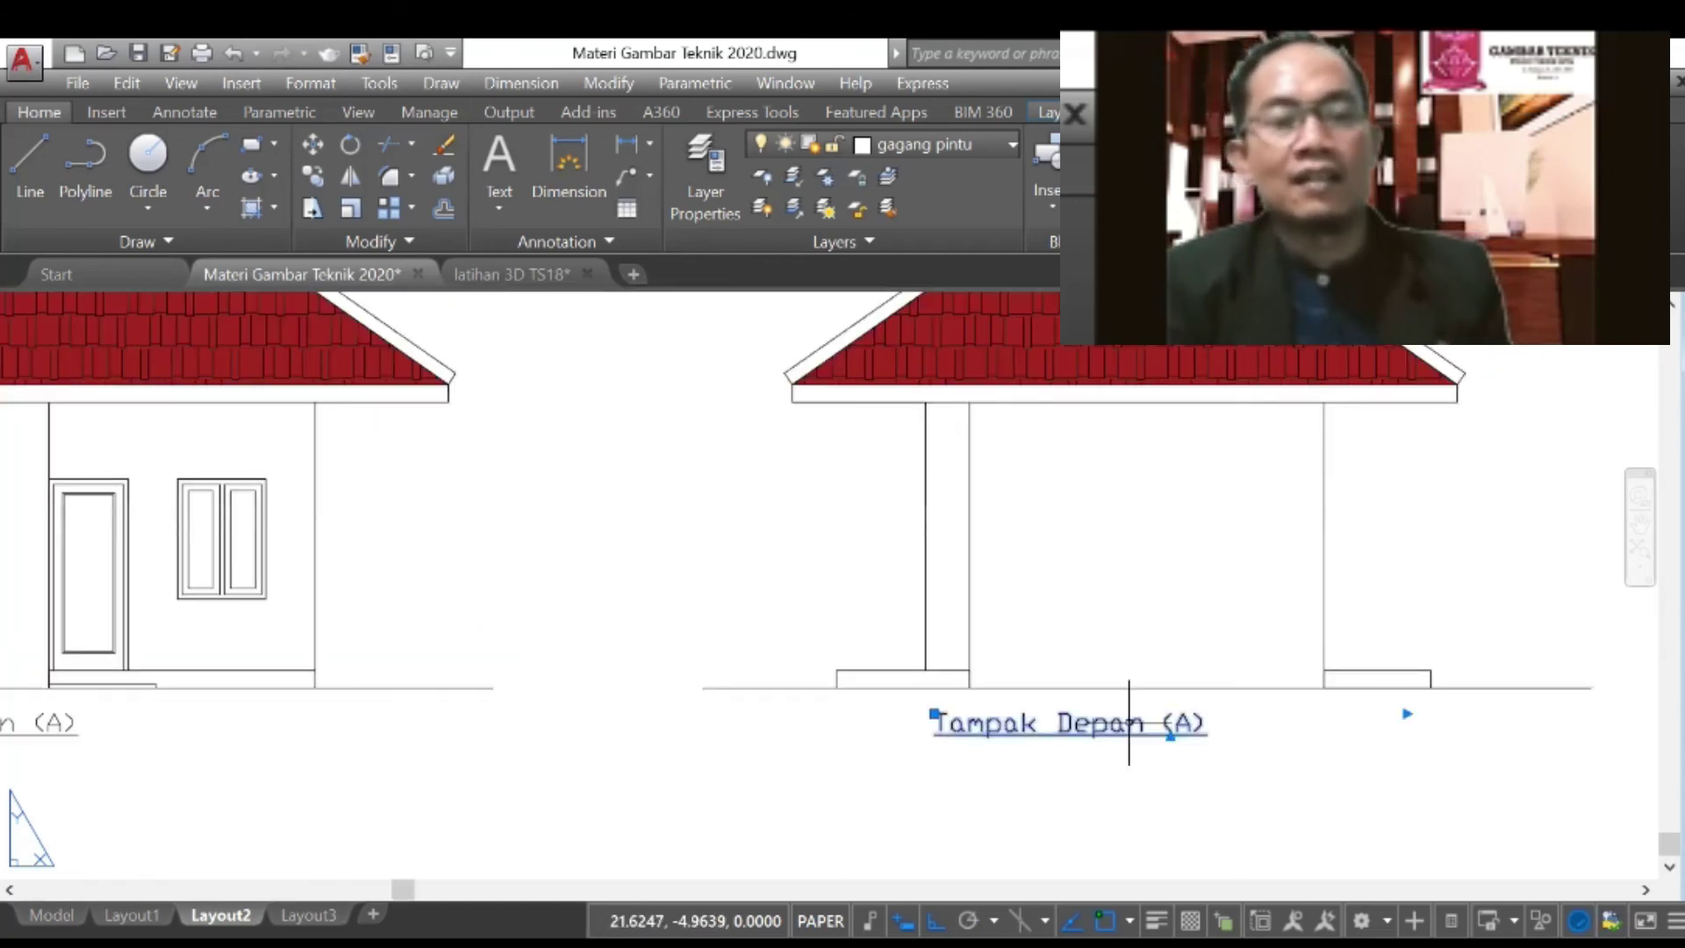
double_click(1058, 748)
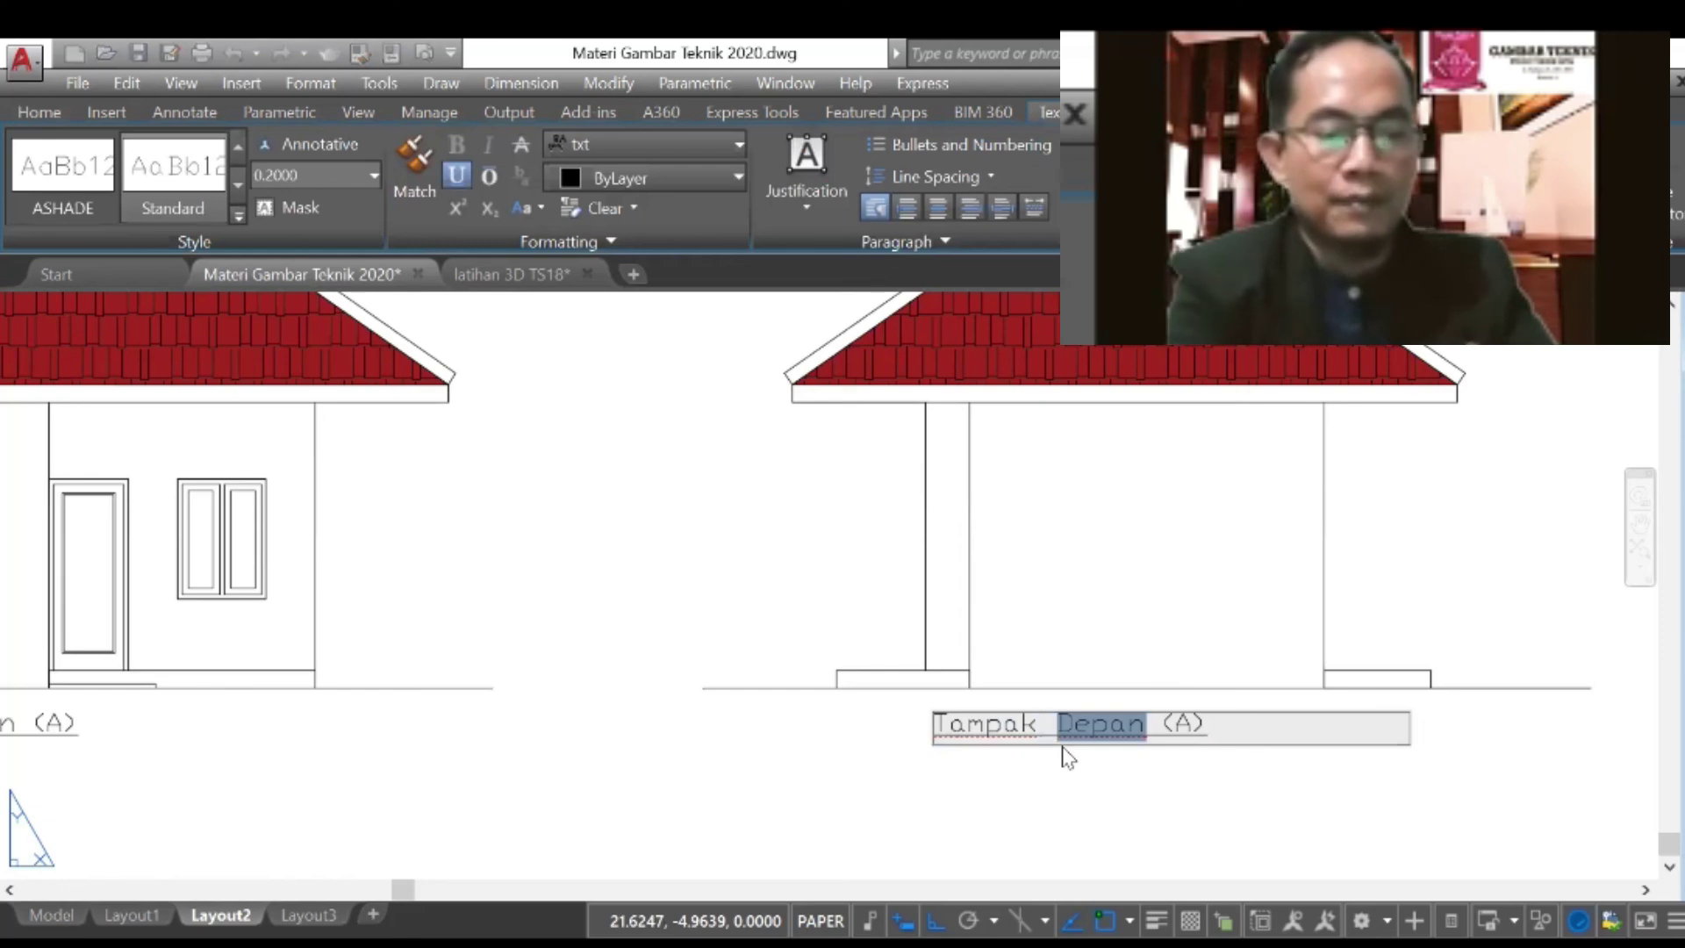
type("Samping (")
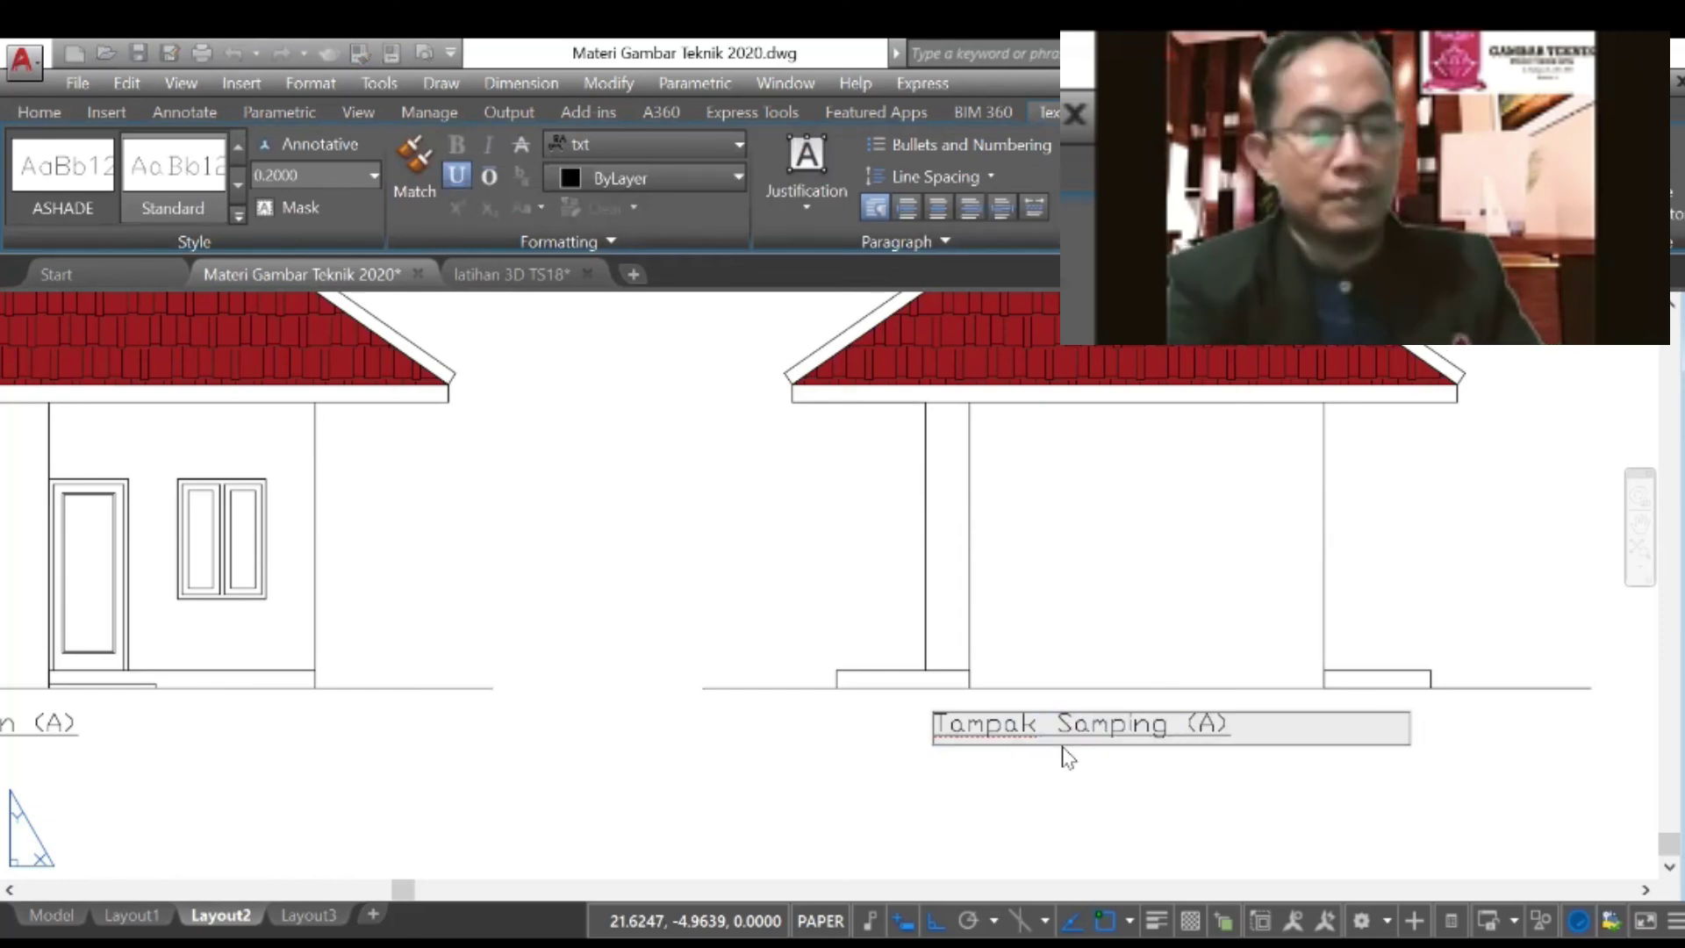
type("B")
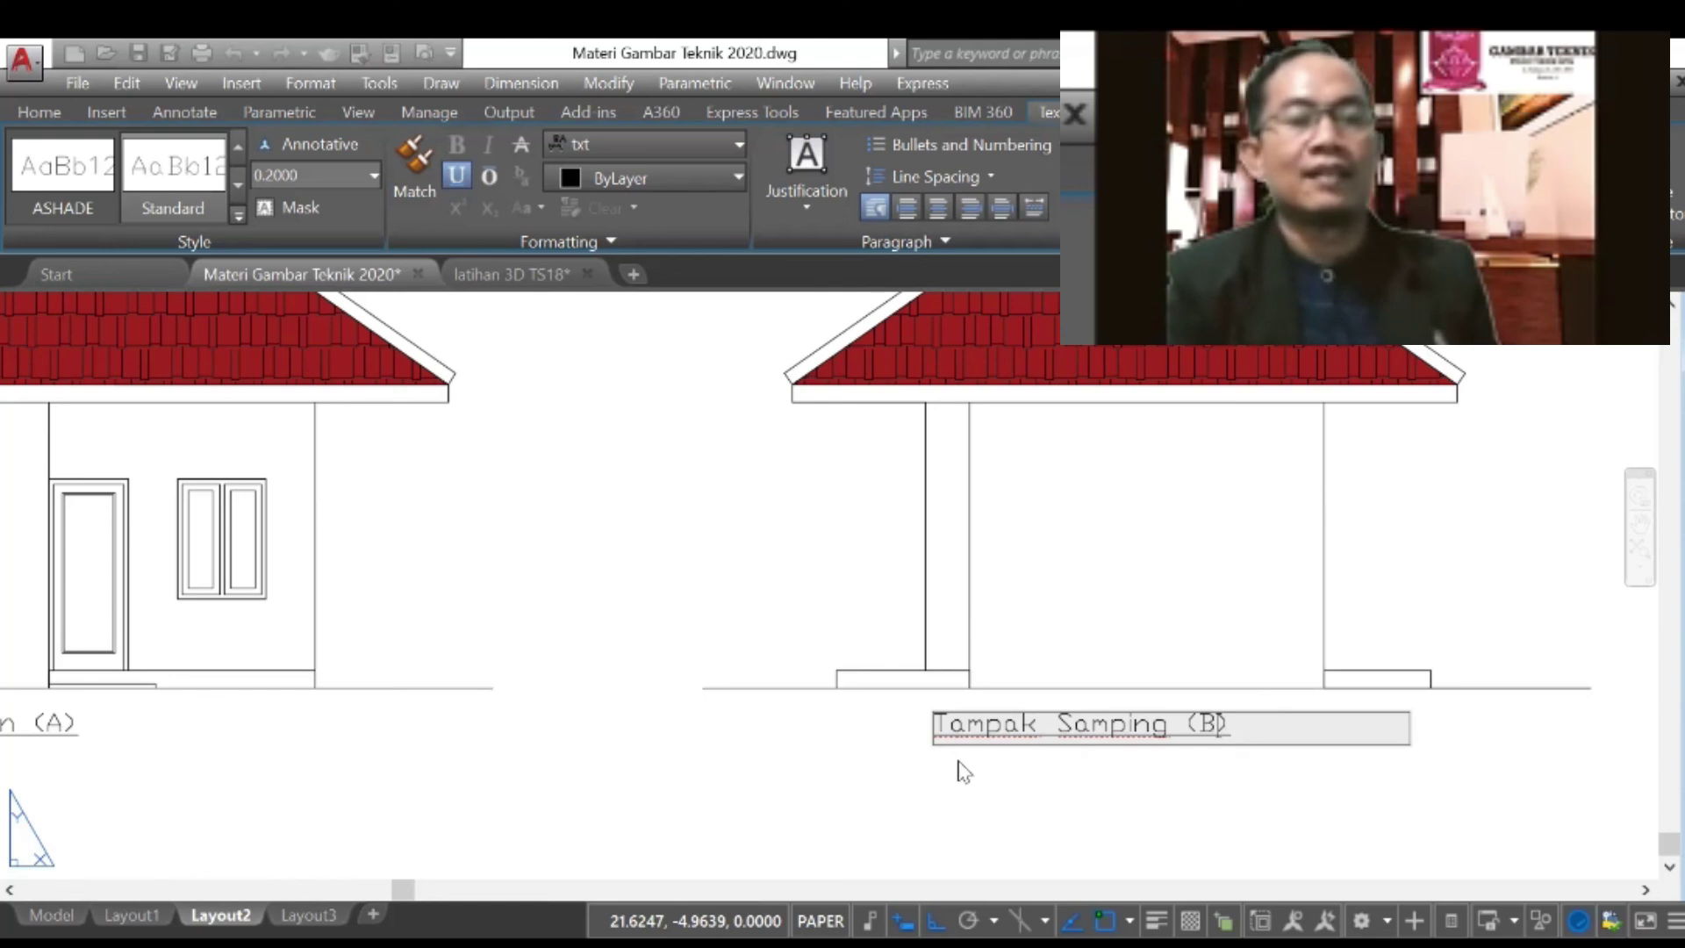
Step: Finish editing the side elevation's label and draw a rectangular frame around both elevations and their labels
left_click(773, 725)
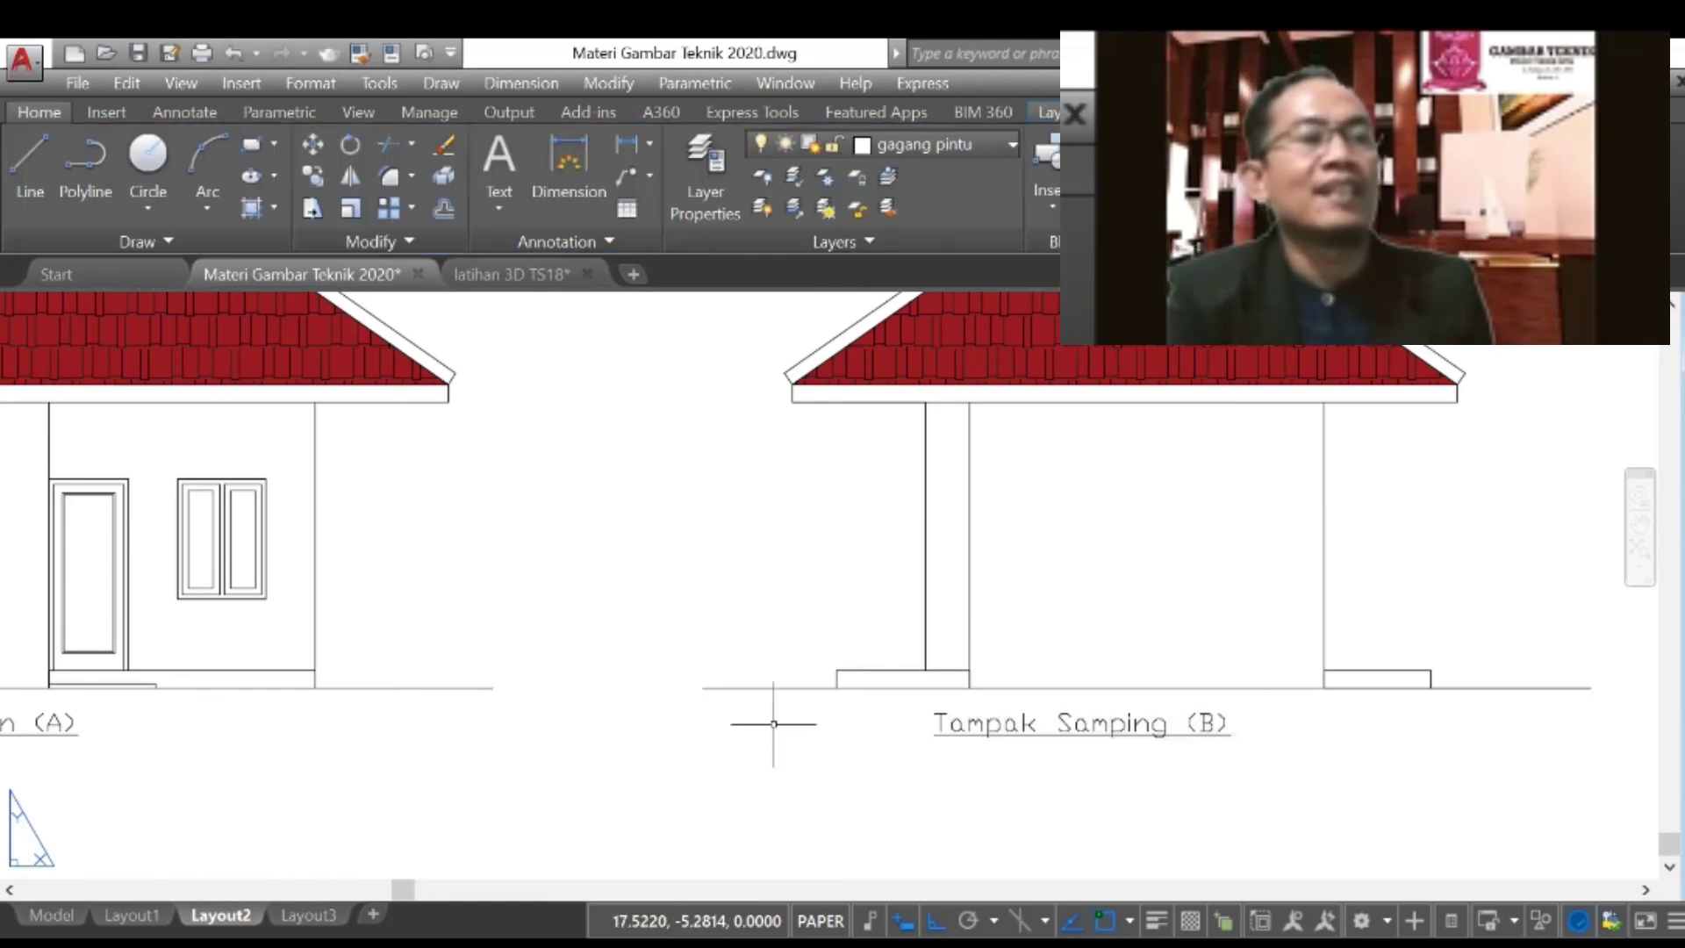
scroll(772, 715, "down", 5)
left_click(252, 146)
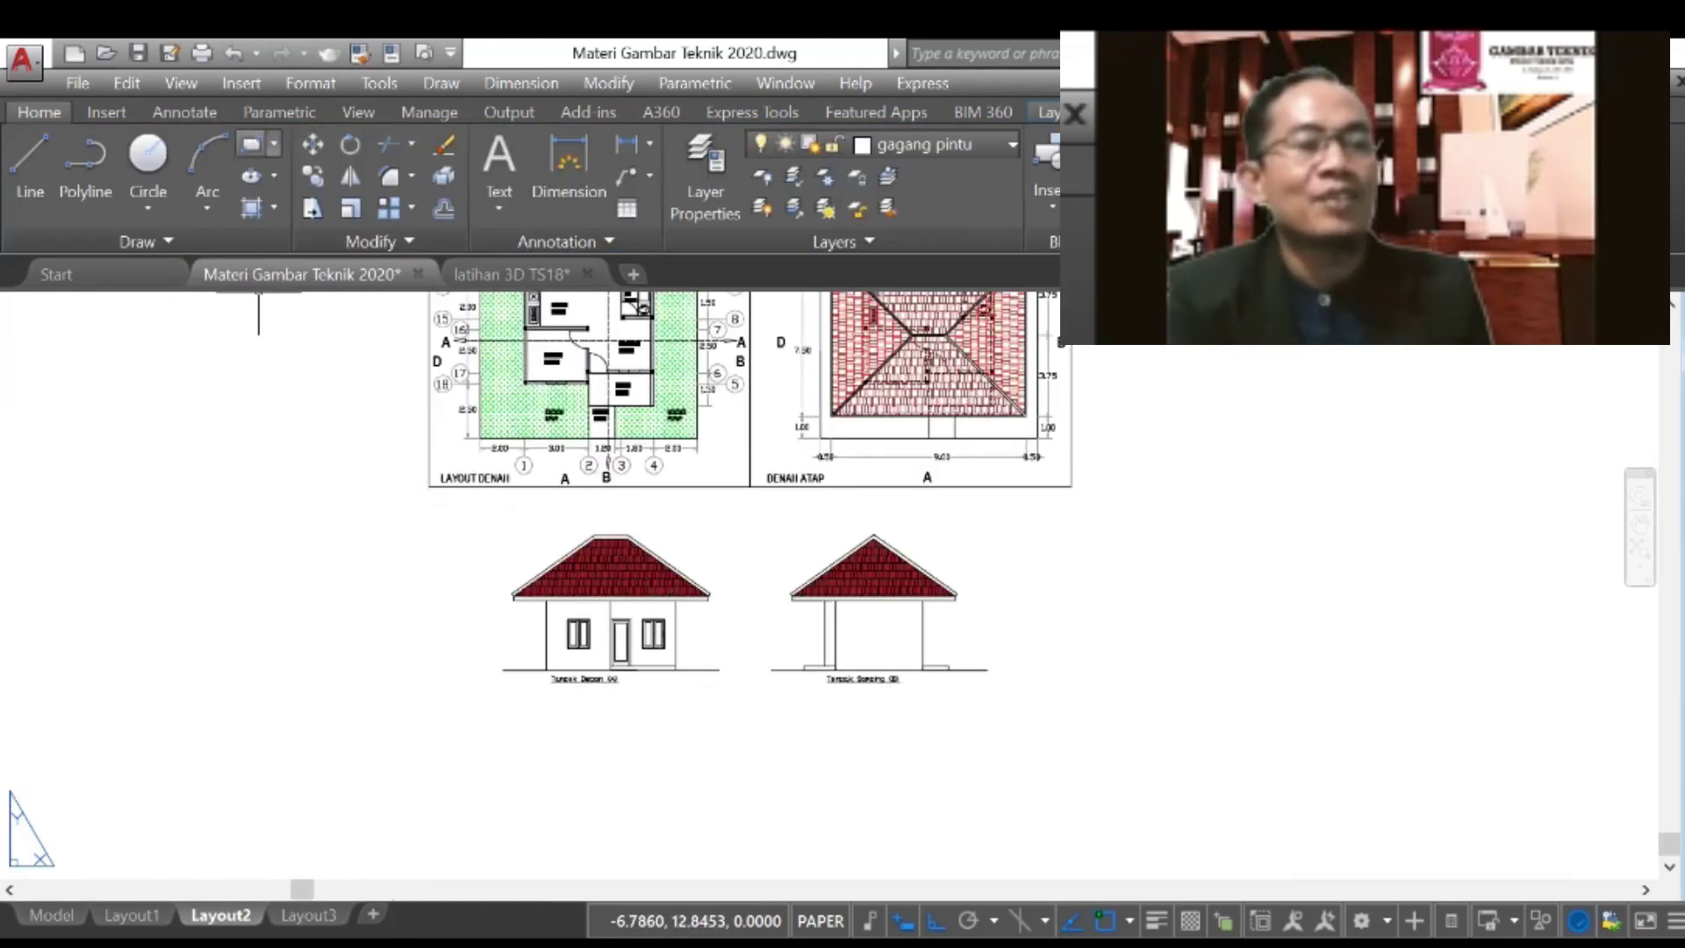
left_click(476, 513)
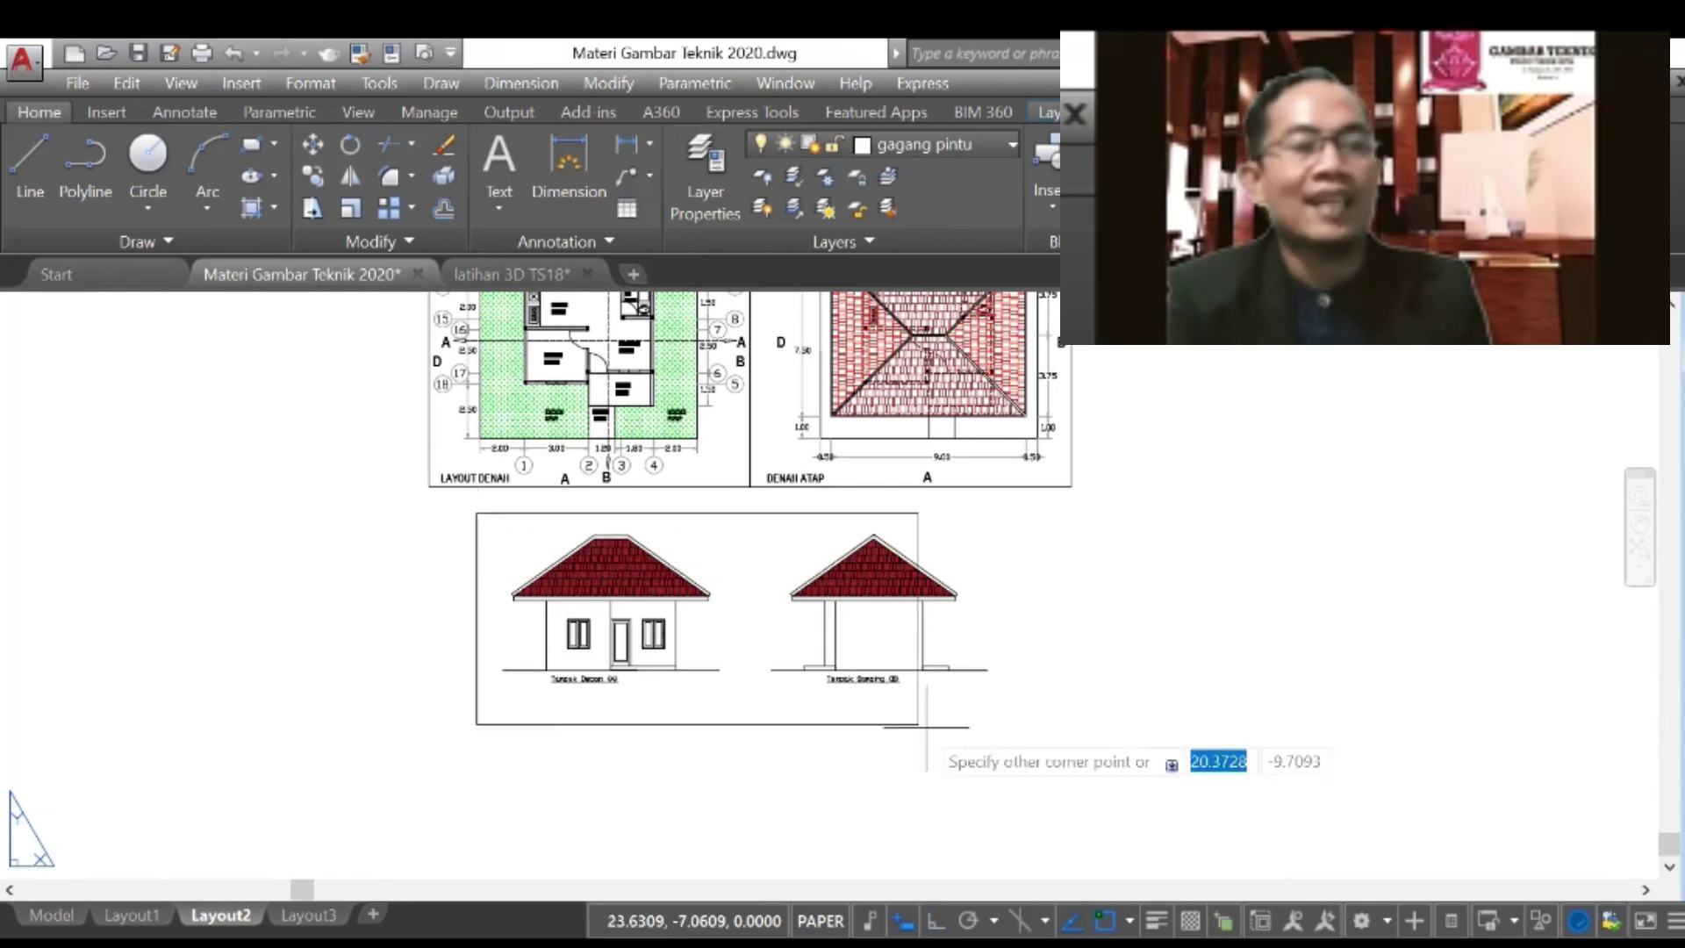
left_click(1027, 713)
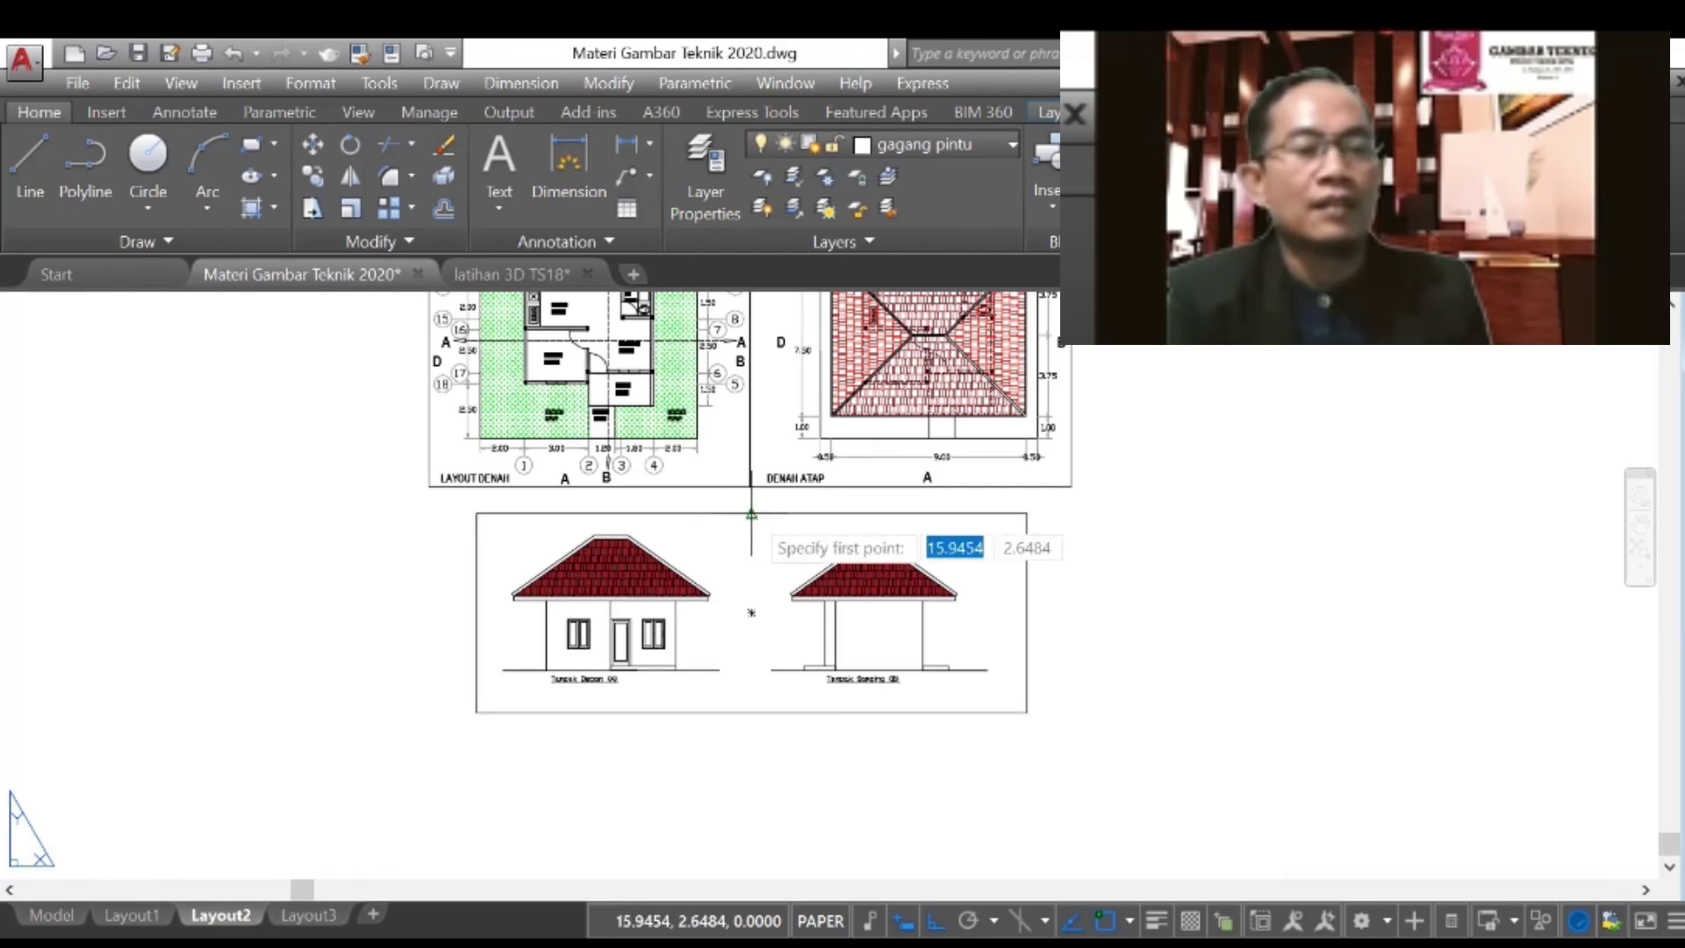
Step: Divide the frame between the two elevations with a vertical line from its top edge's midpoint to its bottom edge
left_click(751, 513)
left_click(752, 712)
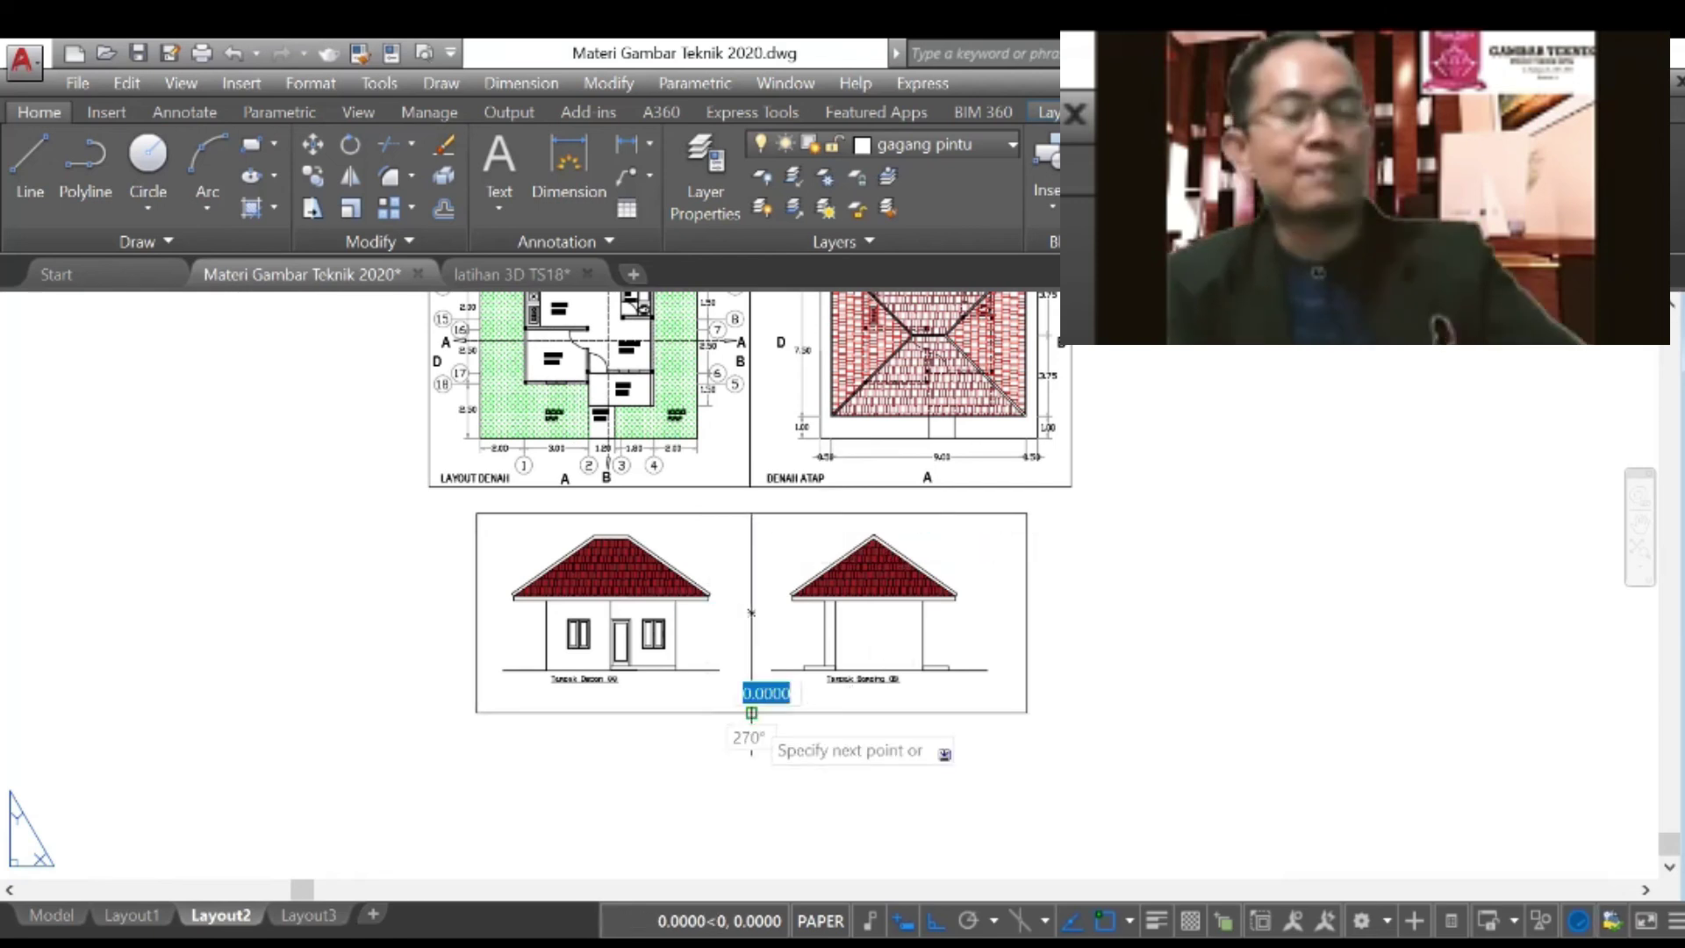
key("Escape")
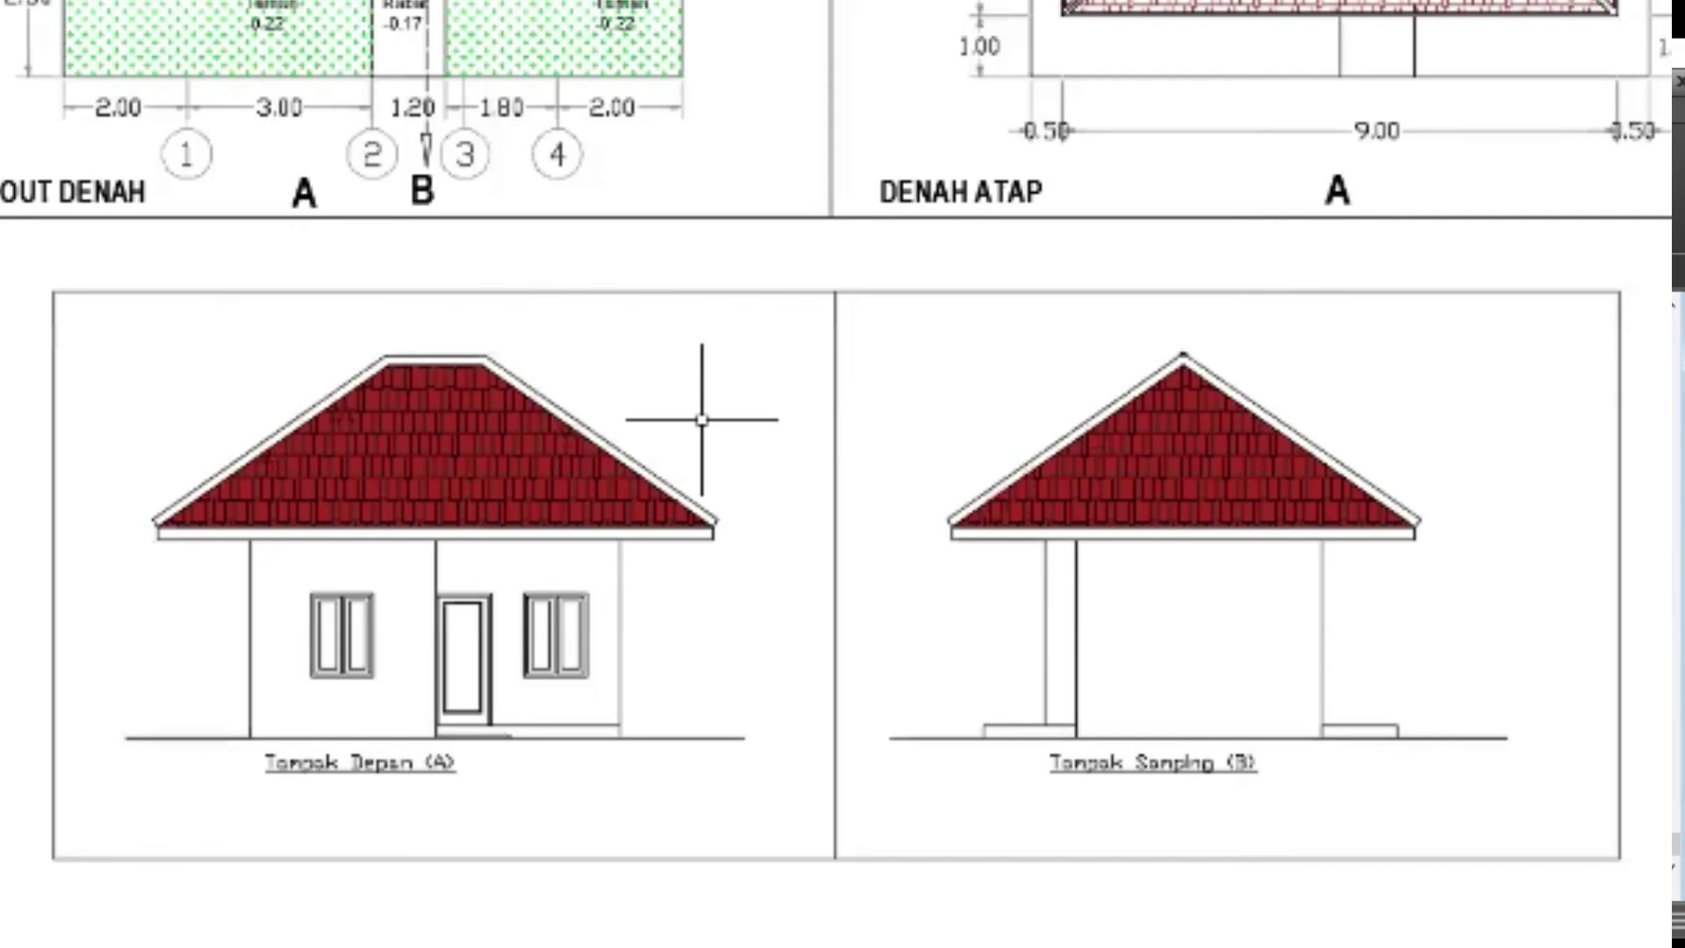
scroll(667, 650, "up", 2)
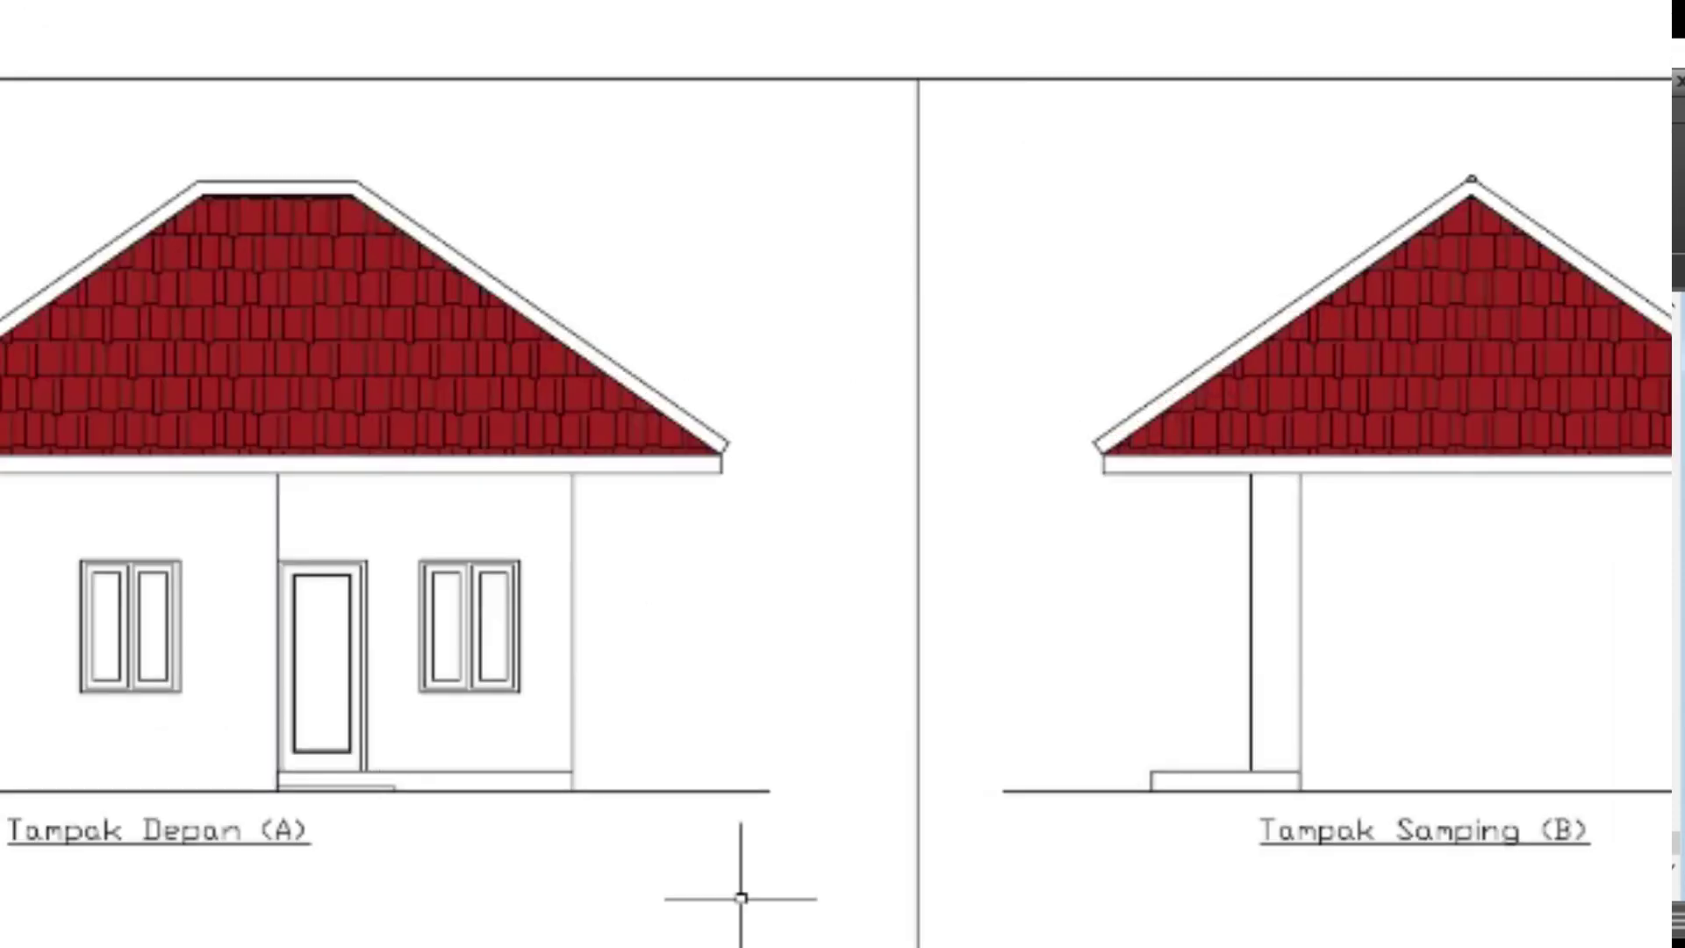
scroll(742, 897, "down", 3)
scroll(656, 114, "up", 2)
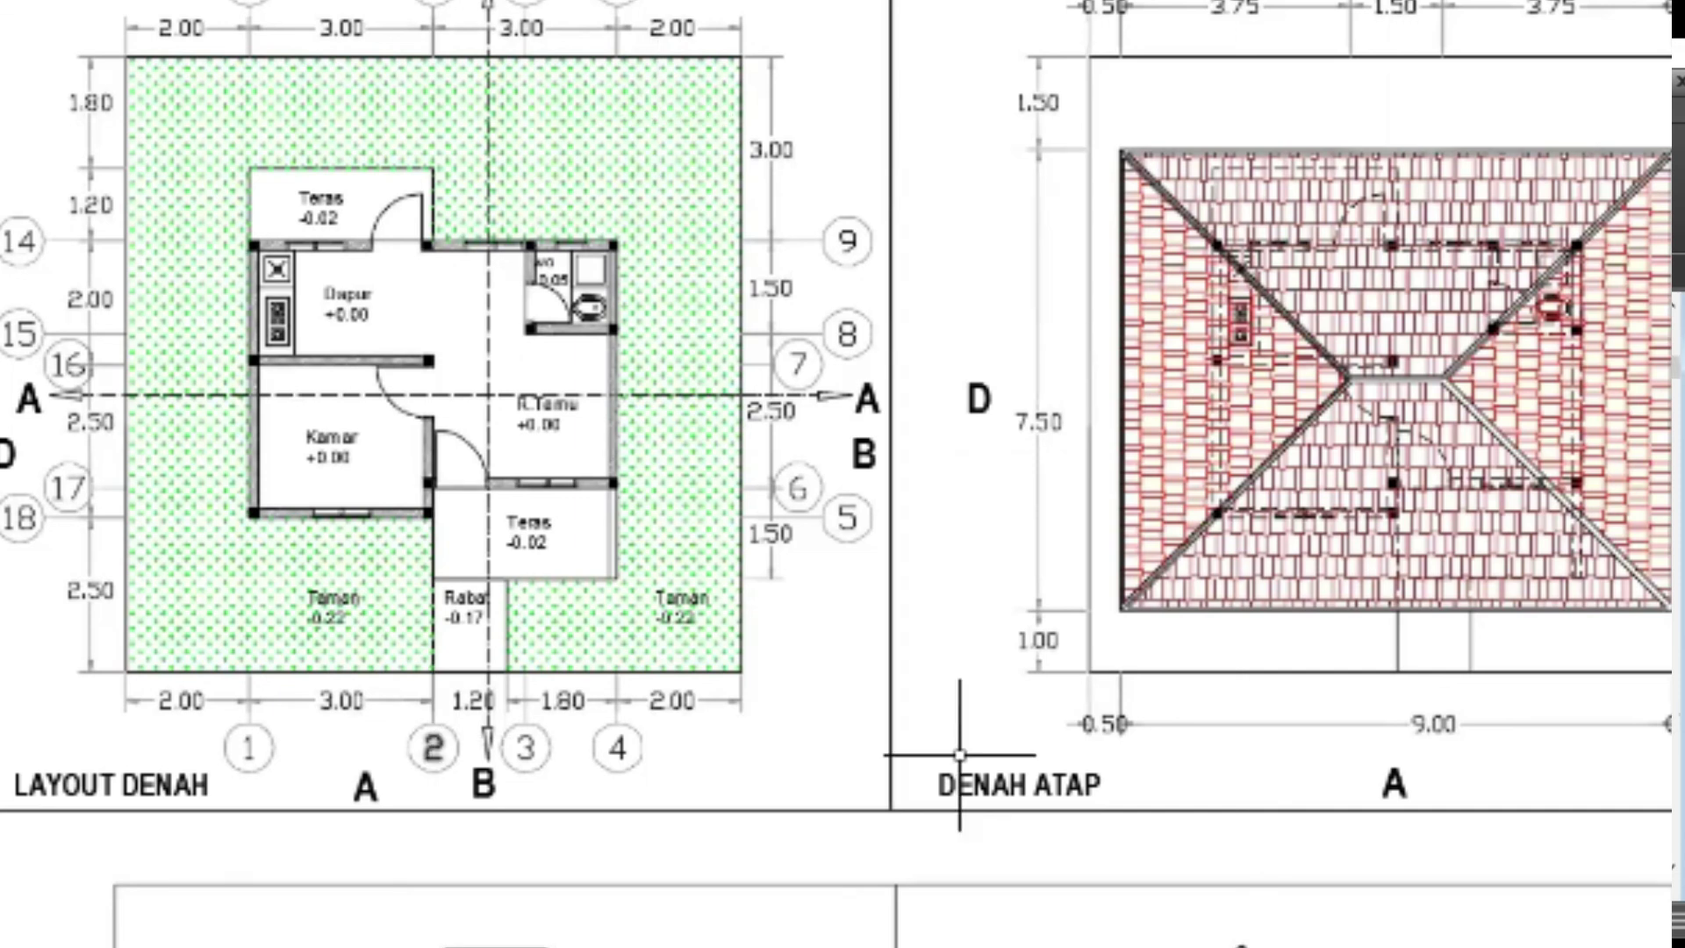
scroll(889, 488, "down", 2)
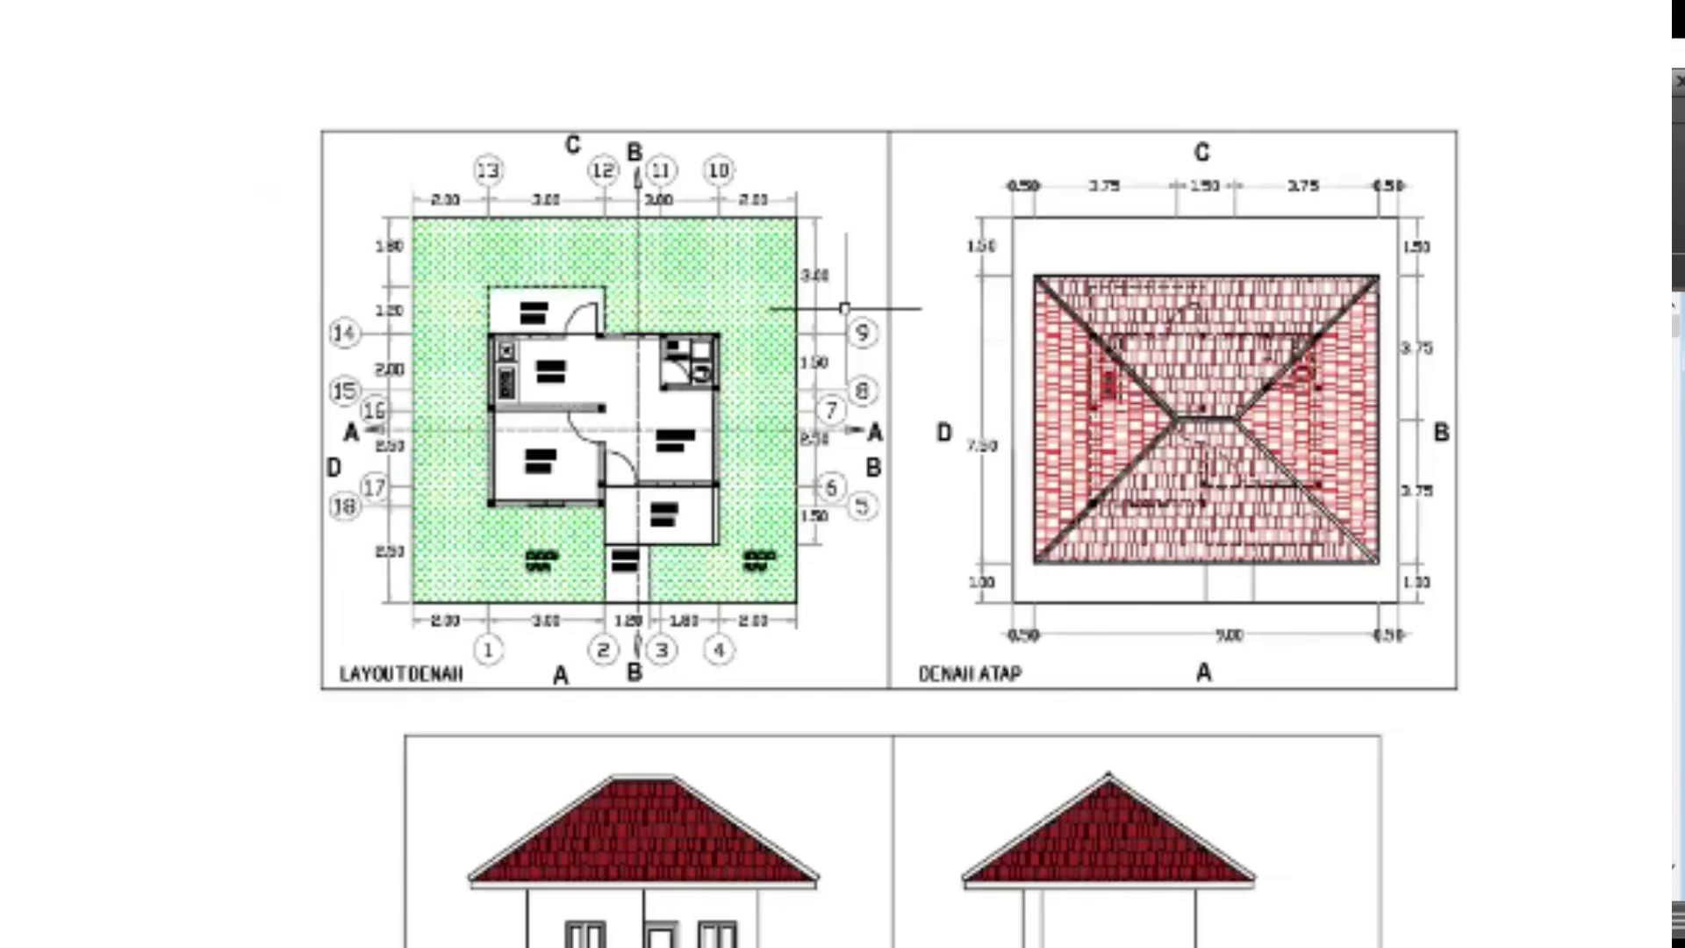